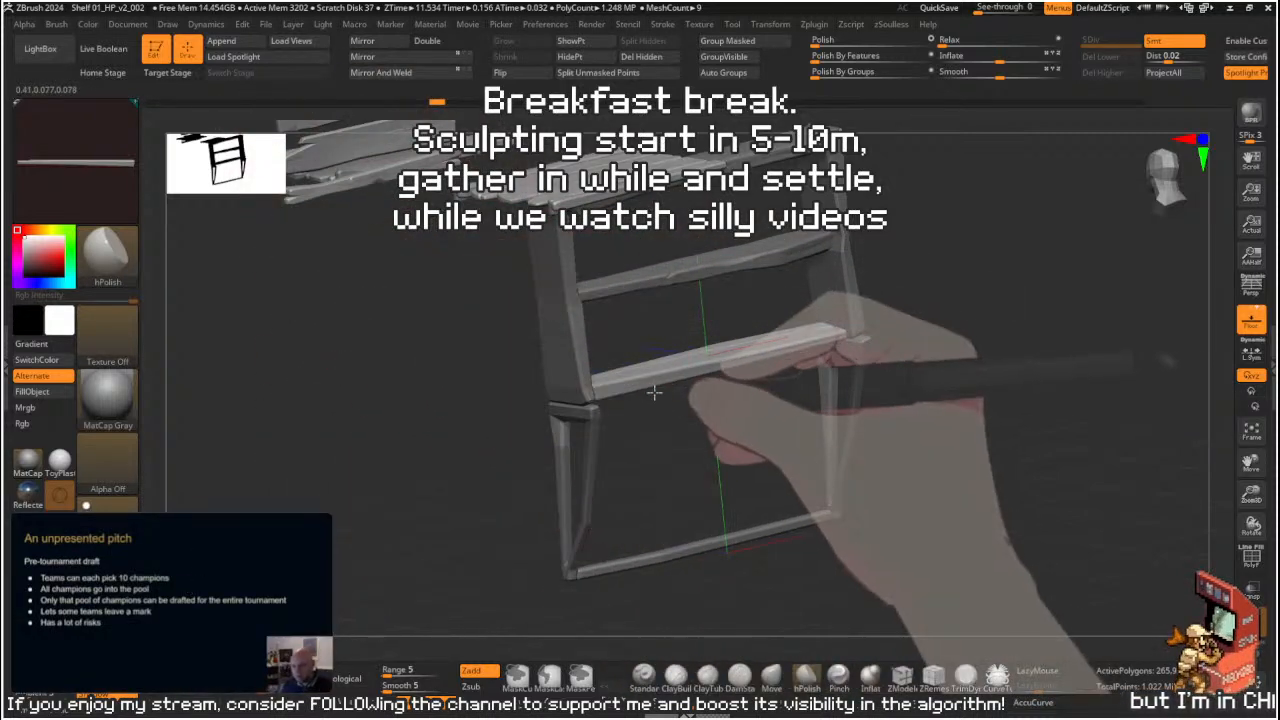
# - Isolate the shelf plank and begin a lasso mask along its long edge, accepting removal of the later undo history
pyautogui.moveTo(991, 383); pyautogui.dragTo(1010, 370)
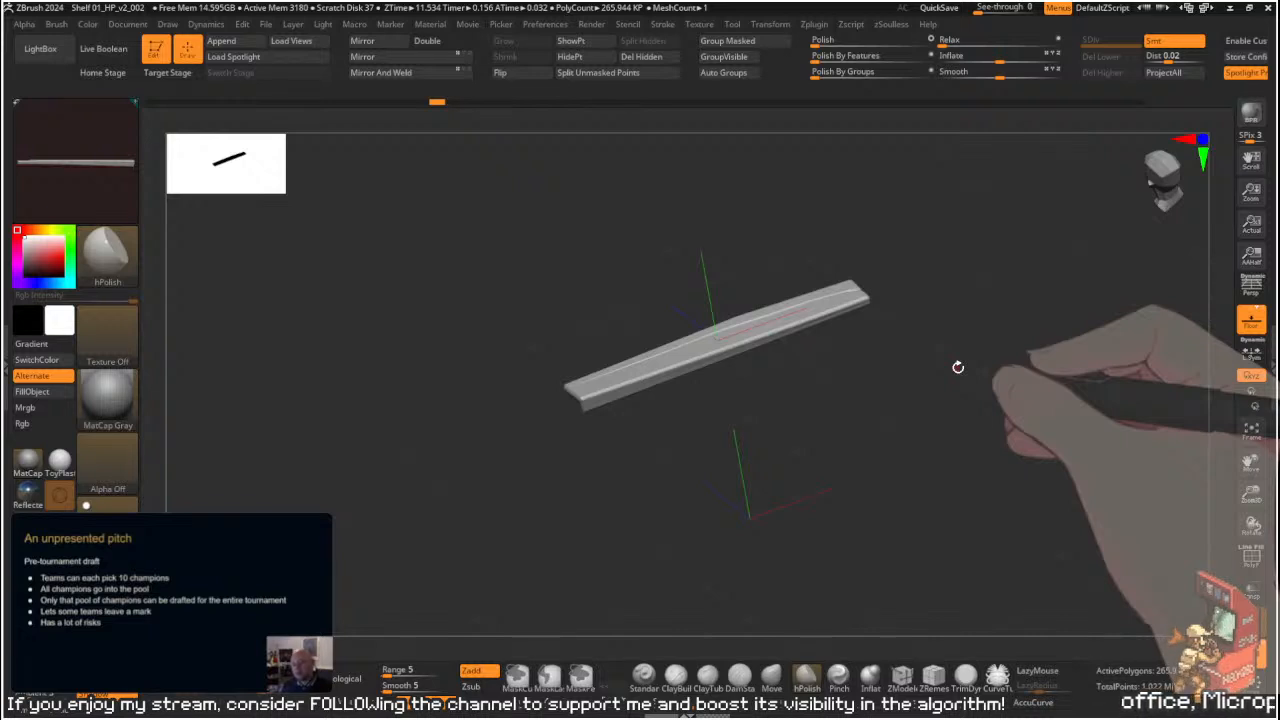
pyautogui.moveTo(1034, 283); pyautogui.dragTo(1017, 334)
pyautogui.moveTo(997, 400); pyautogui.dragTo(591, 288)
pyautogui.moveTo(470, 310)
pyautogui.keyDown('ctrl'); pyautogui.mouseDown()
pyautogui.moveTo(1049, 409)
pyautogui.moveTo(783, 479)
pyautogui.mouseUp(); pyautogui.keyUp('ctrl')
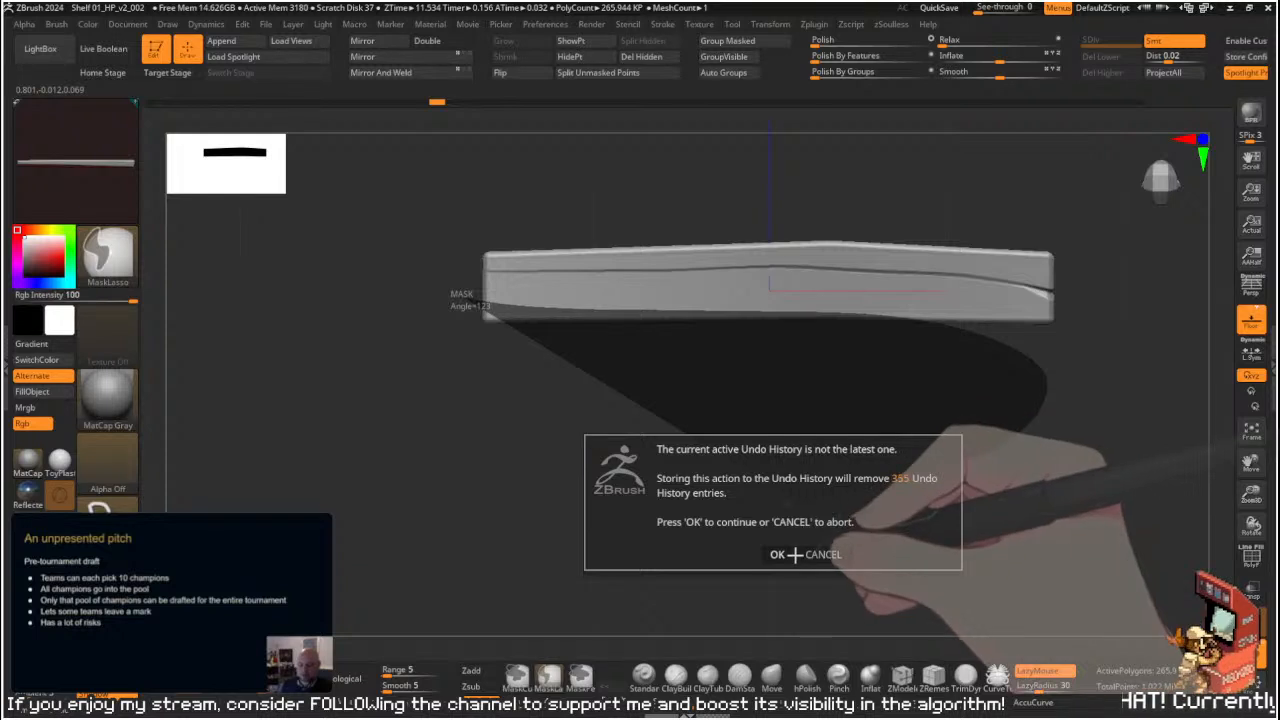
pyautogui.click(779, 556)
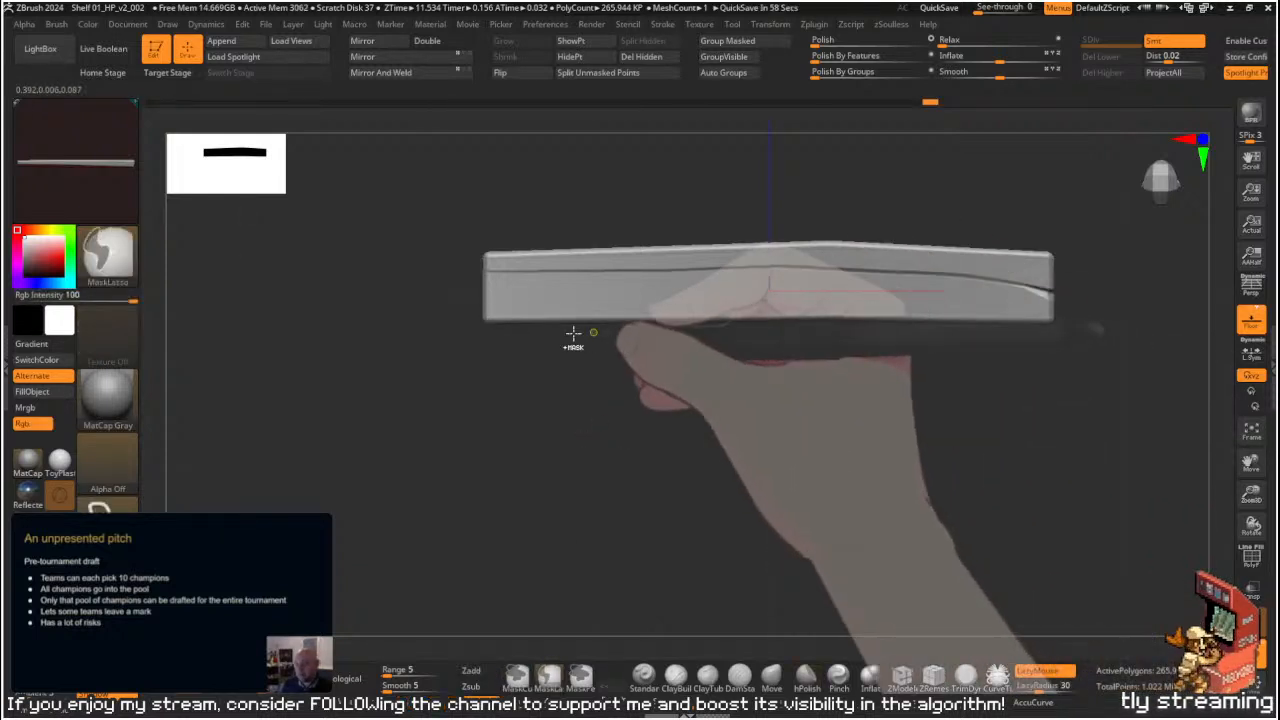
# - Lasso-mask a wavy strip along the plank's long edge below the existing seam and invert the mask
pyautogui.moveTo(482, 292)
pyautogui.keyDown('ctrl'); pyautogui.mouseDown()
pyautogui.moveTo(700, 315)
pyautogui.moveTo(1030, 320)
pyautogui.moveTo(1051, 491)
pyautogui.moveTo(457, 488)
pyautogui.mouseUp(); pyautogui.keyUp('ctrl')
pyautogui.moveTo(1040, 386)
pyautogui.keyDown('alt'); pyautogui.mouseDown()
pyautogui.moveTo(934, 323)
pyautogui.moveTo(940, 370)
pyautogui.mouseUp(); pyautogui.keyUp('alt')
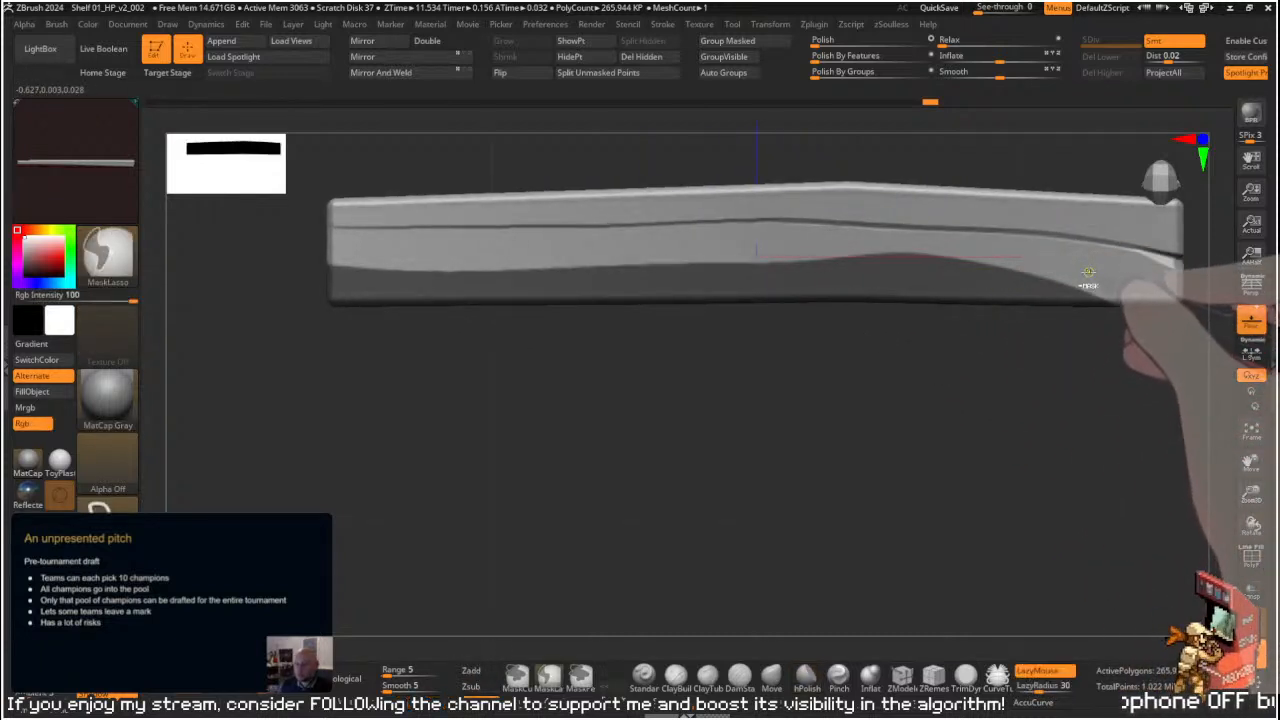
pyautogui.keyDown('ctrl'); pyautogui.click(1057, 346); pyautogui.keyUp('ctrl')
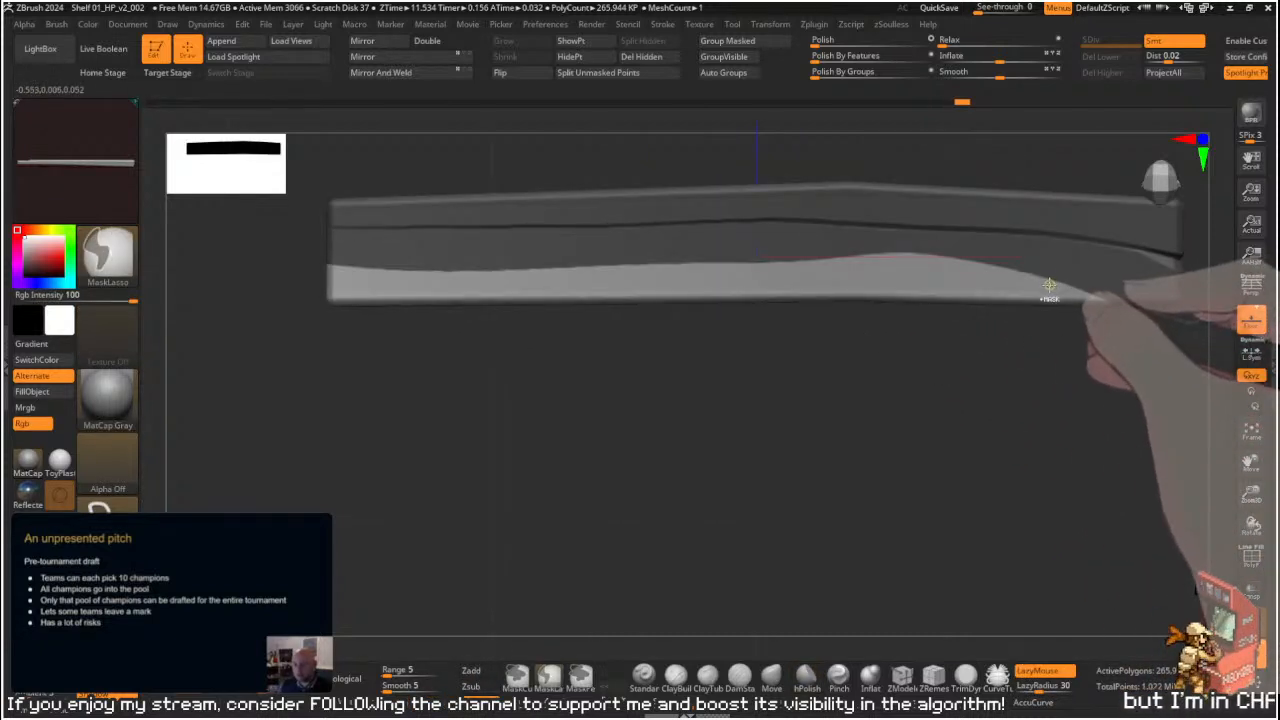
pyautogui.keyDown('ctrl'); pyautogui.click(1076, 355); pyautogui.keyUp('ctrl')
pyautogui.moveTo(1091, 389); pyautogui.dragTo(1023, 289)
pyautogui.moveTo(881, 500)
pyautogui.mouseDown()
pyautogui.moveTo(955, 467)
pyautogui.moveTo(1069, 463)
pyautogui.mouseUp()
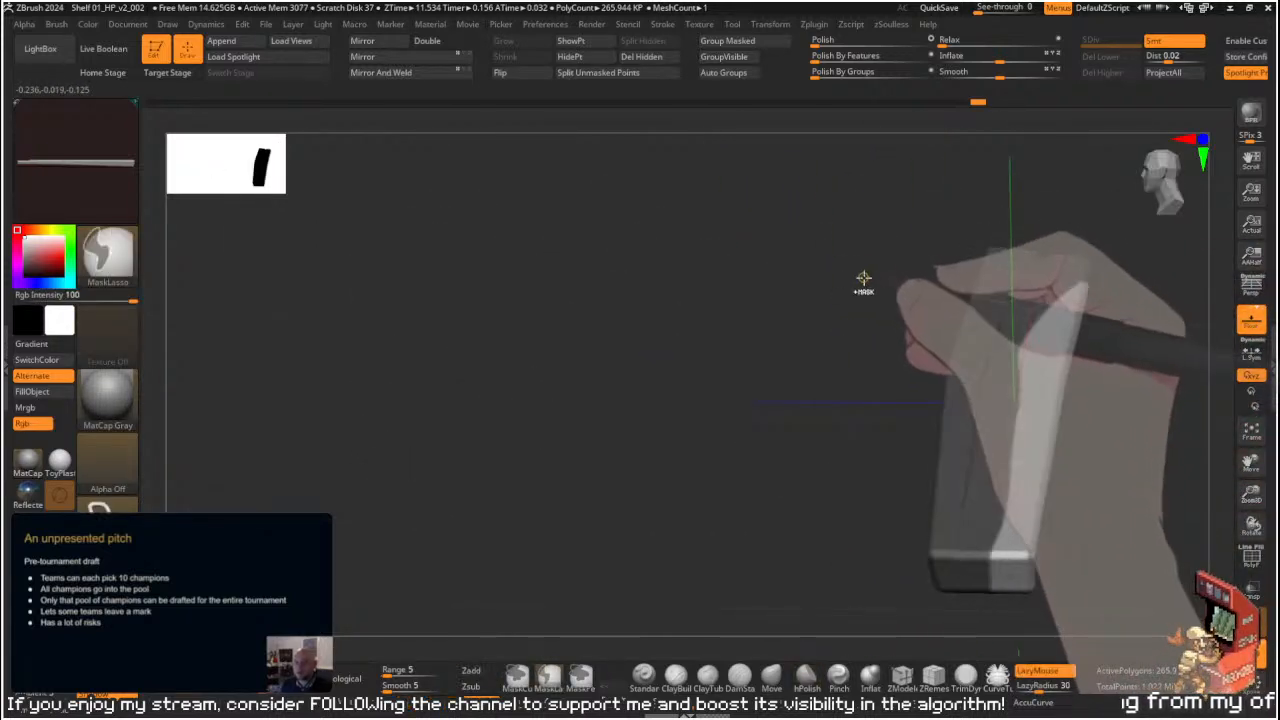
# - Switch to the Move brush and adjust its size beside the plank's unmasked strip
pyautogui.moveTo(1156, 349)
pyautogui.keyDown('alt'); pyautogui.mouseDown()
pyautogui.moveTo(1000, 240)
pyautogui.moveTo(994, 249)
pyautogui.mouseUp(); pyautogui.keyUp('alt')
pyautogui.press('b')
pyautogui.press('m')
pyautogui.press('v')
pyautogui.press('s')
pyautogui.moveTo(906, 273); pyautogui.dragTo(934, 273)
pyautogui.keyDown('ctrl'); pyautogui.click(984, 272); pyautogui.keyUp('ctrl')
pyautogui.keyDown('ctrl'); pyautogui.click(999, 274); pyautogui.keyUp('ctrl')
pyautogui.keyDown('ctrl'); pyautogui.click(1000, 275); pyautogui.keyUp('ctrl')
pyautogui.keyDown('ctrl'); pyautogui.click(1001, 277); pyautogui.keyUp('ctrl')
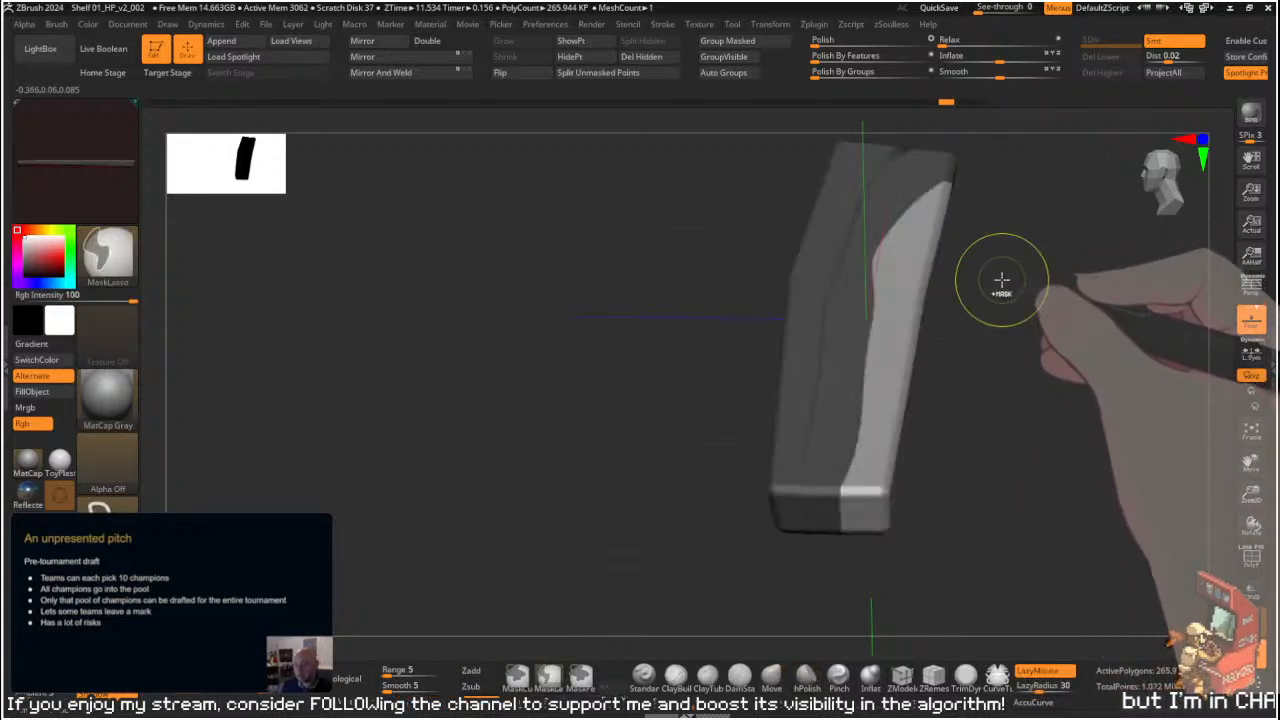
# - Remask the plank with a narrower strip along its long edge, ending in a rounded curve before the far end
pyautogui.moveTo(1023, 263)
pyautogui.mouseDown()
pyautogui.moveTo(1057, 314)
pyautogui.moveTo(1063, 297)
pyautogui.moveTo(1020, 384)
pyautogui.moveTo(769, 340)
pyautogui.moveTo(786, 360)
pyautogui.moveTo(600, 390)
pyautogui.moveTo(839, 400)
pyautogui.mouseUp()
pyautogui.moveTo(310, 249)
pyautogui.keyDown('ctrl'); pyautogui.mouseDown()
pyautogui.moveTo(854, 227)
pyautogui.moveTo(734, 380)
pyautogui.moveTo(480, 320)
pyautogui.mouseUp(); pyautogui.keyUp('ctrl')
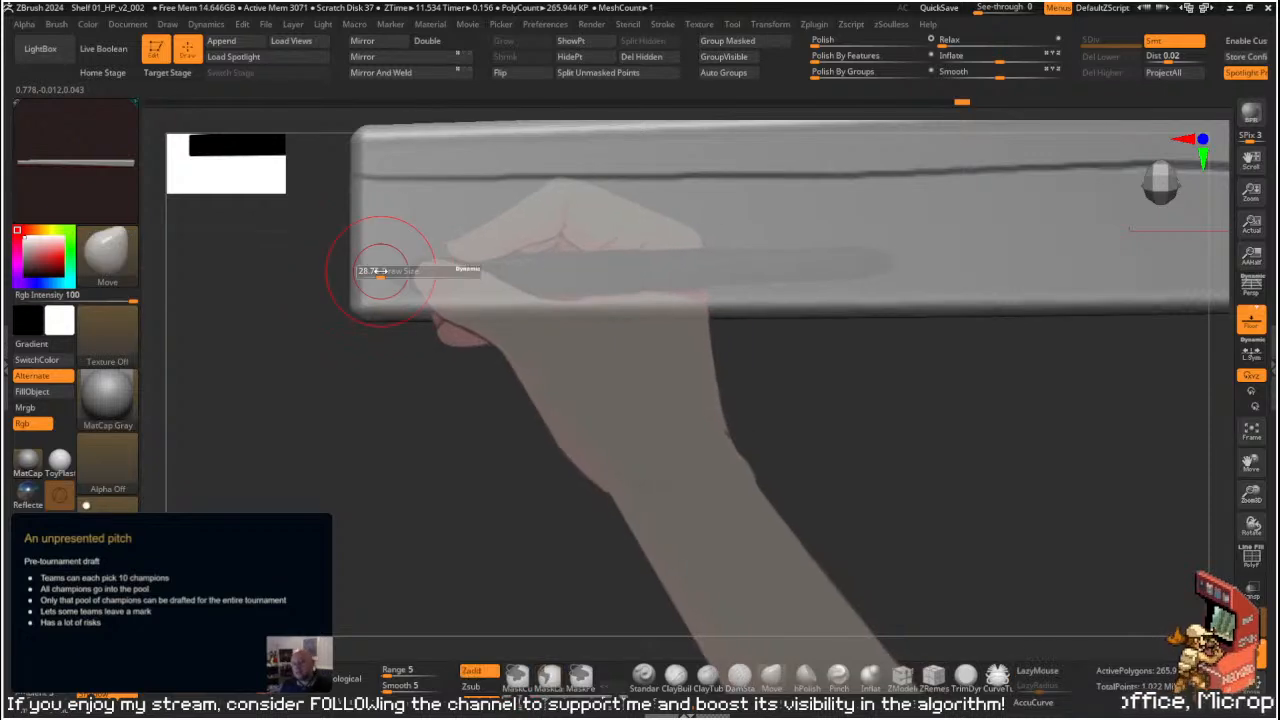
pyautogui.moveTo(306, 251)
pyautogui.keyDown('ctrl'); pyautogui.mouseDown()
pyautogui.moveTo(1057, 386)
pyautogui.moveTo(471, 443)
pyautogui.moveTo(308, 424)
pyautogui.mouseUp(); pyautogui.keyUp('ctrl')
pyautogui.keyDown('alt'); pyautogui.moveTo(962, 426); pyautogui.dragTo(449, 414); pyautogui.keyUp('alt')
pyautogui.moveTo(263, 257)
pyautogui.keyDown('ctrl'); pyautogui.mouseDown()
pyautogui.moveTo(431, 238)
pyautogui.moveTo(1143, 334)
pyautogui.moveTo(677, 460)
pyautogui.moveTo(630, 440)
pyautogui.mouseUp(); pyautogui.keyUp('ctrl')
pyautogui.moveTo(960, 420)
pyautogui.keyDown('alt'); pyautogui.mouseDown()
pyautogui.moveTo(801, 355)
pyautogui.moveTo(786, 377)
pyautogui.mouseUp(); pyautogui.keyUp('alt')
pyautogui.moveTo(706, 248)
pyautogui.keyDown('ctrl'); pyautogui.mouseDown()
pyautogui.moveTo(780, 247)
pyautogui.moveTo(1074, 349)
pyautogui.moveTo(966, 391)
pyautogui.mouseUp(); pyautogui.keyUp('ctrl')
pyautogui.moveTo(680, 252)
pyautogui.keyDown('ctrl'); pyautogui.mouseDown()
pyautogui.moveTo(757, 253)
pyautogui.moveTo(1046, 400)
pyautogui.moveTo(985, 410)
pyautogui.mouseUp(); pyautogui.keyUp('ctrl')
pyautogui.moveTo(775, 243)
pyautogui.keyDown('ctrl'); pyautogui.keyDown('alt'); pyautogui.mouseDown()
pyautogui.moveTo(998, 417)
pyautogui.moveTo(1010, 380)
pyautogui.mouseUp(); pyautogui.keyUp('alt'); pyautogui.keyUp('ctrl')
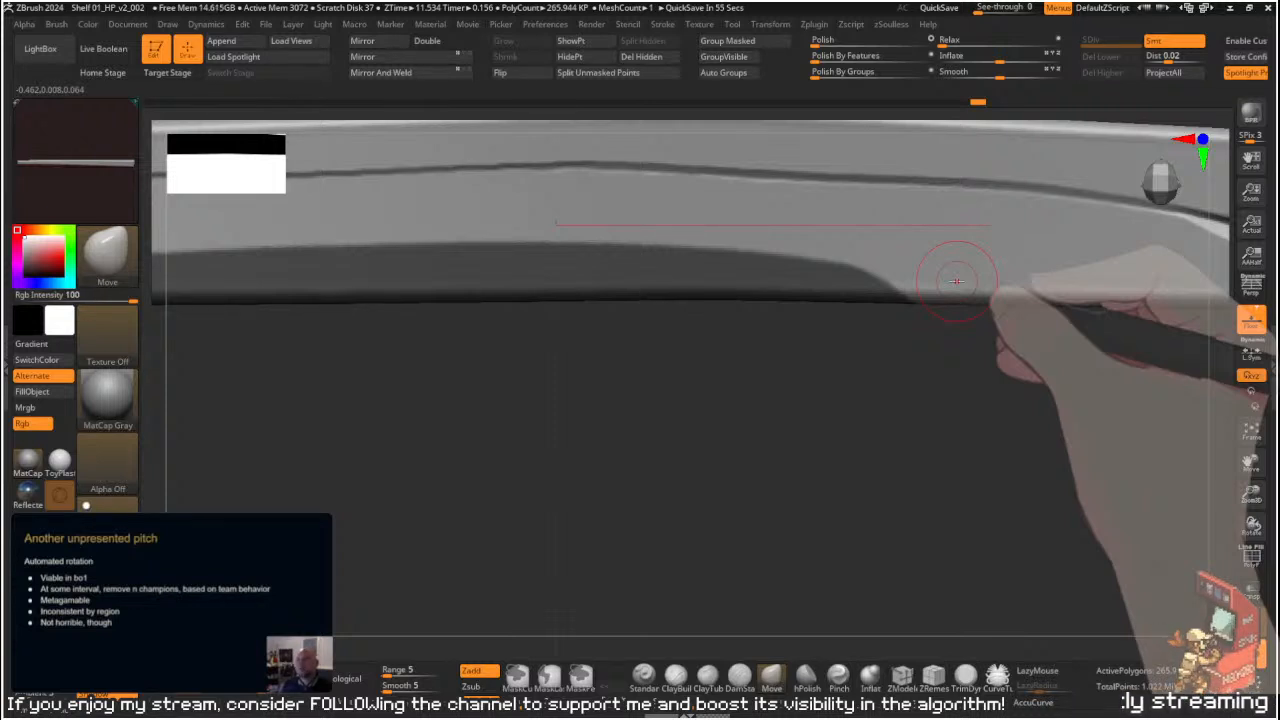
# - Try to reshape the strip mask by refining its rounded tip and flaring it at the plank's other end
pyautogui.press('ctrl')
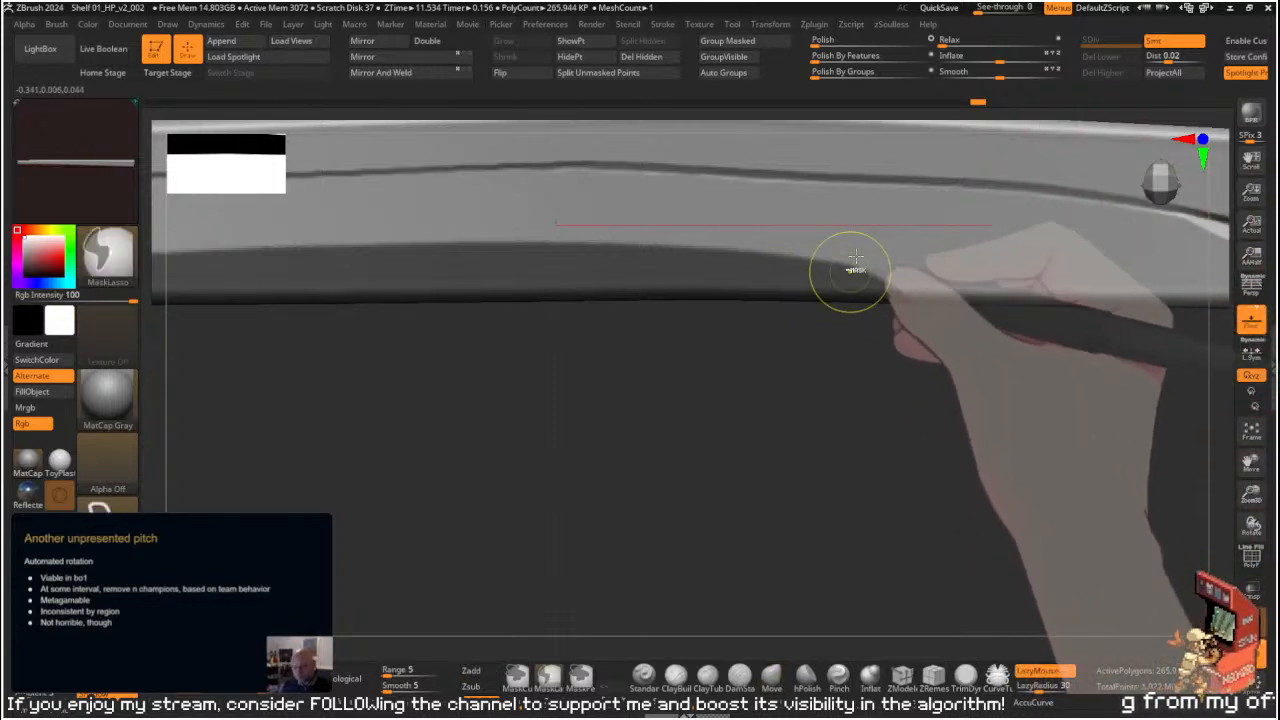
pyautogui.moveTo(836, 229)
pyautogui.keyDown('ctrl'); pyautogui.mouseDown()
pyautogui.moveTo(952, 370)
pyautogui.moveTo(935, 258)
pyautogui.mouseUp(); pyautogui.keyUp('ctrl')
pyautogui.moveTo(950, 350)
pyautogui.mouseDown()
pyautogui.moveTo(946, 286)
pyautogui.moveTo(960, 346)
pyautogui.moveTo(817, 340)
pyautogui.moveTo(877, 380)
pyautogui.mouseUp()
pyautogui.moveTo(873, 398); pyautogui.dragTo(796, 284)
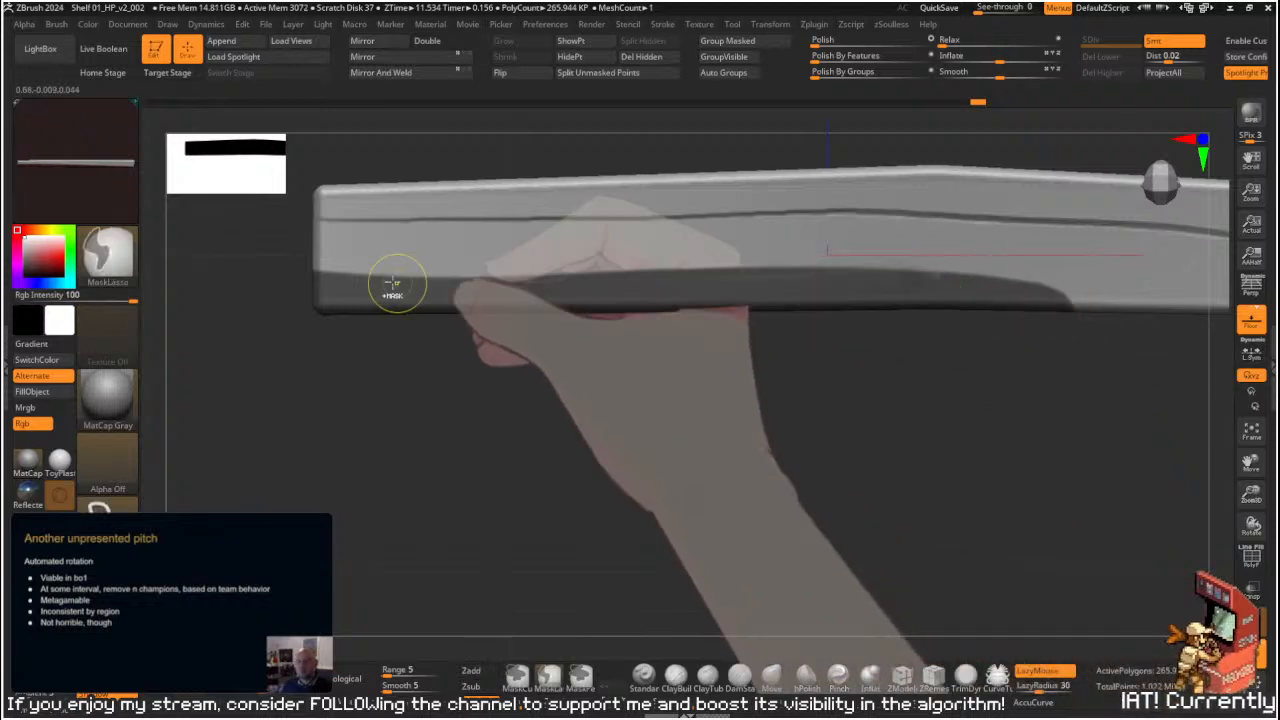
pyautogui.moveTo(289, 243)
pyautogui.keyDown('ctrl'); pyautogui.mouseDown()
pyautogui.moveTo(385, 382)
pyautogui.moveTo(420, 385)
pyautogui.mouseUp(); pyautogui.keyUp('ctrl')
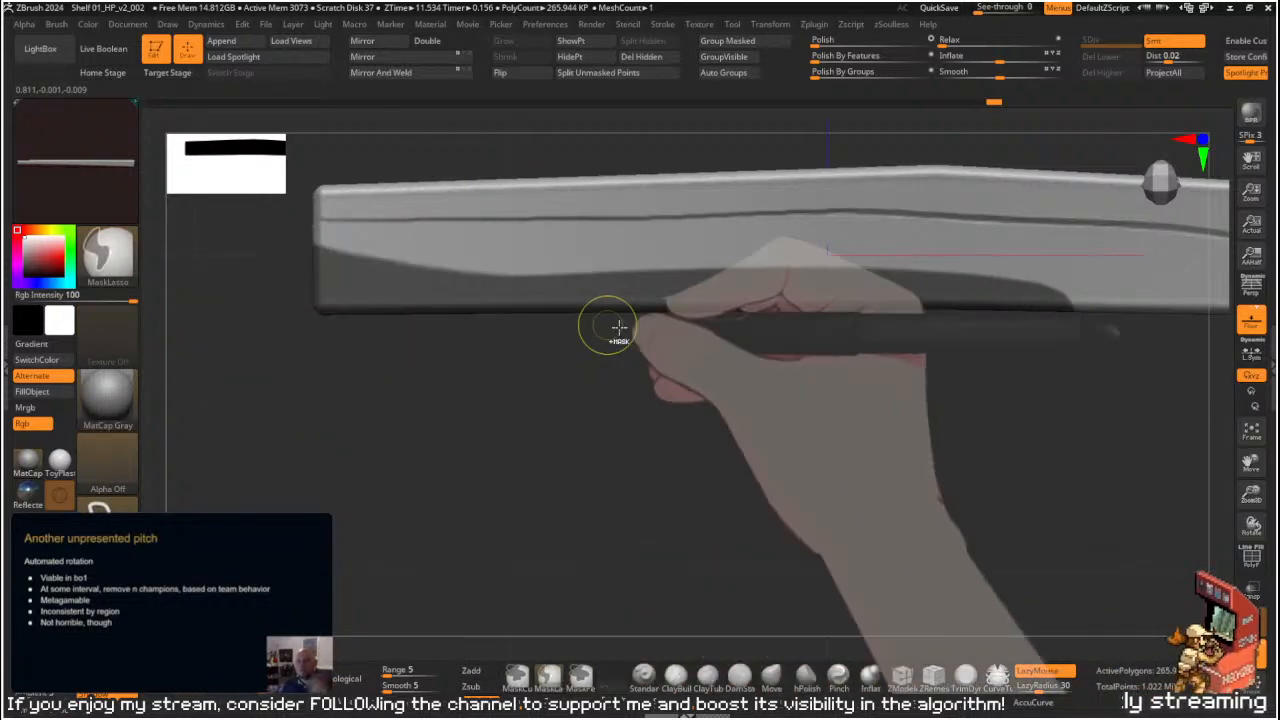
# - Invert the mask to leave only the edge strip editable and check its coverage on the plank's side face
pyautogui.keyDown('alt'); pyautogui.moveTo(304, 336); pyautogui.dragTo(371, 354); pyautogui.keyUp('alt')
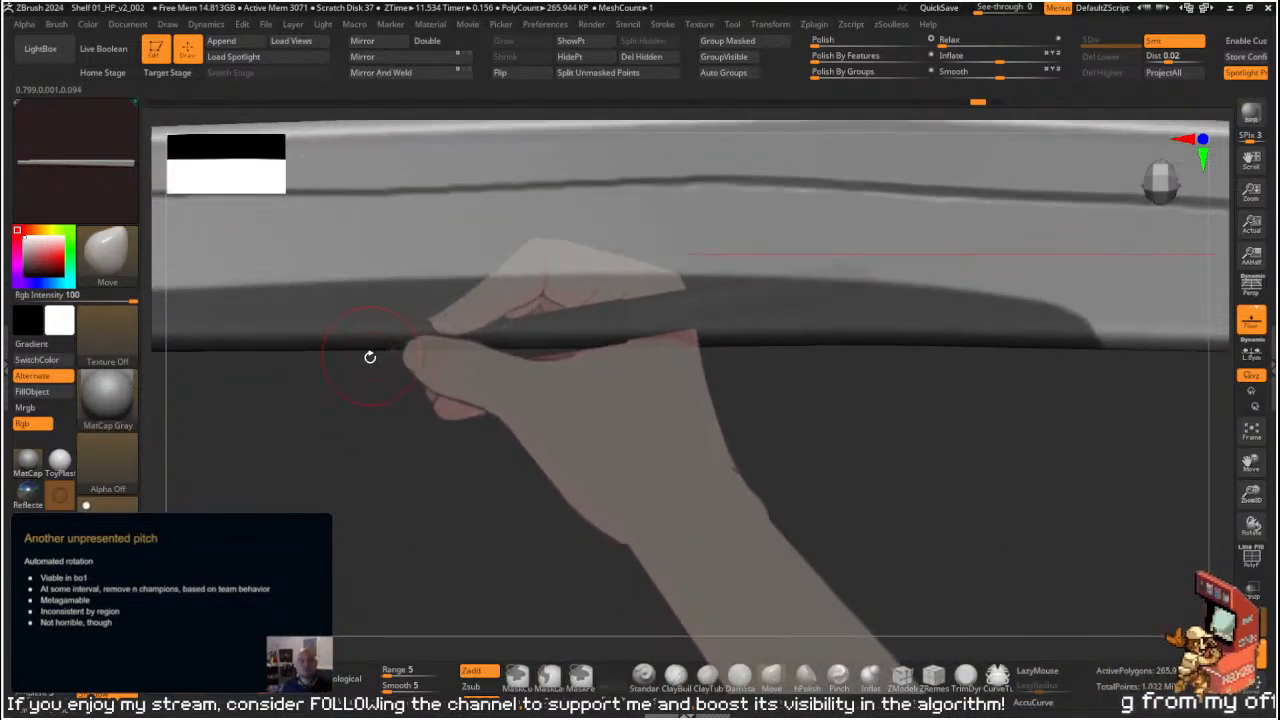
pyautogui.keyDown('alt'); pyautogui.moveTo(746, 397); pyautogui.dragTo(737, 314); pyautogui.keyUp('alt')
pyautogui.moveTo(775, 240); pyautogui.dragTo(984, 335)
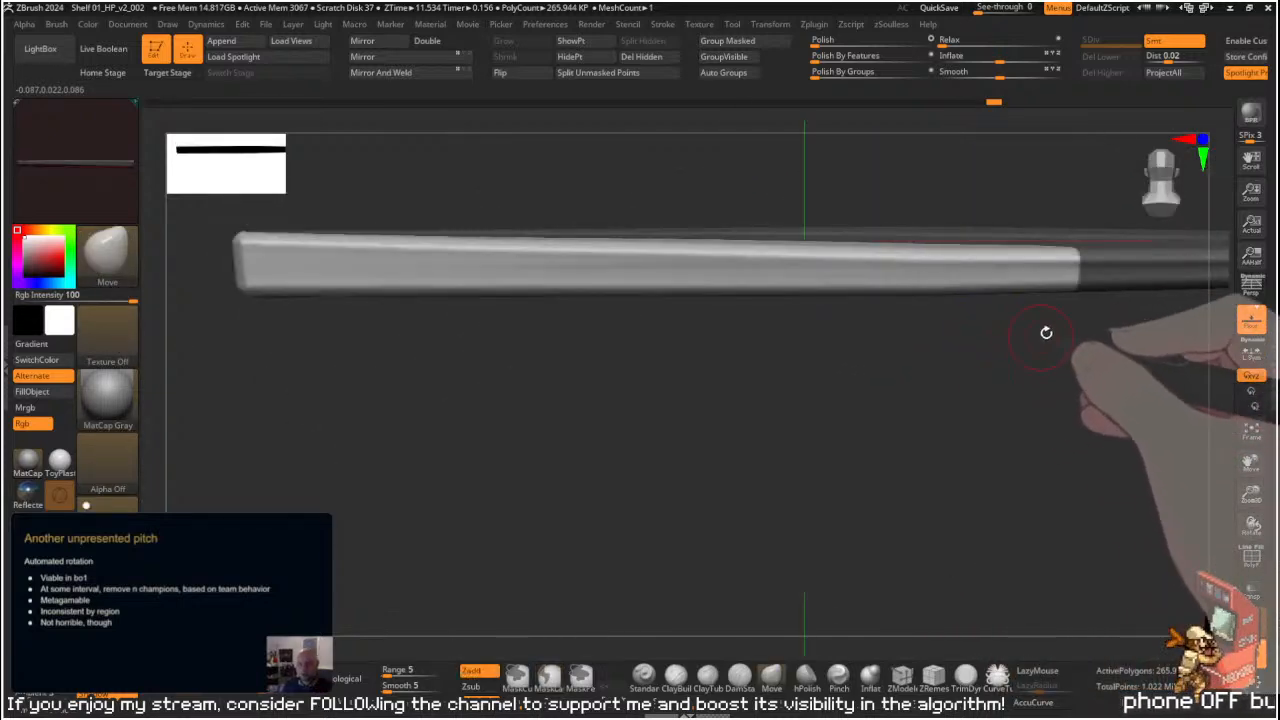
pyautogui.moveTo(194, 282)
pyautogui.keyDown('ctrl'); pyautogui.mouseDown()
pyautogui.moveTo(882, 440)
pyautogui.moveTo(1194, 337)
pyautogui.moveTo(1210, 264)
pyautogui.mouseUp(); pyautogui.keyUp('ctrl')
# - Offset the unmasked strip with an enlarged Move brush to form a second seam, clear the mask and remesh the plank
pyautogui.moveTo(951, 371)
pyautogui.mouseDown()
pyautogui.moveTo(854, 403)
pyautogui.moveTo(1063, 251)
pyautogui.moveTo(1070, 279)
pyautogui.moveTo(1037, 271)
pyautogui.moveTo(1086, 283)
pyautogui.moveTo(993, 295)
pyautogui.mouseUp()
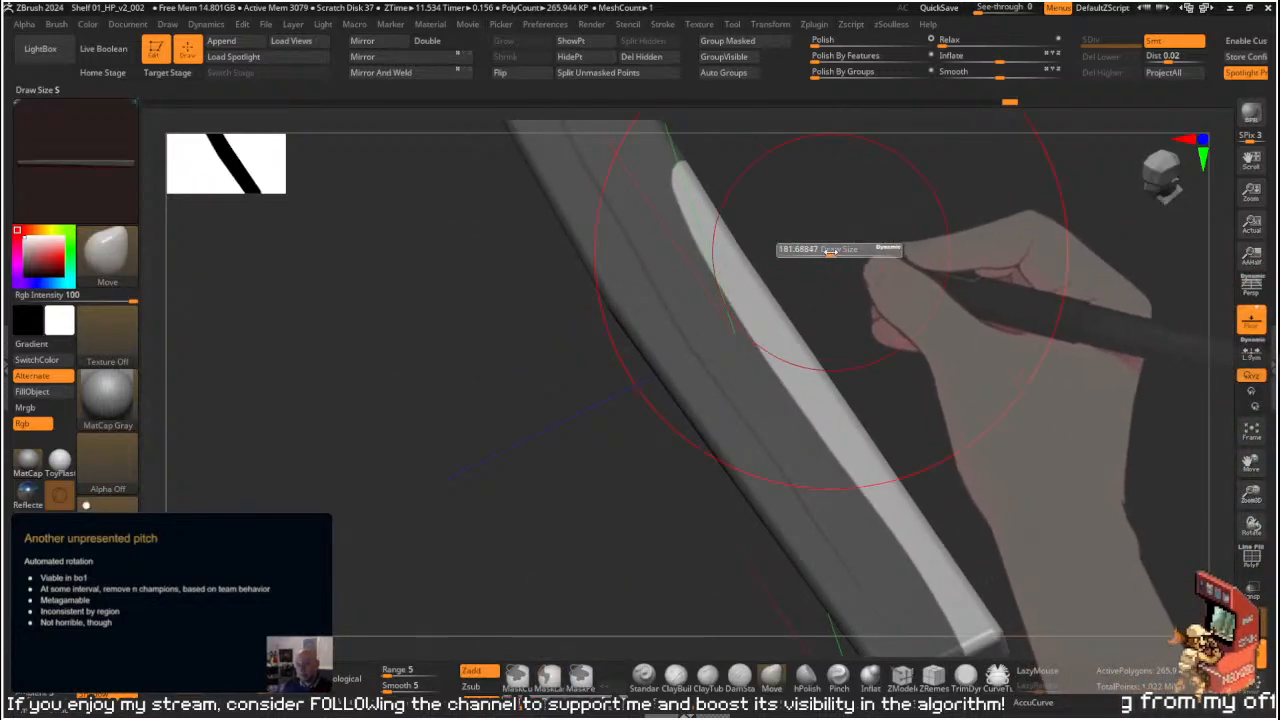
pyautogui.moveTo(837, 246)
pyautogui.mouseDown()
pyautogui.moveTo(905, 241)
pyautogui.moveTo(860, 255)
pyautogui.mouseUp()
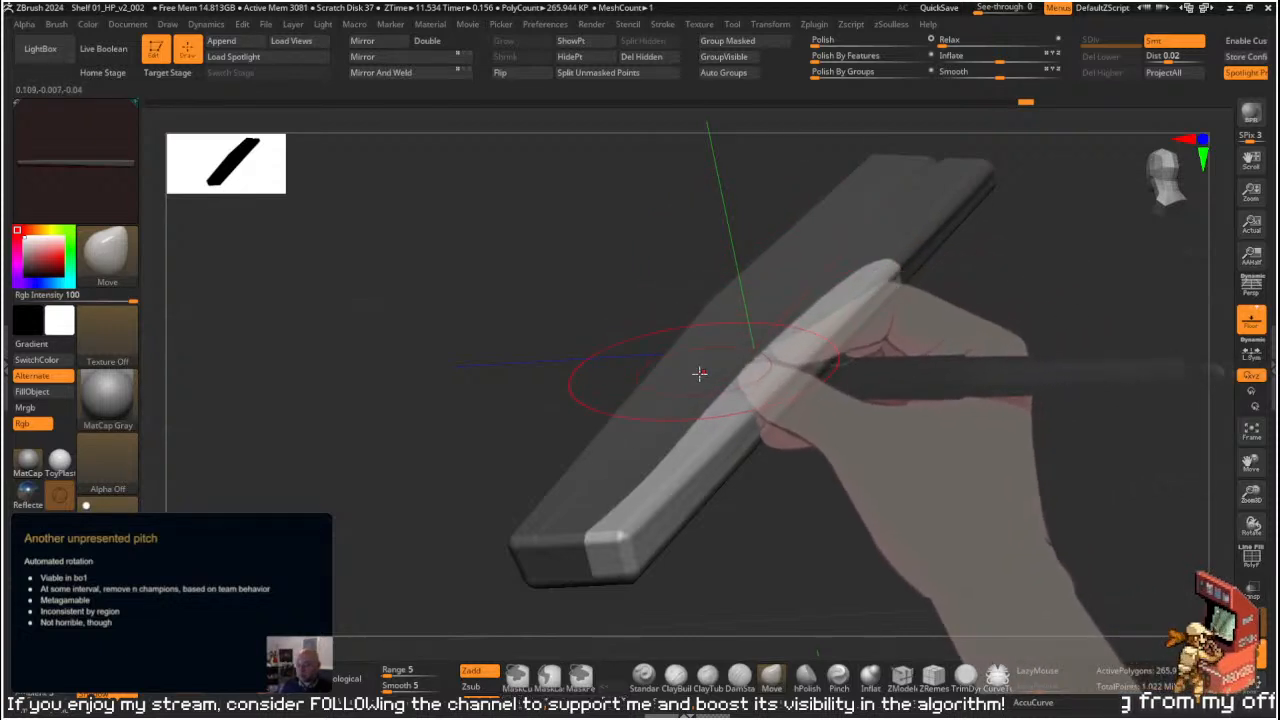
pyautogui.moveTo(680, 402)
pyautogui.mouseDown(button='right')
pyautogui.moveTo(929, 286)
pyautogui.moveTo(914, 323)
pyautogui.moveTo(643, 364)
pyautogui.mouseUp(button='right')
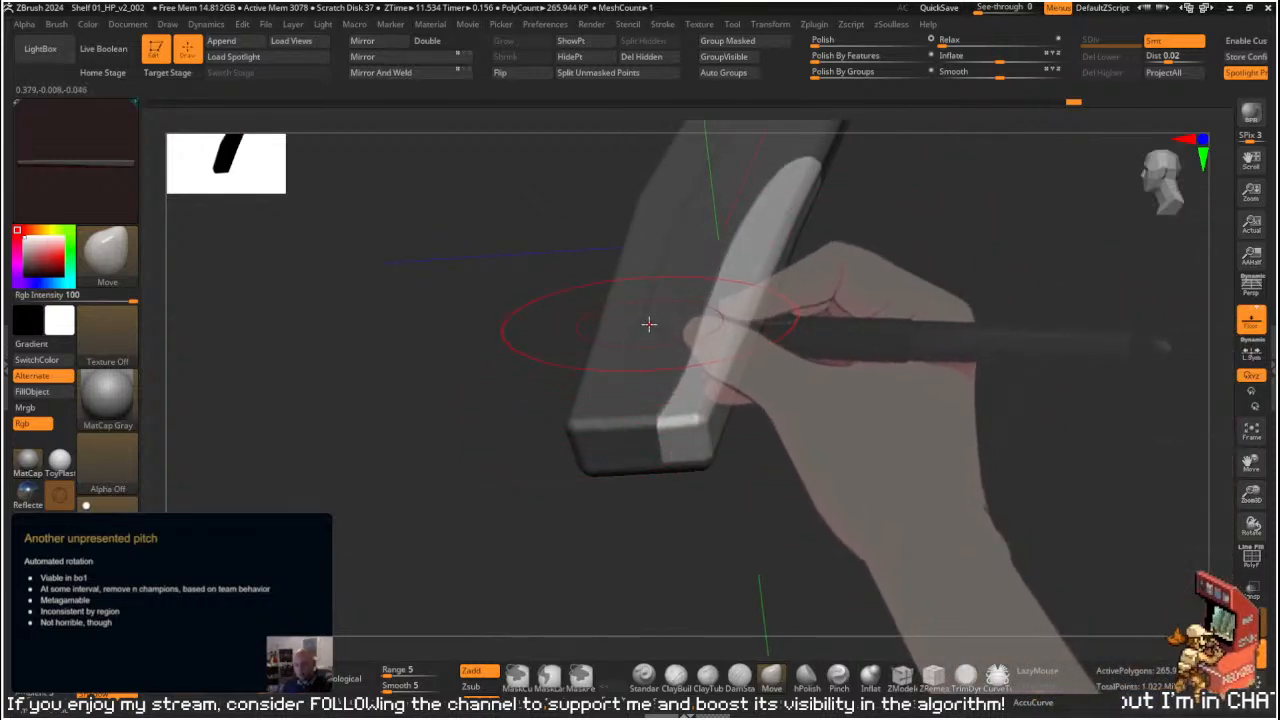
pyautogui.moveTo(656, 310); pyautogui.dragTo(811, 254, button='right')
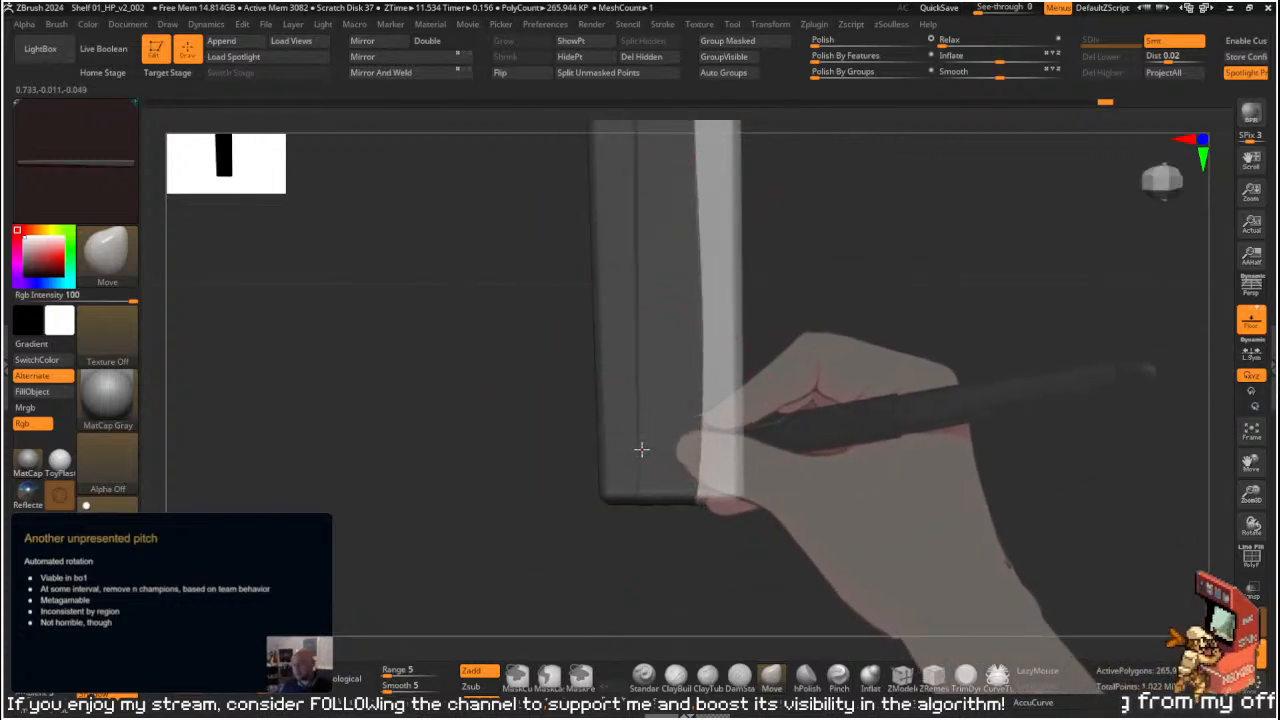
pyautogui.moveTo(823, 300); pyautogui.dragTo(844, 480, button='right')
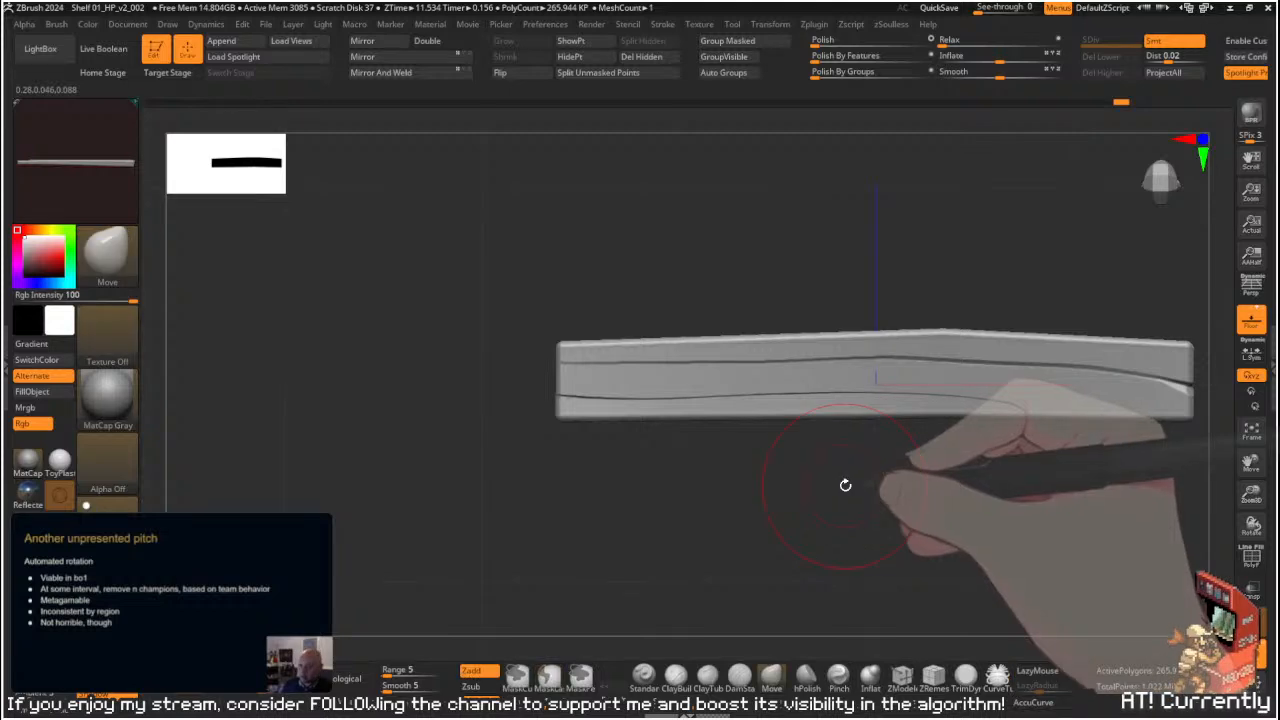
pyautogui.keyDown('ctrl'); pyautogui.moveTo(855, 485); pyautogui.dragTo(897, 506); pyautogui.keyUp('ctrl')
# - Polish the jagged middle section of the new seam with a small hPolish brush
pyautogui.moveTo(897, 506)
pyautogui.keyDown('alt'); pyautogui.mouseDown(button='right')
pyautogui.moveTo(823, 389)
pyautogui.moveTo(760, 330)
pyautogui.mouseUp(button='right'); pyautogui.keyUp('alt')
pyautogui.press('s')
pyautogui.moveTo(592, 340)
pyautogui.mouseDown()
pyautogui.moveTo(560, 340)
pyautogui.moveTo(820, 312)
pyautogui.moveTo(1008, 328)
pyautogui.moveTo(1157, 363)
pyautogui.mouseUp()
pyautogui.moveTo(1157, 363)
pyautogui.mouseDown(button='right')
pyautogui.moveTo(945, 328)
pyautogui.moveTo(617, 217)
pyautogui.moveTo(786, 217)
pyautogui.moveTo(644, 346)
pyautogui.mouseUp(button='right')
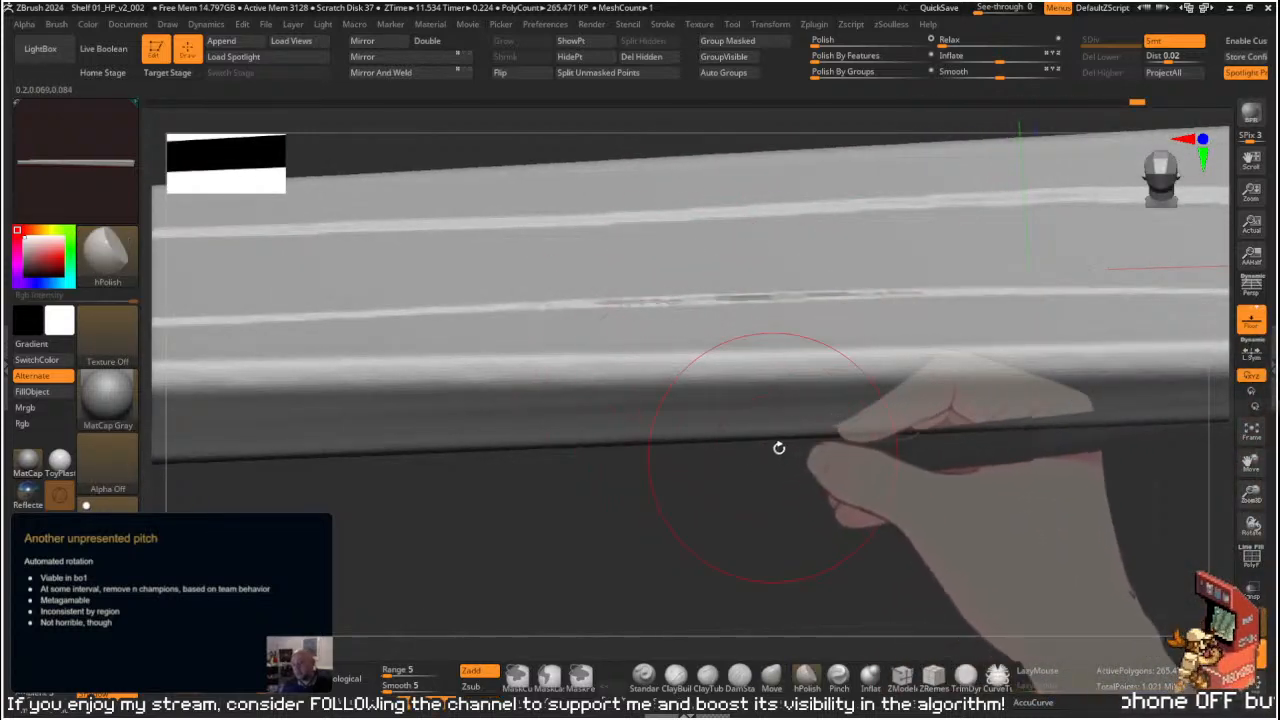
pyautogui.moveTo(783, 473)
pyautogui.mouseDown()
pyautogui.moveTo(809, 506)
pyautogui.moveTo(786, 472)
pyautogui.mouseUp()
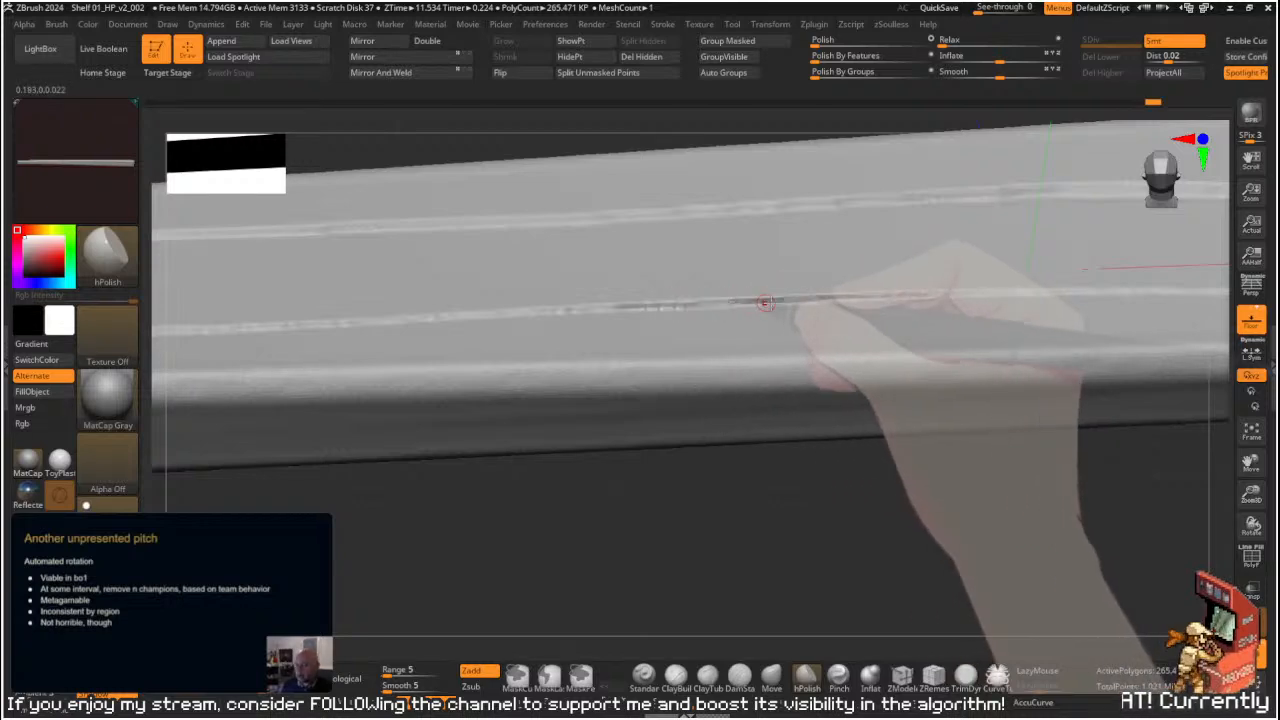
pyautogui.moveTo(687, 304); pyautogui.dragTo(600, 305)
# - Clean up the remaining rough spots along the new seam with hPolish, checking them under changing light angles
pyautogui.moveTo(786, 480)
pyautogui.mouseDown()
pyautogui.moveTo(777, 546)
pyautogui.moveTo(757, 537)
pyautogui.moveTo(755, 515)
pyautogui.mouseUp()
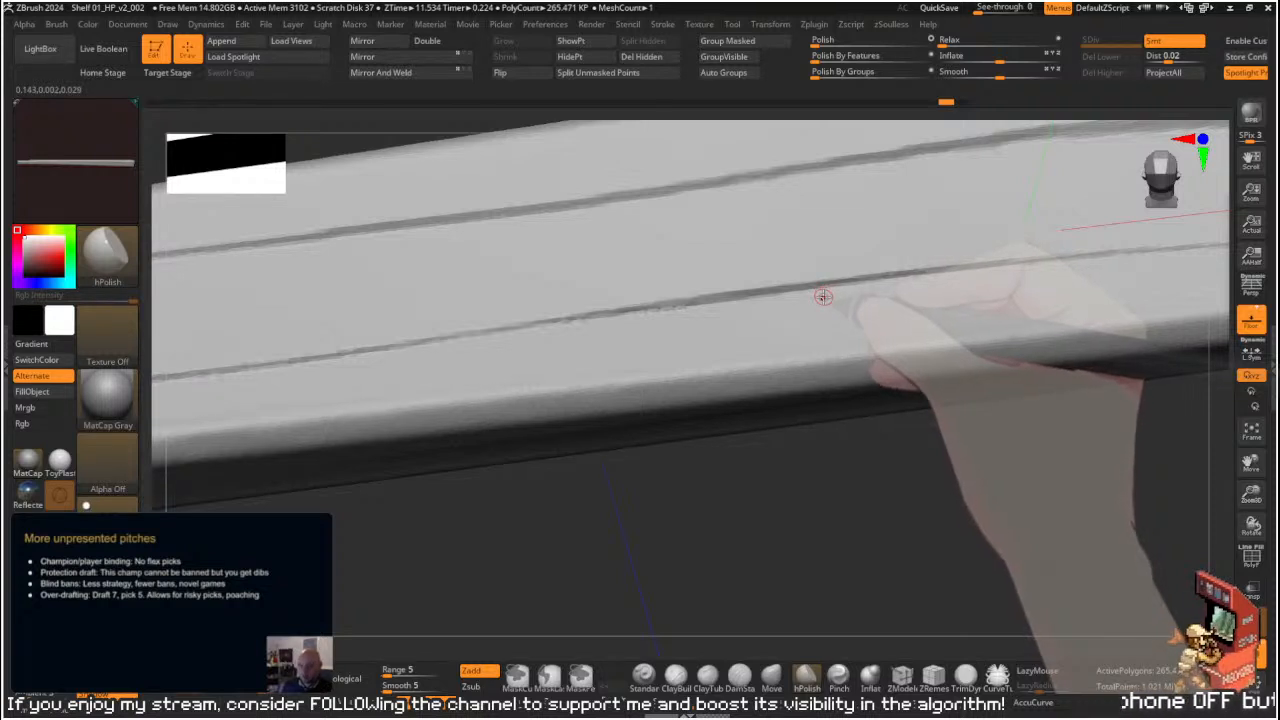
pyautogui.moveTo(839, 432); pyautogui.dragTo(843, 451)
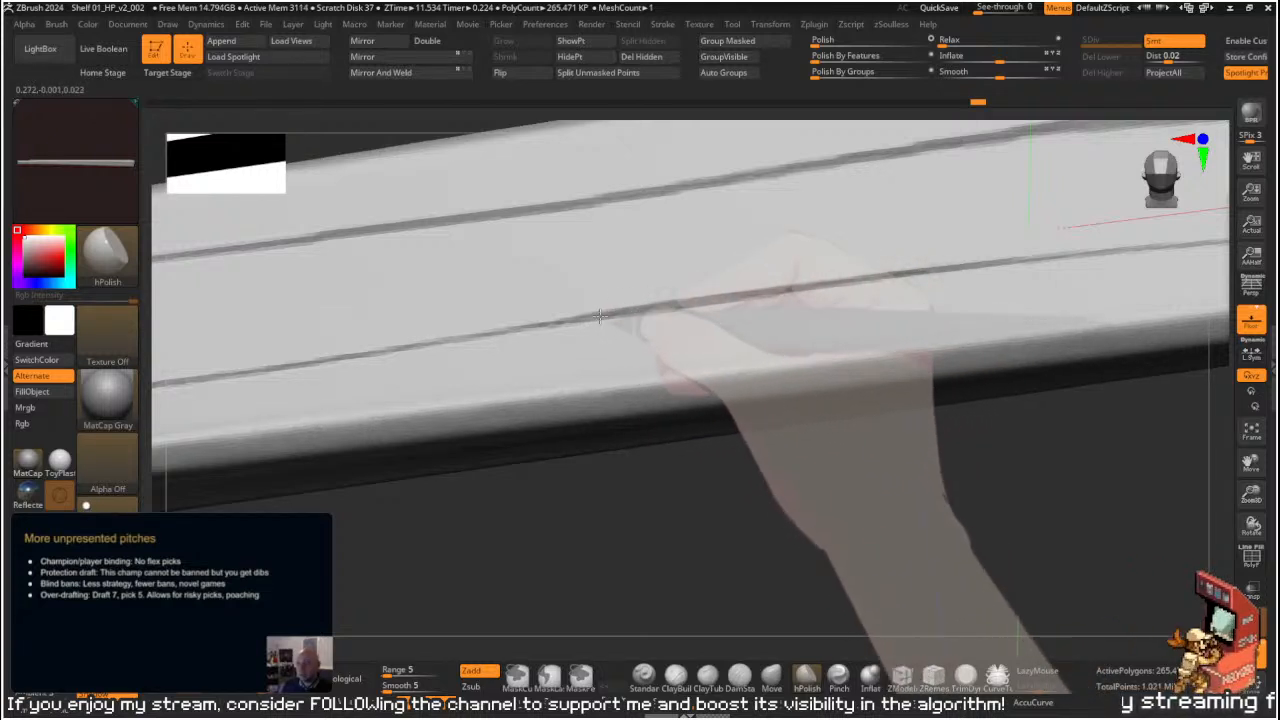
pyautogui.moveTo(594, 314); pyautogui.dragTo(582, 317)
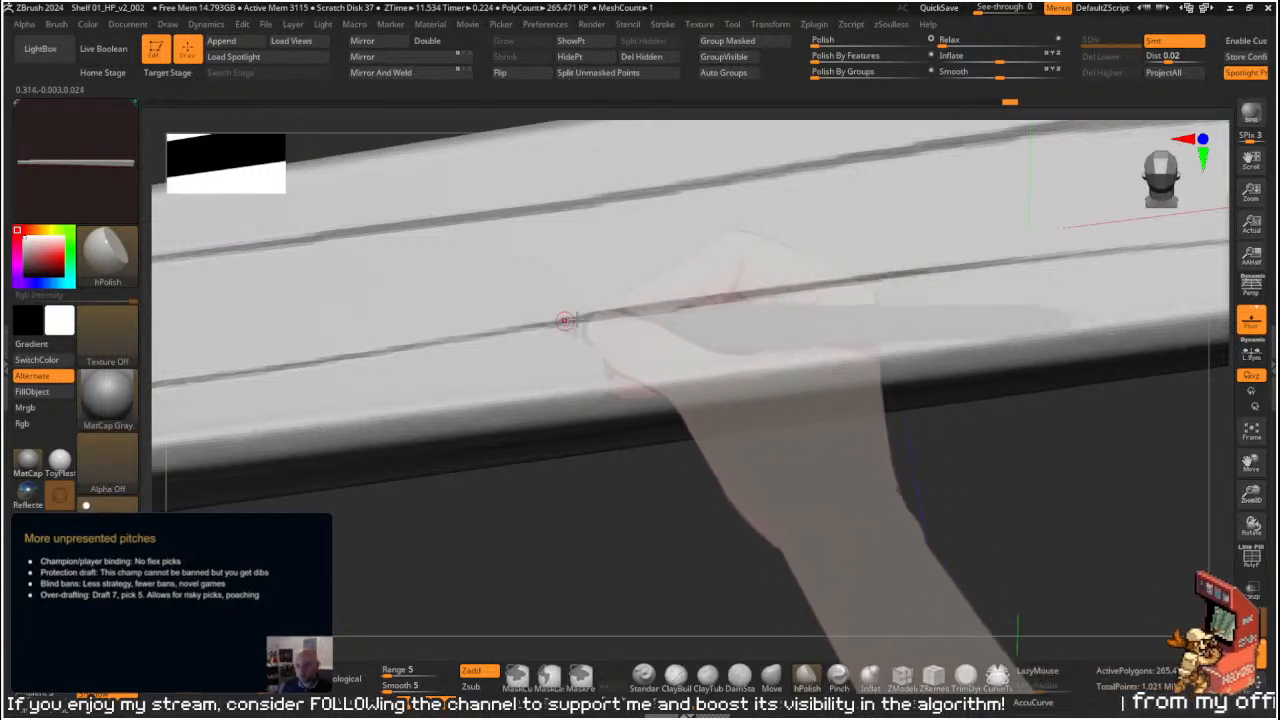
pyautogui.moveTo(909, 560)
pyautogui.mouseDown()
pyautogui.moveTo(911, 528)
pyautogui.moveTo(817, 499)
pyautogui.moveTo(726, 403)
pyautogui.moveTo(697, 234)
pyautogui.moveTo(720, 251)
pyautogui.moveTo(686, 421)
pyautogui.moveTo(717, 434)
pyautogui.mouseUp()
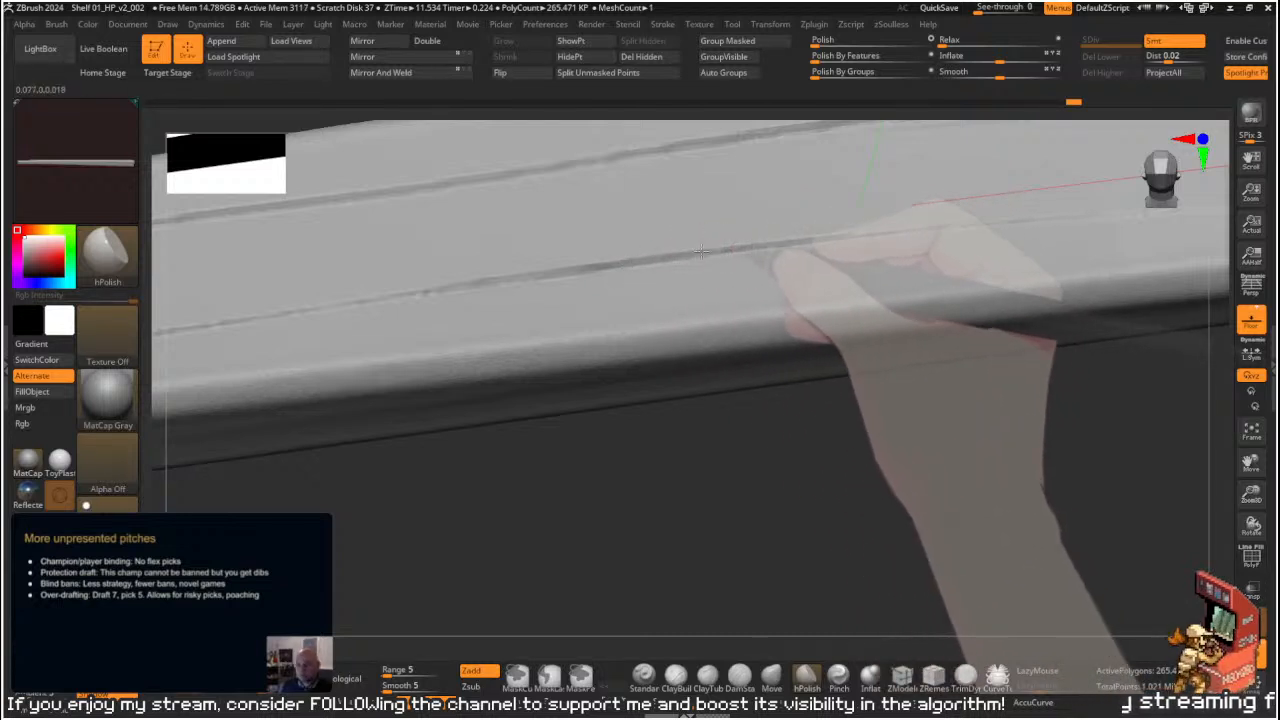
pyautogui.moveTo(687, 255)
pyautogui.mouseDown()
pyautogui.moveTo(597, 269)
pyautogui.moveTo(628, 263)
pyautogui.mouseUp()
# - Polish the new seam with hPolish where it runs out to the plank's end
pyautogui.moveTo(706, 453)
pyautogui.keyDown('alt'); pyautogui.mouseDown()
pyautogui.moveTo(686, 444)
pyautogui.moveTo(811, 451)
pyautogui.moveTo(651, 437)
pyautogui.moveTo(571, 477)
pyautogui.moveTo(638, 463)
pyautogui.moveTo(500, 385)
pyautogui.mouseUp(); pyautogui.keyUp('alt')
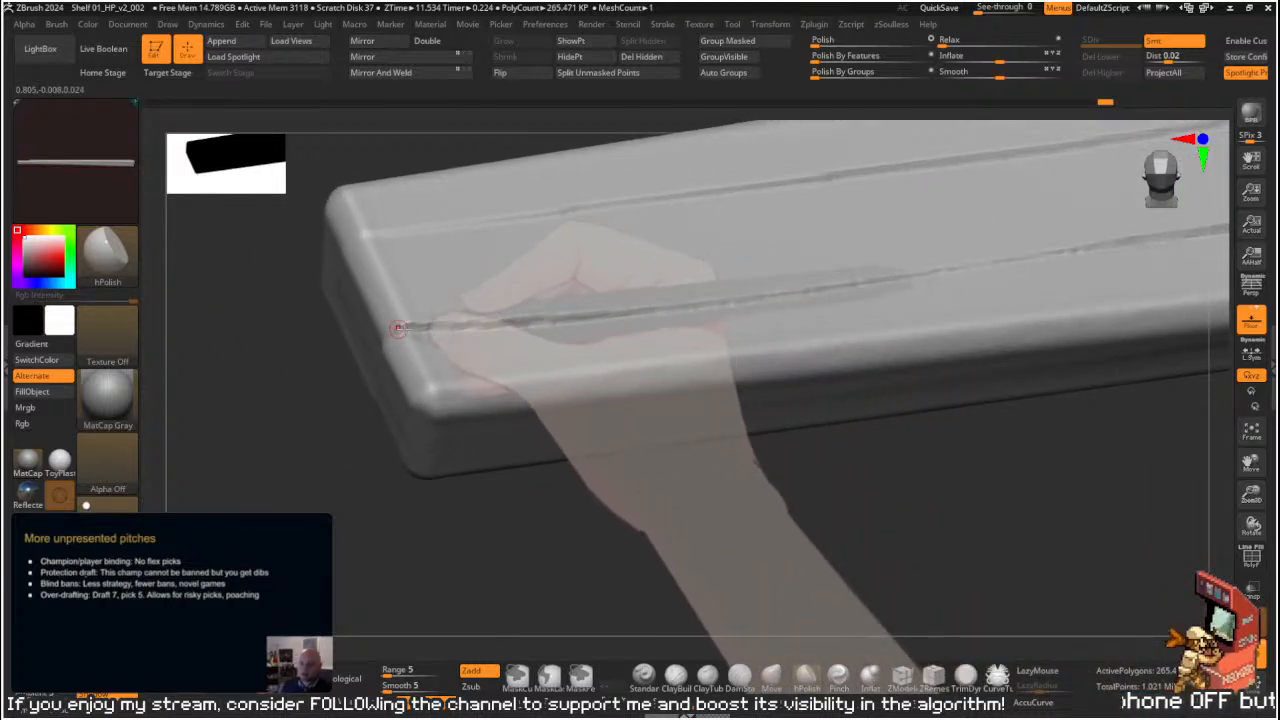
pyautogui.moveTo(323, 349)
pyautogui.mouseDown()
pyautogui.moveTo(297, 340)
pyautogui.moveTo(346, 343)
pyautogui.mouseUp()
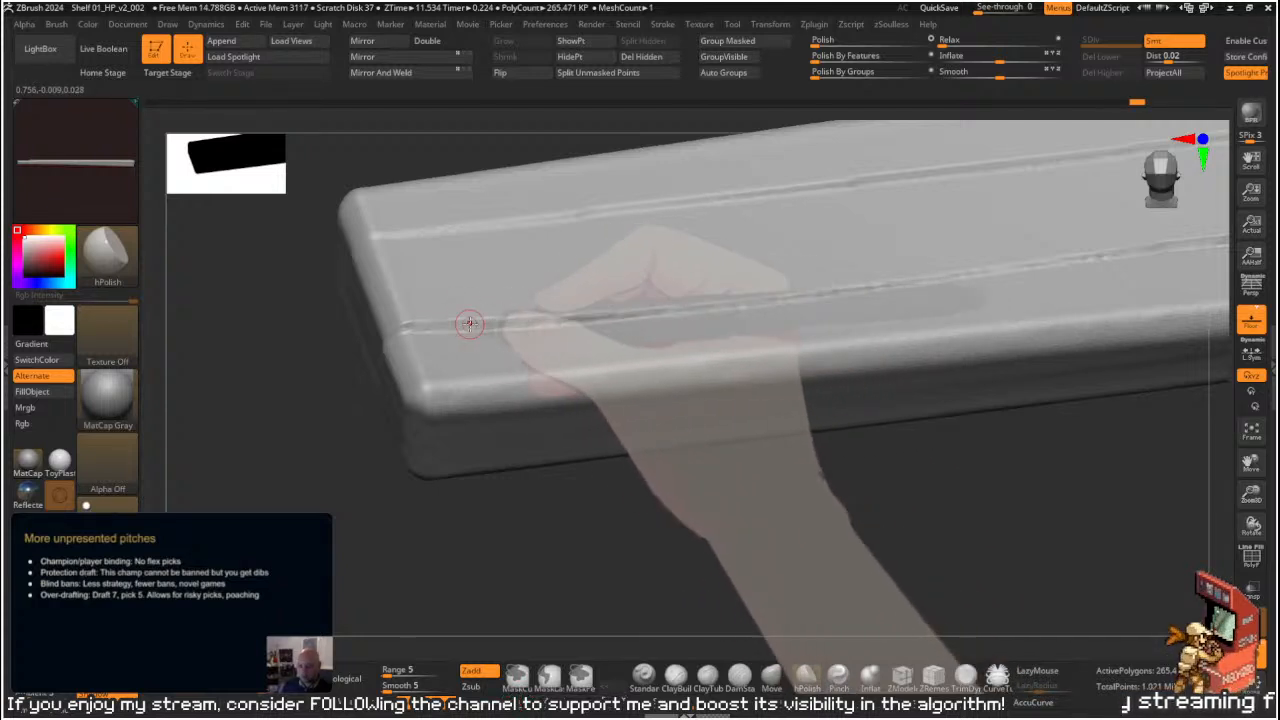
pyautogui.press('ctrl')
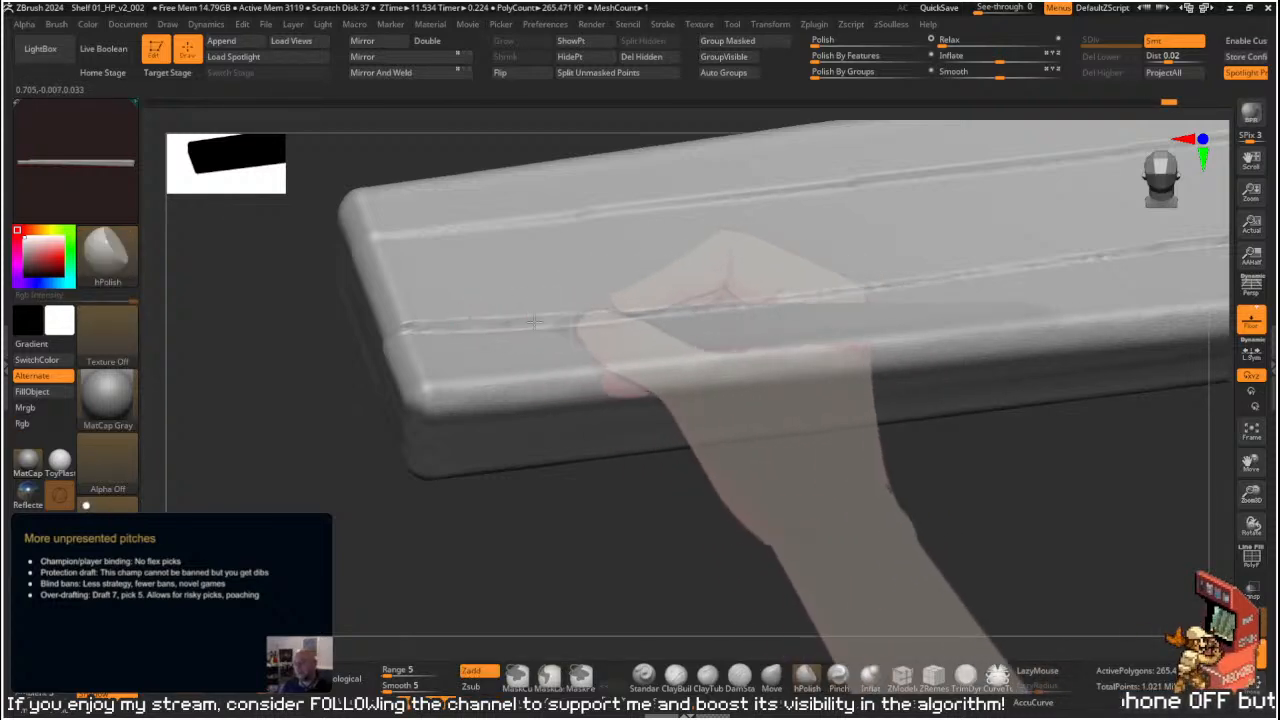
pyautogui.moveTo(780, 508)
pyautogui.mouseDown()
pyautogui.moveTo(794, 540)
pyautogui.moveTo(790, 512)
pyautogui.mouseUp()
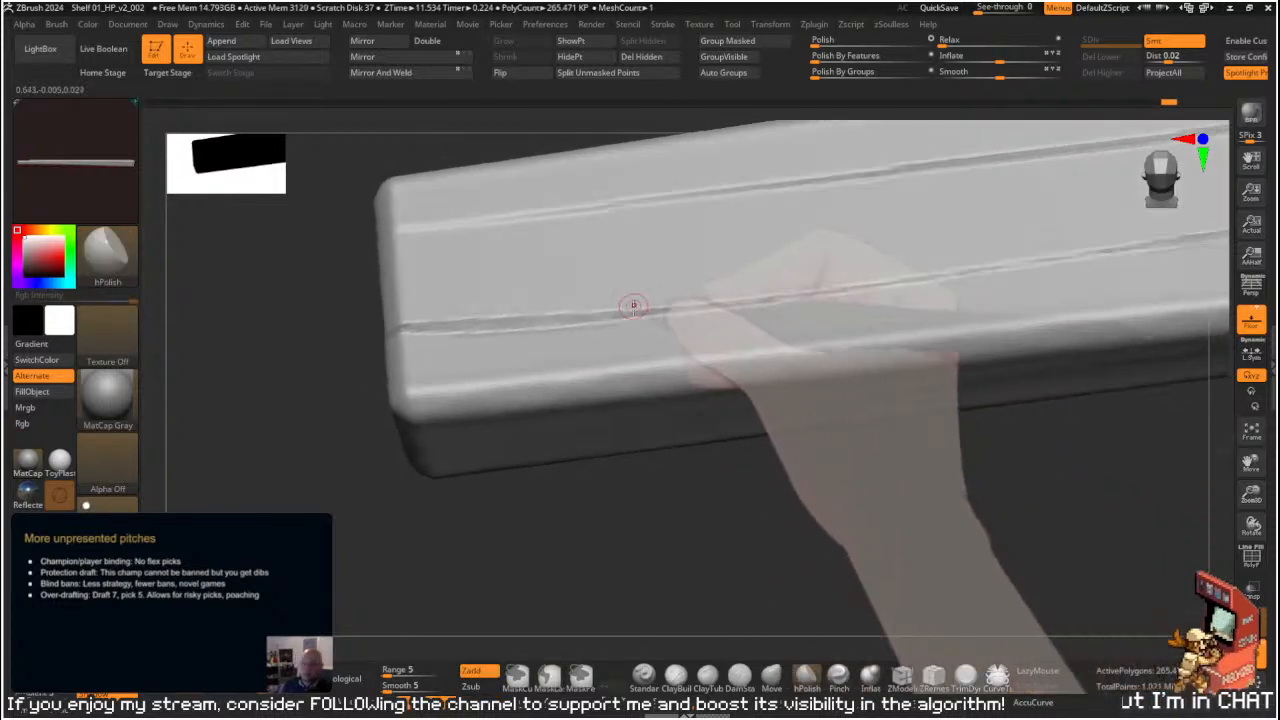
pyautogui.press('s')
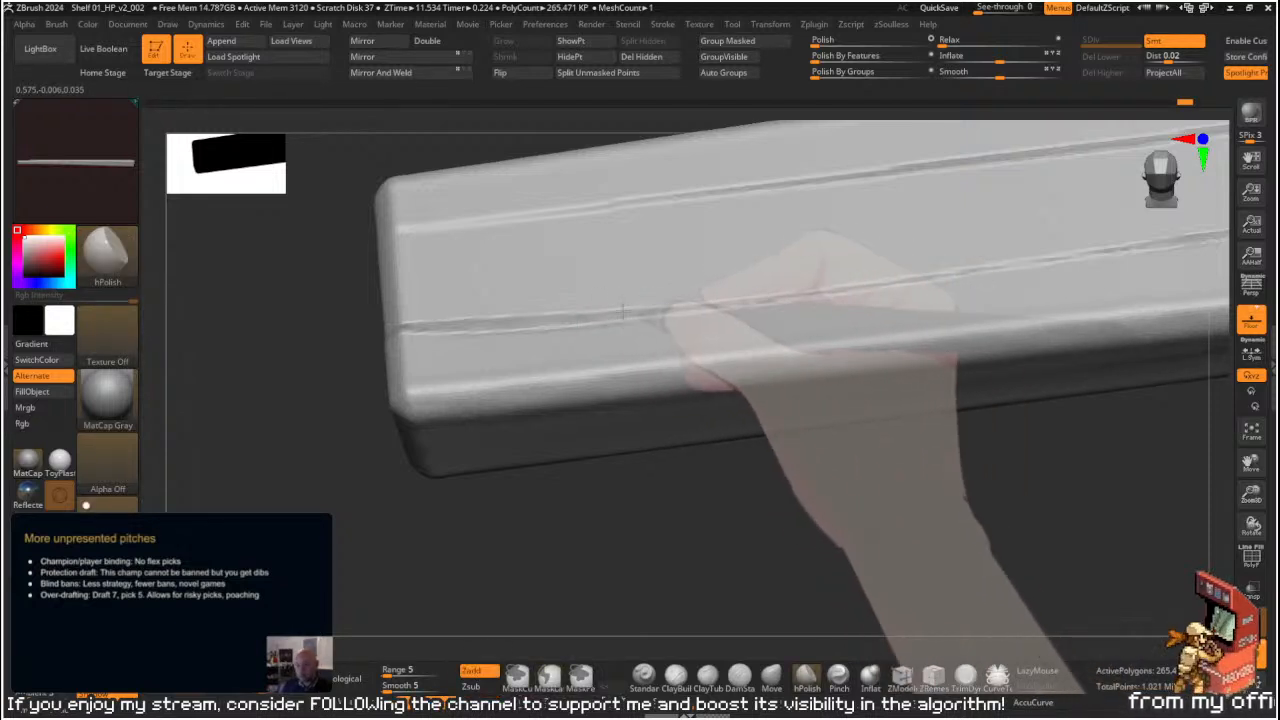
# - Carve a curved notch where the new seam meets the plank's end using ClipCurve
pyautogui.keyDown('alt'); pyautogui.moveTo(311, 357); pyautogui.dragTo(861, 251); pyautogui.keyUp('alt')
pyautogui.keyDown('alt'); pyautogui.moveTo(736, 246); pyautogui.dragTo(650, 344); pyautogui.keyUp('alt')
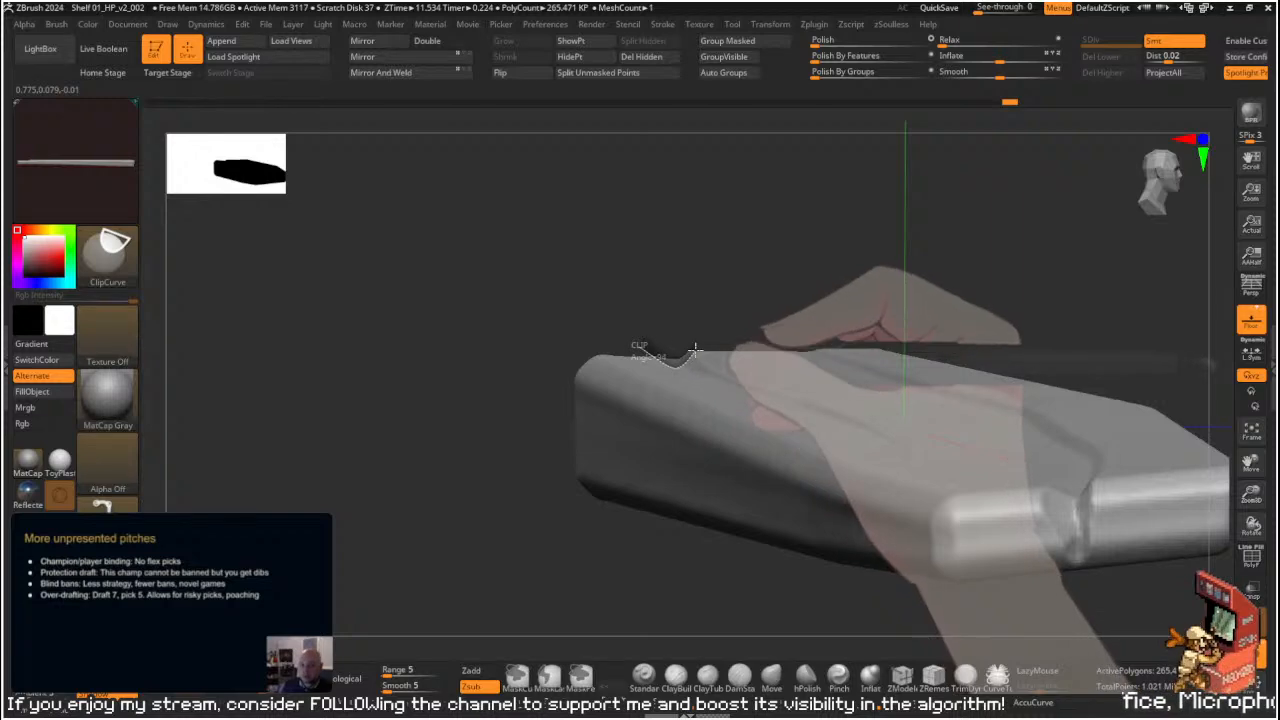
pyautogui.moveTo(718, 314); pyautogui.dragTo(681, 373)
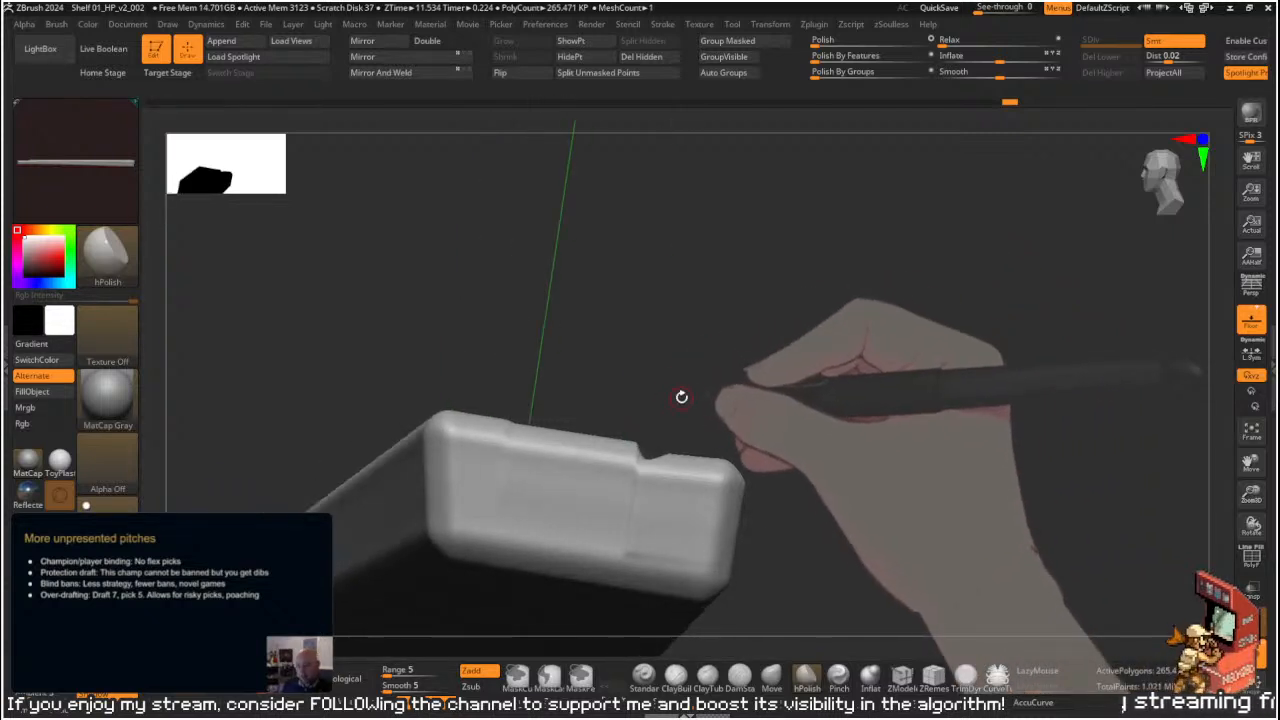
pyautogui.hotkey('ctrl', 'shift')
pyautogui.moveTo(681, 451)
pyautogui.keyDown('ctrl'); pyautogui.keyDown('shift'); pyautogui.mouseDown()
pyautogui.moveTo(700, 438)
pyautogui.moveTo(734, 511)
pyautogui.moveTo(857, 462)
pyautogui.moveTo(924, 375)
pyautogui.moveTo(866, 297)
pyautogui.moveTo(850, 420)
pyautogui.moveTo(960, 529)
pyautogui.moveTo(938, 607)
pyautogui.moveTo(730, 590)
pyautogui.mouseUp(); pyautogui.keyUp('shift'); pyautogui.keyUp('ctrl')
pyautogui.moveTo(698, 524)
pyautogui.mouseDown()
pyautogui.moveTo(614, 512)
pyautogui.moveTo(577, 429)
pyautogui.moveTo(583, 409)
pyautogui.moveTo(594, 423)
pyautogui.moveTo(655, 430)
pyautogui.mouseUp()
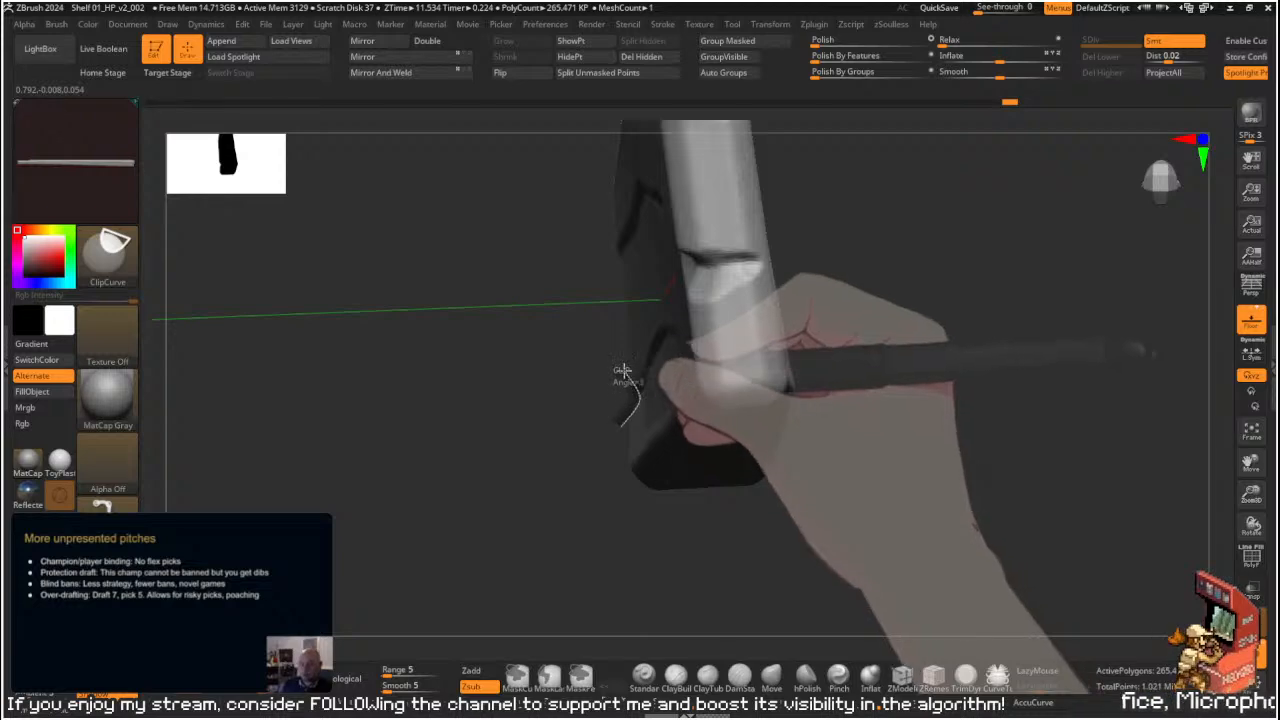
pyautogui.moveTo(620, 370); pyautogui.dragTo(722, 380)
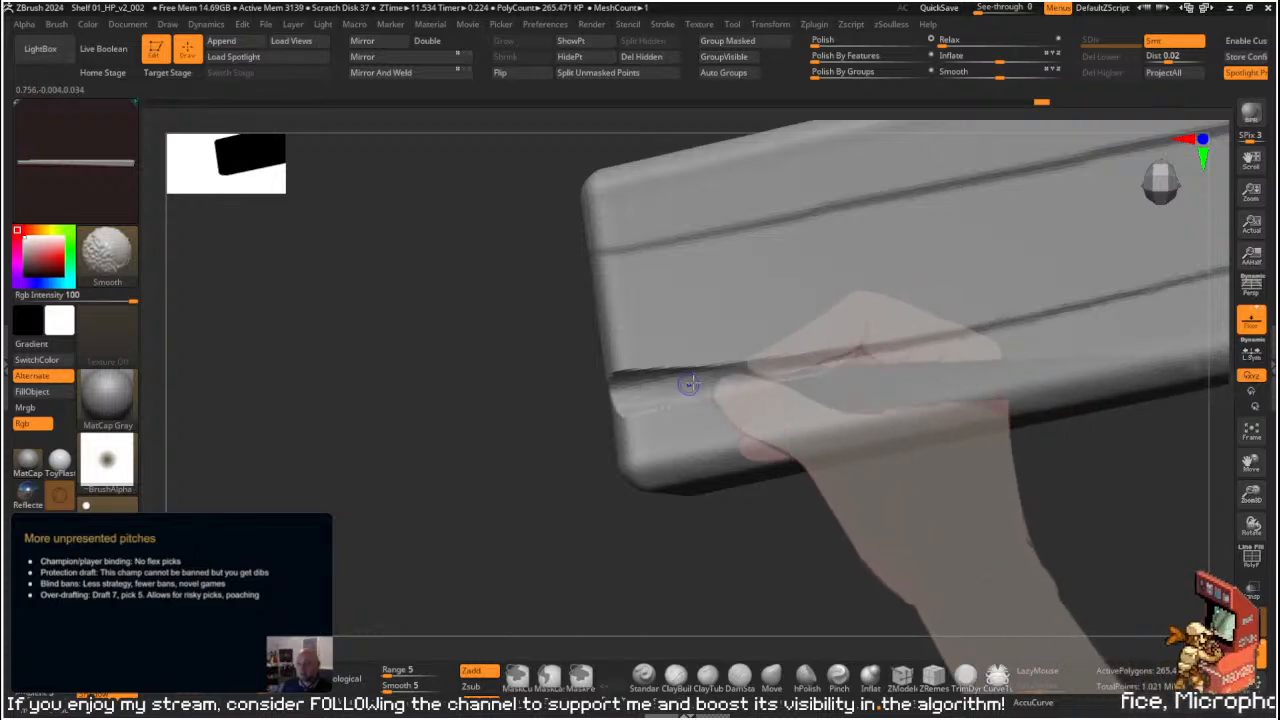
# - Deepen the crease where the seam runs into the notch at the plank's end with the Orb_Cracks brush
pyautogui.moveTo(909, 546); pyautogui.dragTo(943, 482)
pyautogui.moveTo(697, 574)
pyautogui.mouseDown()
pyautogui.moveTo(707, 596)
pyautogui.moveTo(690, 530)
pyautogui.mouseUp()
pyautogui.press('2')
pyautogui.press('s')
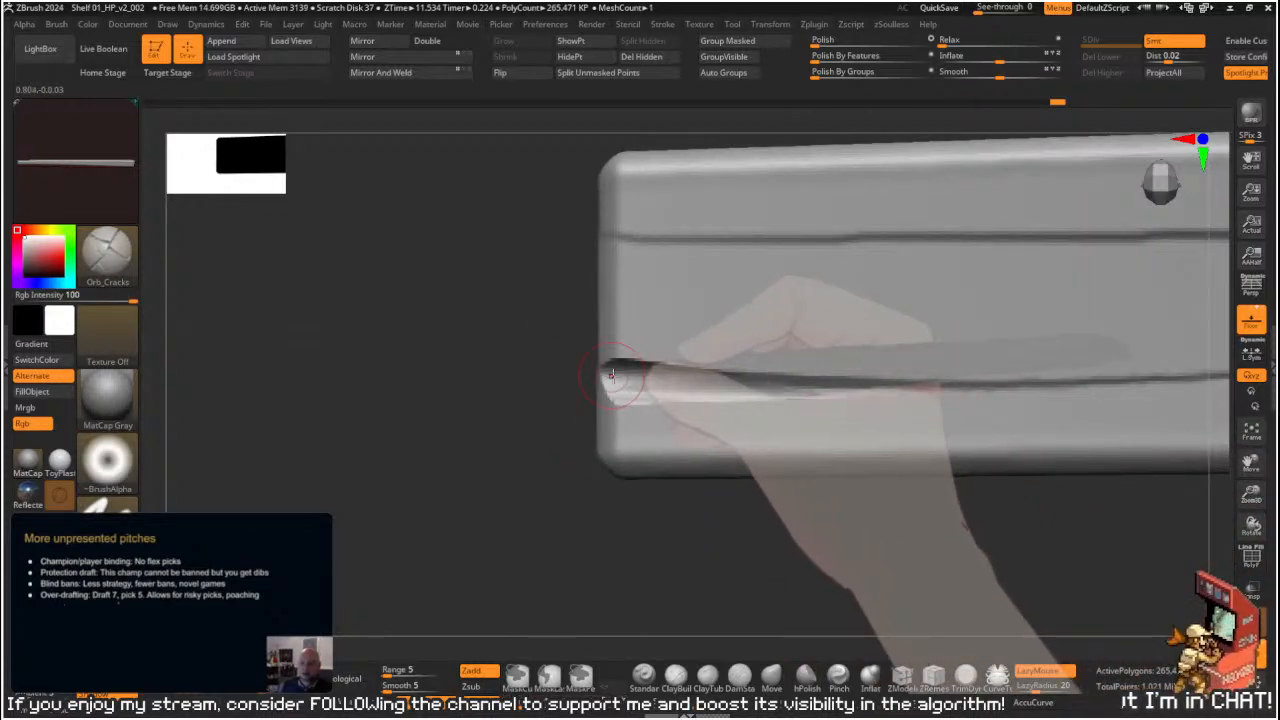
pyautogui.press('ctrl')
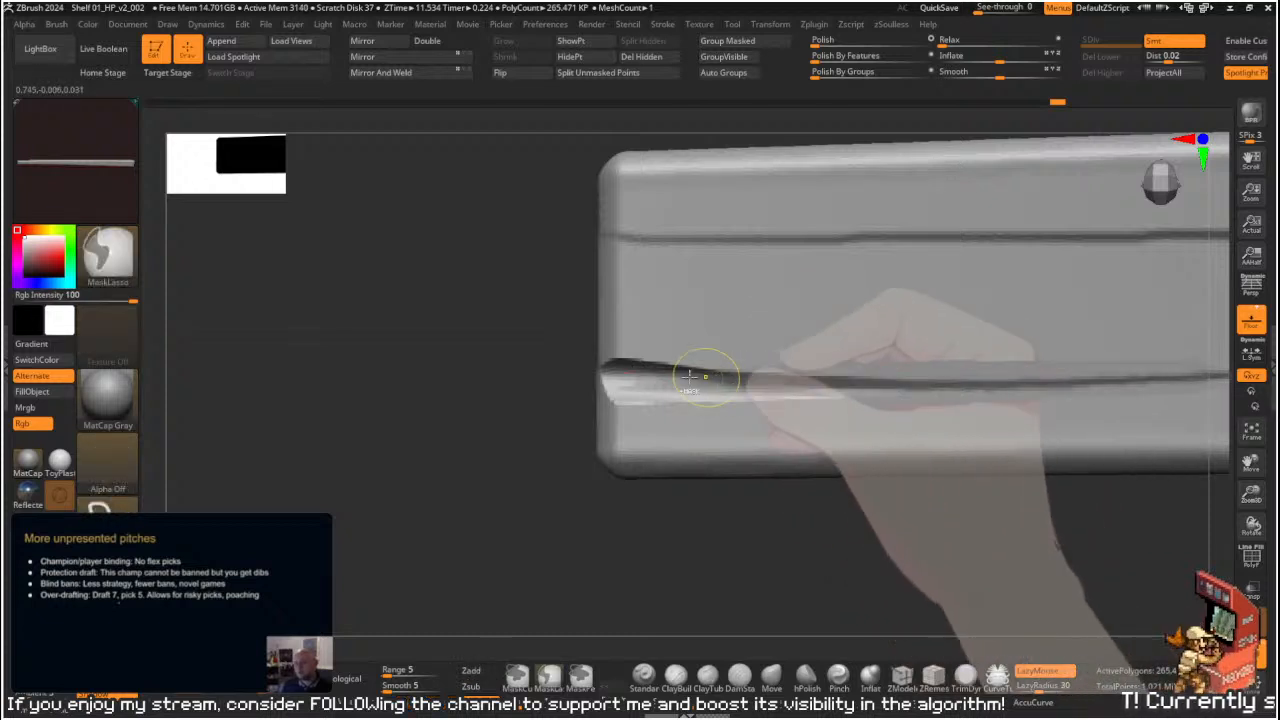
pyautogui.moveTo(645, 372); pyautogui.dragTo(841, 387)
pyautogui.moveTo(789, 546)
pyautogui.mouseDown()
pyautogui.moveTo(797, 514)
pyautogui.moveTo(791, 529)
pyautogui.mouseUp()
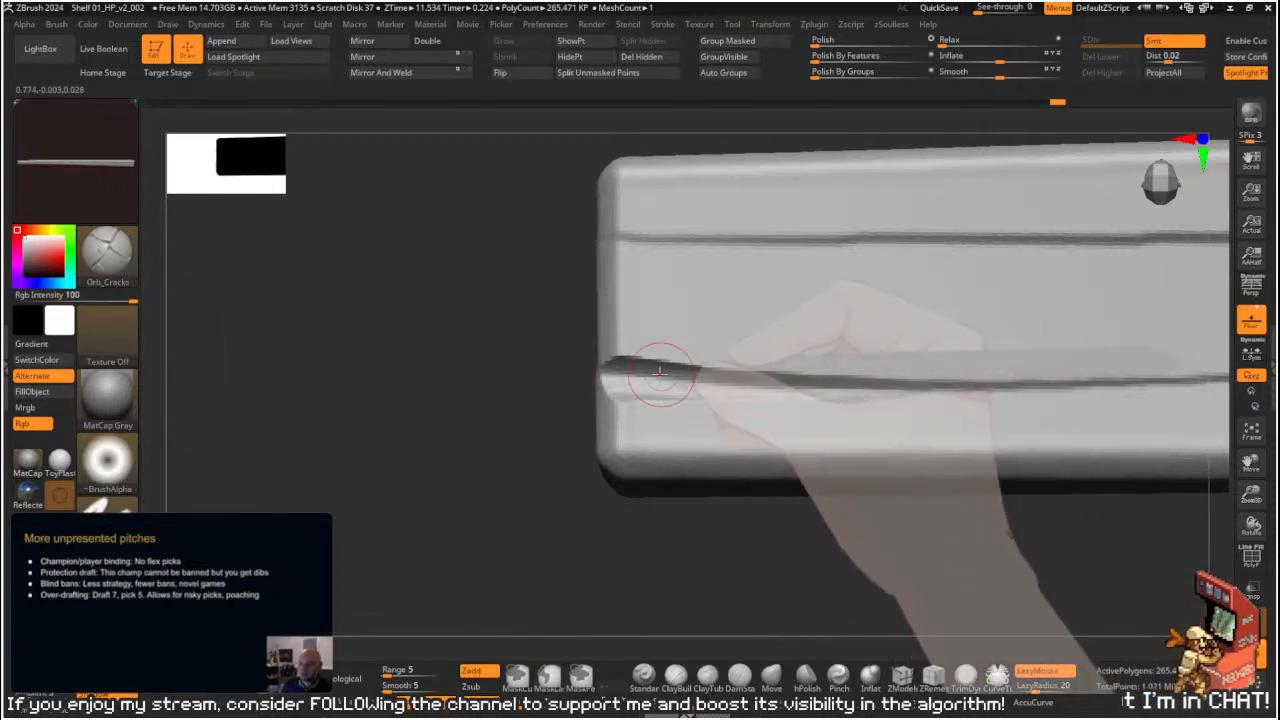
pyautogui.press('s')
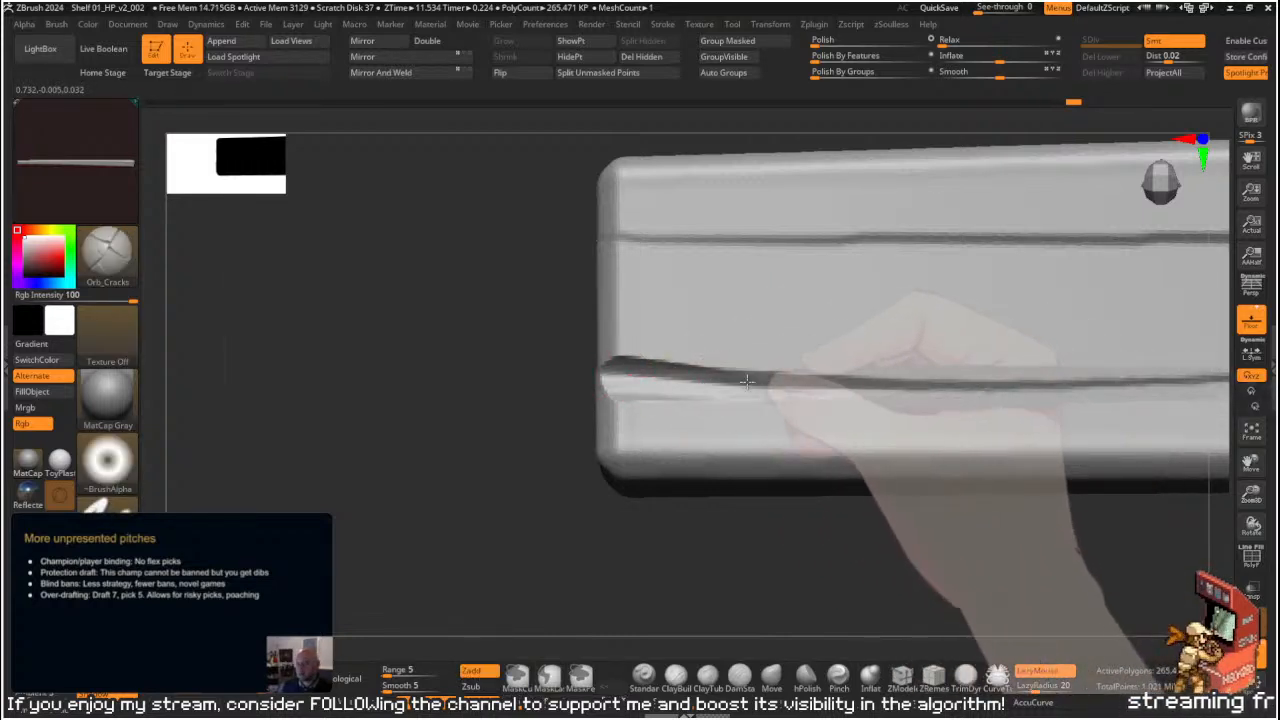
# - Polish the upper wall of the end notch with hPolish
pyautogui.moveTo(854, 554)
pyautogui.keyDown('alt'); pyautogui.mouseDown()
pyautogui.moveTo(714, 477)
pyautogui.moveTo(733, 521)
pyautogui.moveTo(686, 537)
pyautogui.moveTo(686, 557)
pyautogui.moveTo(630, 545)
pyautogui.mouseUp(); pyautogui.keyUp('alt')
pyautogui.press('b')
pyautogui.press('h')
pyautogui.press('p')
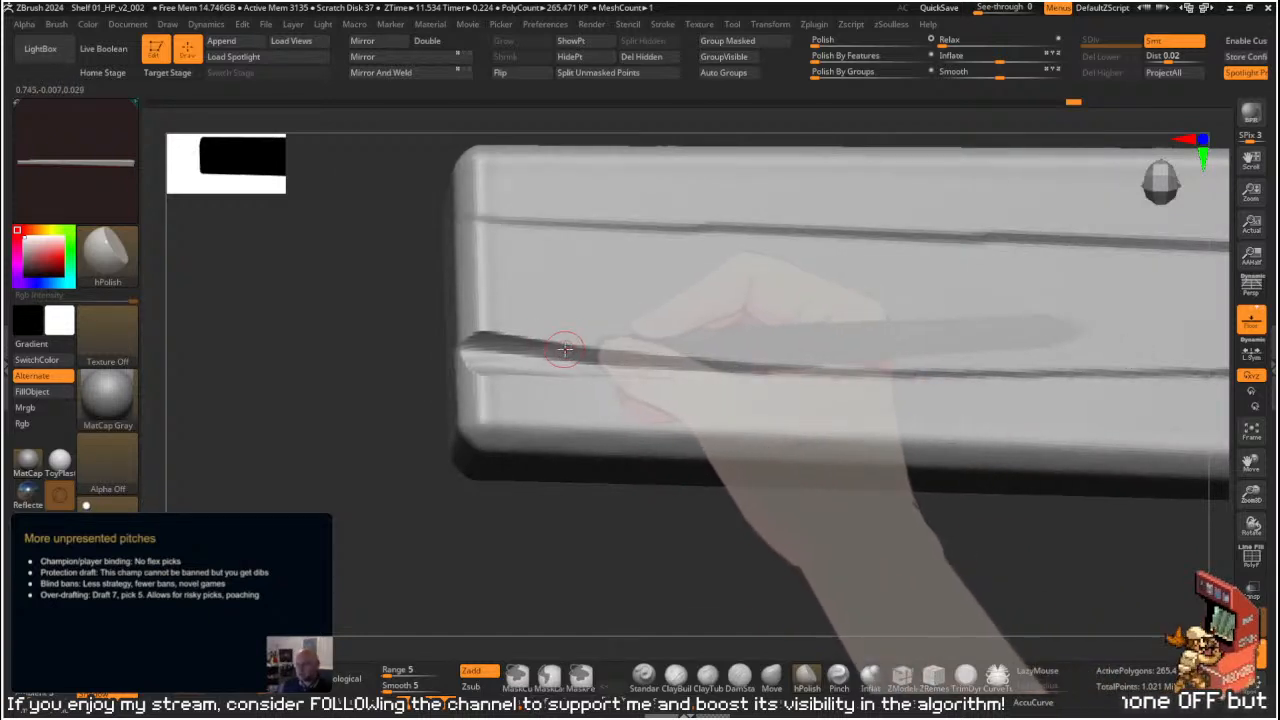
pyautogui.moveTo(492, 340)
pyautogui.mouseDown()
pyautogui.moveTo(612, 352)
pyautogui.moveTo(507, 341)
pyautogui.mouseUp()
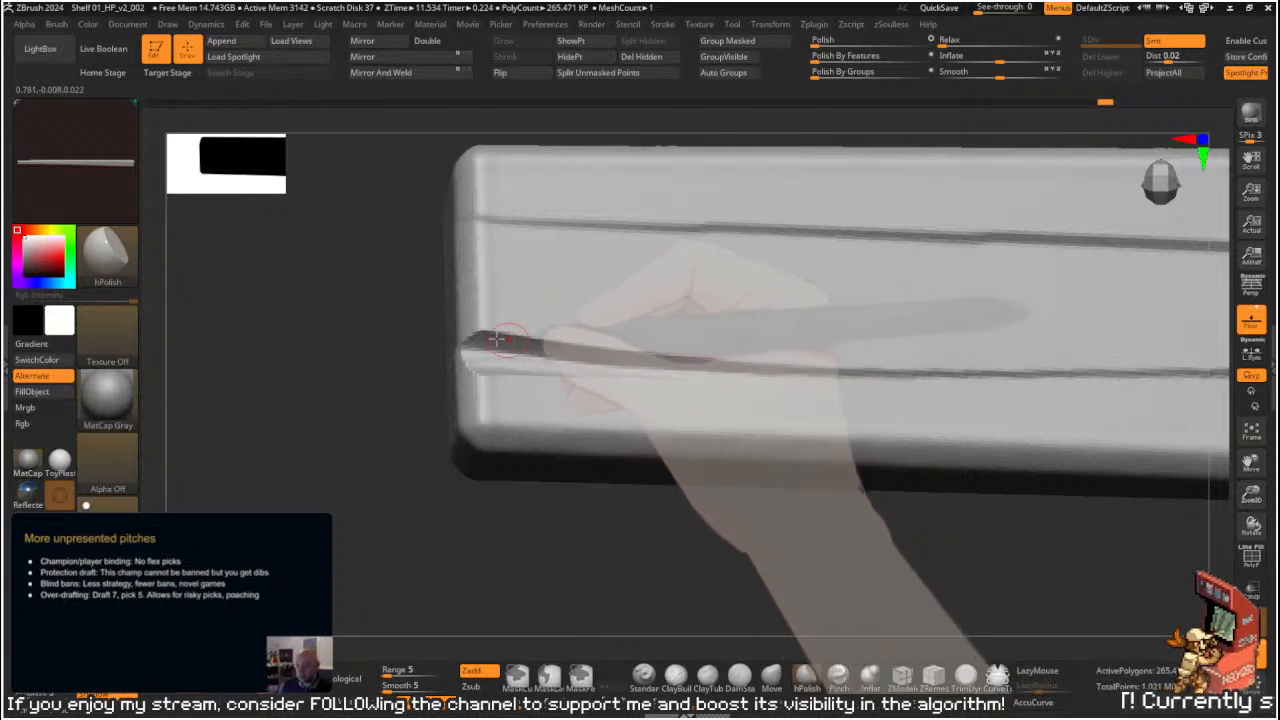
# - Flatten the notch's lower face with hPolish, blending it along the seam
pyautogui.moveTo(573, 508); pyautogui.dragTo(641, 448)
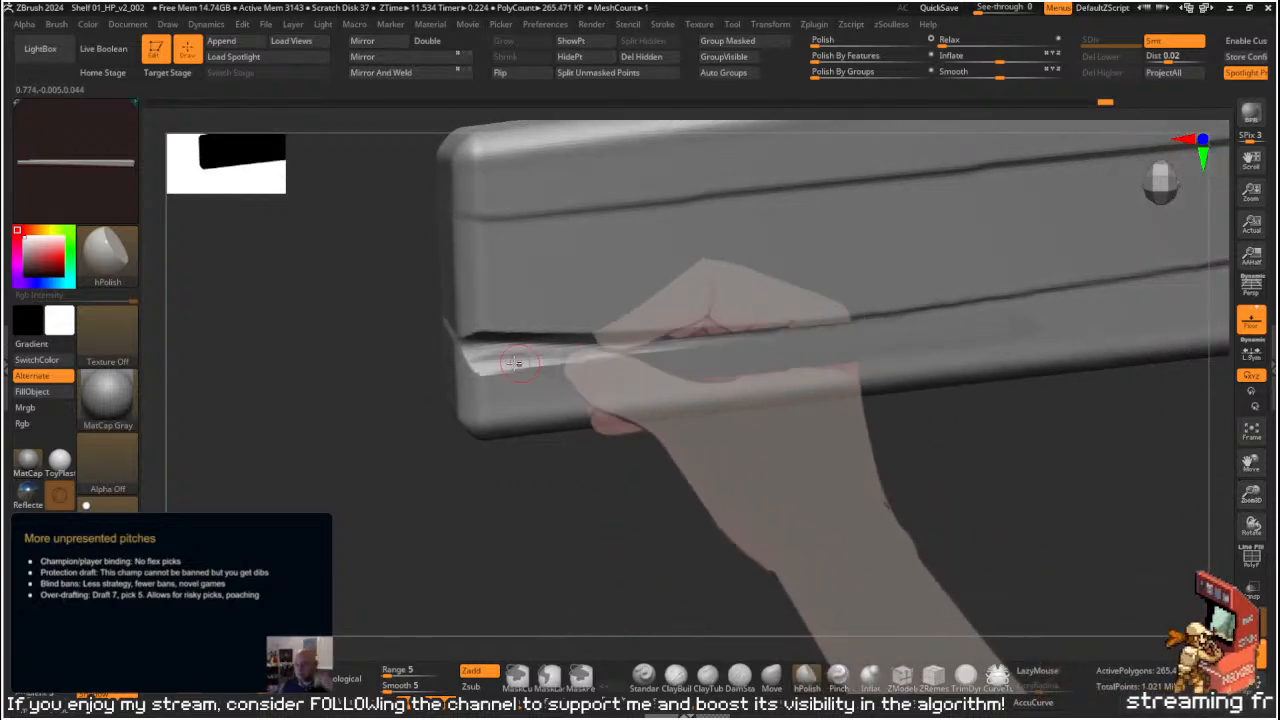
pyautogui.moveTo(560, 462)
pyautogui.mouseDown()
pyautogui.moveTo(571, 486)
pyautogui.moveTo(568, 470)
pyautogui.mouseUp()
pyautogui.moveTo(509, 380); pyautogui.dragTo(717, 360)
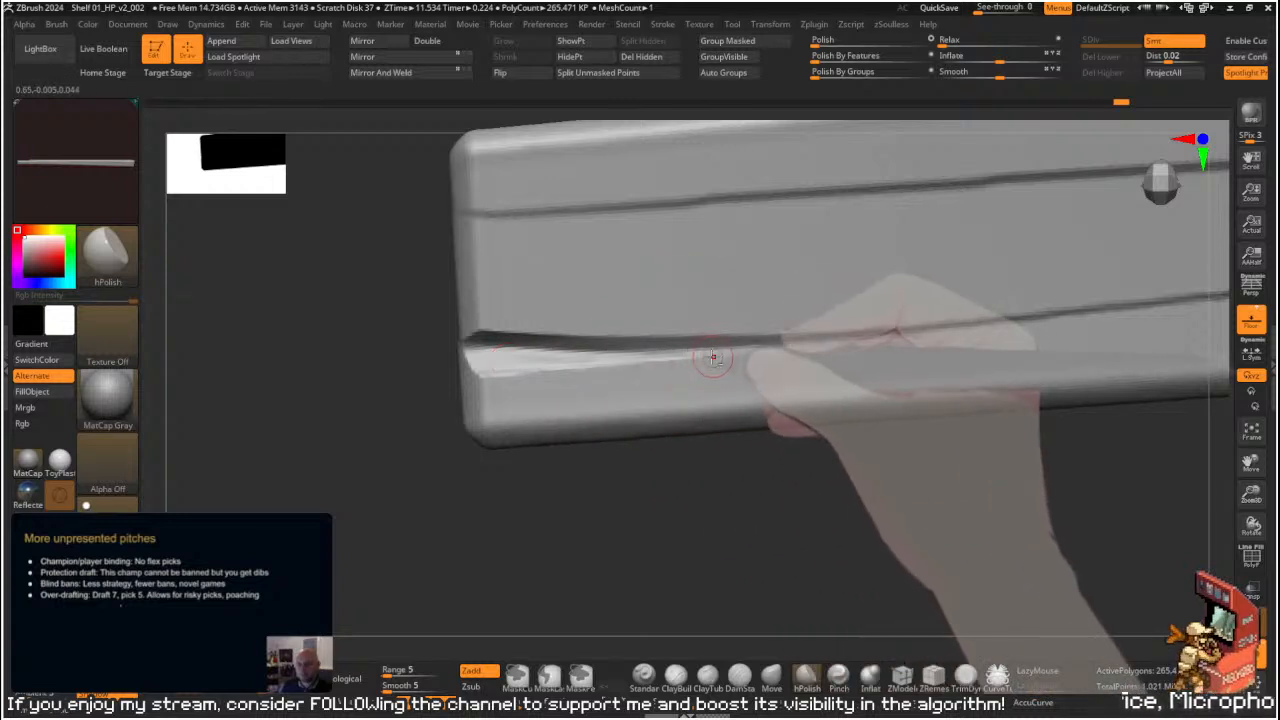
pyautogui.moveTo(543, 357)
pyautogui.mouseDown()
pyautogui.moveTo(700, 356)
pyautogui.moveTo(678, 354)
pyautogui.mouseUp()
pyautogui.press('s')
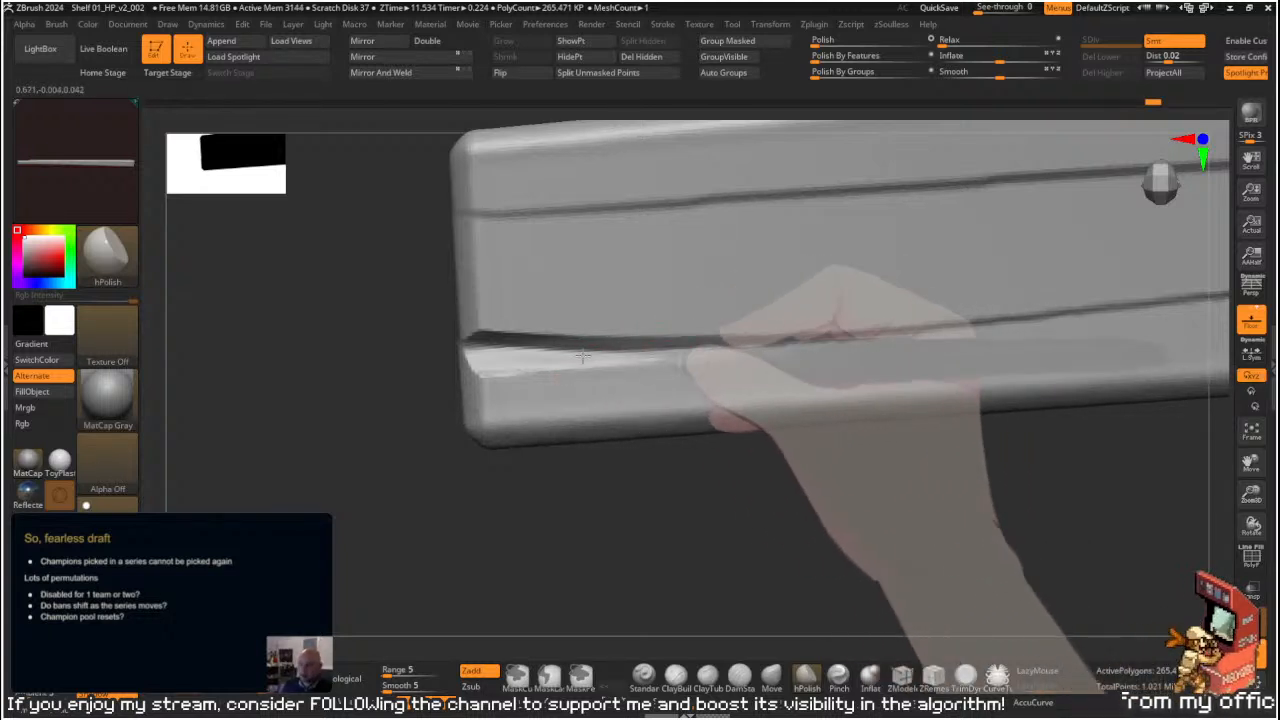
pyautogui.moveTo(623, 362)
pyautogui.mouseDown()
pyautogui.moveTo(521, 354)
pyautogui.moveTo(492, 370)
pyautogui.moveTo(556, 363)
pyautogui.mouseUp()
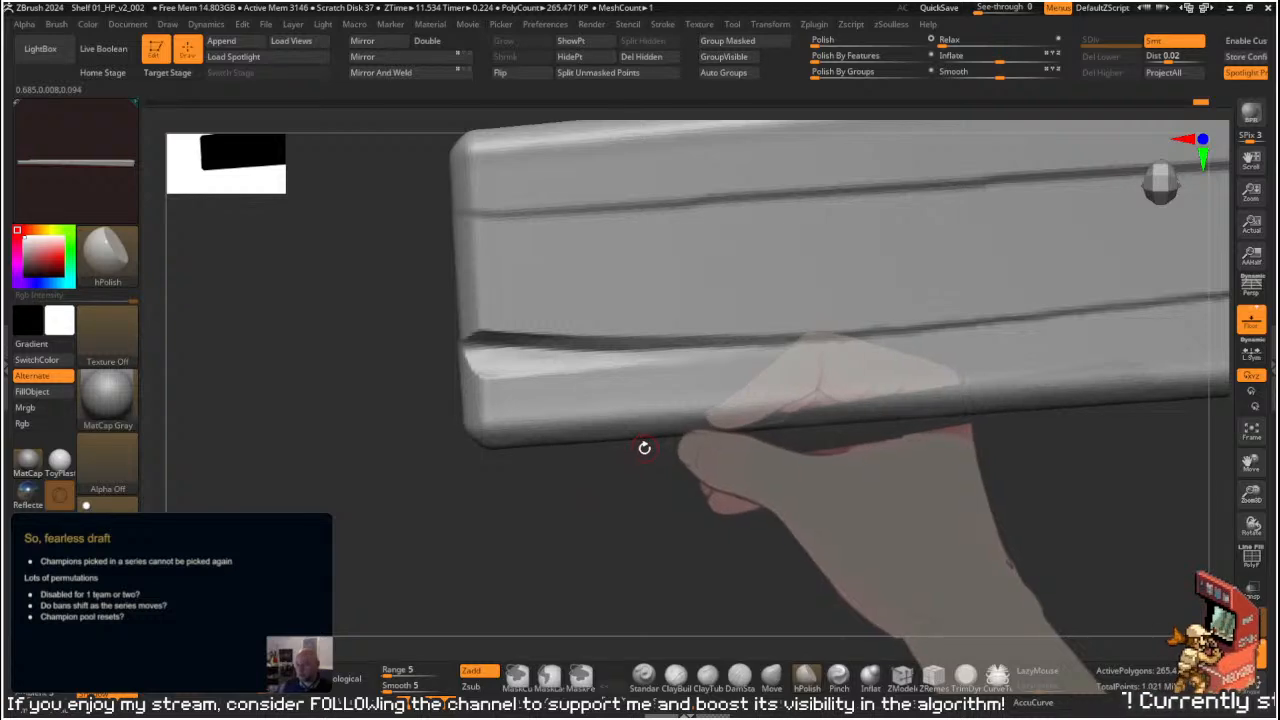
# - Bevel the notch's corners at the plank's end with TrimDynamic and refine them with hPolish
pyautogui.moveTo(680, 455)
pyautogui.mouseDown()
pyautogui.moveTo(669, 514)
pyautogui.moveTo(683, 531)
pyautogui.mouseUp()
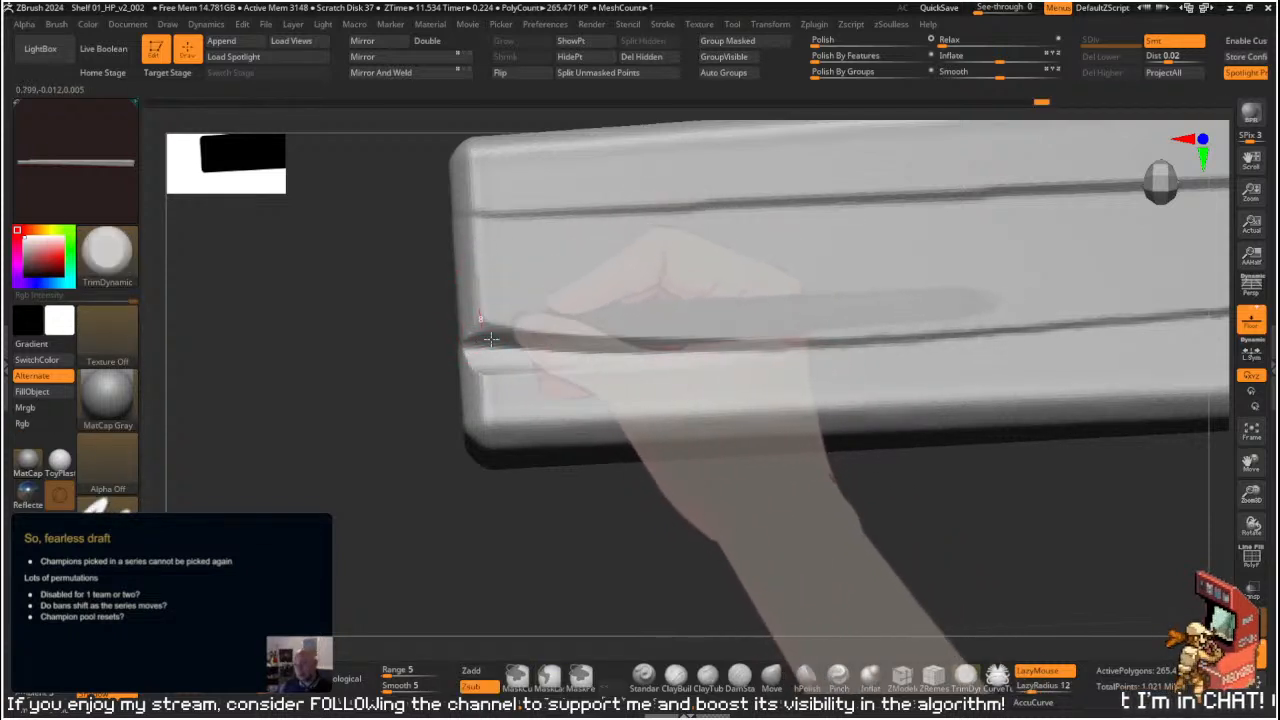
pyautogui.moveTo(441, 354)
pyautogui.mouseDown()
pyautogui.moveTo(363, 294)
pyautogui.moveTo(417, 277)
pyautogui.moveTo(574, 354)
pyautogui.moveTo(620, 317)
pyautogui.moveTo(521, 316)
pyautogui.mouseUp()
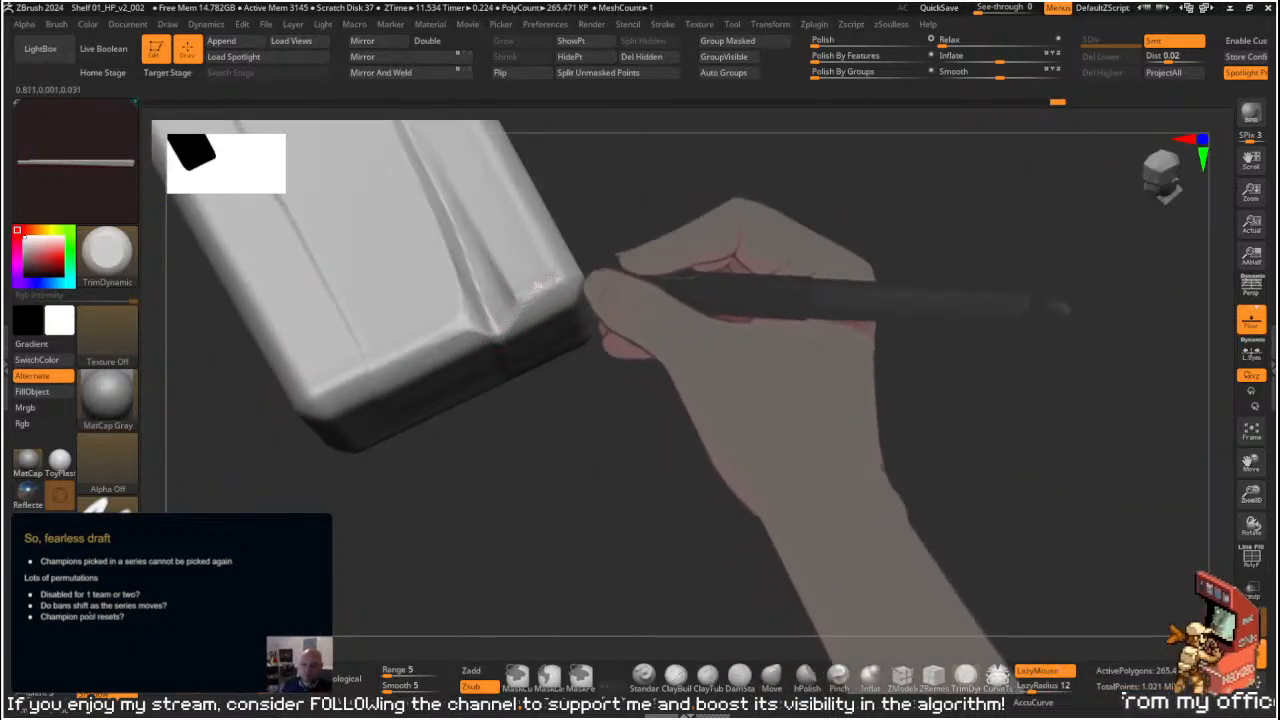
pyautogui.press('b')
pyautogui.press('h')
pyautogui.press('p')
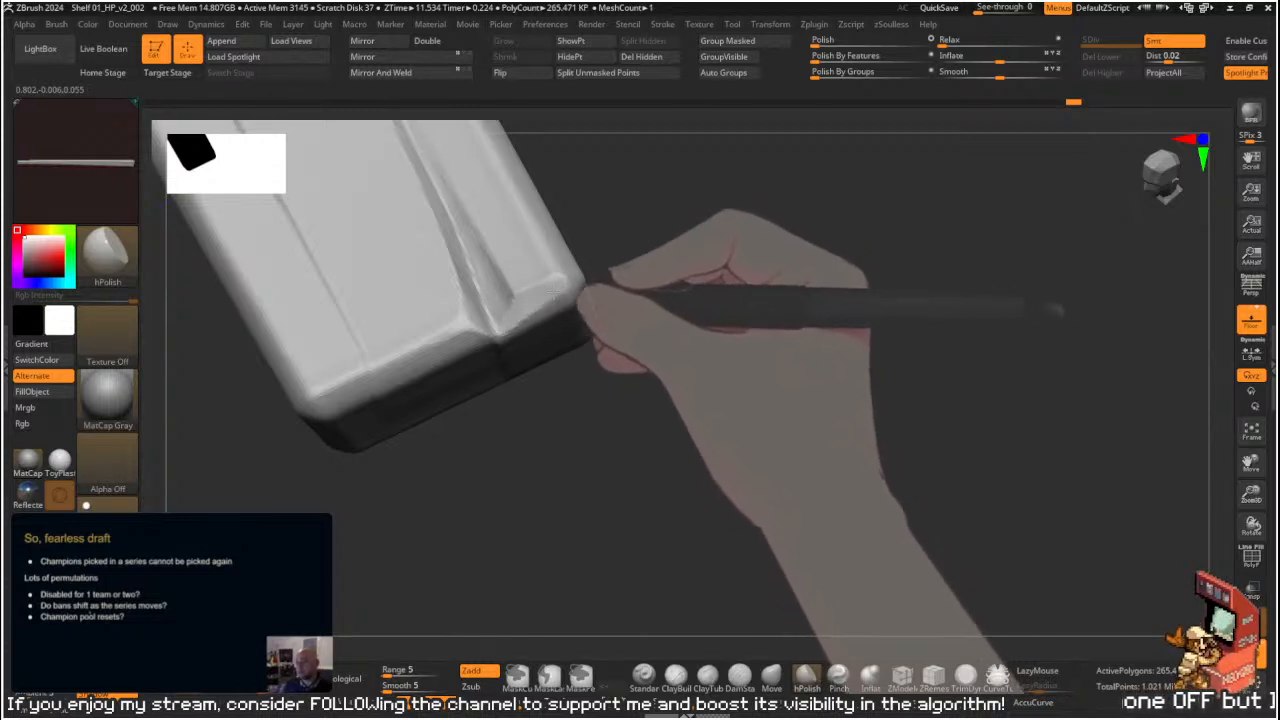
pyautogui.moveTo(610, 265)
pyautogui.mouseDown()
pyautogui.moveTo(666, 254)
pyautogui.moveTo(626, 314)
pyautogui.moveTo(494, 336)
pyautogui.mouseUp()
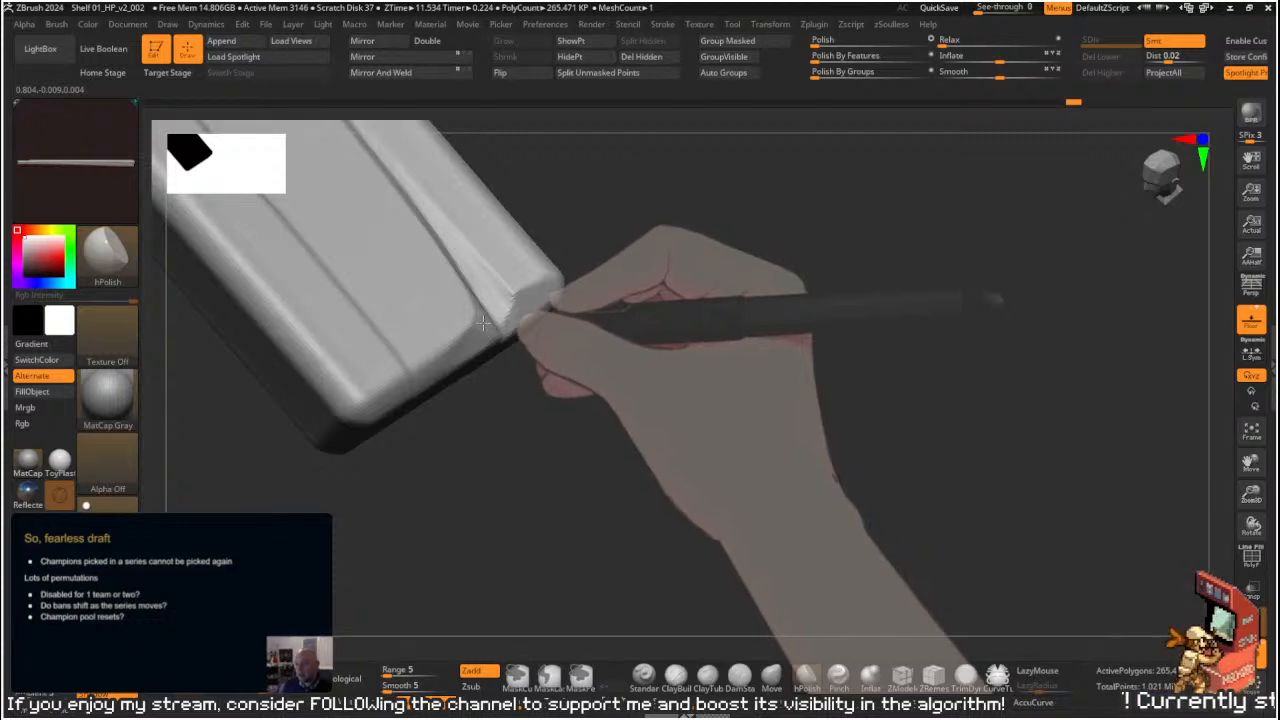
pyautogui.moveTo(505, 385)
pyautogui.mouseDown()
pyautogui.moveTo(537, 454)
pyautogui.moveTo(791, 366)
pyautogui.moveTo(720, 366)
pyautogui.moveTo(740, 386)
pyautogui.moveTo(711, 349)
pyautogui.moveTo(677, 354)
pyautogui.mouseUp()
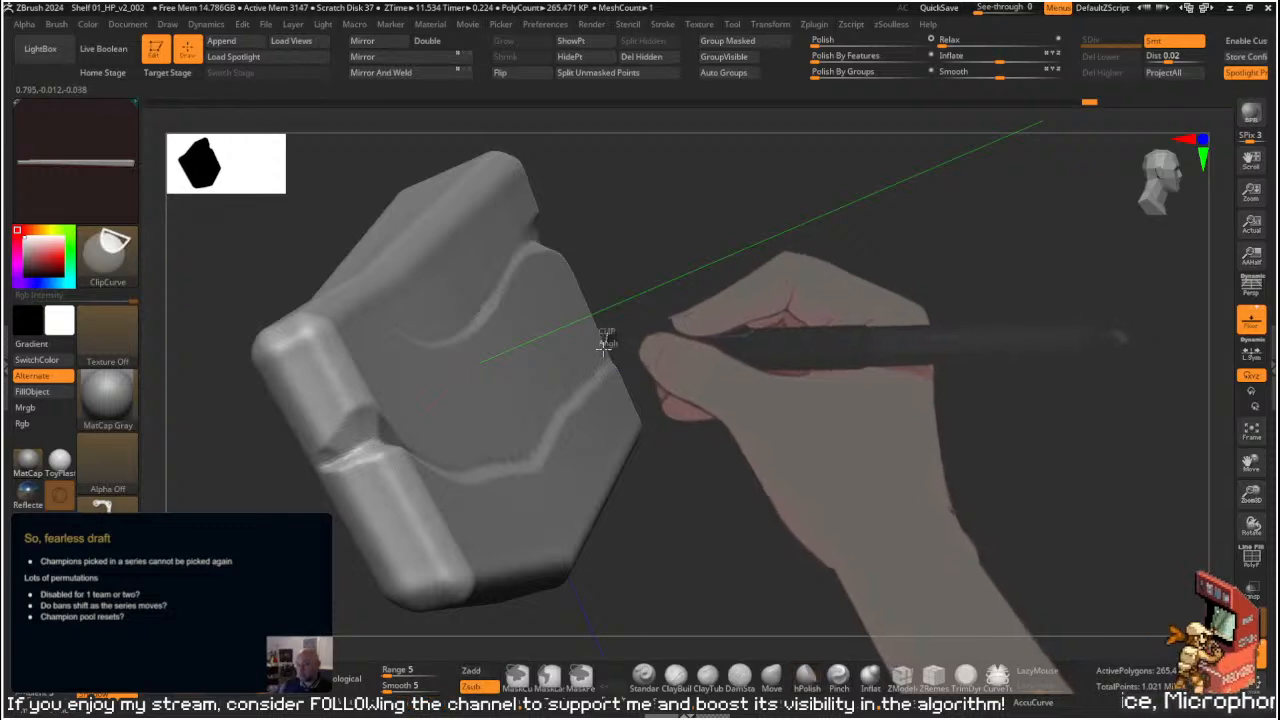
# - Cut a smaller notch where the other seam meets the plank's end using ClipCurve
pyautogui.moveTo(602, 364)
pyautogui.keyDown('ctrl'); pyautogui.keyDown('shift'); pyautogui.mouseDown()
pyautogui.moveTo(660, 361)
pyautogui.moveTo(614, 377)
pyautogui.moveTo(677, 386)
pyautogui.moveTo(700, 371)
pyautogui.moveTo(606, 348)
pyautogui.moveTo(640, 376)
pyautogui.moveTo(582, 383)
pyautogui.moveTo(634, 380)
pyautogui.moveTo(615, 354)
pyautogui.mouseUp(); pyautogui.keyUp('shift'); pyautogui.keyUp('ctrl')
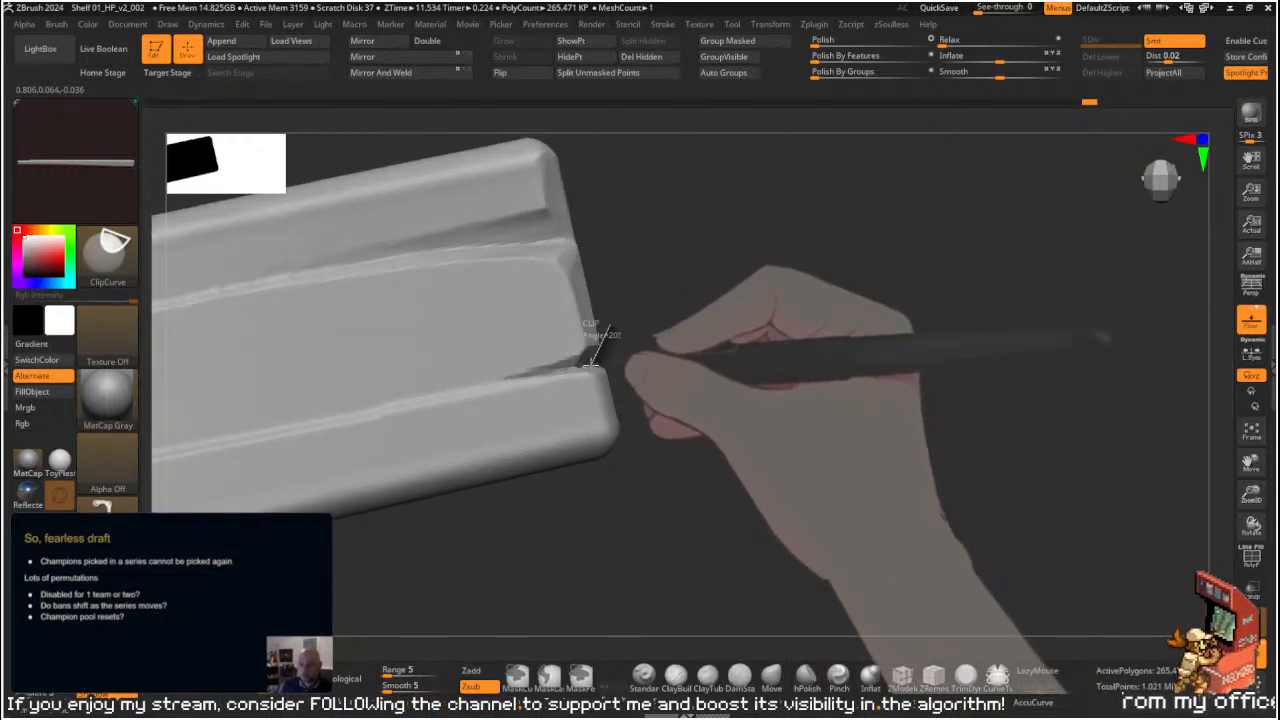
pyautogui.keyDown('ctrl'); pyautogui.keyDown('shift'); pyautogui.moveTo(641, 377); pyautogui.dragTo(644, 377); pyautogui.keyUp('shift'); pyautogui.keyUp('ctrl')
pyautogui.moveTo(648, 378)
pyautogui.mouseDown()
pyautogui.moveTo(600, 381)
pyautogui.moveTo(632, 382)
pyautogui.mouseUp()
pyautogui.press('s')
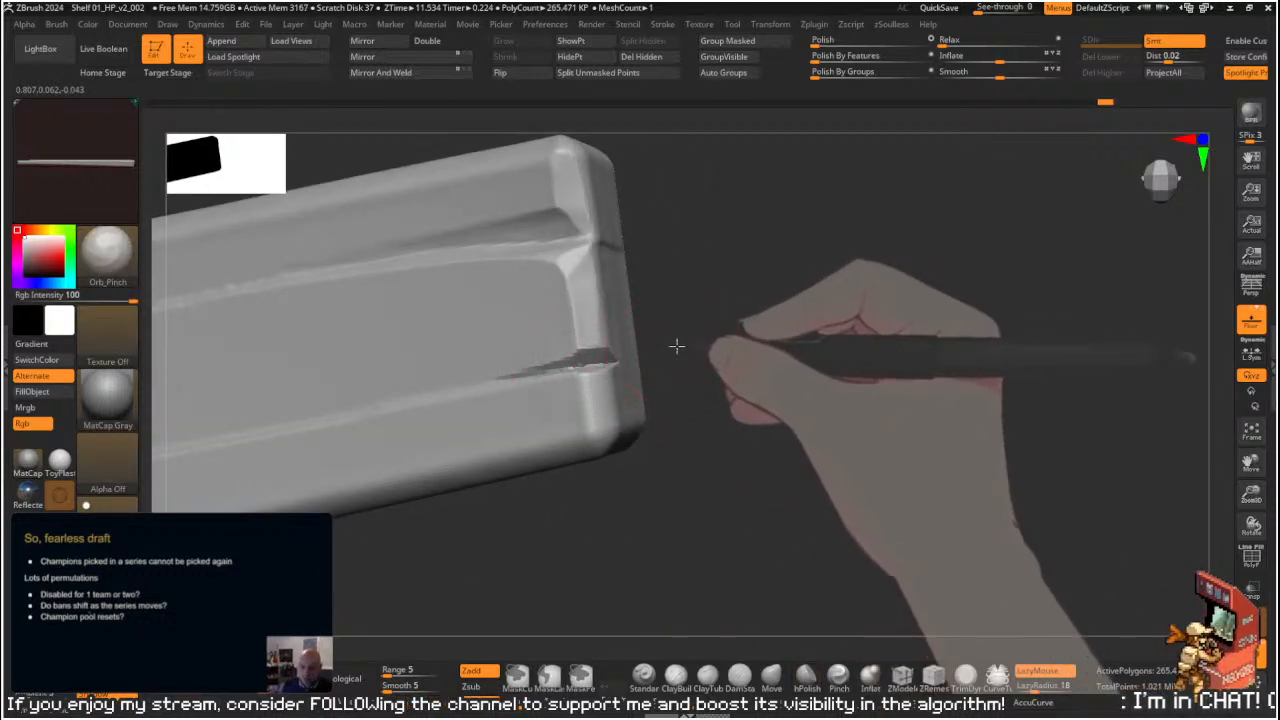
pyautogui.moveTo(674, 343); pyautogui.dragTo(645, 338)
# - Polish the plank's end edge between the two notches with hPolish, varying the brush size
pyautogui.press('b')
pyautogui.press('h')
pyautogui.press('p')
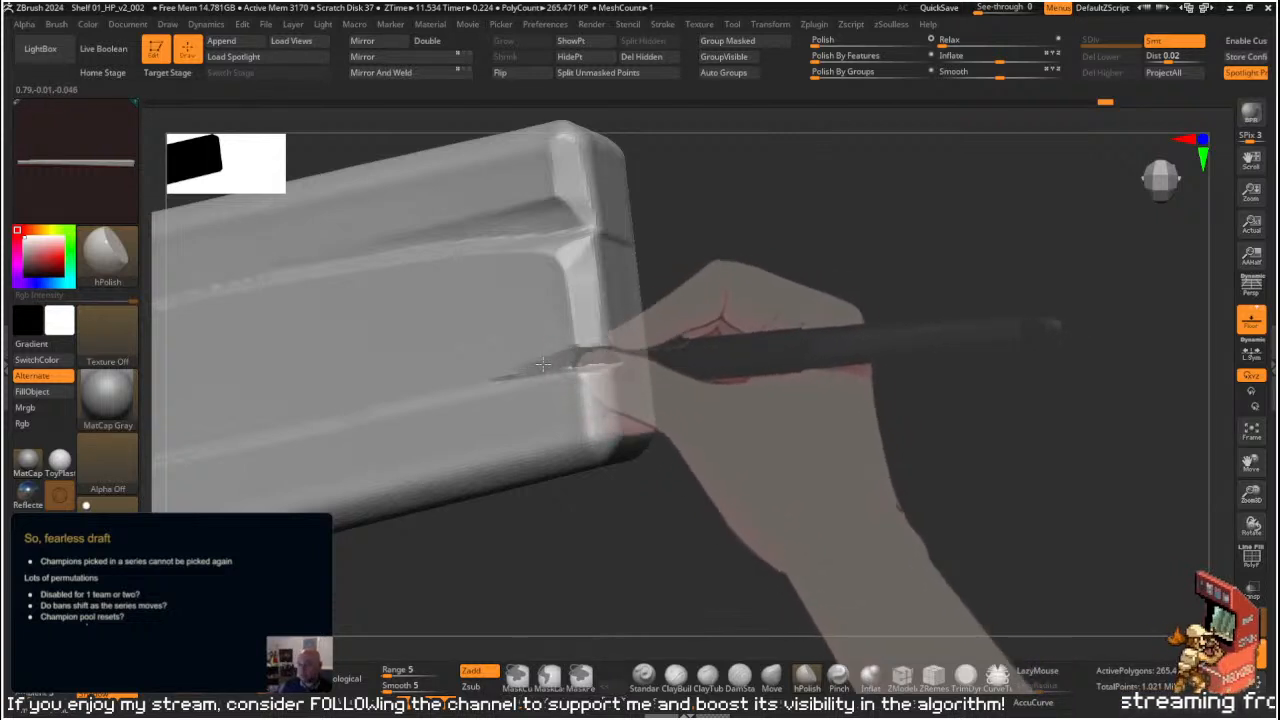
pyautogui.moveTo(697, 309); pyautogui.dragTo(558, 285)
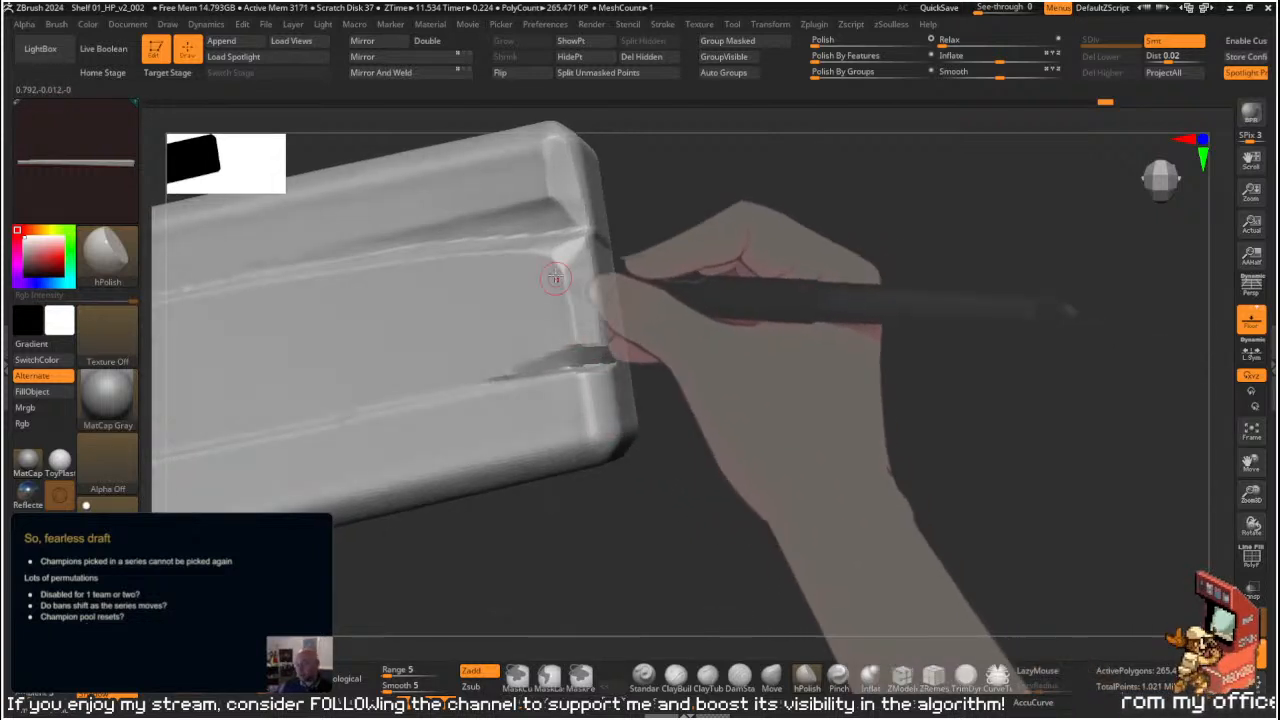
pyautogui.press('s')
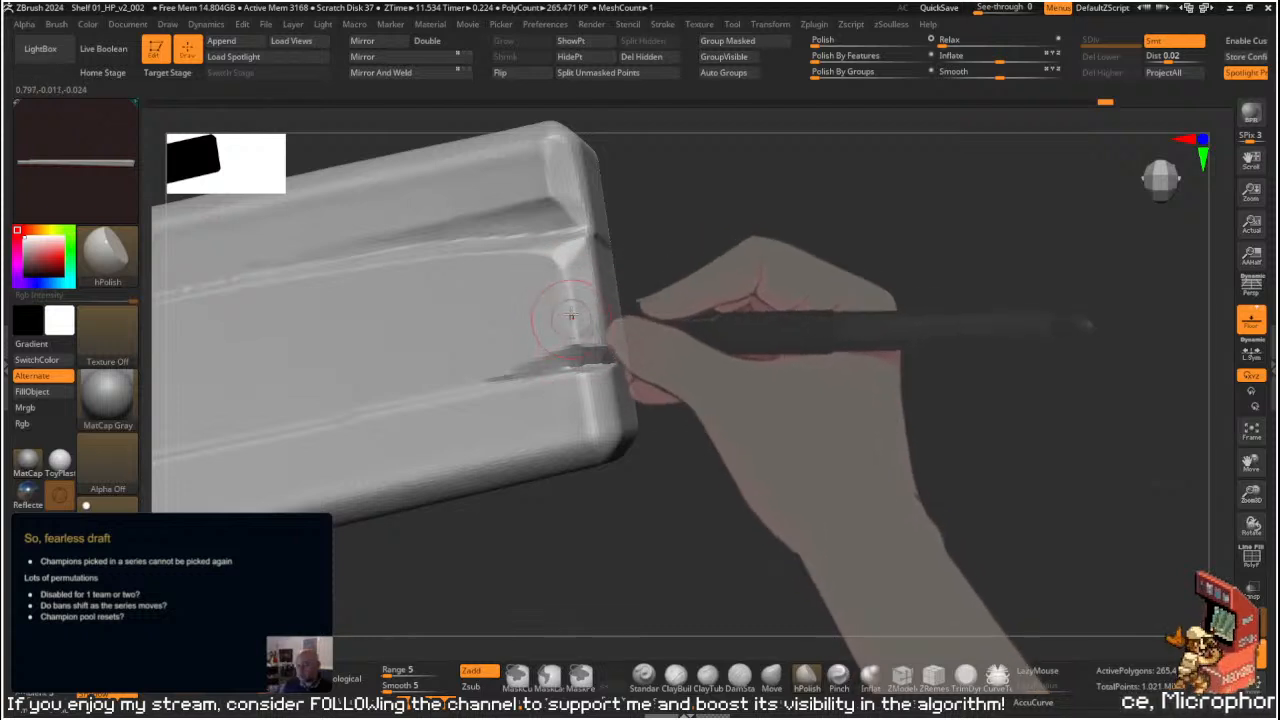
pyautogui.press('s')
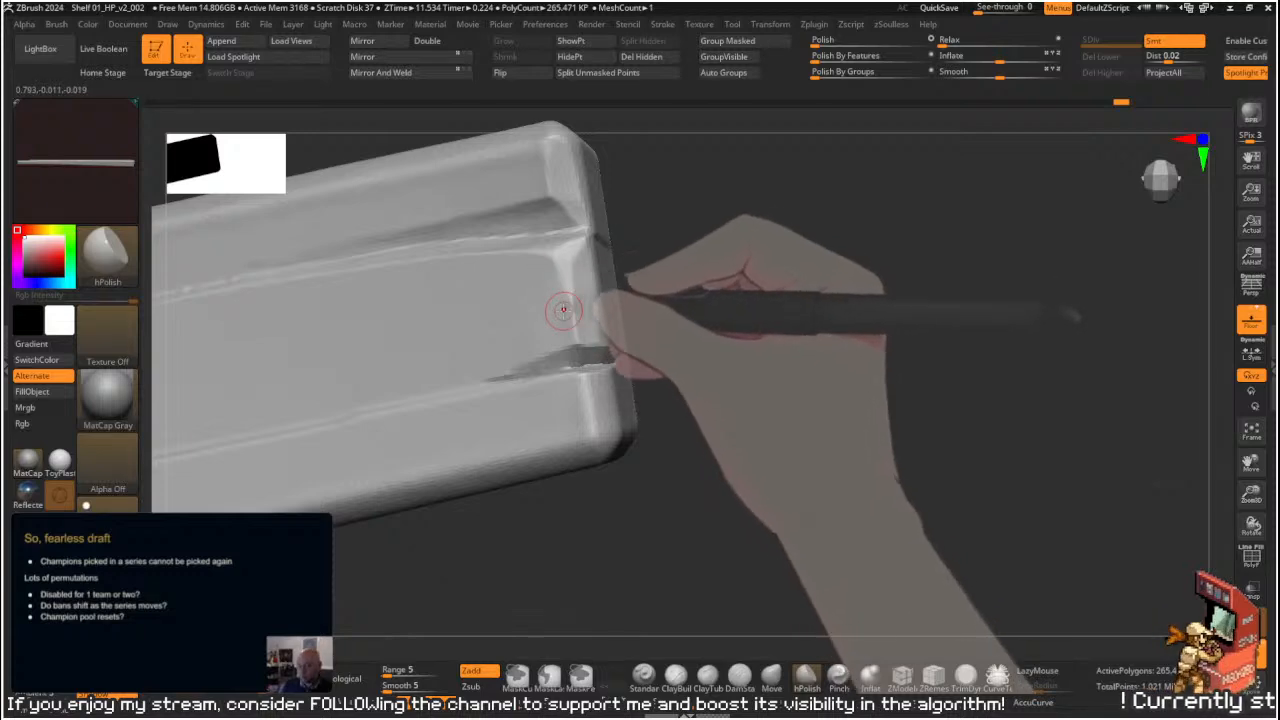
# - Clean up the walls and edges of the smaller notch with a resized hPolish brush
pyautogui.moveTo(657, 306)
pyautogui.mouseDown()
pyautogui.moveTo(669, 303)
pyautogui.moveTo(609, 283)
pyautogui.moveTo(600, 288)
pyautogui.moveTo(633, 306)
pyautogui.moveTo(623, 323)
pyautogui.mouseUp()
pyautogui.press('s')
pyautogui.moveTo(722, 312); pyautogui.dragTo(699, 363)
pyautogui.press('s')
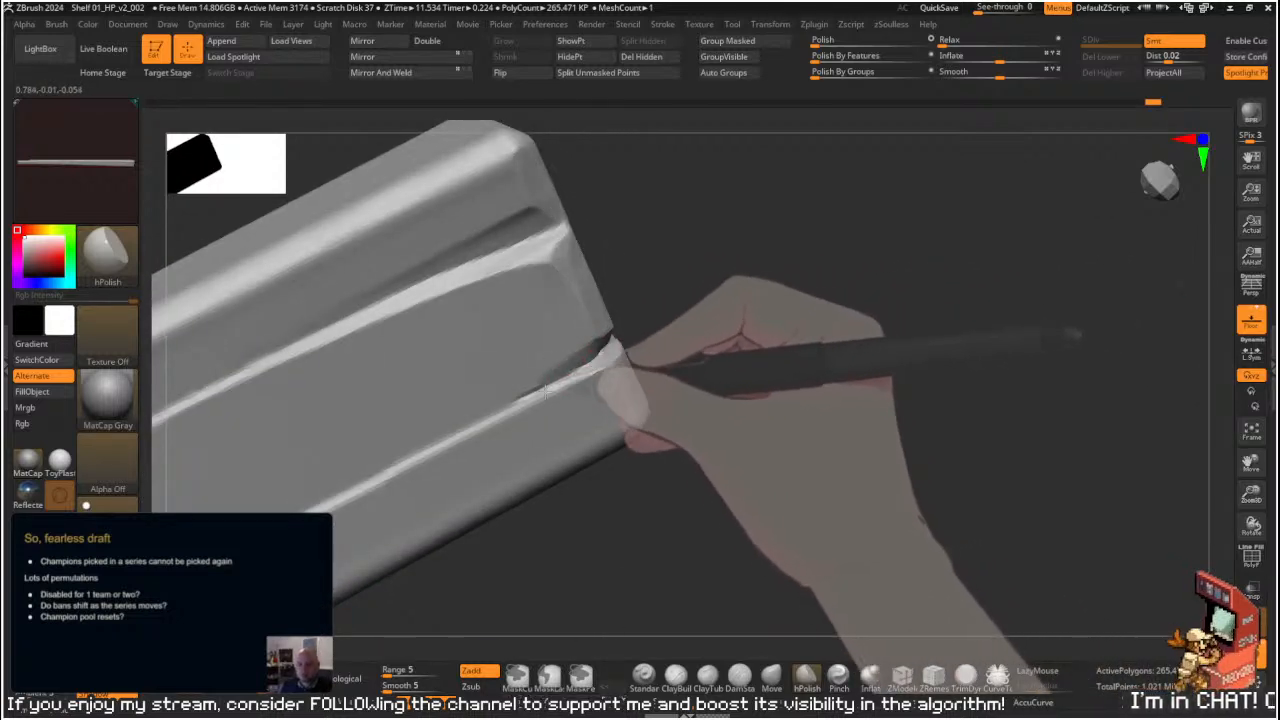
pyautogui.moveTo(674, 363); pyautogui.dragTo(760, 414)
pyautogui.hotkey('shift', 's')
pyautogui.moveTo(880, 391); pyautogui.dragTo(680, 503)
pyautogui.hotkey('shift', 's')
# - Mask the strip between the curved start of the seam and the plank's long edge with MaskLasso
pyautogui.keyDown('alt'); pyautogui.moveTo(639, 445); pyautogui.dragTo(842, 560); pyautogui.keyUp('alt')
pyautogui.keyDown('alt'); pyautogui.moveTo(611, 274); pyautogui.dragTo(591, 305); pyautogui.keyUp('alt')
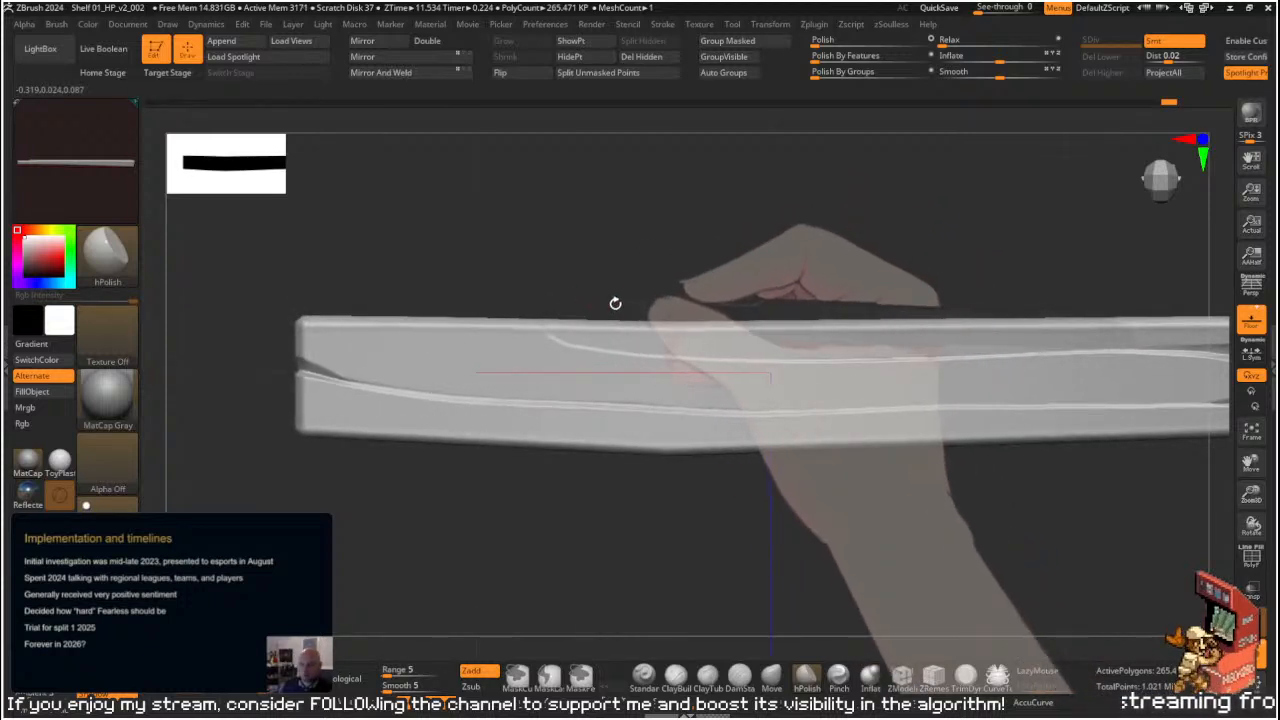
pyautogui.keyDown('alt'); pyautogui.moveTo(607, 301); pyautogui.dragTo(634, 330); pyautogui.keyUp('alt')
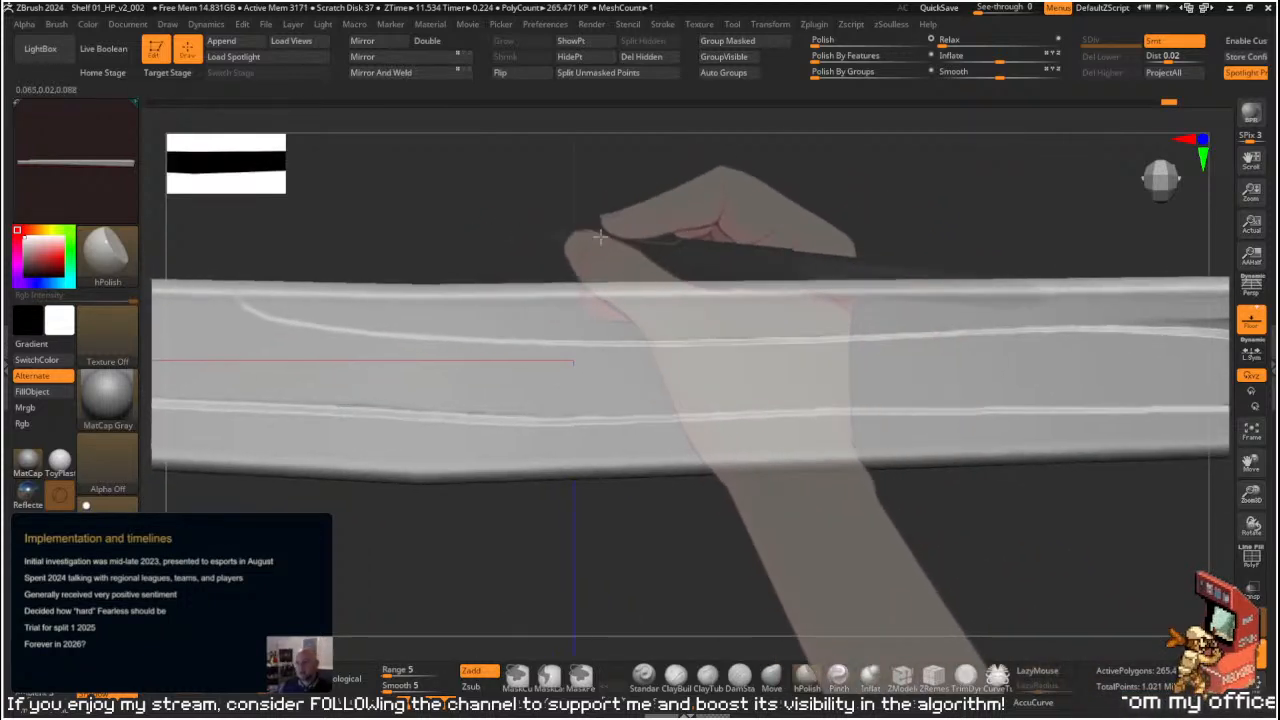
pyautogui.keyDown('alt'); pyautogui.moveTo(517, 234); pyautogui.dragTo(800, 255); pyautogui.keyUp('alt')
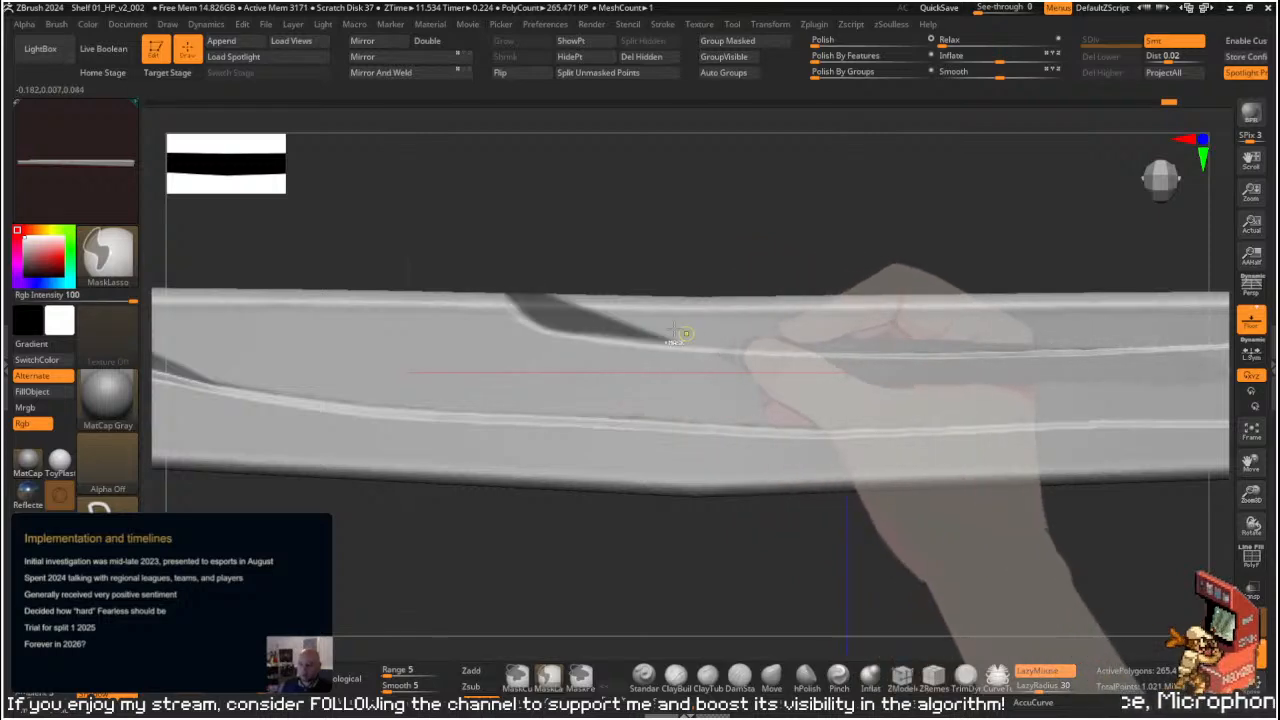
pyautogui.moveTo(535, 325)
pyautogui.keyDown('ctrl'); pyautogui.mouseDown()
pyautogui.moveTo(790, 330)
pyautogui.moveTo(651, 209)
pyautogui.moveTo(669, 262)
pyautogui.moveTo(531, 197)
pyautogui.moveTo(517, 149)
pyautogui.moveTo(869, 194)
pyautogui.moveTo(639, 198)
pyautogui.mouseUp(); pyautogui.keyUp('ctrl')
pyautogui.hotkey('ctrl', 'z')
pyautogui.moveTo(383, 250)
pyautogui.keyDown('ctrl'); pyautogui.mouseDown()
pyautogui.moveTo(446, 323)
pyautogui.moveTo(773, 367)
pyautogui.moveTo(675, 183)
pyautogui.moveTo(560, 185)
pyautogui.mouseUp(); pyautogui.keyUp('ctrl')
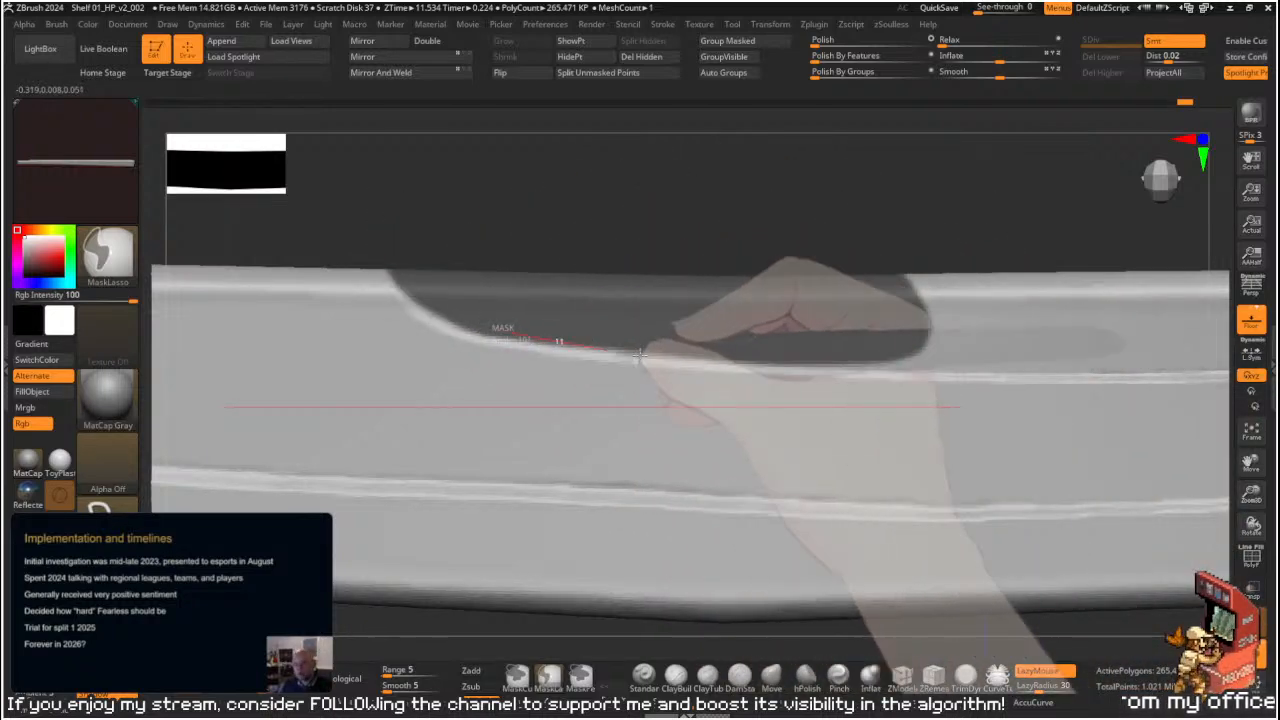
# - Extend the lasso mask farther along the curved seam, following its edge closely
pyautogui.keyDown('alt'); pyautogui.moveTo(917, 251); pyautogui.dragTo(775, 242); pyautogui.keyUp('alt')
pyautogui.moveTo(626, 352)
pyautogui.keyDown('ctrl'); pyautogui.mouseDown()
pyautogui.moveTo(871, 361)
pyautogui.moveTo(857, 217)
pyautogui.moveTo(740, 188)
pyautogui.mouseUp(); pyautogui.keyUp('ctrl')
pyautogui.keyDown('alt'); pyautogui.moveTo(617, 218); pyautogui.dragTo(805, 239); pyautogui.keyUp('alt')
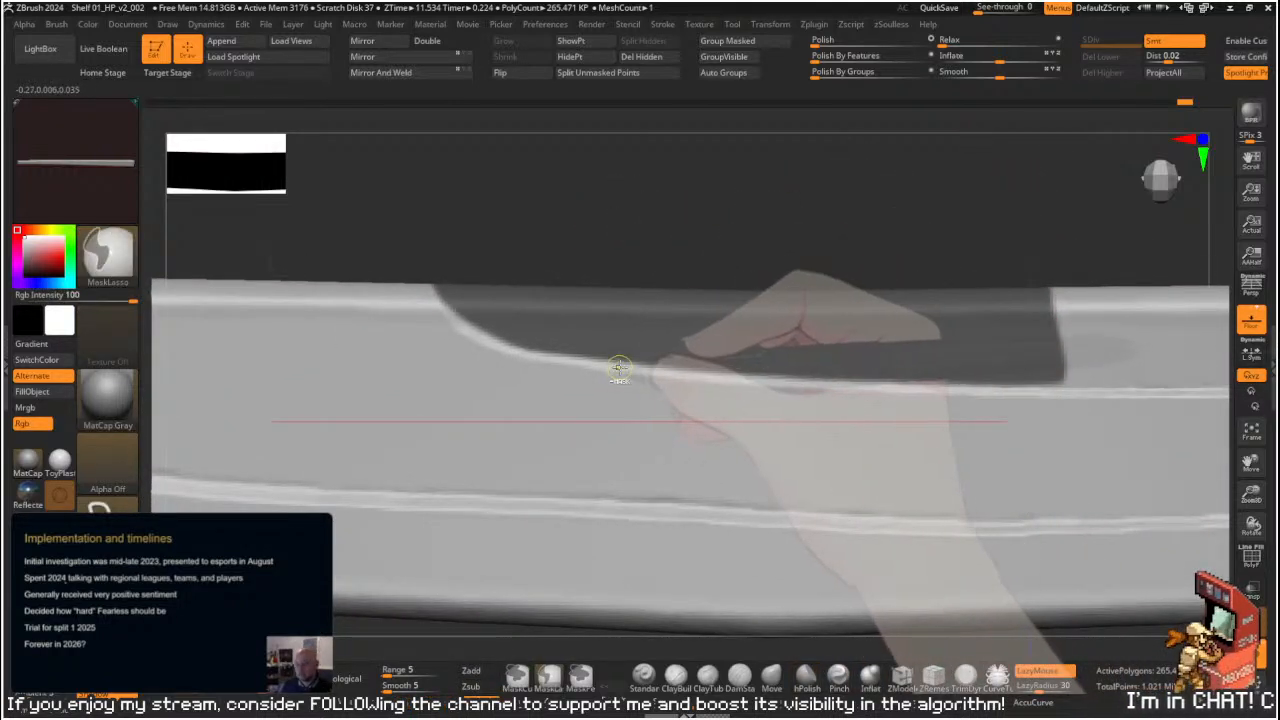
pyautogui.moveTo(686, 334)
pyautogui.keyDown('ctrl'); pyautogui.keyDown('alt'); pyautogui.mouseDown()
pyautogui.moveTo(1066, 350)
pyautogui.moveTo(1086, 488)
pyautogui.moveTo(714, 410)
pyautogui.mouseUp(); pyautogui.keyUp('alt'); pyautogui.keyUp('ctrl')
pyautogui.hotkey('ctrl', 'z')
pyautogui.moveTo(622, 338)
pyautogui.keyDown('ctrl'); pyautogui.keyDown('alt'); pyautogui.mouseDown()
pyautogui.moveTo(1051, 349)
pyautogui.moveTo(1031, 194)
pyautogui.moveTo(980, 200)
pyautogui.mouseUp(); pyautogui.keyUp('alt'); pyautogui.keyUp('ctrl')
pyautogui.hotkey('ctrl', 'z')
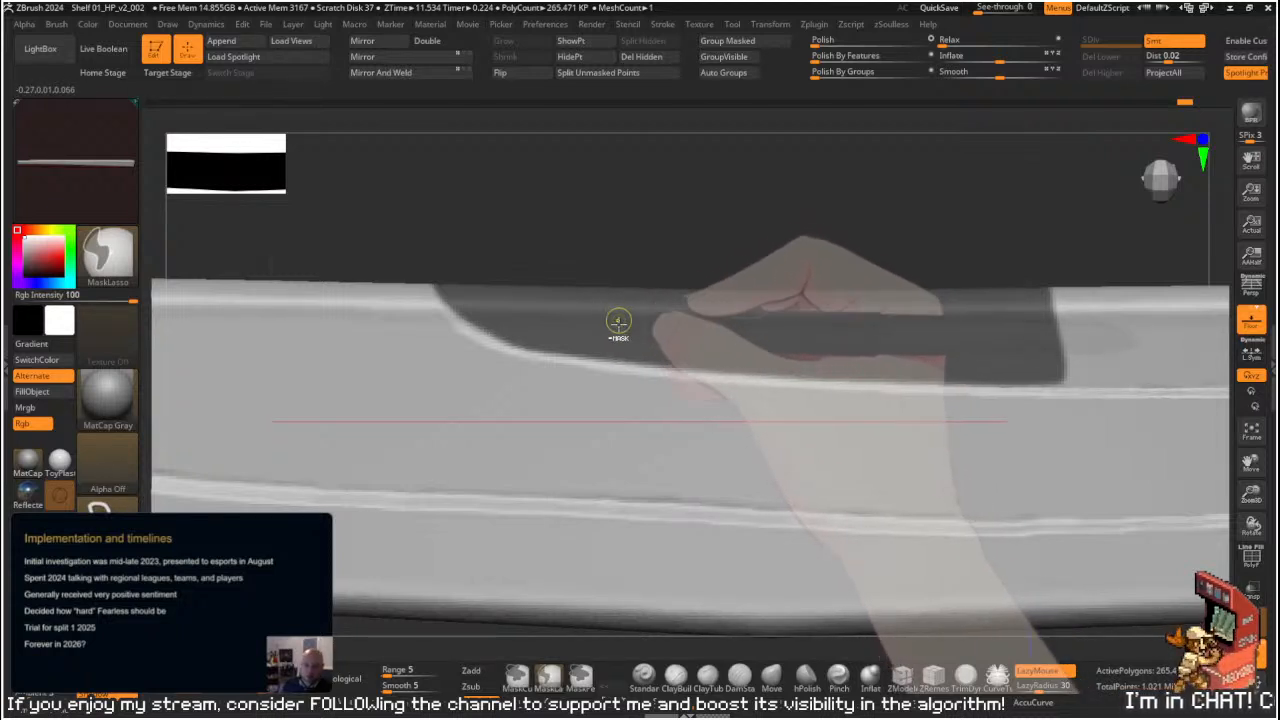
# - Unmask the inner area between the plank's edge and the seam, and taper the remaining masked band's far end along the seam
pyautogui.moveTo(624, 323)
pyautogui.keyDown('ctrl'); pyautogui.mouseDown()
pyautogui.moveTo(1183, 312)
pyautogui.moveTo(1094, 286)
pyautogui.mouseUp(); pyautogui.keyUp('ctrl')
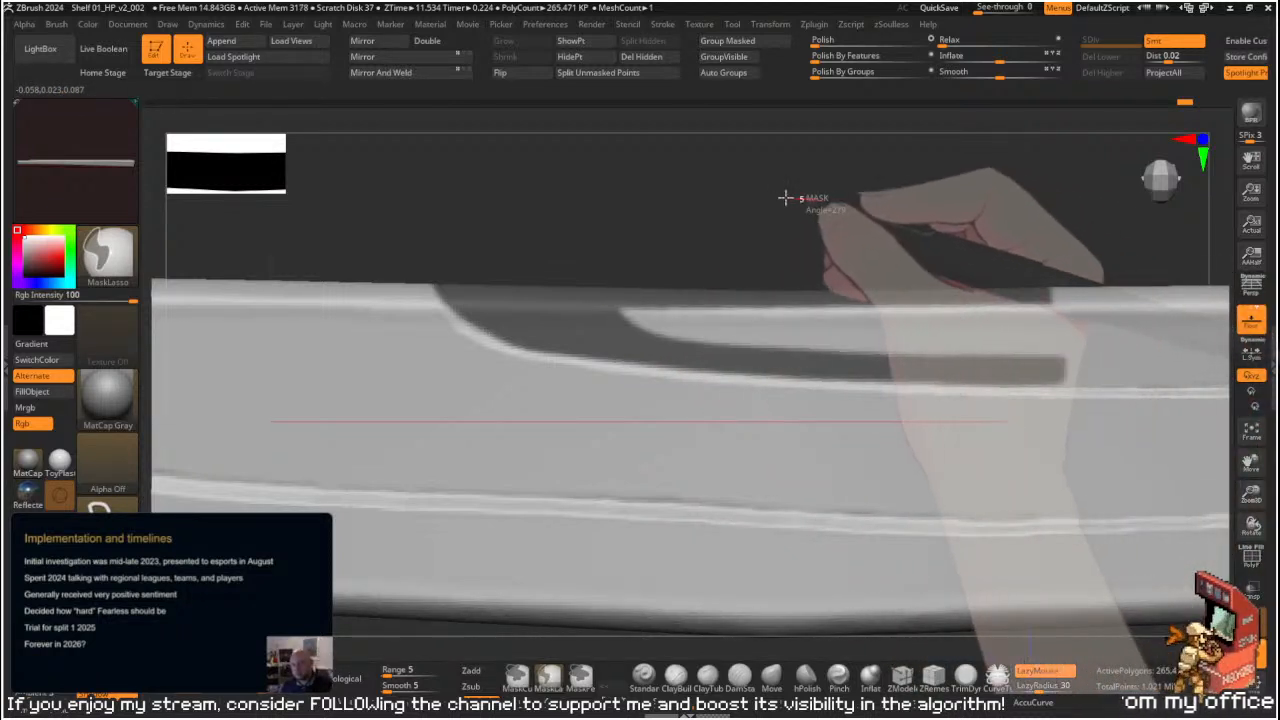
pyautogui.keyDown('ctrl'); pyautogui.moveTo(1015, 352); pyautogui.dragTo(1130, 413); pyautogui.keyUp('ctrl')
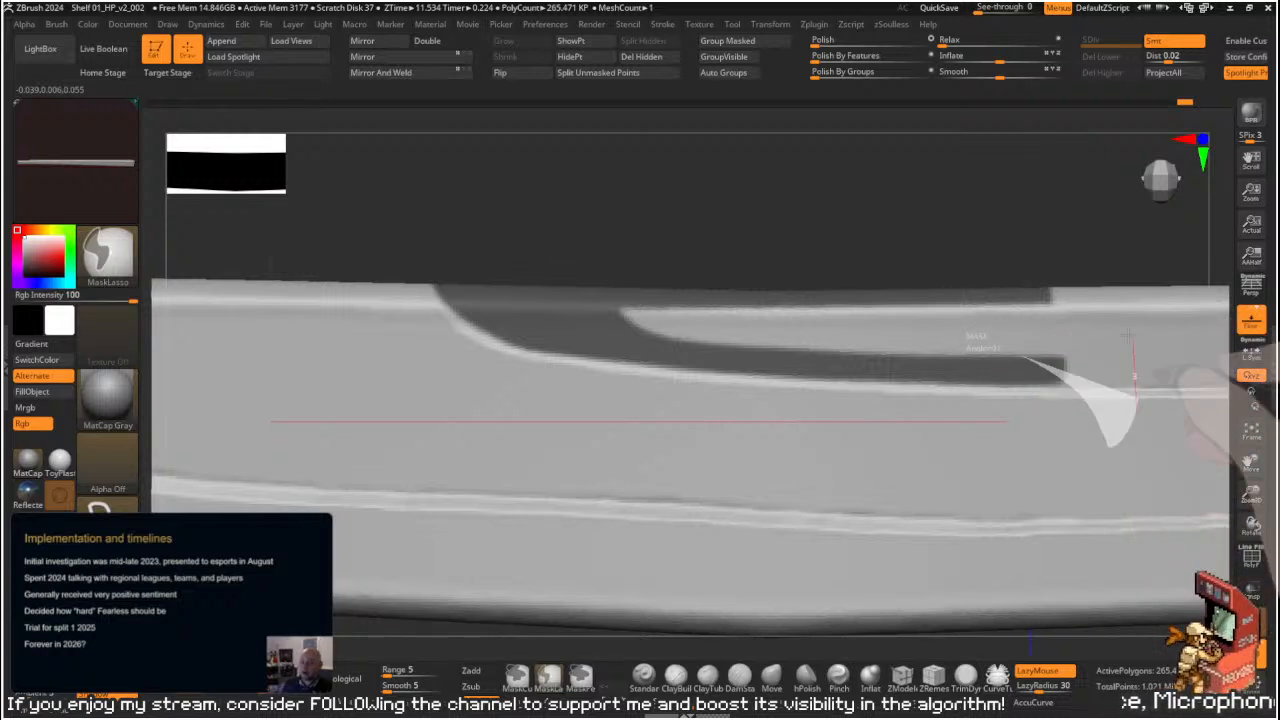
pyautogui.keyDown('ctrl'); pyautogui.moveTo(950, 350); pyautogui.dragTo(1125, 430); pyautogui.keyUp('ctrl')
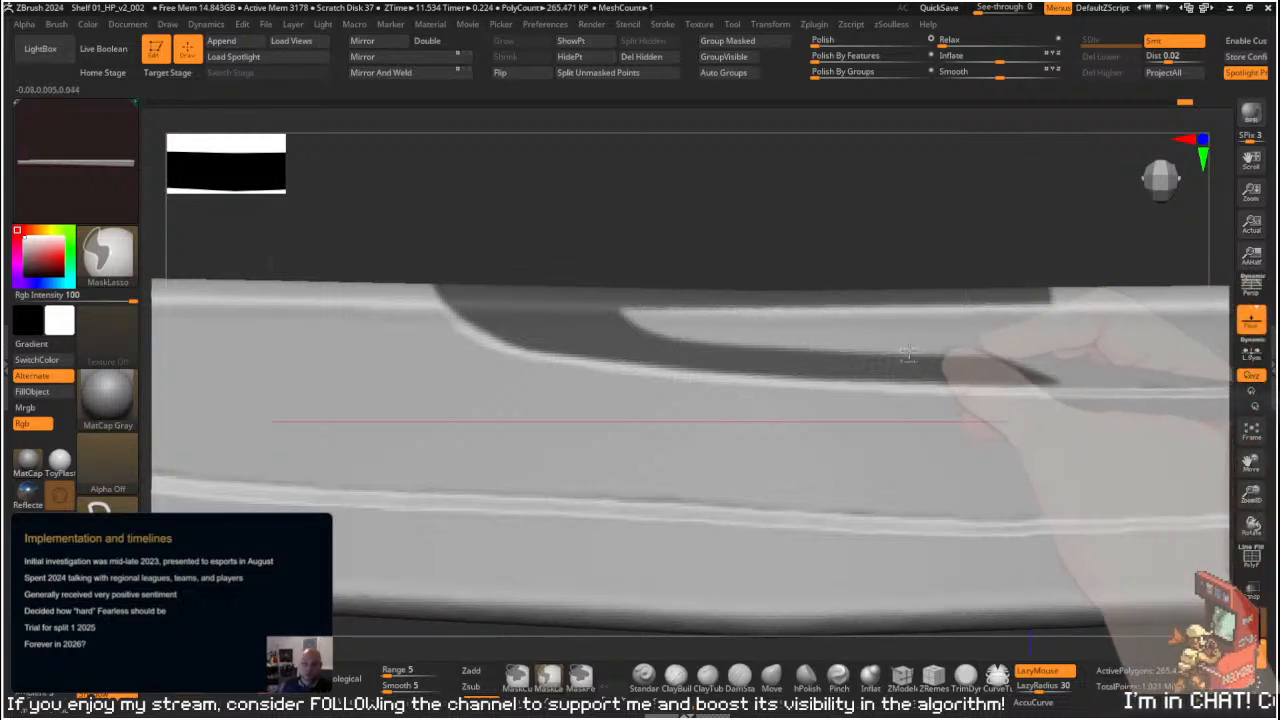
pyautogui.moveTo(928, 350)
pyautogui.keyDown('ctrl'); pyautogui.mouseDown()
pyautogui.moveTo(1040, 374)
pyautogui.moveTo(984, 327)
pyautogui.moveTo(1050, 368)
pyautogui.moveTo(1022, 329)
pyautogui.mouseUp(); pyautogui.keyUp('ctrl')
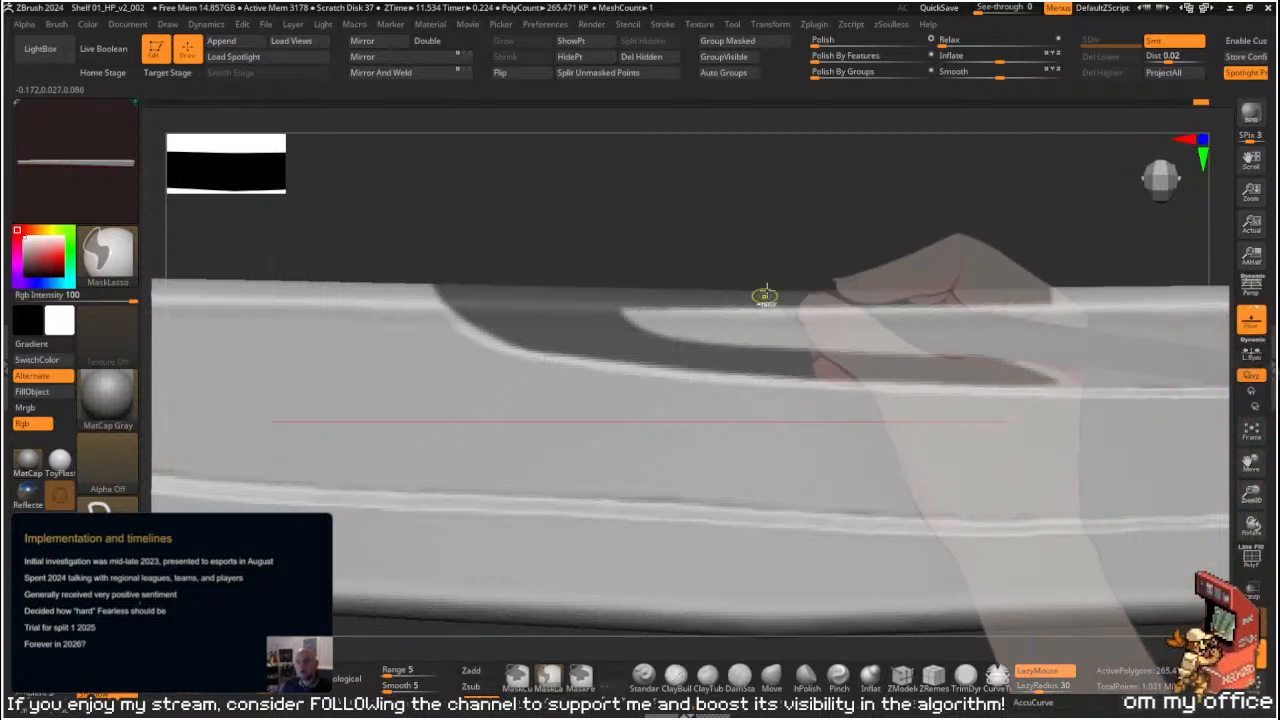
# - Invert the mask and lasso-mask the lower part of the plank's long side face below the chipped area
pyautogui.keyDown('ctrl'); pyautogui.click(802, 245); pyautogui.keyUp('ctrl')
pyautogui.moveTo(811, 237)
pyautogui.mouseDown()
pyautogui.moveTo(826, 206)
pyautogui.moveTo(980, 220)
pyautogui.moveTo(920, 349)
pyautogui.moveTo(914, 336)
pyautogui.mouseUp()
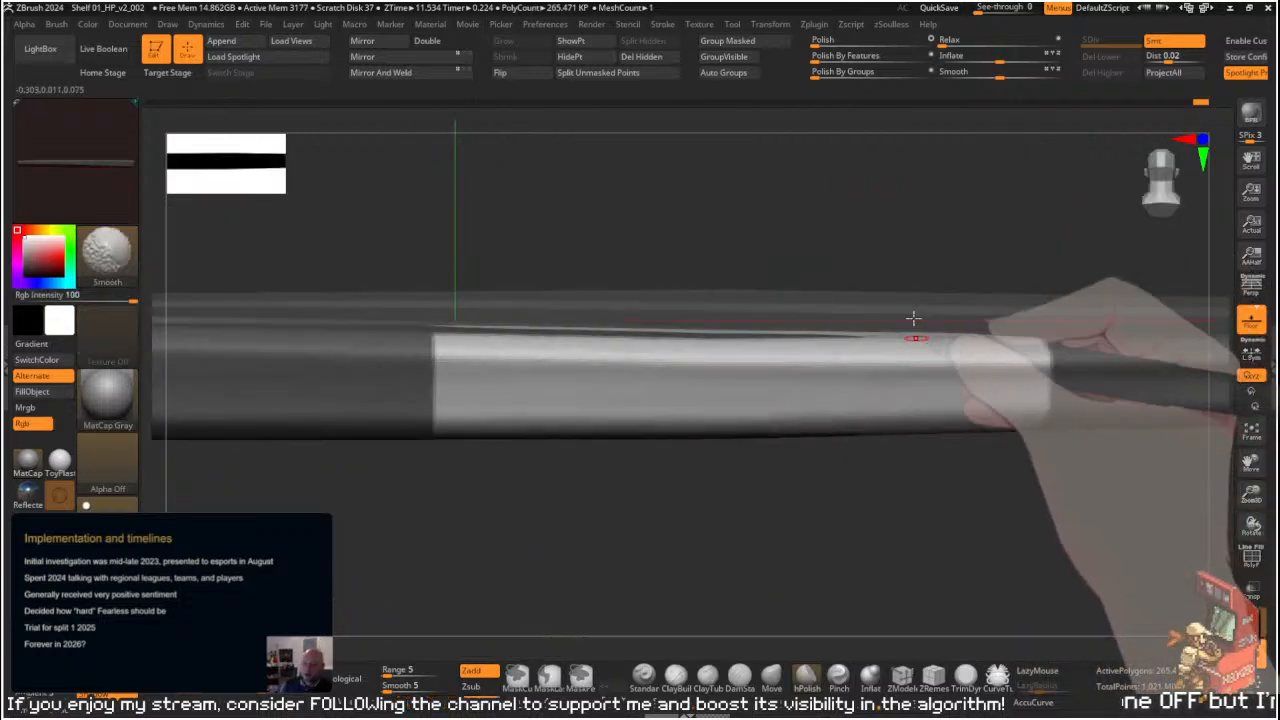
pyautogui.press('s')
pyautogui.moveTo(629, 451); pyautogui.dragTo(640, 451)
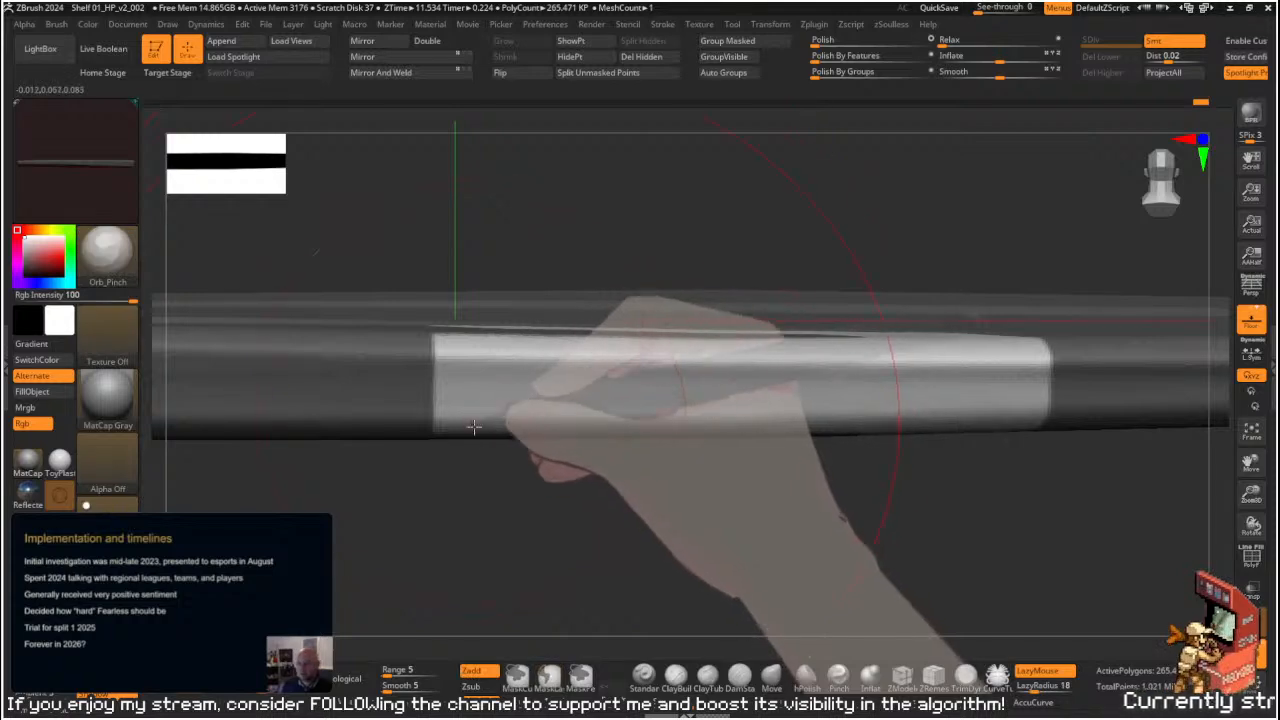
pyautogui.moveTo(391, 426)
pyautogui.keyDown('ctrl'); pyautogui.mouseDown()
pyautogui.moveTo(782, 541)
pyautogui.moveTo(1192, 409)
pyautogui.mouseUp(); pyautogui.keyUp('ctrl')
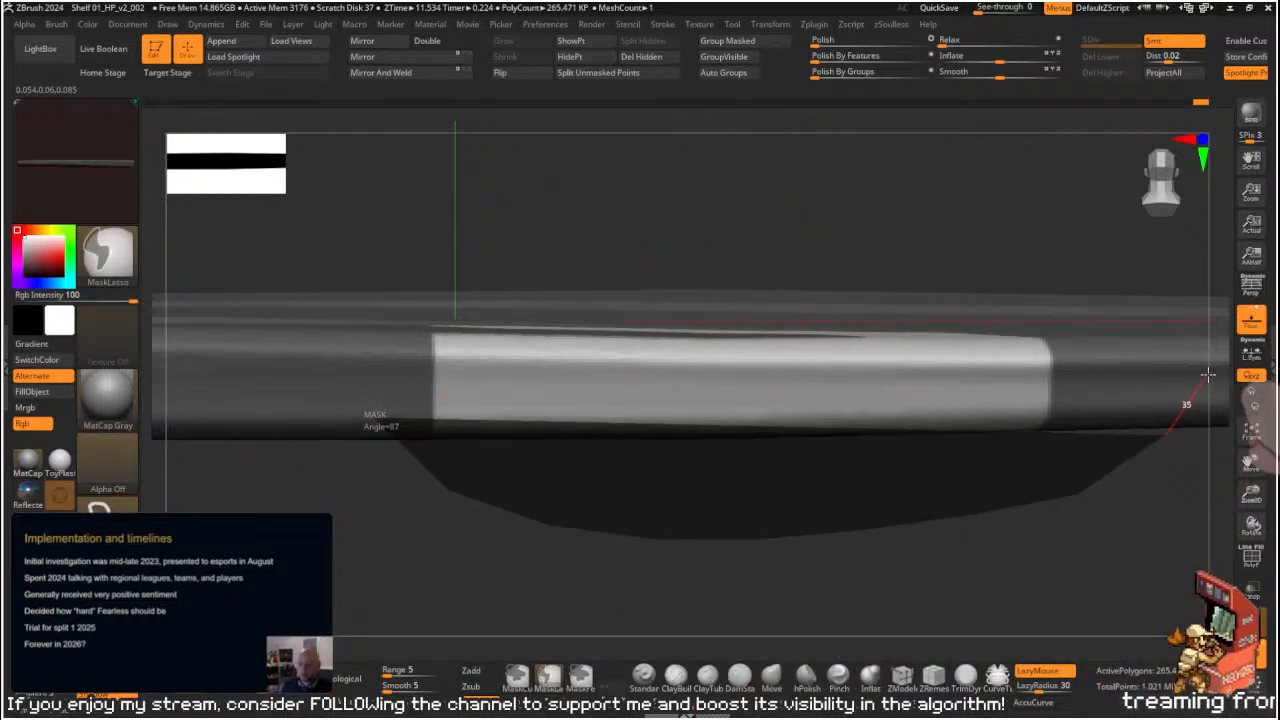
pyautogui.keyDown('ctrl'); pyautogui.moveTo(1234, 342); pyautogui.dragTo(1250, 340); pyautogui.keyUp('ctrl')
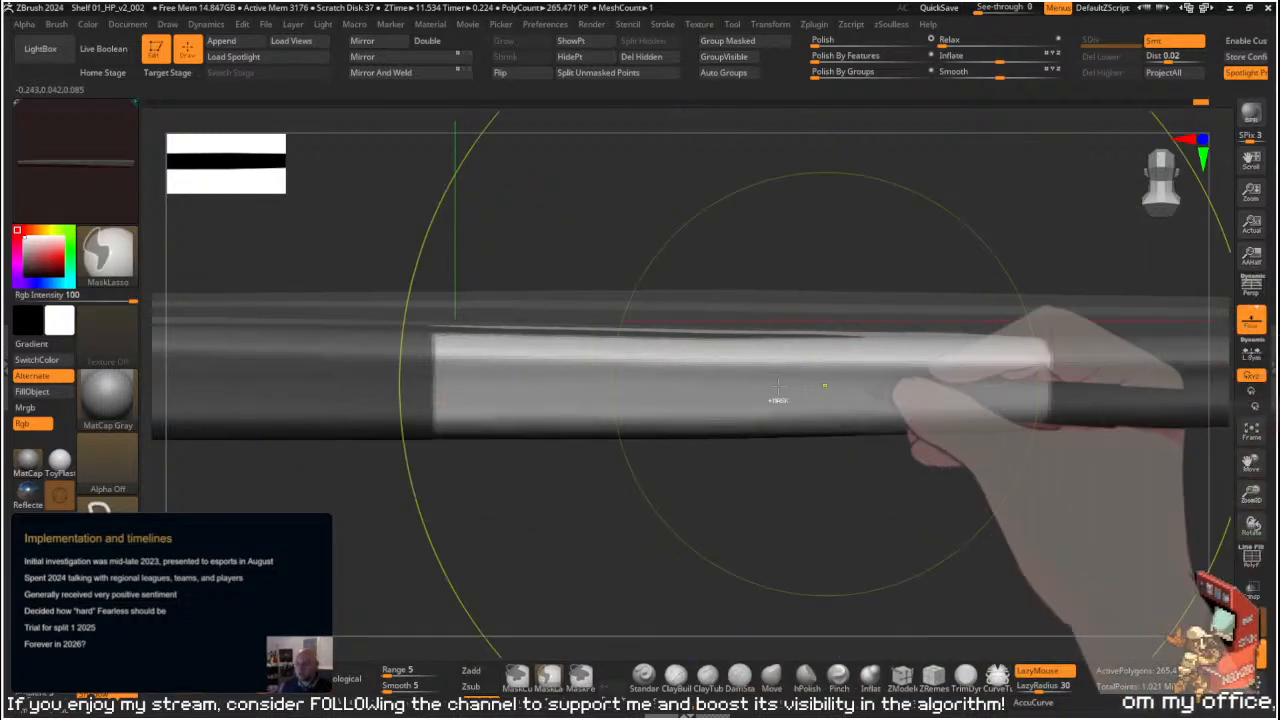
# - Resize the brush and sculpt with long strokes along the unmasked section of the plank's side face
pyautogui.press('s')
pyautogui.moveTo(543, 410); pyautogui.dragTo(510, 410)
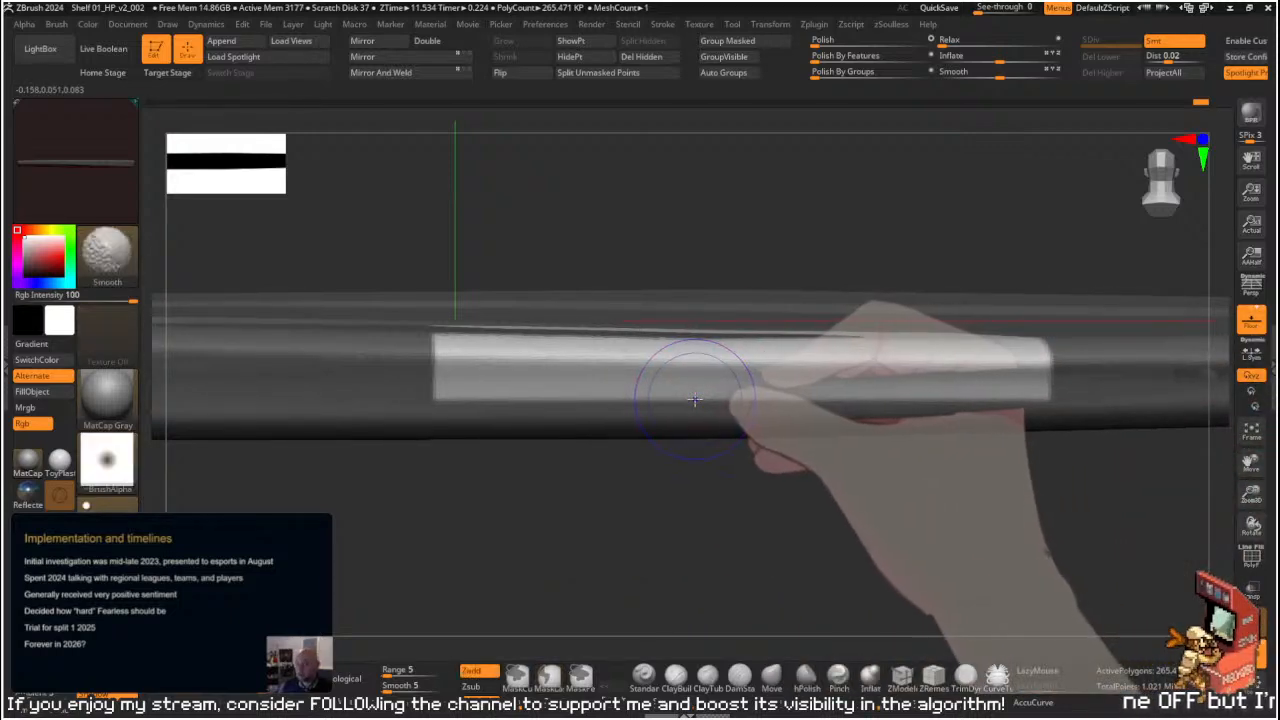
pyautogui.press('s')
pyautogui.moveTo(688, 418); pyautogui.dragTo(694, 418)
pyautogui.moveTo(409, 429); pyautogui.dragTo(870, 430)
pyautogui.moveTo(542, 416)
pyautogui.mouseDown()
pyautogui.moveTo(405, 417)
pyautogui.moveTo(1086, 431)
pyautogui.moveTo(789, 403)
pyautogui.moveTo(1082, 393)
pyautogui.mouseUp()
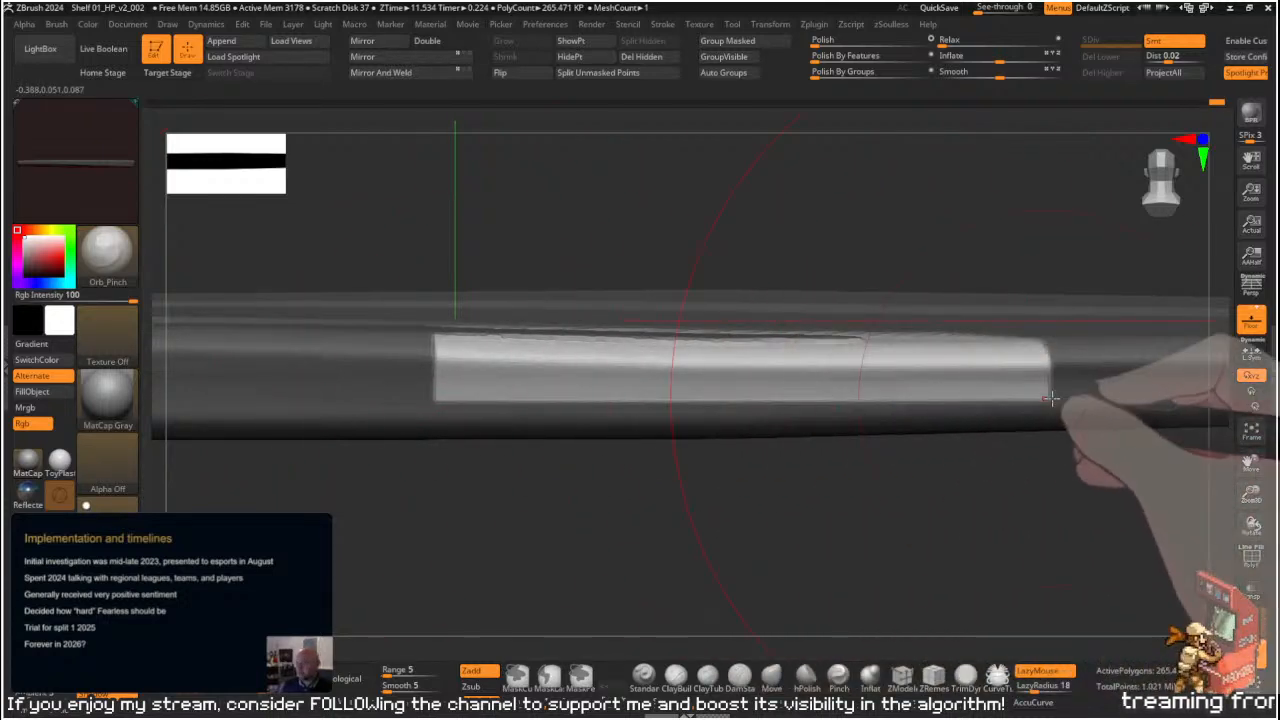
# - Select the Move brush and resize it for reshaping the unmasked strip between the seam and the plank's edge
pyautogui.moveTo(986, 436); pyautogui.dragTo(946, 462)
pyautogui.press('b')
pyautogui.press('m')
pyautogui.press('v')
pyautogui.moveTo(763, 443)
pyautogui.mouseDown()
pyautogui.moveTo(769, 511)
pyautogui.moveTo(737, 437)
pyautogui.mouseUp()
pyautogui.press('s')
pyautogui.click(545, 333)
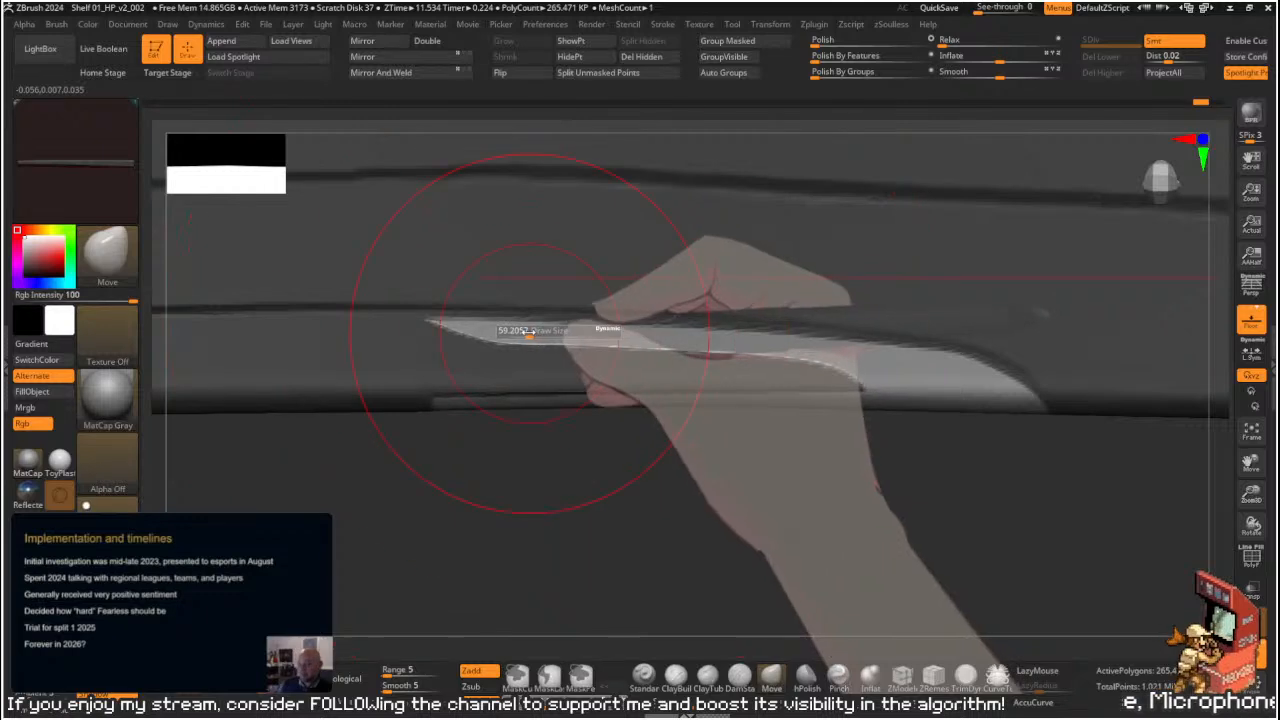
# - Sculpt repeatedly along the unmasked strip beside the curved seam with a smaller Orb_Pinch brush
pyautogui.press('shift')
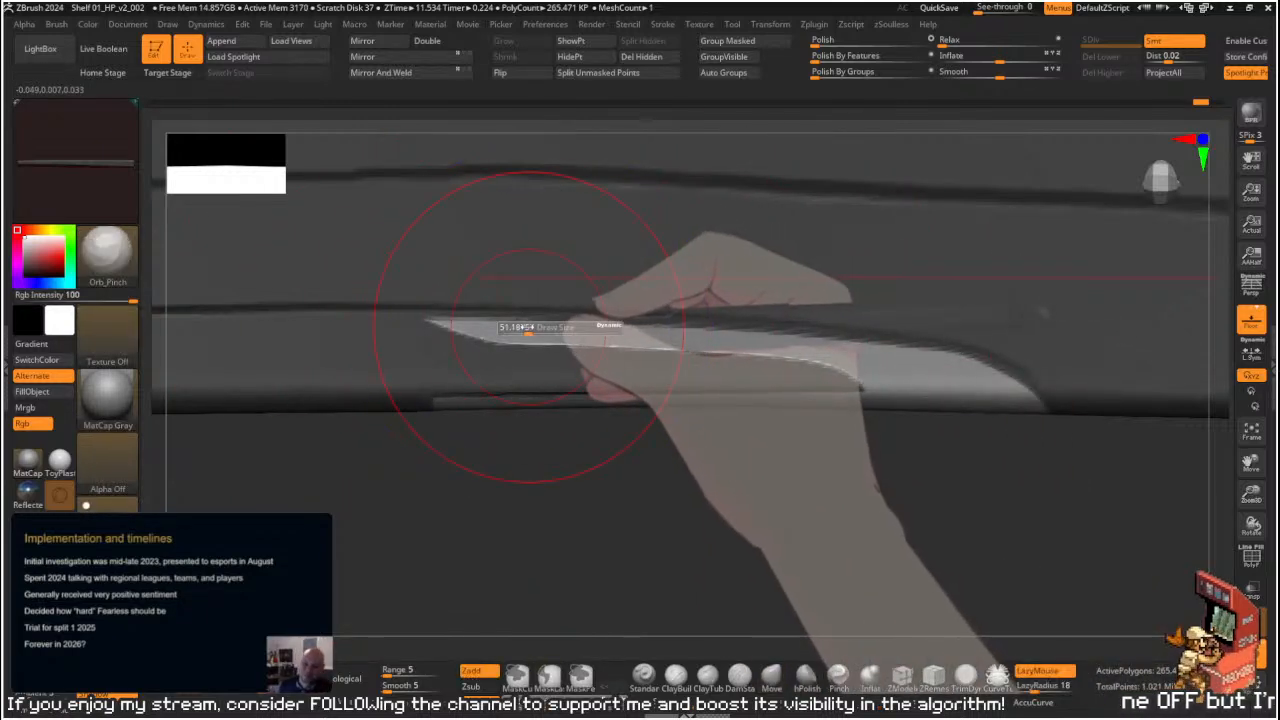
pyautogui.moveTo(519, 326); pyautogui.dragTo(900, 362)
pyautogui.moveTo(440, 324)
pyautogui.mouseDown()
pyautogui.moveTo(810, 355)
pyautogui.moveTo(869, 376)
pyautogui.mouseUp()
pyautogui.moveTo(437, 320)
pyautogui.mouseDown()
pyautogui.moveTo(566, 315)
pyautogui.moveTo(720, 332)
pyautogui.mouseUp()
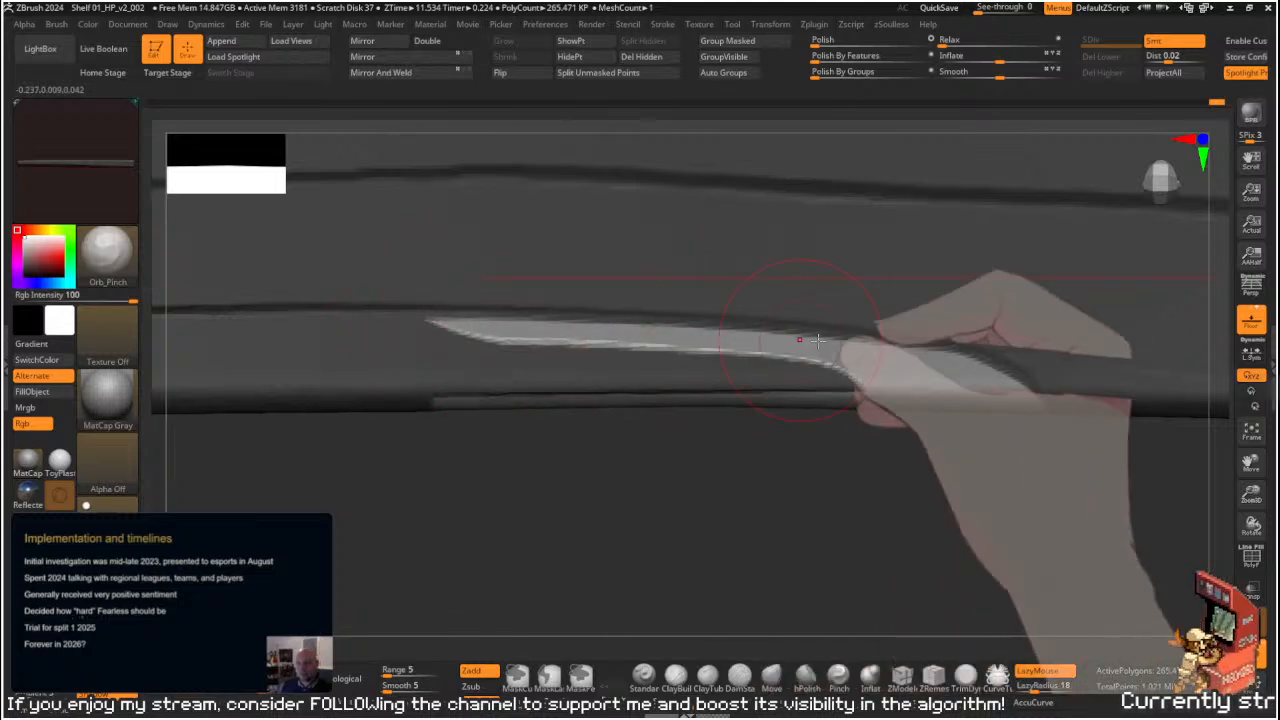
pyautogui.moveTo(491, 333); pyautogui.dragTo(940, 362)
pyautogui.moveTo(680, 340); pyautogui.dragTo(970, 376)
# - Flatten the unmasked chipped area with a resized hPolish brush and clear the mask
pyautogui.moveTo(888, 471)
pyautogui.keyDown('ctrl'); pyautogui.mouseDown()
pyautogui.moveTo(922, 487)
pyautogui.moveTo(817, 457)
pyautogui.moveTo(891, 491)
pyautogui.moveTo(889, 383)
pyautogui.moveTo(909, 400)
pyautogui.moveTo(888, 384)
pyautogui.moveTo(909, 377)
pyautogui.moveTo(911, 403)
pyautogui.moveTo(900, 294)
pyautogui.mouseUp(); pyautogui.keyUp('ctrl')
pyautogui.press('s')
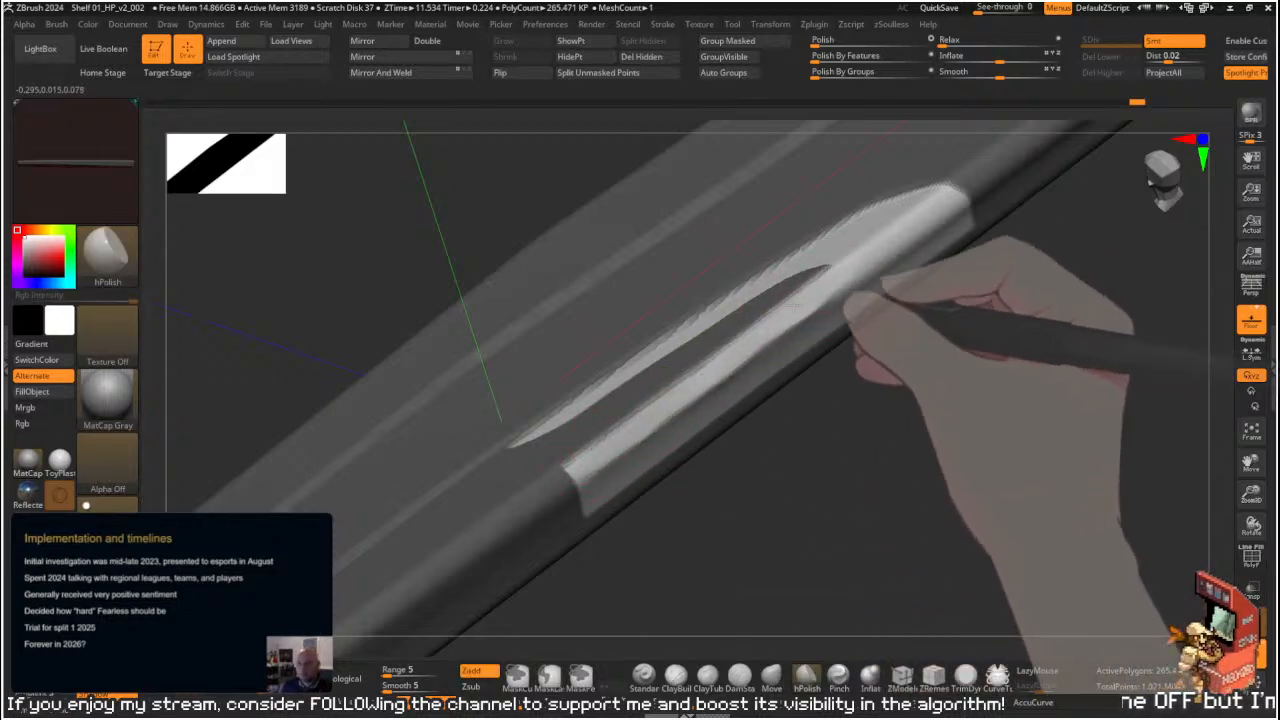
pyautogui.keyDown('ctrl'); pyautogui.moveTo(871, 411); pyautogui.dragTo(905, 436); pyautogui.keyUp('ctrl')
pyautogui.moveTo(905, 436); pyautogui.dragTo(874, 392)
# - Polish and smooth the plank's edge beside the chipped area, and remesh the plank with DynaMesh
pyautogui.press('s')
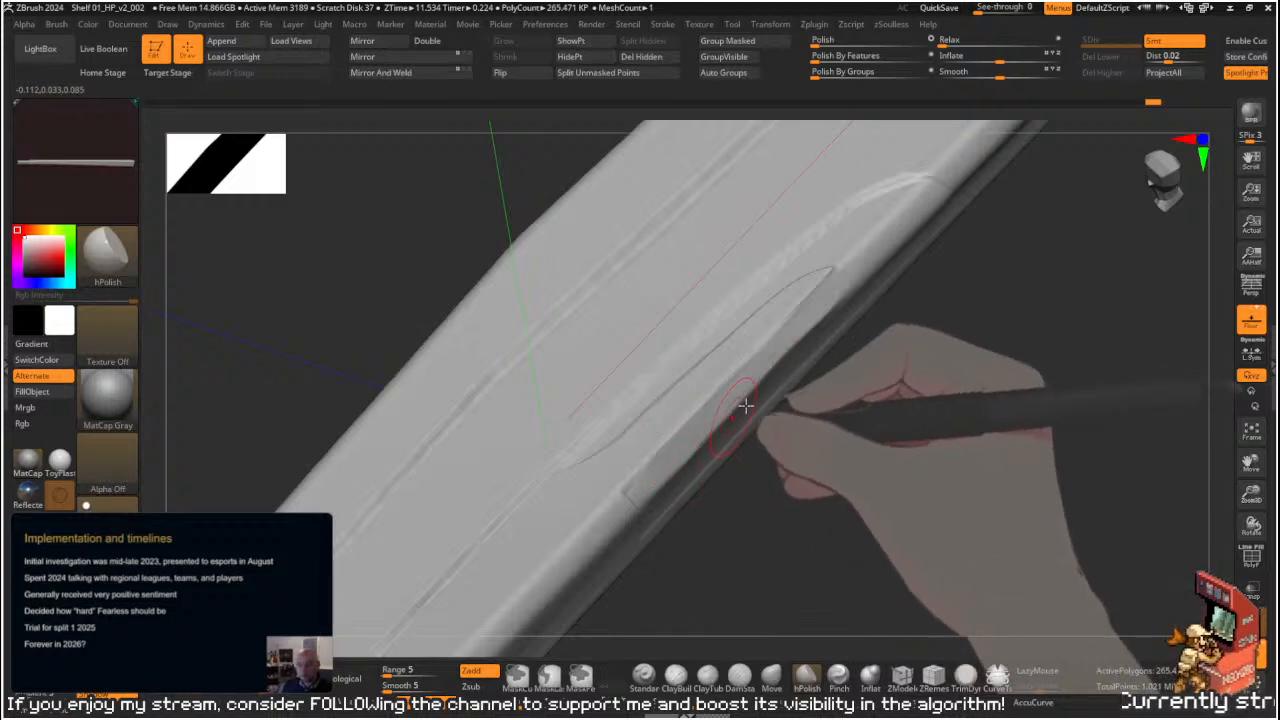
pyautogui.press('shift')
pyautogui.moveTo(789, 330)
pyautogui.keyDown('shift'); pyautogui.mouseDown()
pyautogui.moveTo(846, 292)
pyautogui.moveTo(766, 380)
pyautogui.mouseUp(); pyautogui.keyUp('shift')
pyautogui.moveTo(880, 420)
pyautogui.mouseDown()
pyautogui.moveTo(917, 414)
pyautogui.moveTo(914, 388)
pyautogui.moveTo(871, 420)
pyautogui.moveTo(917, 383)
pyautogui.mouseUp()
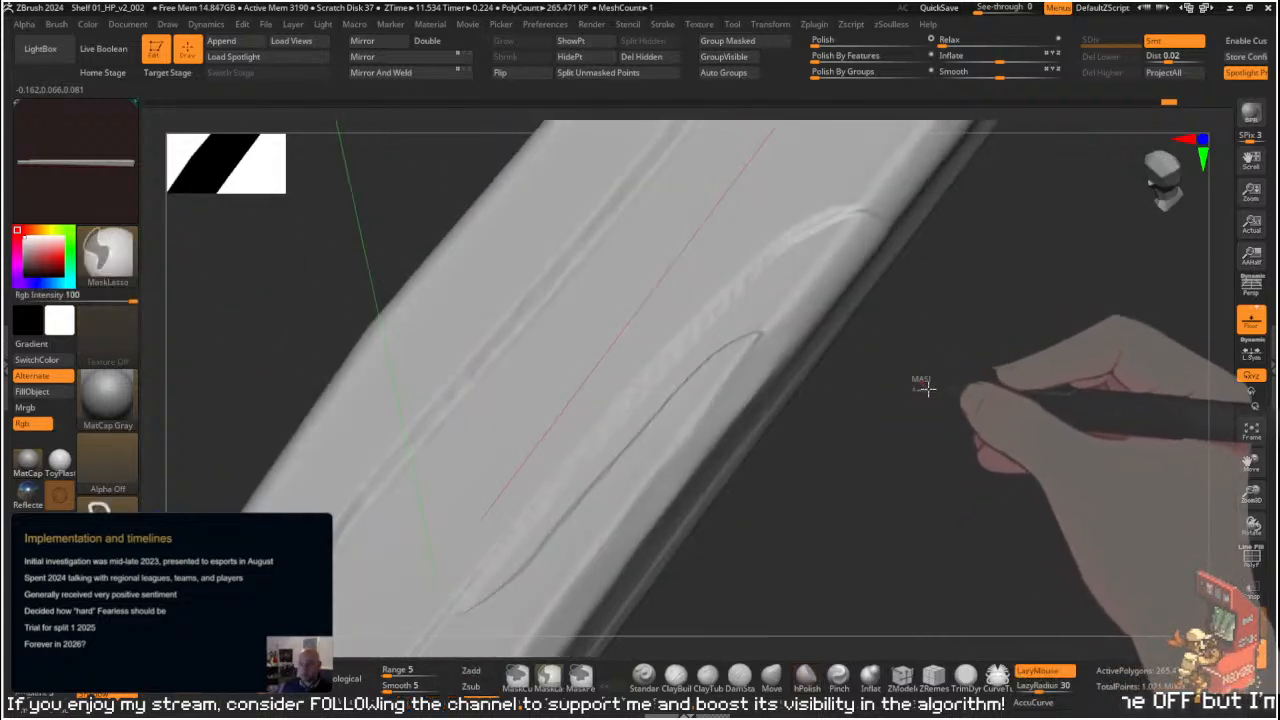
# - Flatten and widen the seam beside the chipped area with a small hPolish brush, following it to the plank's edge
pyautogui.moveTo(934, 286)
pyautogui.mouseDown()
pyautogui.moveTo(953, 409)
pyautogui.moveTo(977, 397)
pyautogui.moveTo(983, 426)
pyautogui.moveTo(1023, 320)
pyautogui.moveTo(1026, 384)
pyautogui.moveTo(909, 334)
pyautogui.moveTo(723, 571)
pyautogui.moveTo(852, 432)
pyautogui.moveTo(771, 514)
pyautogui.moveTo(743, 477)
pyautogui.moveTo(543, 329)
pyautogui.mouseUp()
pyautogui.press('s')
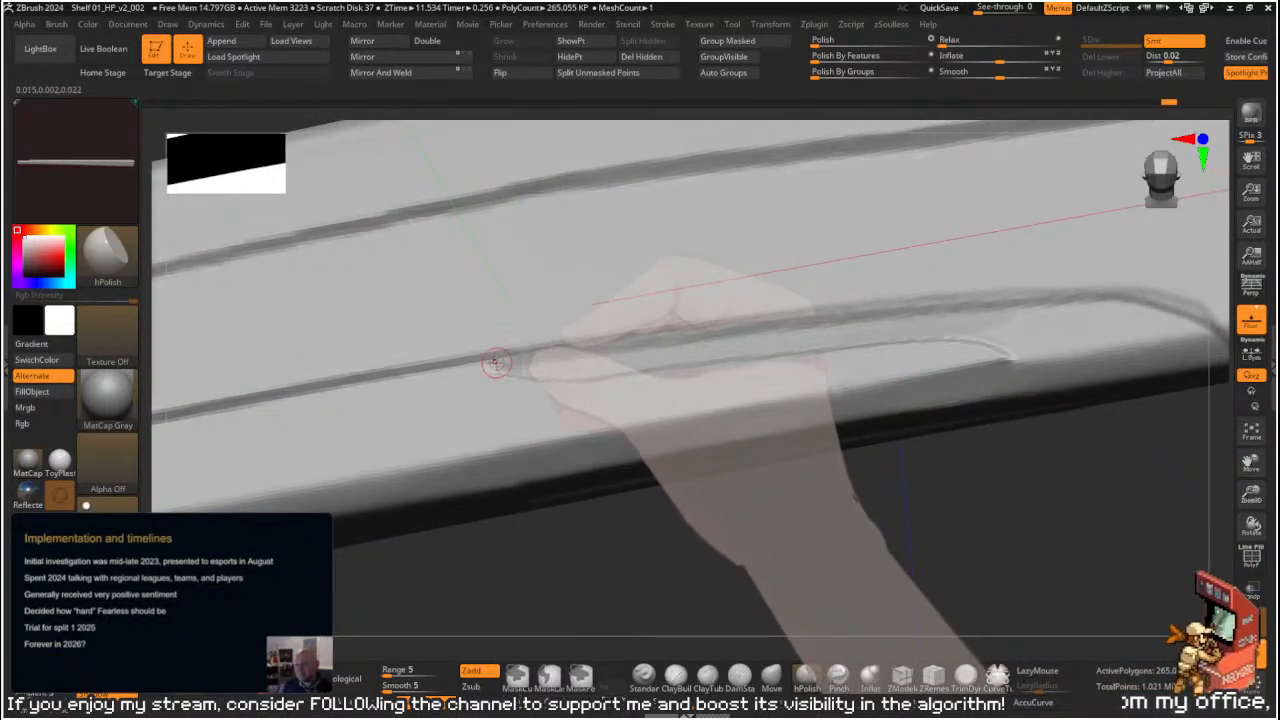
pyautogui.moveTo(620, 338); pyautogui.dragTo(660, 334)
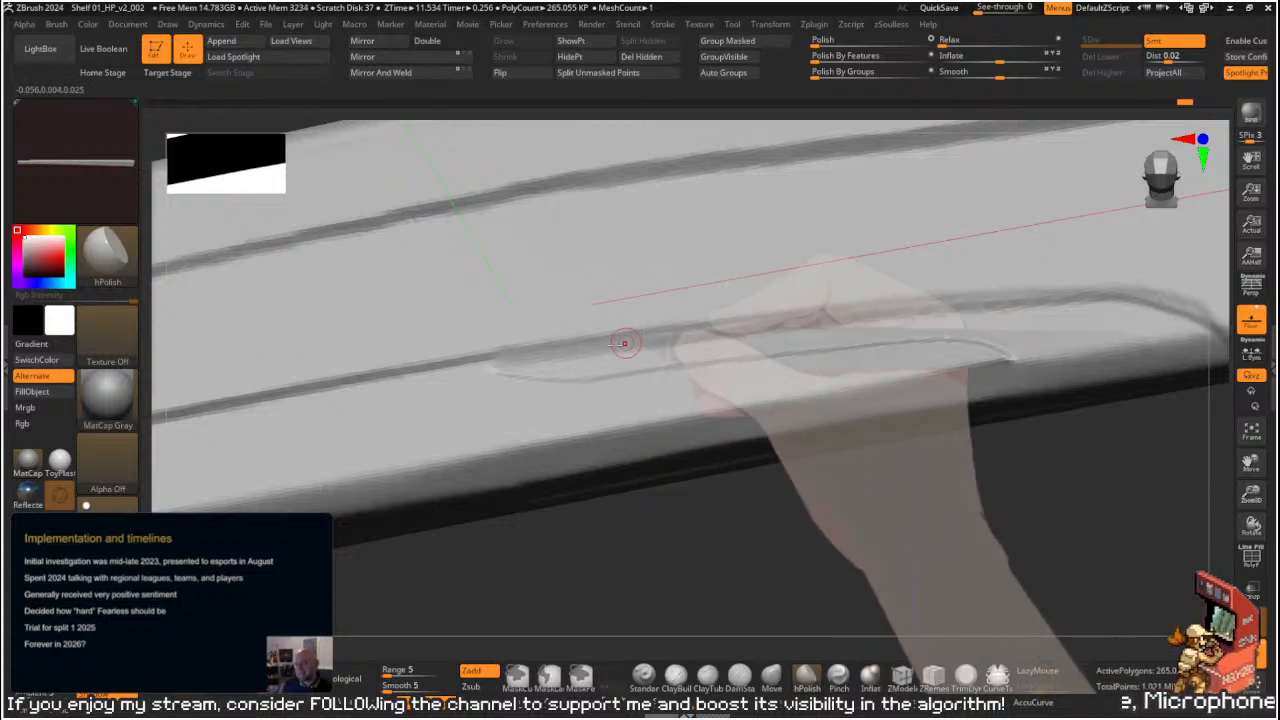
pyautogui.keyDown('alt'); pyautogui.moveTo(874, 477); pyautogui.dragTo(782, 500); pyautogui.keyUp('alt')
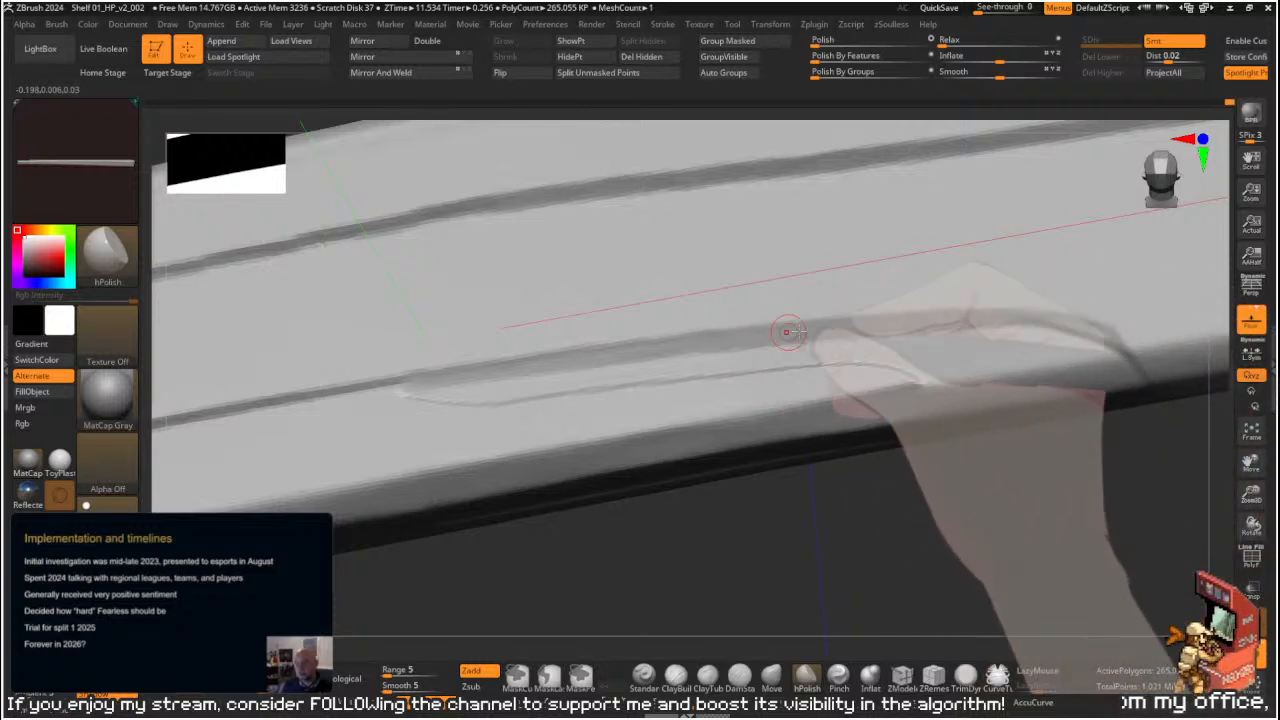
pyautogui.keyDown('alt'); pyautogui.moveTo(1035, 495); pyautogui.dragTo(850, 505); pyautogui.keyUp('alt')
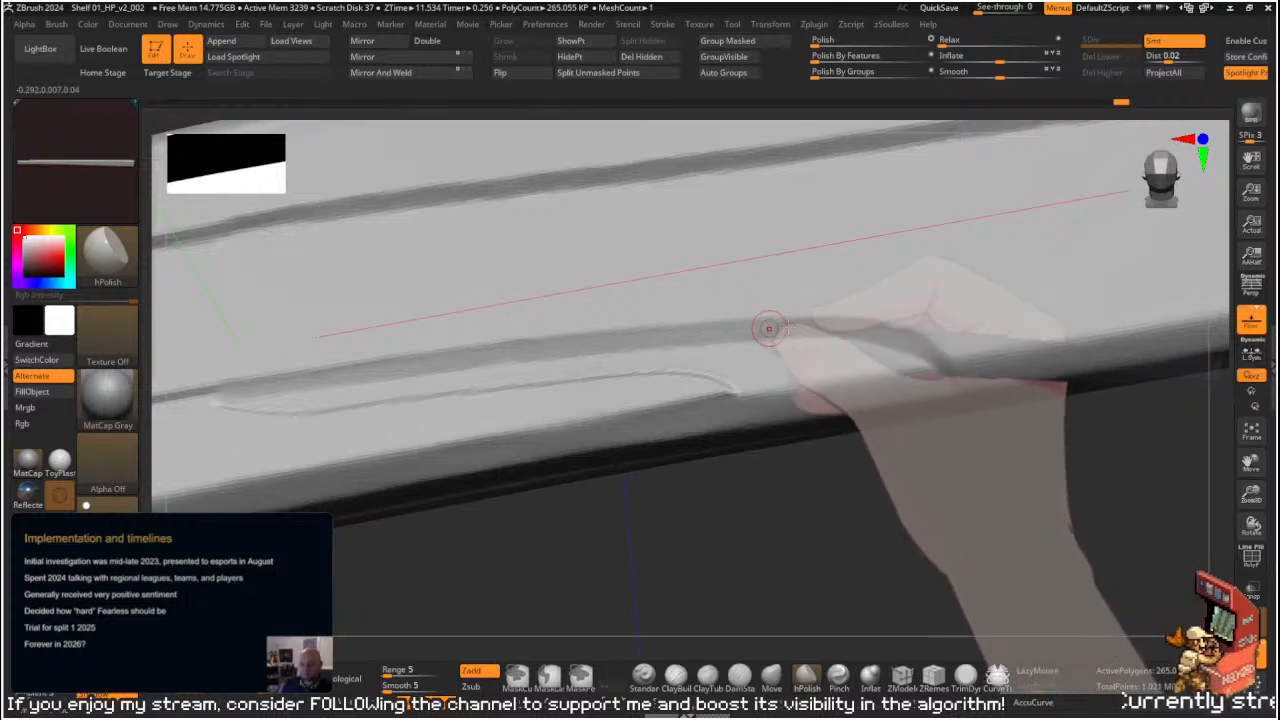
pyautogui.keyDown('alt'); pyautogui.moveTo(729, 549); pyautogui.dragTo(995, 537); pyautogui.keyUp('alt')
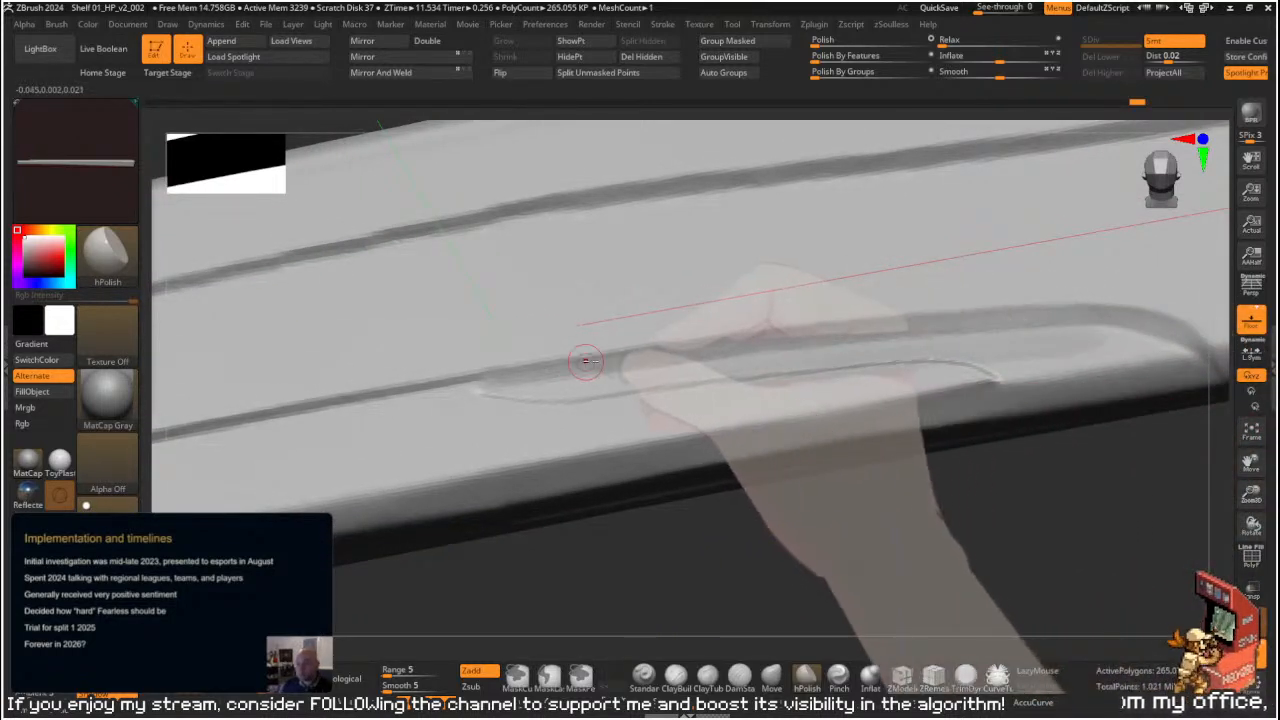
# - Try to cut a crack where the chipped area starts at the seam with the Orb_Cracks brush
pyautogui.moveTo(675, 575)
pyautogui.mouseDown()
pyautogui.moveTo(708, 606)
pyautogui.moveTo(662, 561)
pyautogui.moveTo(832, 550)
pyautogui.mouseUp()
pyautogui.press('2')
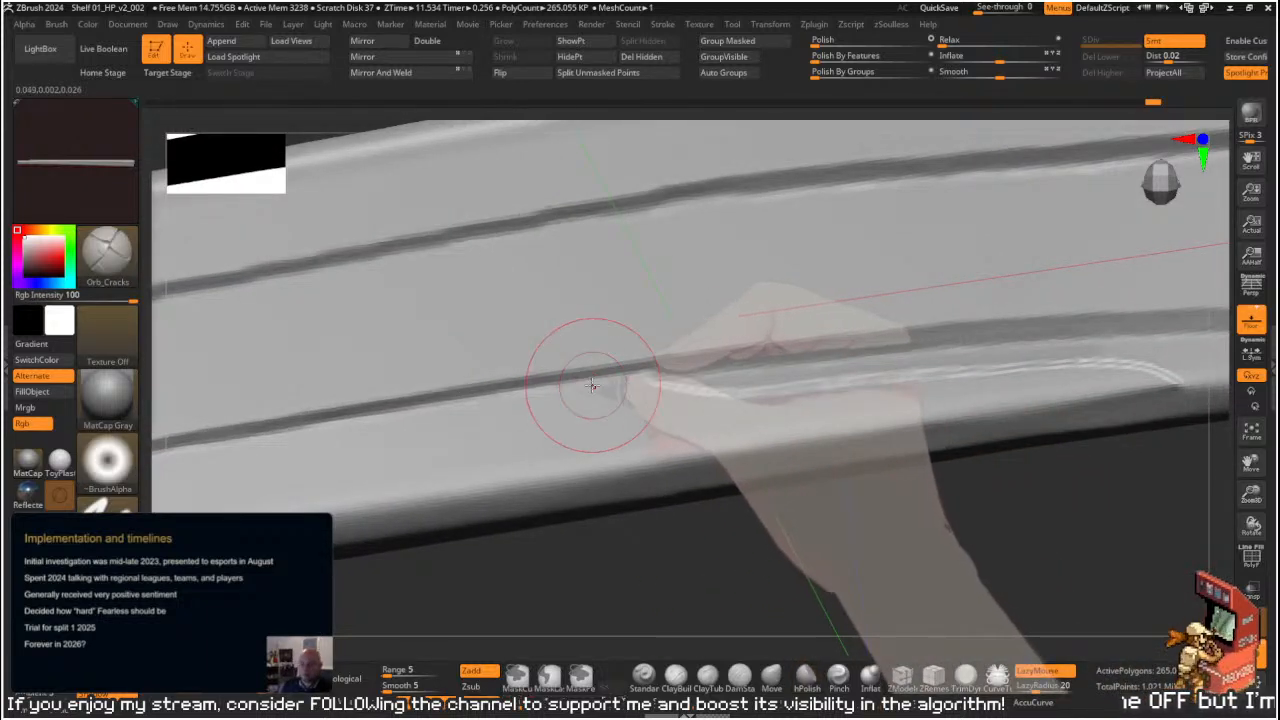
pyautogui.moveTo(607, 374)
pyautogui.mouseDown()
pyautogui.moveTo(594, 374)
pyautogui.moveTo(651, 377)
pyautogui.mouseUp()
pyautogui.hotkey('ctrl', 'z')
pyautogui.press('s')
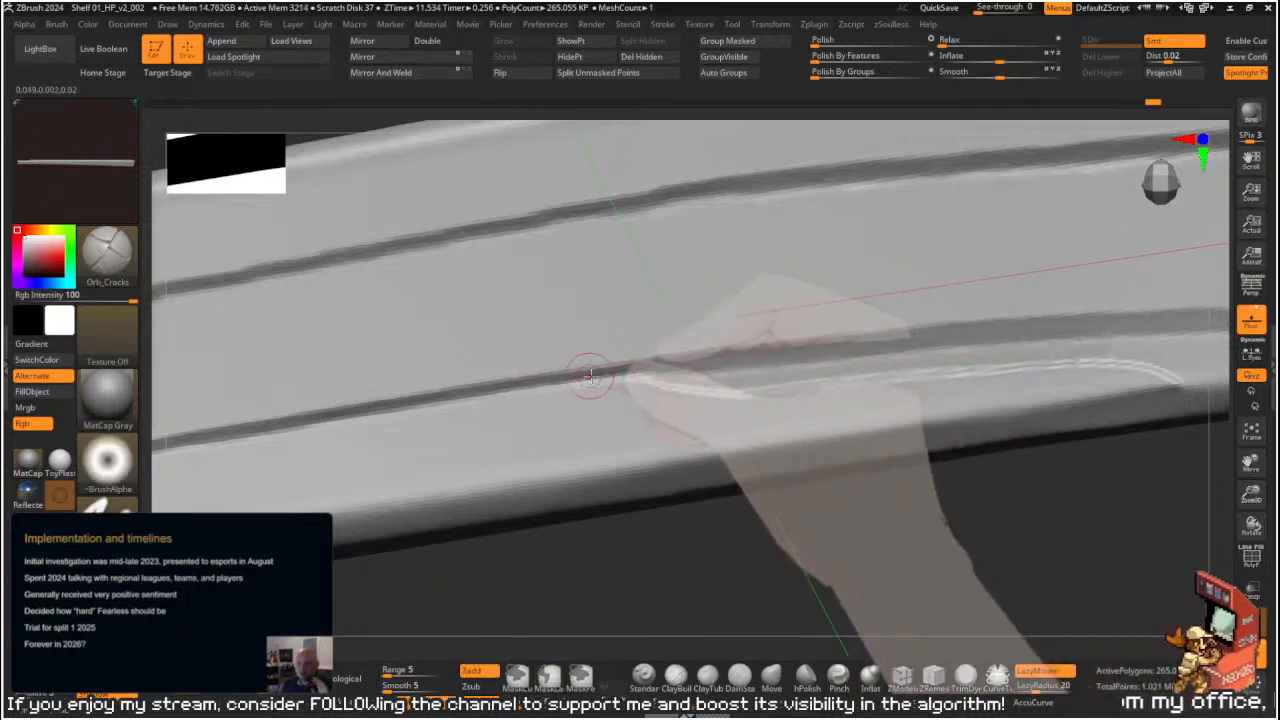
# - Lasso-mask the area between the chip's thin groove and the plank's edge, and trim the mask on the edge side
pyautogui.moveTo(1007, 459)
pyautogui.mouseDown()
pyautogui.moveTo(897, 543)
pyautogui.moveTo(963, 534)
pyautogui.moveTo(972, 449)
pyautogui.moveTo(829, 317)
pyautogui.moveTo(906, 383)
pyautogui.moveTo(849, 457)
pyautogui.moveTo(851, 361)
pyautogui.moveTo(849, 469)
pyautogui.moveTo(794, 317)
pyautogui.moveTo(809, 306)
pyautogui.moveTo(770, 293)
pyautogui.mouseUp()
pyautogui.press('ctrl')
pyautogui.keyDown('ctrl'); pyautogui.moveTo(613, 328); pyautogui.dragTo(640, 278); pyautogui.keyUp('ctrl')
pyautogui.moveTo(820, 312); pyautogui.dragTo(777, 290)
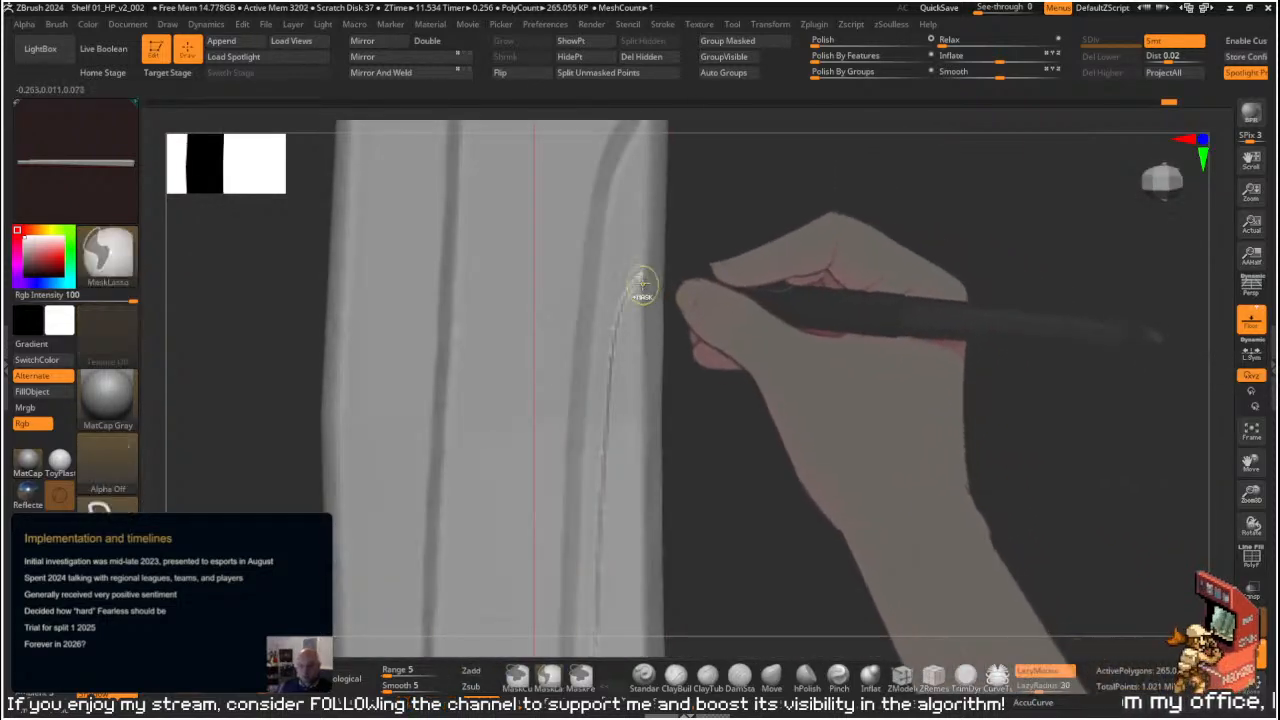
pyautogui.moveTo(605, 470)
pyautogui.keyDown('ctrl'); pyautogui.mouseDown()
pyautogui.moveTo(612, 552)
pyautogui.moveTo(652, 522)
pyautogui.moveTo(644, 280)
pyautogui.moveTo(640, 509)
pyautogui.moveTo(756, 408)
pyautogui.mouseUp(); pyautogui.keyUp('ctrl')
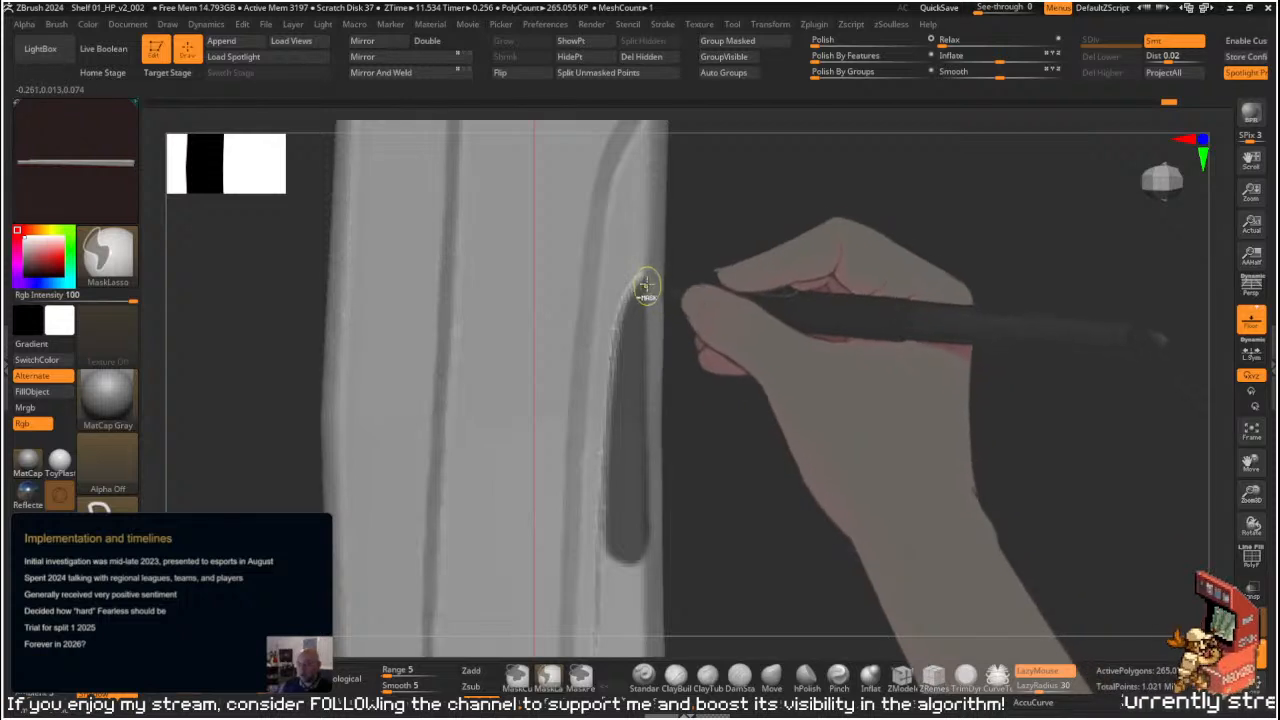
pyautogui.moveTo(643, 264)
pyautogui.keyDown('ctrl'); pyautogui.keyDown('alt'); pyautogui.mouseDown()
pyautogui.moveTo(691, 531)
pyautogui.moveTo(645, 620)
pyautogui.mouseUp(); pyautogui.keyUp('alt'); pyautogui.keyUp('ctrl')
# - Place the transform gizmo on the thin unmasked sliver of the chip and rotate the sliver slightly
pyautogui.moveTo(700, 270); pyautogui.dragTo(827, 399)
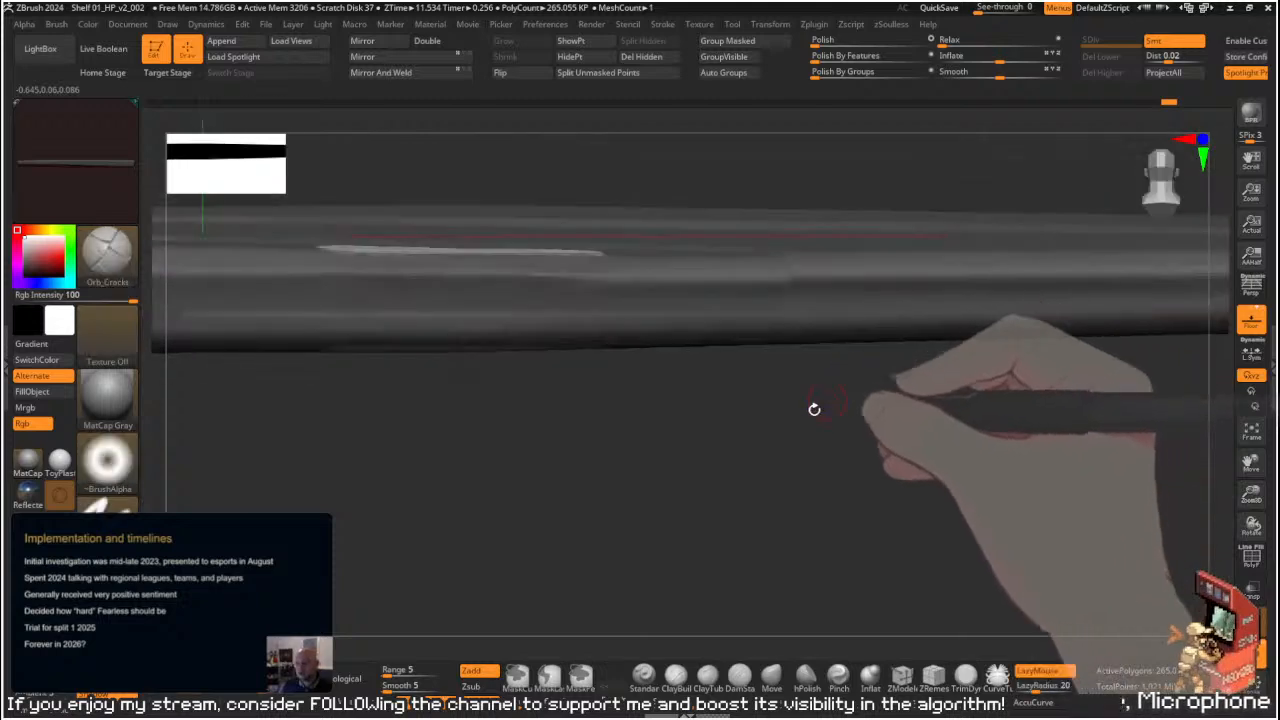
pyautogui.keyDown('alt'); pyautogui.moveTo(637, 417); pyautogui.dragTo(877, 489); pyautogui.keyUp('alt')
pyautogui.press('w')
pyautogui.keyDown('alt'); pyautogui.click(563, 318); pyautogui.keyUp('alt')
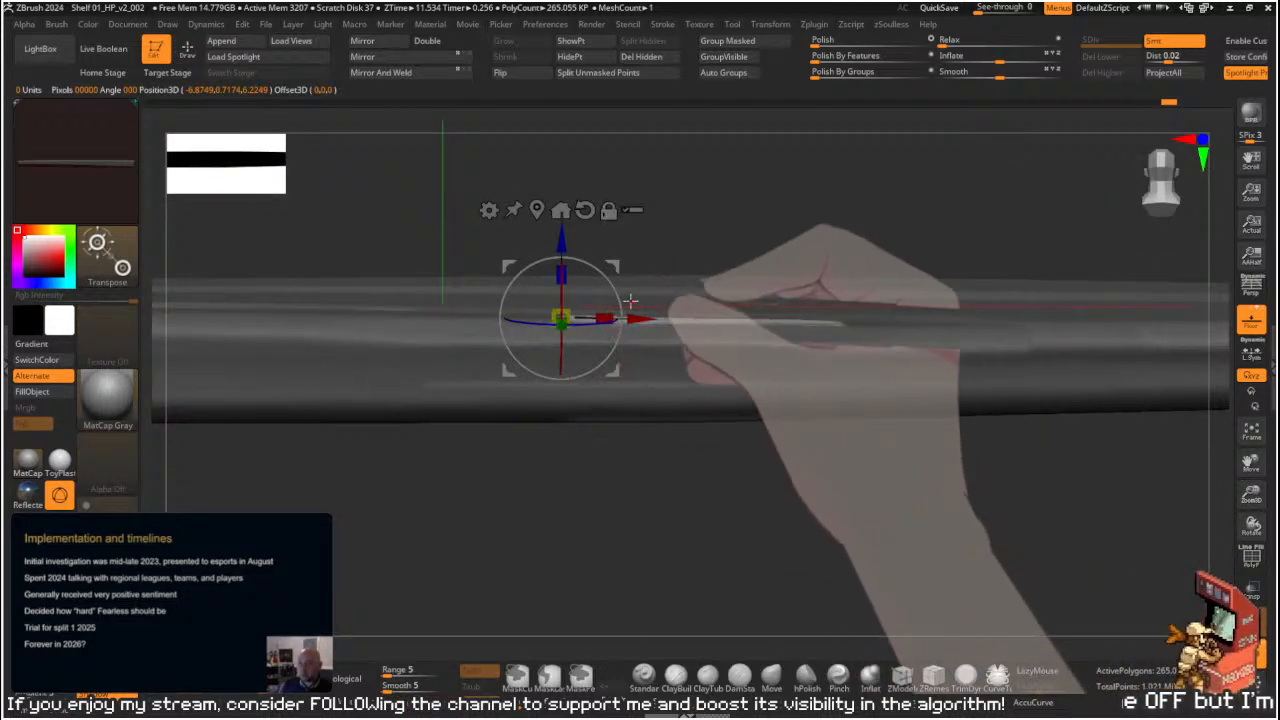
pyautogui.press('ctrl')
pyautogui.moveTo(985, 418)
pyautogui.keyDown('ctrl'); pyautogui.mouseDown()
pyautogui.moveTo(603, 397)
pyautogui.moveTo(720, 514)
pyautogui.moveTo(700, 251)
pyautogui.mouseUp(); pyautogui.keyUp('ctrl')
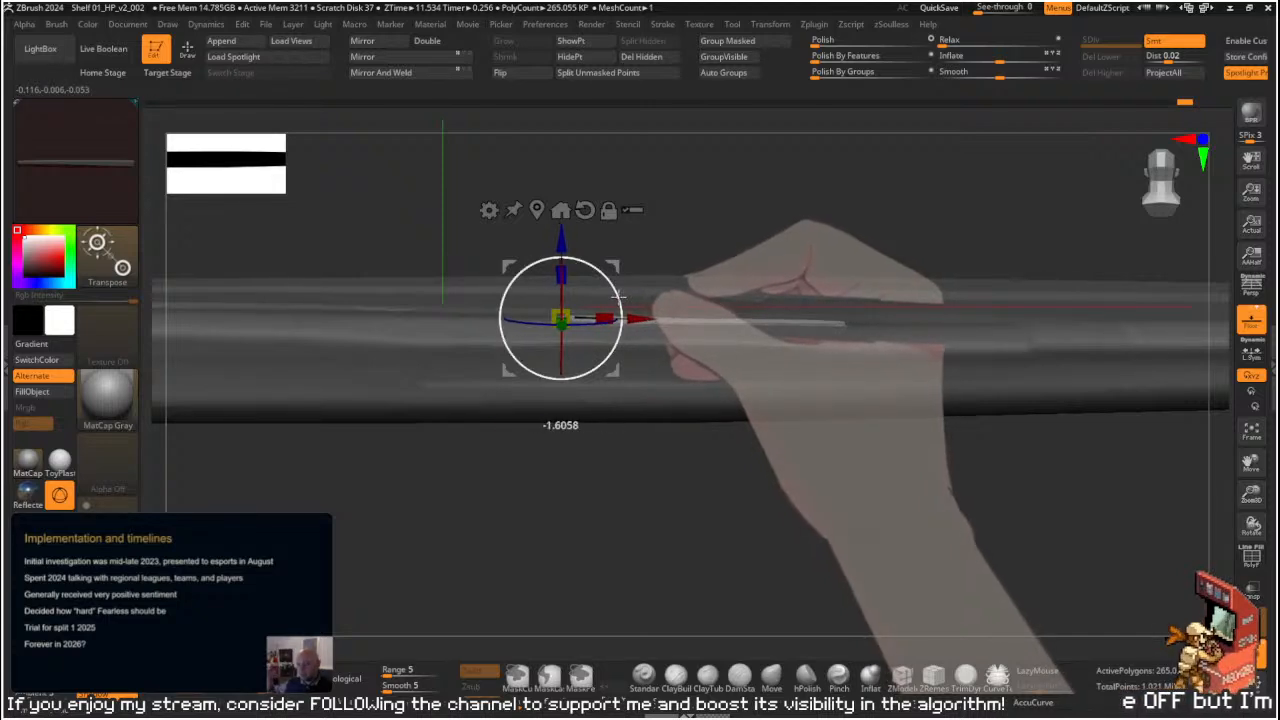
# - Clear the mask and flatten the plank's edge along the chipped area with hPolish
pyautogui.keyDown('ctrl'); pyautogui.moveTo(694, 414); pyautogui.dragTo(739, 443); pyautogui.keyUp('ctrl')
pyautogui.moveTo(840, 498)
pyautogui.keyDown('ctrl'); pyautogui.mouseDown()
pyautogui.moveTo(844, 472)
pyautogui.moveTo(840, 560)
pyautogui.mouseUp(); pyautogui.keyUp('ctrl')
pyautogui.press('q')
pyautogui.keyDown('alt'); pyautogui.moveTo(843, 437); pyautogui.dragTo(843, 475); pyautogui.keyUp('alt')
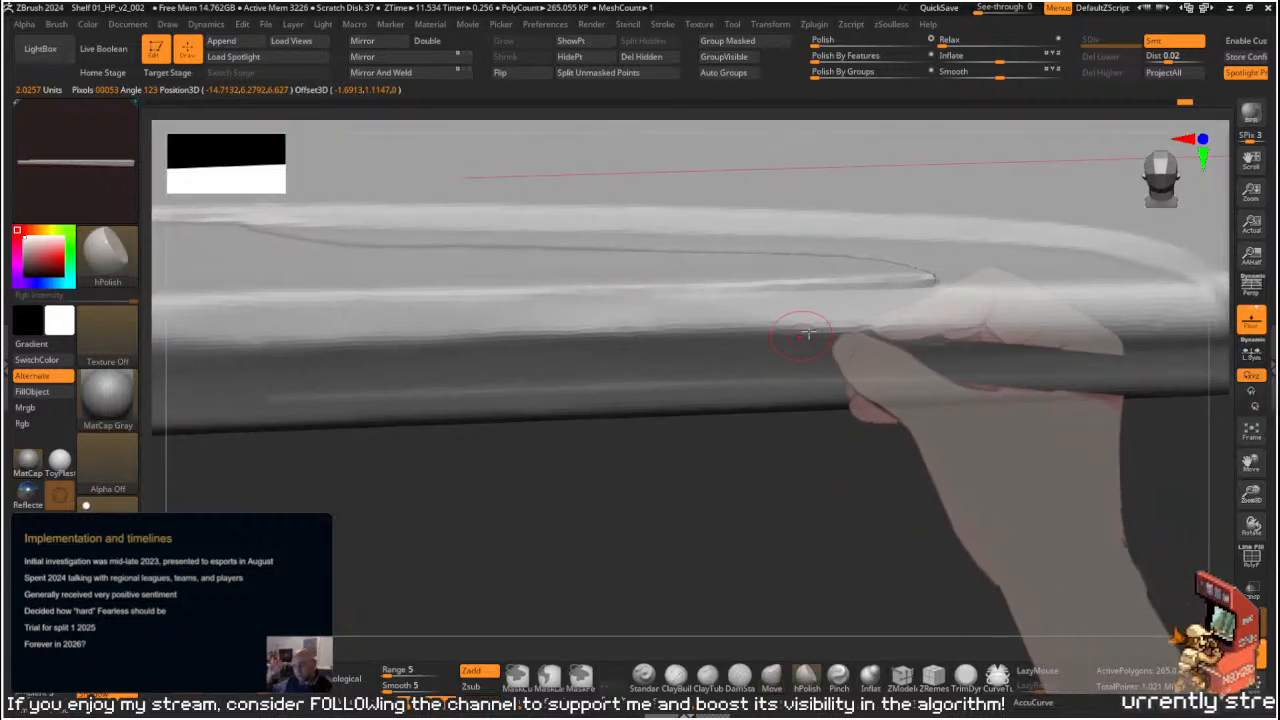
pyautogui.moveTo(909, 283)
pyautogui.mouseDown()
pyautogui.moveTo(815, 295)
pyautogui.moveTo(746, 283)
pyautogui.mouseUp()
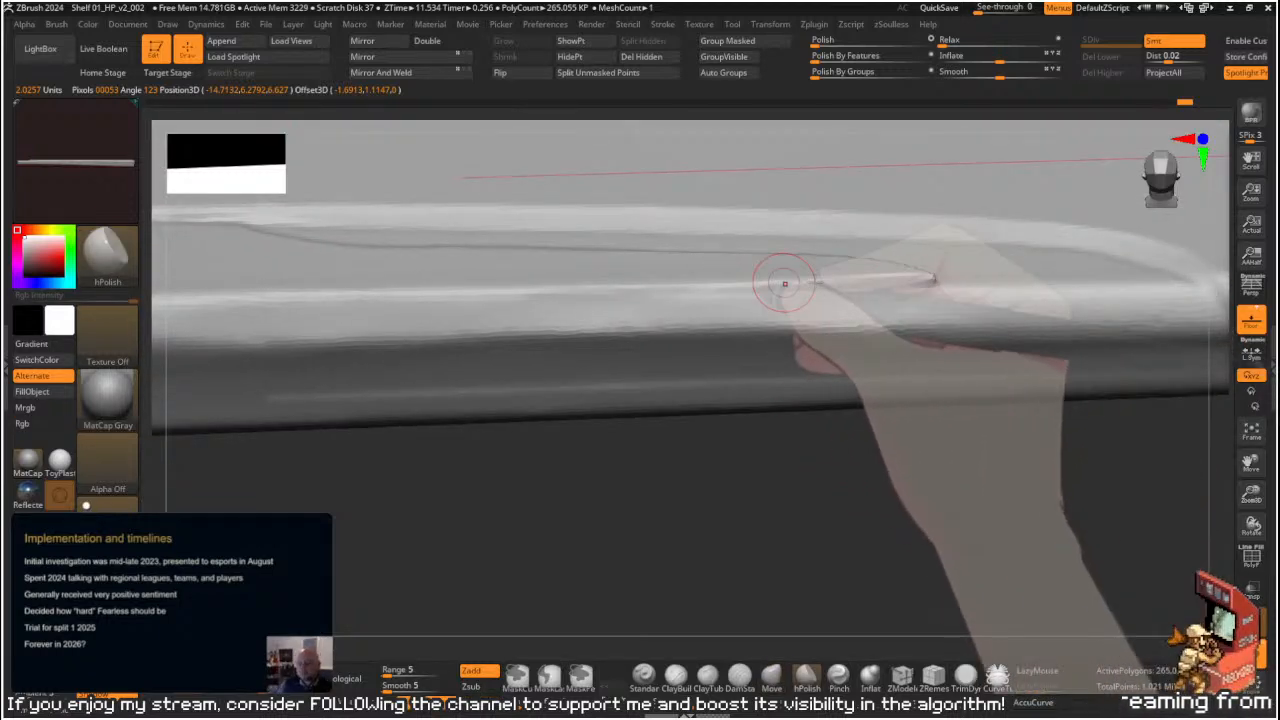
pyautogui.moveTo(846, 291); pyautogui.dragTo(518, 301)
# - Polish the chip's rim and the corner where it runs out over the plank's edge
pyautogui.moveTo(843, 508); pyautogui.dragTo(813, 467)
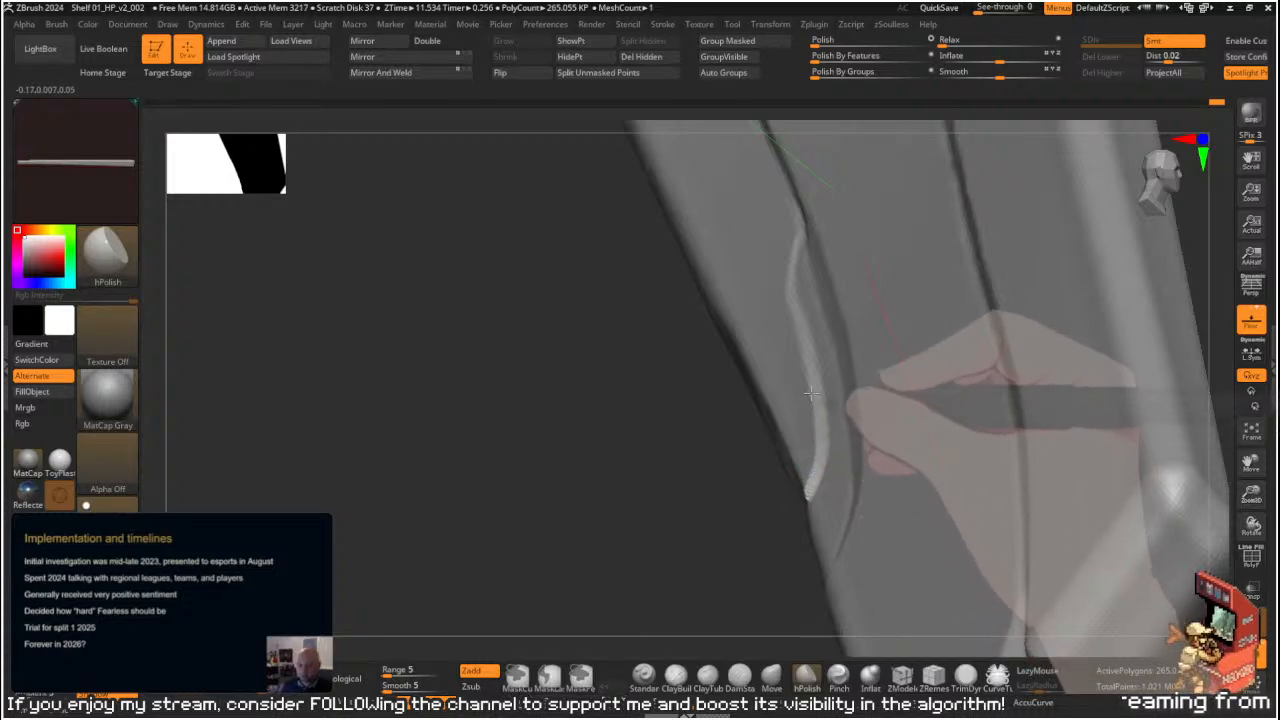
pyautogui.moveTo(811, 483); pyautogui.dragTo(866, 423)
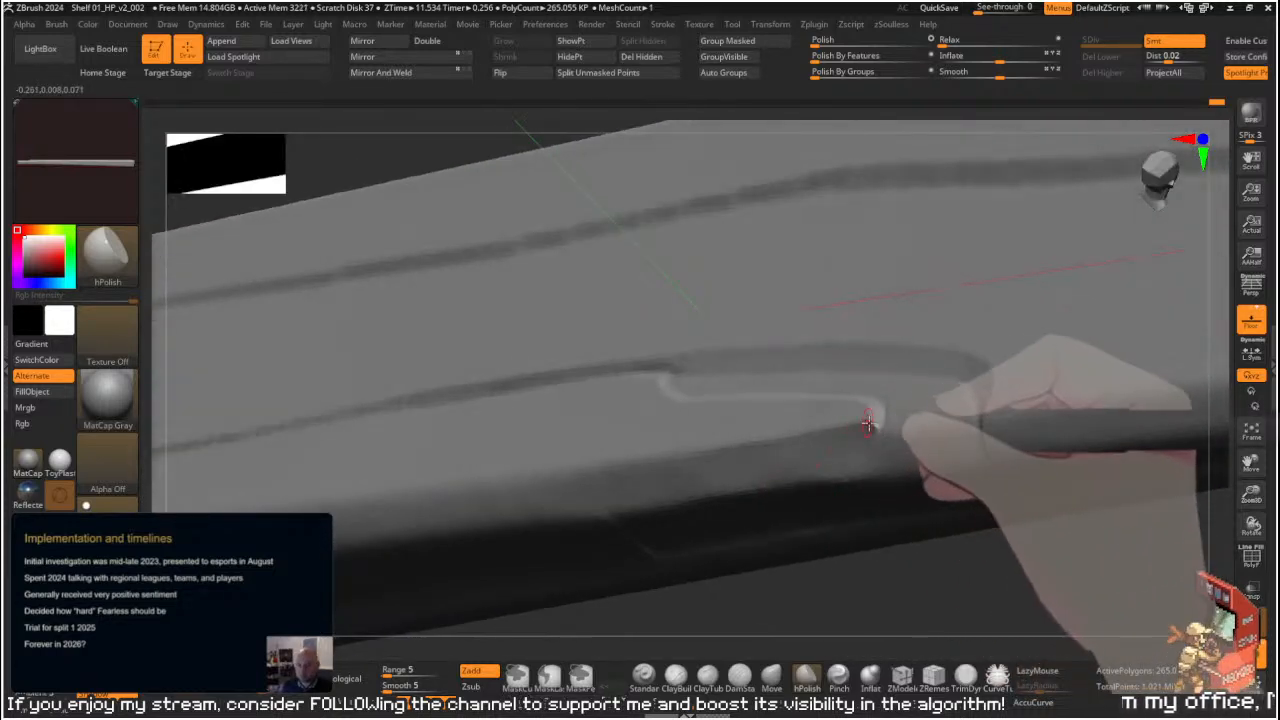
pyautogui.moveTo(914, 561); pyautogui.dragTo(740, 341)
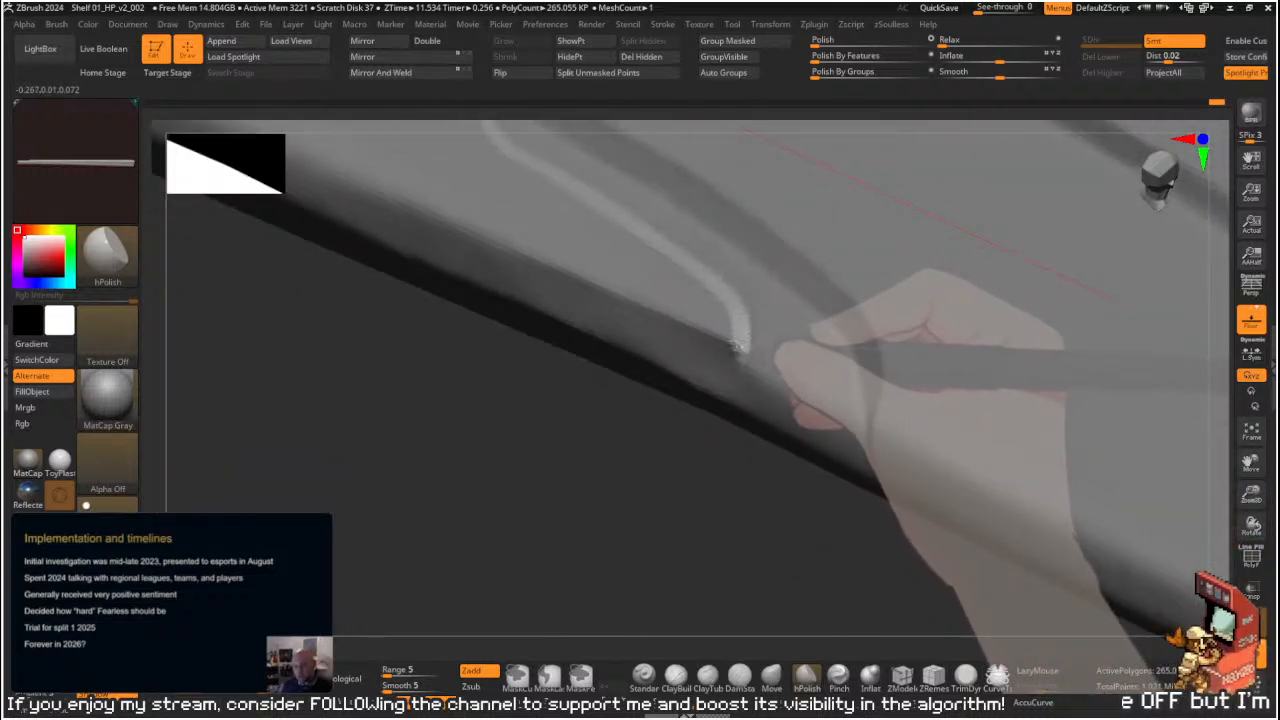
pyautogui.moveTo(738, 341)
pyautogui.mouseDown()
pyautogui.moveTo(714, 429)
pyautogui.moveTo(751, 420)
pyautogui.moveTo(809, 586)
pyautogui.moveTo(796, 607)
pyautogui.moveTo(767, 375)
pyautogui.mouseUp()
# - Sharpen the chip's rim along its full length, including both curved ends, with the Orb_Pinch brush
pyautogui.moveTo(460, 258); pyautogui.dragTo(766, 314)
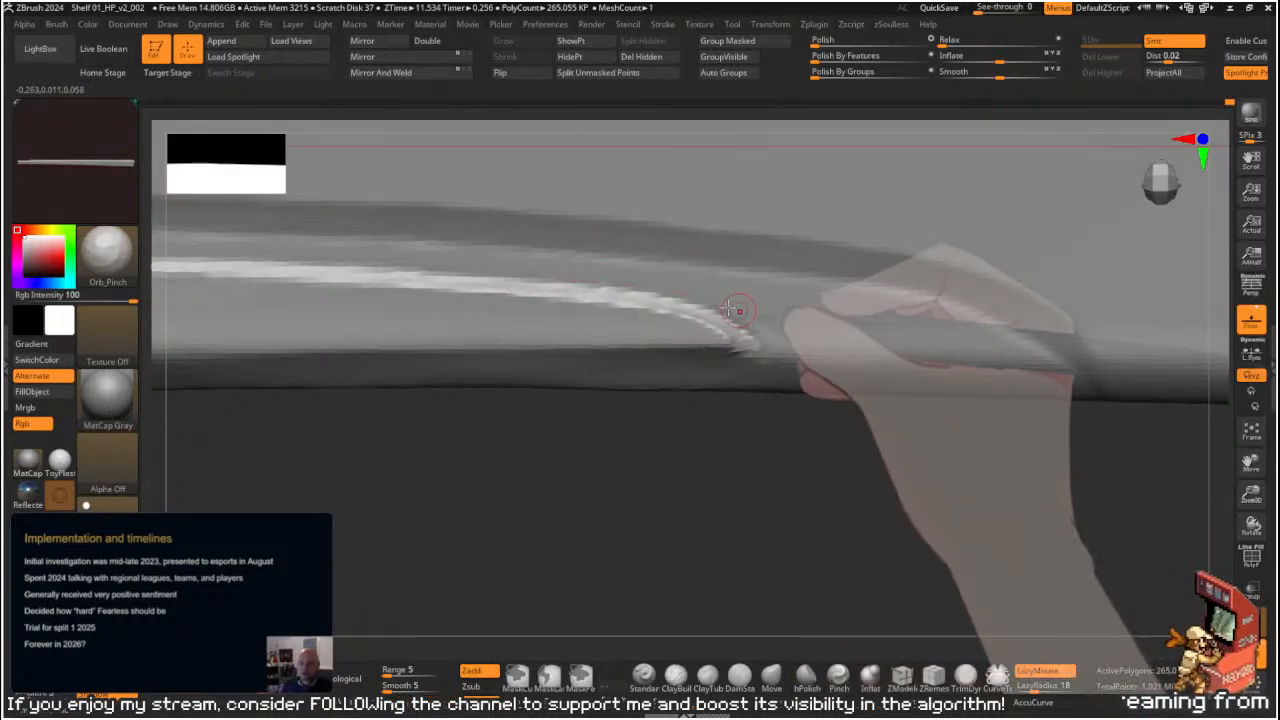
pyautogui.moveTo(580, 268); pyautogui.dragTo(792, 325)
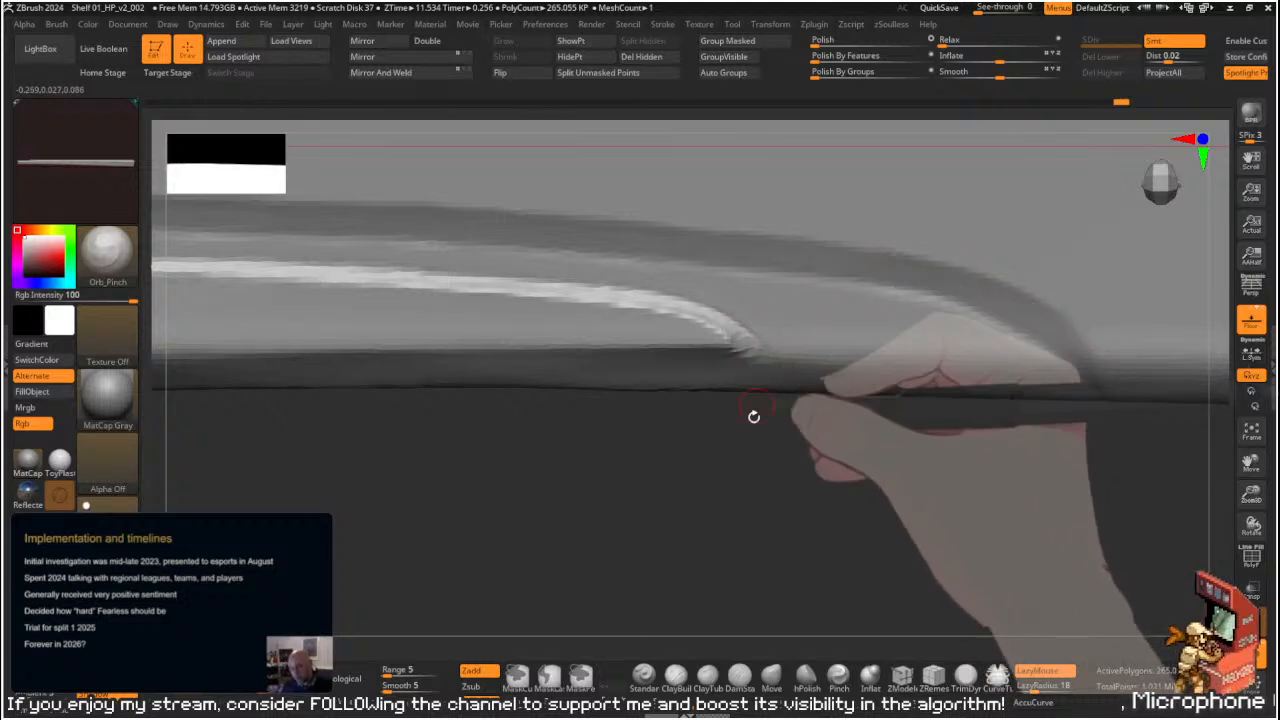
pyautogui.moveTo(903, 514)
pyautogui.mouseDown()
pyautogui.moveTo(330, 262)
pyautogui.moveTo(686, 309)
pyautogui.moveTo(808, 309)
pyautogui.mouseUp()
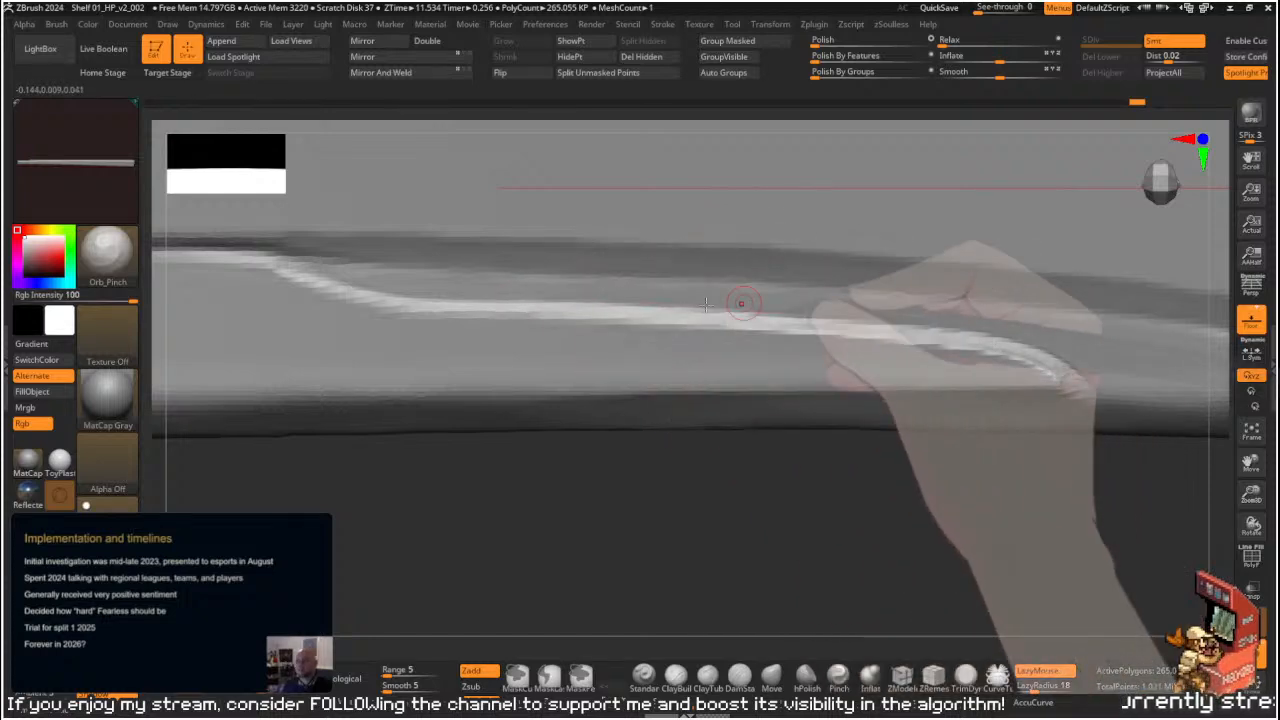
pyautogui.moveTo(707, 304); pyautogui.dragTo(1020, 342)
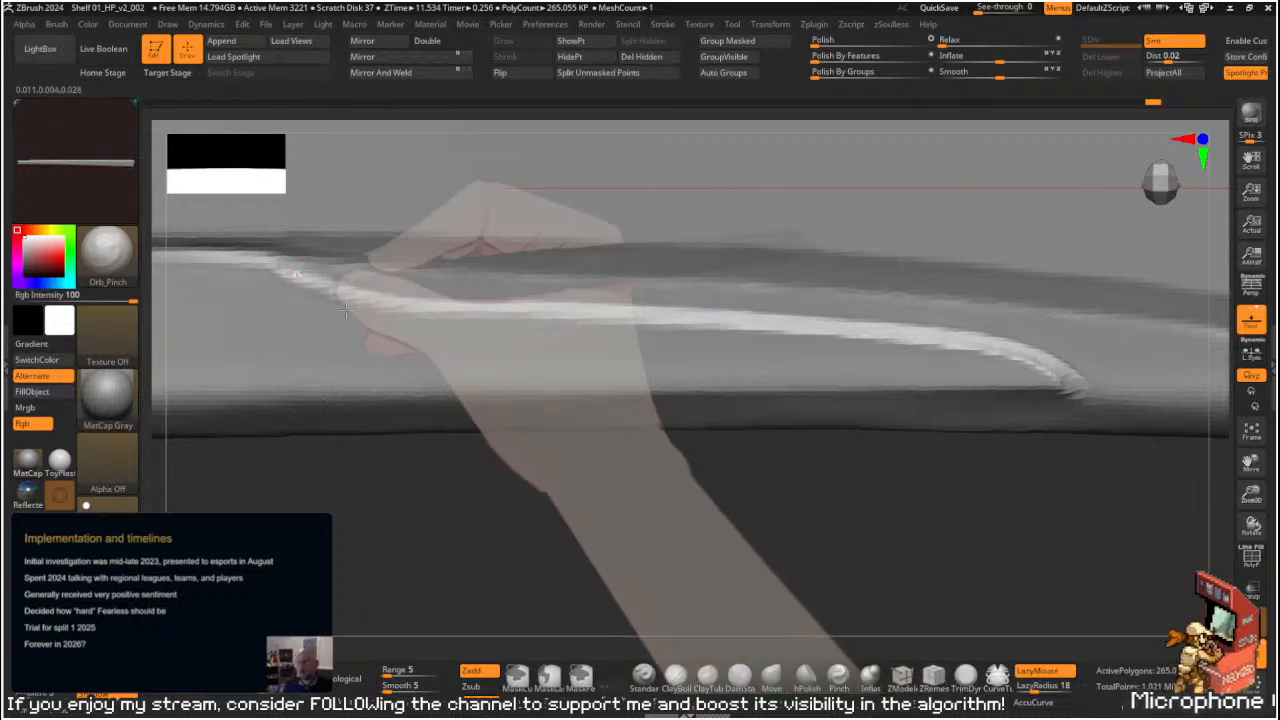
pyautogui.moveTo(271, 279); pyautogui.dragTo(723, 326)
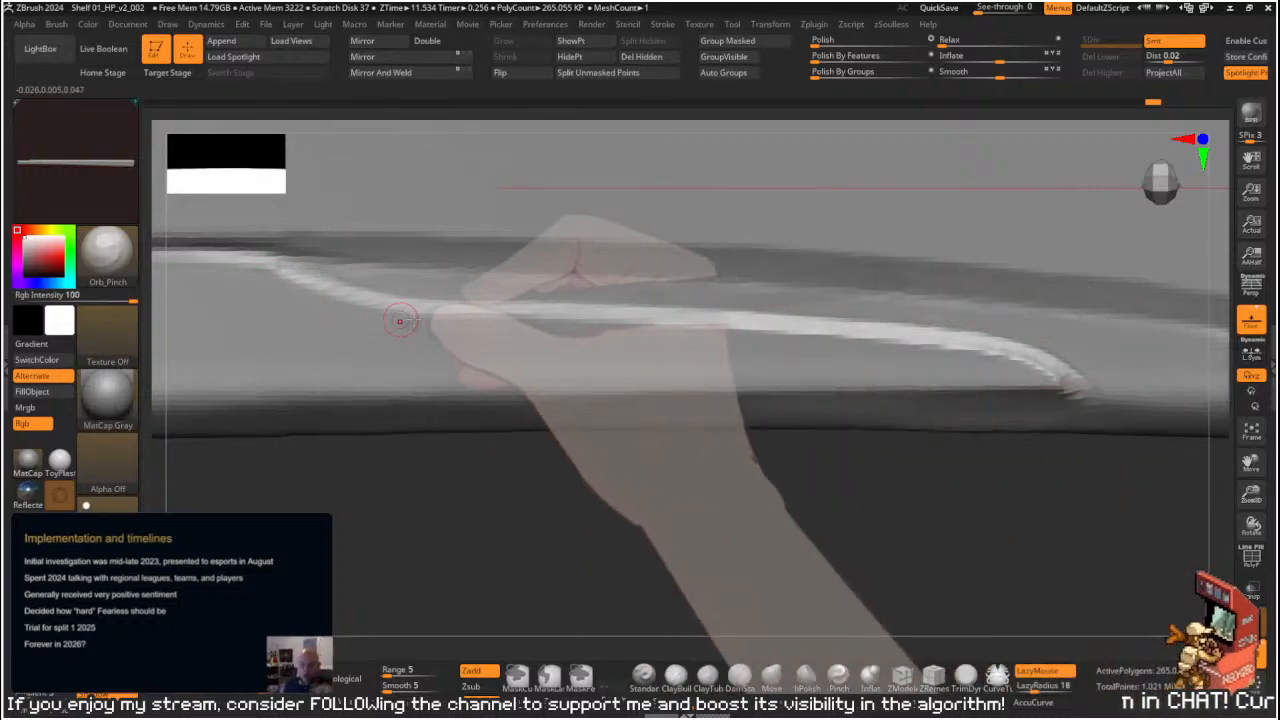
pyautogui.moveTo(933, 349); pyautogui.dragTo(1010, 343)
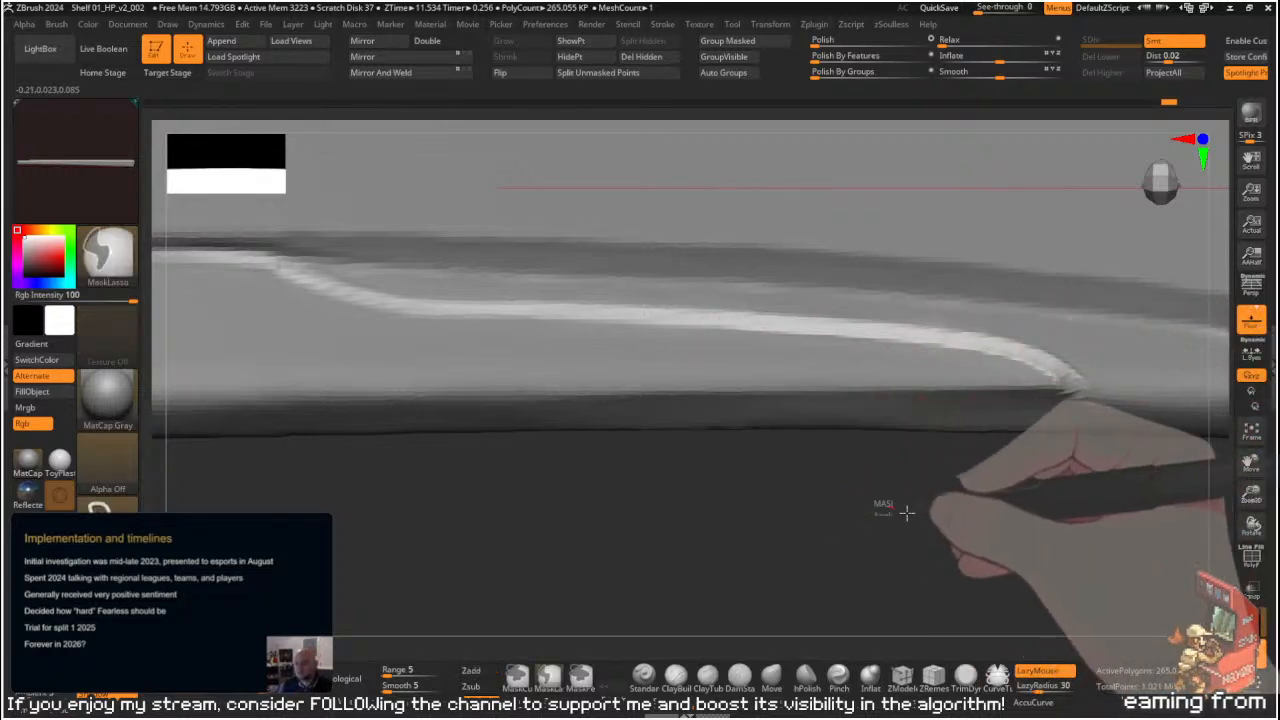
# - Carve the end of the chip's inner rim across the plank's long edge with the Orb_Cracks brush
pyautogui.keyDown('ctrl'); pyautogui.moveTo(923, 523); pyautogui.dragTo(885, 433, button='right'); pyautogui.keyUp('ctrl')
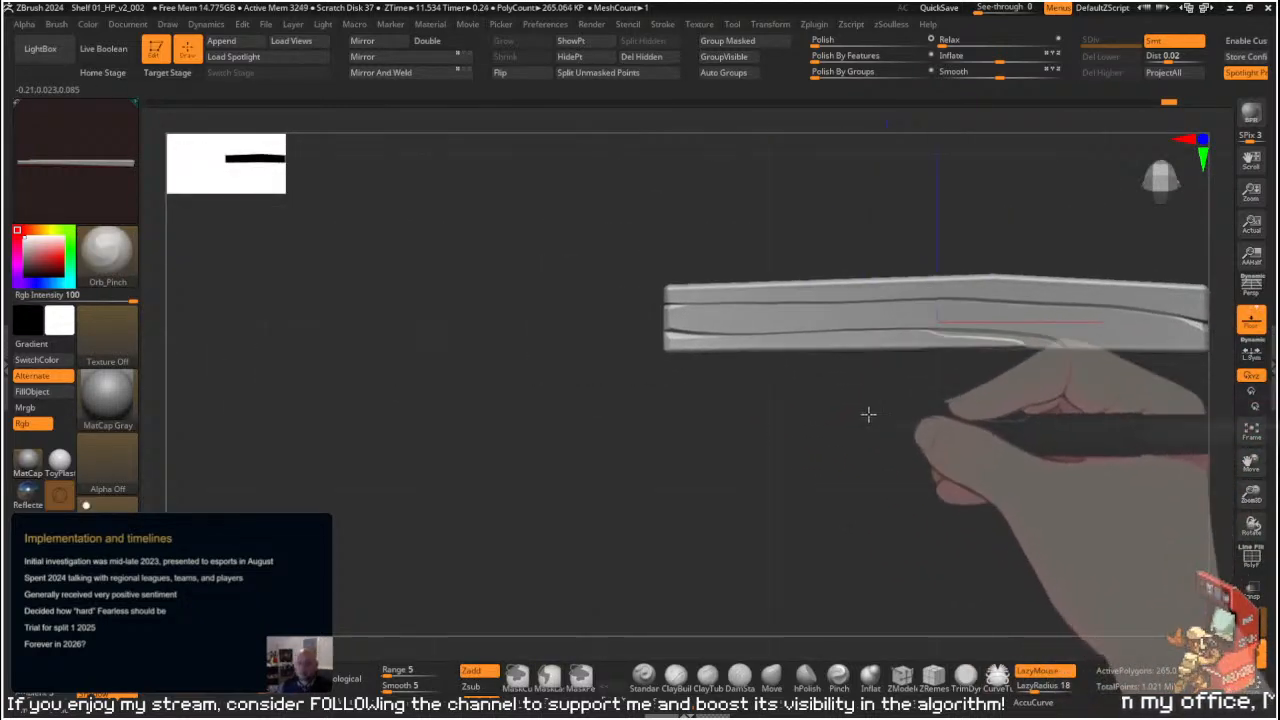
pyautogui.moveTo(835, 332); pyautogui.dragTo(740, 366, button='right')
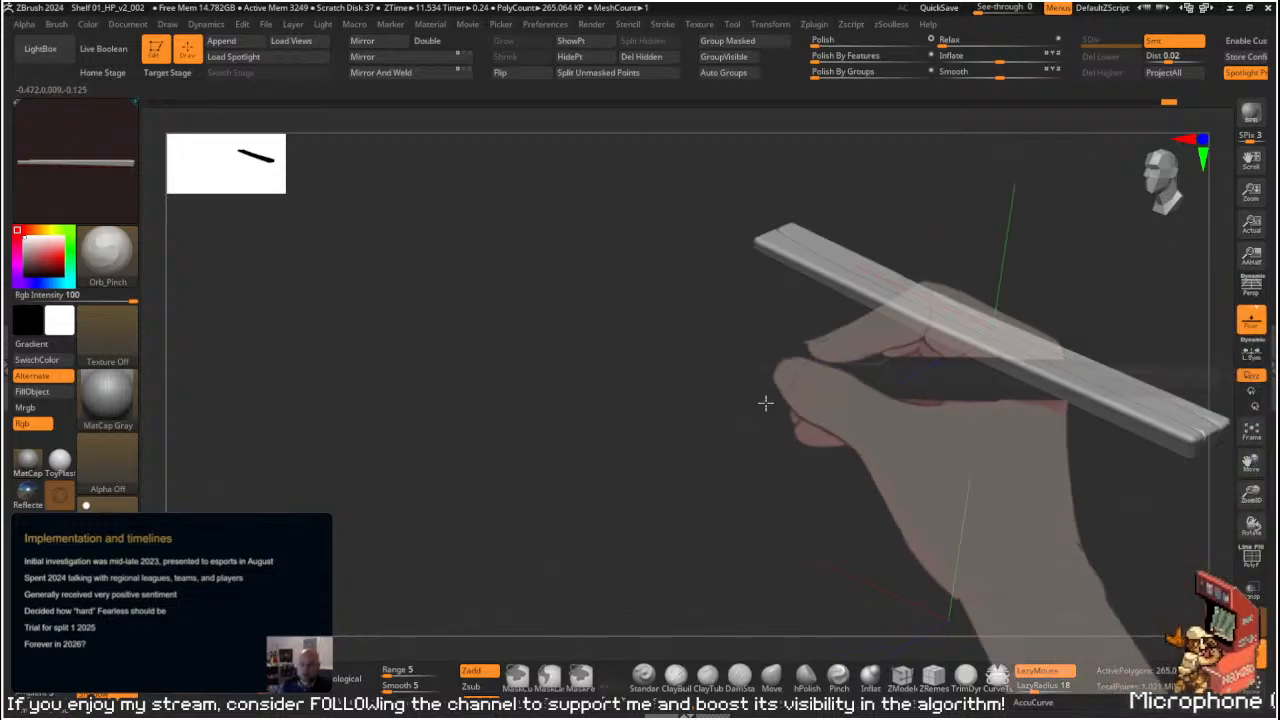
pyautogui.keyDown('ctrl'); pyautogui.moveTo(946, 454); pyautogui.dragTo(975, 417, button='right'); pyautogui.keyUp('ctrl')
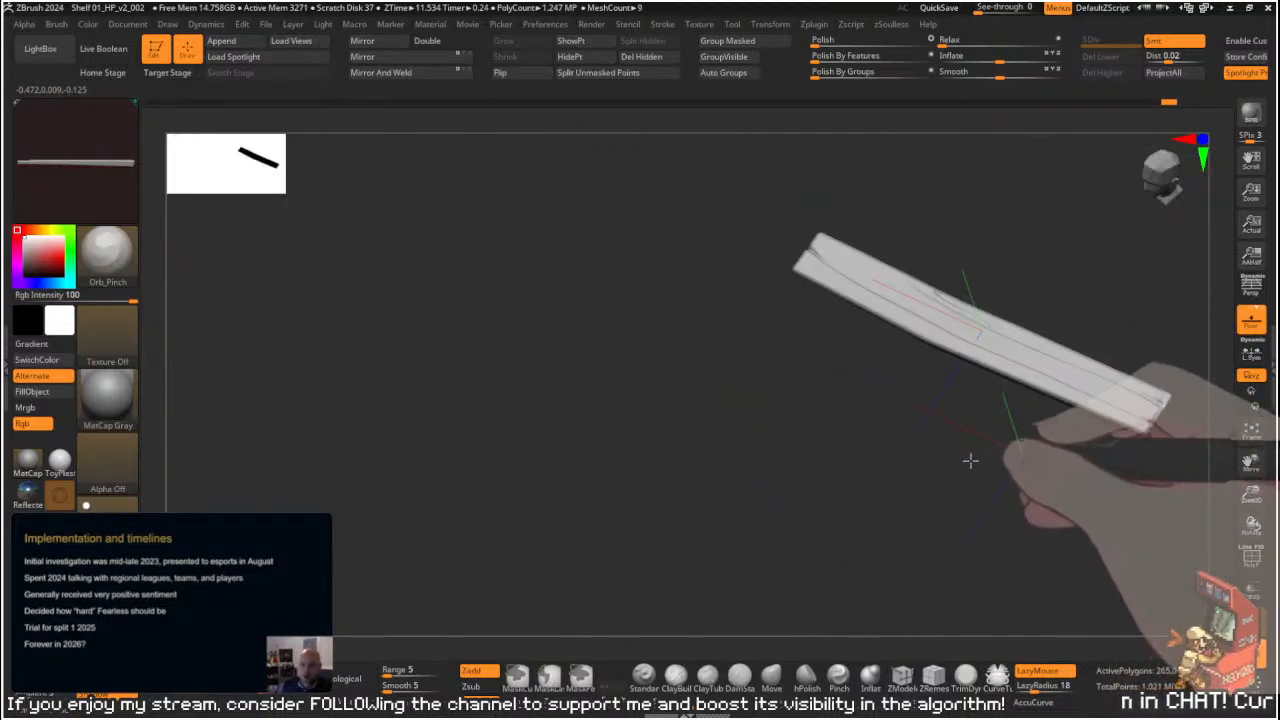
pyautogui.keyDown('ctrl'); pyautogui.moveTo(848, 460); pyautogui.dragTo(856, 430, button='right'); pyautogui.keyUp('ctrl')
pyautogui.keyDown('ctrl'); pyautogui.moveTo(836, 244); pyautogui.dragTo(800, 355, button='right'); pyautogui.keyUp('ctrl')
pyautogui.press('2')
pyautogui.moveTo(689, 223)
pyautogui.mouseDown(button='right')
pyautogui.moveTo(690, 312)
pyautogui.moveTo(726, 277)
pyautogui.moveTo(800, 334)
pyautogui.moveTo(600, 360)
pyautogui.moveTo(458, 418)
pyautogui.moveTo(657, 358)
pyautogui.mouseUp(button='right')
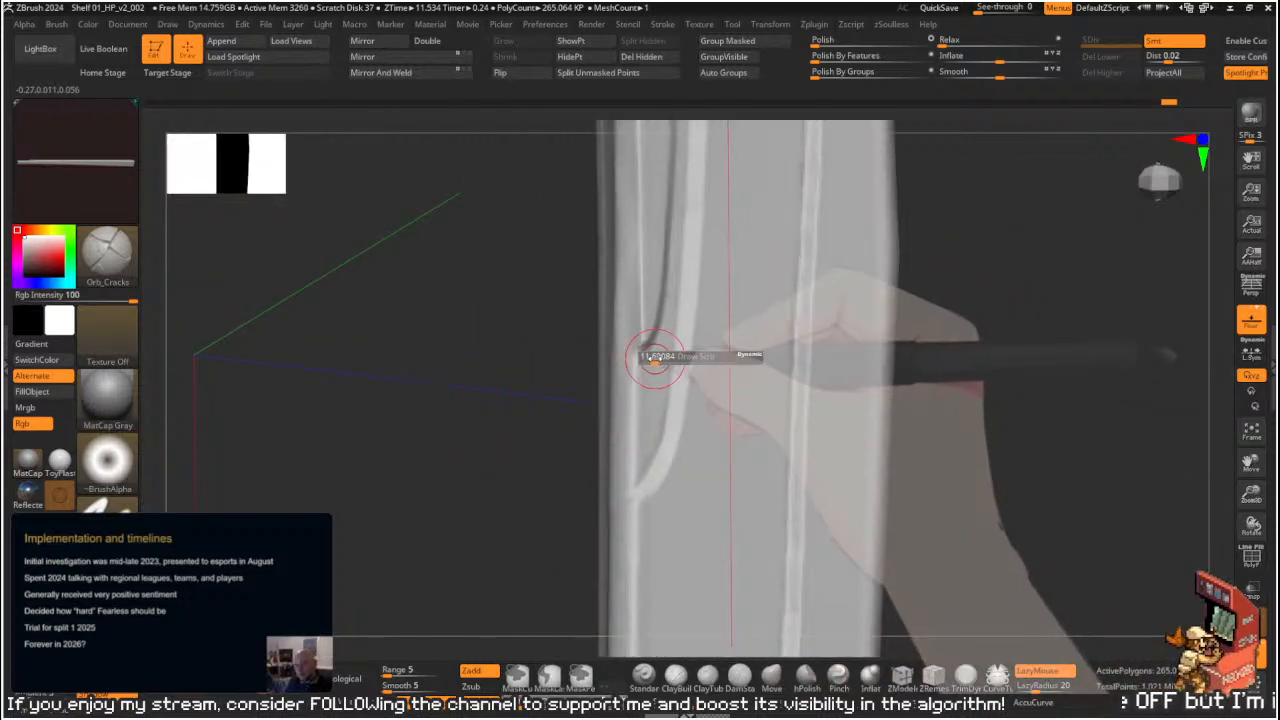
pyautogui.moveTo(529, 368); pyautogui.dragTo(624, 352)
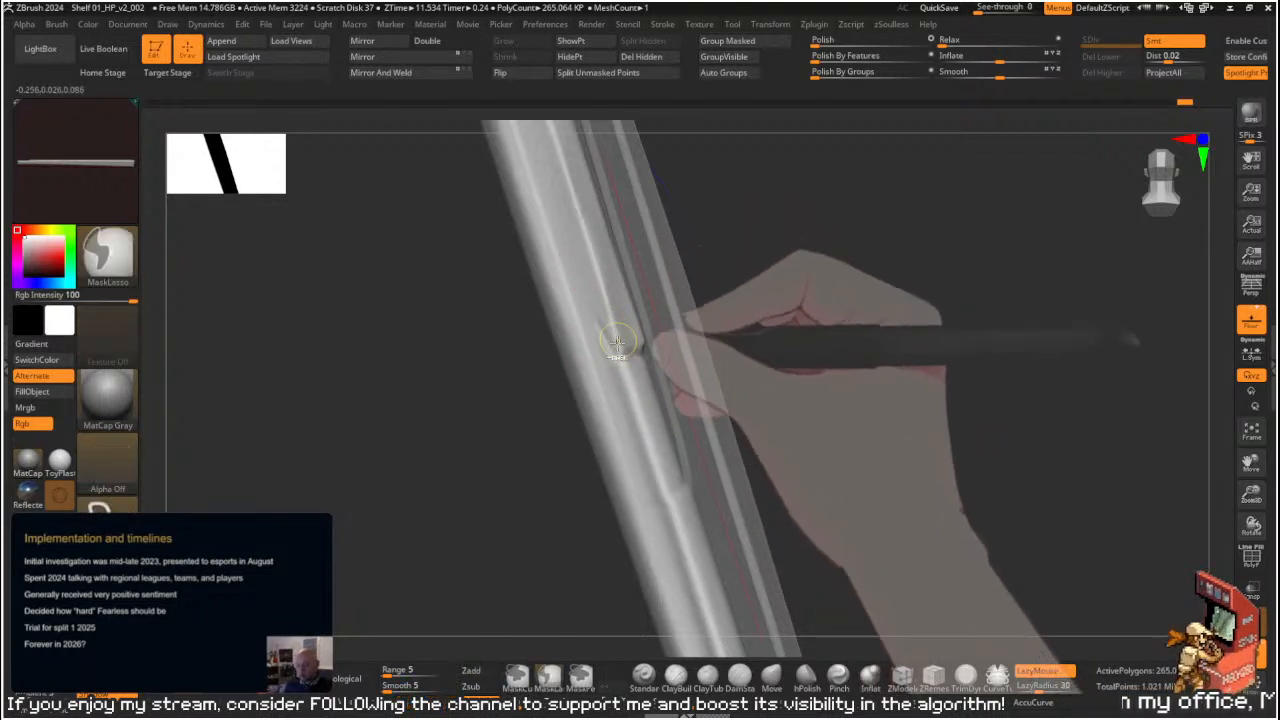
# - Pinch the stepped corner where the chip's inner rim wraps onto the plank's side with Orb_Pinch
pyautogui.moveTo(700, 280)
pyautogui.mouseDown()
pyautogui.moveTo(808, 231)
pyautogui.moveTo(814, 335)
pyautogui.moveTo(645, 470)
pyautogui.moveTo(786, 451)
pyautogui.moveTo(760, 386)
pyautogui.moveTo(757, 551)
pyautogui.moveTo(764, 328)
pyautogui.moveTo(766, 371)
pyautogui.mouseUp()
pyautogui.moveTo(757, 312); pyautogui.dragTo(760, 345)
pyautogui.moveTo(763, 434)
pyautogui.mouseDown()
pyautogui.moveTo(768, 380)
pyautogui.moveTo(750, 338)
pyautogui.moveTo(666, 370)
pyautogui.mouseUp()
pyautogui.moveTo(764, 341); pyautogui.dragTo(611, 376)
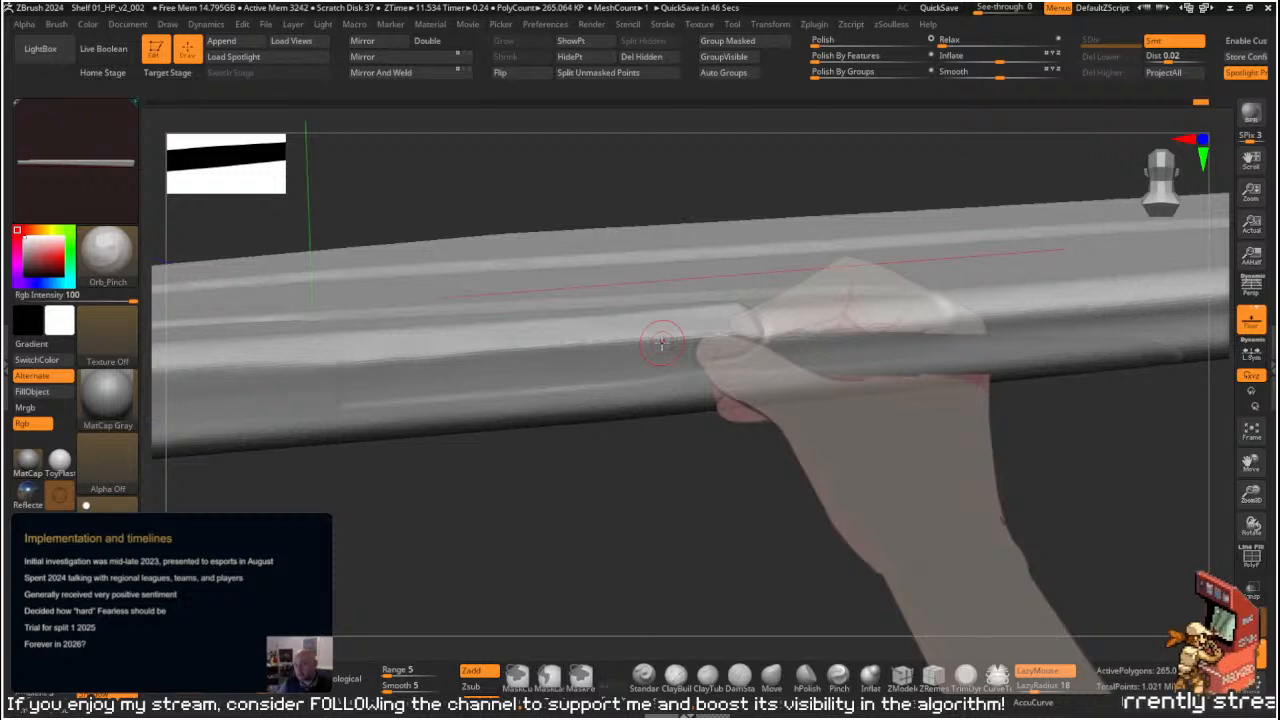
# - Flatten the plank's side around the chip's corner with hPolish and smooth the transition
pyautogui.moveTo(829, 520)
pyautogui.mouseDown()
pyautogui.moveTo(837, 451)
pyautogui.moveTo(815, 458)
pyautogui.mouseUp()
pyautogui.moveTo(747, 483)
pyautogui.mouseDown()
pyautogui.moveTo(757, 480)
pyautogui.moveTo(690, 492)
pyautogui.moveTo(471, 380)
pyautogui.mouseUp()
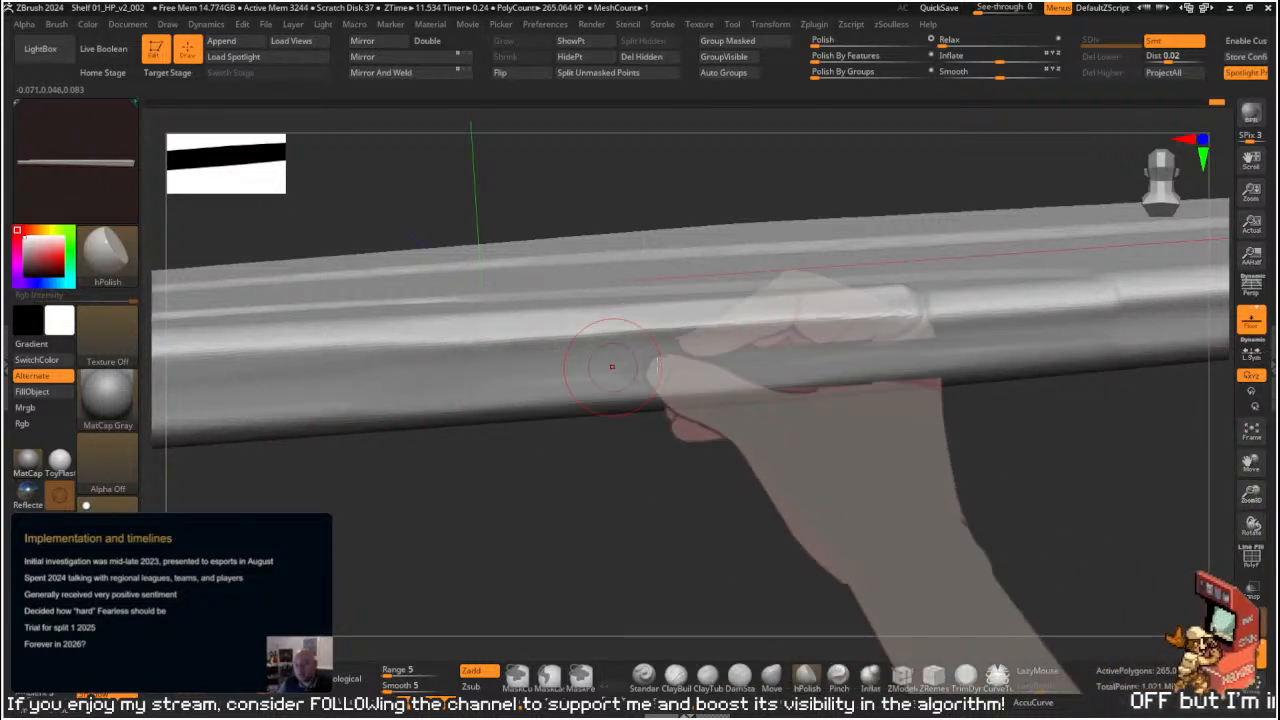
pyautogui.moveTo(909, 463); pyautogui.dragTo(930, 378)
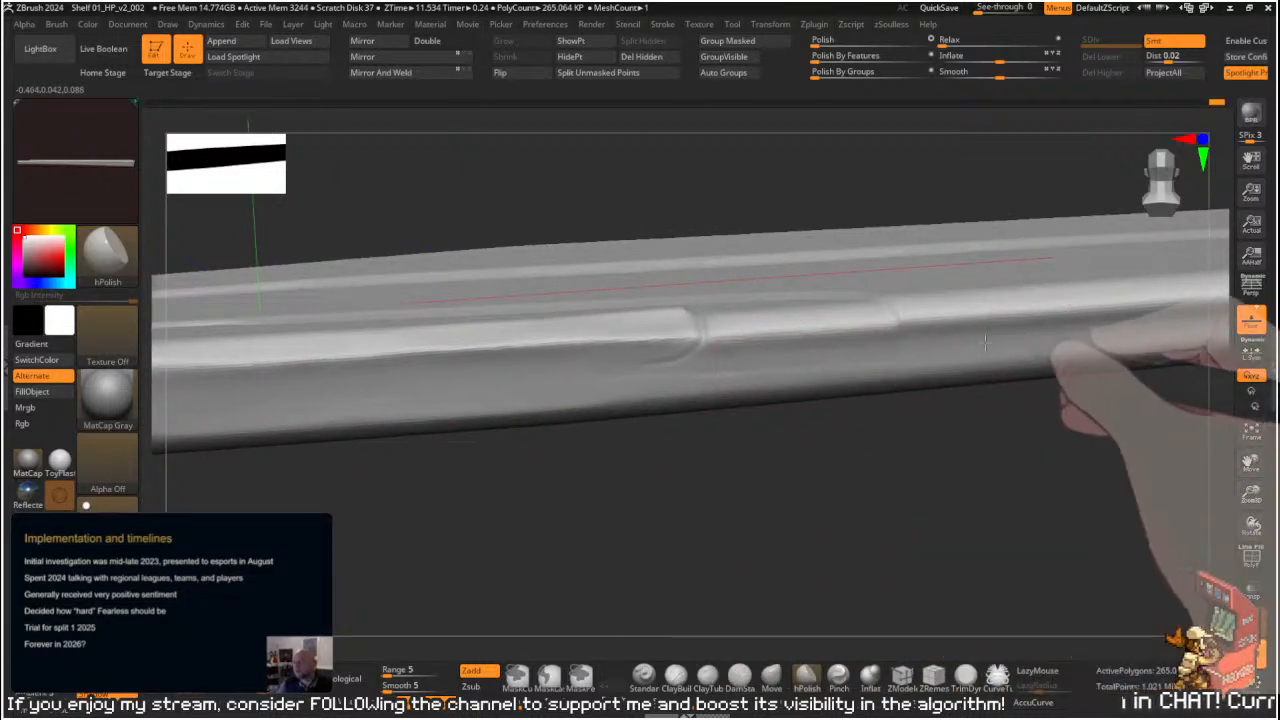
pyautogui.moveTo(825, 455)
pyautogui.mouseDown()
pyautogui.moveTo(806, 520)
pyautogui.moveTo(831, 403)
pyautogui.mouseUp()
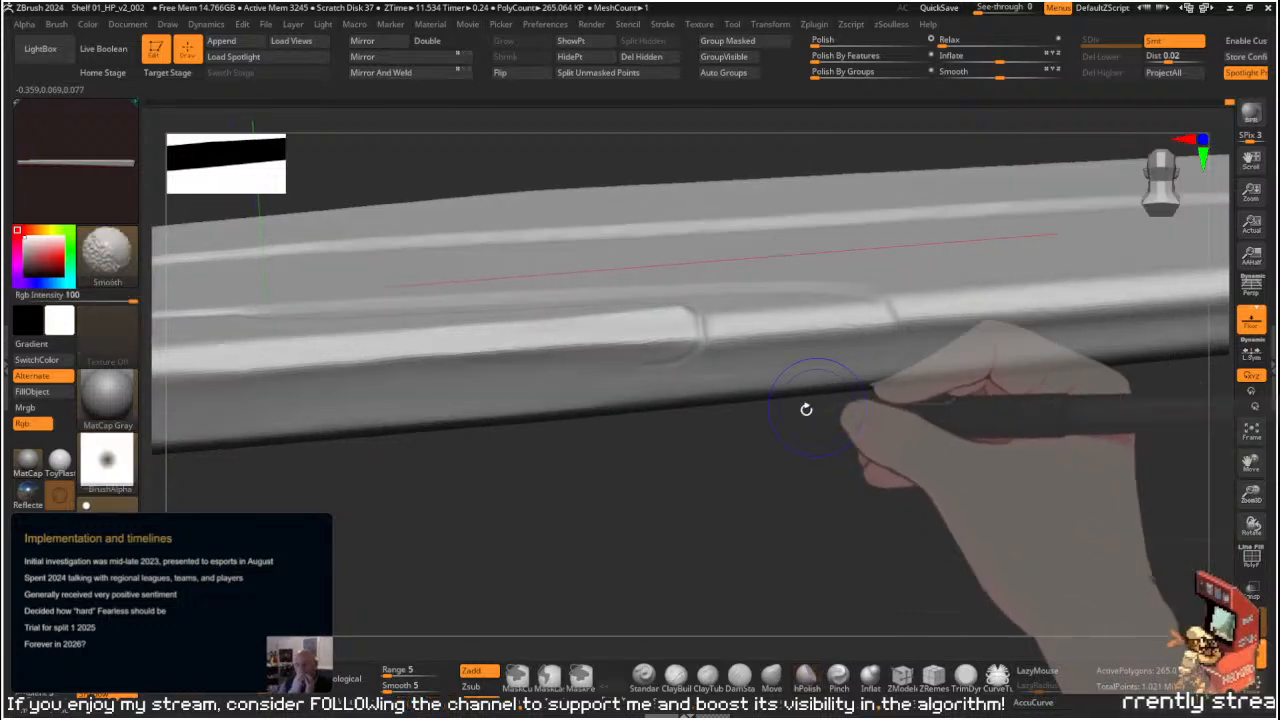
pyautogui.press('shift')
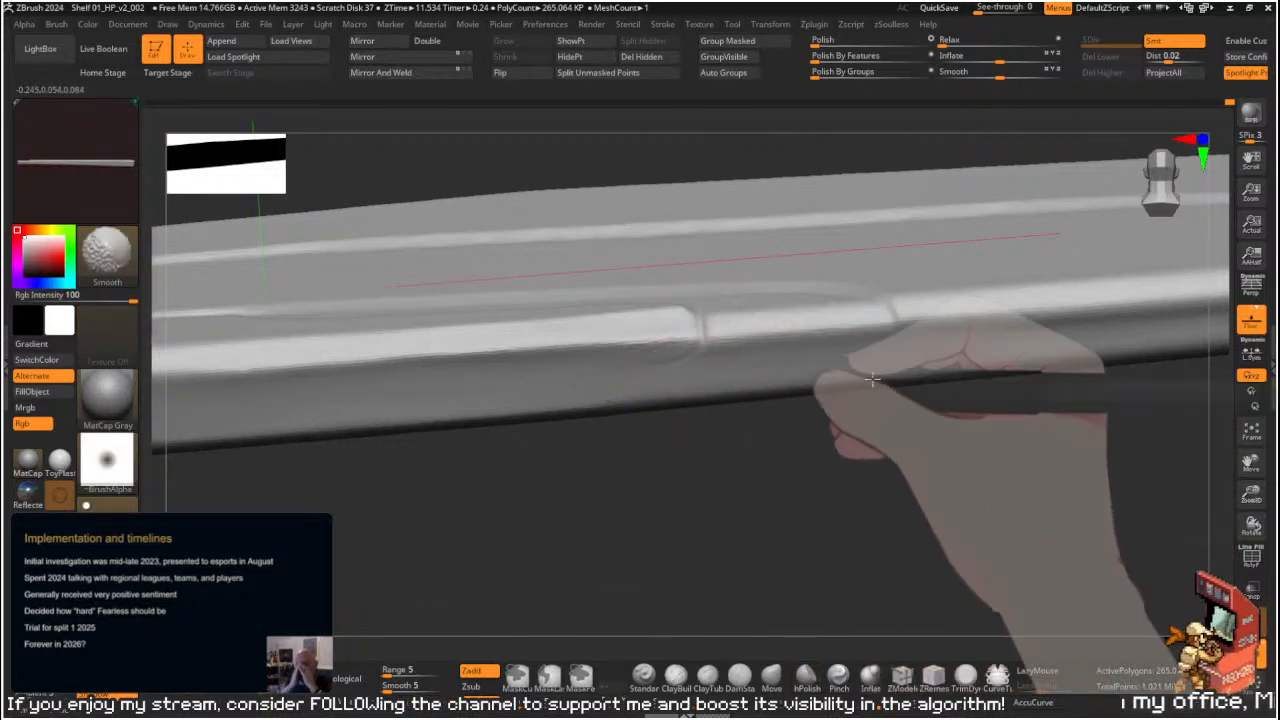
# - Carve a tapering crack along the plank's side that curves up into the chip's corner with Orb_Cracks
pyautogui.keyDown('alt'); pyautogui.moveTo(700, 428); pyautogui.dragTo(823, 460); pyautogui.keyUp('alt')
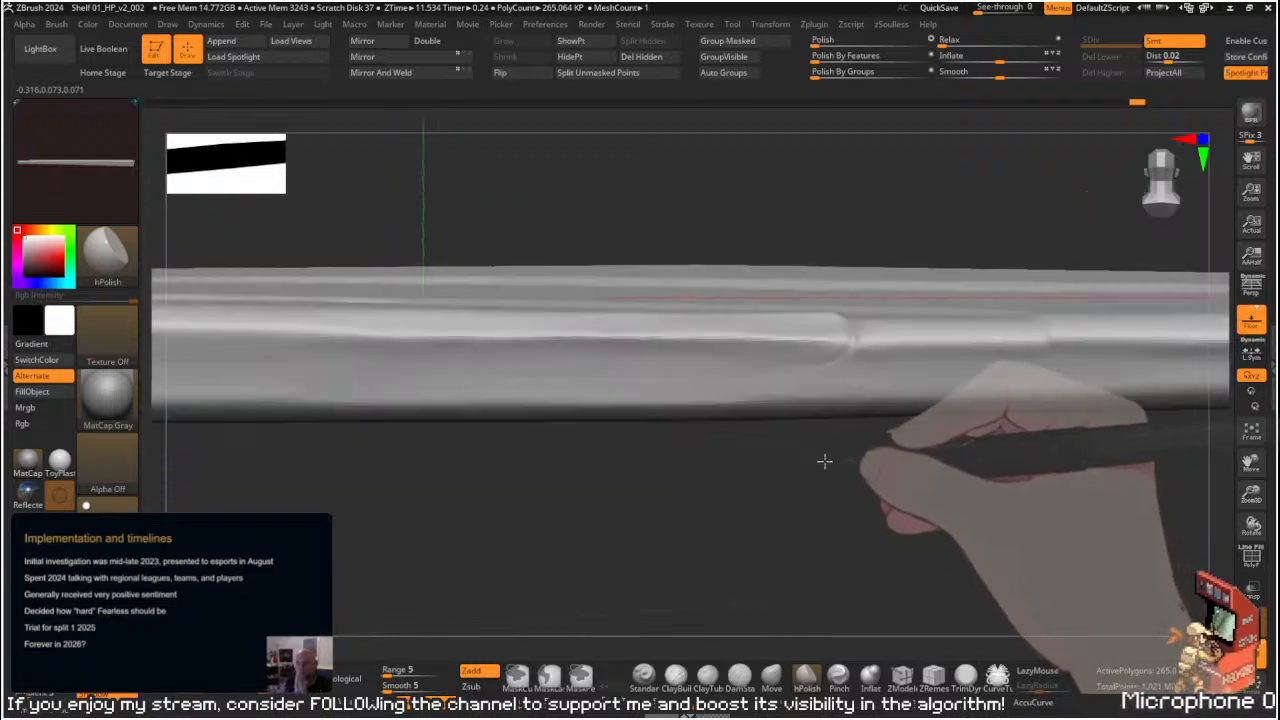
pyautogui.press('s')
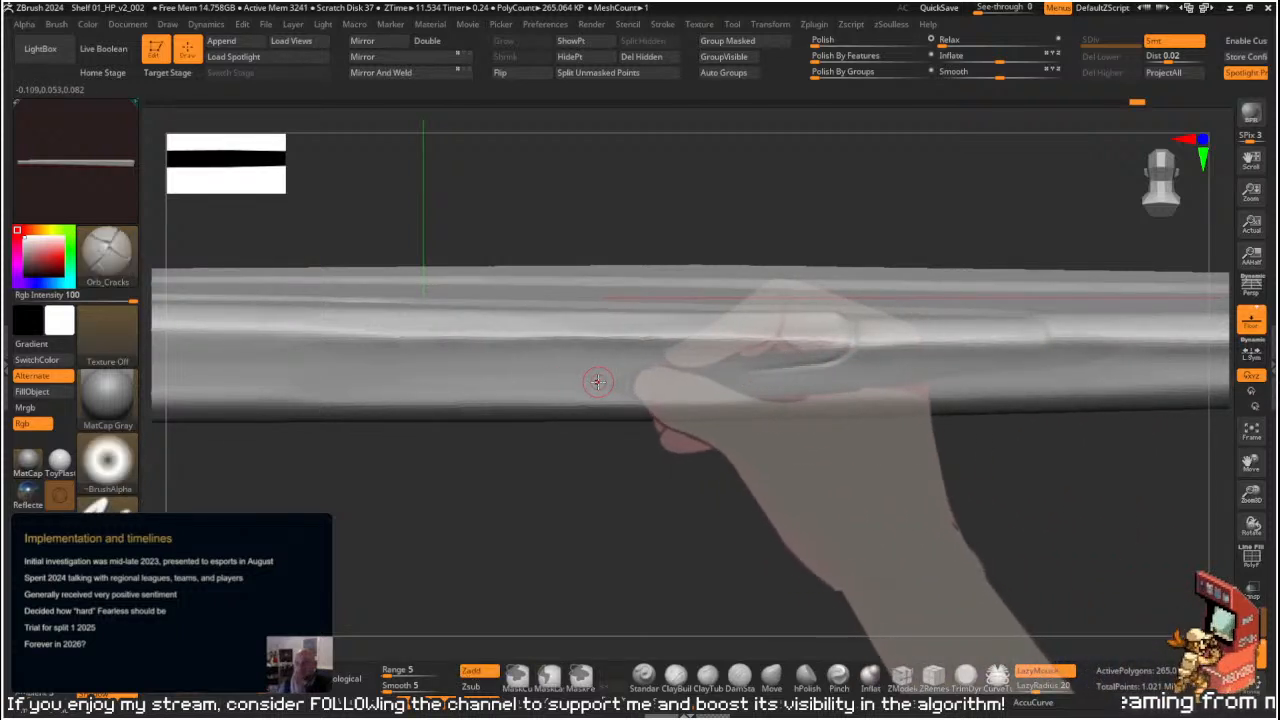
pyautogui.moveTo(726, 370); pyautogui.dragTo(823, 363)
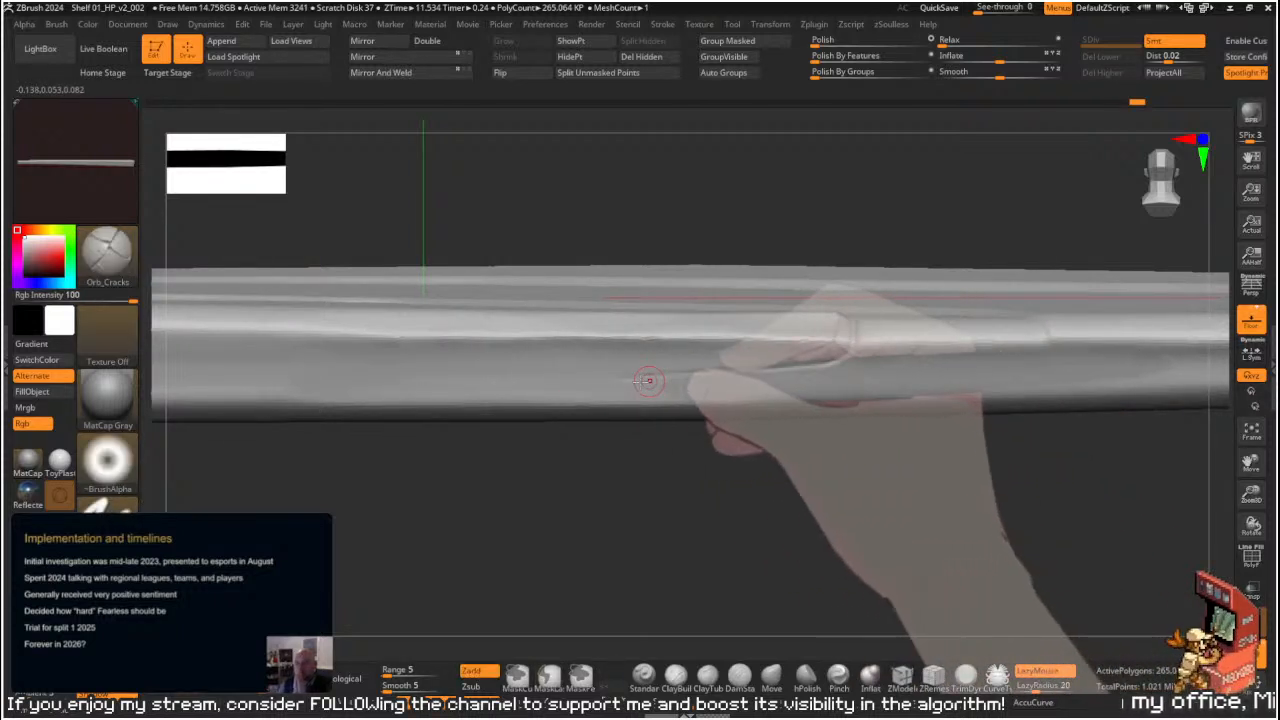
pyautogui.moveTo(614, 383); pyautogui.dragTo(800, 369)
pyautogui.moveTo(630, 381); pyautogui.dragTo(843, 356)
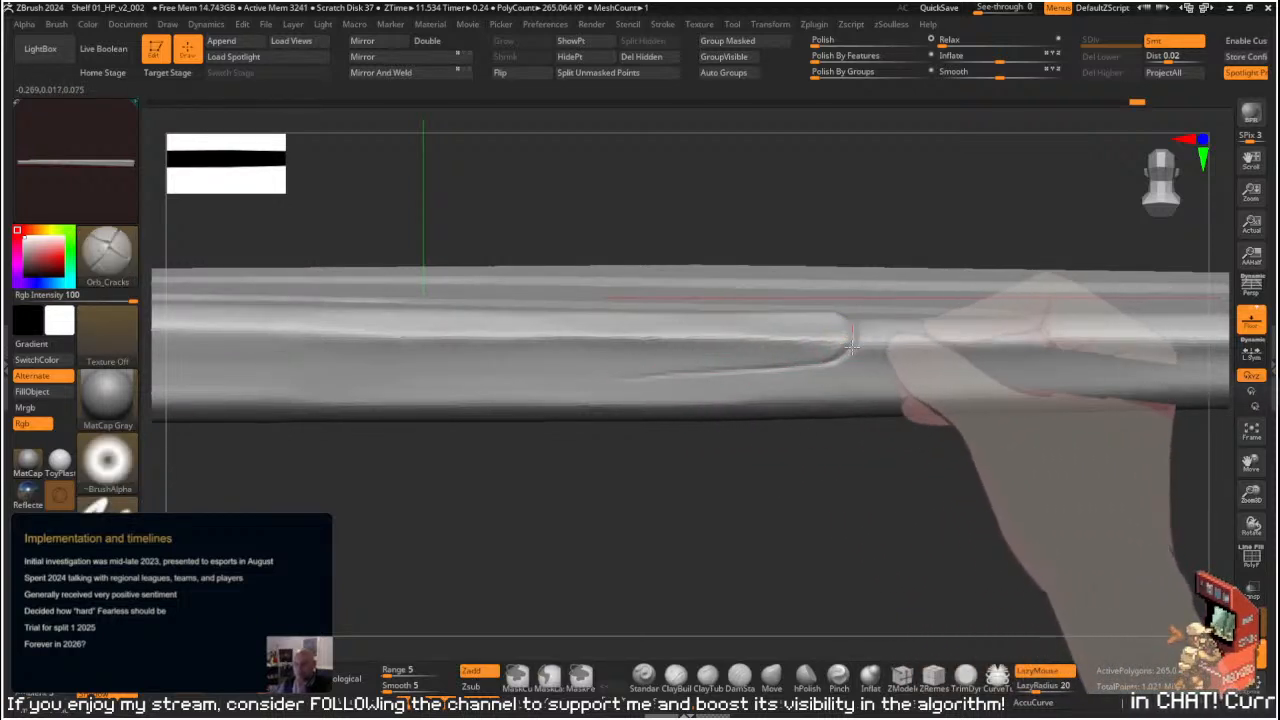
pyautogui.moveTo(842, 356); pyautogui.dragTo(852, 338)
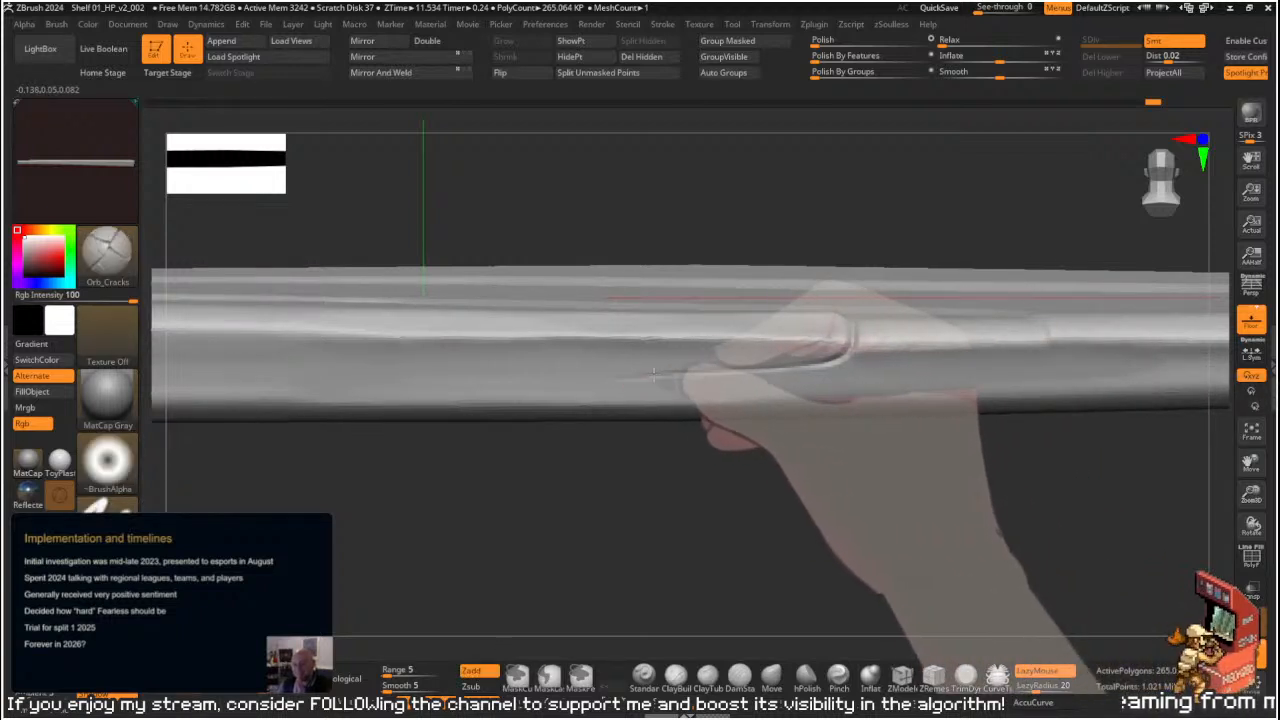
pyautogui.press('ctrl')
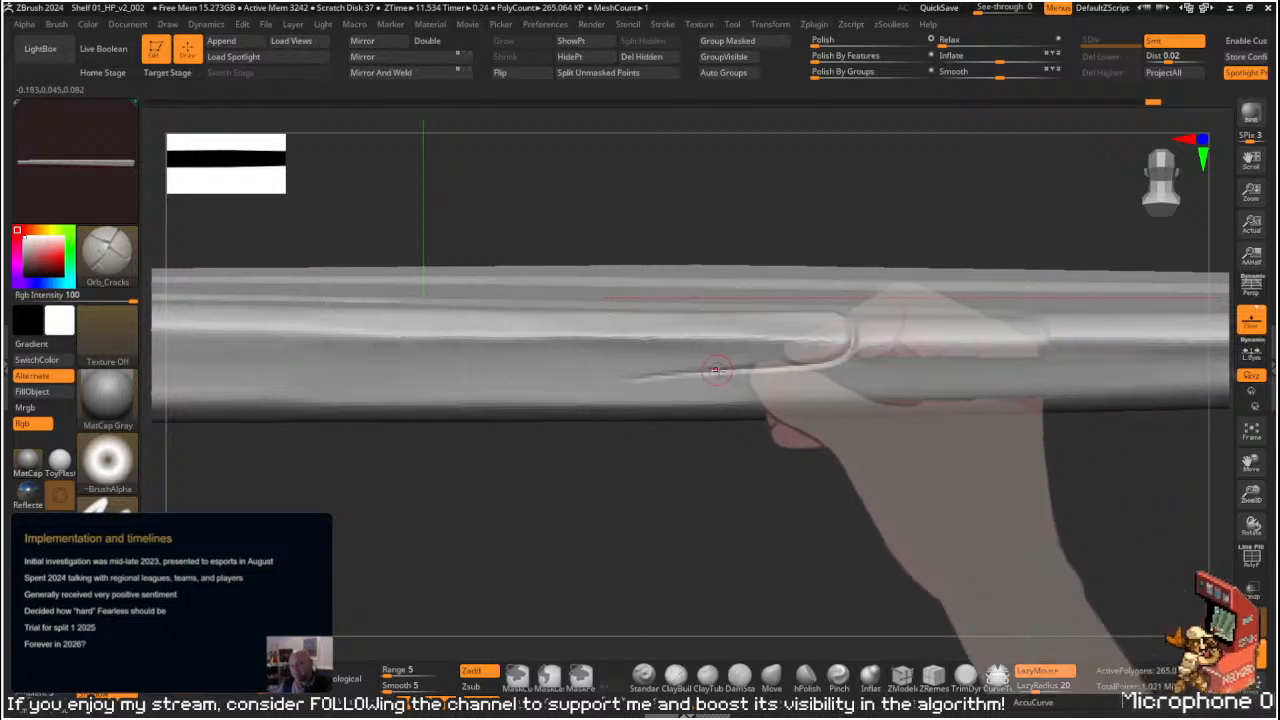
# - Sharpen the side crack with Orb_Pinch and smooth its tapered end into the surface
pyautogui.press('shift')
pyautogui.press('2')
pyautogui.press('s')
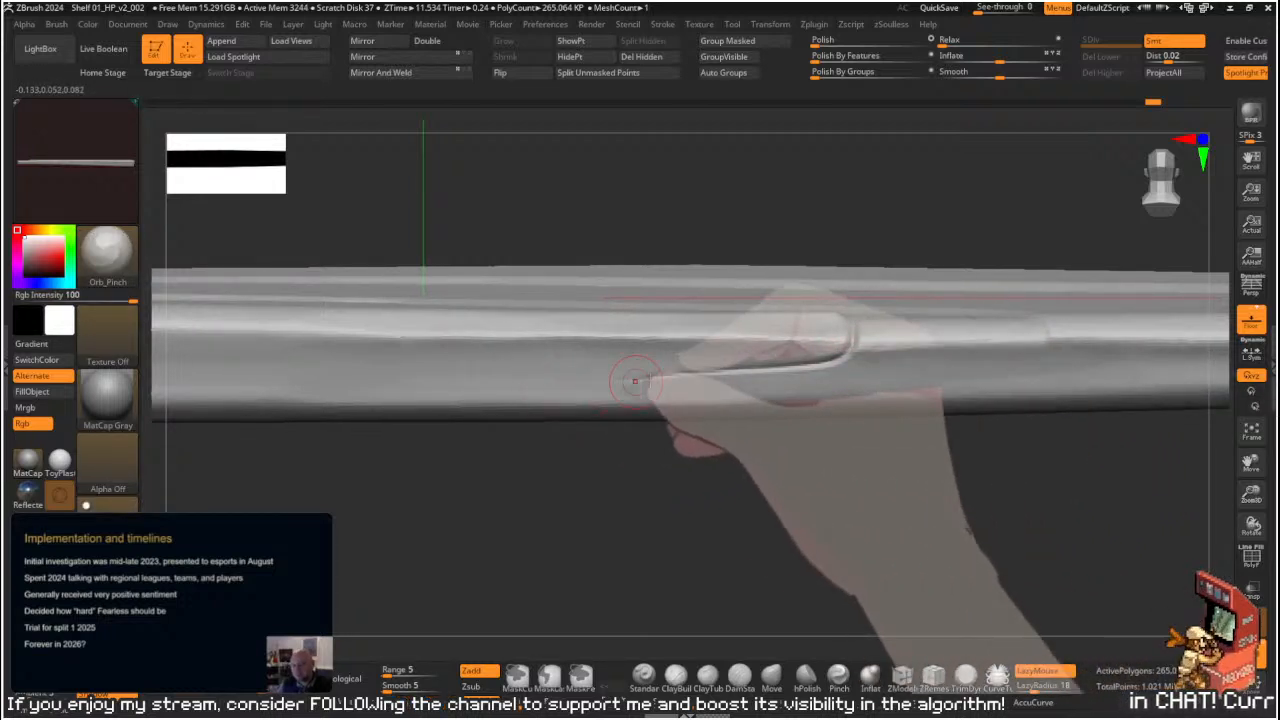
pyautogui.keyDown('shift'); pyautogui.moveTo(440, 390); pyautogui.dragTo(645, 390); pyautogui.keyUp('shift')
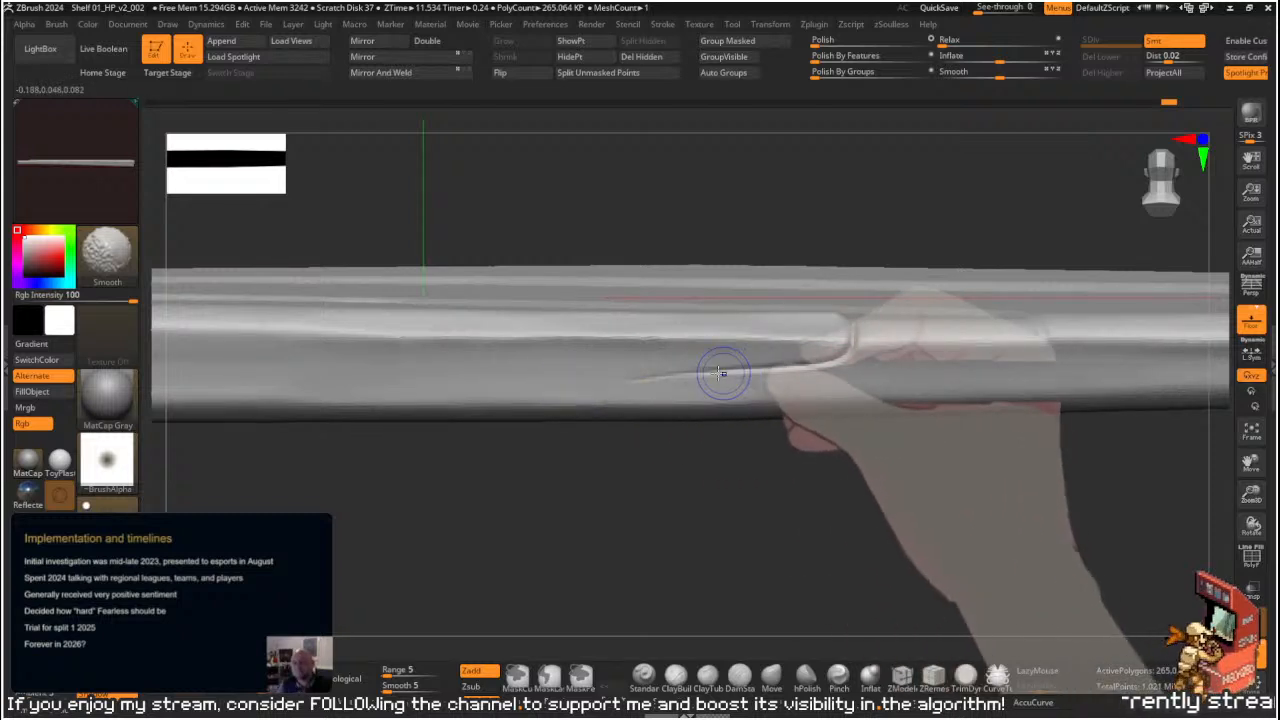
pyautogui.press('ctrl')
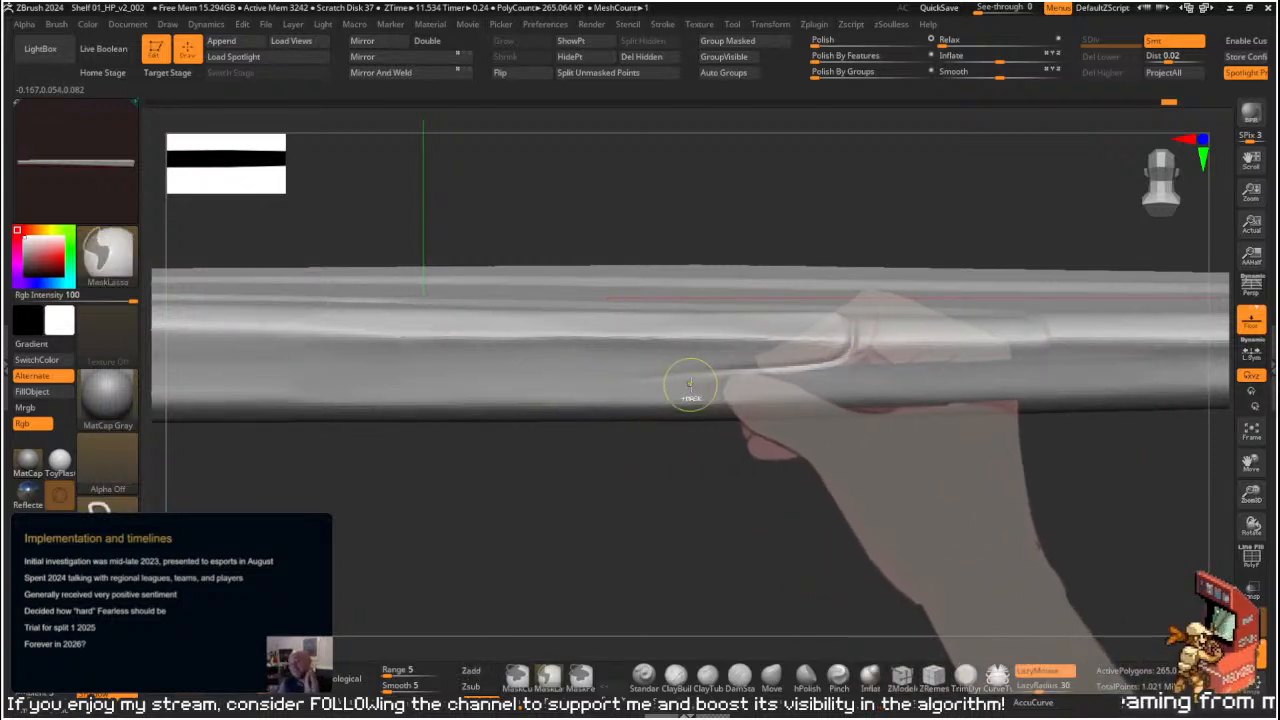
pyautogui.moveTo(640, 383)
pyautogui.keyDown('shift'); pyautogui.mouseDown()
pyautogui.moveTo(549, 394)
pyautogui.moveTo(852, 348)
pyautogui.moveTo(643, 385)
pyautogui.mouseUp(); pyautogui.keyUp('shift')
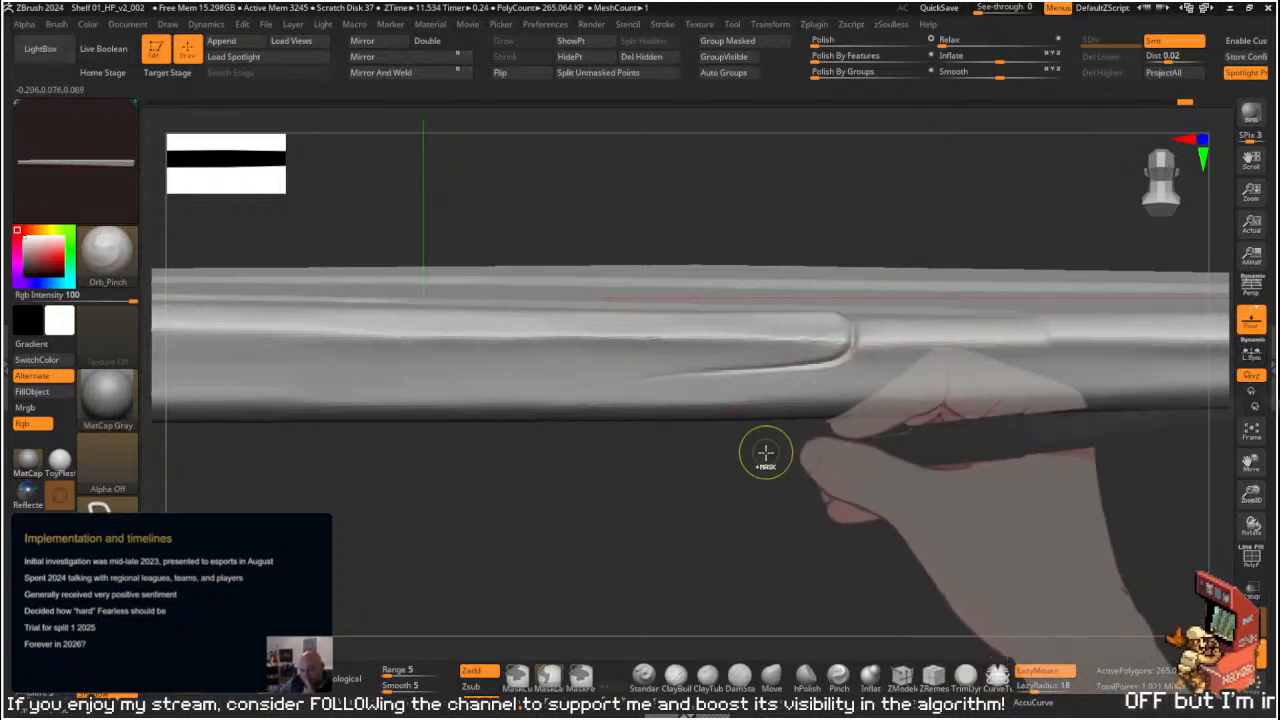
pyautogui.moveTo(749, 457); pyautogui.dragTo(773, 506)
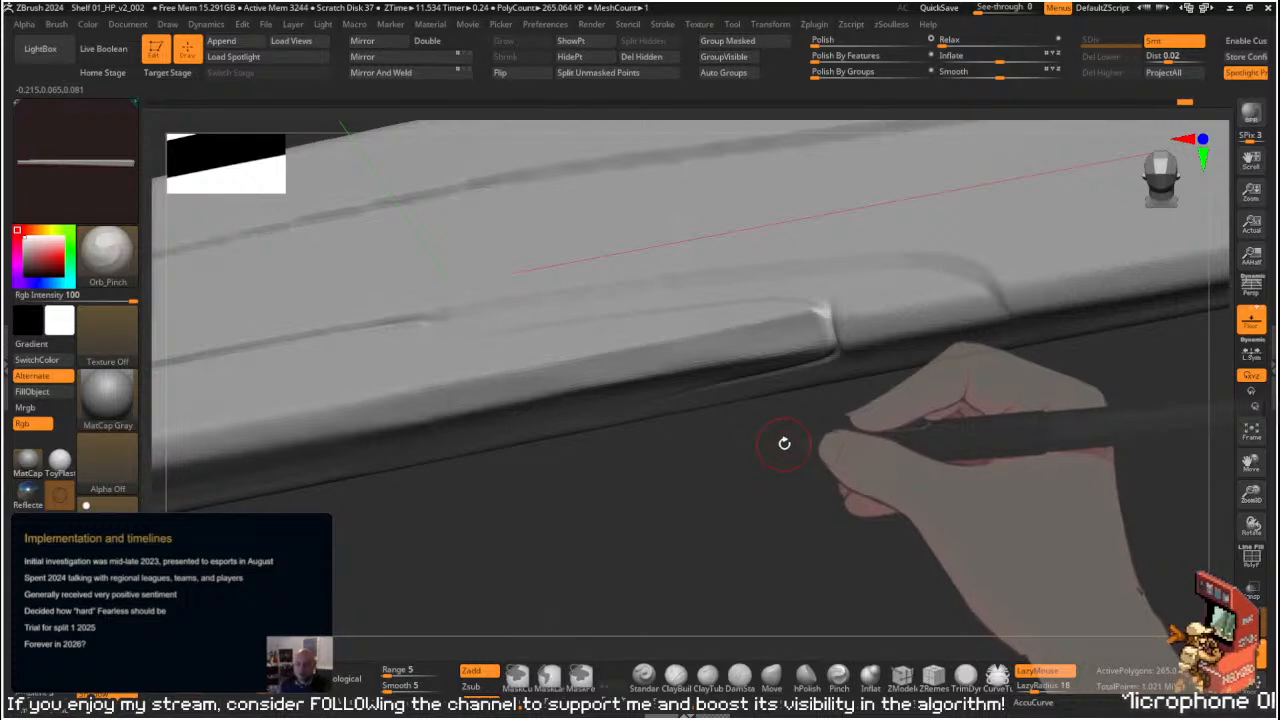
# - Flatten the raised corner of the plank's edge beside the crack's curved end with hPolish
pyautogui.moveTo(812, 446); pyautogui.dragTo(829, 480)
pyautogui.click(807, 676)
pyautogui.press('s')
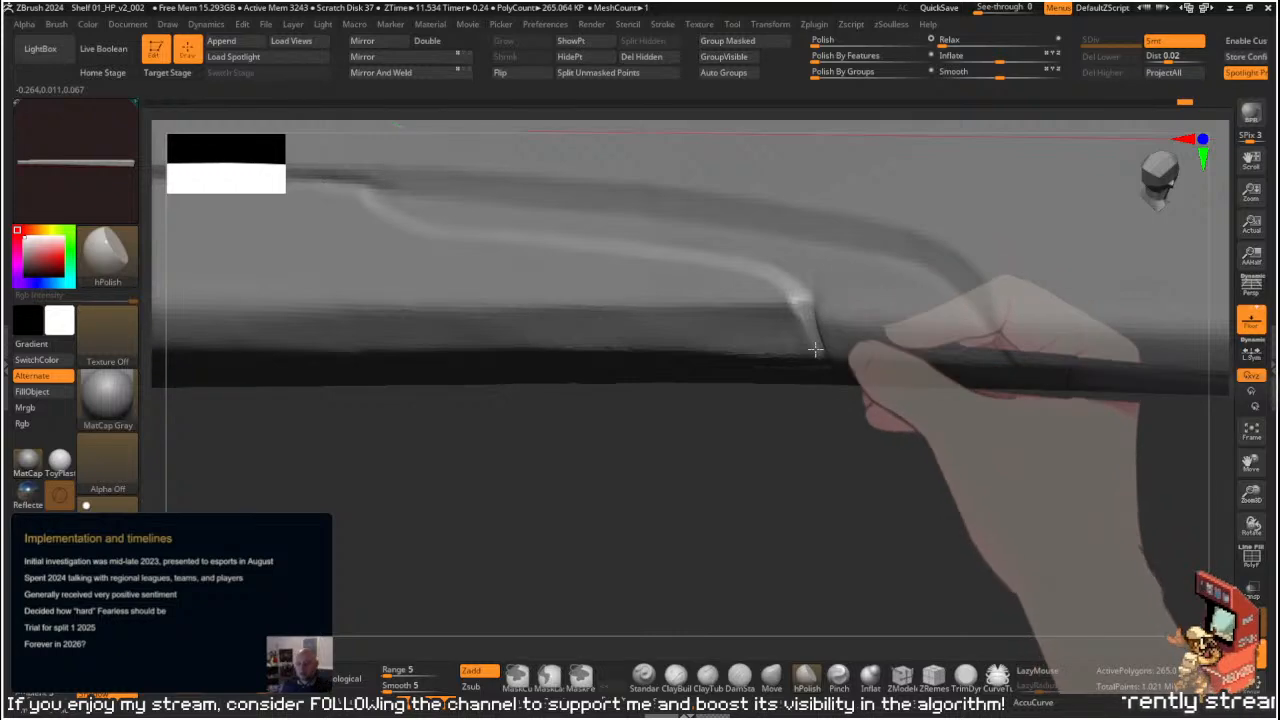
pyautogui.moveTo(814, 355)
pyautogui.mouseDown(button='right')
pyautogui.moveTo(843, 362)
pyautogui.moveTo(886, 491)
pyautogui.moveTo(851, 414)
pyautogui.moveTo(815, 385)
pyautogui.mouseUp(button='right')
pyautogui.press('s')
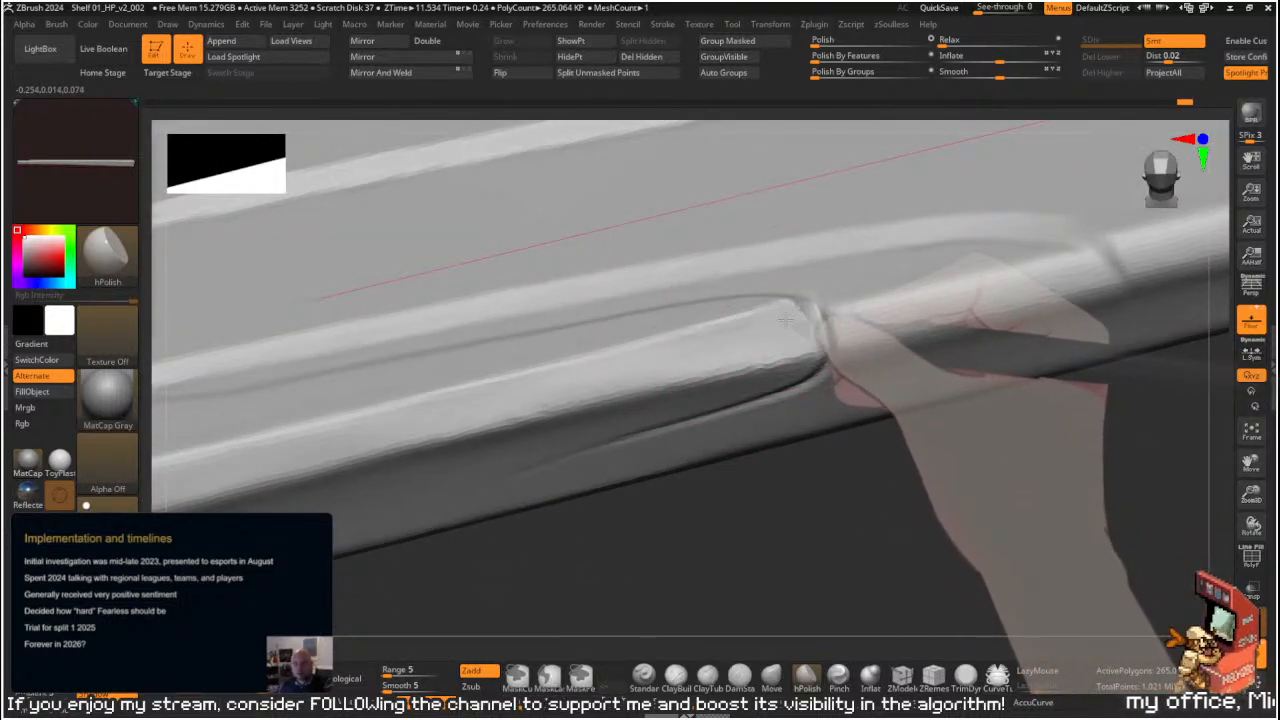
# - Polish the recessed chip surface alongside the end of the inner rim with hPolish
pyautogui.moveTo(801, 447)
pyautogui.mouseDown(button='right')
pyautogui.moveTo(810, 494)
pyautogui.moveTo(874, 463)
pyautogui.moveTo(854, 340)
pyautogui.moveTo(885, 420)
pyautogui.moveTo(790, 360)
pyautogui.mouseUp(button='right')
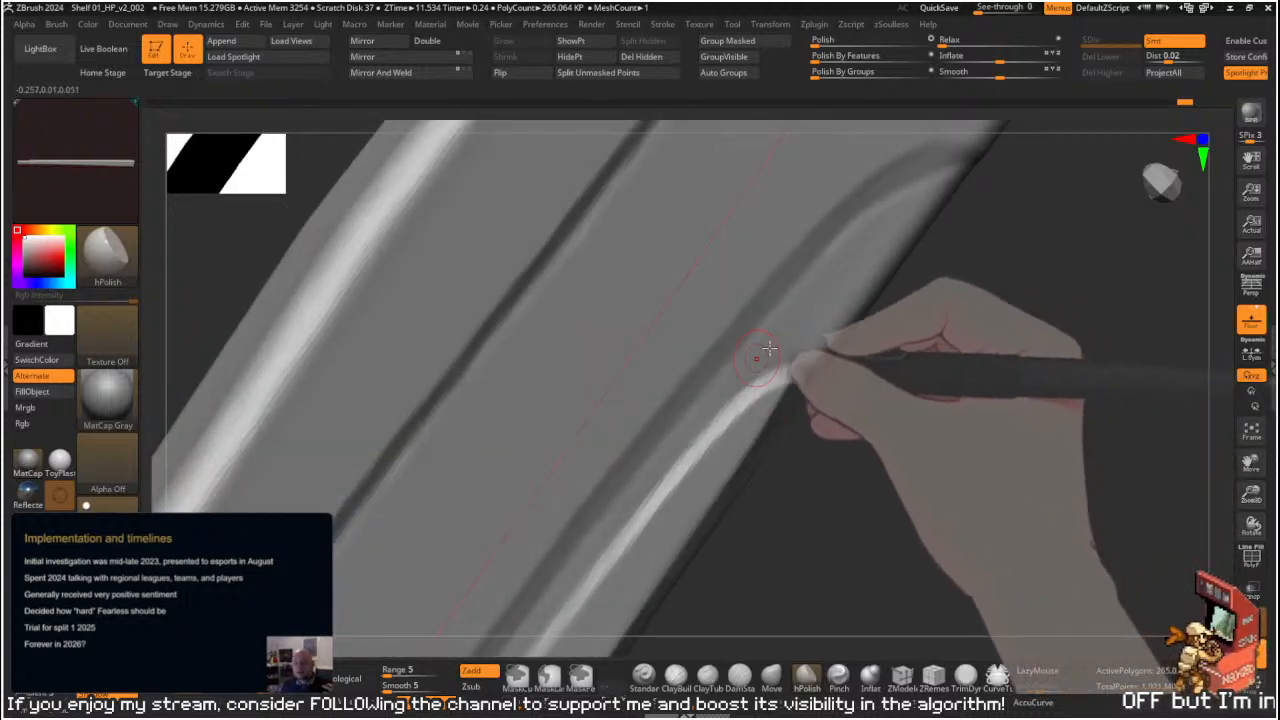
pyautogui.moveTo(698, 410)
pyautogui.mouseDown()
pyautogui.moveTo(686, 443)
pyautogui.moveTo(749, 386)
pyautogui.mouseUp()
pyautogui.moveTo(880, 365)
pyautogui.mouseDown(button='right')
pyautogui.moveTo(943, 331)
pyautogui.moveTo(927, 309)
pyautogui.moveTo(894, 406)
pyautogui.moveTo(798, 357)
pyautogui.mouseUp(button='right')
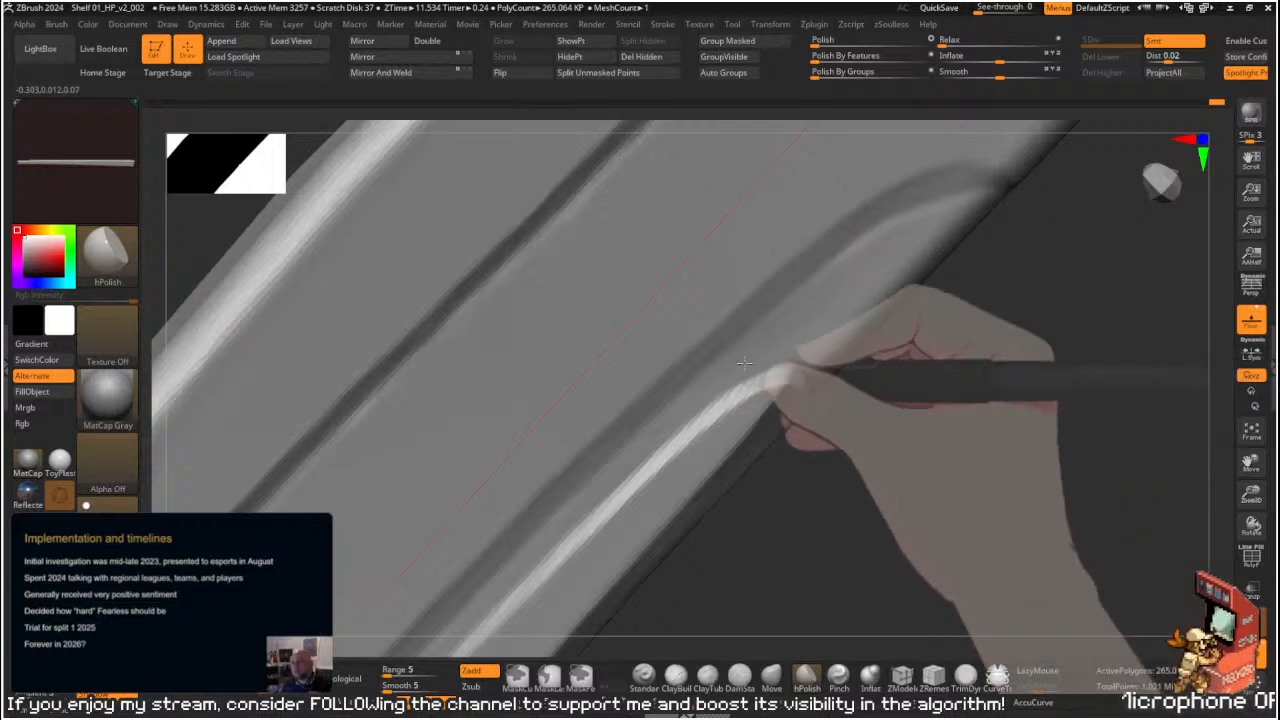
pyautogui.press('s')
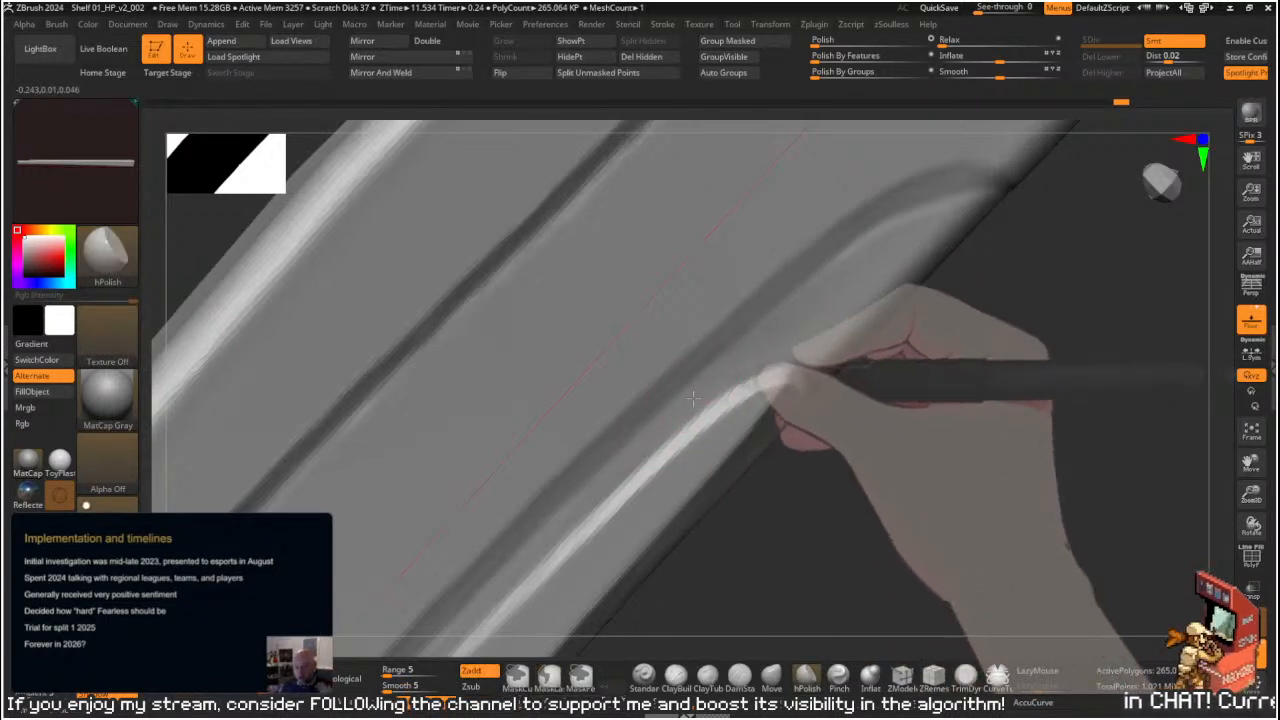
pyautogui.moveTo(869, 469)
pyautogui.mouseDown()
pyautogui.moveTo(937, 426)
pyautogui.moveTo(888, 561)
pyautogui.moveTo(860, 571)
pyautogui.mouseUp()
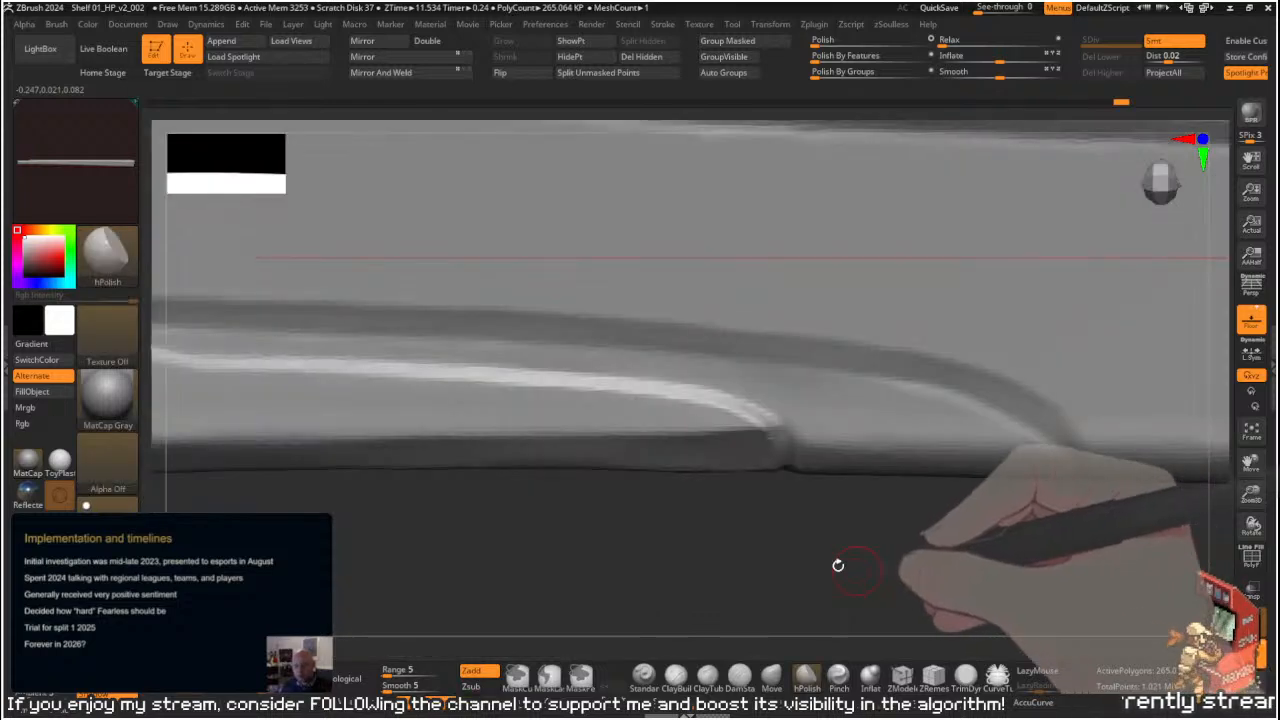
# - Sharpen the chip's inner rim again with two long Orb_Pinch strokes
pyautogui.keyDown('alt'); pyautogui.moveTo(750, 520); pyautogui.dragTo(900, 500); pyautogui.keyUp('alt')
pyautogui.press('shift')
pyautogui.moveTo(283, 326); pyautogui.dragTo(491, 337)
pyautogui.moveTo(300, 327)
pyautogui.mouseDown()
pyautogui.moveTo(690, 338)
pyautogui.moveTo(1108, 392)
pyautogui.moveTo(957, 351)
pyautogui.moveTo(1029, 364)
pyautogui.moveTo(829, 437)
pyautogui.moveTo(837, 374)
pyautogui.moveTo(670, 380)
pyautogui.mouseUp()
pyautogui.keyDown('alt'); pyautogui.moveTo(780, 500); pyautogui.dragTo(764, 458); pyautogui.keyUp('alt')
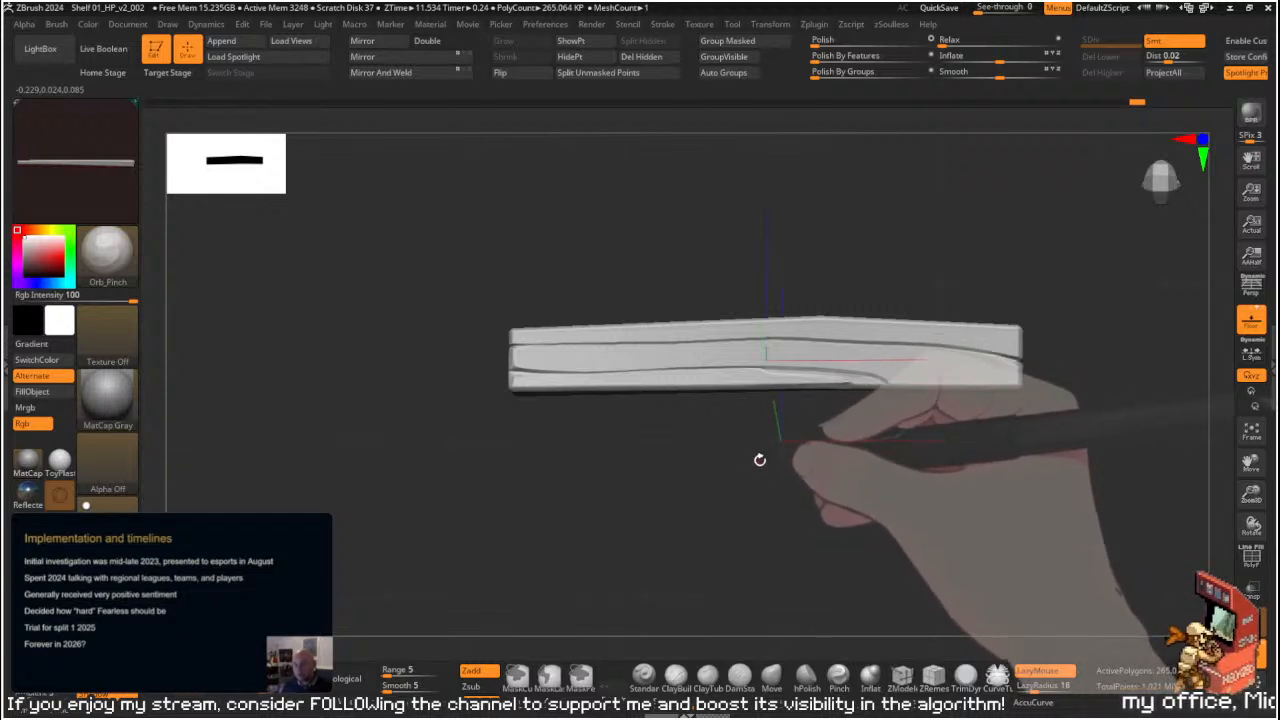
# - Cut a V-shaped notch with ClipCurve where the seam nearer the chipped edge meets the plank's far end
pyautogui.moveTo(760, 462); pyautogui.dragTo(830, 547)
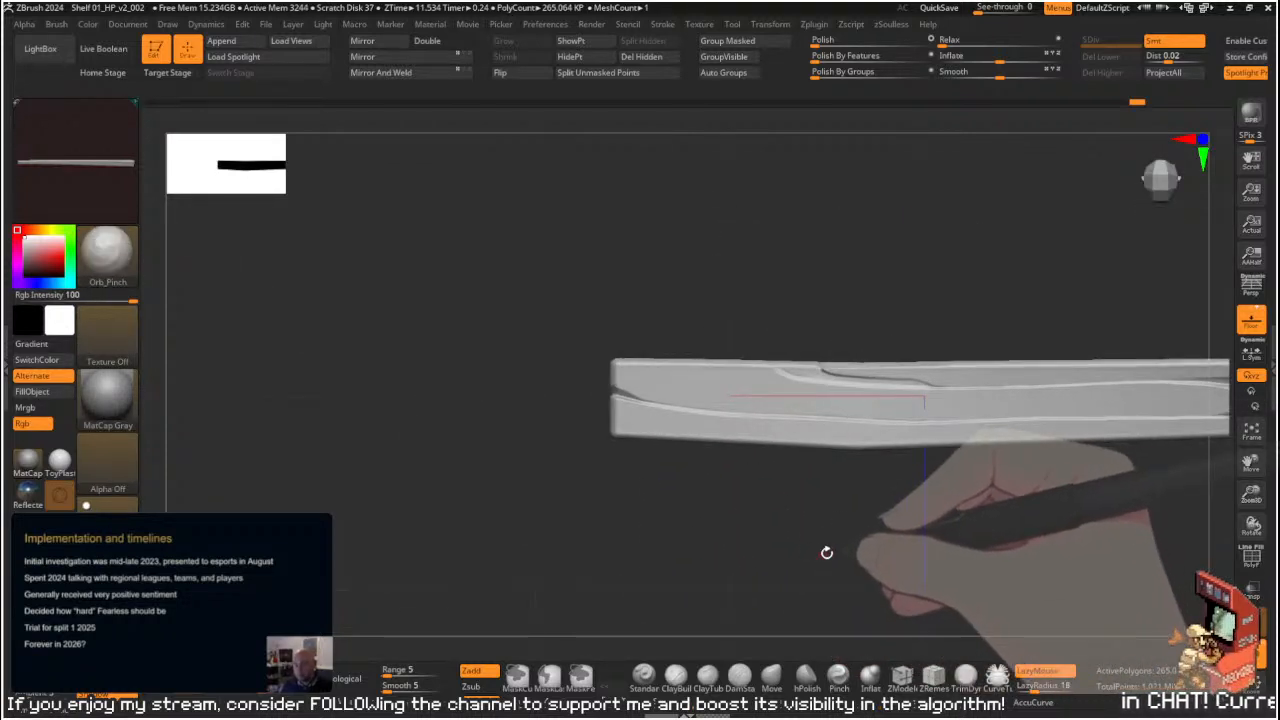
pyautogui.keyDown('alt'); pyautogui.moveTo(1006, 509); pyautogui.dragTo(726, 522); pyautogui.keyUp('alt')
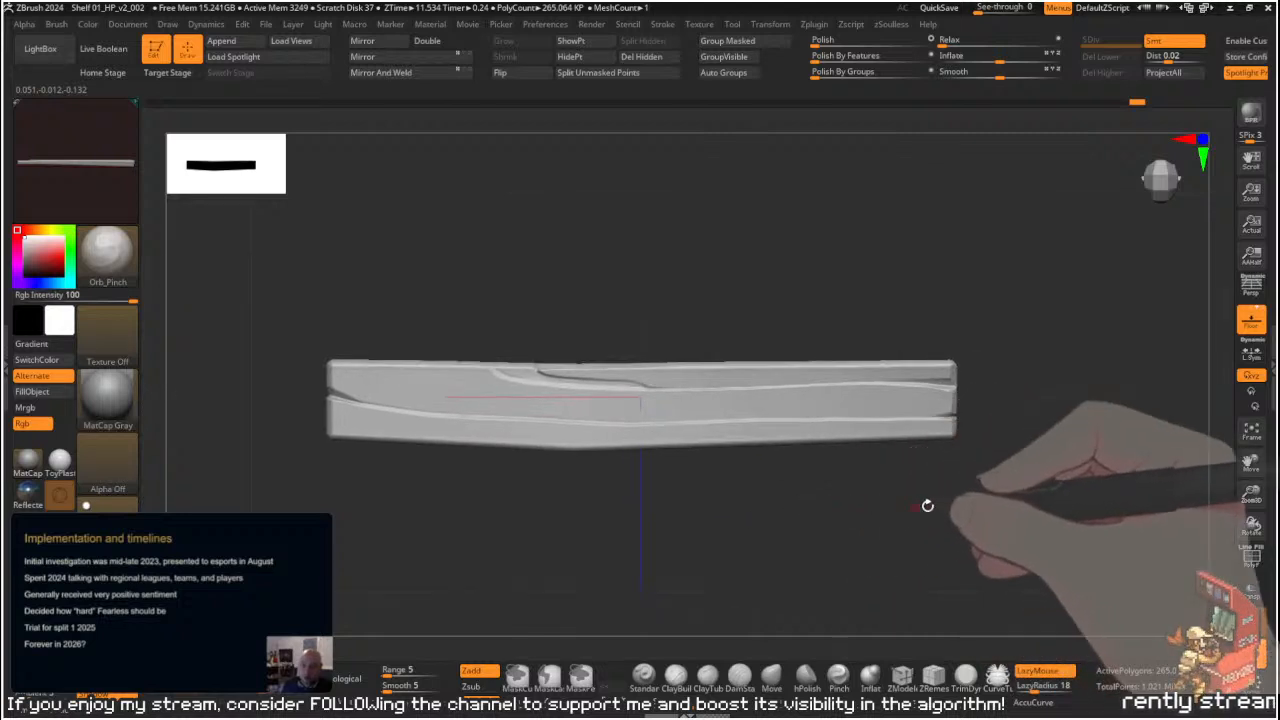
pyautogui.keyDown('alt'); pyautogui.moveTo(1092, 382); pyautogui.dragTo(914, 360); pyautogui.keyUp('alt')
pyautogui.moveTo(1010, 367)
pyautogui.keyDown('alt'); pyautogui.mouseDown()
pyautogui.moveTo(666, 394)
pyautogui.moveTo(822, 392)
pyautogui.moveTo(820, 408)
pyautogui.moveTo(876, 408)
pyautogui.moveTo(818, 393)
pyautogui.moveTo(769, 405)
pyautogui.moveTo(786, 391)
pyautogui.mouseUp(); pyautogui.keyUp('alt')
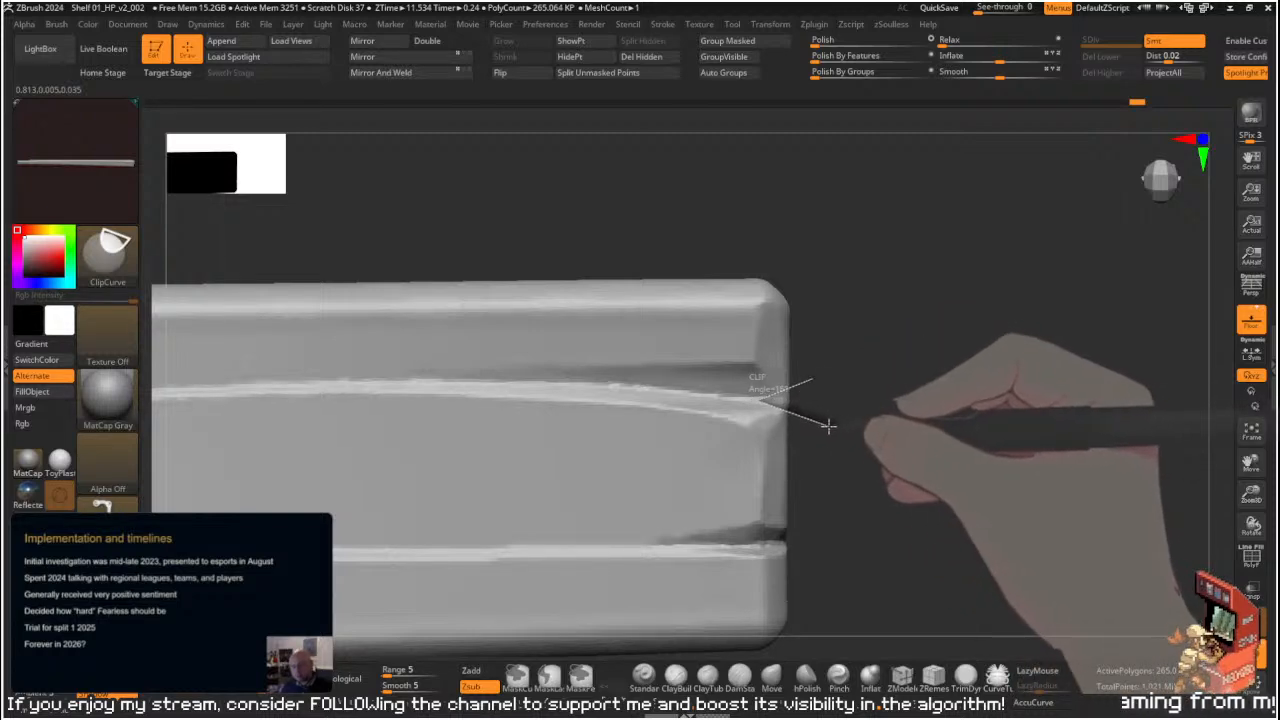
pyautogui.moveTo(818, 424)
pyautogui.keyDown('ctrl'); pyautogui.keyDown('shift'); pyautogui.mouseDown()
pyautogui.moveTo(846, 423)
pyautogui.moveTo(674, 417)
pyautogui.moveTo(934, 374)
pyautogui.moveTo(919, 385)
pyautogui.moveTo(945, 457)
pyautogui.moveTo(960, 440)
pyautogui.moveTo(923, 358)
pyautogui.moveTo(934, 380)
pyautogui.moveTo(931, 369)
pyautogui.moveTo(911, 414)
pyautogui.moveTo(857, 427)
pyautogui.moveTo(843, 414)
pyautogui.mouseUp(); pyautogui.keyUp('shift'); pyautogui.keyUp('ctrl')
pyautogui.hotkey('ctrl', 'z')
pyautogui.hotkey('ctrl', 'shift')
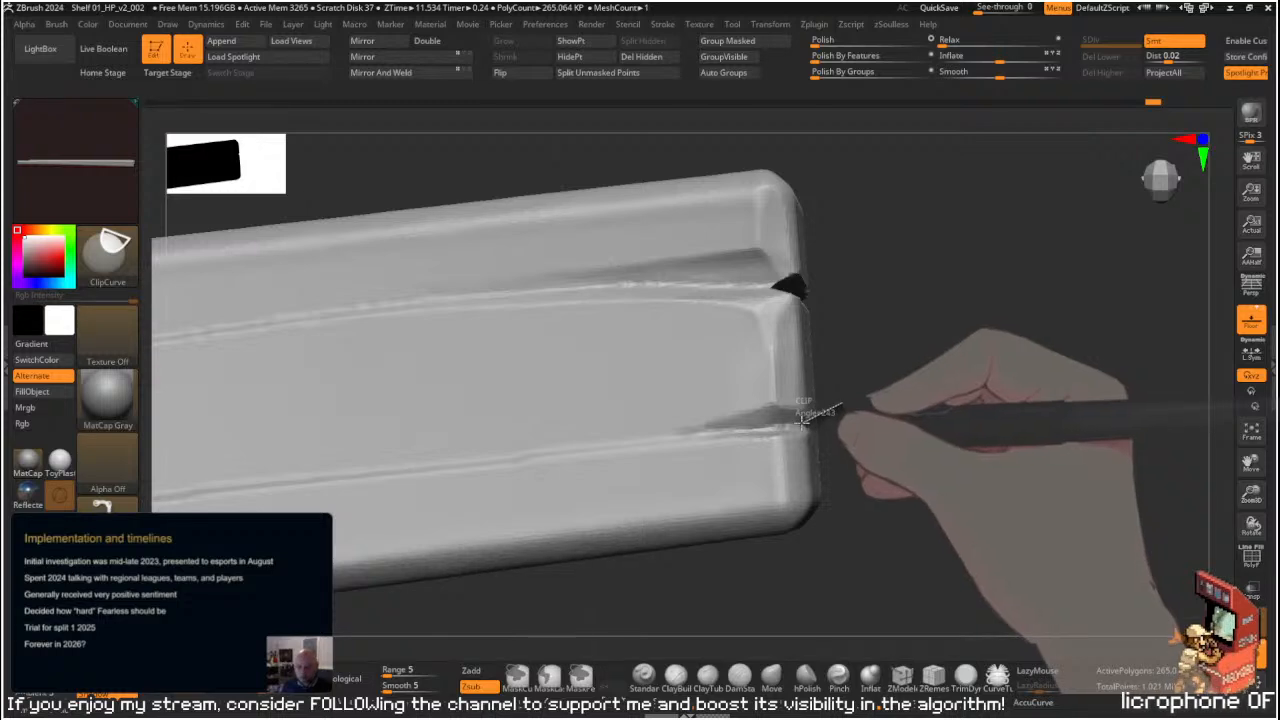
# - Cut a second V-shaped notch with ClipCurve into the same plank end at the other seam
pyautogui.keyDown('ctrl'); pyautogui.keyDown('shift'); pyautogui.moveTo(875, 467); pyautogui.dragTo(875, 467); pyautogui.keyUp('shift'); pyautogui.keyUp('ctrl')
pyautogui.moveTo(875, 467)
pyautogui.mouseDown()
pyautogui.moveTo(848, 482)
pyautogui.moveTo(729, 469)
pyautogui.moveTo(654, 443)
pyautogui.moveTo(775, 441)
pyautogui.moveTo(937, 391)
pyautogui.moveTo(894, 408)
pyautogui.mouseUp()
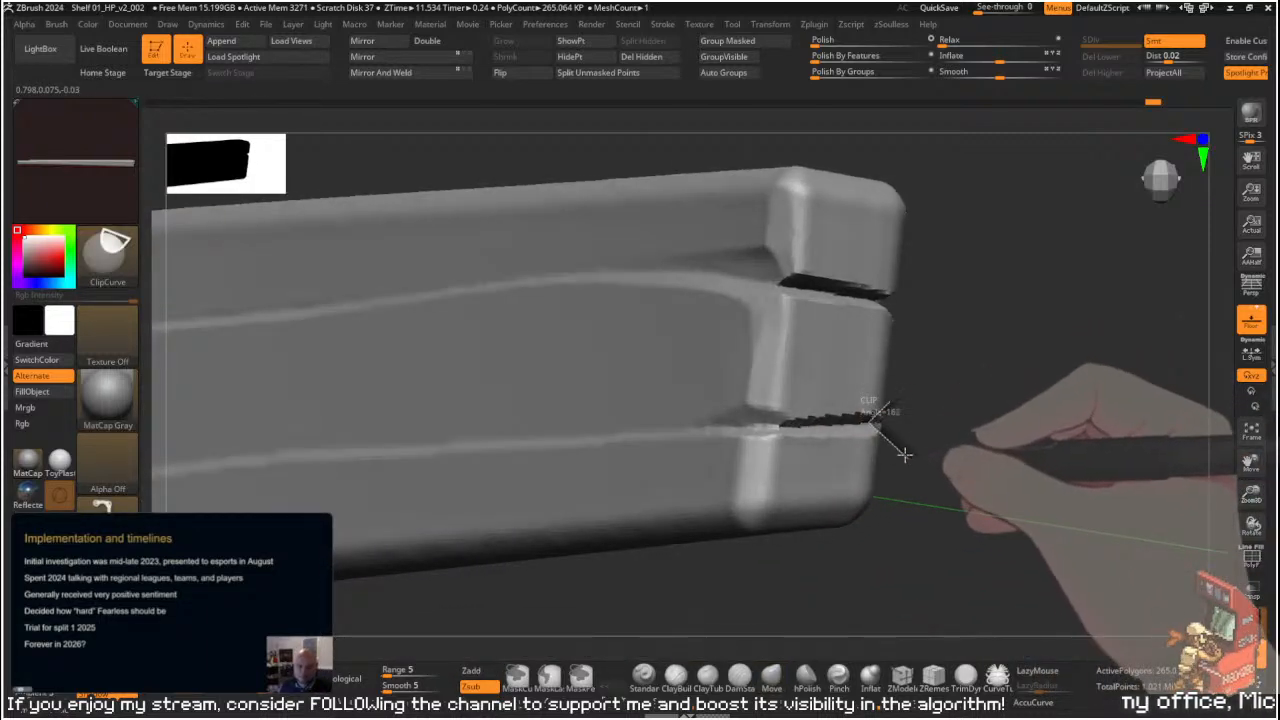
pyautogui.keyDown('ctrl'); pyautogui.keyDown('shift'); pyautogui.moveTo(905, 456); pyautogui.dragTo(906, 455); pyautogui.keyUp('shift'); pyautogui.keyUp('ctrl')
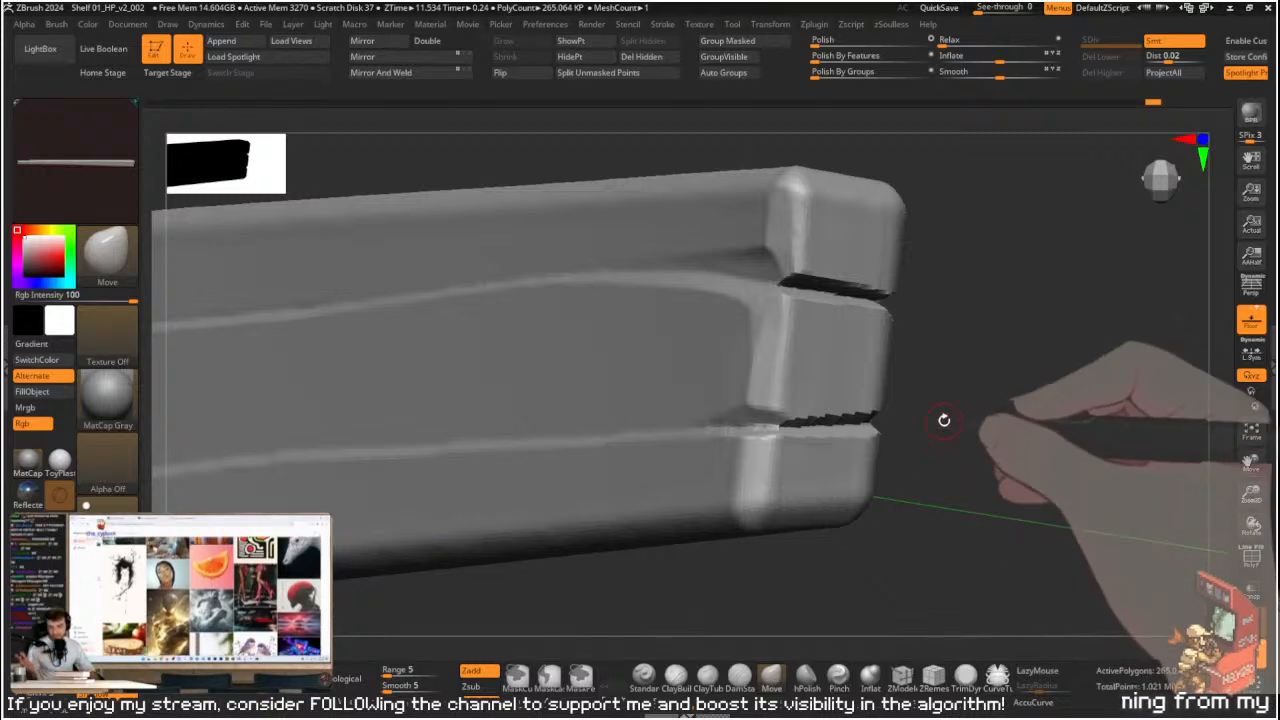
# - Examine the notches at both ends of the plank, including how they run through to the underside
pyautogui.moveTo(1027, 357)
pyautogui.mouseDown()
pyautogui.moveTo(1029, 374)
pyautogui.moveTo(993, 348)
pyautogui.moveTo(951, 414)
pyautogui.moveTo(895, 425)
pyautogui.moveTo(937, 462)
pyautogui.mouseUp()
pyautogui.hotkey('ctrl', 'shift')
pyautogui.moveTo(950, 462)
pyautogui.mouseDown()
pyautogui.moveTo(891, 455)
pyautogui.moveTo(920, 460)
pyautogui.mouseUp()
pyautogui.keyDown('alt'); pyautogui.moveTo(851, 577); pyautogui.dragTo(813, 469); pyautogui.keyUp('alt')
pyautogui.keyDown('alt'); pyautogui.moveTo(1030, 483); pyautogui.dragTo(750, 385); pyautogui.keyUp('alt')
pyautogui.keyDown('alt'); pyautogui.moveTo(950, 420); pyautogui.dragTo(775, 463); pyautogui.keyUp('alt')
pyautogui.keyDown('alt'); pyautogui.moveTo(874, 420); pyautogui.dragTo(946, 475); pyautogui.keyUp('alt')
pyautogui.moveTo(1183, 384); pyautogui.dragTo(940, 371)
pyautogui.moveTo(857, 369)
pyautogui.mouseDown()
pyautogui.moveTo(907, 369)
pyautogui.moveTo(761, 366)
pyautogui.moveTo(812, 410)
pyautogui.moveTo(831, 397)
pyautogui.moveTo(717, 394)
pyautogui.moveTo(766, 366)
pyautogui.moveTo(982, 395)
pyautogui.moveTo(771, 370)
pyautogui.moveTo(686, 400)
pyautogui.moveTo(720, 404)
pyautogui.moveTo(757, 372)
pyautogui.moveTo(776, 345)
pyautogui.moveTo(740, 330)
pyautogui.mouseUp()
pyautogui.press('alt')
pyautogui.press('alt')
pyautogui.moveTo(715, 365)
pyautogui.mouseDown()
pyautogui.moveTo(780, 373)
pyautogui.moveTo(731, 367)
pyautogui.moveTo(768, 394)
pyautogui.moveTo(801, 378)
pyautogui.moveTo(766, 346)
pyautogui.moveTo(770, 373)
pyautogui.mouseUp()
pyautogui.moveTo(770, 373)
pyautogui.mouseDown(button='right')
pyautogui.moveTo(740, 374)
pyautogui.moveTo(766, 373)
pyautogui.mouseUp(button='right')
pyautogui.moveTo(876, 374)
pyautogui.mouseDown(button='right')
pyautogui.moveTo(907, 376)
pyautogui.moveTo(886, 374)
pyautogui.mouseUp(button='right')
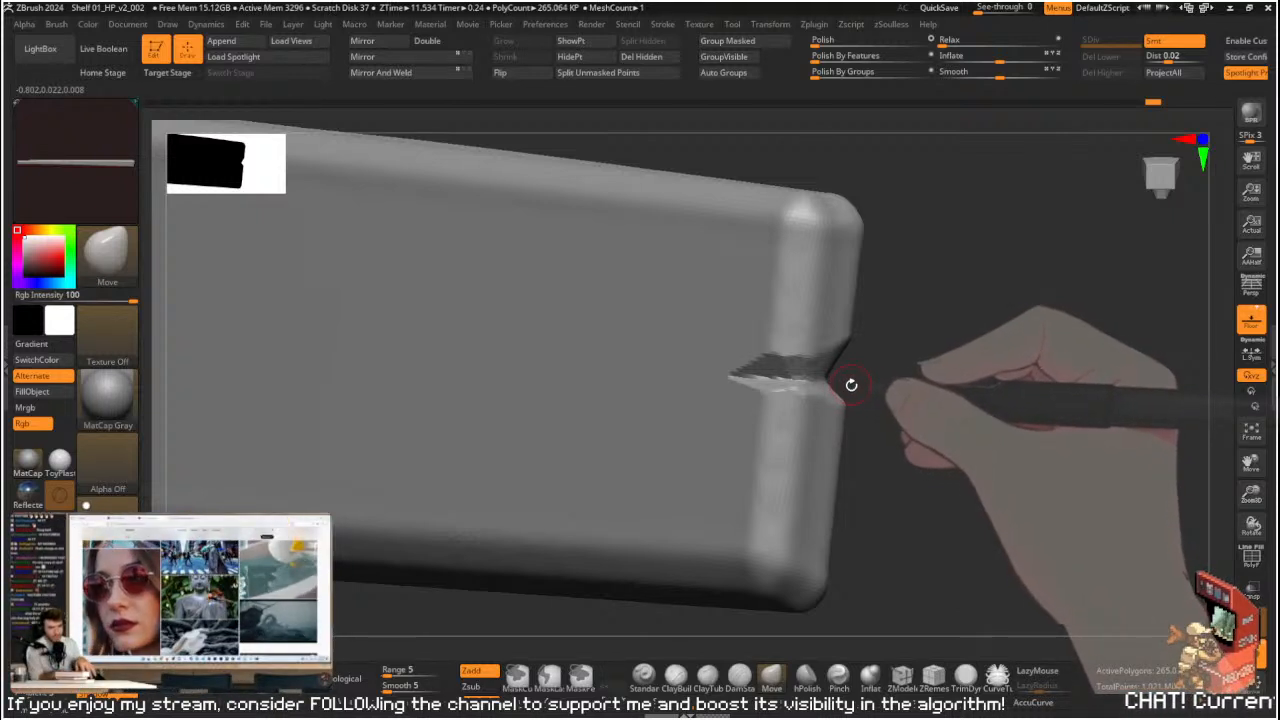
# - Try to flatten the stepped walls of both end notches with a small hPolish brush
pyautogui.moveTo(850, 386)
pyautogui.mouseDown()
pyautogui.moveTo(903, 360)
pyautogui.moveTo(740, 377)
pyautogui.moveTo(798, 379)
pyautogui.moveTo(686, 374)
pyautogui.mouseUp()
pyautogui.press('1')
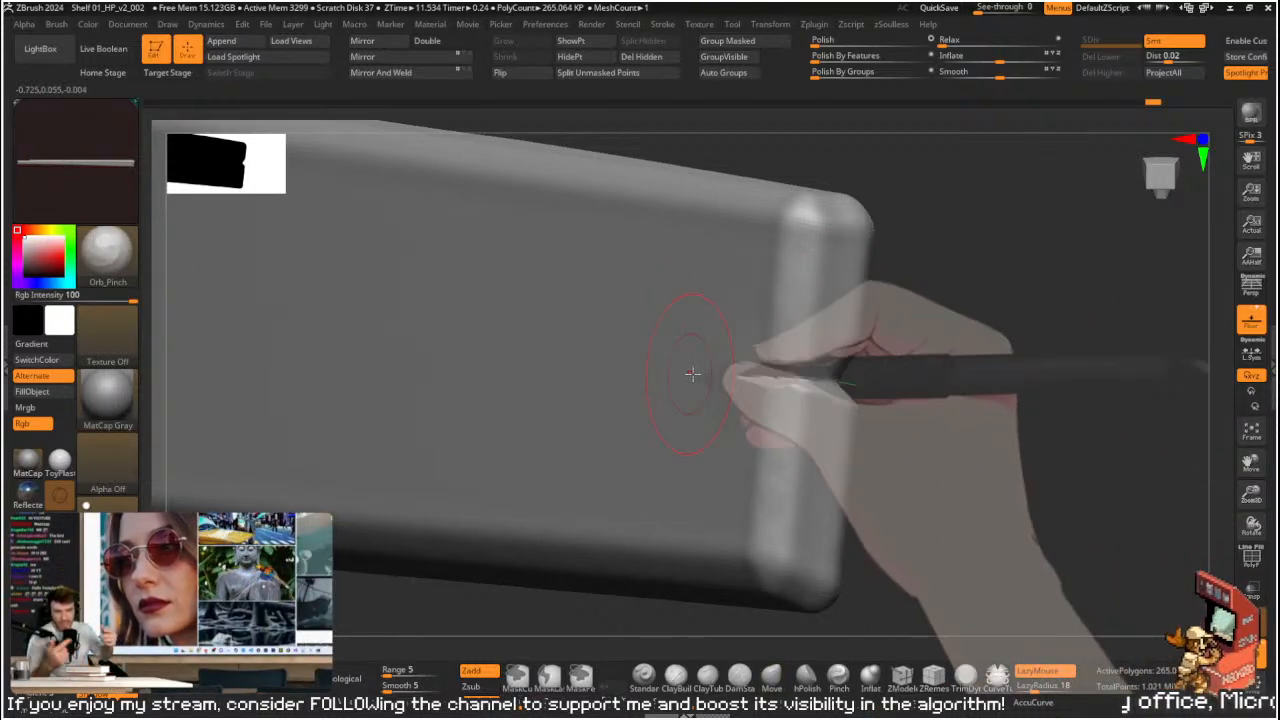
pyautogui.moveTo(926, 383); pyautogui.dragTo(614, 318)
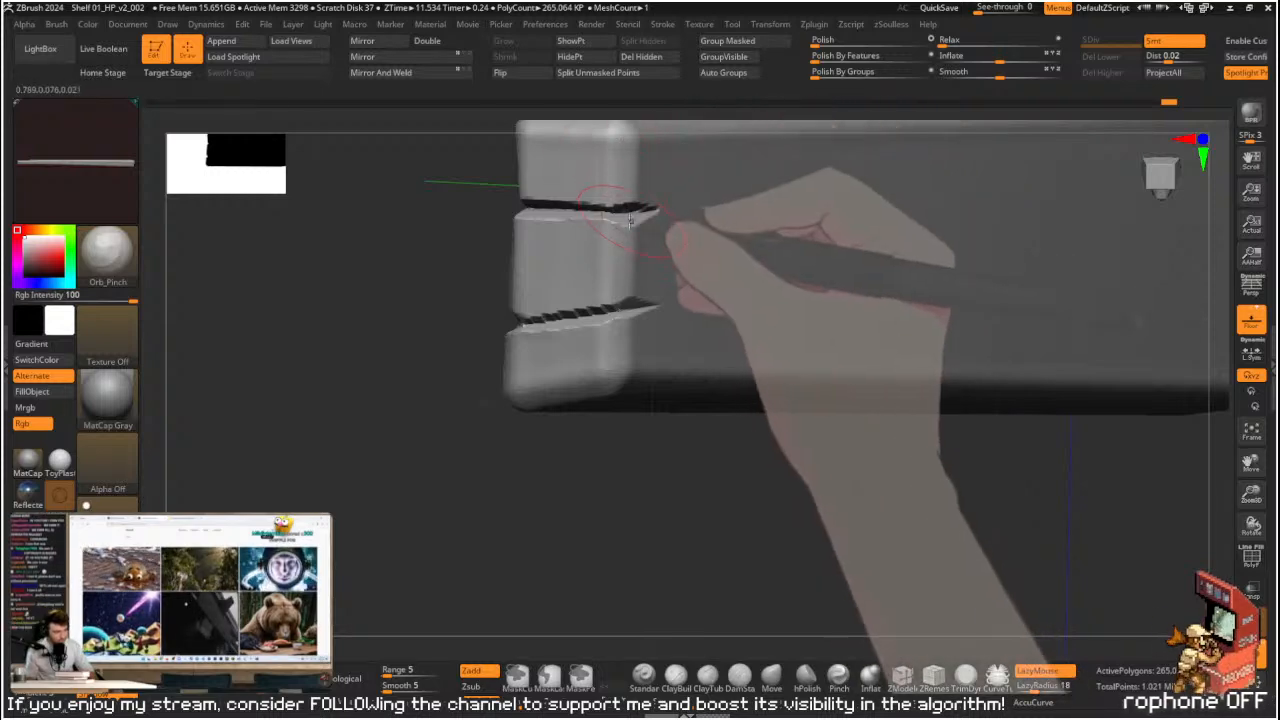
pyautogui.moveTo(529, 243)
pyautogui.mouseDown(button='right')
pyautogui.moveTo(417, 212)
pyautogui.moveTo(520, 306)
pyautogui.moveTo(508, 293)
pyautogui.moveTo(577, 286)
pyautogui.mouseUp(button='right')
pyautogui.press('b')
pyautogui.press('h')
pyautogui.press('p')
pyautogui.press('s')
pyautogui.moveTo(731, 298); pyautogui.dragTo(720, 299)
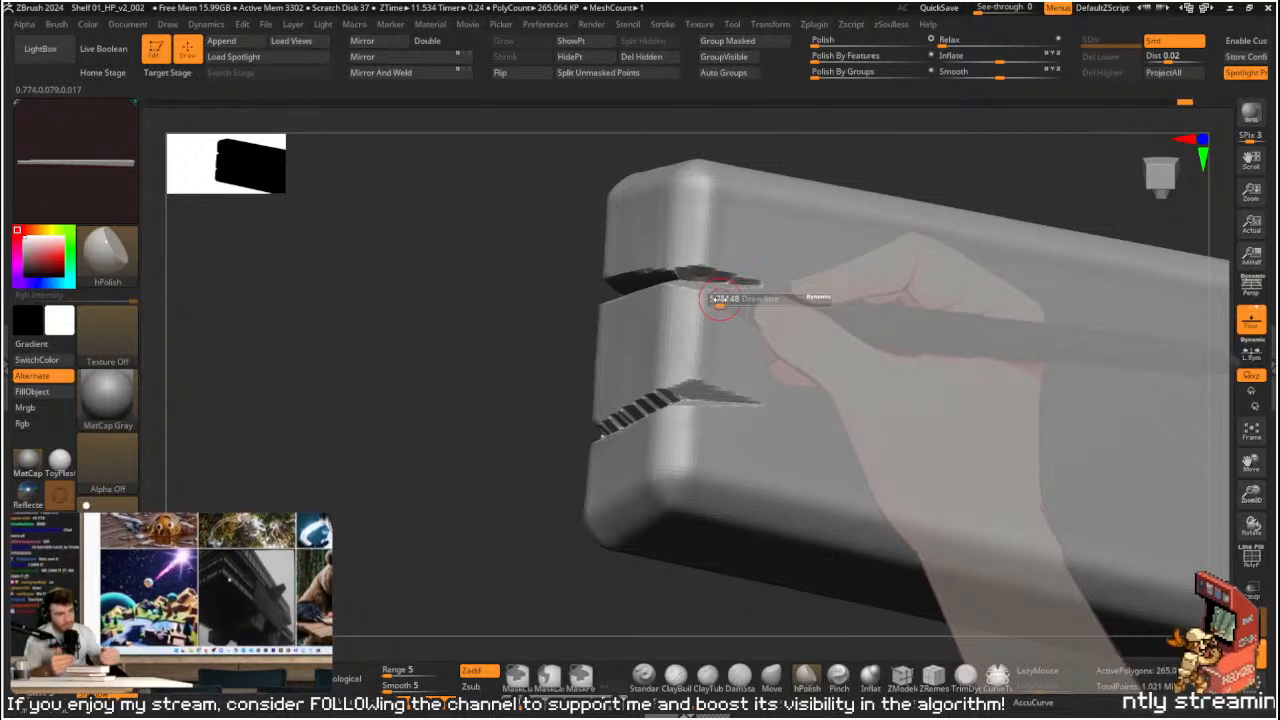
pyautogui.moveTo(531, 303); pyautogui.dragTo(560, 303, button='right')
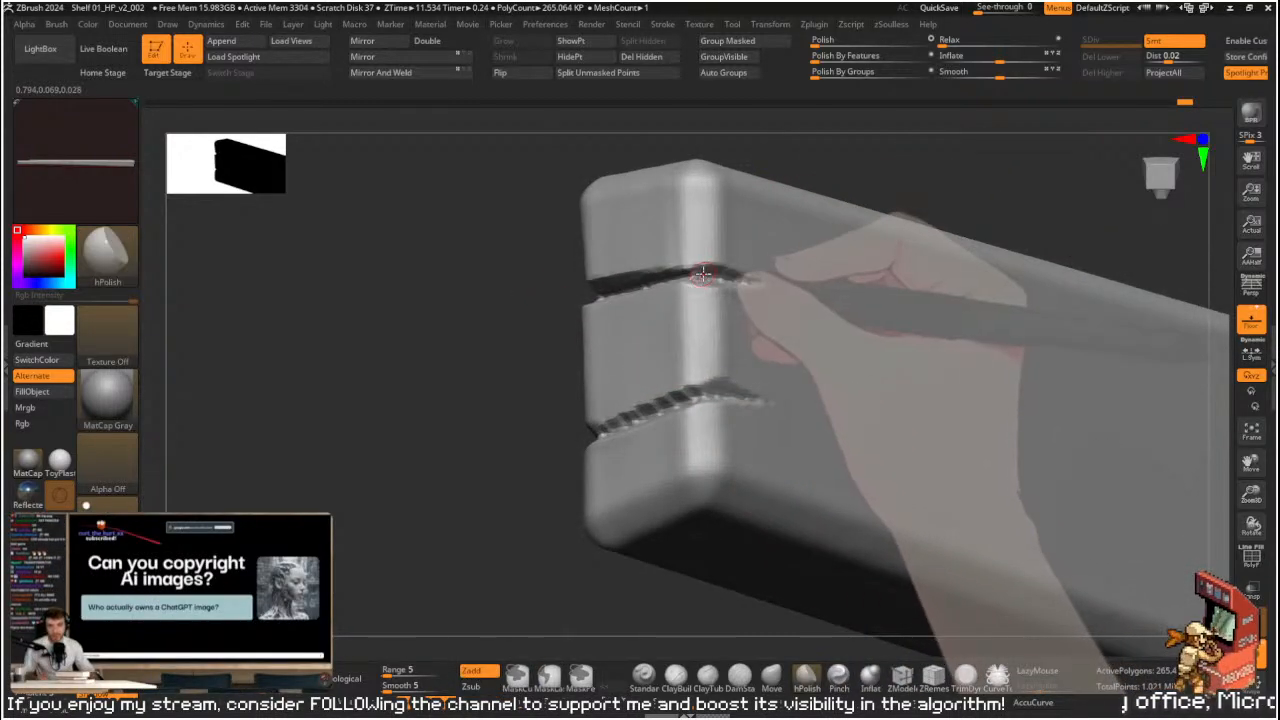
# - Adjust the DynaMesh resolution and remesh the plank so the end notches have denser geometry
pyautogui.hotkey('ctrl', 'space')
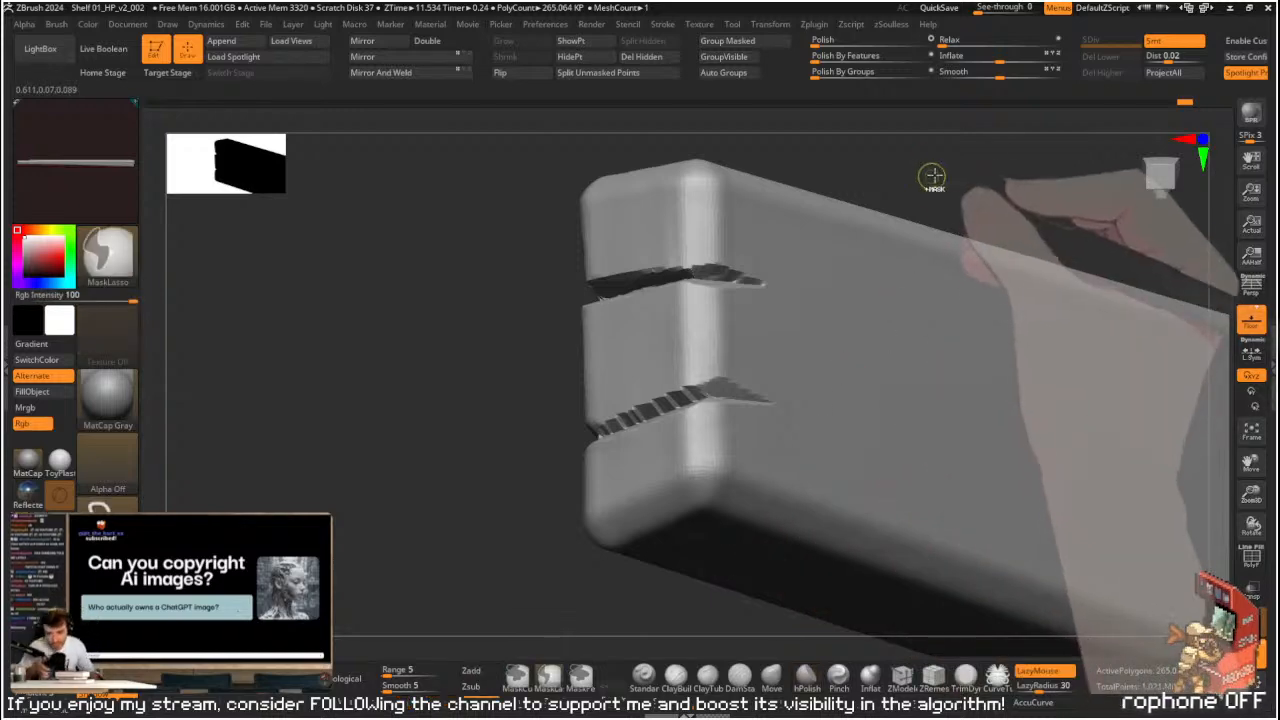
pyautogui.hotkey('ctrl', 'space')
pyautogui.click(941, 500)
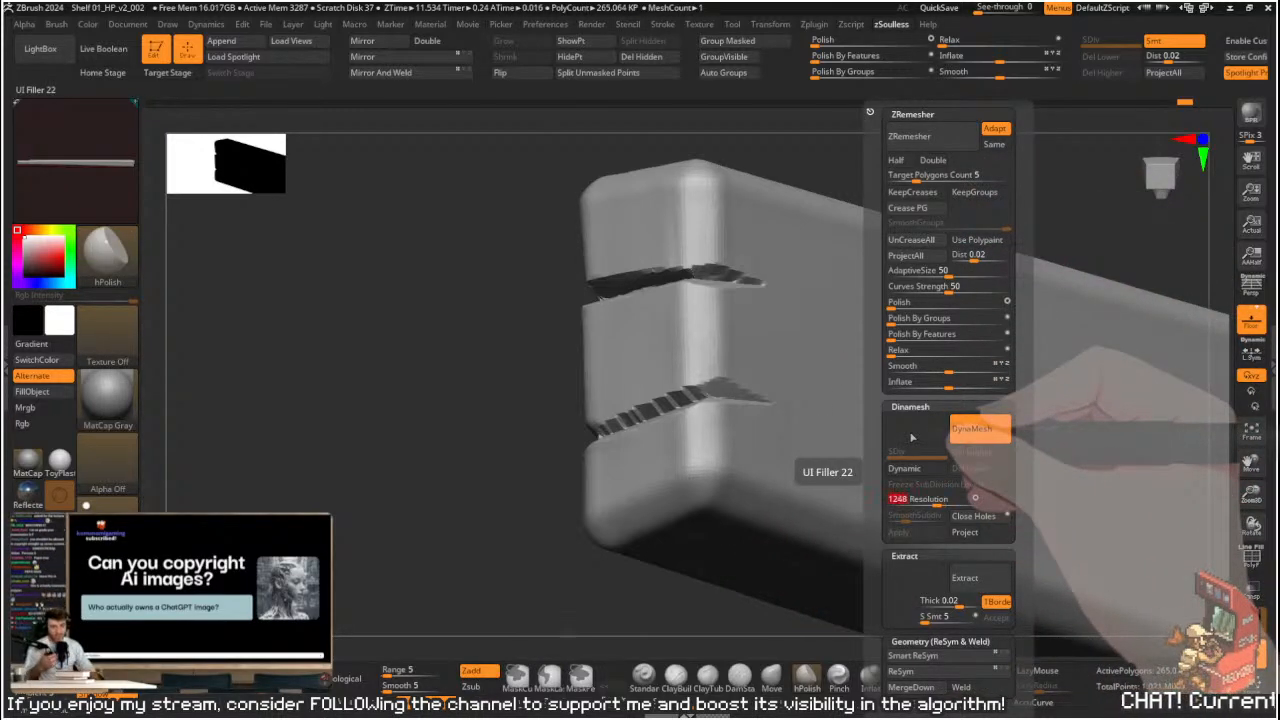
pyautogui.keyDown('ctrl'); pyautogui.moveTo(453, 253); pyautogui.dragTo(489, 263); pyautogui.keyUp('ctrl')
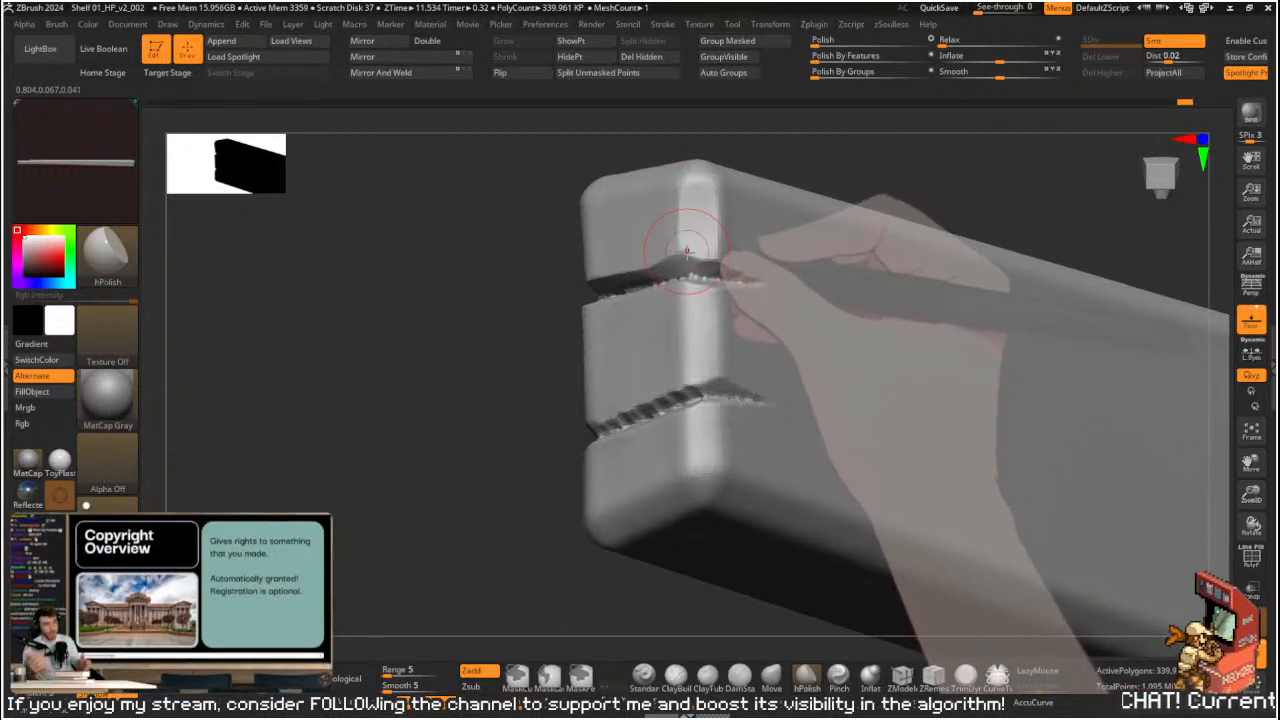
# - Flatten the corner above the first end notch with hPolish and smooth along the notch's lower lip
pyautogui.moveTo(640, 264); pyautogui.dragTo(680, 271, button='right')
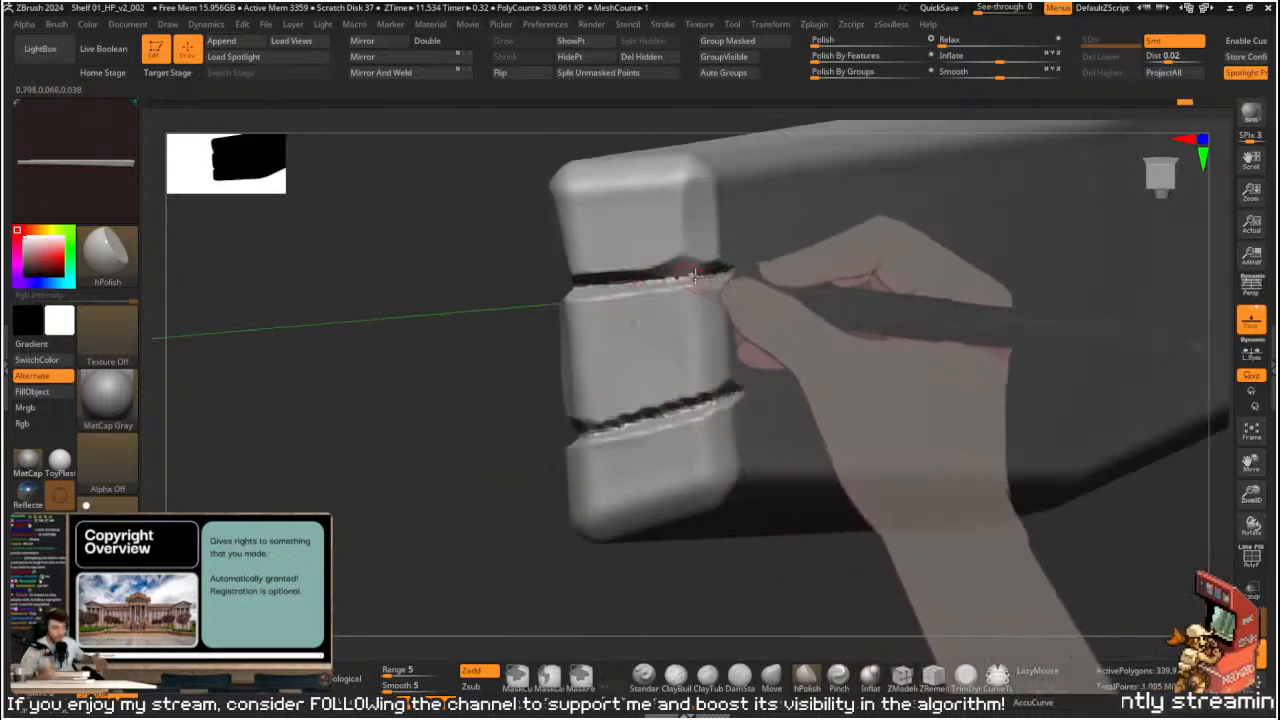
pyautogui.moveTo(520, 309); pyautogui.dragTo(470, 296)
pyautogui.press('1')
pyautogui.keyDown('shift'); pyautogui.moveTo(672, 280); pyautogui.dragTo(740, 278); pyautogui.keyUp('shift')
pyautogui.keyDown('shift'); pyautogui.moveTo(650, 286); pyautogui.dragTo(738, 278); pyautogui.keyUp('shift')
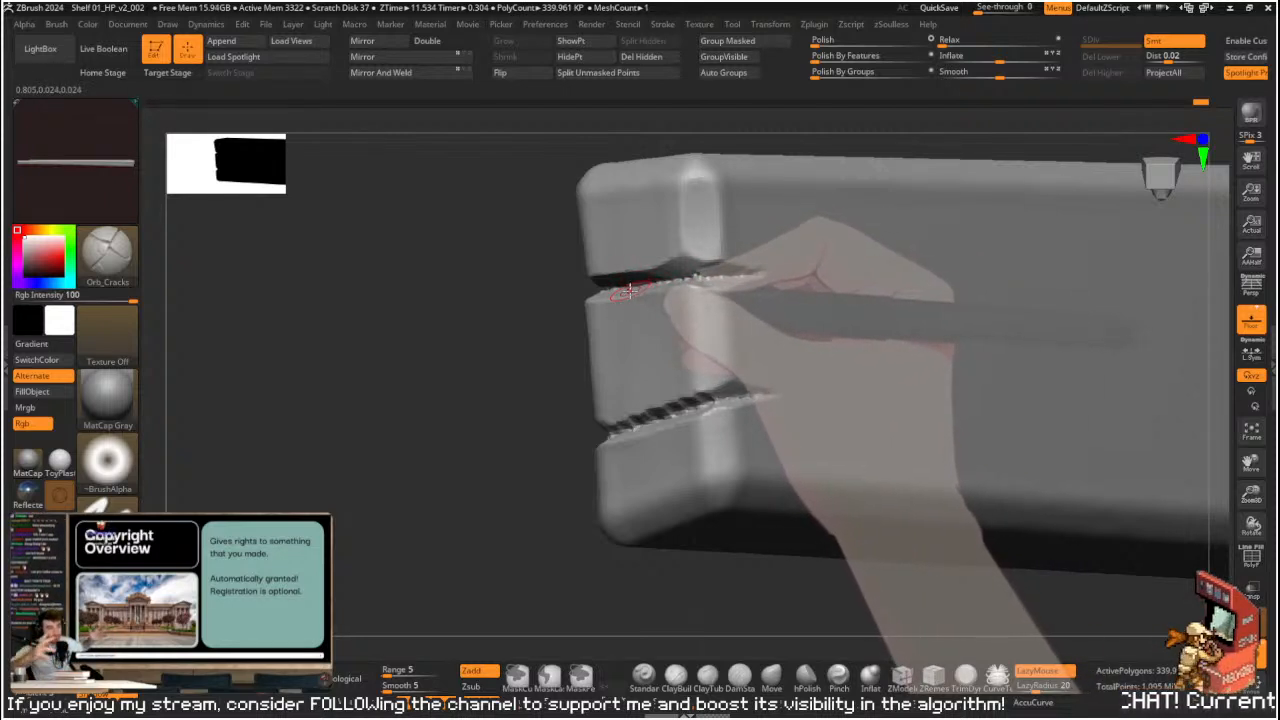
# - Polish the walls of the first end notch with the hPolish brush
pyautogui.moveTo(545, 318); pyautogui.dragTo(489, 361)
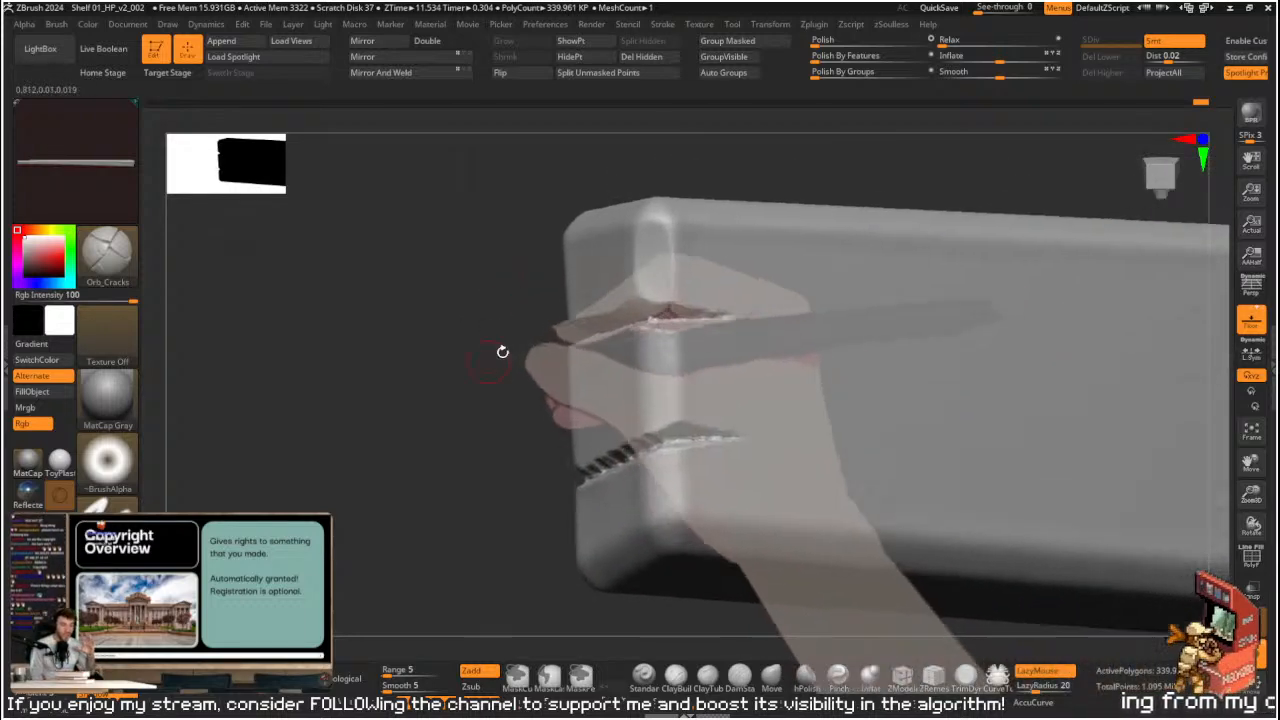
pyautogui.press('b')
pyautogui.press('h')
pyautogui.press('p')
pyautogui.press('s')
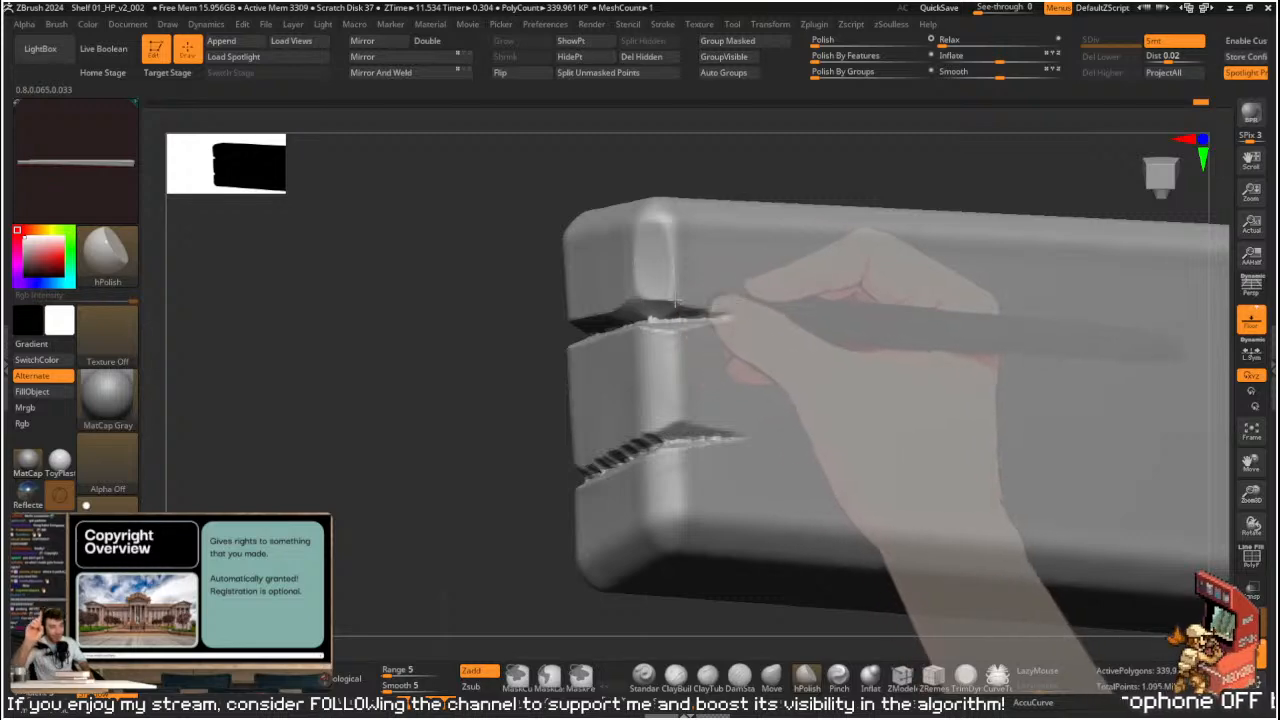
# - Remesh the plank and clip the first notch from the seamed face with ClipCurve
pyautogui.moveTo(483, 423)
pyautogui.mouseDown()
pyautogui.moveTo(557, 440)
pyautogui.moveTo(734, 323)
pyautogui.moveTo(670, 365)
pyautogui.mouseUp()
pyautogui.press('ctrl')
pyautogui.moveTo(769, 321)
pyautogui.mouseDown()
pyautogui.moveTo(760, 283)
pyautogui.moveTo(777, 286)
pyautogui.moveTo(757, 291)
pyautogui.mouseUp()
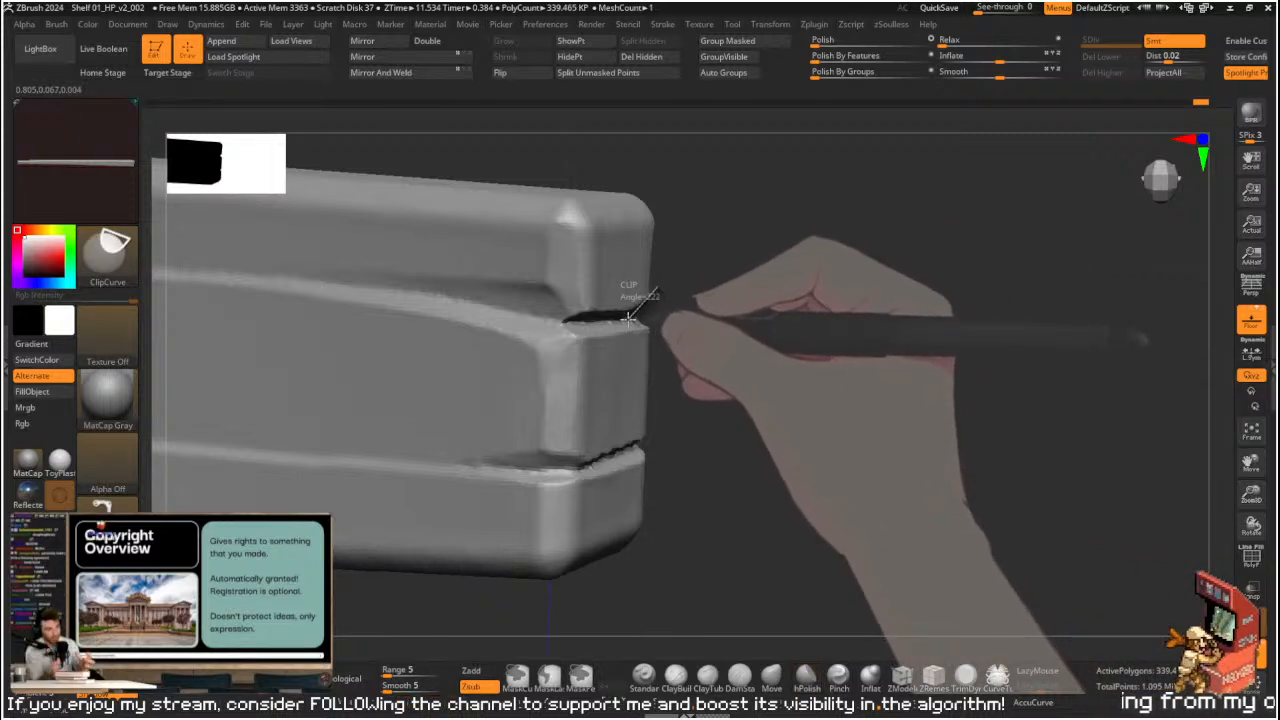
pyautogui.moveTo(682, 337)
pyautogui.keyDown('ctrl'); pyautogui.keyDown('shift'); pyautogui.mouseDown()
pyautogui.moveTo(656, 336)
pyautogui.moveTo(714, 343)
pyautogui.moveTo(616, 338)
pyautogui.mouseUp(); pyautogui.keyUp('shift'); pyautogui.keyUp('ctrl')
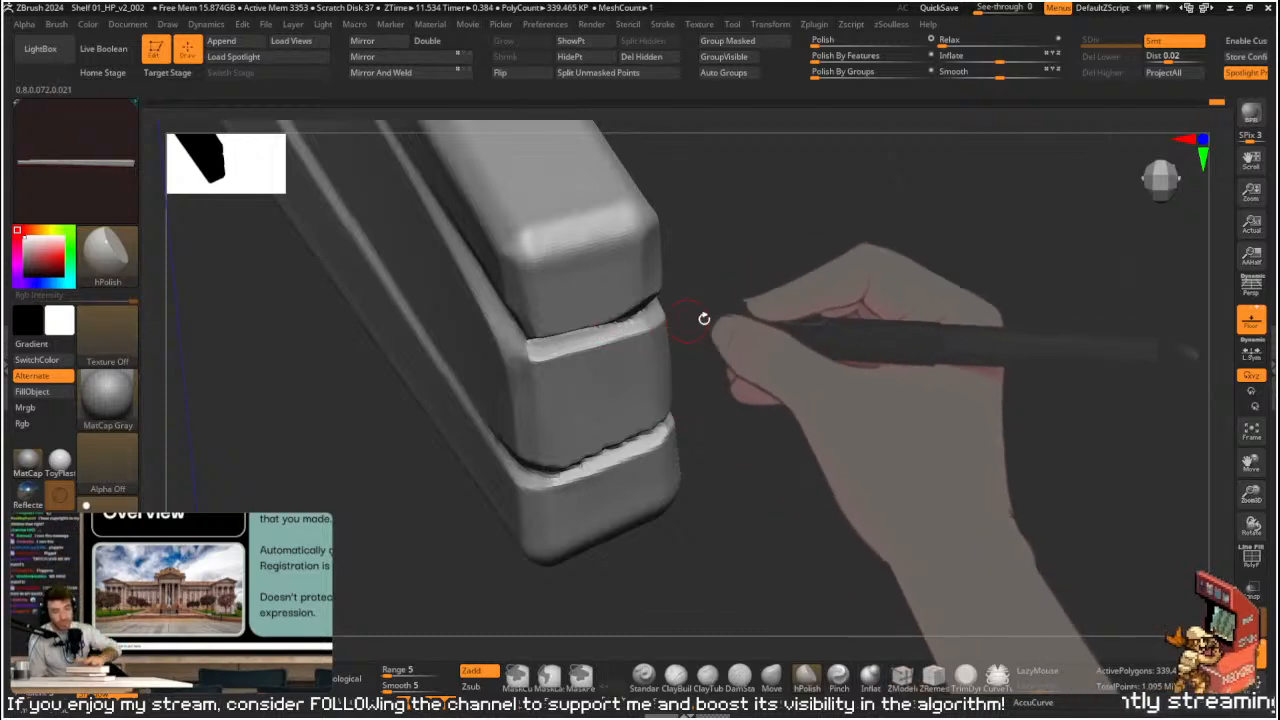
# - Trim the lips of the first notch across the plank's end face with a small TrimDynamic brush
pyautogui.moveTo(712, 330); pyautogui.dragTo(654, 338)
pyautogui.press('b')
pyautogui.press('t')
pyautogui.press('d')
pyautogui.moveTo(449, 389); pyautogui.dragTo(567, 294)
pyautogui.moveTo(660, 240); pyautogui.dragTo(677, 260)
pyautogui.press('s')
pyautogui.moveTo(536, 332); pyautogui.dragTo(547, 332)
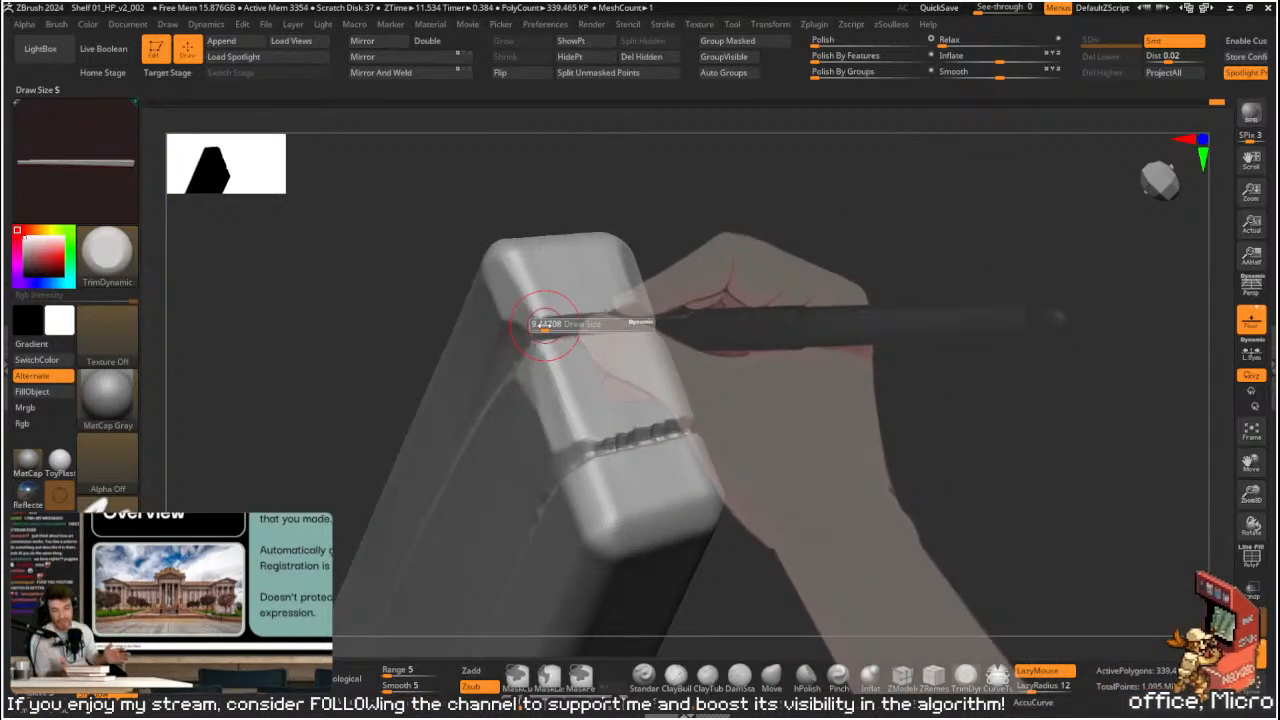
pyautogui.moveTo(608, 300)
pyautogui.mouseDown()
pyautogui.moveTo(543, 325)
pyautogui.moveTo(578, 303)
pyautogui.mouseUp()
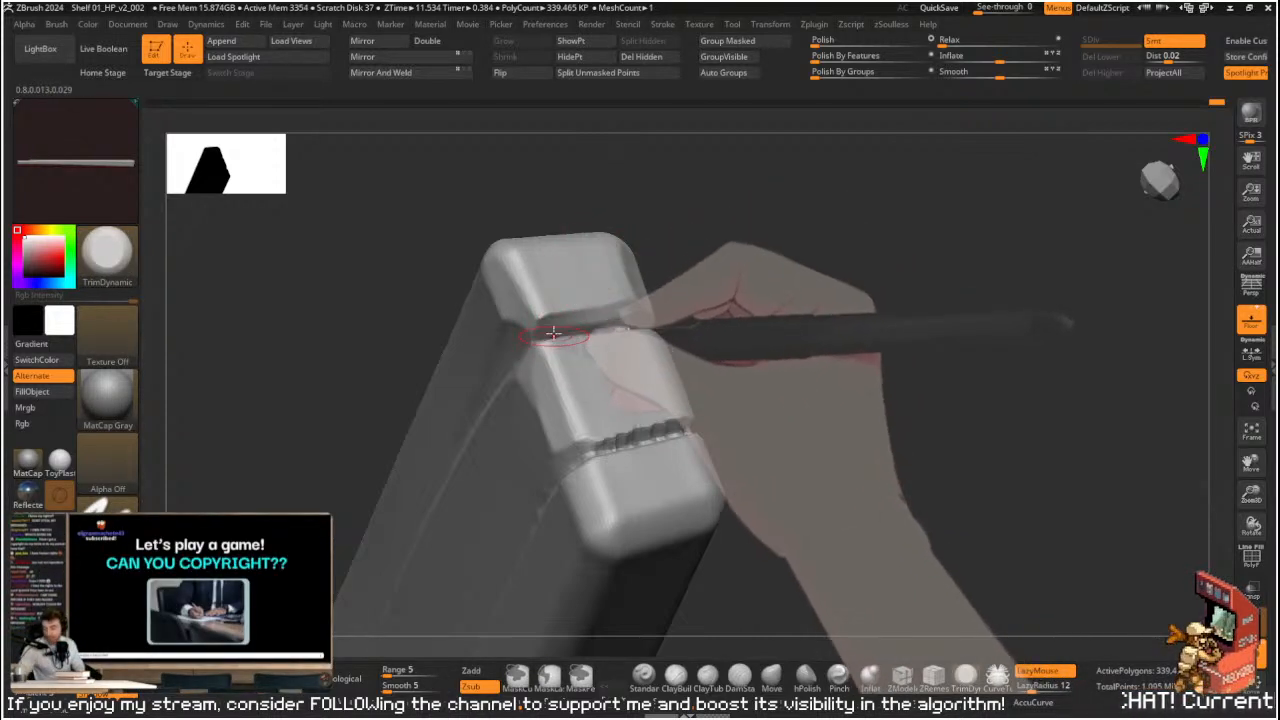
pyautogui.moveTo(691, 260); pyautogui.dragTo(680, 268)
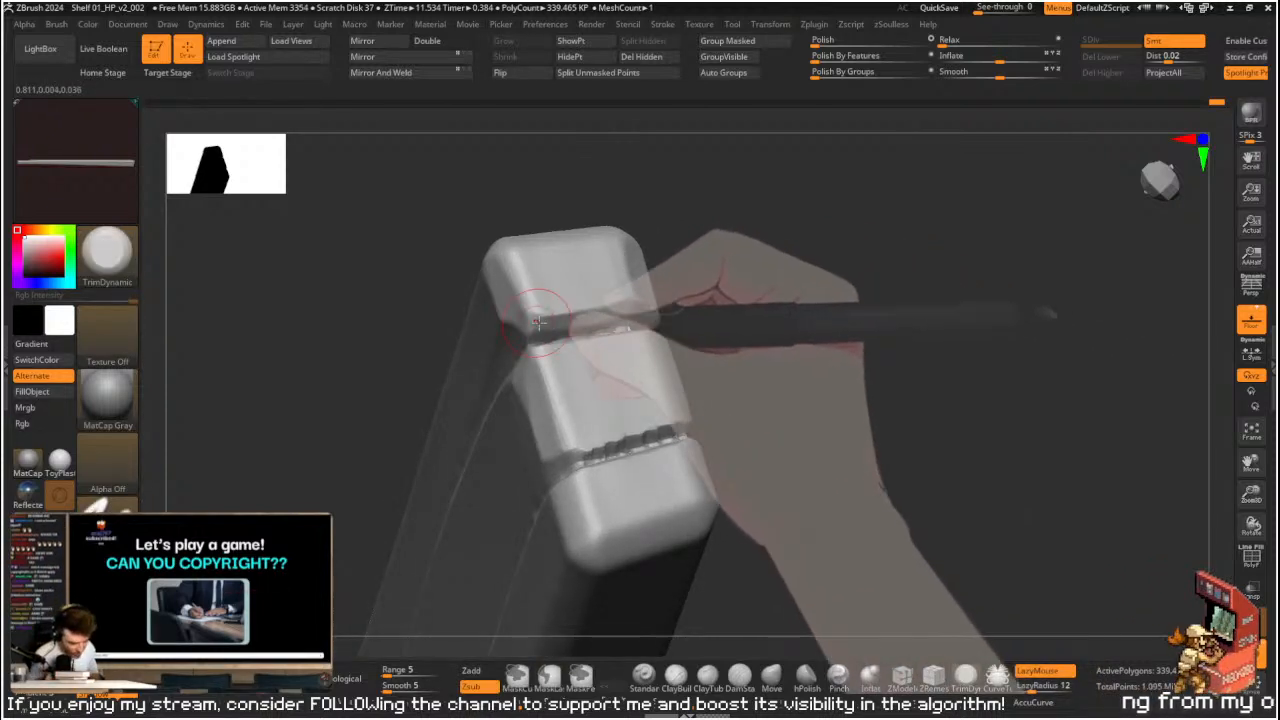
# - Bevel the first notch's edges on the end face and the adjoining board corners with hPolish
pyautogui.moveTo(714, 331); pyautogui.dragTo(683, 336)
pyautogui.press('b')
pyautogui.press('h')
pyautogui.press('p')
pyautogui.press('s')
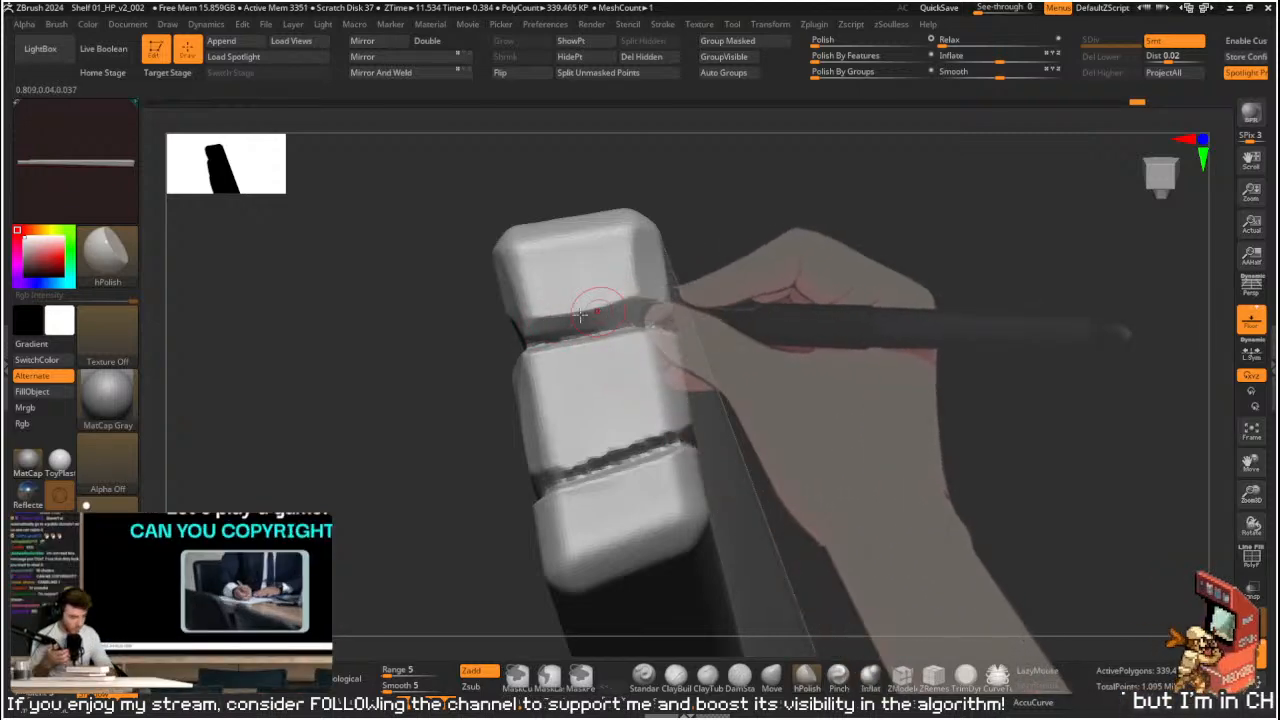
pyautogui.moveTo(720, 286); pyautogui.dragTo(652, 296)
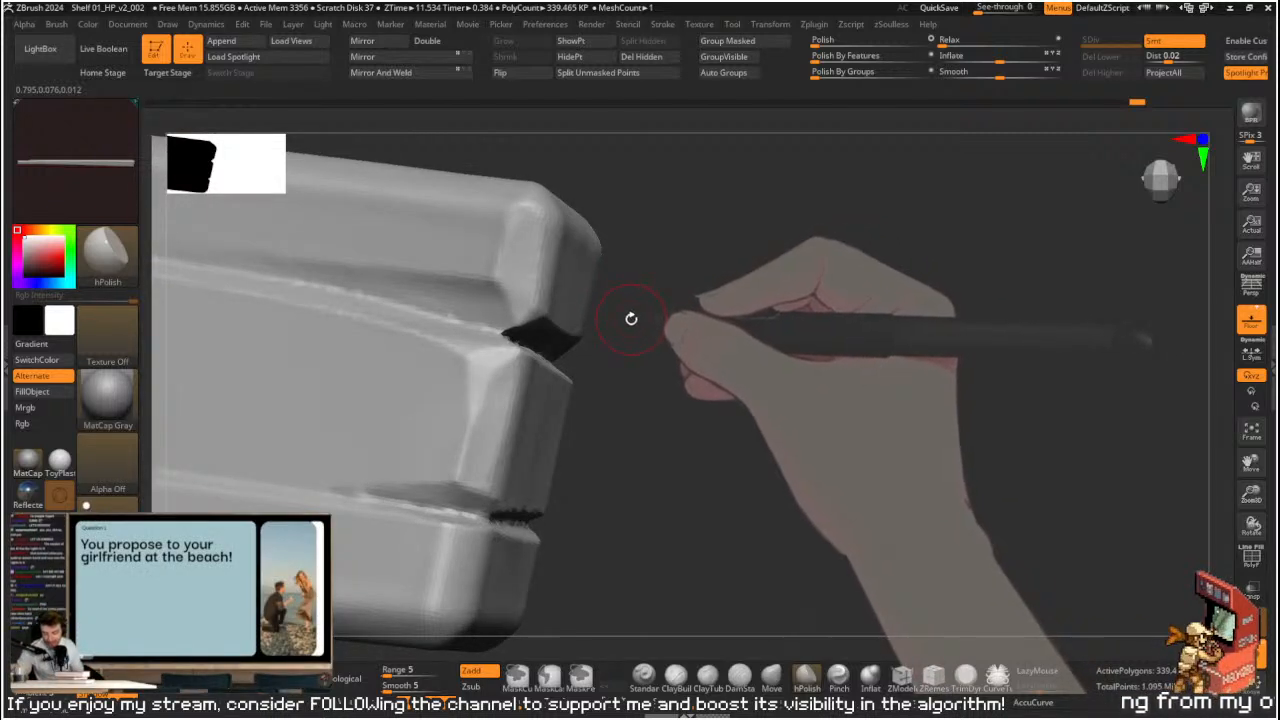
# - Polish the corner where the first seam opens into its end notch with a resized hPolish brush
pyautogui.moveTo(525, 336); pyautogui.dragTo(646, 269)
pyautogui.press('s')
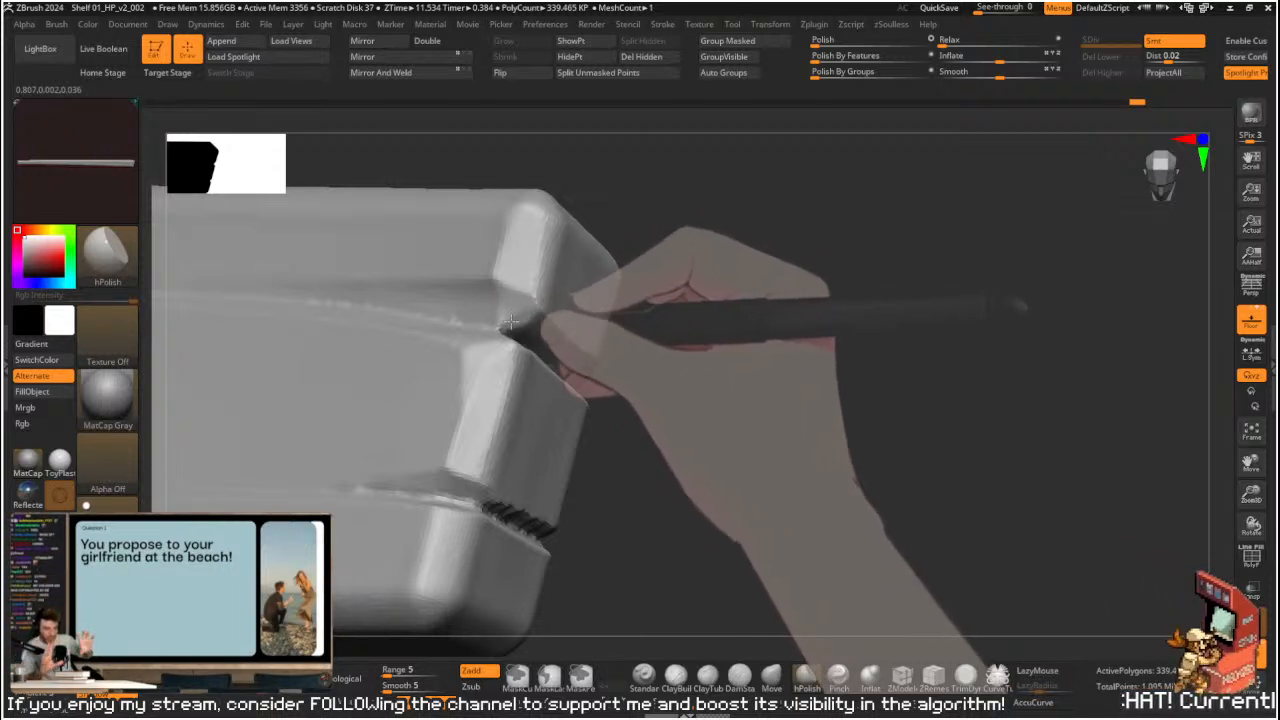
pyautogui.moveTo(677, 327)
pyautogui.mouseDown()
pyautogui.moveTo(674, 314)
pyautogui.moveTo(710, 290)
pyautogui.moveTo(694, 277)
pyautogui.moveTo(752, 274)
pyautogui.moveTo(530, 282)
pyautogui.mouseUp()
pyautogui.press('s')
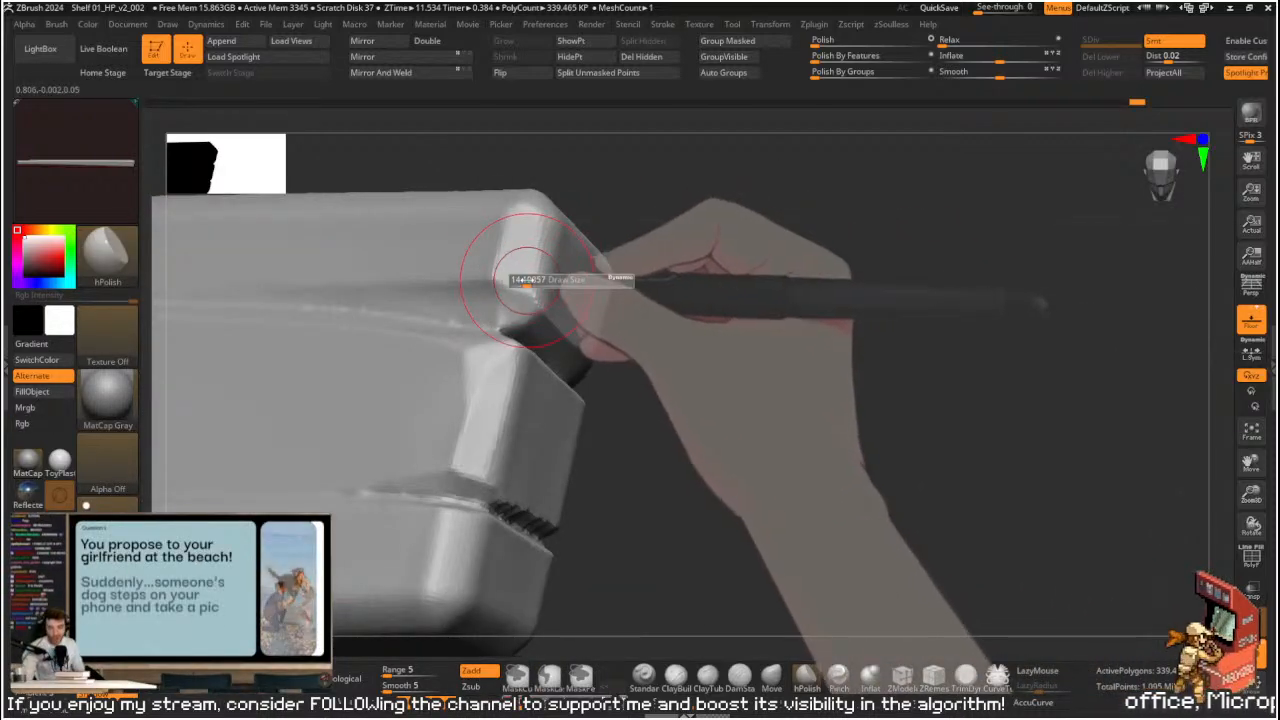
# - Flatten the outer board's face and end edges near its corner with hPolish
pyautogui.moveTo(618, 250)
pyautogui.mouseDown()
pyautogui.moveTo(663, 240)
pyautogui.moveTo(660, 257)
pyautogui.moveTo(755, 320)
pyautogui.mouseUp()
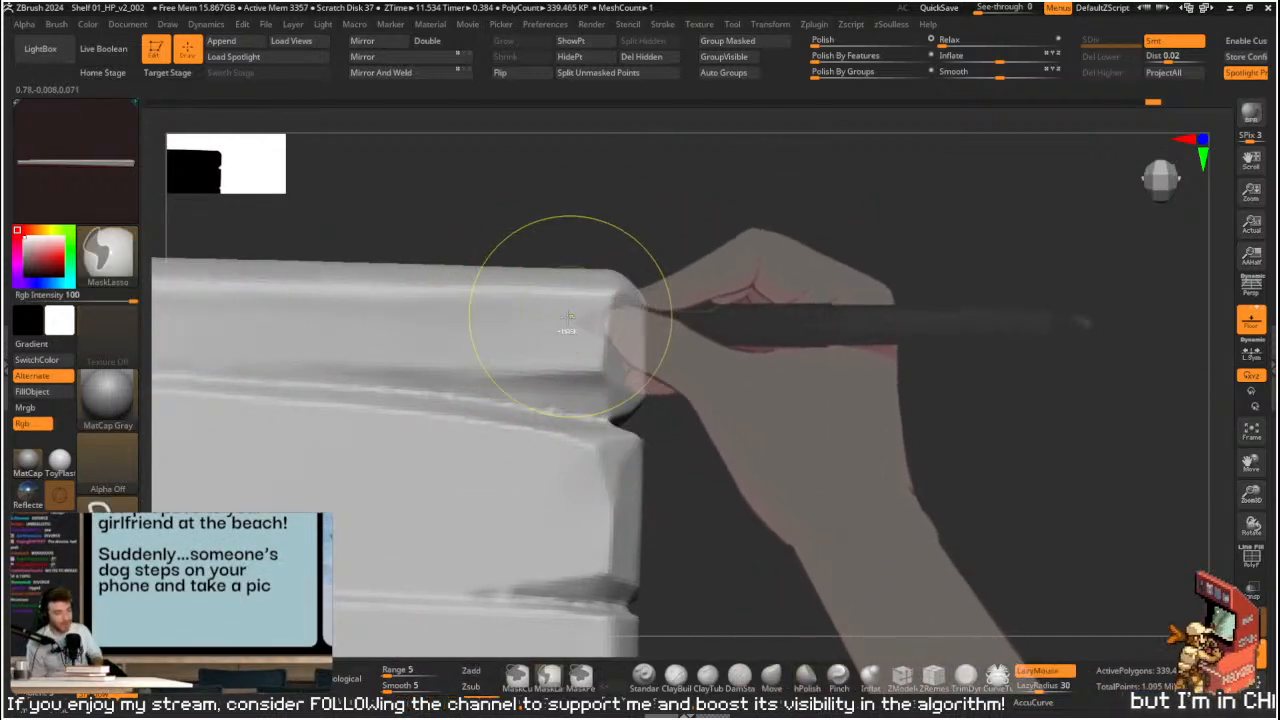
pyautogui.press('s')
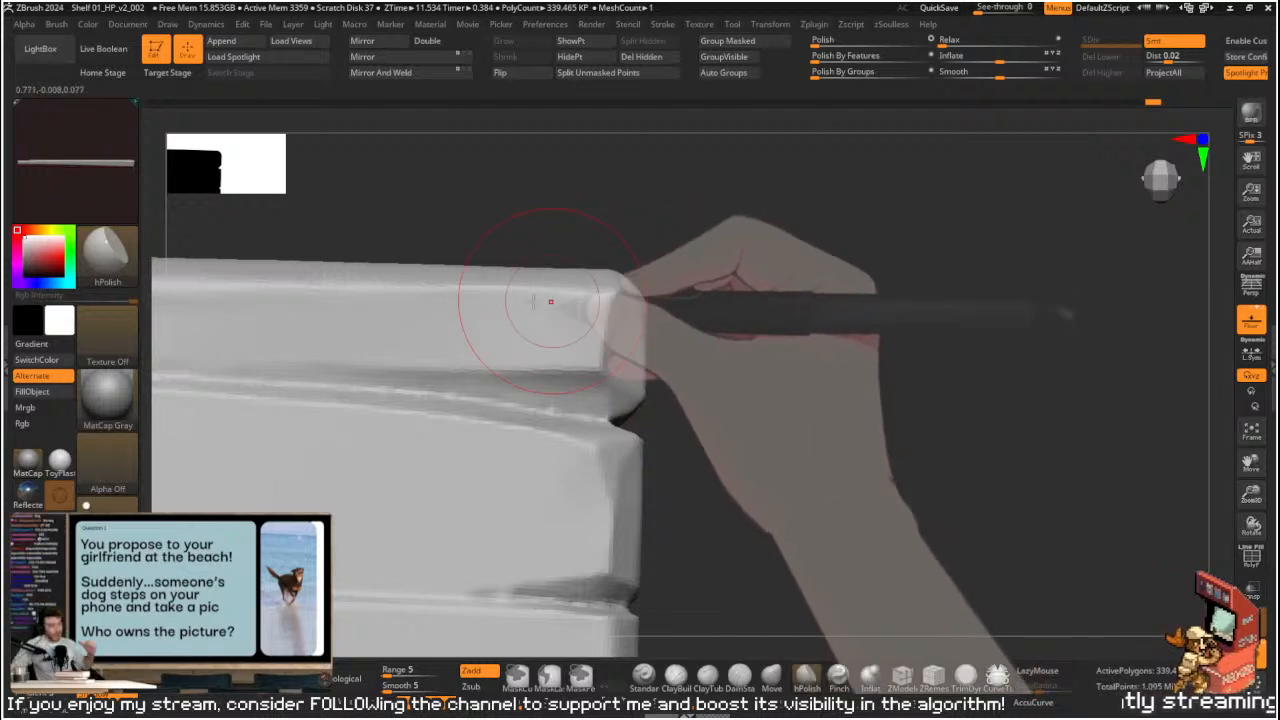
pyautogui.moveTo(689, 237)
pyautogui.mouseDown()
pyautogui.moveTo(681, 285)
pyautogui.moveTo(605, 300)
pyautogui.mouseUp()
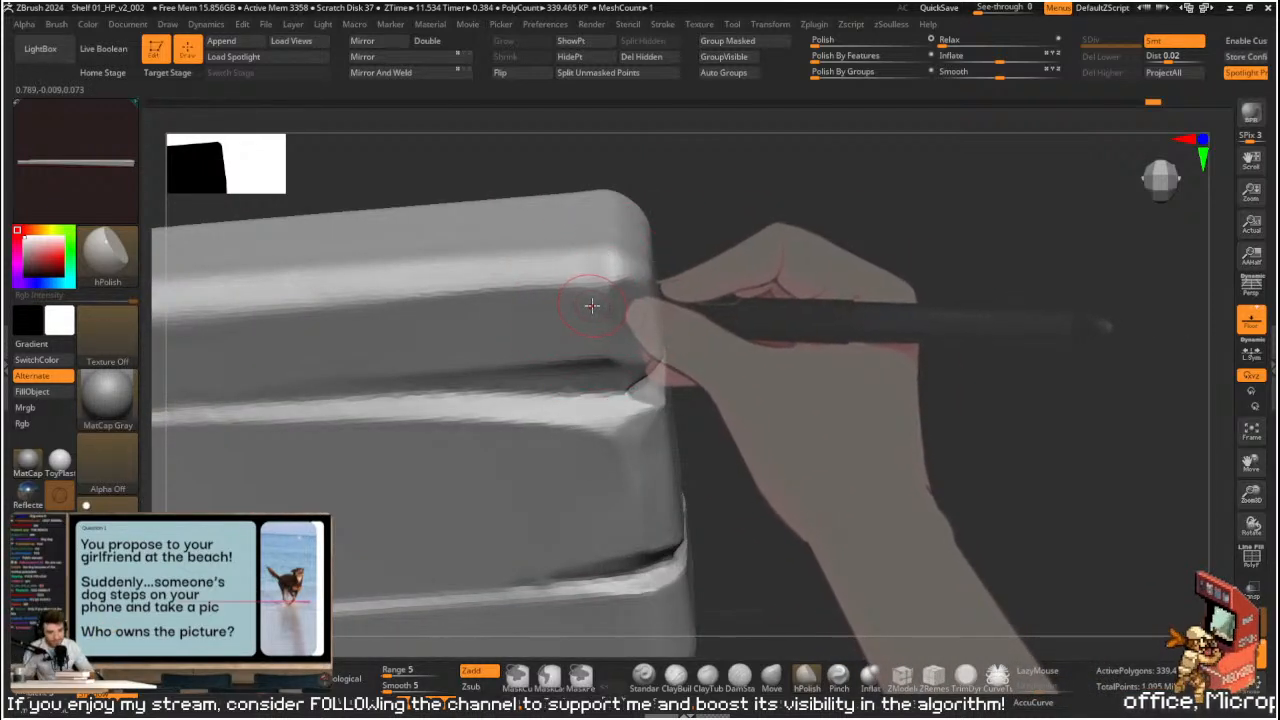
pyautogui.moveTo(678, 268)
pyautogui.mouseDown()
pyautogui.moveTo(680, 234)
pyautogui.moveTo(686, 286)
pyautogui.moveTo(650, 245)
pyautogui.moveTo(661, 236)
pyautogui.mouseUp()
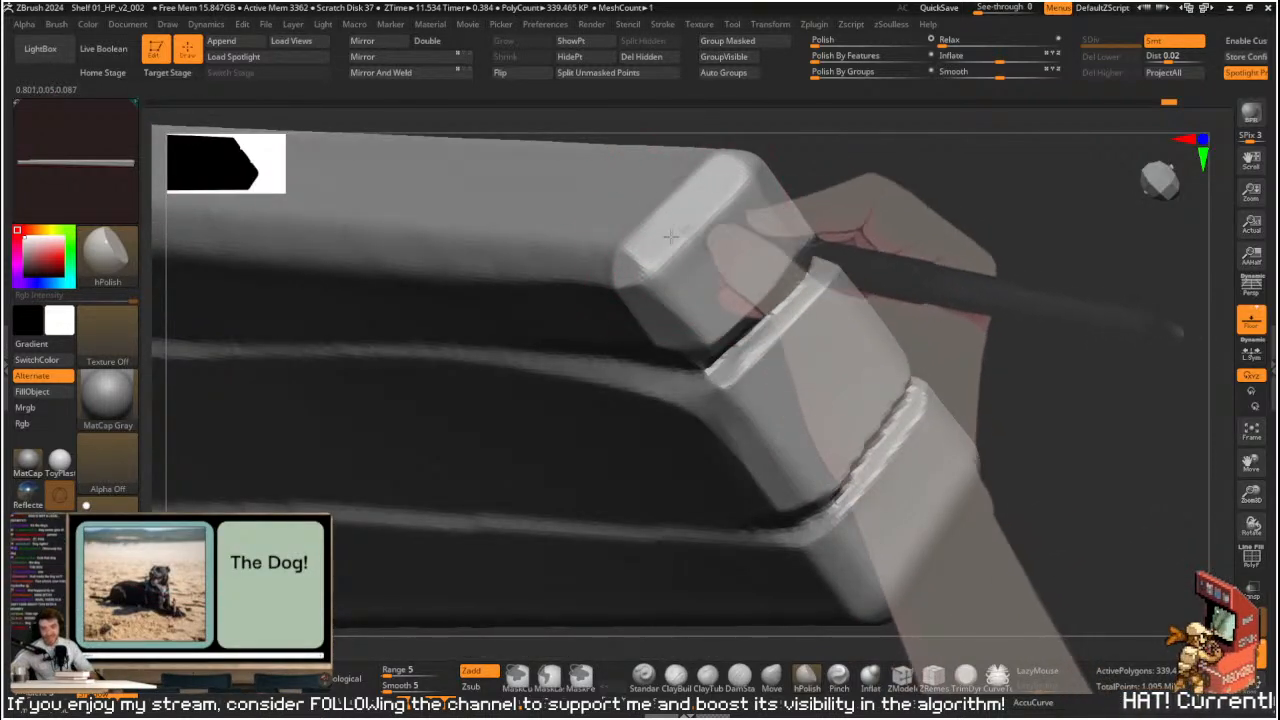
# - Polish and smooth the outer board's long edge leading to the notched end
pyautogui.moveTo(866, 214); pyautogui.dragTo(994, 326)
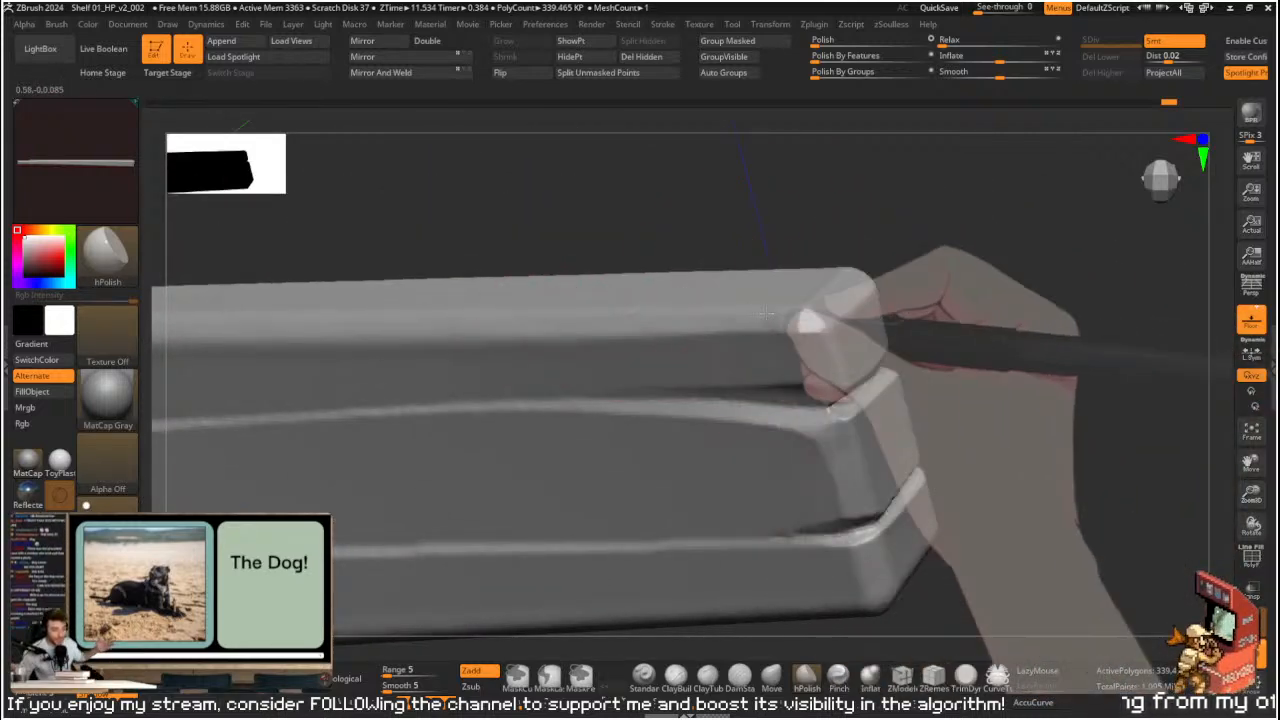
pyautogui.moveTo(769, 221)
pyautogui.mouseDown()
pyautogui.moveTo(766, 294)
pyautogui.moveTo(749, 309)
pyautogui.moveTo(390, 310)
pyautogui.mouseUp()
pyautogui.keyDown('shift'); pyautogui.moveTo(256, 310); pyautogui.dragTo(729, 313); pyautogui.keyUp('shift')
pyautogui.moveTo(854, 323); pyautogui.dragTo(872, 295)
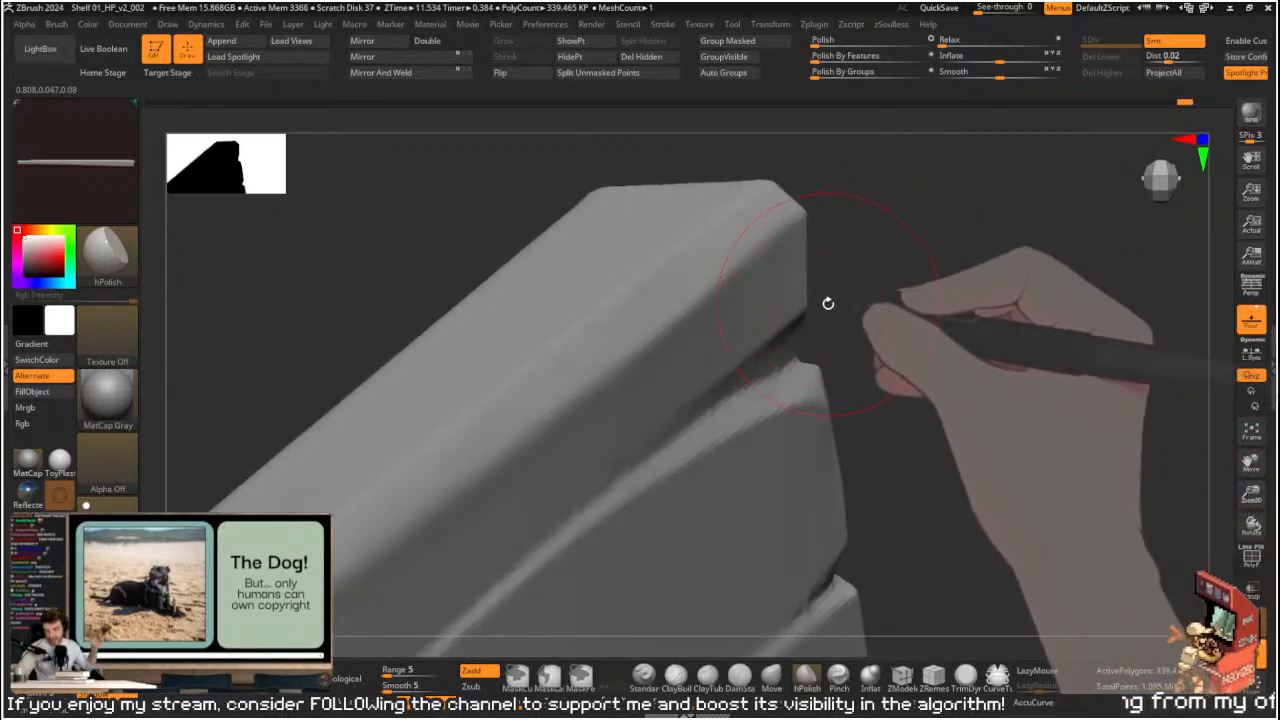
# - Recut the first seam's end notch into a wider V with repeated angled ClipCurve cuts
pyautogui.hotkey('ctrl', 'shift')
pyautogui.moveTo(789, 352)
pyautogui.keyDown('ctrl'); pyautogui.keyDown('shift'); pyautogui.mouseDown()
pyautogui.moveTo(897, 380)
pyautogui.moveTo(908, 374)
pyautogui.moveTo(895, 364)
pyautogui.moveTo(920, 354)
pyautogui.moveTo(869, 323)
pyautogui.moveTo(817, 329)
pyautogui.mouseUp(); pyautogui.keyUp('shift'); pyautogui.keyUp('ctrl')
pyautogui.press('alt')
pyautogui.hotkey('ctrl', 'shift')
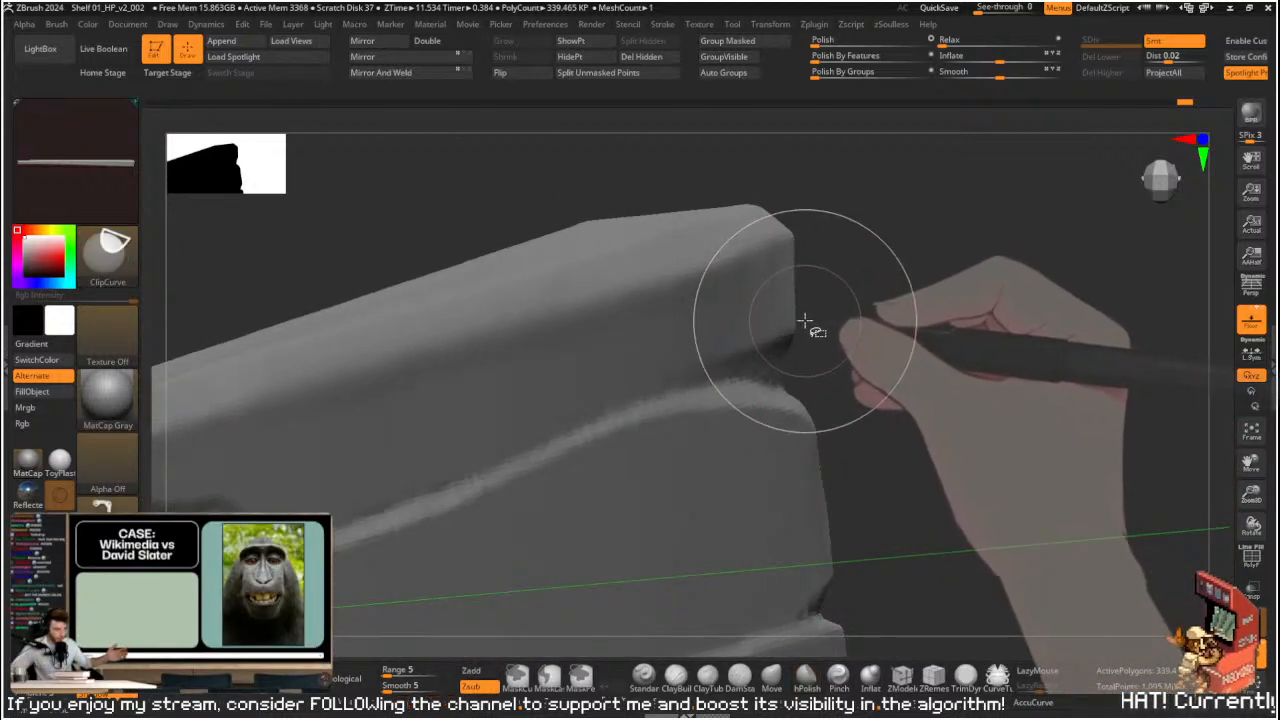
pyautogui.press('alt')
pyautogui.moveTo(770, 383)
pyautogui.keyDown('ctrl'); pyautogui.keyDown('shift'); pyautogui.mouseDown()
pyautogui.moveTo(857, 450)
pyautogui.moveTo(889, 423)
pyautogui.moveTo(829, 380)
pyautogui.moveTo(846, 357)
pyautogui.moveTo(799, 381)
pyautogui.mouseUp(); pyautogui.keyUp('shift'); pyautogui.keyUp('ctrl')
pyautogui.hotkey('ctrl', 'shift')
pyautogui.moveTo(837, 325)
pyautogui.keyDown('ctrl'); pyautogui.keyDown('shift'); pyautogui.mouseDown()
pyautogui.moveTo(823, 348)
pyautogui.moveTo(876, 435)
pyautogui.moveTo(806, 421)
pyautogui.moveTo(894, 403)
pyautogui.moveTo(890, 367)
pyautogui.mouseUp(); pyautogui.keyUp('shift'); pyautogui.keyUp('ctrl')
pyautogui.press('alt')
pyautogui.moveTo(876, 324)
pyautogui.keyDown('ctrl'); pyautogui.keyDown('shift'); pyautogui.mouseDown()
pyautogui.moveTo(820, 385)
pyautogui.moveTo(908, 429)
pyautogui.mouseUp(); pyautogui.keyUp('shift'); pyautogui.keyUp('ctrl')
pyautogui.press('alt')
pyautogui.moveTo(908, 429)
pyautogui.mouseDown()
pyautogui.moveTo(883, 400)
pyautogui.moveTo(909, 408)
pyautogui.moveTo(911, 397)
pyautogui.mouseUp()
pyautogui.moveTo(917, 343)
pyautogui.keyDown('ctrl'); pyautogui.keyDown('shift'); pyautogui.mouseDown()
pyautogui.moveTo(872, 368)
pyautogui.moveTo(938, 428)
pyautogui.moveTo(999, 382)
pyautogui.moveTo(960, 380)
pyautogui.mouseUp(); pyautogui.keyUp('shift'); pyautogui.keyUp('ctrl')
pyautogui.press('alt')
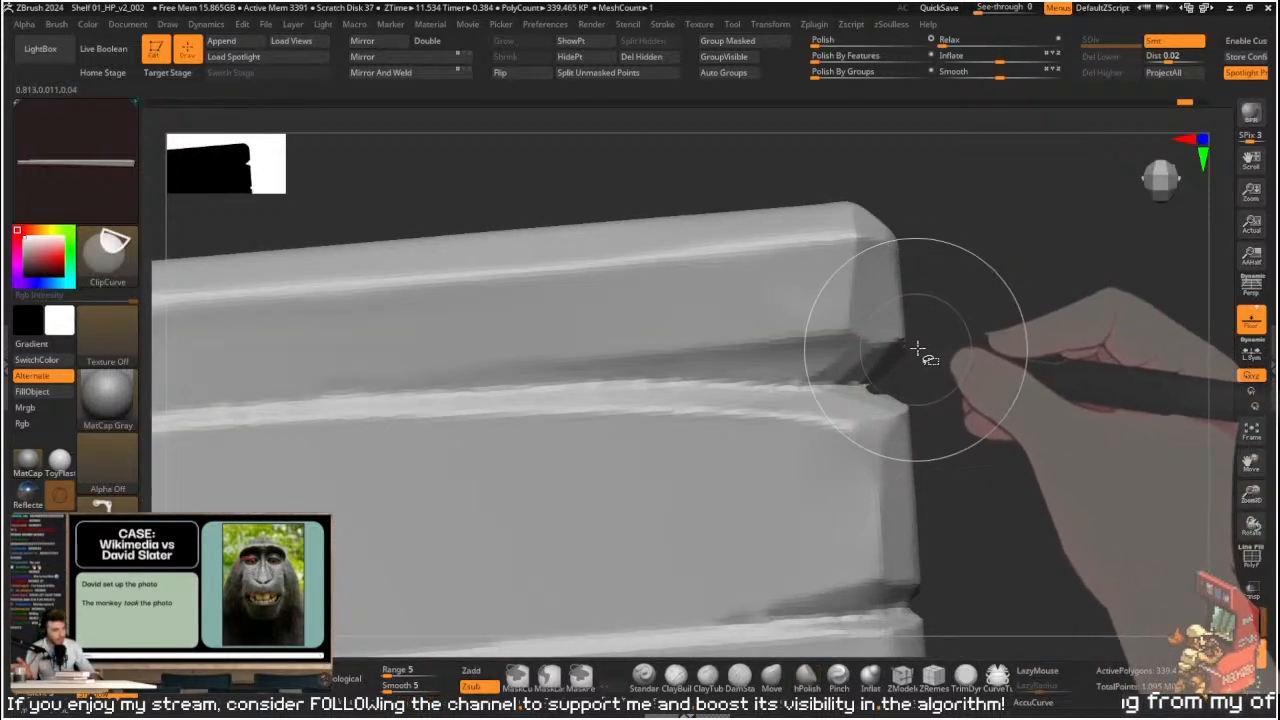
pyautogui.press('alt')
pyautogui.moveTo(857, 386)
pyautogui.keyDown('ctrl'); pyautogui.keyDown('shift'); pyautogui.mouseDown()
pyautogui.moveTo(956, 430)
pyautogui.moveTo(920, 405)
pyautogui.moveTo(950, 383)
pyautogui.mouseUp(); pyautogui.keyUp('shift'); pyautogui.keyUp('ctrl')
pyautogui.moveTo(1051, 366)
pyautogui.mouseDown()
pyautogui.moveTo(877, 254)
pyautogui.moveTo(894, 246)
pyautogui.moveTo(966, 289)
pyautogui.moveTo(928, 293)
pyautogui.mouseUp()
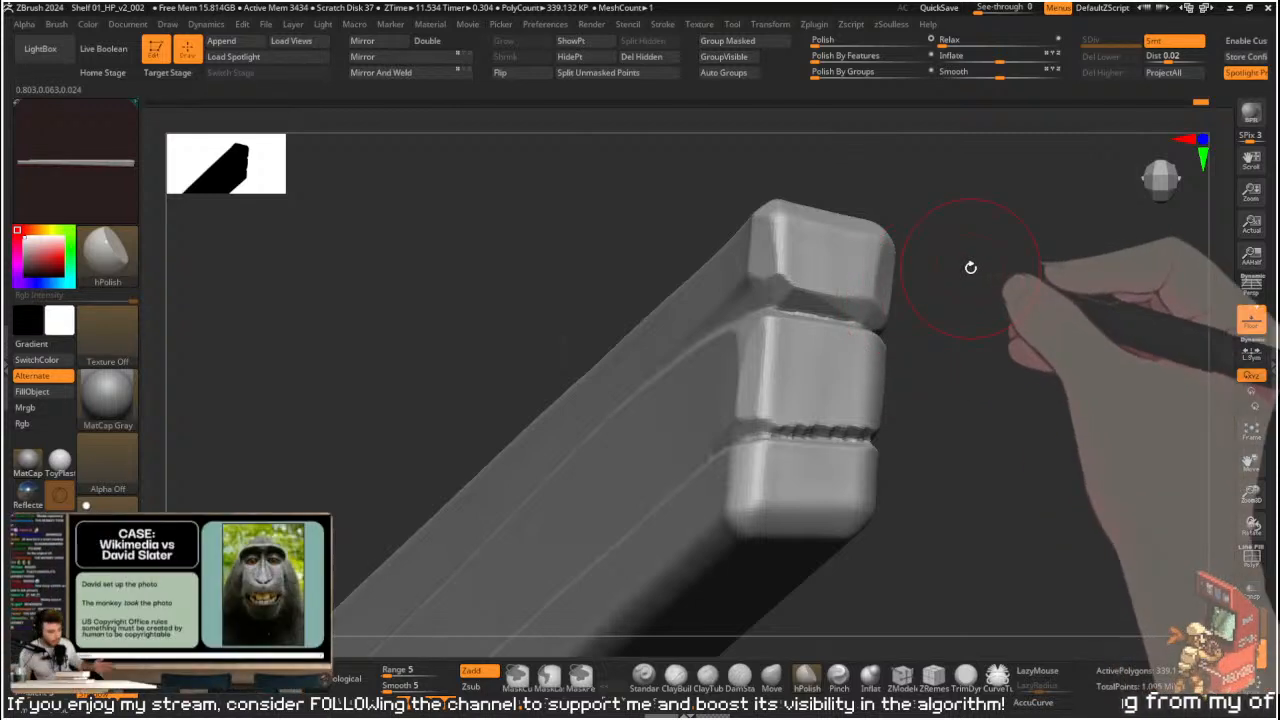
# - Widen and deepen the second seam's end notch with angled ClipCurve cuts
pyautogui.moveTo(945, 405)
pyautogui.mouseDown()
pyautogui.moveTo(1006, 408)
pyautogui.moveTo(846, 386)
pyautogui.mouseUp()
pyautogui.moveTo(757, 418)
pyautogui.mouseDown()
pyautogui.moveTo(692, 442)
pyautogui.moveTo(740, 423)
pyautogui.moveTo(694, 444)
pyautogui.moveTo(834, 474)
pyautogui.moveTo(809, 500)
pyautogui.moveTo(789, 486)
pyautogui.mouseUp()
pyautogui.press('alt')
pyautogui.keyDown('ctrl'); pyautogui.keyDown('shift'); pyautogui.moveTo(742, 423); pyautogui.dragTo(686, 452); pyautogui.keyUp('shift'); pyautogui.keyUp('ctrl')
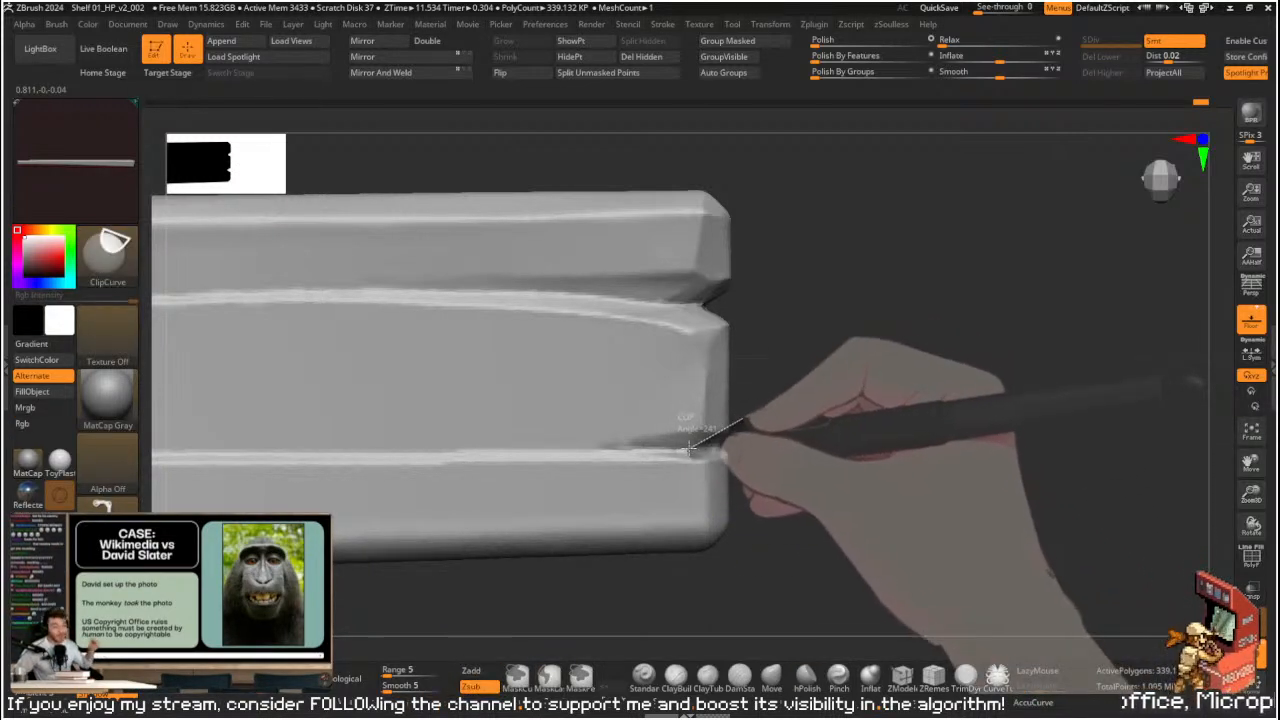
pyautogui.moveTo(795, 487)
pyautogui.keyDown('ctrl'); pyautogui.keyDown('shift'); pyautogui.mouseDown()
pyautogui.moveTo(806, 506)
pyautogui.moveTo(760, 498)
pyautogui.moveTo(850, 470)
pyautogui.moveTo(766, 437)
pyautogui.moveTo(769, 421)
pyautogui.mouseUp(); pyautogui.keyUp('shift'); pyautogui.keyUp('ctrl')
pyautogui.hotkey('ctrl', 'shift')
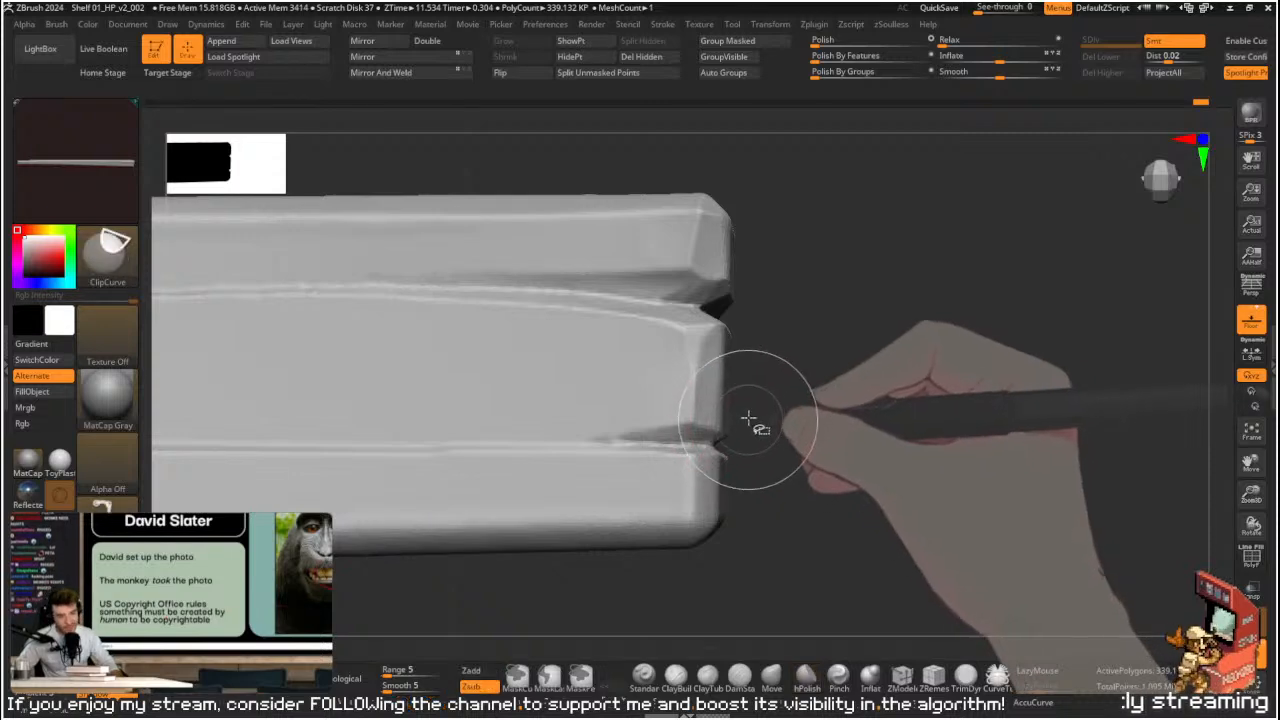
pyautogui.moveTo(701, 444)
pyautogui.keyDown('ctrl'); pyautogui.keyDown('shift'); pyautogui.mouseDown()
pyautogui.moveTo(690, 444)
pyautogui.moveTo(765, 497)
pyautogui.moveTo(791, 471)
pyautogui.moveTo(720, 470)
pyautogui.moveTo(806, 467)
pyautogui.moveTo(751, 420)
pyautogui.moveTo(752, 373)
pyautogui.moveTo(606, 388)
pyautogui.mouseUp(); pyautogui.keyUp('shift'); pyautogui.keyUp('ctrl')
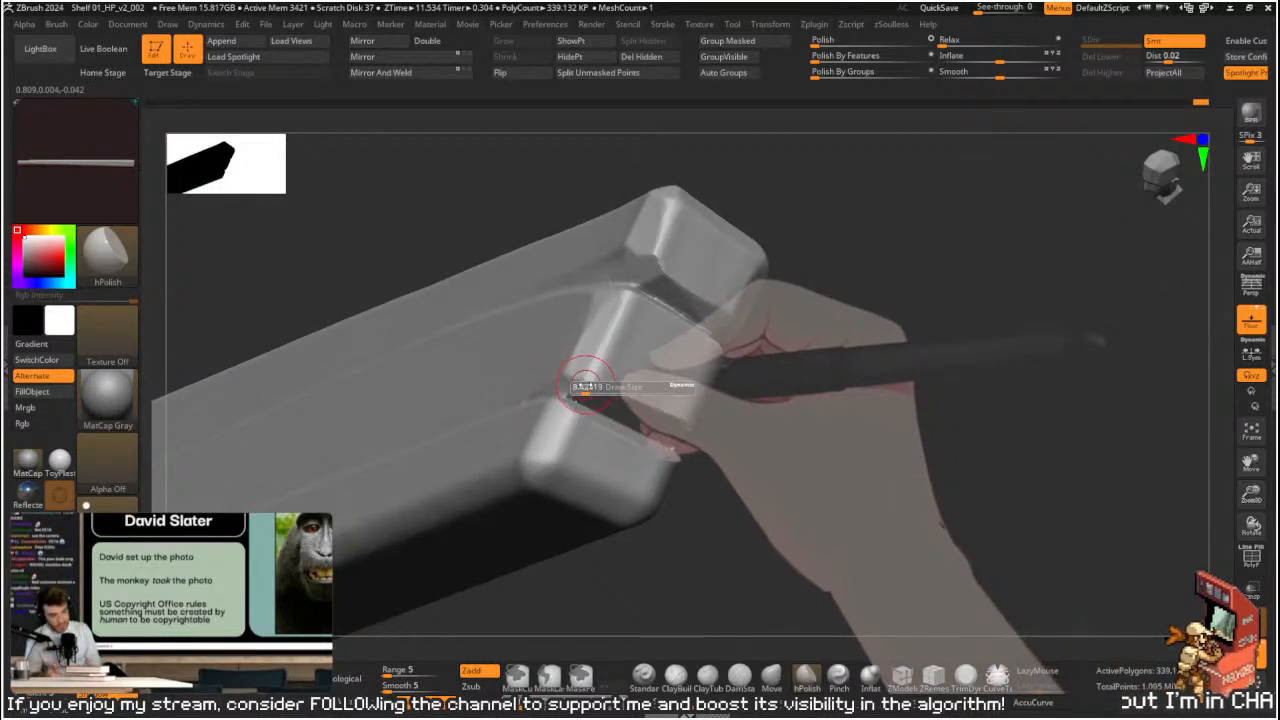
# - Polish the second notch's lips and the adjoining board corners with hPolish, resizing the brush as needed
pyautogui.moveTo(745, 370); pyautogui.dragTo(757, 460)
pyautogui.moveTo(594, 403); pyautogui.dragTo(640, 410)
pyautogui.moveTo(750, 415); pyautogui.dragTo(725, 420)
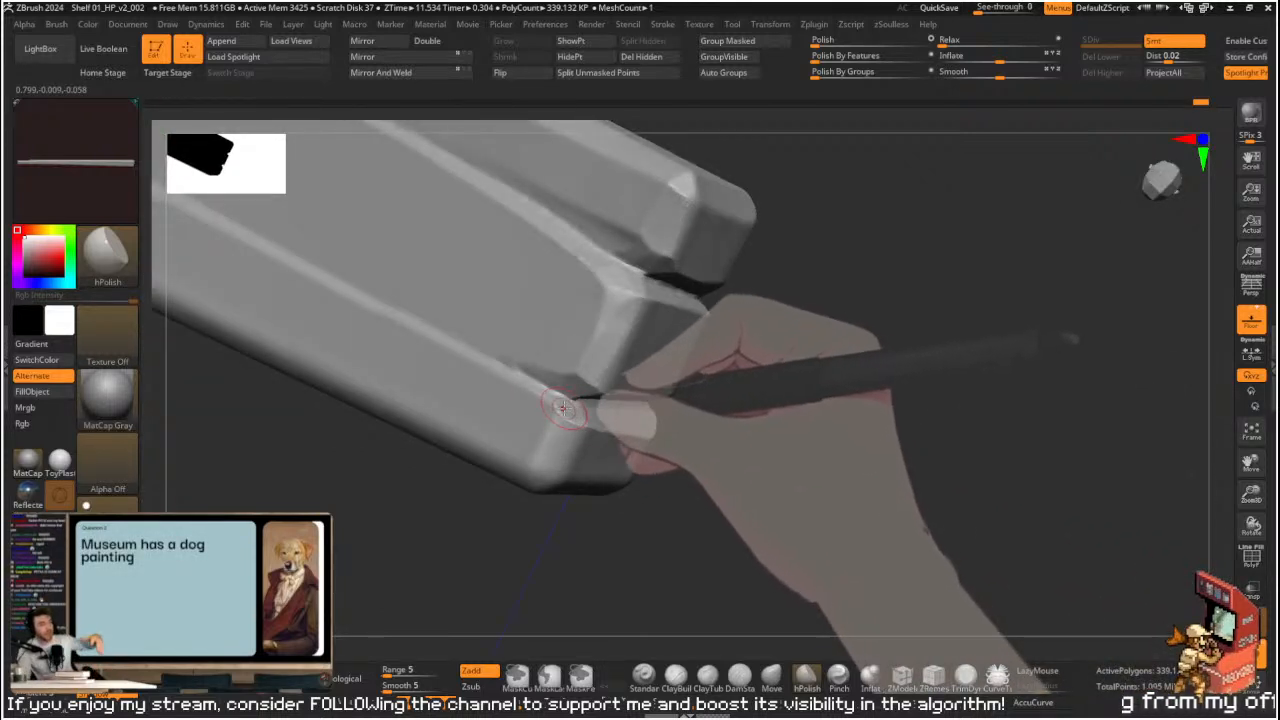
pyautogui.press('ctrl')
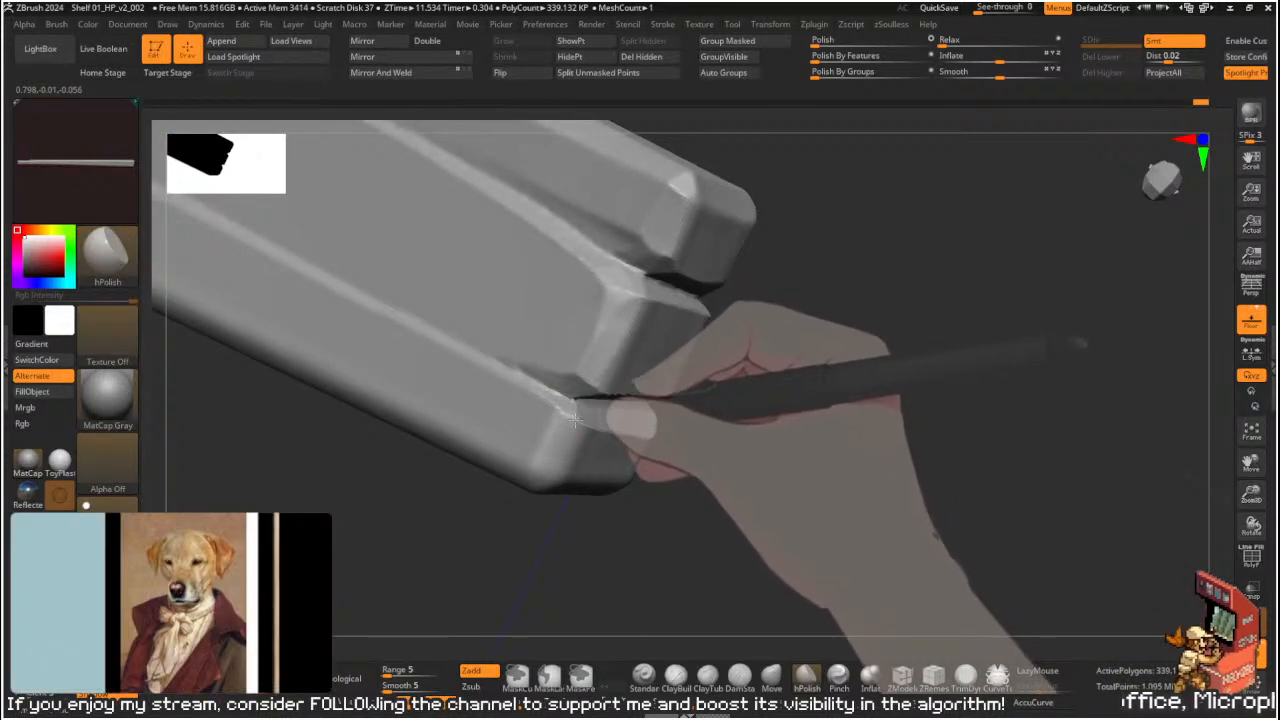
pyautogui.moveTo(573, 411); pyautogui.dragTo(576, 418)
pyautogui.moveTo(771, 437); pyautogui.dragTo(700, 420)
pyautogui.press('s')
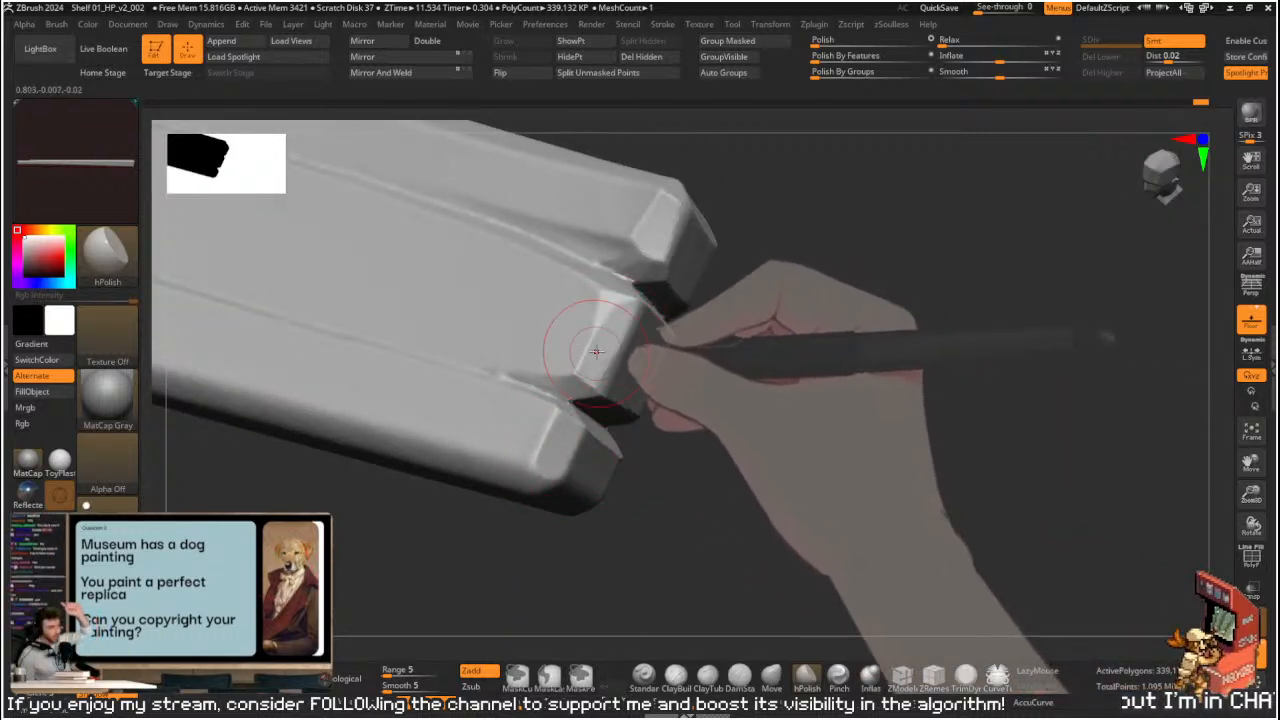
# - Polish the outer board's end corner and adjoining long edge with hPolish, adjusting the brush size
pyautogui.moveTo(690, 405)
pyautogui.mouseDown()
pyautogui.moveTo(857, 417)
pyautogui.moveTo(837, 420)
pyautogui.moveTo(840, 406)
pyautogui.moveTo(880, 420)
pyautogui.moveTo(667, 405)
pyautogui.mouseUp()
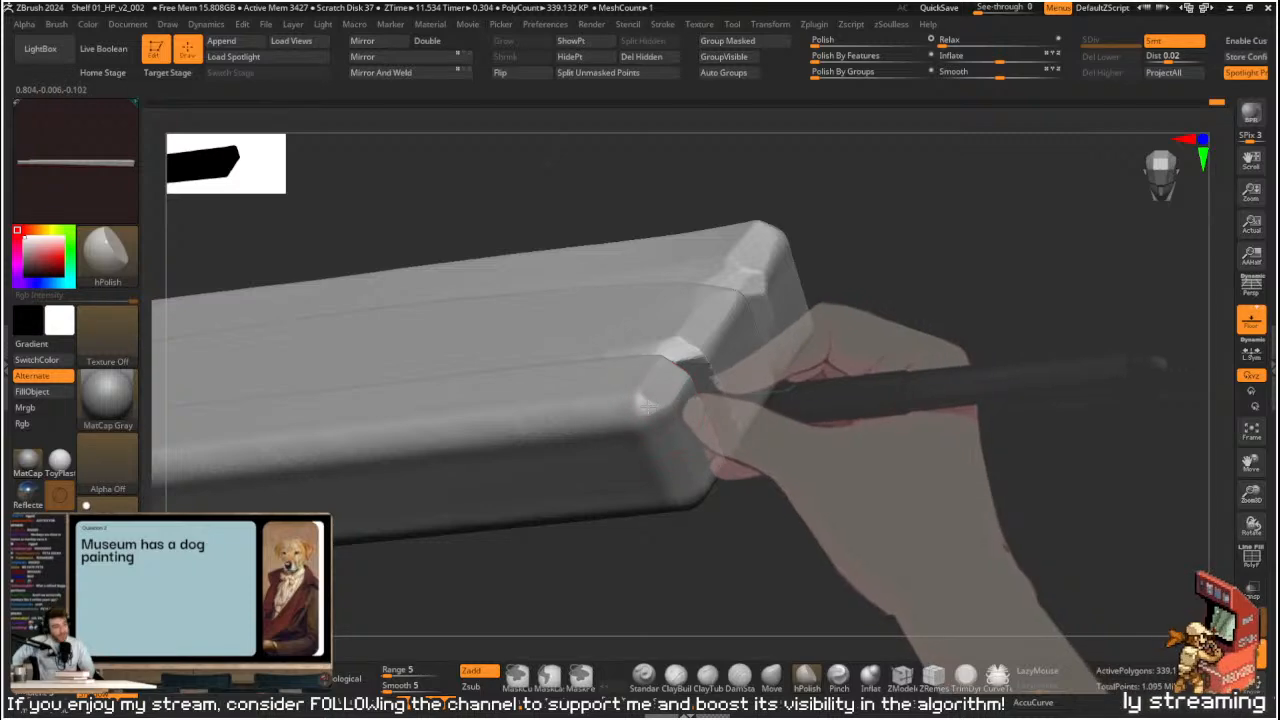
pyautogui.moveTo(811, 434)
pyautogui.mouseDown()
pyautogui.moveTo(869, 451)
pyautogui.moveTo(783, 437)
pyautogui.moveTo(883, 387)
pyautogui.mouseUp()
pyautogui.press('s')
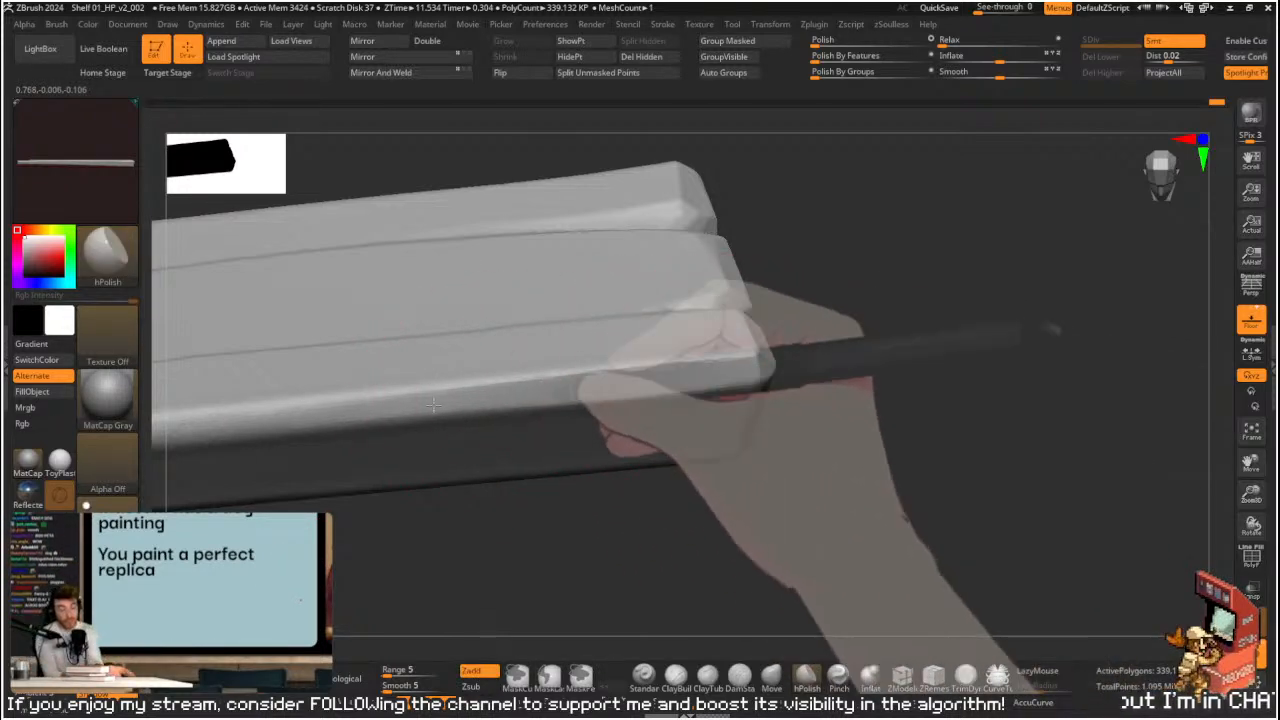
# - Recut the second seam's end notch with angled ClipCurve cuts, undoing the misplaced attempts
pyautogui.moveTo(640, 470)
pyautogui.mouseDown()
pyautogui.moveTo(760, 486)
pyautogui.moveTo(714, 437)
pyautogui.moveTo(717, 509)
pyautogui.moveTo(763, 473)
pyautogui.moveTo(826, 500)
pyautogui.moveTo(820, 386)
pyautogui.moveTo(898, 317)
pyautogui.moveTo(797, 409)
pyautogui.moveTo(737, 397)
pyautogui.moveTo(926, 341)
pyautogui.moveTo(834, 343)
pyautogui.mouseUp()
pyautogui.moveTo(760, 363)
pyautogui.mouseDown()
pyautogui.moveTo(698, 393)
pyautogui.moveTo(731, 397)
pyautogui.moveTo(717, 380)
pyautogui.moveTo(754, 380)
pyautogui.moveTo(672, 389)
pyautogui.moveTo(673, 401)
pyautogui.mouseUp()
pyautogui.hotkey('ctrl', 'z')
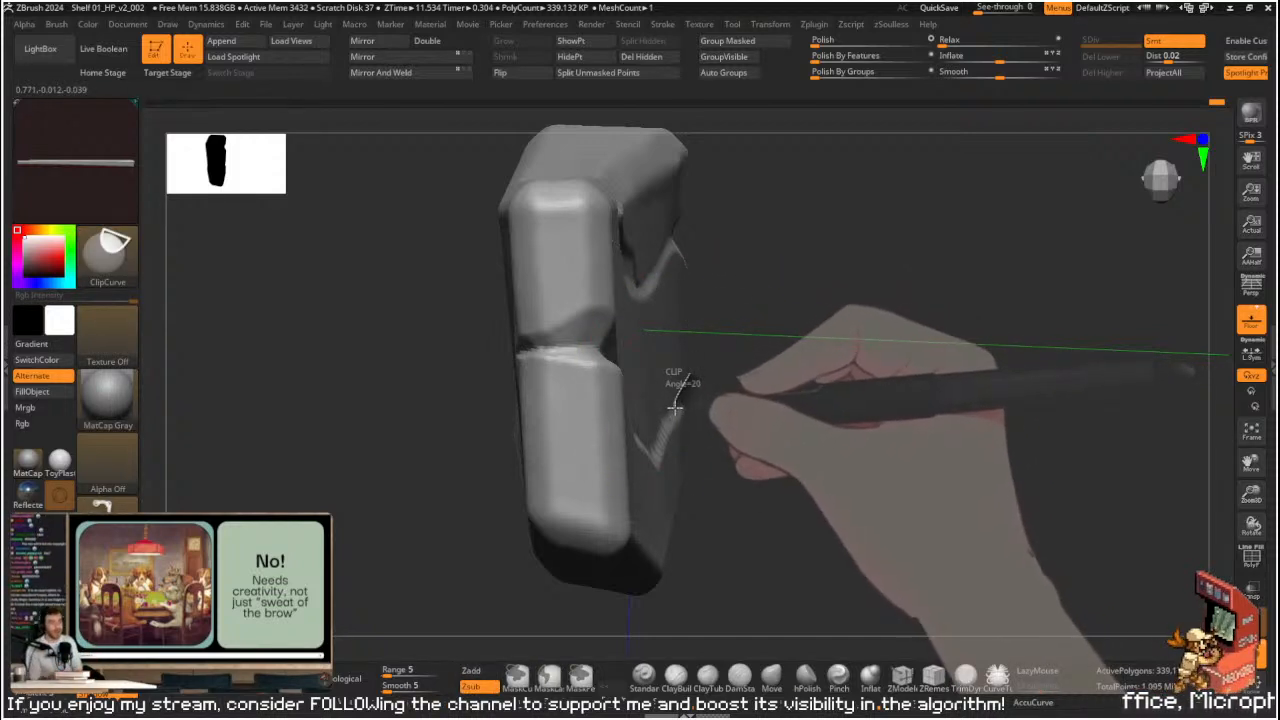
pyautogui.moveTo(740, 393)
pyautogui.mouseDown()
pyautogui.moveTo(752, 388)
pyautogui.moveTo(711, 377)
pyautogui.moveTo(671, 391)
pyautogui.moveTo(714, 412)
pyautogui.mouseUp()
pyautogui.moveTo(714, 412)
pyautogui.mouseDown()
pyautogui.moveTo(746, 409)
pyautogui.moveTo(742, 399)
pyautogui.mouseUp()
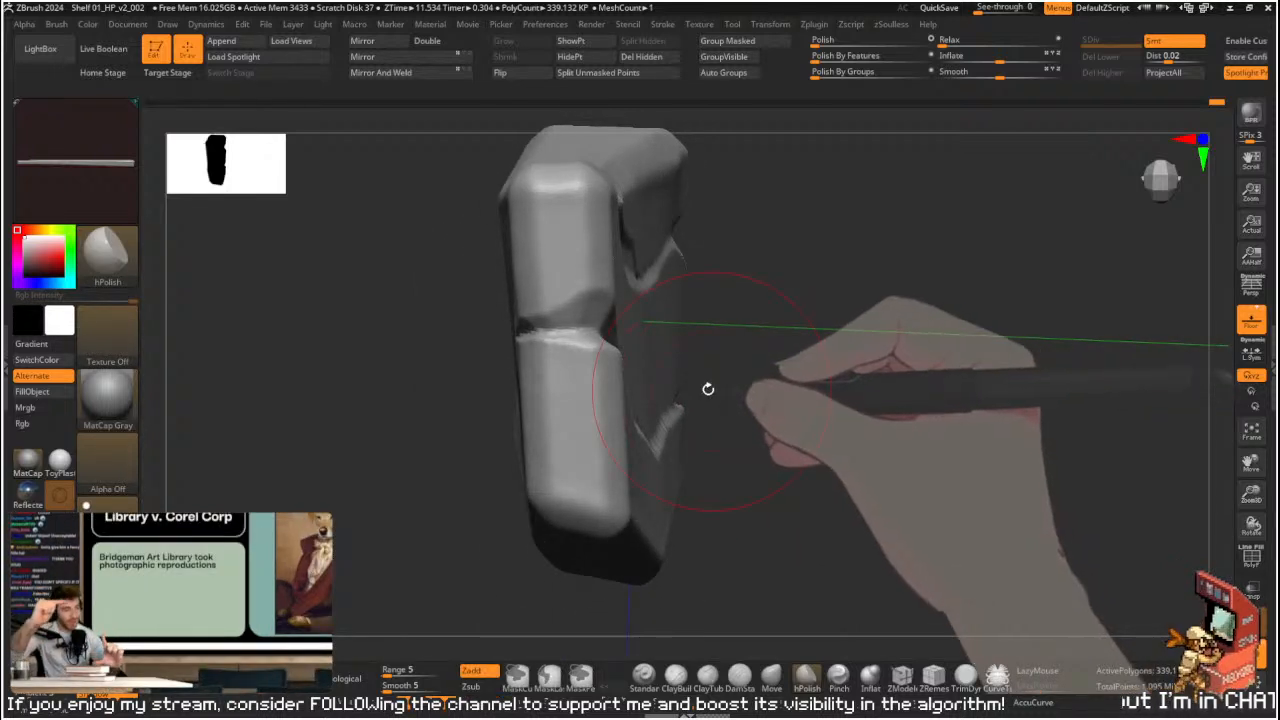
pyautogui.hotkey('ctrl', 'shift')
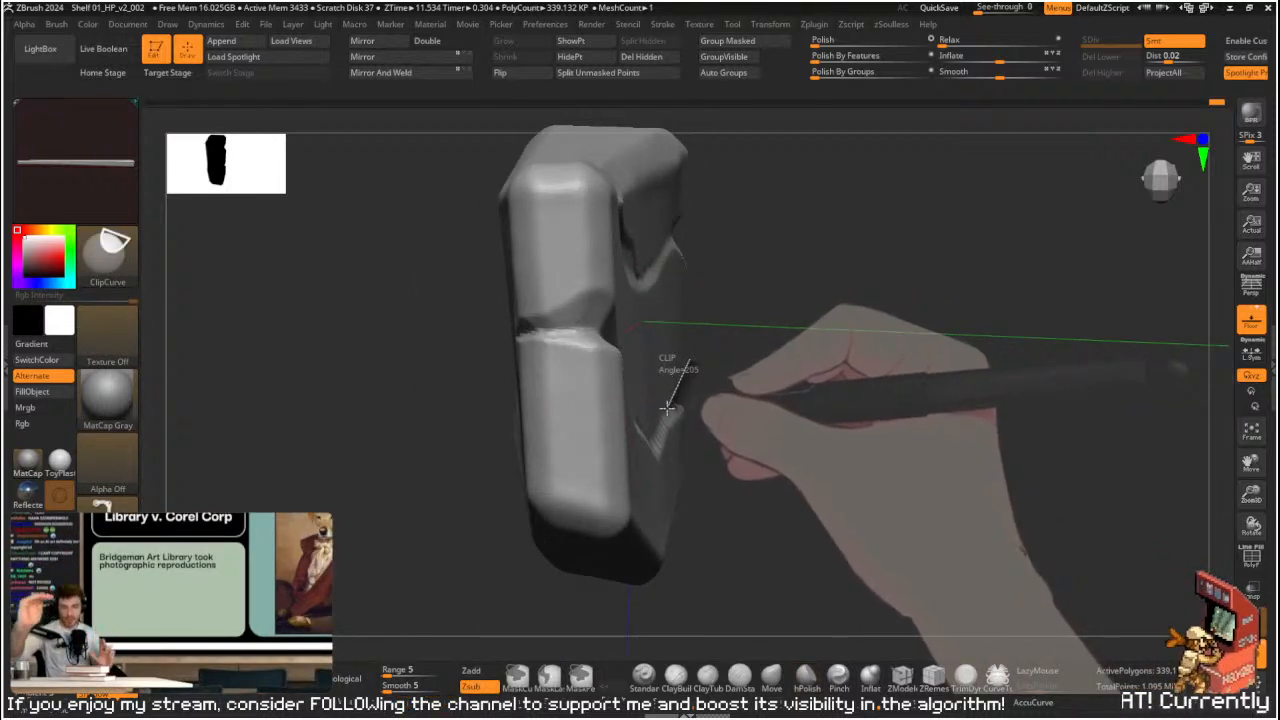
pyautogui.moveTo(680, 407)
pyautogui.keyDown('ctrl'); pyautogui.keyDown('shift'); pyautogui.mouseDown()
pyautogui.moveTo(740, 409)
pyautogui.moveTo(706, 397)
pyautogui.moveTo(823, 346)
pyautogui.moveTo(757, 363)
pyautogui.moveTo(917, 383)
pyautogui.moveTo(883, 423)
pyautogui.moveTo(862, 412)
pyautogui.moveTo(957, 491)
pyautogui.moveTo(909, 431)
pyautogui.moveTo(891, 437)
pyautogui.moveTo(843, 410)
pyautogui.mouseUp(); pyautogui.keyUp('shift'); pyautogui.keyUp('ctrl')
pyautogui.moveTo(757, 415); pyautogui.dragTo(801, 428)
pyautogui.hotkey('ctrl', 'z')
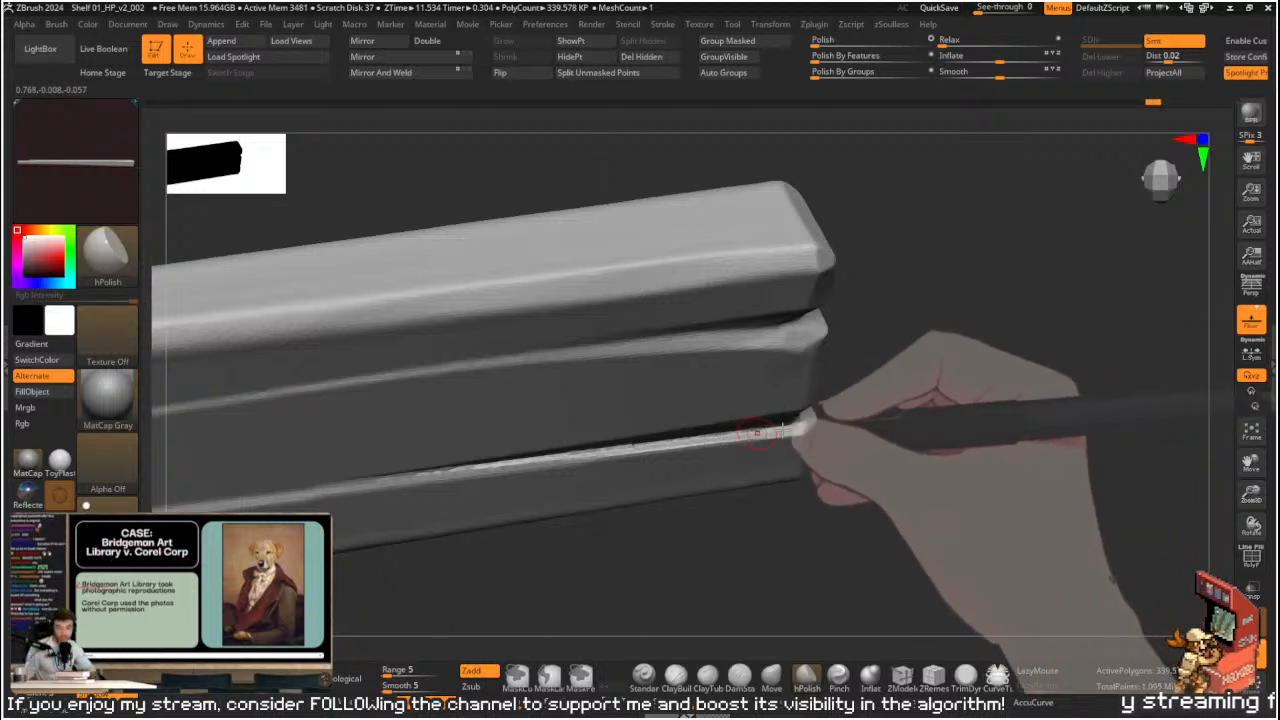
# - Polish the outer board's raised lip along the second seam with hPolish
pyautogui.moveTo(712, 440); pyautogui.dragTo(585, 450)
pyautogui.moveTo(686, 522)
pyautogui.mouseDown()
pyautogui.moveTo(697, 543)
pyautogui.moveTo(857, 463)
pyautogui.moveTo(850, 500)
pyautogui.mouseUp()
pyautogui.moveTo(857, 367); pyautogui.dragTo(700, 388)
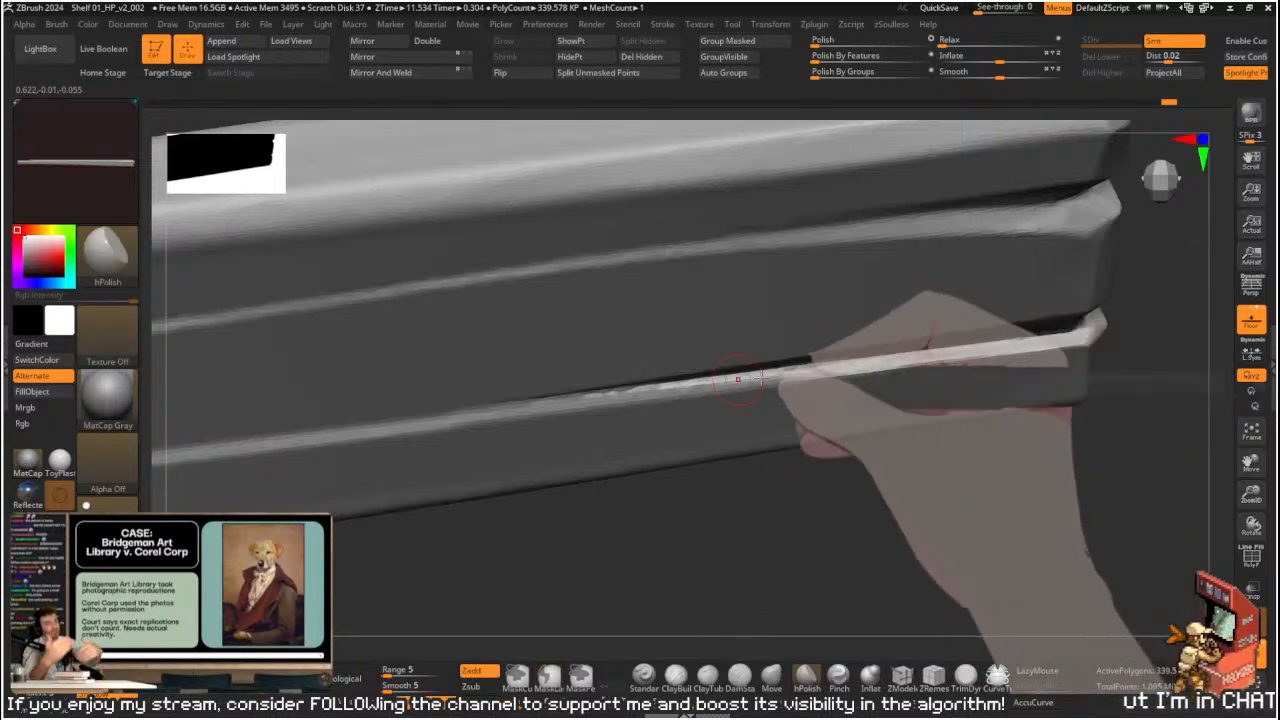
pyautogui.moveTo(806, 371); pyautogui.dragTo(698, 388)
pyautogui.moveTo(598, 394); pyautogui.dragTo(532, 402)
# - Flatten the middle board's slope into the second seam using a resized hPolish brush, redoing the stray stroke
pyautogui.moveTo(756, 492)
pyautogui.keyDown('alt'); pyautogui.mouseDown()
pyautogui.moveTo(756, 447)
pyautogui.moveTo(800, 392)
pyautogui.moveTo(931, 400)
pyautogui.mouseUp(); pyautogui.keyUp('alt')
pyautogui.keyDown('alt'); pyautogui.moveTo(1072, 413); pyautogui.dragTo(917, 456); pyautogui.keyUp('alt')
pyautogui.moveTo(654, 358)
pyautogui.mouseDown()
pyautogui.moveTo(563, 360)
pyautogui.moveTo(602, 355)
pyautogui.mouseUp()
pyautogui.moveTo(706, 359); pyautogui.dragTo(547, 356)
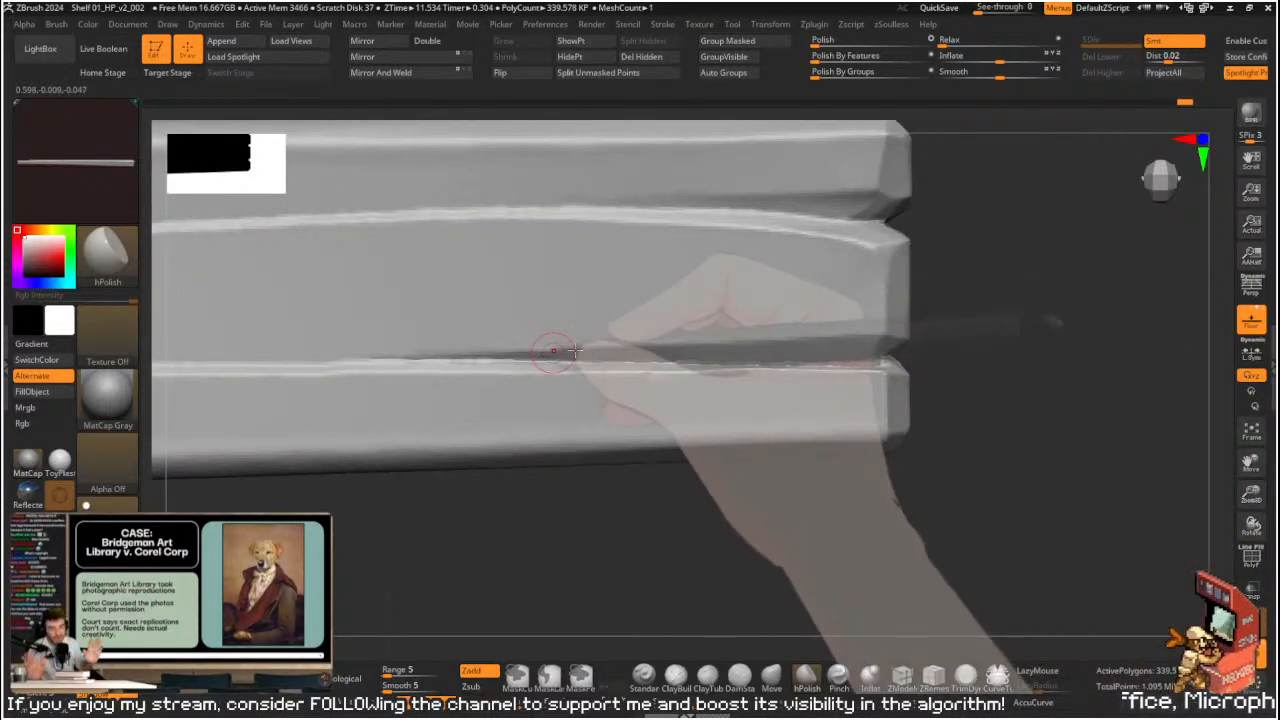
pyautogui.press('s')
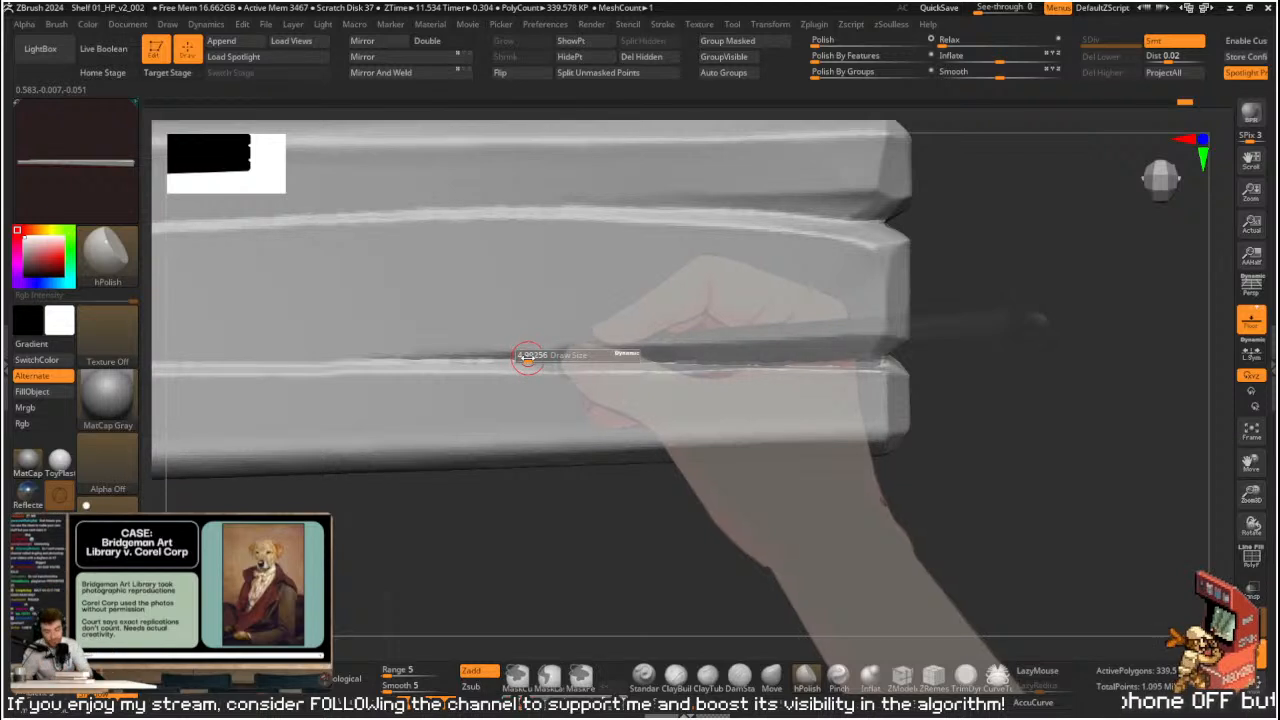
pyautogui.moveTo(557, 354); pyautogui.dragTo(530, 355)
pyautogui.hotkey('ctrl', 'z')
pyautogui.moveTo(640, 352); pyautogui.dragTo(552, 355)
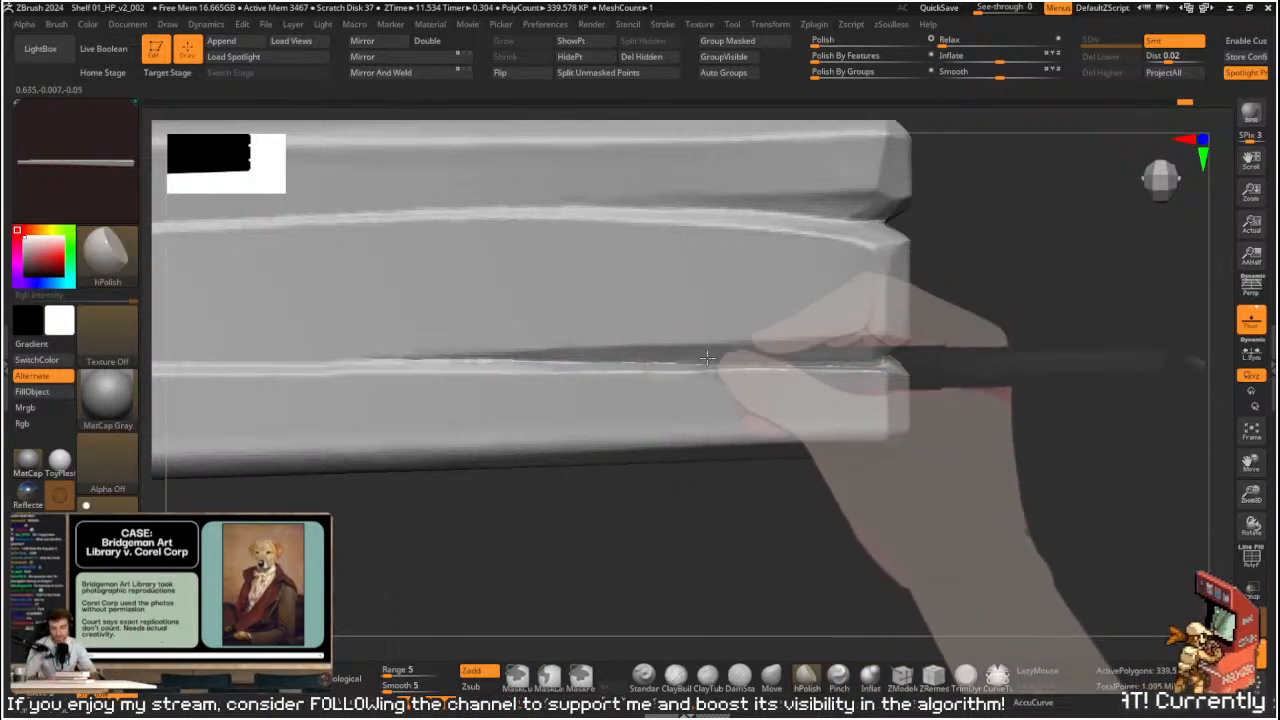
# - Widen the second seam's end notch with more angled ClipCurve cuts through the middle board's corner
pyautogui.moveTo(971, 366); pyautogui.dragTo(810, 403)
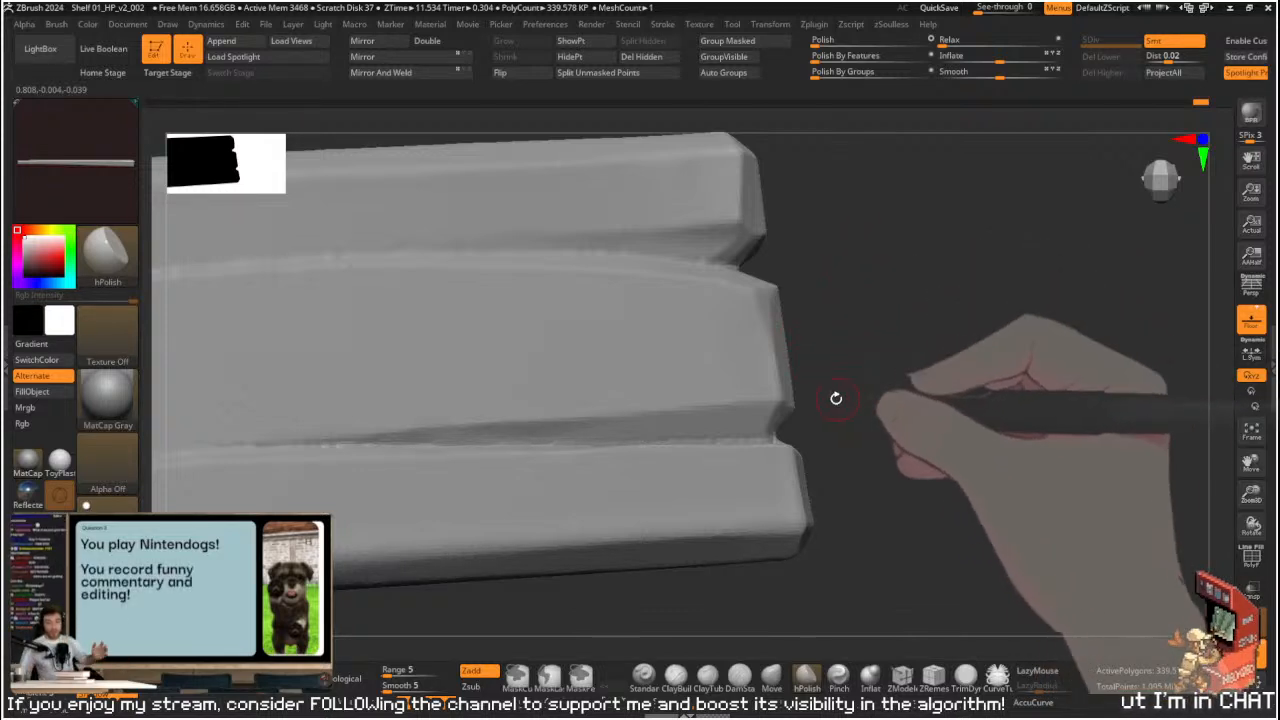
pyautogui.moveTo(832, 396); pyautogui.dragTo(809, 407)
pyautogui.hotkey('ctrl', 'shift')
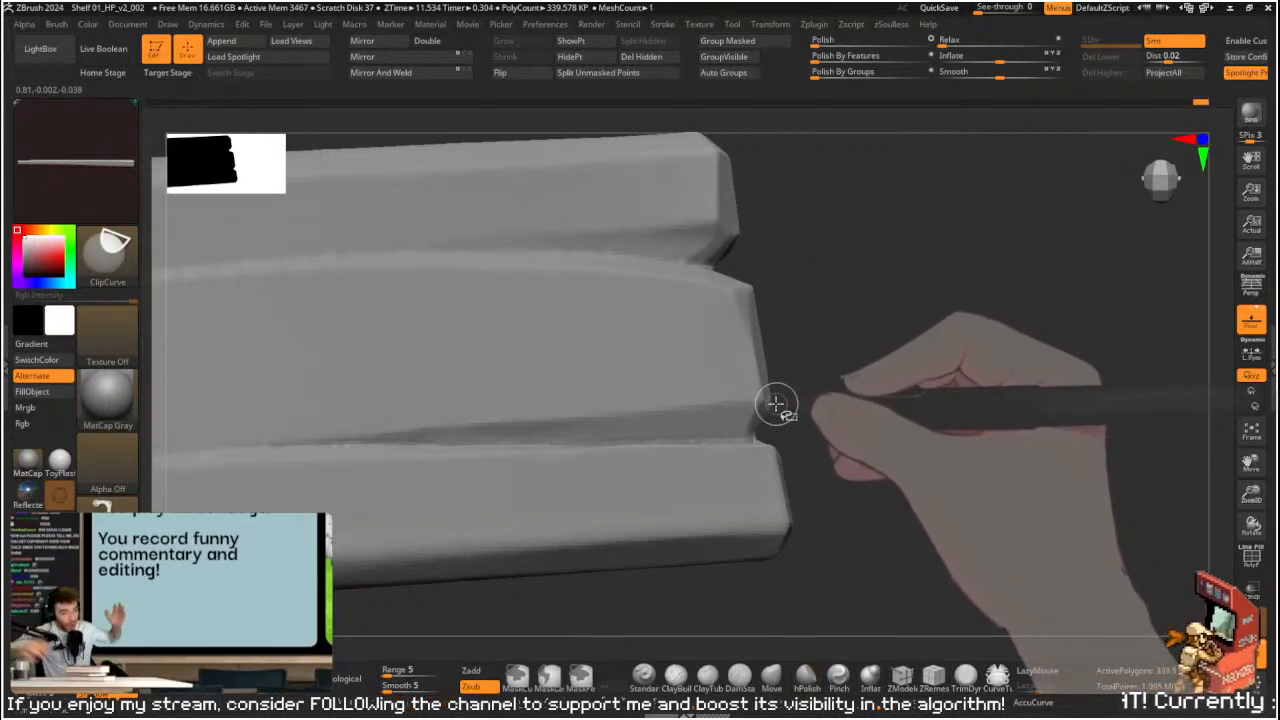
pyautogui.moveTo(784, 370)
pyautogui.keyDown('ctrl'); pyautogui.keyDown('shift'); pyautogui.mouseDown()
pyautogui.moveTo(760, 423)
pyautogui.moveTo(834, 500)
pyautogui.moveTo(806, 486)
pyautogui.moveTo(823, 479)
pyautogui.moveTo(780, 443)
pyautogui.moveTo(1014, 443)
pyautogui.moveTo(943, 437)
pyautogui.mouseUp(); pyautogui.keyUp('shift'); pyautogui.keyUp('ctrl')
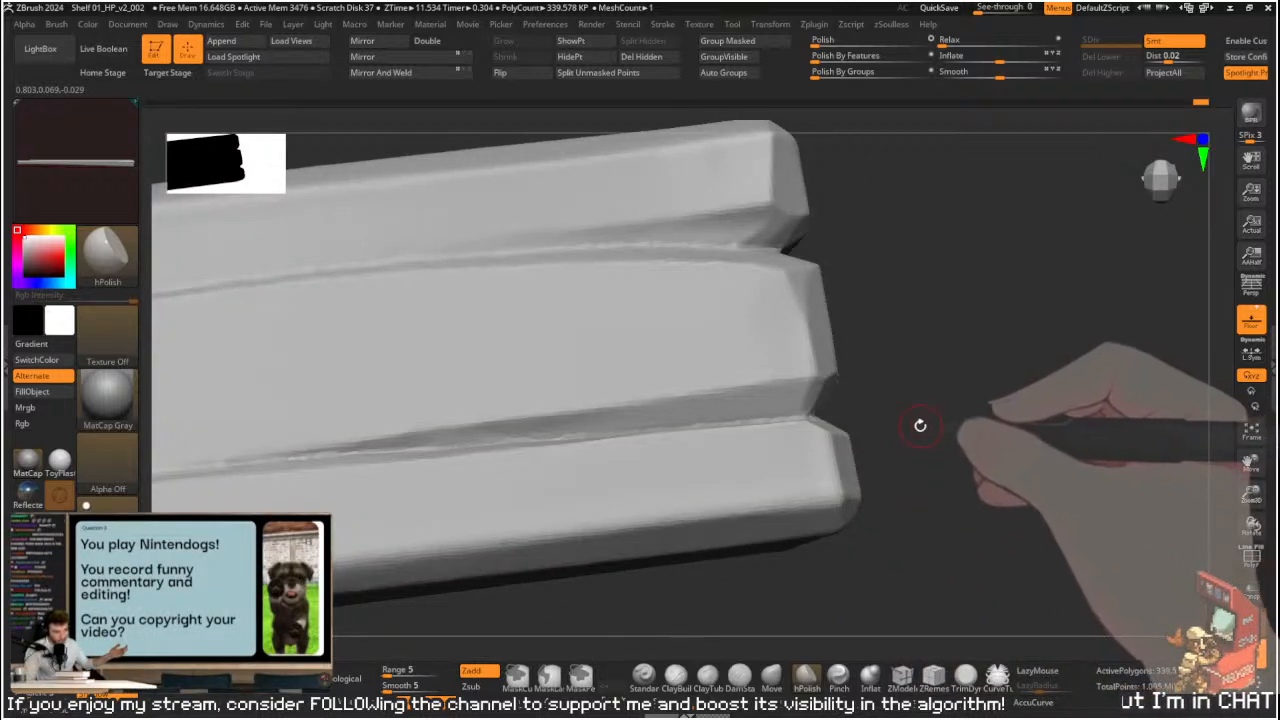
pyautogui.moveTo(903, 427); pyautogui.dragTo(938, 424)
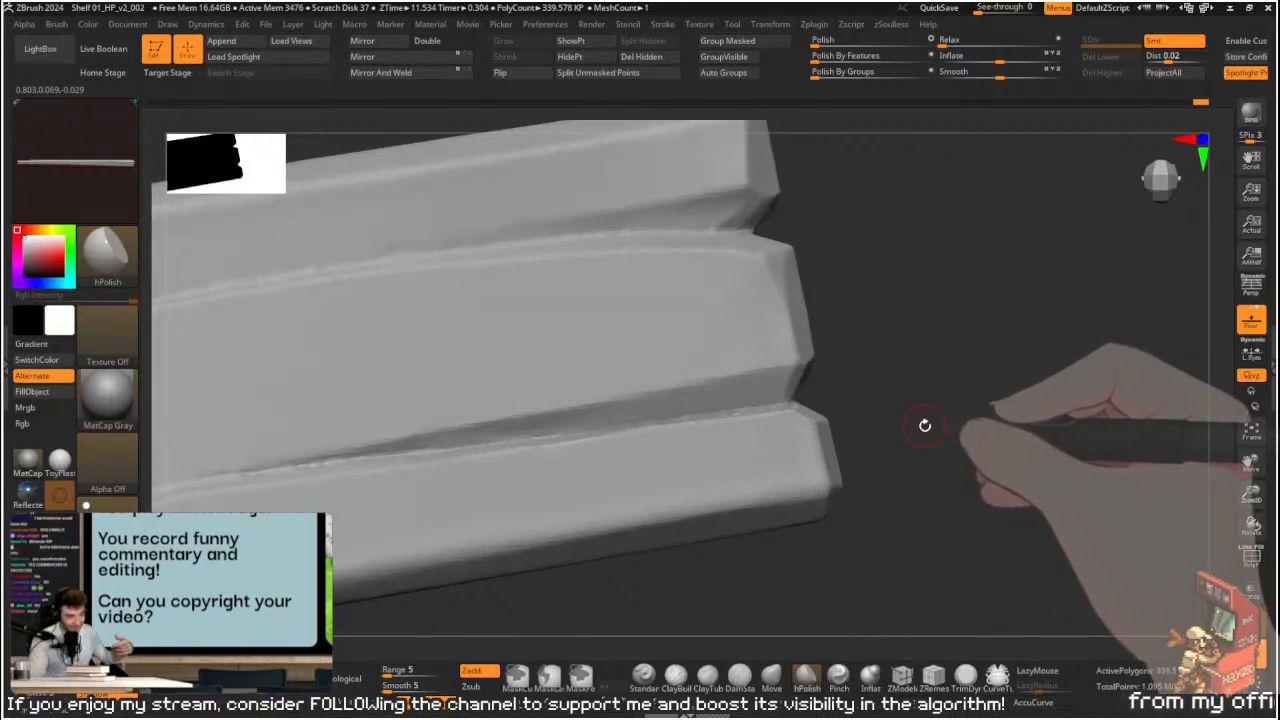
pyautogui.moveTo(931, 429); pyautogui.dragTo(891, 410)
pyautogui.moveTo(968, 412); pyautogui.dragTo(899, 441)
pyautogui.hotkey('ctrl', 'shift')
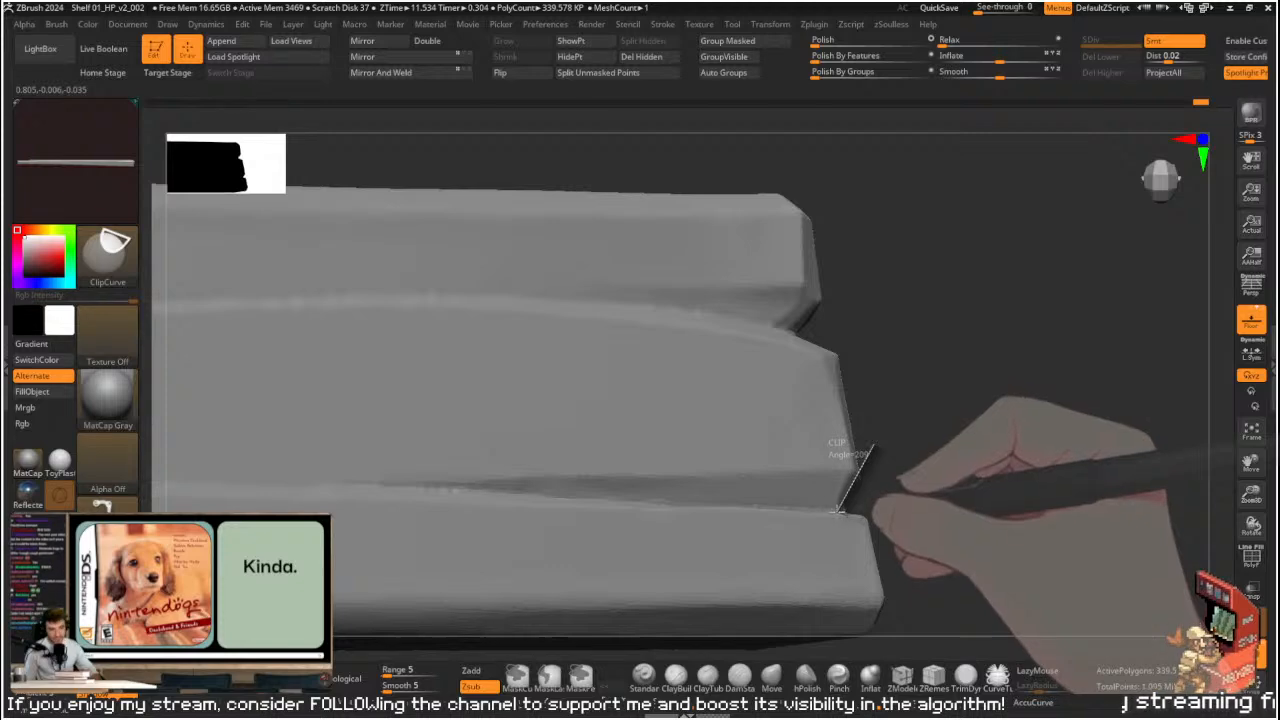
pyautogui.moveTo(934, 531)
pyautogui.mouseDown()
pyautogui.moveTo(943, 551)
pyautogui.moveTo(873, 541)
pyautogui.moveTo(1014, 494)
pyautogui.moveTo(1020, 463)
pyautogui.moveTo(957, 400)
pyautogui.moveTo(900, 406)
pyautogui.moveTo(877, 460)
pyautogui.mouseUp()
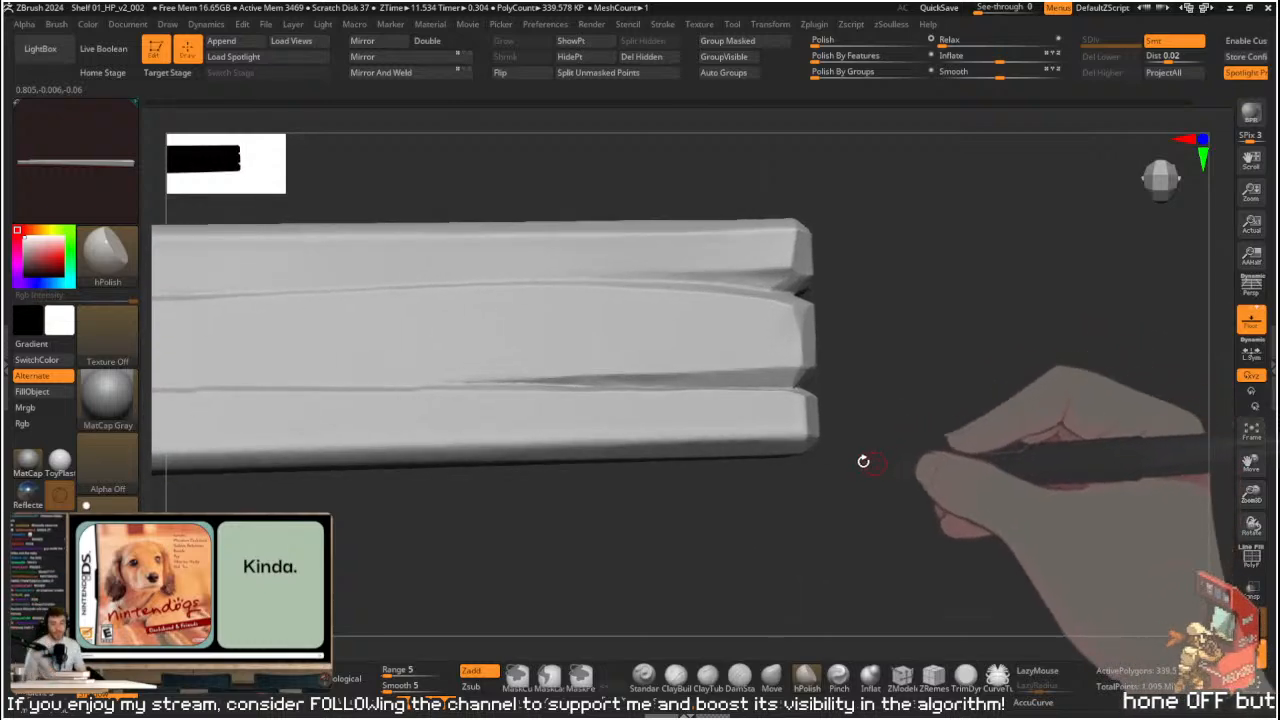
# - Resize the hPolish brush and polish the outer board's end corners and the second notch's lips
pyautogui.press('s')
pyautogui.moveTo(801, 443); pyautogui.dragTo(812, 437)
pyautogui.moveTo(944, 449); pyautogui.dragTo(845, 450)
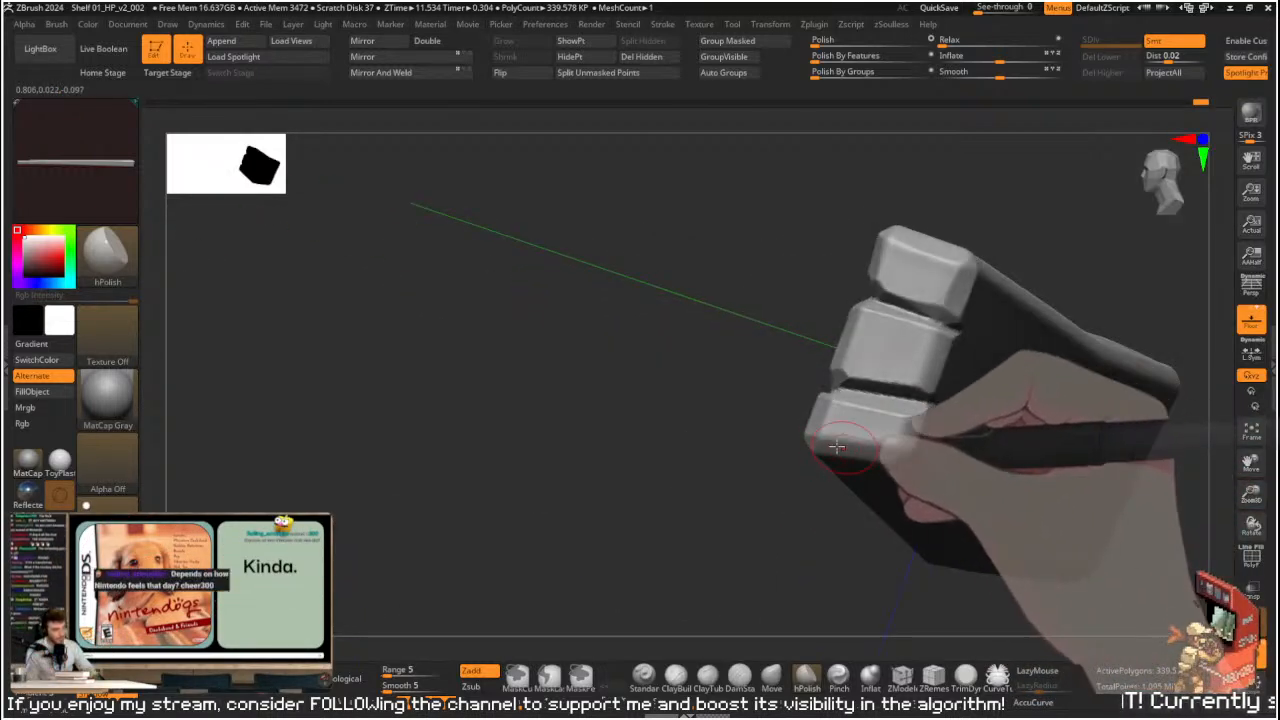
pyautogui.moveTo(723, 486); pyautogui.dragTo(880, 425)
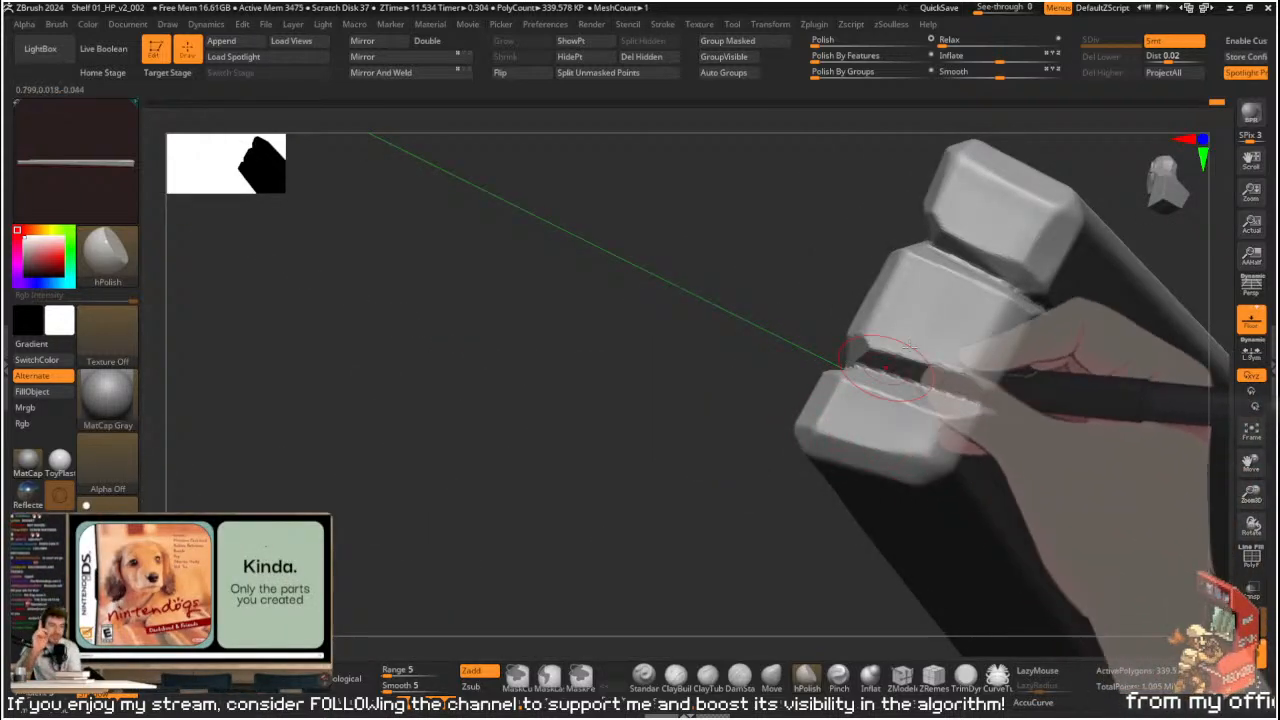
pyautogui.moveTo(746, 351); pyautogui.dragTo(783, 334)
# - Flatten the second notch's rough end edges with TrimDynamic, and refine the middle board's end bevels with hPolish
pyautogui.press('b')
pyautogui.press('t')
pyautogui.press('d')
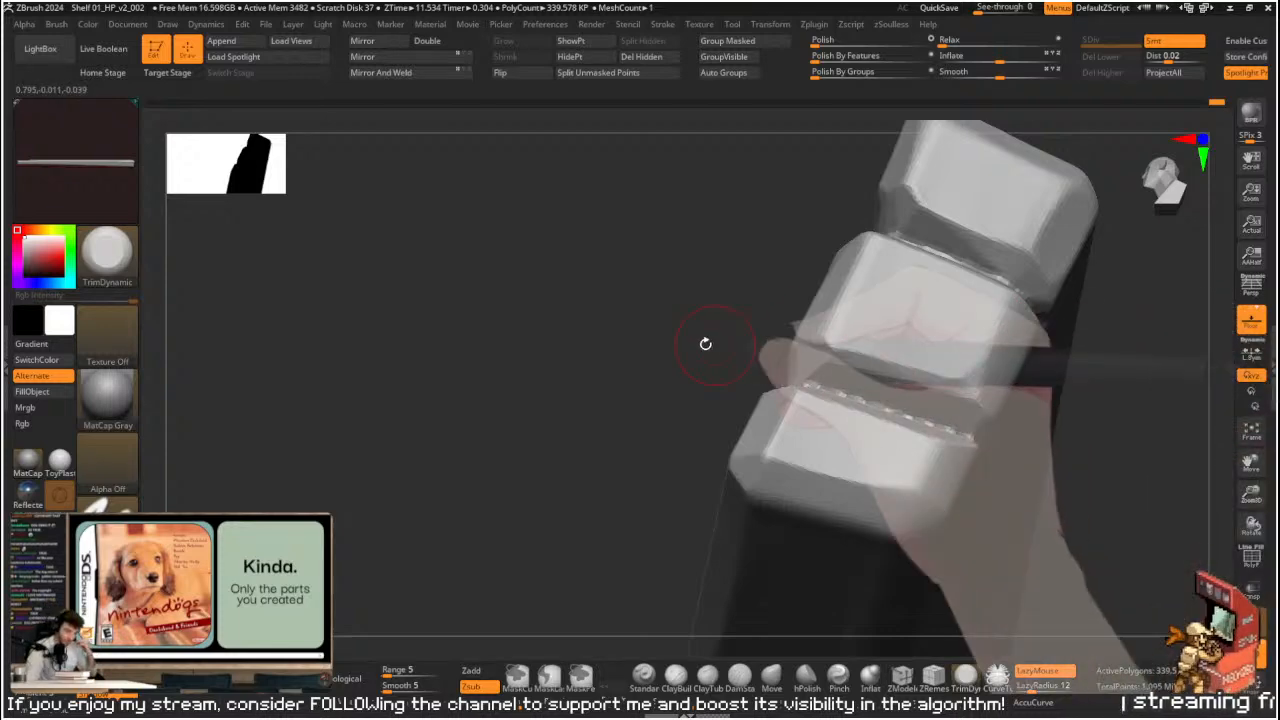
pyautogui.moveTo(720, 343); pyautogui.dragTo(765, 350)
pyautogui.press('b')
pyautogui.press('h')
pyautogui.press('p')
pyautogui.moveTo(920, 386); pyautogui.dragTo(975, 390)
pyautogui.moveTo(1014, 320); pyautogui.dragTo(995, 376)
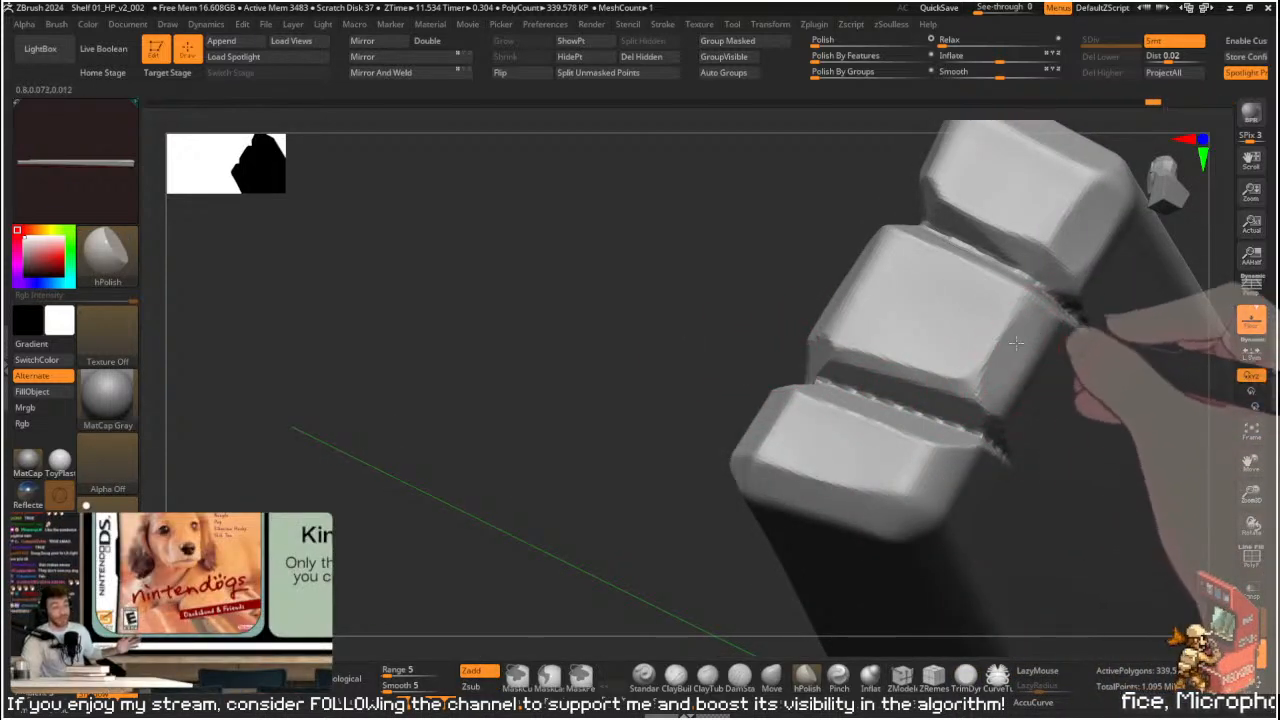
pyautogui.moveTo(969, 337); pyautogui.dragTo(887, 358)
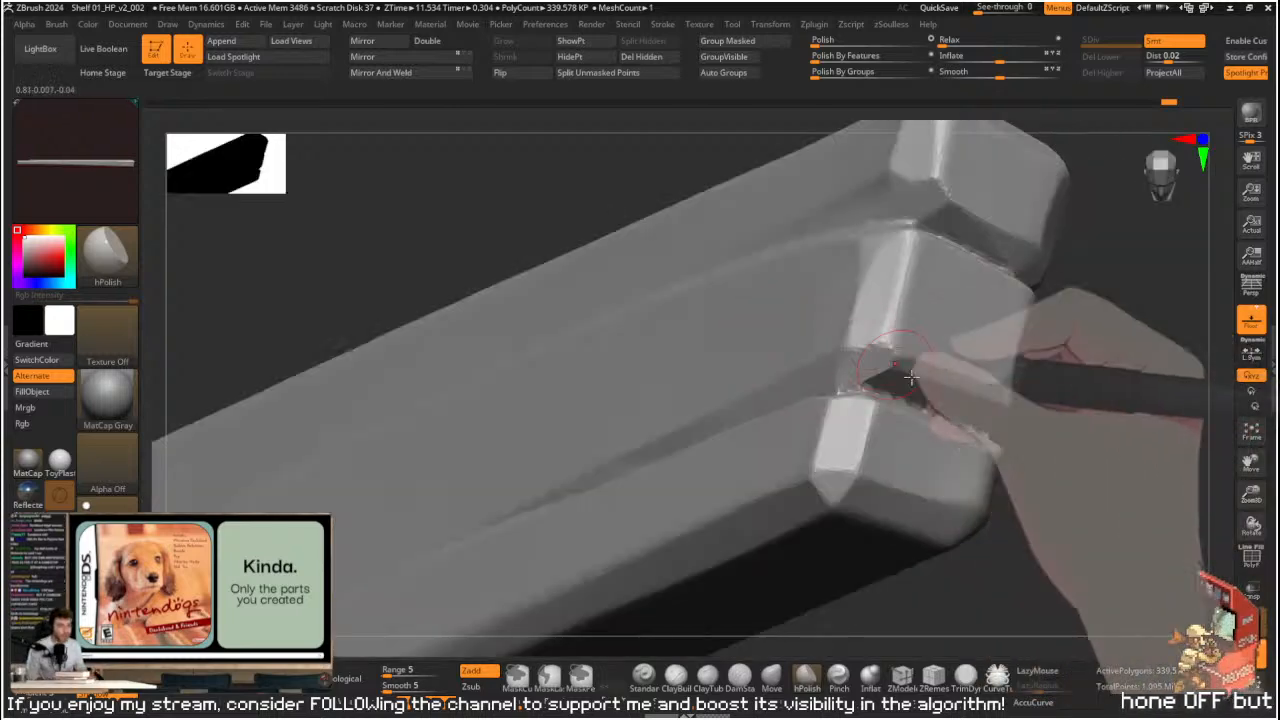
# - Remesh the plank with DynaMesh and polish the second notch's lips and the outer board's end corner
pyautogui.press('ctrl')
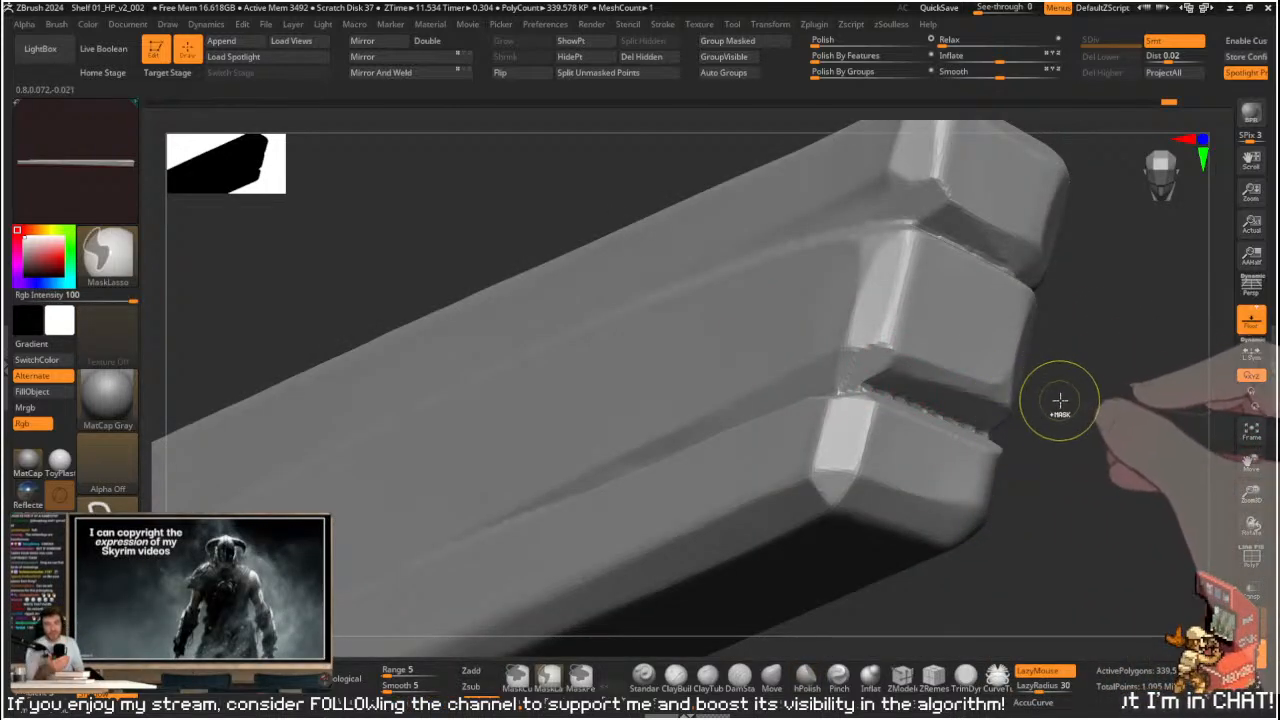
pyautogui.keyDown('ctrl'); pyautogui.moveTo(1054, 403); pyautogui.dragTo(1072, 412); pyautogui.keyUp('ctrl')
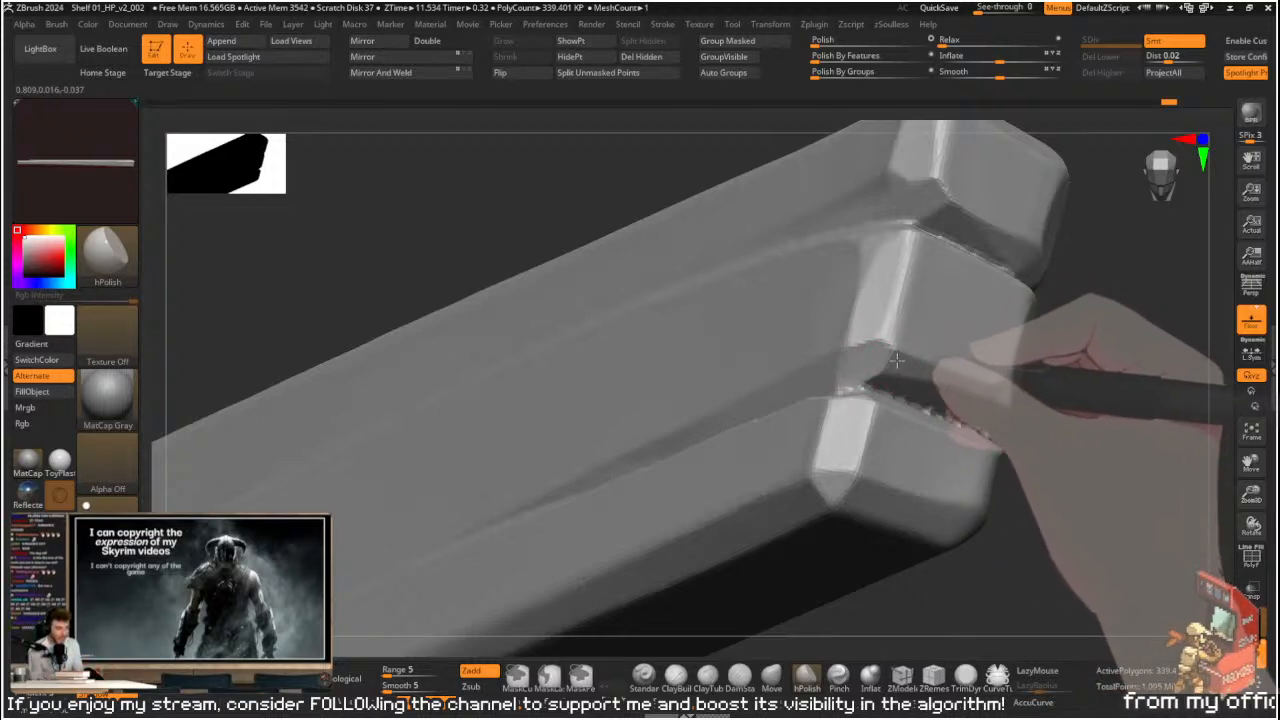
pyautogui.moveTo(1083, 409)
pyautogui.mouseDown()
pyautogui.moveTo(1080, 463)
pyautogui.moveTo(1063, 429)
pyautogui.moveTo(868, 400)
pyautogui.mouseUp()
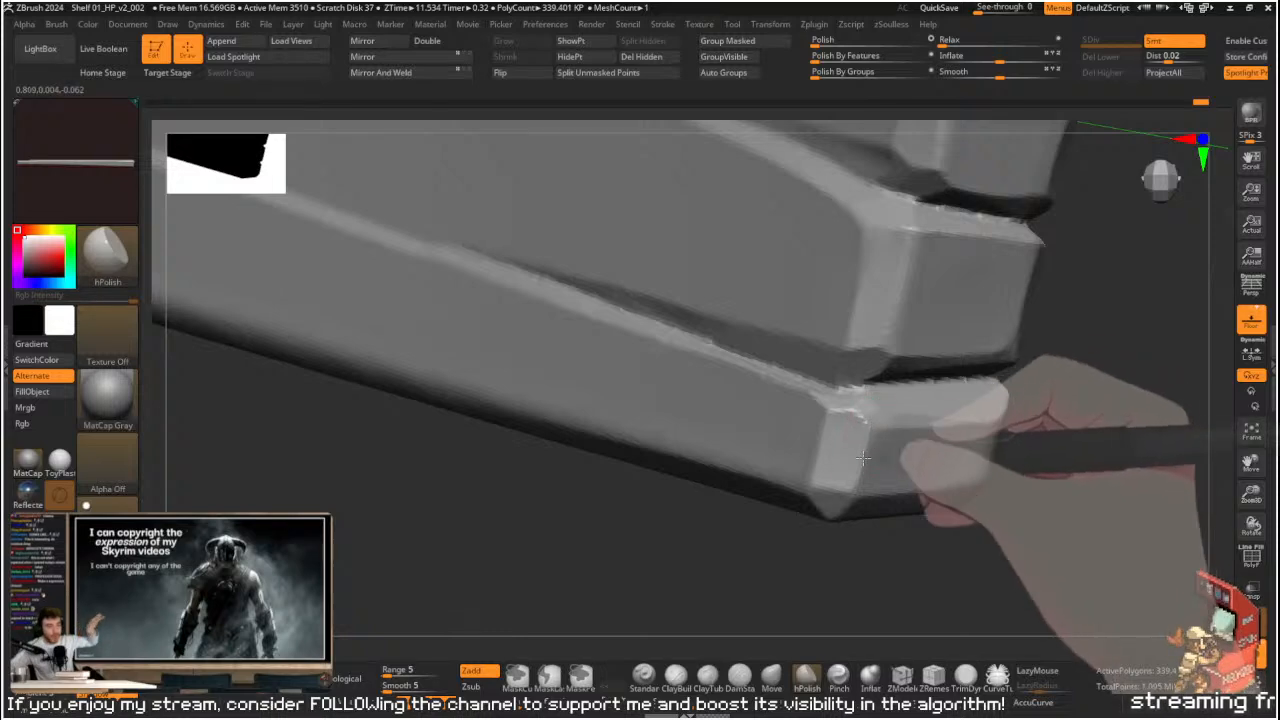
pyautogui.moveTo(1006, 421); pyautogui.dragTo(1060, 405)
pyautogui.moveTo(1039, 505); pyautogui.dragTo(822, 480)
# - Polish the outer board's end-face bevels and its long narrow side with hPolish
pyautogui.moveTo(860, 533); pyautogui.dragTo(838, 488)
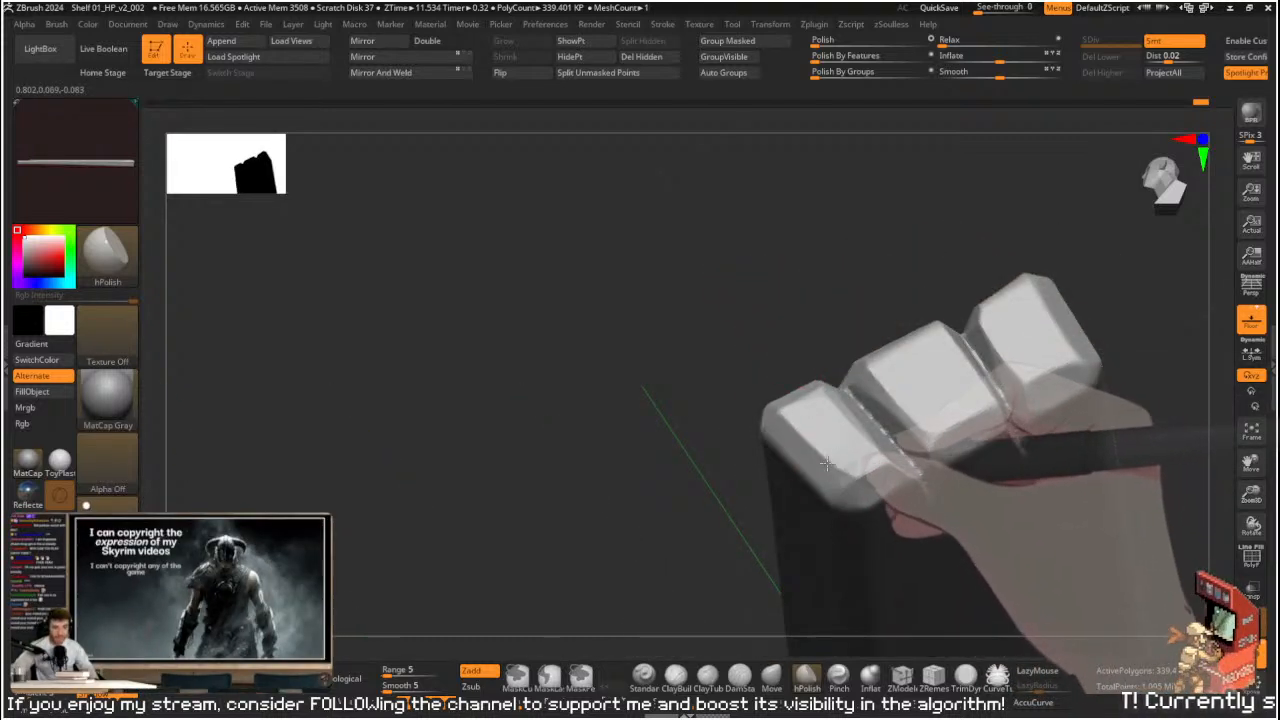
pyautogui.moveTo(845, 490); pyautogui.dragTo(977, 422)
pyautogui.moveTo(1037, 451); pyautogui.dragTo(962, 431)
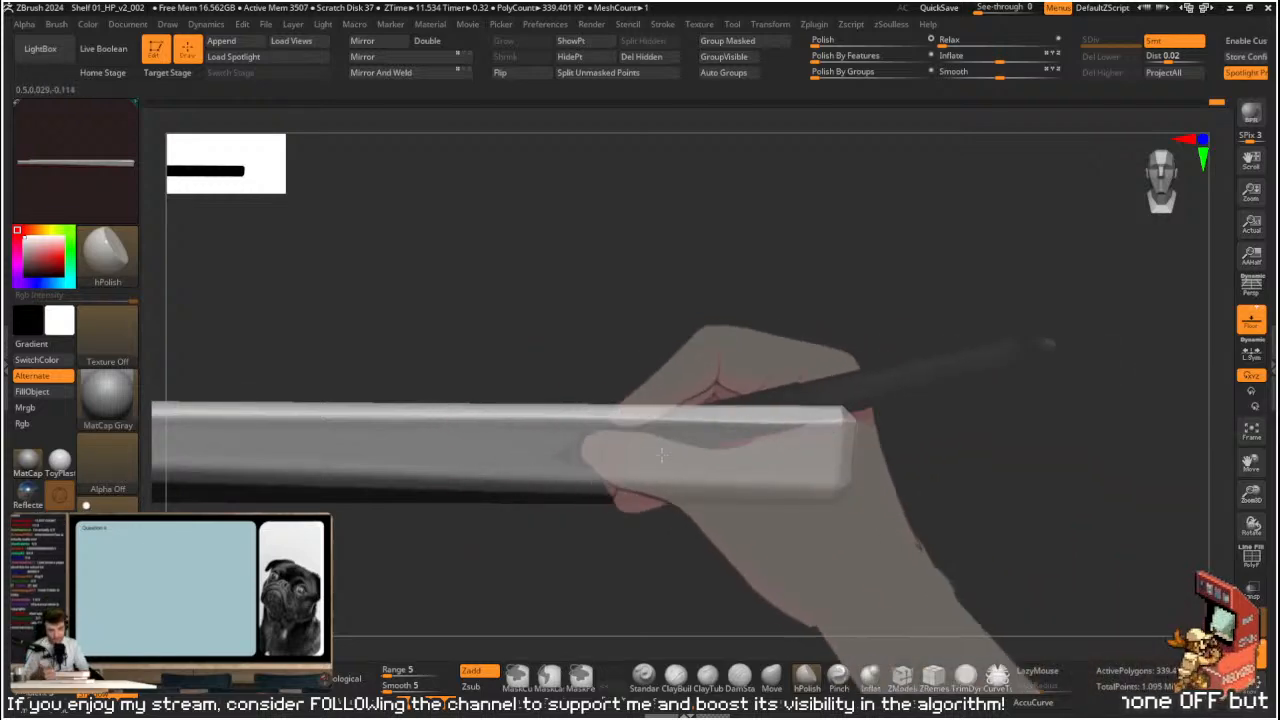
pyautogui.moveTo(930, 420); pyautogui.dragTo(857, 337)
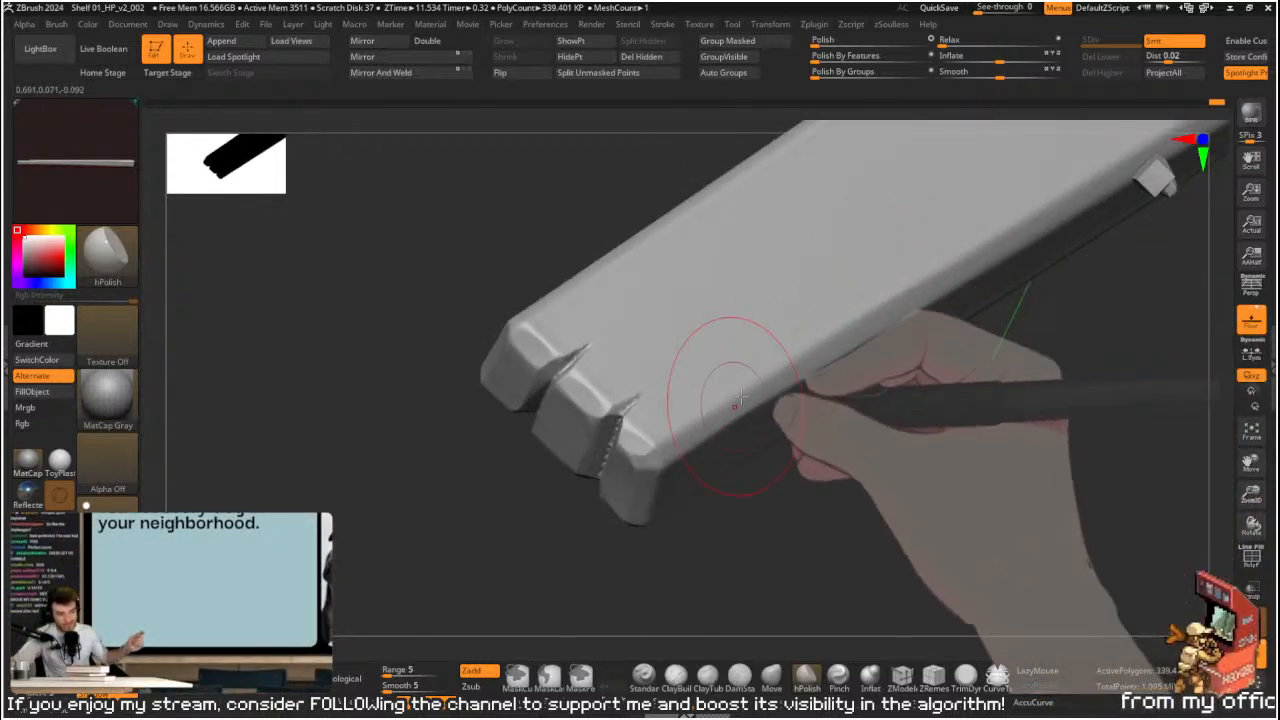
# - Trim the walls of the second notch on the plank's back face with a resized TrimDynamic brush
pyautogui.moveTo(690, 445)
pyautogui.mouseDown()
pyautogui.moveTo(723, 540)
pyautogui.moveTo(763, 494)
pyautogui.moveTo(597, 532)
pyautogui.moveTo(729, 431)
pyautogui.moveTo(774, 463)
pyautogui.moveTo(774, 520)
pyautogui.mouseUp()
pyautogui.press('b')
pyautogui.press('t')
pyautogui.press('d')
pyautogui.press('s')
pyautogui.moveTo(606, 404); pyautogui.dragTo(585, 404)
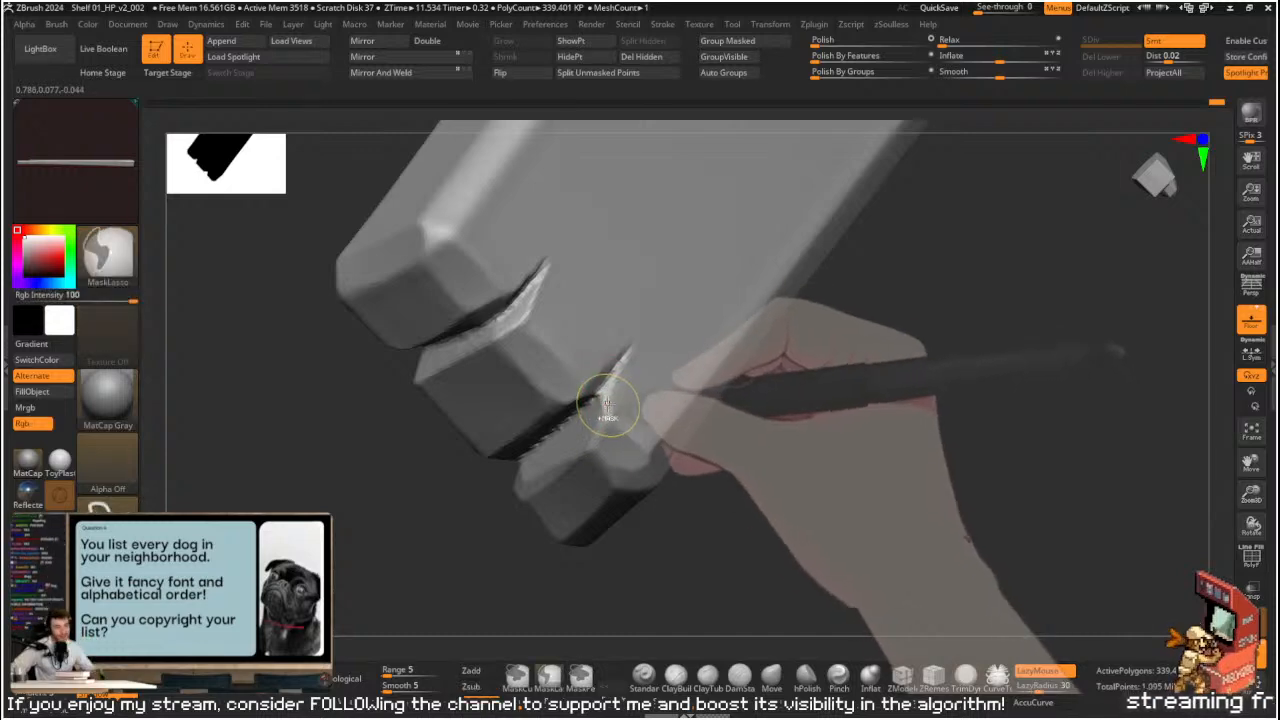
pyautogui.moveTo(737, 440); pyautogui.dragTo(762, 440)
pyautogui.press('s')
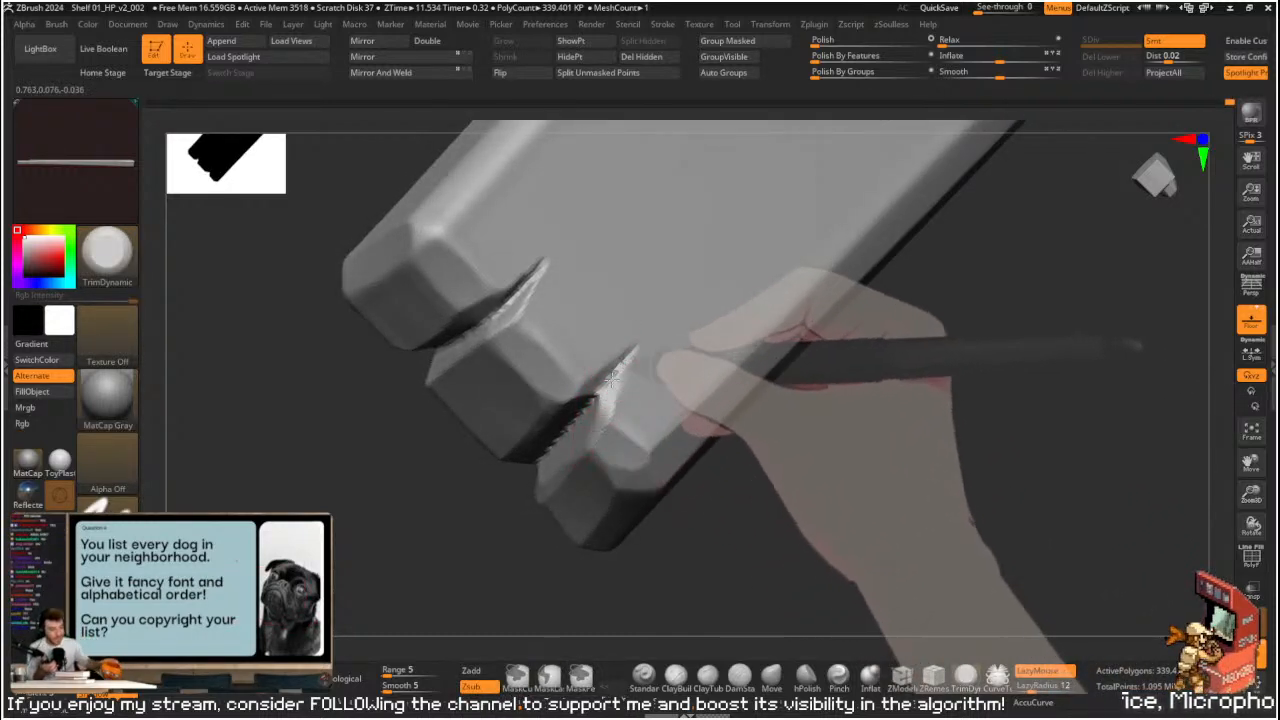
pyautogui.moveTo(622, 359); pyautogui.dragTo(587, 438)
pyautogui.moveTo(641, 443); pyautogui.dragTo(714, 414, button='right')
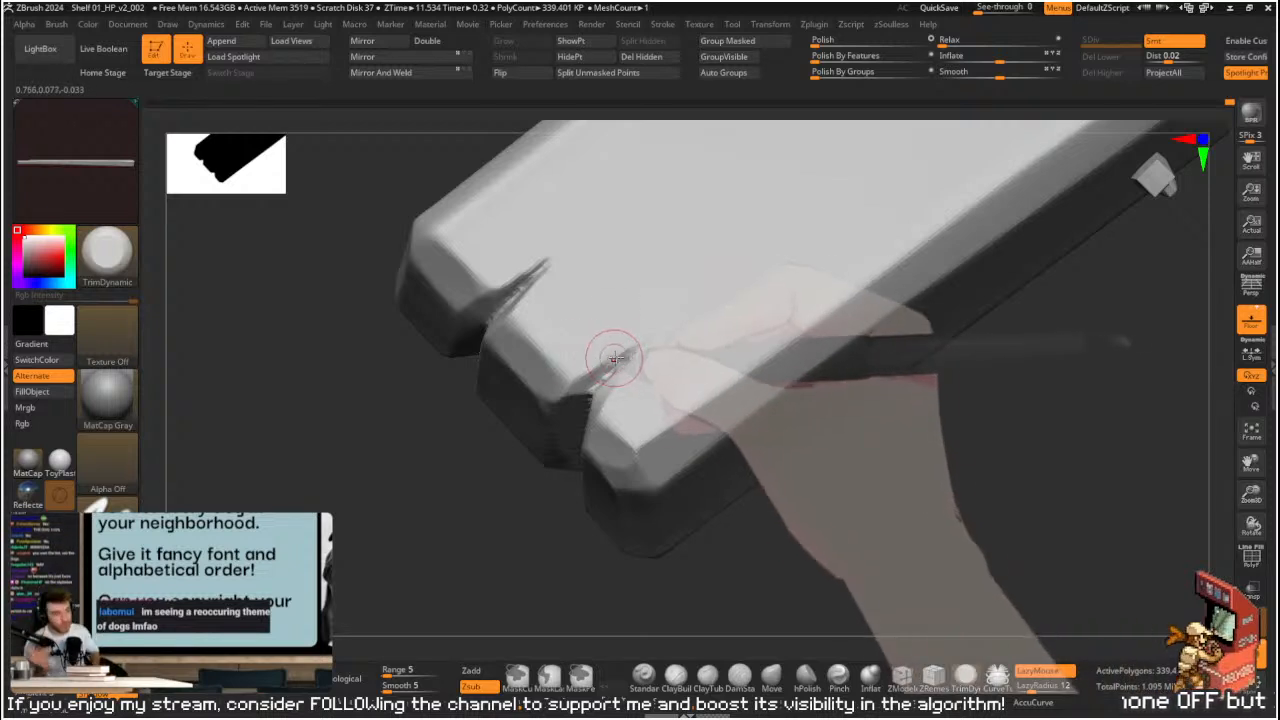
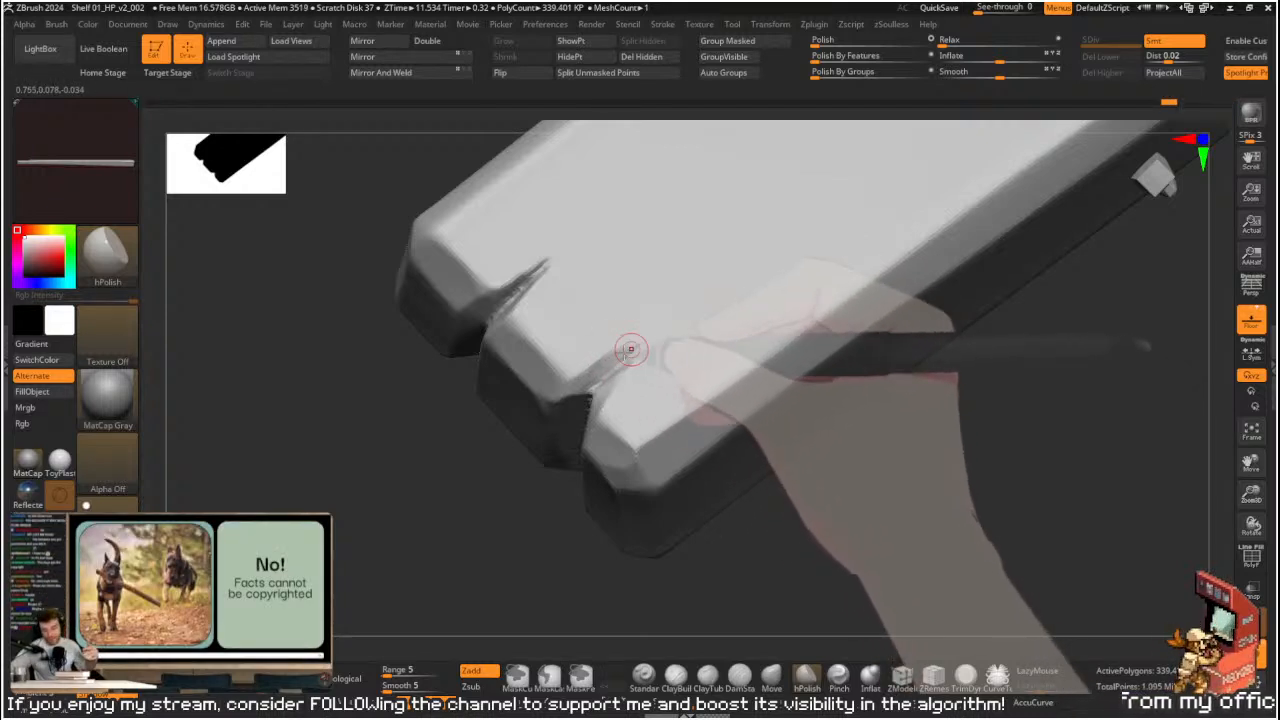
# - Extend both notches' tips farther into the plank's back face as tapered cracks with the Orb_Cracks brush
pyautogui.moveTo(597, 589); pyautogui.dragTo(680, 575)
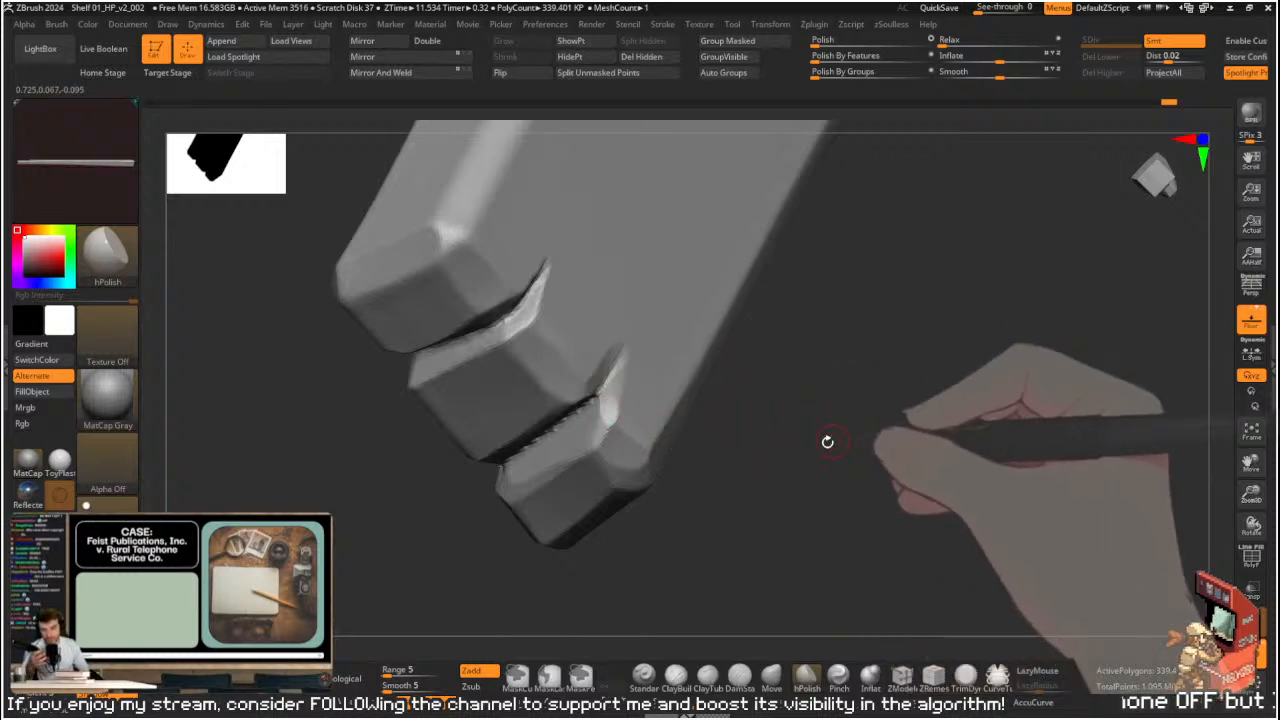
pyautogui.moveTo(838, 437); pyautogui.dragTo(706, 357)
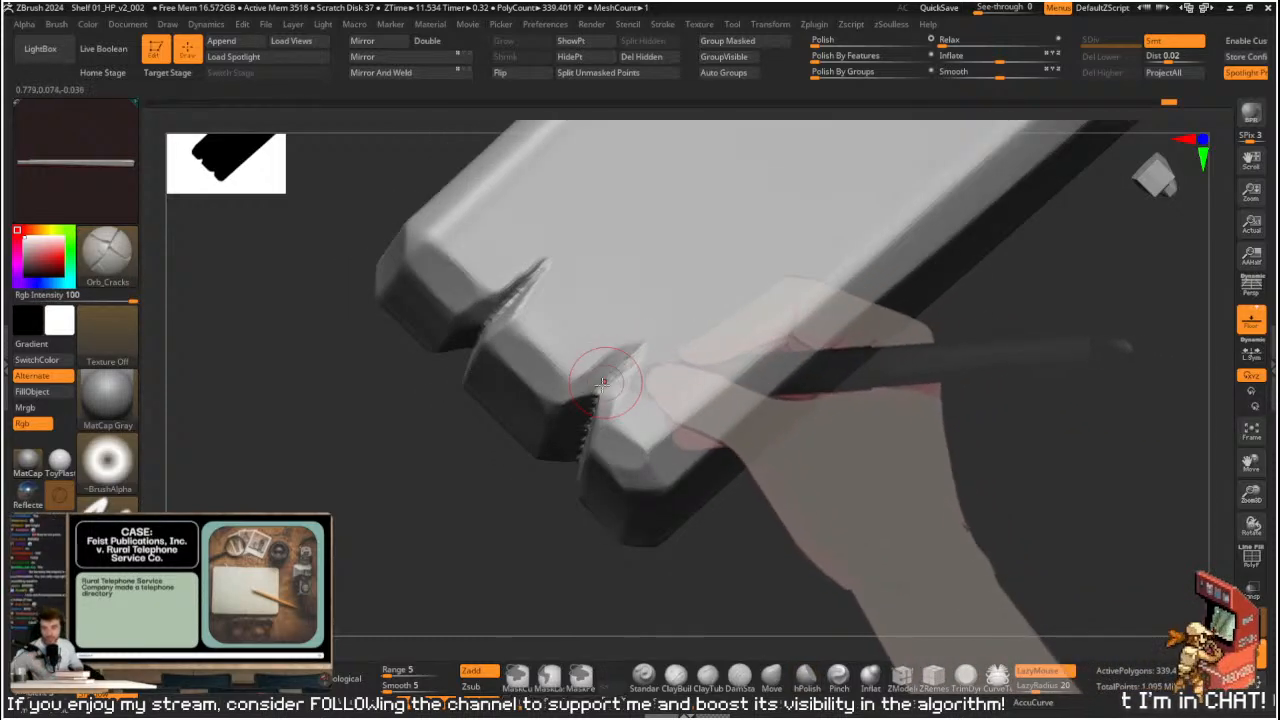
pyautogui.moveTo(943, 434)
pyautogui.mouseDown()
pyautogui.moveTo(1011, 423)
pyautogui.moveTo(940, 480)
pyautogui.mouseUp()
pyautogui.moveTo(598, 408); pyautogui.dragTo(637, 393)
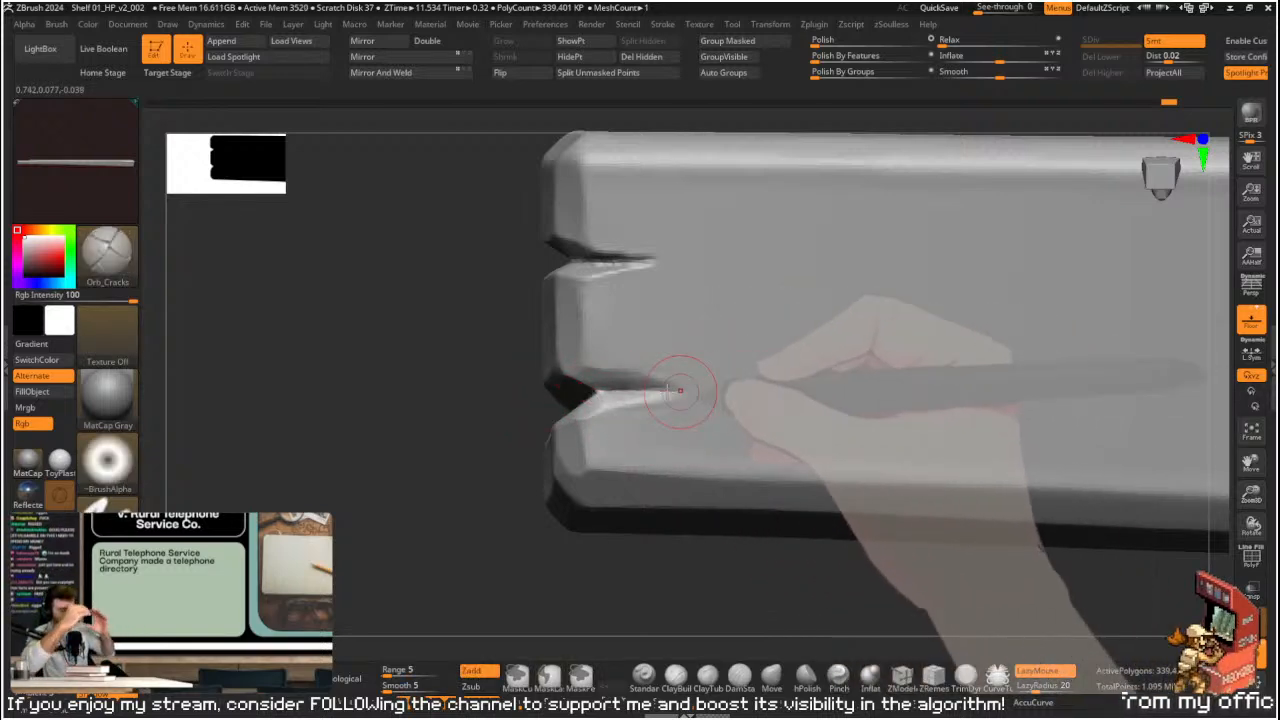
pyautogui.moveTo(606, 258)
pyautogui.mouseDown(button='right')
pyautogui.moveTo(780, 269)
pyautogui.moveTo(594, 262)
pyautogui.mouseUp(button='right')
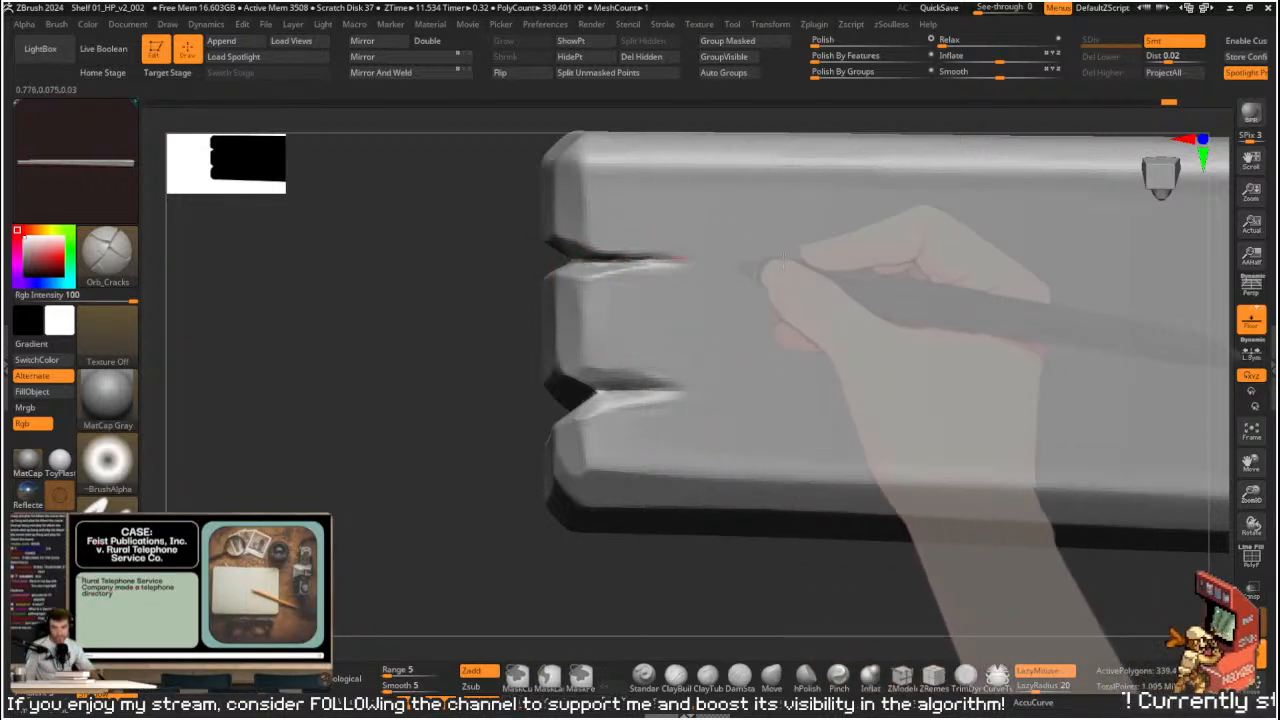
# - Polish the notch walls and crack edges on the plank's back face with the hPolish brush
pyautogui.moveTo(690, 260); pyautogui.dragTo(483, 257)
pyautogui.moveTo(483, 257); pyautogui.dragTo(620, 243, button='right')
pyautogui.press('b')
pyautogui.press('h')
pyautogui.press('p')
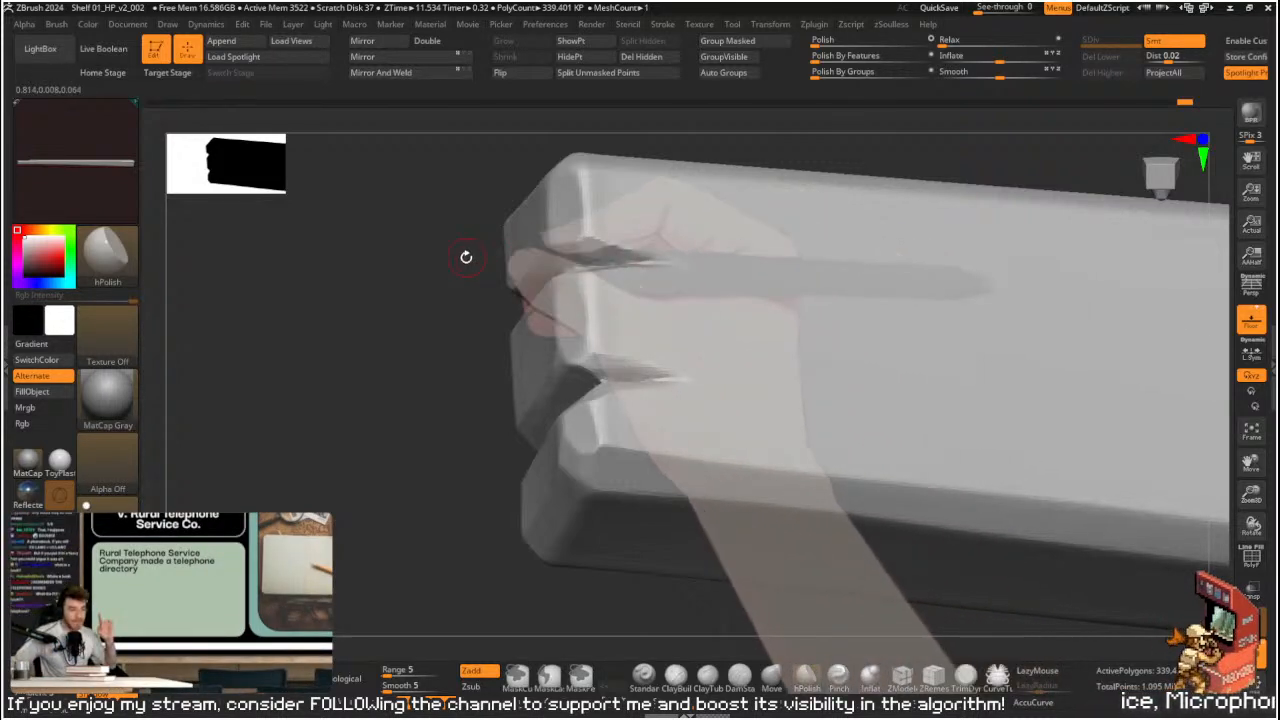
pyautogui.moveTo(469, 257); pyautogui.dragTo(617, 263)
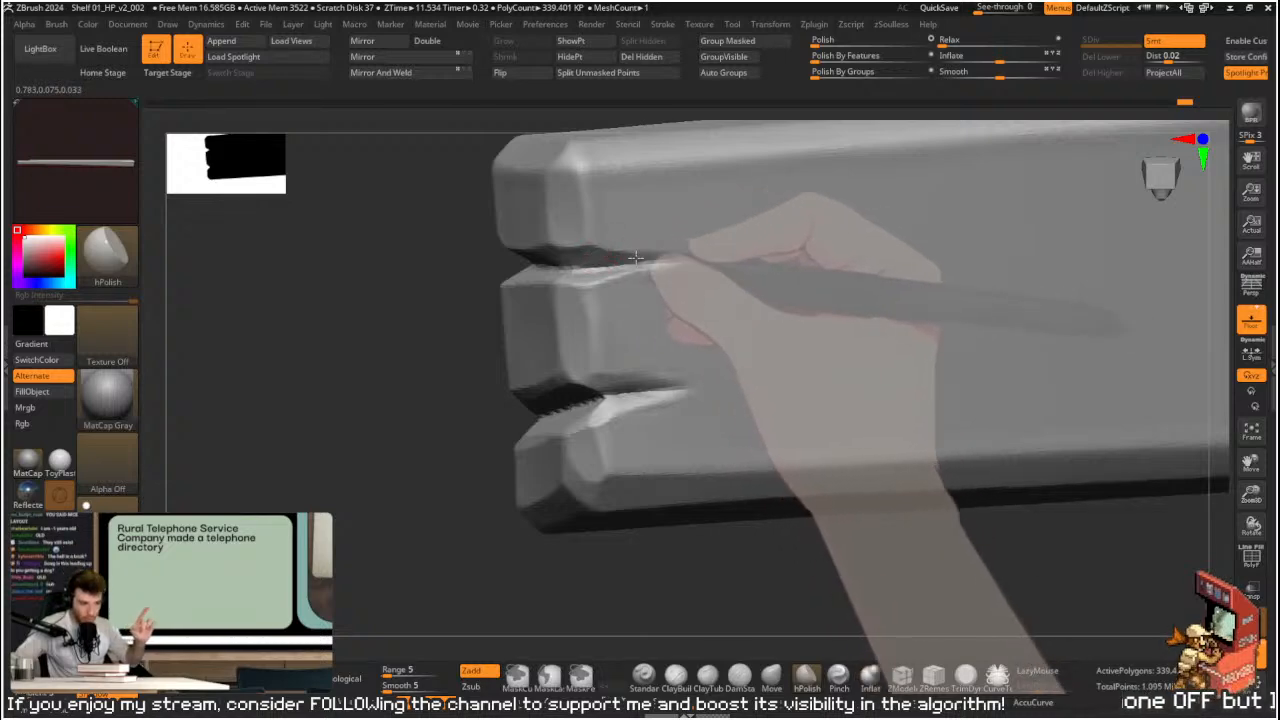
pyautogui.moveTo(460, 283); pyautogui.dragTo(612, 263)
# - Mask the outer board along the wavy seam with MaskLasso and trim the mask's edge near the plank's plain end
pyautogui.moveTo(870, 535); pyautogui.dragTo(730, 469)
pyautogui.keyDown('alt'); pyautogui.moveTo(823, 449); pyautogui.dragTo(614, 465); pyautogui.keyUp('alt')
pyautogui.keyDown('alt'); pyautogui.moveTo(671, 432); pyautogui.dragTo(665, 519); pyautogui.keyUp('alt')
pyautogui.keyDown('alt'); pyautogui.moveTo(598, 543); pyautogui.dragTo(560, 444); pyautogui.keyUp('alt')
pyautogui.moveTo(342, 357)
pyautogui.keyDown('ctrl'); pyautogui.mouseDown()
pyautogui.moveTo(471, 365)
pyautogui.moveTo(986, 457)
pyautogui.moveTo(840, 505)
pyautogui.mouseUp(); pyautogui.keyUp('ctrl')
pyautogui.moveTo(336, 352)
pyautogui.keyDown('ctrl'); pyautogui.mouseDown()
pyautogui.moveTo(800, 356)
pyautogui.moveTo(984, 377)
pyautogui.moveTo(1129, 360)
pyautogui.moveTo(1063, 531)
pyautogui.moveTo(571, 514)
pyautogui.moveTo(315, 425)
pyautogui.moveTo(318, 395)
pyautogui.mouseUp(); pyautogui.keyUp('ctrl')
pyautogui.moveTo(805, 480)
pyautogui.keyDown('alt'); pyautogui.mouseDown()
pyautogui.moveTo(631, 466)
pyautogui.moveTo(757, 457)
pyautogui.moveTo(740, 500)
pyautogui.moveTo(400, 515)
pyautogui.mouseUp(); pyautogui.keyUp('alt')
pyautogui.moveTo(560, 394)
pyautogui.keyDown('ctrl'); pyautogui.mouseDown()
pyautogui.moveTo(863, 338)
pyautogui.moveTo(997, 339)
pyautogui.moveTo(603, 531)
pyautogui.moveTo(560, 440)
pyautogui.mouseUp(); pyautogui.keyUp('ctrl')
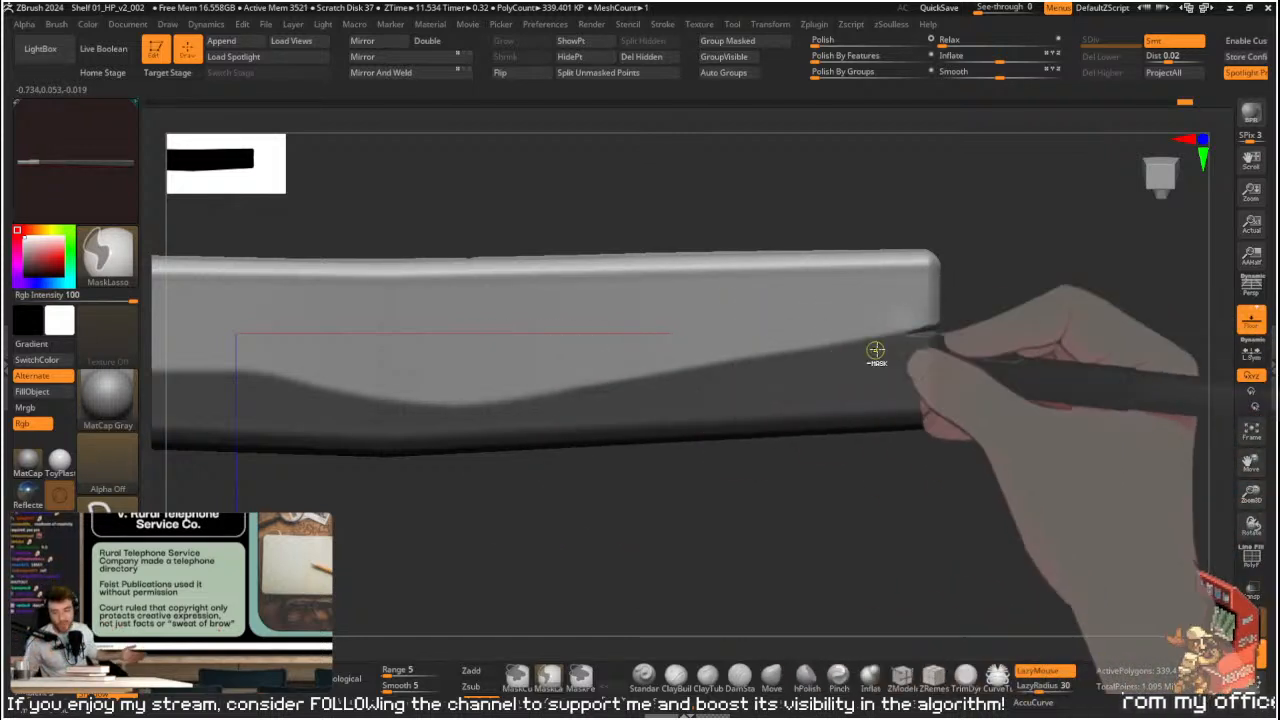
pyautogui.moveTo(857, 340)
pyautogui.keyDown('ctrl'); pyautogui.keyDown('alt'); pyautogui.mouseDown()
pyautogui.moveTo(999, 323)
pyautogui.moveTo(880, 300)
pyautogui.moveTo(894, 336)
pyautogui.moveTo(811, 283)
pyautogui.moveTo(820, 300)
pyautogui.mouseUp(); pyautogui.keyUp('alt'); pyautogui.keyUp('ctrl')
# - Invert the mask to free the outer board and extend it with a lasso along the plank's narrow side
pyautogui.moveTo(986, 345)
pyautogui.mouseDown()
pyautogui.moveTo(691, 189)
pyautogui.moveTo(845, 243)
pyautogui.mouseUp()
pyautogui.press('ctrl')
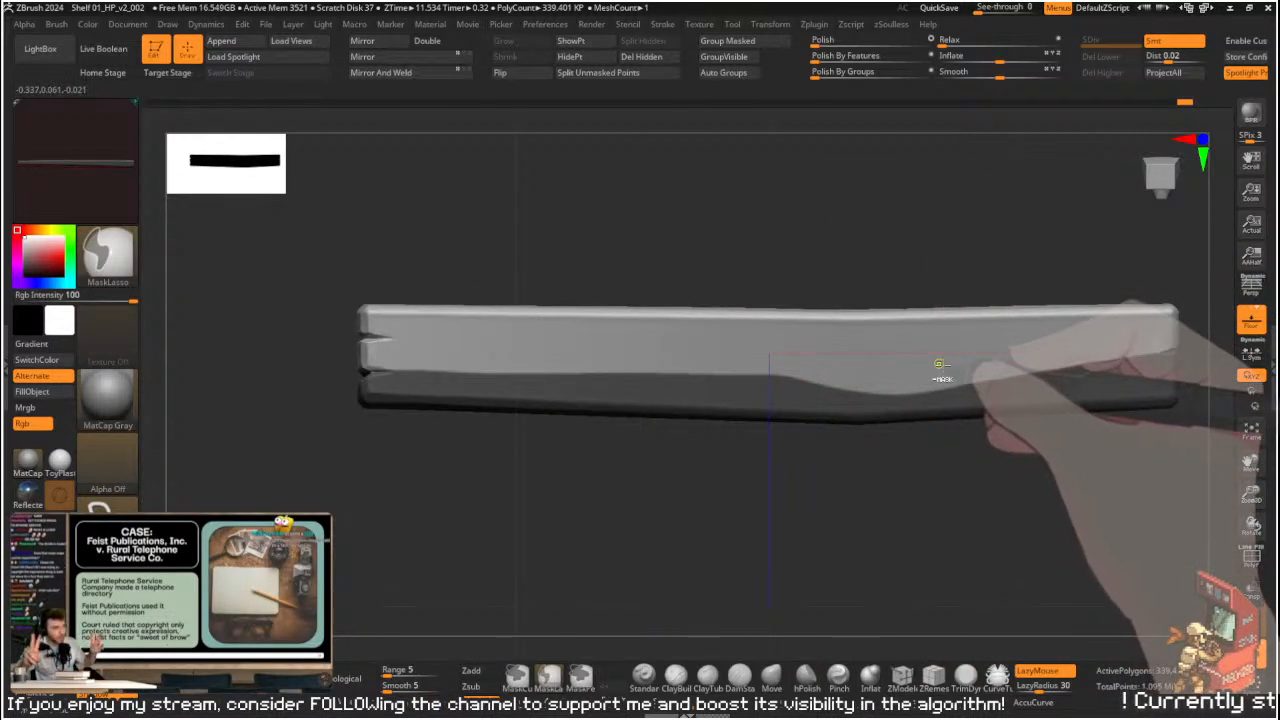
pyautogui.keyDown('ctrl'); pyautogui.click(971, 461); pyautogui.keyUp('ctrl')
pyautogui.moveTo(971, 461); pyautogui.dragTo(889, 354)
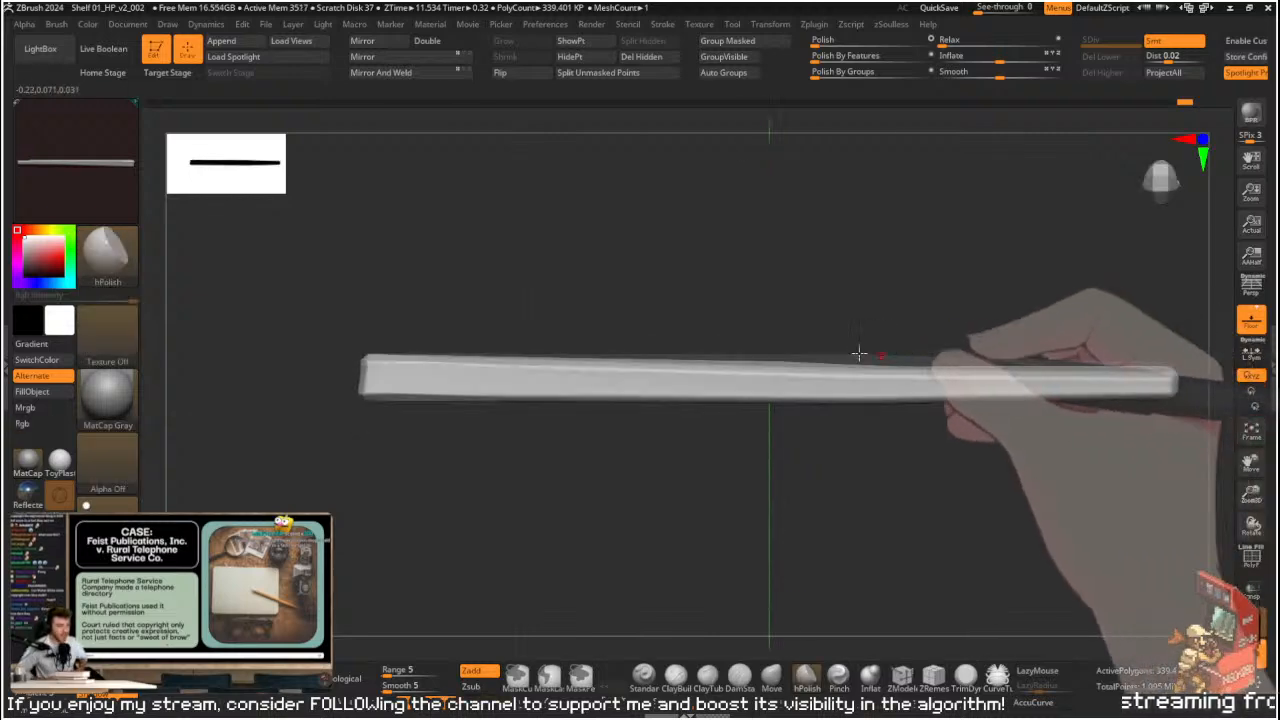
pyautogui.press('ctrl')
pyautogui.moveTo(309, 403)
pyautogui.keyDown('ctrl'); pyautogui.mouseDown()
pyautogui.moveTo(826, 486)
pyautogui.moveTo(1210, 411)
pyautogui.moveTo(1214, 372)
pyautogui.moveTo(1080, 314)
pyautogui.moveTo(1049, 283)
pyautogui.moveTo(1028, 321)
pyautogui.moveTo(1057, 323)
pyautogui.moveTo(1154, 243)
pyautogui.moveTo(1051, 250)
pyautogui.moveTo(1080, 300)
pyautogui.mouseUp(); pyautogui.keyUp('ctrl')
pyautogui.press('ctrl')
pyautogui.moveTo(1054, 220)
pyautogui.keyDown('alt'); pyautogui.mouseDown()
pyautogui.moveTo(1005, 303)
pyautogui.moveTo(1017, 269)
pyautogui.moveTo(931, 260)
pyautogui.moveTo(957, 271)
pyautogui.moveTo(962, 336)
pyautogui.moveTo(966, 298)
pyautogui.moveTo(921, 303)
pyautogui.mouseUp(); pyautogui.keyUp('alt')
# - Shift the unmasked outer board's surface along the middle of the seam with a resized Move brush
pyautogui.press('b')
pyautogui.press('m')
pyautogui.press('v')
pyautogui.press('s')
pyautogui.moveTo(694, 357); pyautogui.dragTo(718, 356)
pyautogui.moveTo(634, 243)
pyautogui.mouseDown()
pyautogui.moveTo(900, 229)
pyautogui.moveTo(889, 251)
pyautogui.moveTo(931, 181)
pyautogui.moveTo(988, 127)
pyautogui.mouseUp()
pyautogui.moveTo(734, 223); pyautogui.dragTo(851, 286)
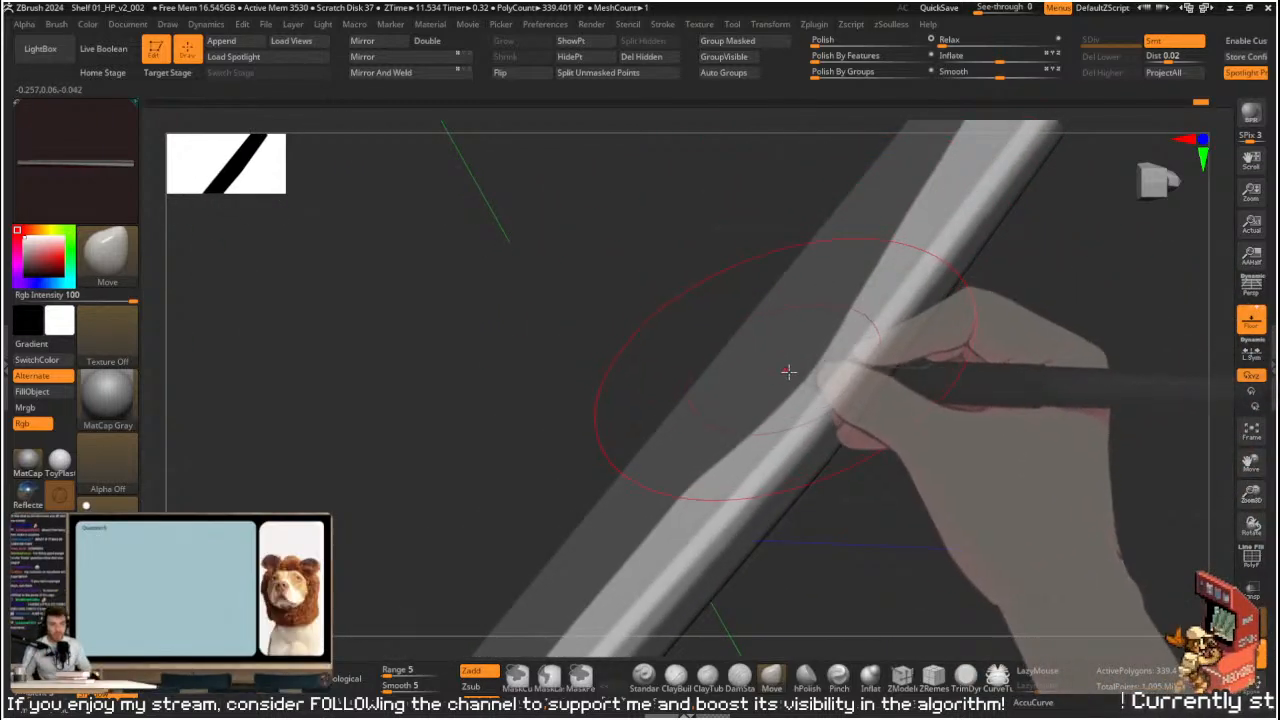
pyautogui.keyDown('alt'); pyautogui.moveTo(888, 394); pyautogui.dragTo(903, 363); pyautogui.keyUp('alt')
pyautogui.press('s')
pyautogui.moveTo(830, 307); pyautogui.dragTo(808, 307)
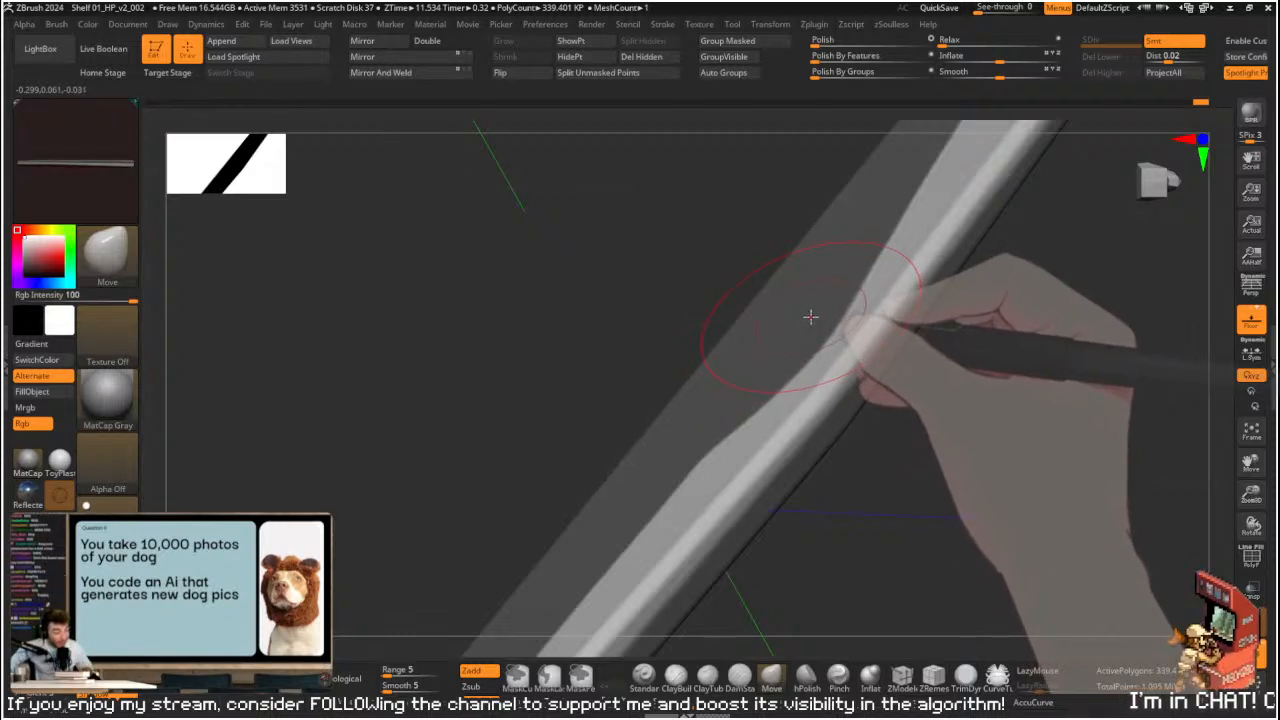
pyautogui.moveTo(793, 324); pyautogui.dragTo(856, 262)
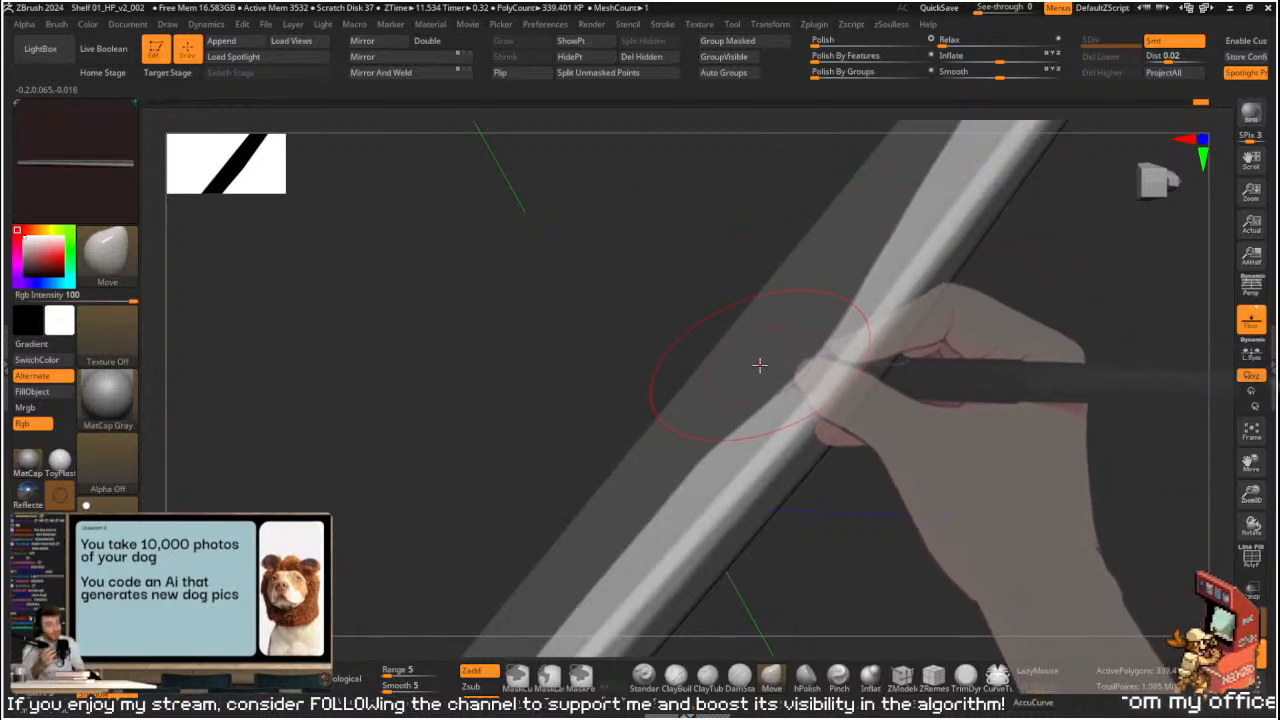
# - Continue the height offset between the boards toward both plank ends with the Move brush
pyautogui.moveTo(737, 383)
pyautogui.mouseDown()
pyautogui.moveTo(1006, 349)
pyautogui.moveTo(977, 374)
pyautogui.moveTo(926, 386)
pyautogui.mouseUp()
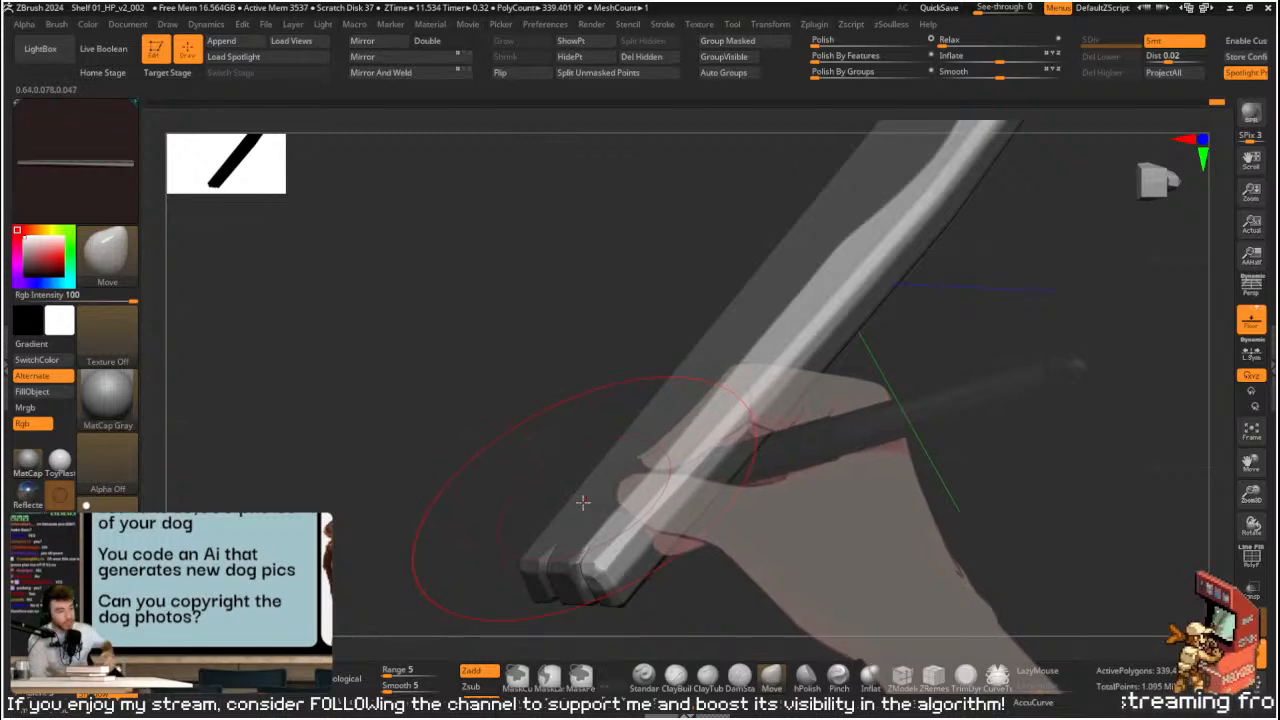
pyautogui.moveTo(585, 491); pyautogui.dragTo(695, 270)
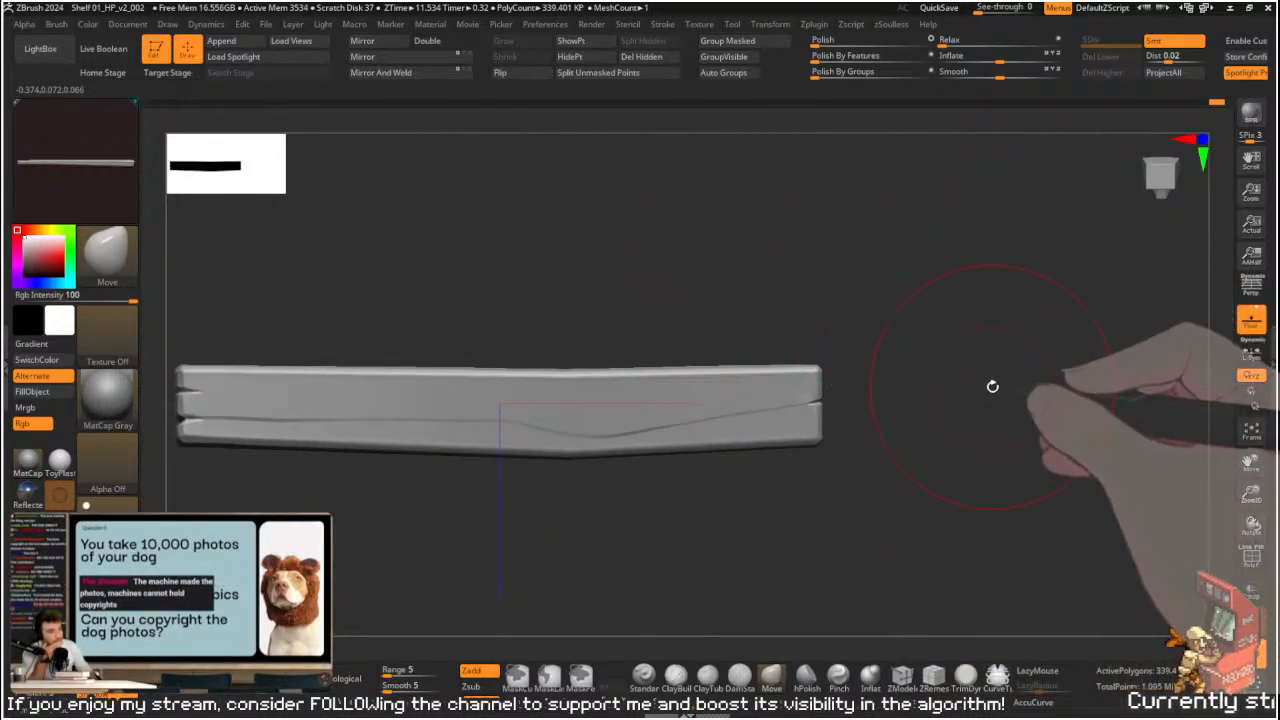
pyautogui.moveTo(994, 394); pyautogui.dragTo(667, 312)
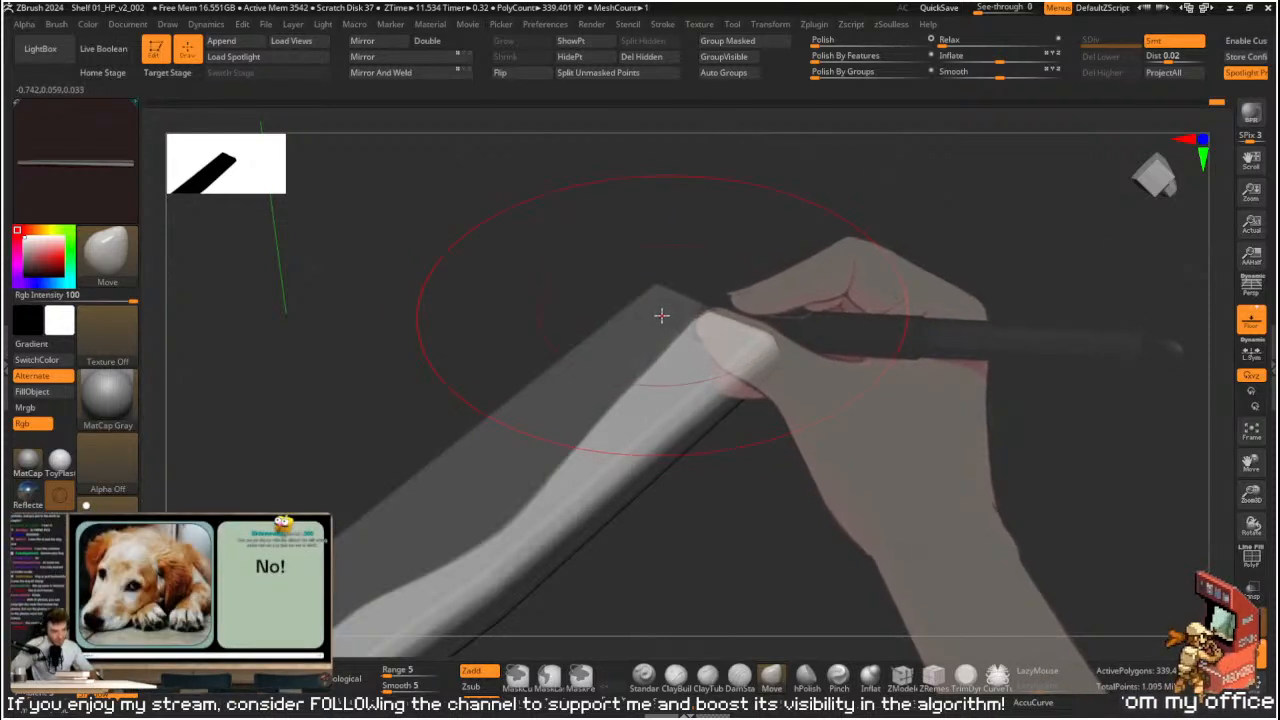
pyautogui.moveTo(660, 313)
pyautogui.mouseDown()
pyautogui.moveTo(826, 274)
pyautogui.moveTo(909, 337)
pyautogui.moveTo(860, 289)
pyautogui.moveTo(971, 286)
pyautogui.moveTo(917, 271)
pyautogui.moveTo(997, 289)
pyautogui.moveTo(976, 297)
pyautogui.moveTo(997, 369)
pyautogui.mouseUp()
# - Polish the seam's edges near the plain end with a smaller hPolish brush and remesh the plank with DynaMesh
pyautogui.press('b')
pyautogui.press('h')
pyautogui.press('p')
pyautogui.press('s')
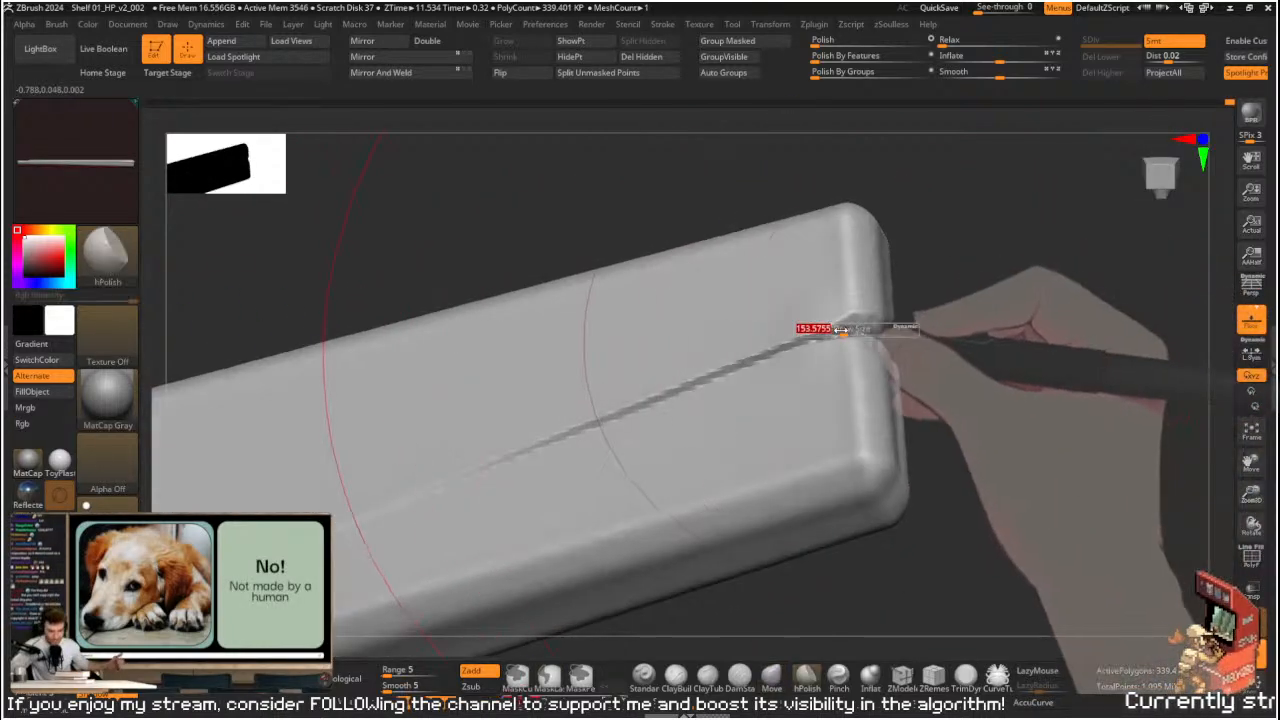
pyautogui.moveTo(832, 329); pyautogui.dragTo(799, 327)
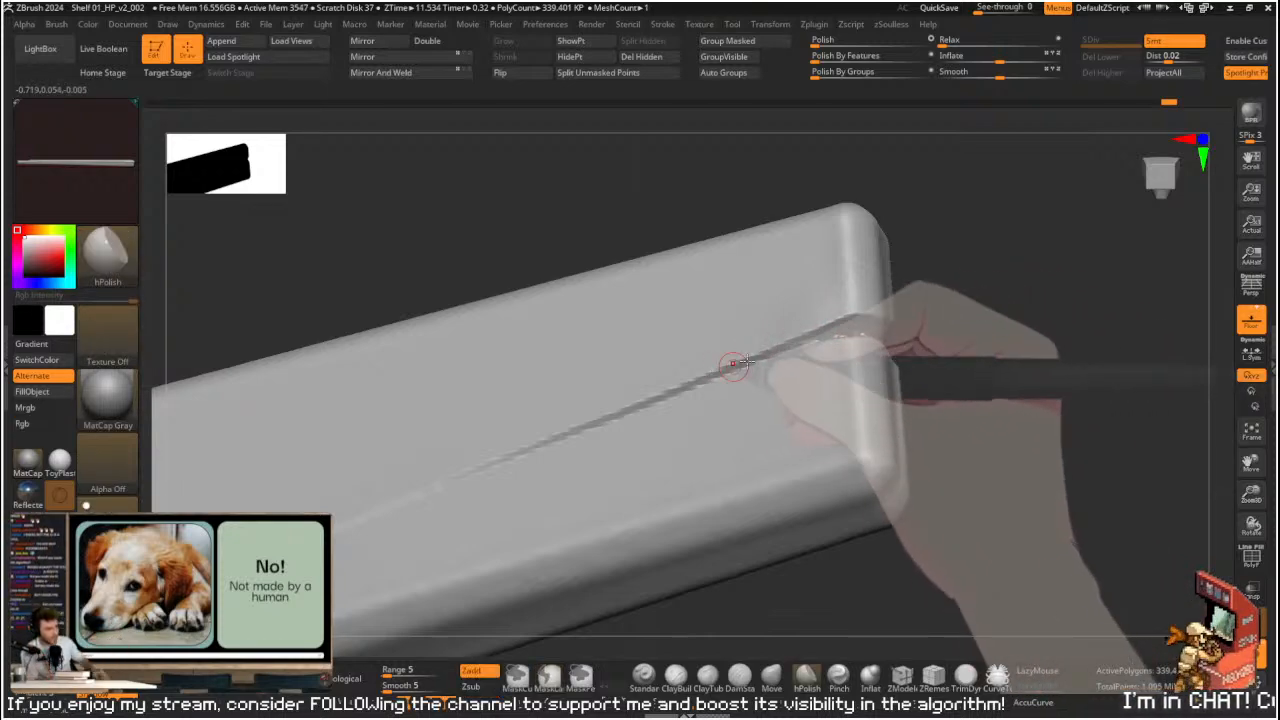
pyautogui.moveTo(951, 334)
pyautogui.mouseDown()
pyautogui.moveTo(983, 363)
pyautogui.moveTo(957, 366)
pyautogui.mouseUp()
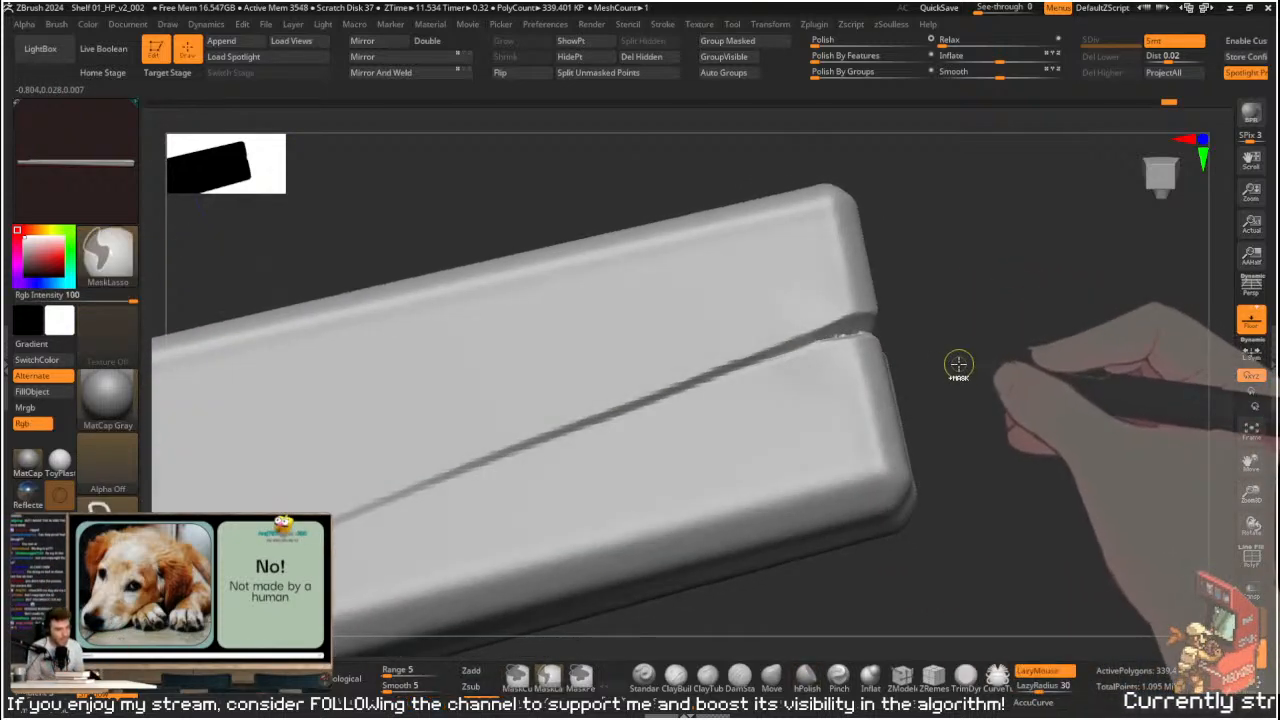
pyautogui.press('ctrl')
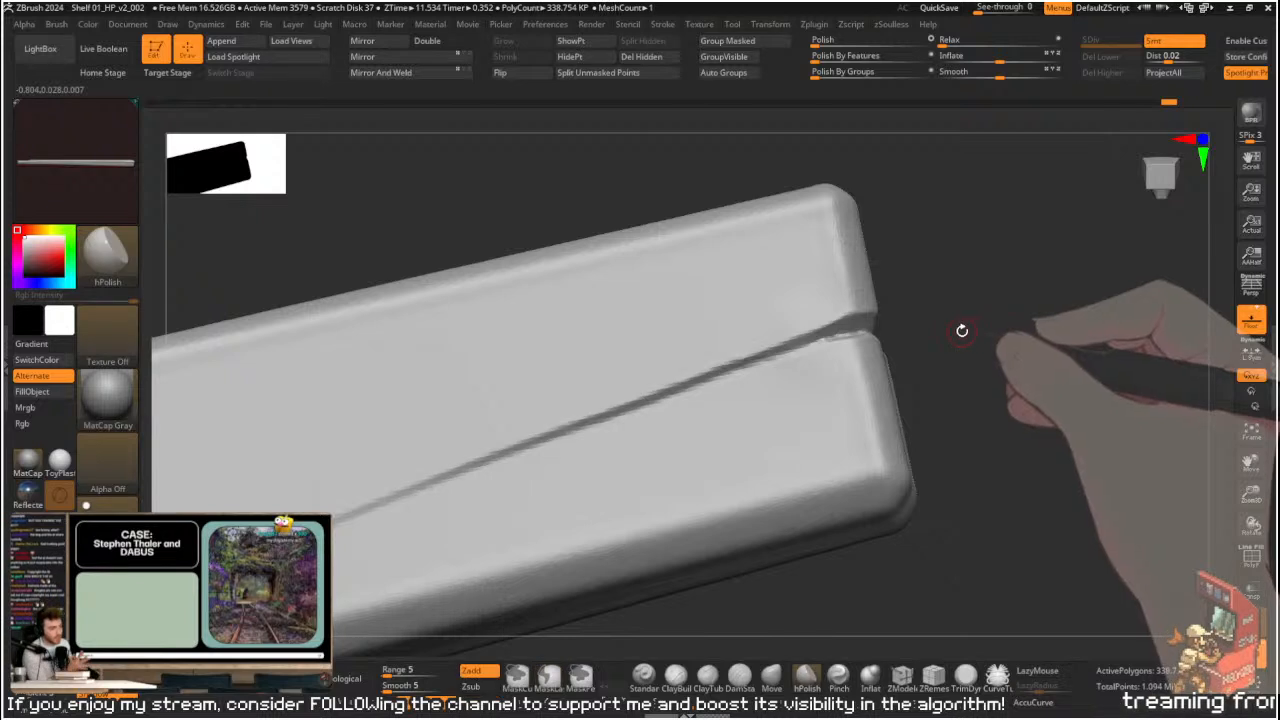
# - Deepen the seam toward the plank's plain end with the Orb_Cracks brush
pyautogui.moveTo(963, 321); pyautogui.dragTo(958, 300)
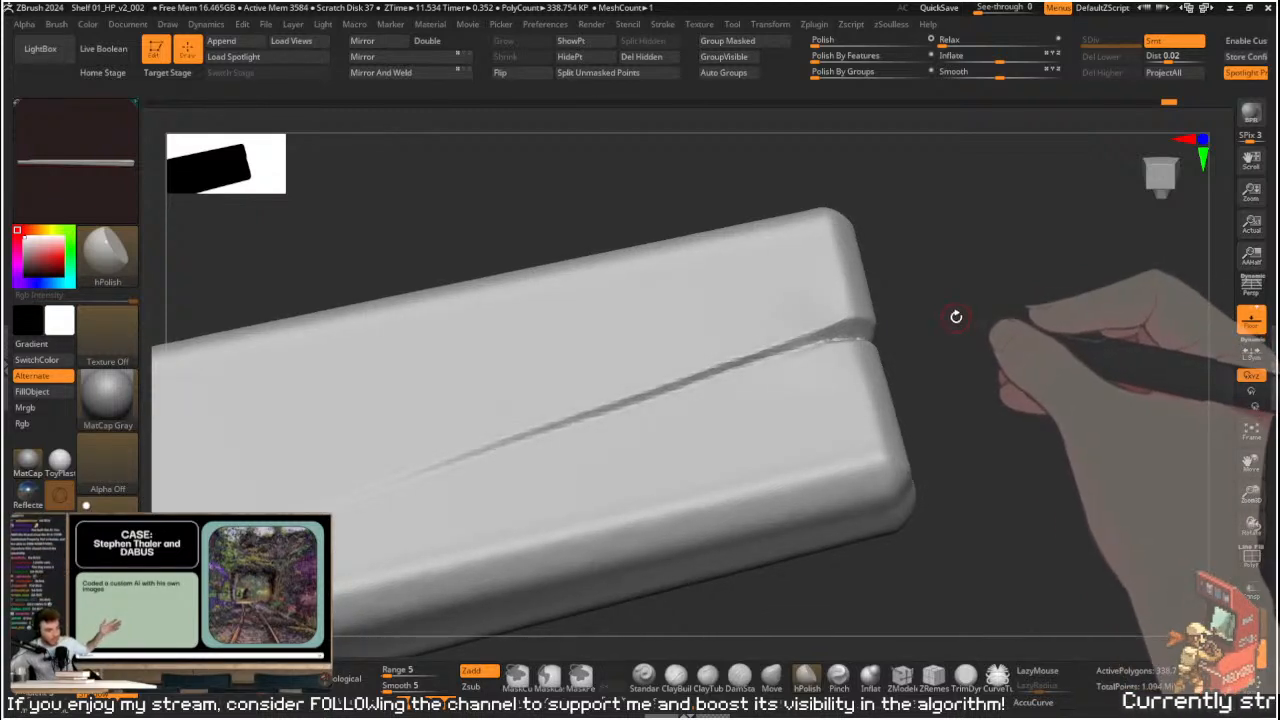
pyautogui.moveTo(995, 337)
pyautogui.mouseDown()
pyautogui.moveTo(1000, 306)
pyautogui.moveTo(982, 318)
pyautogui.mouseUp()
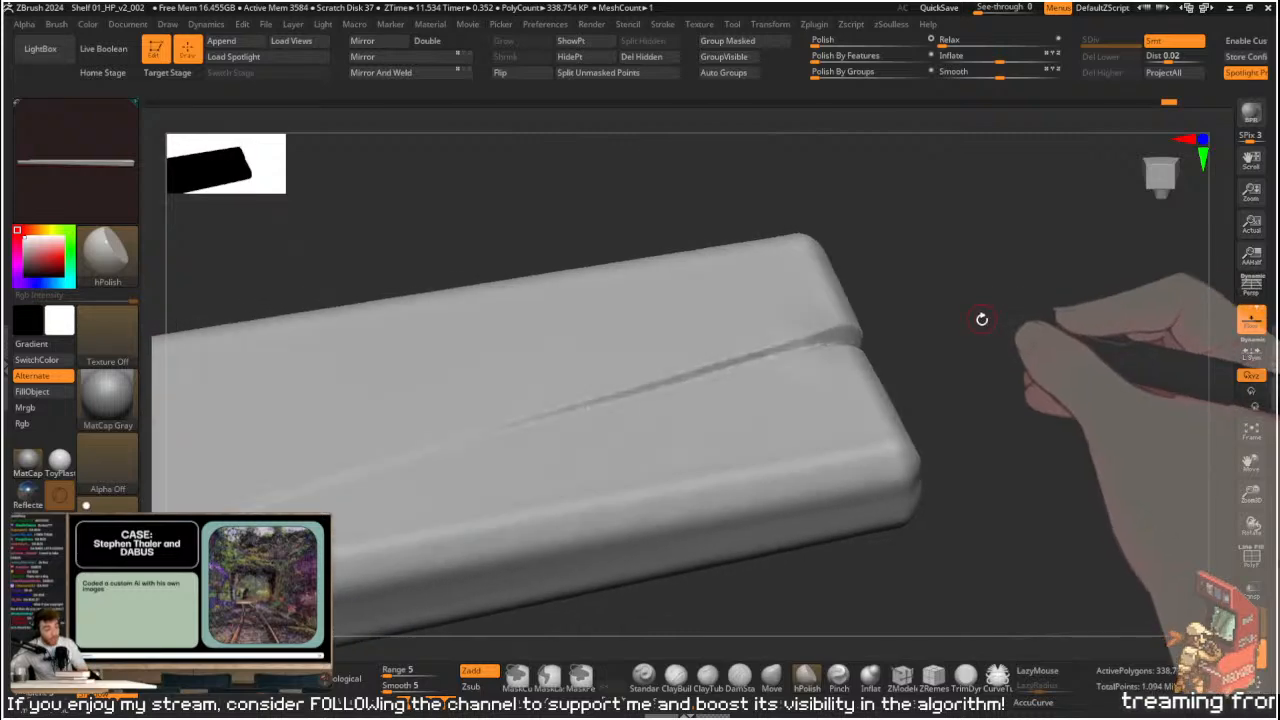
pyautogui.moveTo(993, 325)
pyautogui.mouseDown()
pyautogui.moveTo(973, 378)
pyautogui.moveTo(974, 349)
pyautogui.moveTo(1003, 340)
pyautogui.moveTo(1017, 420)
pyautogui.moveTo(952, 368)
pyautogui.moveTo(960, 312)
pyautogui.mouseUp()
pyautogui.press('1')
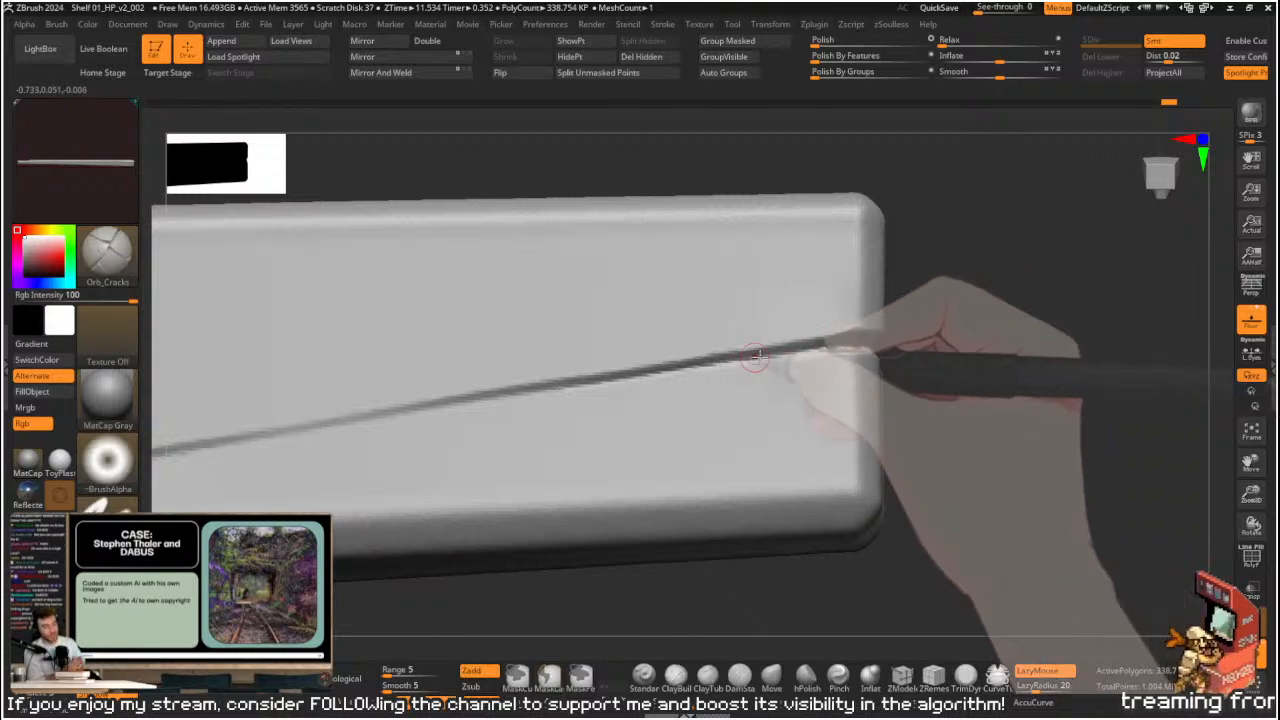
pyautogui.moveTo(716, 360); pyautogui.dragTo(868, 336)
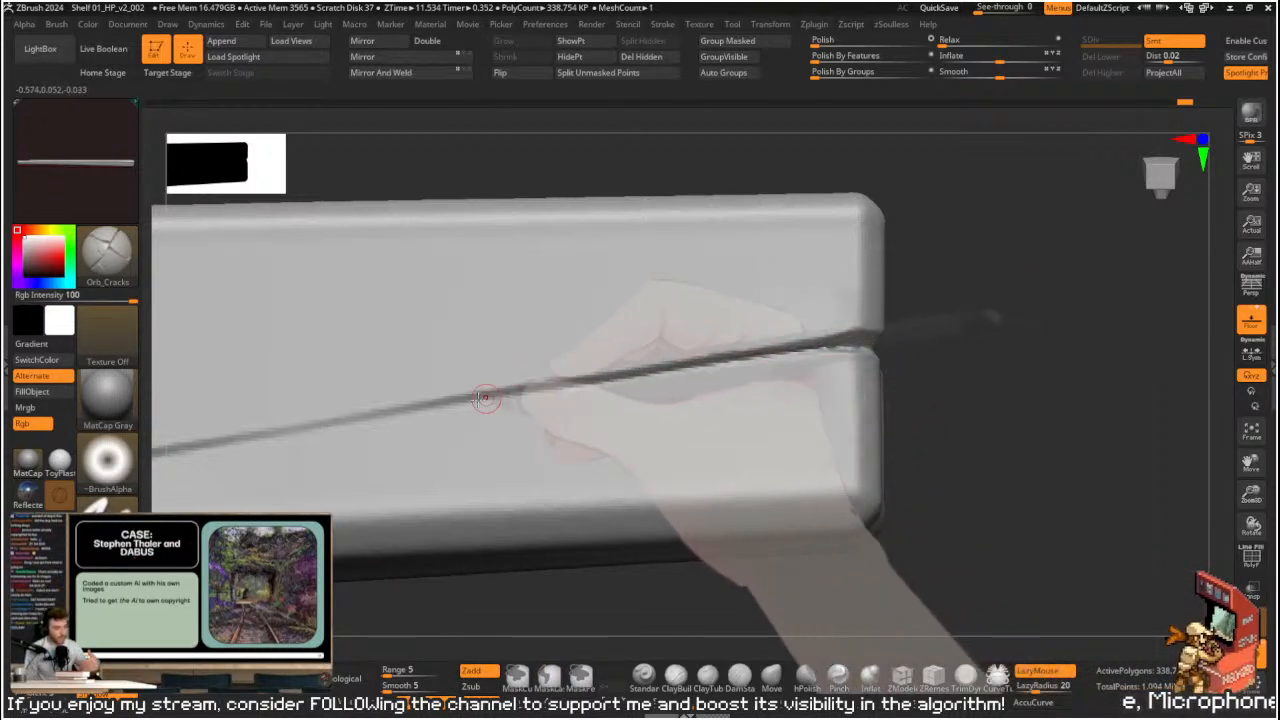
pyautogui.press('ctrl')
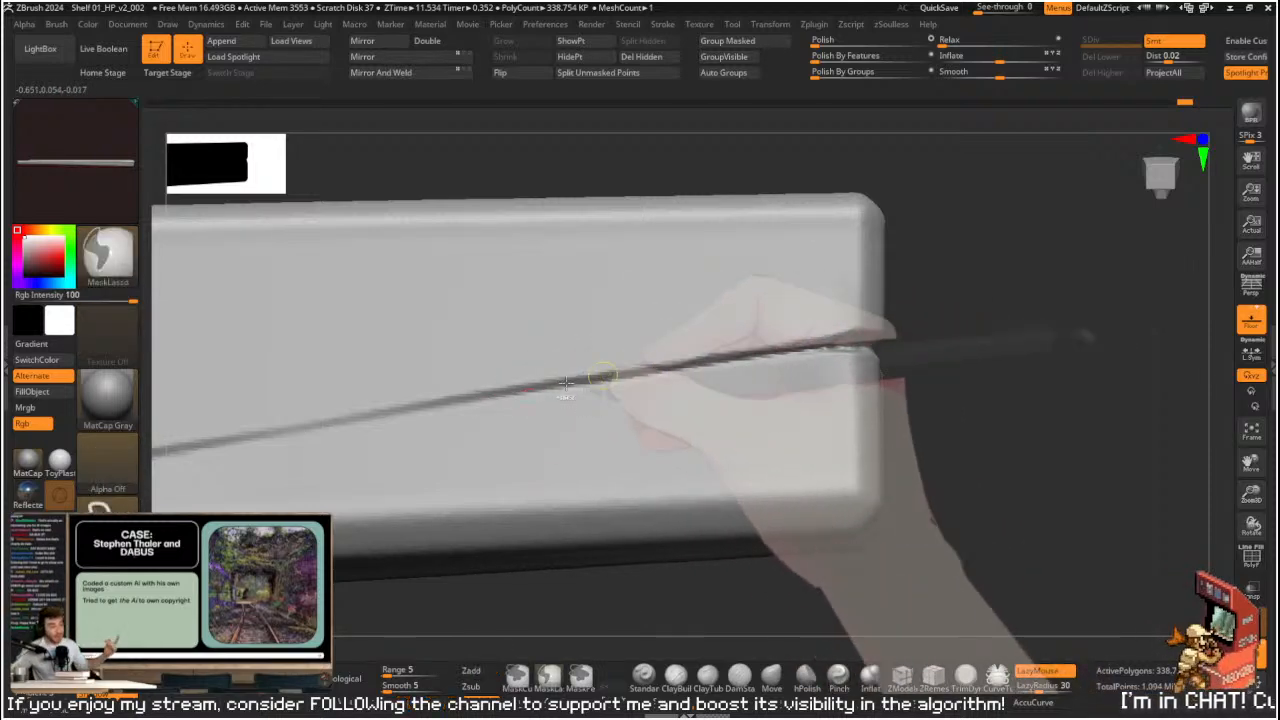
pyautogui.moveTo(951, 343)
pyautogui.mouseDown()
pyautogui.moveTo(957, 274)
pyautogui.moveTo(967, 358)
pyautogui.mouseUp()
pyautogui.press('ctrl')
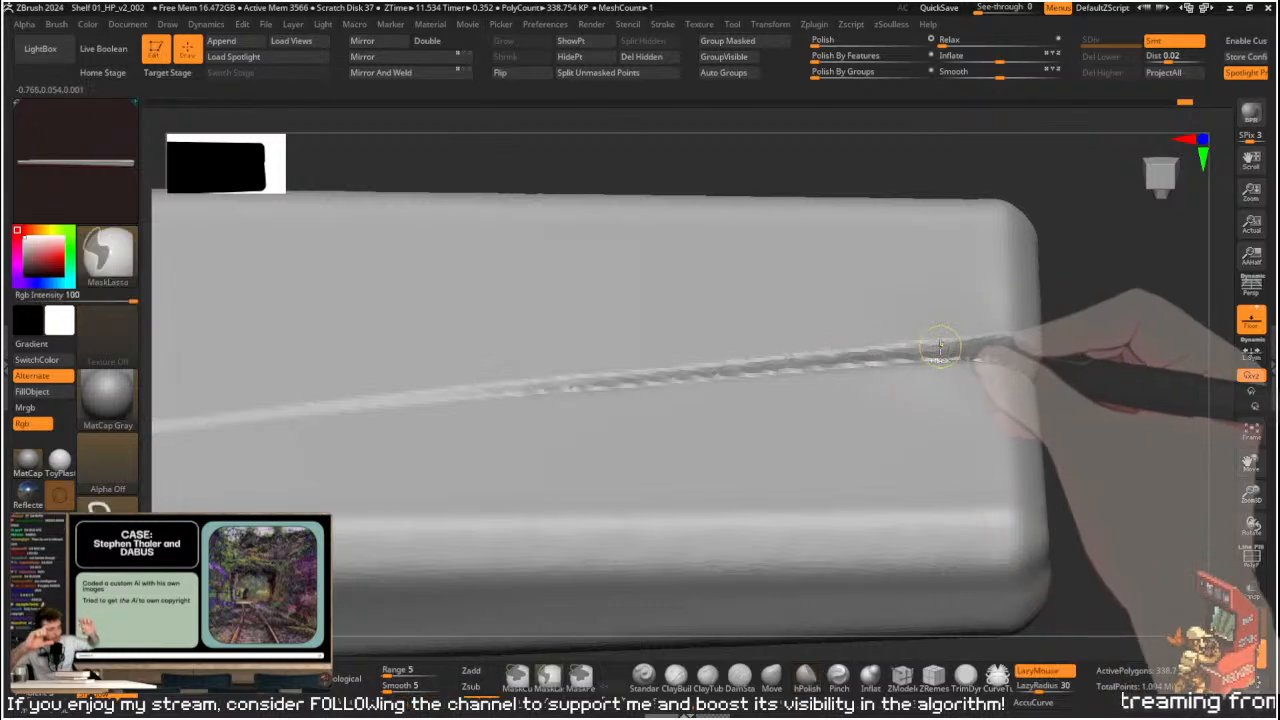
# - Flatten the rough walls of the seam groove near the plain end with a resized hPolish brush
pyautogui.press('s')
pyautogui.moveTo(939, 348)
pyautogui.mouseDown()
pyautogui.moveTo(1000, 343)
pyautogui.moveTo(798, 361)
pyautogui.mouseUp()
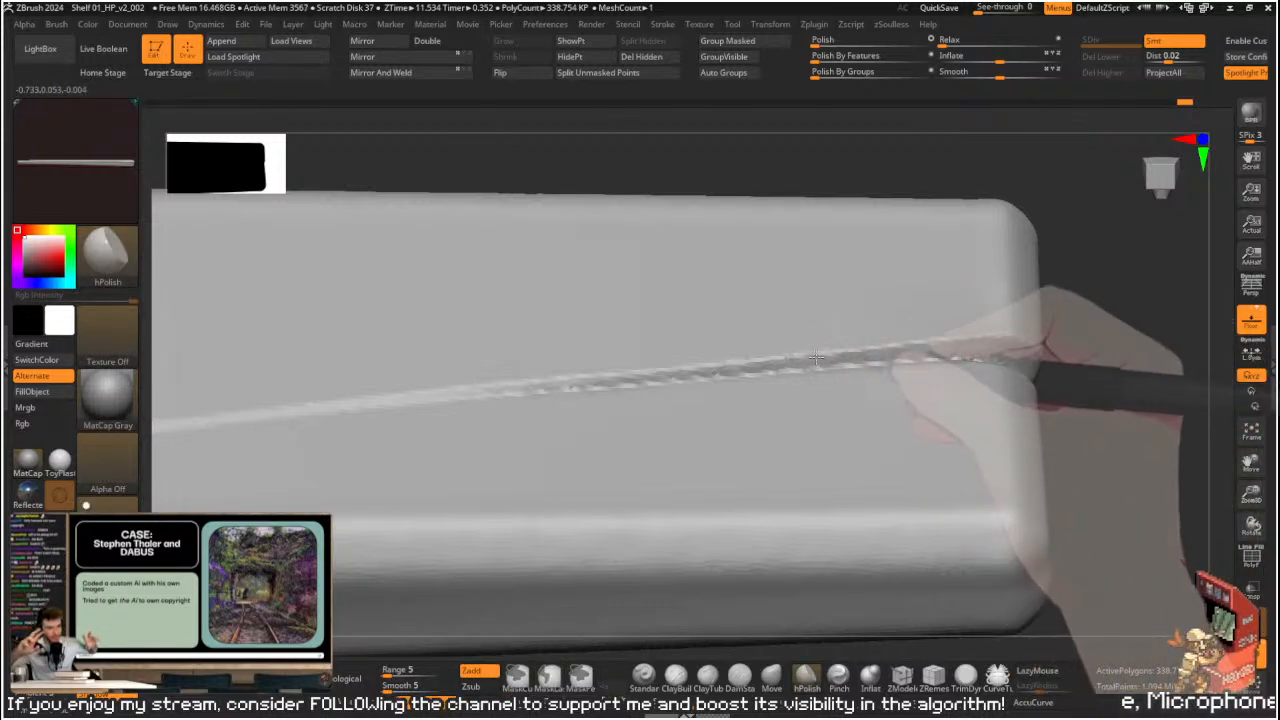
pyautogui.moveTo(904, 356)
pyautogui.mouseDown()
pyautogui.moveTo(469, 394)
pyautogui.moveTo(1001, 344)
pyautogui.mouseUp()
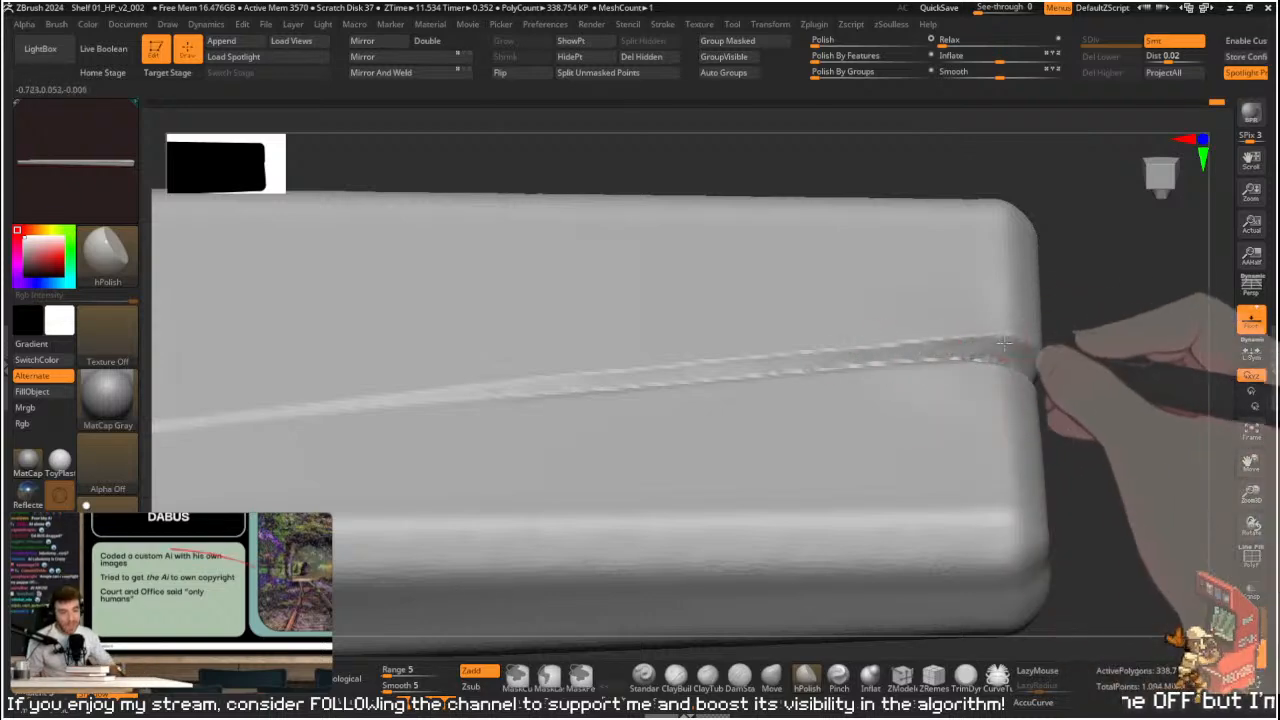
pyautogui.moveTo(1109, 386); pyautogui.dragTo(1051, 338)
# - Turn on perspective and clip an angled notch where the seam meets the plain end with ClipCurve
pyautogui.click(1251, 290)
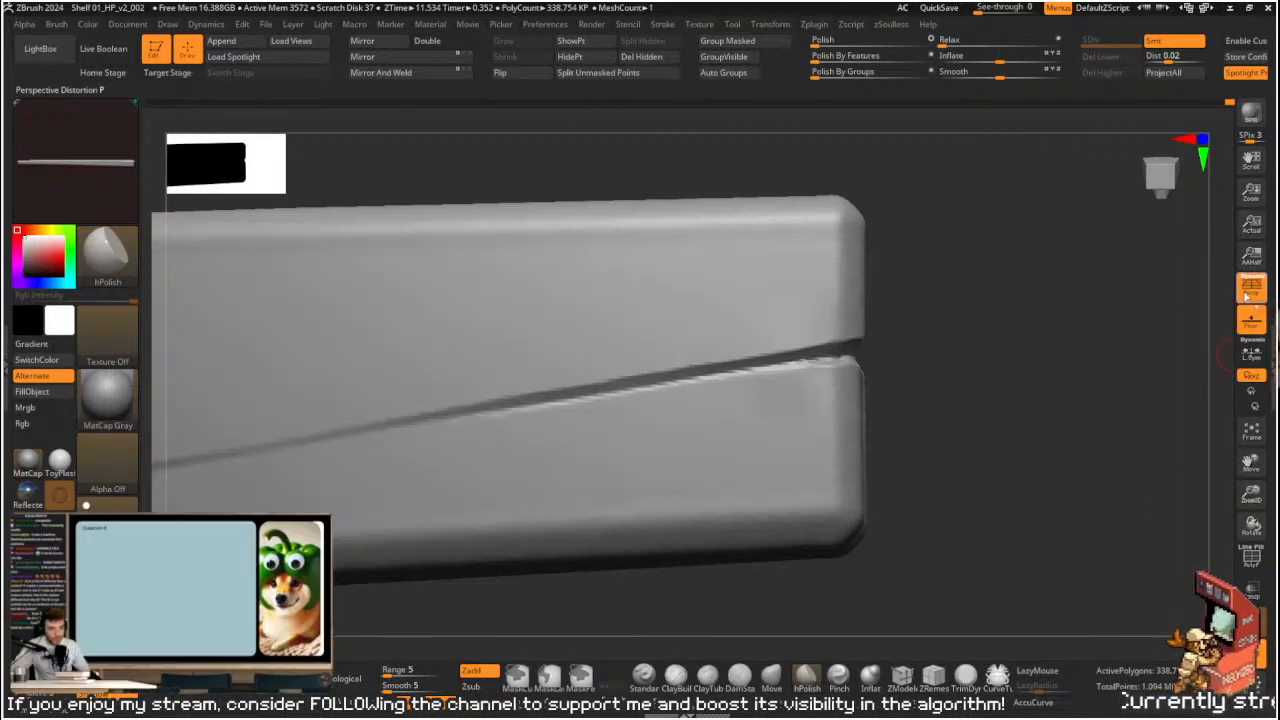
pyautogui.moveTo(1000, 300)
pyautogui.mouseDown()
pyautogui.moveTo(907, 293)
pyautogui.moveTo(957, 306)
pyautogui.moveTo(909, 331)
pyautogui.moveTo(897, 316)
pyautogui.moveTo(872, 340)
pyautogui.mouseUp()
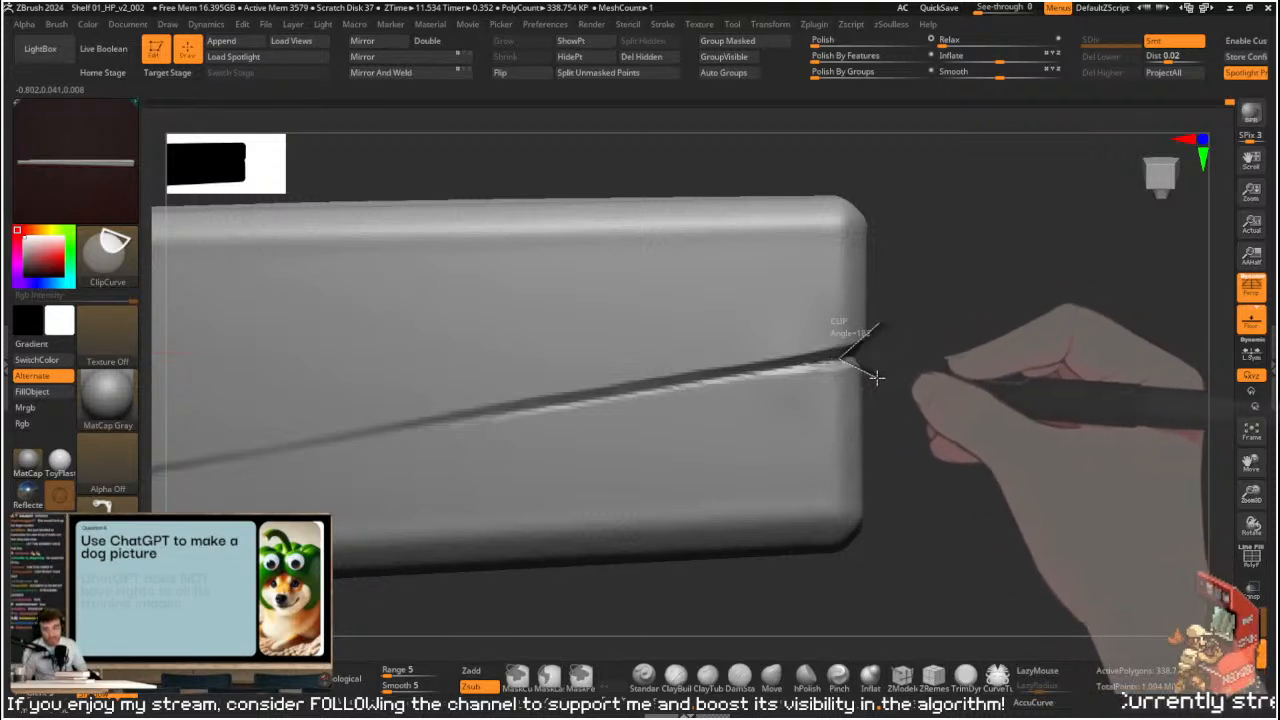
pyautogui.keyDown('ctrl'); pyautogui.keyDown('shift'); pyautogui.moveTo(885, 381); pyautogui.dragTo(885, 381); pyautogui.keyUp('shift'); pyautogui.keyUp('ctrl')
pyautogui.moveTo(911, 361)
pyautogui.mouseDown()
pyautogui.moveTo(857, 346)
pyautogui.moveTo(913, 359)
pyautogui.moveTo(893, 338)
pyautogui.mouseUp()
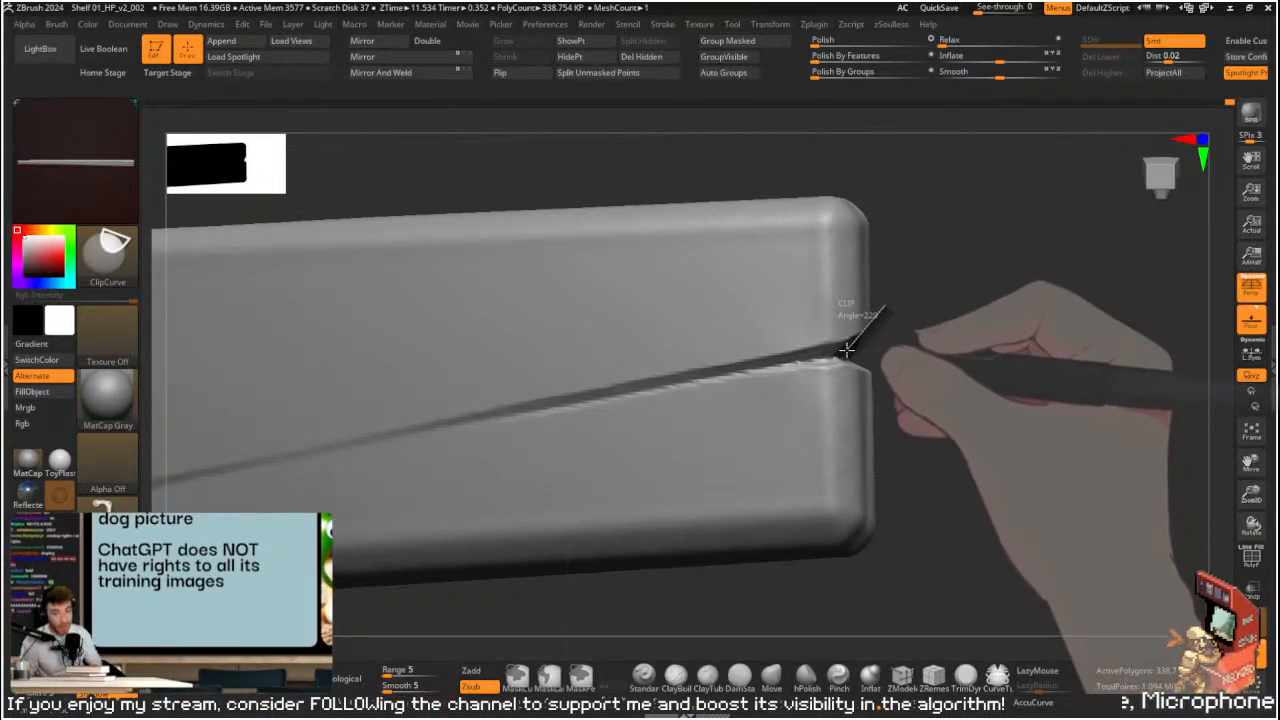
pyautogui.moveTo(838, 354)
pyautogui.keyDown('ctrl'); pyautogui.keyDown('shift'); pyautogui.mouseDown()
pyautogui.moveTo(882, 374)
pyautogui.moveTo(865, 350)
pyautogui.moveTo(923, 363)
pyautogui.moveTo(903, 357)
pyautogui.mouseUp(); pyautogui.keyUp('shift'); pyautogui.keyUp('ctrl')
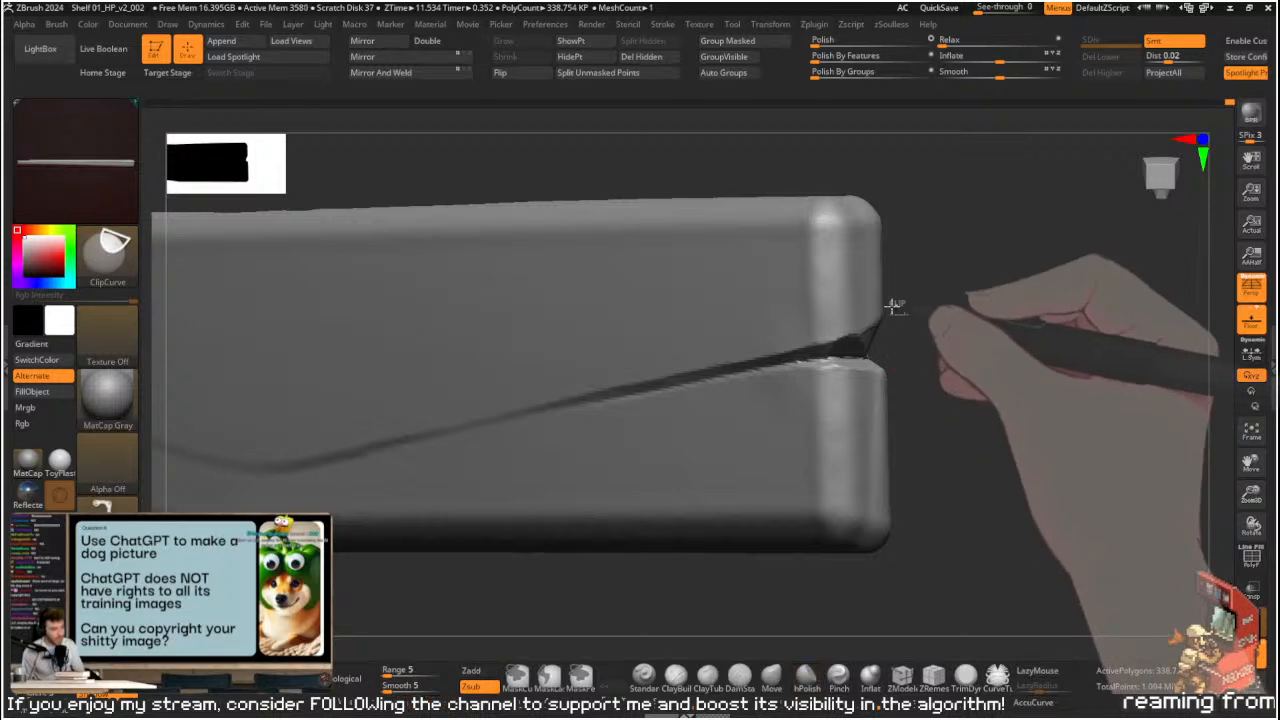
pyautogui.moveTo(892, 296)
pyautogui.keyDown('ctrl'); pyautogui.keyDown('shift'); pyautogui.mouseDown()
pyautogui.moveTo(859, 352)
pyautogui.moveTo(918, 380)
pyautogui.mouseUp(); pyautogui.keyUp('shift'); pyautogui.keyUp('ctrl')
# - Polish the clipped notch's inner faces on the plain end with hPolish
pyautogui.moveTo(965, 380)
pyautogui.mouseDown()
pyautogui.moveTo(840, 382)
pyautogui.moveTo(940, 374)
pyautogui.moveTo(853, 362)
pyautogui.moveTo(919, 344)
pyautogui.moveTo(929, 351)
pyautogui.moveTo(819, 332)
pyautogui.moveTo(830, 340)
pyautogui.mouseUp()
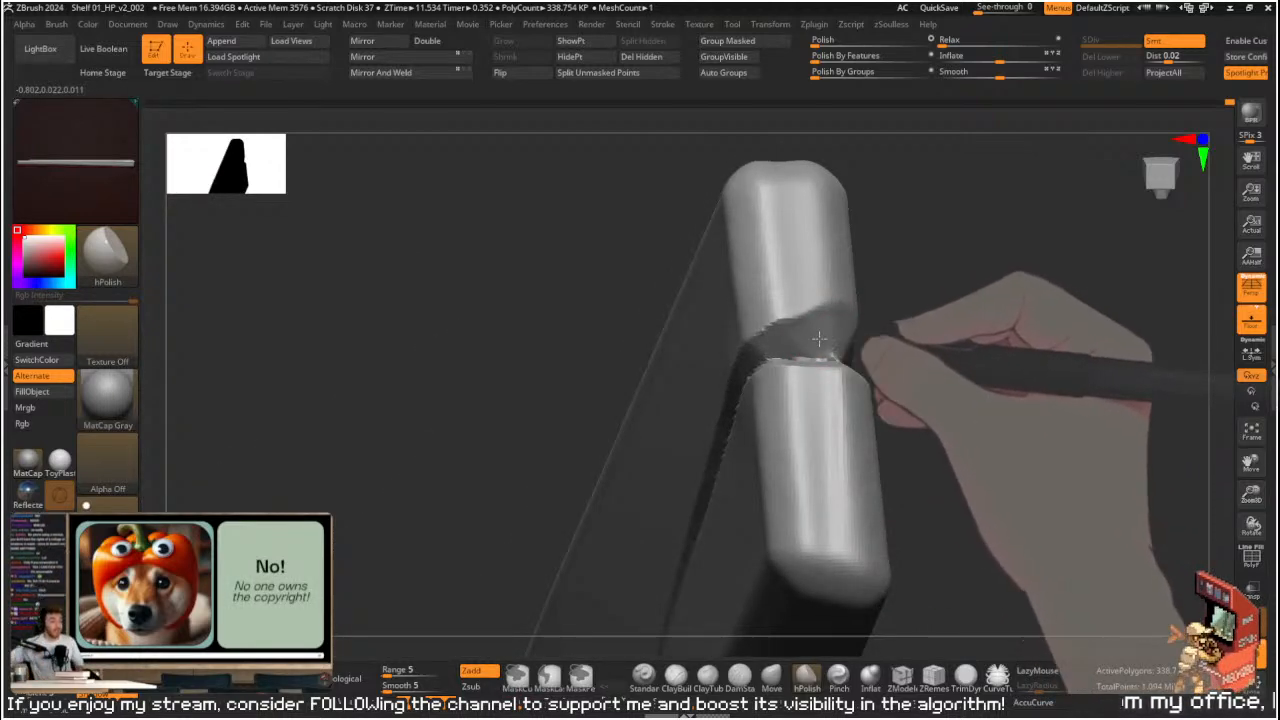
pyautogui.moveTo(886, 343); pyautogui.dragTo(791, 318)
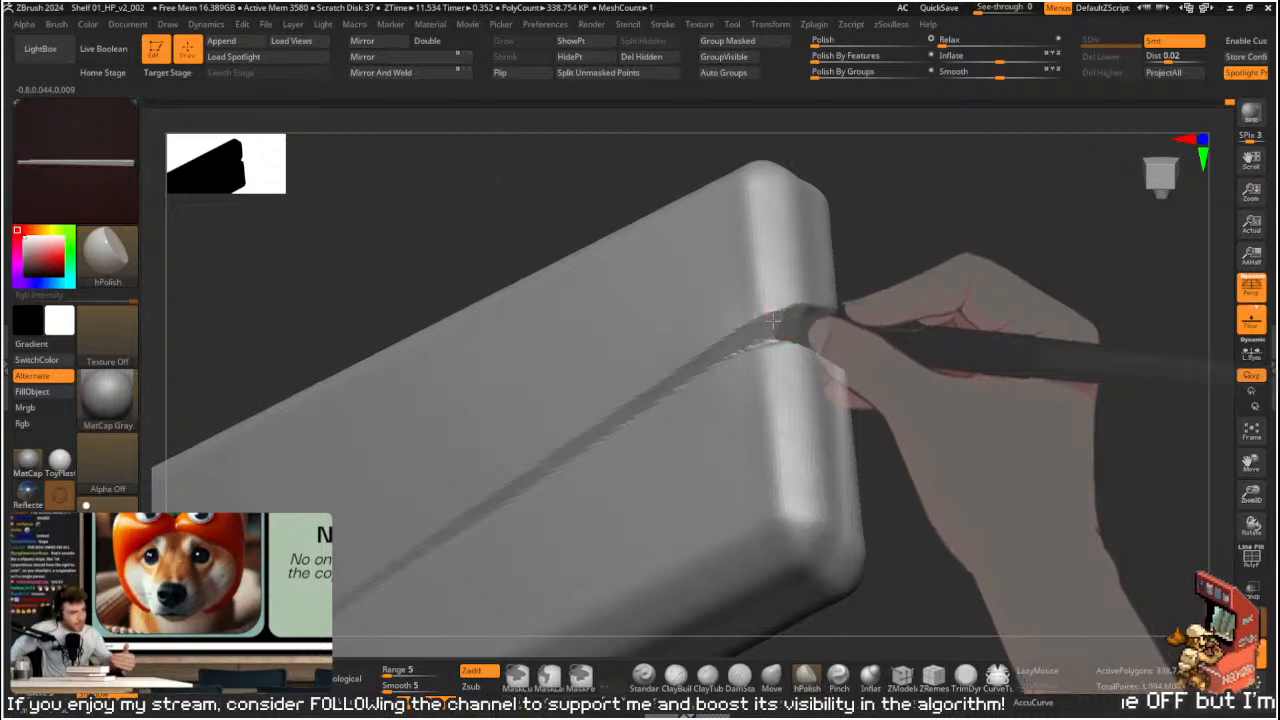
pyautogui.moveTo(891, 320)
pyautogui.mouseDown()
pyautogui.moveTo(837, 277)
pyautogui.moveTo(846, 300)
pyautogui.mouseUp()
# - Trim the wider board's corner at the plain-end notch with a resized TrimDynamic brush, undoing the first stroke
pyautogui.press('b')
pyautogui.press('t')
pyautogui.press('d')
pyautogui.press('s')
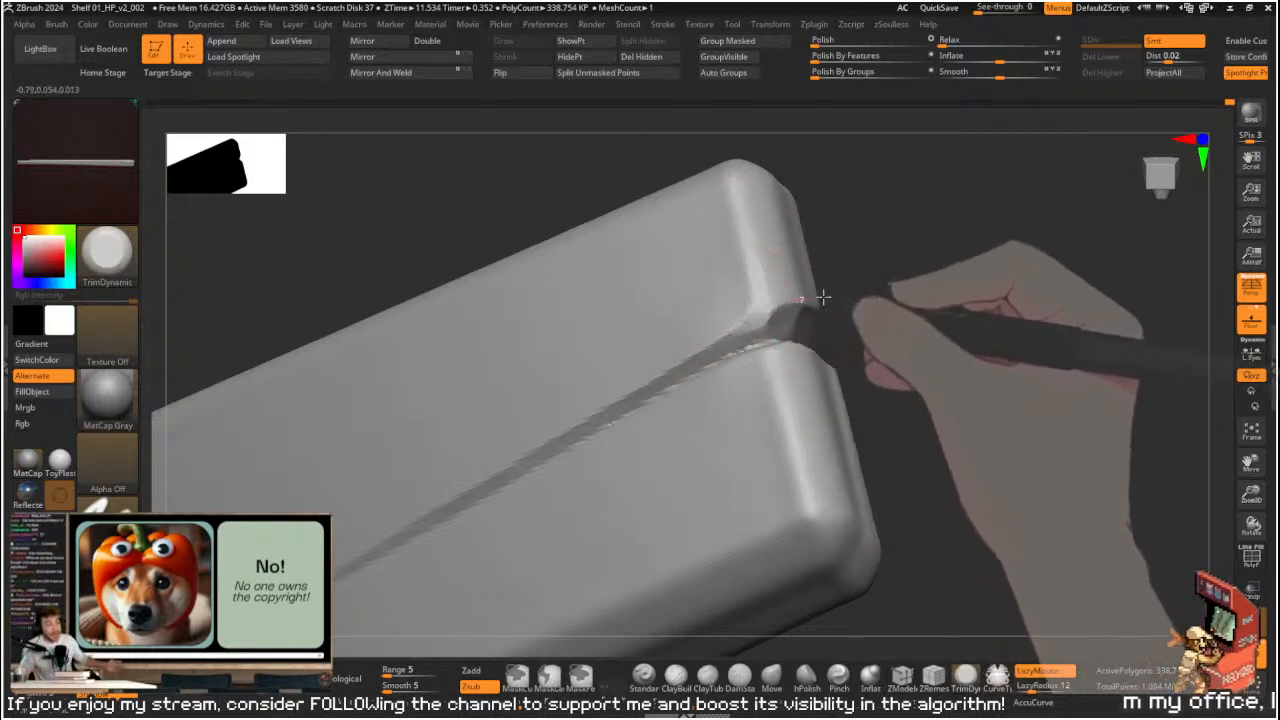
pyautogui.hotkey('ctrl', 'z')
pyautogui.moveTo(888, 304); pyautogui.dragTo(816, 307)
pyautogui.moveTo(908, 306)
pyautogui.mouseDown()
pyautogui.moveTo(860, 308)
pyautogui.moveTo(995, 300)
pyautogui.mouseUp()
# - Polish the plain-end notch's lip where it runs into the seam with a resized hPolish brush
pyautogui.press('b')
pyautogui.press('h')
pyautogui.press('p')
pyautogui.press('s')
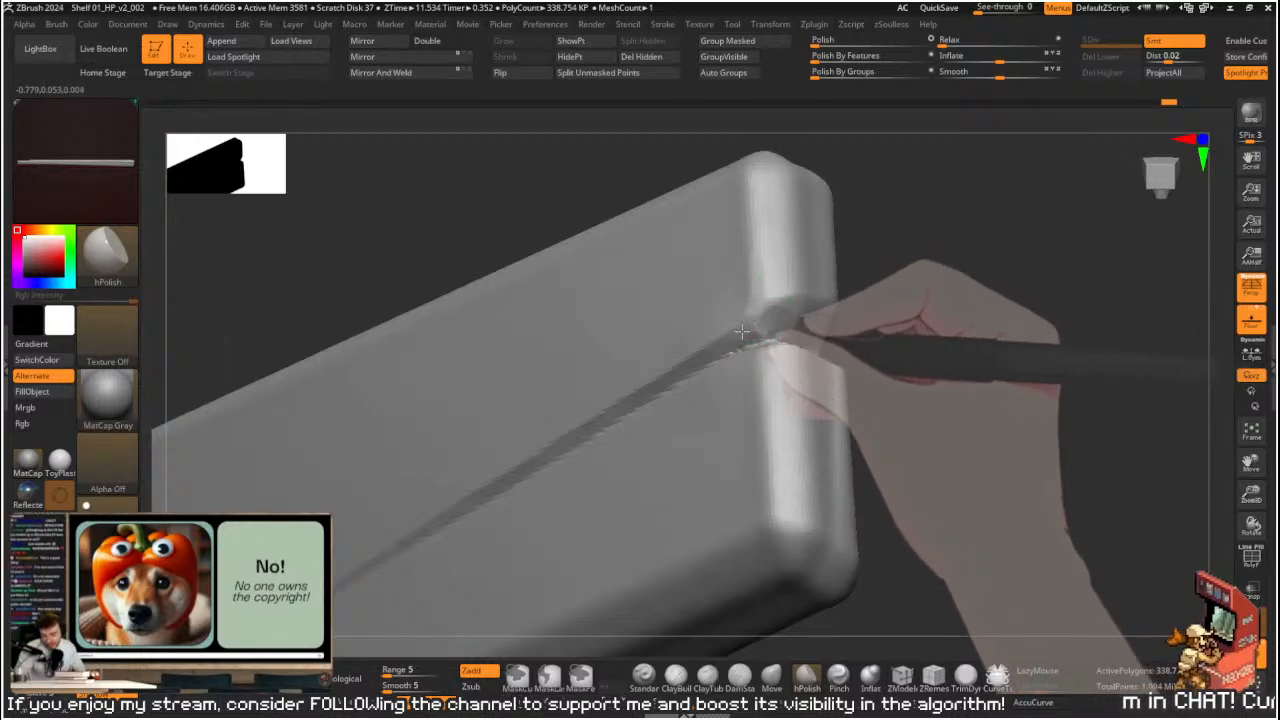
pyautogui.moveTo(880, 310)
pyautogui.mouseDown()
pyautogui.moveTo(926, 300)
pyautogui.moveTo(890, 318)
pyautogui.mouseUp()
# - Polish the end edge and outer corner of the trimmed board at the plain end with a resized hPolish brush
pyautogui.moveTo(930, 272); pyautogui.dragTo(874, 354)
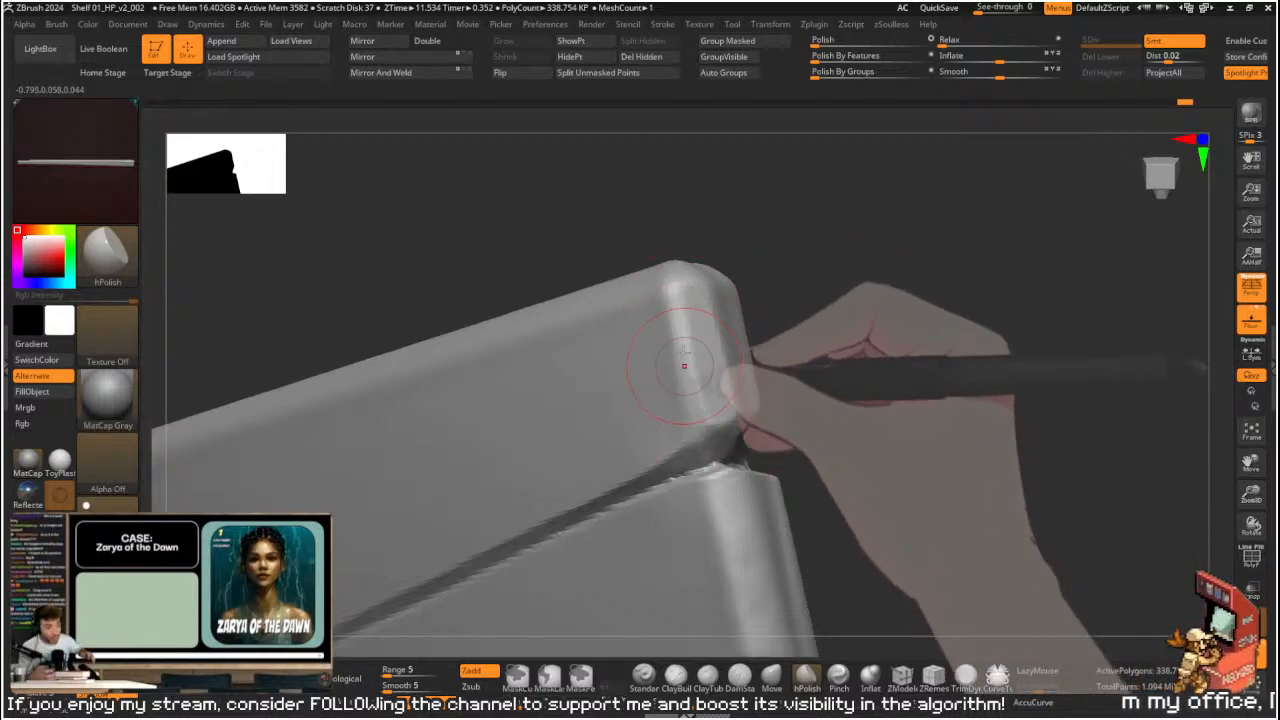
pyautogui.moveTo(663, 380)
pyautogui.mouseDown()
pyautogui.moveTo(877, 329)
pyautogui.moveTo(887, 280)
pyautogui.moveTo(909, 366)
pyautogui.moveTo(670, 360)
pyautogui.mouseUp()
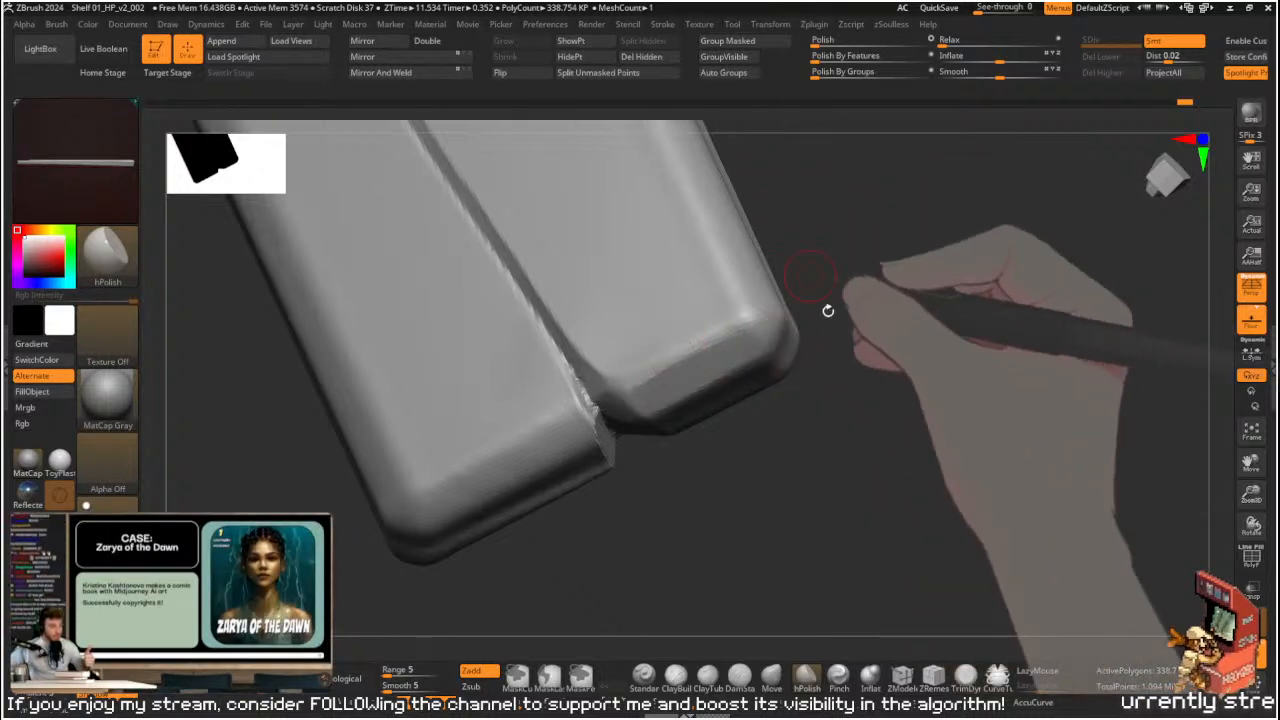
pyautogui.moveTo(745, 380); pyautogui.dragTo(868, 328)
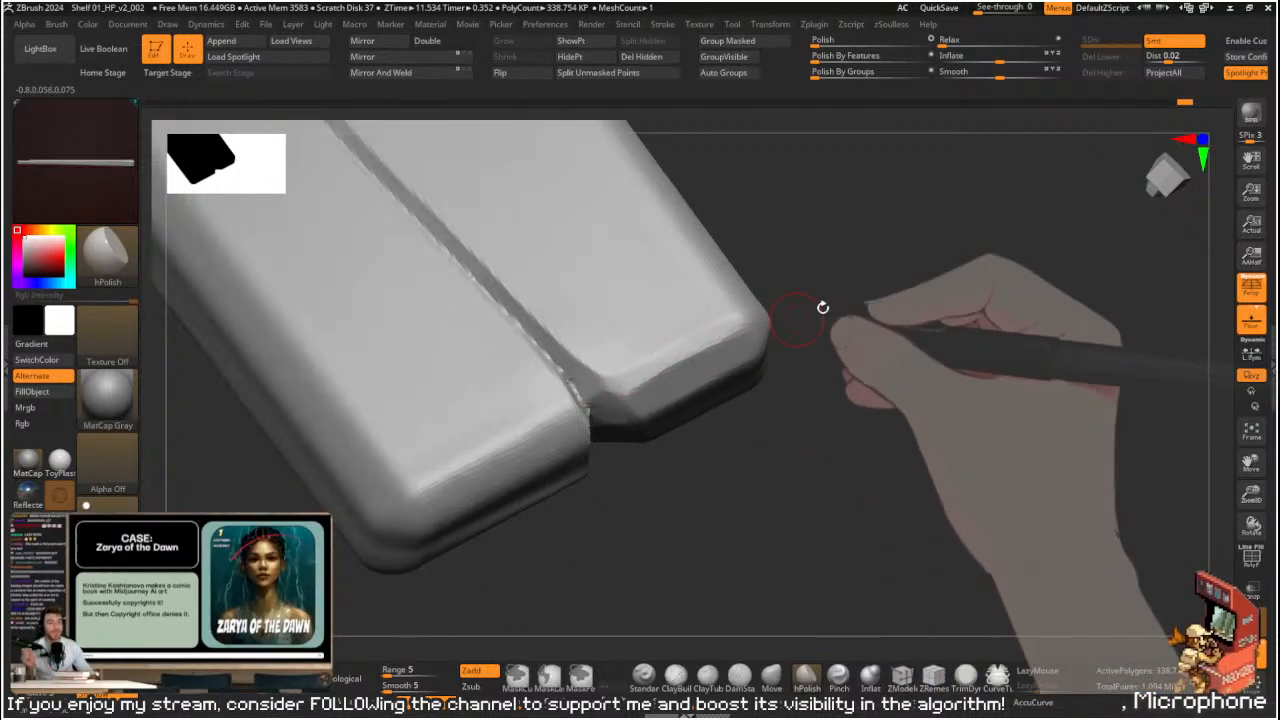
pyautogui.moveTo(788, 325); pyautogui.dragTo(830, 346)
pyautogui.press('s')
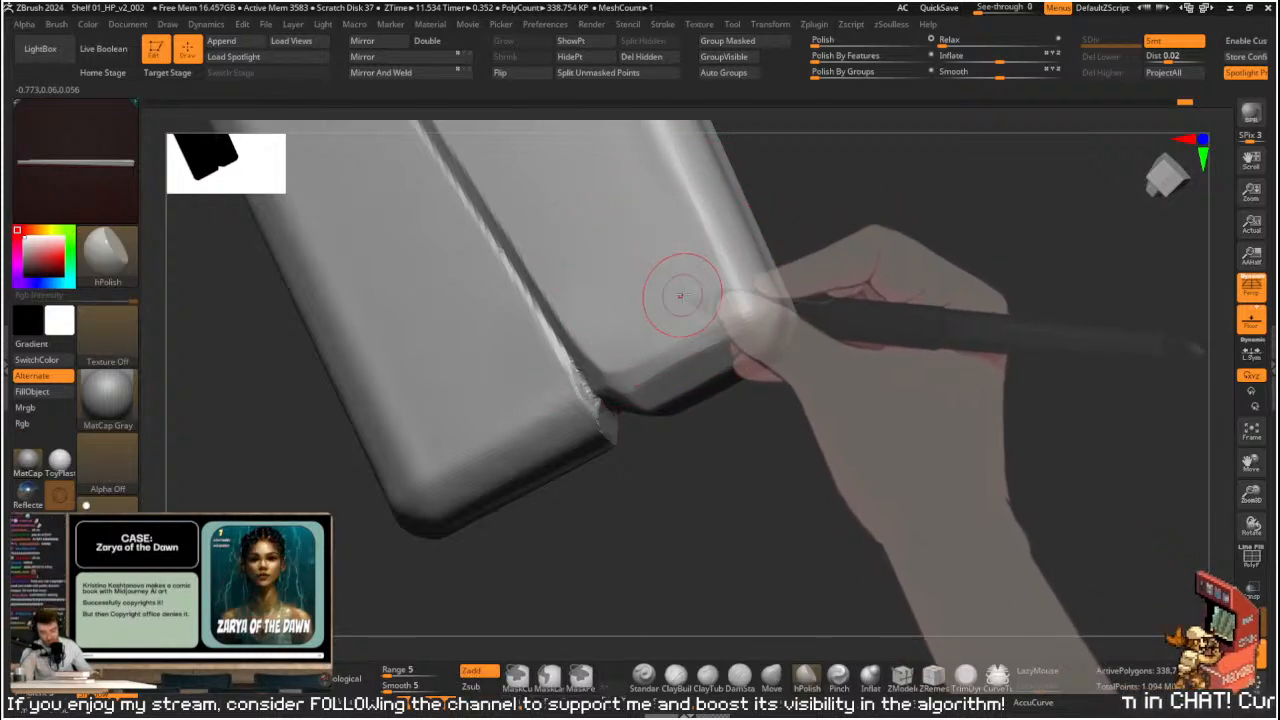
pyautogui.moveTo(788, 329); pyautogui.dragTo(750, 322)
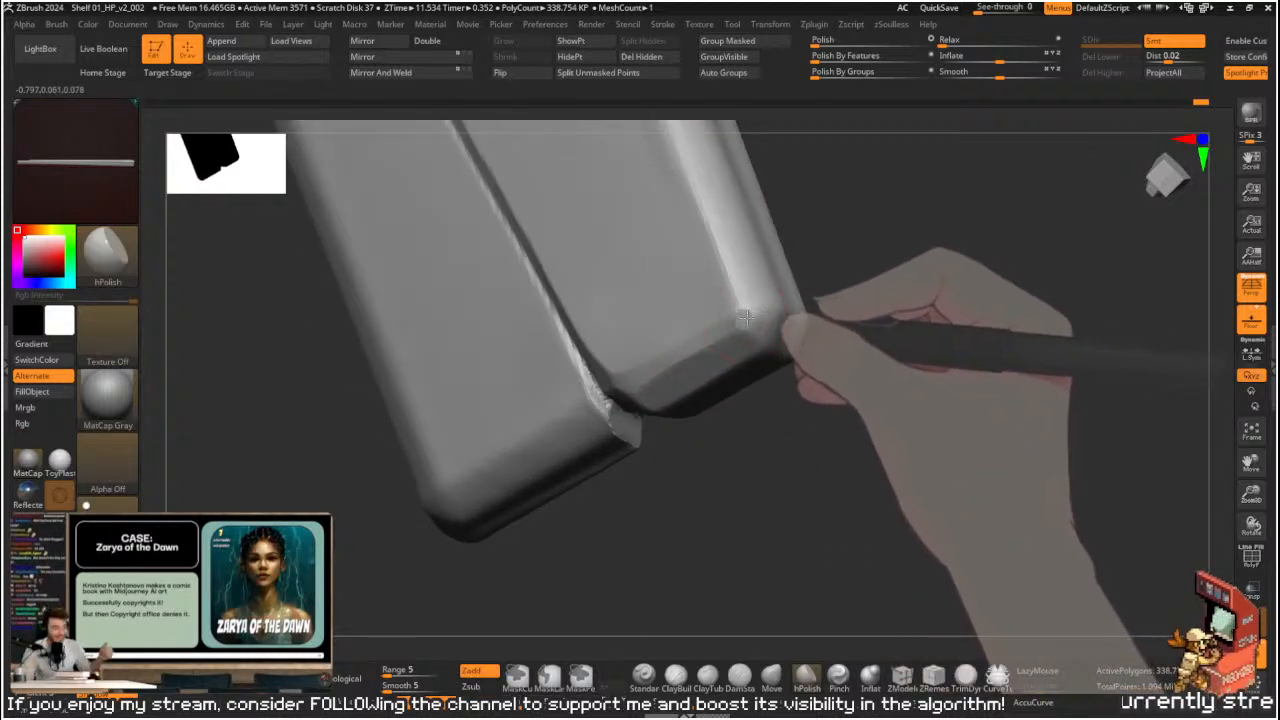
pyautogui.moveTo(836, 318); pyautogui.dragTo(896, 328)
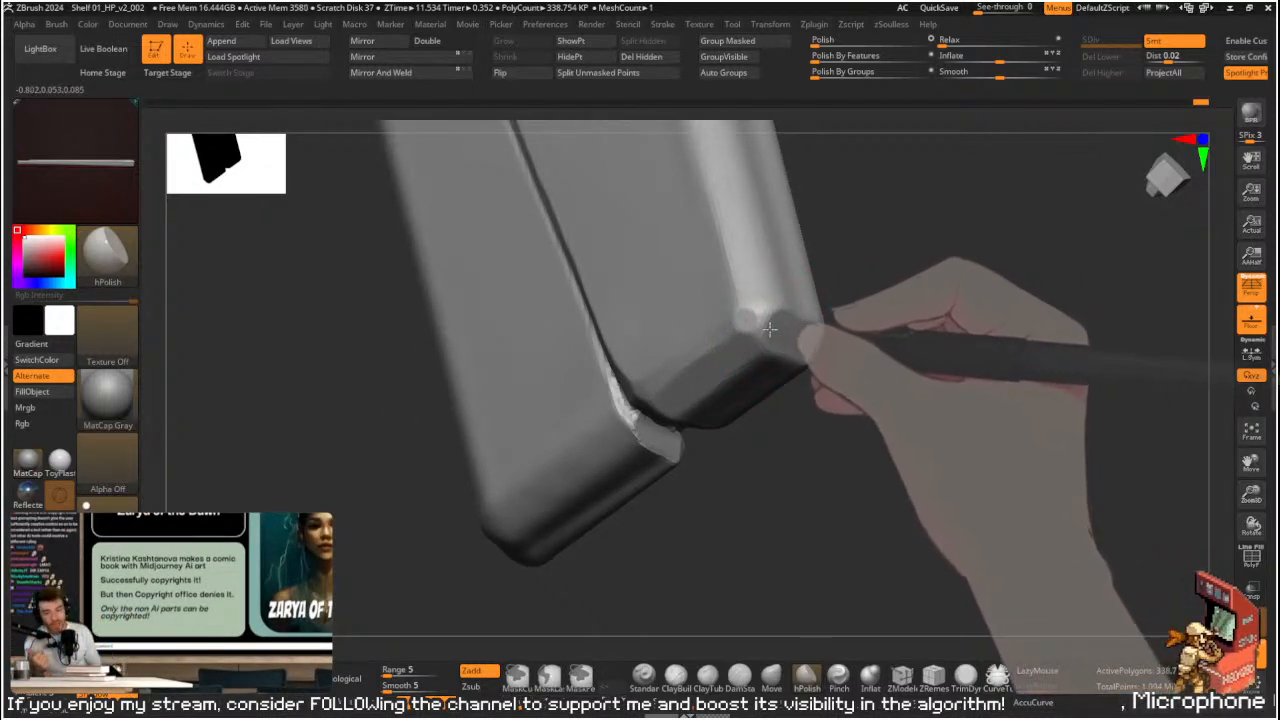
# - Flatten the trimmed board's long outer edge into a bevel running from the plain-end corner with a larger hPolish brush
pyautogui.moveTo(886, 317); pyautogui.dragTo(471, 425)
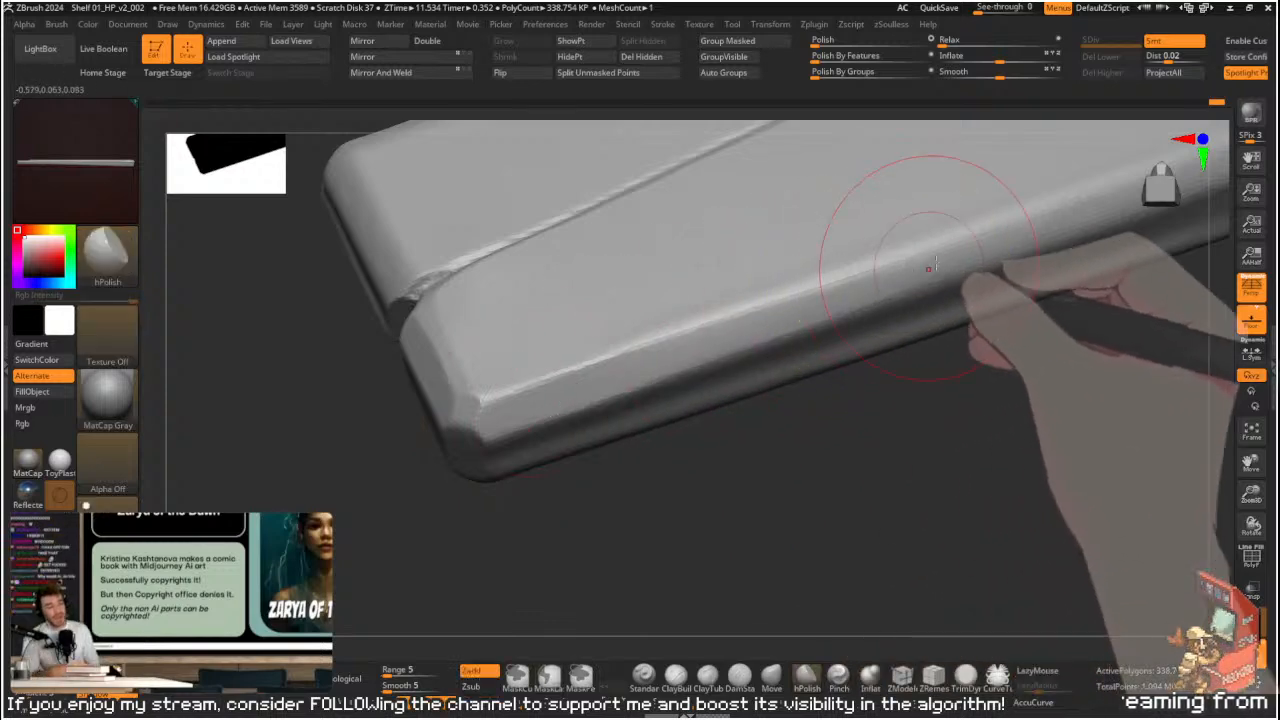
pyautogui.moveTo(668, 470); pyautogui.dragTo(692, 500)
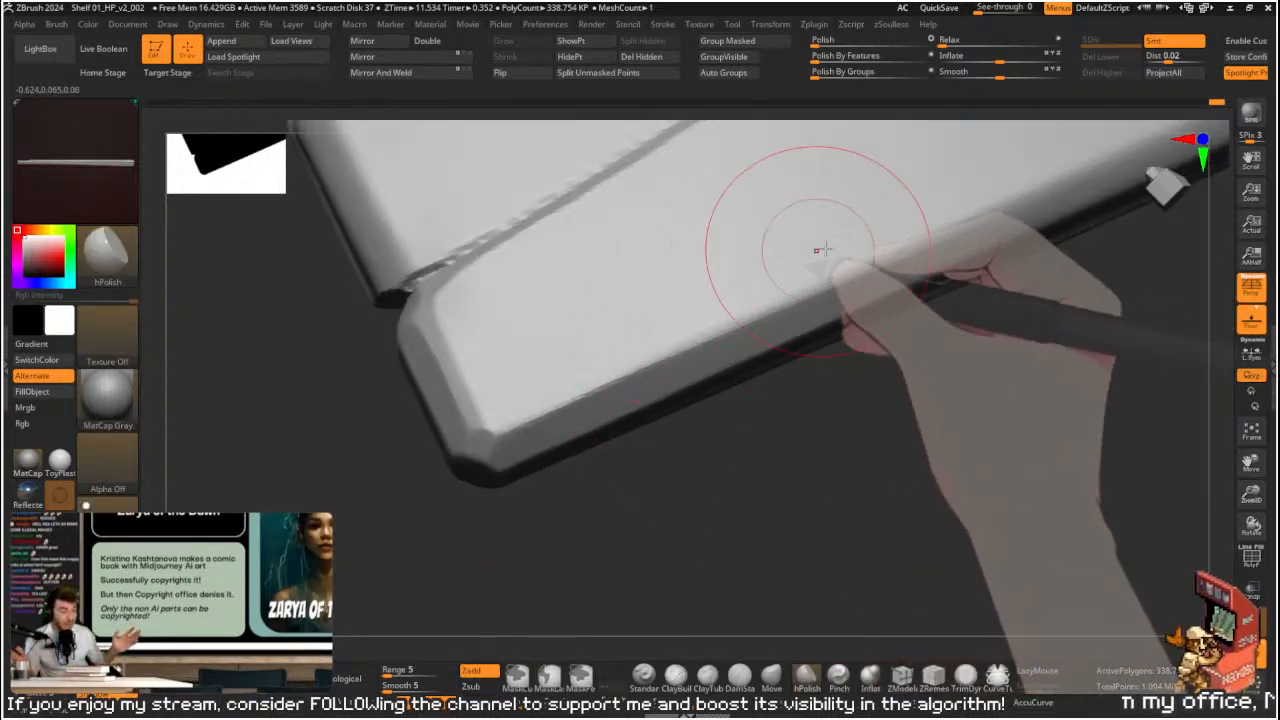
pyautogui.moveTo(751, 467)
pyautogui.mouseDown()
pyautogui.moveTo(651, 523)
pyautogui.moveTo(654, 500)
pyautogui.mouseUp()
pyautogui.moveTo(740, 325); pyautogui.dragTo(800, 310)
pyautogui.moveTo(650, 347)
pyautogui.mouseDown()
pyautogui.moveTo(869, 374)
pyautogui.moveTo(791, 363)
pyautogui.moveTo(742, 498)
pyautogui.moveTo(735, 461)
pyautogui.mouseUp()
# - Polish the rough lip of the plain-end notch on the neighbouring board with a small hPolish brush
pyautogui.moveTo(731, 377)
pyautogui.mouseDown()
pyautogui.moveTo(714, 500)
pyautogui.moveTo(736, 390)
pyautogui.mouseUp()
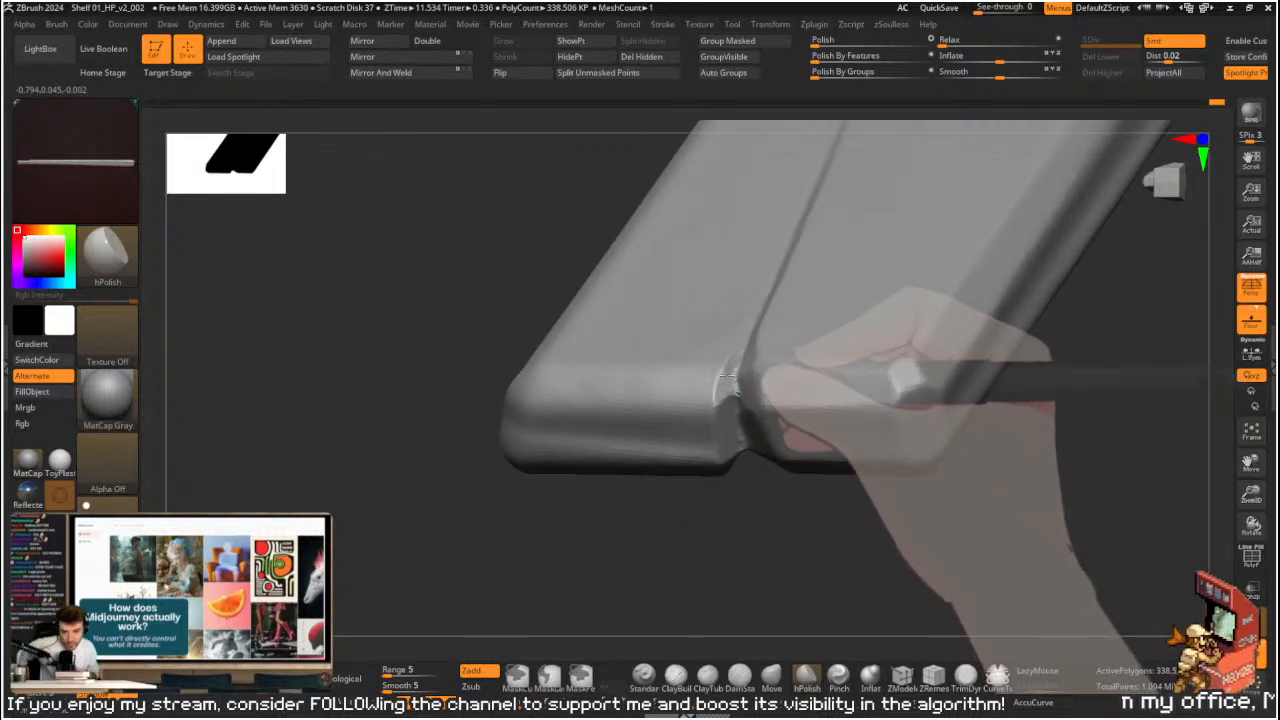
pyautogui.press('s')
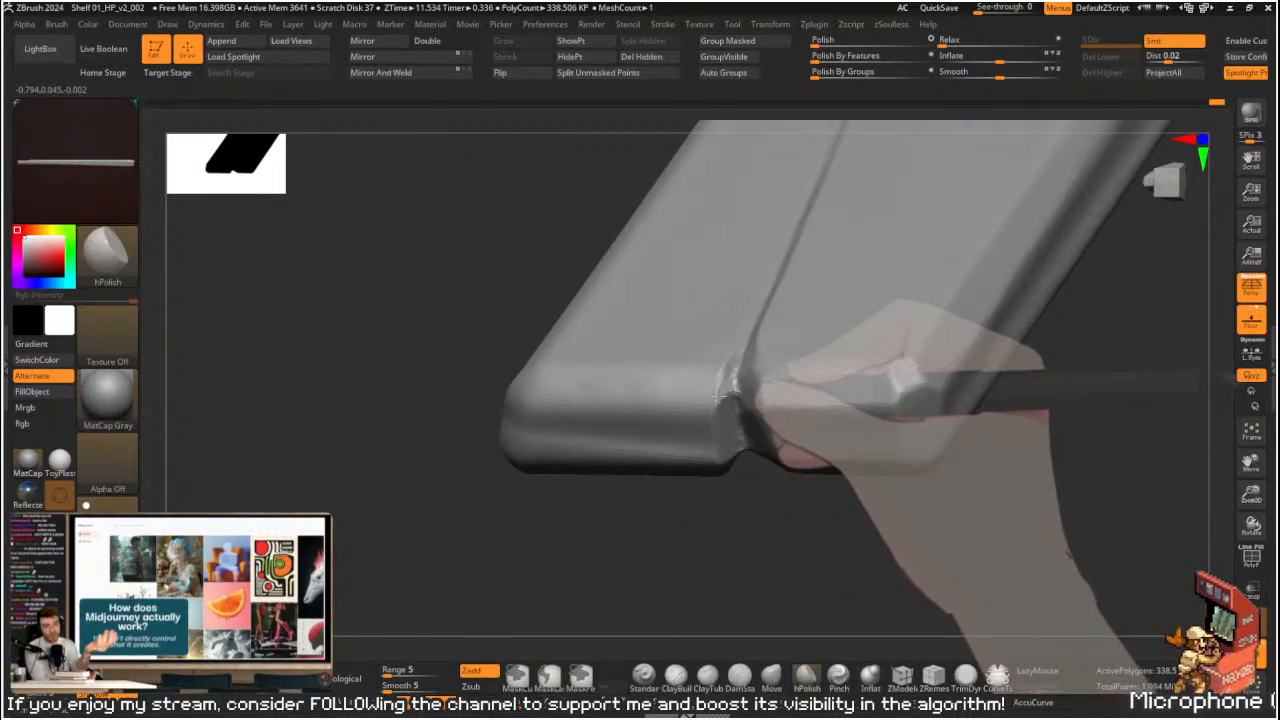
pyautogui.moveTo(711, 431); pyautogui.dragTo(720, 486)
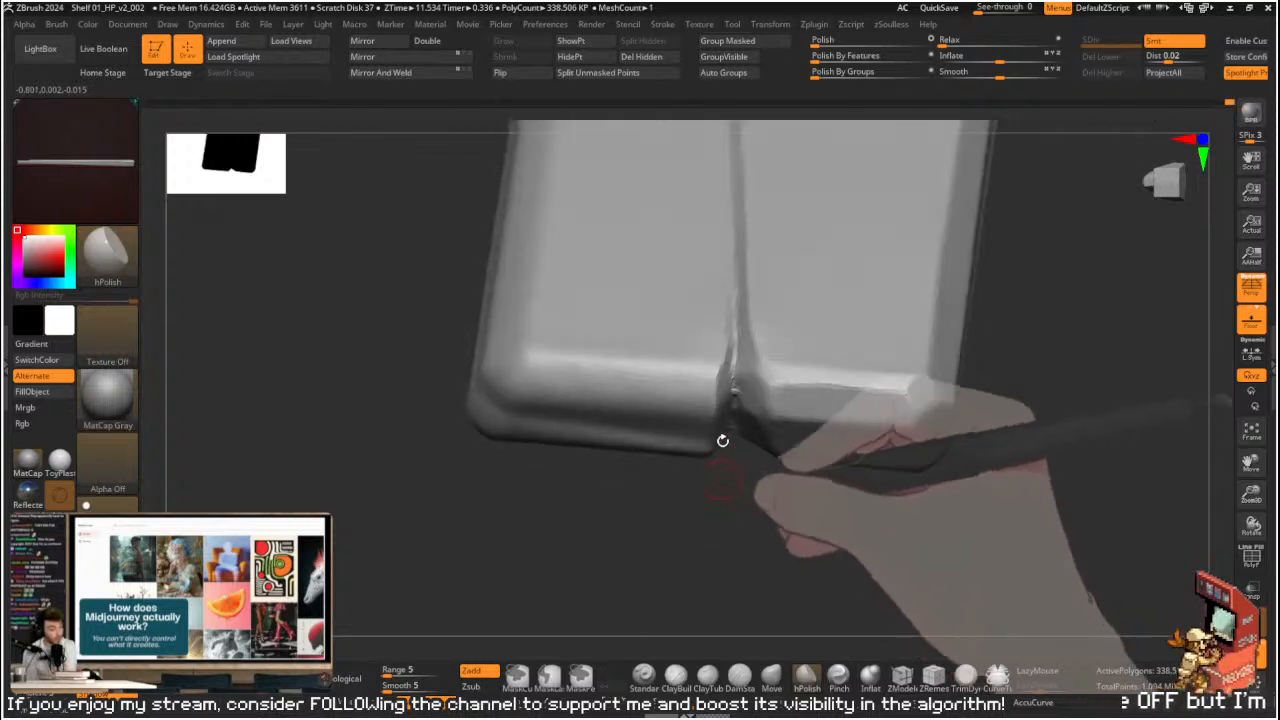
pyautogui.moveTo(725, 385); pyautogui.dragTo(717, 486)
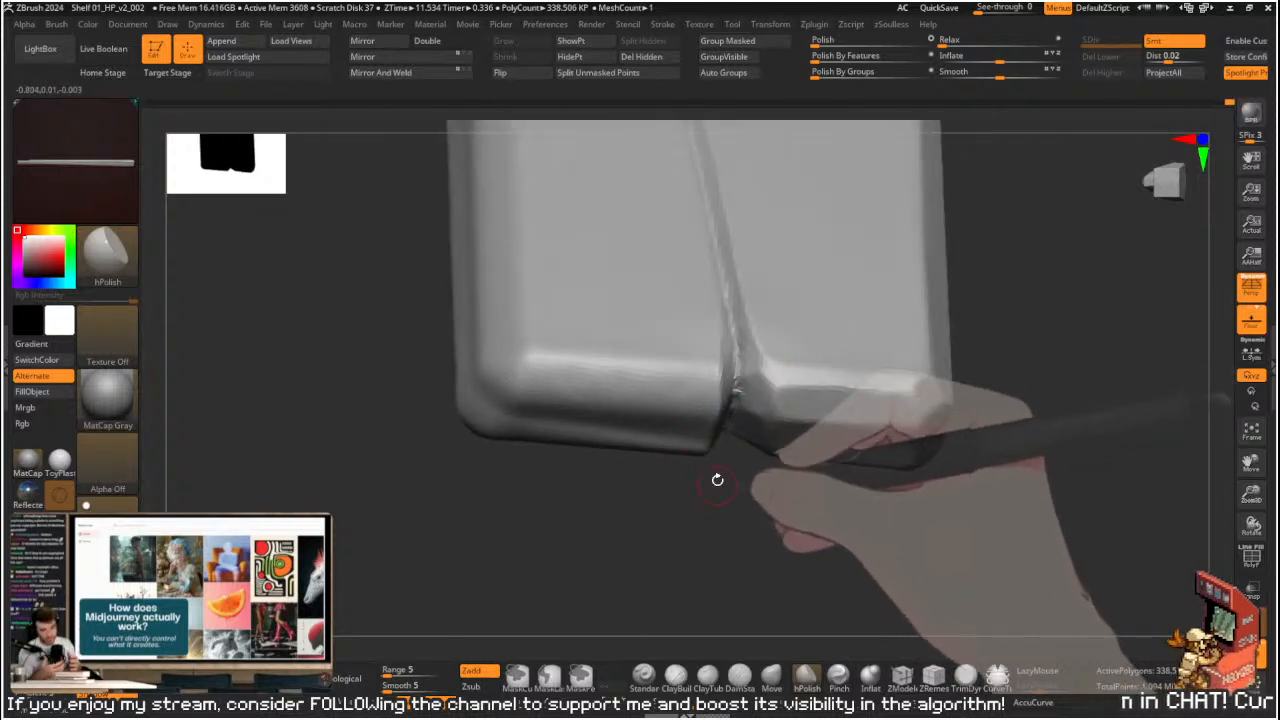
pyautogui.press('s')
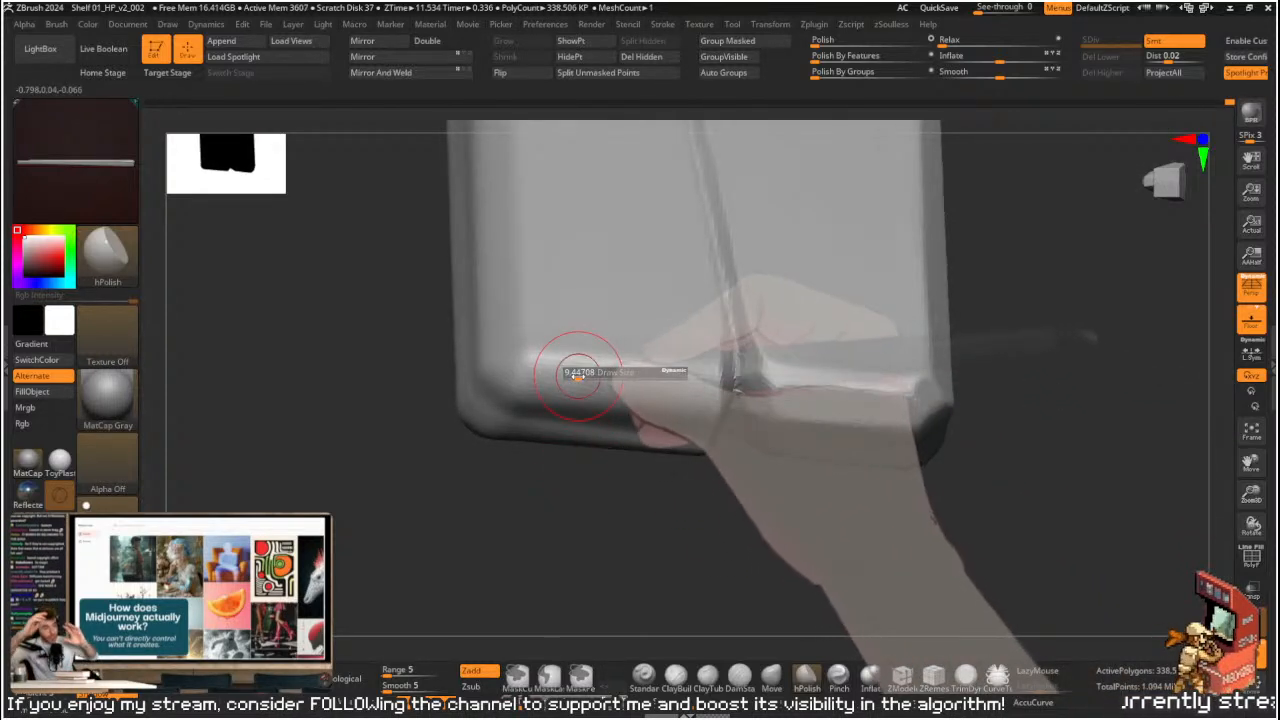
# - Polish the end face and its edges on the board beside the plain-end notch with a resized hPolish brush
pyautogui.moveTo(585, 376)
pyautogui.mouseDown()
pyautogui.moveTo(570, 376)
pyautogui.moveTo(668, 386)
pyautogui.moveTo(626, 371)
pyautogui.mouseUp()
pyautogui.moveTo(743, 457); pyautogui.dragTo(620, 425)
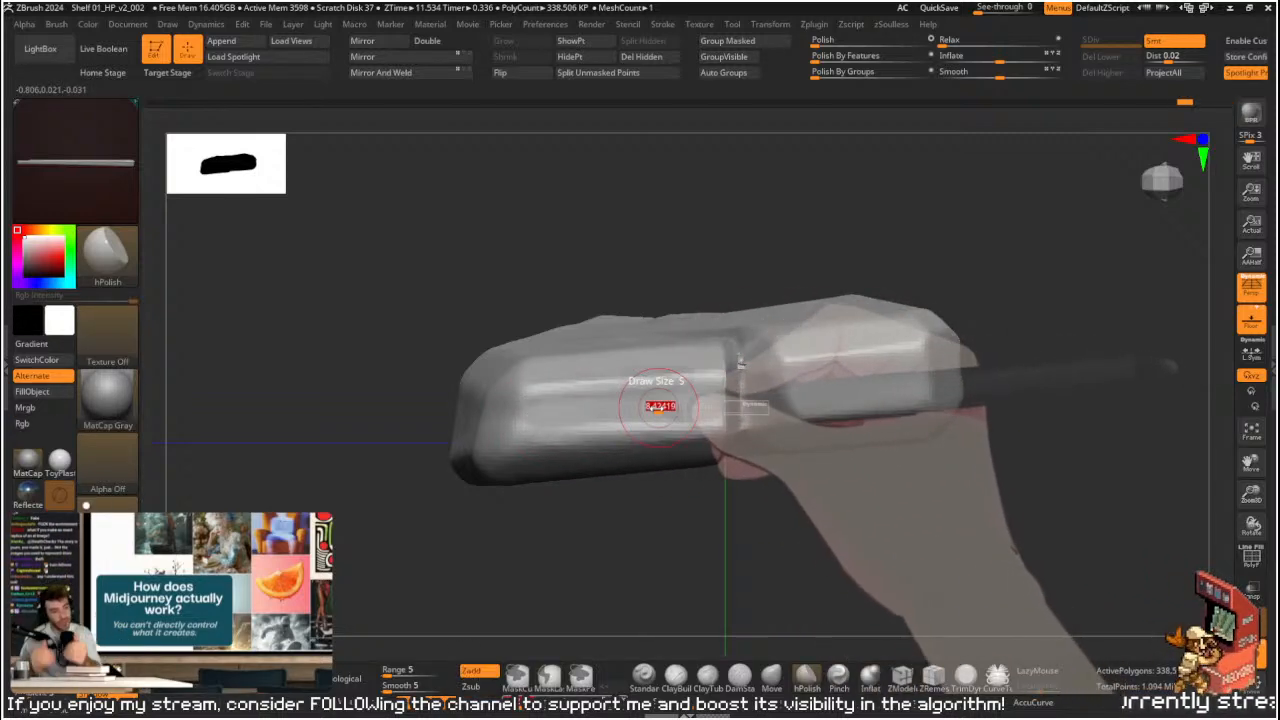
pyautogui.moveTo(631, 451); pyautogui.dragTo(689, 456, button='right')
pyautogui.moveTo(510, 458)
pyautogui.mouseDown(button='right')
pyautogui.moveTo(580, 343)
pyautogui.moveTo(505, 437)
pyautogui.moveTo(469, 309)
pyautogui.moveTo(720, 420)
pyautogui.moveTo(589, 431)
pyautogui.moveTo(494, 418)
pyautogui.moveTo(590, 415)
pyautogui.moveTo(734, 329)
pyautogui.moveTo(794, 366)
pyautogui.moveTo(777, 366)
pyautogui.mouseUp(button='right')
pyautogui.press('s')
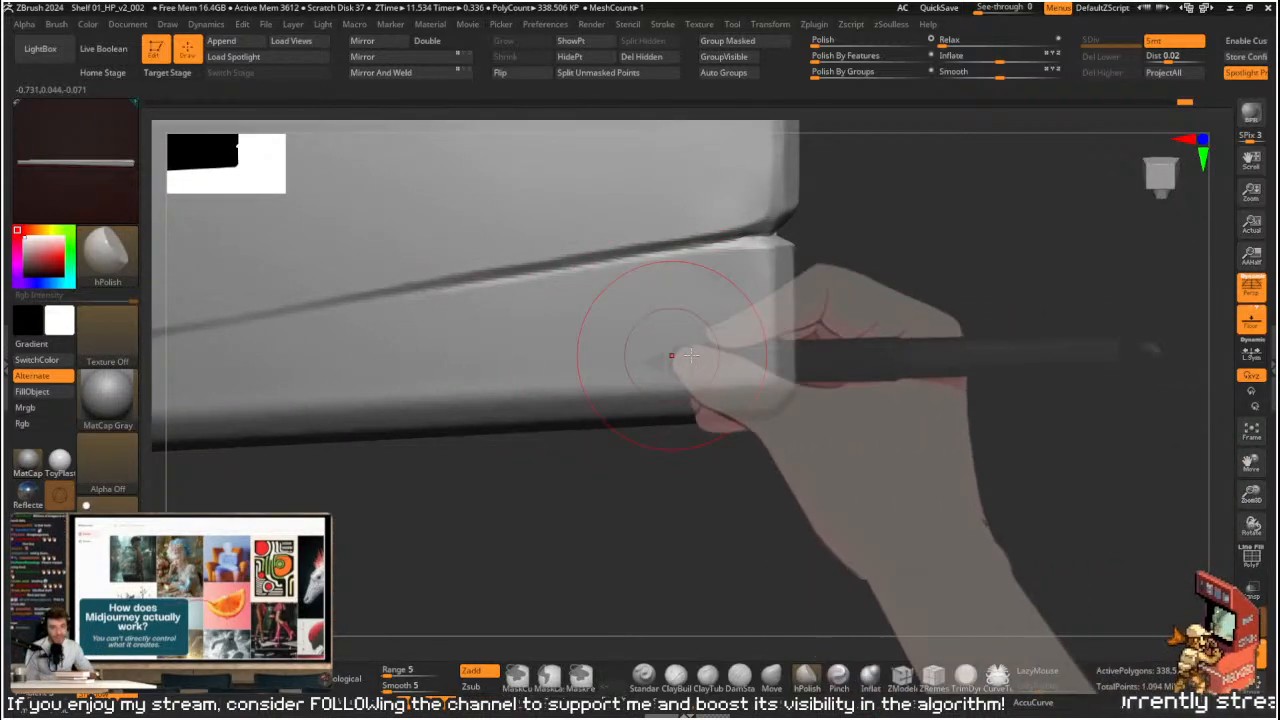
# - Polish the neighbouring board's outer corner and seam edge near the plain end with hPolish, undoing one stroke
pyautogui.press('ctrl')
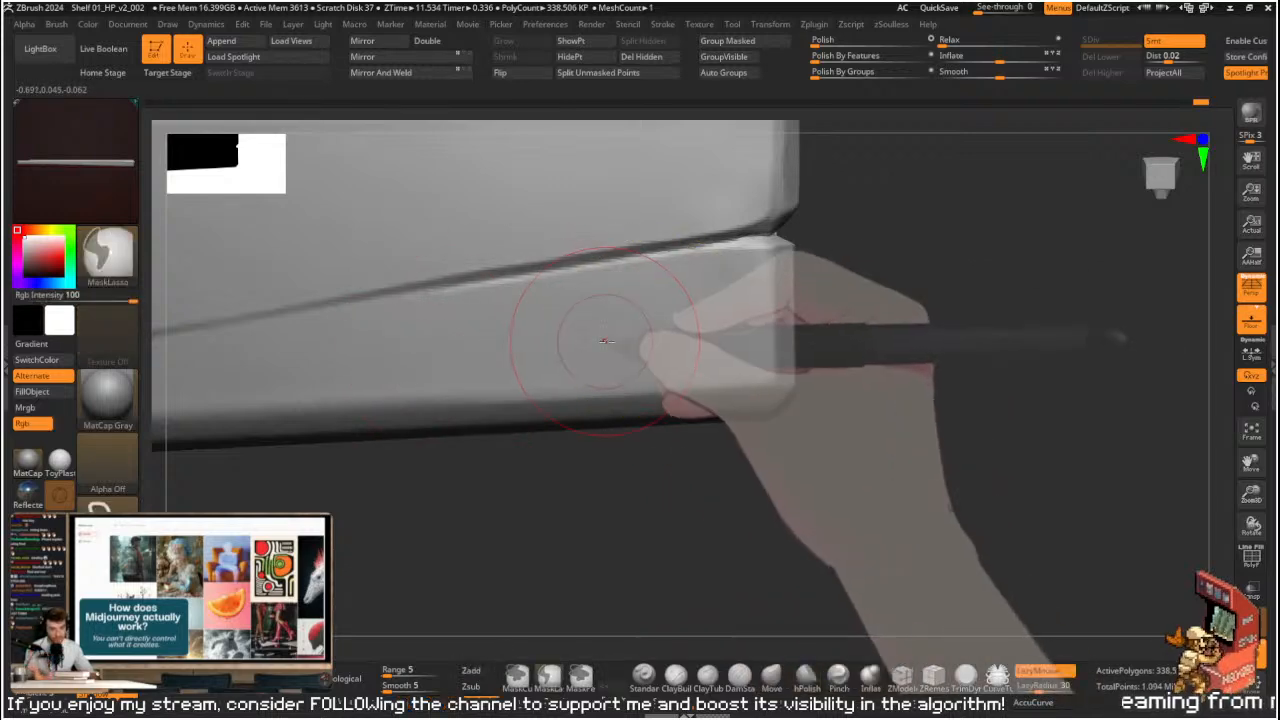
pyautogui.hotkey('ctrl', 'z')
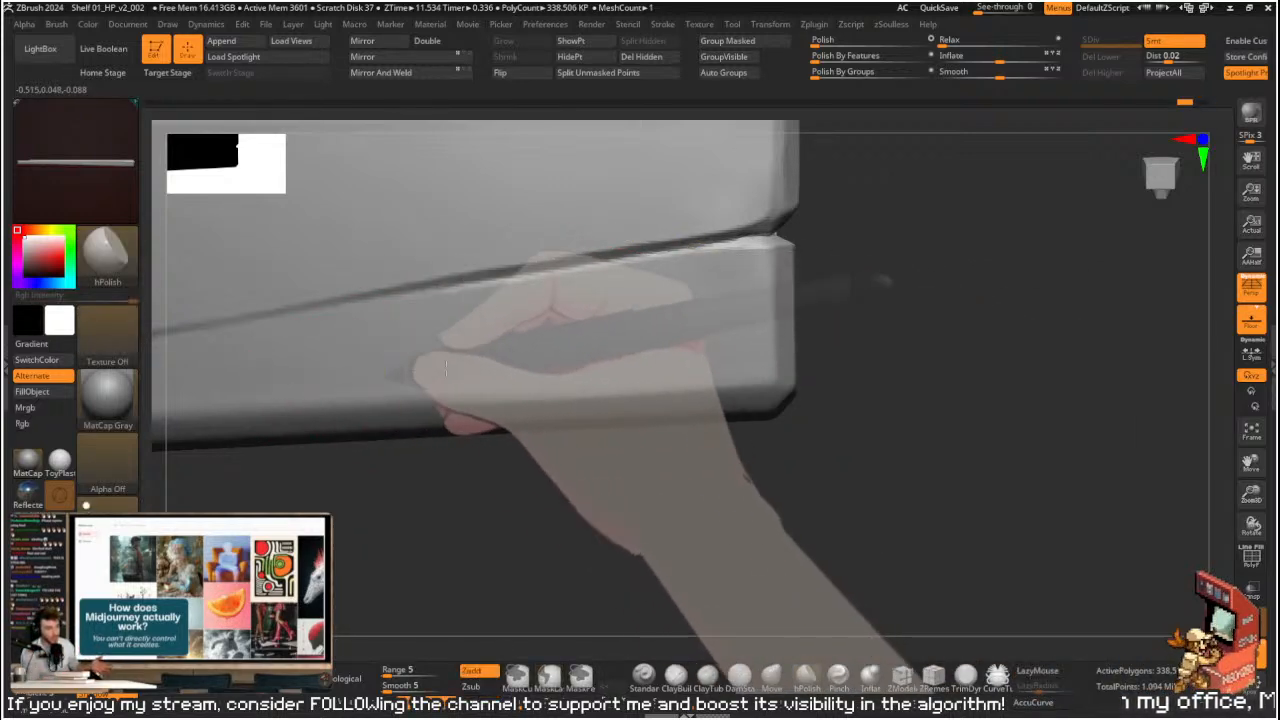
pyautogui.moveTo(455, 375); pyautogui.dragTo(712, 338)
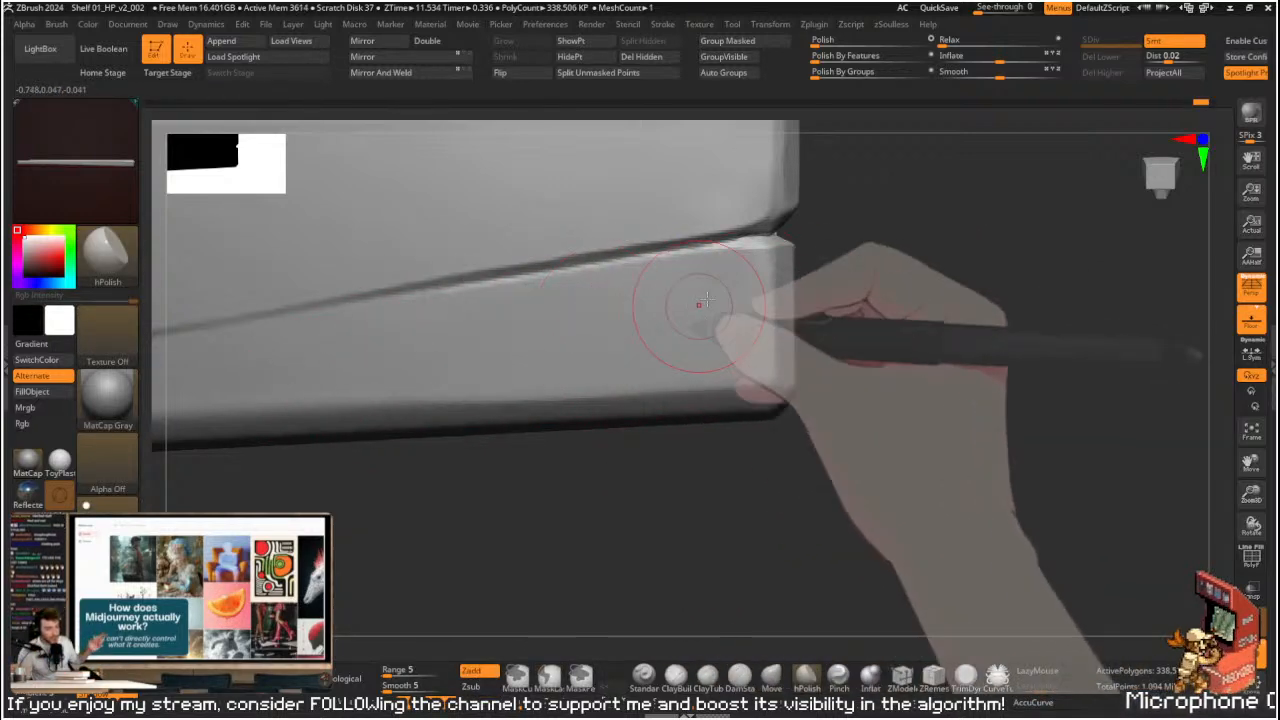
pyautogui.moveTo(832, 400)
pyautogui.mouseDown()
pyautogui.moveTo(886, 374)
pyautogui.moveTo(866, 366)
pyautogui.moveTo(719, 403)
pyautogui.mouseUp()
pyautogui.moveTo(877, 389)
pyautogui.mouseDown()
pyautogui.moveTo(869, 371)
pyautogui.moveTo(922, 353)
pyautogui.moveTo(1054, 374)
pyautogui.moveTo(997, 309)
pyautogui.moveTo(940, 310)
pyautogui.mouseUp()
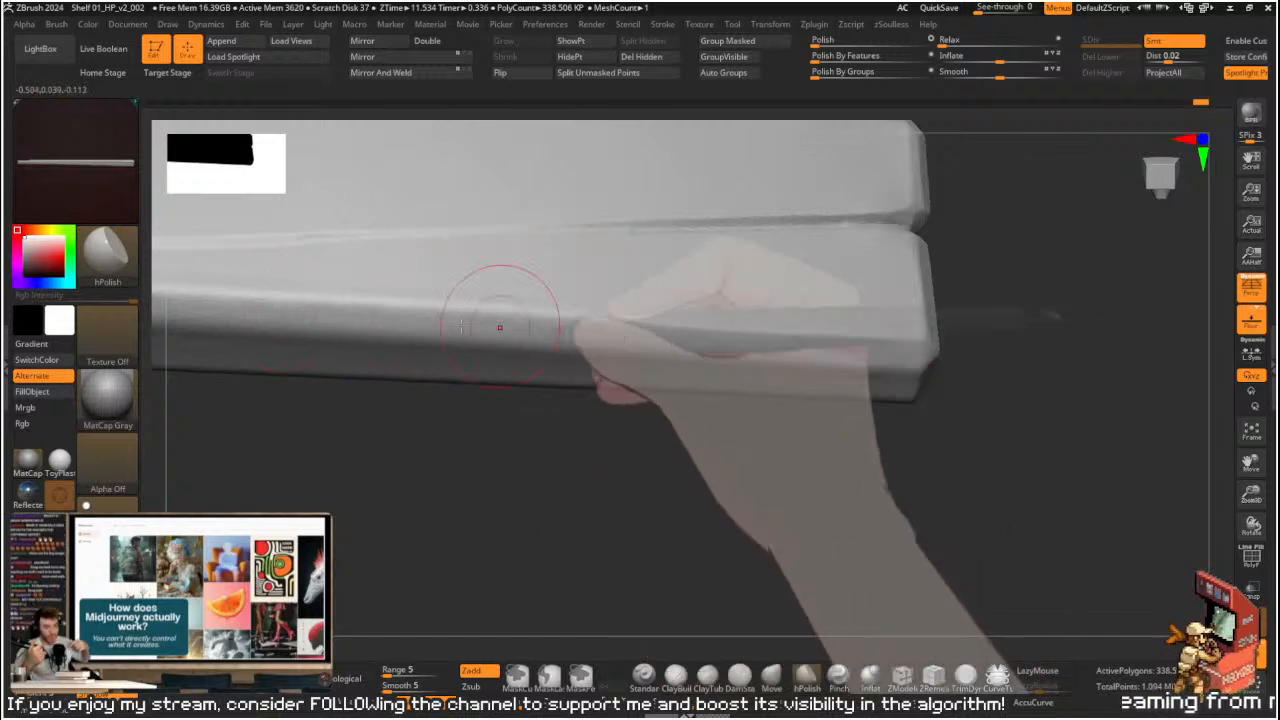
# - Polish the plank's long outer edge from the plain end to mid-plank with hPolish
pyautogui.moveTo(1190, 425)
pyautogui.mouseDown()
pyautogui.moveTo(857, 469)
pyautogui.moveTo(594, 417)
pyautogui.moveTo(757, 409)
pyautogui.moveTo(686, 337)
pyautogui.mouseUp()
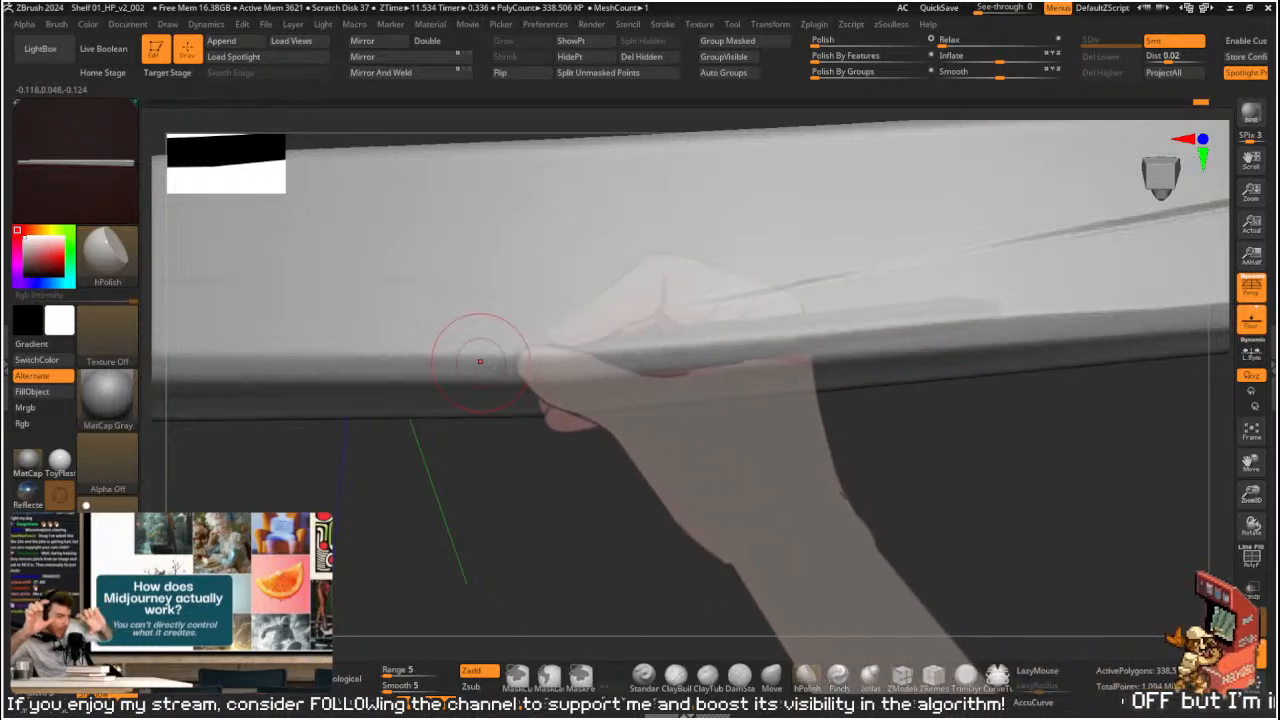
pyautogui.keyDown('alt'); pyautogui.moveTo(630, 480); pyautogui.dragTo(958, 472); pyautogui.keyUp('alt')
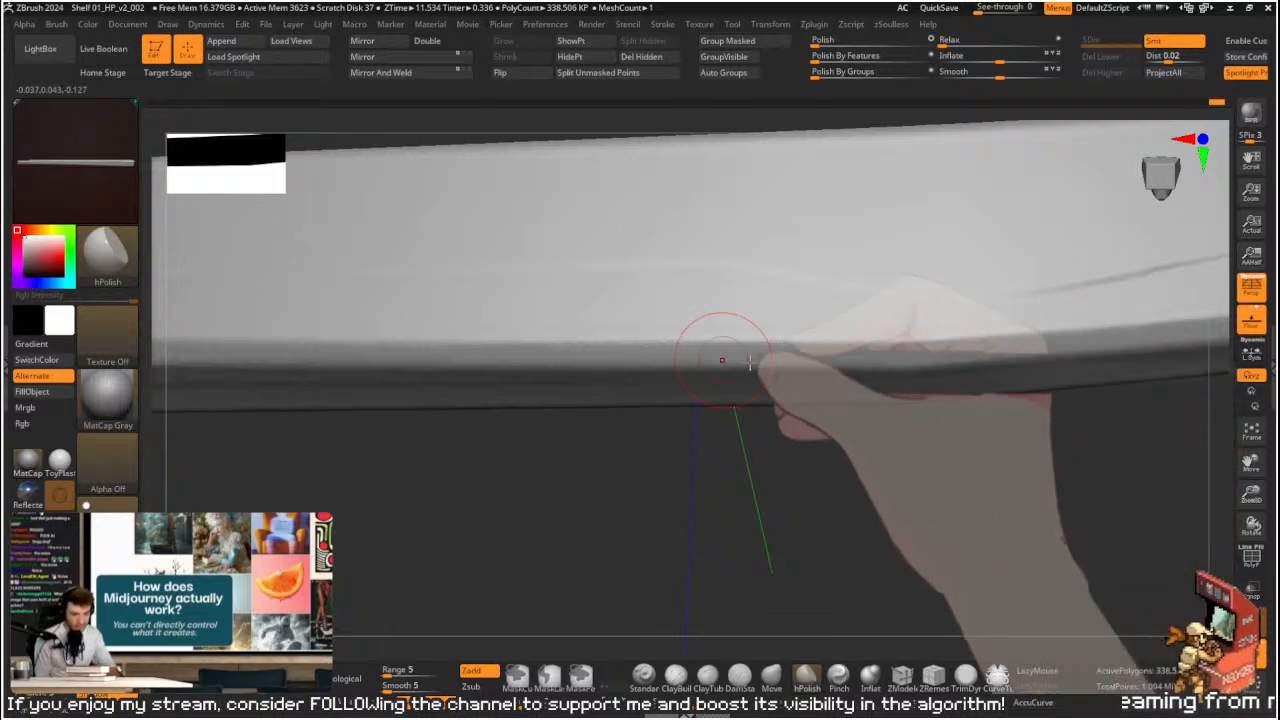
pyautogui.keyDown('alt'); pyautogui.moveTo(740, 470); pyautogui.dragTo(745, 421); pyautogui.keyUp('alt')
# - Clip a shallow angled cut into the plank's long edge near the middle with ClipCurve
pyautogui.keyDown('alt'); pyautogui.moveTo(818, 509); pyautogui.dragTo(866, 434); pyautogui.keyUp('alt')
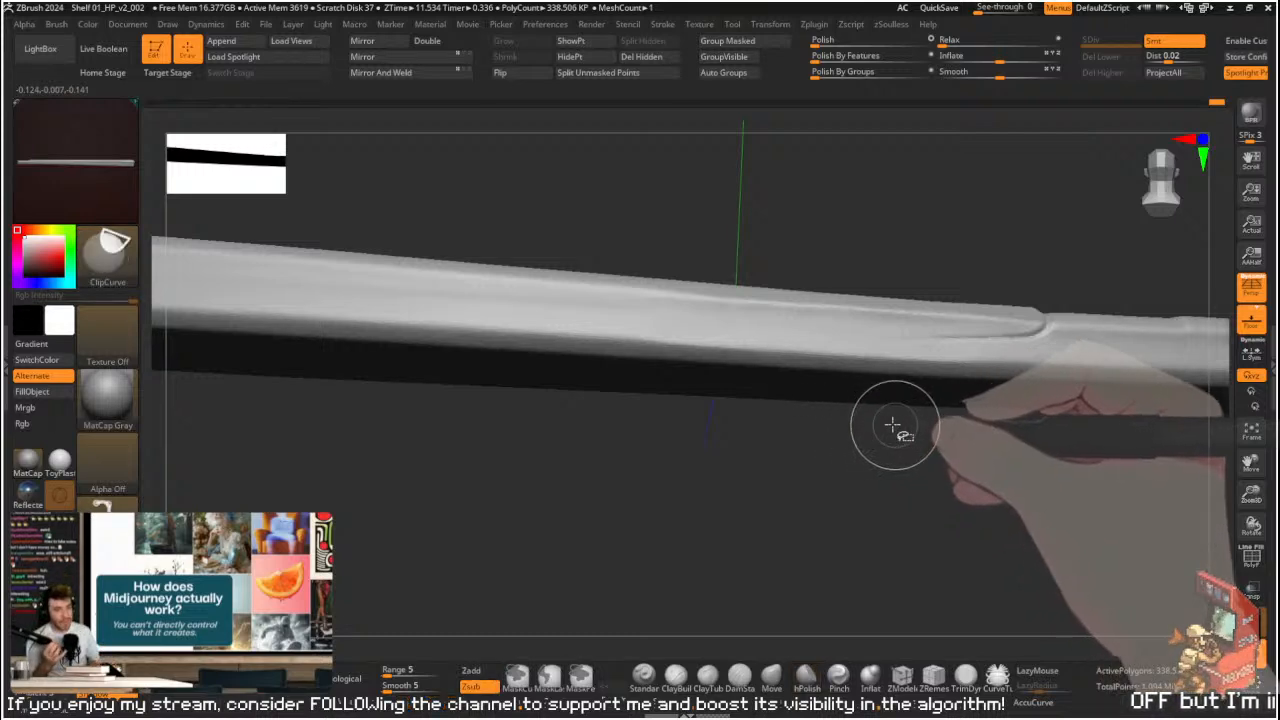
pyautogui.keyDown('ctrl'); pyautogui.keyDown('shift'); pyautogui.moveTo(707, 393); pyautogui.dragTo(537, 392); pyautogui.keyUp('shift'); pyautogui.keyUp('ctrl')
pyautogui.moveTo(769, 486)
pyautogui.mouseDown()
pyautogui.moveTo(768, 306)
pyautogui.moveTo(777, 360)
pyautogui.mouseUp()
pyautogui.moveTo(786, 520)
pyautogui.keyDown('shift'); pyautogui.mouseDown()
pyautogui.moveTo(794, 574)
pyautogui.moveTo(854, 517)
pyautogui.moveTo(857, 477)
pyautogui.moveTo(881, 445)
pyautogui.mouseUp(); pyautogui.keyUp('shift')
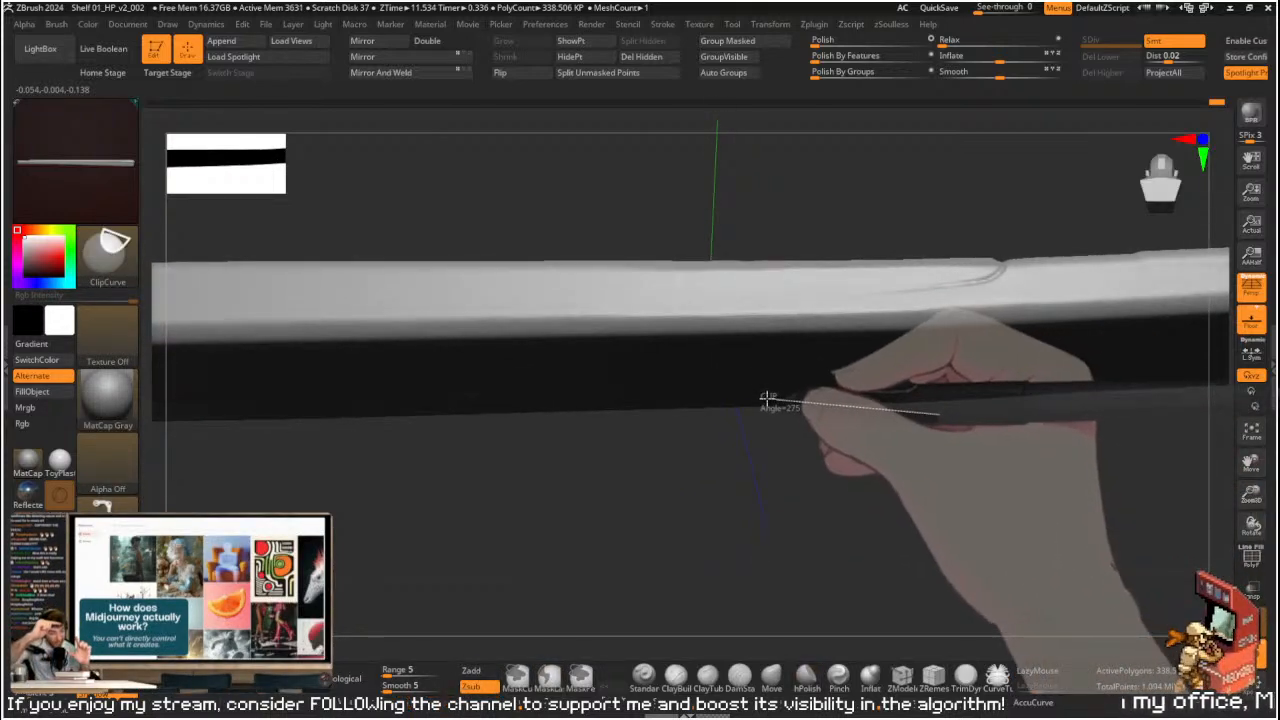
pyautogui.keyDown('ctrl'); pyautogui.keyDown('shift'); pyautogui.moveTo(719, 401); pyautogui.dragTo(497, 415); pyautogui.keyUp('shift'); pyautogui.keyUp('ctrl')
# - Blend the clipped cut into the plank's long edge with Smooth and hPolish strokes
pyautogui.moveTo(743, 463); pyautogui.dragTo(743, 404)
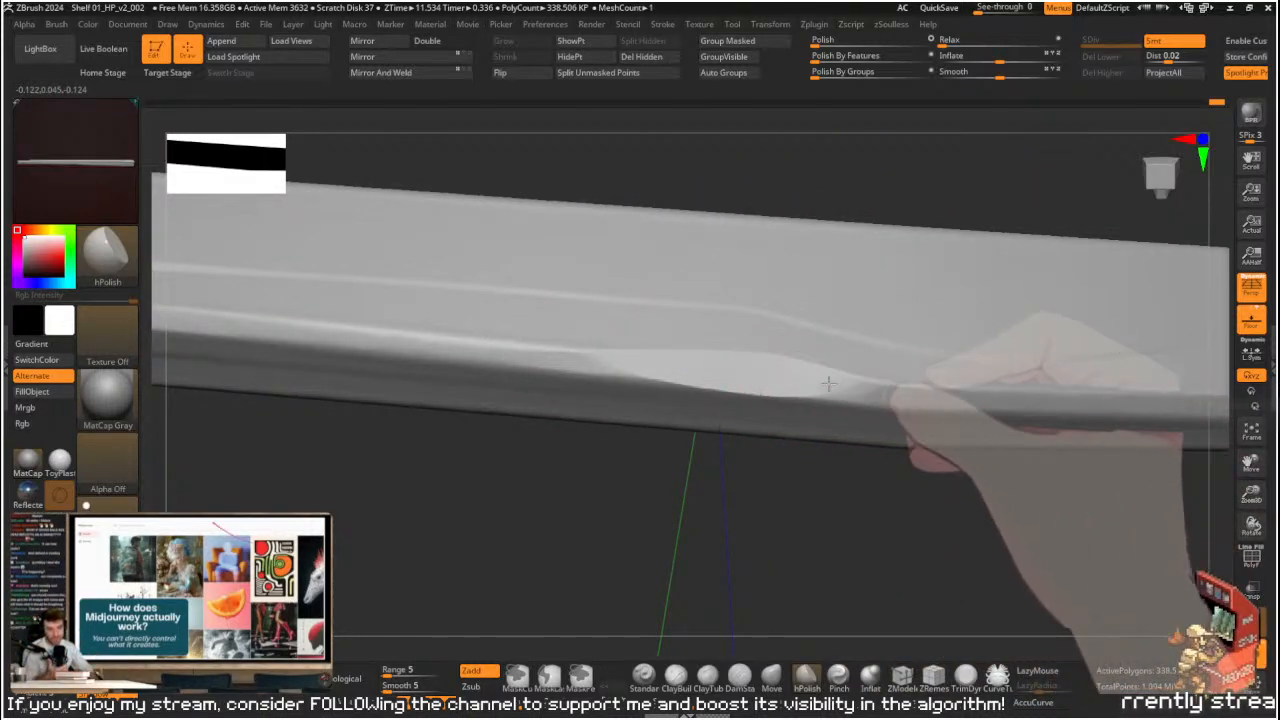
pyautogui.moveTo(771, 486); pyautogui.dragTo(767, 544)
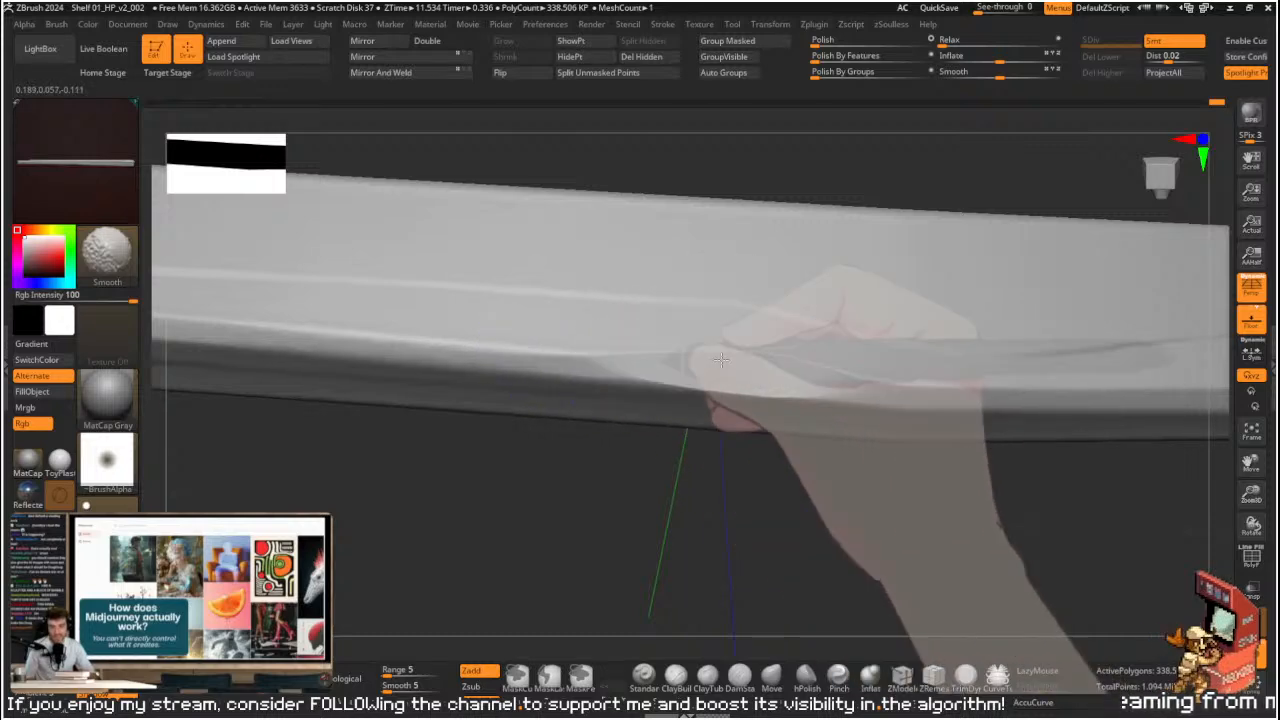
pyautogui.moveTo(815, 480); pyautogui.dragTo(822, 553)
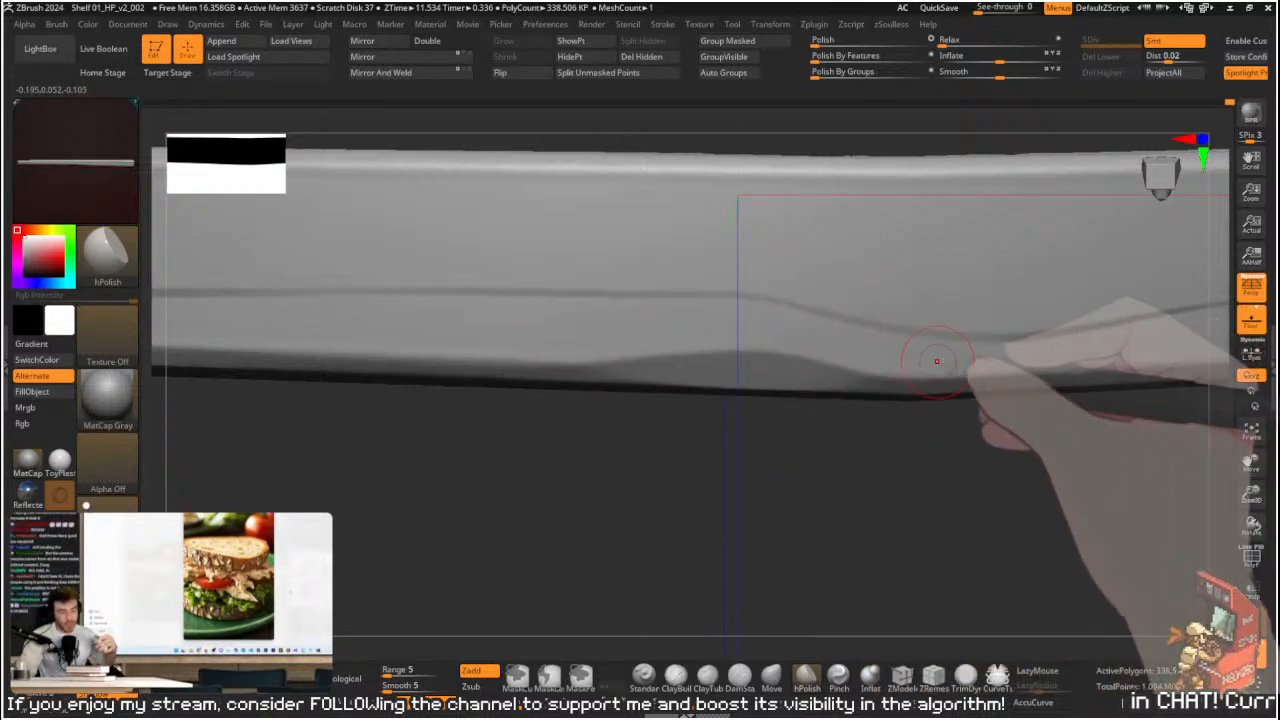
pyautogui.moveTo(578, 445); pyautogui.dragTo(690, 415)
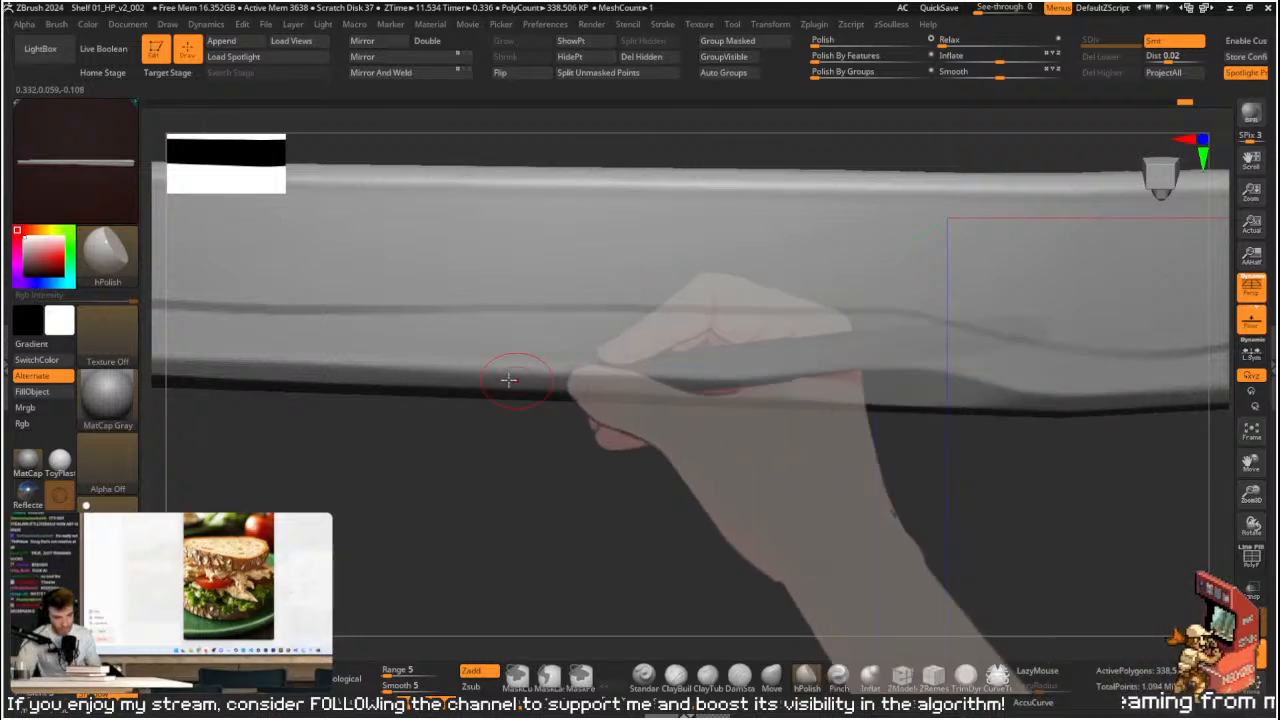
# - Undo the last polish stroke and smooth the long edge beside the mid-plank cut
pyautogui.hotkey('ctrl', 'z')
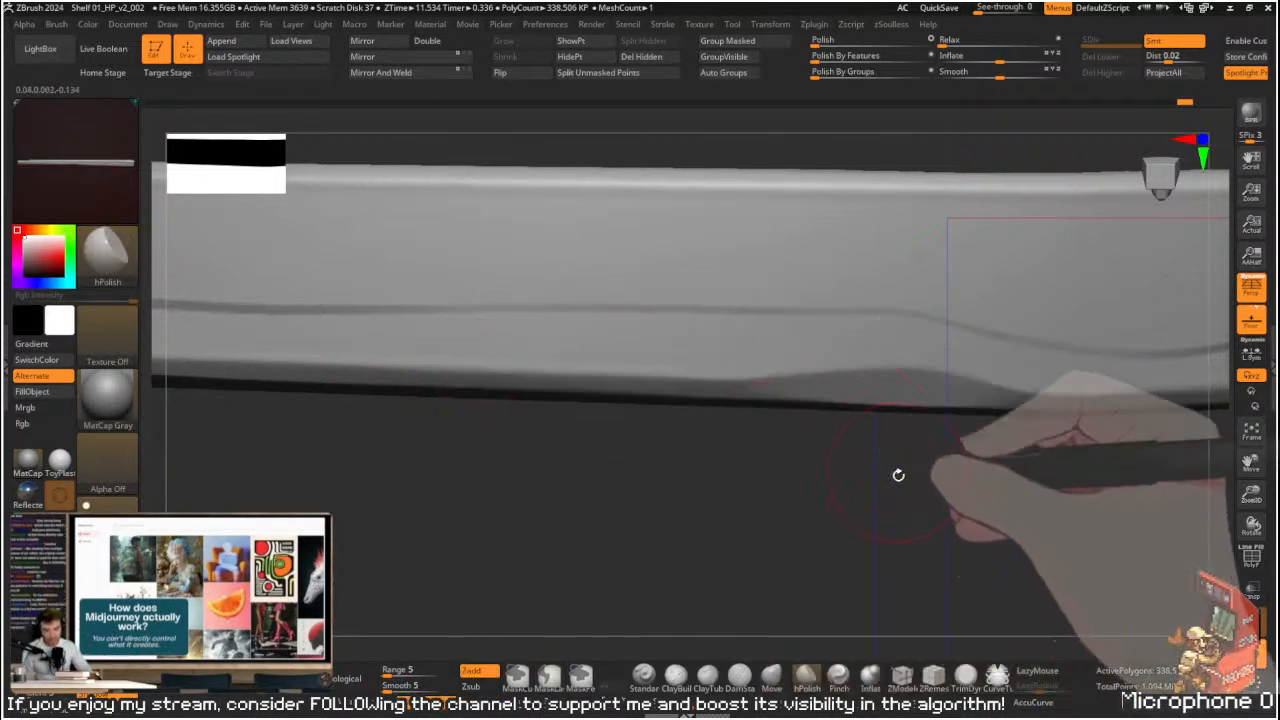
pyautogui.moveTo(894, 463); pyautogui.dragTo(866, 431)
pyautogui.moveTo(634, 371); pyautogui.dragTo(603, 327)
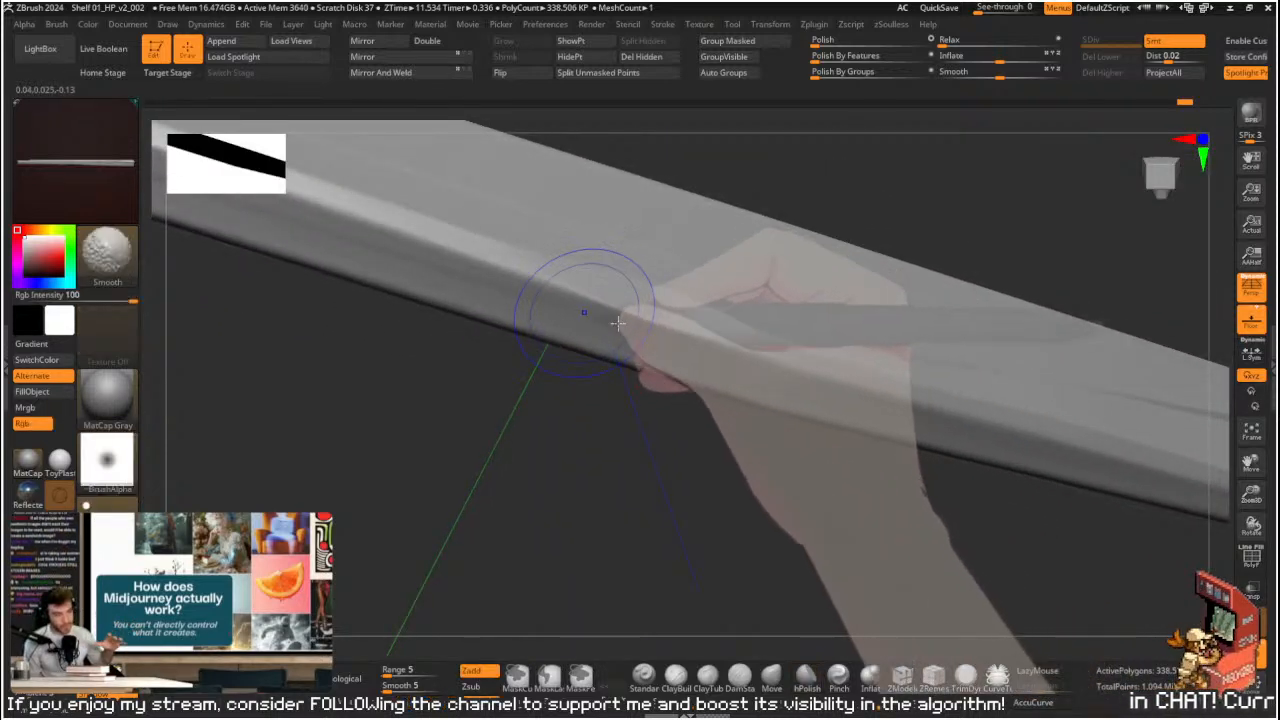
pyautogui.moveTo(757, 457); pyautogui.dragTo(706, 463)
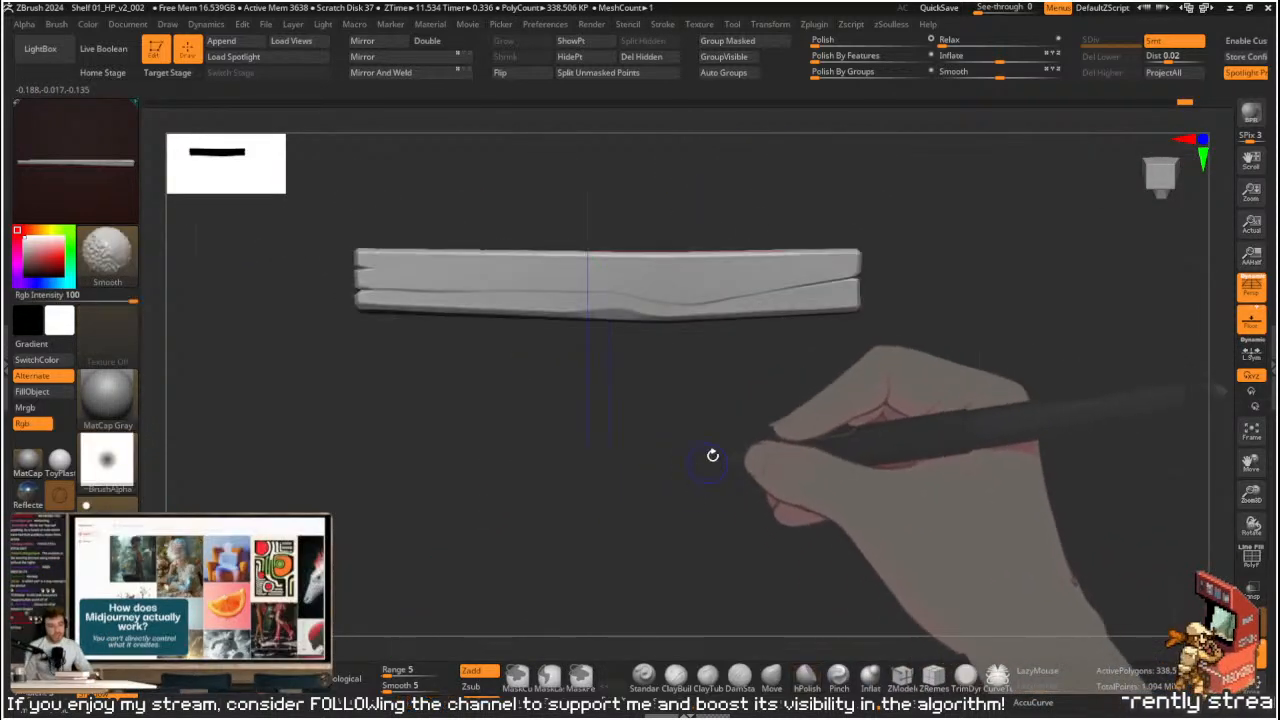
# - Pinch the edges along the plank's long side face with Orb_Pinch
pyautogui.moveTo(726, 394)
pyautogui.mouseDown()
pyautogui.moveTo(803, 299)
pyautogui.moveTo(789, 300)
pyautogui.moveTo(763, 380)
pyautogui.moveTo(823, 431)
pyautogui.mouseUp()
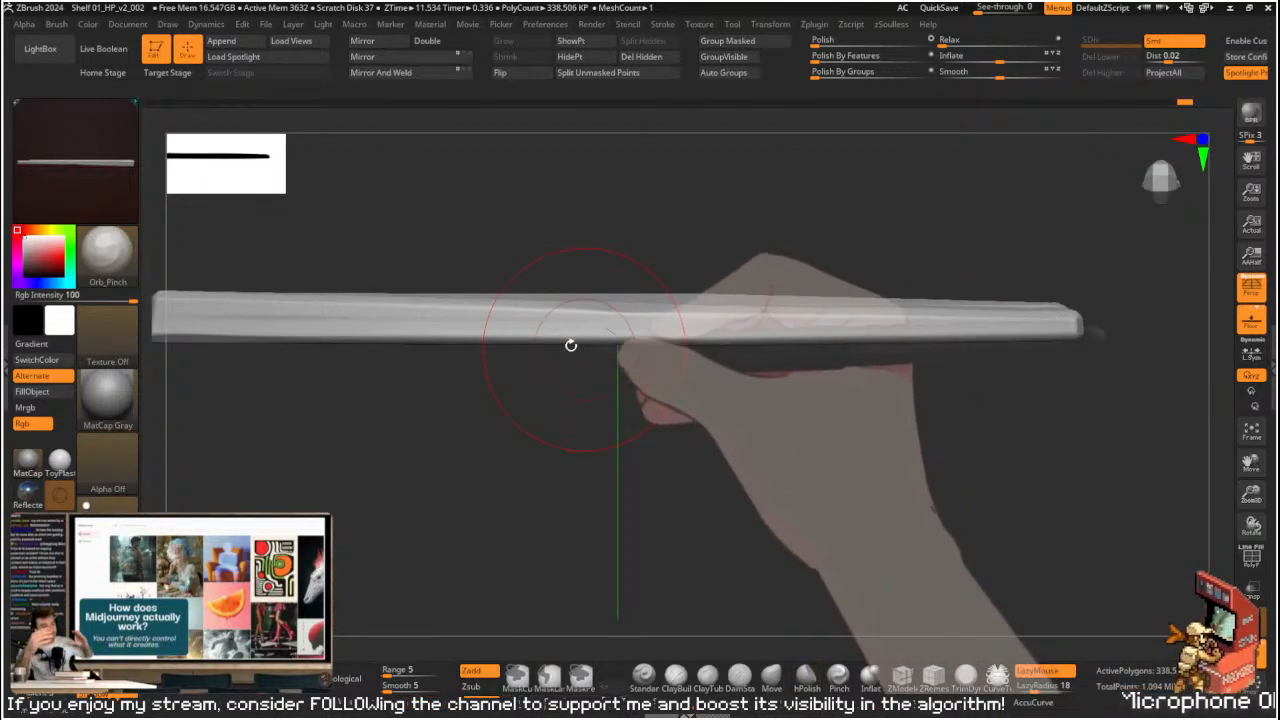
pyautogui.press('ctrl')
pyautogui.moveTo(655, 408); pyautogui.dragTo(660, 392)
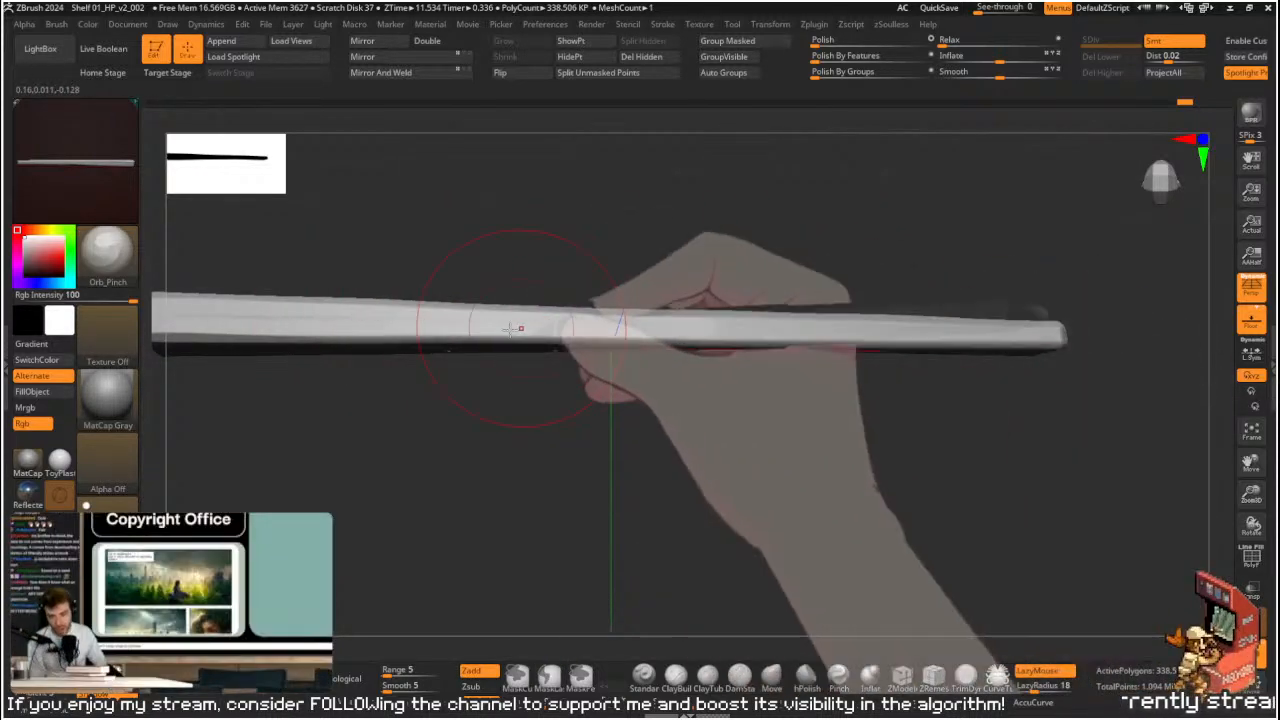
pyautogui.keyDown('alt'); pyautogui.moveTo(1040, 372); pyautogui.dragTo(769, 371); pyautogui.keyUp('alt')
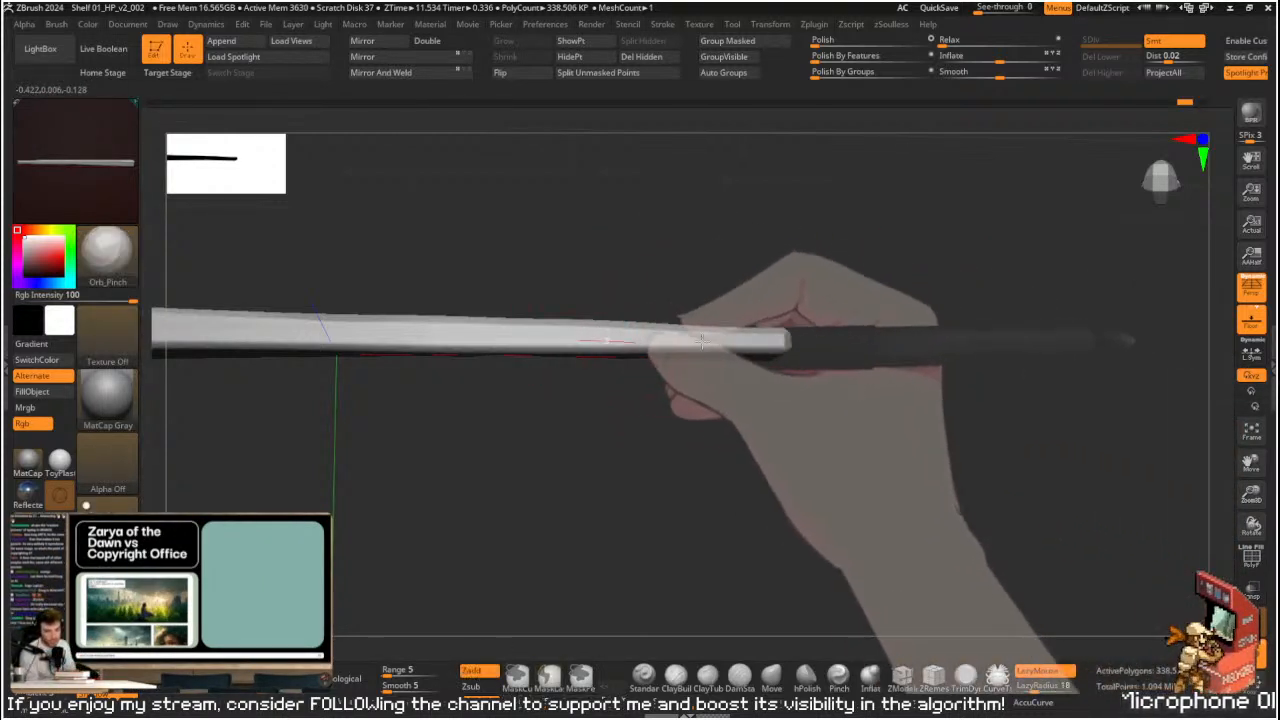
# - Pinch the edges of both notched plank ends and the opposite long side with Orb_Pinch
pyautogui.moveTo(853, 331); pyautogui.dragTo(770, 365)
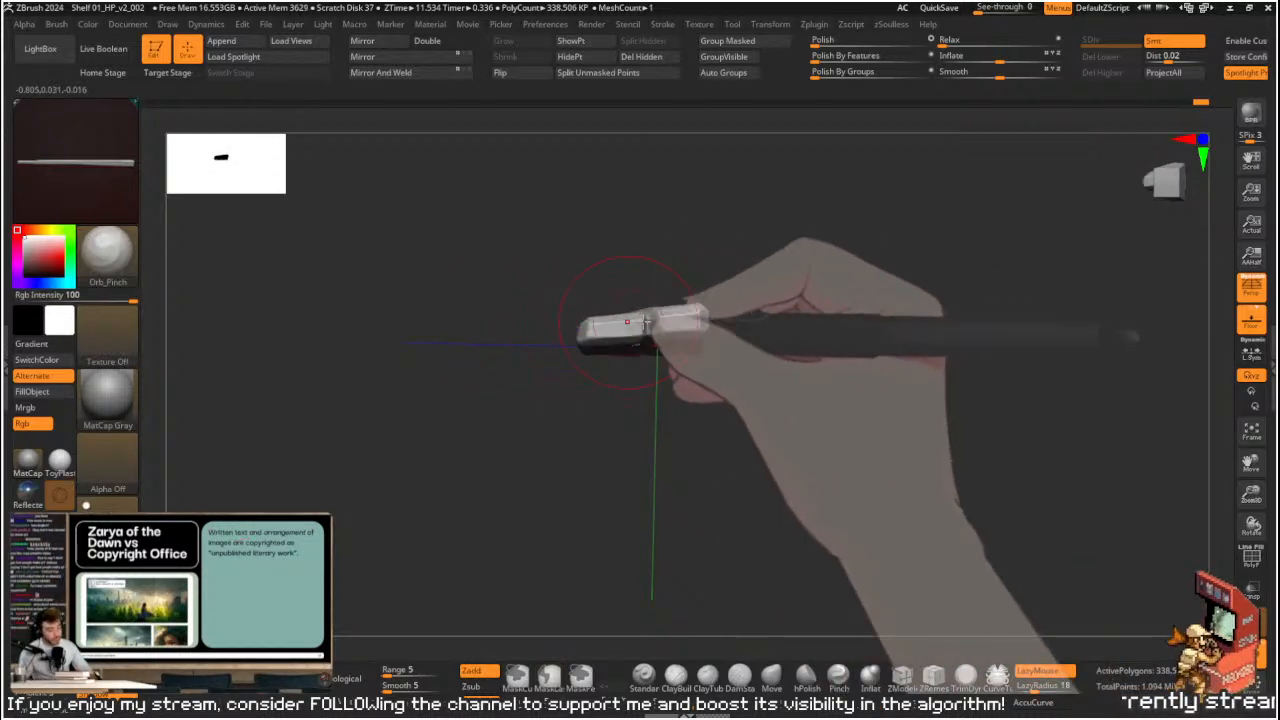
pyautogui.moveTo(594, 332); pyautogui.dragTo(728, 419)
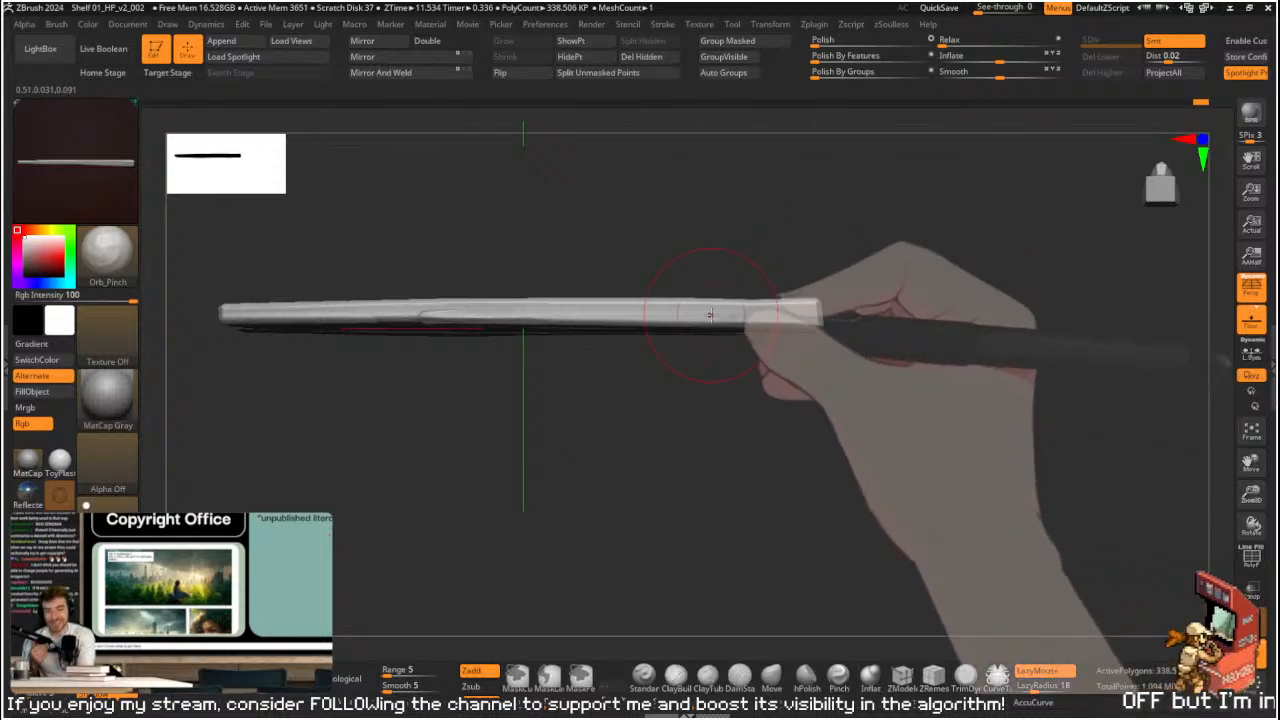
pyautogui.moveTo(888, 323); pyautogui.dragTo(838, 331)
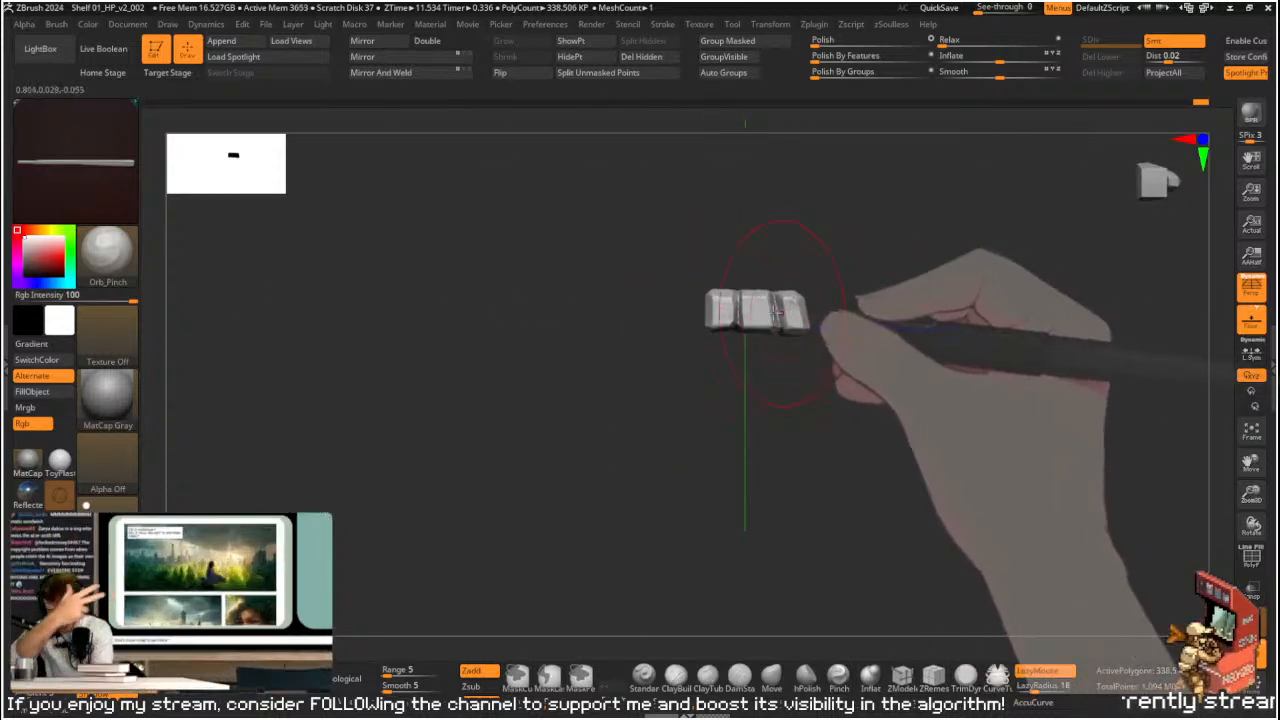
pyautogui.moveTo(775, 316); pyautogui.dragTo(767, 312)
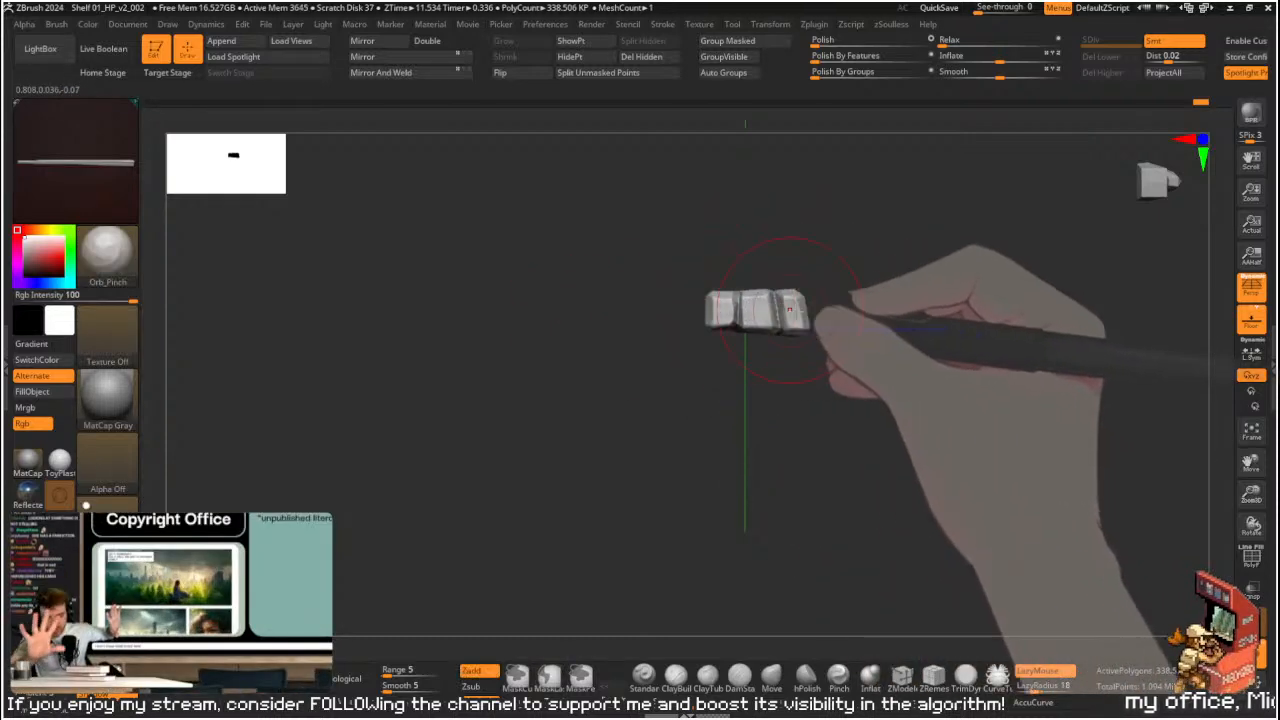
pyautogui.moveTo(571, 314)
pyautogui.mouseDown()
pyautogui.moveTo(638, 290)
pyautogui.moveTo(857, 286)
pyautogui.moveTo(866, 331)
pyautogui.moveTo(746, 394)
pyautogui.moveTo(833, 487)
pyautogui.moveTo(720, 373)
pyautogui.mouseUp()
pyautogui.press('s')
pyautogui.press('s')
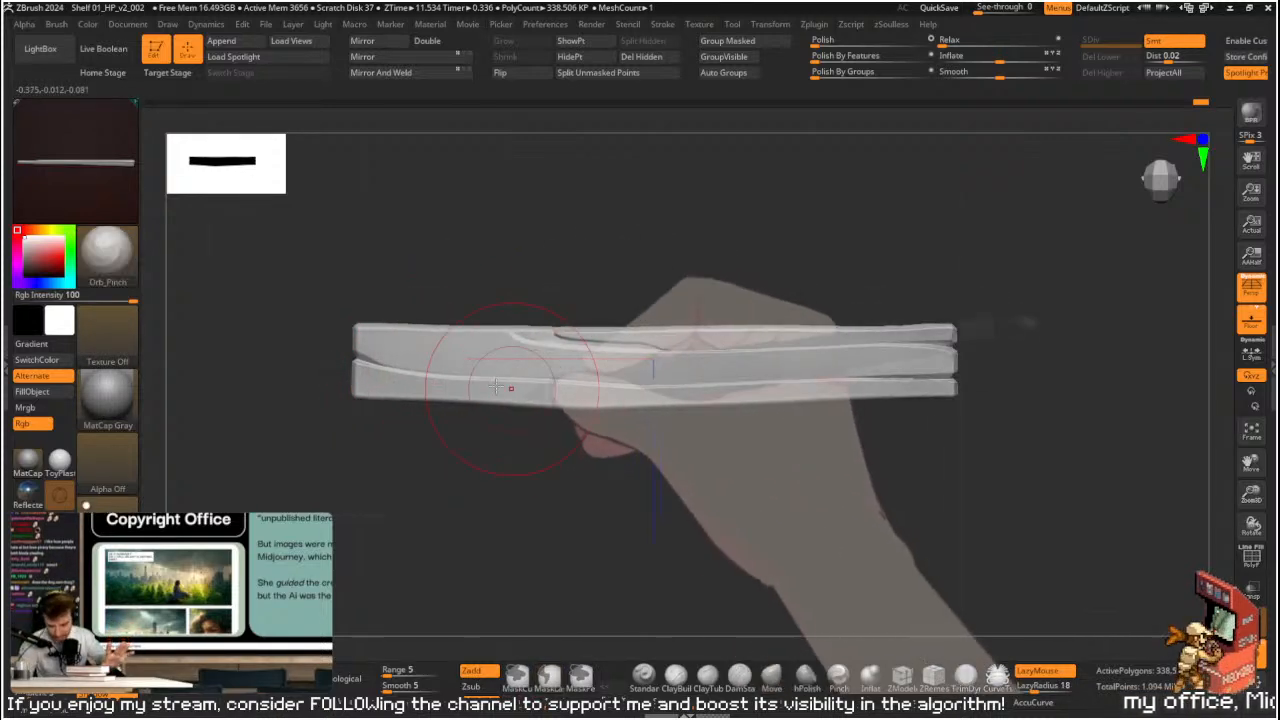
pyautogui.moveTo(534, 460)
pyautogui.mouseDown()
pyautogui.moveTo(532, 287)
pyautogui.moveTo(520, 397)
pyautogui.moveTo(509, 311)
pyautogui.mouseUp()
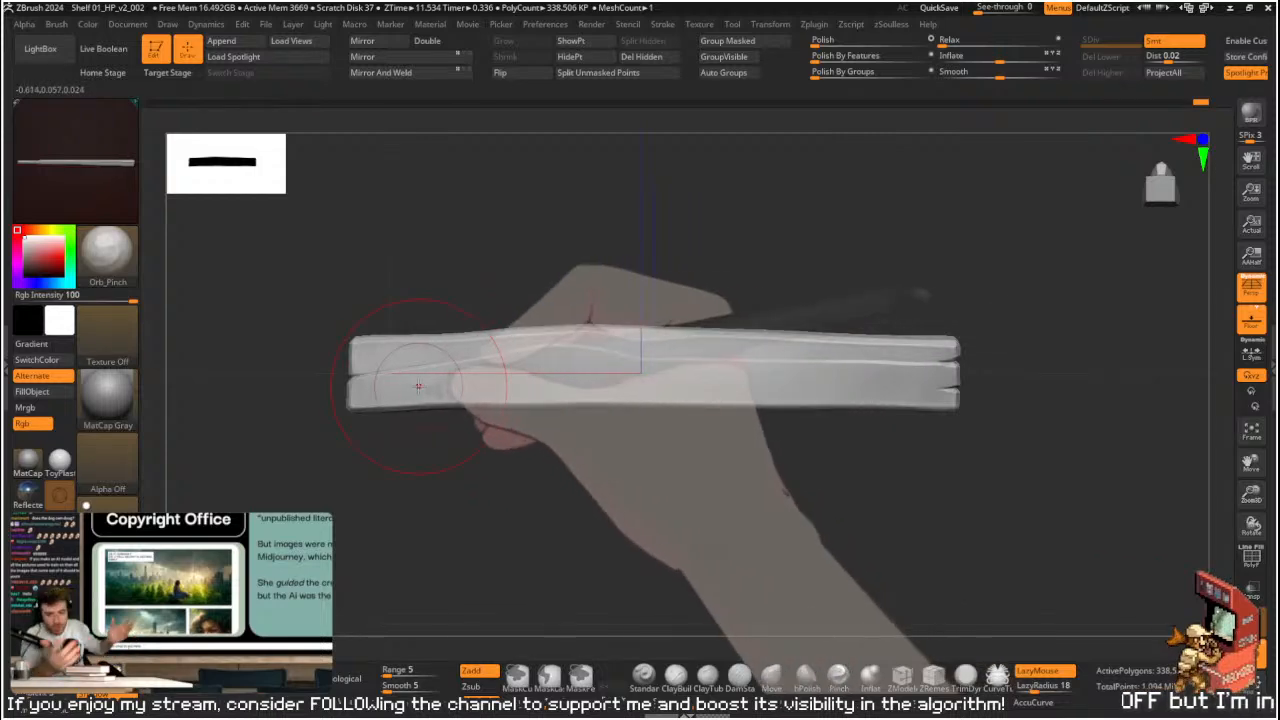
# - Polish the clipped middle section of the plank's long outer edge with hPolish
pyautogui.moveTo(529, 491)
pyautogui.mouseDown()
pyautogui.moveTo(603, 534)
pyautogui.moveTo(609, 491)
pyautogui.moveTo(653, 479)
pyautogui.moveTo(720, 560)
pyautogui.moveTo(762, 404)
pyautogui.mouseUp()
pyautogui.press('b')
pyautogui.press('h')
pyautogui.press('p')
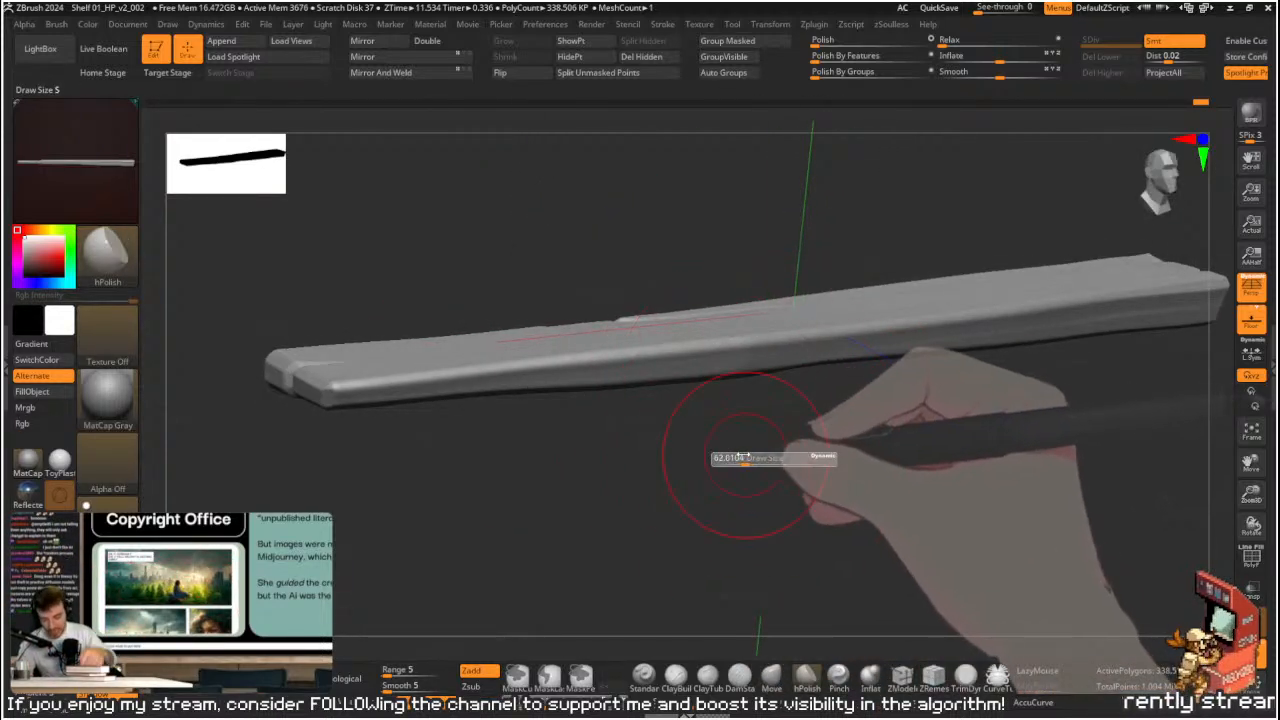
pyautogui.moveTo(743, 340)
pyautogui.mouseDown()
pyautogui.moveTo(780, 429)
pyautogui.moveTo(814, 443)
pyautogui.moveTo(752, 366)
pyautogui.mouseUp()
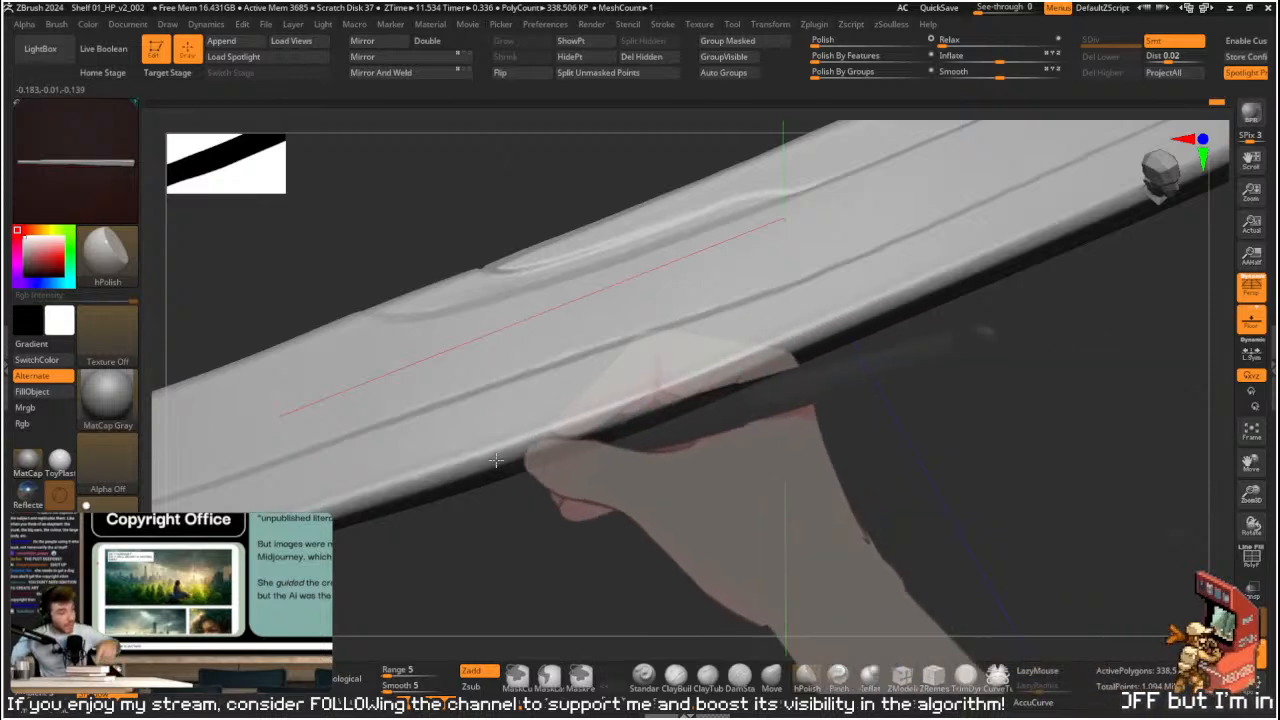
pyautogui.moveTo(677, 480)
pyautogui.mouseDown()
pyautogui.moveTo(675, 398)
pyautogui.moveTo(771, 457)
pyautogui.moveTo(751, 369)
pyautogui.moveTo(814, 371)
pyautogui.moveTo(691, 482)
pyautogui.moveTo(667, 455)
pyautogui.mouseUp()
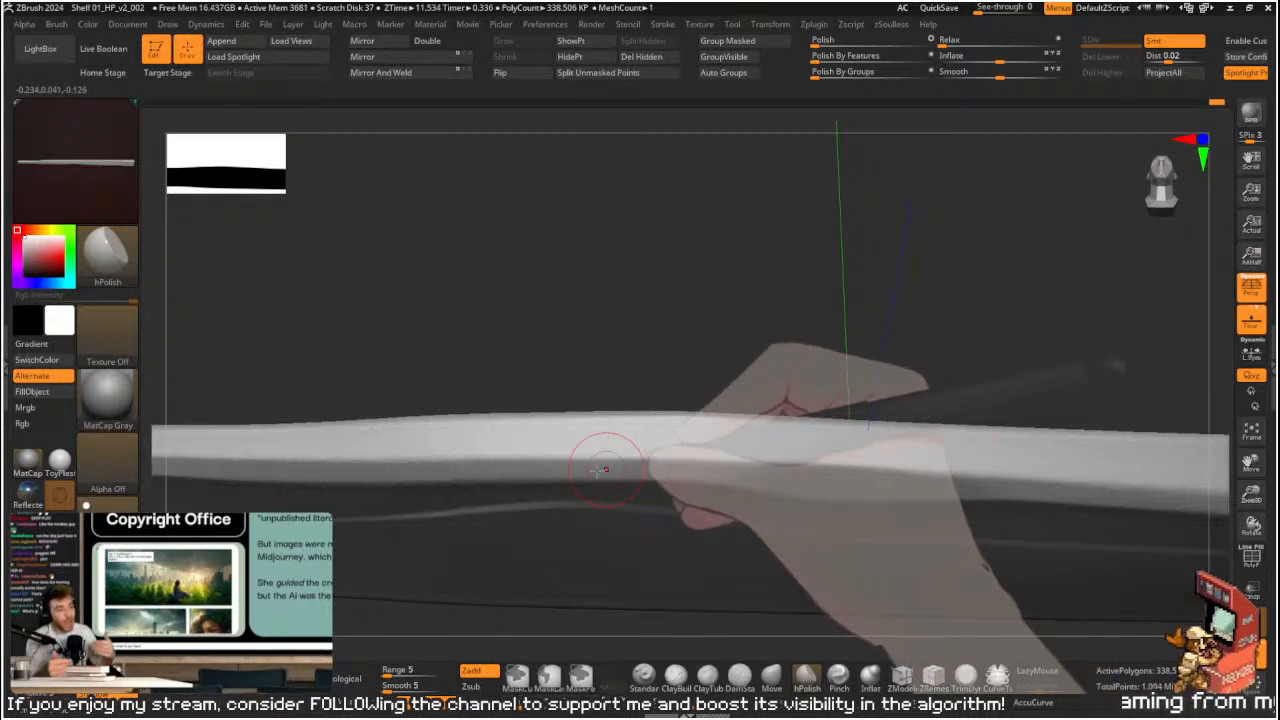
# - Sharpen the long edge around mid-plank with Orb_Pinch and flatten its bevel with hPolish strokes
pyautogui.moveTo(679, 460)
pyautogui.mouseDown(button='right')
pyautogui.moveTo(722, 420)
pyautogui.moveTo(791, 448)
pyautogui.mouseUp(button='right')
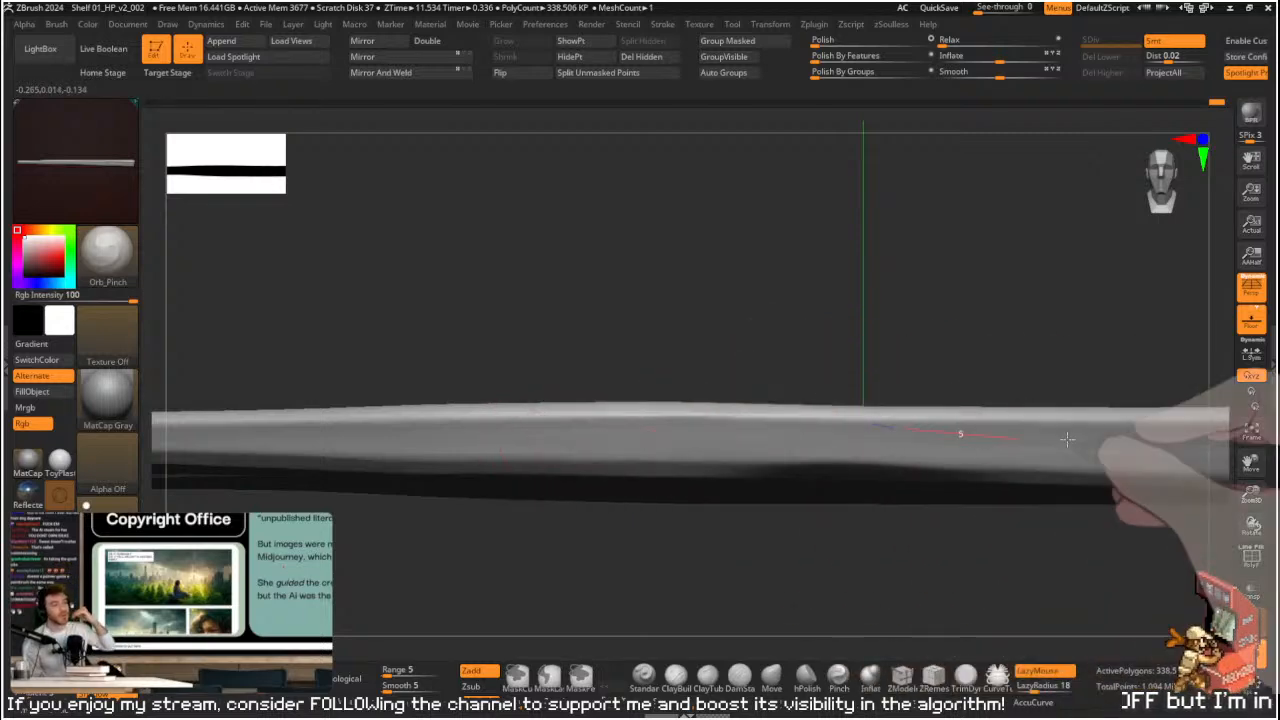
pyautogui.moveTo(575, 448)
pyautogui.mouseDown()
pyautogui.moveTo(1051, 437)
pyautogui.moveTo(565, 462)
pyautogui.mouseUp()
pyautogui.moveTo(876, 340); pyautogui.dragTo(870, 420, button='right')
pyautogui.press('b')
pyautogui.press('h')
pyautogui.press('p')
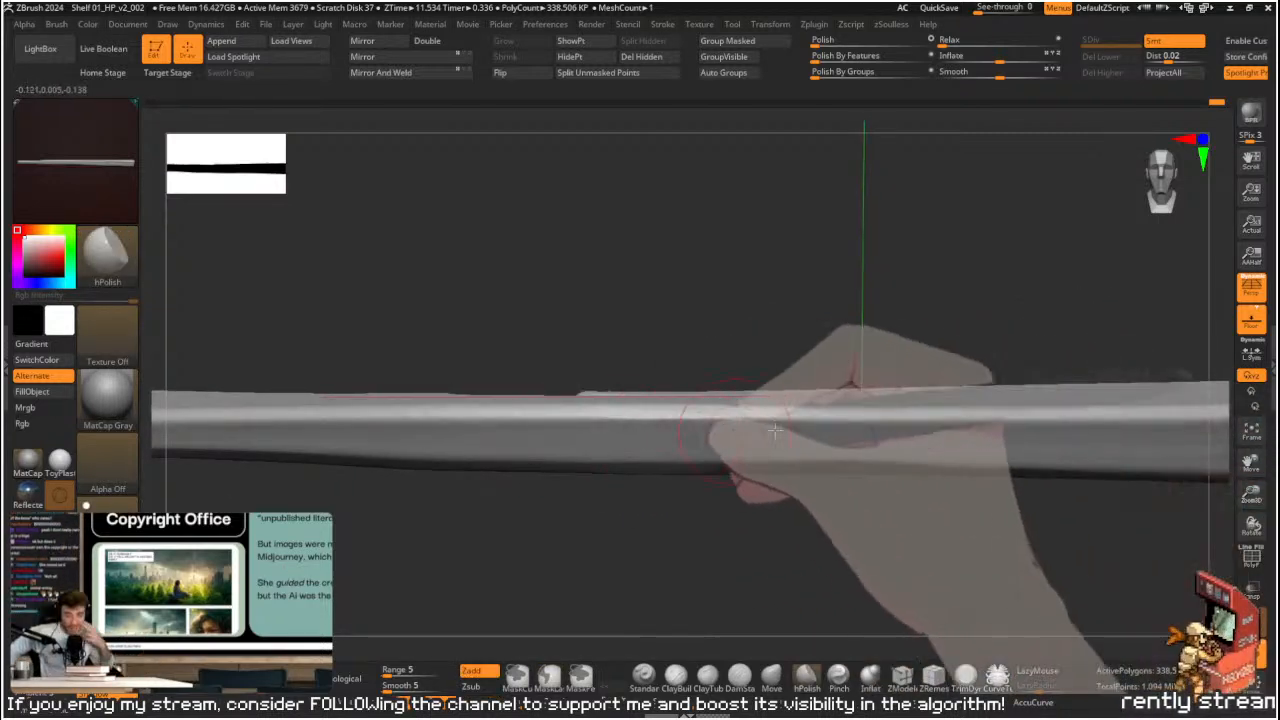
pyautogui.moveTo(733, 409); pyautogui.dragTo(598, 440, button='right')
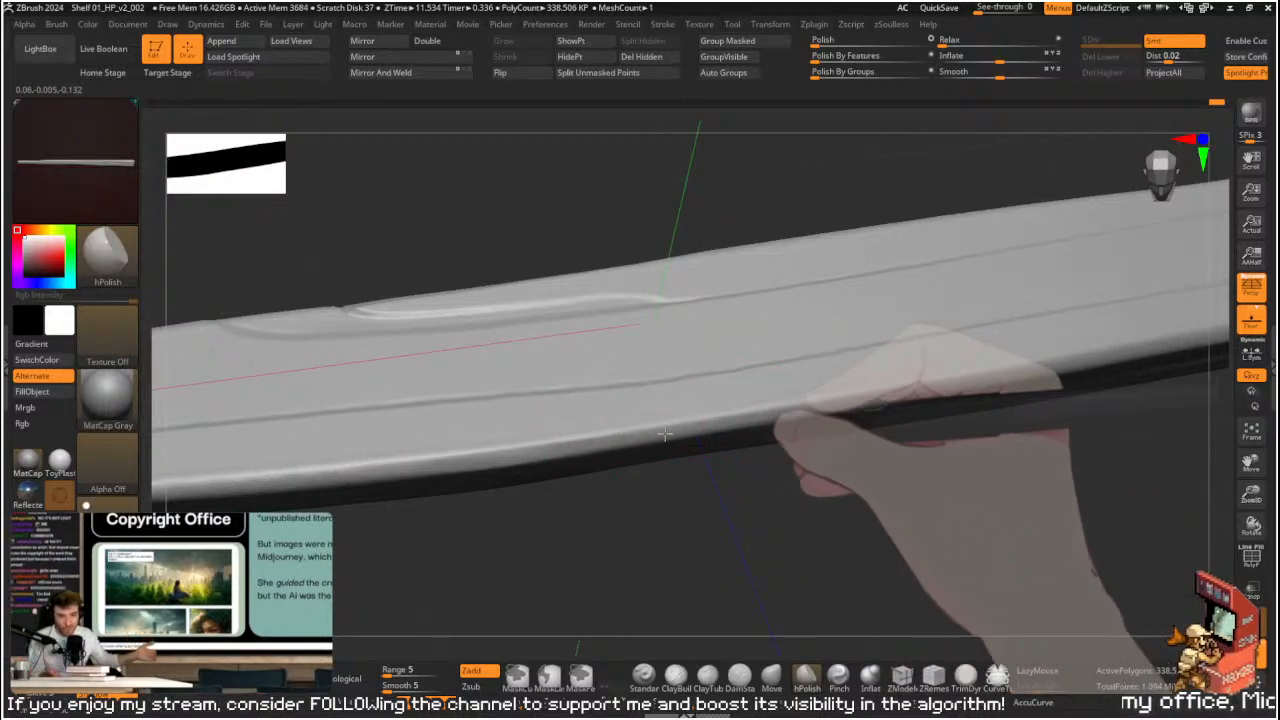
pyautogui.keyDown('alt'); pyautogui.moveTo(880, 515); pyautogui.dragTo(812, 513, button='right'); pyautogui.keyUp('alt')
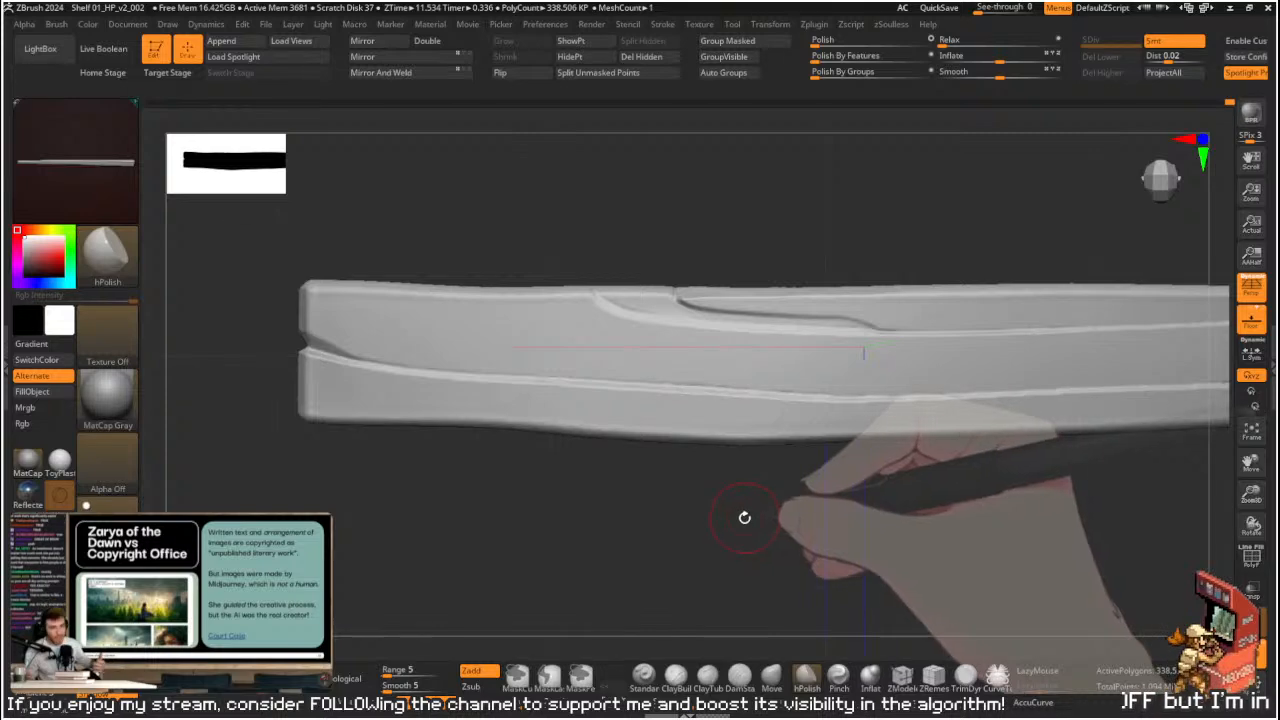
# - Polish a beveled facet onto the outer corner of the plank's two-board end with hPolish
pyautogui.moveTo(760, 521); pyautogui.dragTo(861, 502)
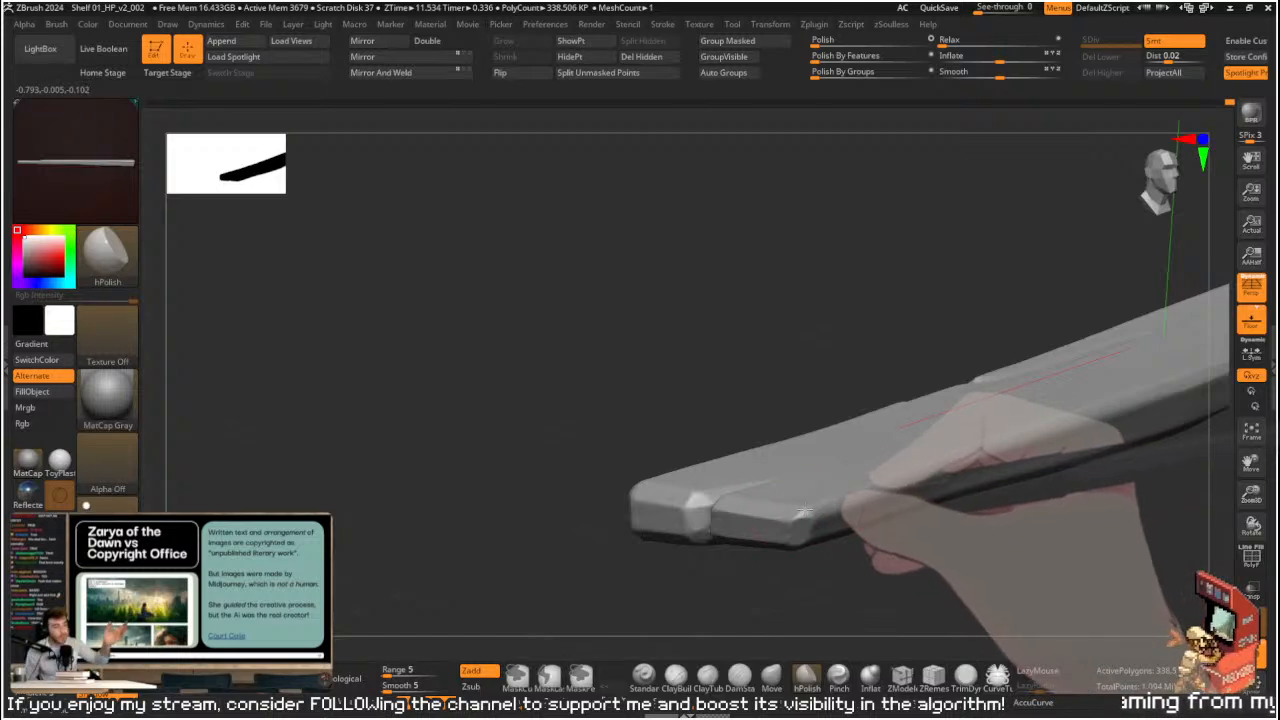
pyautogui.press('s')
pyautogui.moveTo(851, 548); pyautogui.dragTo(848, 603)
pyautogui.moveTo(812, 446); pyautogui.dragTo(790, 498)
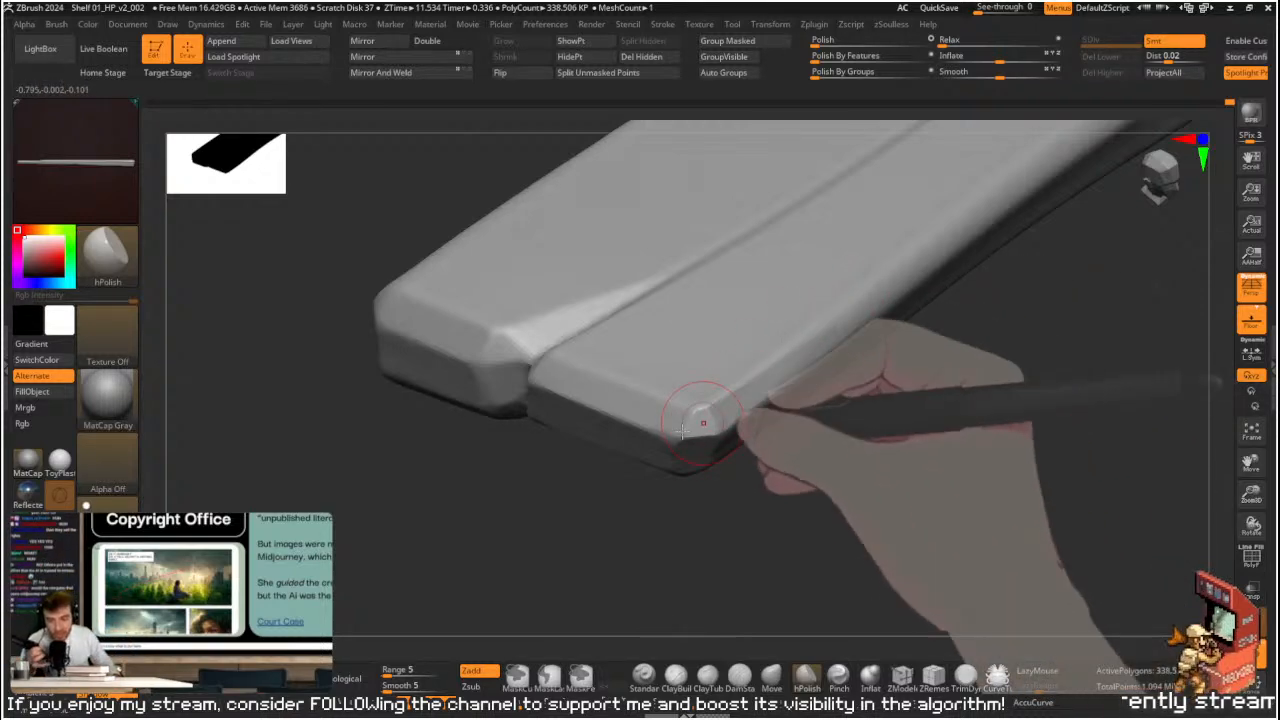
pyautogui.moveTo(780, 480); pyautogui.dragTo(770, 370)
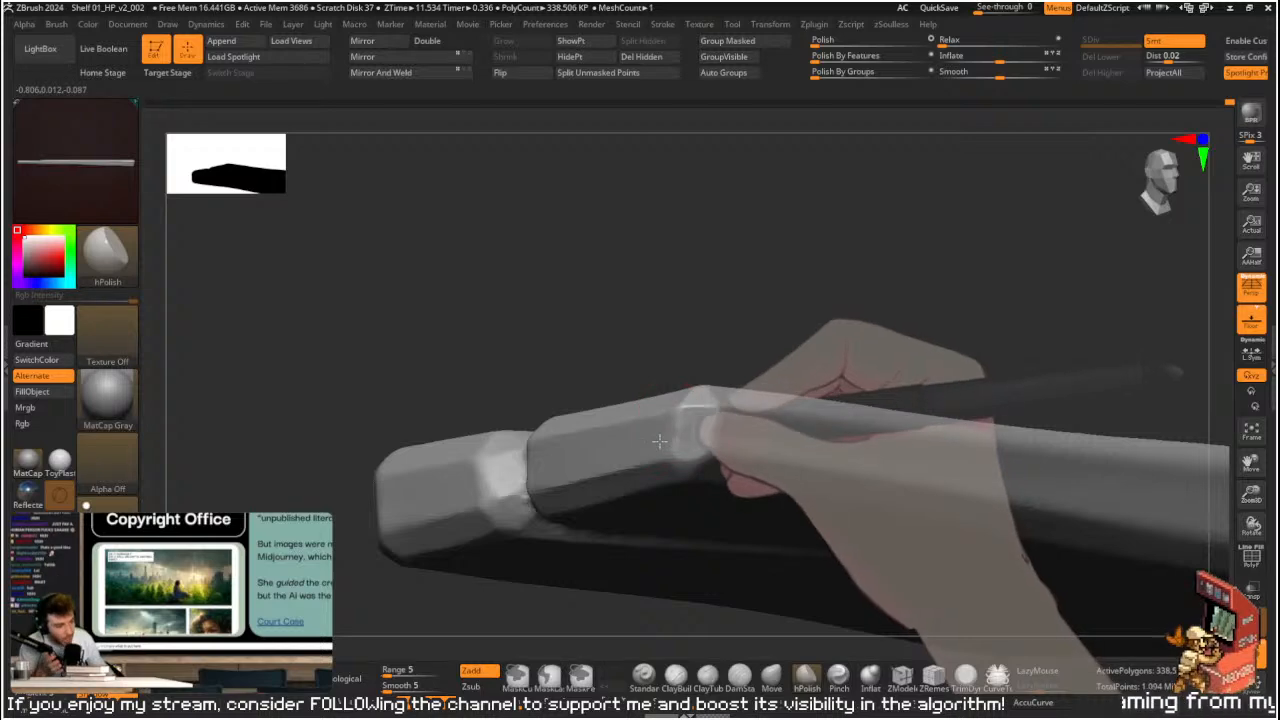
# - Remesh the plank with DynaMesh and refine the notch at the two-board end with Smooth and Orb_Cracks strokes
pyautogui.moveTo(727, 319)
pyautogui.mouseDown()
pyautogui.moveTo(734, 349)
pyautogui.moveTo(665, 475)
pyautogui.moveTo(759, 393)
pyautogui.moveTo(817, 294)
pyautogui.moveTo(800, 229)
pyautogui.mouseUp()
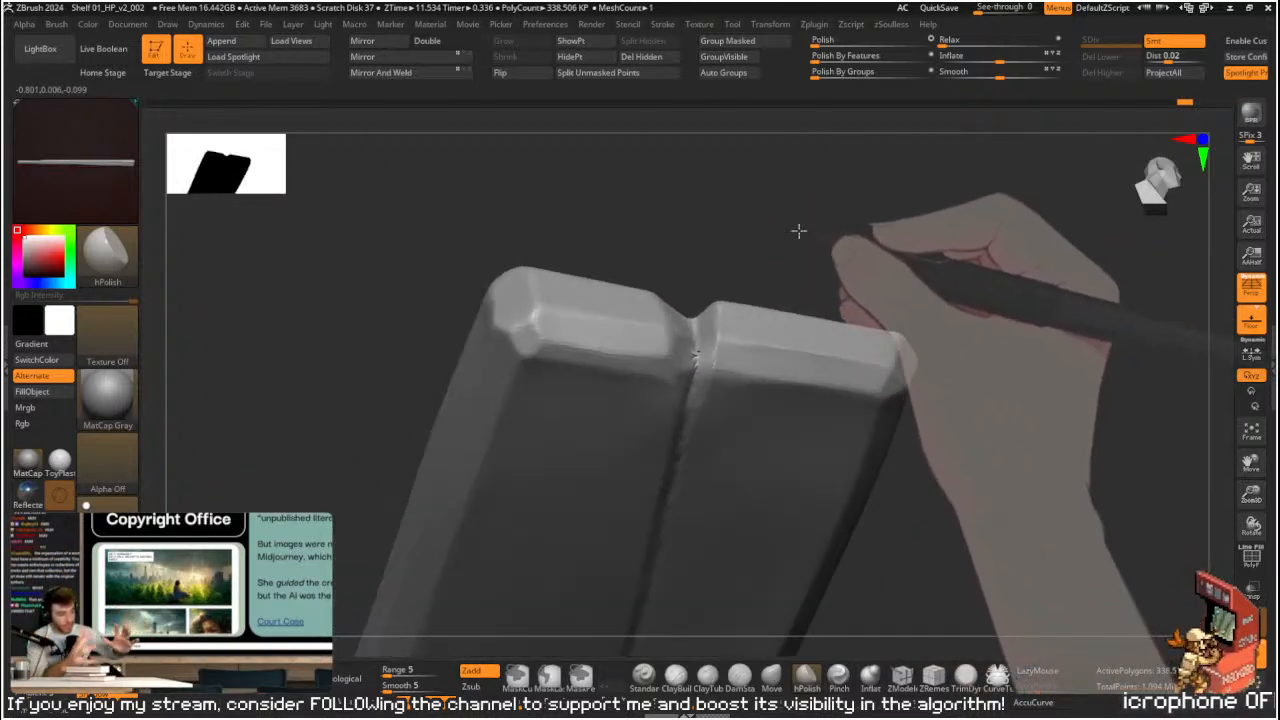
pyautogui.press('shift')
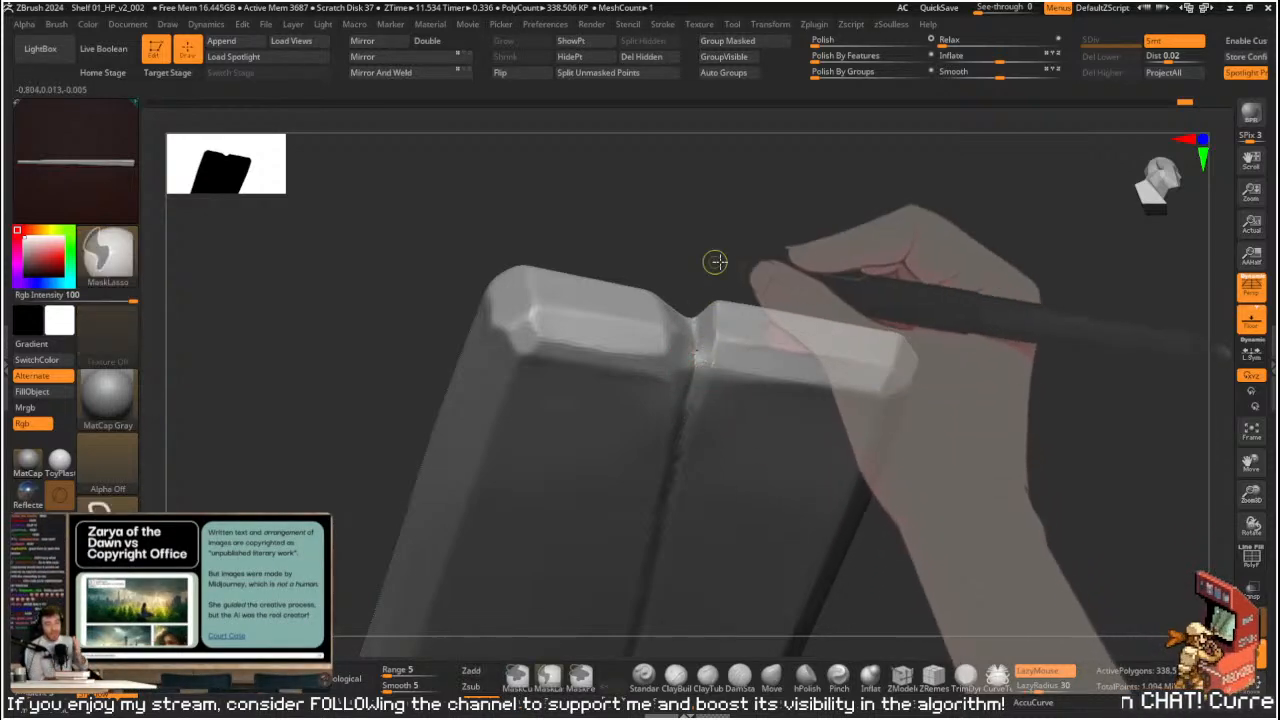
pyautogui.moveTo(688, 340)
pyautogui.mouseDown()
pyautogui.moveTo(923, 214)
pyautogui.moveTo(889, 271)
pyautogui.moveTo(900, 430)
pyautogui.mouseUp()
pyautogui.press('2')
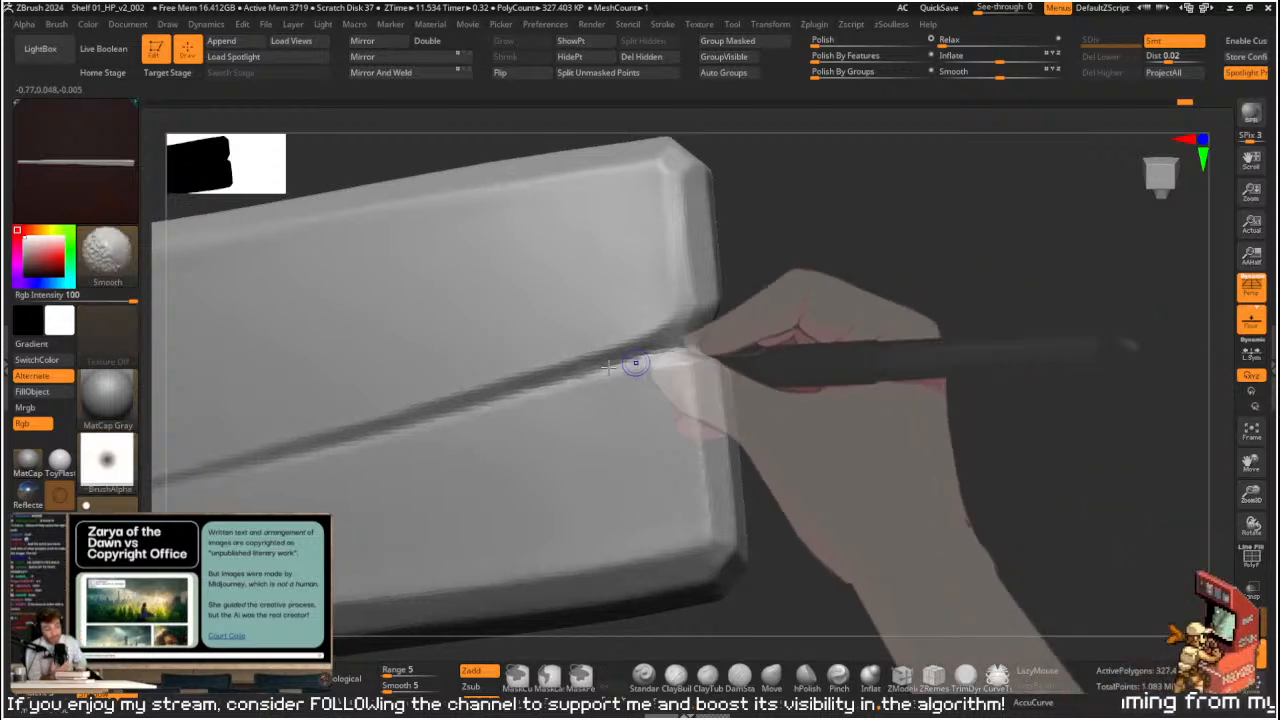
pyautogui.moveTo(579, 375); pyautogui.dragTo(708, 343)
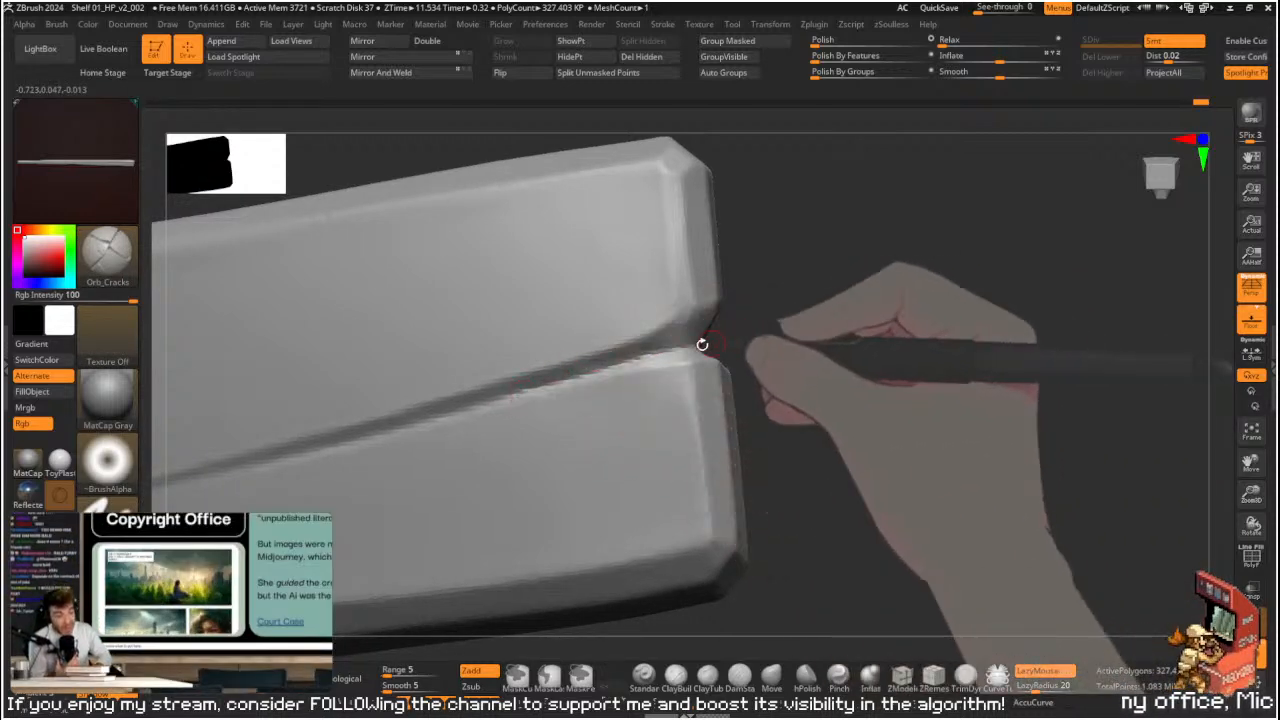
pyautogui.moveTo(785, 334)
pyautogui.mouseDown()
pyautogui.moveTo(731, 364)
pyautogui.moveTo(722, 347)
pyautogui.mouseUp()
pyautogui.moveTo(580, 359); pyautogui.dragTo(690, 354)
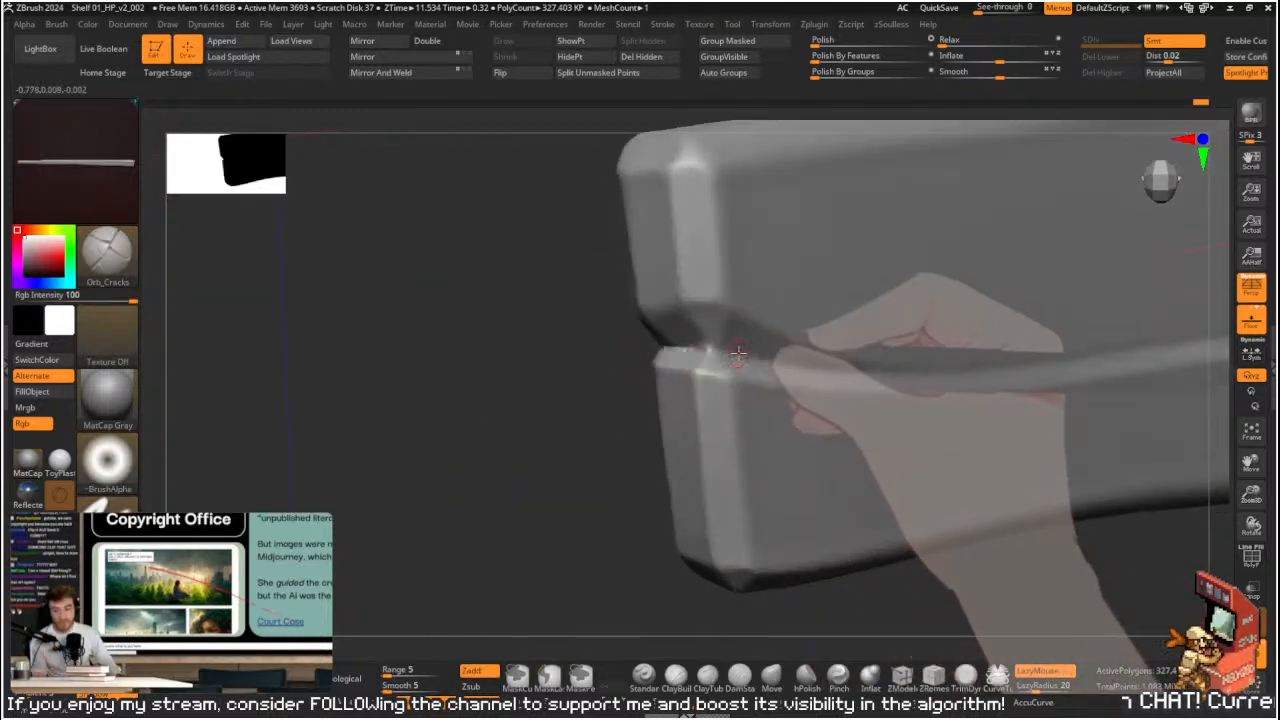
# - Carve a rounded crack branching off the outer seam near the three-board end with Orb_Cracks
pyautogui.moveTo(578, 364); pyautogui.dragTo(794, 520)
pyautogui.hotkey('shift', 's')
pyautogui.moveTo(829, 480); pyautogui.dragTo(883, 466)
pyautogui.hotkey('shift', 's')
pyautogui.moveTo(898, 408); pyautogui.dragTo(920, 429)
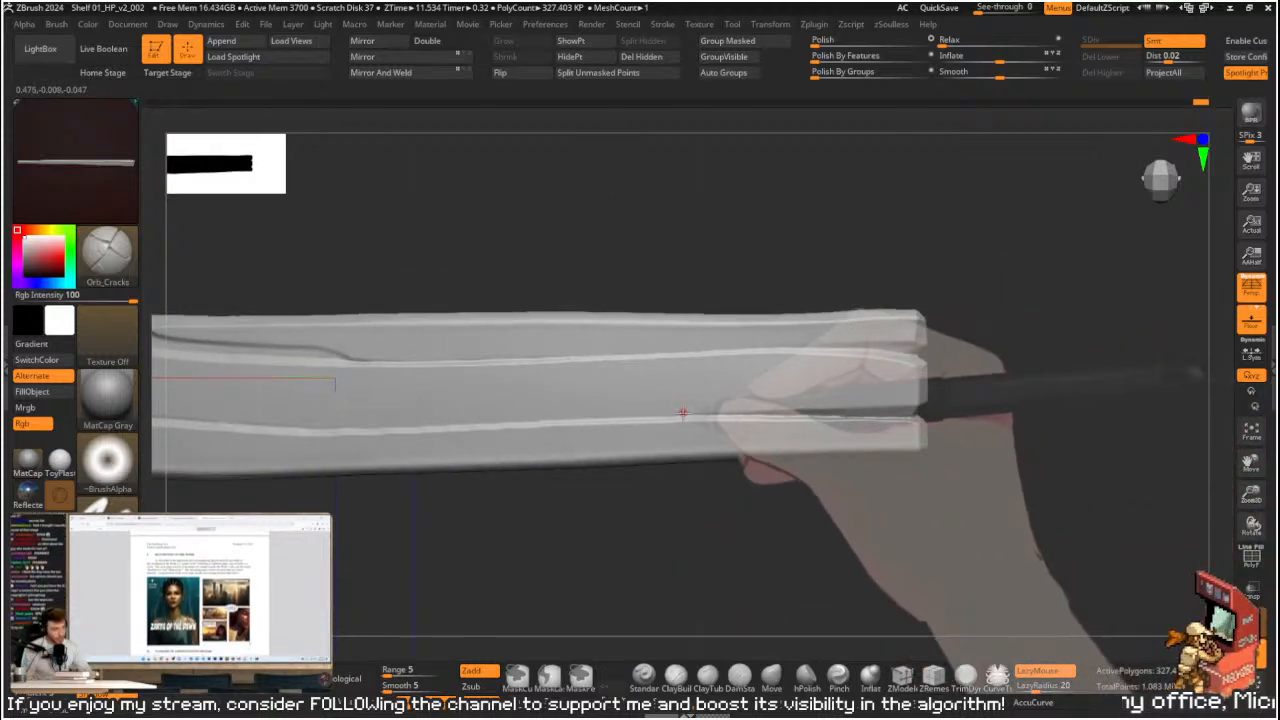
pyautogui.keyDown('alt'); pyautogui.moveTo(980, 391); pyautogui.dragTo(1094, 460); pyautogui.keyUp('alt')
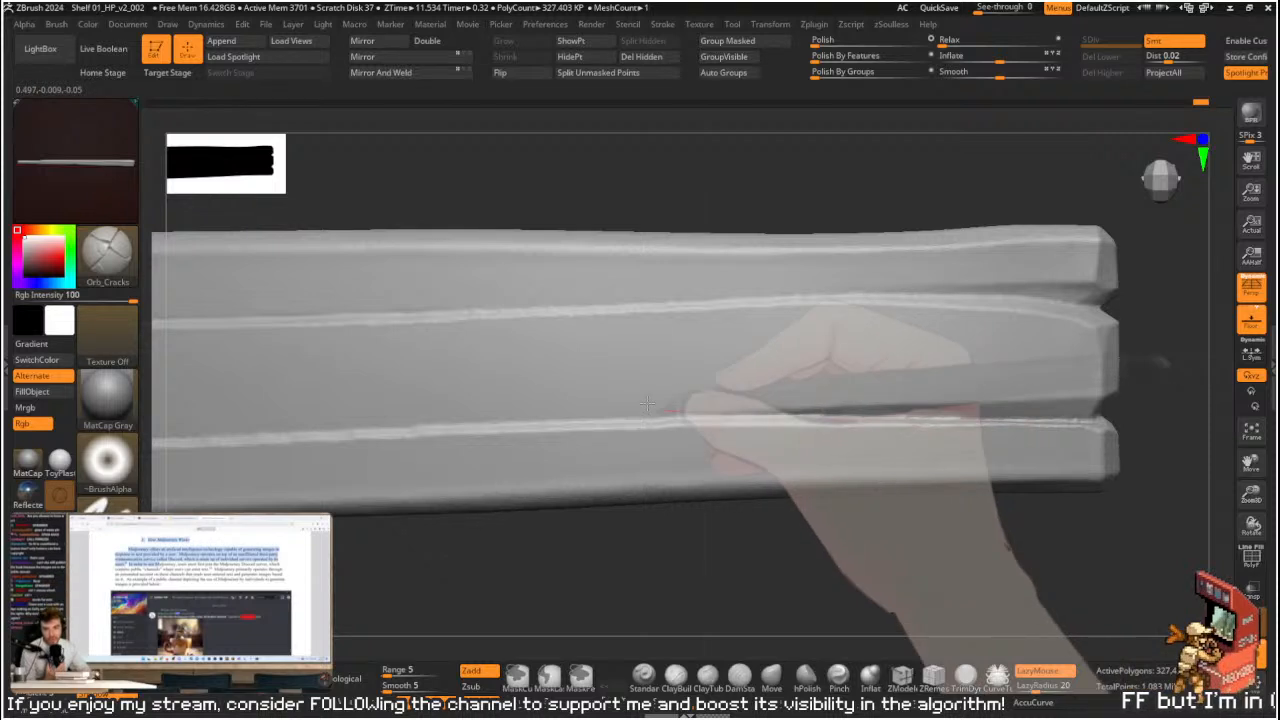
pyautogui.keyDown('alt'); pyautogui.moveTo(823, 583); pyautogui.dragTo(723, 399); pyautogui.keyUp('alt')
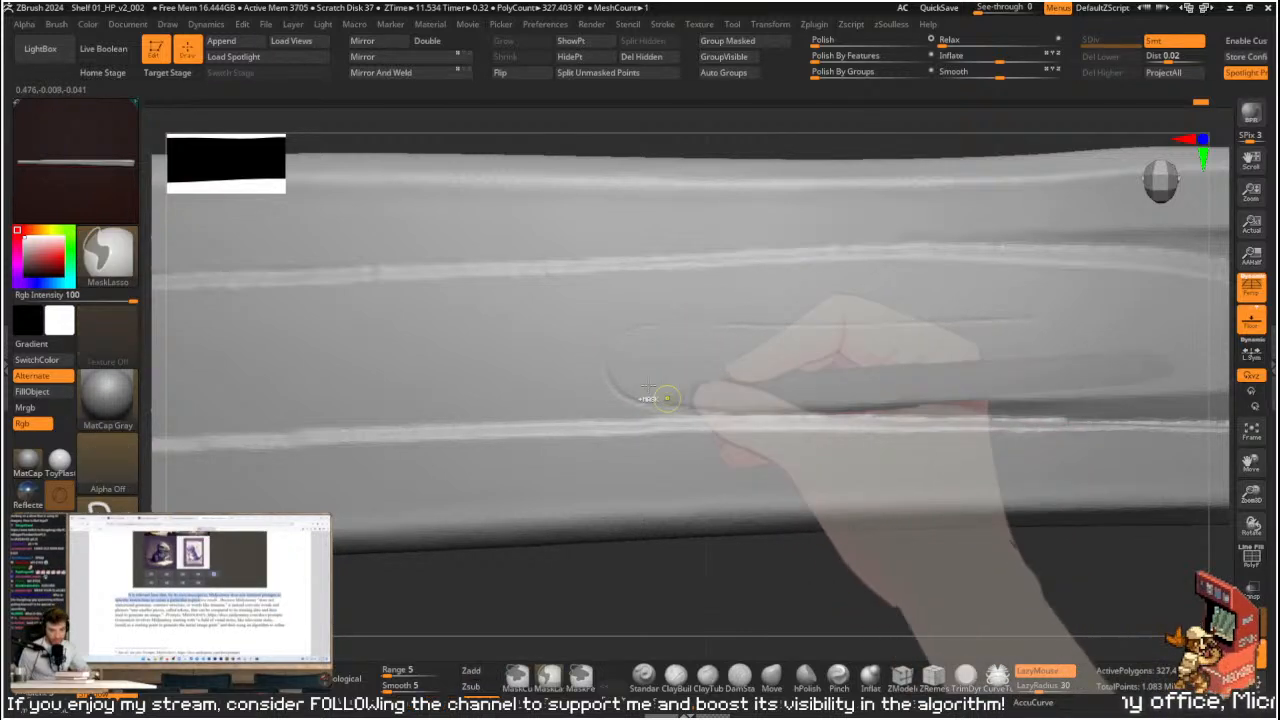
pyautogui.moveTo(645, 406); pyautogui.dragTo(800, 416)
pyautogui.keyDown('alt'); pyautogui.moveTo(709, 623); pyautogui.dragTo(709, 637); pyautogui.keyUp('alt')
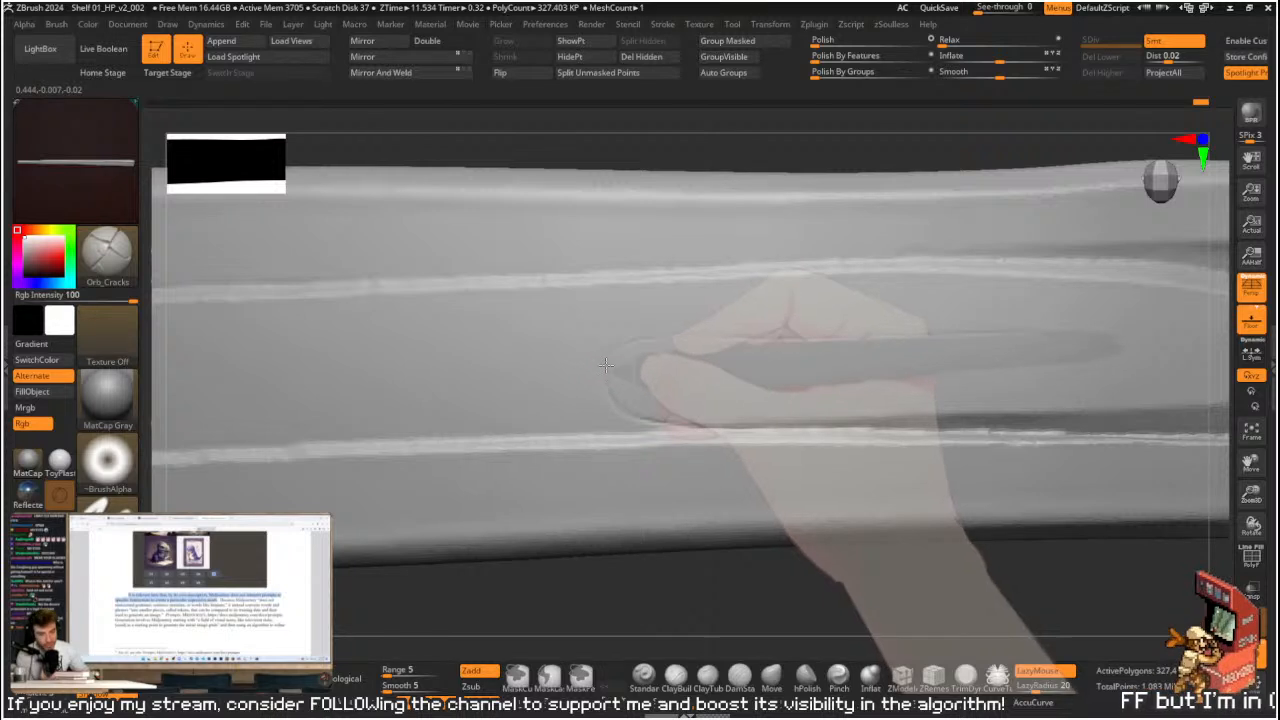
# - Extend the rounded crack along the middle board toward the three-board end with a tapering Orb_Cracks line
pyautogui.moveTo(606, 358)
pyautogui.mouseDown()
pyautogui.moveTo(700, 340)
pyautogui.moveTo(1035, 336)
pyautogui.mouseUp()
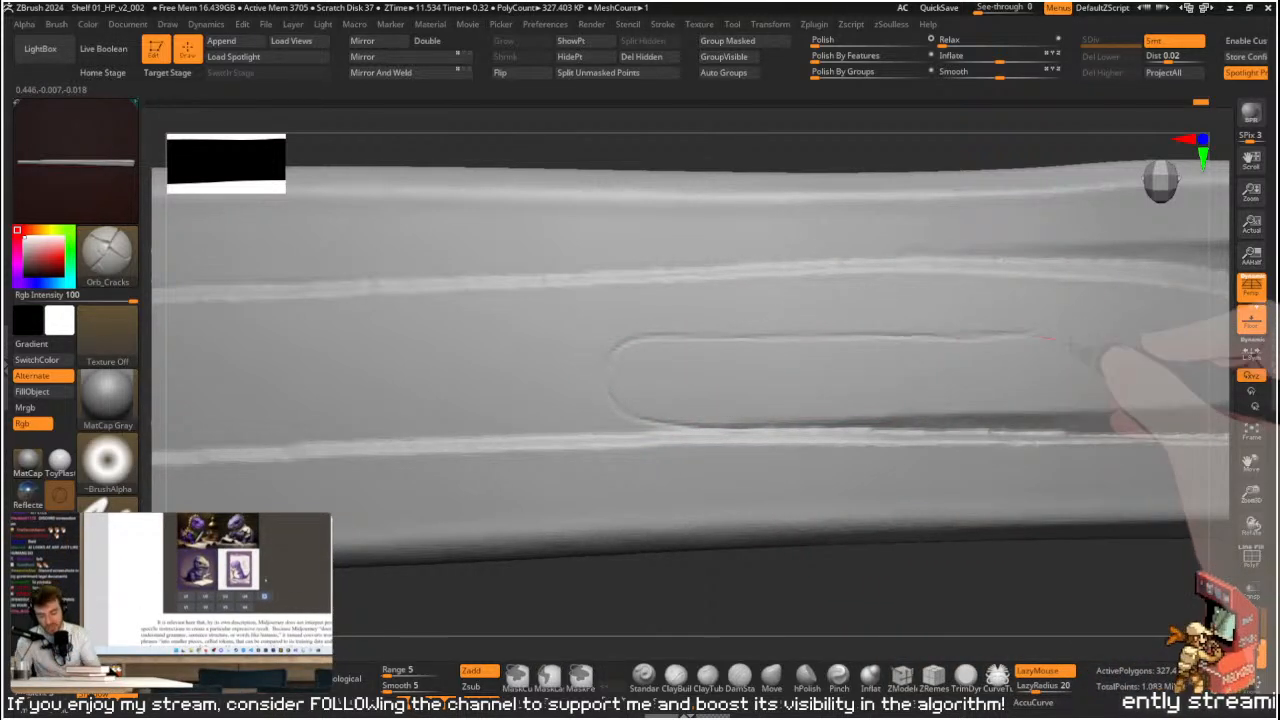
pyautogui.keyDown('alt'); pyautogui.moveTo(893, 481); pyautogui.dragTo(683, 466, button='right'); pyautogui.keyUp('alt')
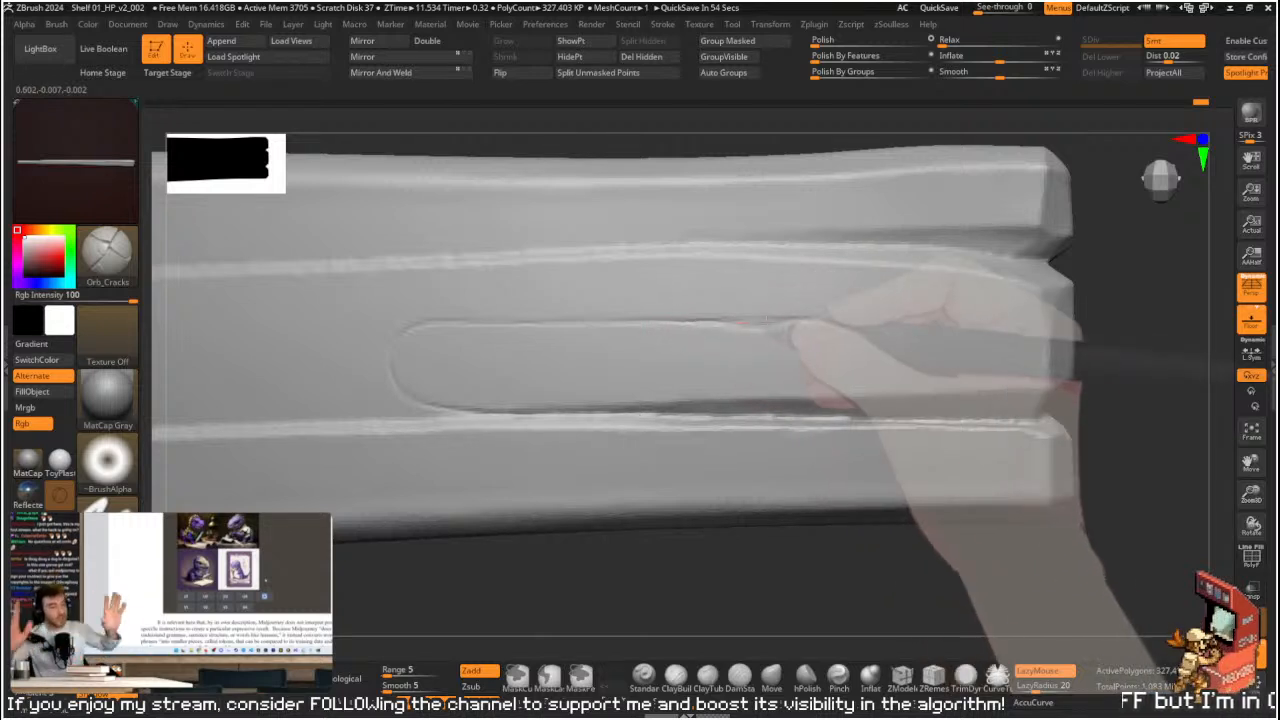
pyautogui.press('s')
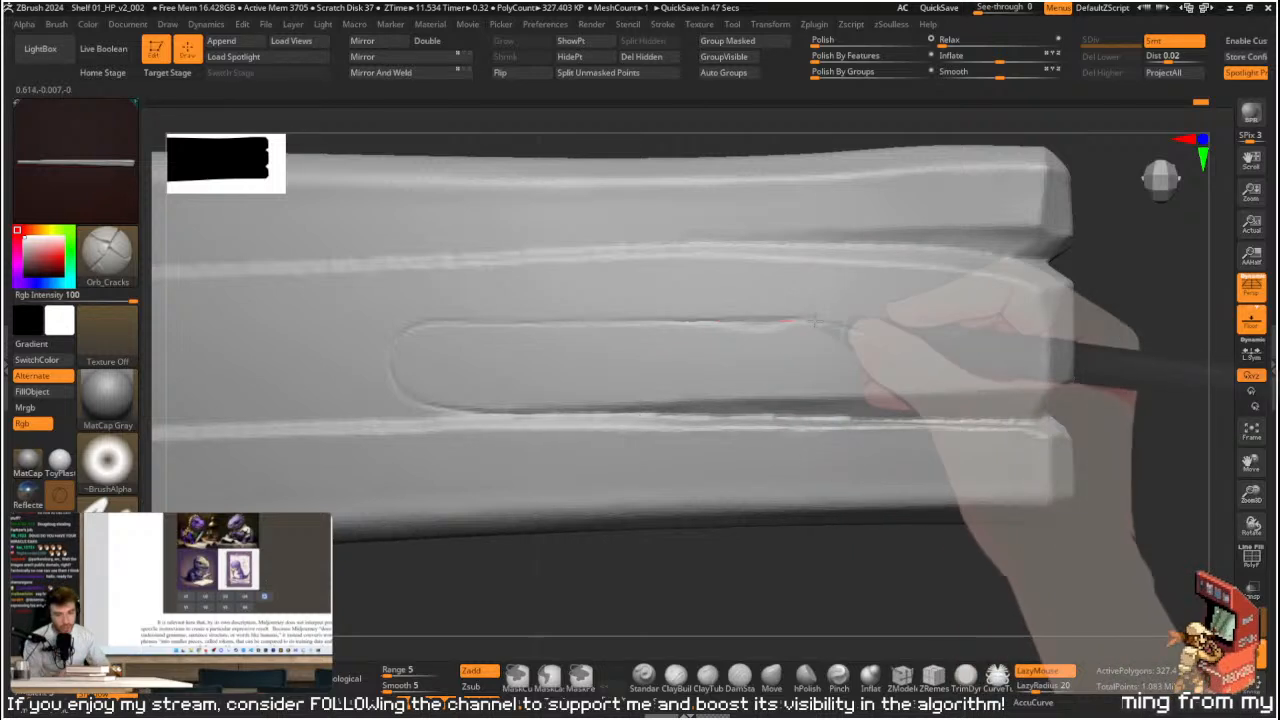
pyautogui.press('s')
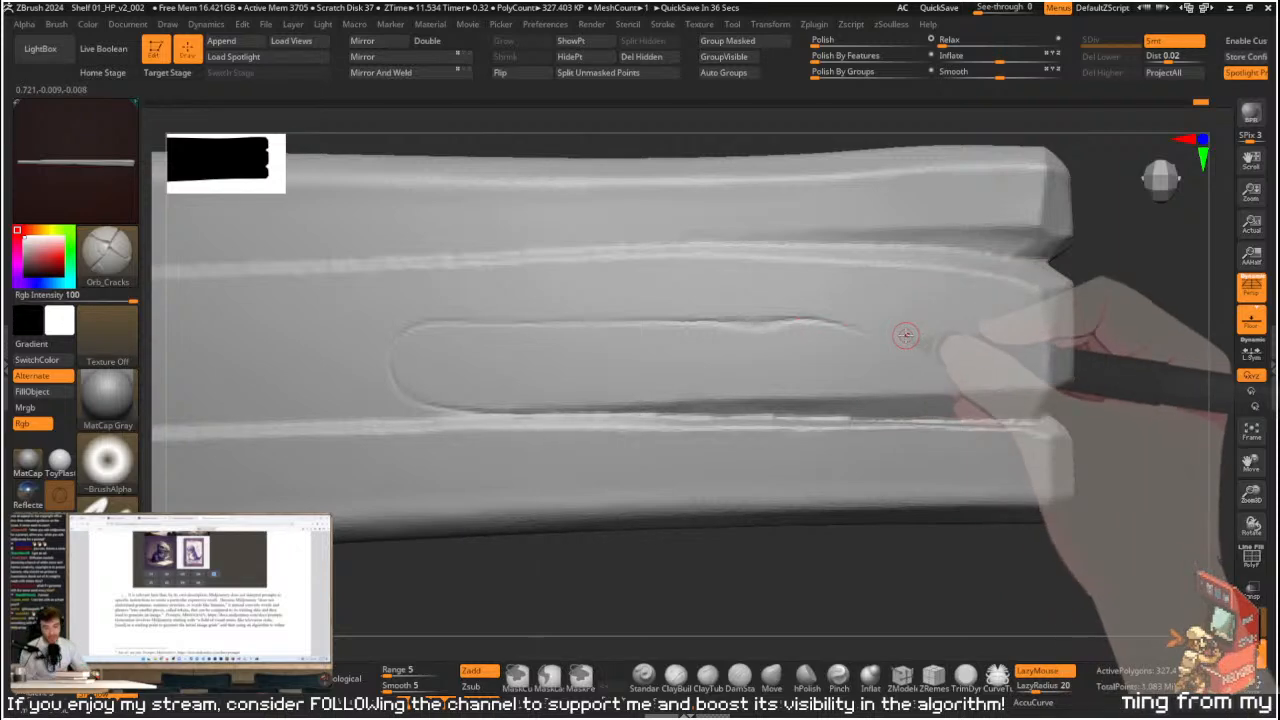
# - Remesh the plank with DynaMesh and soften the rounded crack's long edge on the middle board with hPolish
pyautogui.press('ctrl')
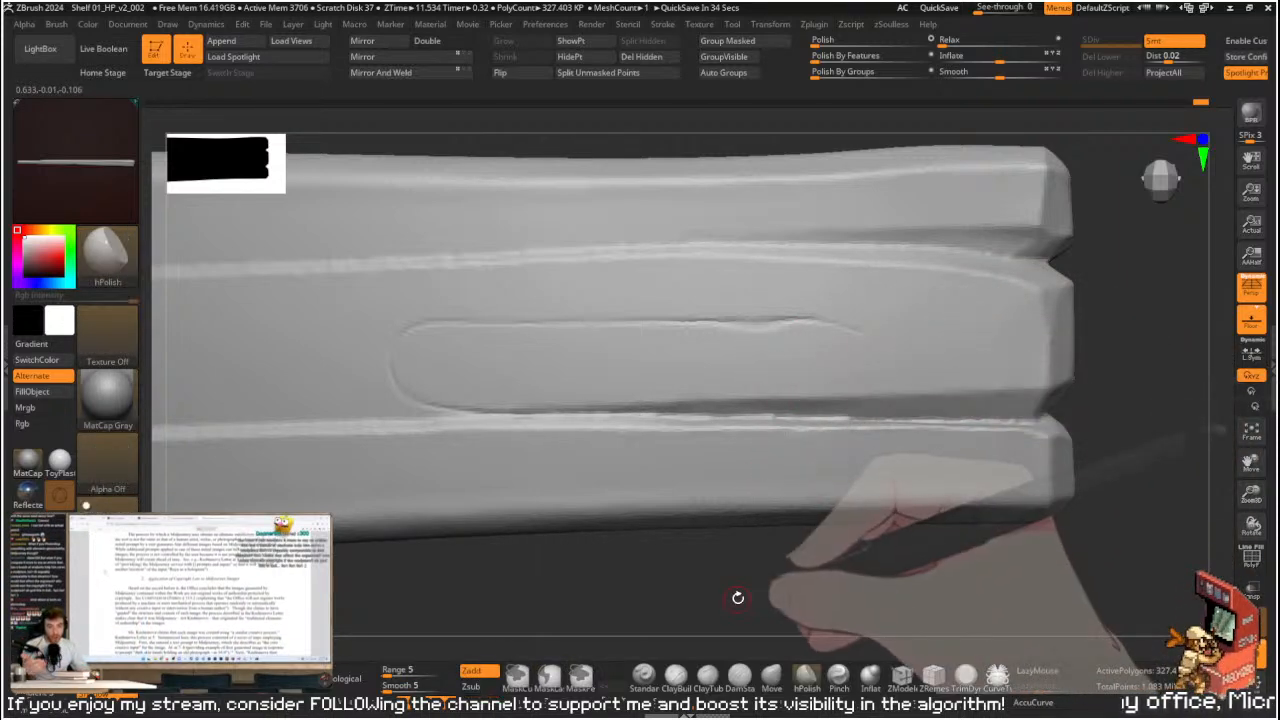
pyautogui.keyDown('ctrl'); pyautogui.moveTo(742, 576); pyautogui.dragTo(743, 586); pyautogui.keyUp('ctrl')
pyautogui.press('b')
pyautogui.press('h')
pyautogui.press('p')
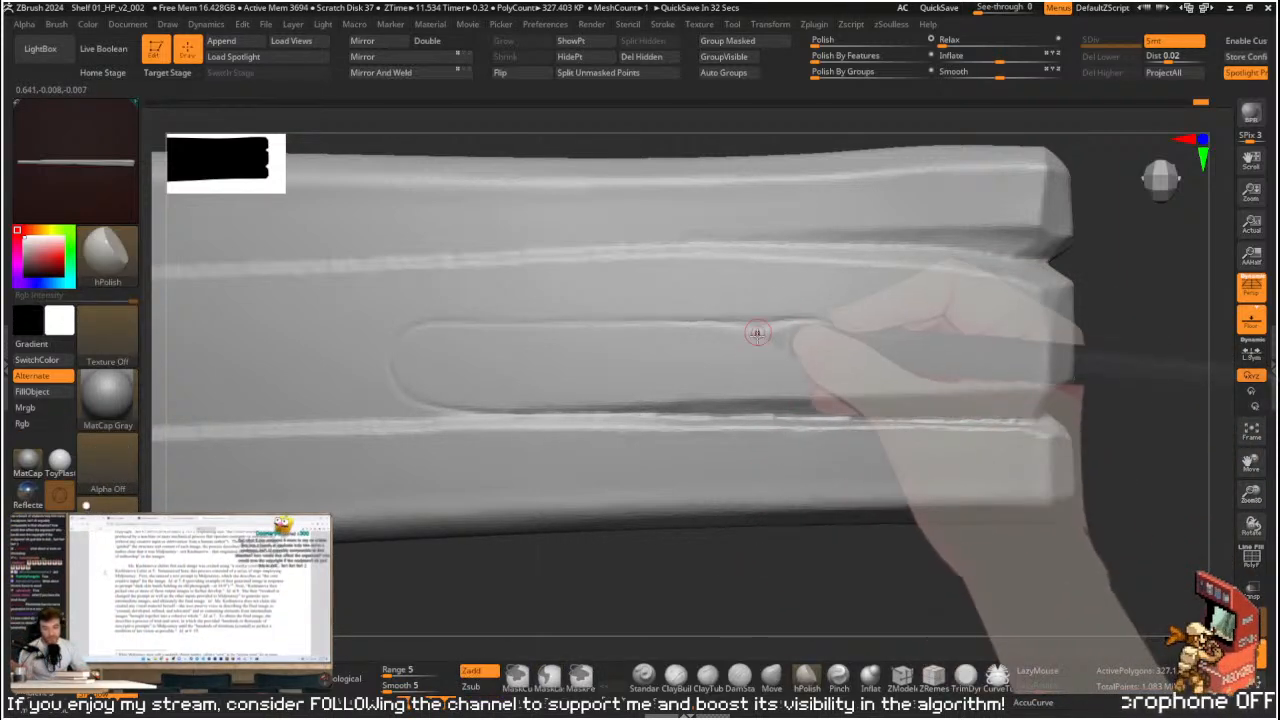
pyautogui.keyDown('ctrl'); pyautogui.moveTo(775, 581); pyautogui.dragTo(775, 610, button='right'); pyautogui.keyUp('ctrl')
pyautogui.press('s')
pyautogui.moveTo(752, 329); pyautogui.dragTo(749, 330)
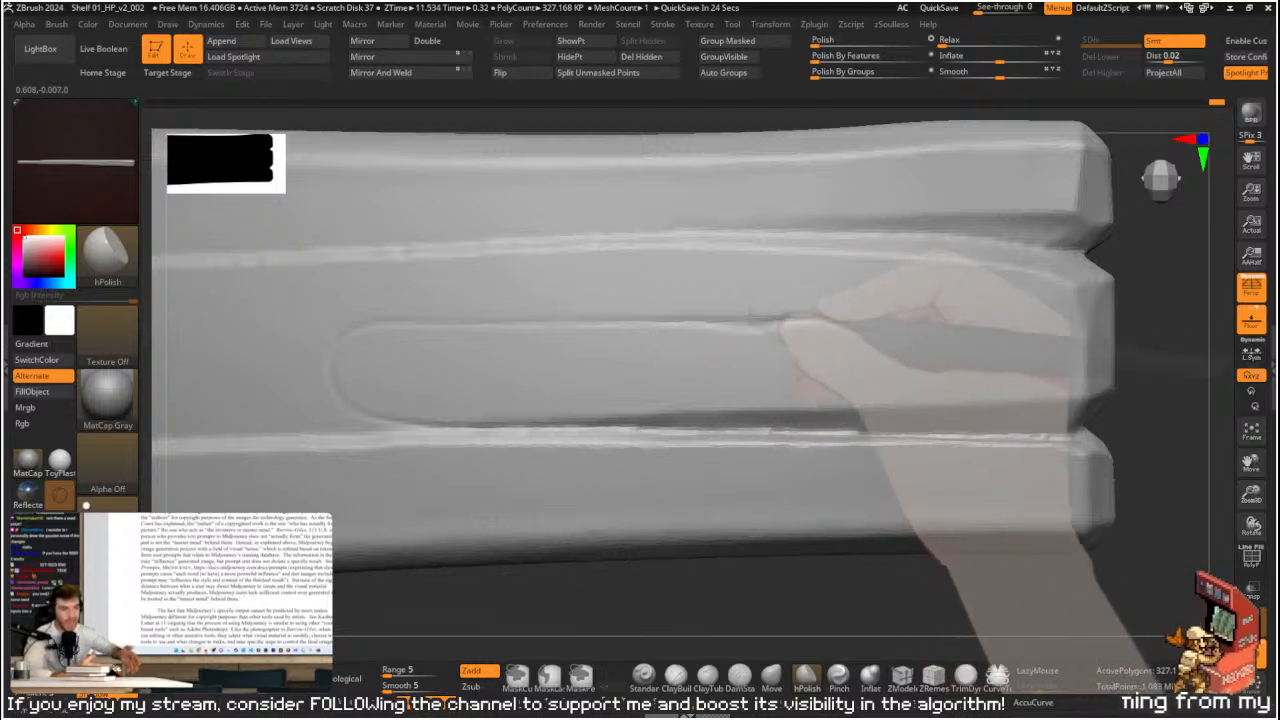
# - Flatten the rounded crack's long edge with a resized hPolish brush and recut its line with Orb_Cracks
pyautogui.press('s')
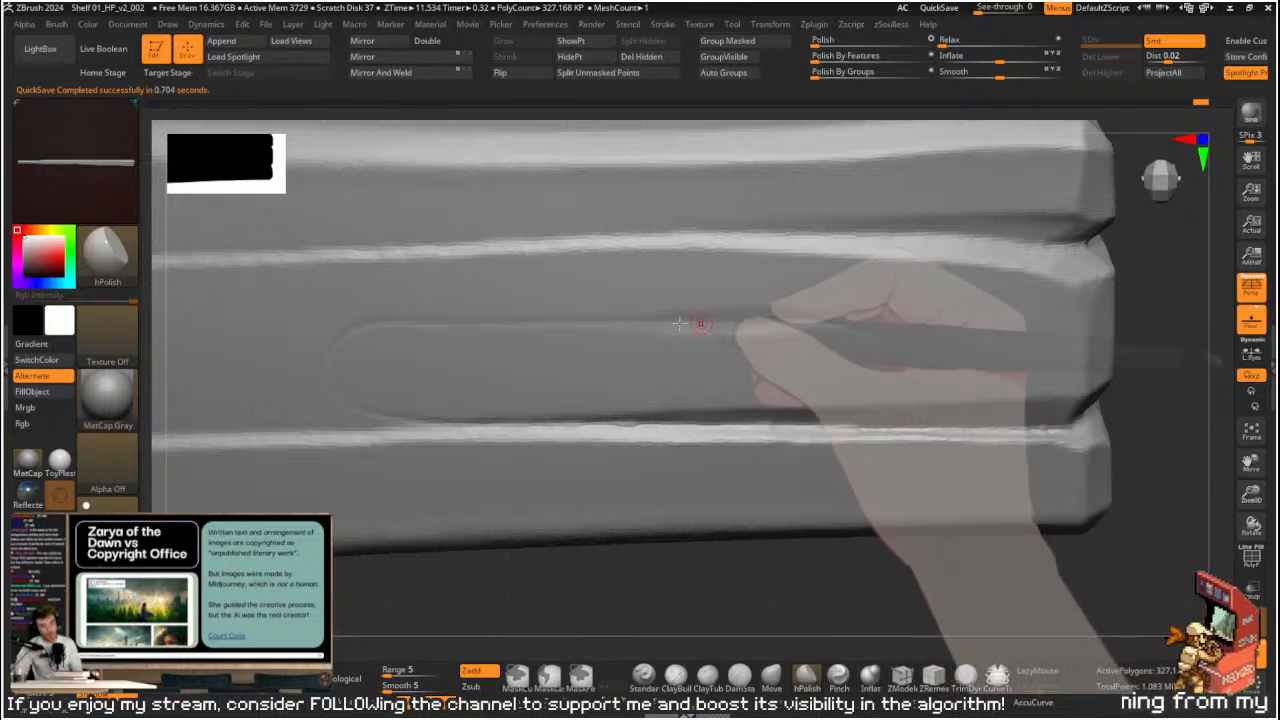
pyautogui.keyDown('shift'); pyautogui.moveTo(717, 576); pyautogui.dragTo(717, 540); pyautogui.keyUp('shift')
pyautogui.press('2')
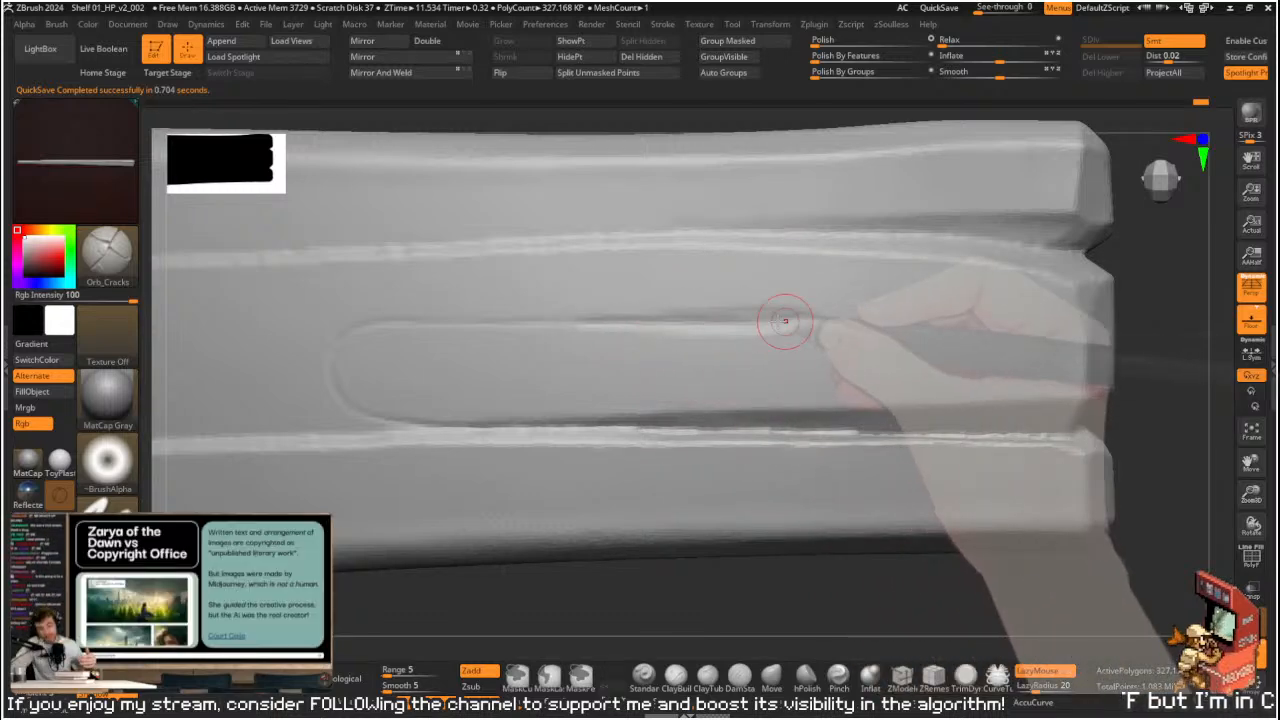
pyautogui.moveTo(722, 318); pyautogui.dragTo(595, 320)
# - Smooth the tapering end of the rounded crack and tighten its edge around the curved end with Orb_Pinch
pyautogui.keyDown('ctrl'); pyautogui.moveTo(838, 533); pyautogui.dragTo(829, 507, button='right'); pyautogui.keyUp('ctrl')
pyautogui.press('shift')
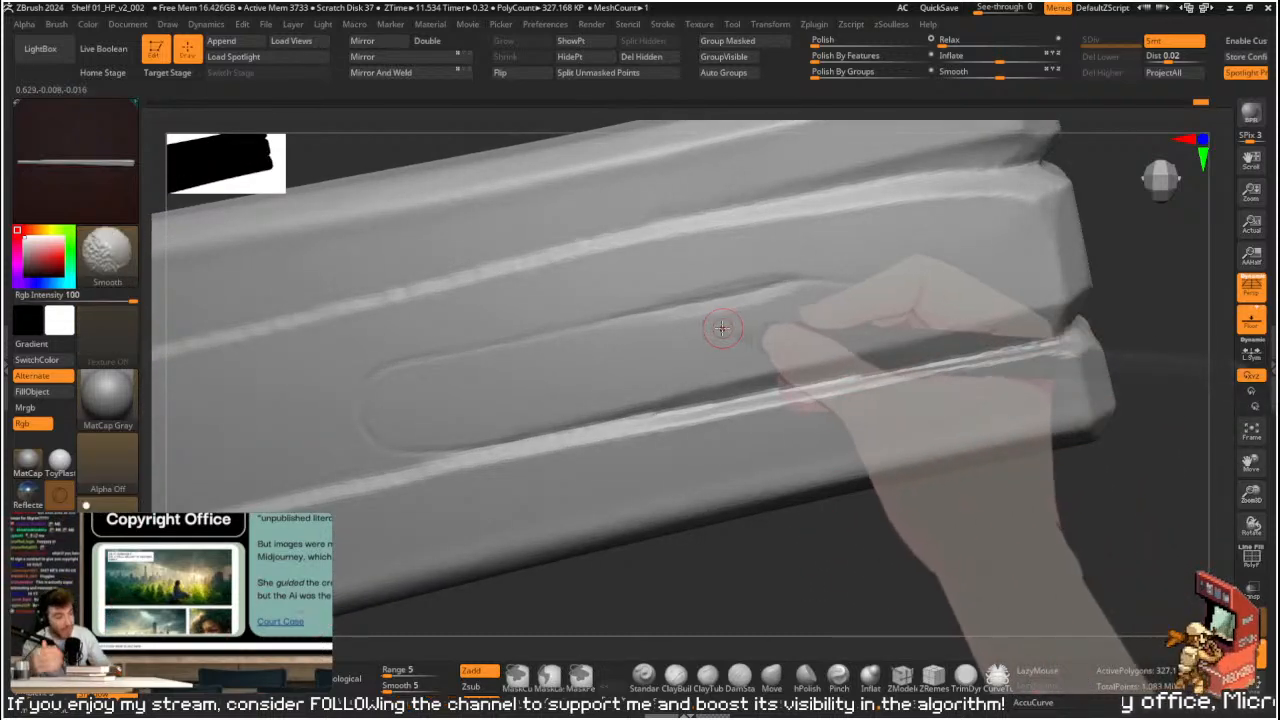
pyautogui.moveTo(697, 303); pyautogui.dragTo(897, 283)
pyautogui.moveTo(780, 288); pyautogui.dragTo(886, 283)
pyautogui.moveTo(786, 283)
pyautogui.mouseDown()
pyautogui.moveTo(894, 280)
pyautogui.moveTo(559, 332)
pyautogui.mouseUp()
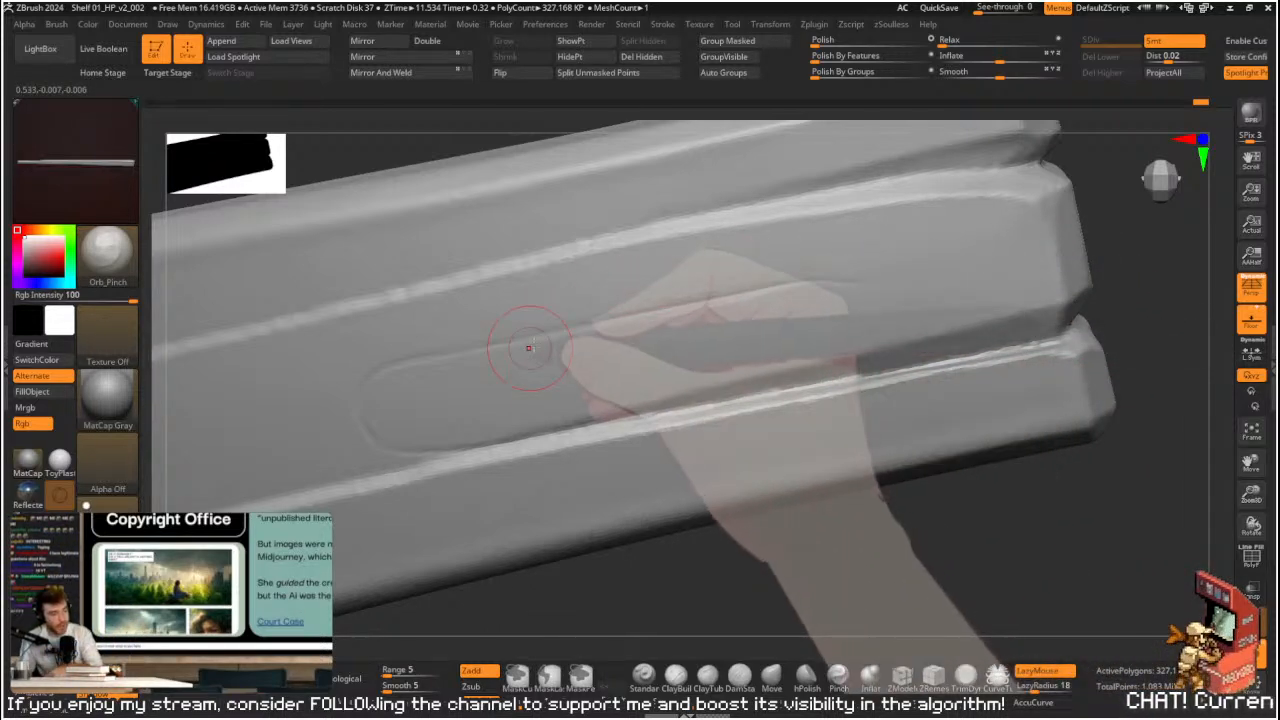
pyautogui.press('shift')
pyautogui.moveTo(870, 480)
pyautogui.mouseDown()
pyautogui.moveTo(886, 500)
pyautogui.moveTo(880, 466)
pyautogui.moveTo(850, 505)
pyautogui.moveTo(866, 500)
pyautogui.moveTo(829, 514)
pyautogui.moveTo(480, 349)
pyautogui.mouseUp()
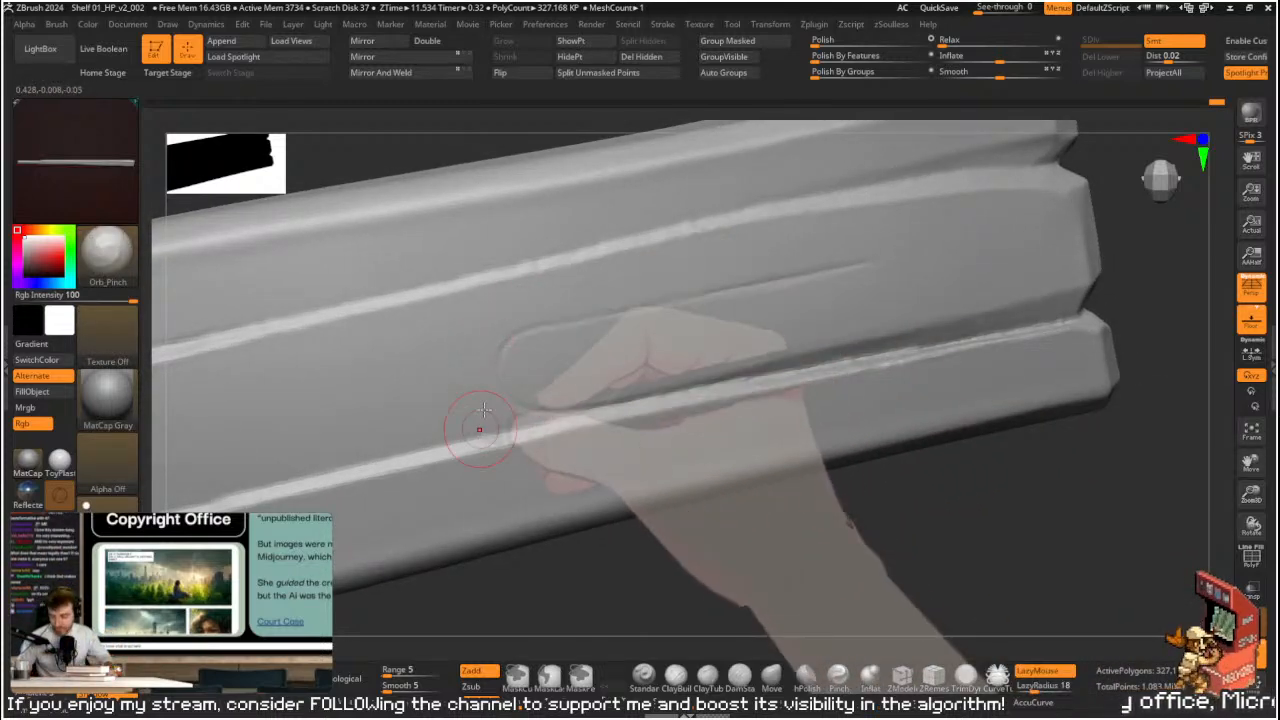
pyautogui.moveTo(507, 416); pyautogui.dragTo(520, 414)
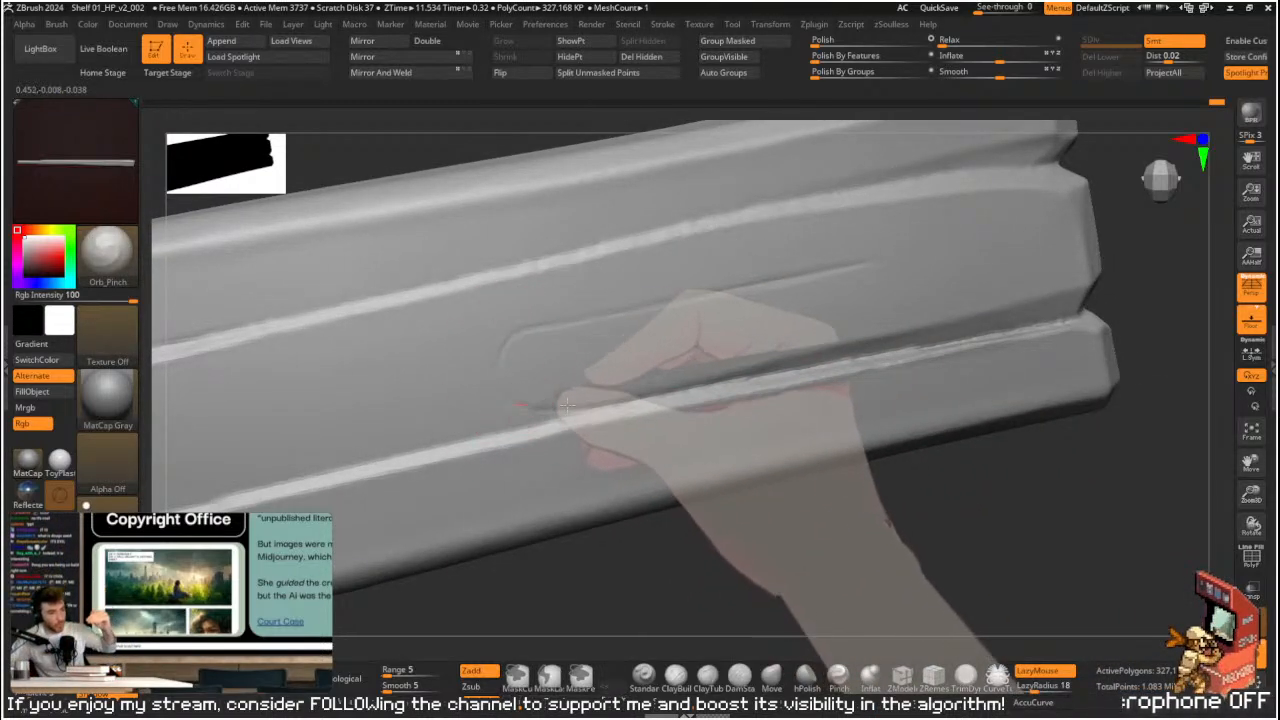
# - Touch up the rounded crack and its junction with the outer seam using Orb_Cracks and hPolish
pyautogui.press('2')
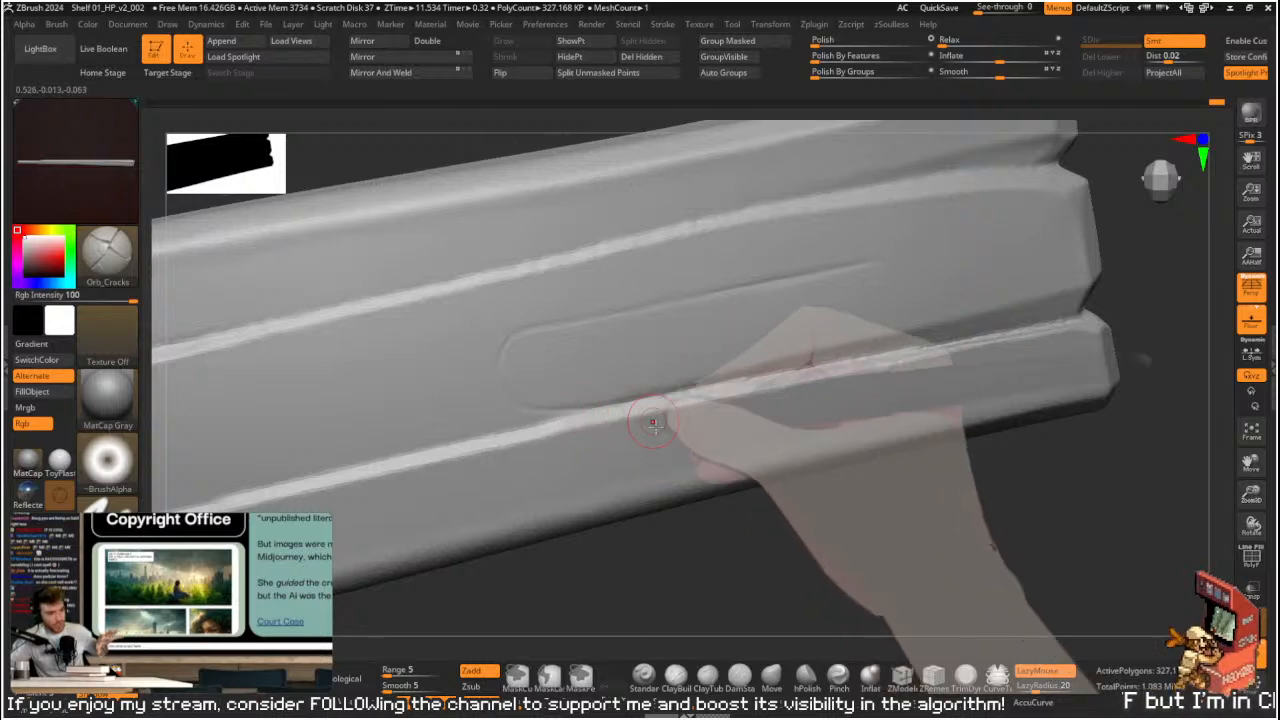
pyautogui.moveTo(677, 510)
pyautogui.keyDown('alt'); pyautogui.mouseDown()
pyautogui.moveTo(669, 446)
pyautogui.moveTo(729, 471)
pyautogui.moveTo(963, 457)
pyautogui.moveTo(1066, 511)
pyautogui.moveTo(1097, 569)
pyautogui.mouseUp(); pyautogui.keyUp('alt')
pyautogui.press('1')
pyautogui.press('s')
pyautogui.moveTo(912, 392)
pyautogui.mouseDown()
pyautogui.moveTo(926, 393)
pyautogui.moveTo(914, 374)
pyautogui.mouseUp()
pyautogui.moveTo(1020, 549)
pyautogui.keyDown('alt'); pyautogui.mouseDown()
pyautogui.moveTo(1029, 586)
pyautogui.moveTo(891, 400)
pyautogui.mouseUp(); pyautogui.keyUp('alt')
pyautogui.press('s')
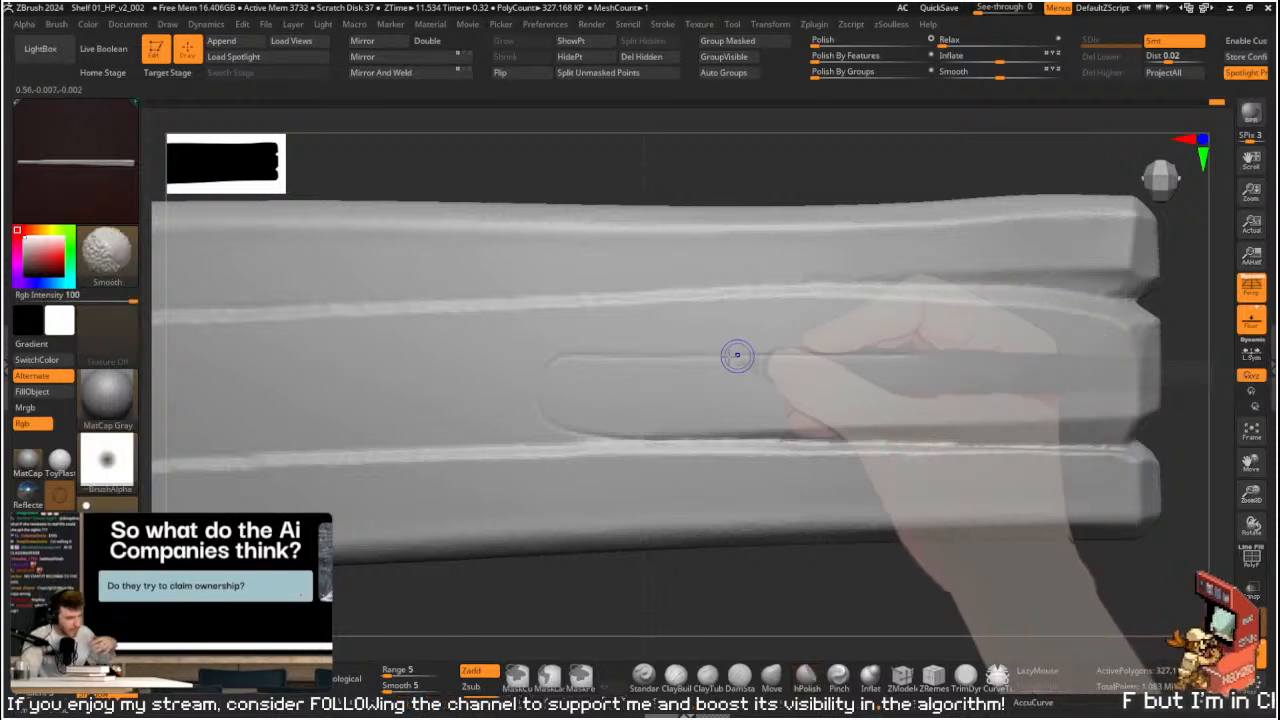
# - Smooth the rounded crack's long edge and recarve it toward the three-board end with Orb_Cracks
pyautogui.press('ctrl')
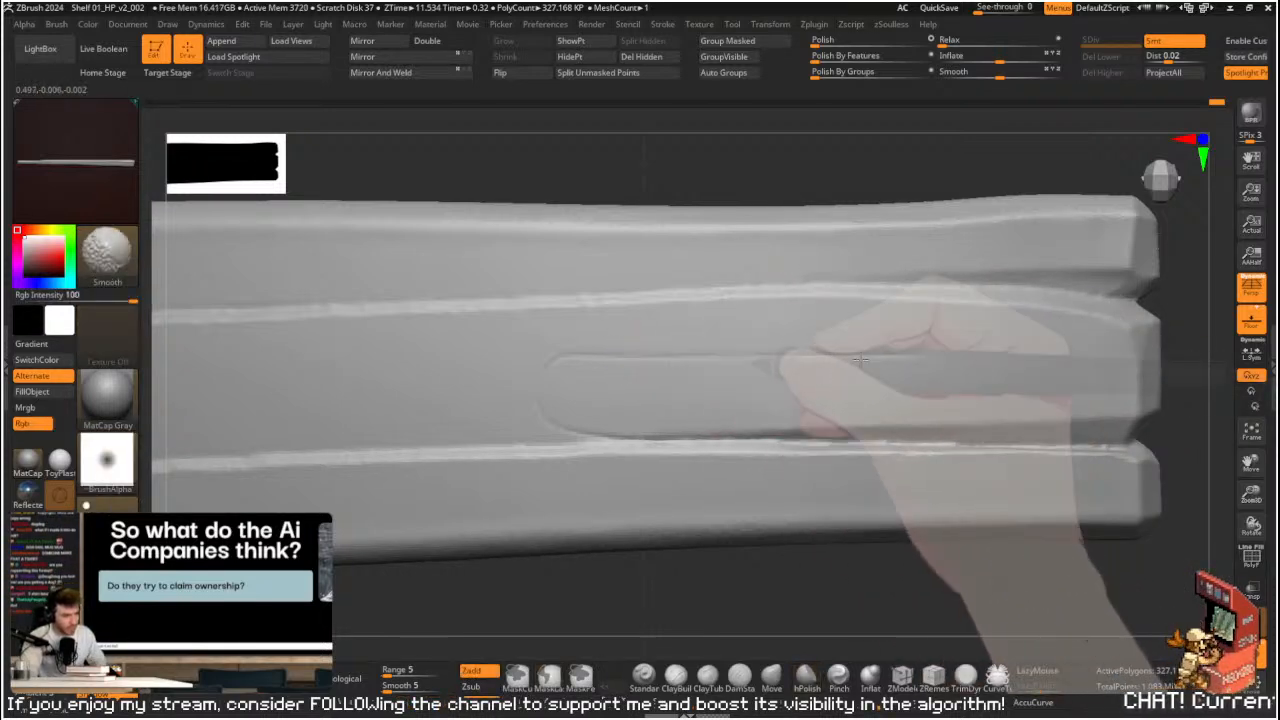
pyautogui.keyDown('alt'); pyautogui.moveTo(881, 152); pyautogui.dragTo(843, 297); pyautogui.keyUp('alt')
pyautogui.press('3')
pyautogui.press('s')
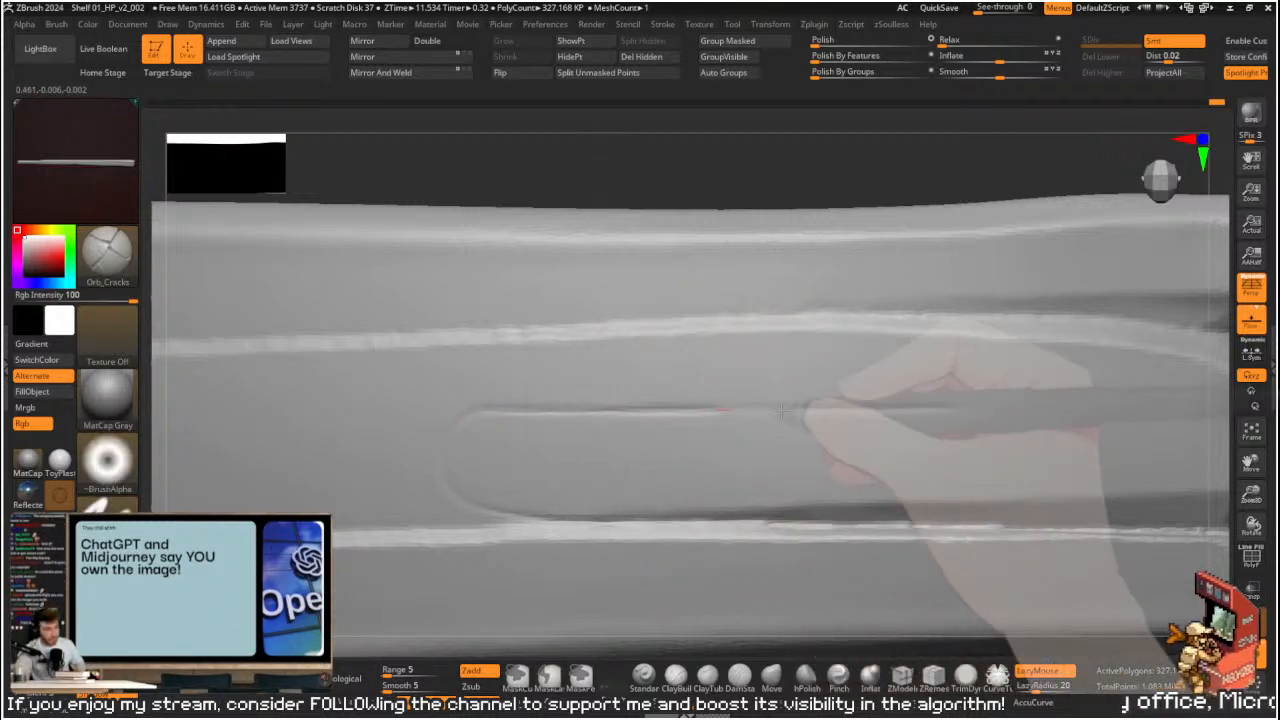
pyautogui.press('s')
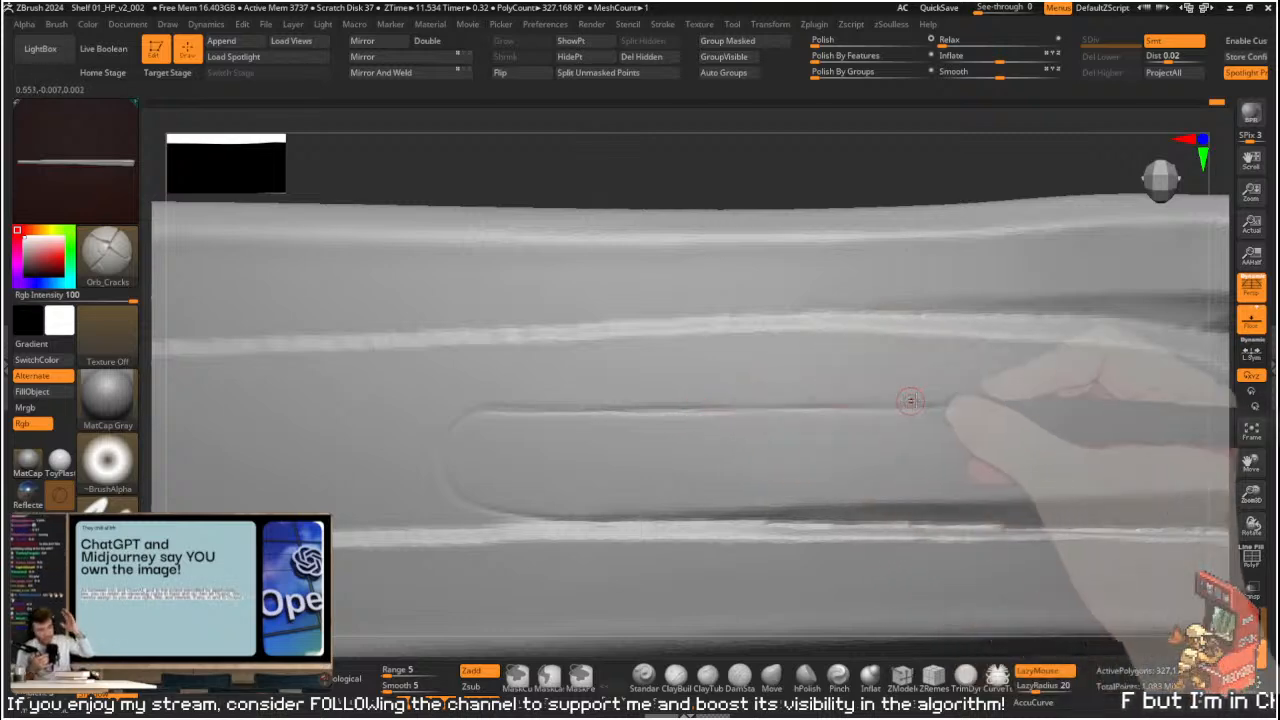
# - Step back through the undo history to the plank without the rounded crack on its middle board
pyautogui.moveTo(897, 163); pyautogui.dragTo(823, 566)
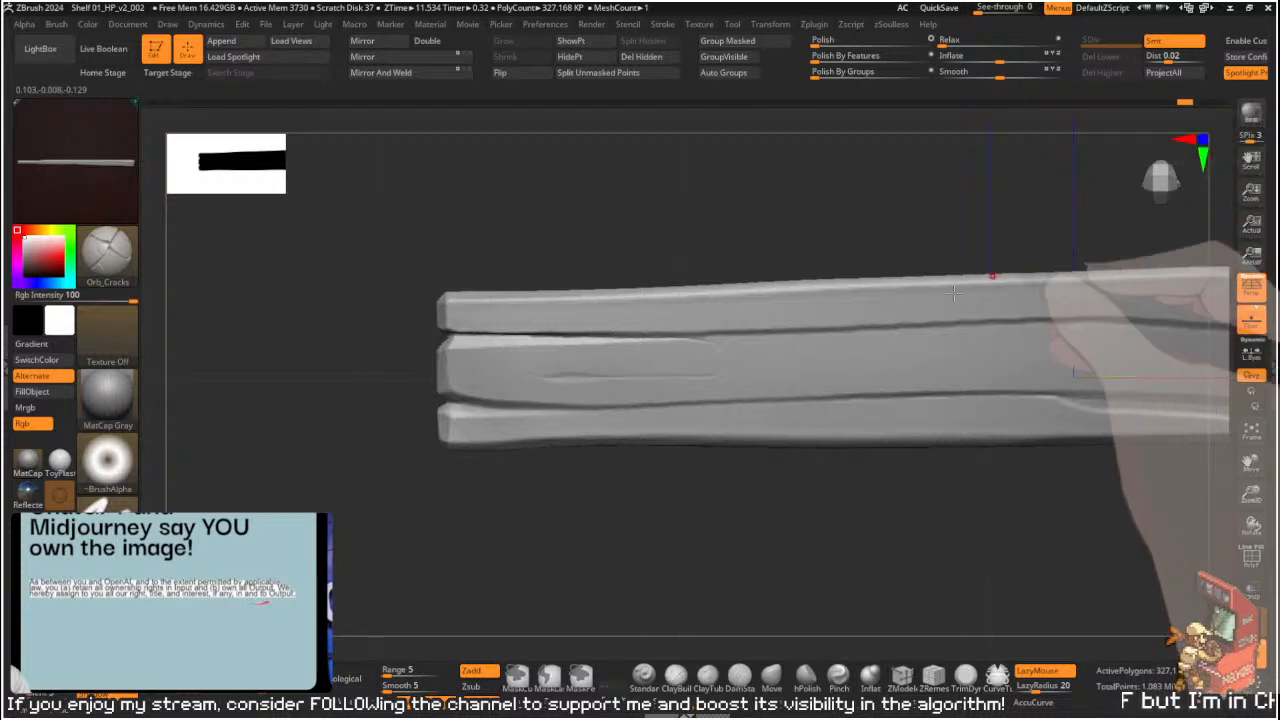
pyautogui.press('ctrl')
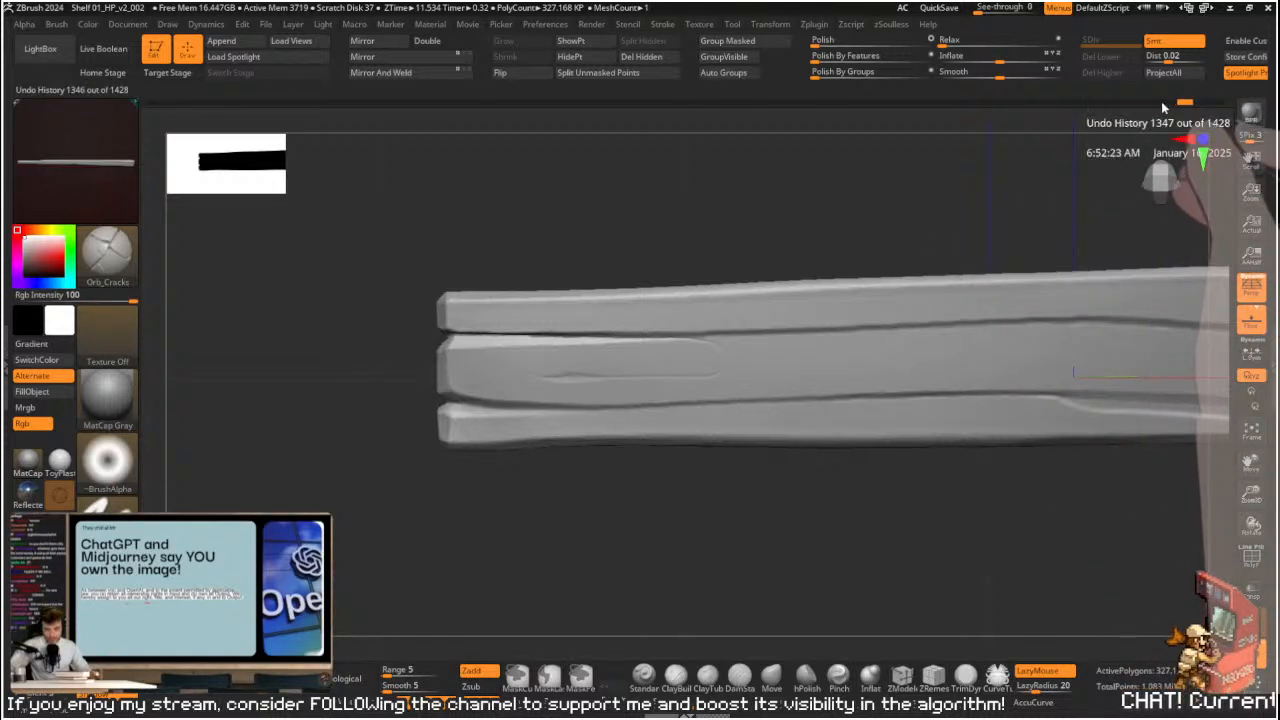
pyautogui.hotkey('ctrl', 'shift')
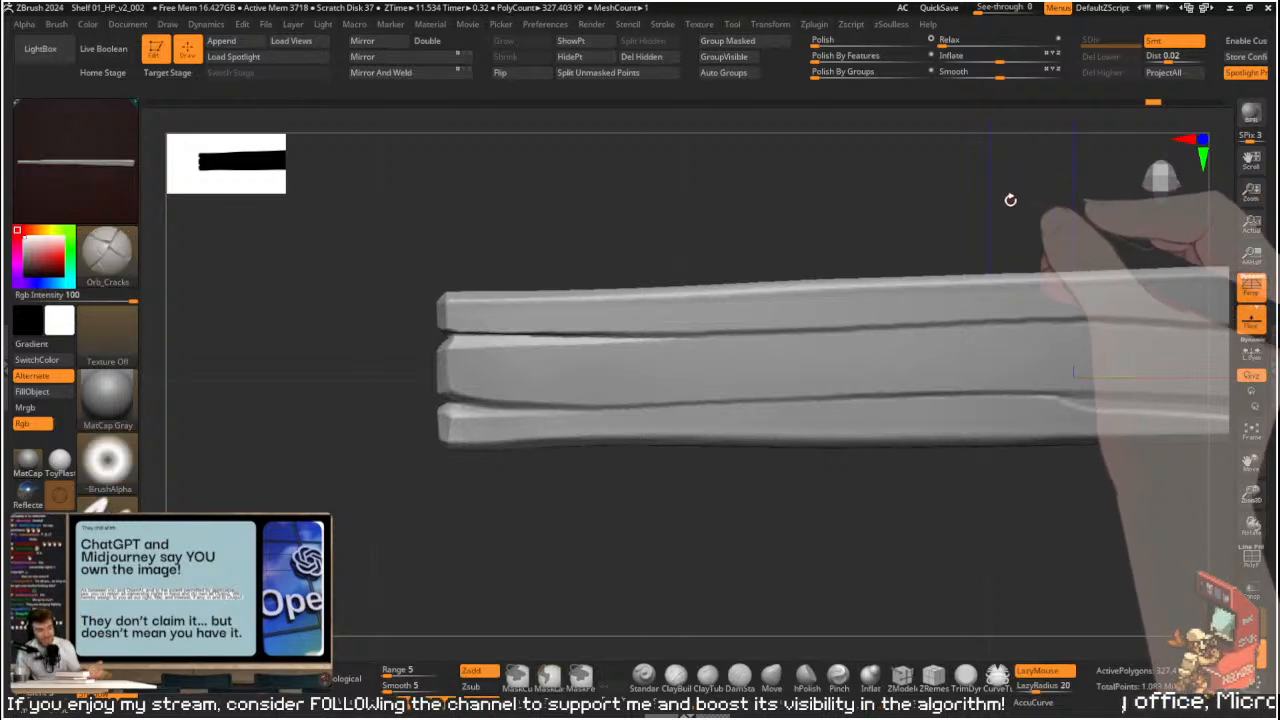
# - Try an Orb_Cracks line from the short curved seam toward the two-board end, discarding the newer undo history entries
pyautogui.keyDown('alt'); pyautogui.moveTo(1000, 184); pyautogui.dragTo(583, 126); pyautogui.keyUp('alt')
pyautogui.moveTo(1198, 439)
pyautogui.keyDown('alt'); pyautogui.mouseDown()
pyautogui.moveTo(901, 384)
pyautogui.moveTo(940, 469)
pyautogui.mouseUp(); pyautogui.keyUp('alt')
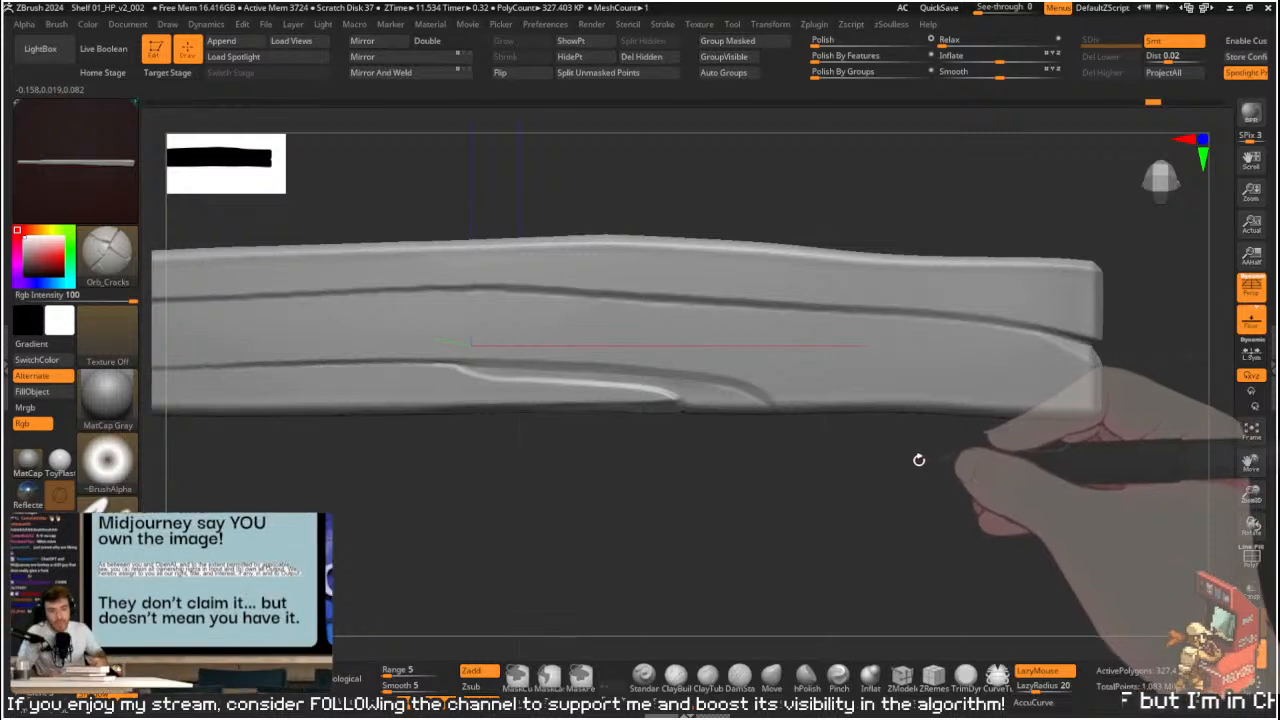
pyautogui.keyDown('alt'); pyautogui.moveTo(1045, 494); pyautogui.dragTo(609, 404); pyautogui.keyUp('alt')
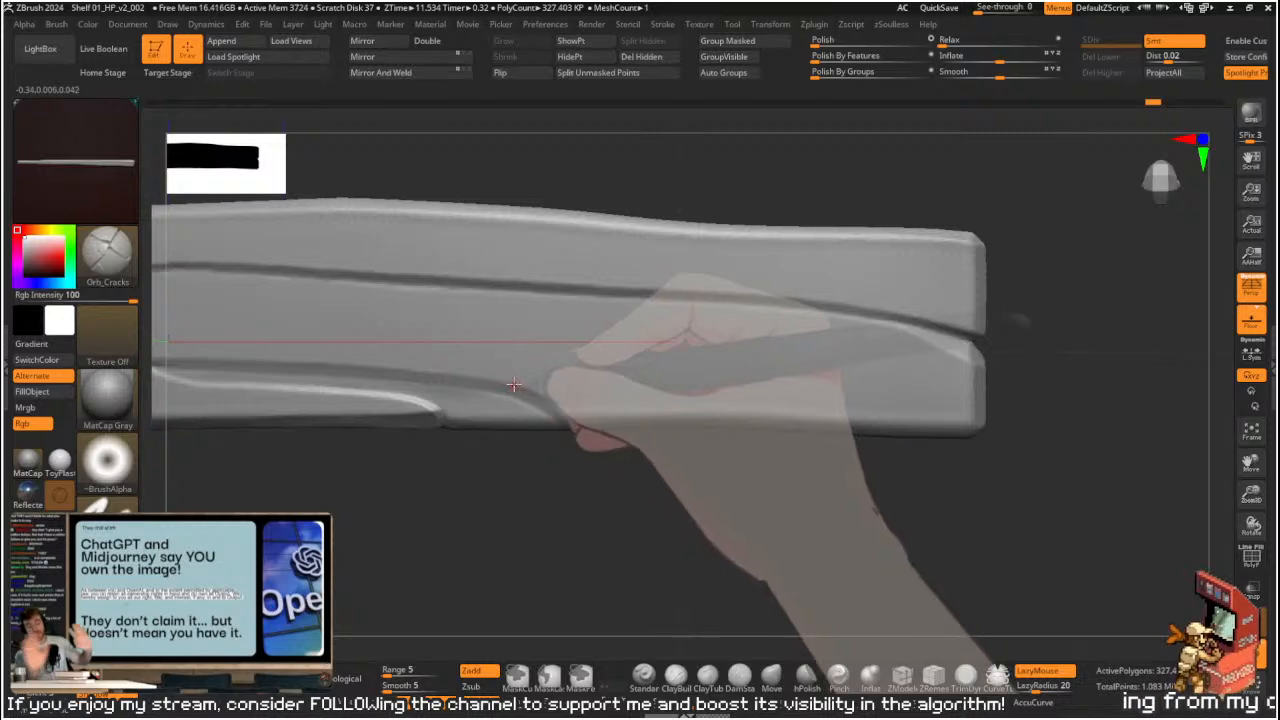
pyautogui.moveTo(518, 382)
pyautogui.mouseDown()
pyautogui.moveTo(857, 340)
pyautogui.moveTo(920, 345)
pyautogui.mouseUp()
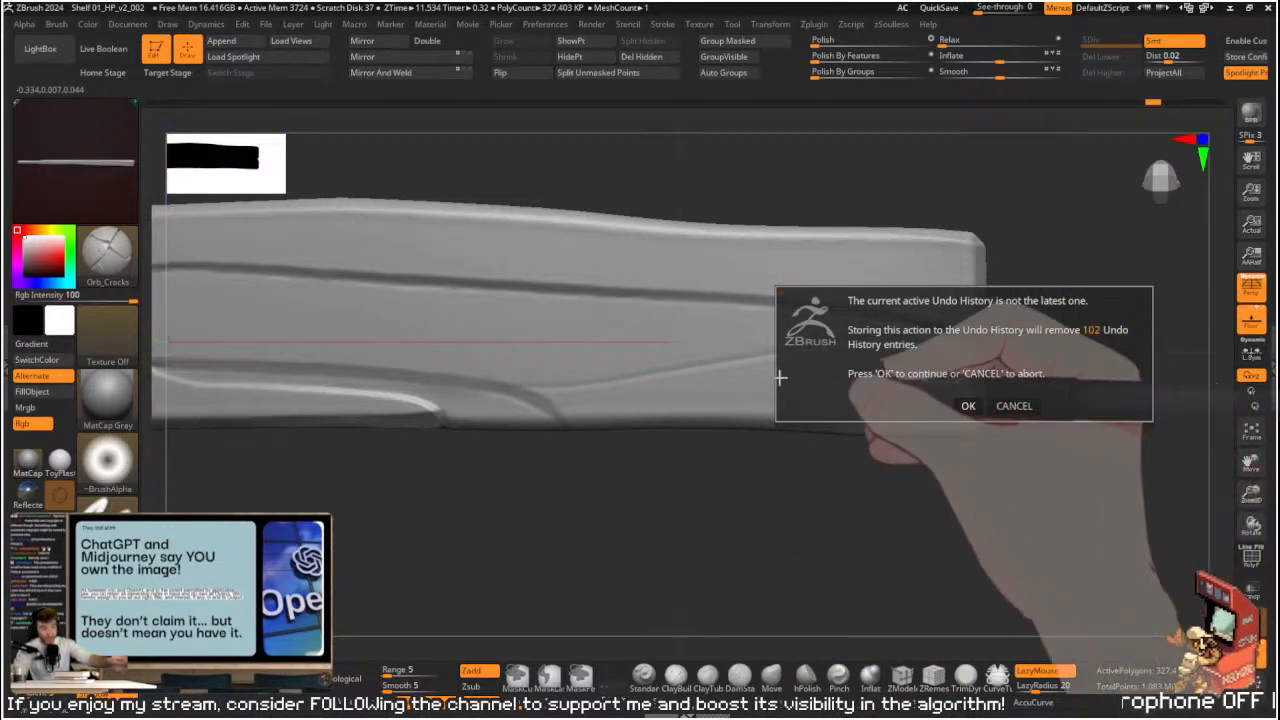
pyautogui.click(966, 407)
pyautogui.keyDown('ctrl'); pyautogui.moveTo(940, 470); pyautogui.dragTo(898, 512, button='right'); pyautogui.keyUp('ctrl')
pyautogui.hotkey('ctrl', 'z')
# - Carve a thin wavy crack with Orb_Cracks2 from the short curved seam toward the two-board end
pyautogui.press('s')
pyautogui.press('b')
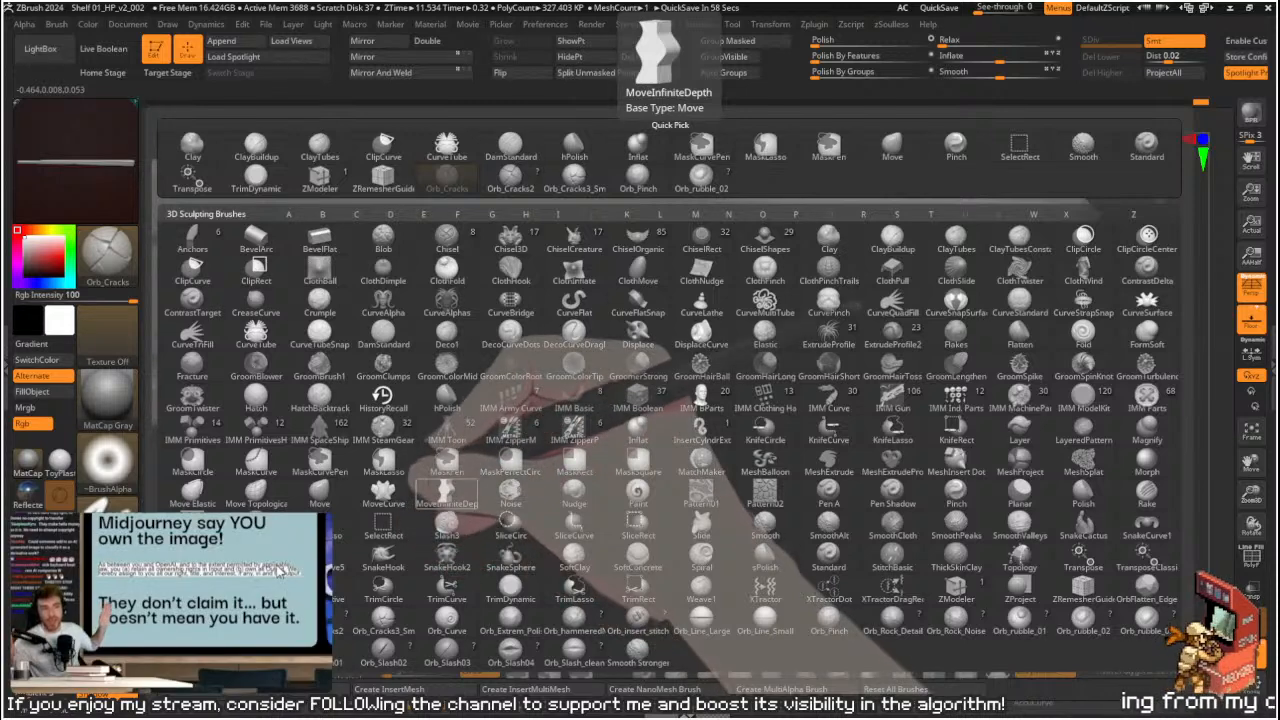
pyautogui.click(383, 622)
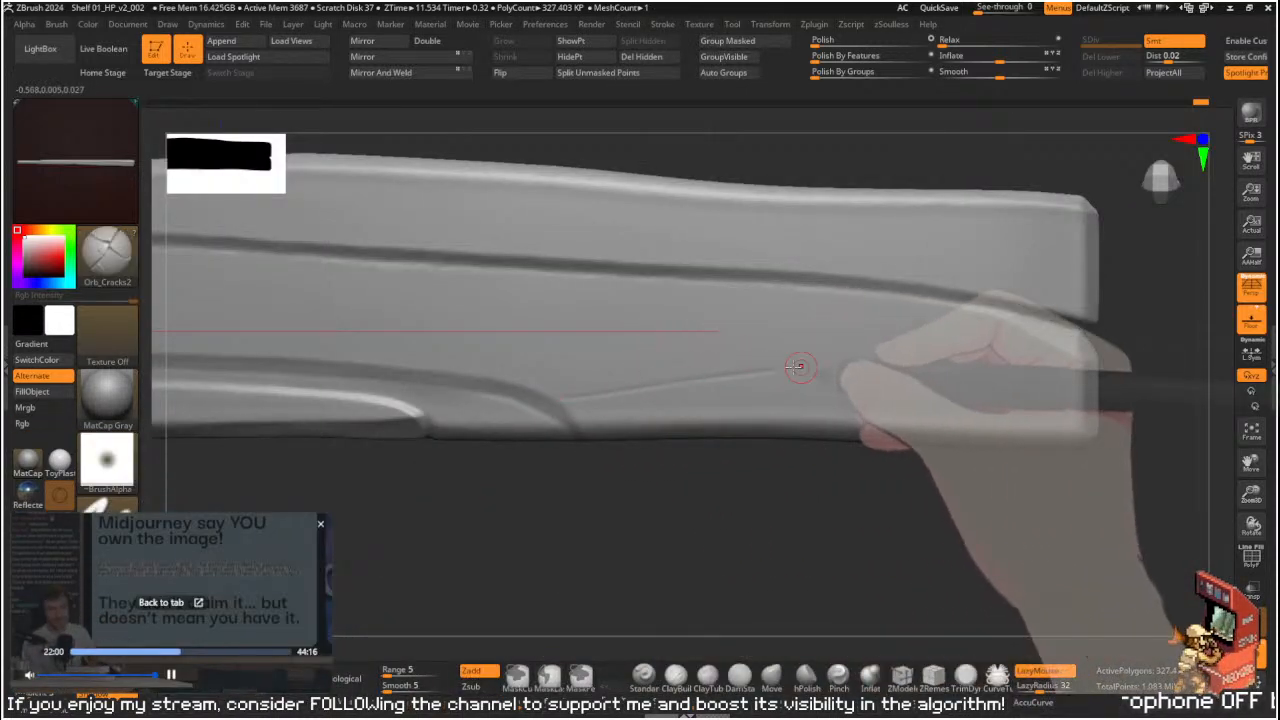
pyautogui.moveTo(542, 396)
pyautogui.mouseDown()
pyautogui.moveTo(914, 349)
pyautogui.moveTo(1086, 346)
pyautogui.mouseUp()
pyautogui.hotkey('ctrl', 'z')
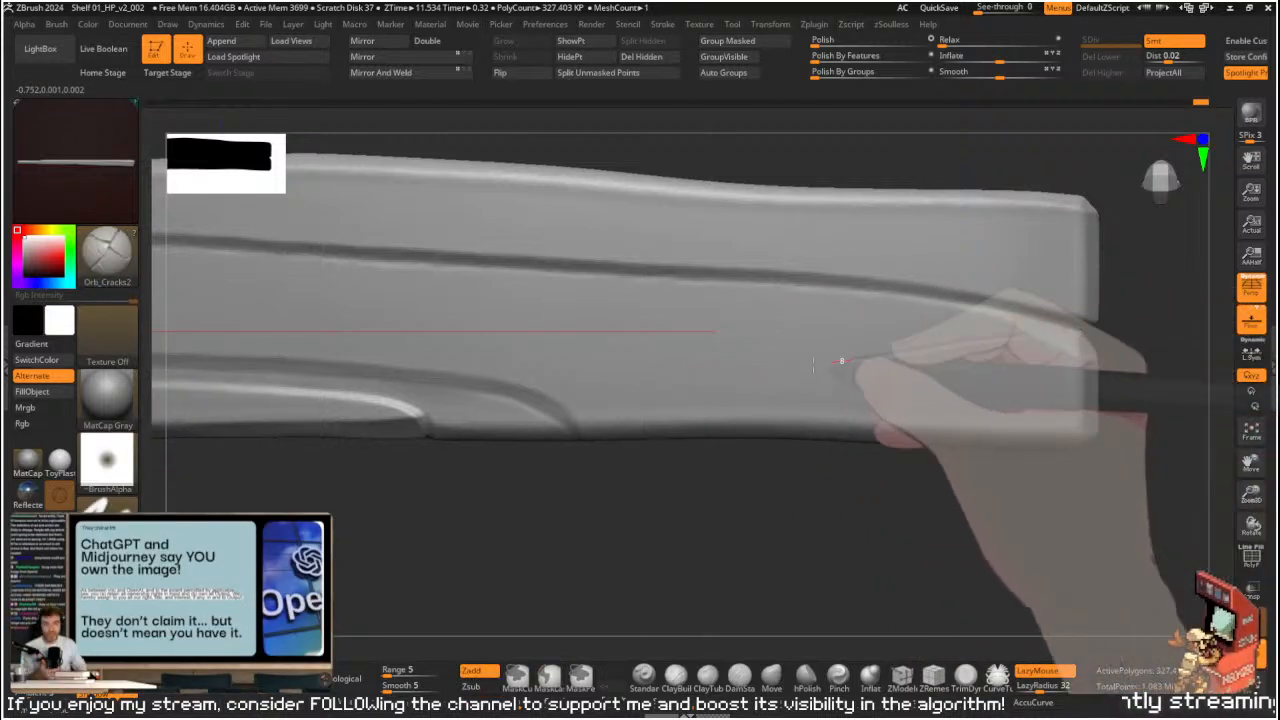
pyautogui.keyDown('alt'); pyautogui.moveTo(680, 515); pyautogui.dragTo(780, 505); pyautogui.keyUp('alt')
pyautogui.keyDown('alt'); pyautogui.moveTo(611, 486); pyautogui.dragTo(785, 515); pyautogui.keyUp('alt')
pyautogui.moveTo(609, 536); pyautogui.dragTo(763, 363)
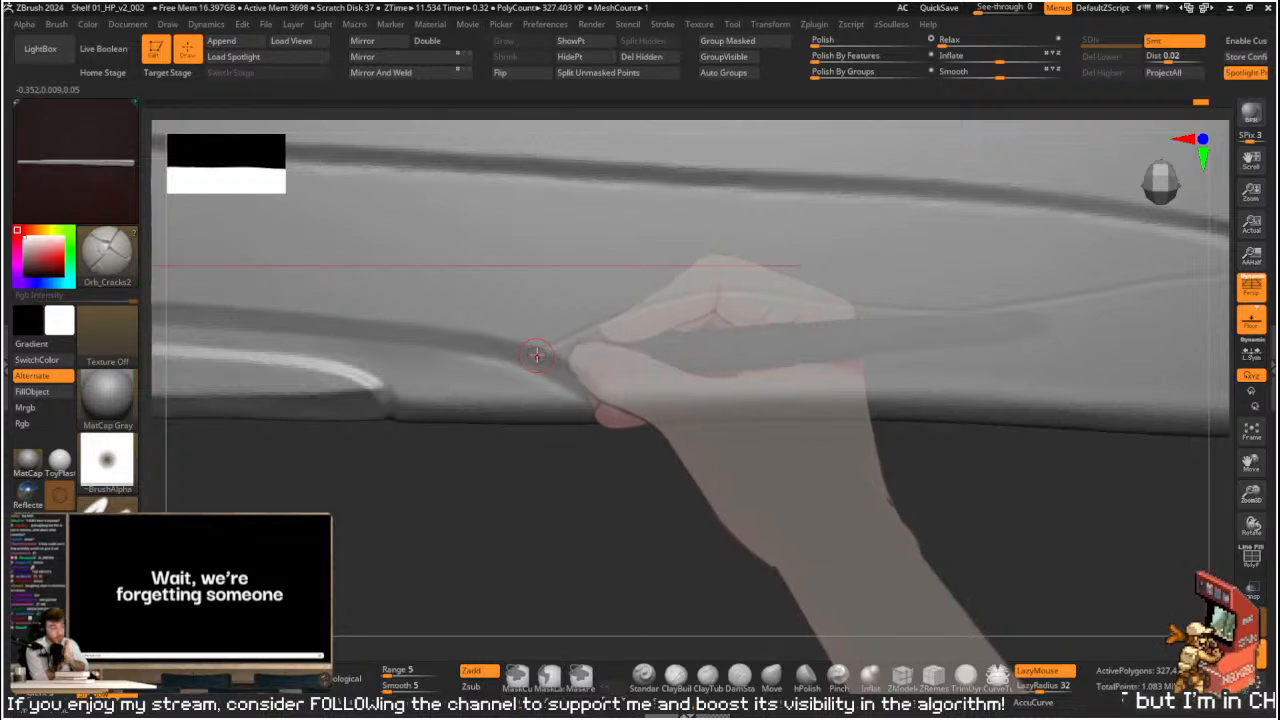
# - Deepen the wavy crack where it branches off the short curved seam with Orb_Cracks2 strokes
pyautogui.press('s')
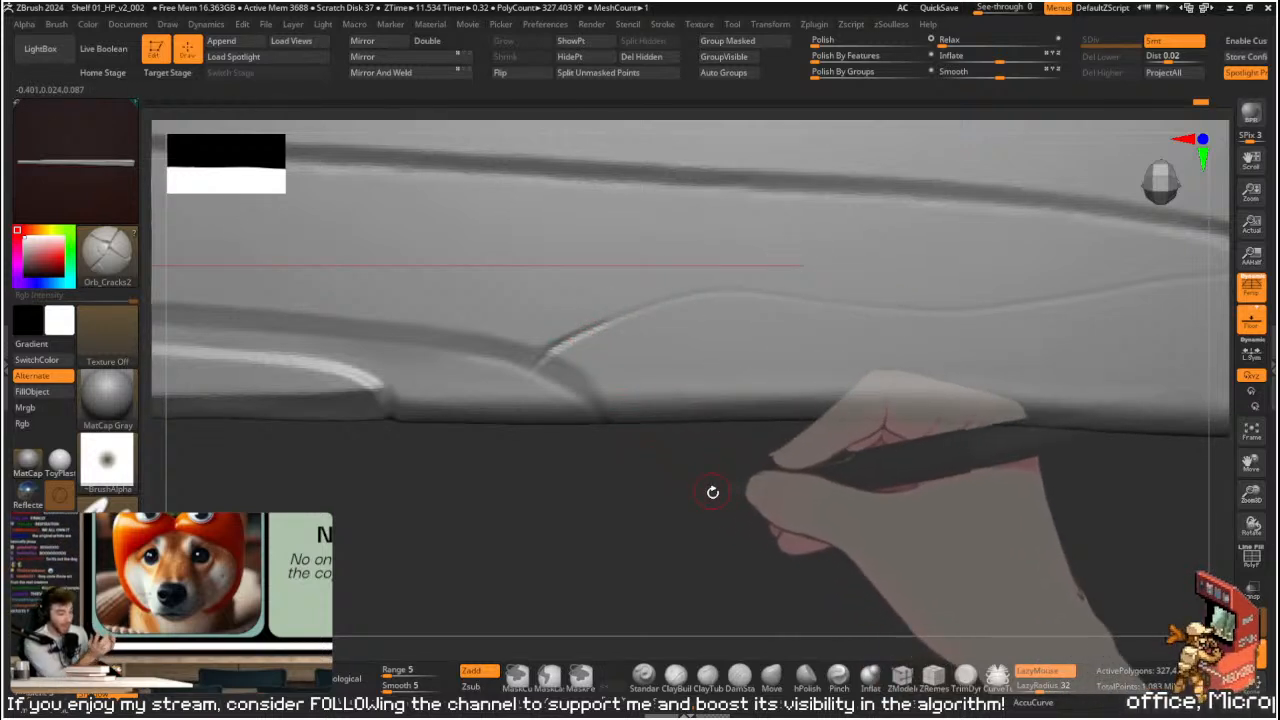
pyautogui.keyDown('alt'); pyautogui.moveTo(711, 490); pyautogui.dragTo(634, 515); pyautogui.keyUp('alt')
pyautogui.moveTo(518, 349); pyautogui.dragTo(620, 326)
pyautogui.moveTo(494, 366)
pyautogui.mouseDown()
pyautogui.moveTo(606, 323)
pyautogui.moveTo(700, 322)
pyautogui.mouseUp()
# - Carve the wavy crack's far end into the long seam near the two-board end with a resized Orb_Cracks2 brush
pyautogui.moveTo(846, 549); pyautogui.dragTo(853, 330)
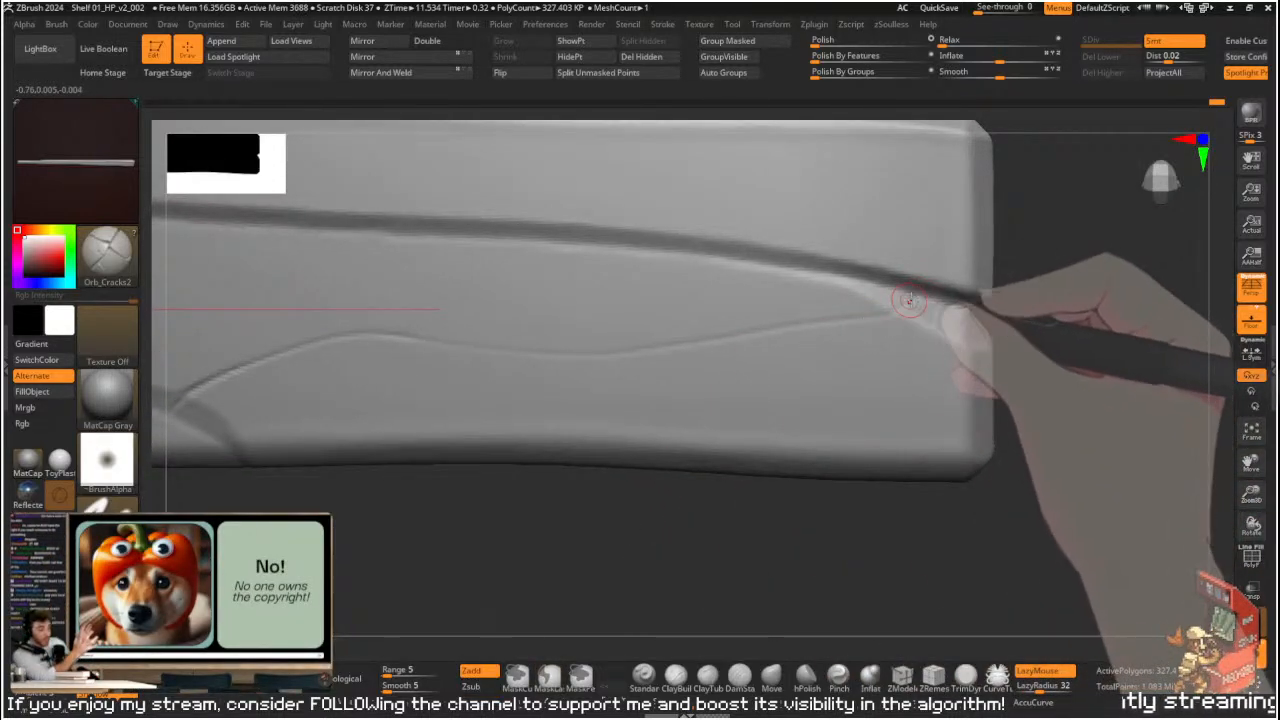
pyautogui.keyDown('shift'); pyautogui.moveTo(880, 314); pyautogui.dragTo(914, 298); pyautogui.keyUp('shift')
pyautogui.hotkey('ctrl', 'z')
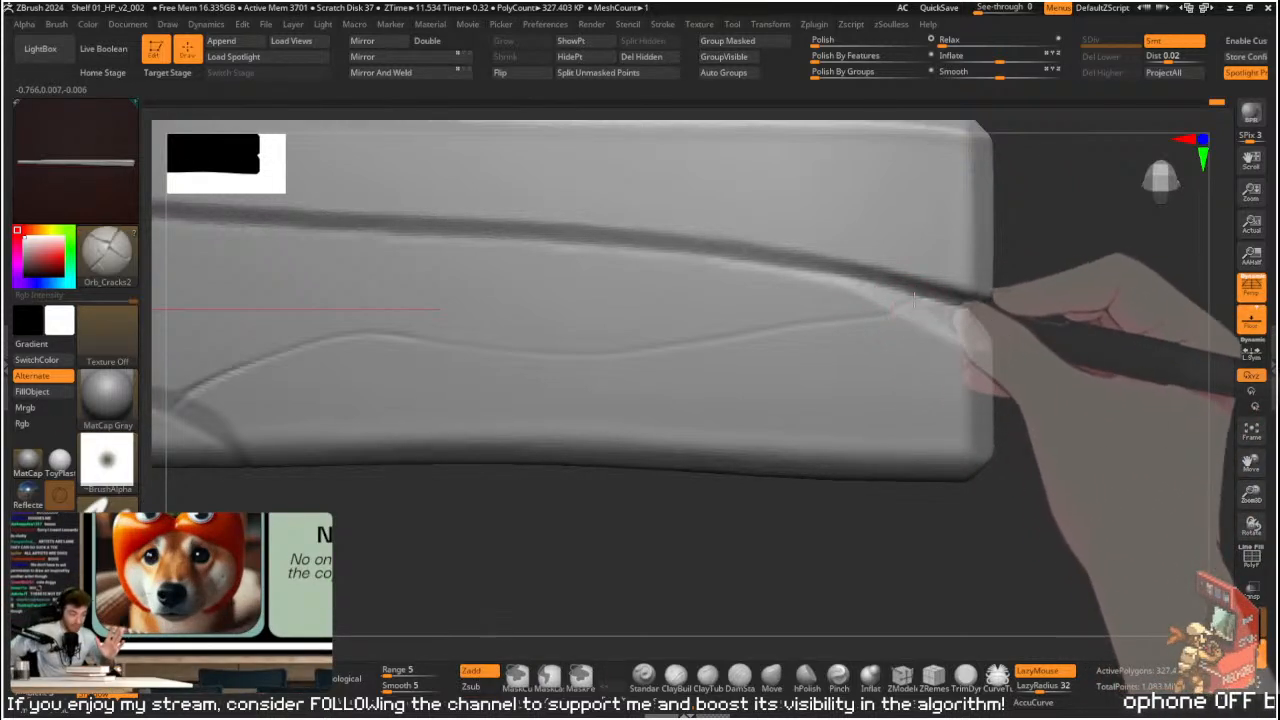
pyautogui.hotkey('ctrl', 'z')
pyautogui.press('s')
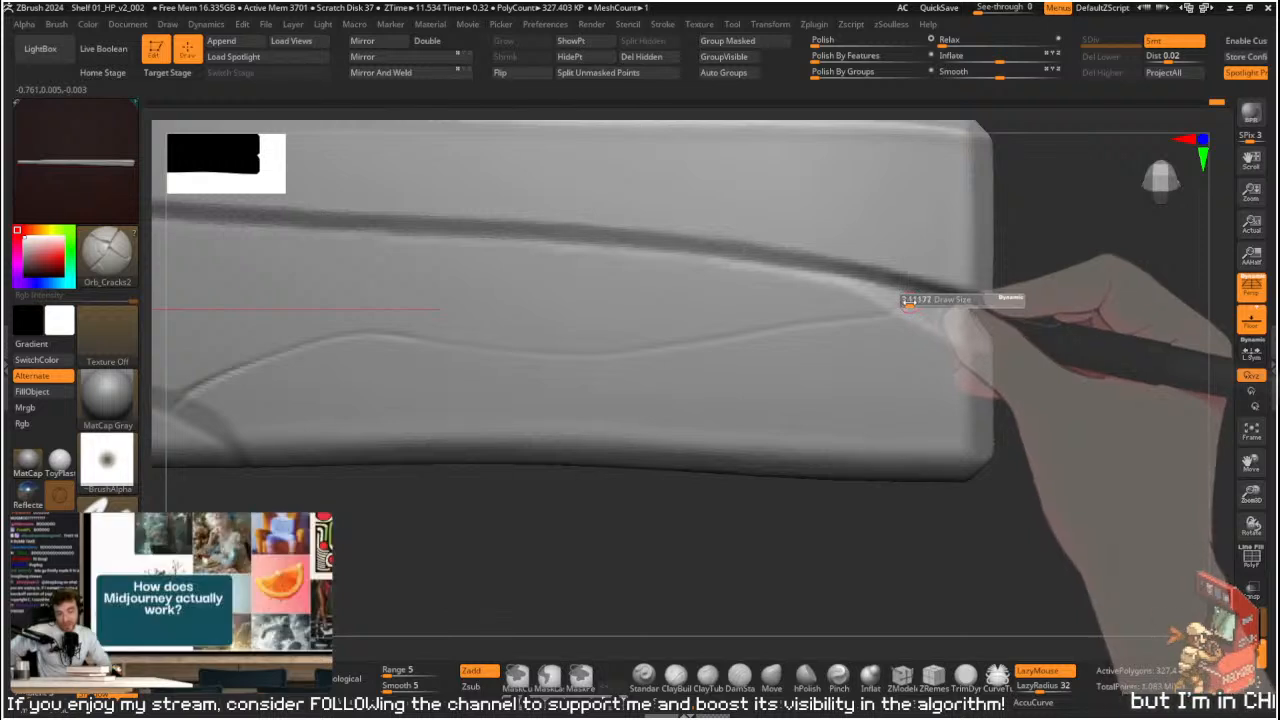
pyautogui.moveTo(886, 316); pyautogui.dragTo(915, 302)
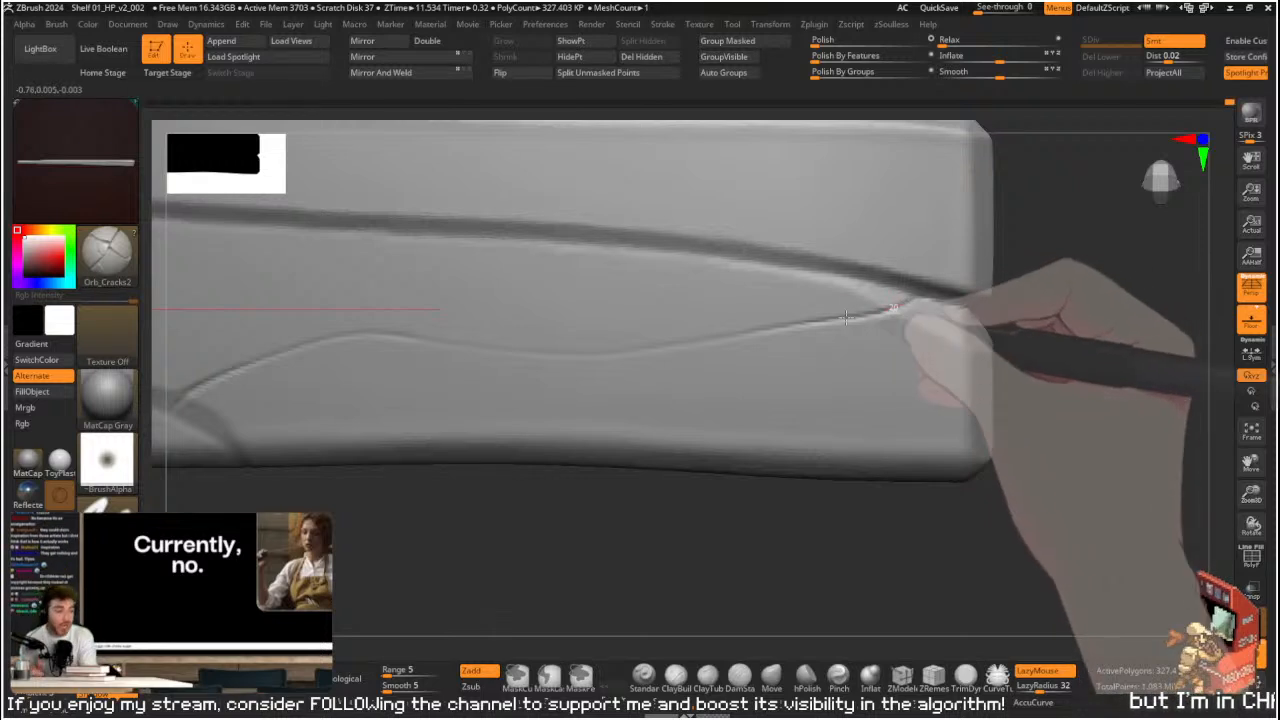
pyautogui.press('s')
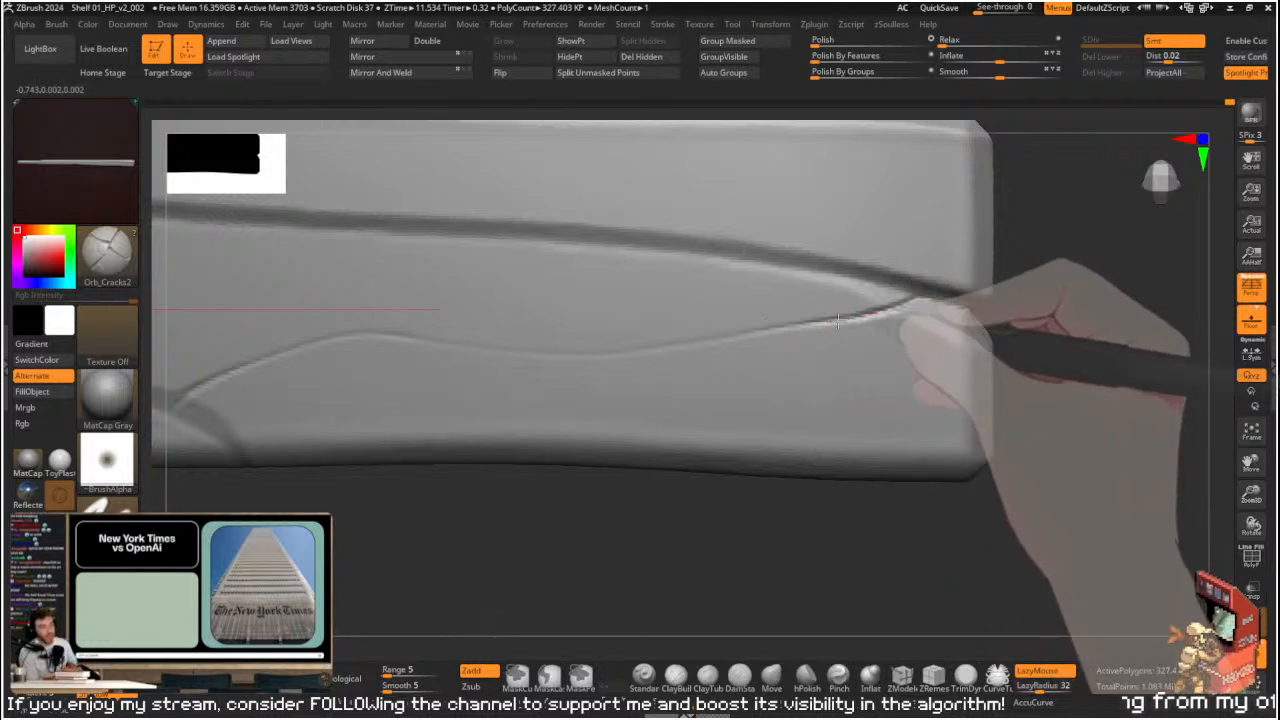
pyautogui.moveTo(858, 313); pyautogui.dragTo(737, 335)
# - Deepen the rising stretch of the wavy crack toward the two-board end with repeated Orb_Cracks2 strokes
pyautogui.press('ctrl')
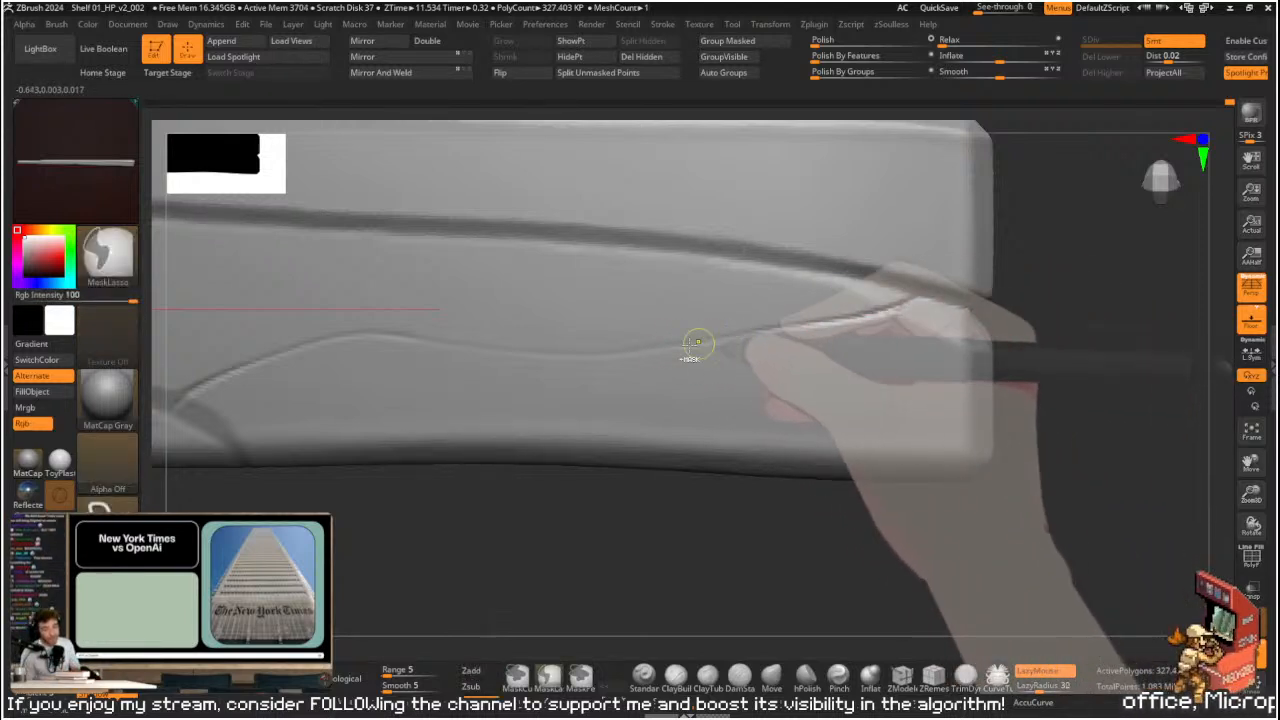
pyautogui.moveTo(649, 350); pyautogui.dragTo(766, 326)
pyautogui.hotkey('ctrl', 'z')
pyautogui.moveTo(652, 347); pyautogui.dragTo(900, 302)
pyautogui.moveTo(729, 334); pyautogui.dragTo(770, 329)
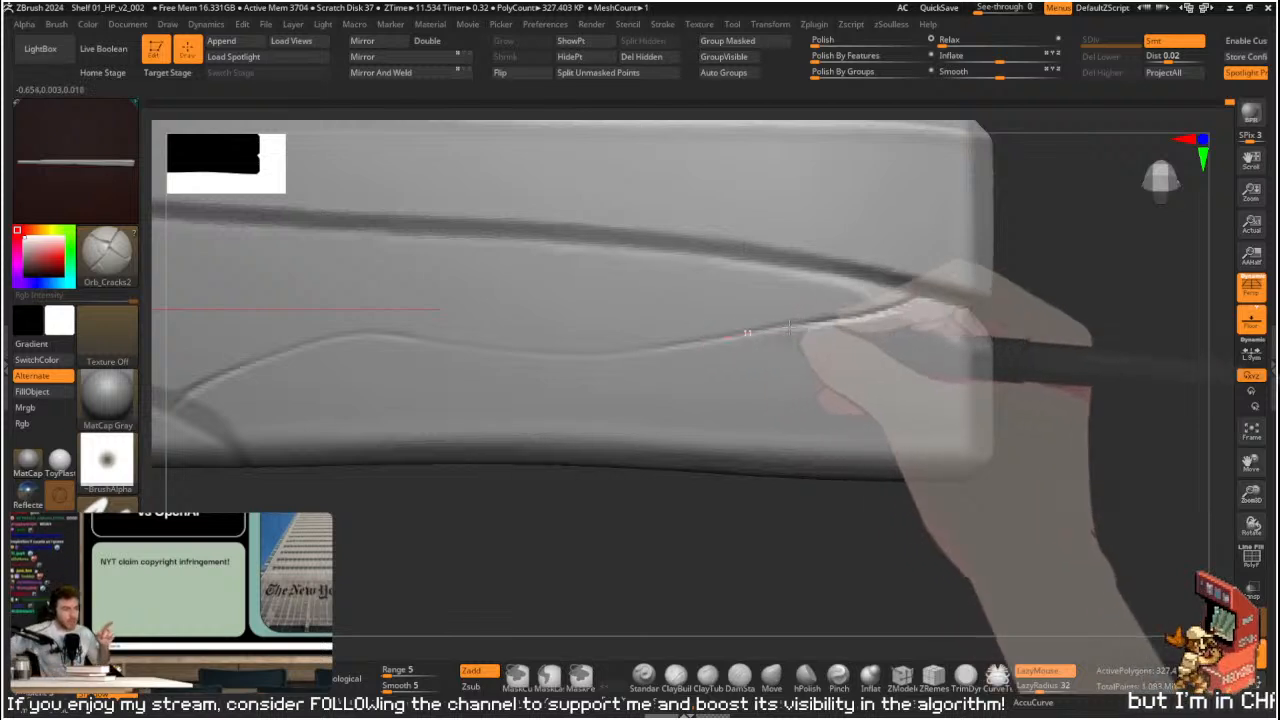
pyautogui.press('ctrl')
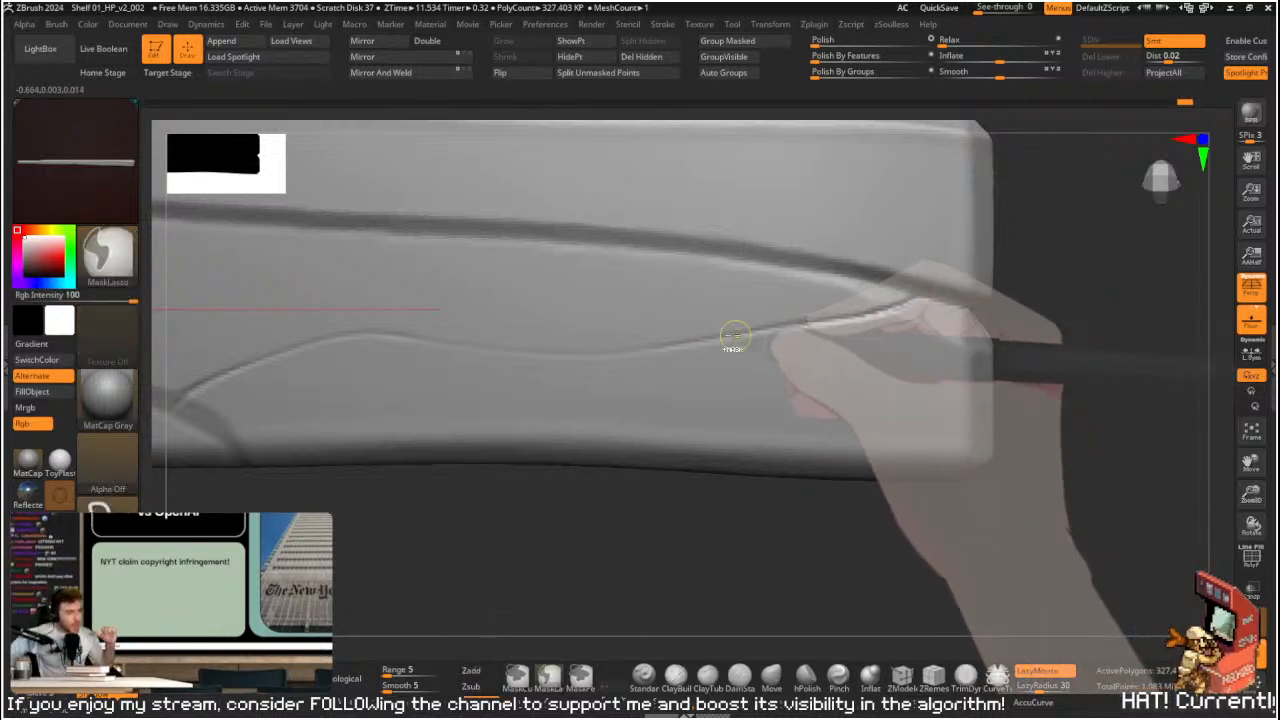
pyautogui.moveTo(774, 330); pyautogui.dragTo(889, 307)
pyautogui.moveTo(812, 323); pyautogui.dragTo(918, 298)
pyautogui.hotkey('ctrl', 'z')
# - Widen and taper the start of the wavy crack at the short curved seam with repeated Orb_Cracks2 strokes
pyautogui.moveTo(889, 443)
pyautogui.keyDown('alt'); pyautogui.mouseDown(button='right')
pyautogui.moveTo(737, 462)
pyautogui.moveTo(840, 471)
pyautogui.moveTo(674, 494)
pyautogui.moveTo(808, 489)
pyautogui.moveTo(780, 510)
pyautogui.mouseUp(button='right'); pyautogui.keyUp('alt')
pyautogui.moveTo(585, 385); pyautogui.dragTo(557, 402)
pyautogui.keyDown('alt'); pyautogui.moveTo(582, 508); pyautogui.dragTo(731, 426, button='right'); pyautogui.keyUp('alt')
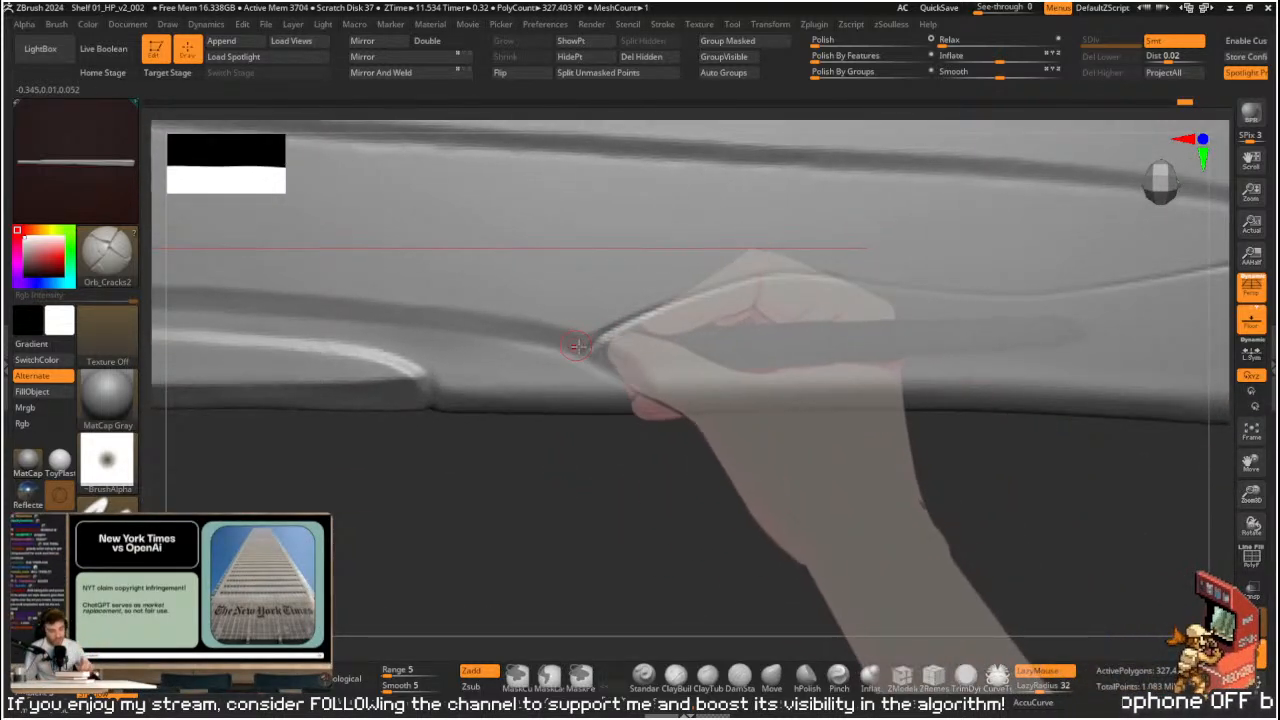
pyautogui.hotkey('ctrl', 'z')
pyautogui.moveTo(586, 352); pyautogui.dragTo(680, 296)
pyautogui.hotkey('ctrl', 'z')
pyautogui.moveTo(587, 349); pyautogui.dragTo(680, 301)
pyautogui.moveTo(602, 340); pyautogui.dragTo(686, 296)
pyautogui.moveTo(603, 332); pyautogui.dragTo(755, 275)
pyautogui.moveTo(718, 474)
pyautogui.mouseDown()
pyautogui.moveTo(706, 411)
pyautogui.moveTo(751, 443)
pyautogui.moveTo(753, 460)
pyautogui.moveTo(814, 466)
pyautogui.moveTo(803, 491)
pyautogui.moveTo(766, 477)
pyautogui.moveTo(802, 523)
pyautogui.moveTo(737, 523)
pyautogui.moveTo(726, 391)
pyautogui.mouseUp()
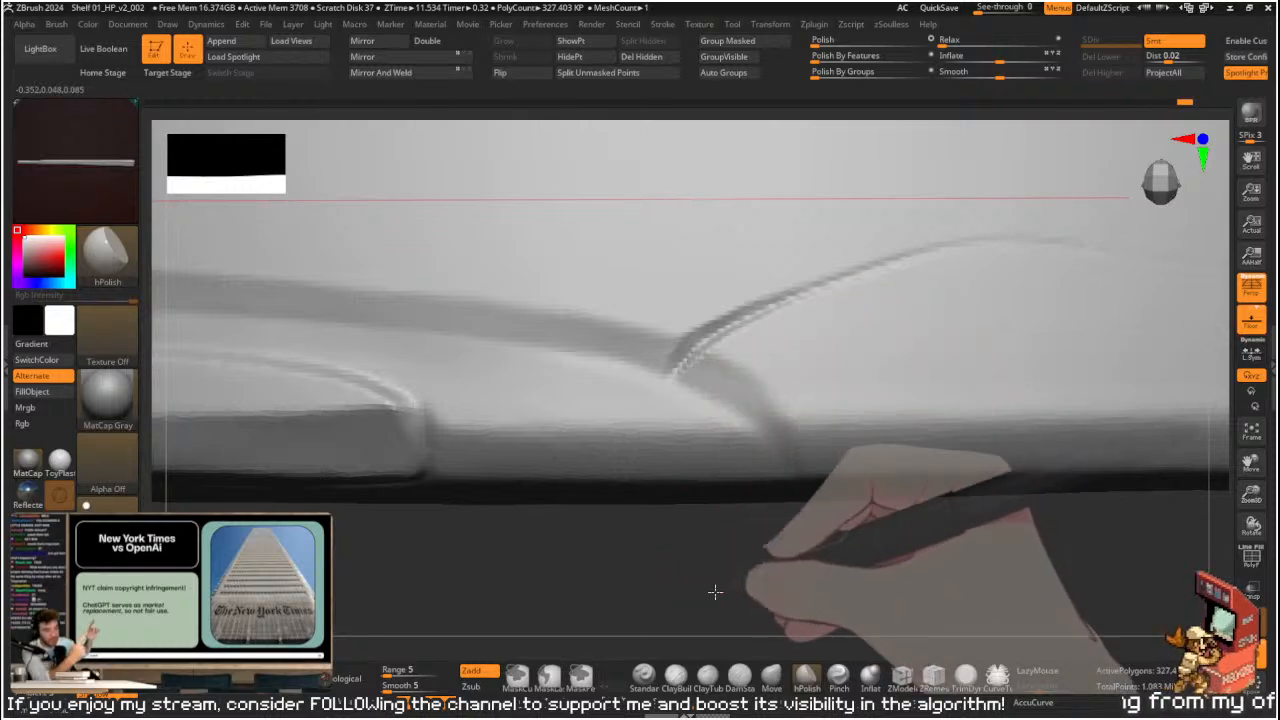
# - Recut the start of the wavy crack where it leaves the short curved seam with the Orb_Cracks brush
pyautogui.moveTo(703, 583); pyautogui.dragTo(752, 534)
pyautogui.moveTo(705, 451); pyautogui.dragTo(686, 406, button='right')
pyautogui.press('shift')
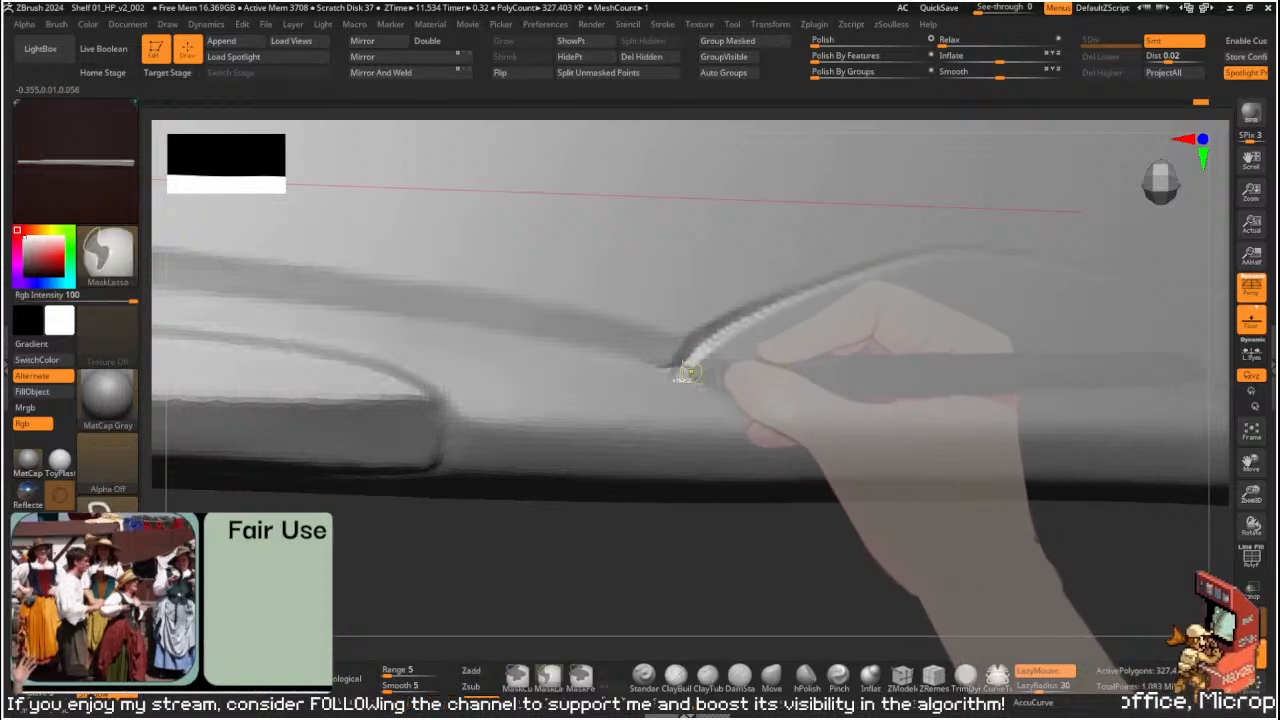
pyautogui.moveTo(753, 556); pyautogui.dragTo(769, 549)
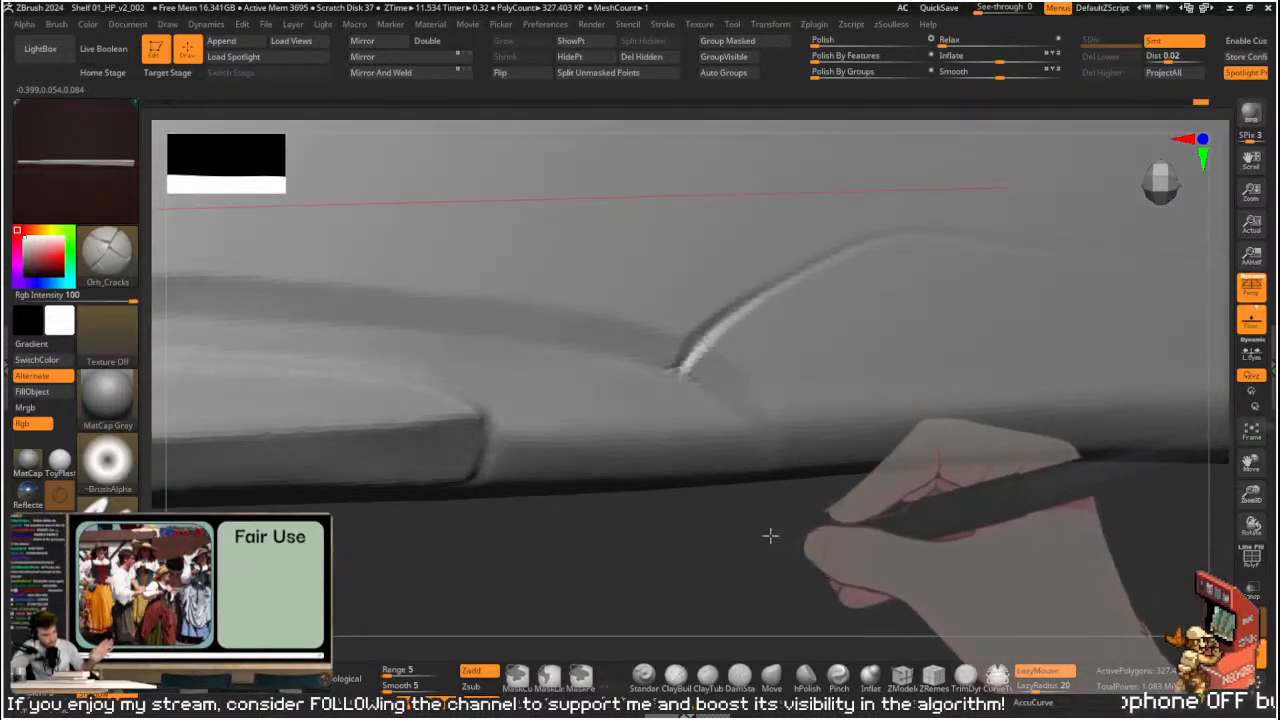
# - Polish the edges of the wavy crack's start at the short curved seam with hPolish strokes
pyautogui.press('b')
pyautogui.press('h')
pyautogui.press('p')
pyautogui.moveTo(672, 362); pyautogui.dragTo(690, 345)
pyautogui.moveTo(668, 574); pyautogui.dragTo(648, 606)
pyautogui.moveTo(664, 550); pyautogui.dragTo(703, 545)
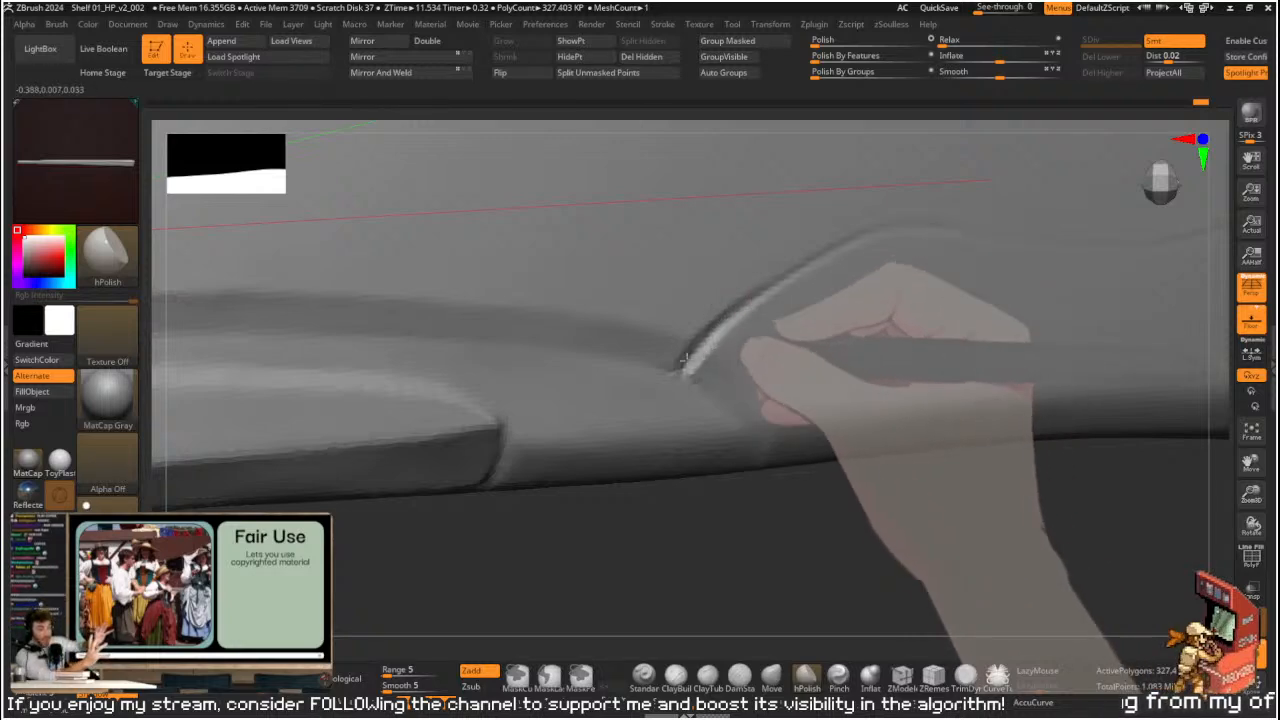
pyautogui.moveTo(695, 405)
pyautogui.mouseDown()
pyautogui.moveTo(606, 440)
pyautogui.moveTo(614, 497)
pyautogui.moveTo(751, 466)
pyautogui.moveTo(707, 423)
pyautogui.mouseUp()
# - Polish the wavy crack's far end where it meets the long seam near the two-board end
pyautogui.moveTo(806, 398)
pyautogui.keyDown('alt'); pyautogui.mouseDown()
pyautogui.moveTo(809, 446)
pyautogui.moveTo(823, 325)
pyautogui.moveTo(610, 335)
pyautogui.mouseUp(); pyautogui.keyUp('alt')
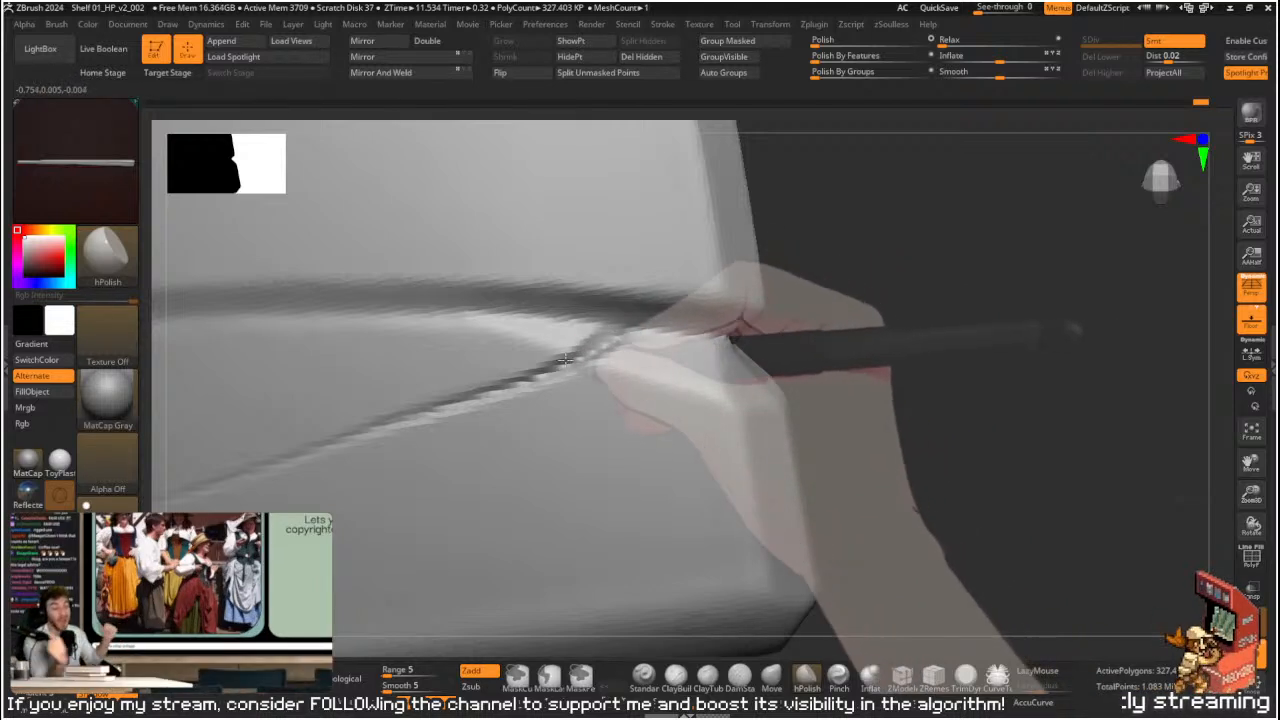
pyautogui.moveTo(565, 360)
pyautogui.mouseDown()
pyautogui.moveTo(593, 327)
pyautogui.moveTo(820, 337)
pyautogui.moveTo(717, 317)
pyautogui.moveTo(754, 349)
pyautogui.moveTo(846, 364)
pyautogui.moveTo(953, 318)
pyautogui.moveTo(1003, 403)
pyautogui.moveTo(960, 477)
pyautogui.moveTo(969, 368)
pyautogui.moveTo(1020, 337)
pyautogui.moveTo(1046, 329)
pyautogui.moveTo(1071, 414)
pyautogui.moveTo(1106, 400)
pyautogui.moveTo(1057, 363)
pyautogui.moveTo(1234, 380)
pyautogui.moveTo(1048, 388)
pyautogui.mouseUp()
pyautogui.moveTo(778, 444)
pyautogui.keyDown('alt'); pyautogui.mouseDown()
pyautogui.moveTo(974, 486)
pyautogui.moveTo(946, 460)
pyautogui.moveTo(912, 455)
pyautogui.moveTo(794, 343)
pyautogui.mouseUp(); pyautogui.keyUp('alt')
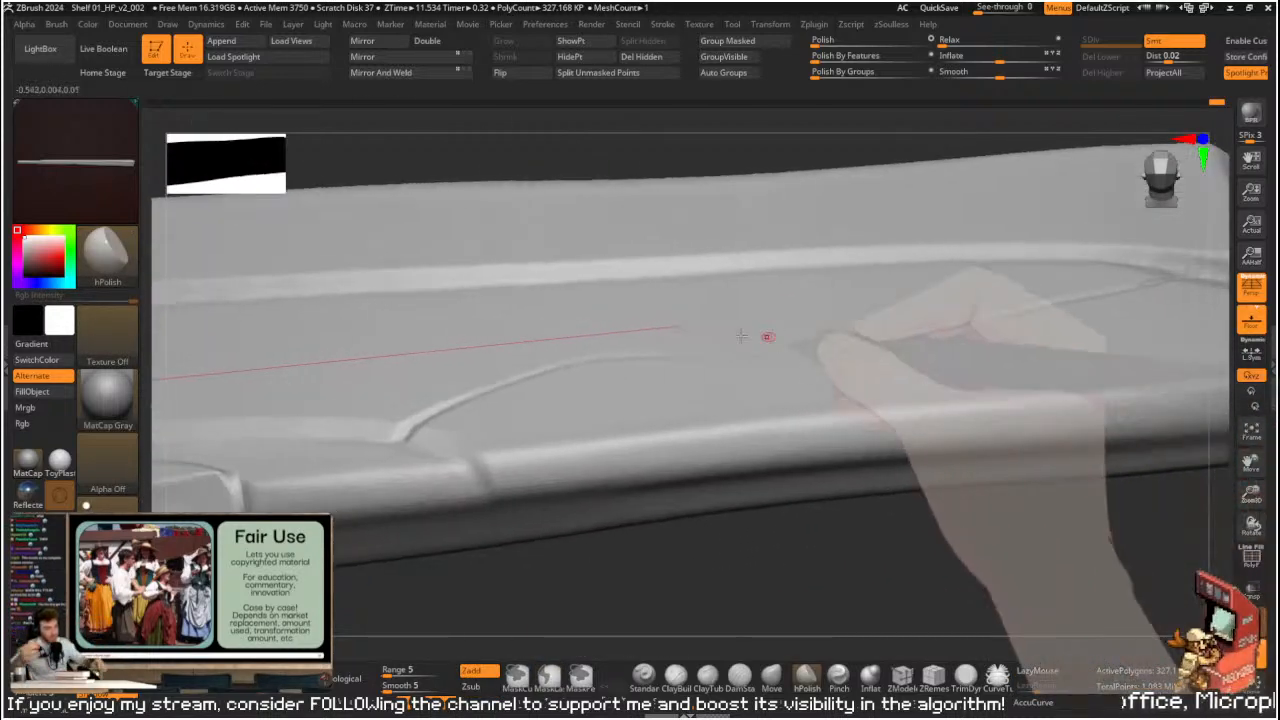
pyautogui.keyDown('alt'); pyautogui.moveTo(737, 457); pyautogui.dragTo(737, 372); pyautogui.keyUp('alt')
# - Rework the junction of the wavy crack and the short curved seam with Orb_Cracks, undoing a stroke along the way
pyautogui.press('1')
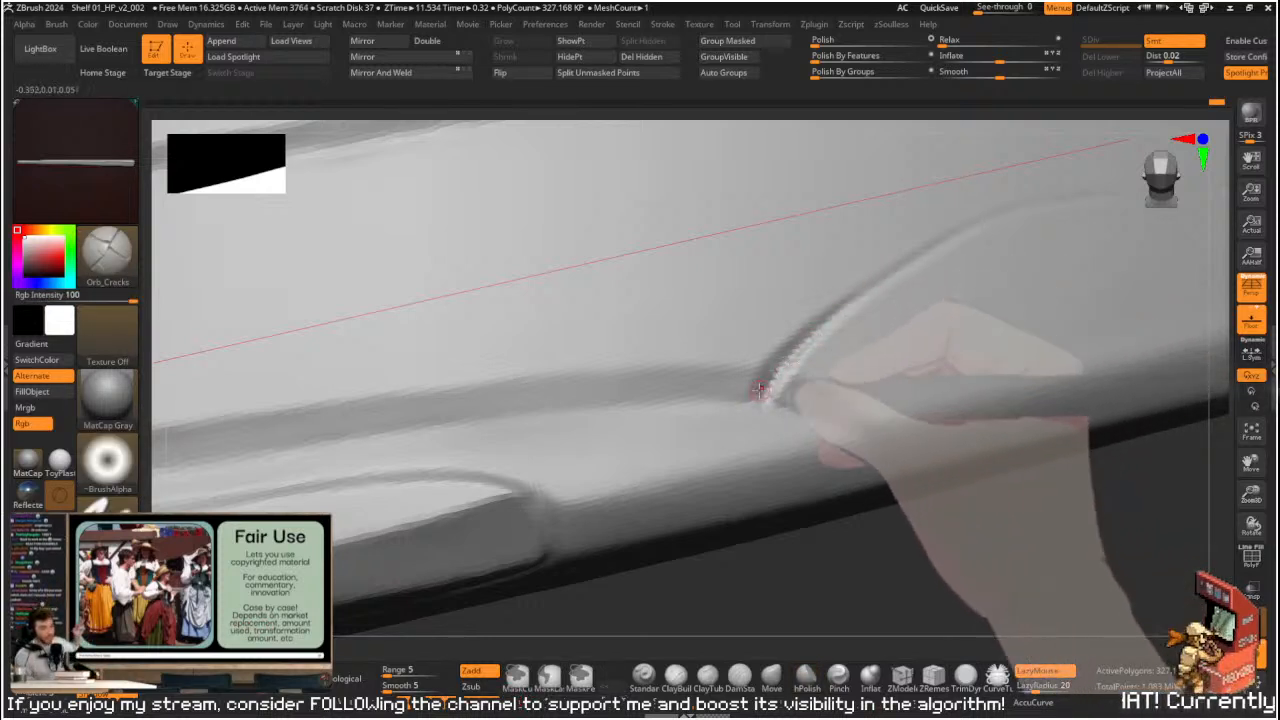
pyautogui.hotkey('ctrl', 'z')
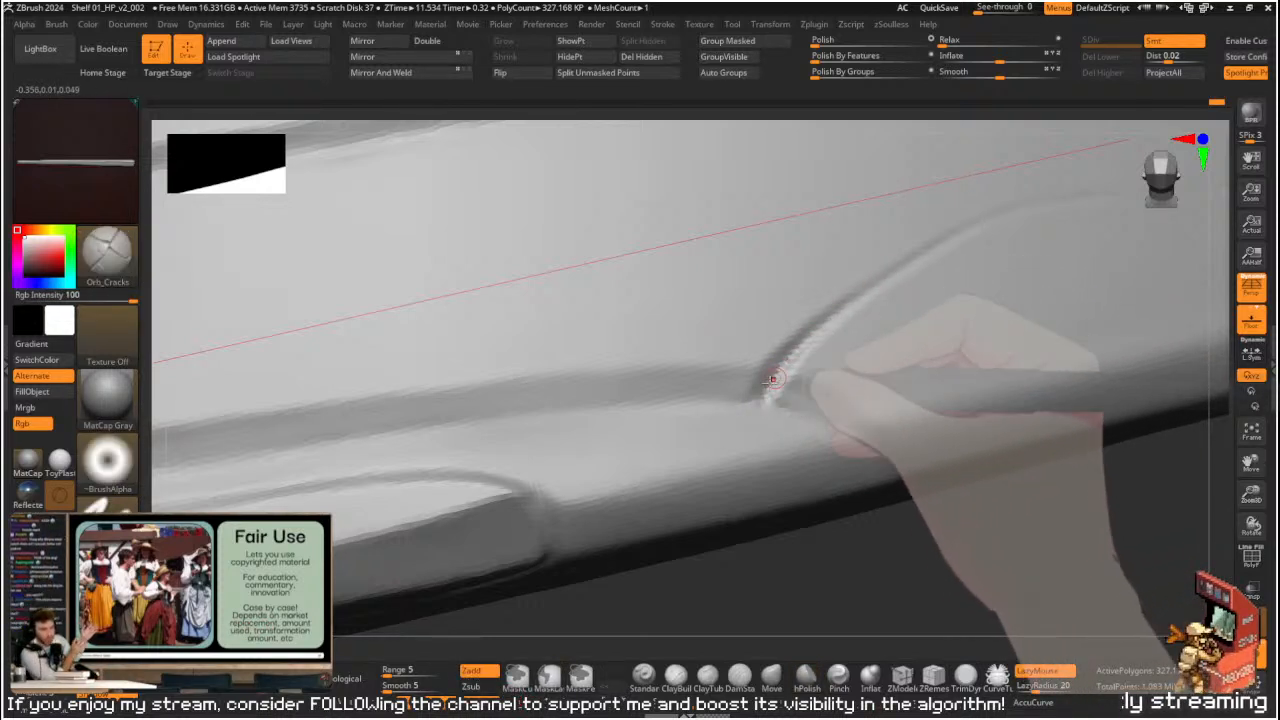
pyautogui.moveTo(880, 585)
pyautogui.mouseDown()
pyautogui.moveTo(871, 628)
pyautogui.moveTo(871, 600)
pyautogui.mouseUp()
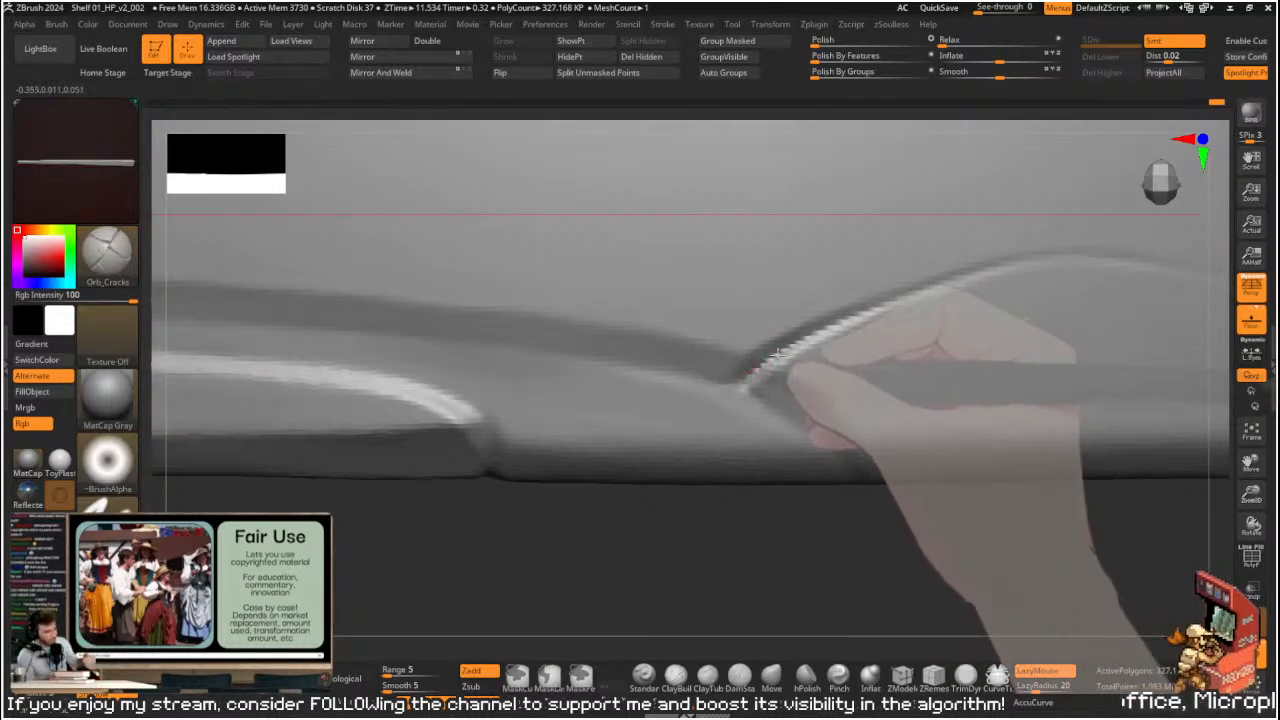
pyautogui.moveTo(787, 528); pyautogui.dragTo(784, 334)
# - Flatten the surfaces around the crack junction with hPolish strokes, checking the junction from several angles
pyautogui.press('b')
pyautogui.press('h')
pyautogui.press('p')
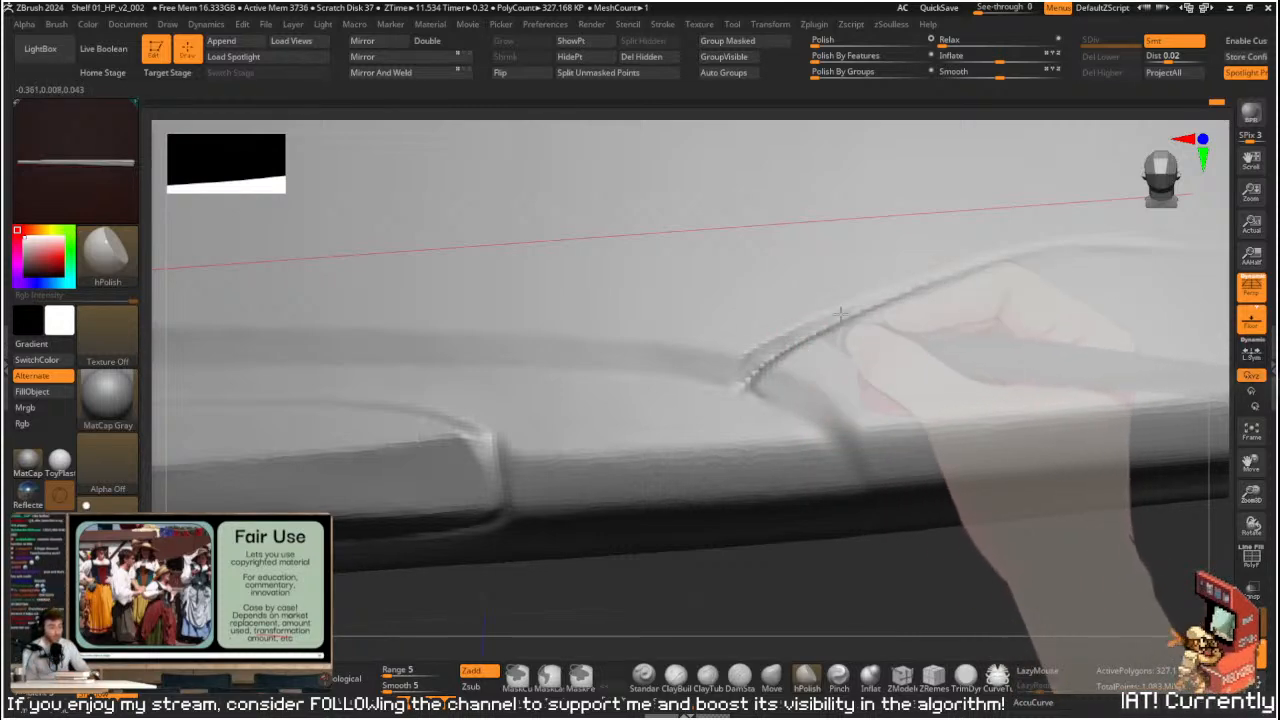
pyautogui.moveTo(797, 574)
pyautogui.mouseDown()
pyautogui.moveTo(823, 634)
pyautogui.moveTo(800, 590)
pyautogui.mouseUp()
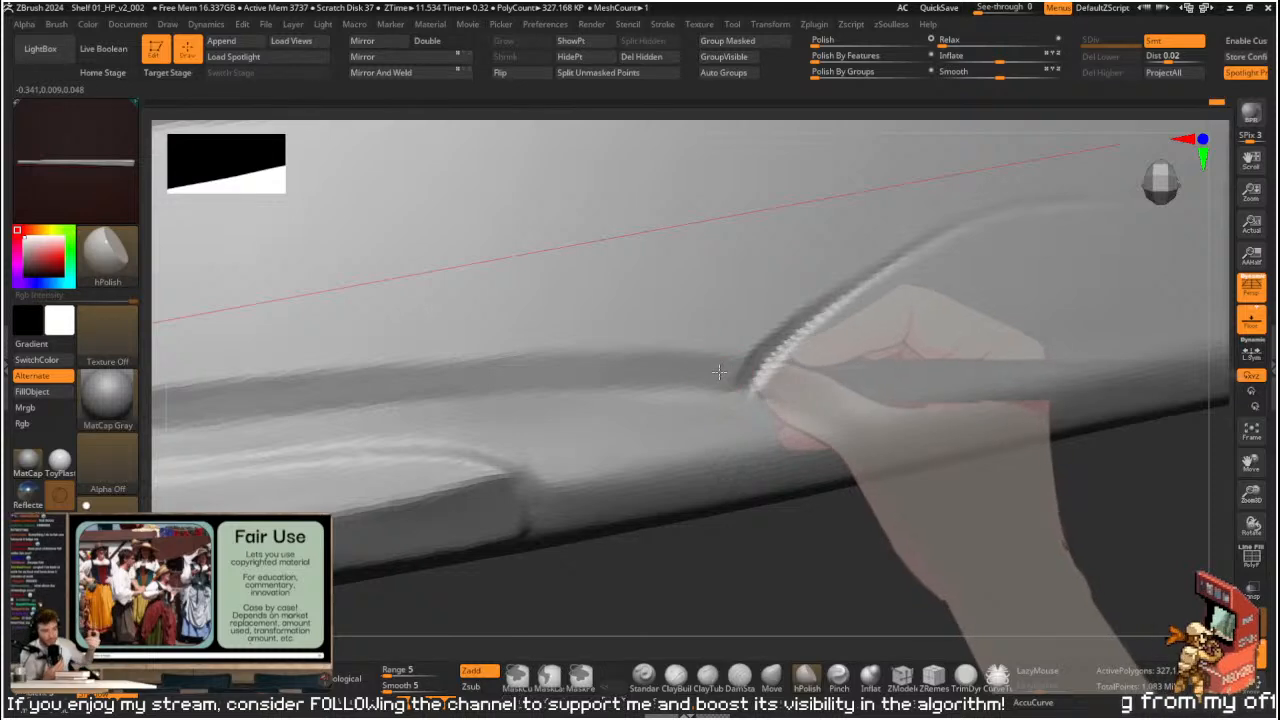
pyautogui.moveTo(826, 566)
pyautogui.mouseDown()
pyautogui.moveTo(840, 594)
pyautogui.moveTo(856, 560)
pyautogui.mouseUp()
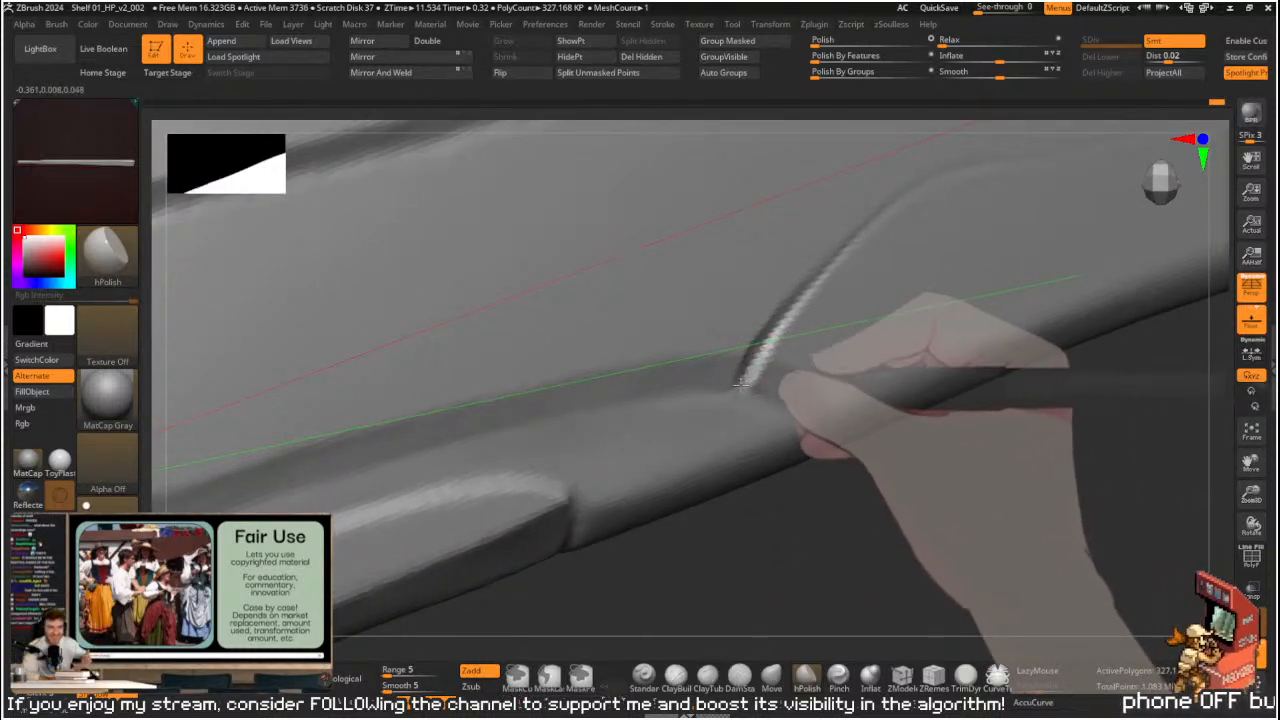
pyautogui.moveTo(801, 503)
pyautogui.mouseDown()
pyautogui.moveTo(790, 470)
pyautogui.moveTo(806, 554)
pyautogui.moveTo(800, 520)
pyautogui.mouseUp()
# - Sharpen the short curved seam's edge up to the wavy crack with a resized Orb_Pinch brush
pyautogui.press('2')
pyautogui.press('s')
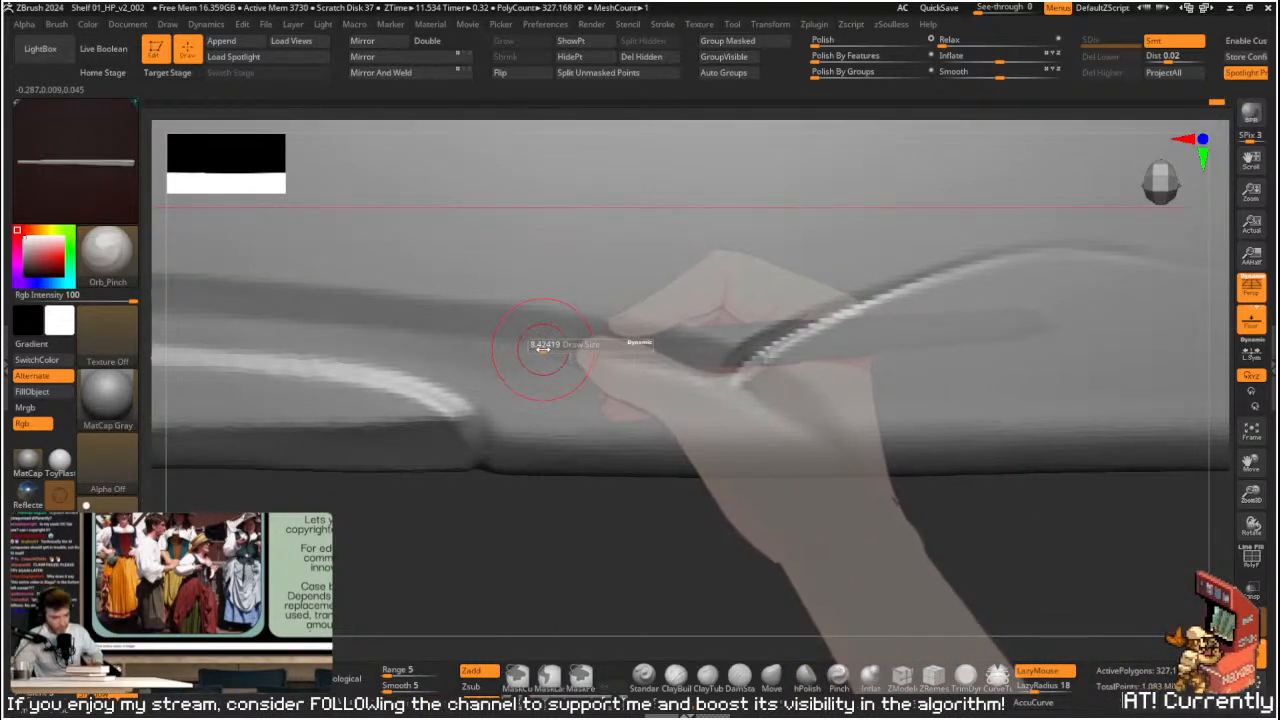
pyautogui.moveTo(541, 349); pyautogui.dragTo(749, 403)
pyautogui.moveTo(620, 354)
pyautogui.mouseDown()
pyautogui.moveTo(786, 400)
pyautogui.moveTo(737, 383)
pyautogui.moveTo(754, 380)
pyautogui.mouseUp()
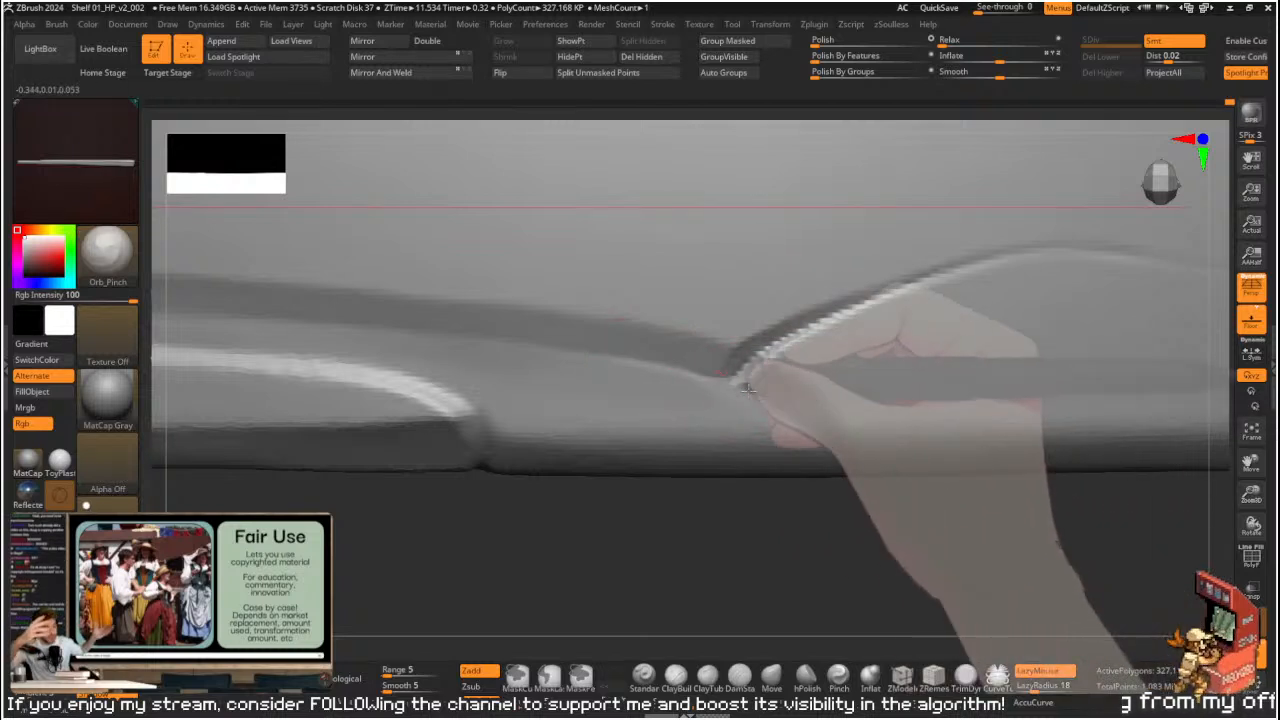
pyautogui.press('ctrl')
pyautogui.press('s')
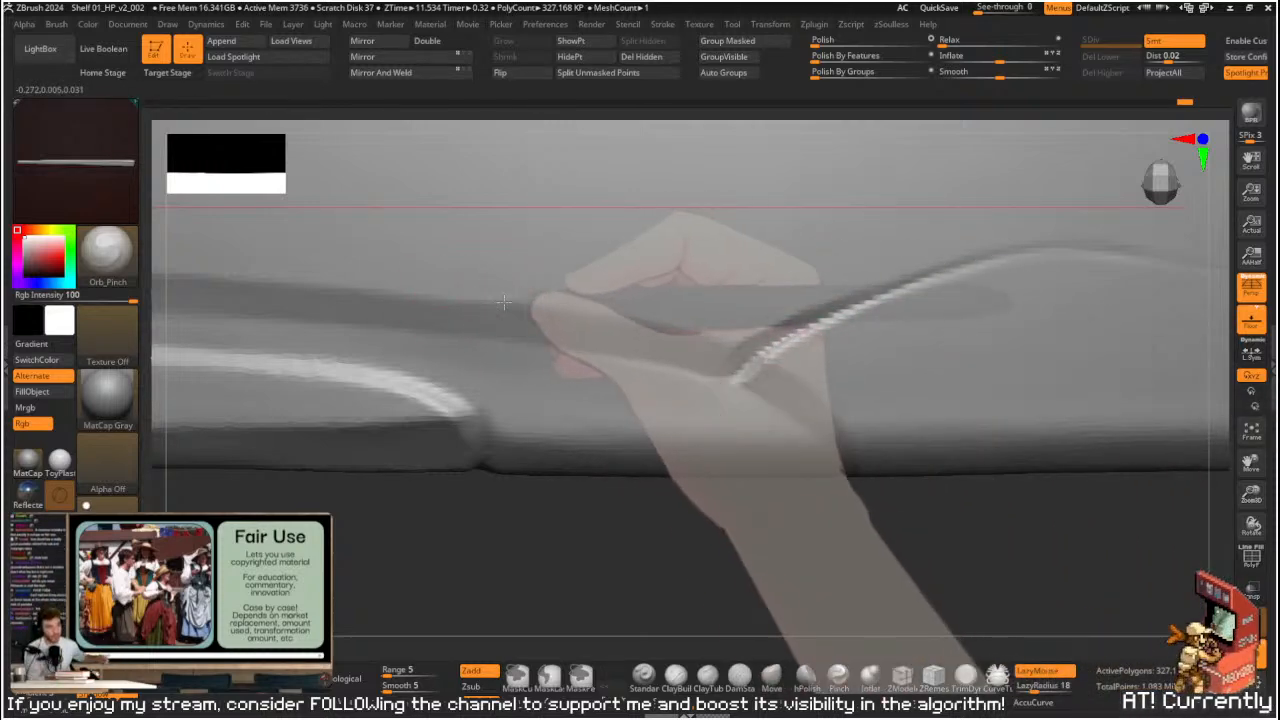
# - Soften the junction between the wavy crack and the short curved seam with the Smooth brush
pyautogui.moveTo(700, 535)
pyautogui.keyDown('alt'); pyautogui.mouseDown()
pyautogui.moveTo(686, 454)
pyautogui.moveTo(709, 423)
pyautogui.moveTo(914, 482)
pyautogui.moveTo(843, 466)
pyautogui.moveTo(883, 431)
pyautogui.moveTo(854, 440)
pyautogui.moveTo(914, 491)
pyautogui.moveTo(905, 474)
pyautogui.moveTo(880, 489)
pyautogui.mouseUp(); pyautogui.keyUp('alt')
pyautogui.hotkey('shift', 's')
pyautogui.hotkey('shift', 's')
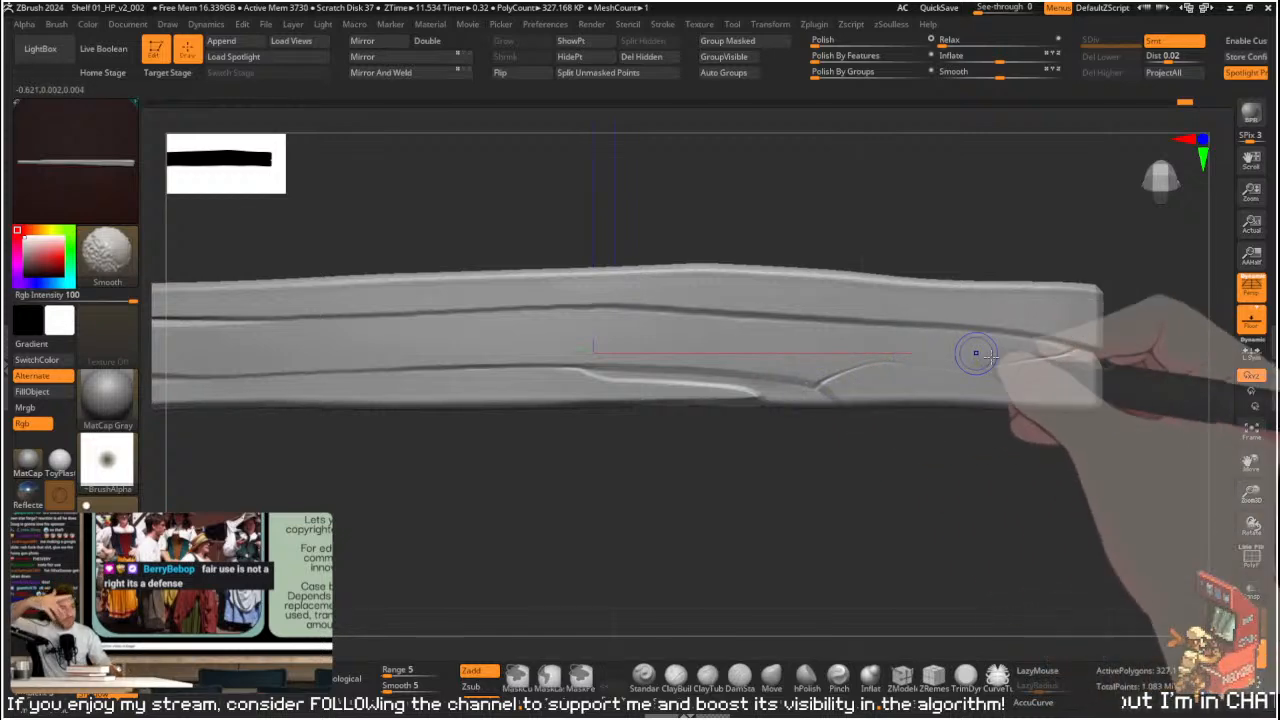
pyautogui.keyDown('ctrl'); pyautogui.moveTo(911, 466); pyautogui.dragTo(971, 534, button='right'); pyautogui.keyUp('ctrl')
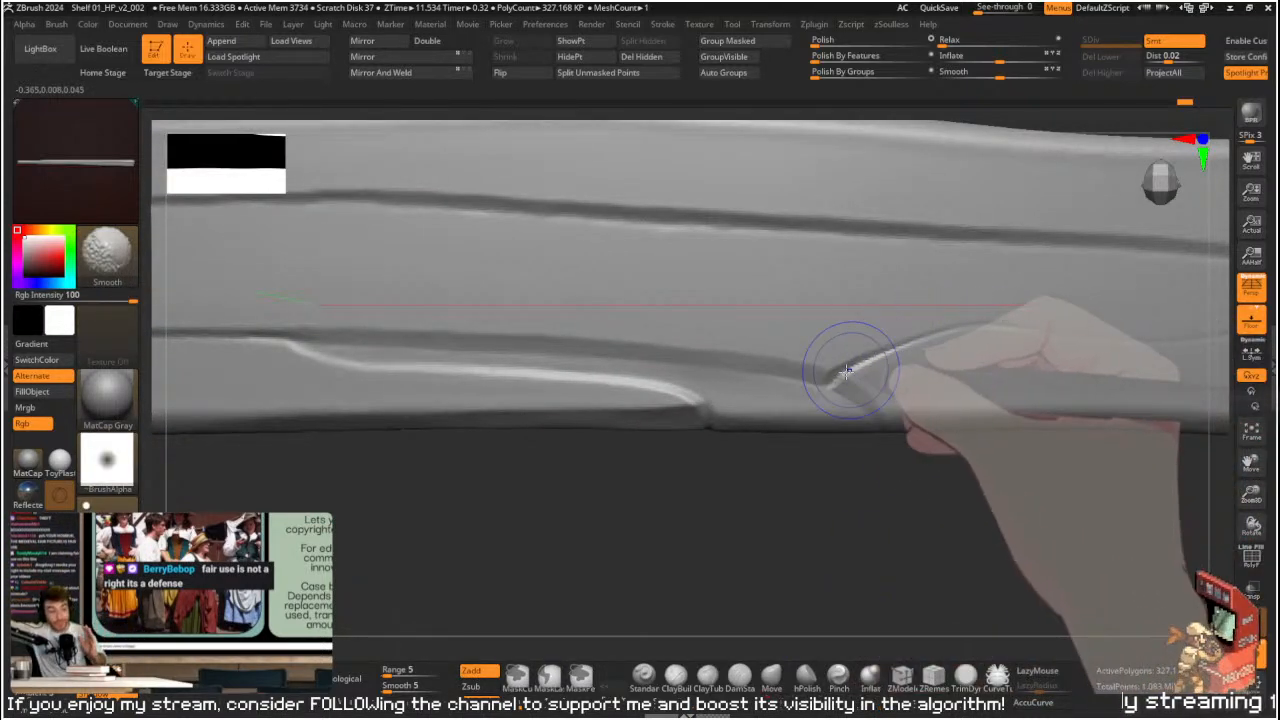
pyautogui.keyDown('alt'); pyautogui.moveTo(994, 523); pyautogui.dragTo(694, 503, button='right'); pyautogui.keyUp('alt')
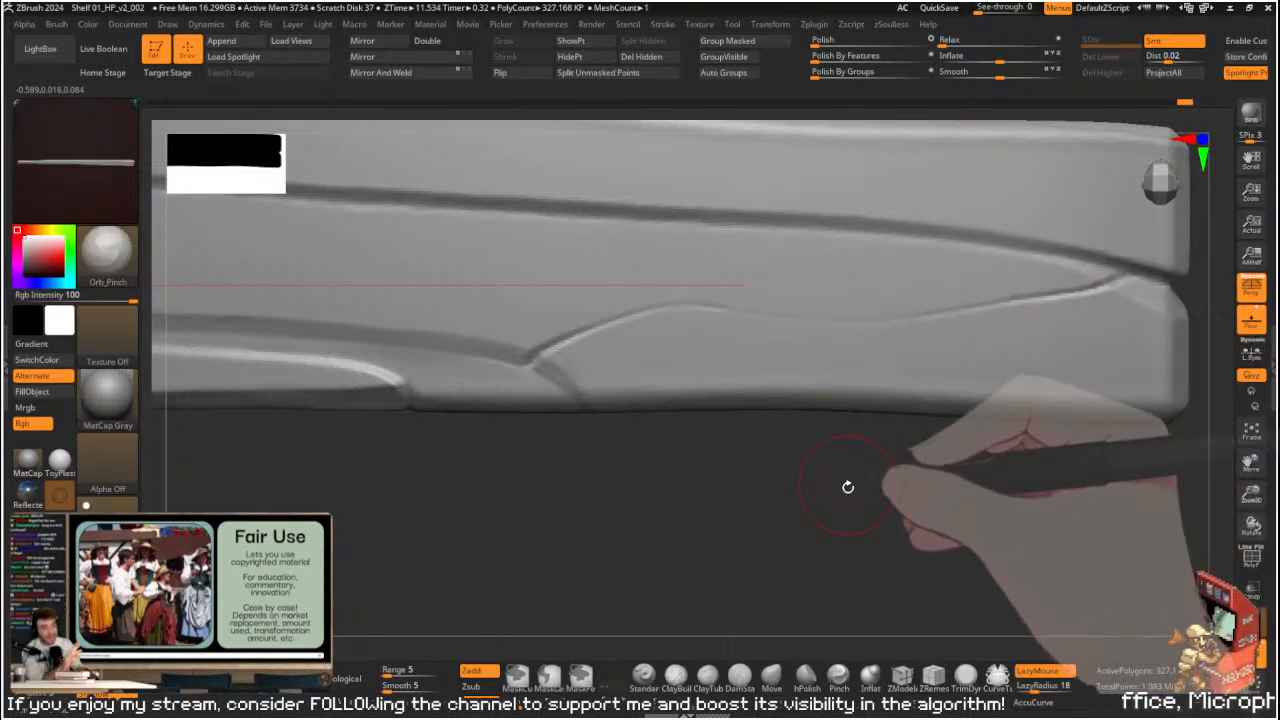
pyautogui.moveTo(886, 509)
pyautogui.mouseDown()
pyautogui.moveTo(791, 434)
pyautogui.moveTo(877, 466)
pyautogui.mouseUp()
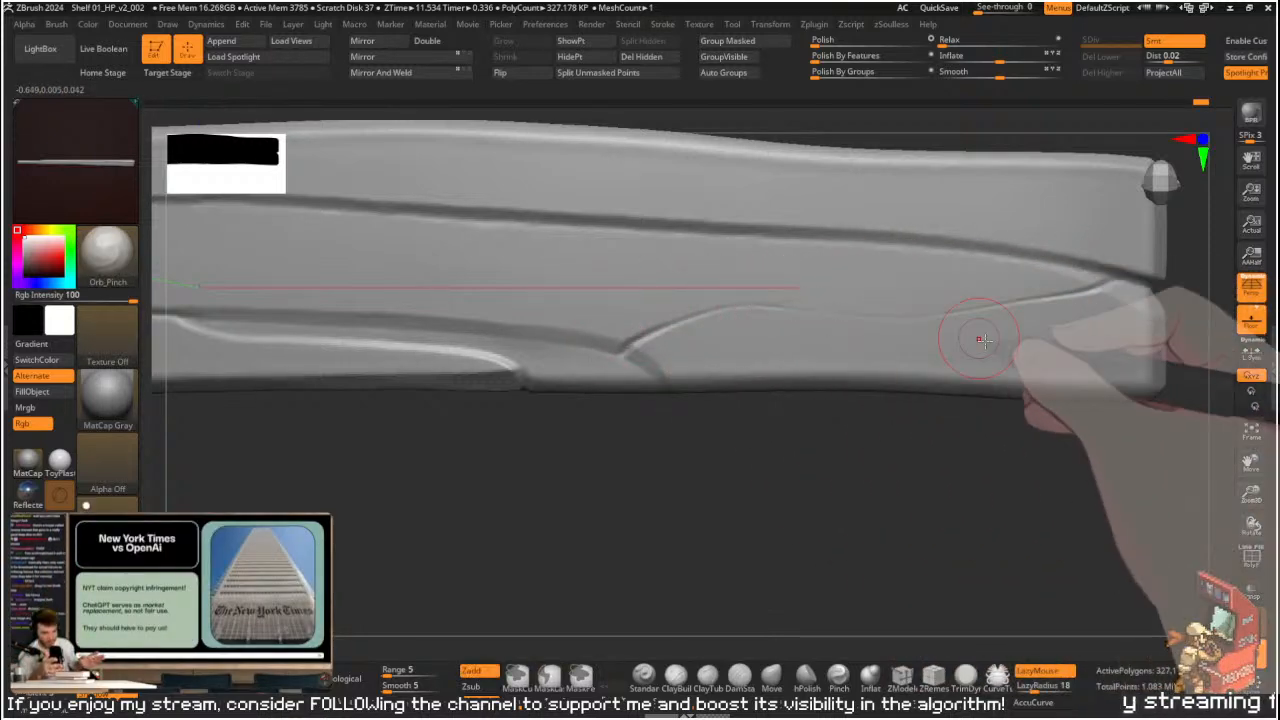
pyautogui.moveTo(830, 451)
pyautogui.mouseDown()
pyautogui.moveTo(843, 431)
pyautogui.moveTo(791, 443)
pyautogui.moveTo(811, 480)
pyautogui.moveTo(886, 483)
pyautogui.moveTo(837, 500)
pyautogui.moveTo(923, 511)
pyautogui.moveTo(842, 512)
pyautogui.moveTo(843, 451)
pyautogui.moveTo(906, 443)
pyautogui.moveTo(843, 440)
pyautogui.moveTo(863, 449)
pyautogui.moveTo(843, 434)
pyautogui.moveTo(854, 411)
pyautogui.mouseUp()
# - Show the whole shelf to compare the sculpted plank with the surrounding parts
pyautogui.hotkey('ctrl', 'shift', 's')
pyautogui.hotkey('ctrl', 'shift', 's')
pyautogui.hotkey('ctrl', 'shift', 's')
pyautogui.press('s')
pyautogui.hotkey('ctrl', 'shift', 's')
pyautogui.hotkey('ctrl', 'shift', 's')
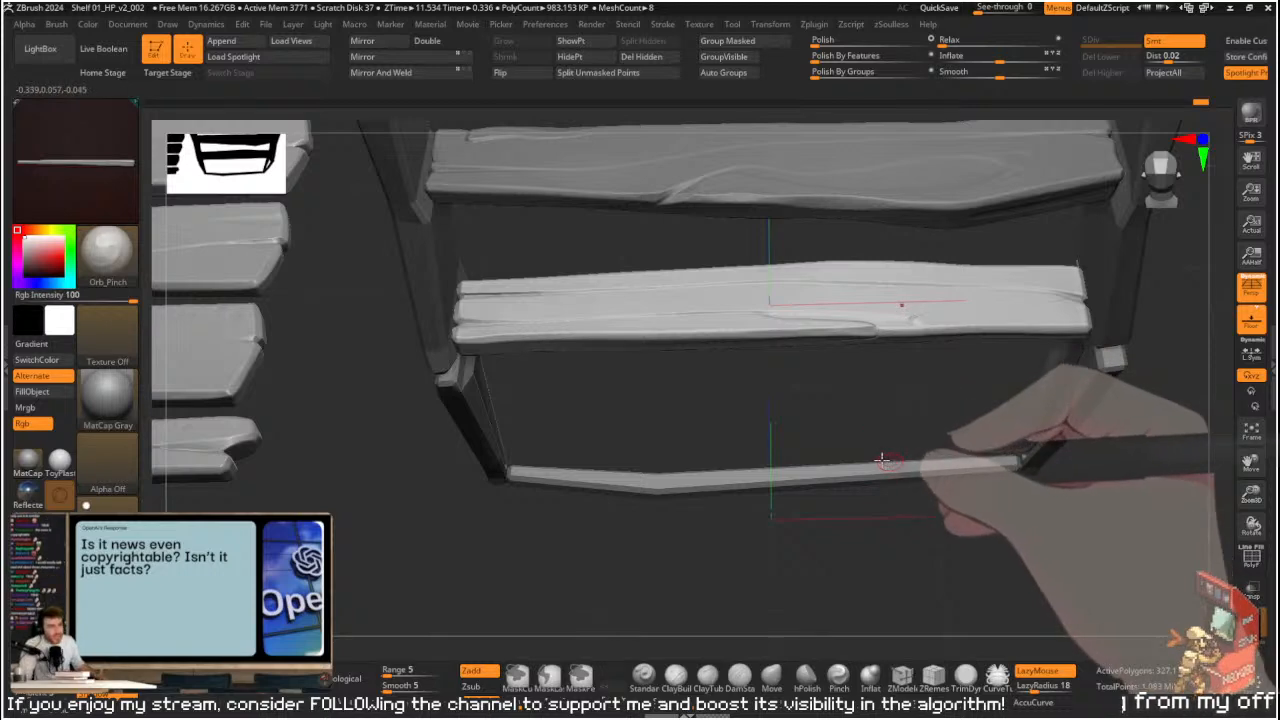
# - Isolate the plank and stamp a few small dents around the wavy crack's start with a resized Orb_rubble_02 brush
pyautogui.press('b')
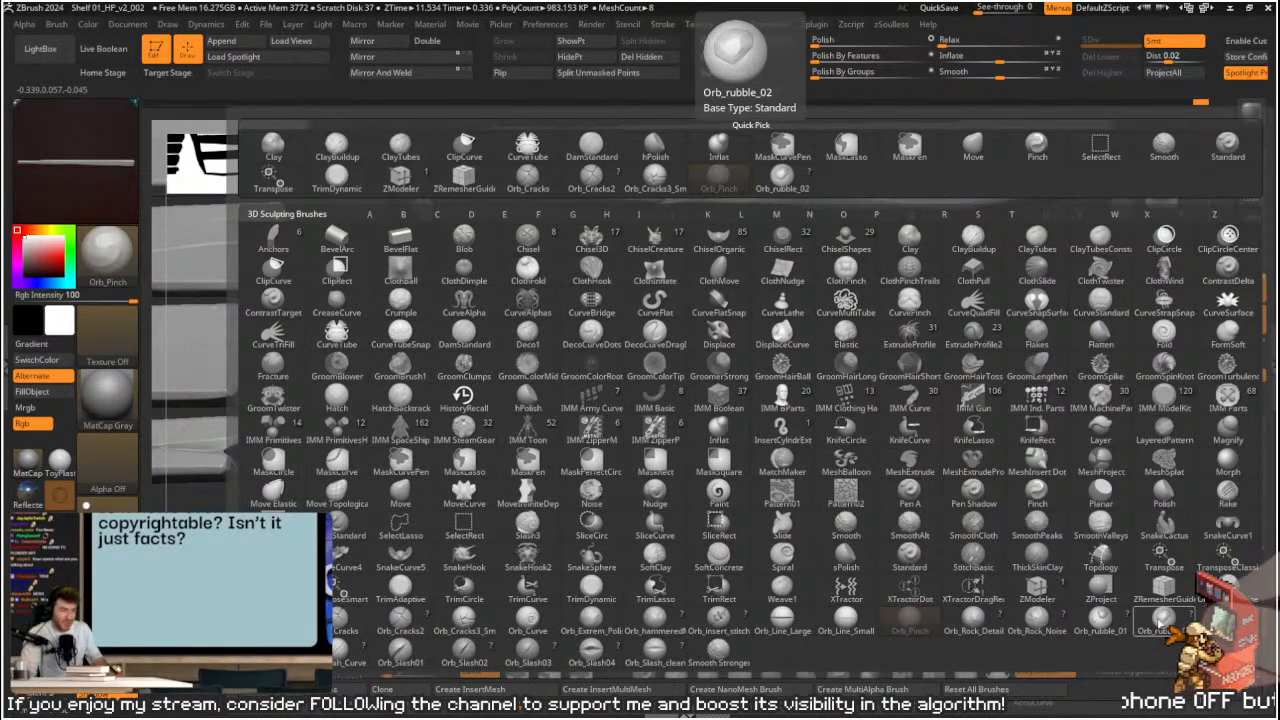
pyautogui.click(1163, 620)
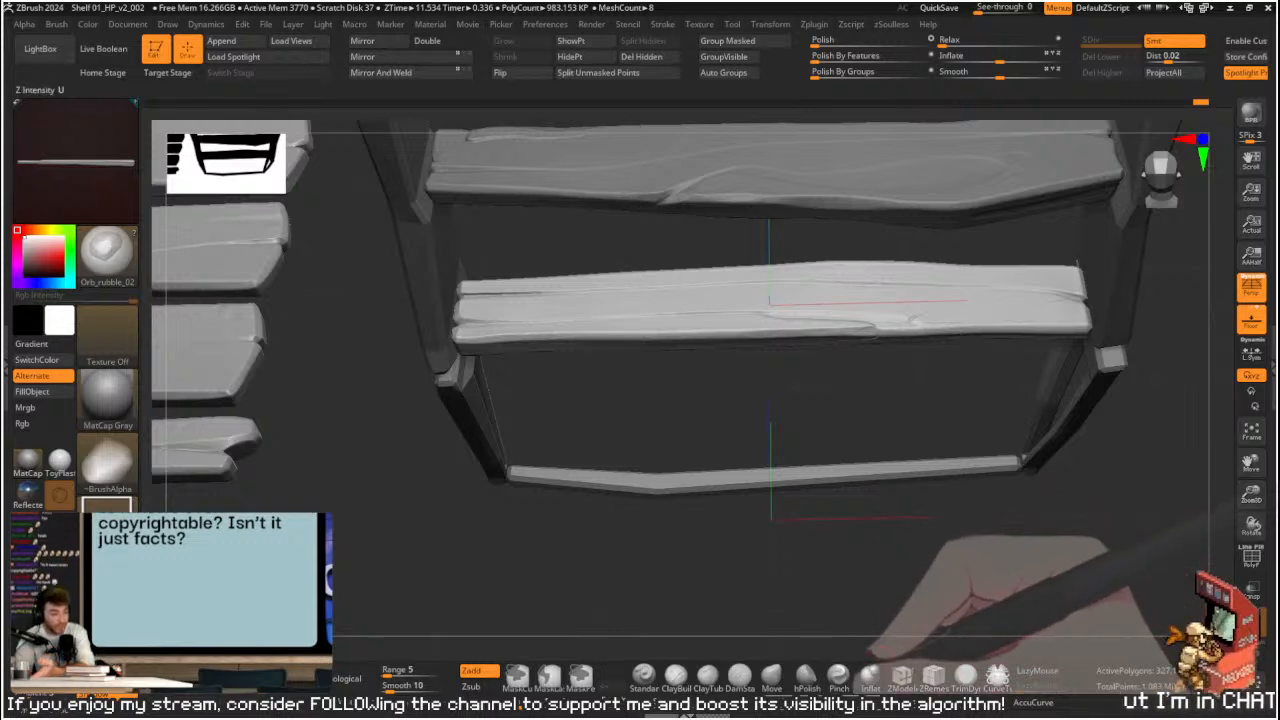
pyautogui.moveTo(820, 411)
pyautogui.mouseDown()
pyautogui.moveTo(929, 412)
pyautogui.moveTo(920, 477)
pyautogui.moveTo(981, 525)
pyautogui.moveTo(817, 491)
pyautogui.moveTo(955, 550)
pyautogui.mouseUp()
pyautogui.press('s')
pyautogui.moveTo(856, 324); pyautogui.dragTo(833, 324)
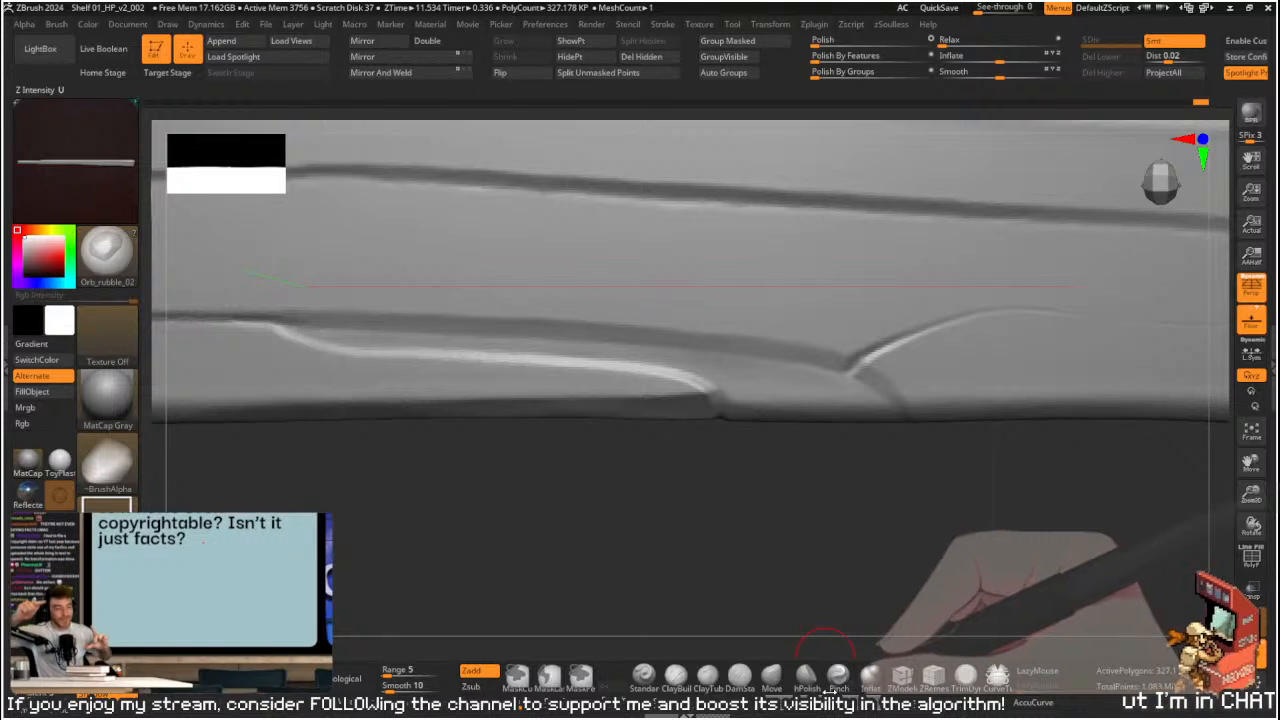
pyautogui.keyDown('alt'); pyautogui.moveTo(903, 531); pyautogui.dragTo(845, 574); pyautogui.keyUp('alt')
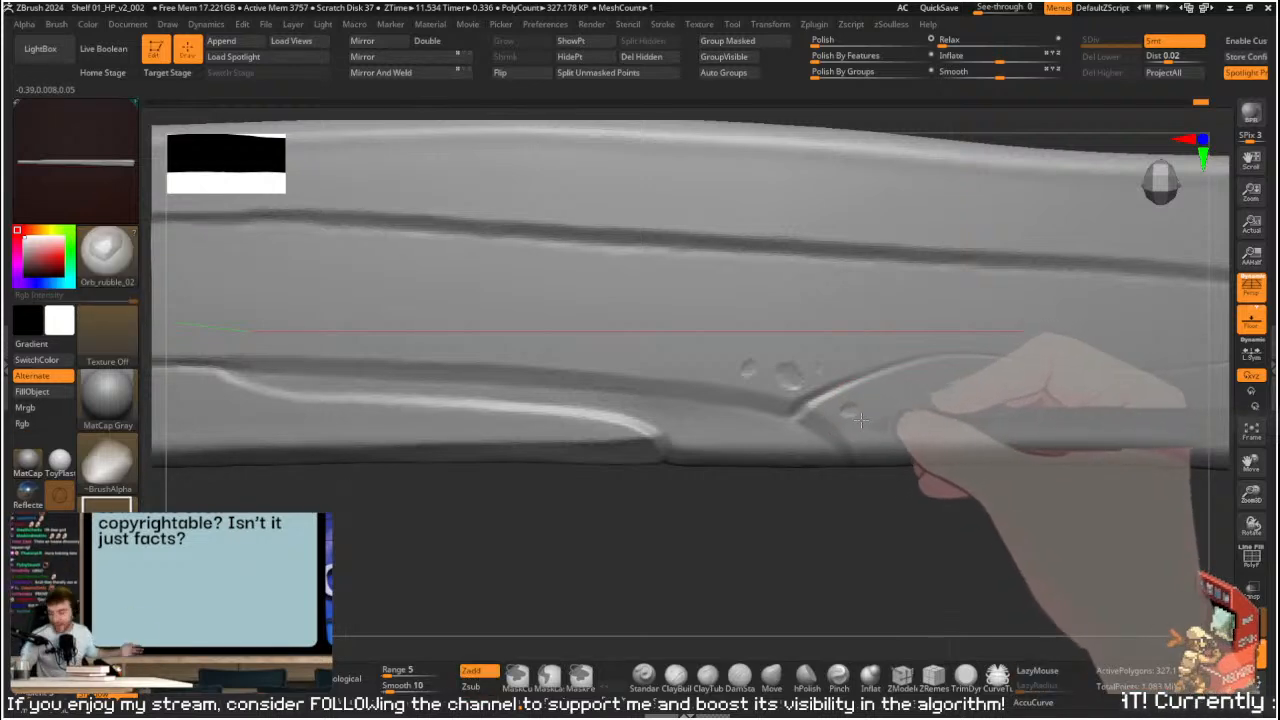
# - Polish the plank's long edge between the short curved seam and the two-board end with a resized hPolish brush
pyautogui.keyDown('ctrl'); pyautogui.moveTo(892, 462); pyautogui.dragTo(666, 528, button='right'); pyautogui.keyUp('ctrl')
pyautogui.moveTo(1112, 520)
pyautogui.keyDown('alt'); pyautogui.mouseDown(button='right')
pyautogui.moveTo(948, 524)
pyautogui.moveTo(1011, 437)
pyautogui.mouseUp(button='right'); pyautogui.keyUp('alt')
pyautogui.moveTo(866, 511); pyautogui.dragTo(794, 451, button='right')
pyautogui.press('b')
pyautogui.press('h')
pyautogui.press('p')
pyautogui.press('s')
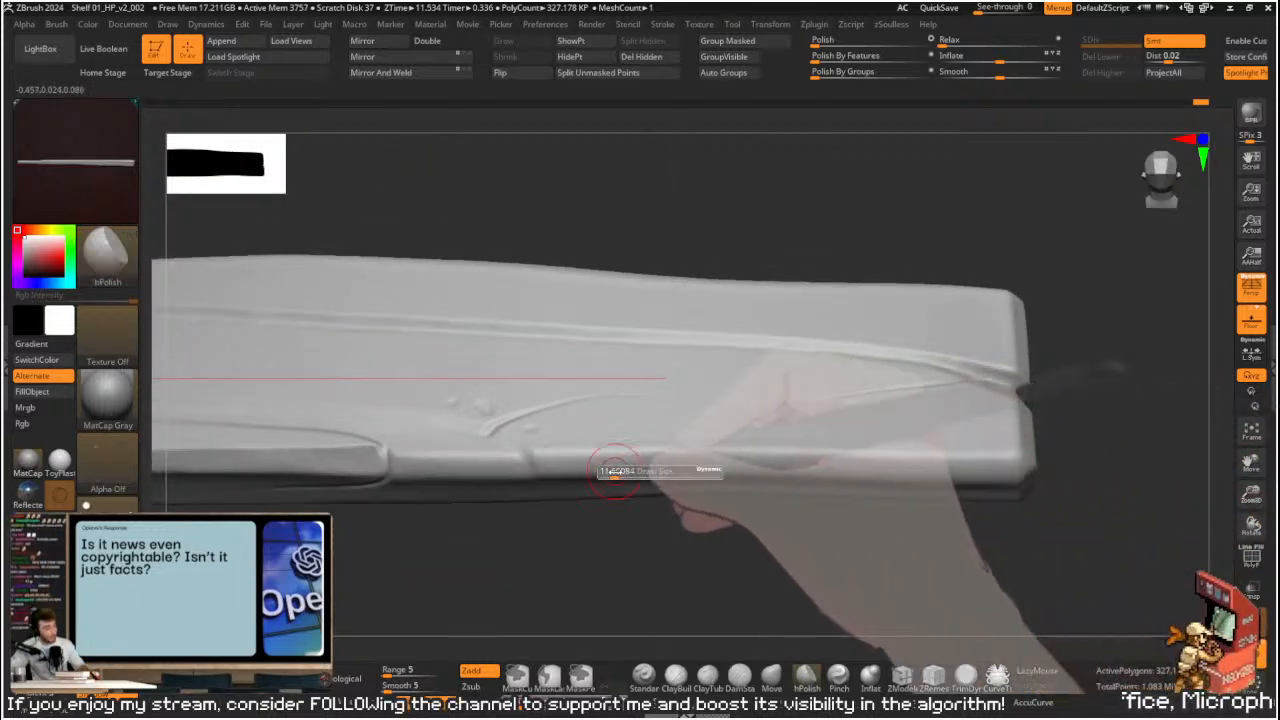
pyautogui.moveTo(613, 471)
pyautogui.mouseDown()
pyautogui.moveTo(632, 471)
pyautogui.moveTo(585, 466)
pyautogui.moveTo(734, 457)
pyautogui.moveTo(816, 472)
pyautogui.mouseUp()
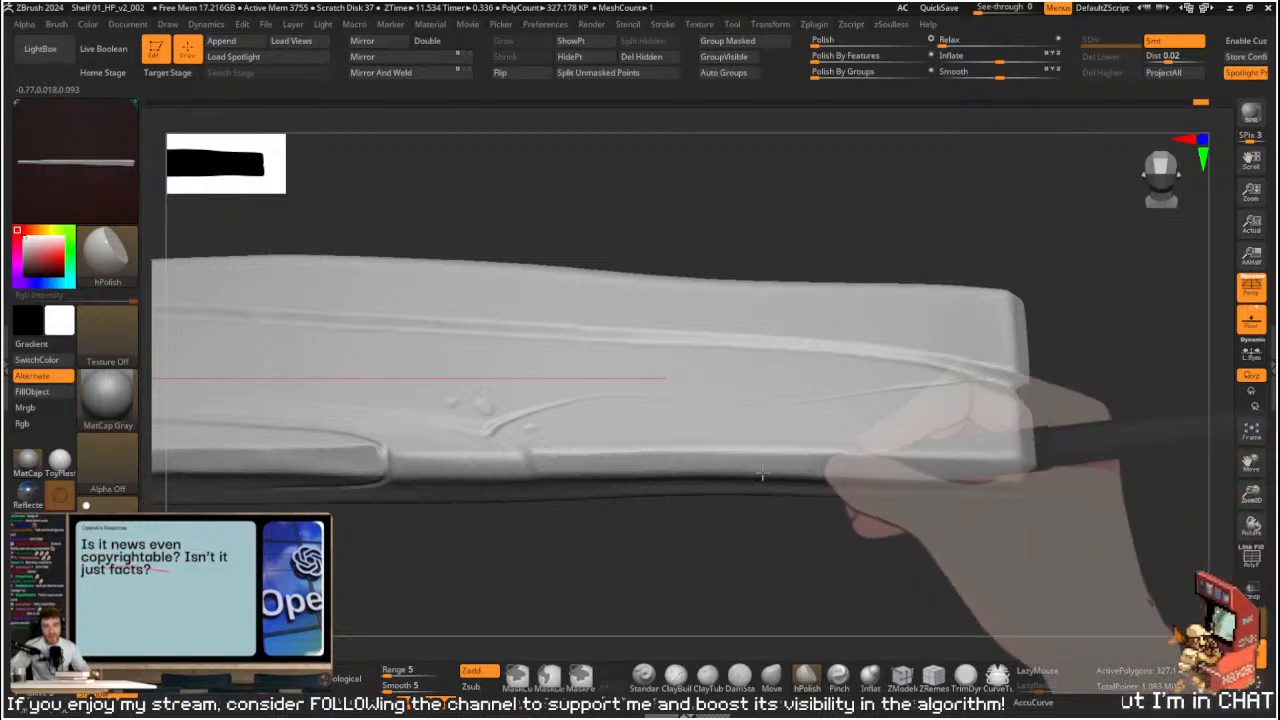
# - Cut a shallow slanted notch into the end of the cracked board, just below the long seam, with ClipCurve
pyautogui.moveTo(851, 465)
pyautogui.mouseDown(button='right')
pyautogui.moveTo(914, 437)
pyautogui.moveTo(954, 491)
pyautogui.moveTo(980, 483)
pyautogui.moveTo(973, 419)
pyautogui.moveTo(937, 426)
pyautogui.moveTo(914, 363)
pyautogui.moveTo(814, 320)
pyautogui.mouseUp(button='right')
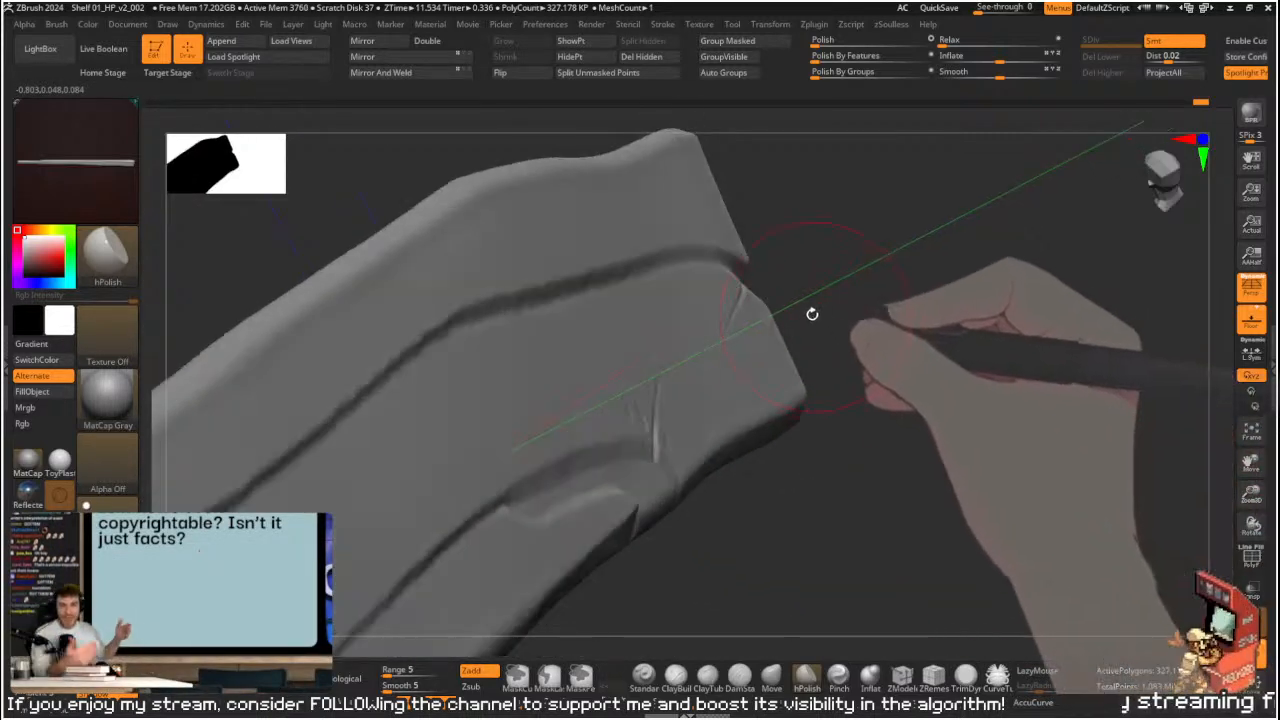
pyautogui.hotkey('ctrl', 'shift')
pyautogui.moveTo(770, 305)
pyautogui.mouseDown()
pyautogui.moveTo(875, 484)
pyautogui.moveTo(905, 460)
pyautogui.mouseUp()
pyautogui.moveTo(905, 460)
pyautogui.mouseDown()
pyautogui.moveTo(840, 466)
pyautogui.moveTo(891, 371)
pyautogui.moveTo(879, 327)
pyautogui.moveTo(806, 297)
pyautogui.mouseUp()
pyautogui.hotkey('ctrl', 'shift')
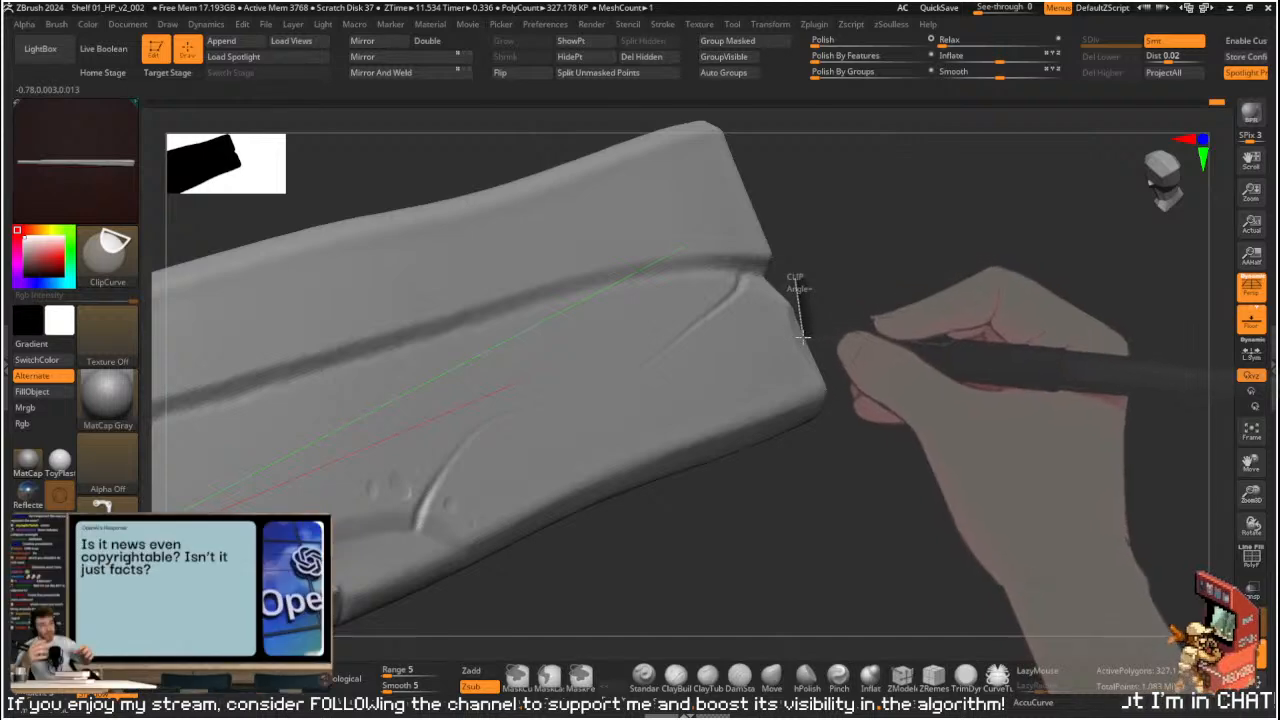
# - Clip further slanted slices off the cracked board's end face with ClipCurve at an angle of about 165
pyautogui.moveTo(880, 488); pyautogui.dragTo(882, 490)
pyautogui.moveTo(937, 434)
pyautogui.mouseDown()
pyautogui.moveTo(914, 443)
pyautogui.moveTo(874, 343)
pyautogui.moveTo(856, 349)
pyautogui.moveTo(937, 306)
pyautogui.moveTo(834, 303)
pyautogui.moveTo(823, 343)
pyautogui.mouseUp()
pyautogui.hotkey('ctrl', 'shift')
pyautogui.moveTo(802, 285)
pyautogui.keyDown('ctrl'); pyautogui.keyDown('shift'); pyautogui.mouseDown()
pyautogui.moveTo(869, 449)
pyautogui.moveTo(897, 363)
pyautogui.moveTo(867, 333)
pyautogui.moveTo(944, 355)
pyautogui.moveTo(891, 323)
pyautogui.mouseUp(); pyautogui.keyUp('shift'); pyautogui.keyUp('ctrl')
pyautogui.hotkey('ctrl', 'shift')
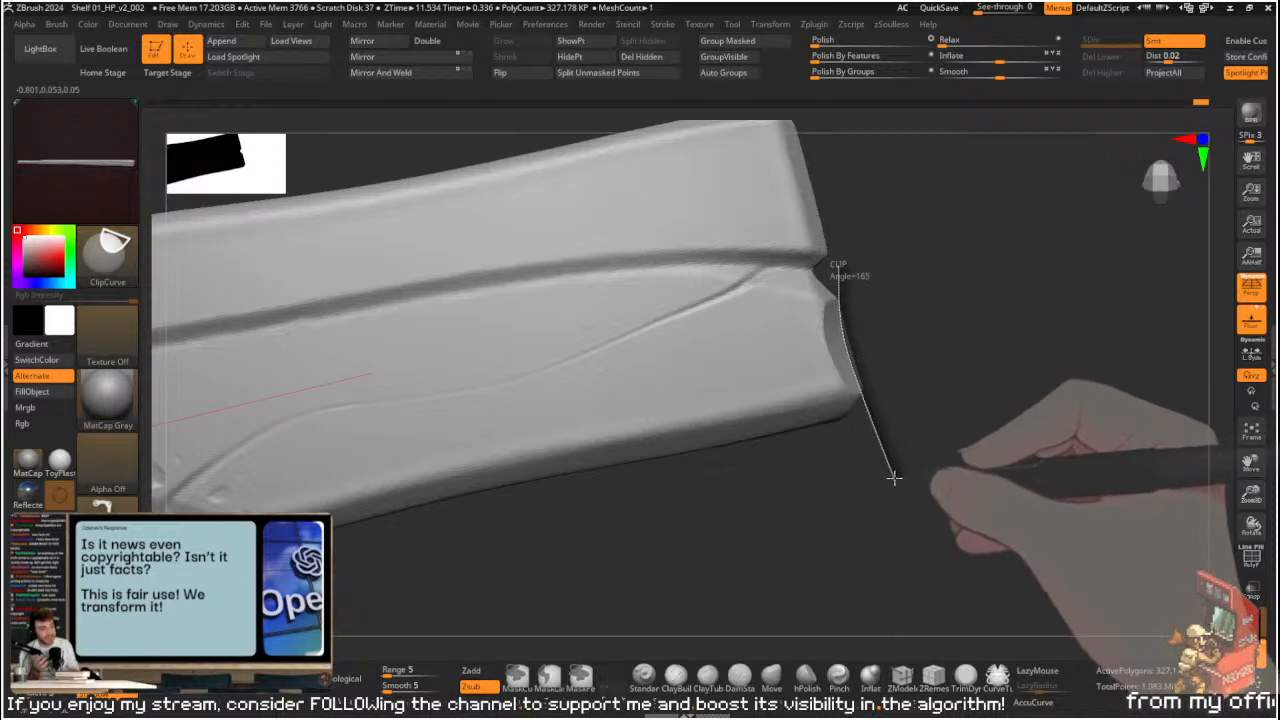
pyautogui.keyDown('ctrl'); pyautogui.keyDown('shift'); pyautogui.moveTo(897, 472); pyautogui.dragTo(889, 384); pyautogui.keyUp('shift'); pyautogui.keyUp('ctrl')
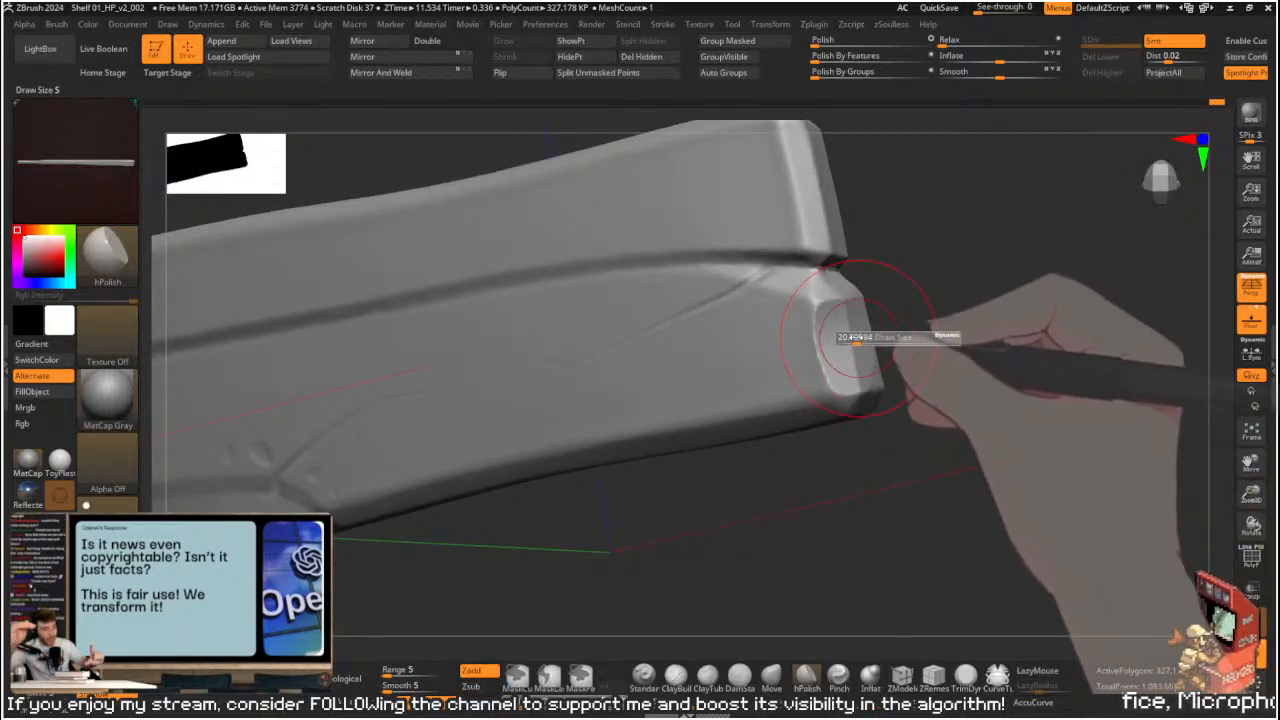
# - Polish the clipped end face with a resized hPolish brush and smooth its edges
pyautogui.moveTo(862, 335); pyautogui.dragTo(851, 332)
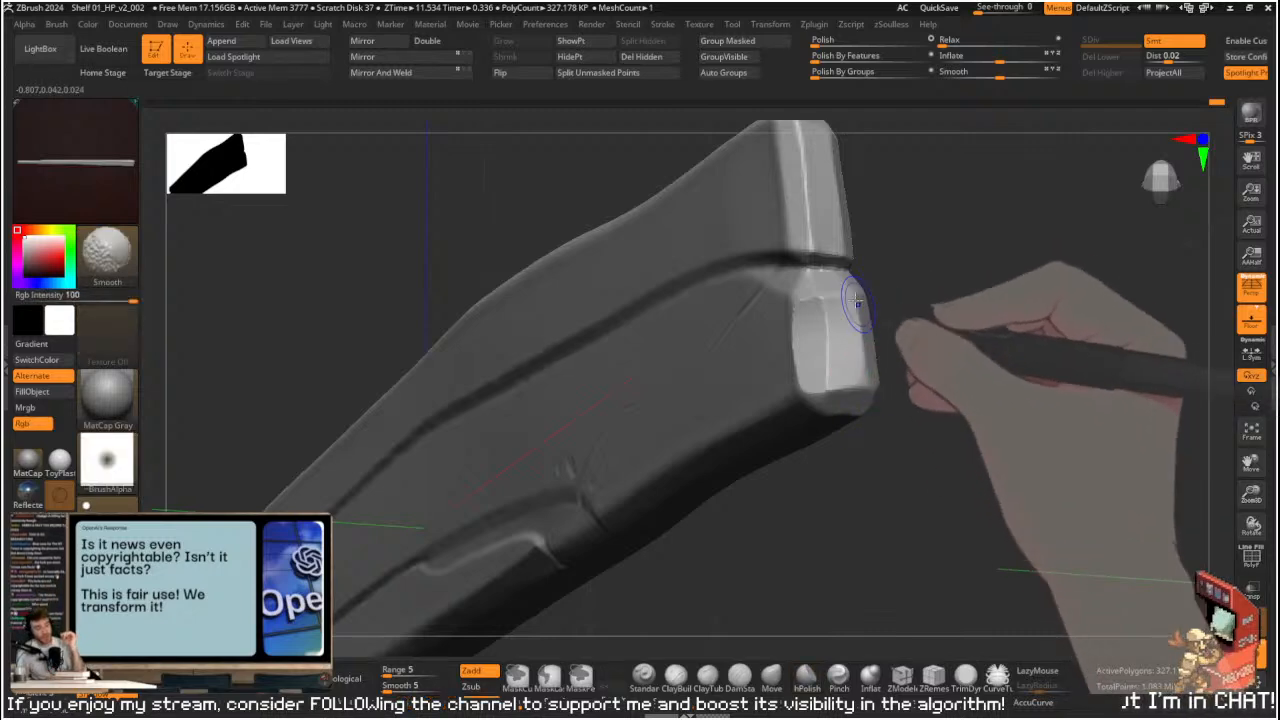
pyautogui.keyDown('shift'); pyautogui.moveTo(862, 380); pyautogui.dragTo(891, 334); pyautogui.keyUp('shift')
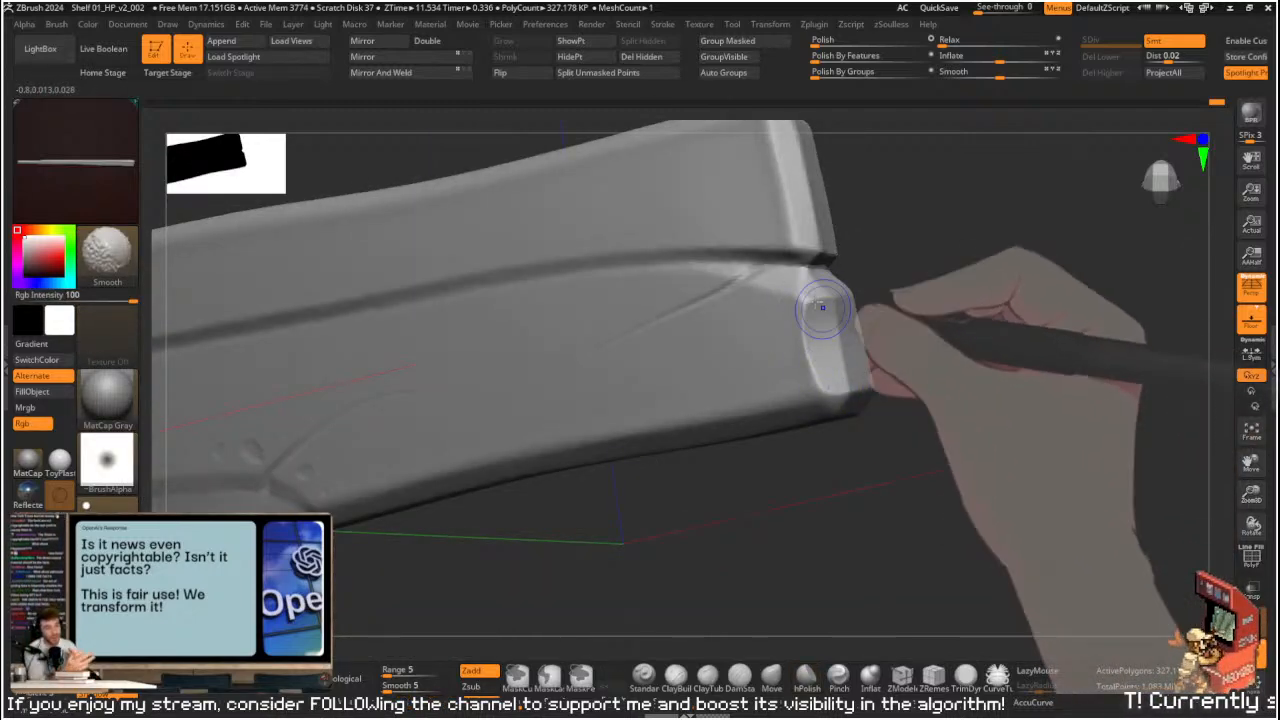
# - Bevel the neighbouring board's end corner at the long seam with the TrimDynamic and hPolish brushes
pyautogui.moveTo(888, 420)
pyautogui.mouseDown()
pyautogui.moveTo(934, 363)
pyautogui.moveTo(943, 477)
pyautogui.moveTo(850, 355)
pyautogui.moveTo(871, 374)
pyautogui.moveTo(868, 428)
pyautogui.moveTo(770, 458)
pyautogui.mouseUp()
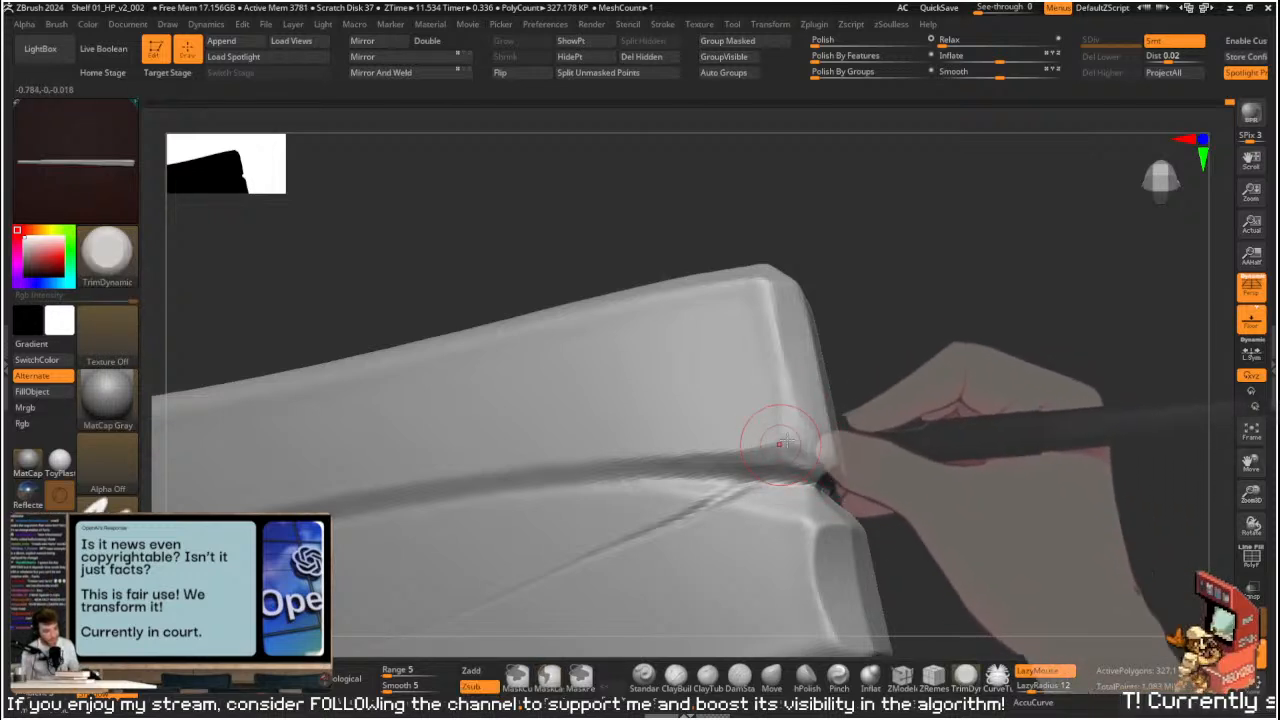
pyautogui.press('b')
pyautogui.press('h')
pyautogui.press('p')
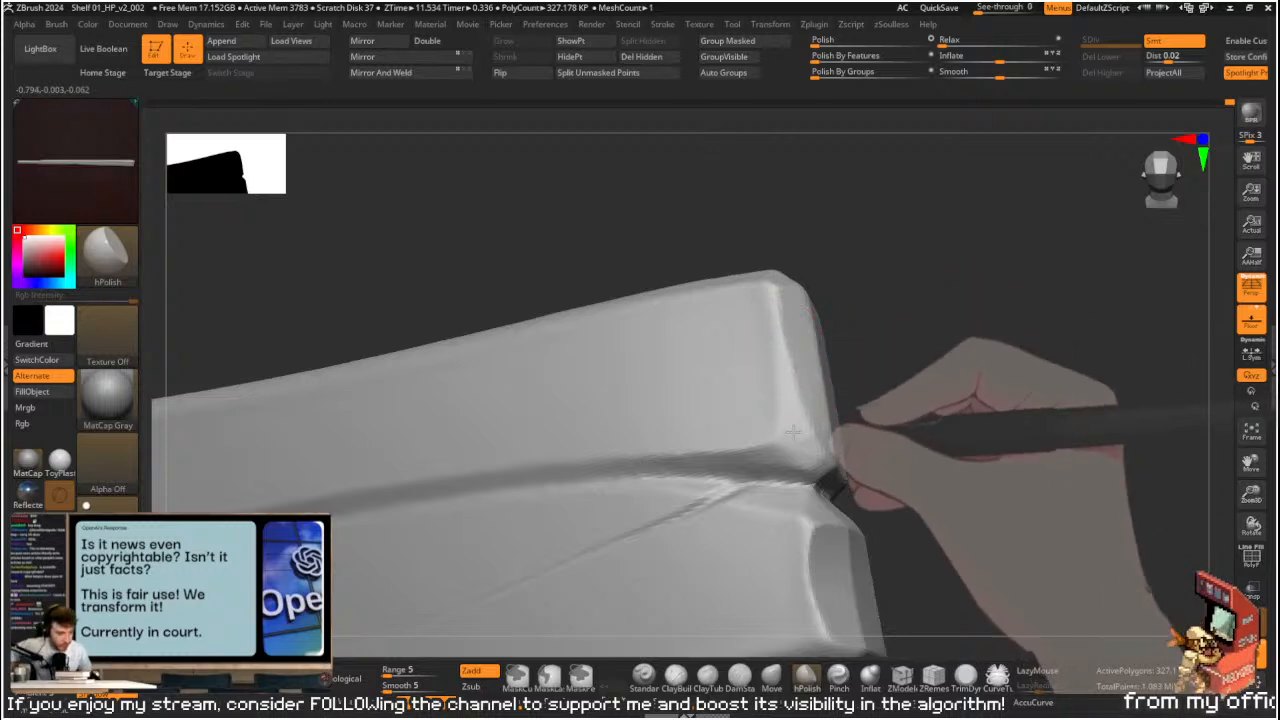
# - Flatten the long outer edge of the top plank near its end using the TrimDynamic brush at a draw size of about 16
pyautogui.moveTo(806, 448)
pyautogui.mouseDown(button='right')
pyautogui.moveTo(963, 371)
pyautogui.moveTo(906, 337)
pyautogui.mouseUp(button='right')
pyautogui.press('b')
pyautogui.press('t')
pyautogui.press('d')
pyautogui.press('s')
pyautogui.press('s')
pyautogui.moveTo(830, 346); pyautogui.dragTo(806, 350)
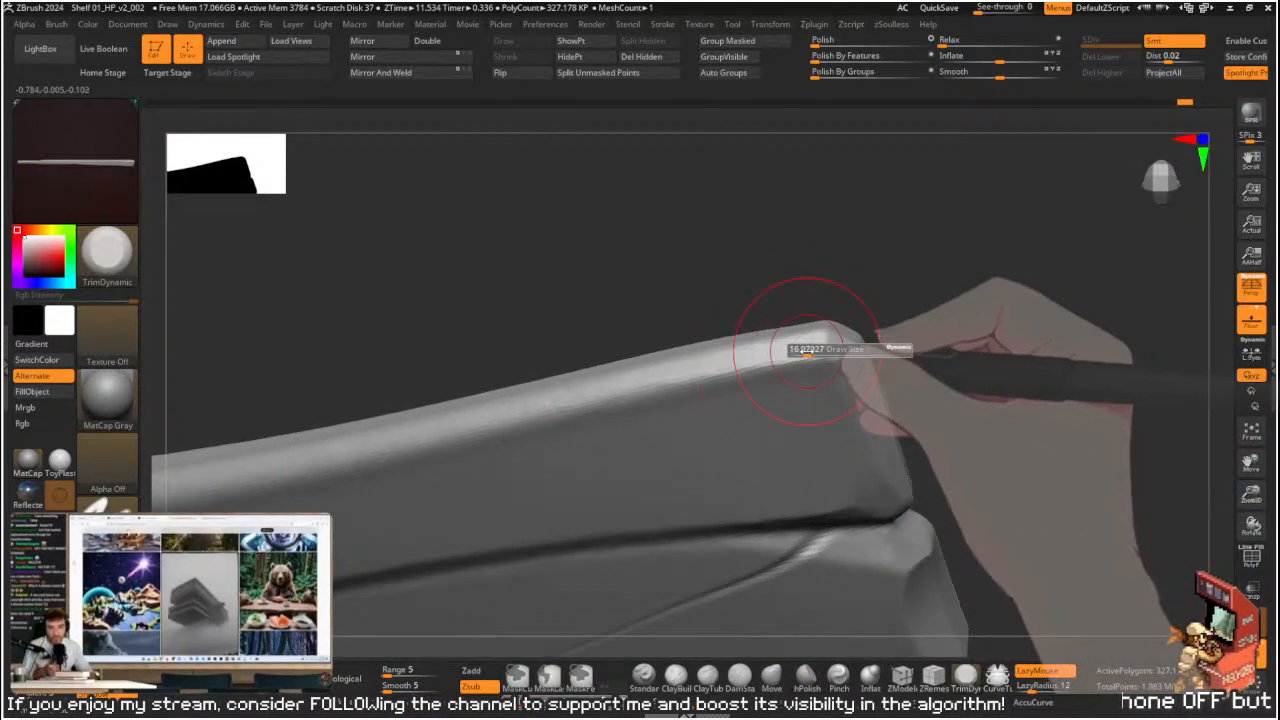
pyautogui.moveTo(790, 350); pyautogui.dragTo(608, 332, button='right')
pyautogui.moveTo(612, 350); pyautogui.dragTo(771, 329)
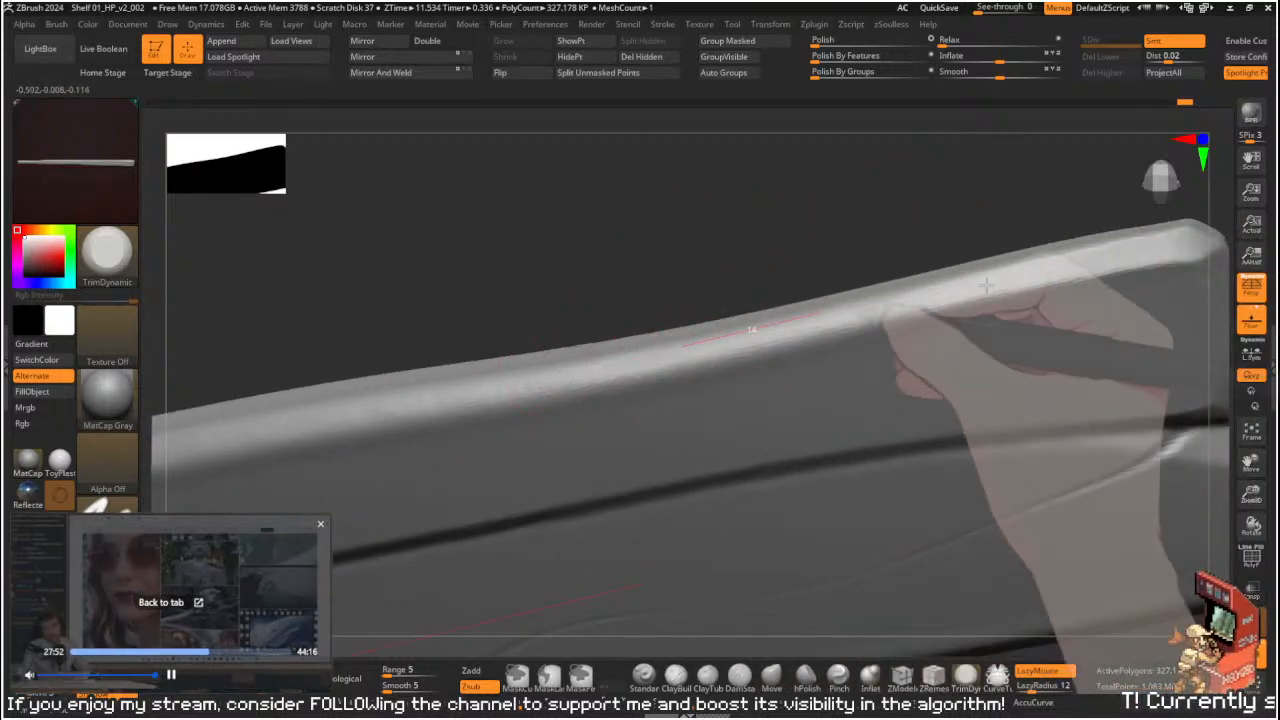
pyautogui.moveTo(586, 371); pyautogui.dragTo(985, 283)
pyautogui.moveTo(908, 316); pyautogui.dragTo(1036, 285)
# - Sharpen the trimmed long edge of the top plank into a clean bevel with the hPolish brush
pyautogui.press('b')
pyautogui.press('h')
pyautogui.press('p')
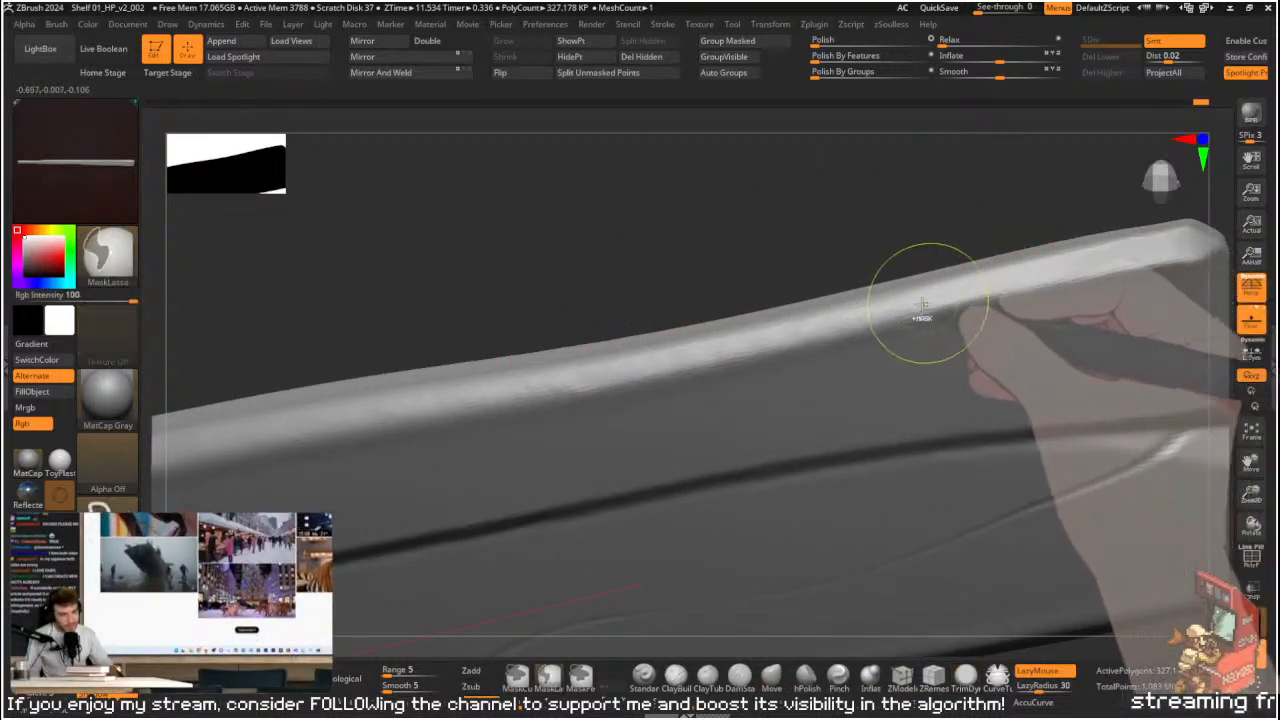
pyautogui.moveTo(601, 371); pyautogui.dragTo(751, 277, button='right')
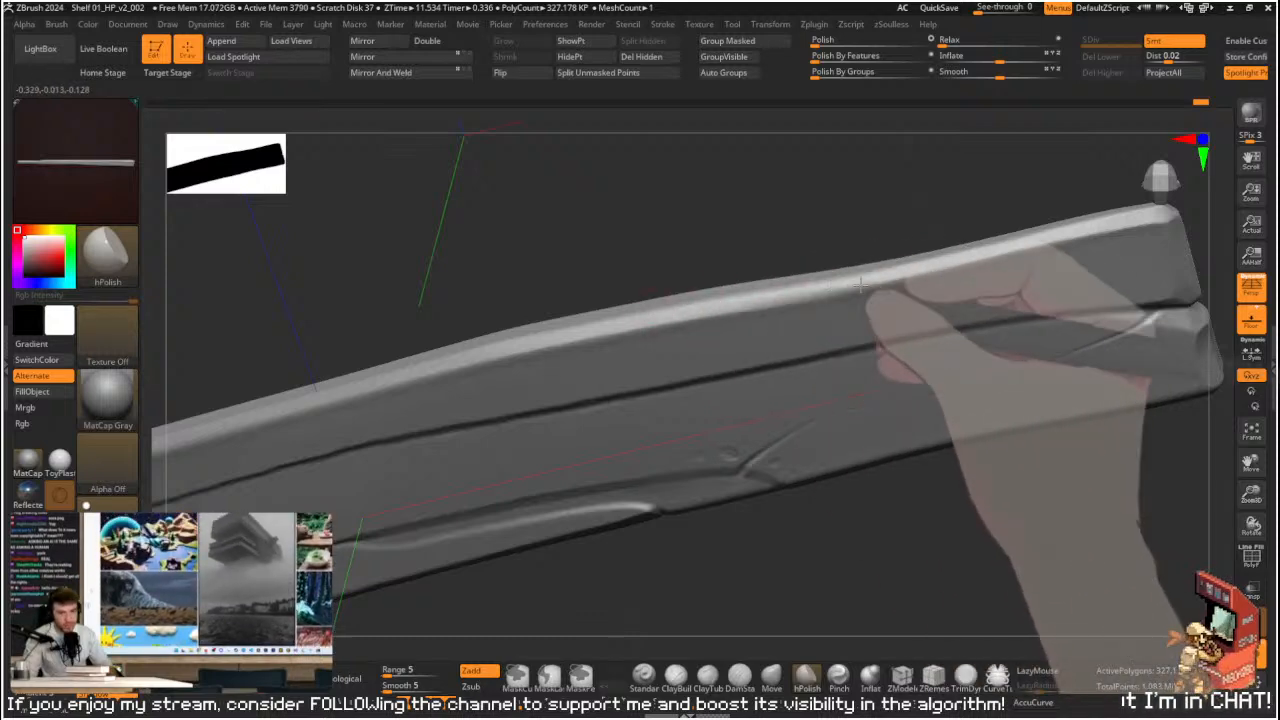
pyautogui.moveTo(806, 267)
pyautogui.mouseDown(button='right')
pyautogui.moveTo(809, 209)
pyautogui.moveTo(840, 209)
pyautogui.moveTo(809, 323)
pyautogui.moveTo(755, 313)
pyautogui.moveTo(777, 366)
pyautogui.moveTo(749, 354)
pyautogui.moveTo(709, 380)
pyautogui.mouseUp(button='right')
# - Clip a shallow curved section off the top plank's outer edge near its end with ClipCurve
pyautogui.hotkey('ctrl', 'shift')
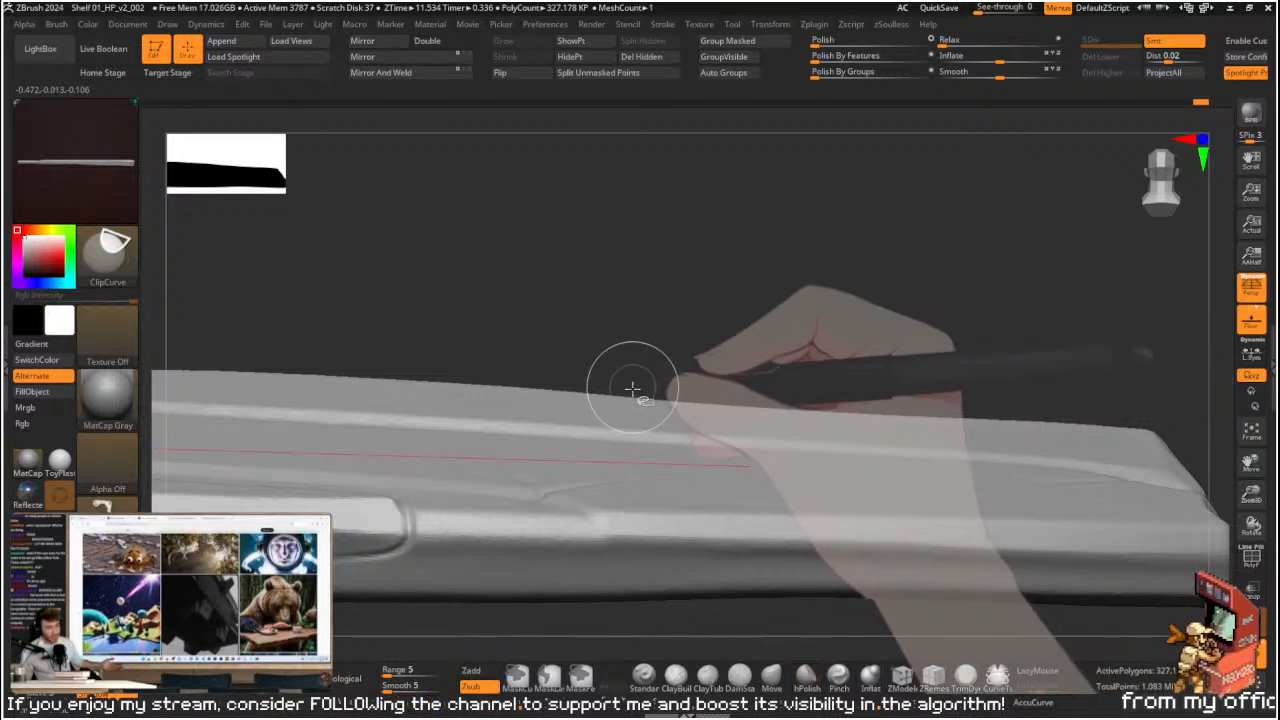
pyautogui.moveTo(796, 410)
pyautogui.keyDown('ctrl'); pyautogui.keyDown('shift'); pyautogui.mouseDown()
pyautogui.moveTo(1007, 427)
pyautogui.moveTo(1075, 418)
pyautogui.mouseUp(); pyautogui.keyUp('shift'); pyautogui.keyUp('ctrl')
pyautogui.moveTo(1040, 362)
pyautogui.mouseDown(button='right')
pyautogui.moveTo(969, 394)
pyautogui.moveTo(980, 462)
pyautogui.moveTo(930, 474)
pyautogui.moveTo(890, 455)
pyautogui.mouseUp(button='right')
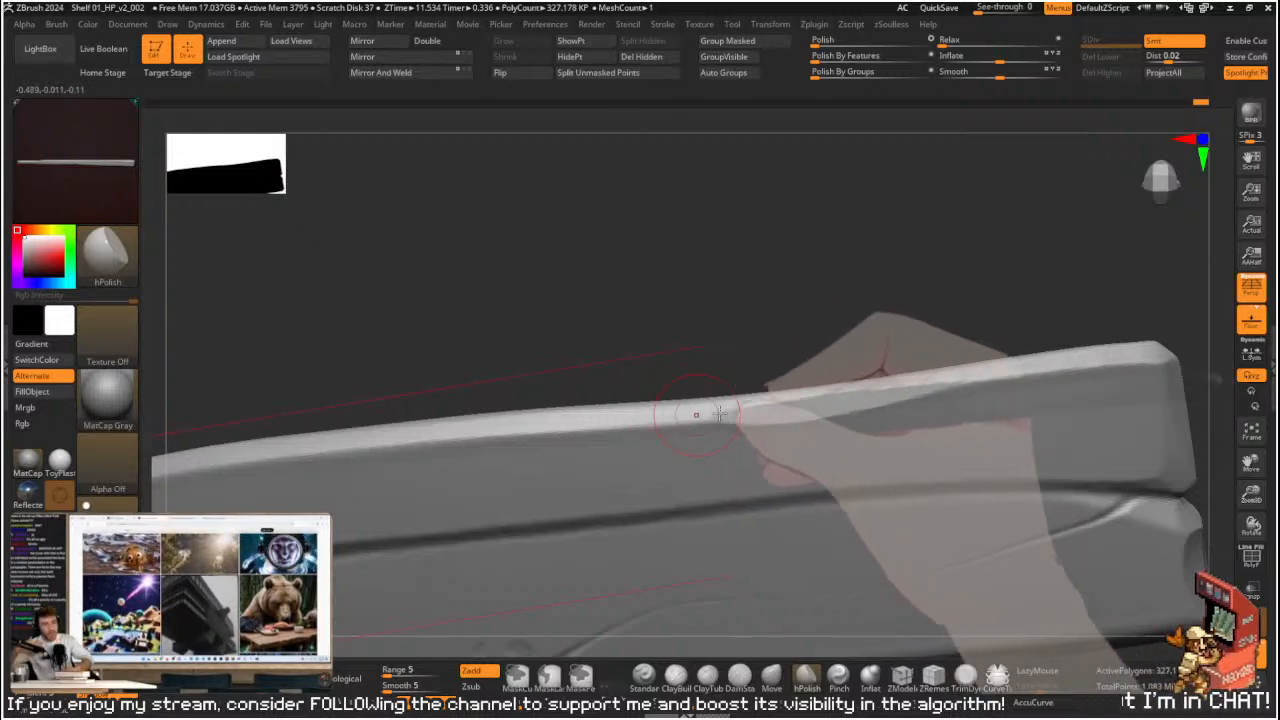
# - Polish the clipped section of the outer edge into a faceted bevel with hPolish at a draw size of about 7.5
pyautogui.moveTo(740, 295); pyautogui.dragTo(786, 350)
pyautogui.press('s')
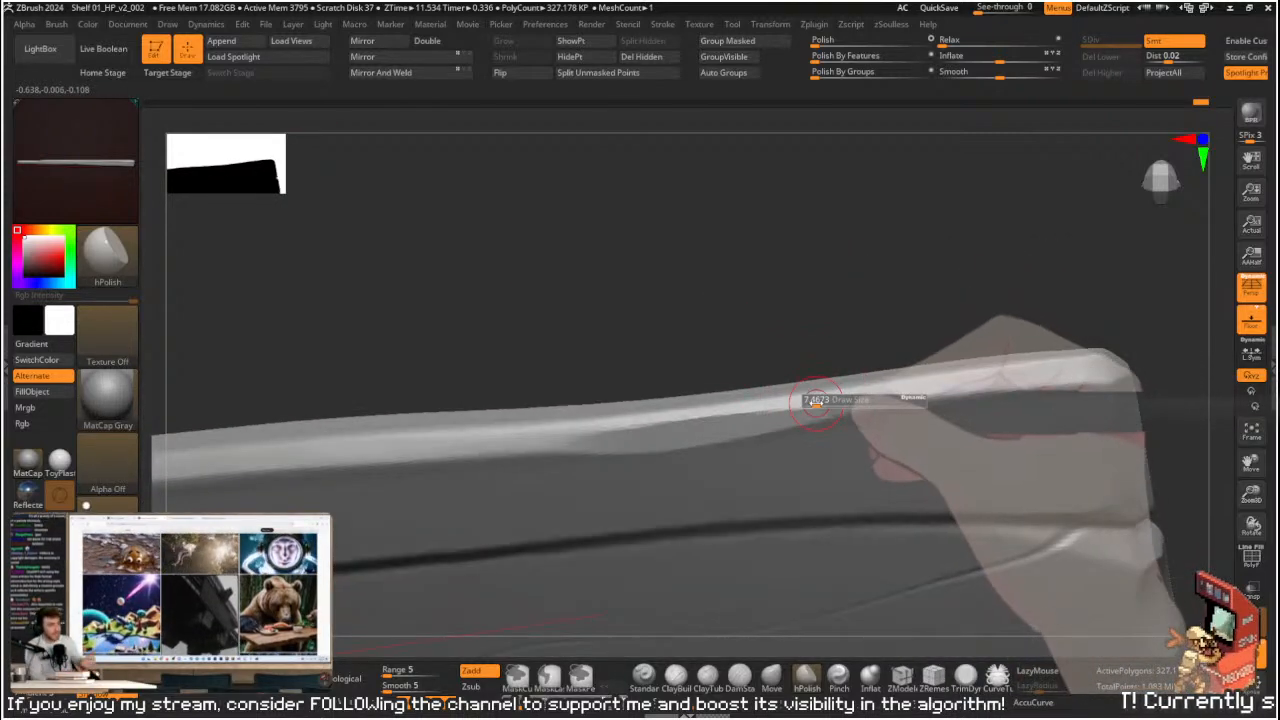
pyautogui.moveTo(717, 420)
pyautogui.mouseDown()
pyautogui.moveTo(578, 430)
pyautogui.moveTo(800, 404)
pyautogui.moveTo(563, 436)
pyautogui.moveTo(644, 426)
pyautogui.mouseUp()
pyautogui.moveTo(820, 330)
pyautogui.mouseDown()
pyautogui.moveTo(866, 323)
pyautogui.moveTo(851, 249)
pyautogui.moveTo(789, 286)
pyautogui.moveTo(1003, 219)
pyautogui.moveTo(980, 203)
pyautogui.moveTo(894, 257)
pyautogui.moveTo(811, 240)
pyautogui.moveTo(835, 308)
pyautogui.mouseUp()
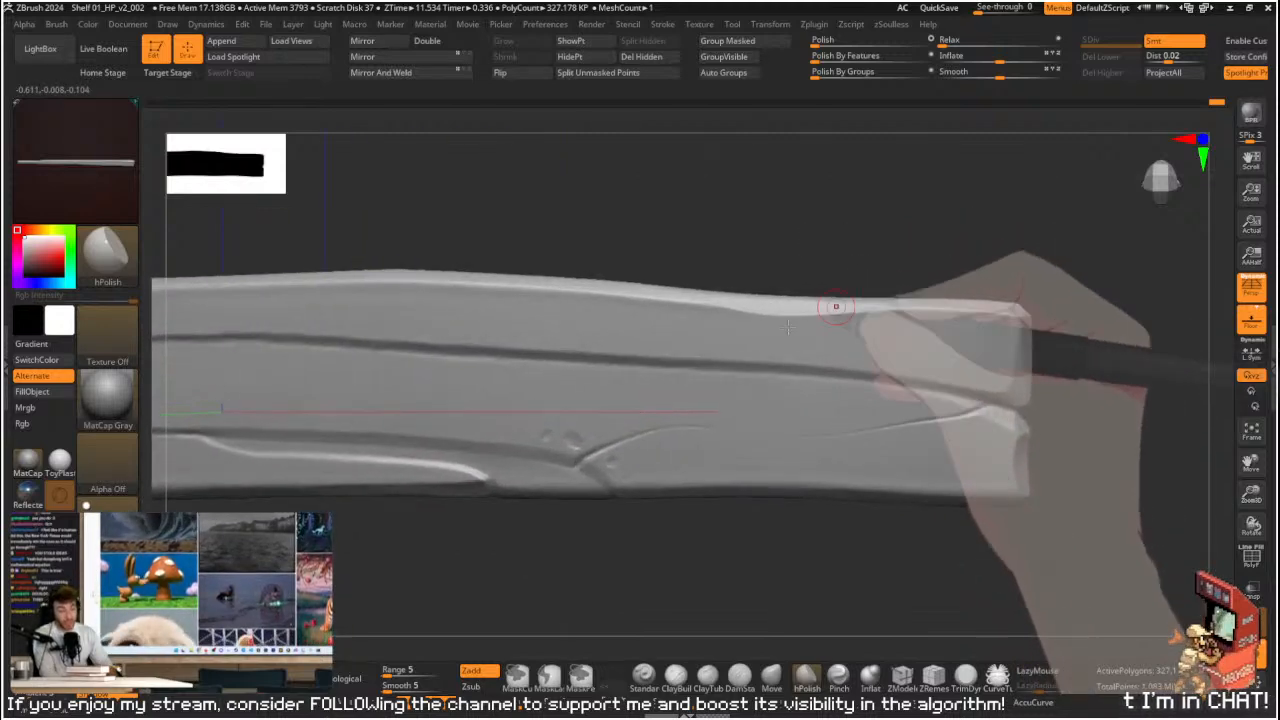
# - Clip a shallow curved dip into the same outer edge toward the opposite end of the shelf with ClipCurve
pyautogui.moveTo(943, 271); pyautogui.dragTo(667, 252)
pyautogui.press('b')
pyautogui.press('m')
pyautogui.press('v')
pyautogui.moveTo(717, 214)
pyautogui.keyDown('alt'); pyautogui.mouseDown()
pyautogui.moveTo(783, 383)
pyautogui.moveTo(751, 337)
pyautogui.moveTo(730, 355)
pyautogui.mouseUp(); pyautogui.keyUp('alt')
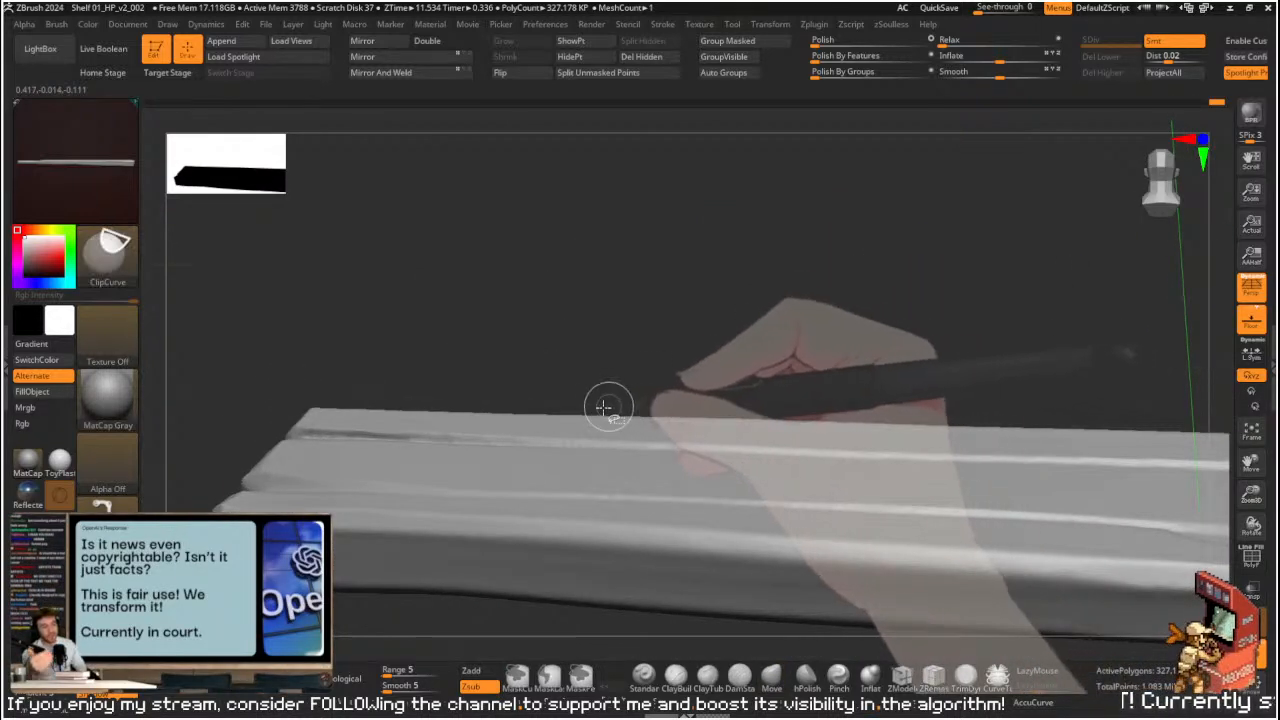
pyautogui.keyDown('ctrl'); pyautogui.keyDown('shift'); pyautogui.moveTo(587, 408); pyautogui.dragTo(657, 419); pyautogui.keyUp('shift'); pyautogui.keyUp('ctrl')
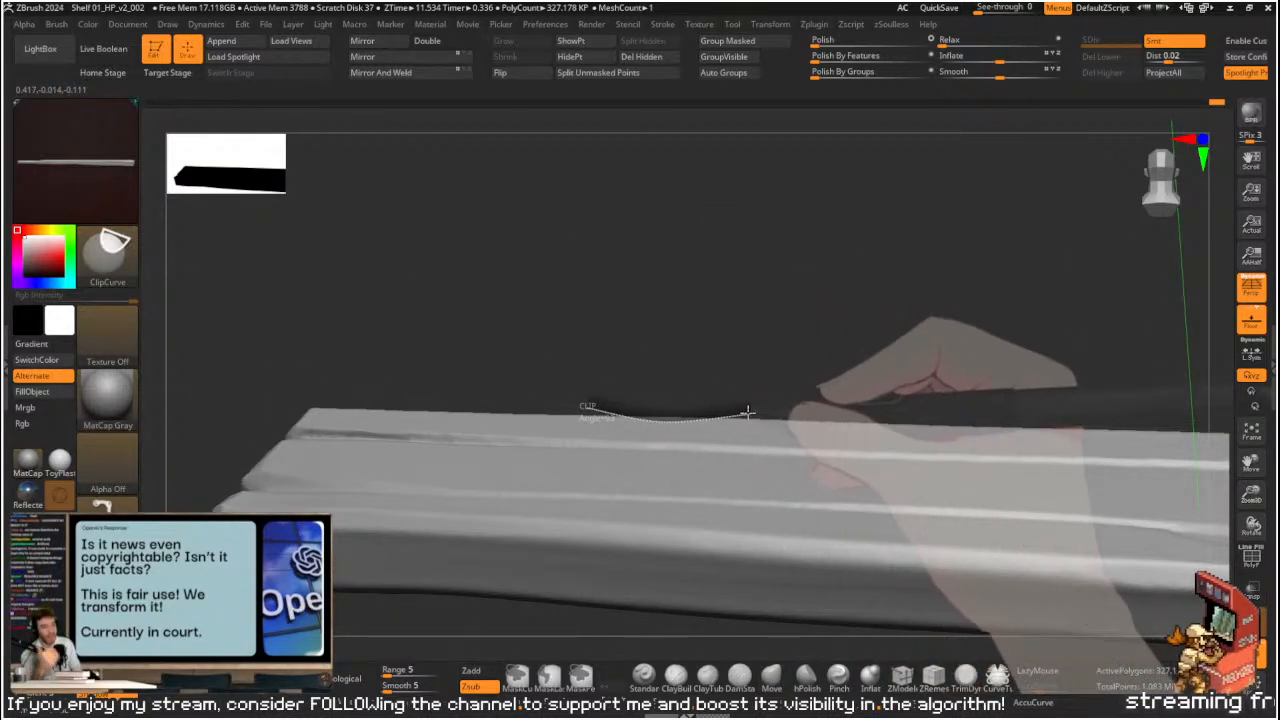
pyautogui.keyDown('ctrl'); pyautogui.keyDown('shift'); pyautogui.moveTo(789, 418); pyautogui.dragTo(800, 417); pyautogui.keyUp('shift'); pyautogui.keyUp('ctrl')
# - Polish and smooth the newly clipped dip so it forms a worn facet along the bevel
pyautogui.moveTo(830, 370)
pyautogui.mouseDown()
pyautogui.moveTo(780, 455)
pyautogui.moveTo(737, 360)
pyautogui.moveTo(700, 325)
pyautogui.mouseUp()
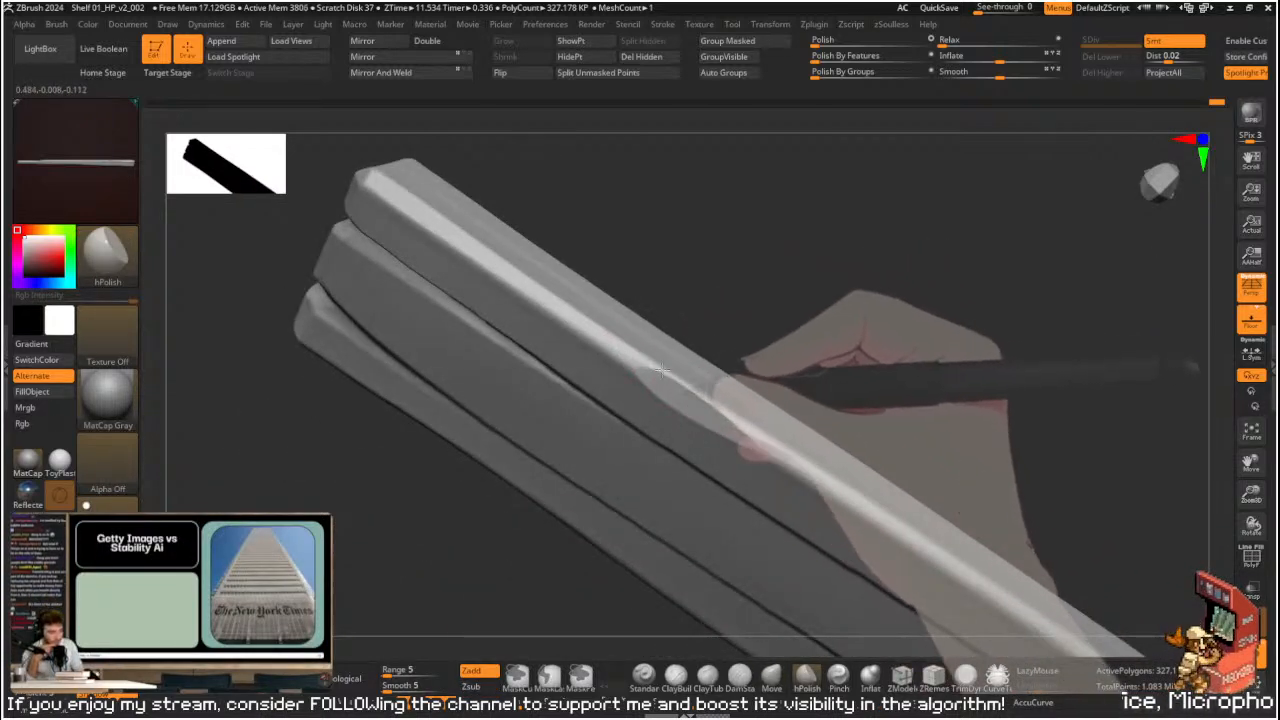
pyautogui.press('shift')
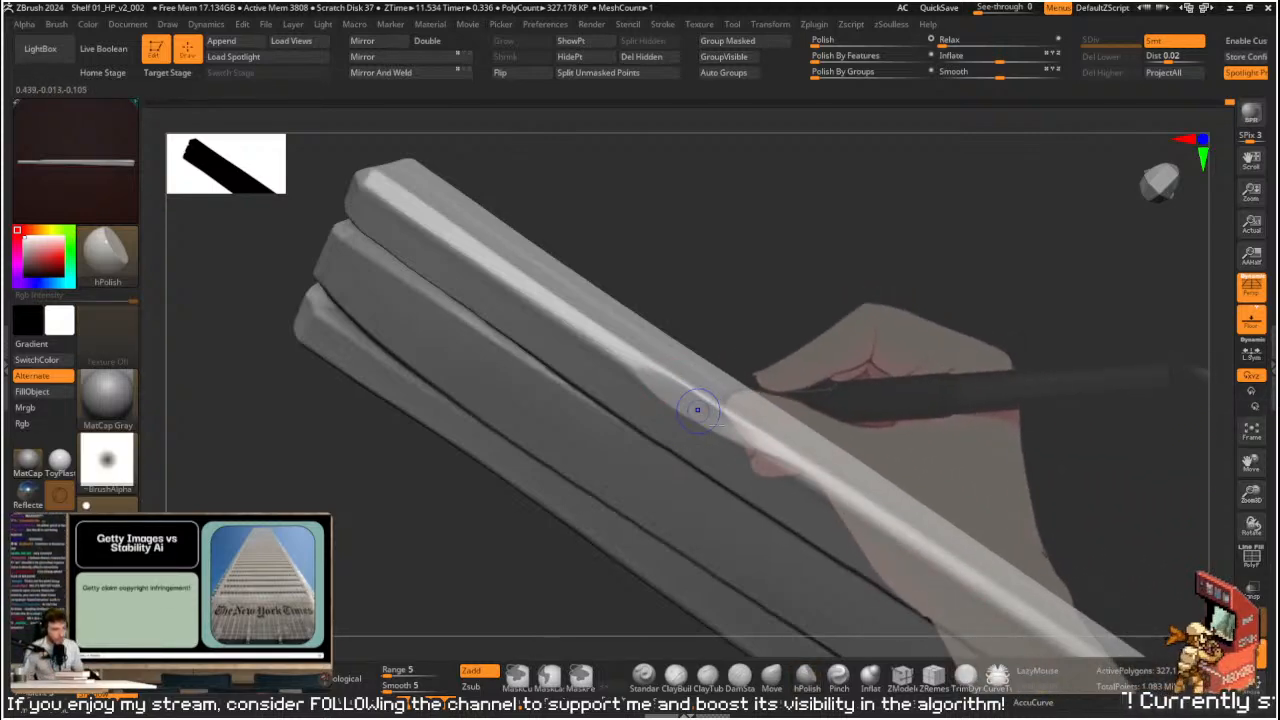
pyautogui.keyDown('shift'); pyautogui.moveTo(786, 289); pyautogui.dragTo(637, 391); pyautogui.keyUp('shift')
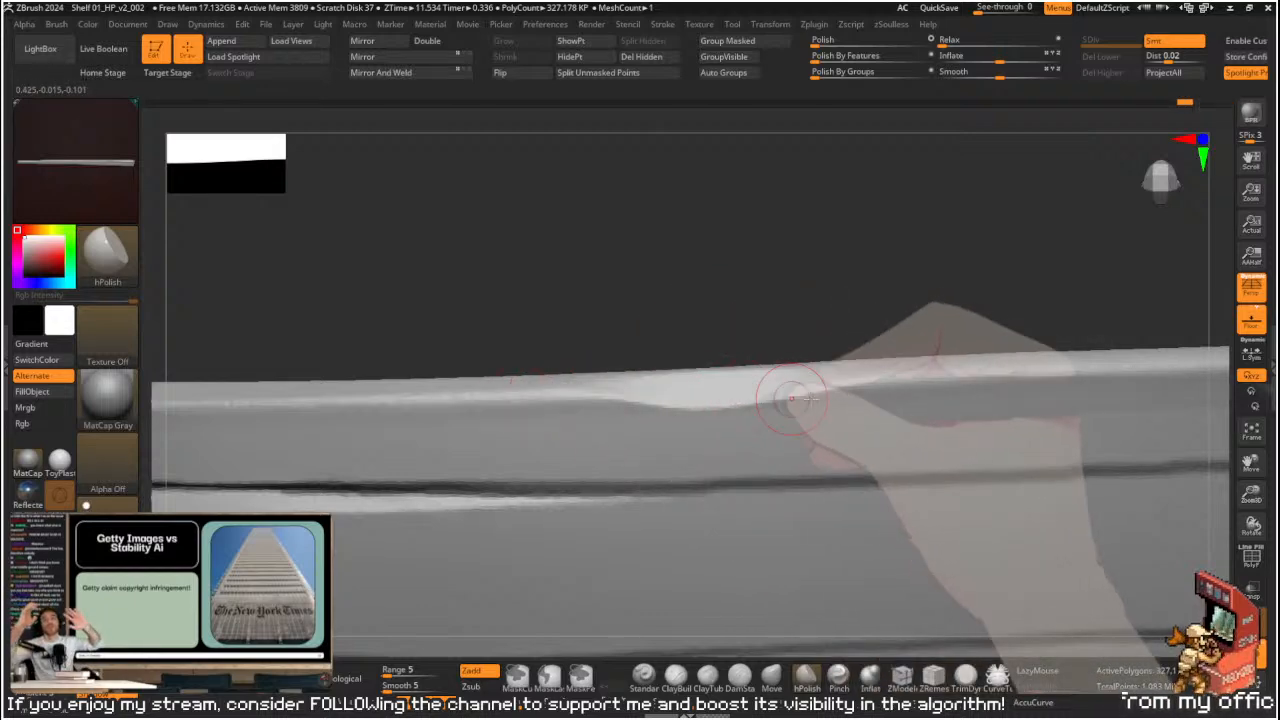
pyautogui.keyDown('alt'); pyautogui.moveTo(823, 330); pyautogui.dragTo(712, 252); pyautogui.keyUp('alt')
pyautogui.moveTo(743, 589)
pyautogui.keyDown('alt'); pyautogui.mouseDown()
pyautogui.moveTo(839, 426)
pyautogui.moveTo(840, 446)
pyautogui.moveTo(766, 466)
pyautogui.moveTo(769, 403)
pyautogui.moveTo(743, 401)
pyautogui.moveTo(851, 509)
pyautogui.moveTo(871, 557)
pyautogui.moveTo(889, 457)
pyautogui.mouseUp(); pyautogui.keyUp('alt')
pyautogui.keyDown('ctrl'); pyautogui.keyDown('shift'); pyautogui.moveTo(787, 400); pyautogui.dragTo(655, 398); pyautogui.keyUp('shift'); pyautogui.keyUp('ctrl')
pyautogui.moveTo(769, 469)
pyautogui.mouseDown()
pyautogui.moveTo(807, 259)
pyautogui.moveTo(819, 417)
pyautogui.mouseUp()
pyautogui.hotkey('ctrl', 'z')
pyautogui.hotkey('ctrl', 'shift', 'z')
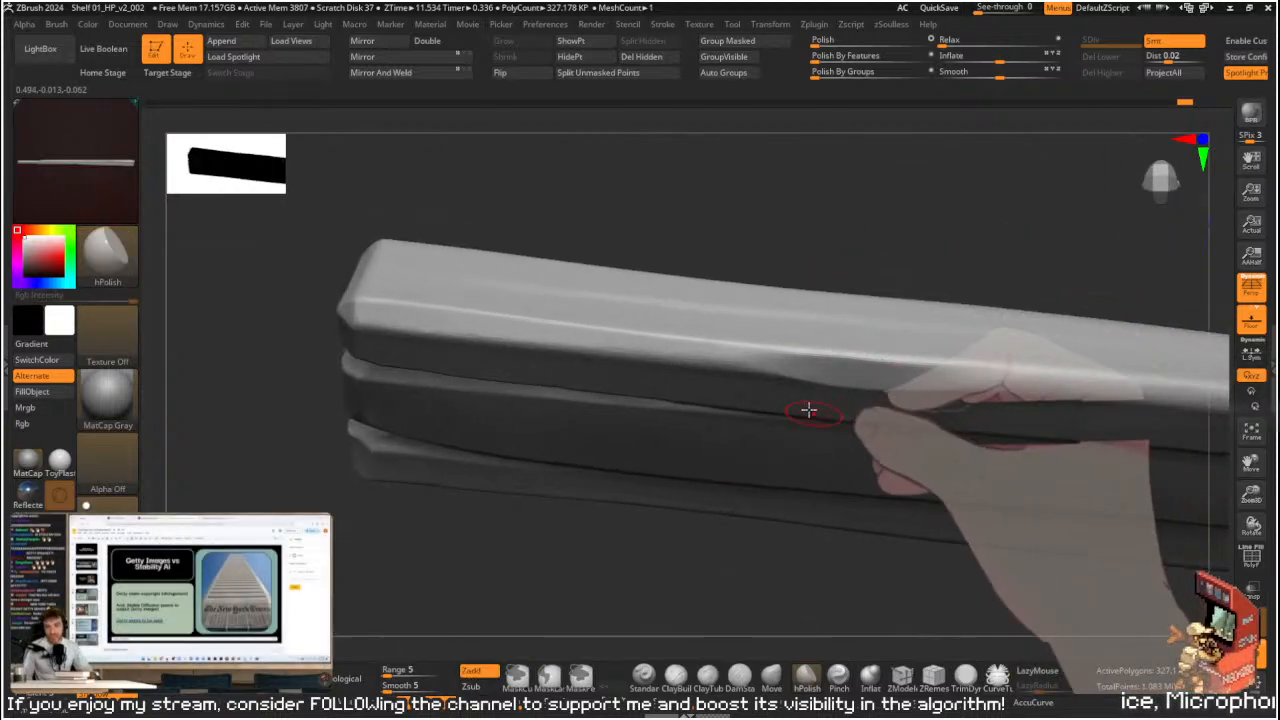
# - Refine the dip's facet and polish the adjoining bevel along the outer edge toward the middle of the shelf
pyautogui.moveTo(822, 276); pyautogui.dragTo(831, 326)
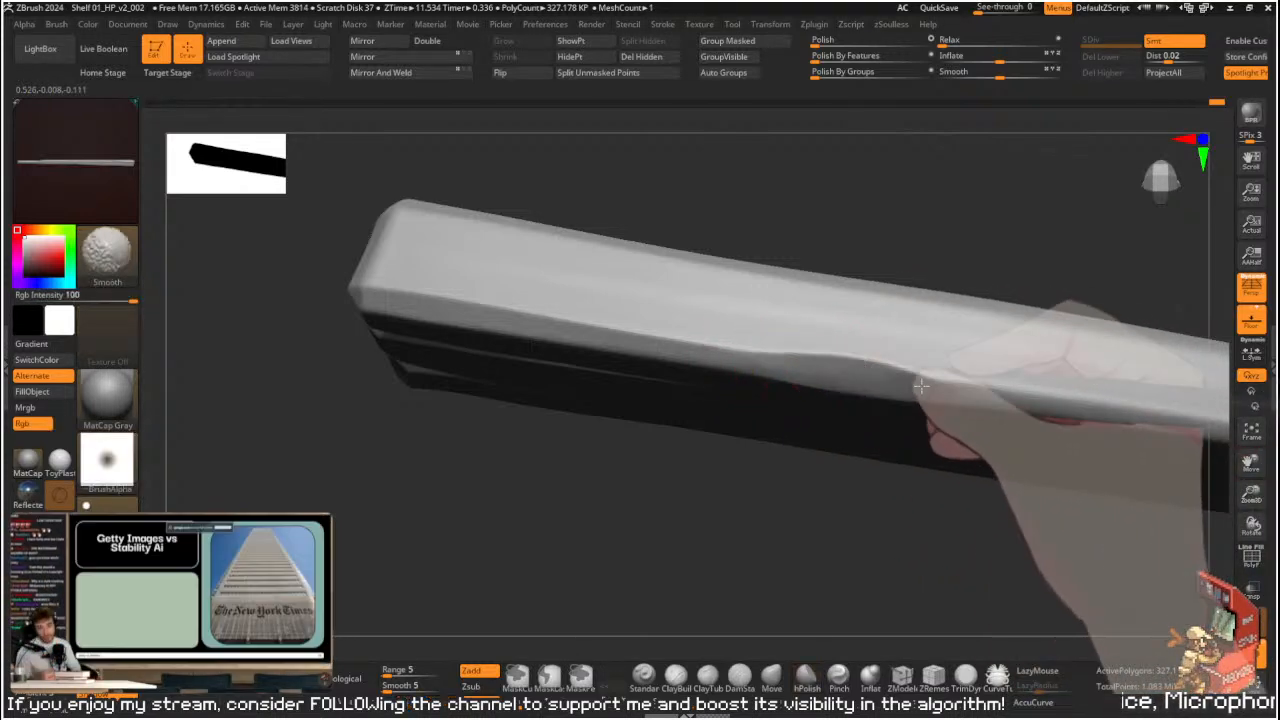
pyautogui.moveTo(963, 188); pyautogui.dragTo(937, 186)
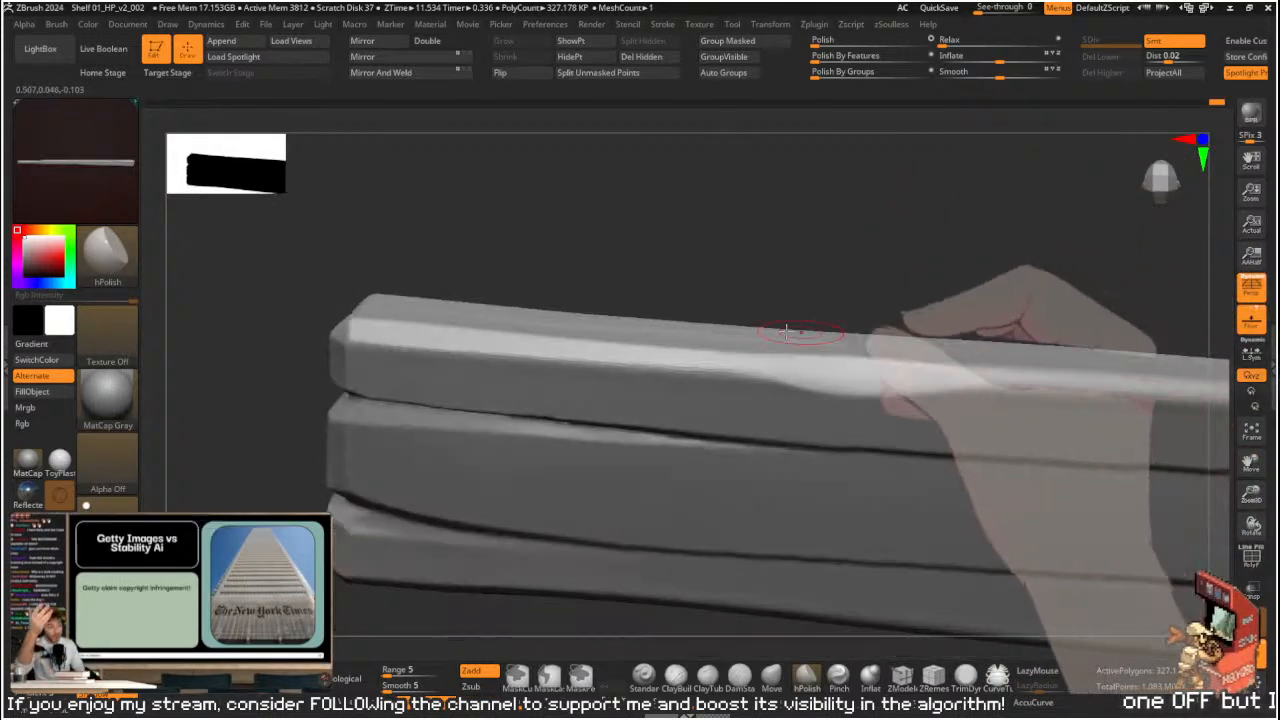
pyautogui.moveTo(725, 360)
pyautogui.mouseDown()
pyautogui.moveTo(690, 357)
pyautogui.moveTo(890, 394)
pyautogui.mouseUp()
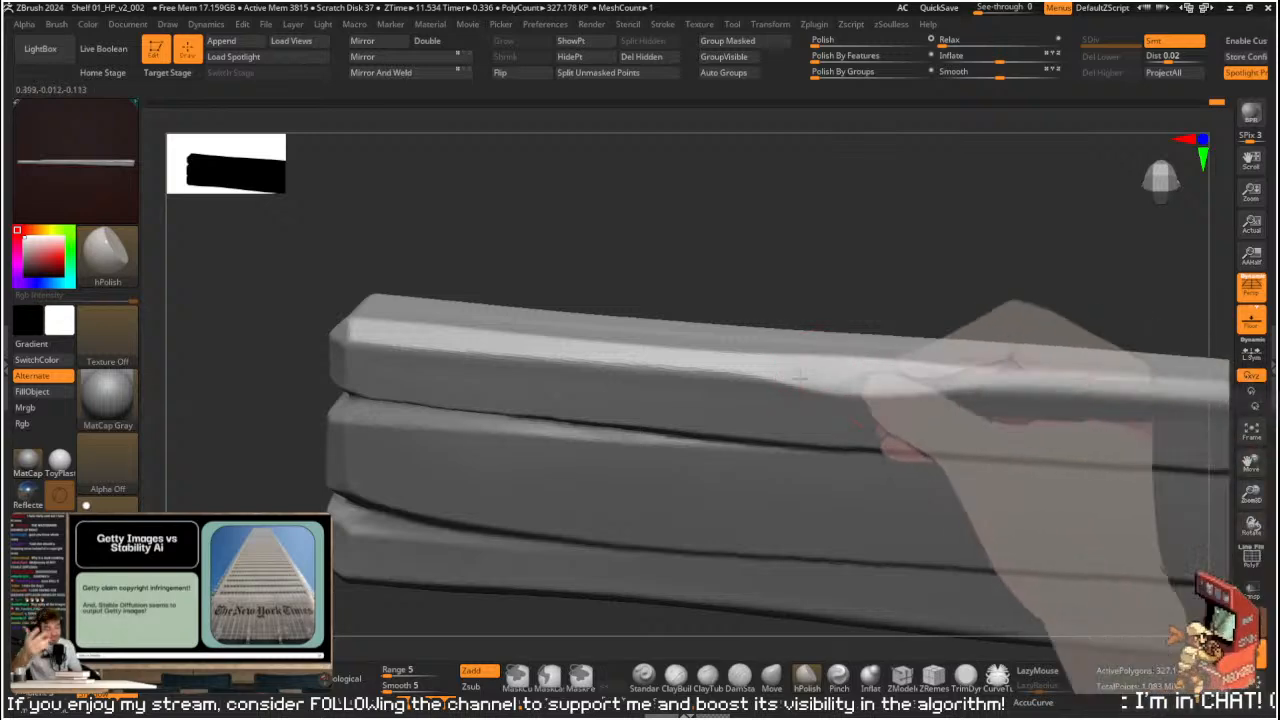
pyautogui.keyDown('ctrl'); pyautogui.moveTo(851, 346); pyautogui.dragTo(792, 350, button='right'); pyautogui.keyUp('ctrl')
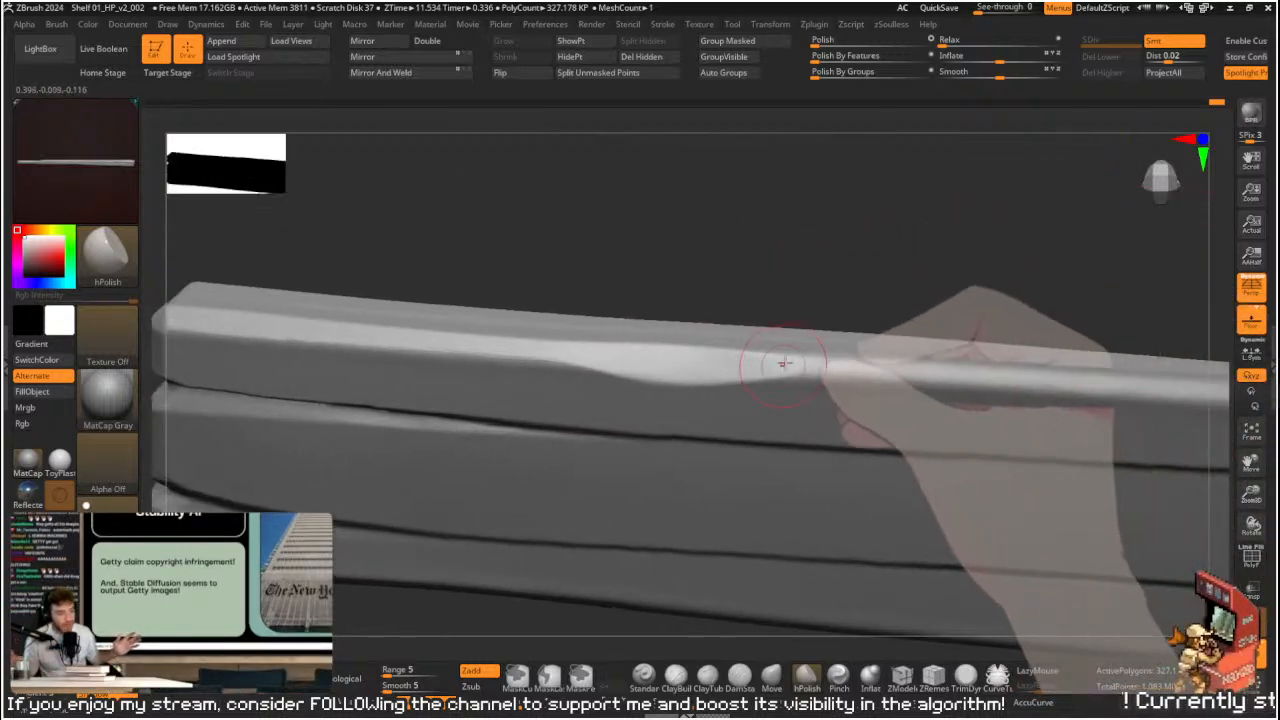
pyautogui.moveTo(820, 365); pyautogui.dragTo(1085, 388)
pyautogui.keyDown('alt'); pyautogui.moveTo(911, 273); pyautogui.dragTo(620, 240, button='right'); pyautogui.keyUp('alt')
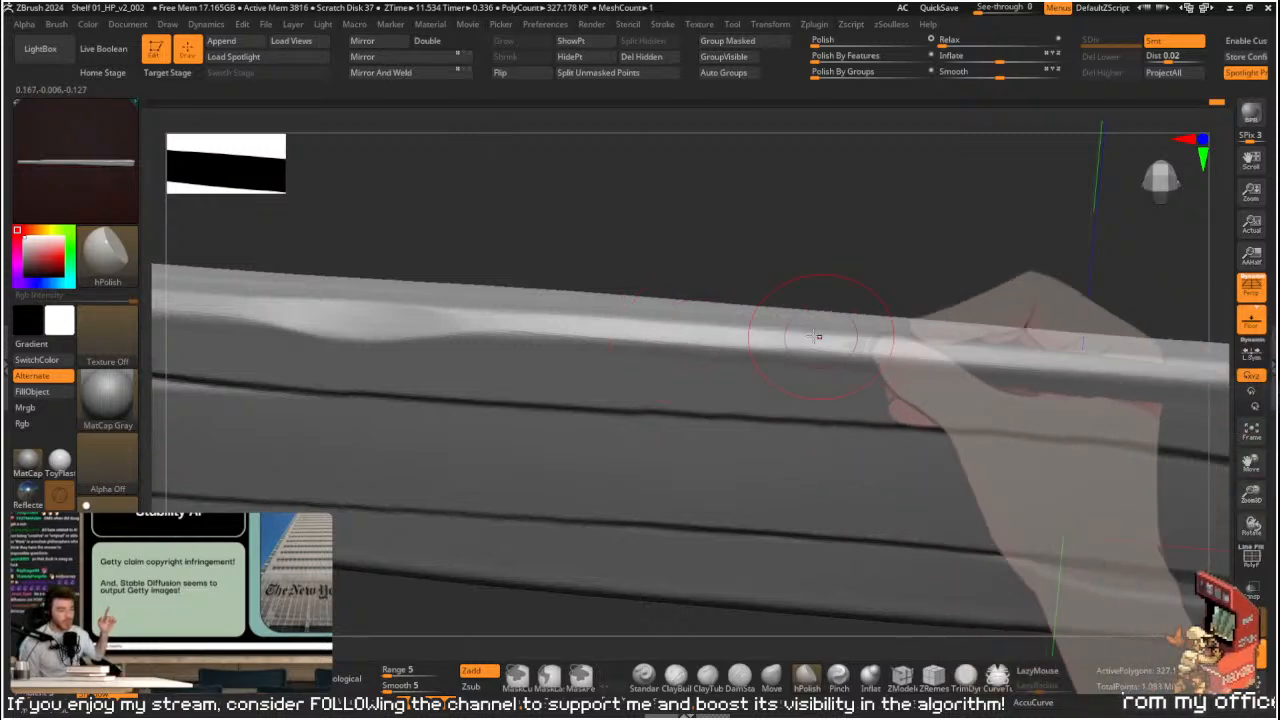
pyautogui.keyDown('ctrl'); pyautogui.moveTo(1040, 266); pyautogui.dragTo(880, 180, button='right'); pyautogui.keyUp('ctrl')
# - Polish the top plank's lower border along the first groove near the end with hPolish at a draw size of about 5.75
pyautogui.moveTo(867, 516); pyautogui.dragTo(854, 563, button='right')
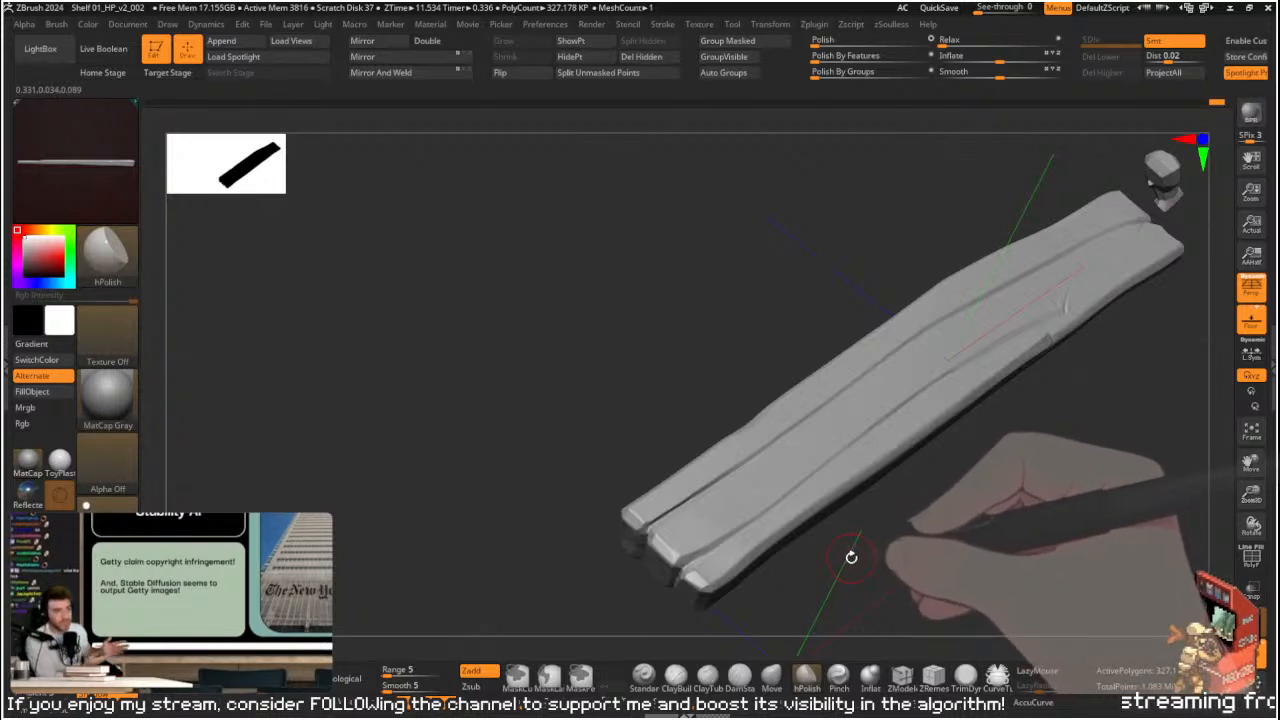
pyautogui.moveTo(890, 555); pyautogui.dragTo(803, 537)
pyautogui.keyDown('alt'); pyautogui.moveTo(660, 522); pyautogui.dragTo(880, 545); pyautogui.keyUp('alt')
pyautogui.keyDown('alt'); pyautogui.moveTo(600, 302); pyautogui.dragTo(905, 227); pyautogui.keyUp('alt')
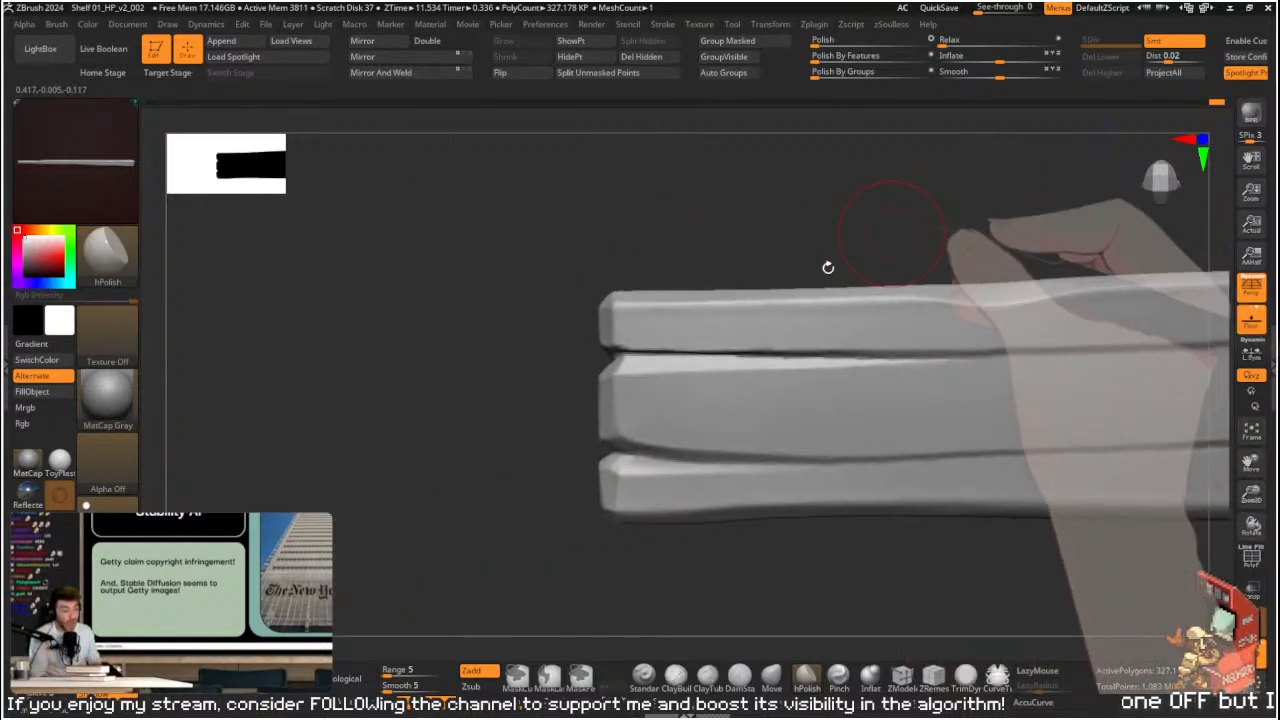
pyautogui.keyDown('ctrl'); pyautogui.moveTo(694, 266); pyautogui.dragTo(778, 144, button='right'); pyautogui.keyUp('ctrl')
pyautogui.moveTo(440, 330)
pyautogui.mouseDown()
pyautogui.moveTo(434, 363)
pyautogui.moveTo(450, 400)
pyautogui.mouseUp()
pyautogui.press('s')
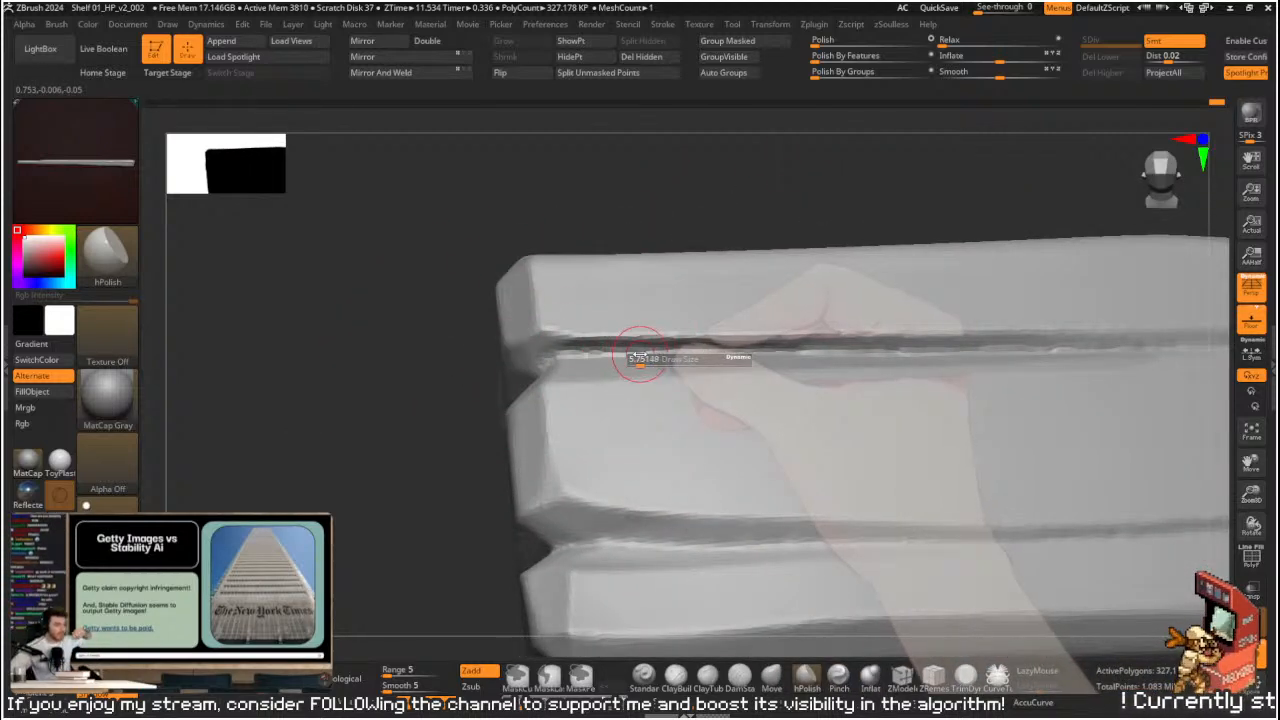
pyautogui.moveTo(578, 345)
pyautogui.mouseDown()
pyautogui.moveTo(657, 348)
pyautogui.moveTo(626, 331)
pyautogui.moveTo(551, 335)
pyautogui.moveTo(830, 328)
pyautogui.moveTo(714, 331)
pyautogui.mouseUp()
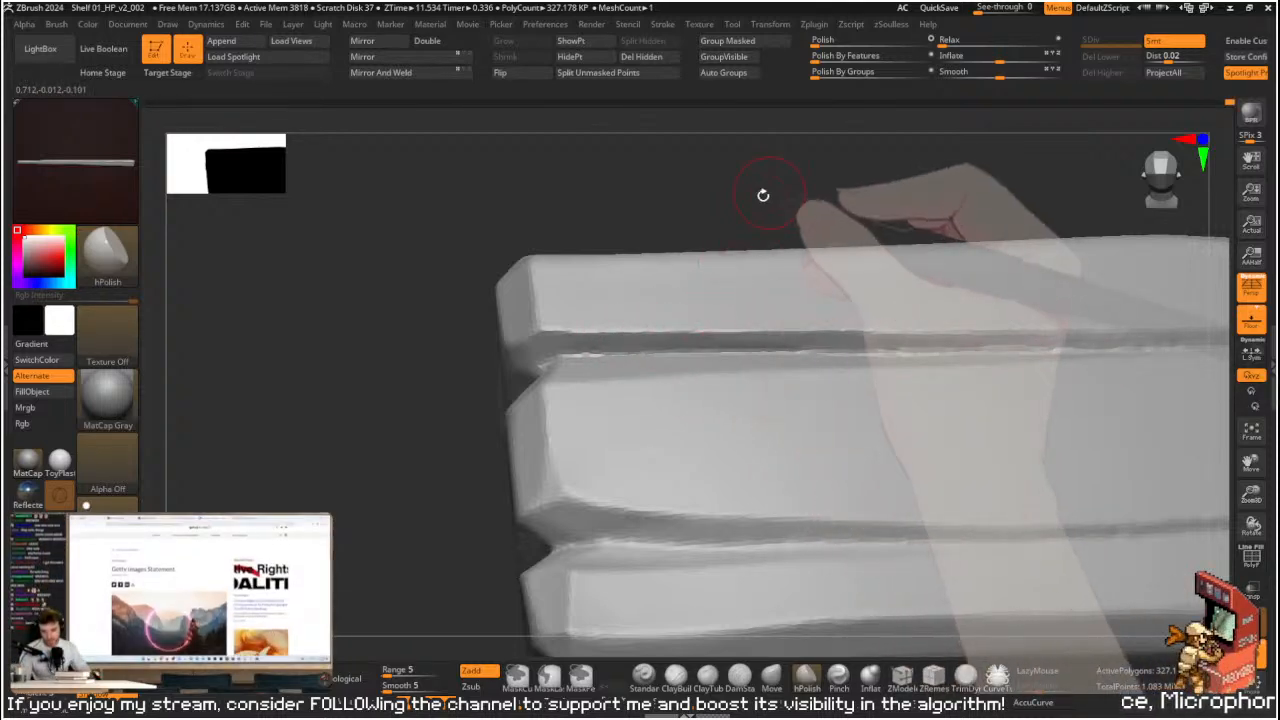
# - Clean up the rough borders of the groove between the top and middle planks, working inward from the end
pyautogui.moveTo(771, 191); pyautogui.dragTo(780, 348)
pyautogui.press('s')
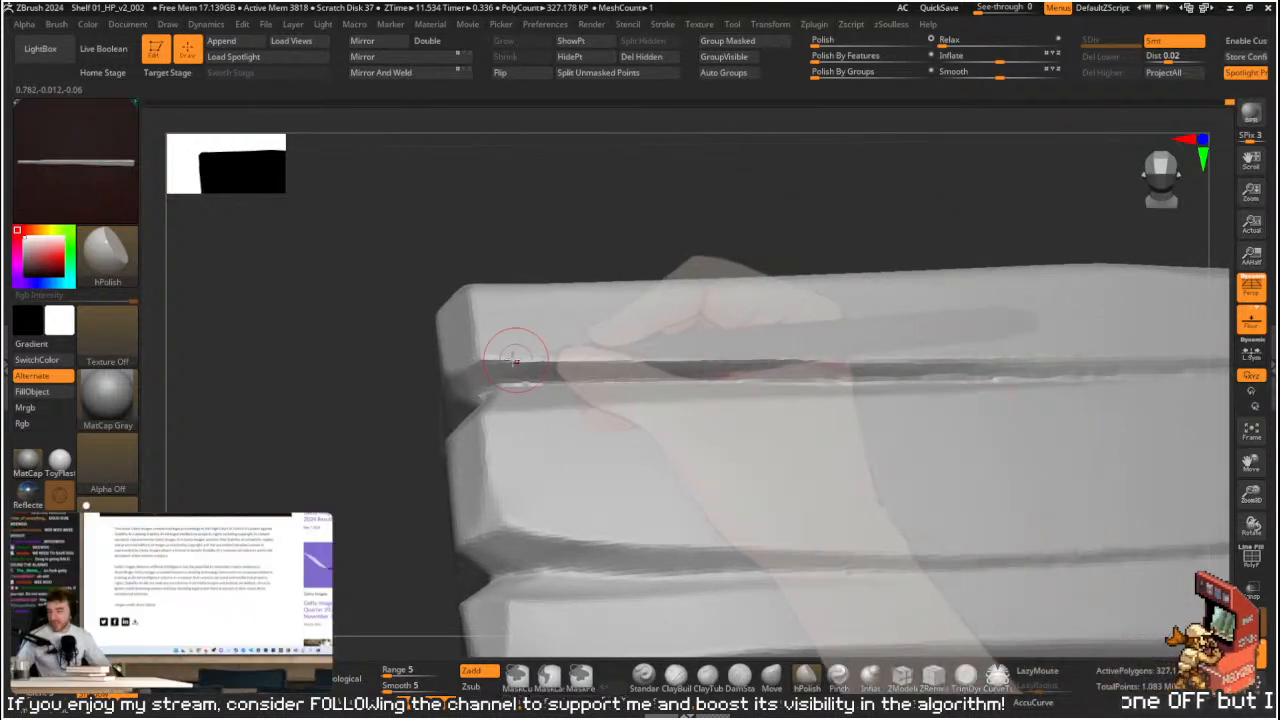
pyautogui.moveTo(543, 351)
pyautogui.mouseDown()
pyautogui.moveTo(500, 354)
pyautogui.moveTo(977, 364)
pyautogui.moveTo(903, 368)
pyautogui.mouseUp()
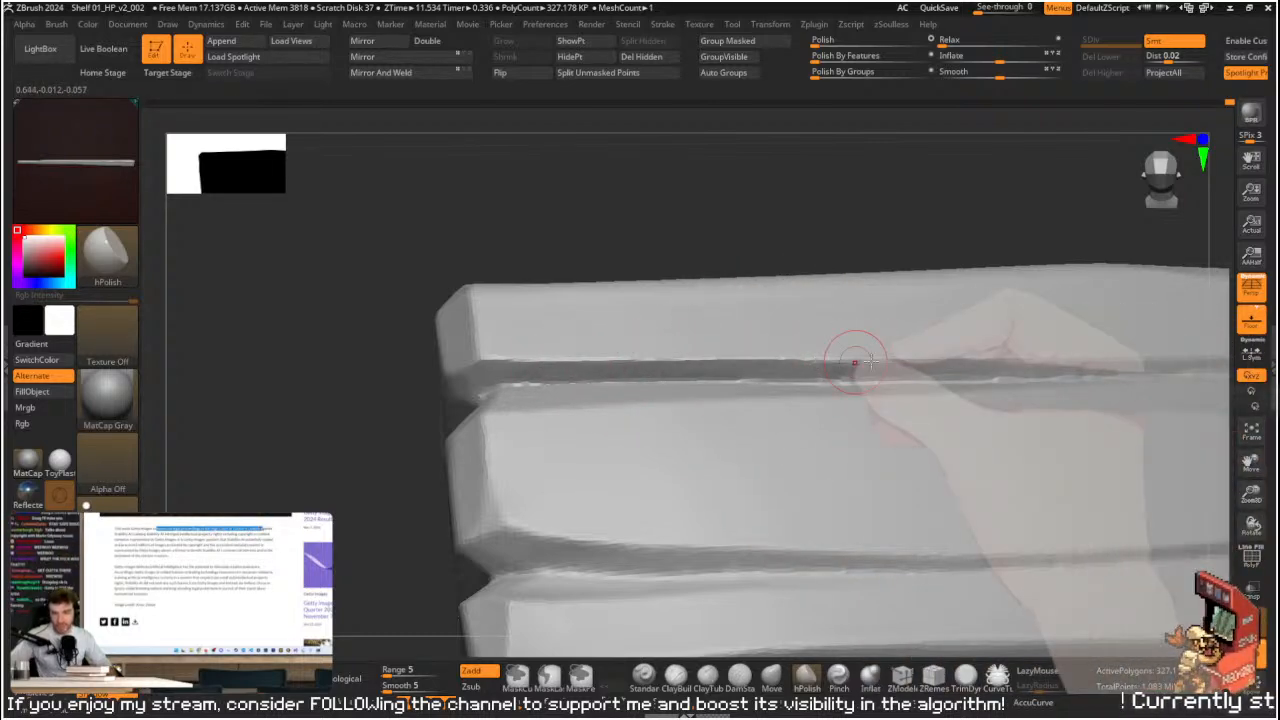
pyautogui.moveTo(877, 260); pyautogui.dragTo(910, 322)
pyautogui.press('s')
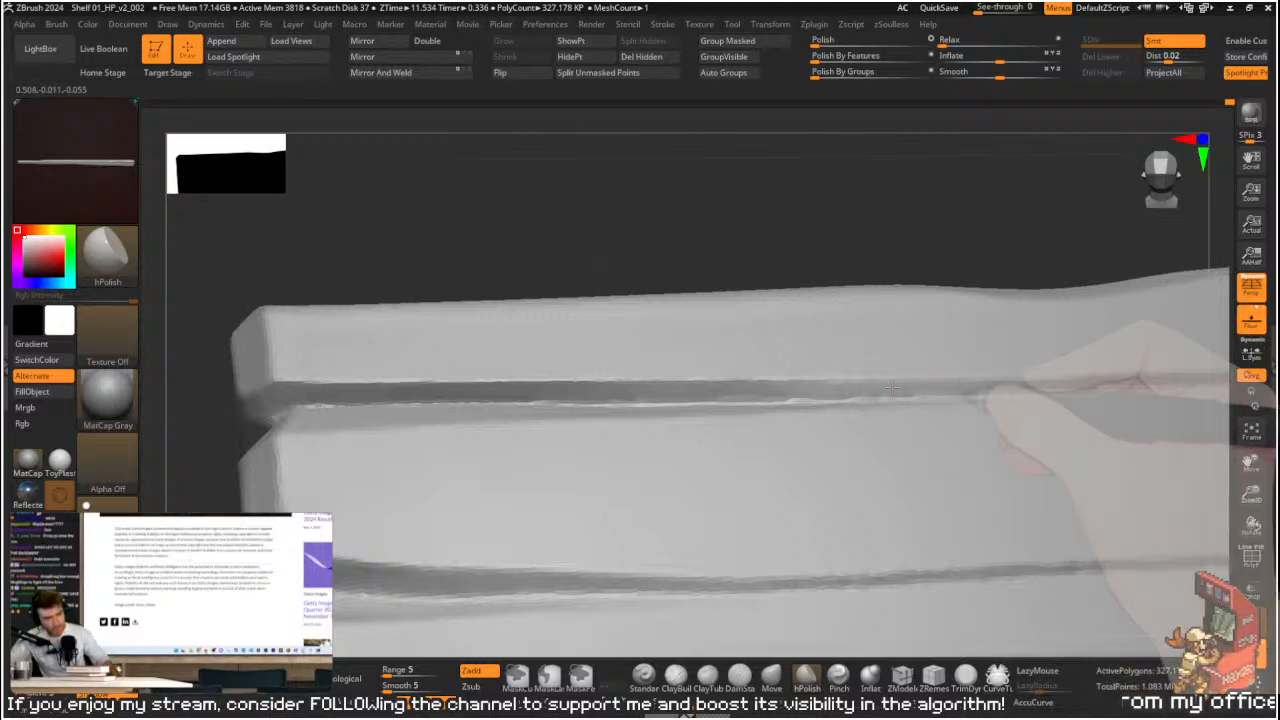
# - Trim the top plank's outer edge close to its end corner with the TrimDynamic brush
pyautogui.moveTo(720, 230); pyautogui.dragTo(694, 281)
pyautogui.press('b')
pyautogui.press('t')
pyautogui.press('d')
pyautogui.press('s')
pyautogui.moveTo(580, 334); pyautogui.dragTo(570, 337)
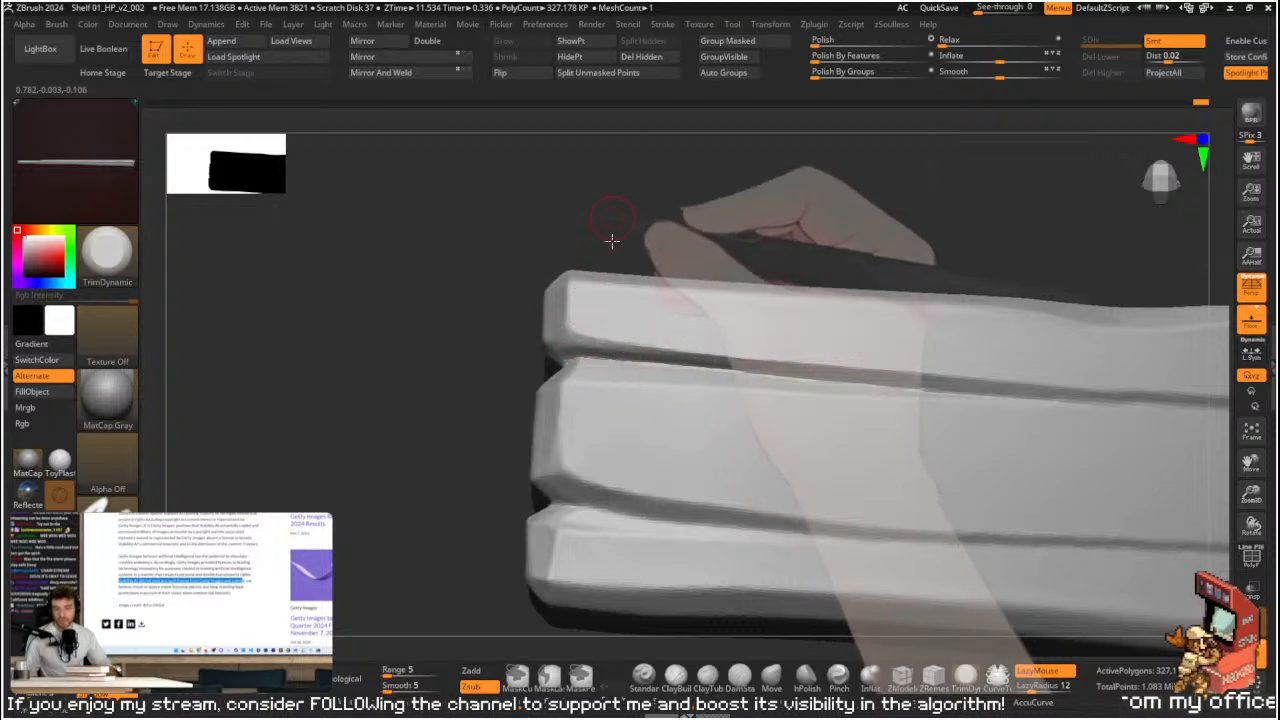
pyautogui.moveTo(612, 225); pyautogui.dragTo(591, 280)
pyautogui.press('s')
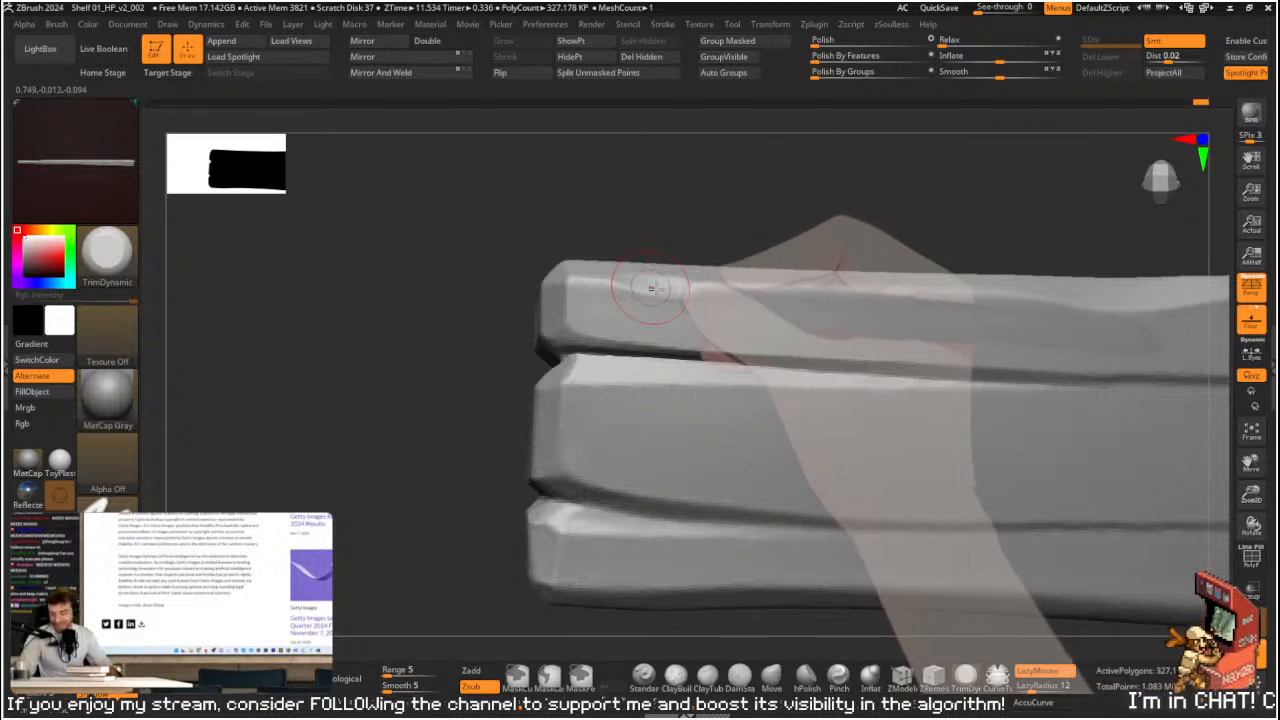
# - Carve a small worn facet into the outer edge beside the top plank's end corner with hPolish
pyautogui.press('b')
pyautogui.press('h')
pyautogui.press('p')
pyautogui.press('s')
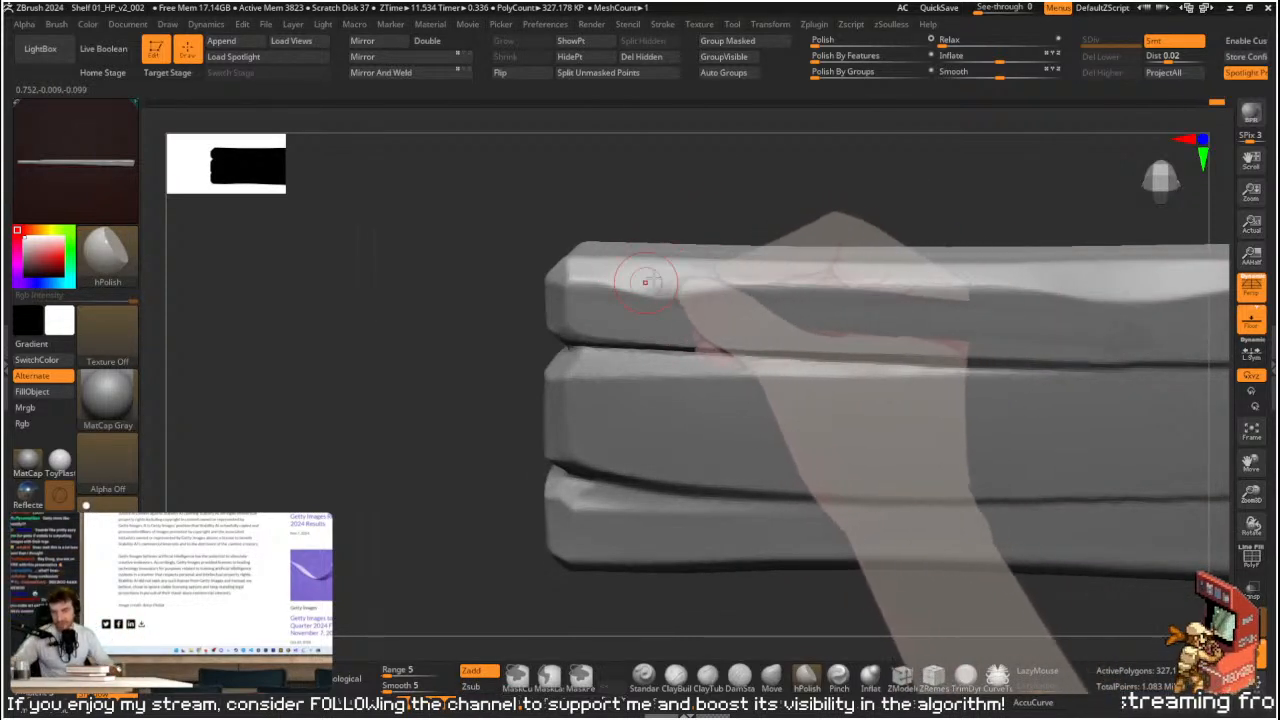
pyautogui.moveTo(672, 277); pyautogui.dragTo(634, 262)
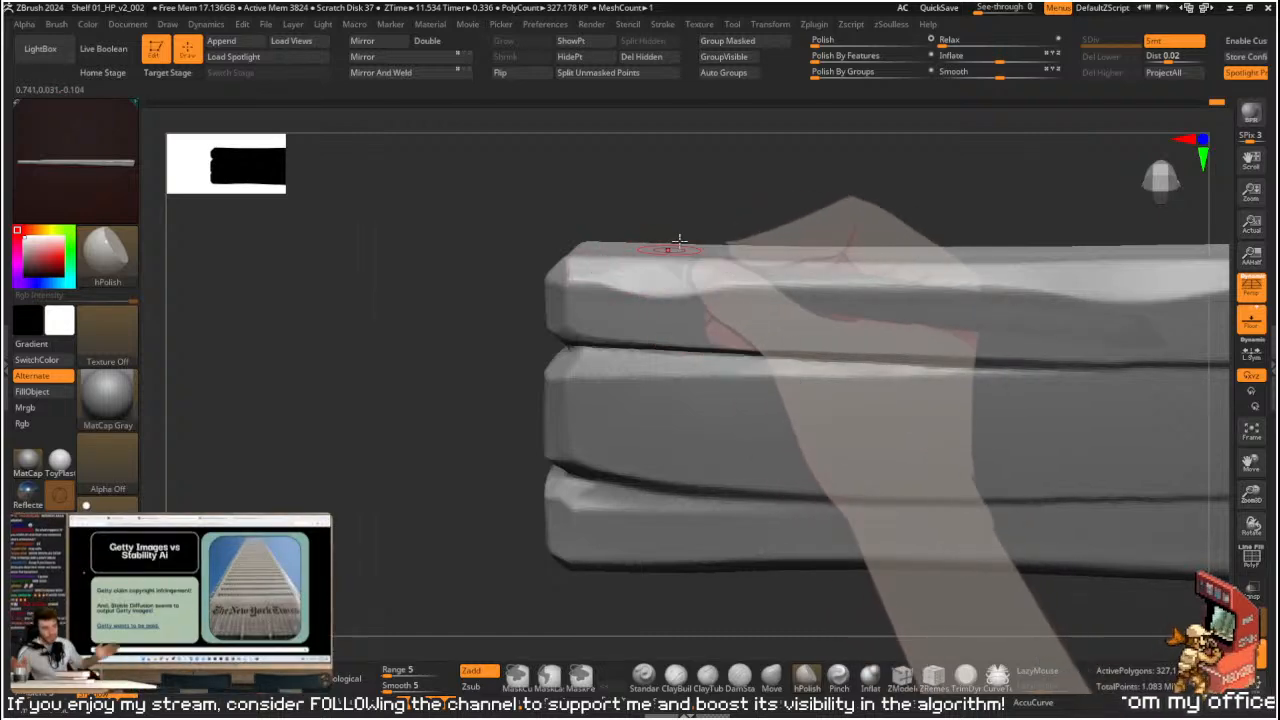
pyautogui.moveTo(640, 260); pyautogui.dragTo(674, 271, button='right')
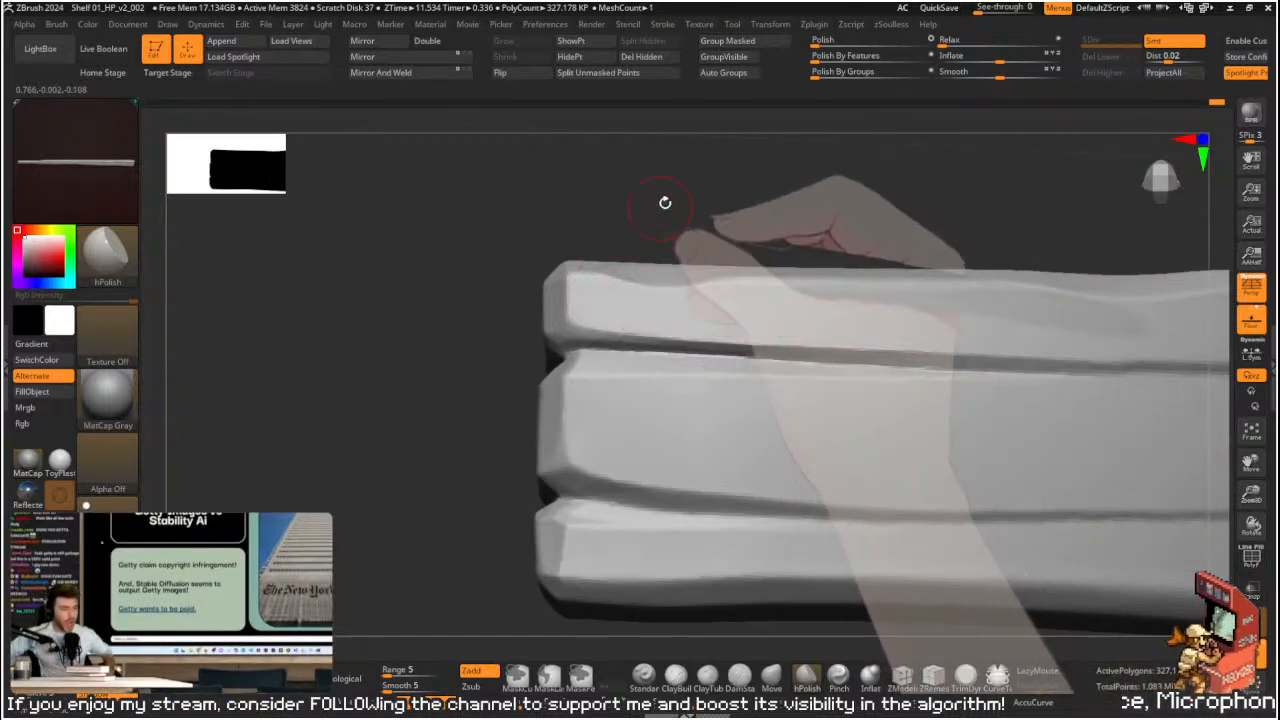
# - Polish the beveled end corners of the top and middle planks around the gaps, using a resized hPolish brush
pyautogui.moveTo(654, 211); pyautogui.dragTo(656, 247, button='right')
pyautogui.moveTo(563, 246)
pyautogui.mouseDown(button='right')
pyautogui.moveTo(595, 230)
pyautogui.moveTo(625, 155)
pyautogui.moveTo(556, 264)
pyautogui.mouseUp(button='right')
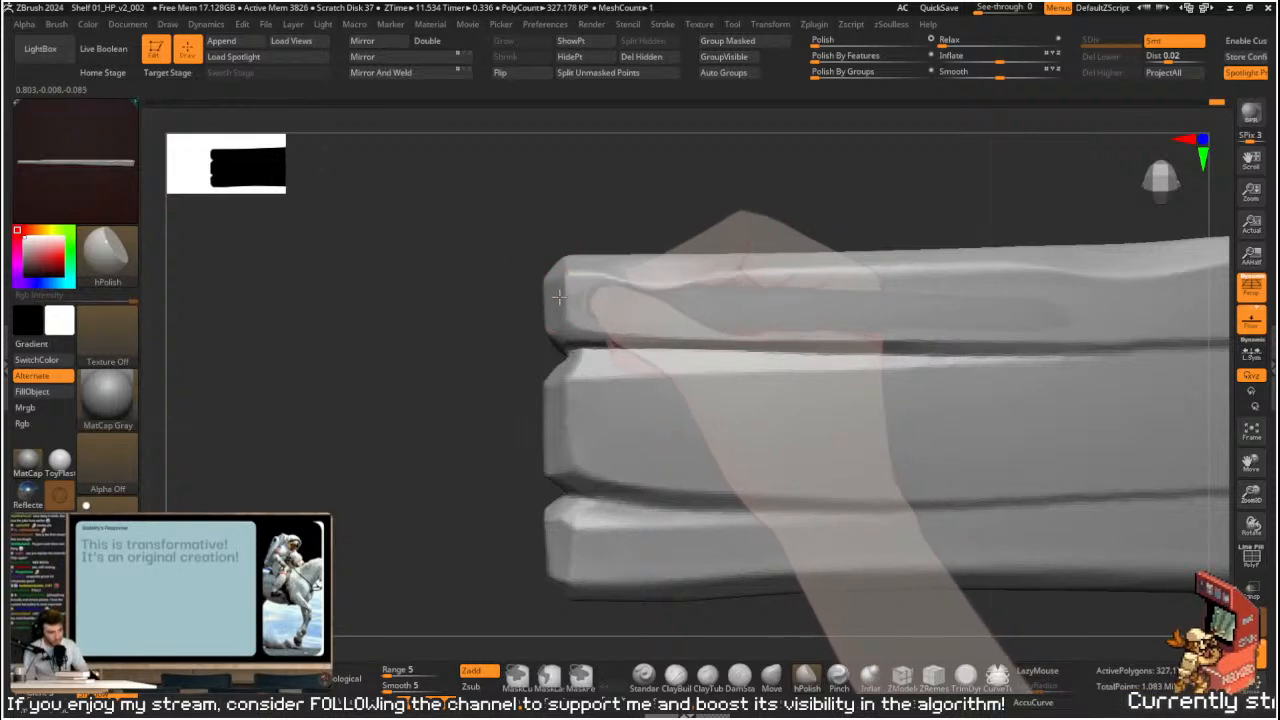
pyautogui.moveTo(491, 351)
pyautogui.mouseDown(button='right')
pyautogui.moveTo(480, 320)
pyautogui.moveTo(562, 339)
pyautogui.mouseUp(button='right')
pyautogui.press('s')
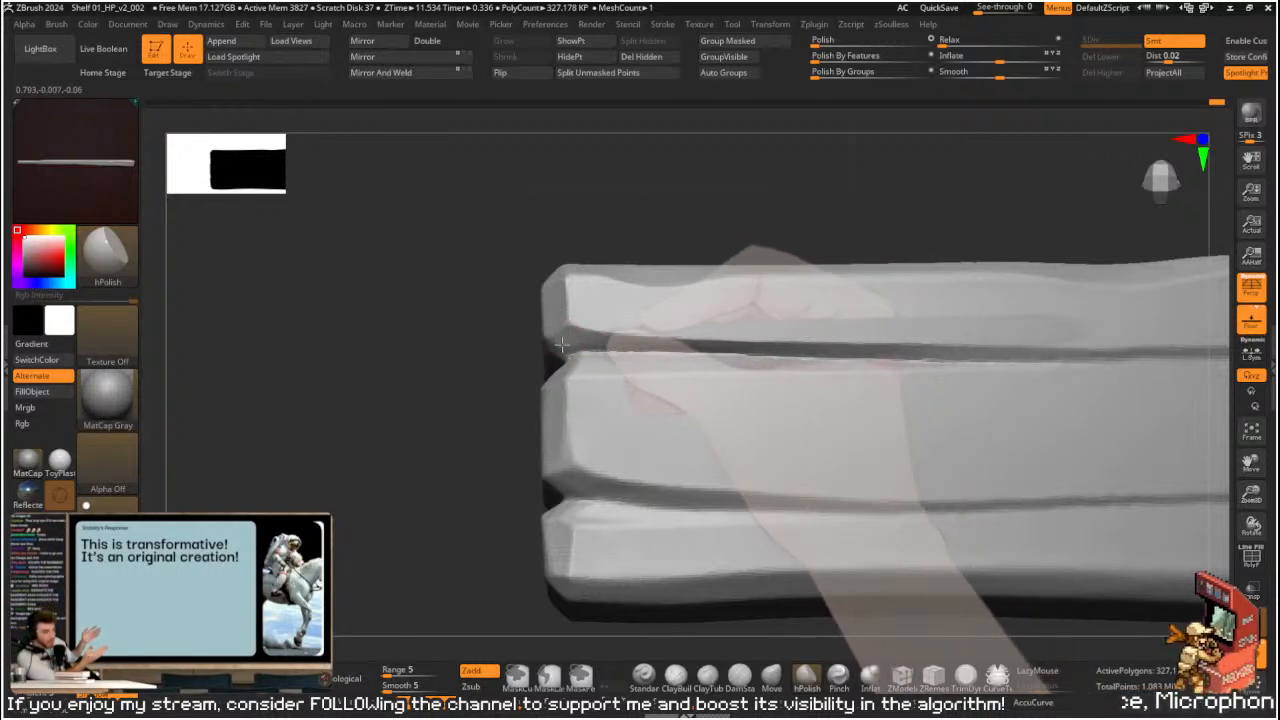
pyautogui.moveTo(509, 409); pyautogui.dragTo(612, 372, button='right')
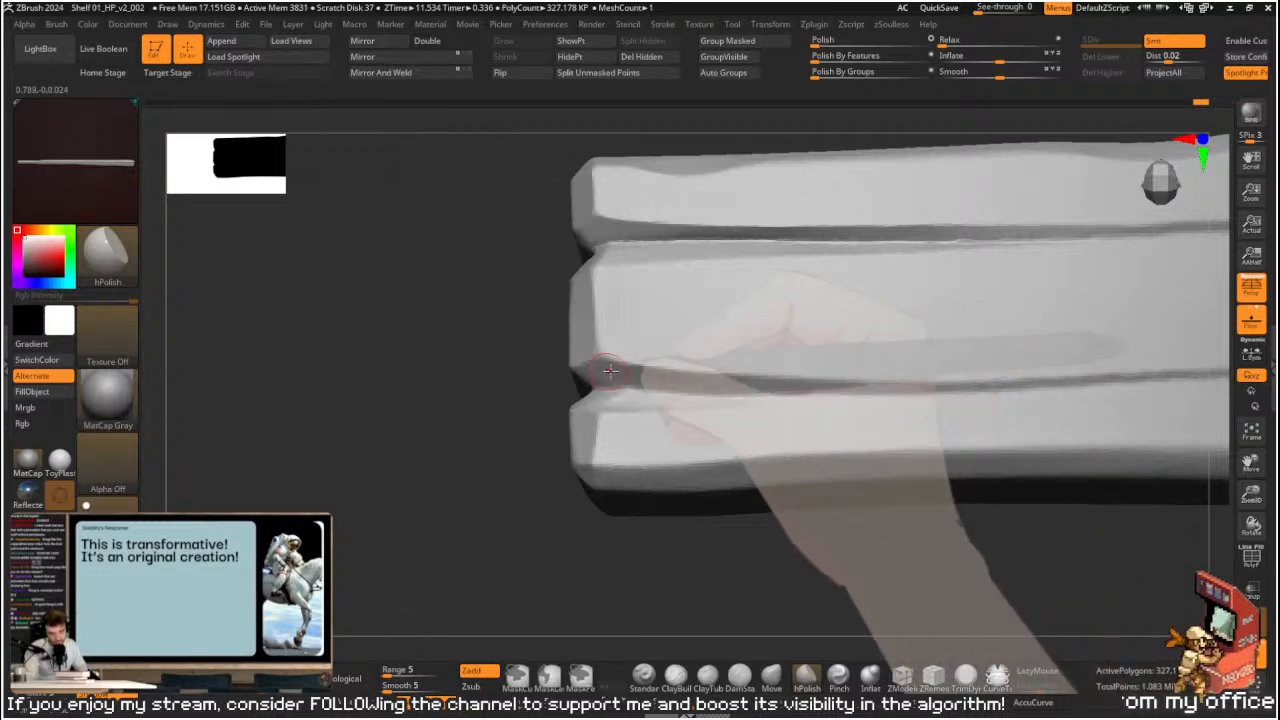
pyautogui.moveTo(698, 409); pyautogui.dragTo(663, 560, button='right')
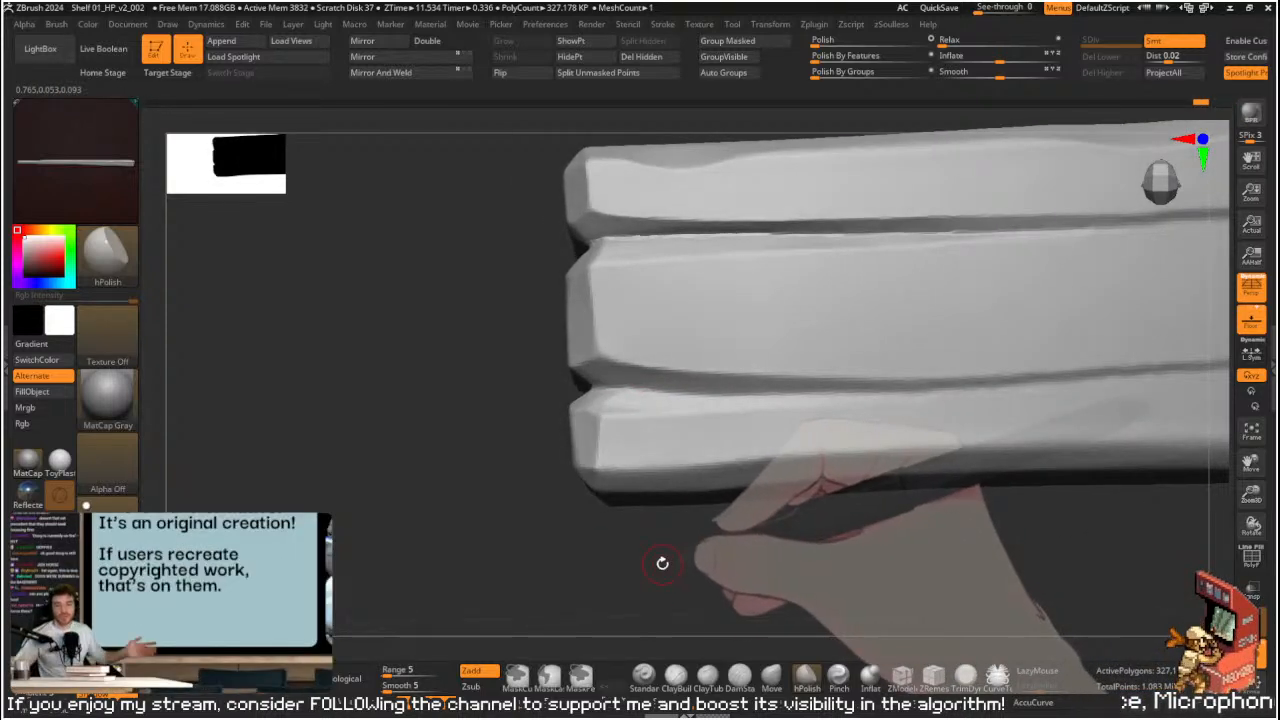
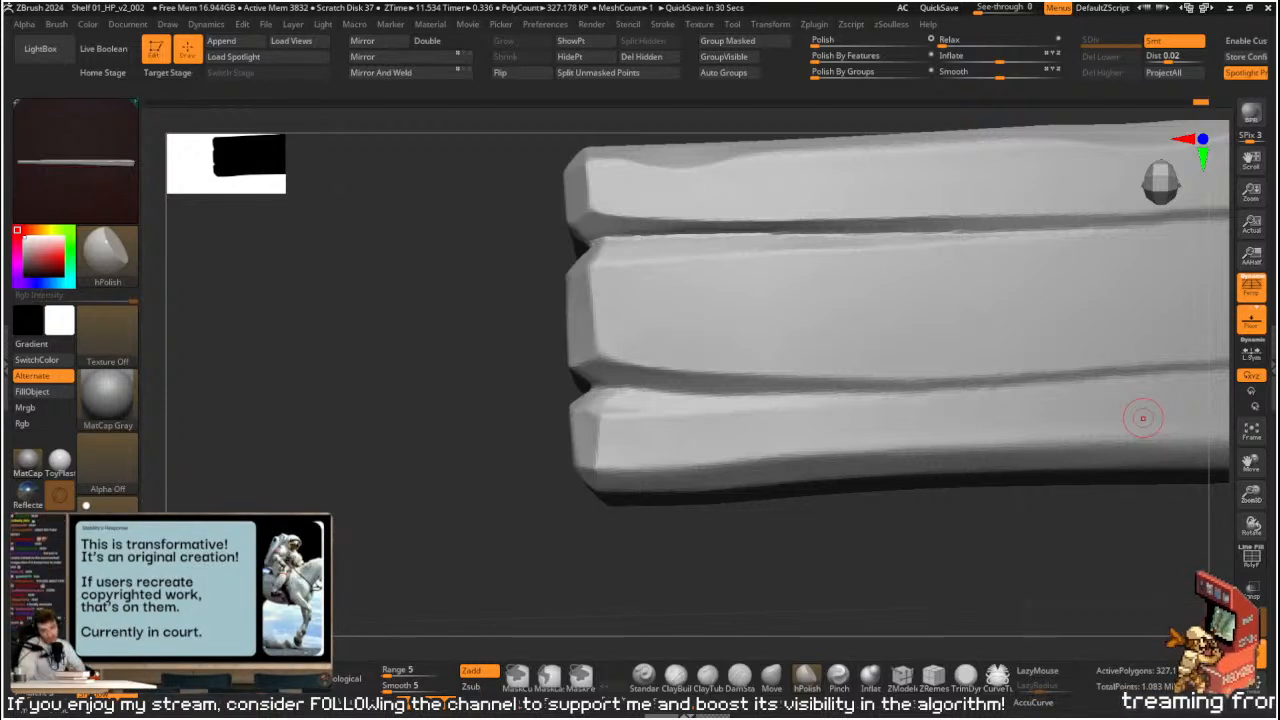
# - Stamp small pits on the middle plank, at its end and a little farther along, with the Orb_rubble_02 brush
pyautogui.moveTo(690, 560); pyautogui.dragTo(512, 415)
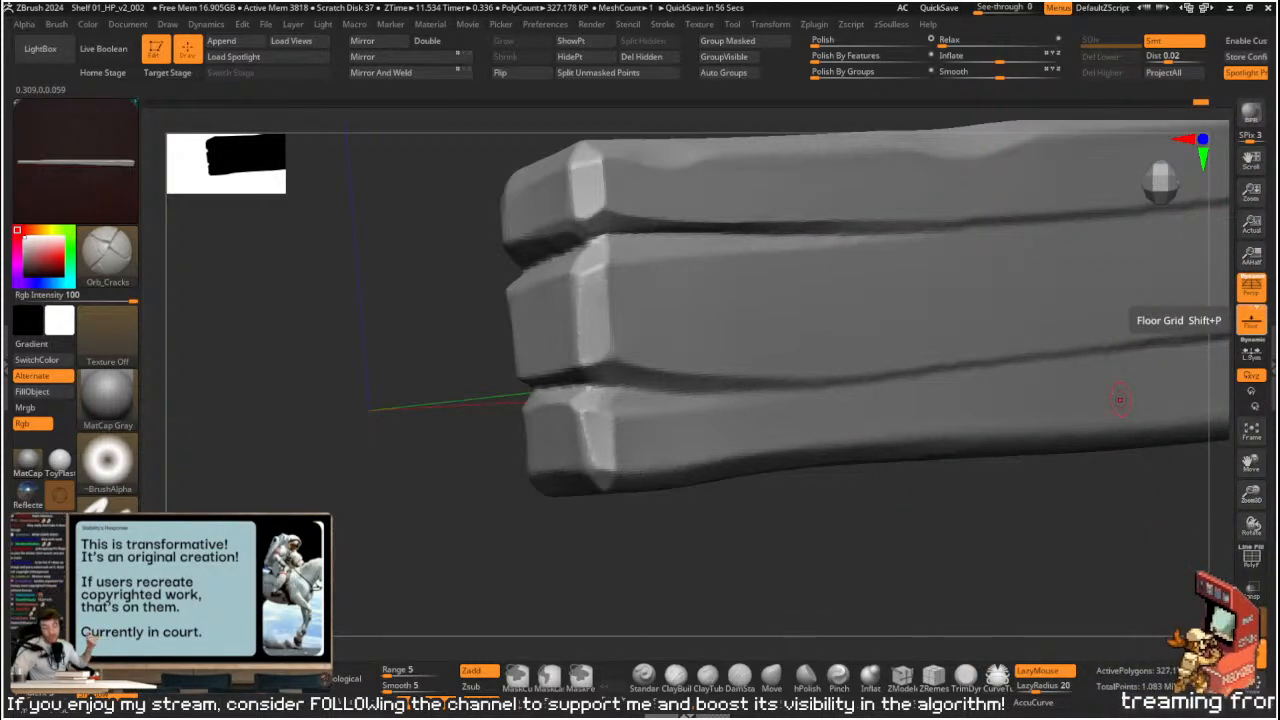
pyautogui.moveTo(611, 560); pyautogui.dragTo(580, 556)
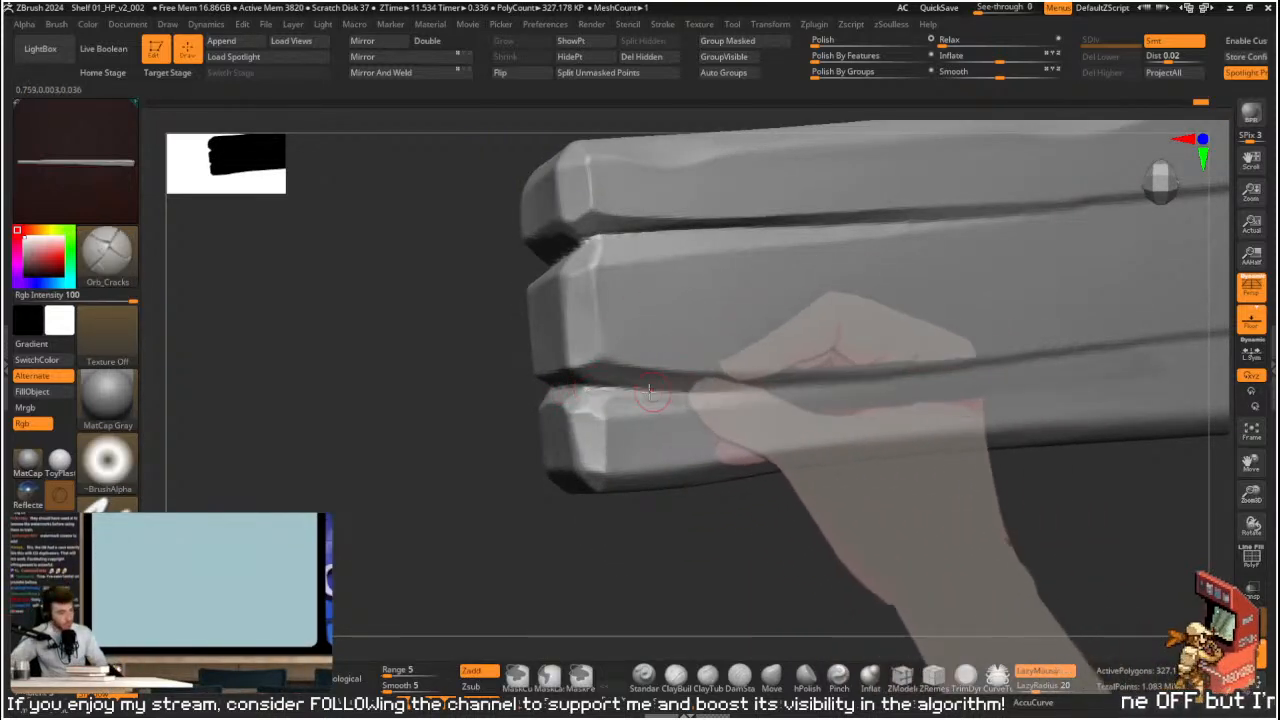
pyautogui.moveTo(868, 514); pyautogui.dragTo(800, 514)
pyautogui.moveTo(923, 486); pyautogui.dragTo(883, 489)
pyautogui.press('b')
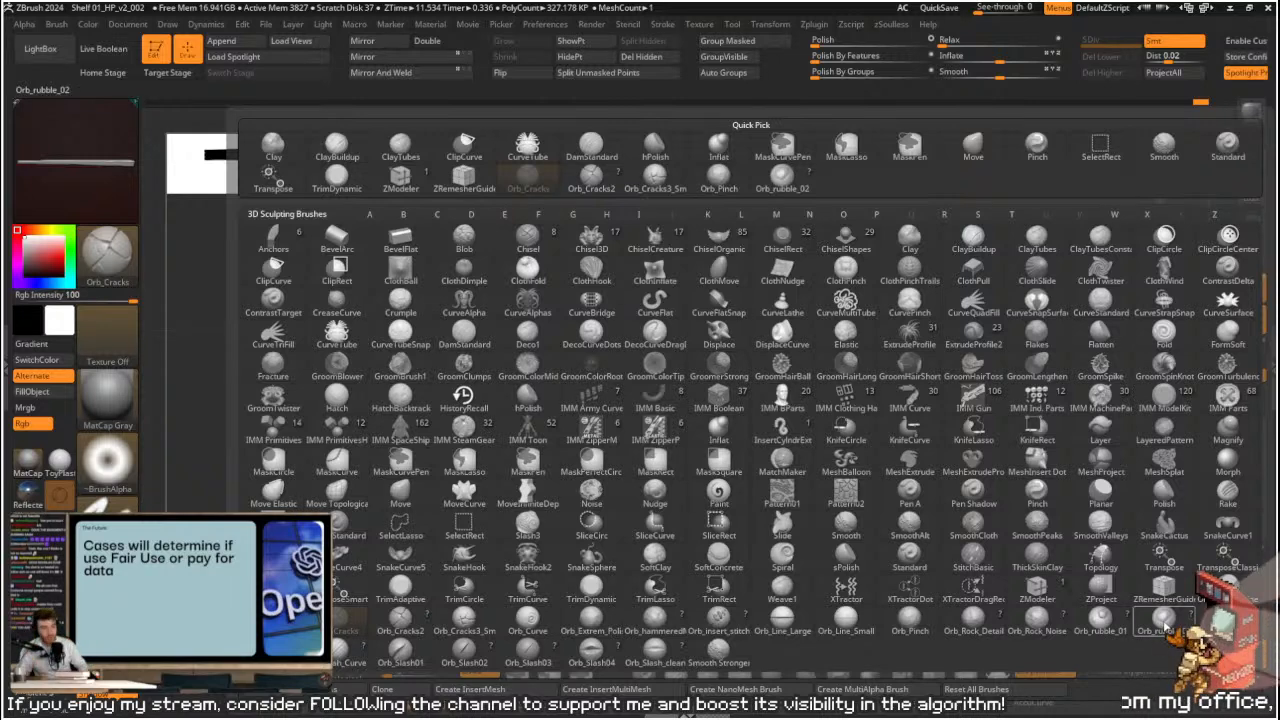
pyautogui.click(1163, 624)
pyautogui.moveTo(749, 383)
pyautogui.mouseDown()
pyautogui.moveTo(743, 474)
pyautogui.moveTo(674, 337)
pyautogui.moveTo(619, 353)
pyautogui.mouseUp()
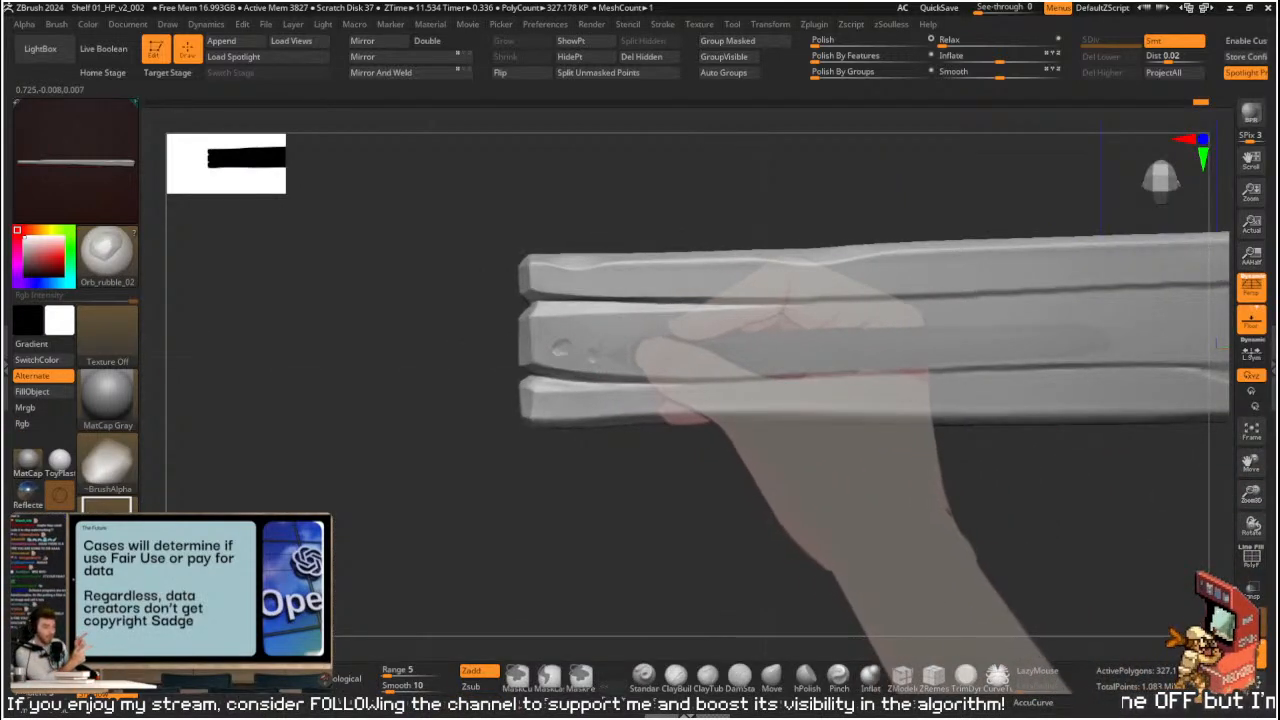
pyautogui.click(763, 325)
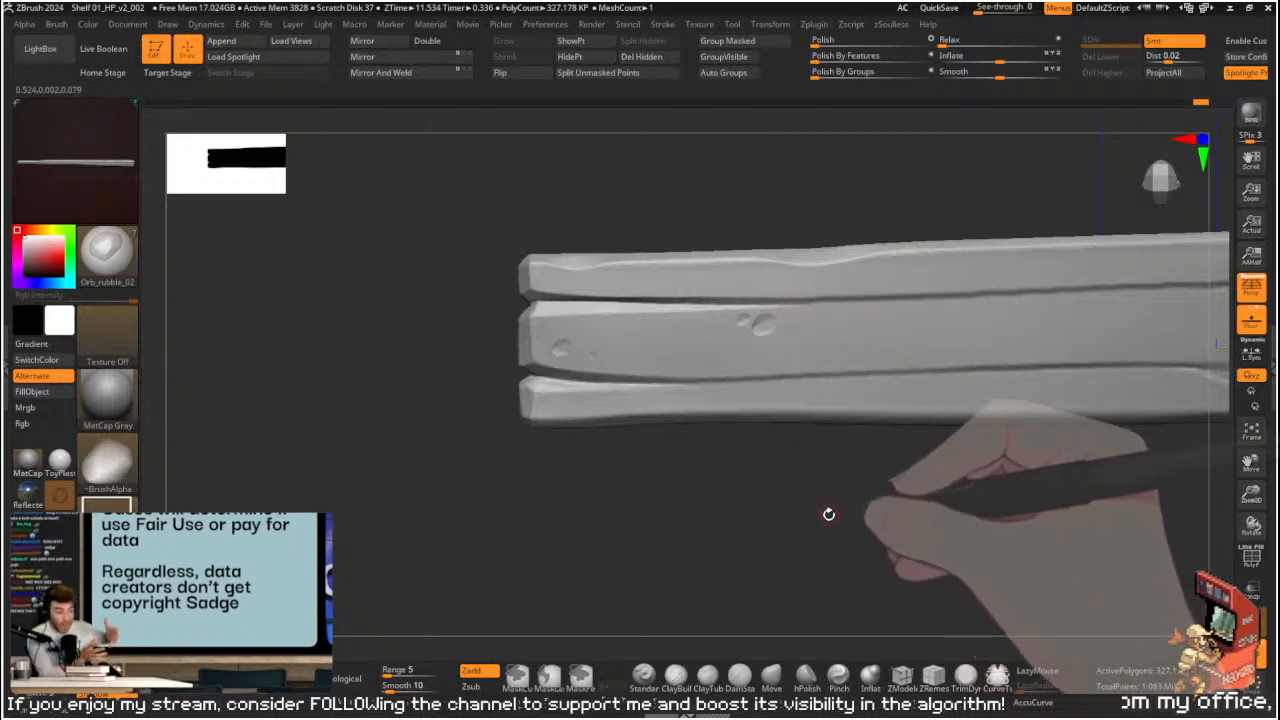
# - Stamp more scattered rubble pits farther along the shelf, on the top plank and beside the middle plank's crack
pyautogui.keyDown('alt'); pyautogui.moveTo(830, 514); pyautogui.dragTo(574, 516); pyautogui.keyUp('alt')
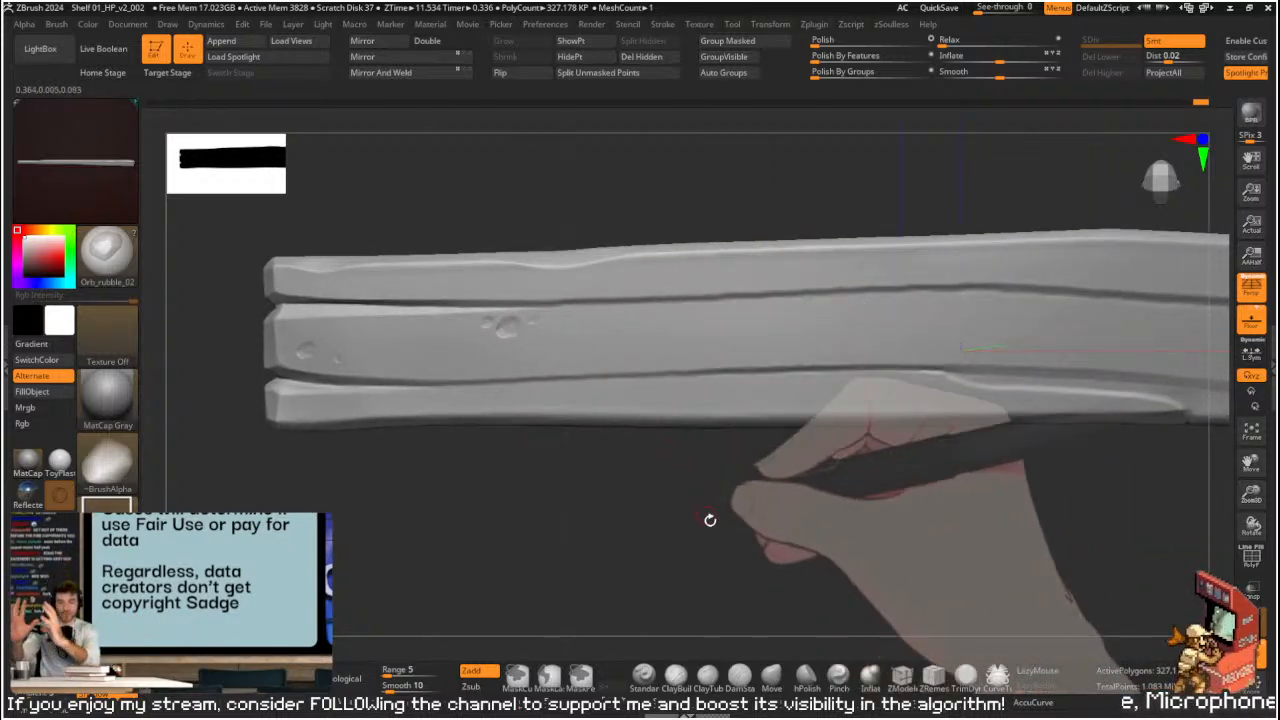
pyautogui.keyDown('alt'); pyautogui.moveTo(700, 508); pyautogui.dragTo(654, 477); pyautogui.keyUp('alt')
pyautogui.keyDown('alt'); pyautogui.moveTo(734, 483); pyautogui.dragTo(774, 514); pyautogui.keyUp('alt')
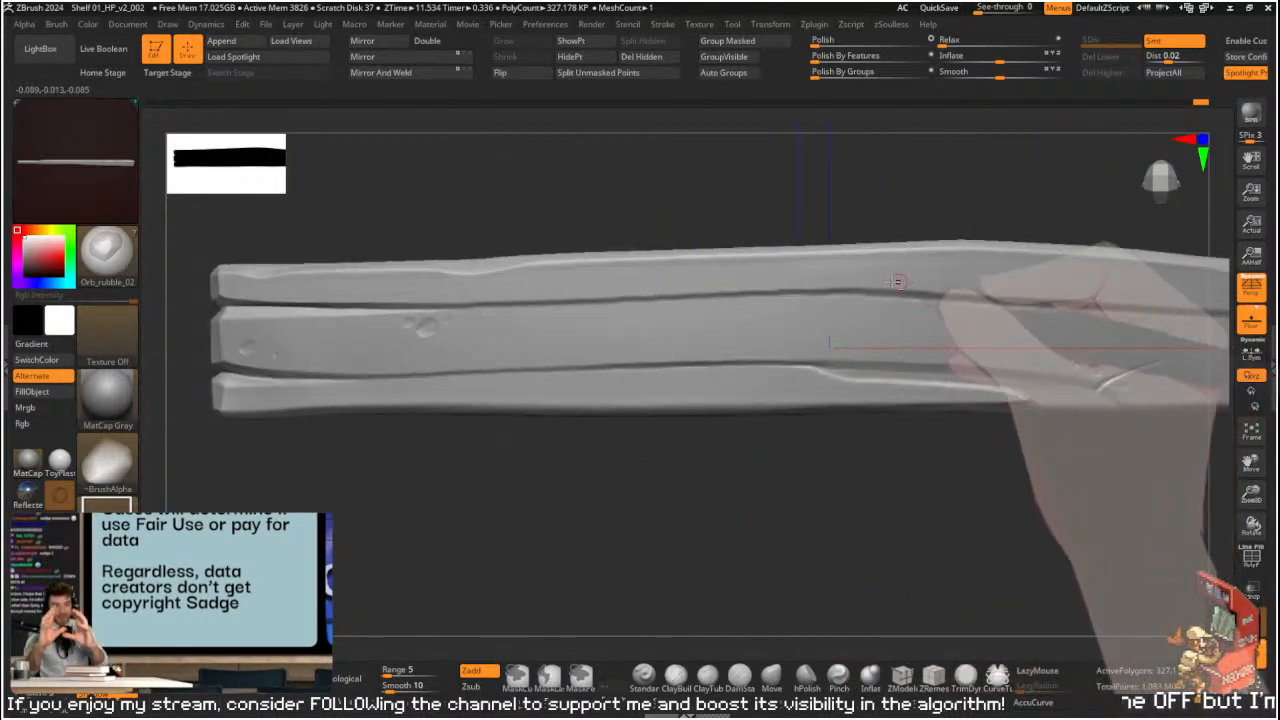
pyautogui.moveTo(937, 220); pyautogui.dragTo(791, 203)
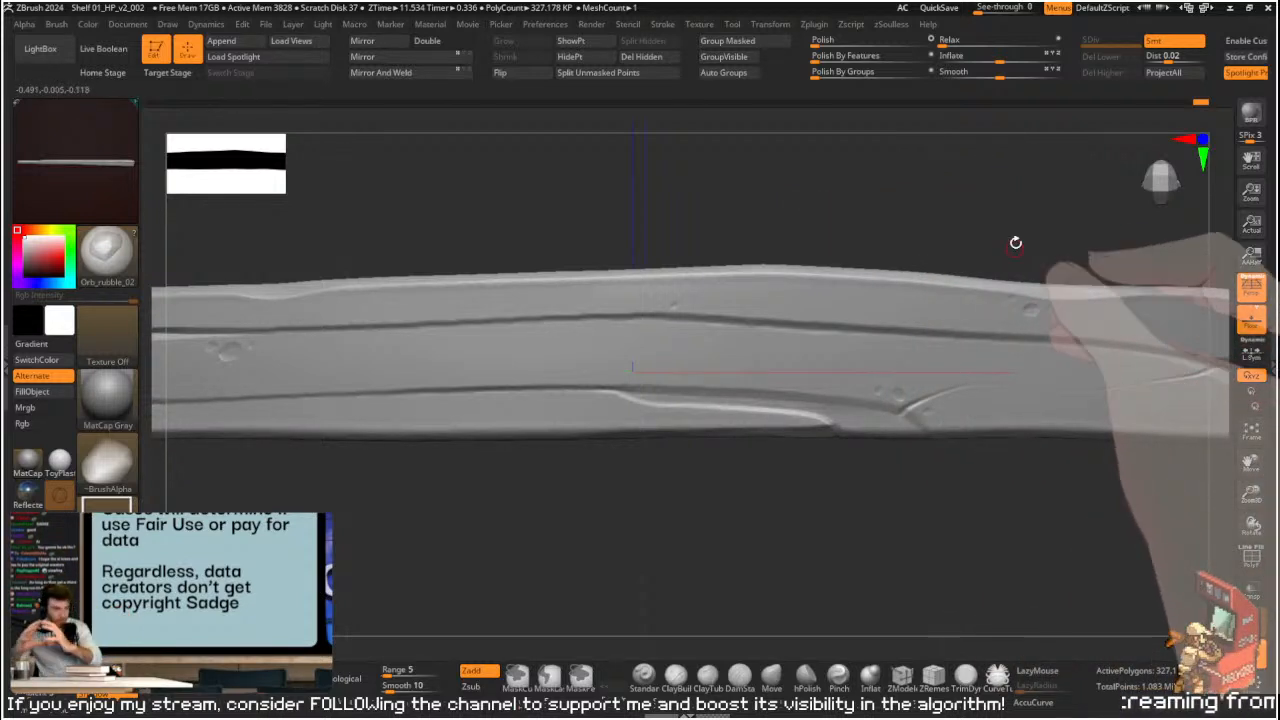
pyautogui.keyDown('alt'); pyautogui.moveTo(1014, 254); pyautogui.dragTo(931, 180); pyautogui.keyUp('alt')
pyautogui.keyDown('alt'); pyautogui.moveTo(1006, 214); pyautogui.dragTo(1032, 265); pyautogui.keyUp('alt')
# - Soften the stamped pits along the top and middle planks with the Smooth brush
pyautogui.moveTo(1083, 436)
pyautogui.keyDown('alt'); pyautogui.mouseDown()
pyautogui.moveTo(778, 391)
pyautogui.moveTo(929, 403)
pyautogui.moveTo(994, 386)
pyautogui.moveTo(1006, 398)
pyautogui.mouseUp(); pyautogui.keyUp('alt')
pyautogui.press('shift')
pyautogui.keyDown('shift'); pyautogui.moveTo(867, 384); pyautogui.dragTo(891, 366); pyautogui.keyUp('shift')
pyautogui.keyDown('shift'); pyautogui.moveTo(634, 166); pyautogui.dragTo(583, 183); pyautogui.keyUp('shift')
pyautogui.keyDown('alt'); pyautogui.moveTo(703, 545); pyautogui.dragTo(1070, 521); pyautogui.keyUp('alt')
pyautogui.press('shift')
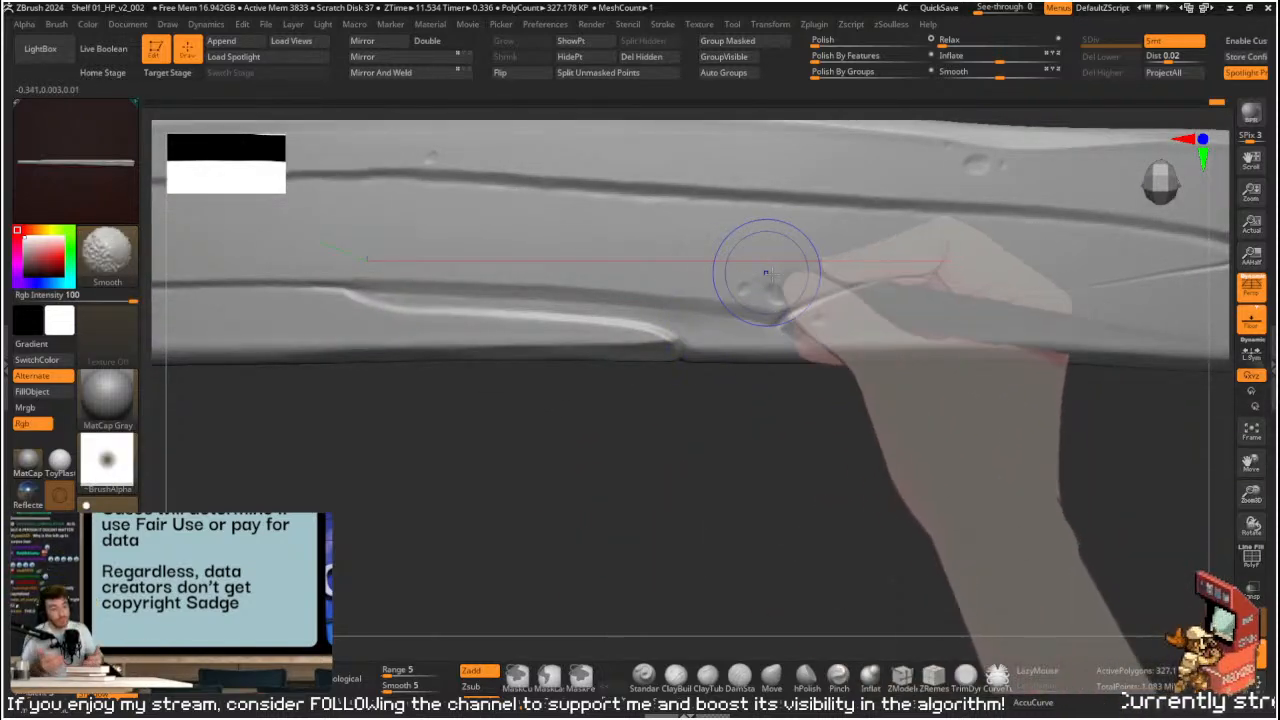
pyautogui.keyDown('shift'); pyautogui.moveTo(752, 270); pyautogui.dragTo(772, 292); pyautogui.keyUp('shift')
pyautogui.keyDown('alt'); pyautogui.moveTo(646, 449); pyautogui.dragTo(880, 483); pyautogui.keyUp('alt')
pyautogui.keyDown('shift'); pyautogui.moveTo(714, 194); pyautogui.dragTo(688, 189); pyautogui.keyUp('shift')
pyautogui.keyDown('alt'); pyautogui.moveTo(617, 499); pyautogui.dragTo(1030, 484); pyautogui.keyUp('alt')
pyautogui.moveTo(423, 246)
pyautogui.keyDown('shift'); pyautogui.mouseDown()
pyautogui.moveTo(380, 241)
pyautogui.moveTo(426, 250)
pyautogui.mouseUp(); pyautogui.keyUp('shift')
pyautogui.keyDown('alt'); pyautogui.moveTo(691, 517); pyautogui.dragTo(977, 512); pyautogui.keyUp('alt')
pyautogui.keyDown('shift'); pyautogui.moveTo(429, 266); pyautogui.dragTo(460, 280); pyautogui.keyUp('shift')
# - On the shelf's opposite face, isolate a long curved strip along the outer edge to the plank end using an inverted lasso mask
pyautogui.moveTo(626, 446)
pyautogui.mouseDown()
pyautogui.moveTo(794, 469)
pyautogui.moveTo(658, 386)
pyautogui.moveTo(530, 380)
pyautogui.mouseUp()
pyautogui.keyDown('alt'); pyautogui.moveTo(530, 380); pyautogui.dragTo(820, 383); pyautogui.keyUp('alt')
pyautogui.keyDown('alt'); pyautogui.moveTo(585, 389); pyautogui.dragTo(760, 391); pyautogui.keyUp('alt')
pyautogui.keyDown('alt'); pyautogui.moveTo(650, 392); pyautogui.dragTo(641, 343); pyautogui.keyUp('alt')
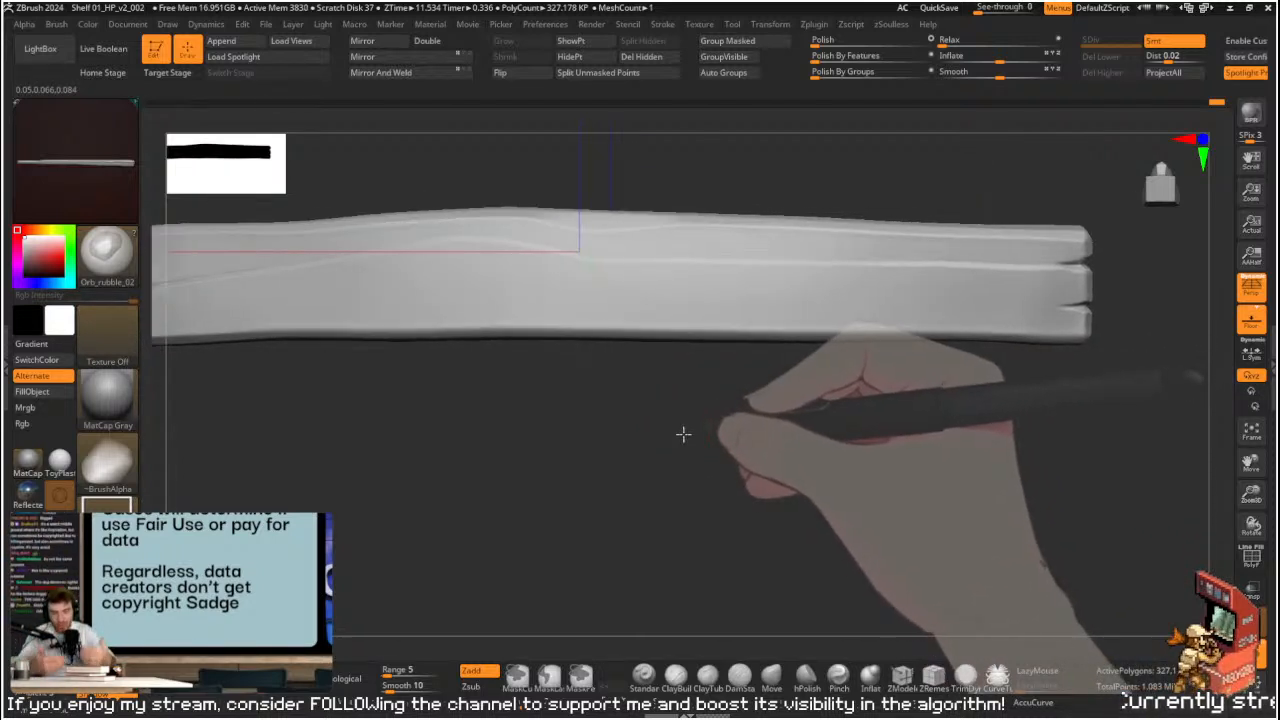
pyautogui.moveTo(686, 443); pyautogui.dragTo(420, 365)
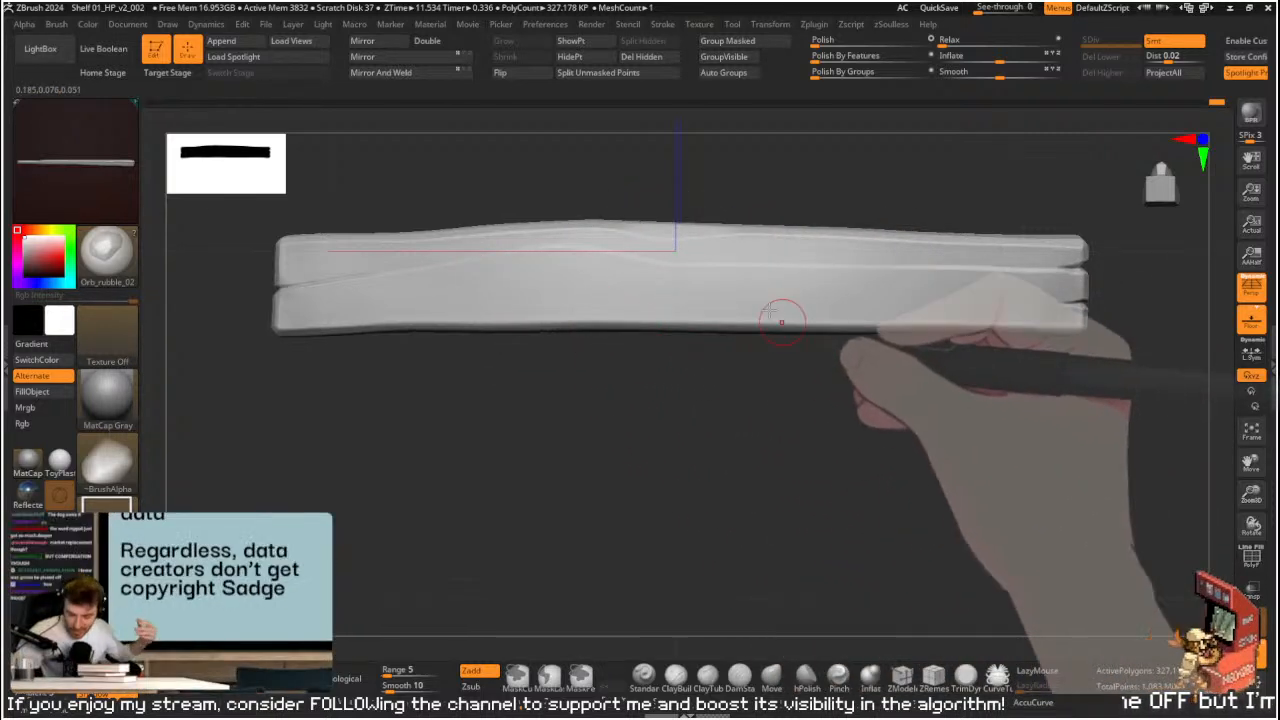
pyautogui.moveTo(877, 387)
pyautogui.keyDown('alt'); pyautogui.mouseDown()
pyautogui.moveTo(789, 397)
pyautogui.moveTo(919, 421)
pyautogui.mouseUp(); pyautogui.keyUp('alt')
pyautogui.moveTo(1020, 329)
pyautogui.keyDown('ctrl'); pyautogui.mouseDown()
pyautogui.moveTo(832, 322)
pyautogui.moveTo(617, 397)
pyautogui.moveTo(1157, 410)
pyautogui.moveTo(1150, 370)
pyautogui.mouseUp(); pyautogui.keyUp('ctrl')
pyautogui.keyDown('ctrl'); pyautogui.moveTo(1026, 323); pyautogui.dragTo(366, 286); pyautogui.keyUp('ctrl')
pyautogui.hotkey('ctrl', 'z')
pyautogui.moveTo(1017, 320)
pyautogui.keyDown('ctrl'); pyautogui.mouseDown()
pyautogui.moveTo(886, 337)
pyautogui.moveTo(640, 310)
pyautogui.moveTo(450, 340)
pyautogui.moveTo(295, 402)
pyautogui.moveTo(1114, 443)
pyautogui.moveTo(909, 271)
pyautogui.moveTo(852, 316)
pyautogui.mouseUp(); pyautogui.keyUp('ctrl')
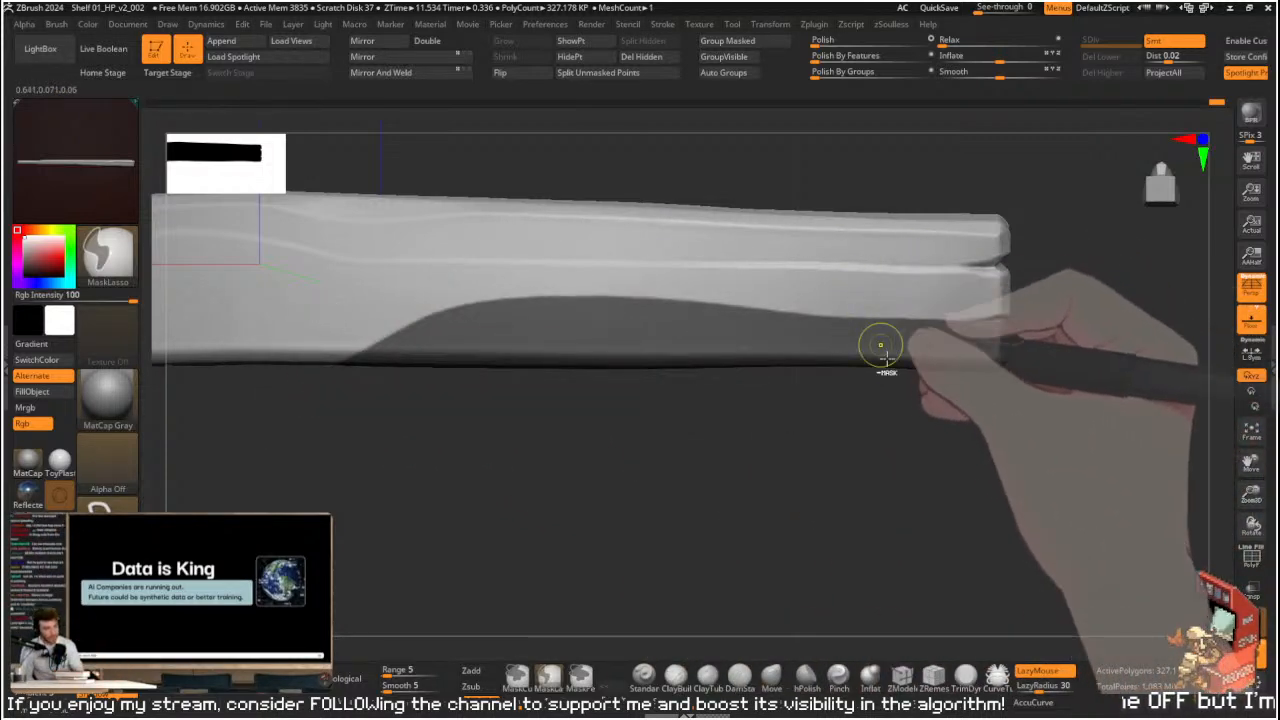
pyautogui.keyDown('ctrl'); pyautogui.click(909, 429); pyautogui.keyUp('ctrl')
pyautogui.moveTo(909, 429)
pyautogui.mouseDown()
pyautogui.moveTo(1011, 357)
pyautogui.moveTo(1040, 415)
pyautogui.moveTo(300, 393)
pyautogui.moveTo(223, 330)
pyautogui.moveTo(246, 306)
pyautogui.mouseUp()
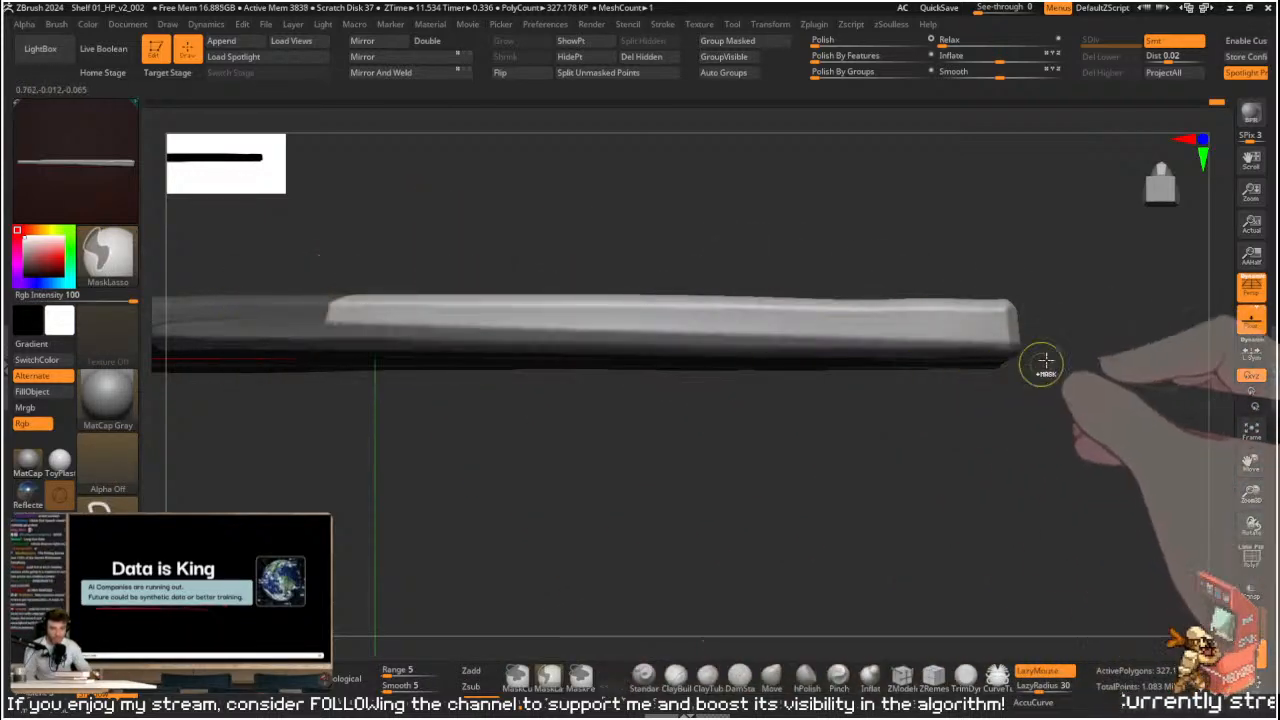
# - Adjust the lasso mask along the shelf's narrow side next to the isolated strip
pyautogui.moveTo(1049, 380)
pyautogui.keyDown('ctrl'); pyautogui.mouseDown()
pyautogui.moveTo(406, 391)
pyautogui.moveTo(277, 302)
pyautogui.mouseUp(); pyautogui.keyUp('ctrl')
pyautogui.hotkey('ctrl', 'z')
pyautogui.moveTo(1036, 332)
pyautogui.keyDown('ctrl'); pyautogui.mouseDown()
pyautogui.moveTo(691, 463)
pyautogui.moveTo(271, 354)
pyautogui.moveTo(250, 298)
pyautogui.mouseUp(); pyautogui.keyUp('ctrl')
pyautogui.moveTo(855, 460)
pyautogui.mouseDown()
pyautogui.moveTo(891, 494)
pyautogui.moveTo(1009, 206)
pyautogui.moveTo(1014, 249)
pyautogui.moveTo(606, 246)
pyautogui.moveTo(960, 211)
pyautogui.moveTo(722, 200)
pyautogui.moveTo(737, 249)
pyautogui.moveTo(616, 319)
pyautogui.mouseUp()
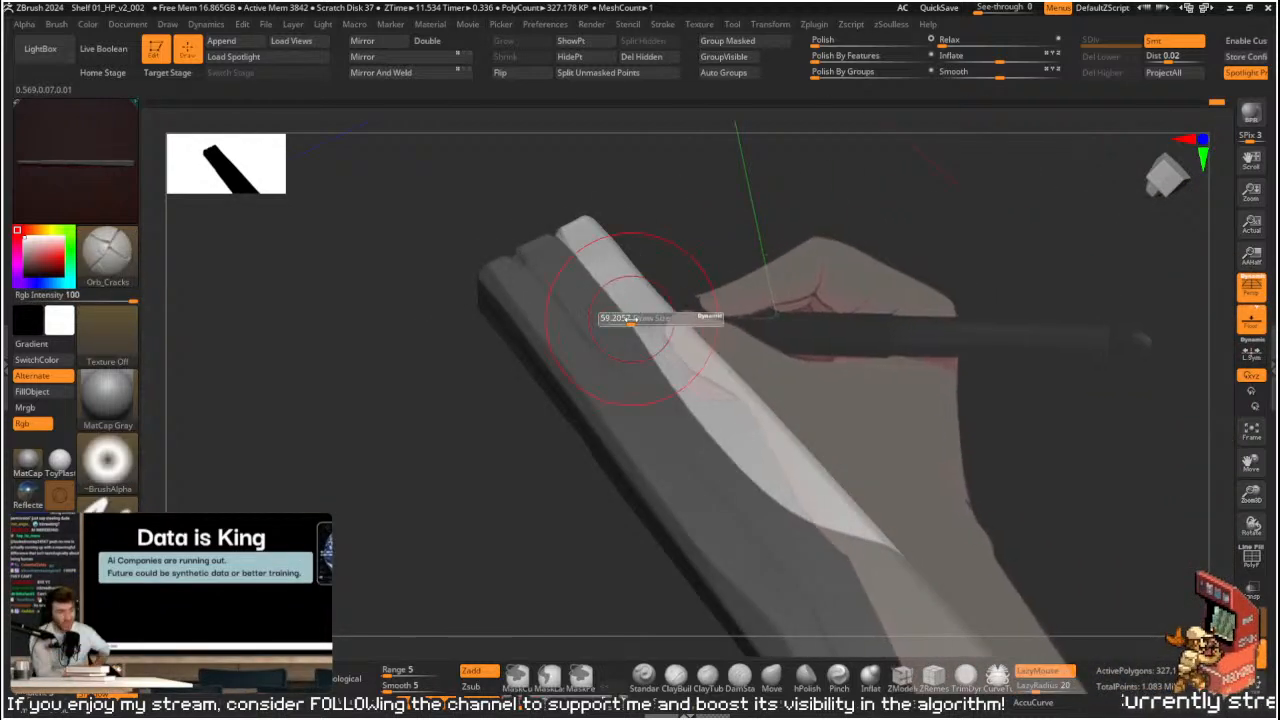
# - Push the unmasked strip with an enlarged Move brush to form a split along the mask border, then clear the mask
pyautogui.press('b')
pyautogui.press('h')
pyautogui.press('p')
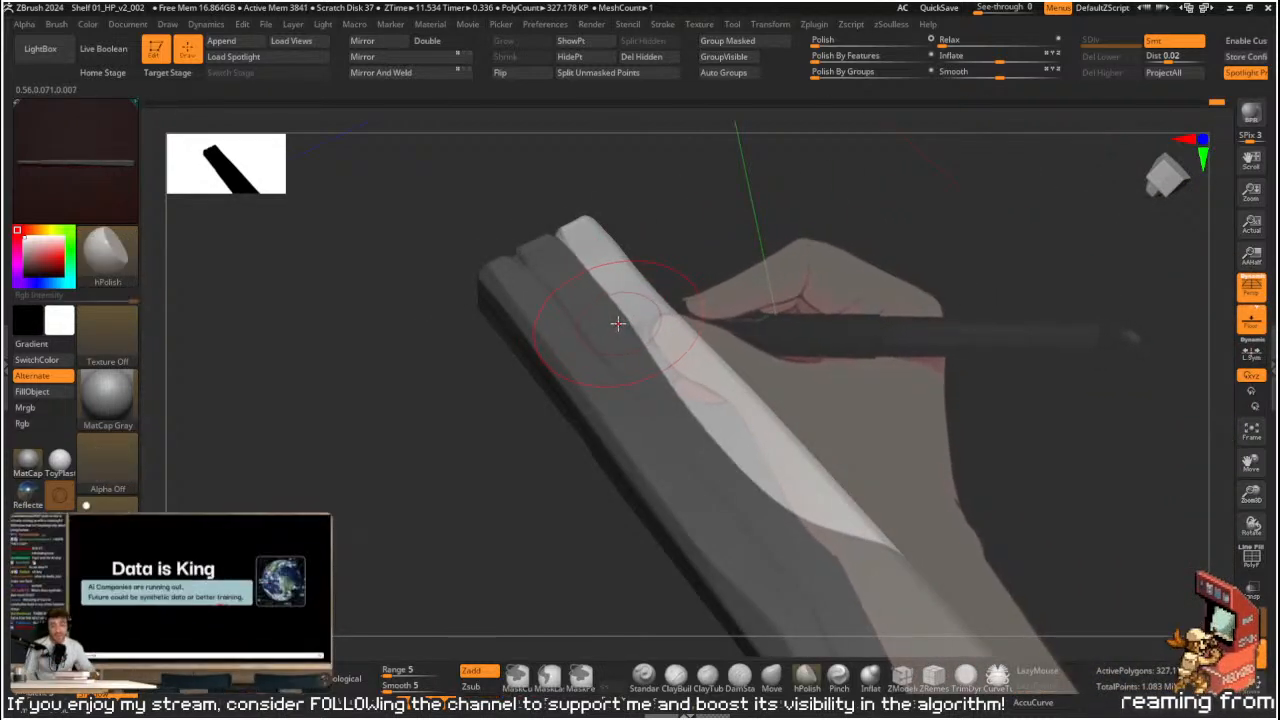
pyautogui.moveTo(740, 205); pyautogui.dragTo(754, 251)
pyautogui.press('s')
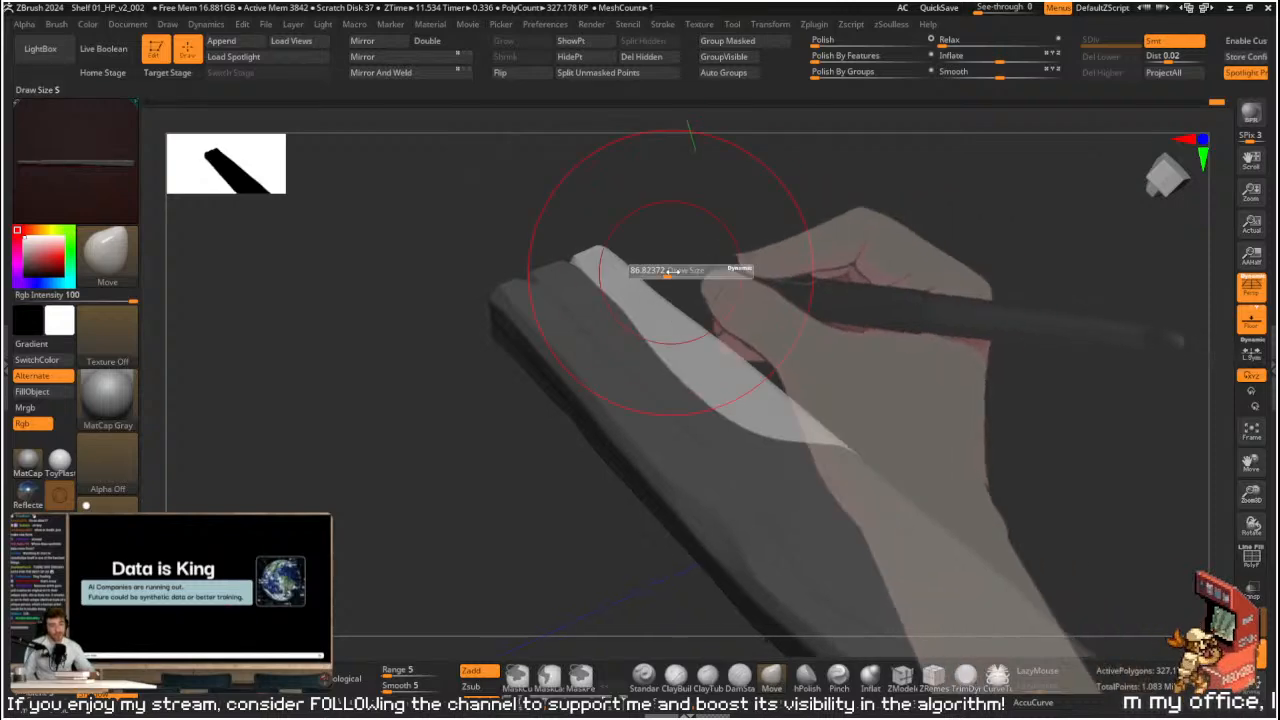
pyautogui.moveTo(666, 271); pyautogui.dragTo(686, 271)
pyautogui.moveTo(590, 277)
pyautogui.mouseDown()
pyautogui.moveTo(797, 223)
pyautogui.moveTo(869, 346)
pyautogui.moveTo(830, 396)
pyautogui.moveTo(946, 423)
pyautogui.moveTo(754, 391)
pyautogui.moveTo(863, 429)
pyautogui.moveTo(920, 392)
pyautogui.moveTo(951, 223)
pyautogui.moveTo(663, 234)
pyautogui.moveTo(885, 231)
pyautogui.moveTo(909, 271)
pyautogui.moveTo(805, 300)
pyautogui.mouseUp()
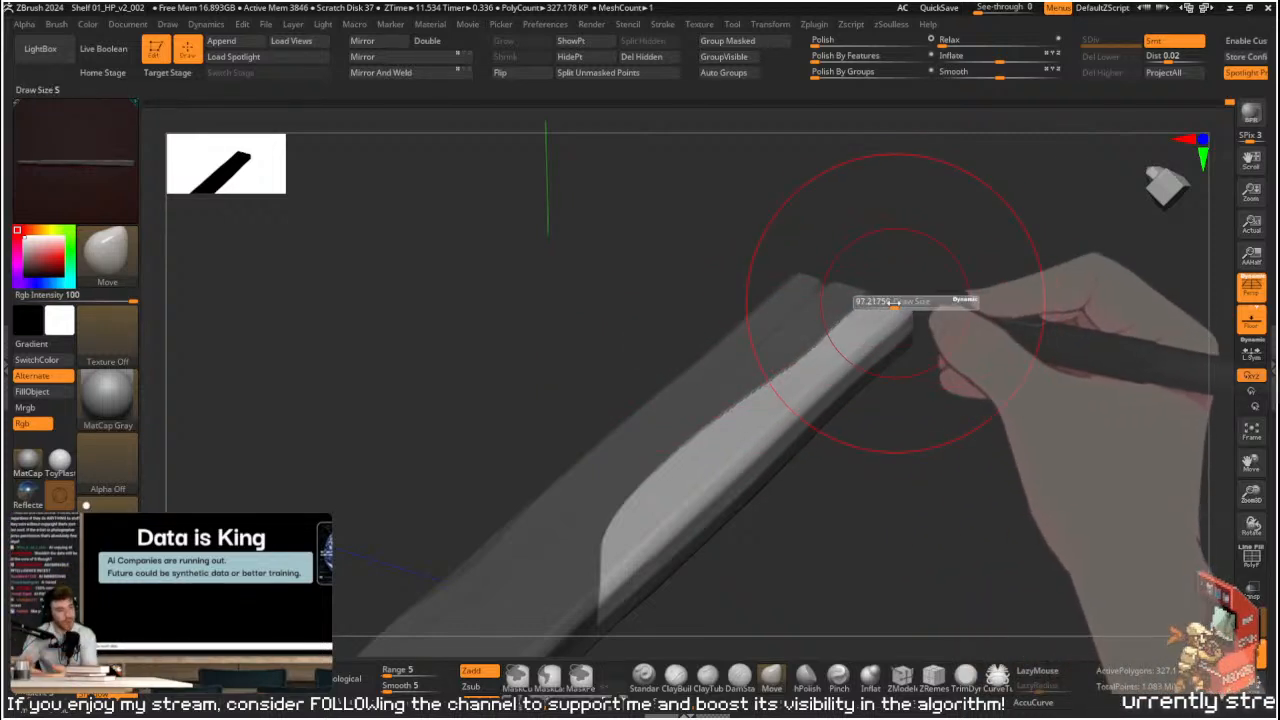
pyautogui.moveTo(986, 320); pyautogui.dragTo(867, 301)
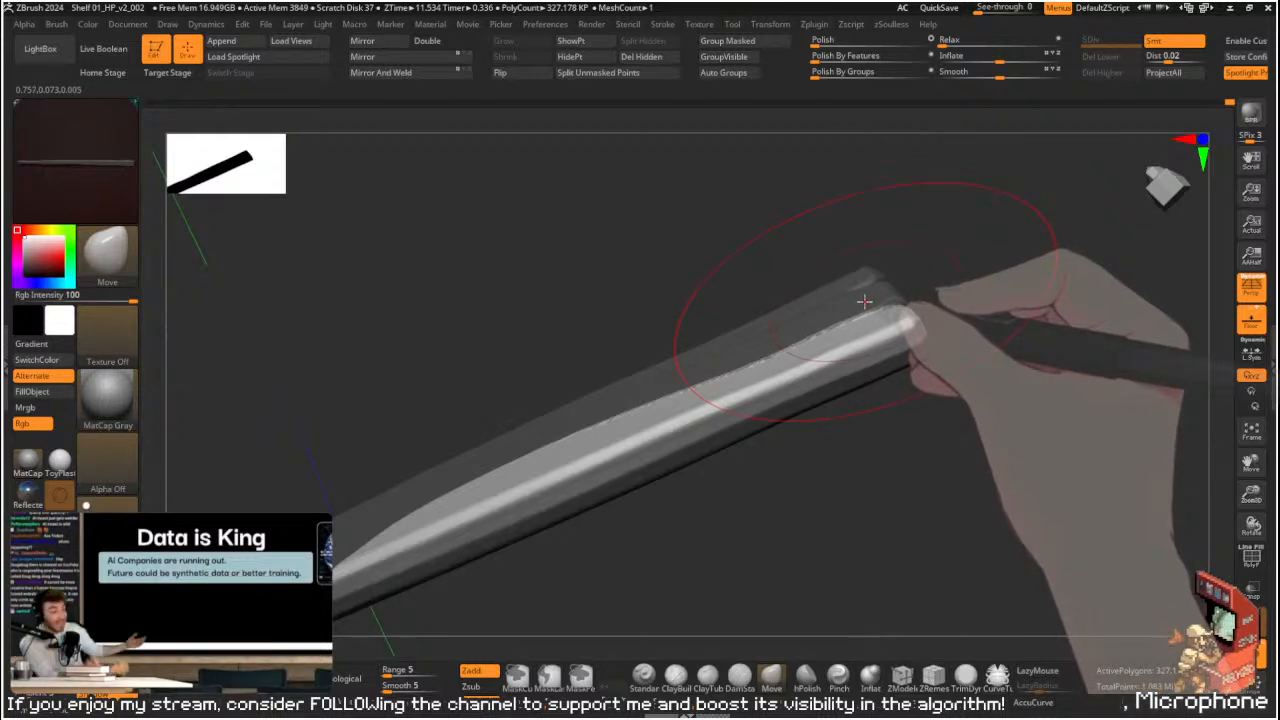
pyautogui.moveTo(931, 328)
pyautogui.mouseDown()
pyautogui.moveTo(989, 314)
pyautogui.moveTo(1003, 409)
pyautogui.moveTo(977, 375)
pyautogui.moveTo(977, 243)
pyautogui.moveTo(983, 274)
pyautogui.moveTo(1014, 294)
pyautogui.moveTo(1016, 247)
pyautogui.moveTo(1017, 300)
pyautogui.moveTo(976, 306)
pyautogui.mouseUp()
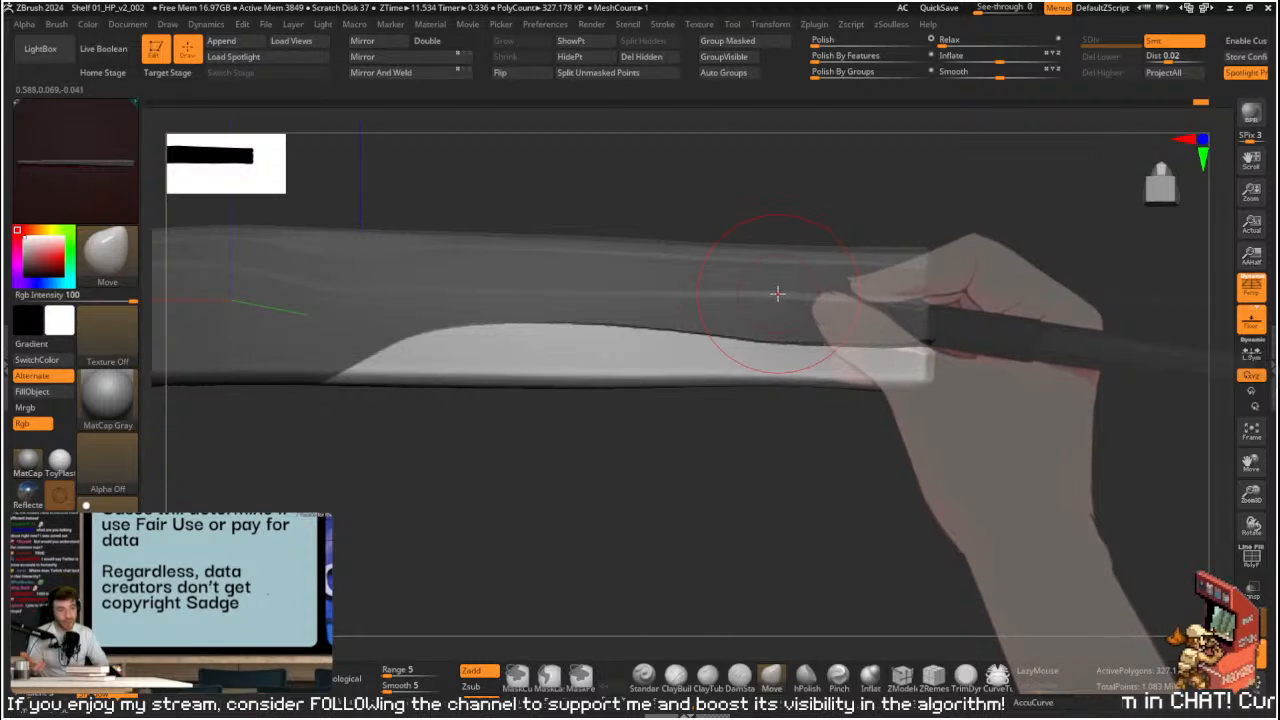
pyautogui.moveTo(741, 293)
pyautogui.mouseDown()
pyautogui.moveTo(774, 290)
pyautogui.moveTo(557, 278)
pyautogui.moveTo(680, 268)
pyautogui.moveTo(871, 286)
pyautogui.moveTo(1029, 274)
pyautogui.moveTo(1014, 229)
pyautogui.moveTo(1057, 317)
pyautogui.moveTo(1040, 372)
pyautogui.moveTo(1006, 349)
pyautogui.mouseUp()
pyautogui.press('ctrl')
# - Polish the borders of the new groove near the plank end with the hPolish brush
pyautogui.press('b')
pyautogui.press('h')
pyautogui.press('p')
pyautogui.press('s')
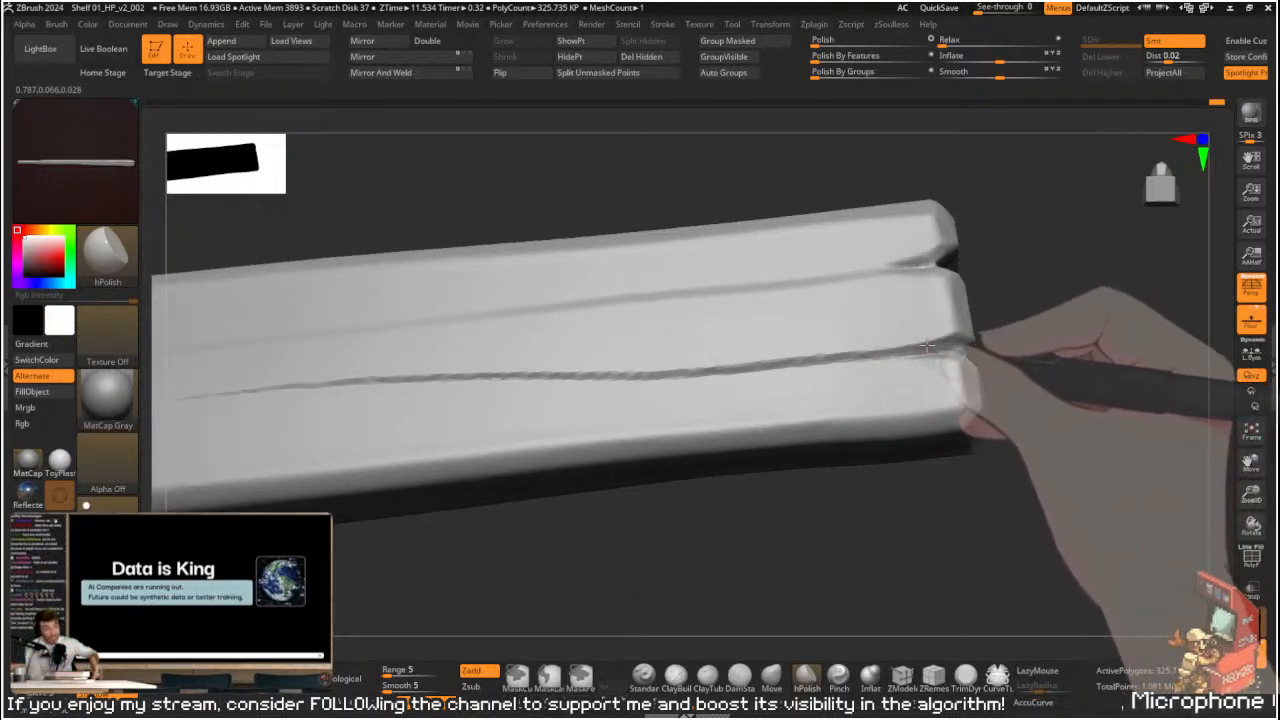
pyautogui.moveTo(1006, 349)
pyautogui.mouseDown()
pyautogui.moveTo(994, 366)
pyautogui.moveTo(967, 346)
pyautogui.moveTo(1051, 366)
pyautogui.moveTo(1046, 386)
pyautogui.moveTo(1177, 391)
pyautogui.moveTo(991, 465)
pyautogui.moveTo(894, 449)
pyautogui.moveTo(886, 380)
pyautogui.mouseUp()
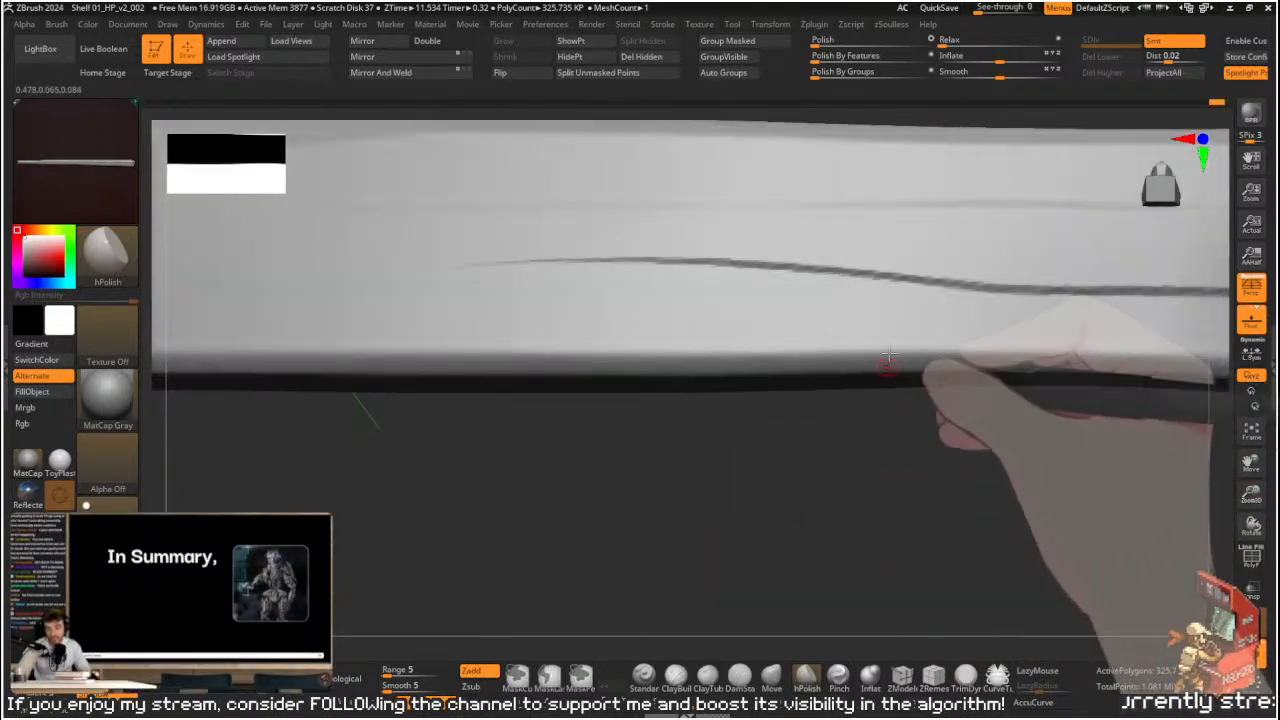
pyautogui.moveTo(837, 480)
pyautogui.mouseDown()
pyautogui.moveTo(775, 522)
pyautogui.moveTo(677, 294)
pyautogui.mouseUp()
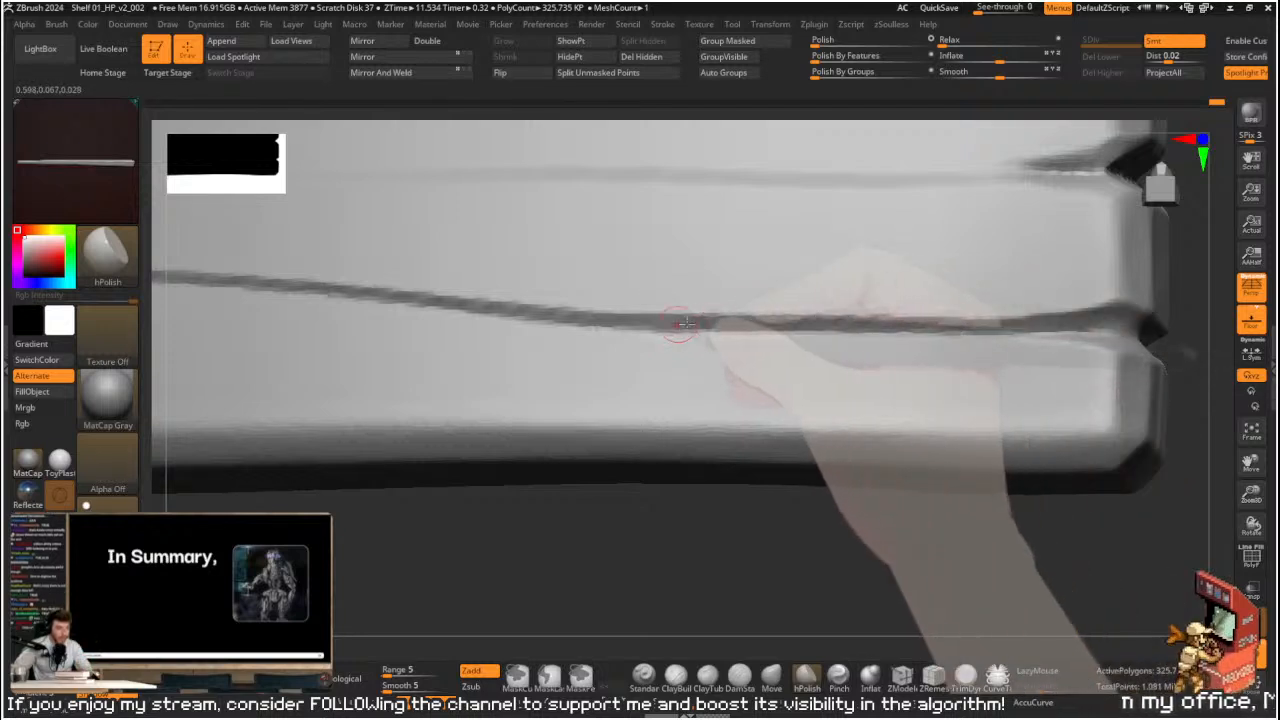
# - Clean up the rest of the groove's borders with a resized hPolish brush, working from the plank end inward
pyautogui.press('s')
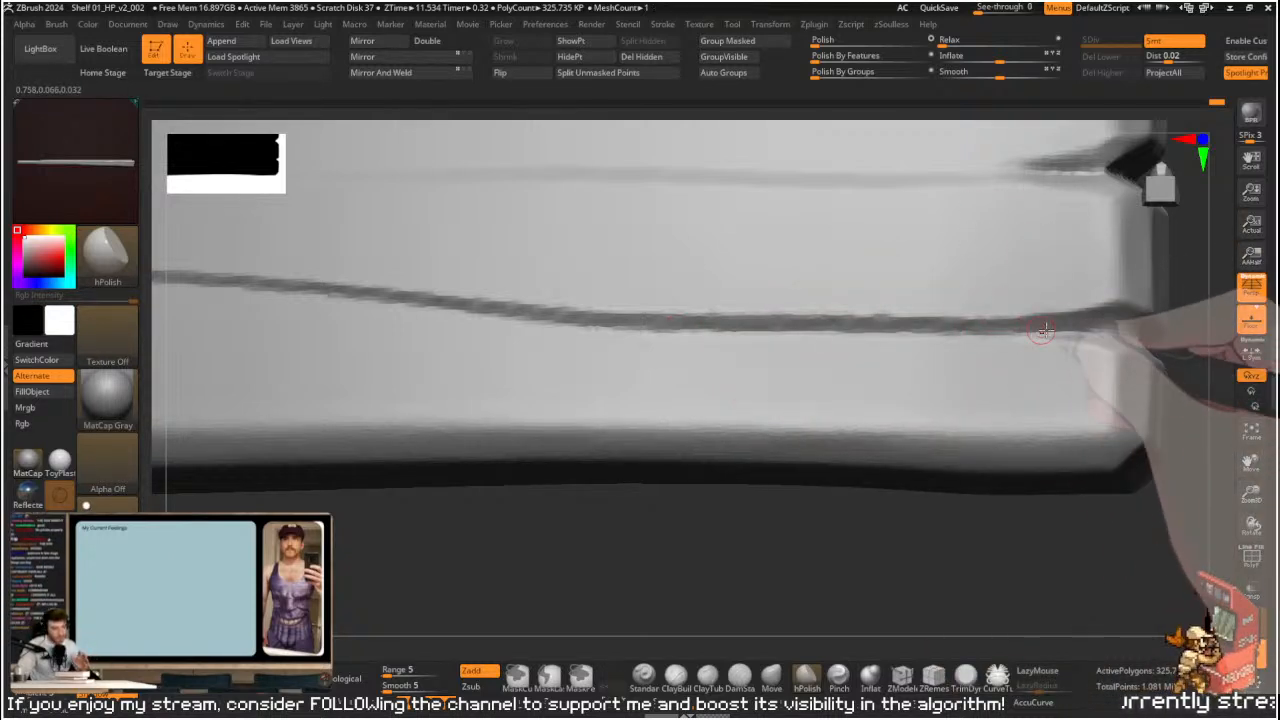
pyautogui.moveTo(1023, 325)
pyautogui.mouseDown()
pyautogui.moveTo(809, 320)
pyautogui.moveTo(929, 324)
pyautogui.mouseUp()
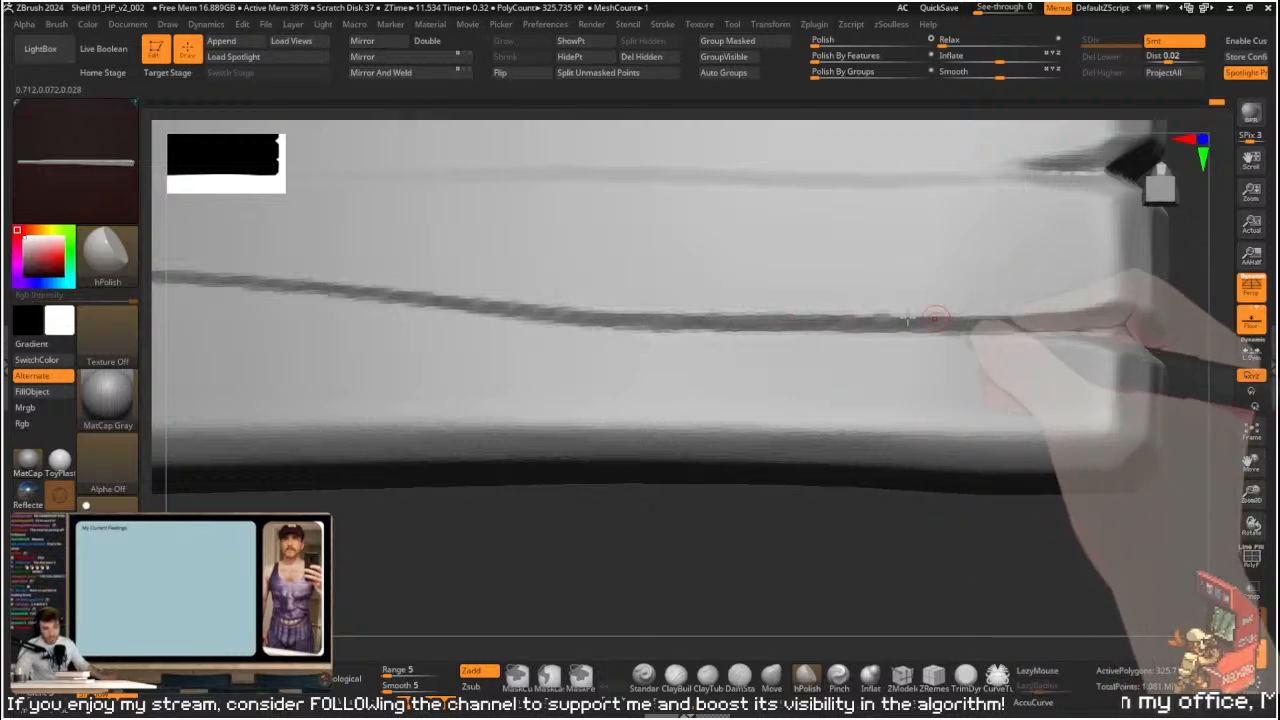
pyautogui.press('s')
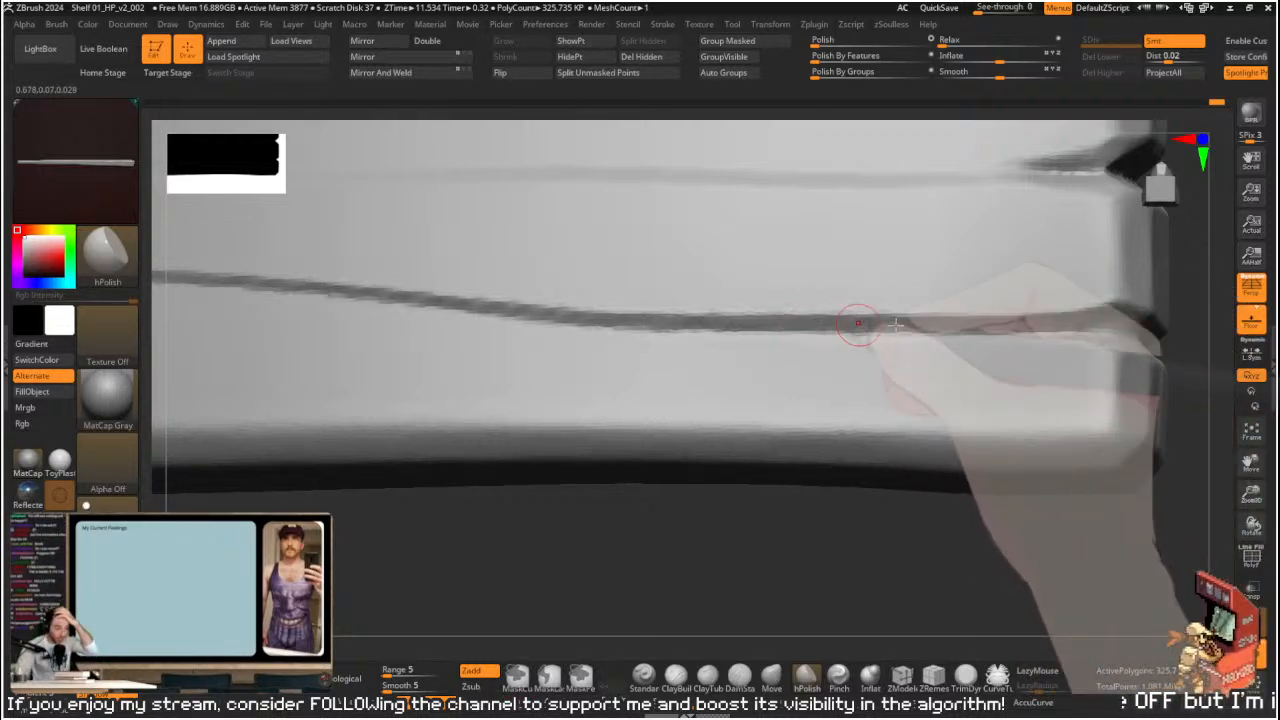
pyautogui.moveTo(623, 554); pyautogui.dragTo(749, 277)
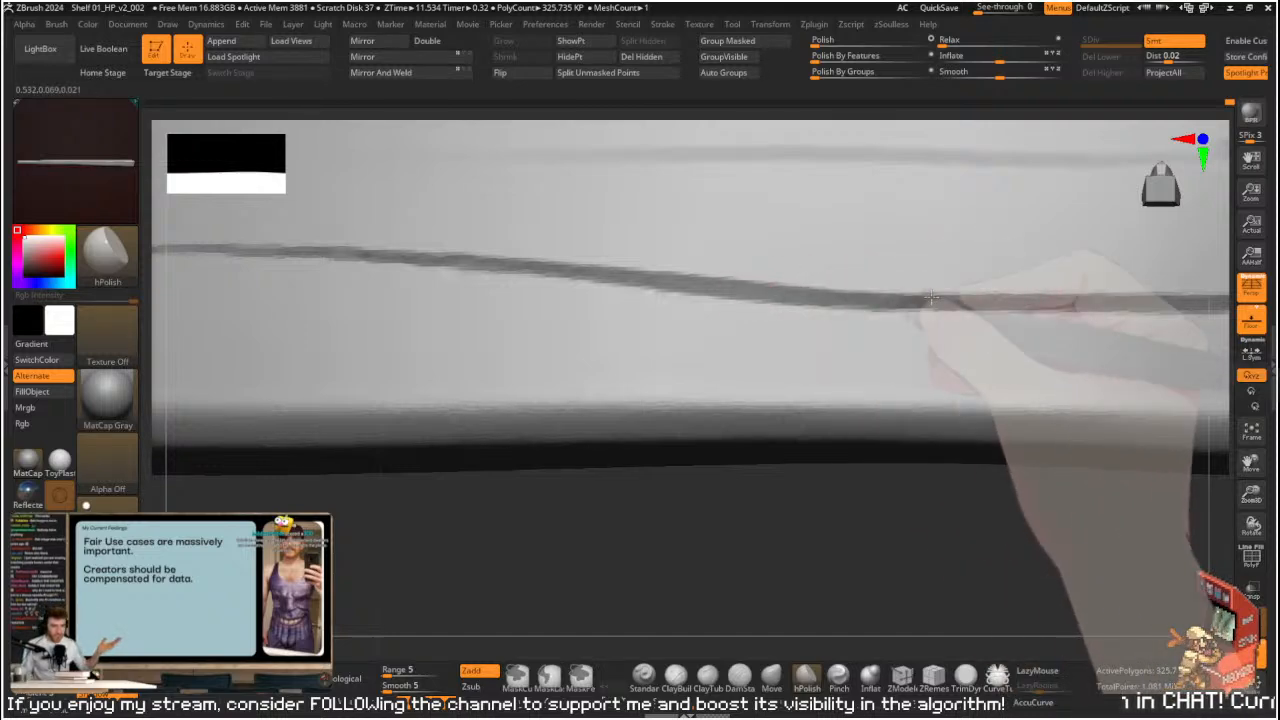
pyautogui.keyDown('alt'); pyautogui.moveTo(528, 512); pyautogui.dragTo(826, 509); pyautogui.keyUp('alt')
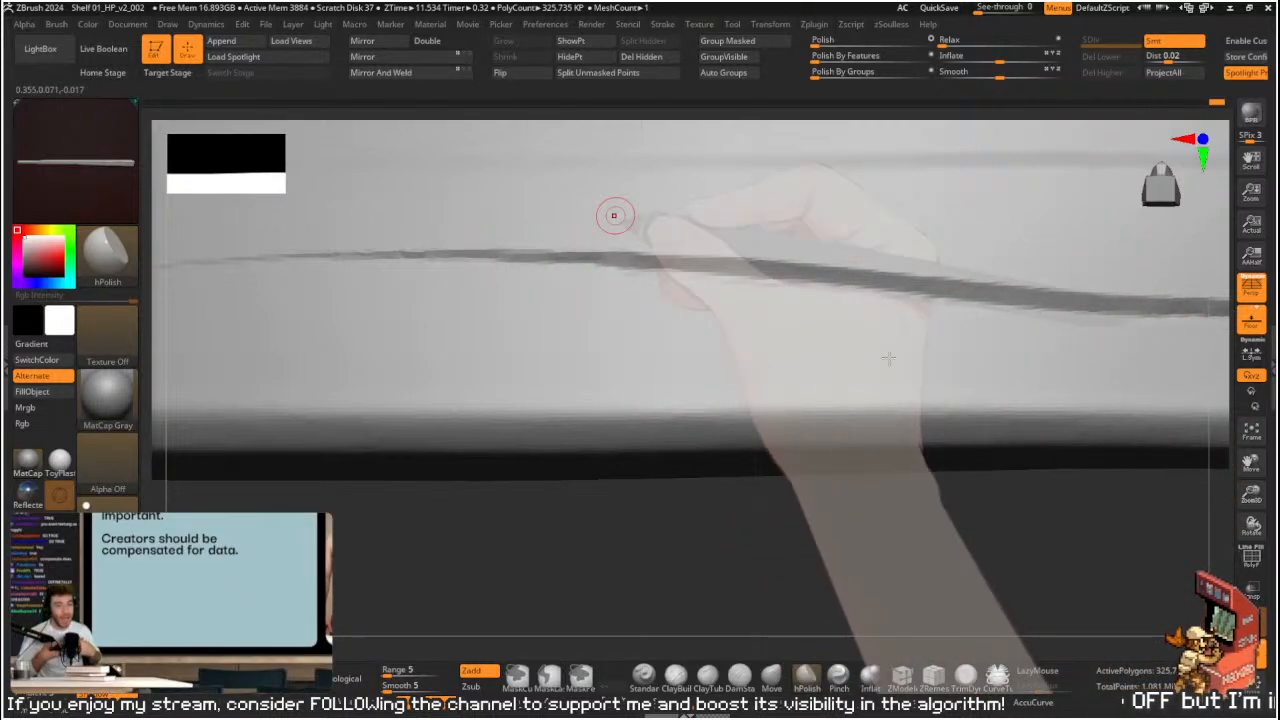
pyautogui.moveTo(938, 524)
pyautogui.keyDown('alt'); pyautogui.mouseDown()
pyautogui.moveTo(951, 500)
pyautogui.moveTo(980, 529)
pyautogui.moveTo(934, 494)
pyautogui.moveTo(918, 404)
pyautogui.moveTo(800, 457)
pyautogui.moveTo(586, 346)
pyautogui.moveTo(903, 303)
pyautogui.moveTo(834, 291)
pyautogui.moveTo(760, 305)
pyautogui.mouseUp(); pyautogui.keyUp('alt')
# - Smooth the groove's borders along its thin inner section so it fades into the plank surface
pyautogui.press('shift')
pyautogui.keyDown('alt'); pyautogui.moveTo(832, 496); pyautogui.dragTo(692, 487); pyautogui.keyUp('alt')
pyautogui.press('shift')
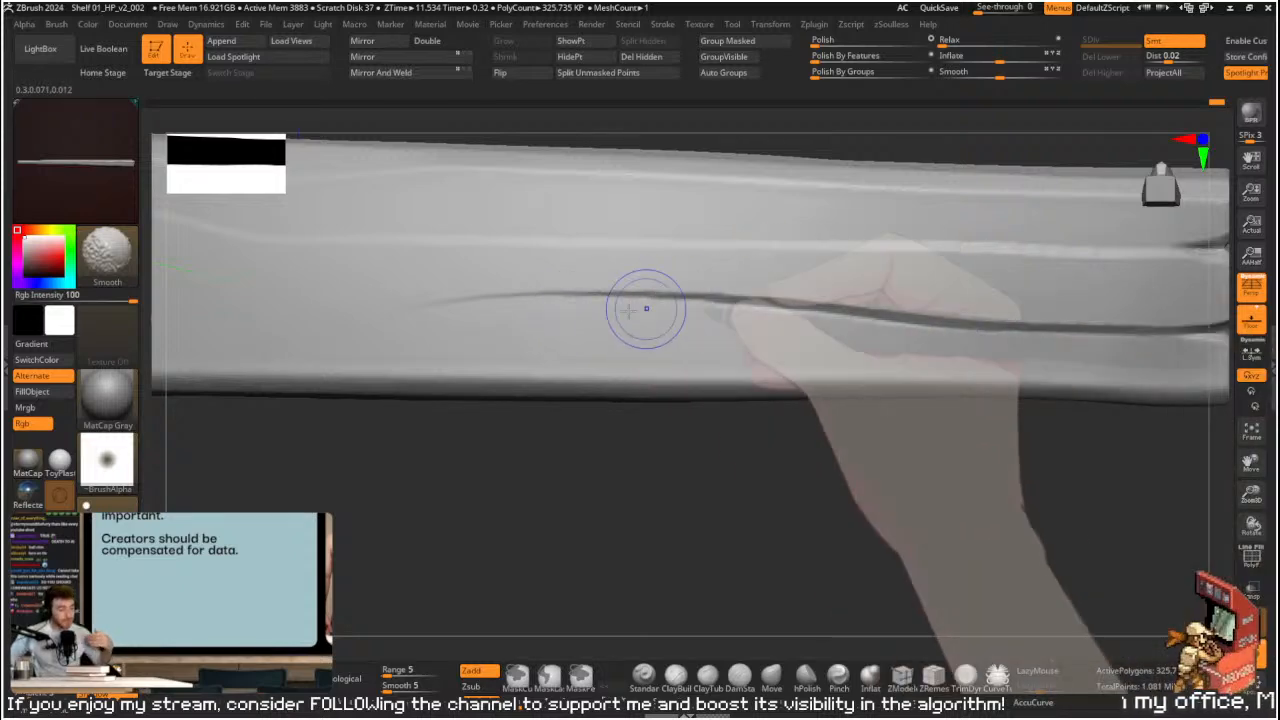
pyautogui.keyDown('shift'); pyautogui.moveTo(684, 302); pyautogui.dragTo(791, 314); pyautogui.keyUp('shift')
pyautogui.moveTo(1020, 457)
pyautogui.keyDown('alt'); pyautogui.mouseDown()
pyautogui.moveTo(862, 432)
pyautogui.moveTo(925, 470)
pyautogui.mouseUp(); pyautogui.keyUp('alt')
pyautogui.moveTo(591, 346)
pyautogui.keyDown('shift'); pyautogui.mouseDown()
pyautogui.moveTo(443, 314)
pyautogui.moveTo(550, 298)
pyautogui.moveTo(820, 304)
pyautogui.mouseUp(); pyautogui.keyUp('shift')
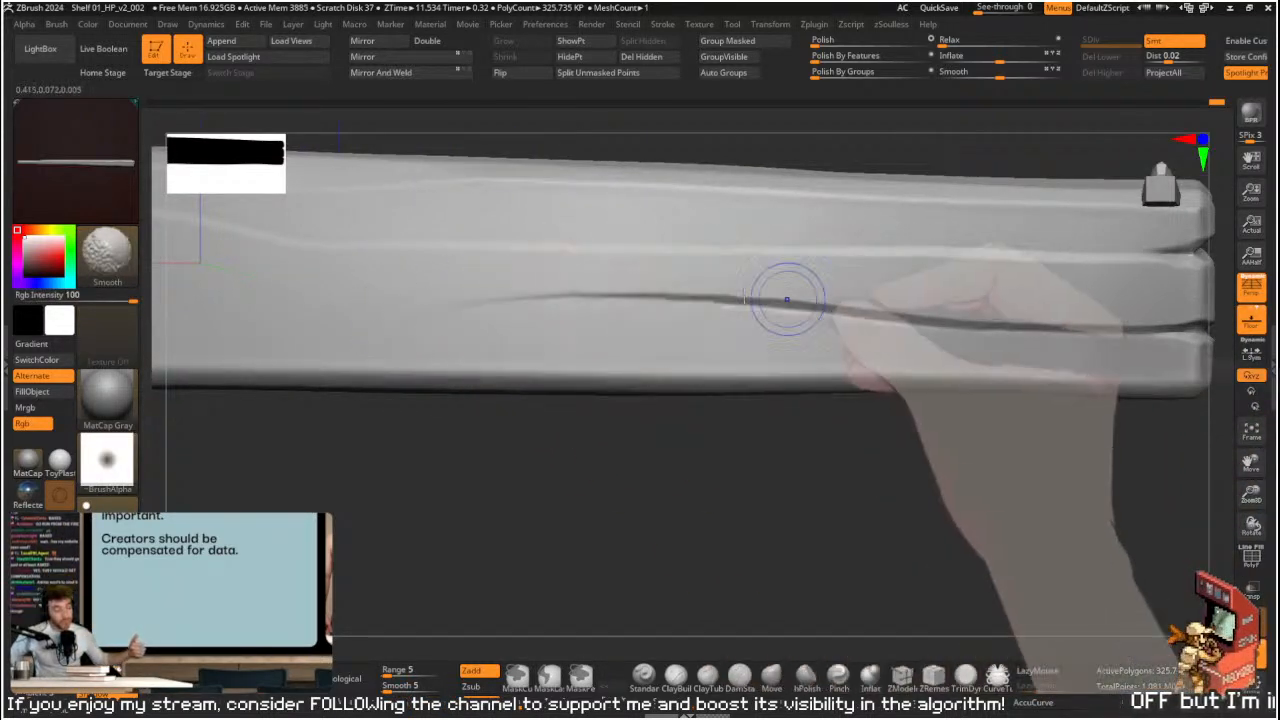
pyautogui.keyDown('shift'); pyautogui.moveTo(654, 300); pyautogui.dragTo(637, 286); pyautogui.keyUp('shift')
# - Mask a thin tapered sliver just below the groove's inner section with MaskLasso, trimming its lower side, then invert the mask
pyautogui.moveTo(590, 440)
pyautogui.keyDown('alt'); pyautogui.mouseDown()
pyautogui.moveTo(554, 409)
pyautogui.moveTo(672, 464)
pyautogui.moveTo(689, 457)
pyautogui.moveTo(672, 452)
pyautogui.moveTo(828, 433)
pyautogui.moveTo(869, 517)
pyautogui.moveTo(766, 457)
pyautogui.moveTo(808, 494)
pyautogui.moveTo(720, 480)
pyautogui.moveTo(746, 197)
pyautogui.moveTo(734, 486)
pyautogui.moveTo(592, 295)
pyautogui.mouseUp(); pyautogui.keyUp('alt')
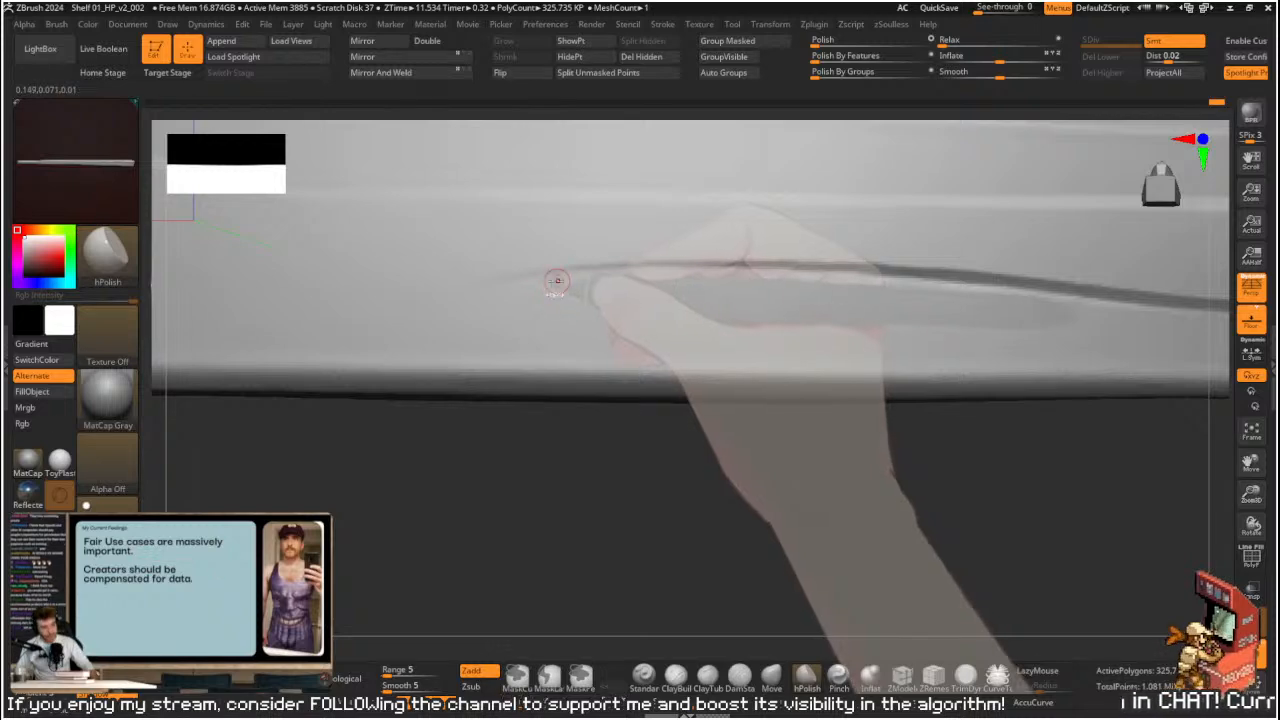
pyautogui.moveTo(508, 282)
pyautogui.keyDown('ctrl'); pyautogui.mouseDown()
pyautogui.moveTo(657, 271)
pyautogui.moveTo(918, 291)
pyautogui.moveTo(635, 360)
pyautogui.moveTo(484, 350)
pyautogui.mouseUp(); pyautogui.keyUp('ctrl')
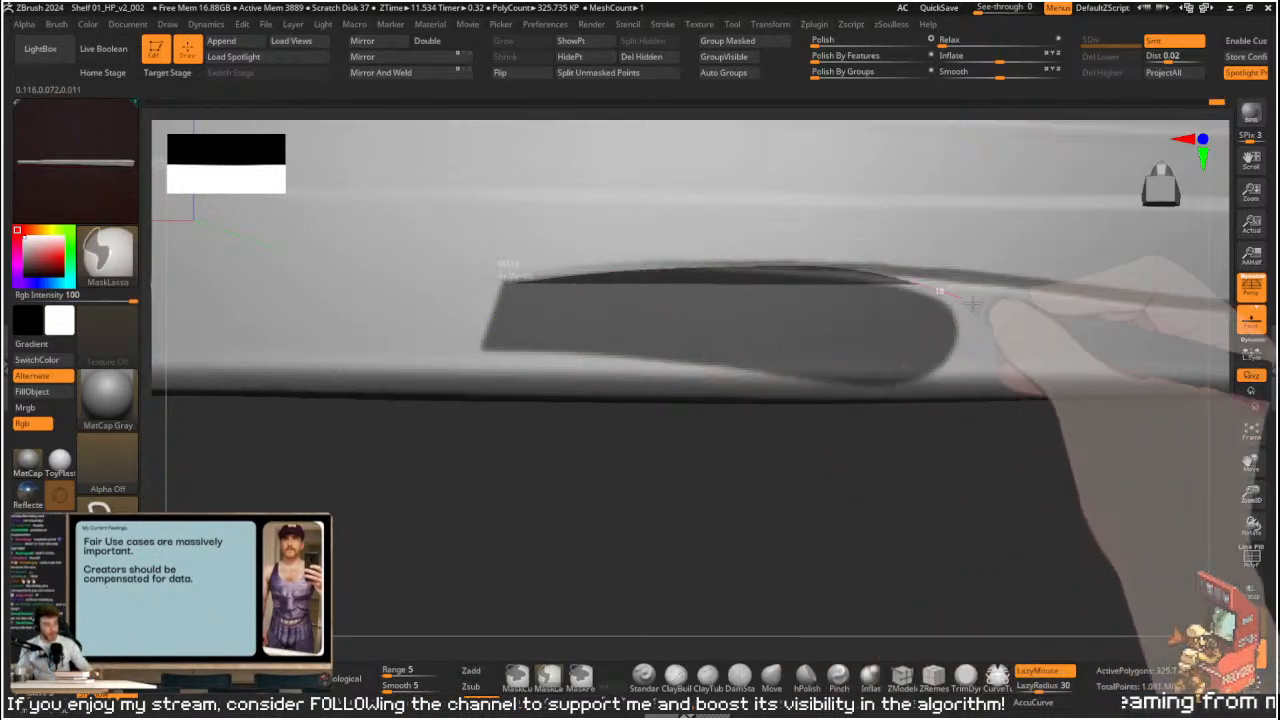
pyautogui.moveTo(512, 280)
pyautogui.keyDown('ctrl'); pyautogui.mouseDown()
pyautogui.moveTo(852, 283)
pyautogui.moveTo(688, 335)
pyautogui.mouseUp(); pyautogui.keyUp('ctrl')
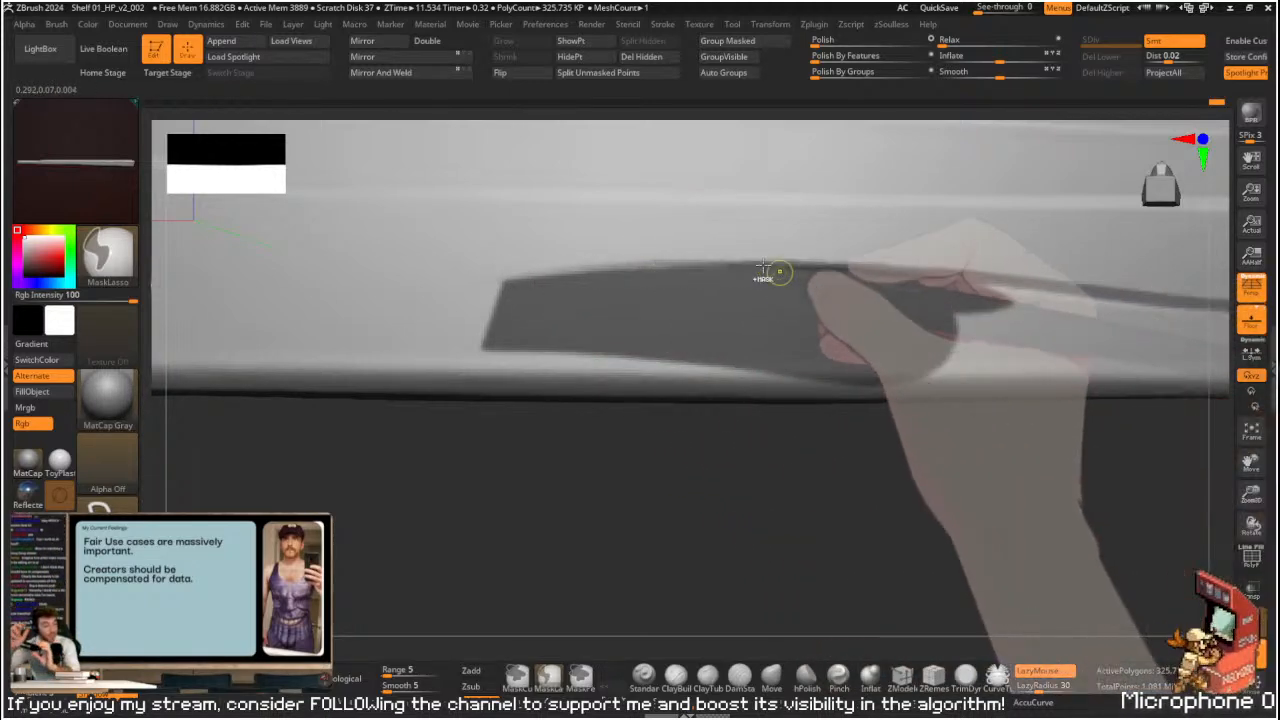
pyautogui.moveTo(672, 271)
pyautogui.keyDown('ctrl'); pyautogui.mouseDown()
pyautogui.moveTo(883, 340)
pyautogui.moveTo(780, 320)
pyautogui.mouseUp(); pyautogui.keyUp('ctrl')
pyautogui.keyDown('alt'); pyautogui.moveTo(923, 500); pyautogui.dragTo(757, 494); pyautogui.keyUp('alt')
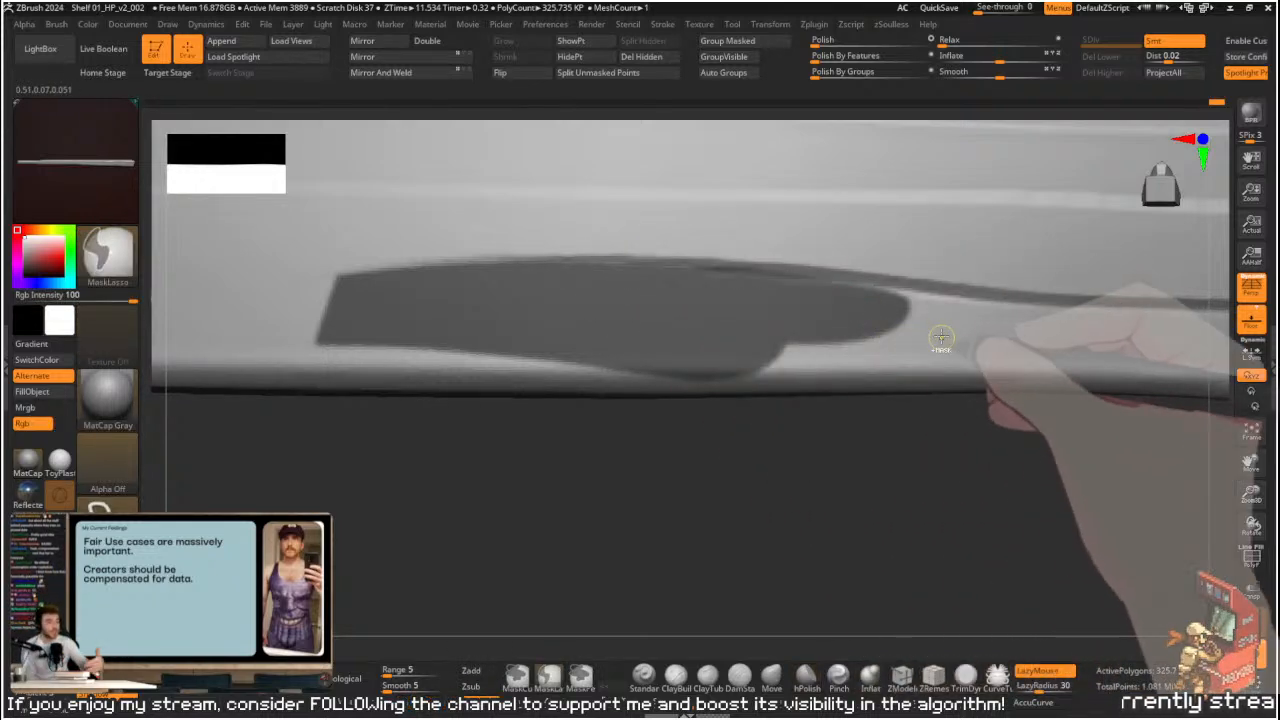
pyautogui.moveTo(769, 279)
pyautogui.keyDown('ctrl'); pyautogui.mouseDown()
pyautogui.moveTo(1014, 337)
pyautogui.moveTo(775, 360)
pyautogui.mouseUp(); pyautogui.keyUp('ctrl')
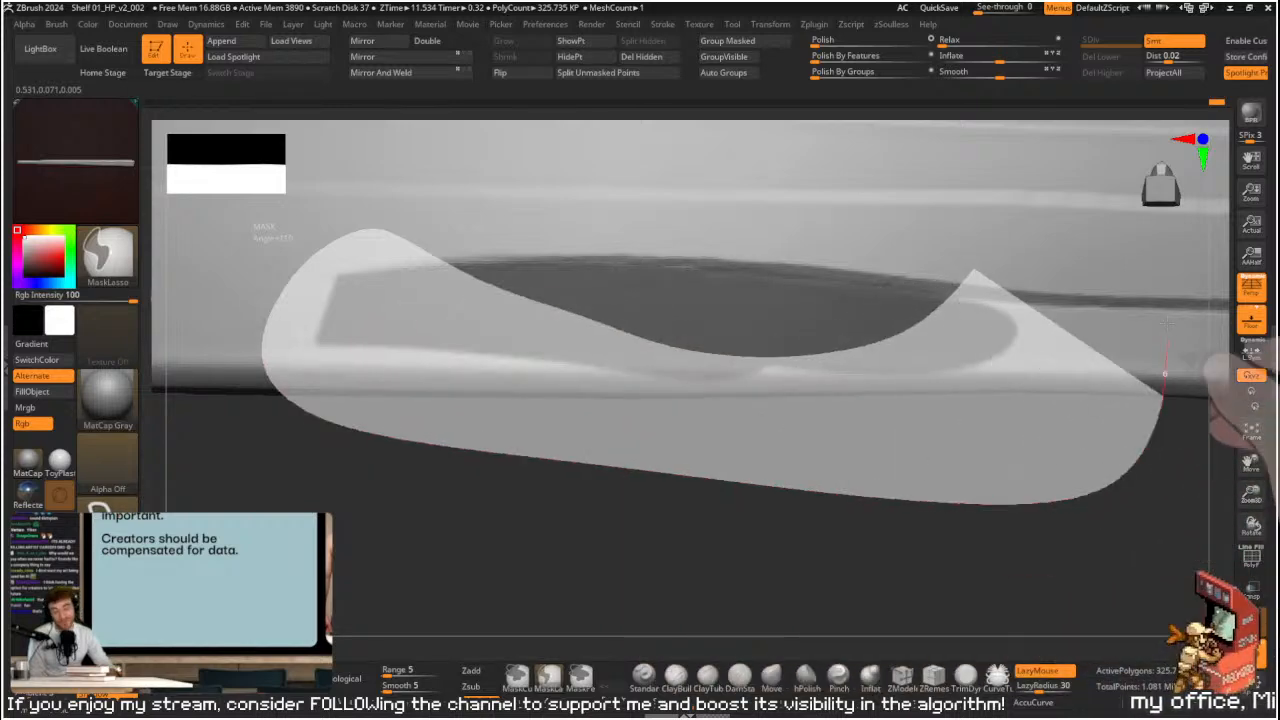
pyautogui.moveTo(328, 273)
pyautogui.keyDown('ctrl'); pyautogui.mouseDown()
pyautogui.moveTo(690, 290)
pyautogui.moveTo(1143, 443)
pyautogui.moveTo(373, 363)
pyautogui.moveTo(350, 272)
pyautogui.mouseUp(); pyautogui.keyUp('ctrl')
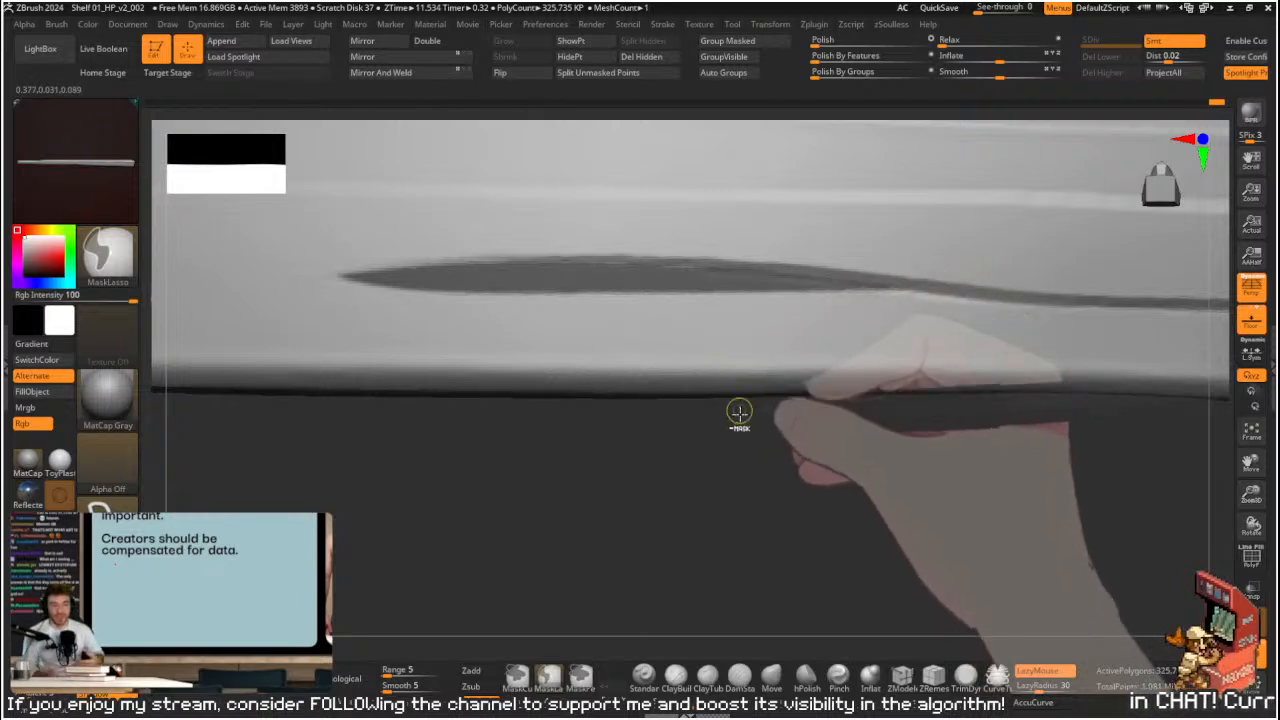
pyautogui.keyDown('ctrl'); pyautogui.click(742, 443); pyautogui.keyUp('ctrl')
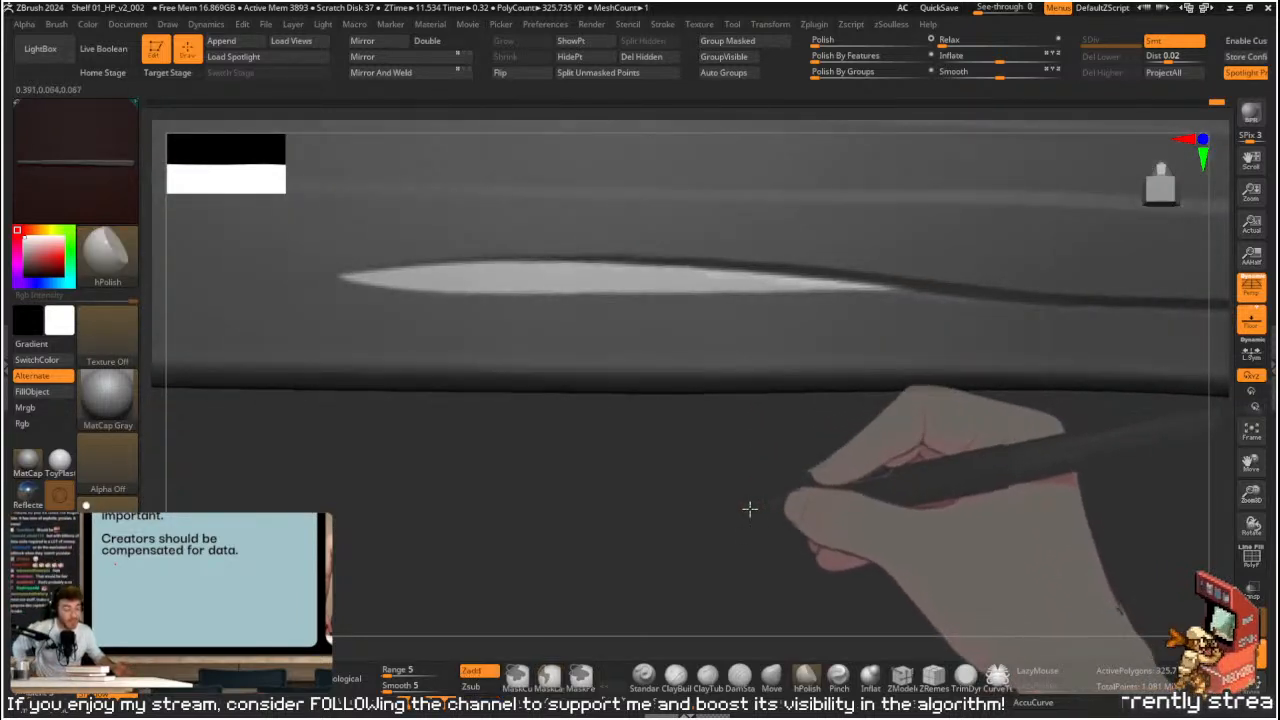
pyautogui.press('shift')
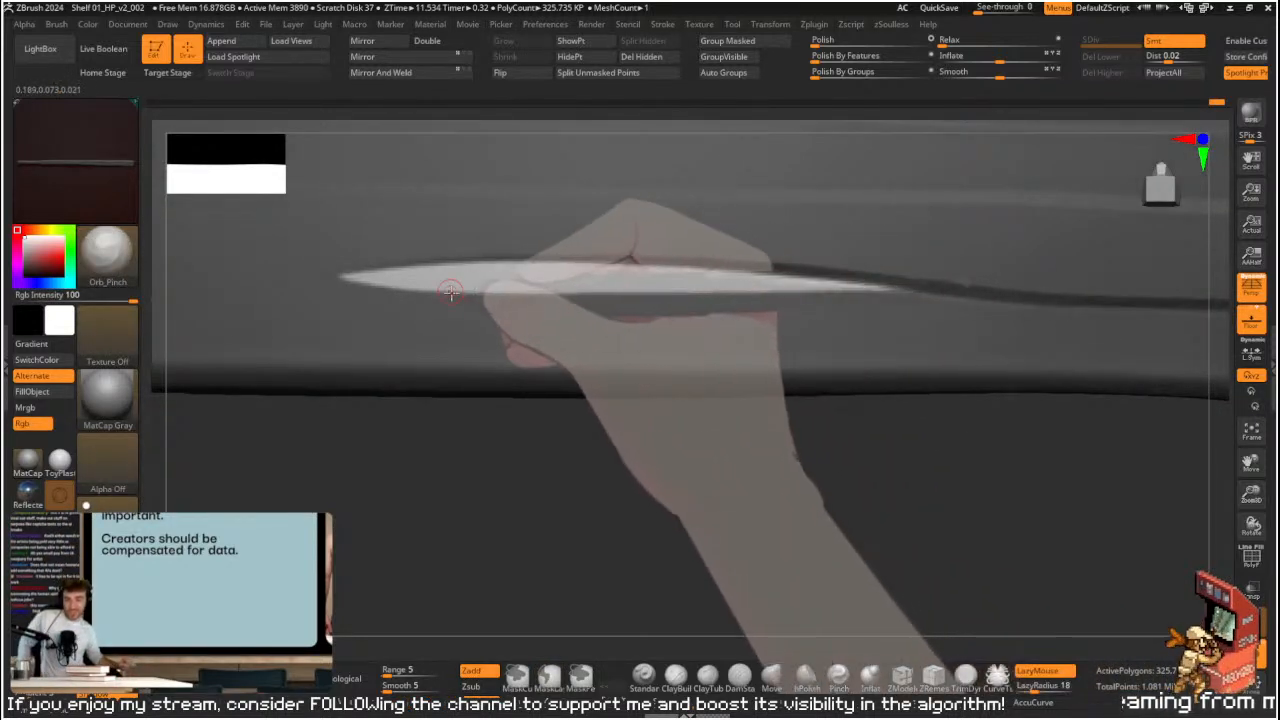
# - Sculpt along the unmasked sliver with Orb_Pinch strokes running toward the groove, enlarging the brush and smoothing between strokes
pyautogui.hotkey('ctrl', 'i')
pyautogui.moveTo(460, 296); pyautogui.dragTo(900, 281)
pyautogui.hotkey('ctrl', 'i')
pyautogui.moveTo(457, 273); pyautogui.dragTo(985, 295)
pyautogui.moveTo(580, 273)
pyautogui.mouseDown()
pyautogui.moveTo(1020, 298)
pyautogui.moveTo(823, 283)
pyautogui.moveTo(960, 298)
pyautogui.mouseUp()
pyautogui.keyDown('shift'); pyautogui.moveTo(640, 279); pyautogui.dragTo(889, 294); pyautogui.keyUp('shift')
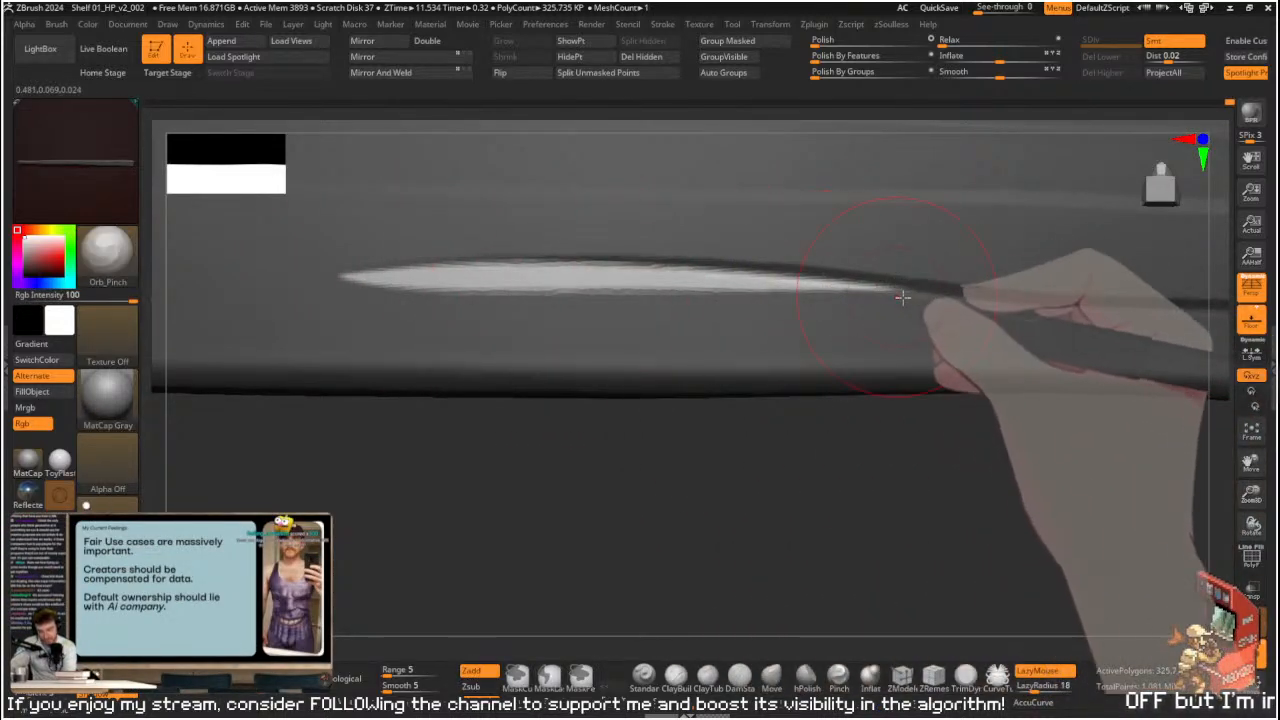
pyautogui.moveTo(646, 282); pyautogui.dragTo(880, 291)
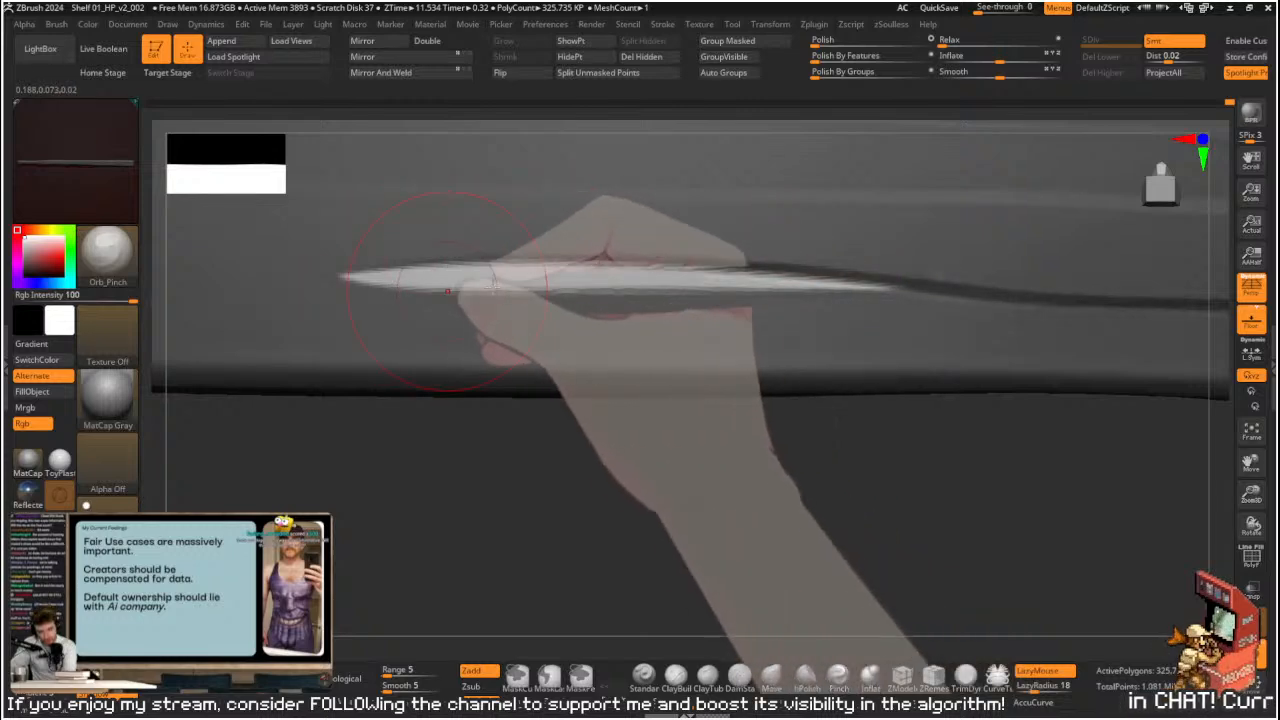
pyautogui.moveTo(457, 277); pyautogui.dragTo(890, 293)
# - Try reshaping the unmasked sliver with the Inflat and Orb_Pinch brushes, then undo the attempt
pyautogui.moveTo(735, 323)
pyautogui.mouseDown(button='right')
pyautogui.moveTo(741, 415)
pyautogui.moveTo(747, 206)
pyautogui.moveTo(737, 271)
pyautogui.moveTo(719, 263)
pyautogui.mouseUp(button='right')
pyautogui.moveTo(736, 541)
pyautogui.mouseDown(button='right')
pyautogui.moveTo(697, 520)
pyautogui.moveTo(720, 551)
pyautogui.moveTo(714, 451)
pyautogui.moveTo(718, 580)
pyautogui.moveTo(757, 429)
pyautogui.moveTo(766, 457)
pyautogui.moveTo(757, 231)
pyautogui.moveTo(740, 222)
pyautogui.mouseUp(button='right')
pyautogui.moveTo(271, 334)
pyautogui.keyDown('ctrl'); pyautogui.mouseDown()
pyautogui.moveTo(420, 550)
pyautogui.moveTo(1149, 340)
pyautogui.moveTo(1146, 306)
pyautogui.mouseUp(); pyautogui.keyUp('ctrl')
pyautogui.moveTo(1063, 288)
pyautogui.mouseDown(button='right')
pyautogui.moveTo(857, 331)
pyautogui.moveTo(869, 488)
pyautogui.mouseUp(button='right')
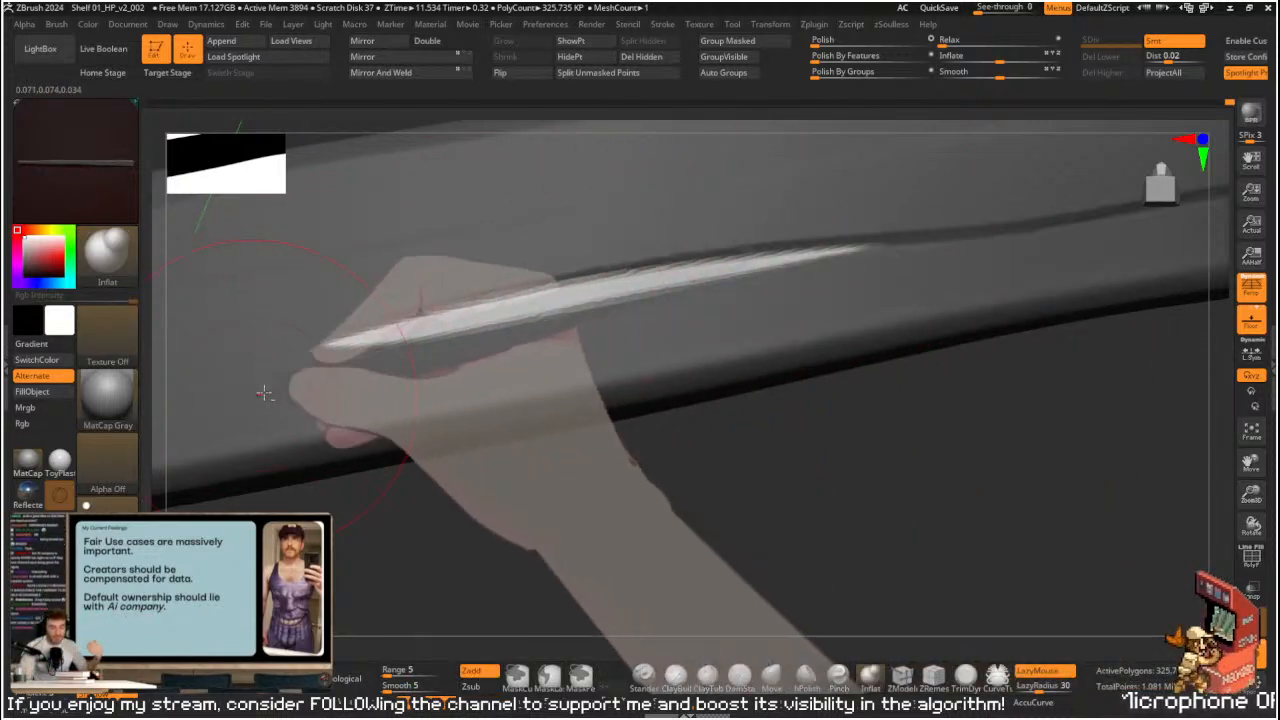
pyautogui.moveTo(594, 288); pyautogui.dragTo(876, 265)
pyautogui.keyDown('ctrl'); pyautogui.moveTo(807, 450); pyautogui.dragTo(830, 470); pyautogui.keyUp('ctrl')
pyautogui.moveTo(830, 470); pyautogui.dragTo(934, 399)
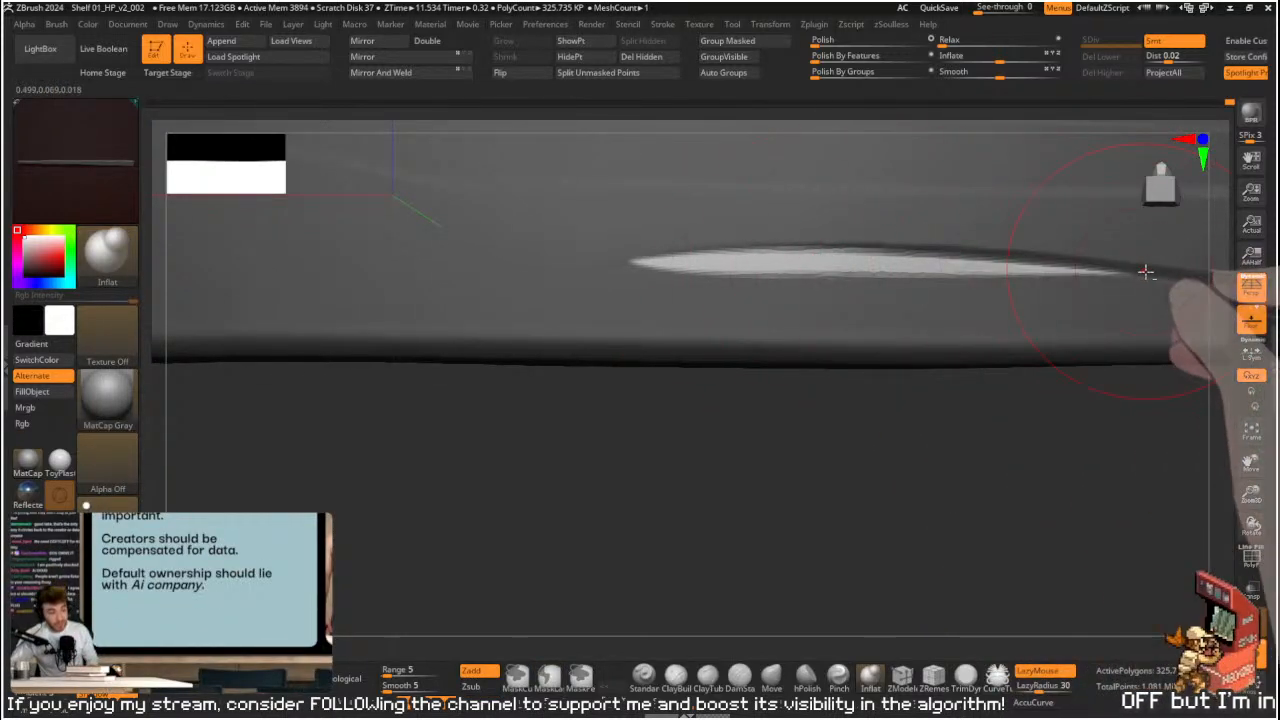
pyautogui.moveTo(1065, 315); pyautogui.dragTo(856, 358)
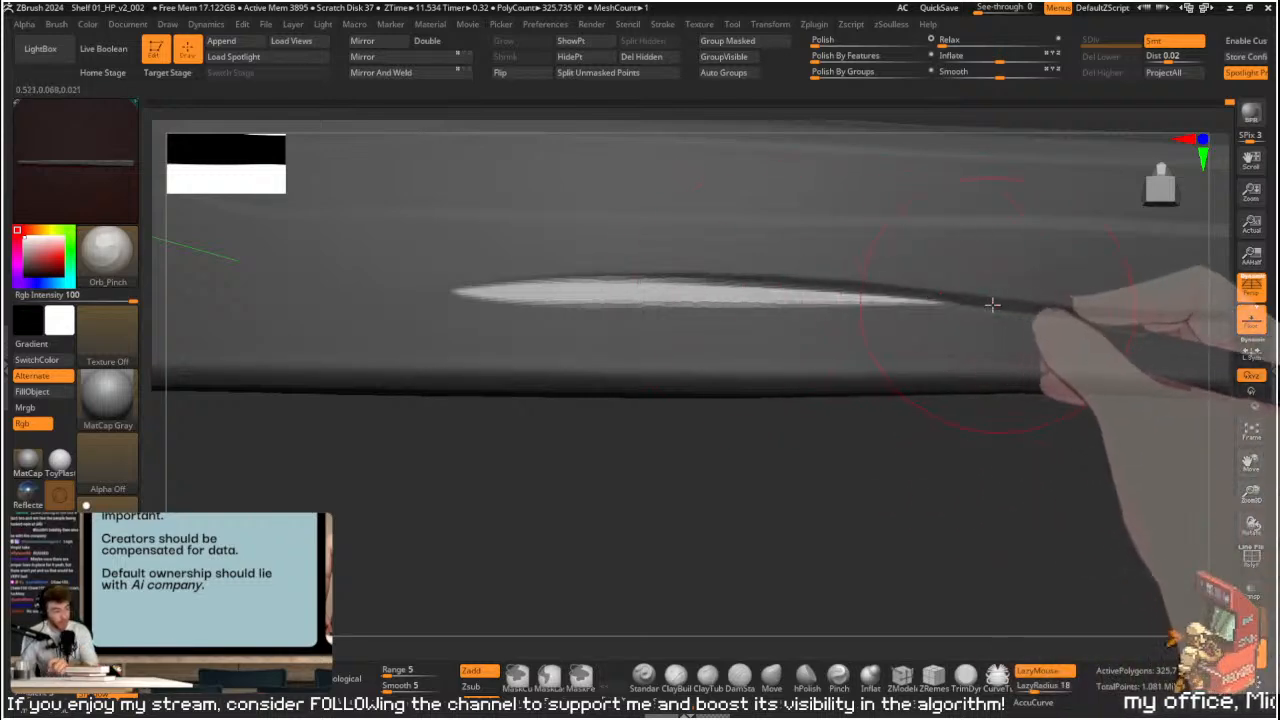
pyautogui.moveTo(812, 460); pyautogui.dragTo(914, 493)
pyautogui.hotkey('ctrl', 'z')
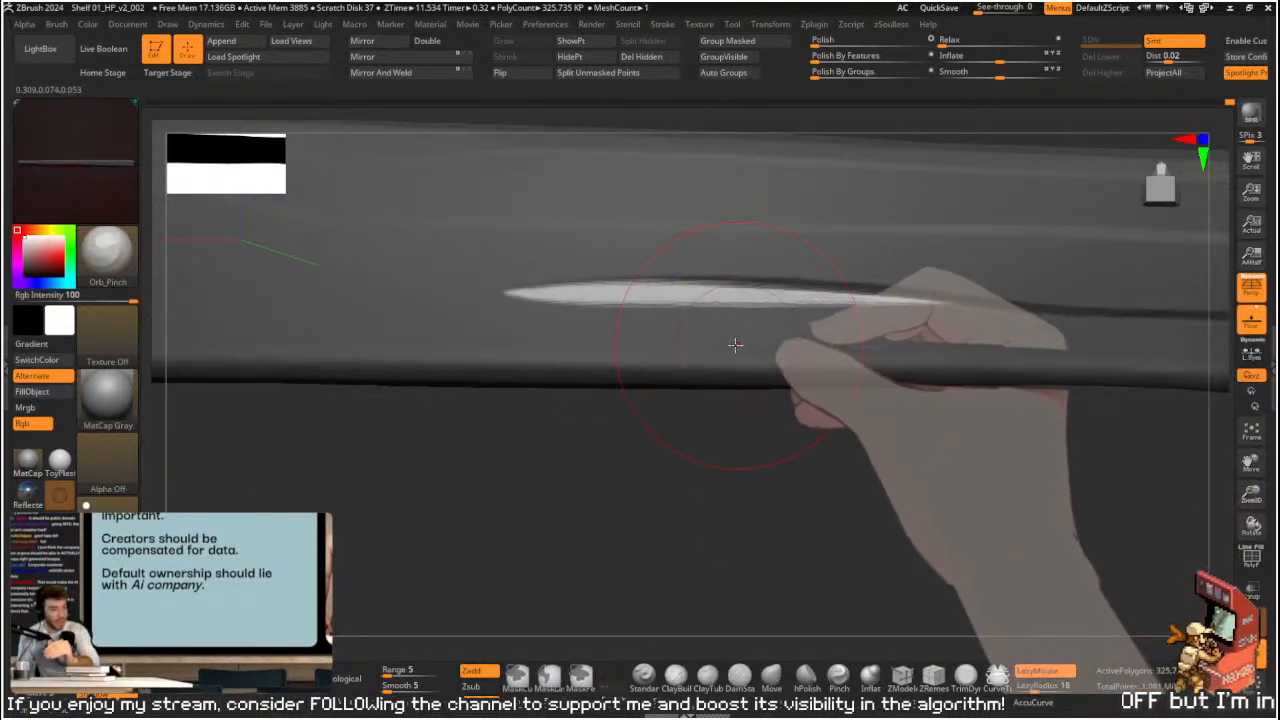
# - Run an Inflat brush stroke along the unmasked sliver beside the groove
pyautogui.press('b')
pyautogui.press('i')
pyautogui.press('n')
pyautogui.moveTo(628, 303)
pyautogui.mouseDown()
pyautogui.moveTo(830, 291)
pyautogui.moveTo(534, 292)
pyautogui.moveTo(768, 291)
pyautogui.moveTo(995, 311)
pyautogui.mouseUp()
# - Tighten the unmasked sliver with Pinch and Orb_Pinch strokes along its length, then clear the mask
pyautogui.press('b')
pyautogui.press('p')
pyautogui.press('i')
pyautogui.moveTo(640, 300)
pyautogui.mouseDown()
pyautogui.moveTo(915, 300)
pyautogui.moveTo(609, 300)
pyautogui.moveTo(829, 300)
pyautogui.mouseUp()
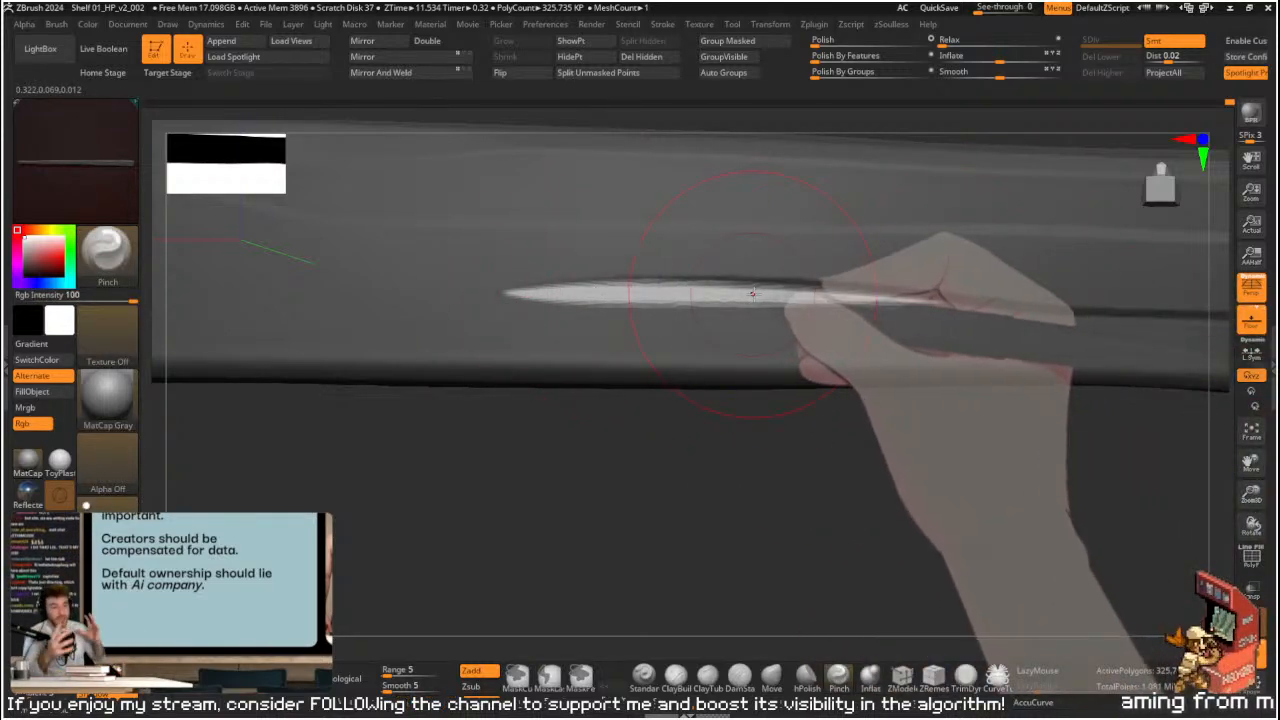
pyautogui.moveTo(1010, 310); pyautogui.dragTo(847, 294)
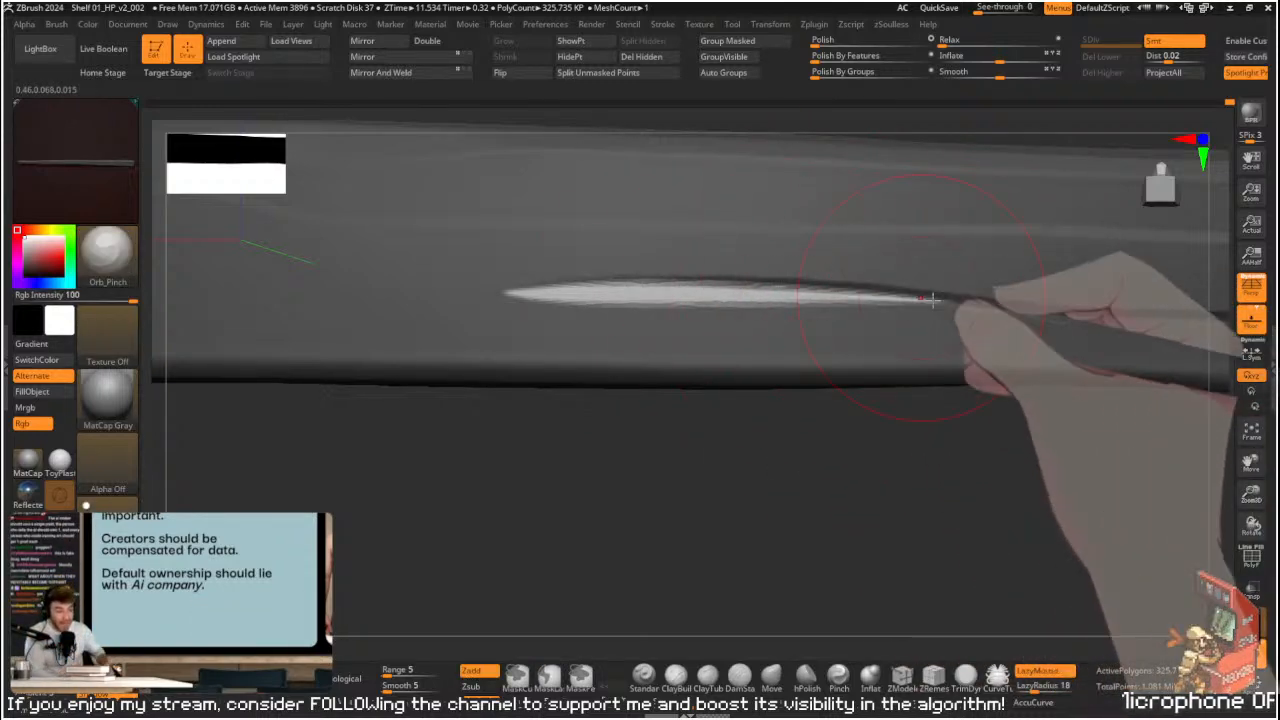
pyautogui.moveTo(910, 441)
pyautogui.mouseDown()
pyautogui.moveTo(920, 488)
pyautogui.moveTo(846, 460)
pyautogui.moveTo(920, 503)
pyautogui.moveTo(867, 441)
pyautogui.moveTo(894, 500)
pyautogui.moveTo(856, 484)
pyautogui.moveTo(917, 374)
pyautogui.mouseUp()
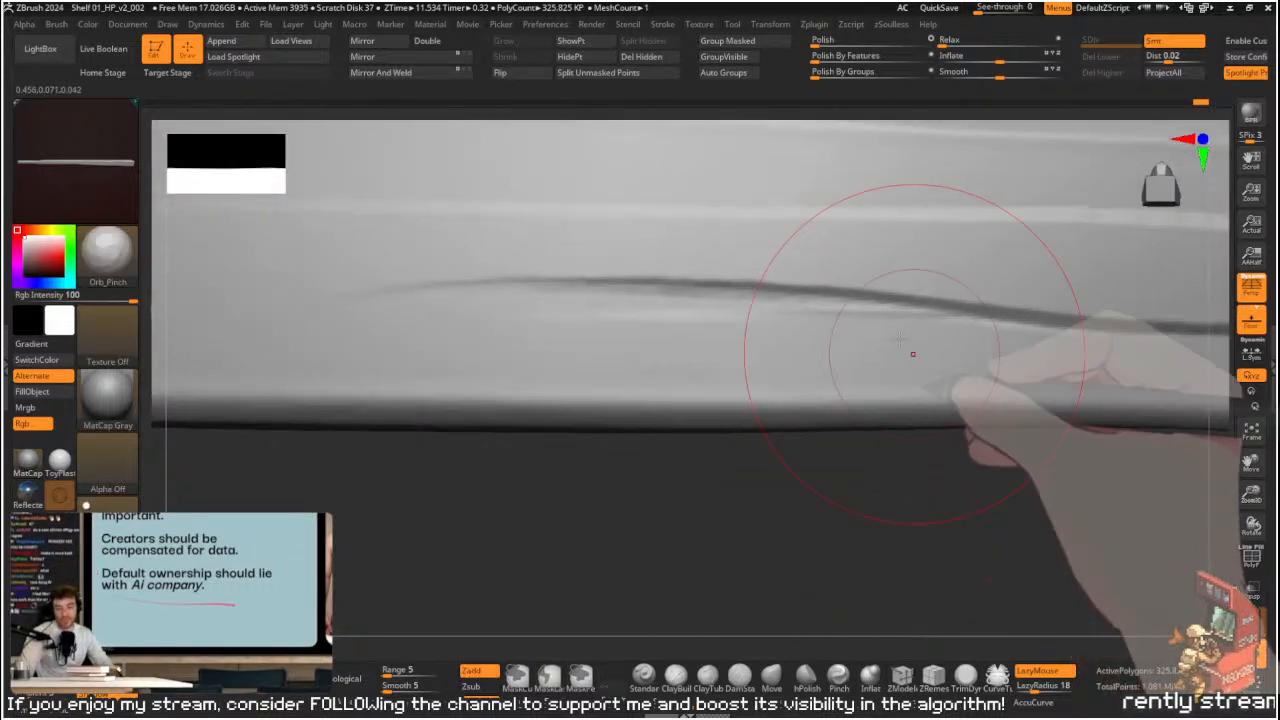
# - Polish the rough surface along the groove's lower border with a small hPolish brush, working toward the inner tip
pyautogui.press('s')
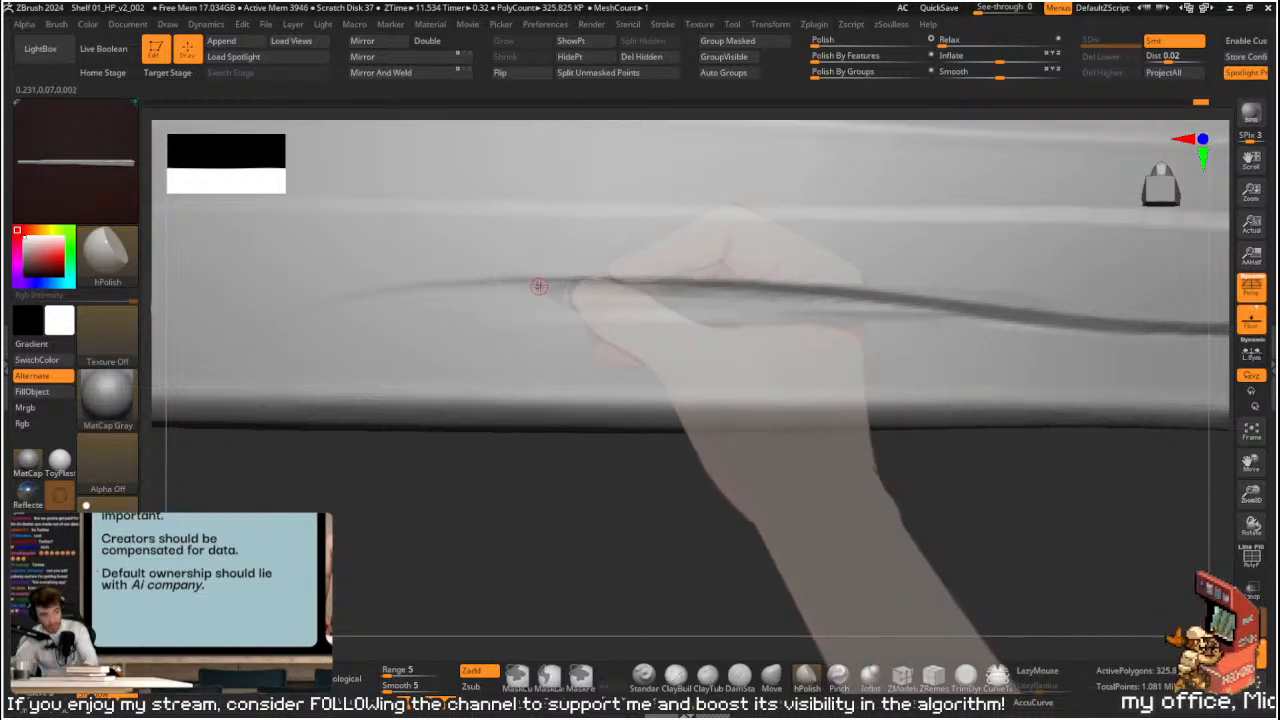
pyautogui.press('s')
pyautogui.moveTo(629, 281); pyautogui.dragTo(571, 291)
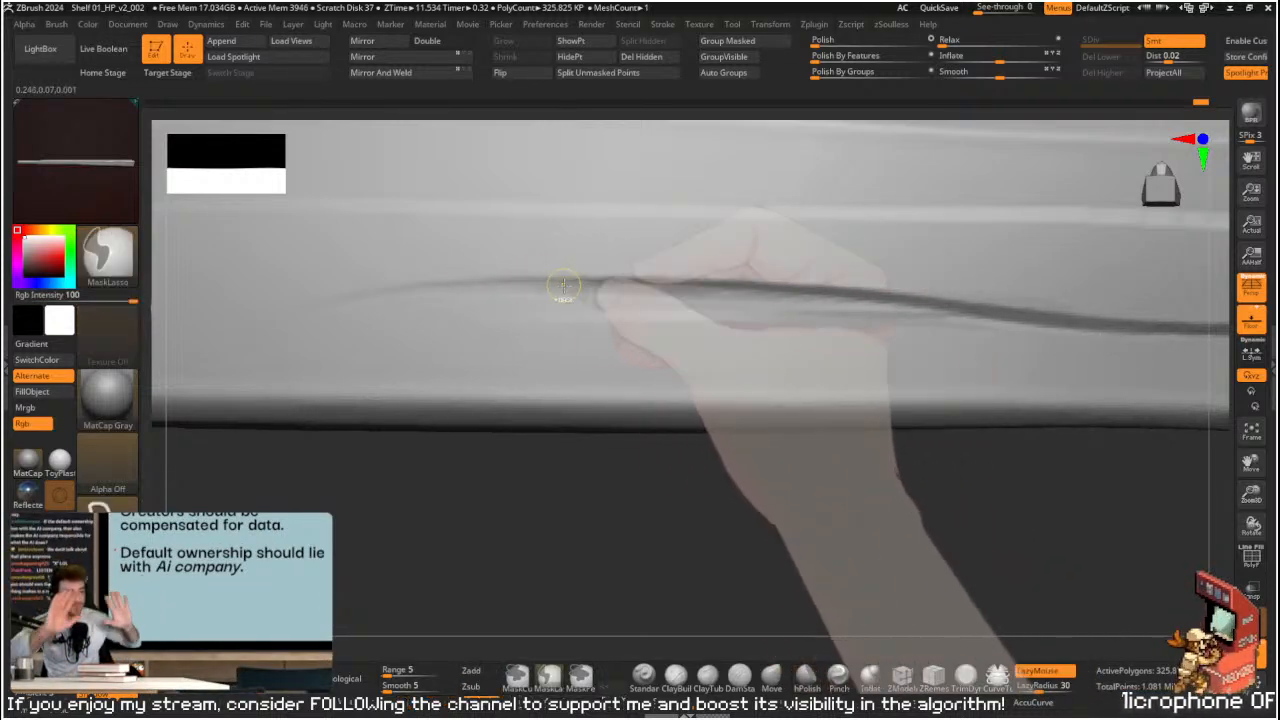
pyautogui.moveTo(654, 283); pyautogui.dragTo(580, 285)
pyautogui.moveTo(820, 296); pyautogui.dragTo(627, 286)
pyautogui.moveTo(905, 303); pyautogui.dragTo(815, 297)
pyautogui.moveTo(829, 540)
pyautogui.mouseDown()
pyautogui.moveTo(825, 582)
pyautogui.moveTo(791, 508)
pyautogui.mouseUp()
# - Carve a crack line along the groove's inner section with Orb_Cracks, undoing the first stroke and resizing the brush before redrawing it
pyautogui.press('1')
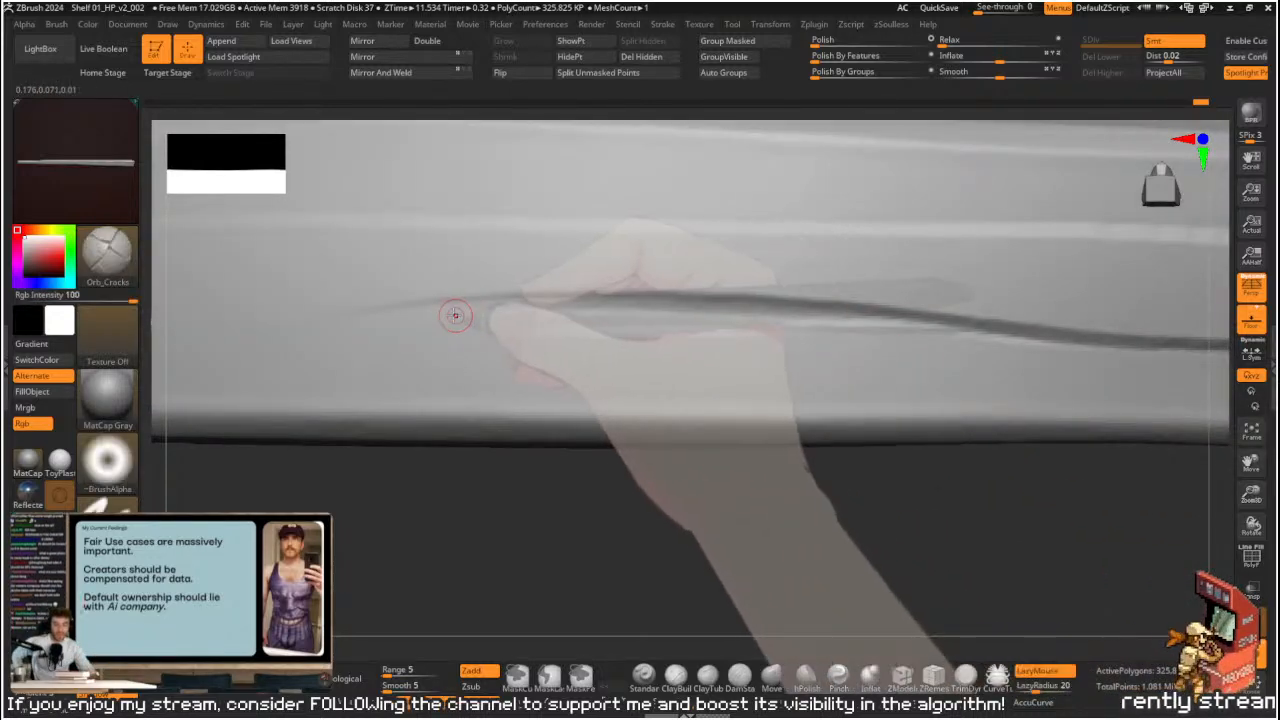
pyautogui.moveTo(386, 317); pyautogui.dragTo(609, 308)
pyautogui.hotkey('ctrl', 'z')
pyautogui.press('s')
pyautogui.moveTo(483, 310); pyautogui.dragTo(675, 323)
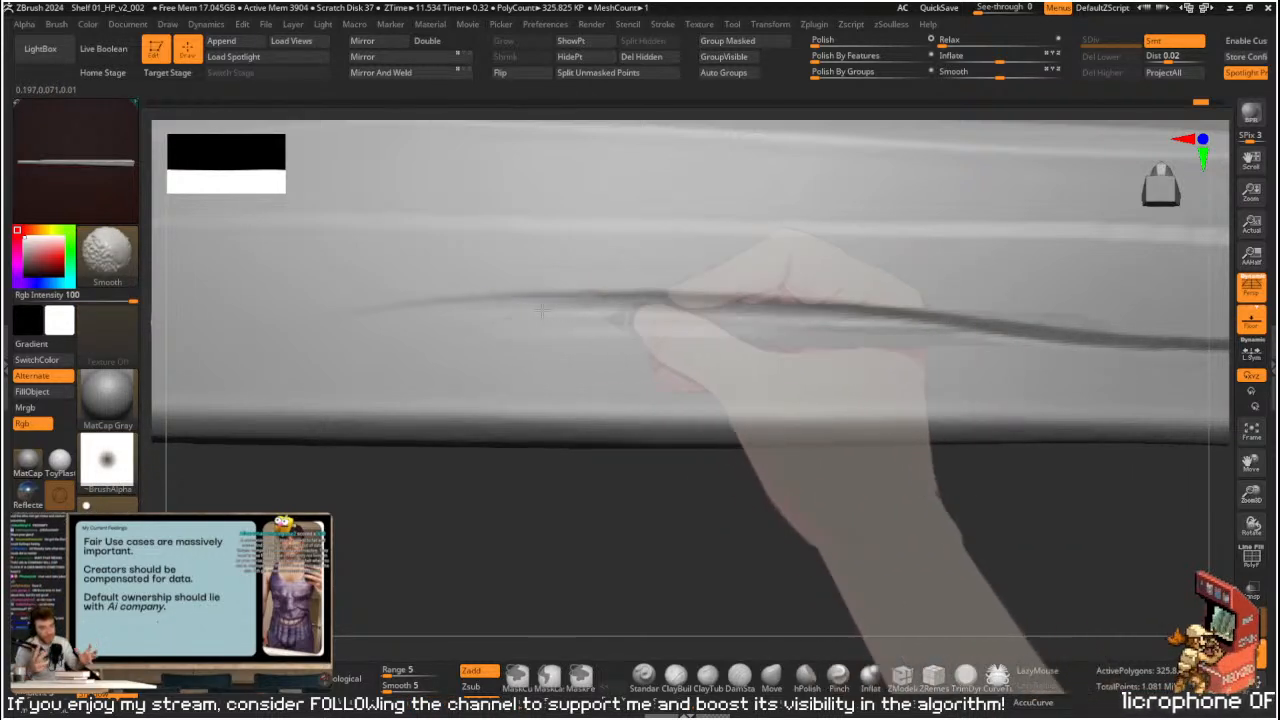
# - Smooth the carved crack line so it blends into the groove's lower border
pyautogui.press('shift')
pyautogui.keyDown('shift'); pyautogui.moveTo(486, 314); pyautogui.dragTo(711, 316); pyautogui.keyUp('shift')
pyautogui.keyDown('shift'); pyautogui.moveTo(545, 308); pyautogui.dragTo(828, 316); pyautogui.keyUp('shift')
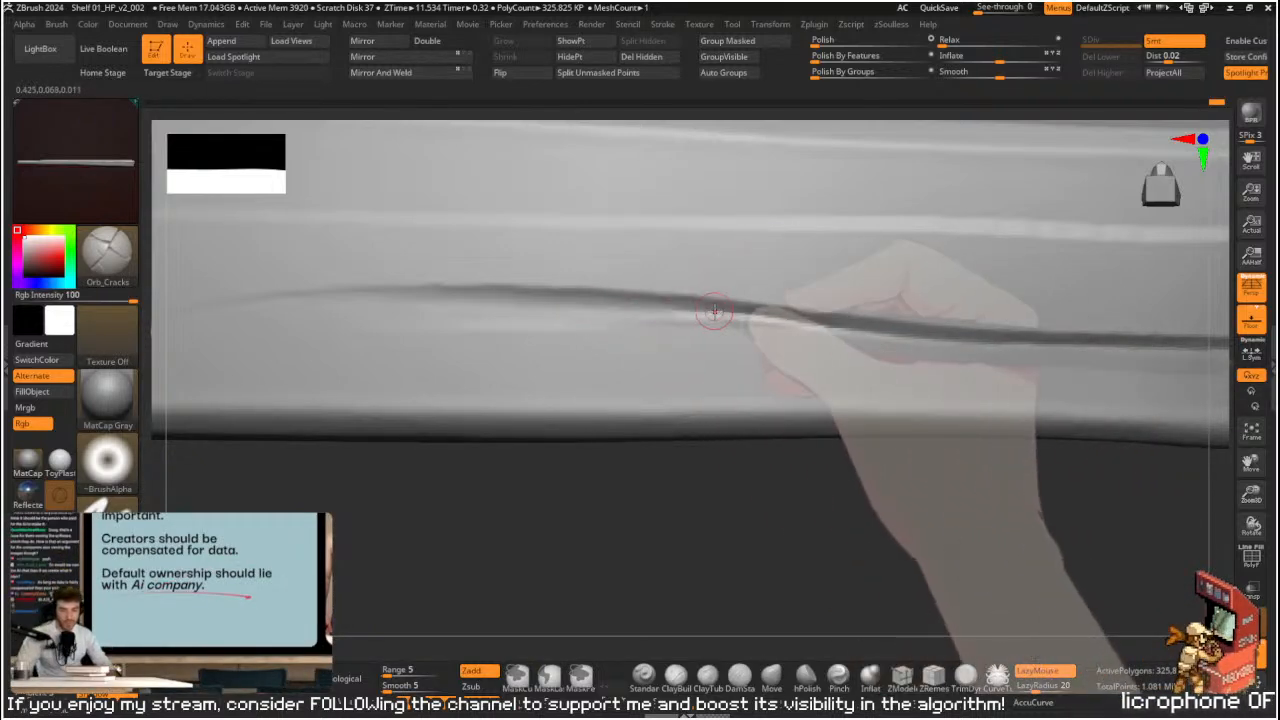
pyautogui.moveTo(812, 456)
pyautogui.keyDown('alt'); pyautogui.mouseDown()
pyautogui.moveTo(814, 501)
pyautogui.moveTo(749, 451)
pyautogui.moveTo(751, 489)
pyautogui.mouseUp(); pyautogui.keyUp('alt')
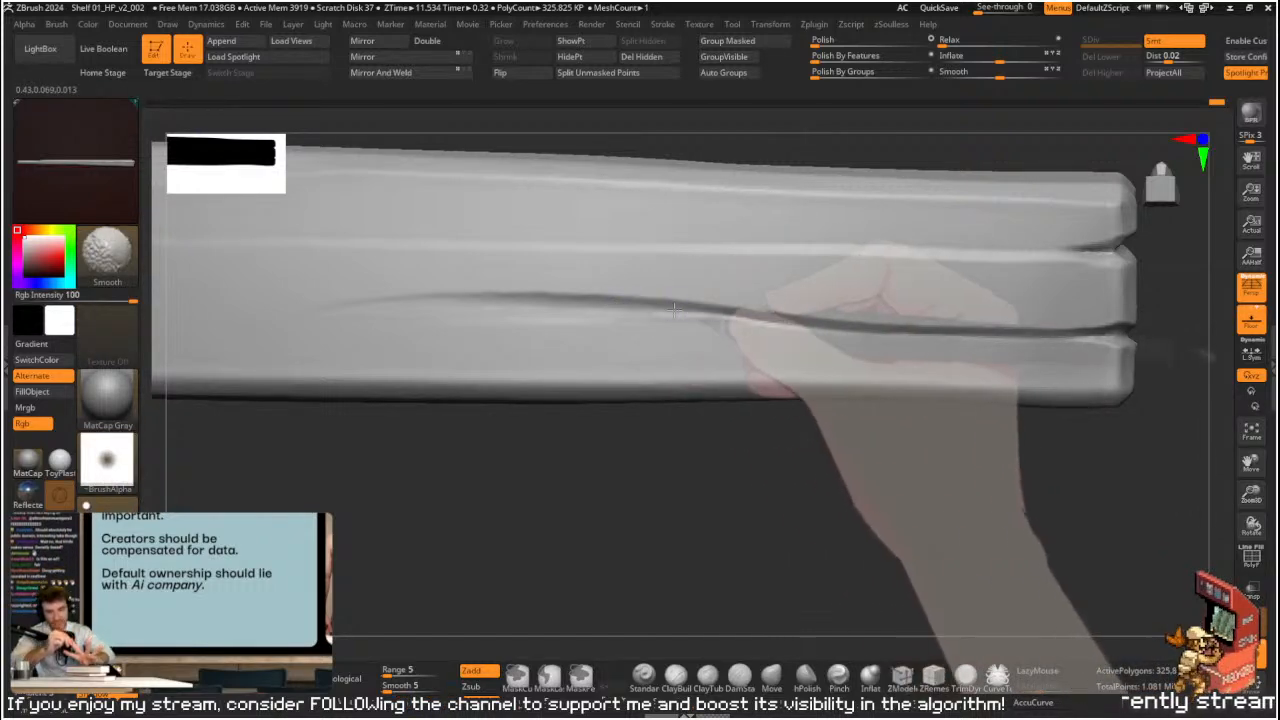
pyautogui.moveTo(506, 460)
pyautogui.keyDown('alt'); pyautogui.mouseDown()
pyautogui.moveTo(794, 480)
pyautogui.moveTo(792, 515)
pyautogui.mouseUp(); pyautogui.keyUp('alt')
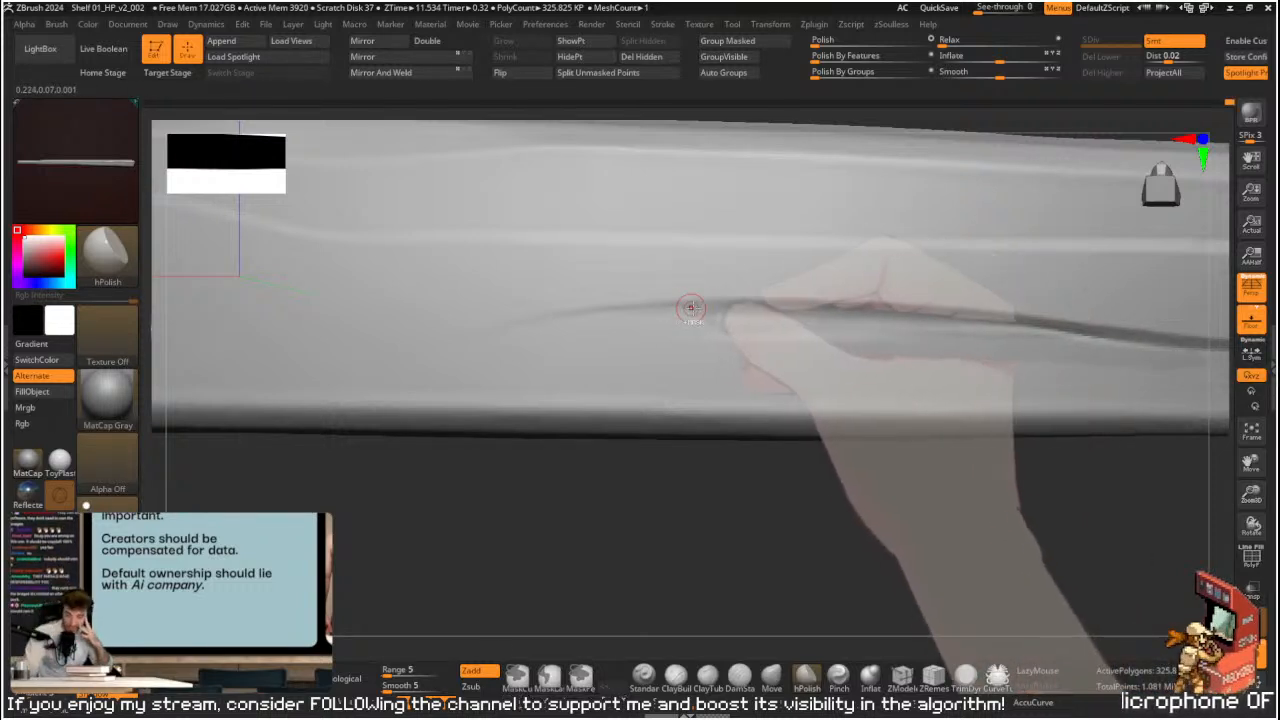
# - Polish the middle stretch of the groove's lower border with hPolish, smooth it lightly, and undo the last polish stroke
pyautogui.moveTo(783, 305); pyautogui.dragTo(967, 313)
pyautogui.moveTo(851, 303); pyautogui.dragTo(972, 321)
pyautogui.keyDown('shift'); pyautogui.moveTo(894, 311); pyautogui.dragTo(980, 323); pyautogui.keyUp('shift')
pyautogui.moveTo(822, 305)
pyautogui.mouseDown()
pyautogui.moveTo(851, 308)
pyautogui.moveTo(774, 303)
pyautogui.mouseUp()
pyautogui.keyDown('alt'); pyautogui.moveTo(700, 514); pyautogui.dragTo(703, 560); pyautogui.keyUp('alt')
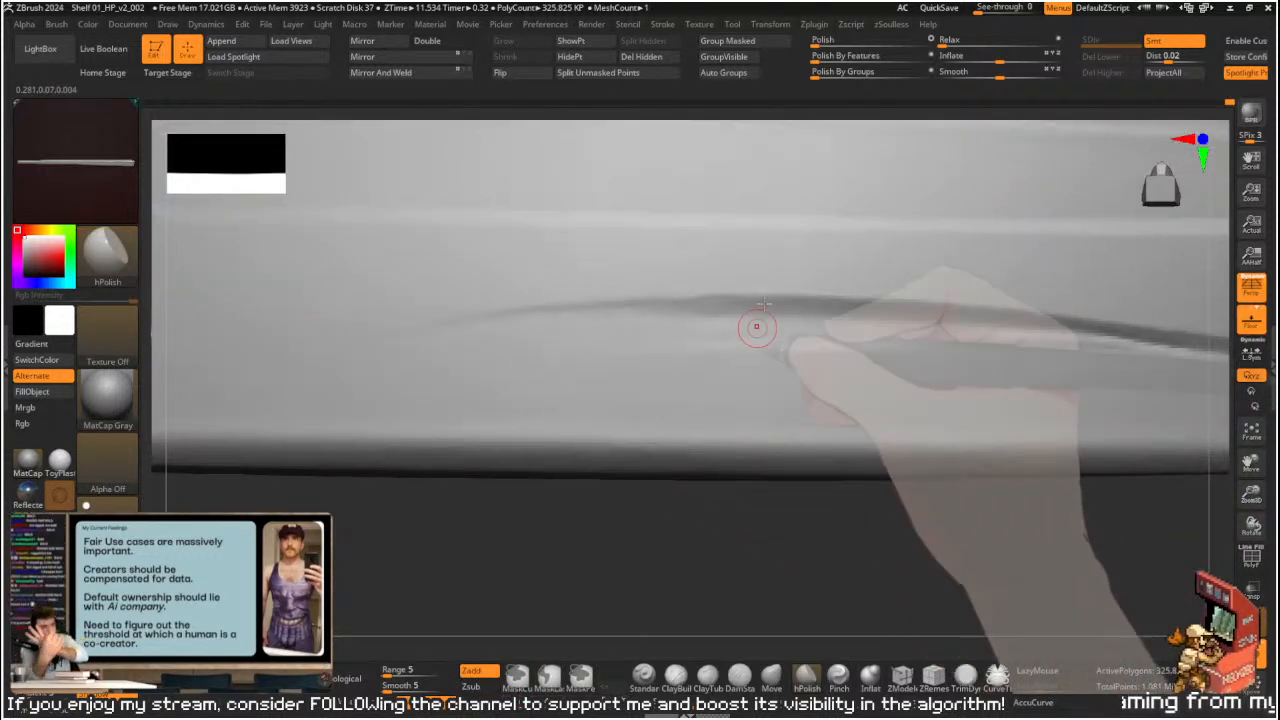
pyautogui.hotkey('ctrl', 'z')
# - Even out the groove's lower border with smoothing and resized hPolish strokes, working from the wider section inward
pyautogui.moveTo(683, 304)
pyautogui.mouseDown()
pyautogui.moveTo(637, 316)
pyautogui.moveTo(742, 311)
pyautogui.moveTo(708, 316)
pyautogui.mouseUp()
pyautogui.moveTo(606, 326)
pyautogui.keyDown('shift'); pyautogui.mouseDown()
pyautogui.moveTo(904, 328)
pyautogui.moveTo(749, 334)
pyautogui.moveTo(775, 308)
pyautogui.moveTo(891, 307)
pyautogui.mouseUp(); pyautogui.keyUp('shift')
pyautogui.moveTo(993, 507)
pyautogui.mouseDown()
pyautogui.moveTo(894, 514)
pyautogui.moveTo(900, 591)
pyautogui.moveTo(994, 365)
pyautogui.mouseUp()
pyautogui.moveTo(943, 315); pyautogui.dragTo(664, 319)
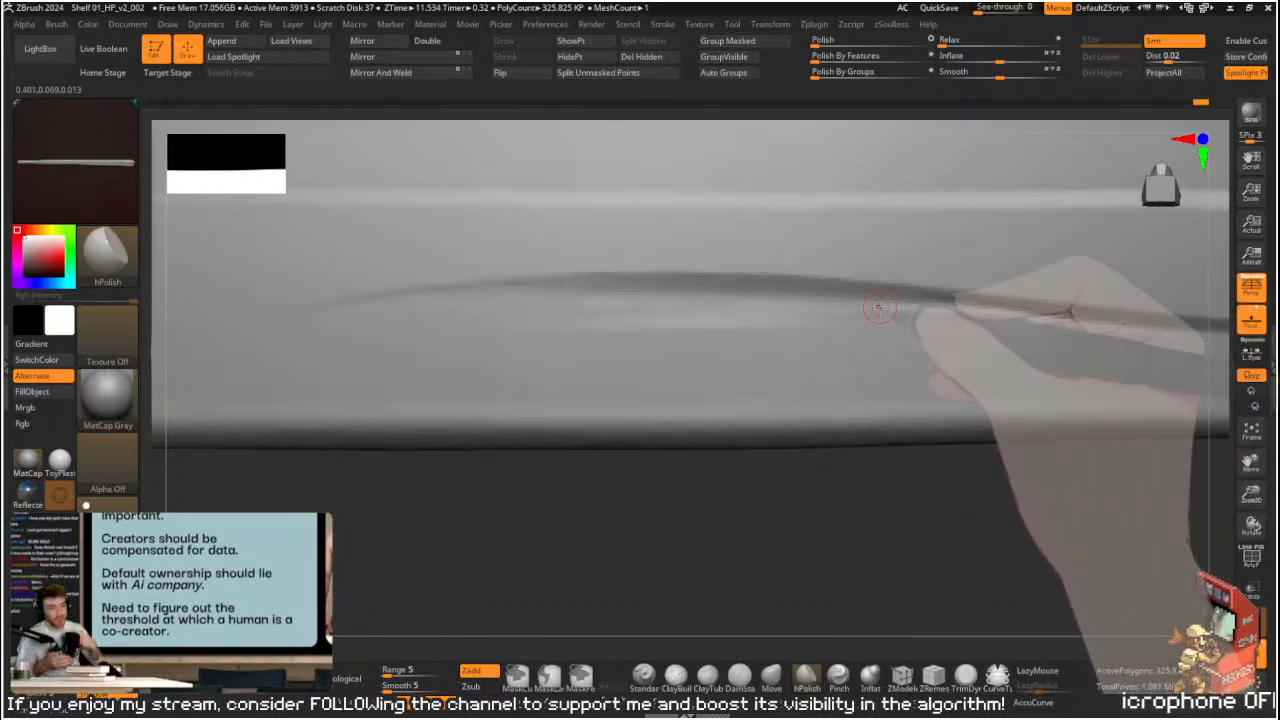
pyautogui.press('s')
pyautogui.moveTo(998, 312); pyautogui.dragTo(843, 311)
pyautogui.moveTo(1020, 318); pyautogui.dragTo(795, 310)
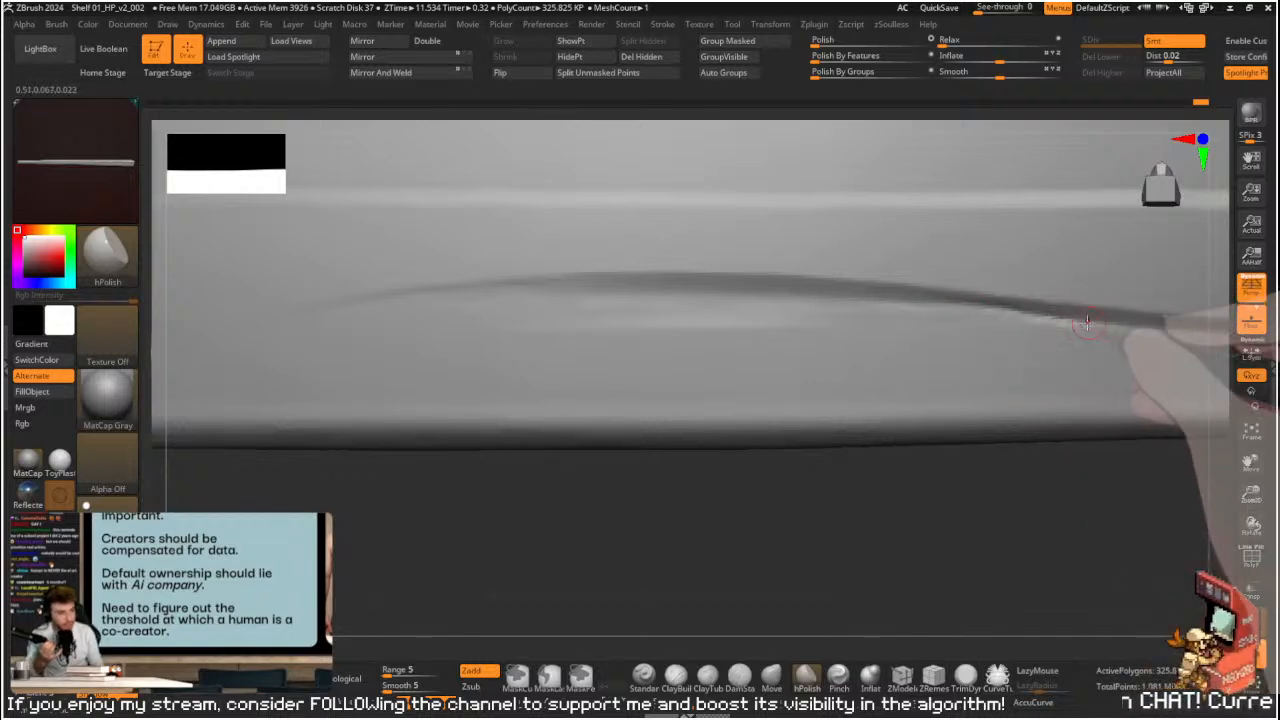
pyautogui.moveTo(1030, 320)
pyautogui.mouseDown()
pyautogui.moveTo(1054, 323)
pyautogui.moveTo(1006, 318)
pyautogui.mouseUp()
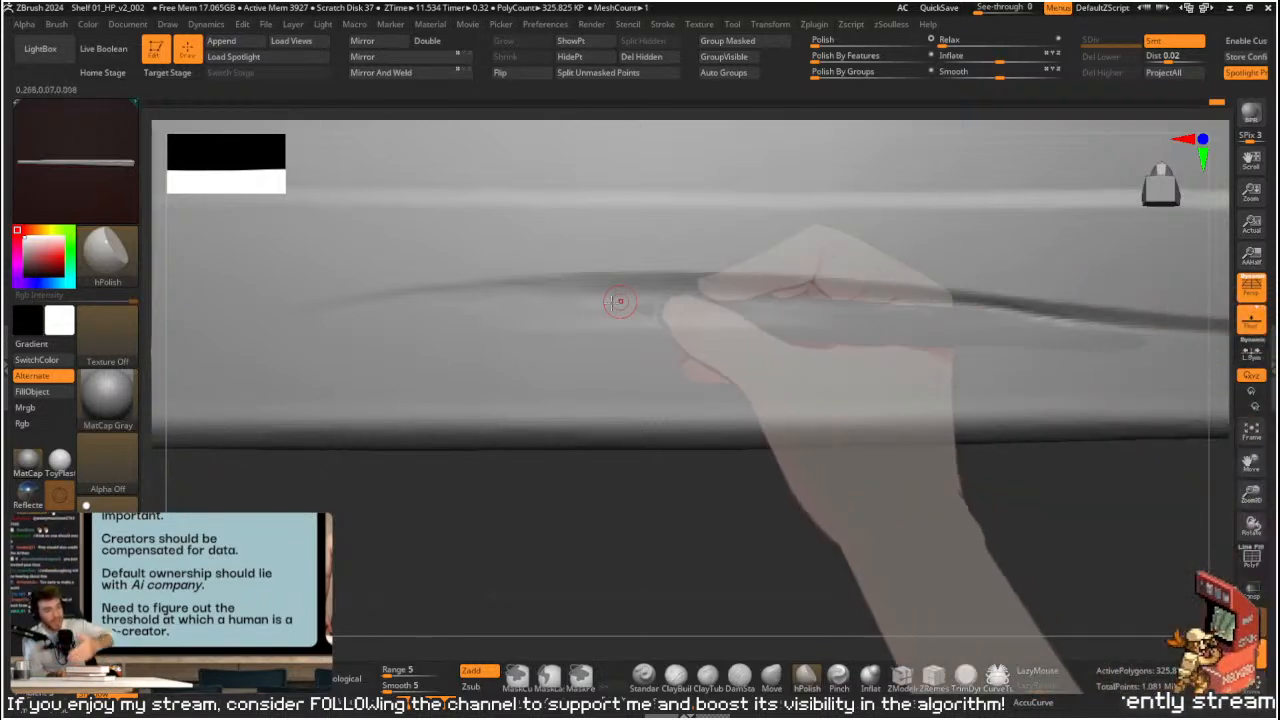
# - Polish the plank surface below the groove's thin inner end with hPolish, then smooth it
pyautogui.moveTo(695, 298)
pyautogui.mouseDown()
pyautogui.moveTo(560, 301)
pyautogui.moveTo(990, 308)
pyautogui.moveTo(500, 294)
pyautogui.mouseUp()
pyautogui.moveTo(594, 464); pyautogui.dragTo(611, 517)
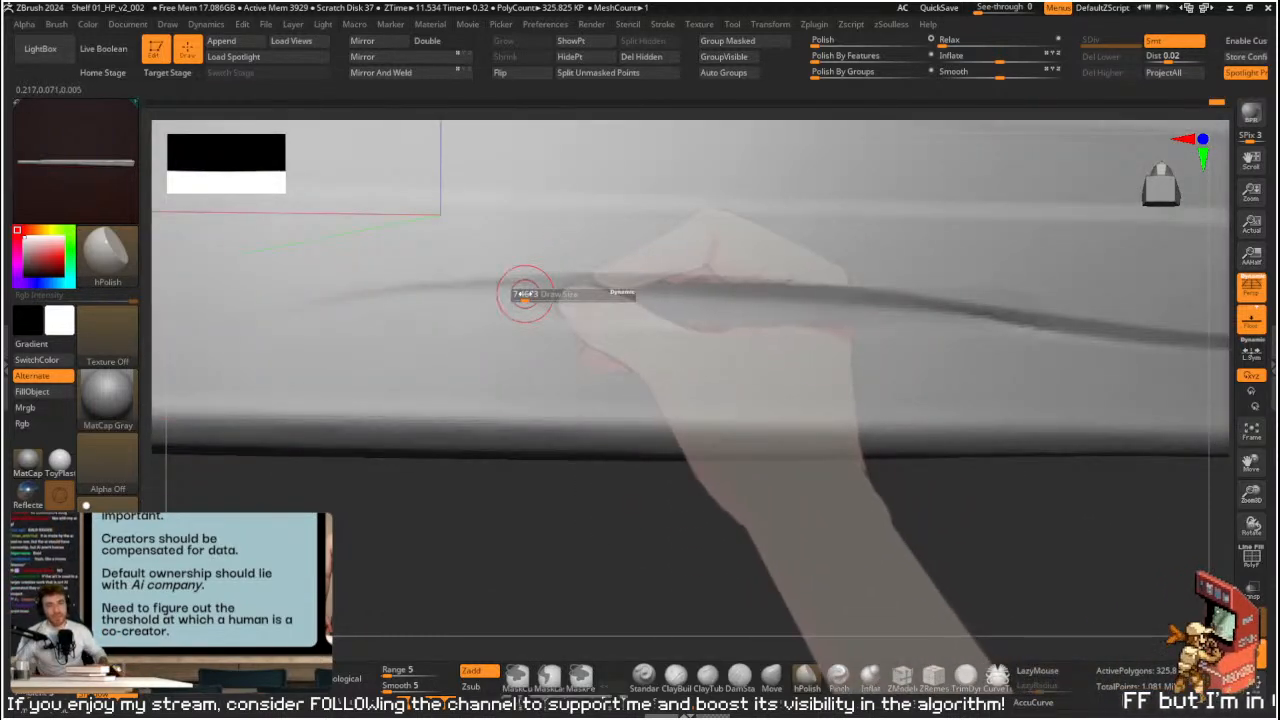
pyautogui.moveTo(543, 283)
pyautogui.mouseDown()
pyautogui.moveTo(460, 289)
pyautogui.moveTo(597, 286)
pyautogui.moveTo(383, 294)
pyautogui.moveTo(586, 291)
pyautogui.mouseUp()
pyautogui.keyDown('shift'); pyautogui.moveTo(433, 301); pyautogui.dragTo(777, 303); pyautogui.keyUp('shift')
pyautogui.moveTo(822, 540)
pyautogui.keyDown('alt'); pyautogui.mouseDown()
pyautogui.moveTo(751, 502)
pyautogui.moveTo(700, 434)
pyautogui.moveTo(786, 506)
pyautogui.moveTo(823, 446)
pyautogui.mouseUp(); pyautogui.keyUp('alt')
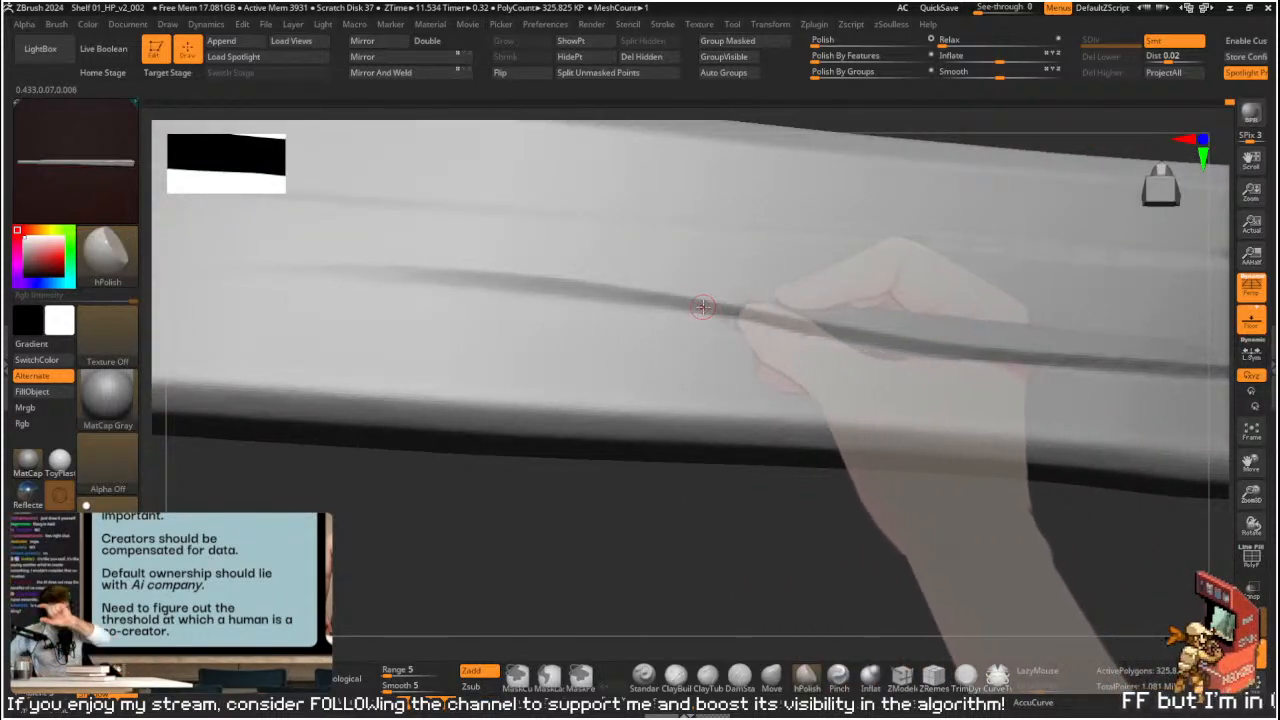
# - Soften the groove's bend, then polish and smooth around its inner tip so it fades into the plank
pyautogui.press('shift')
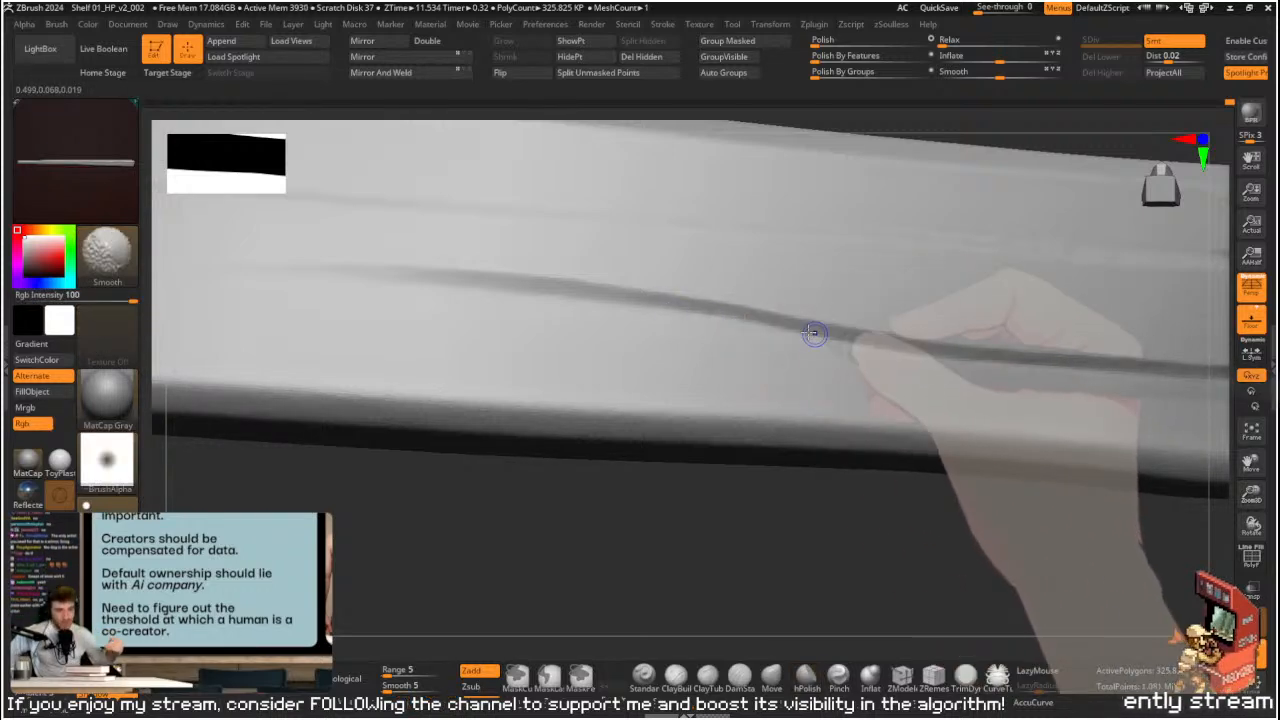
pyautogui.keyDown('ctrl'); pyautogui.moveTo(889, 357); pyautogui.dragTo(800, 494, button='right'); pyautogui.keyUp('ctrl')
pyautogui.keyDown('ctrl'); pyautogui.moveTo(752, 450); pyautogui.dragTo(826, 480, button='right'); pyautogui.keyUp('ctrl')
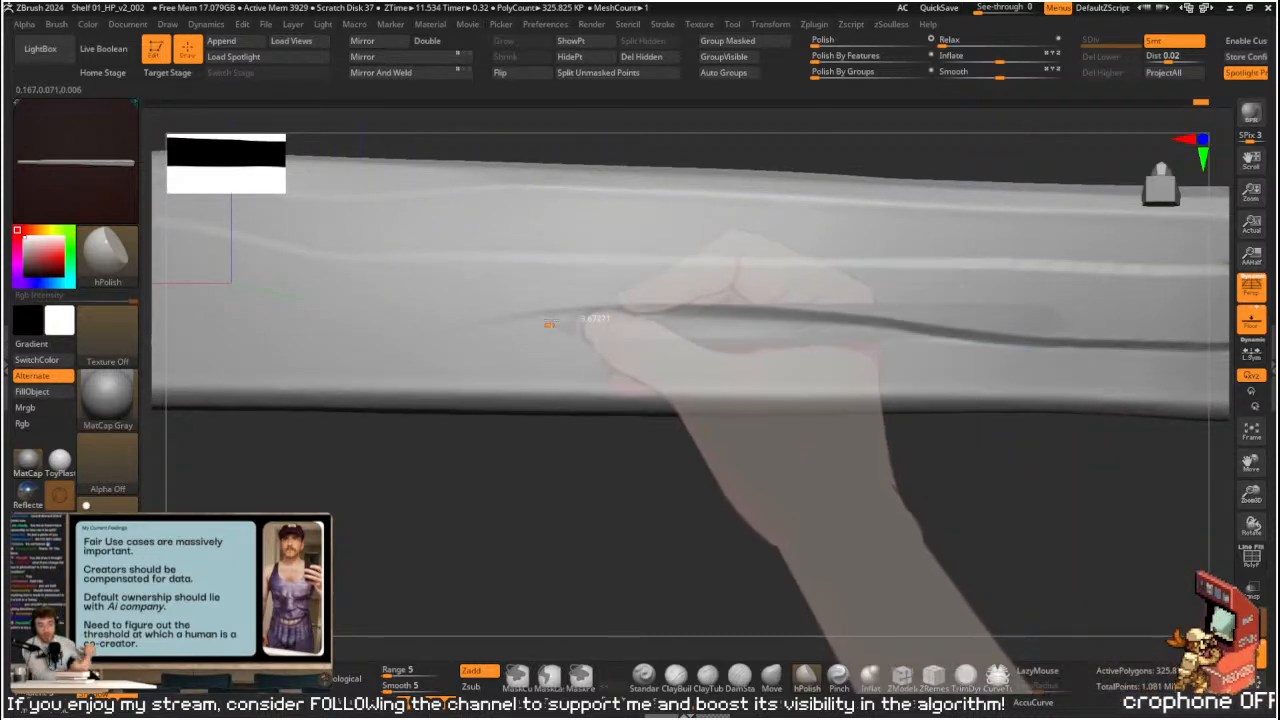
pyautogui.moveTo(559, 322)
pyautogui.mouseDown()
pyautogui.moveTo(503, 314)
pyautogui.moveTo(456, 331)
pyautogui.mouseUp()
pyautogui.press('s')
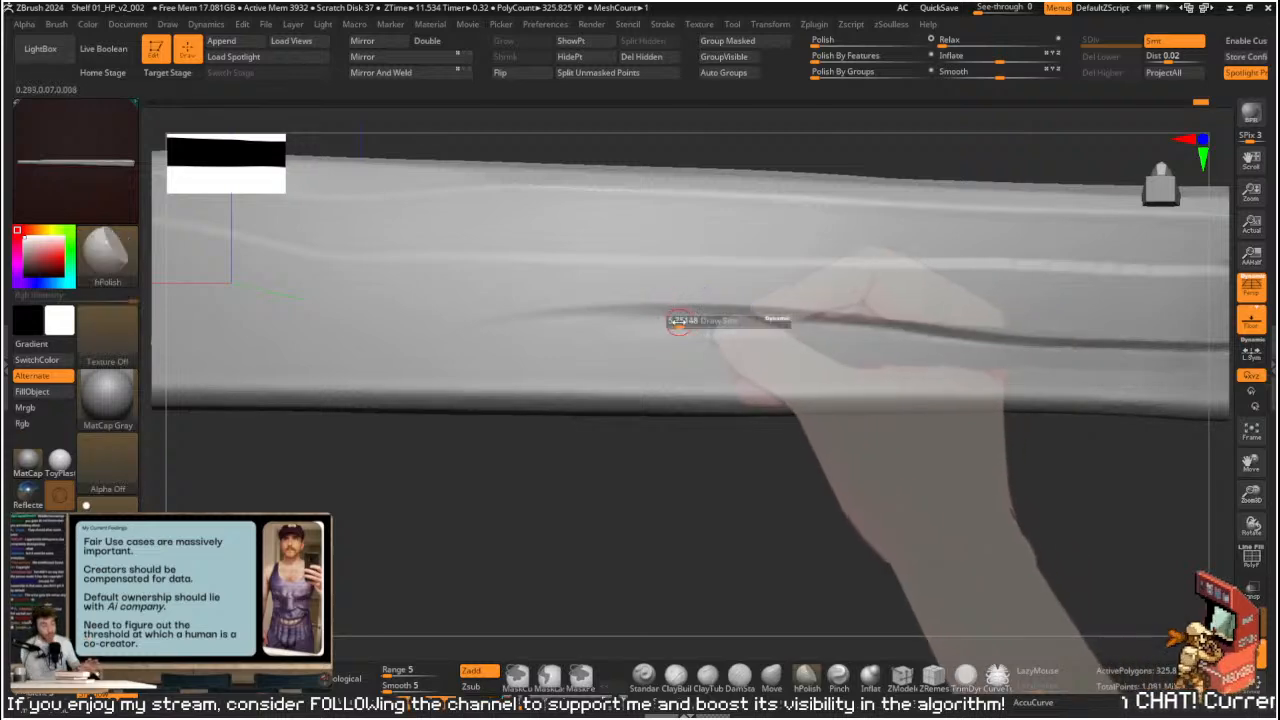
pyautogui.moveTo(679, 324)
pyautogui.keyDown('shift'); pyautogui.mouseDown()
pyautogui.moveTo(800, 322)
pyautogui.moveTo(634, 319)
pyautogui.moveTo(845, 319)
pyautogui.moveTo(803, 326)
pyautogui.mouseUp(); pyautogui.keyUp('shift')
# - Try to clean up the jagged split on the opposite face with a resized hPolish brush, then undo the stroke
pyautogui.moveTo(800, 489)
pyautogui.keyDown('alt'); pyautogui.mouseDown()
pyautogui.moveTo(794, 335)
pyautogui.moveTo(817, 220)
pyautogui.moveTo(960, 349)
pyautogui.moveTo(991, 357)
pyautogui.moveTo(968, 410)
pyautogui.moveTo(980, 451)
pyautogui.moveTo(834, 463)
pyautogui.moveTo(848, 520)
pyautogui.moveTo(803, 451)
pyautogui.moveTo(846, 491)
pyautogui.moveTo(831, 403)
pyautogui.moveTo(831, 503)
pyautogui.moveTo(803, 486)
pyautogui.moveTo(722, 542)
pyautogui.mouseUp(); pyautogui.keyUp('alt')
pyautogui.press('b')
pyautogui.press('p')
pyautogui.press('i')
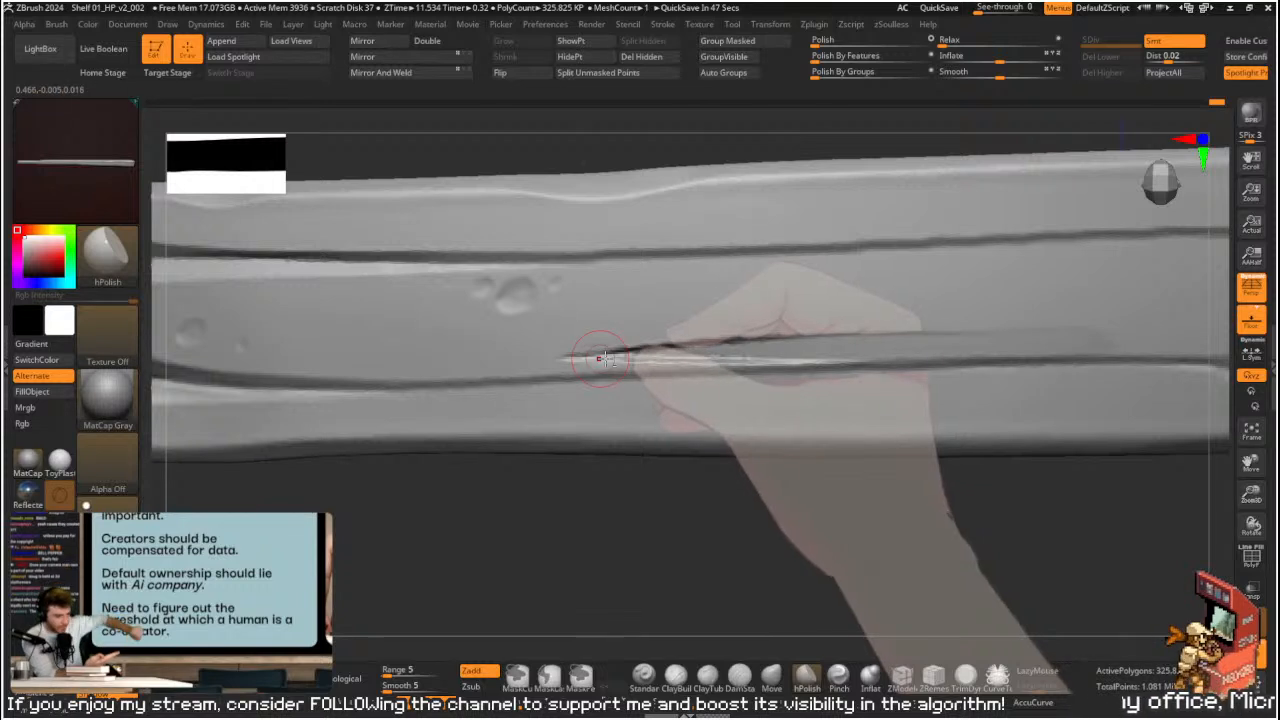
pyautogui.press('s')
pyautogui.moveTo(599, 355); pyautogui.dragTo(668, 350)
pyautogui.hotkey('ctrl', 'z')
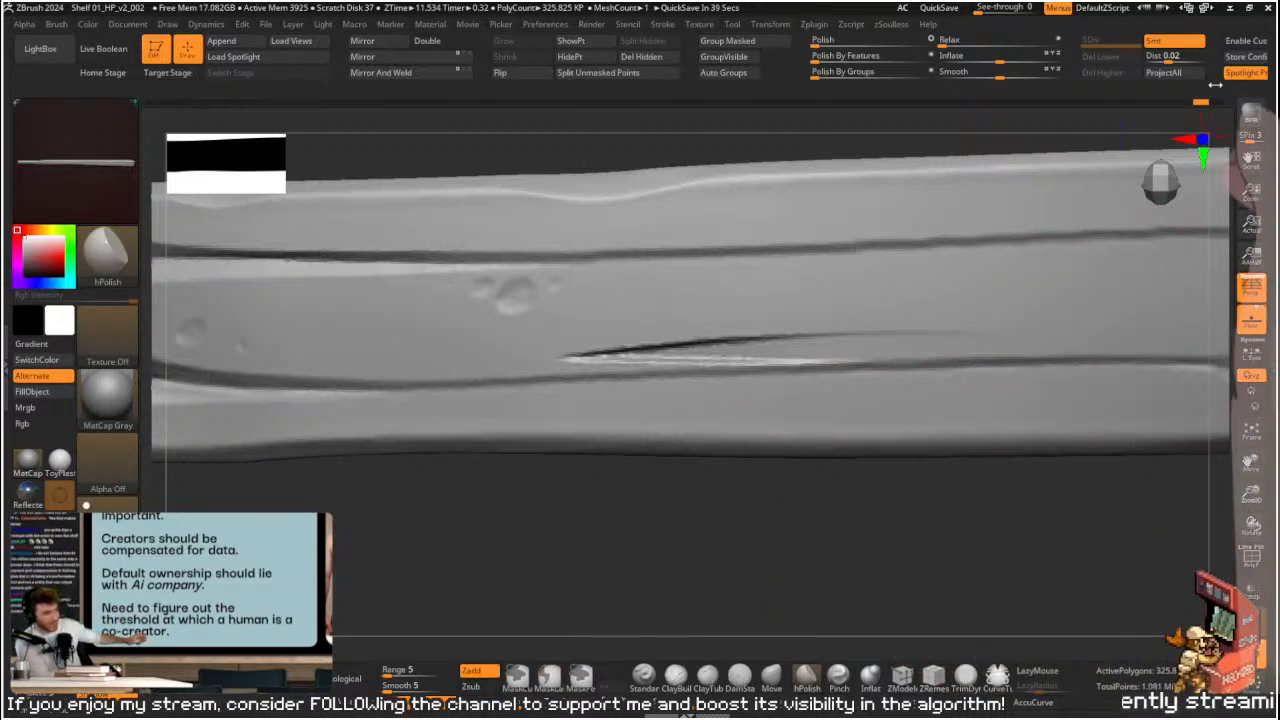
# - Step back in the undo history to the masked split, extend the mask with a lasso, and accept discarding the newer history
pyautogui.moveTo(1200, 103); pyautogui.dragTo(1112, 105)
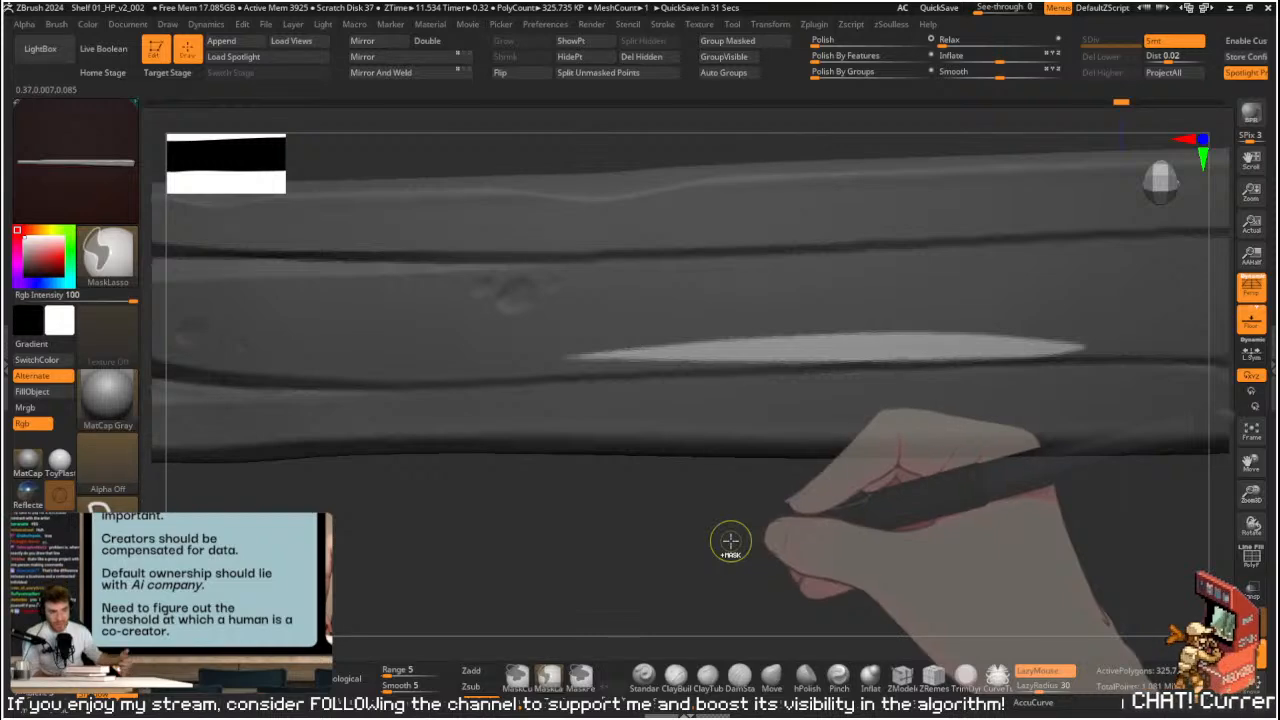
pyautogui.moveTo(726, 523)
pyautogui.mouseDown()
pyautogui.moveTo(737, 400)
pyautogui.moveTo(508, 371)
pyautogui.moveTo(1057, 229)
pyautogui.moveTo(1215, 395)
pyautogui.mouseUp()
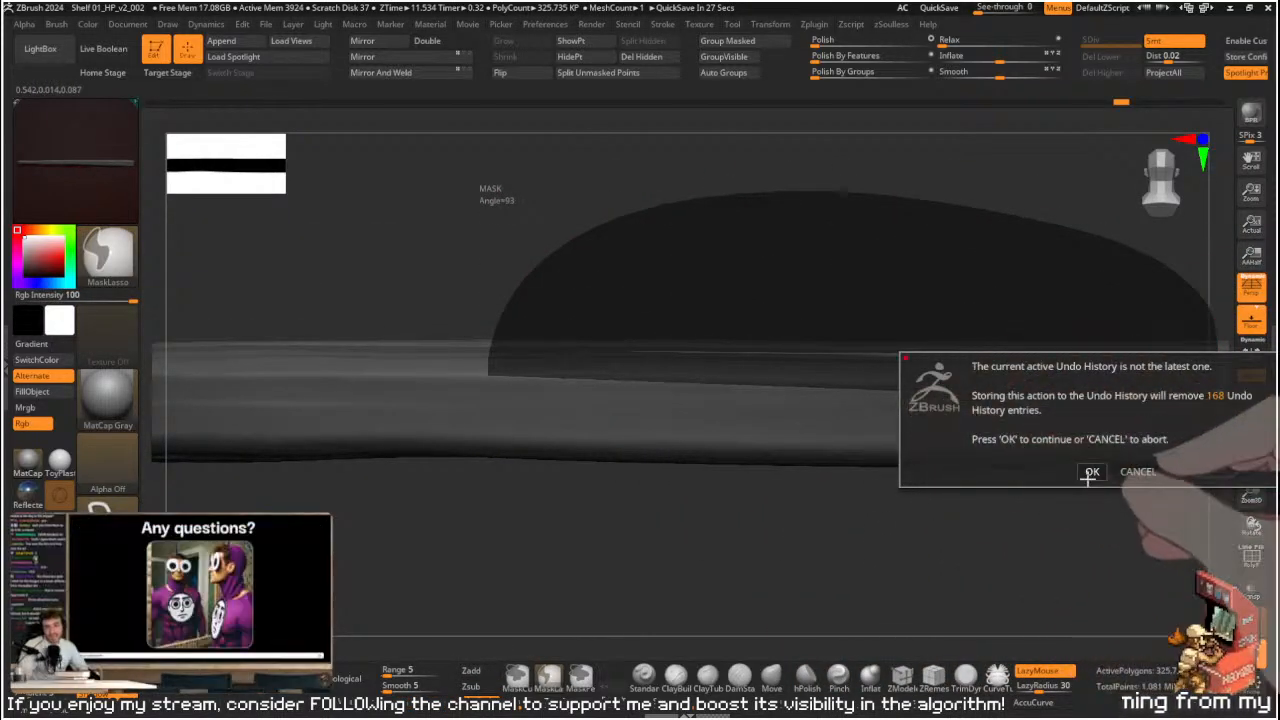
pyautogui.click(1087, 474)
pyautogui.moveTo(974, 497); pyautogui.dragTo(956, 261)
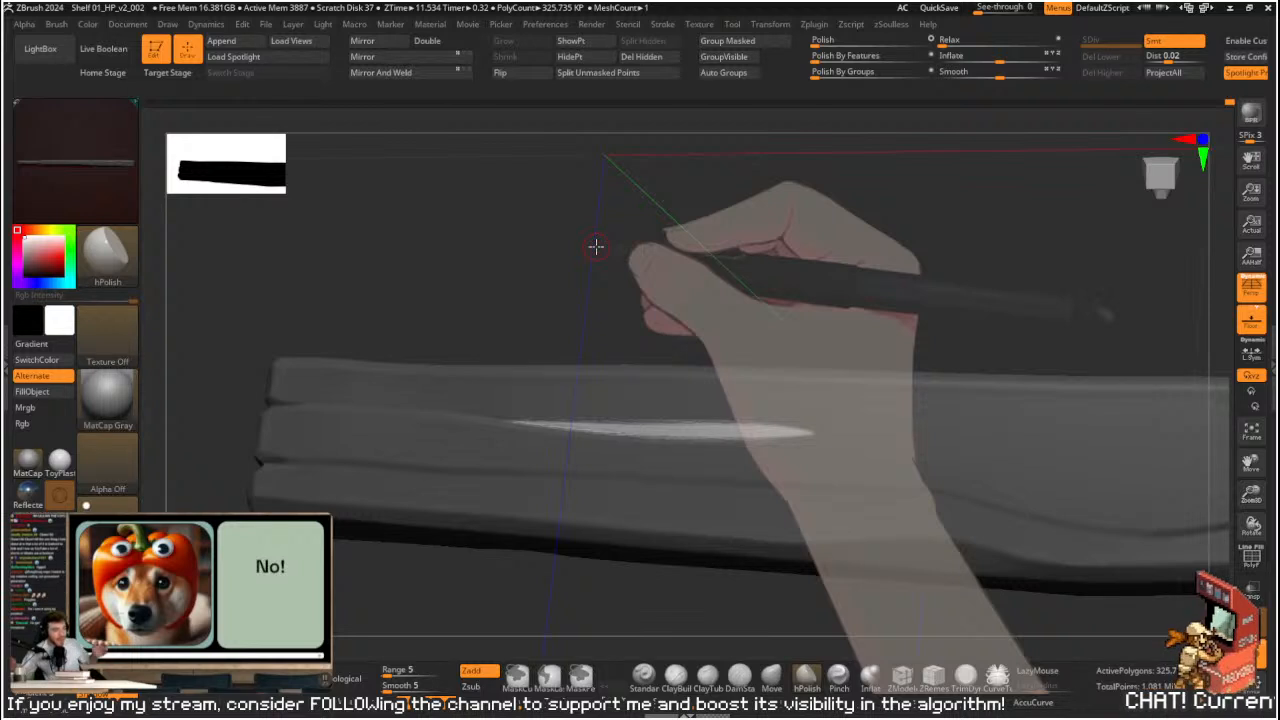
# - Try to pinch the unmasked split along its length with a resized Orb_Pinch brush, then undo the strokes
pyautogui.moveTo(757, 191)
pyautogui.keyDown('shift'); pyautogui.mouseDown()
pyautogui.moveTo(783, 260)
pyautogui.moveTo(747, 343)
pyautogui.mouseUp(); pyautogui.keyUp('shift')
pyautogui.keyDown('alt'); pyautogui.moveTo(766, 251); pyautogui.dragTo(733, 157); pyautogui.keyUp('alt')
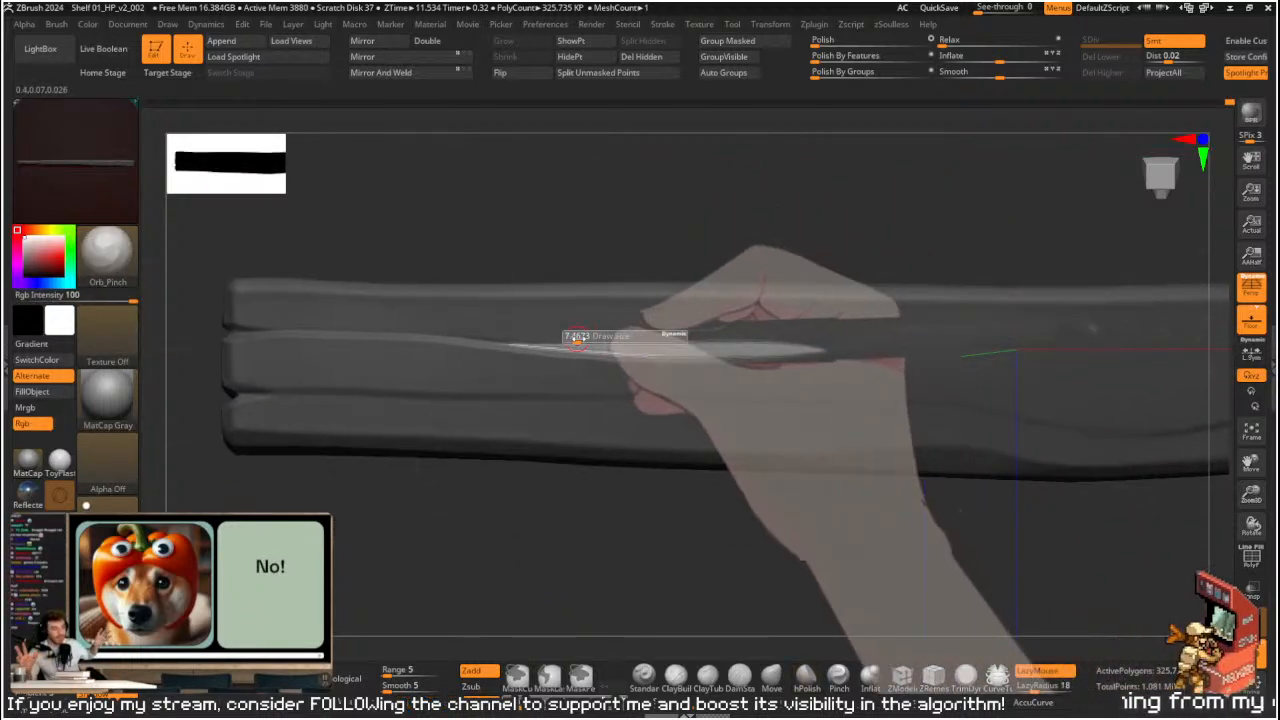
pyautogui.moveTo(585, 342)
pyautogui.mouseDown()
pyautogui.moveTo(849, 356)
pyautogui.moveTo(566, 346)
pyautogui.moveTo(886, 352)
pyautogui.moveTo(560, 348)
pyautogui.moveTo(789, 356)
pyautogui.mouseUp()
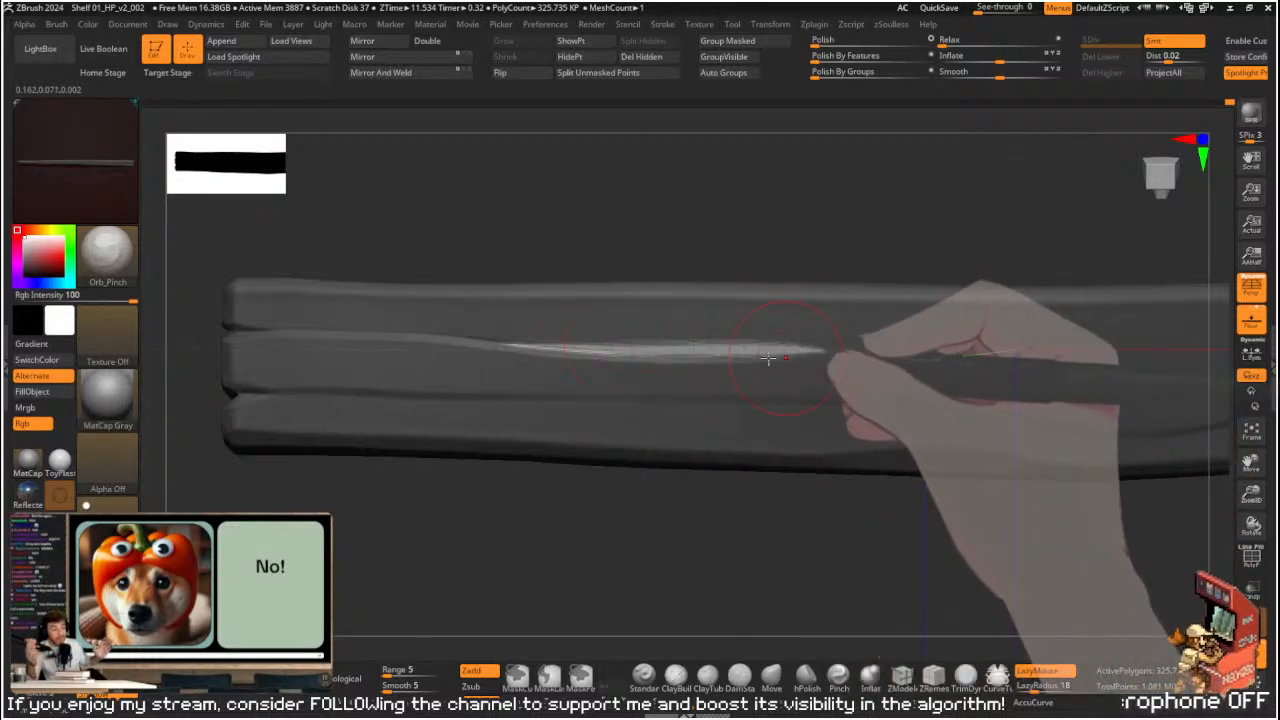
pyautogui.moveTo(639, 343)
pyautogui.mouseDown()
pyautogui.moveTo(474, 351)
pyautogui.moveTo(663, 354)
pyautogui.moveTo(520, 344)
pyautogui.mouseUp()
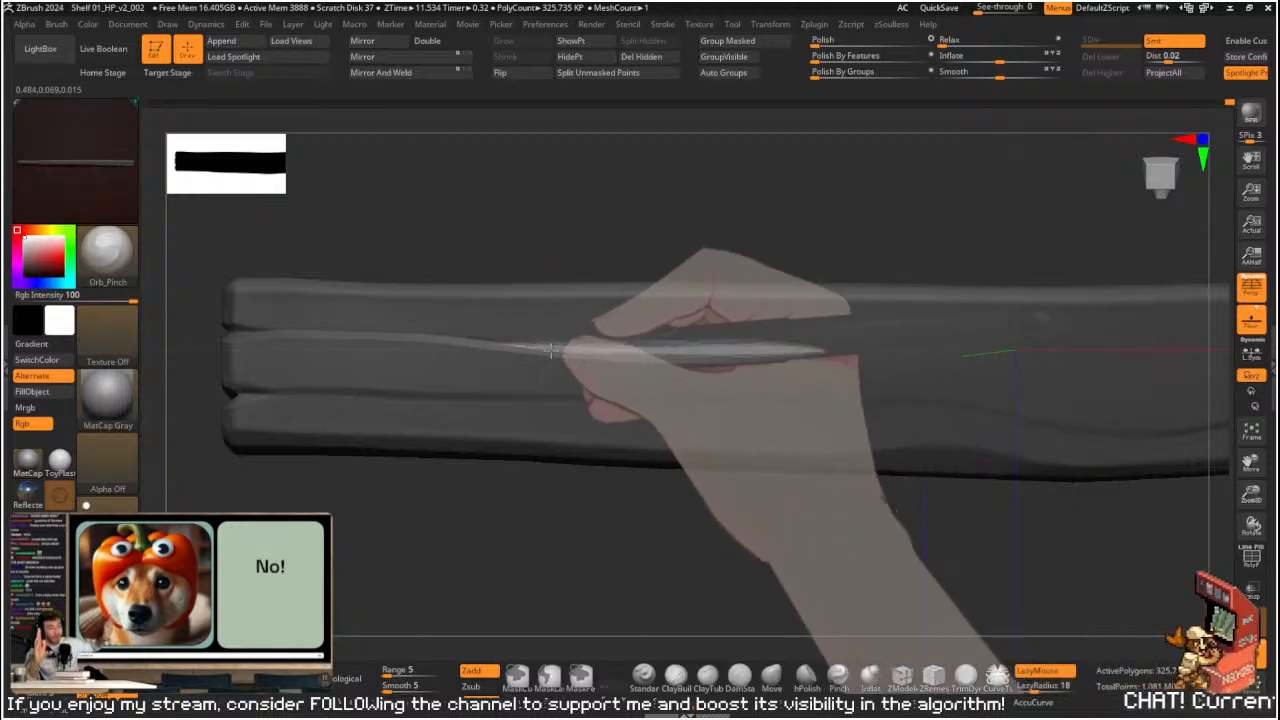
pyautogui.moveTo(702, 338)
pyautogui.mouseDown()
pyautogui.moveTo(909, 354)
pyautogui.moveTo(657, 353)
pyautogui.moveTo(685, 350)
pyautogui.mouseUp()
pyautogui.hotkey('ctrl', 'z')
pyautogui.hotkey('ctrl', 'z')
pyautogui.hotkey('ctrl', 'z')
pyautogui.hotkey('ctrl', 'z')
pyautogui.hotkey('ctrl', 'z')
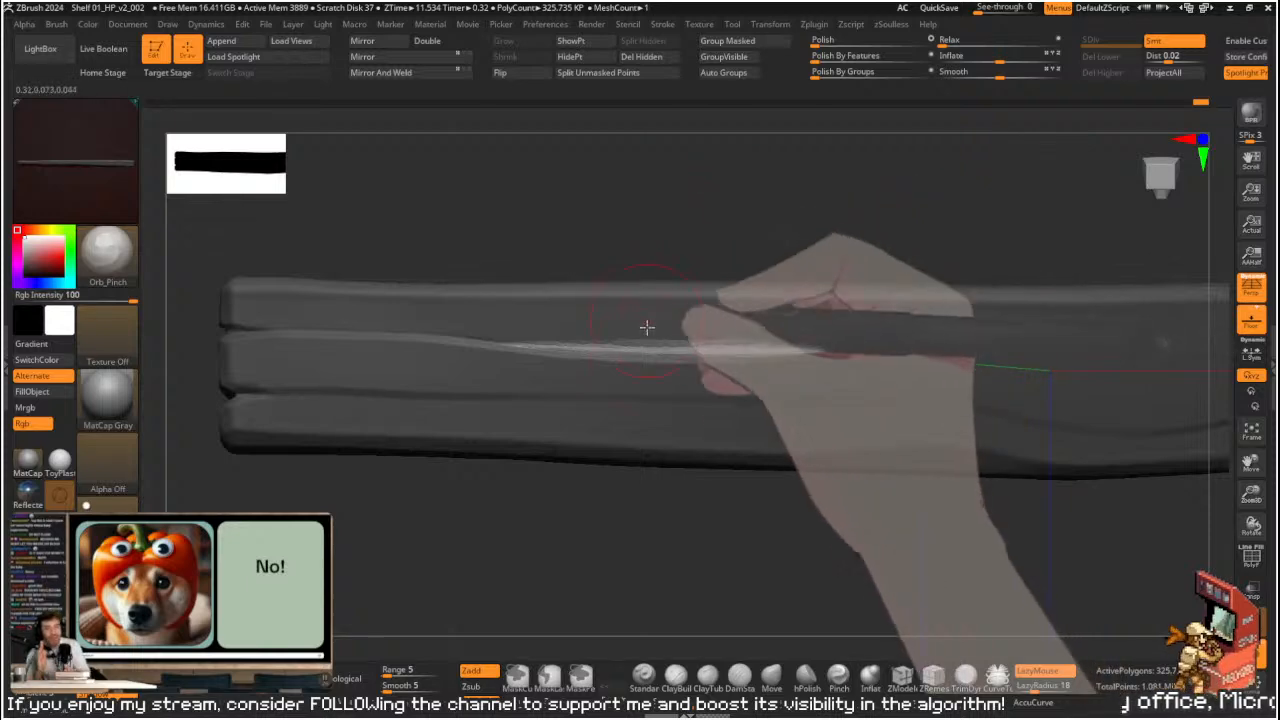
# - Inflate the unmasked area of the split along its full length with the Inflat brush
pyautogui.moveTo(734, 221)
pyautogui.mouseDown()
pyautogui.moveTo(800, 100)
pyautogui.moveTo(846, 114)
pyautogui.moveTo(809, 277)
pyautogui.moveTo(811, 395)
pyautogui.moveTo(571, 340)
pyautogui.mouseUp()
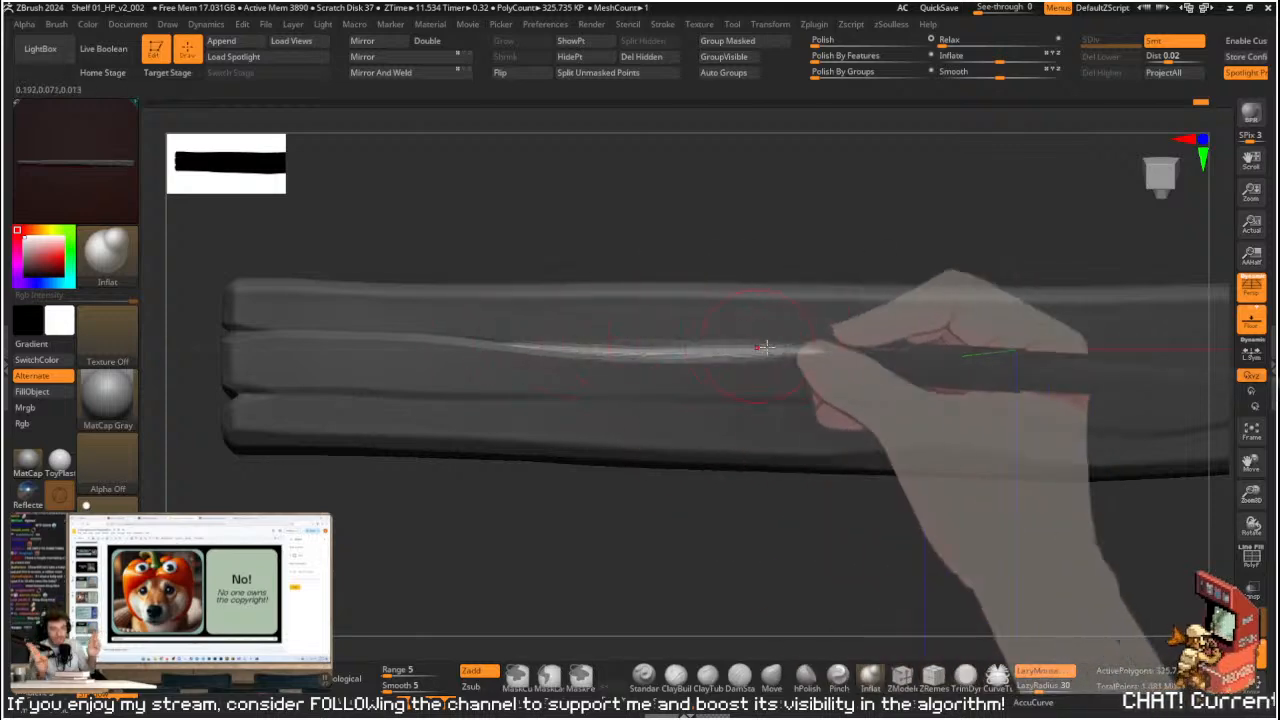
pyautogui.moveTo(486, 348); pyautogui.dragTo(895, 347)
pyautogui.moveTo(666, 200)
pyautogui.mouseDown()
pyautogui.moveTo(726, 186)
pyautogui.moveTo(743, 217)
pyautogui.moveTo(711, 199)
pyautogui.moveTo(717, 183)
pyautogui.moveTo(671, 240)
pyautogui.moveTo(674, 203)
pyautogui.moveTo(671, 337)
pyautogui.mouseUp()
# - Polish the inside of the split from its narrow bend to its middle with a resized hPolish brush
pyautogui.press('b')
pyautogui.press('h')
pyautogui.press('p')
pyautogui.press('s')
pyautogui.moveTo(706, 381); pyautogui.dragTo(699, 381)
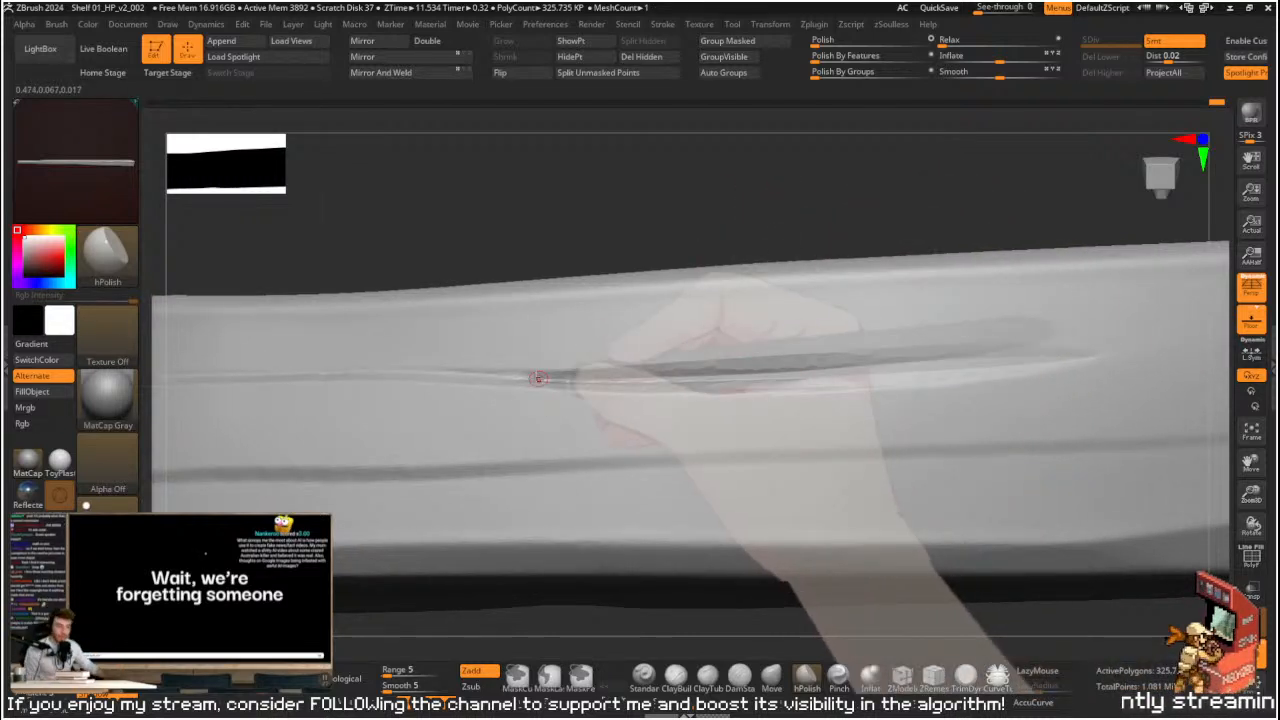
pyautogui.press('s')
pyautogui.moveTo(551, 374); pyautogui.dragTo(741, 369)
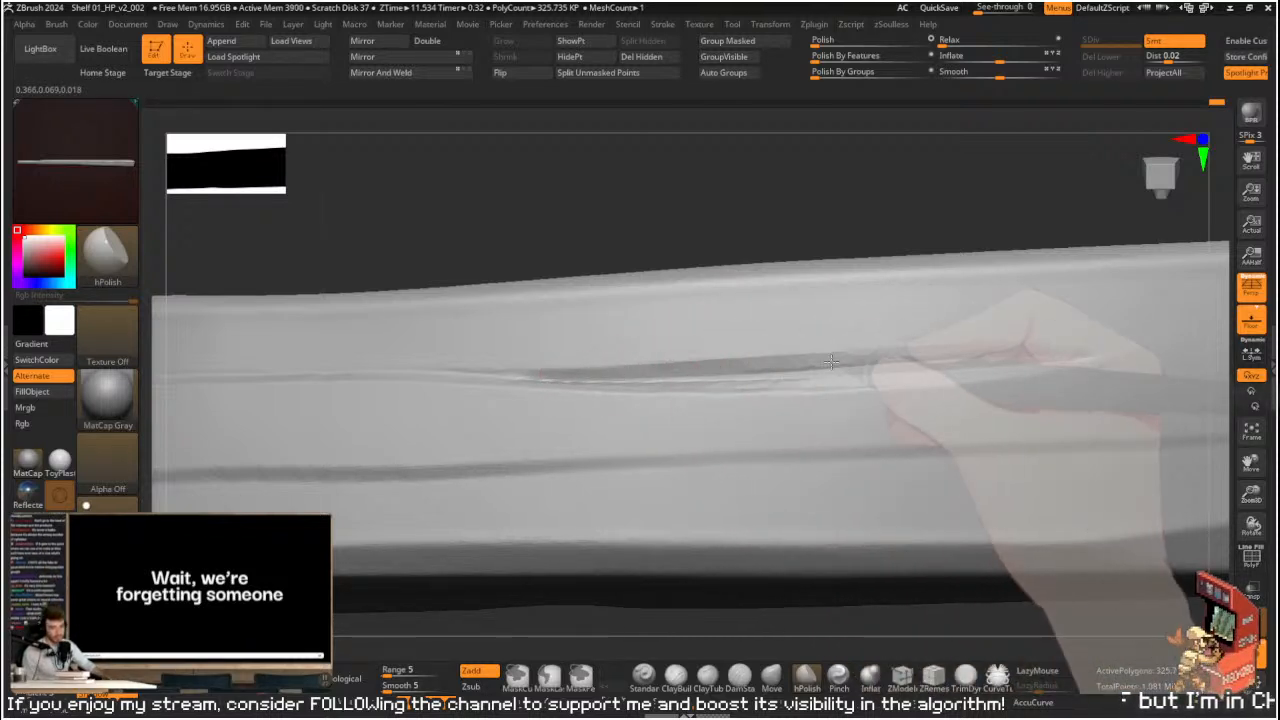
pyautogui.moveTo(855, 216)
pyautogui.mouseDown()
pyautogui.moveTo(783, 226)
pyautogui.moveTo(778, 250)
pyautogui.mouseUp()
pyautogui.moveTo(768, 371)
pyautogui.mouseDown()
pyautogui.moveTo(937, 366)
pyautogui.moveTo(776, 371)
pyautogui.moveTo(810, 371)
pyautogui.mouseUp()
# - Try further hPolish strokes along the split's raised edge from other angles, then undo them
pyautogui.moveTo(673, 226); pyautogui.dragTo(662, 262)
pyautogui.moveTo(712, 192)
pyautogui.mouseDown()
pyautogui.moveTo(729, 178)
pyautogui.moveTo(724, 214)
pyautogui.mouseUp()
pyautogui.moveTo(563, 408)
pyautogui.mouseDown()
pyautogui.moveTo(686, 406)
pyautogui.moveTo(669, 409)
pyautogui.mouseUp()
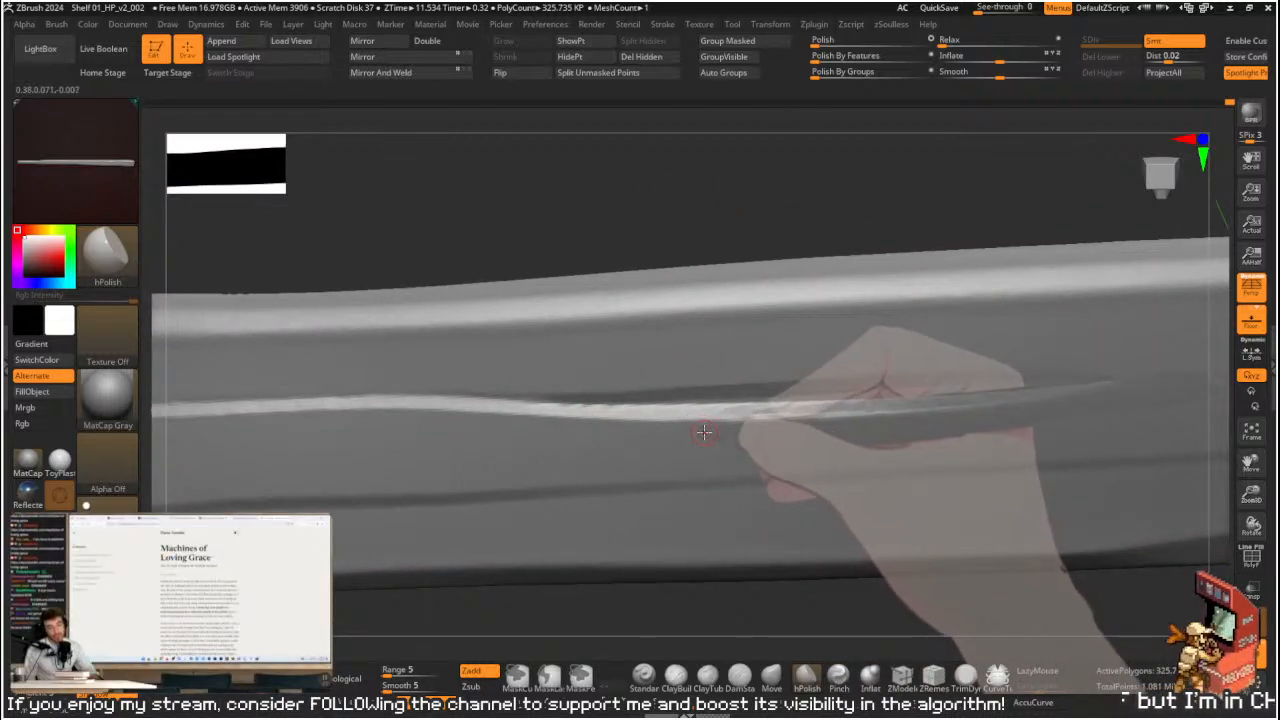
pyautogui.hotkey('ctrl', 'z')
pyautogui.moveTo(780, 412); pyautogui.dragTo(868, 411)
pyautogui.hotkey('ctrl', 'z')
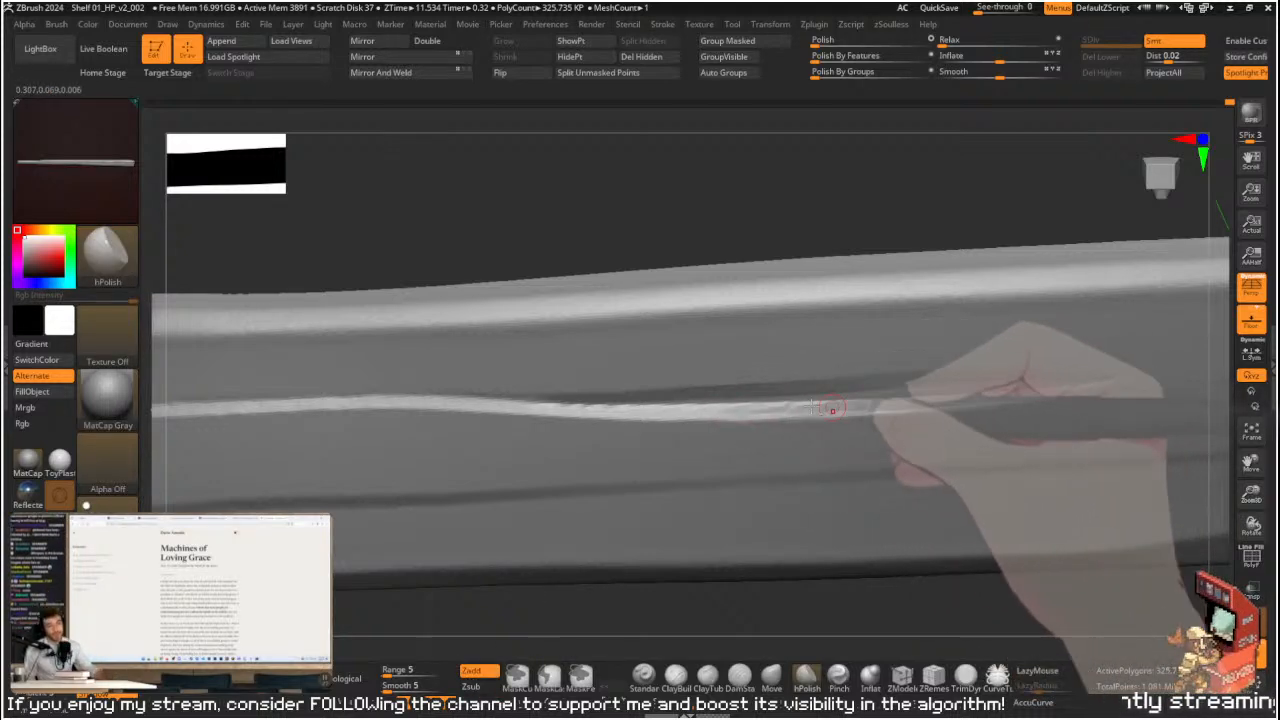
pyautogui.moveTo(843, 200)
pyautogui.mouseDown()
pyautogui.moveTo(840, 177)
pyautogui.moveTo(777, 401)
pyautogui.moveTo(794, 411)
pyautogui.moveTo(1006, 383)
pyautogui.moveTo(940, 401)
pyautogui.mouseUp()
pyautogui.press('s')
pyautogui.hotkey('ctrl', 'z')
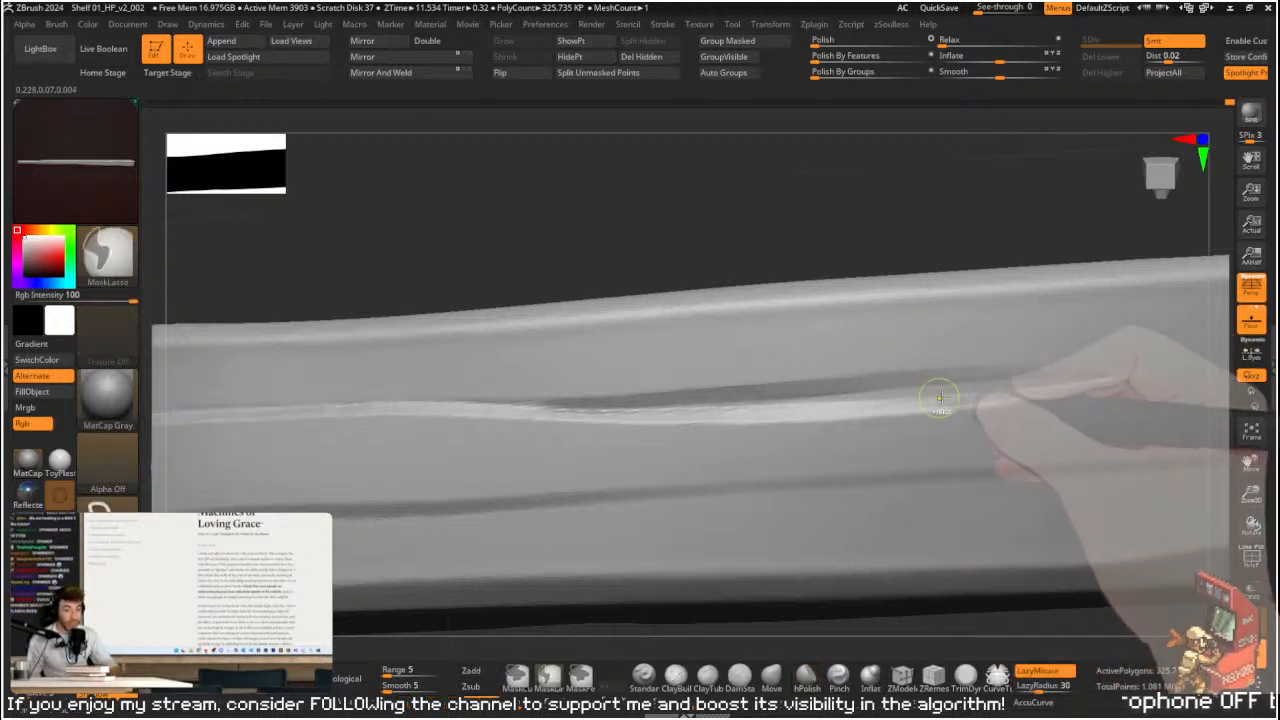
pyautogui.hotkey('ctrl', 'z')
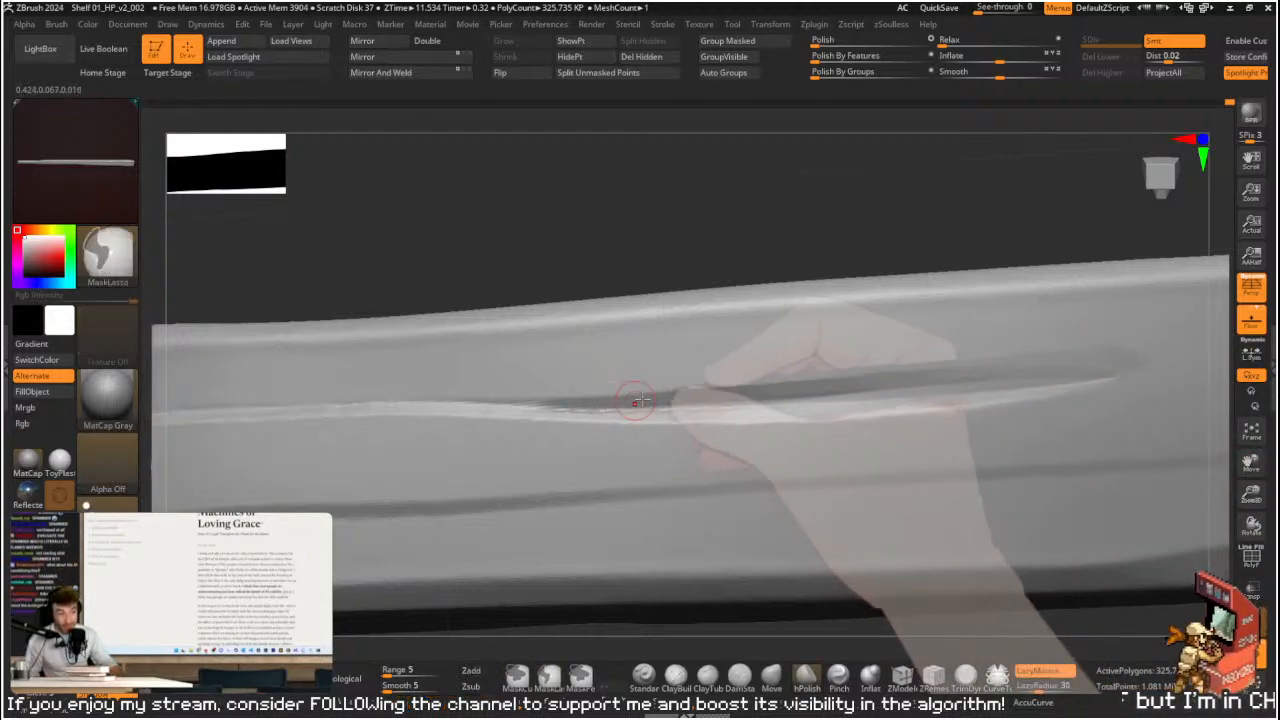
# - Sharpen the split's raised edge with repeated strokes of a resized Orb_Pinch brush, from the bend towards the tapering end
pyautogui.moveTo(751, 186); pyautogui.dragTo(690, 200)
pyautogui.press('s')
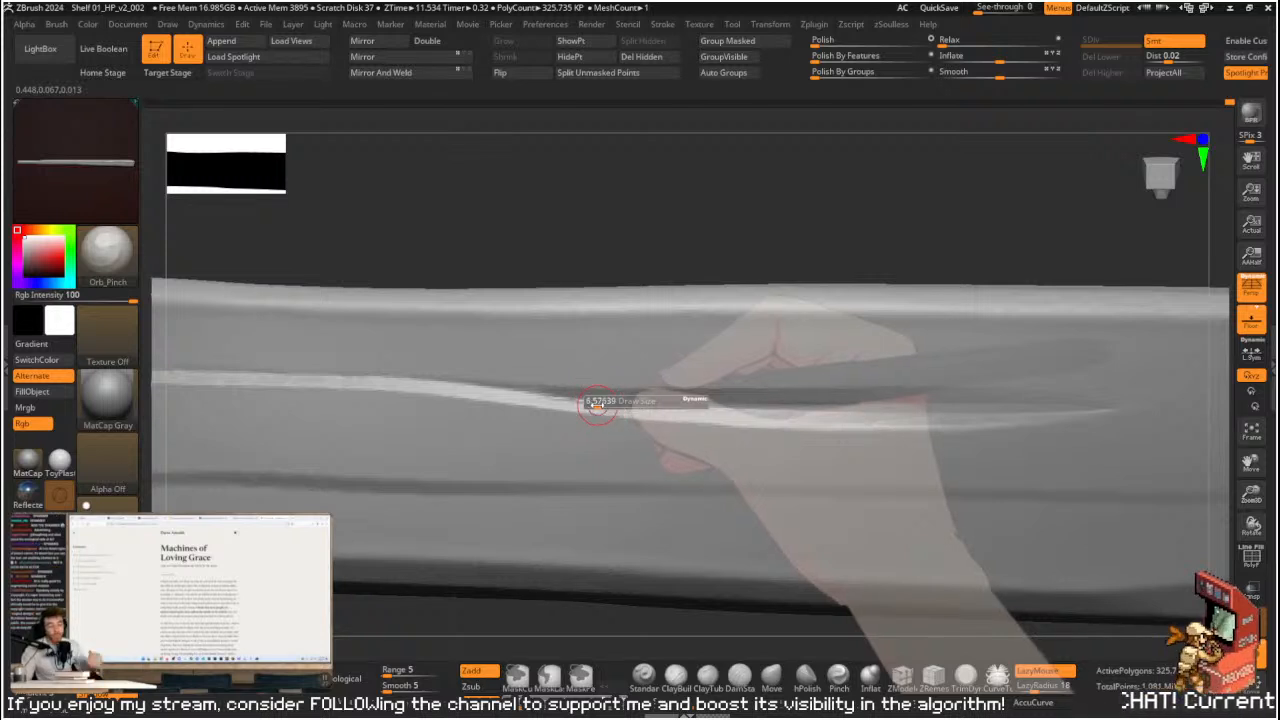
pyautogui.moveTo(557, 400); pyautogui.dragTo(1040, 407)
pyautogui.moveTo(945, 408); pyautogui.dragTo(1018, 409)
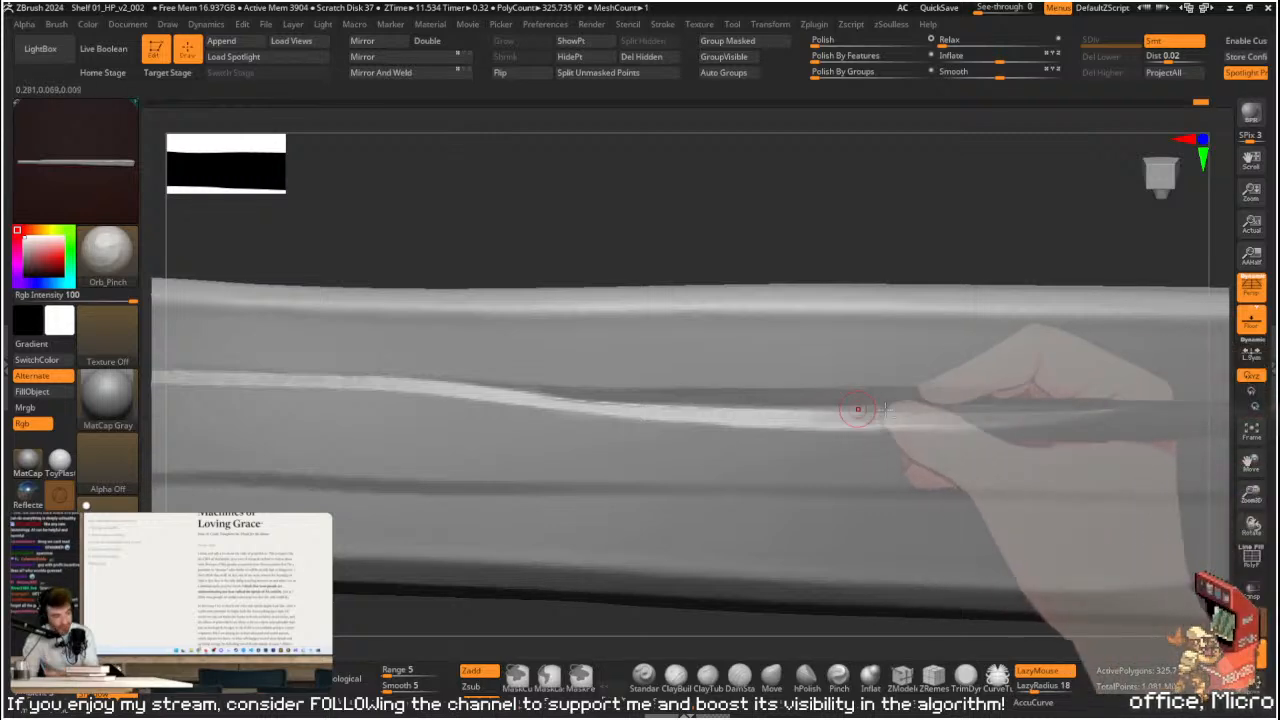
pyautogui.moveTo(998, 408); pyautogui.dragTo(794, 411)
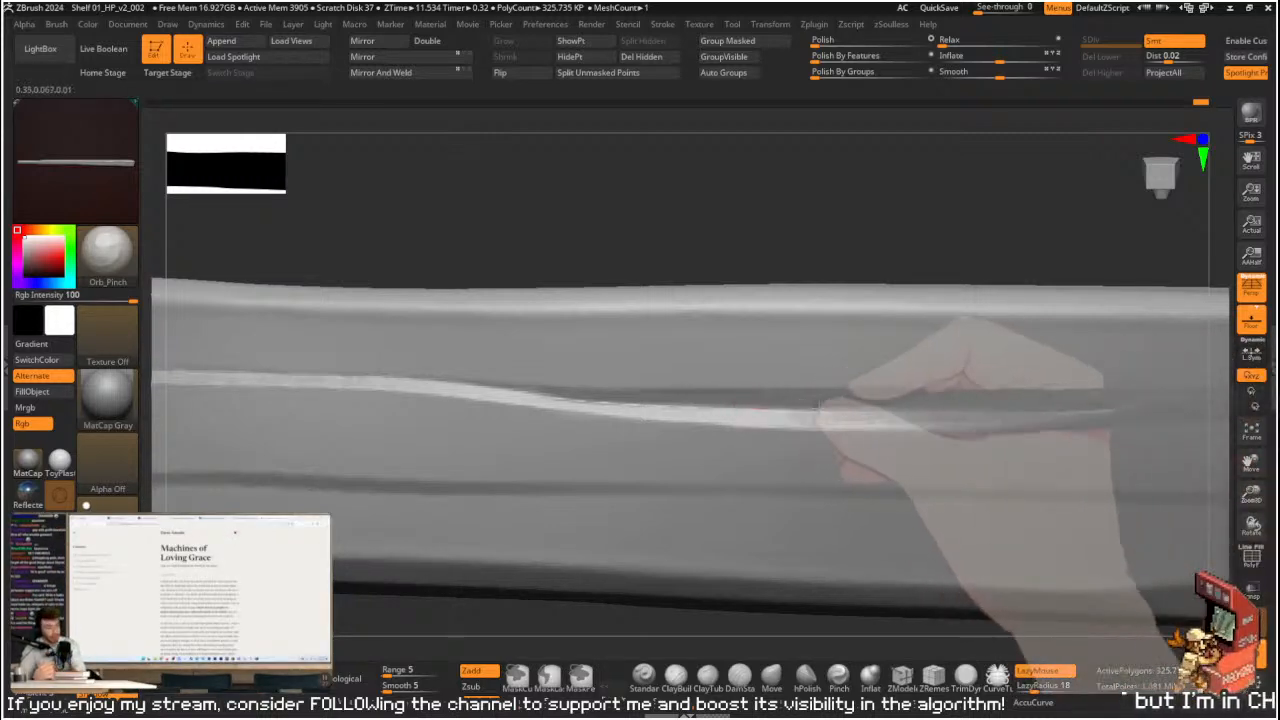
pyautogui.moveTo(985, 400); pyautogui.dragTo(583, 405)
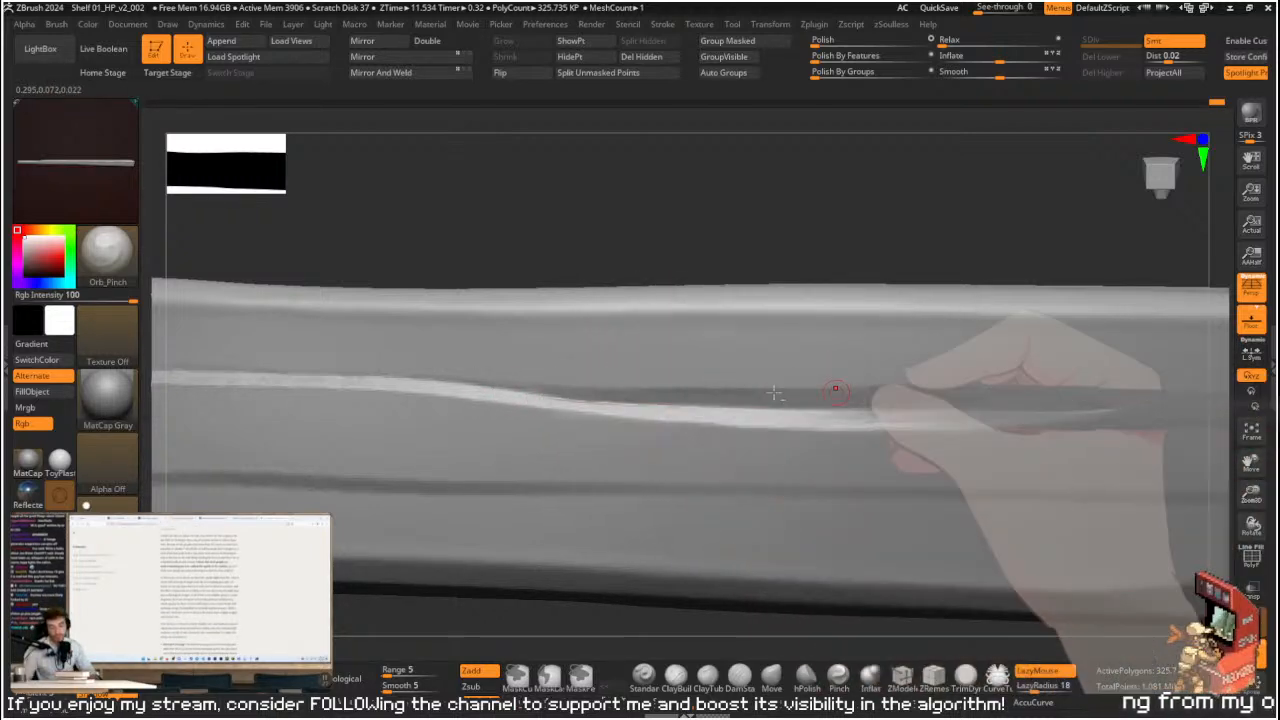
pyautogui.moveTo(680, 410); pyautogui.dragTo(822, 416)
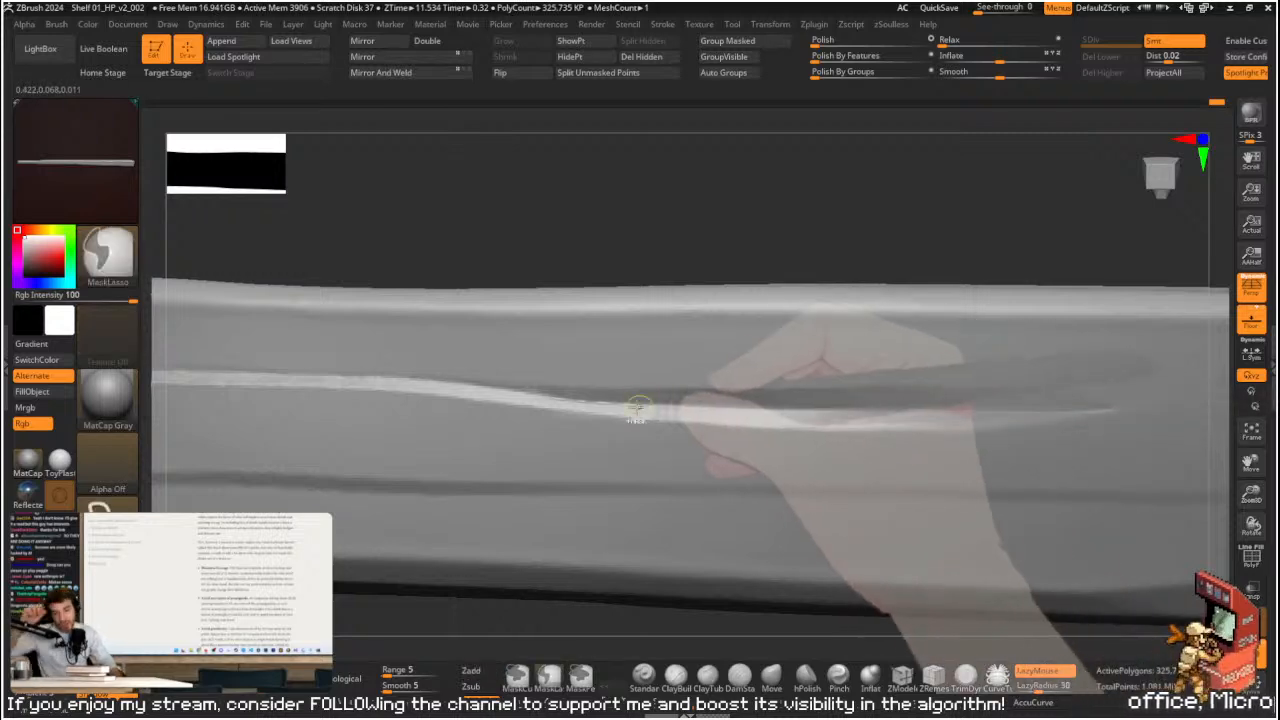
pyautogui.moveTo(654, 406); pyautogui.dragTo(739, 409)
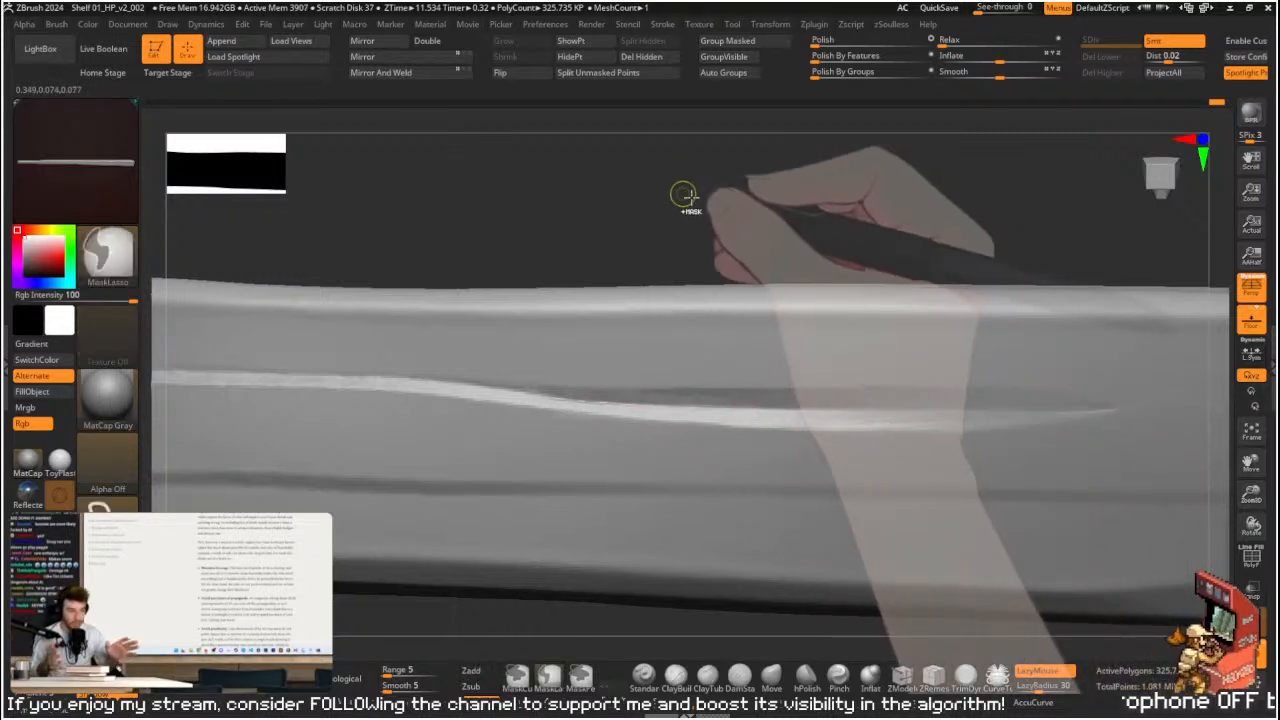
# - Remesh the shelf, then smooth the tapering end of the split so it blends into the plank face
pyautogui.keyDown('ctrl'); pyautogui.moveTo(751, 223); pyautogui.dragTo(743, 205, button='right'); pyautogui.keyUp('ctrl')
pyautogui.moveTo(743, 205); pyautogui.dragTo(794, 237)
pyautogui.moveTo(962, 414)
pyautogui.keyDown('shift'); pyautogui.mouseDown()
pyautogui.moveTo(1024, 390)
pyautogui.moveTo(823, 406)
pyautogui.moveTo(909, 394)
pyautogui.moveTo(536, 394)
pyautogui.moveTo(840, 369)
pyautogui.mouseUp(); pyautogui.keyUp('shift')
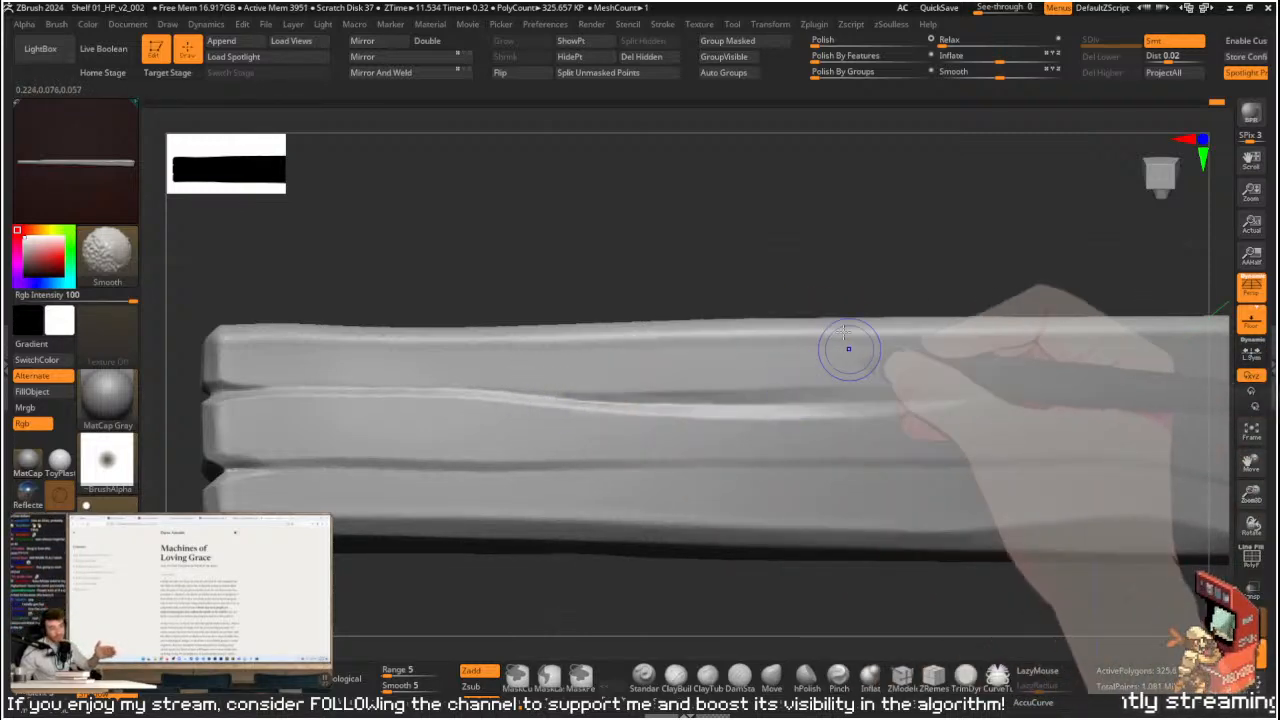
pyautogui.moveTo(677, 223)
pyautogui.keyDown('alt'); pyautogui.mouseDown()
pyautogui.moveTo(829, 229)
pyautogui.moveTo(800, 300)
pyautogui.mouseUp(); pyautogui.keyUp('alt')
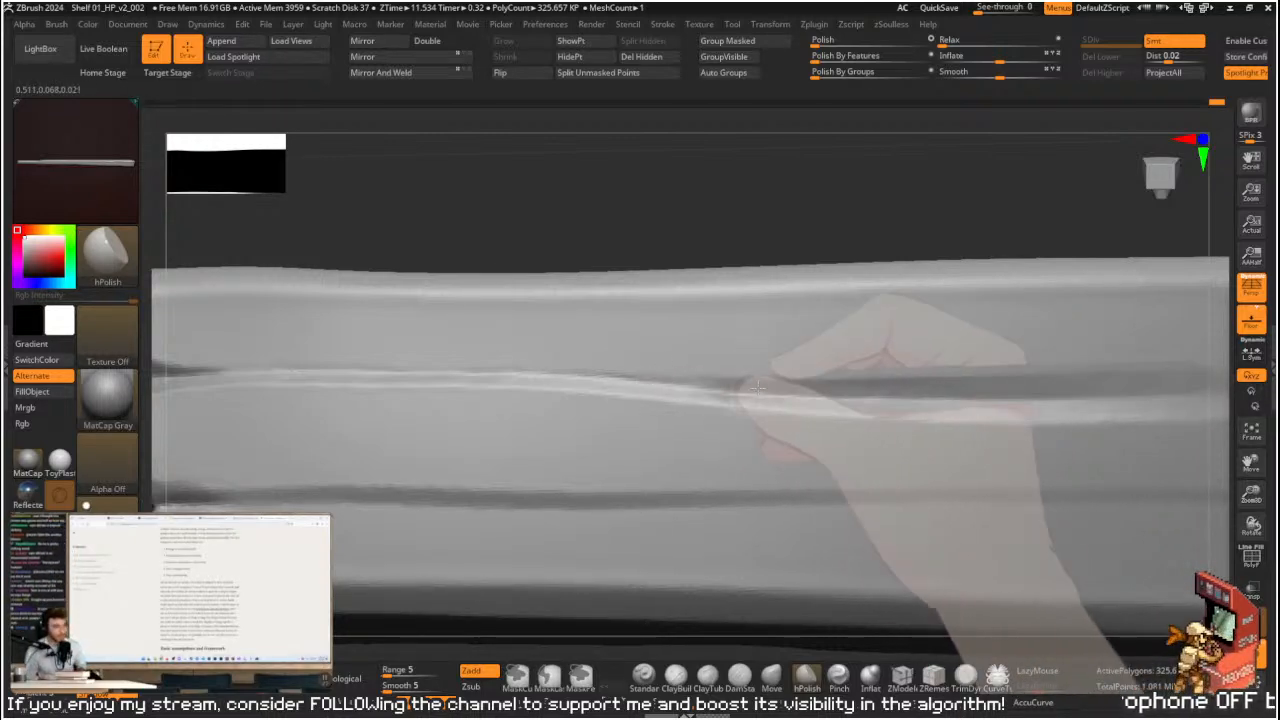
pyautogui.moveTo(846, 209)
pyautogui.keyDown('alt'); pyautogui.mouseDown()
pyautogui.moveTo(706, 166)
pyautogui.moveTo(817, 223)
pyautogui.moveTo(903, 297)
pyautogui.moveTo(934, 366)
pyautogui.moveTo(873, 509)
pyautogui.moveTo(860, 503)
pyautogui.moveTo(871, 523)
pyautogui.moveTo(929, 571)
pyautogui.moveTo(1007, 505)
pyautogui.moveTo(771, 486)
pyautogui.mouseUp(); pyautogui.keyUp('alt')
pyautogui.press('shift')
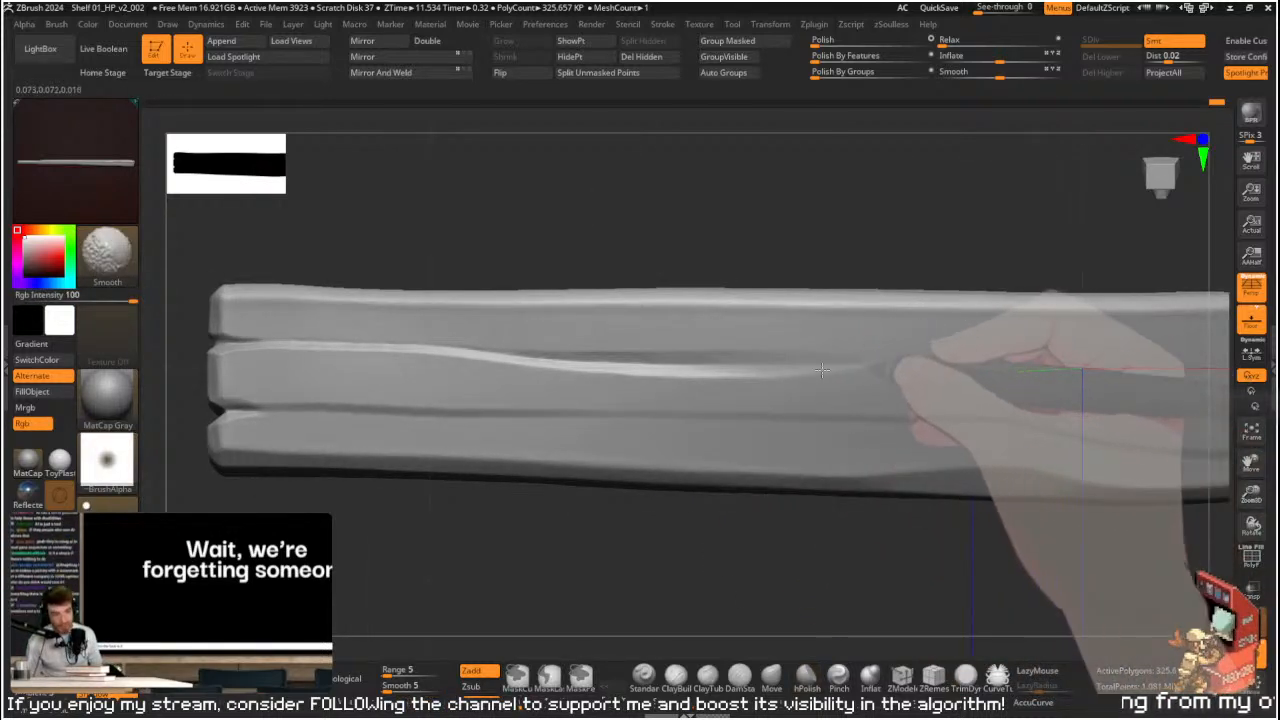
# - Try an Orb_Cracks stroke on the plank face beyond the split's tapering end, then undo it
pyautogui.moveTo(951, 209)
pyautogui.mouseDown()
pyautogui.moveTo(957, 466)
pyautogui.moveTo(977, 538)
pyautogui.moveTo(929, 509)
pyautogui.moveTo(826, 491)
pyautogui.moveTo(829, 237)
pyautogui.moveTo(872, 506)
pyautogui.moveTo(863, 489)
pyautogui.moveTo(934, 566)
pyautogui.moveTo(874, 557)
pyautogui.moveTo(870, 540)
pyautogui.mouseUp()
pyautogui.press('b')
pyautogui.press('o')
pyautogui.press('c')
pyautogui.moveTo(737, 333); pyautogui.dragTo(628, 332)
pyautogui.hotkey('ctrl', 'z')
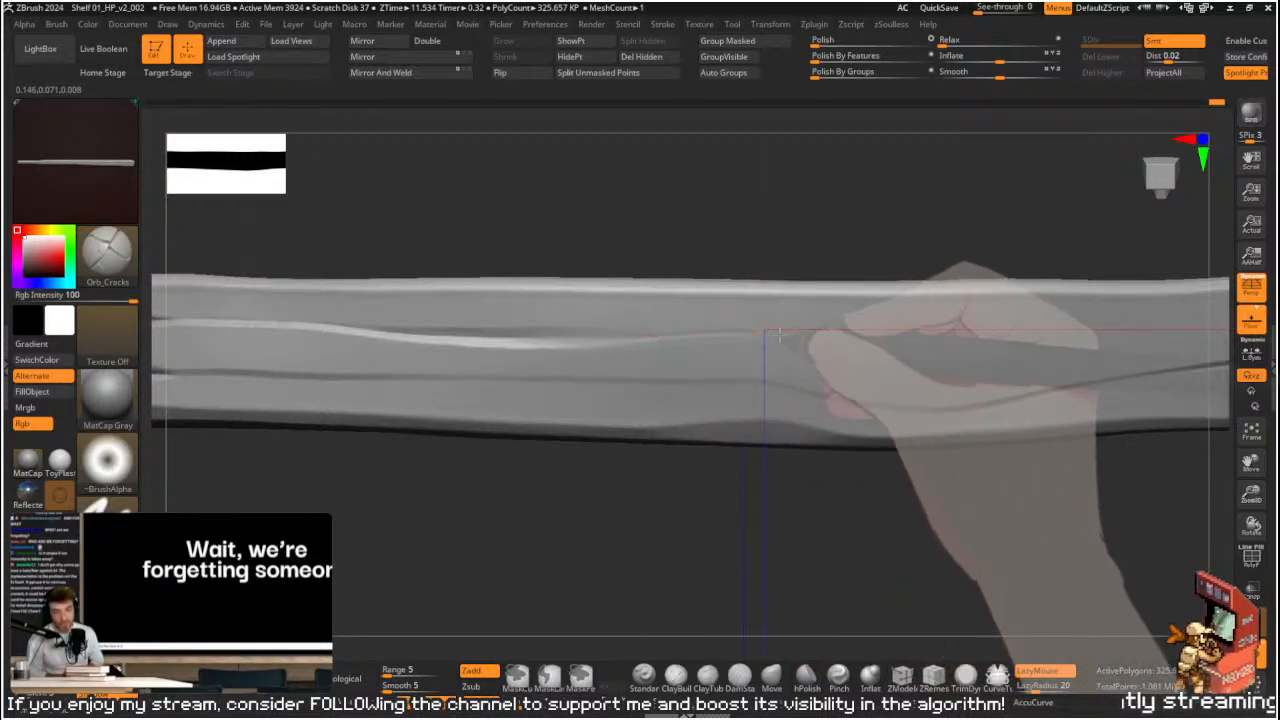
# - Stamp a cluster of pits above the curved groove and small pits near the shelf's forked end with Orb_rubble_02
pyautogui.moveTo(894, 500)
pyautogui.mouseDown(button='right')
pyautogui.moveTo(889, 514)
pyautogui.moveTo(903, 520)
pyautogui.moveTo(789, 471)
pyautogui.moveTo(886, 543)
pyautogui.moveTo(820, 529)
pyautogui.moveTo(805, 503)
pyautogui.mouseUp(button='right')
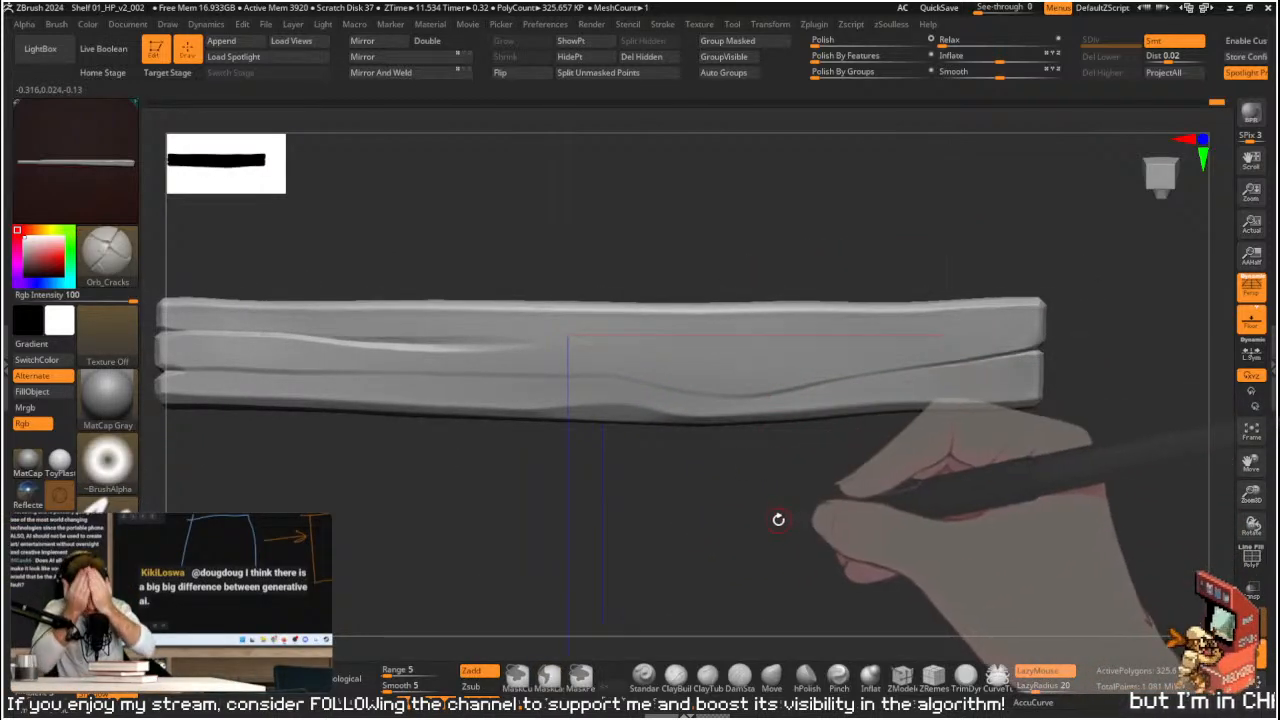
pyautogui.press('b')
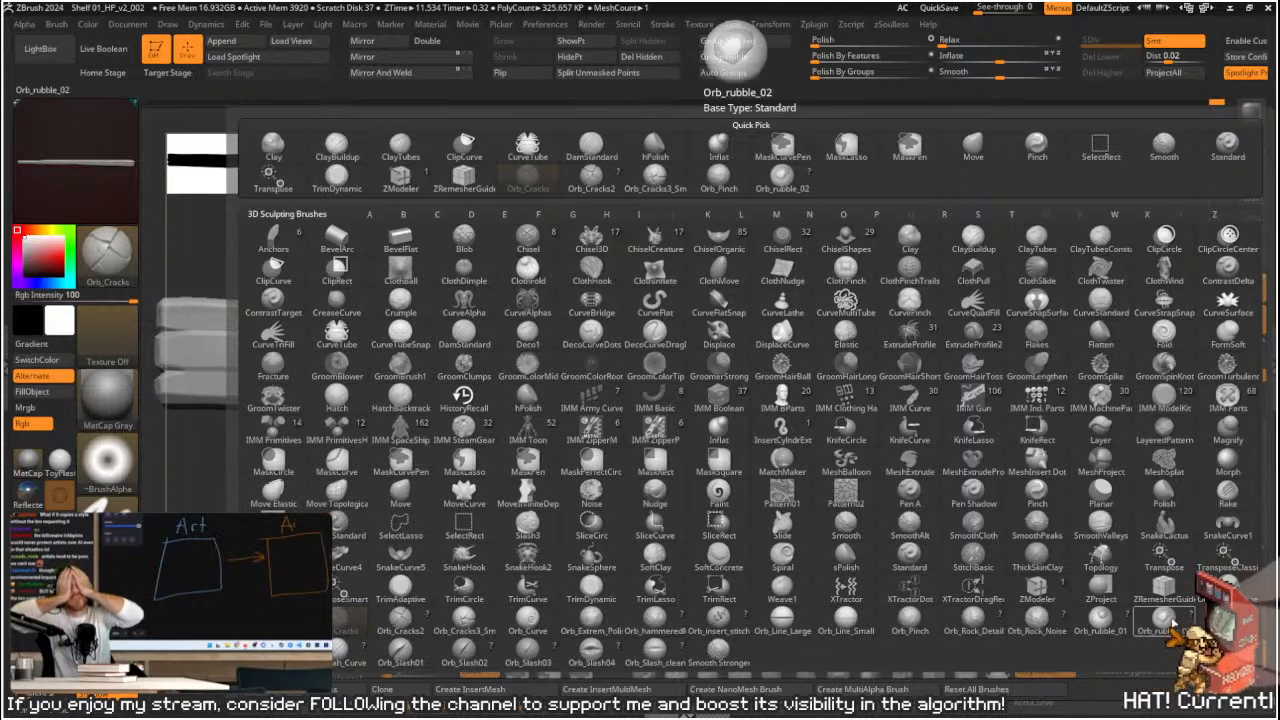
pyautogui.click(1157, 617)
pyautogui.moveTo(947, 480); pyautogui.dragTo(937, 514, button='right')
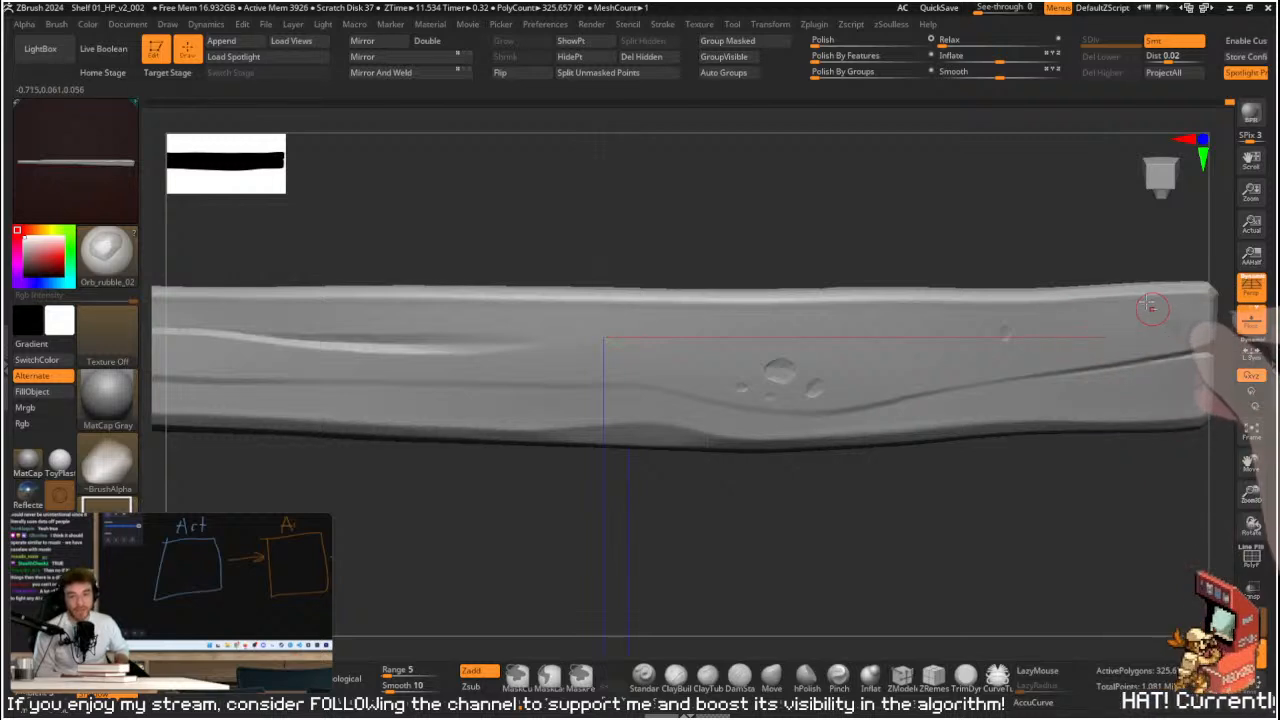
pyautogui.keyDown('alt'); pyautogui.moveTo(1120, 241); pyautogui.dragTo(931, 246); pyautogui.keyUp('alt')
pyautogui.moveTo(877, 314); pyautogui.dragTo(871, 308)
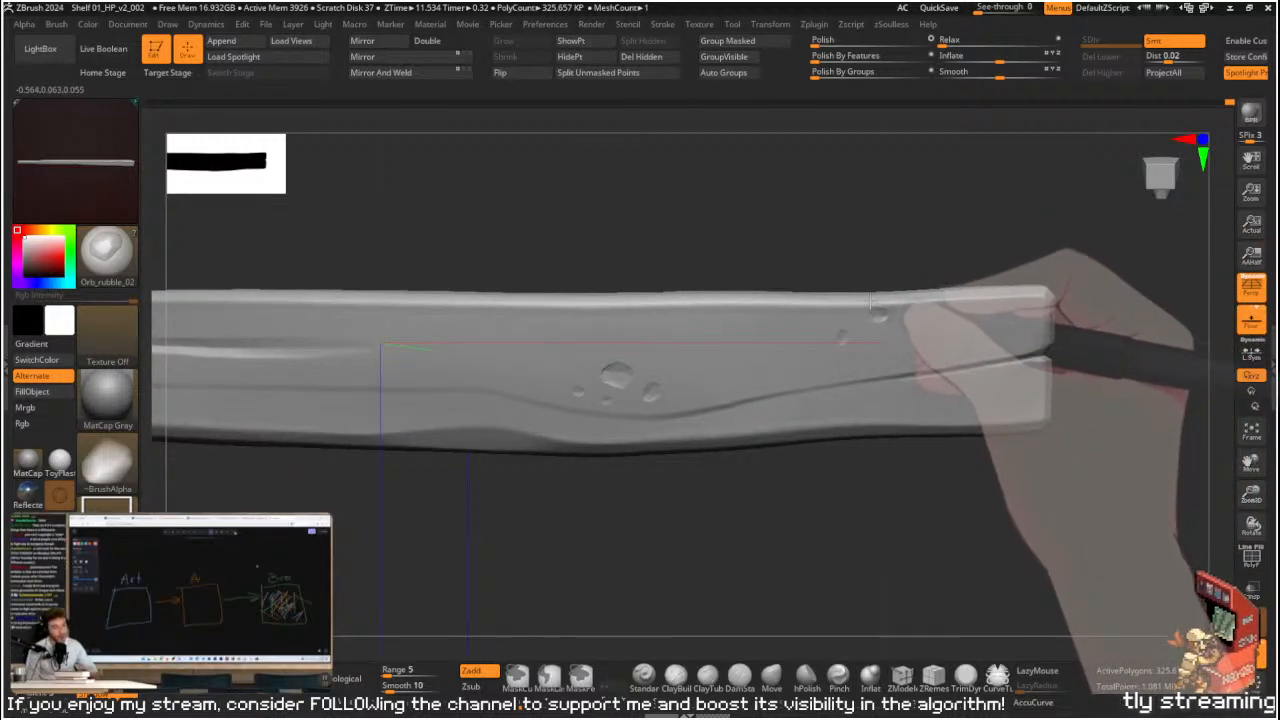
pyautogui.press('ctrl')
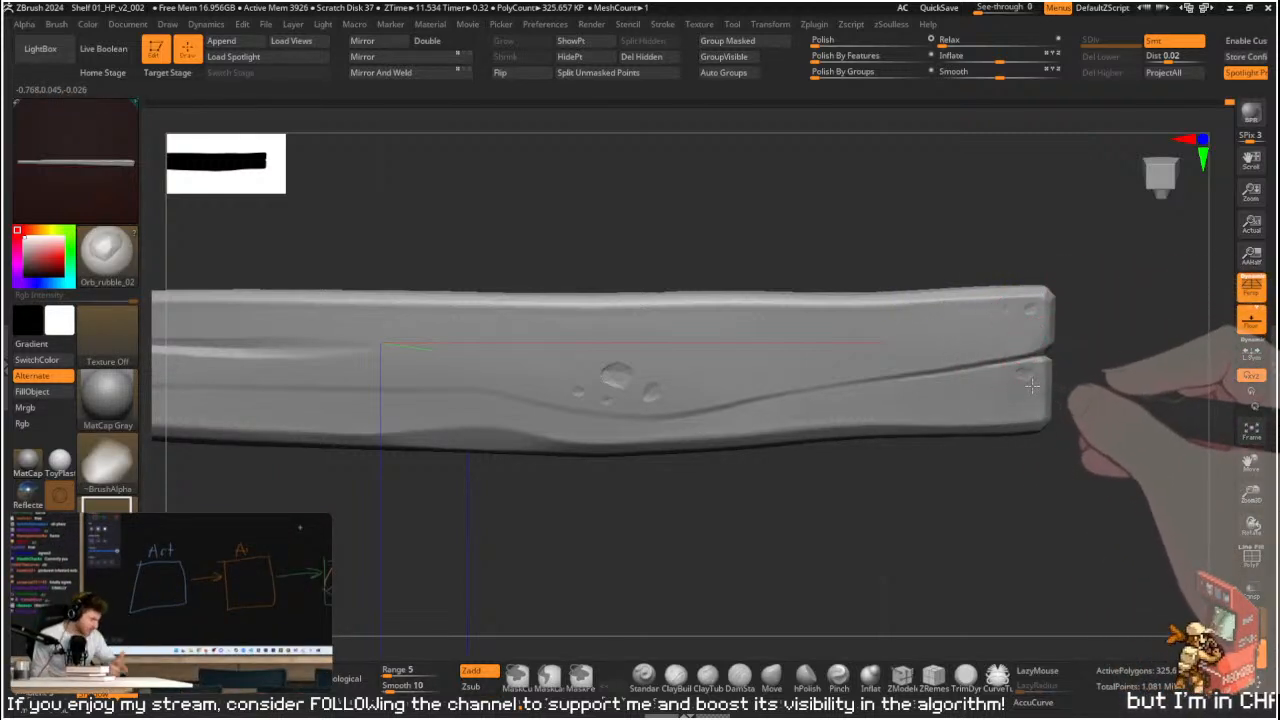
# - Add small pits near the shelf's lower edge and on the middle plank's end with Orb_rubble_02, then soften them with smoothing
pyautogui.keyDown('alt'); pyautogui.moveTo(805, 491); pyautogui.dragTo(885, 470); pyautogui.keyUp('alt')
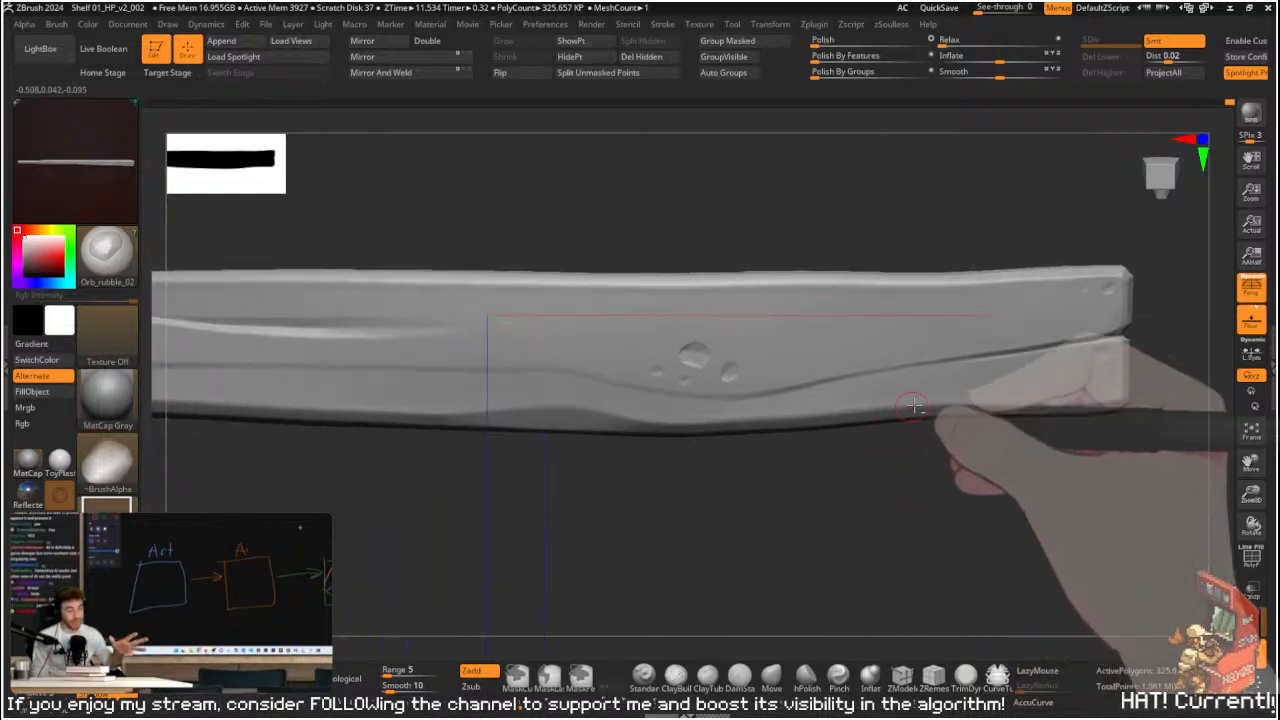
pyautogui.moveTo(919, 394); pyautogui.dragTo(902, 401)
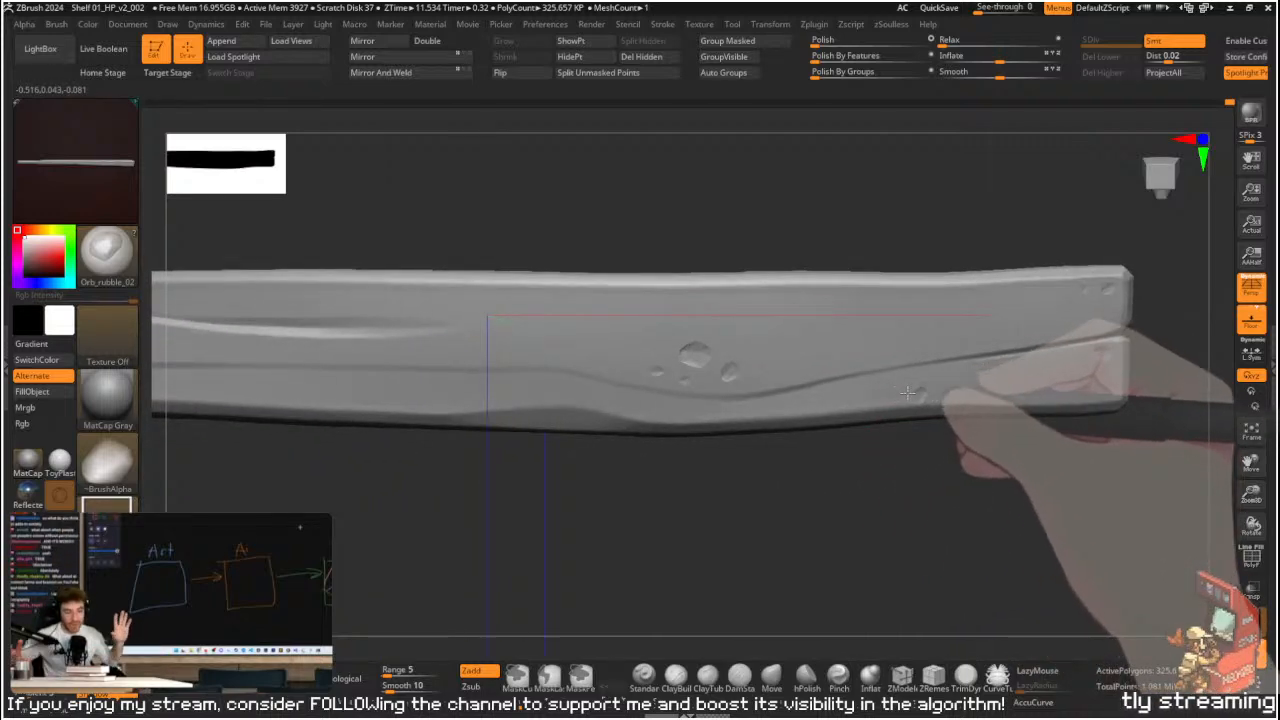
pyautogui.moveTo(905, 390); pyautogui.dragTo(877, 480, button='right')
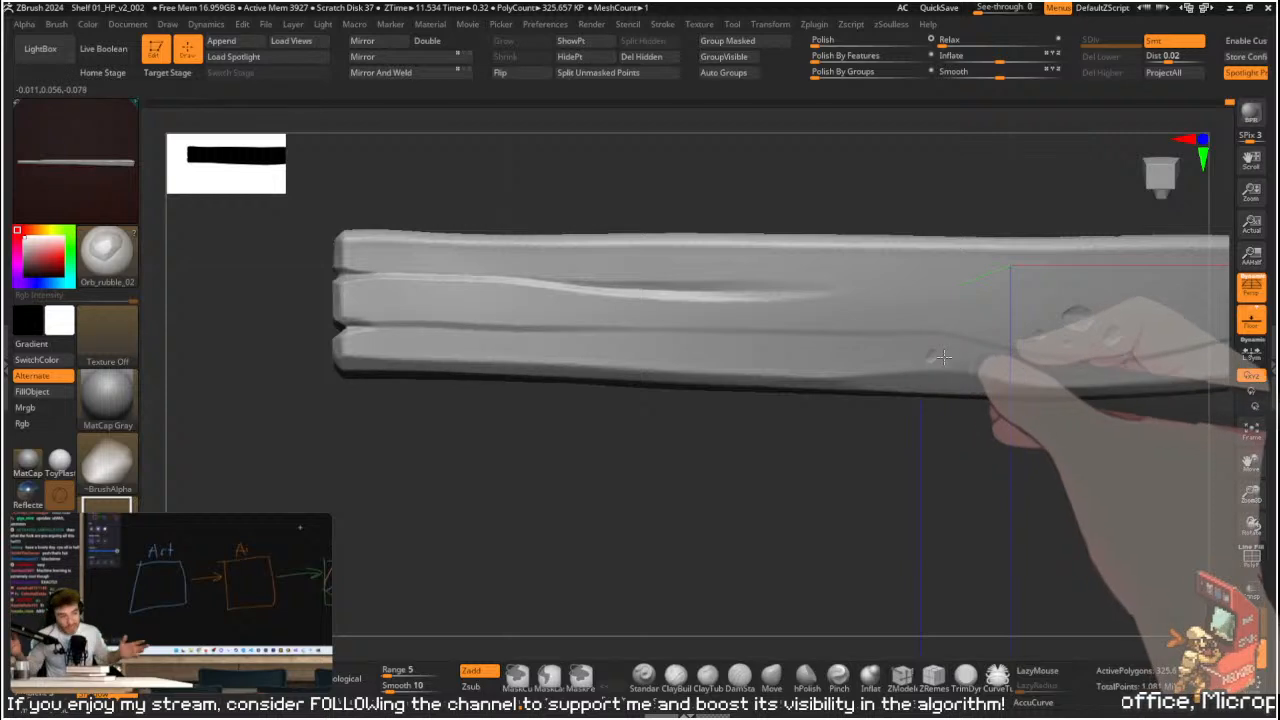
pyautogui.moveTo(931, 357); pyautogui.dragTo(898, 368)
pyautogui.keyDown('alt'); pyautogui.moveTo(672, 459); pyautogui.dragTo(860, 451); pyautogui.keyUp('alt')
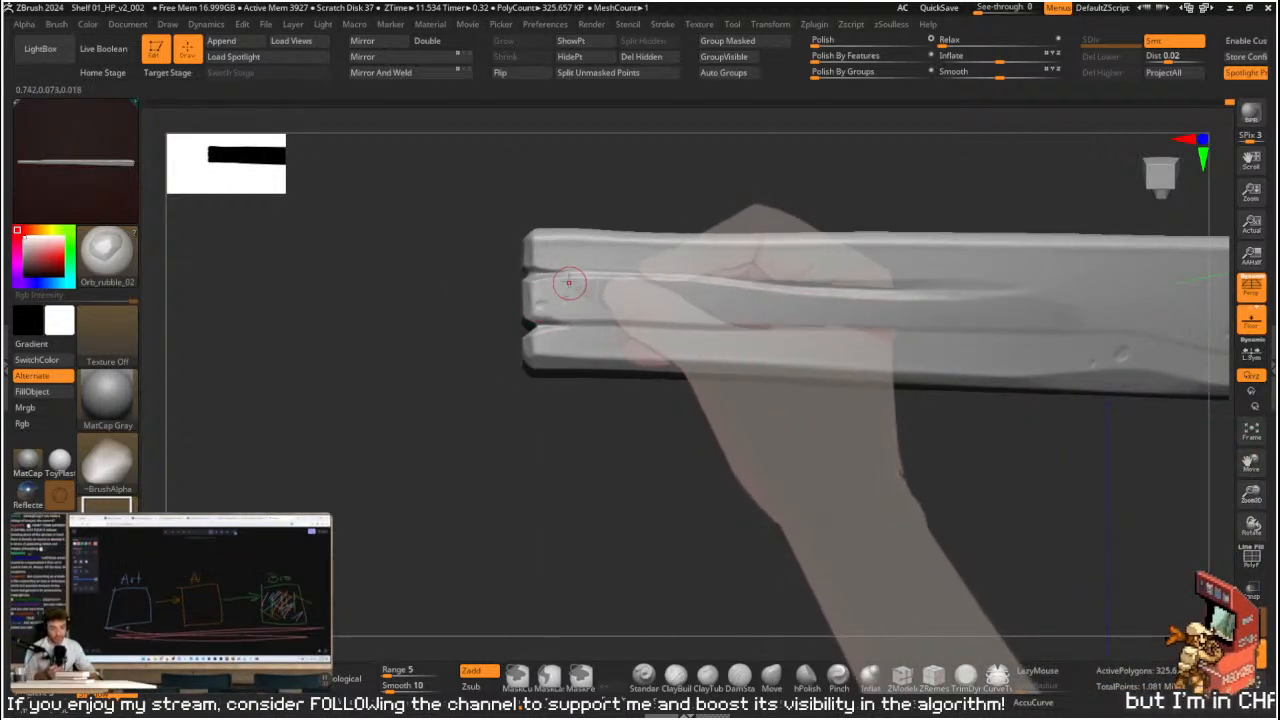
pyautogui.press('shift')
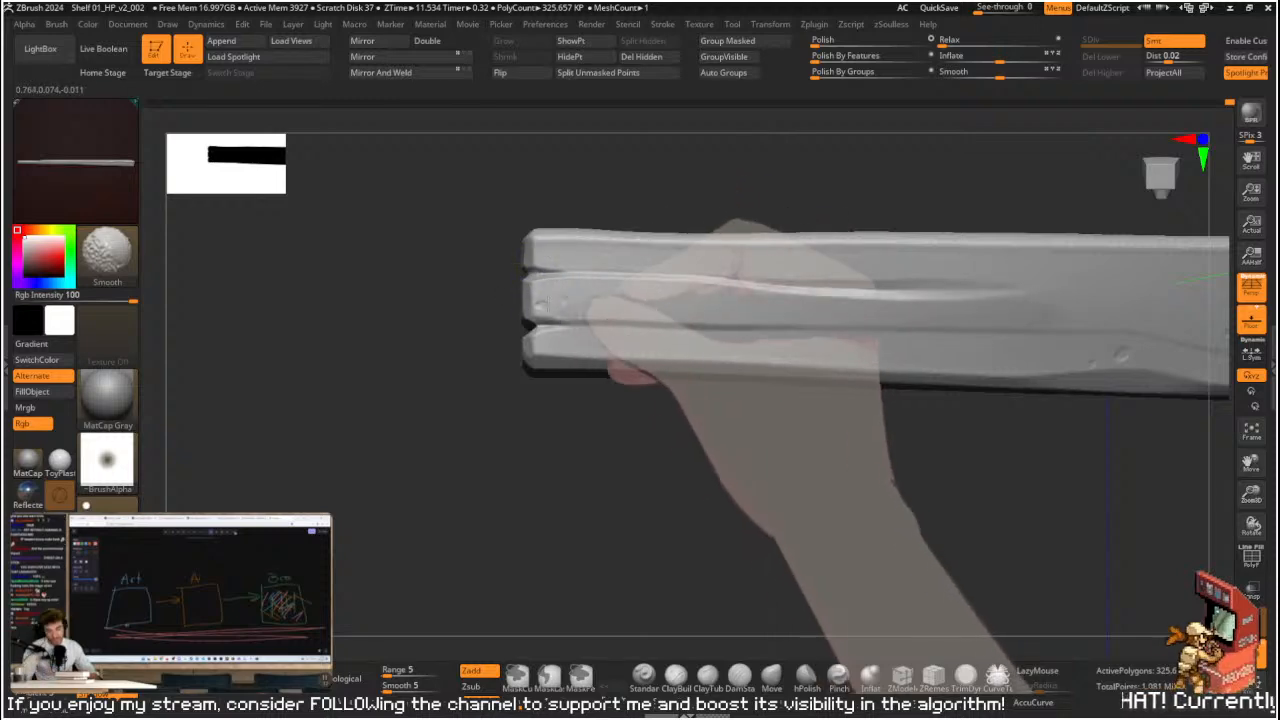
pyautogui.keyDown('alt'); pyautogui.moveTo(951, 486); pyautogui.dragTo(615, 476); pyautogui.keyUp('alt')
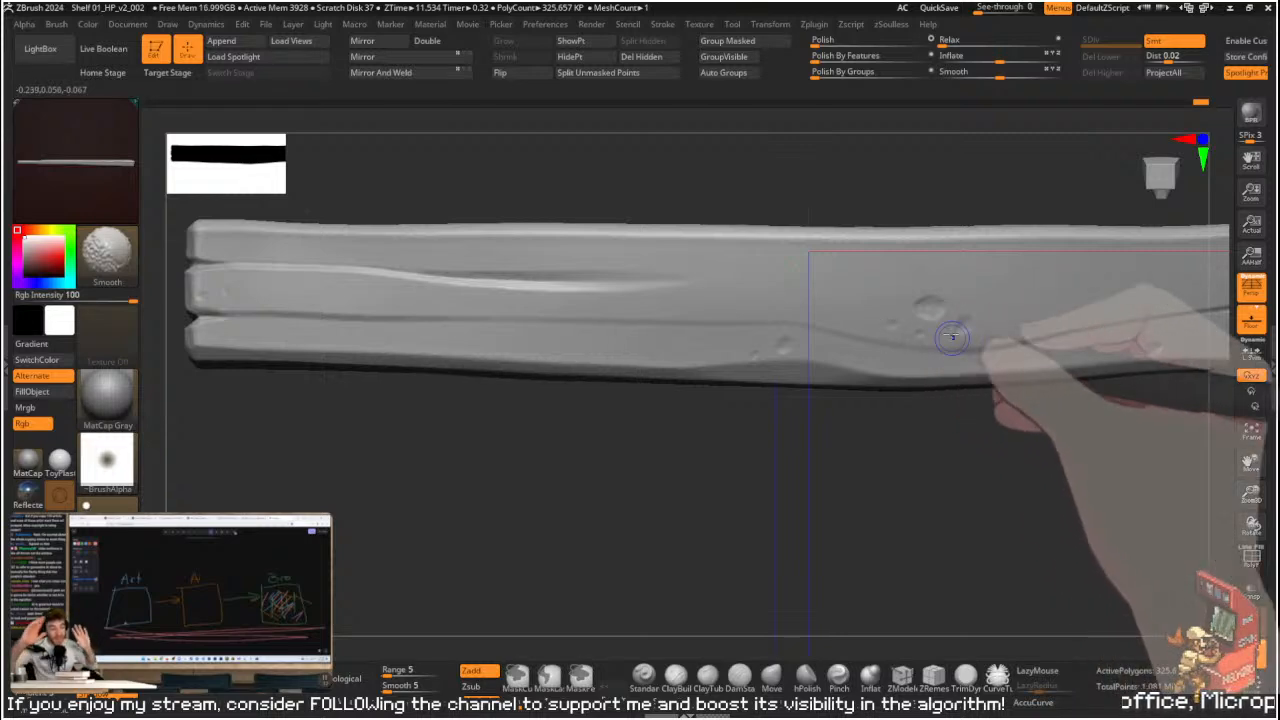
pyautogui.keyDown('alt'); pyautogui.moveTo(964, 487); pyautogui.dragTo(757, 508); pyautogui.keyUp('alt')
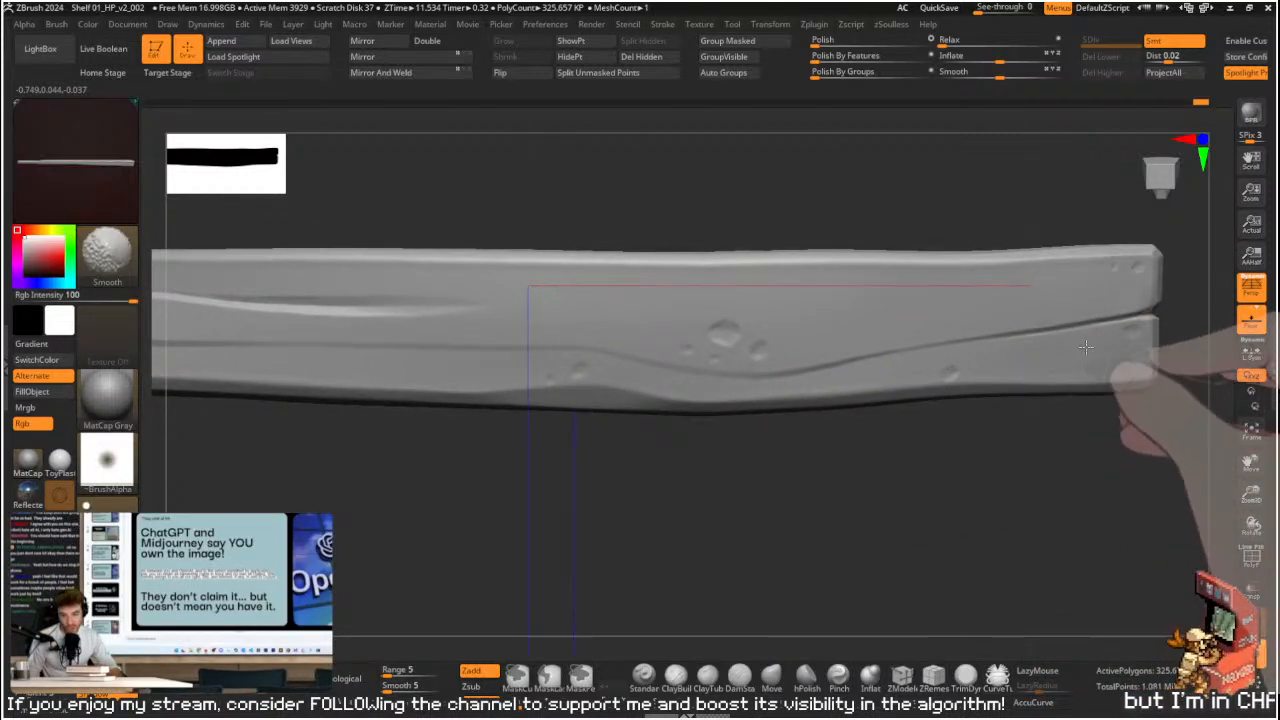
pyautogui.moveTo(997, 465); pyautogui.dragTo(920, 463)
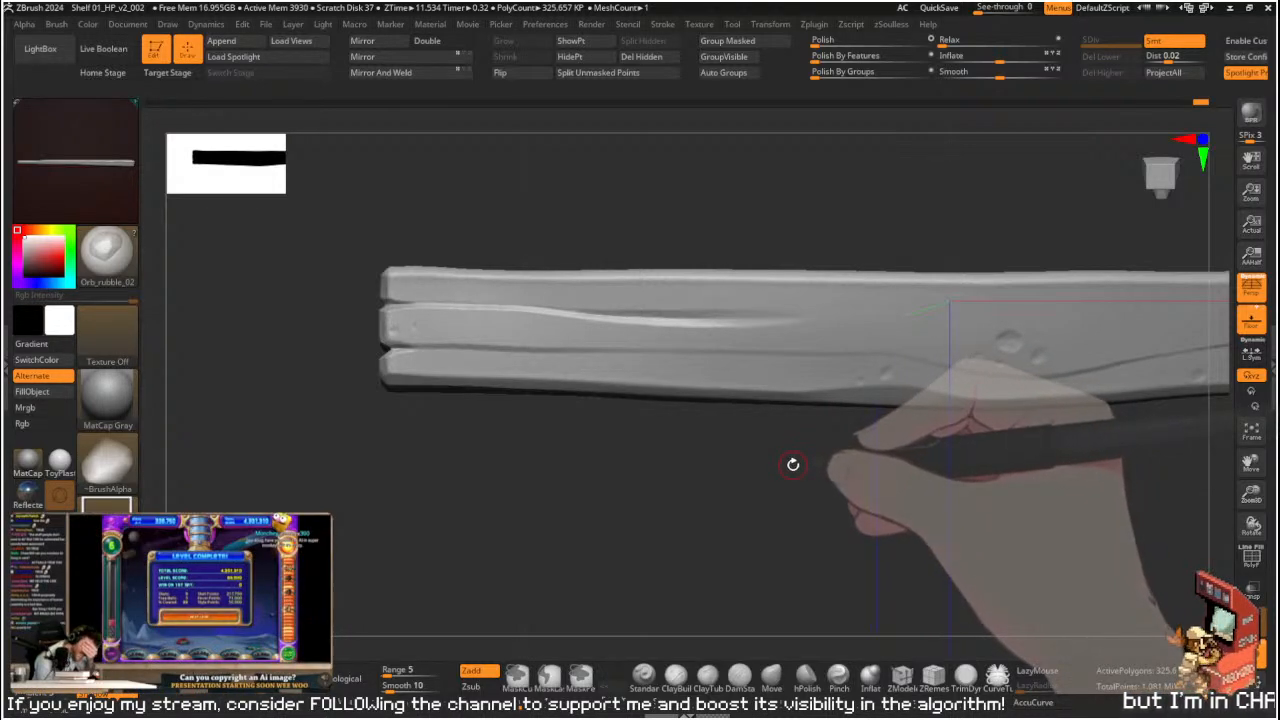
pyautogui.keyDown('alt'); pyautogui.moveTo(791, 466); pyautogui.dragTo(890, 500); pyautogui.keyUp('alt')
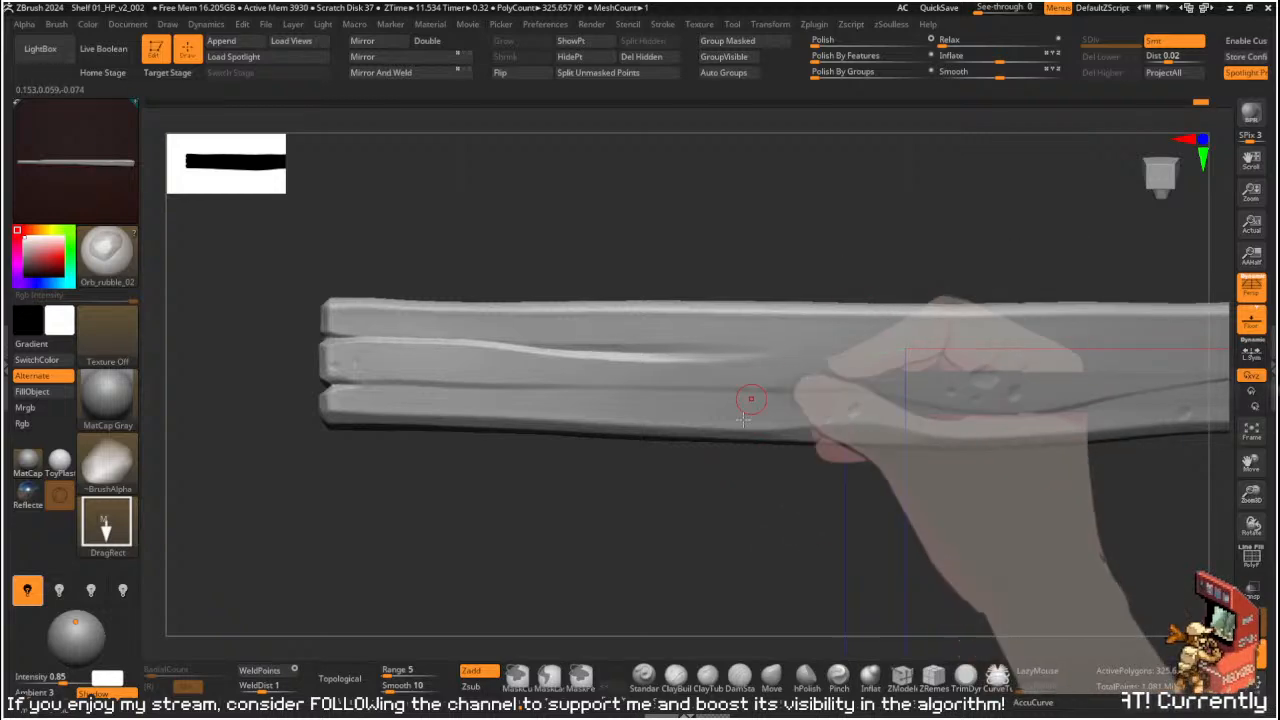
# - Carve a shallow concave dip into the shelf's long edge near its split end
pyautogui.moveTo(763, 540)
pyautogui.keyDown('alt'); pyautogui.mouseDown()
pyautogui.moveTo(703, 486)
pyautogui.moveTo(774, 489)
pyautogui.moveTo(809, 457)
pyautogui.moveTo(880, 330)
pyautogui.moveTo(763, 293)
pyautogui.moveTo(809, 294)
pyautogui.moveTo(766, 280)
pyautogui.moveTo(686, 326)
pyautogui.moveTo(756, 341)
pyautogui.moveTo(866, 328)
pyautogui.moveTo(870, 425)
pyautogui.moveTo(850, 340)
pyautogui.moveTo(786, 217)
pyautogui.moveTo(746, 275)
pyautogui.moveTo(743, 251)
pyautogui.mouseUp(); pyautogui.keyUp('alt')
pyautogui.moveTo(651, 306)
pyautogui.mouseDown()
pyautogui.moveTo(671, 280)
pyautogui.moveTo(720, 330)
pyautogui.moveTo(686, 322)
pyautogui.moveTo(700, 330)
pyautogui.moveTo(690, 323)
pyautogui.moveTo(745, 338)
pyautogui.moveTo(842, 324)
pyautogui.mouseUp()
pyautogui.moveTo(842, 300)
pyautogui.mouseDown()
pyautogui.moveTo(846, 336)
pyautogui.moveTo(840, 303)
pyautogui.moveTo(811, 302)
pyautogui.mouseUp()
pyautogui.keyDown('ctrl'); pyautogui.keyDown('shift'); pyautogui.moveTo(628, 319); pyautogui.dragTo(855, 316); pyautogui.keyUp('shift'); pyautogui.keyUp('ctrl')
pyautogui.keyDown('ctrl'); pyautogui.keyDown('shift'); pyautogui.moveTo(695, 332); pyautogui.dragTo(866, 308); pyautogui.keyUp('shift'); pyautogui.keyUp('ctrl')
pyautogui.moveTo(858, 300)
pyautogui.mouseDown()
pyautogui.moveTo(828, 343)
pyautogui.moveTo(842, 496)
pyautogui.moveTo(814, 243)
pyautogui.moveTo(803, 257)
pyautogui.moveTo(772, 210)
pyautogui.moveTo(714, 291)
pyautogui.moveTo(723, 286)
pyautogui.moveTo(666, 307)
pyautogui.moveTo(746, 324)
pyautogui.moveTo(866, 304)
pyautogui.mouseUp()
pyautogui.moveTo(866, 330)
pyautogui.mouseDown()
pyautogui.moveTo(854, 354)
pyautogui.moveTo(869, 509)
pyautogui.moveTo(837, 543)
pyautogui.moveTo(848, 465)
pyautogui.moveTo(957, 443)
pyautogui.moveTo(1031, 509)
pyautogui.moveTo(883, 337)
pyautogui.moveTo(847, 244)
pyautogui.moveTo(857, 220)
pyautogui.moveTo(663, 320)
pyautogui.moveTo(728, 329)
pyautogui.moveTo(740, 300)
pyautogui.moveTo(731, 277)
pyautogui.moveTo(711, 283)
pyautogui.moveTo(810, 356)
pyautogui.moveTo(780, 354)
pyautogui.moveTo(834, 223)
pyautogui.moveTo(886, 257)
pyautogui.moveTo(825, 255)
pyautogui.moveTo(654, 209)
pyautogui.moveTo(480, 297)
pyautogui.moveTo(571, 249)
pyautogui.moveTo(779, 288)
pyautogui.mouseUp()
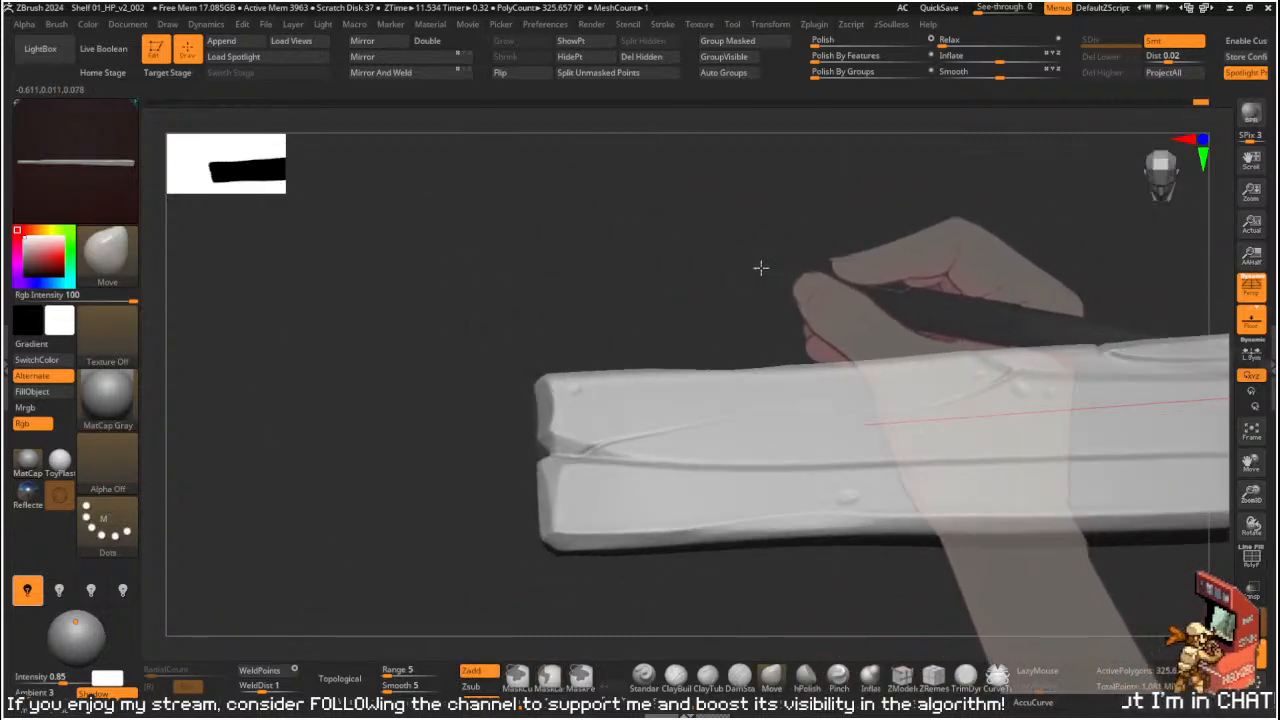
pyautogui.hotkey('ctrl', 'shift')
pyautogui.moveTo(625, 355)
pyautogui.keyDown('ctrl'); pyautogui.keyDown('shift'); pyautogui.mouseDown()
pyautogui.moveTo(718, 368)
pyautogui.moveTo(832, 356)
pyautogui.mouseUp(); pyautogui.keyUp('shift'); pyautogui.keyUp('ctrl')
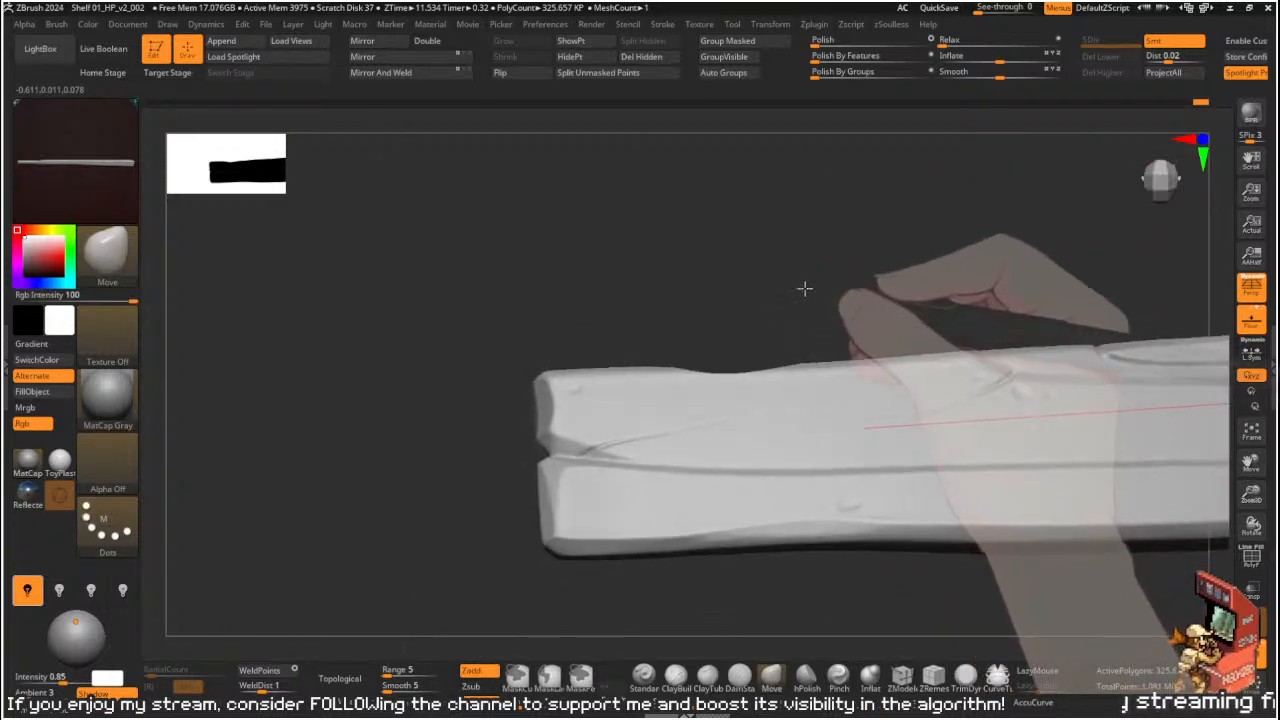
pyautogui.moveTo(649, 363); pyautogui.dragTo(680, 326)
pyautogui.moveTo(607, 357)
pyautogui.keyDown('ctrl'); pyautogui.keyDown('shift'); pyautogui.mouseDown()
pyautogui.moveTo(715, 376)
pyautogui.moveTo(892, 357)
pyautogui.moveTo(877, 360)
pyautogui.mouseUp(); pyautogui.keyUp('shift'); pyautogui.keyUp('ctrl')
pyautogui.moveTo(826, 300)
pyautogui.mouseDown()
pyautogui.moveTo(834, 446)
pyautogui.moveTo(829, 383)
pyautogui.moveTo(781, 391)
pyautogui.moveTo(737, 306)
pyautogui.moveTo(694, 294)
pyautogui.moveTo(632, 370)
pyautogui.moveTo(722, 382)
pyautogui.mouseUp()
# - Bevel the rim of the dip on the cracked face with TrimDynamic, undoing one stroke along the way
pyautogui.press('b')
pyautogui.press('t')
pyautogui.press('d')
pyautogui.hotkey('ctrl', 'z')
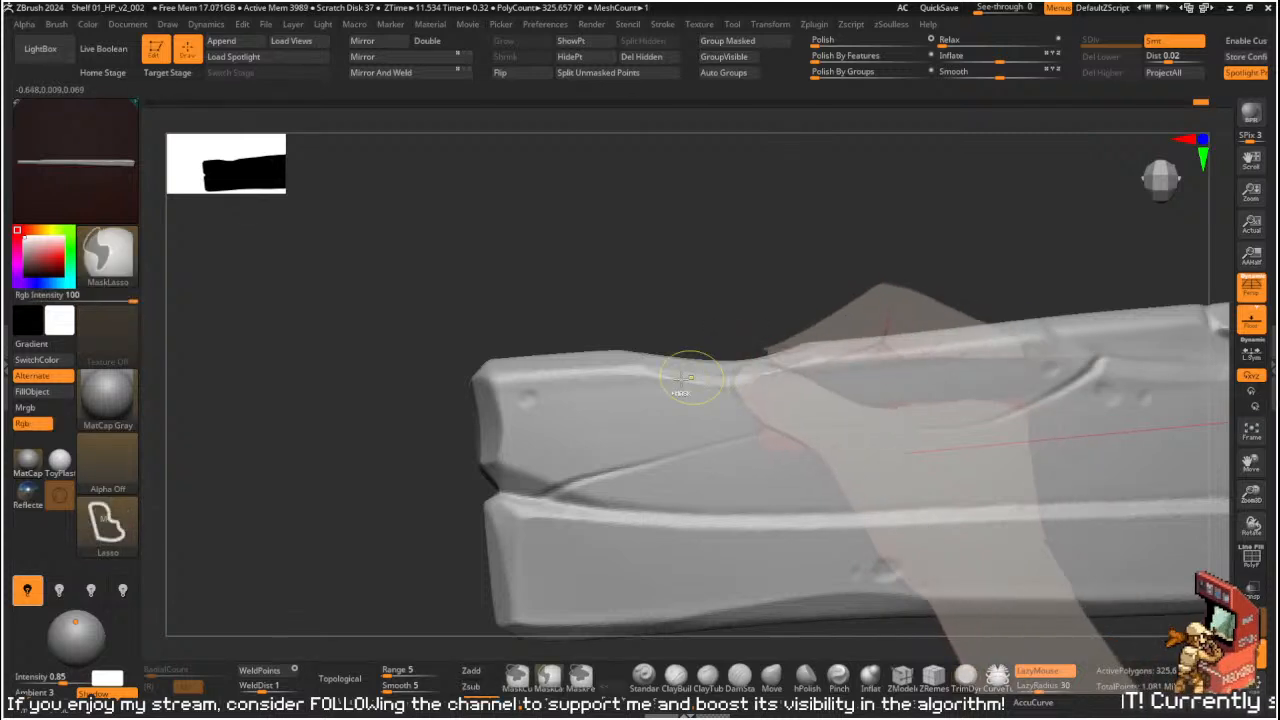
pyautogui.moveTo(634, 370); pyautogui.dragTo(709, 386)
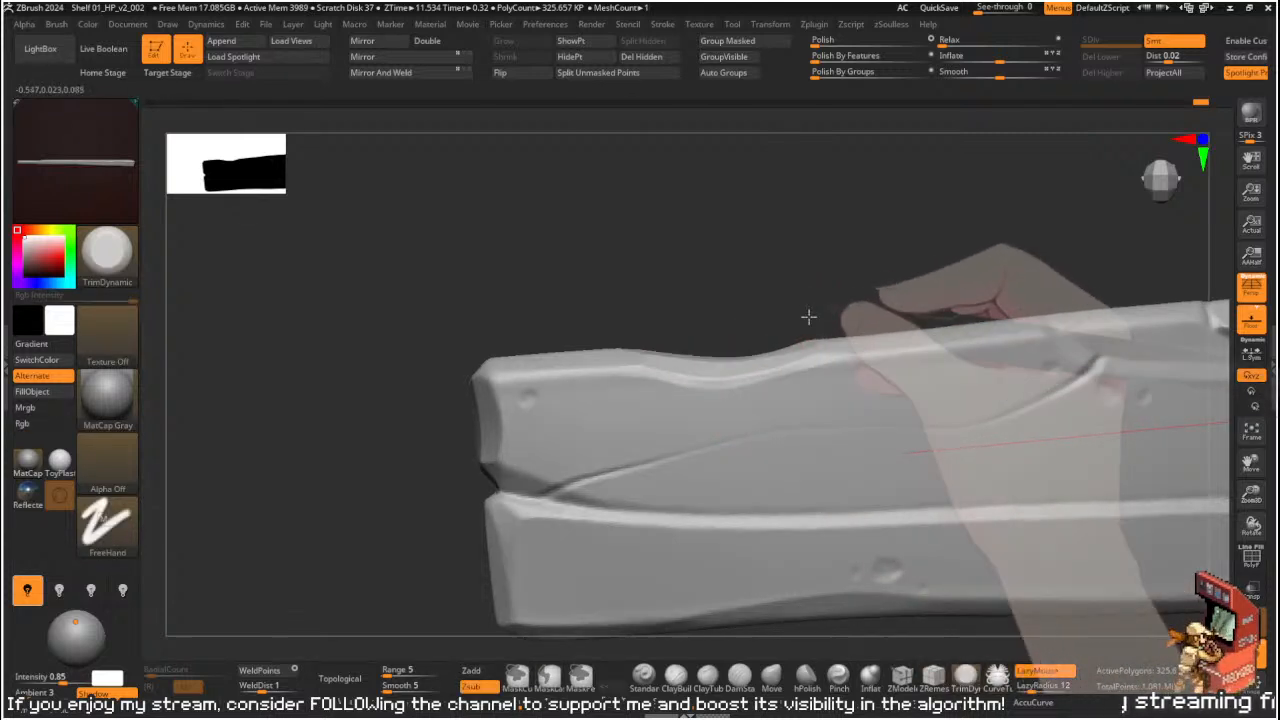
# - Polish the dip's bevel with hPolish so it flows into the straight beveled edge
pyautogui.press('b')
pyautogui.press('h')
pyautogui.press('p')
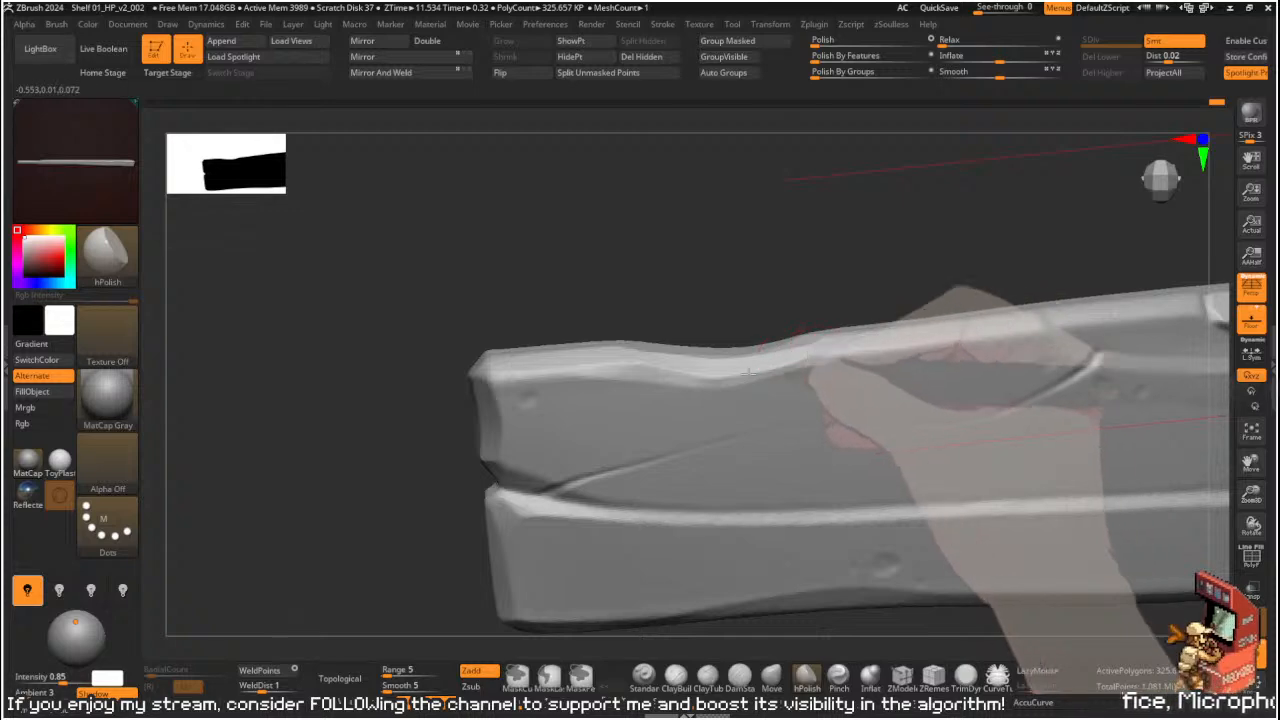
pyautogui.moveTo(689, 383); pyautogui.dragTo(819, 358)
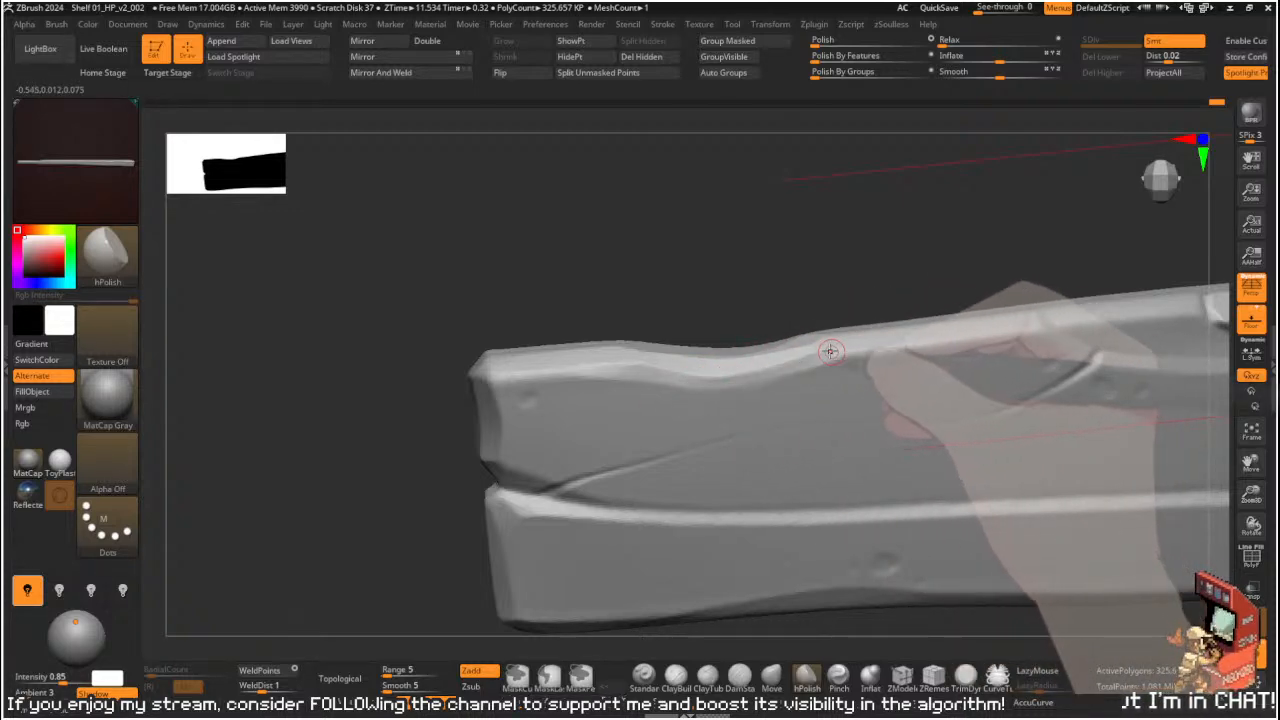
pyautogui.moveTo(806, 300); pyautogui.dragTo(800, 334)
pyautogui.moveTo(777, 260)
pyautogui.mouseDown()
pyautogui.moveTo(814, 331)
pyautogui.moveTo(556, 376)
pyautogui.mouseUp()
# - Try another hPolish stroke where the dip's bevel meets the narrow side, then undo it
pyautogui.press('b')
pyautogui.press('t')
pyautogui.press('d')
pyautogui.press('b')
pyautogui.press('h')
pyautogui.press('p')
pyautogui.moveTo(671, 314)
pyautogui.mouseDown()
pyautogui.moveTo(696, 367)
pyautogui.moveTo(654, 377)
pyautogui.moveTo(683, 367)
pyautogui.mouseUp()
pyautogui.hotkey('ctrl', 'z')
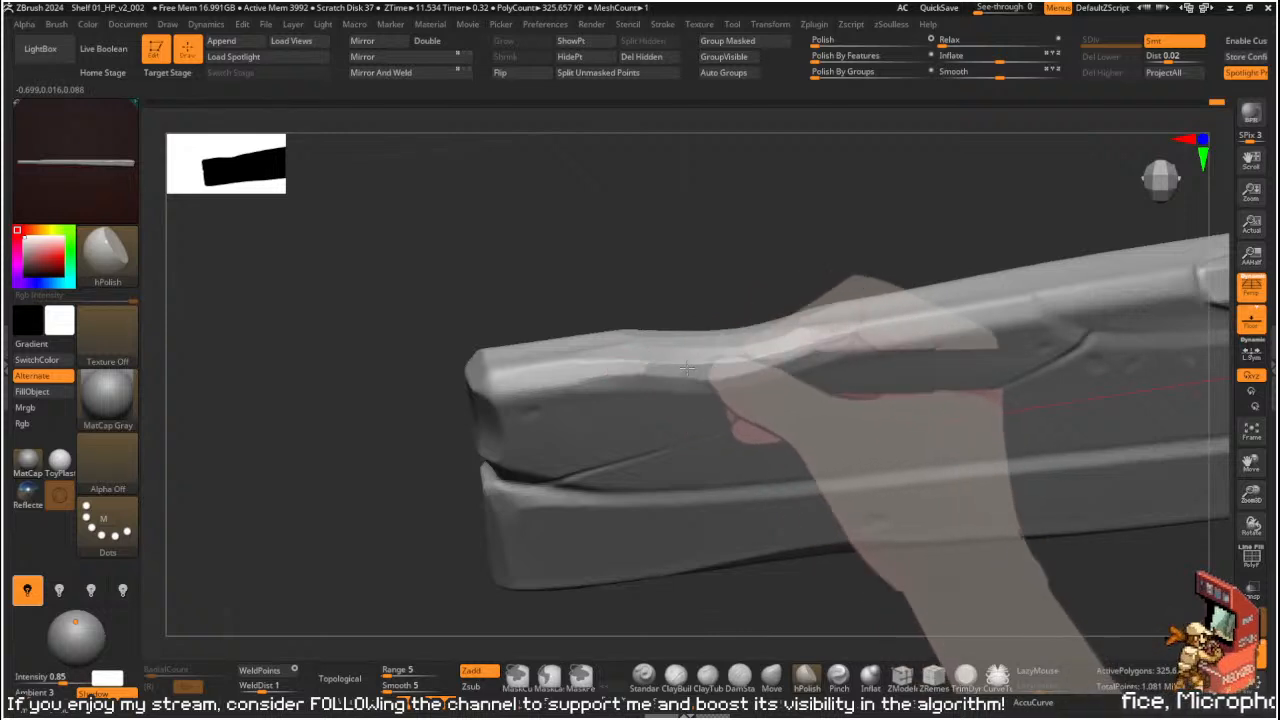
# - Adjust the brush size and flatten the dip's surface on the narrow side with hPolish
pyautogui.moveTo(738, 264); pyautogui.dragTo(750, 318)
pyautogui.press('s')
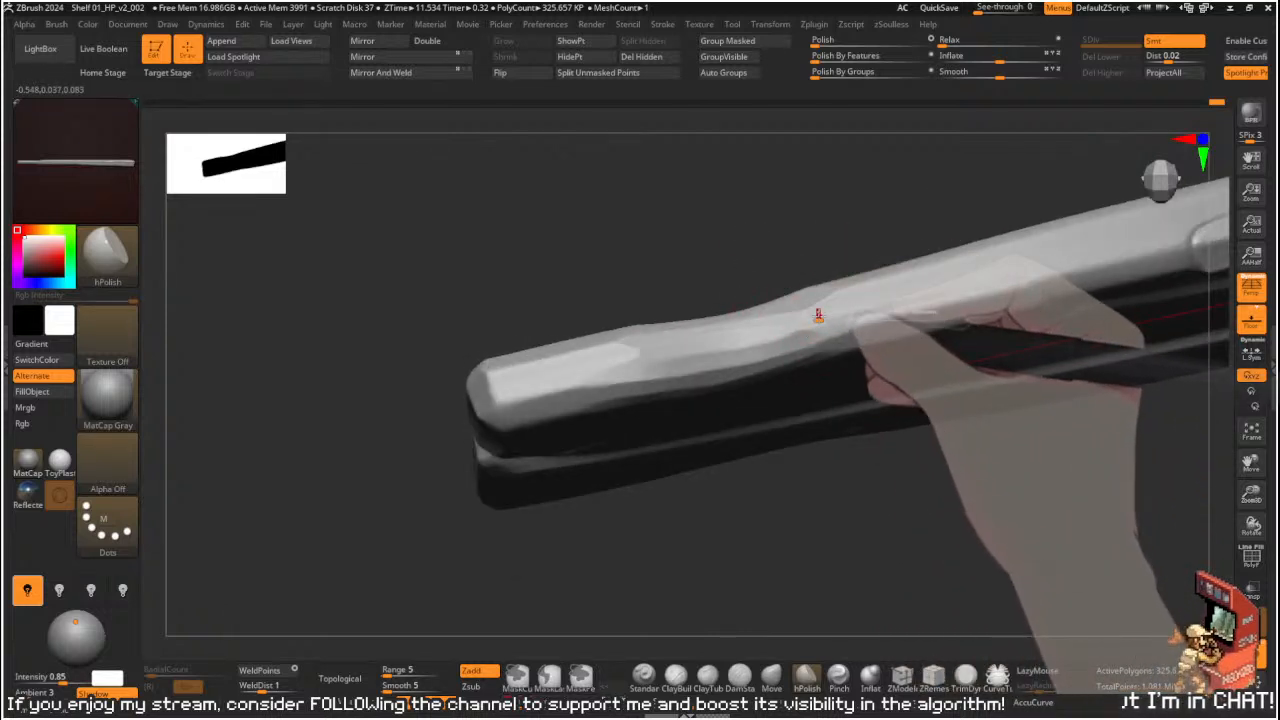
pyautogui.moveTo(817, 329)
pyautogui.mouseDown()
pyautogui.moveTo(749, 351)
pyautogui.moveTo(680, 346)
pyautogui.mouseUp()
pyautogui.moveTo(766, 251)
pyautogui.mouseDown()
pyautogui.moveTo(802, 322)
pyautogui.moveTo(657, 357)
pyautogui.moveTo(823, 316)
pyautogui.moveTo(667, 354)
pyautogui.moveTo(700, 344)
pyautogui.mouseUp()
# - Polish the narrow side between the dip and the shelf's end with hPolish
pyautogui.moveTo(686, 249)
pyautogui.mouseDown()
pyautogui.moveTo(734, 298)
pyautogui.moveTo(834, 280)
pyautogui.moveTo(649, 347)
pyautogui.moveTo(714, 486)
pyautogui.moveTo(729, 300)
pyautogui.mouseUp()
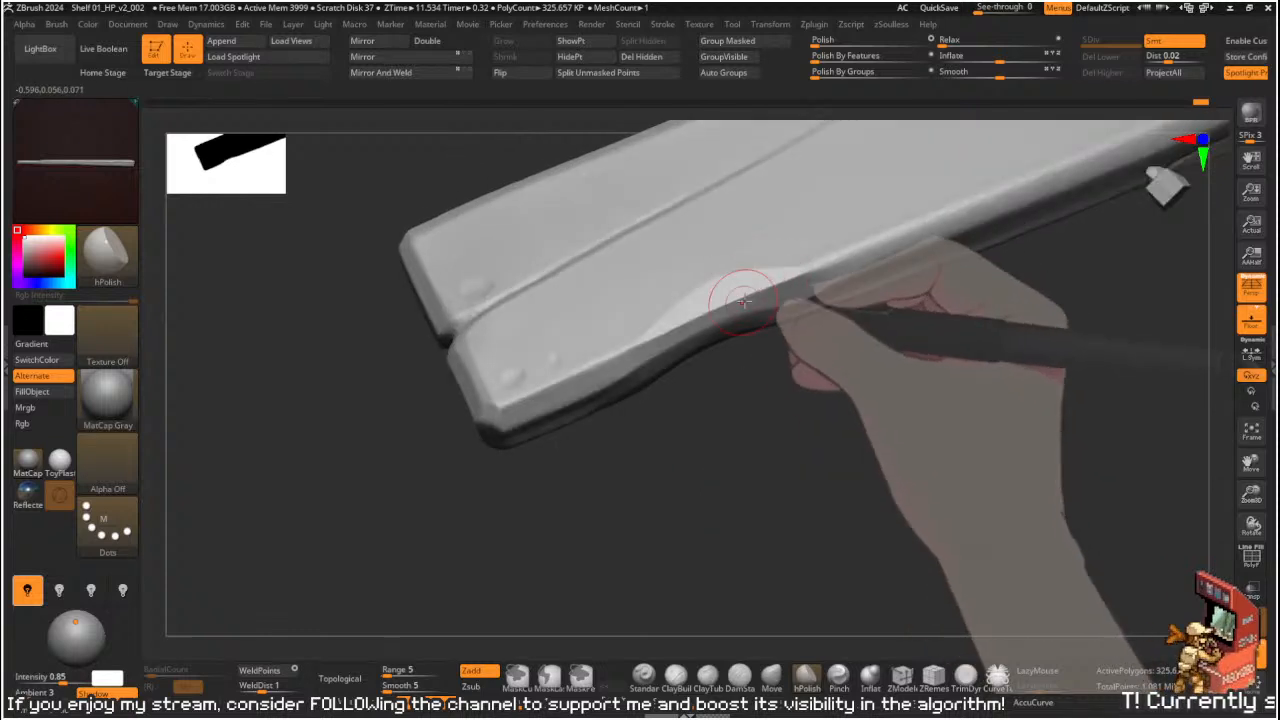
pyautogui.moveTo(726, 360); pyautogui.dragTo(714, 316)
pyautogui.press('s')
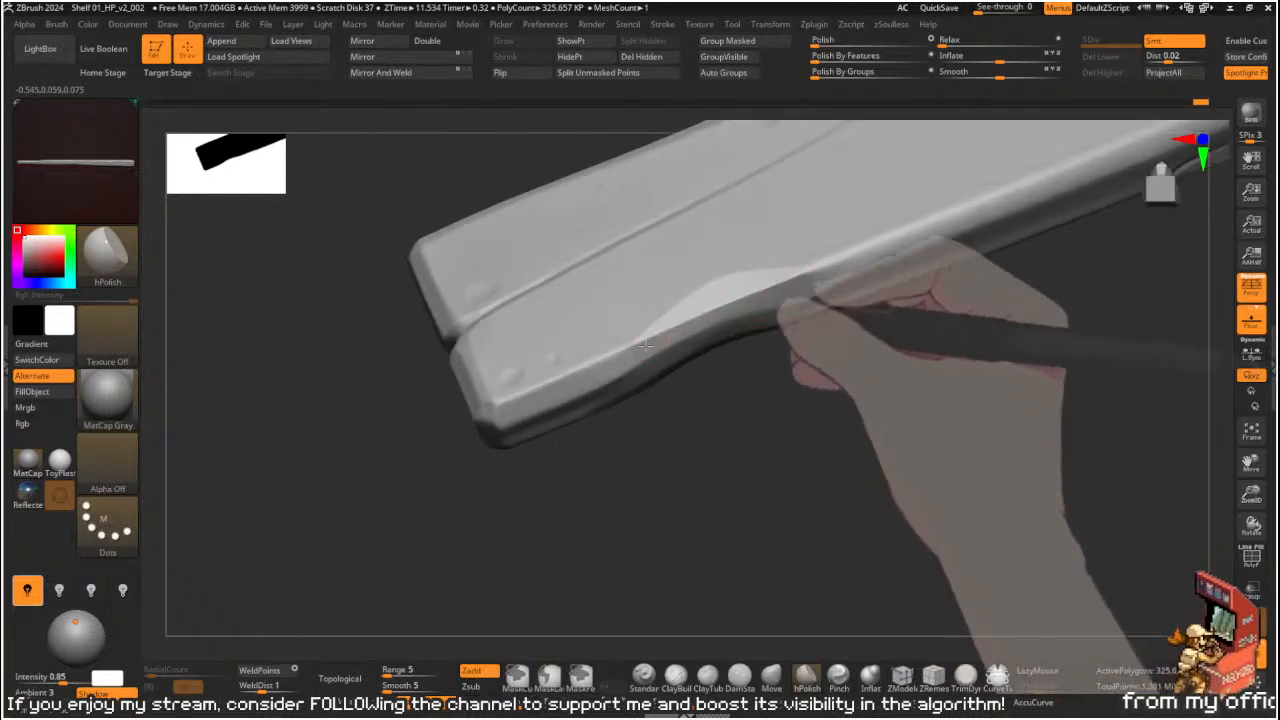
pyautogui.moveTo(700, 380)
pyautogui.mouseDown()
pyautogui.moveTo(729, 343)
pyautogui.moveTo(740, 360)
pyautogui.moveTo(710, 398)
pyautogui.mouseUp()
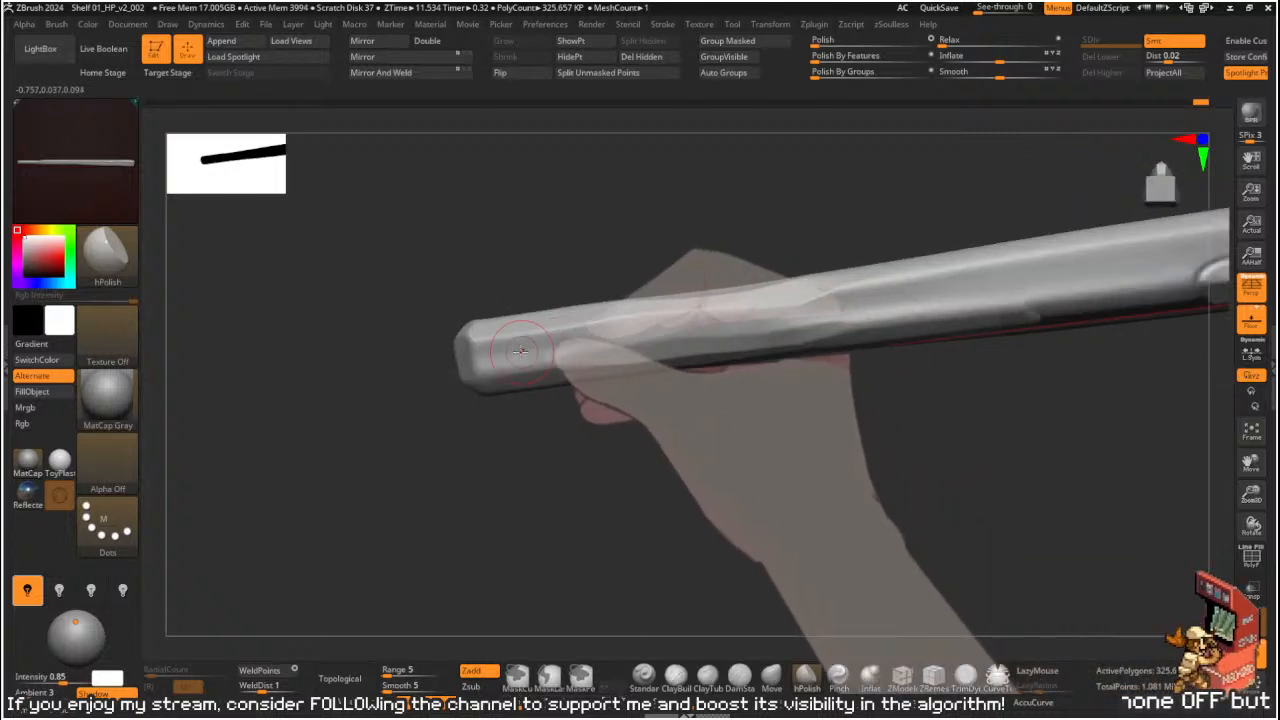
pyautogui.moveTo(571, 337)
pyautogui.mouseDown()
pyautogui.moveTo(503, 354)
pyautogui.moveTo(719, 320)
pyautogui.moveTo(697, 311)
pyautogui.moveTo(623, 326)
pyautogui.mouseUp()
pyautogui.keyDown('alt'); pyautogui.moveTo(921, 364); pyautogui.dragTo(771, 386); pyautogui.keyUp('alt')
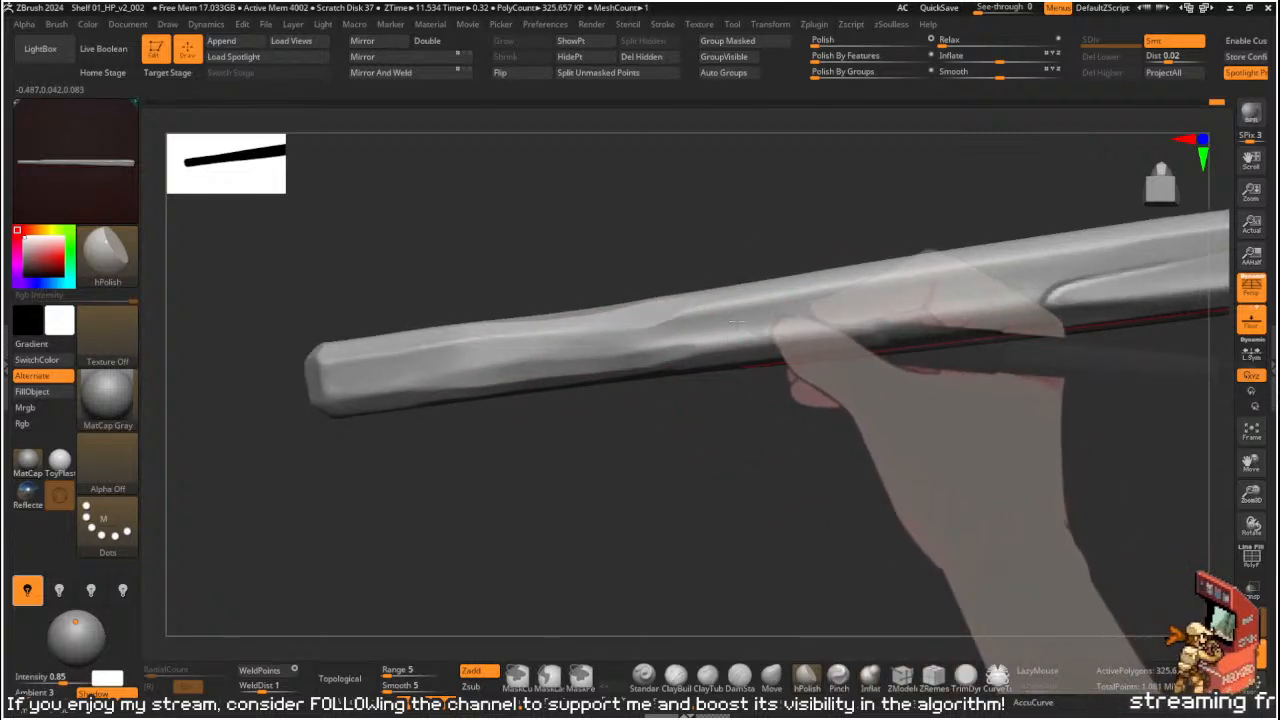
# - Resize the hPolish brush and blend the inner end of the dip into the narrow side
pyautogui.press('s')
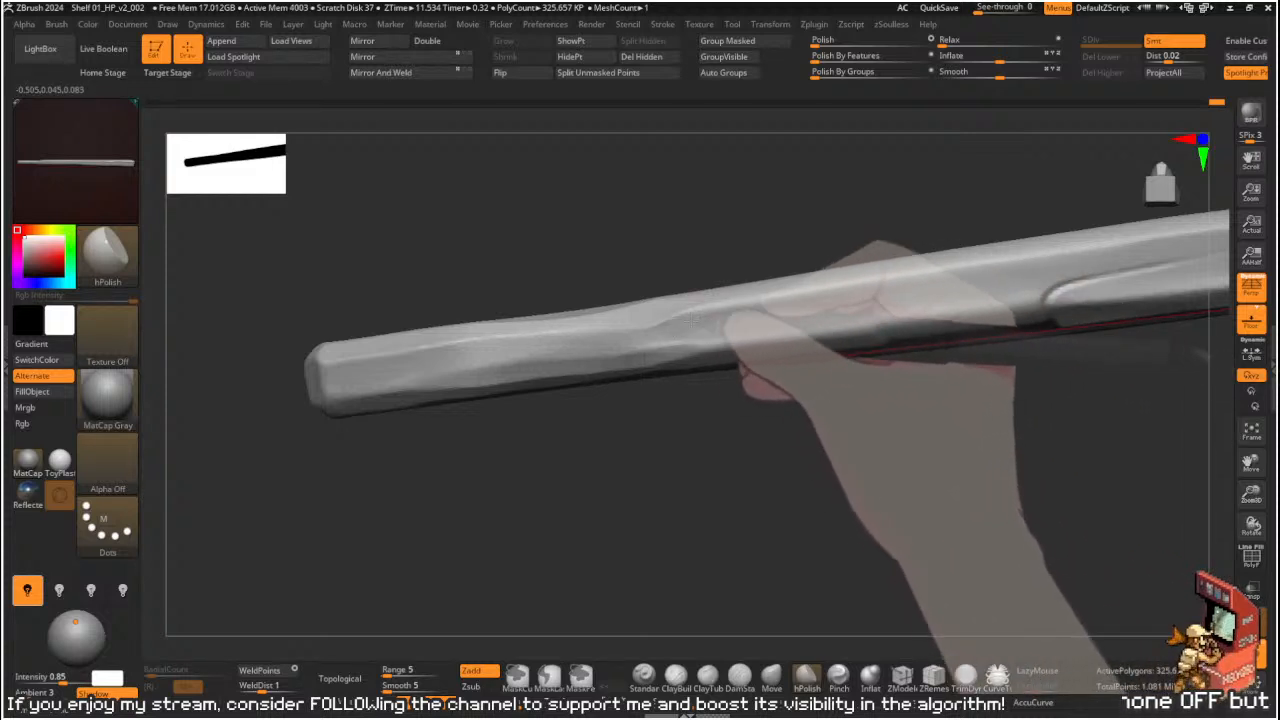
pyautogui.press('s')
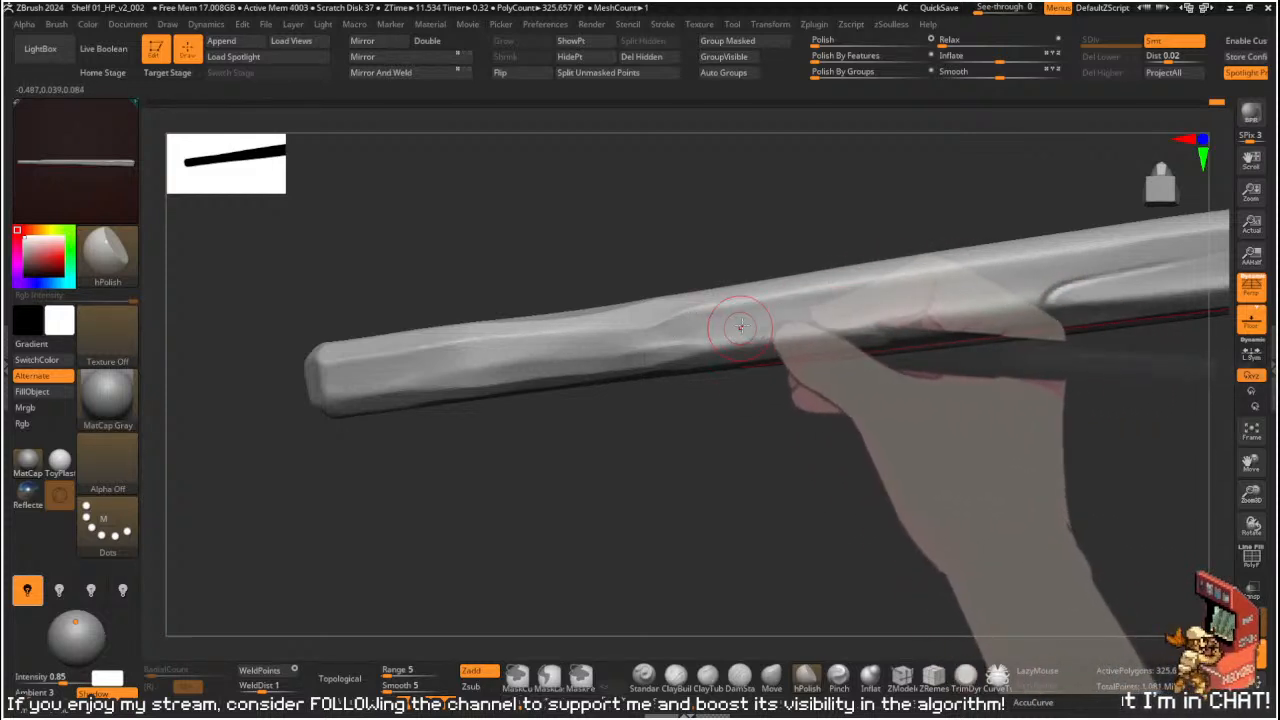
pyautogui.press('s')
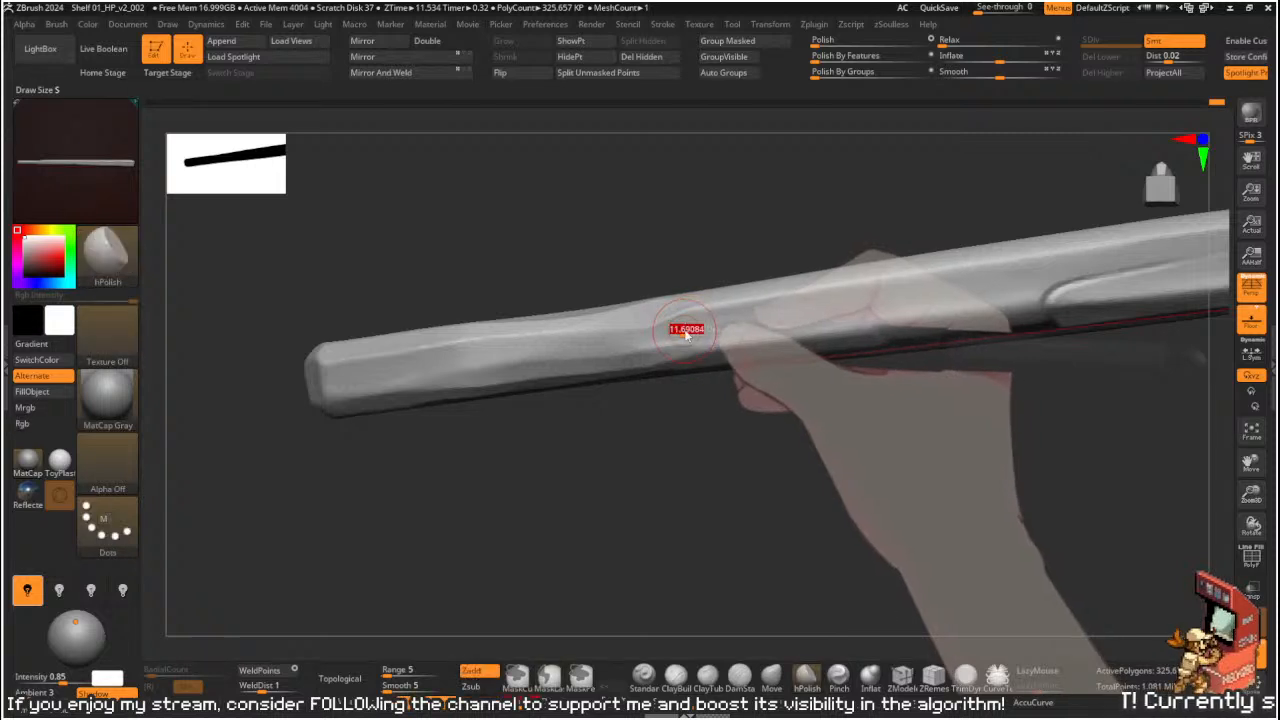
pyautogui.moveTo(683, 329)
pyautogui.mouseDown()
pyautogui.moveTo(652, 330)
pyautogui.moveTo(721, 318)
pyautogui.moveTo(606, 348)
pyautogui.moveTo(556, 345)
pyautogui.mouseUp()
pyautogui.press('ctrl')
pyautogui.moveTo(656, 335)
pyautogui.mouseDown()
pyautogui.moveTo(455, 360)
pyautogui.moveTo(694, 326)
pyautogui.moveTo(535, 345)
pyautogui.moveTo(594, 334)
pyautogui.mouseUp()
pyautogui.moveTo(568, 436)
pyautogui.mouseDown()
pyautogui.moveTo(553, 290)
pyautogui.moveTo(475, 378)
pyautogui.moveTo(677, 337)
pyautogui.moveTo(639, 355)
pyautogui.mouseUp()
pyautogui.moveTo(645, 262)
pyautogui.mouseDown()
pyautogui.moveTo(650, 228)
pyautogui.moveTo(414, 364)
pyautogui.moveTo(700, 354)
pyautogui.moveTo(614, 368)
pyautogui.moveTo(699, 352)
pyautogui.moveTo(668, 357)
pyautogui.moveTo(637, 222)
pyautogui.mouseUp()
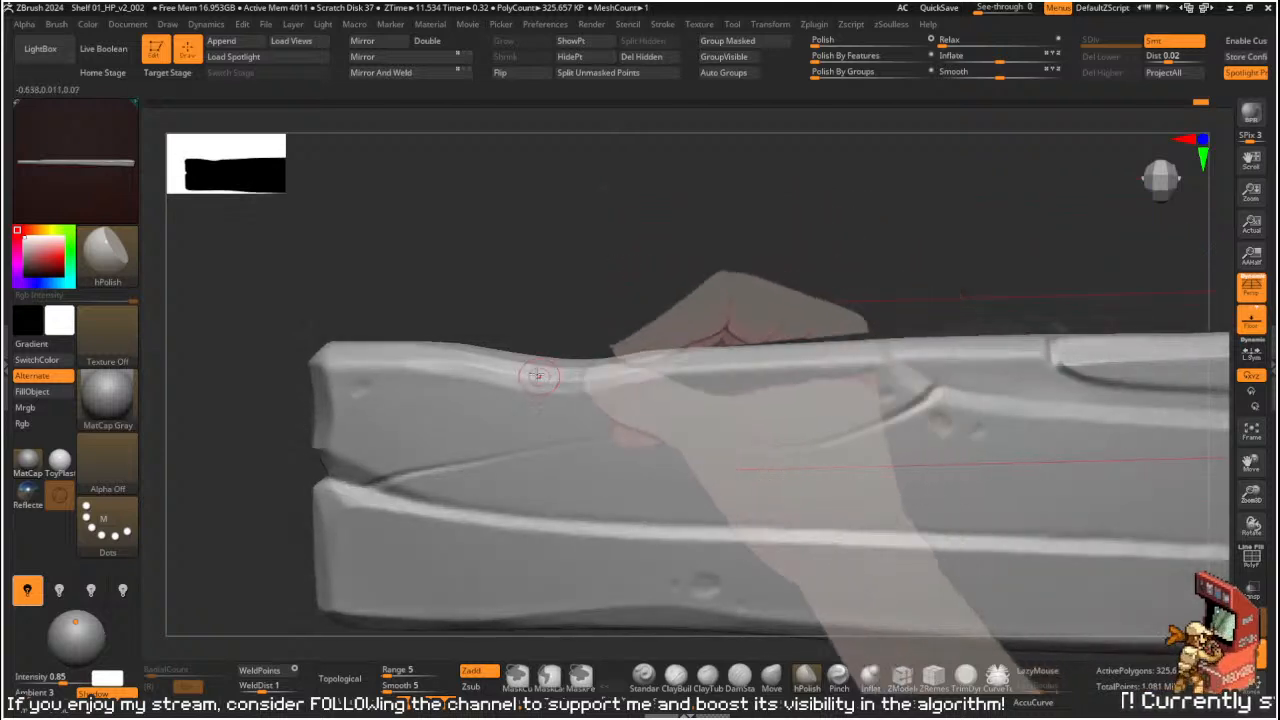
# - Undo the last stroke, polish the dip's bevel on the cracked face again, and smooth it near the end
pyautogui.hotkey('ctrl', 'z')
pyautogui.moveTo(443, 368)
pyautogui.mouseDown()
pyautogui.moveTo(651, 380)
pyautogui.moveTo(711, 366)
pyautogui.moveTo(500, 378)
pyautogui.moveTo(583, 380)
pyautogui.mouseUp()
pyautogui.moveTo(508, 298); pyautogui.dragTo(490, 334)
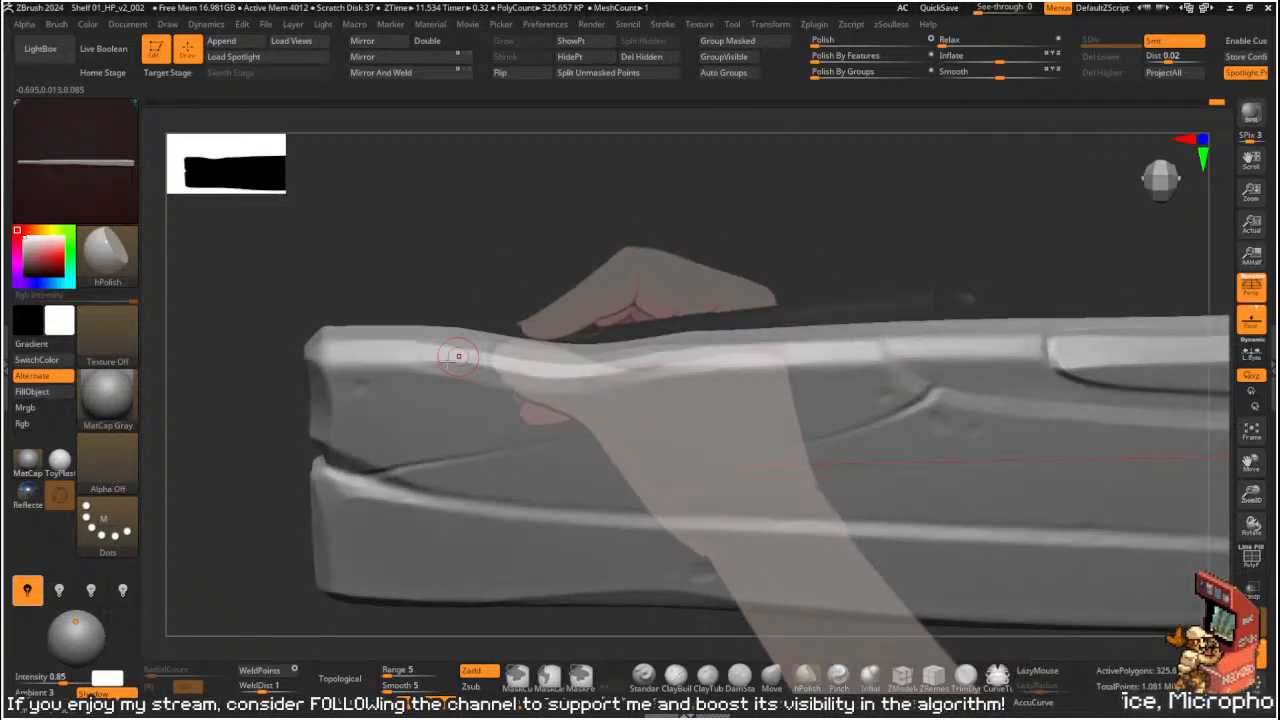
pyautogui.keyDown('shift'); pyautogui.moveTo(368, 366); pyautogui.dragTo(366, 371); pyautogui.keyUp('shift')
# - Bevel the raw rim of the dip on the opposite, pitted face with TrimDynamic
pyautogui.moveTo(609, 249); pyautogui.dragTo(611, 449)
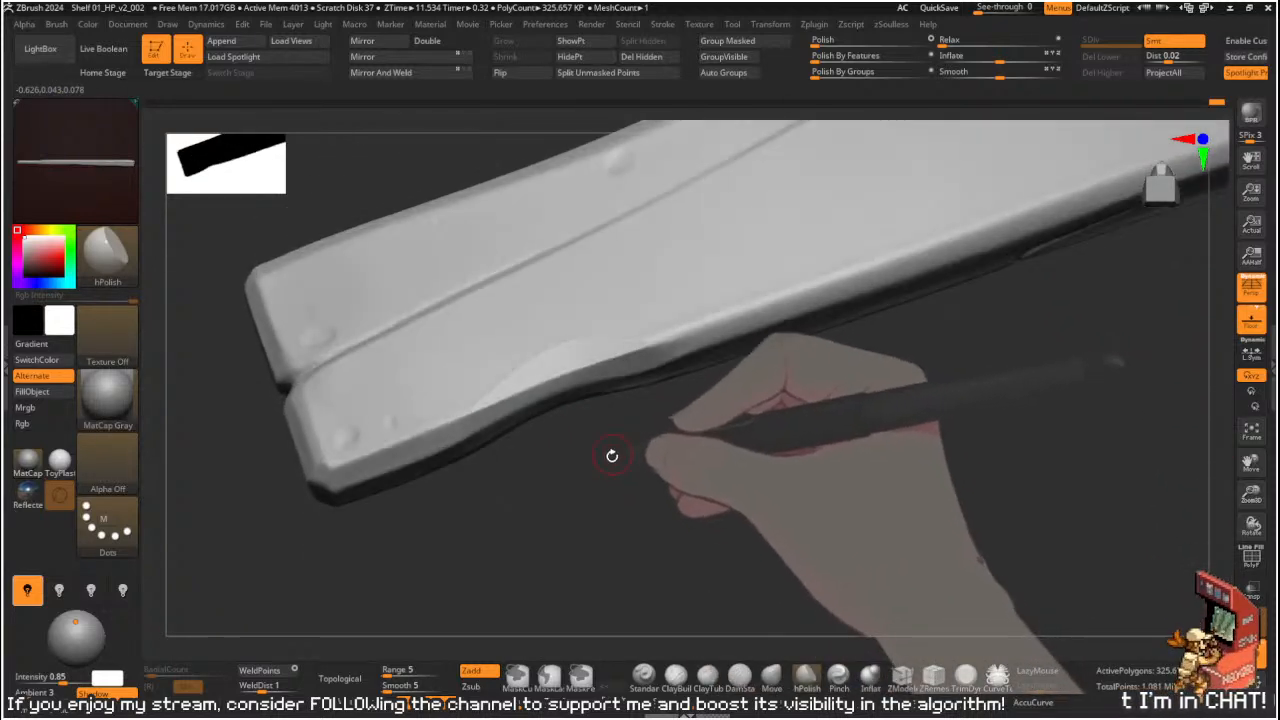
pyautogui.press('shift')
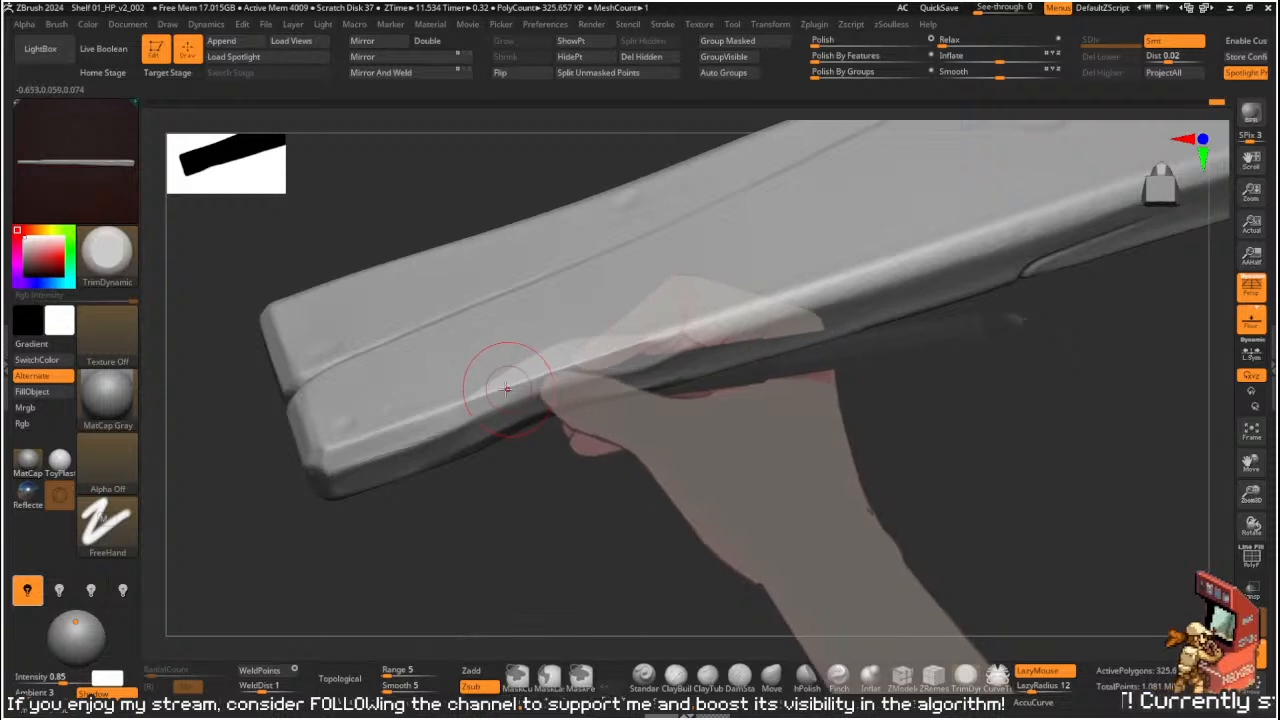
pyautogui.moveTo(532, 375)
pyautogui.mouseDown()
pyautogui.moveTo(674, 345)
pyautogui.moveTo(566, 356)
pyautogui.mouseUp()
pyautogui.keyDown('shift'); pyautogui.moveTo(566, 356); pyautogui.dragTo(676, 338); pyautogui.keyUp('shift')
pyautogui.moveTo(676, 338)
pyautogui.mouseDown()
pyautogui.moveTo(534, 367)
pyautogui.moveTo(566, 351)
pyautogui.mouseUp()
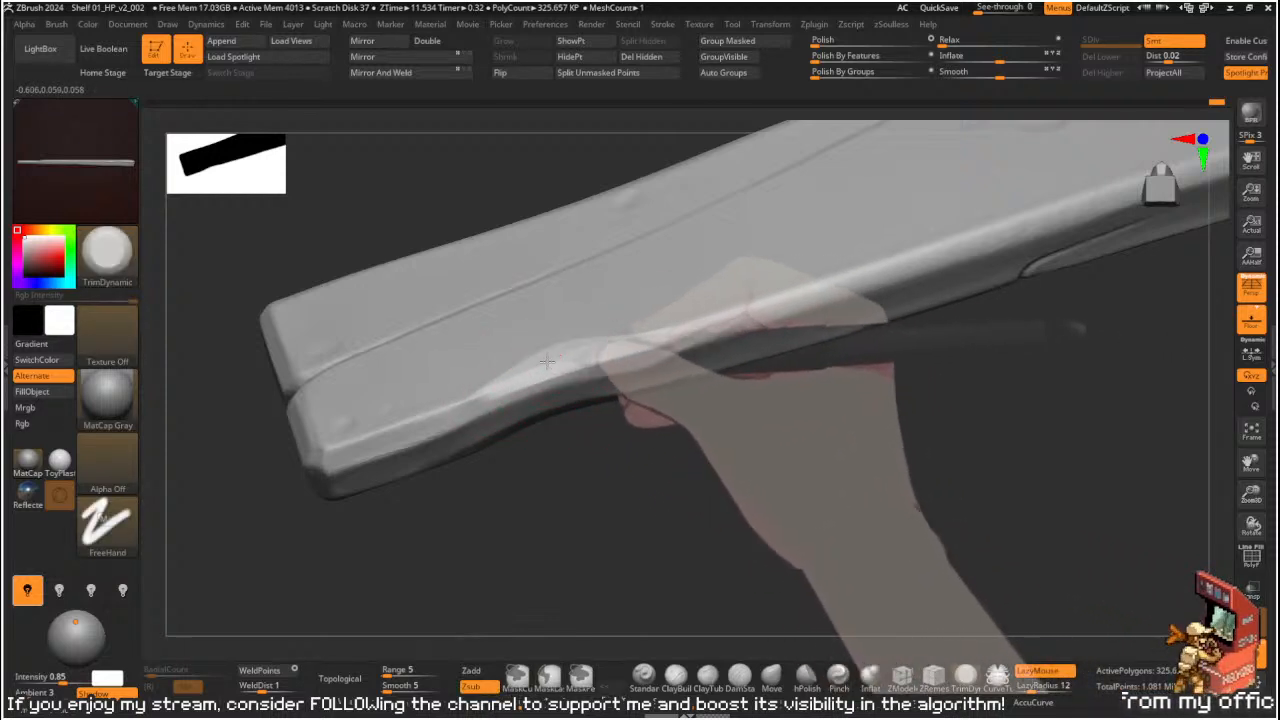
# - Refine the new bevel on the pitted face with a resized hPolish brush and smooth its transitions
pyautogui.press('b')
pyautogui.press('h')
pyautogui.press('p')
pyautogui.press('s')
pyautogui.click(563, 374)
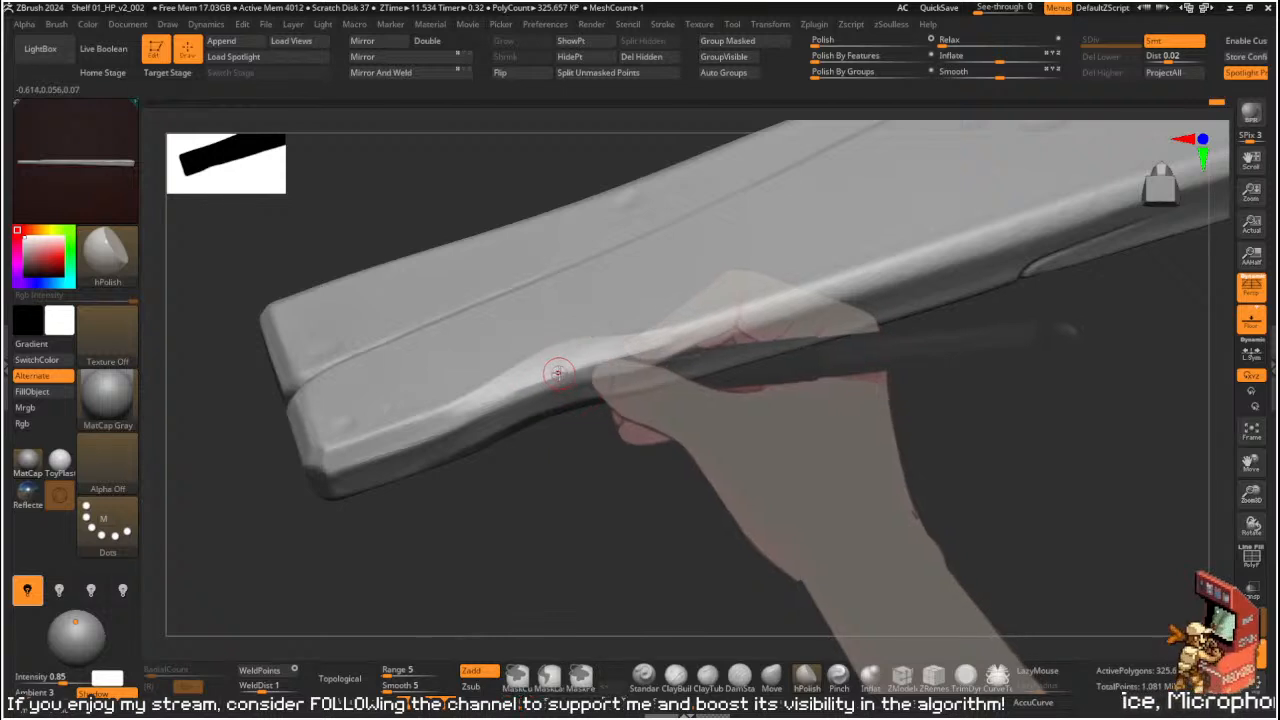
pyautogui.moveTo(544, 374)
pyautogui.mouseDown()
pyautogui.moveTo(622, 360)
pyautogui.moveTo(621, 346)
pyautogui.moveTo(654, 339)
pyautogui.moveTo(507, 374)
pyautogui.moveTo(646, 349)
pyautogui.moveTo(403, 426)
pyautogui.mouseUp()
pyautogui.moveTo(660, 345)
pyautogui.keyDown('shift'); pyautogui.mouseDown()
pyautogui.moveTo(503, 391)
pyautogui.moveTo(688, 356)
pyautogui.moveTo(600, 395)
pyautogui.mouseUp(); pyautogui.keyUp('shift')
# - Touch up the dip's bevel on the cracked face with hPolish, undoing one stroke
pyautogui.moveTo(603, 451)
pyautogui.mouseDown()
pyautogui.moveTo(620, 266)
pyautogui.moveTo(574, 266)
pyautogui.moveTo(583, 194)
pyautogui.moveTo(658, 190)
pyautogui.moveTo(654, 226)
pyautogui.moveTo(771, 343)
pyautogui.moveTo(858, 395)
pyautogui.moveTo(906, 360)
pyautogui.moveTo(729, 369)
pyautogui.mouseUp()
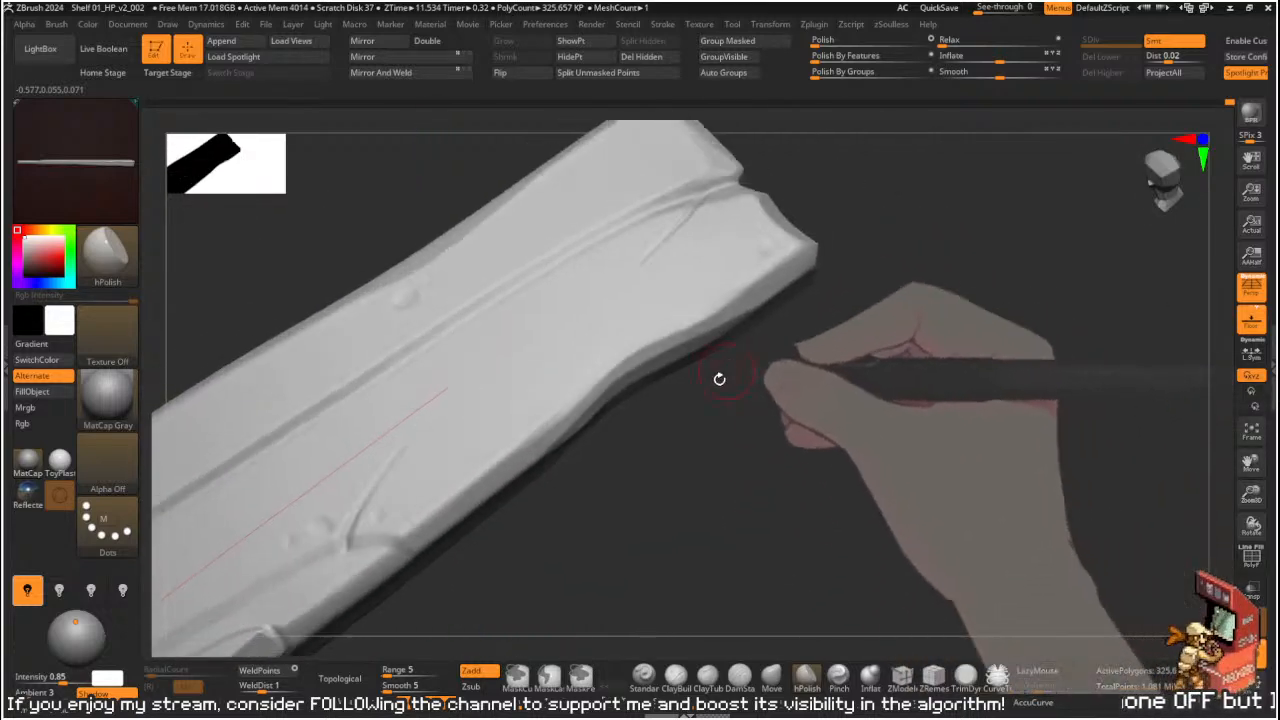
pyautogui.moveTo(651, 411); pyautogui.dragTo(694, 361)
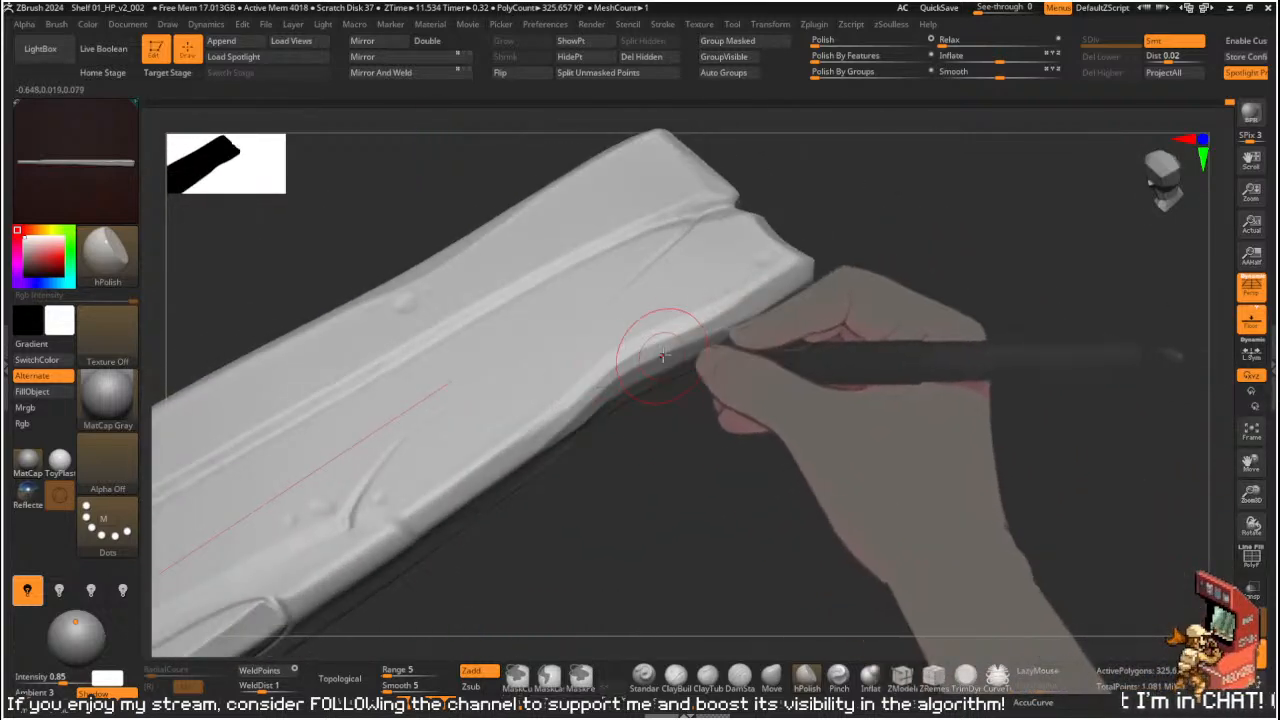
pyautogui.hotkey('ctrl', 'z')
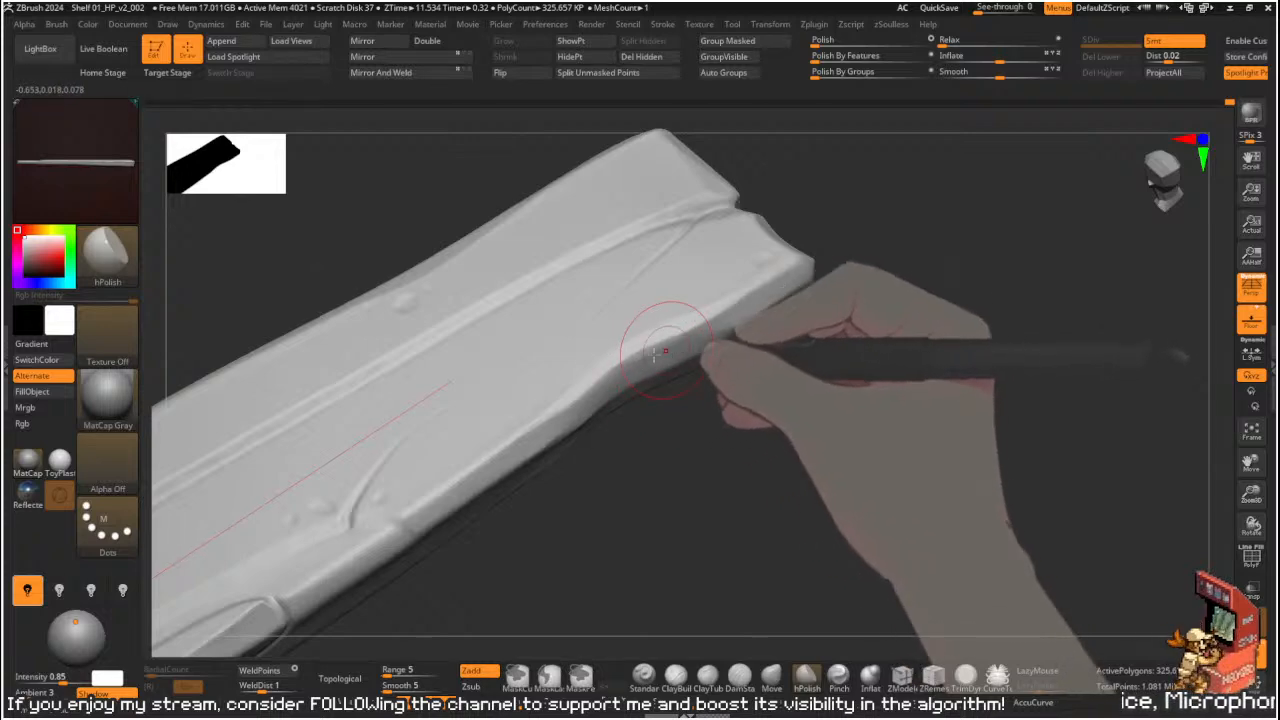
pyautogui.moveTo(697, 369); pyautogui.dragTo(746, 384, button='right')
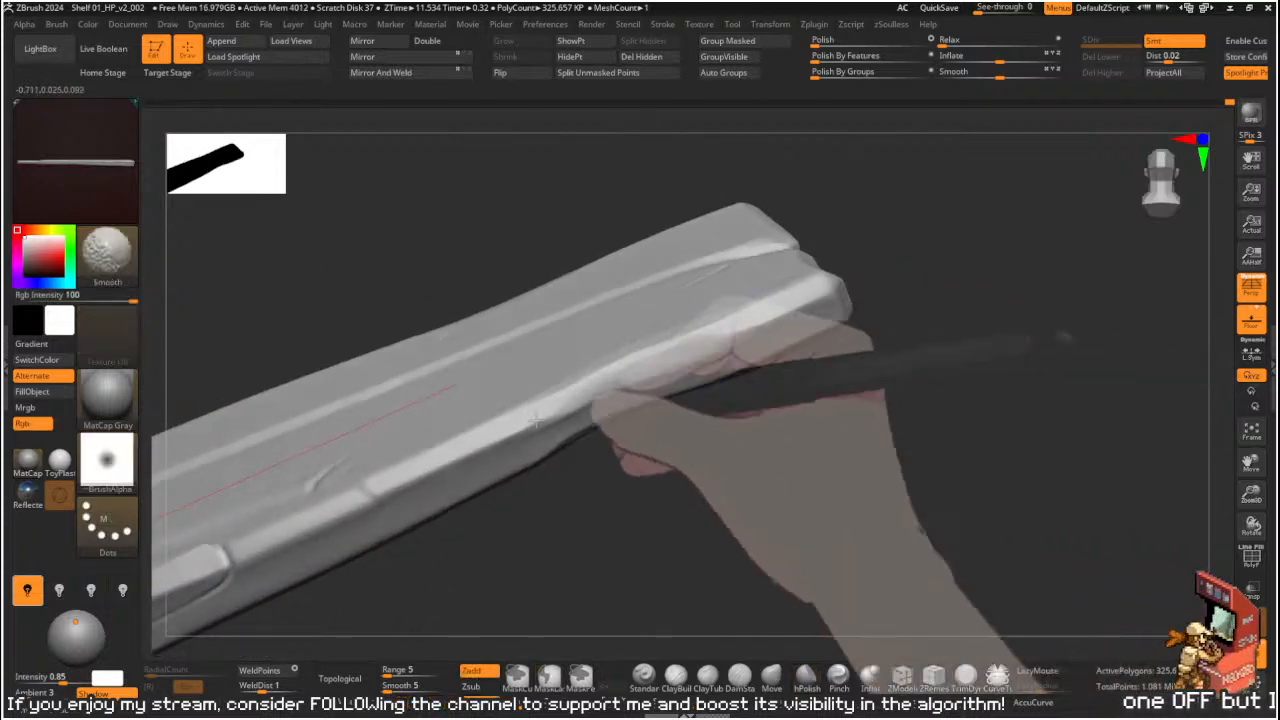
# - Resize the brush, rework the edge beside the dip, and sharpen the bevel near the shelf's end with Orb_Pinch
pyautogui.moveTo(608, 488); pyautogui.dragTo(560, 428, button='right')
pyautogui.press('s')
pyautogui.moveTo(585, 427); pyautogui.dragTo(555, 428)
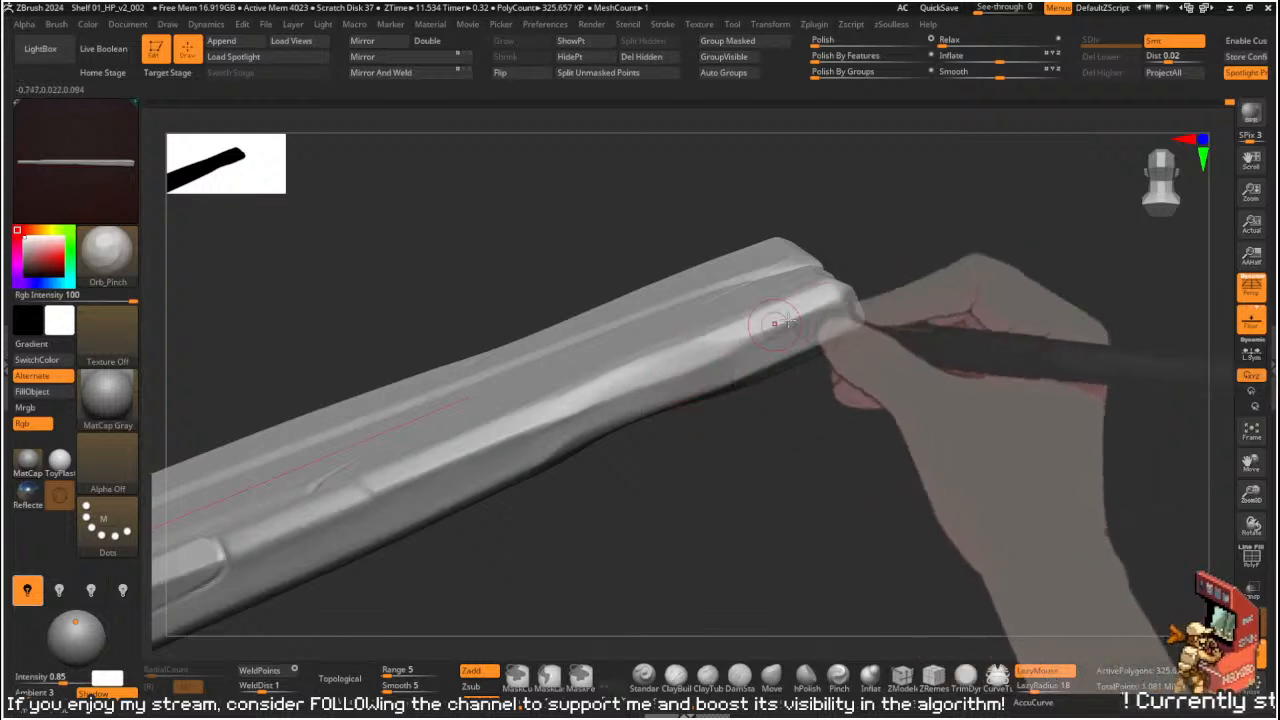
pyautogui.moveTo(688, 454); pyautogui.dragTo(650, 505, button='right')
pyautogui.press('b')
pyautogui.press('h')
pyautogui.press('p')
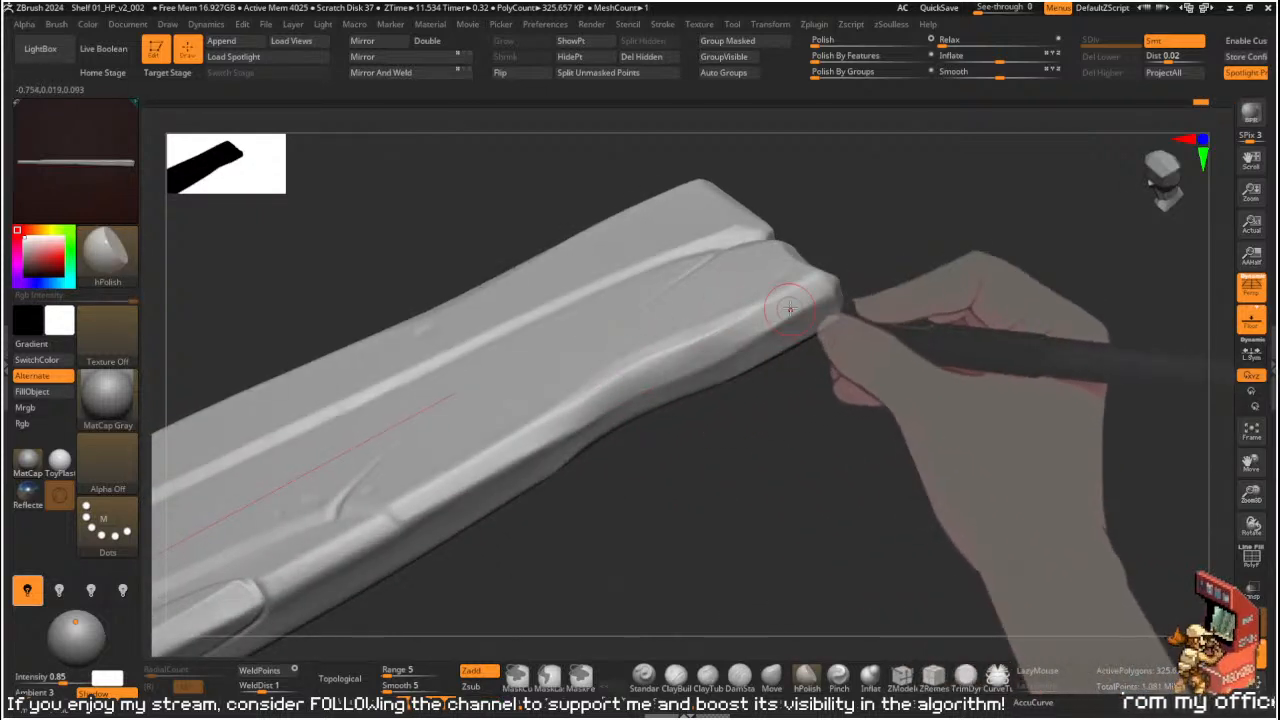
# - Polish and smooth the bevel where the dip meets the straight part of the edge
pyautogui.press('shift')
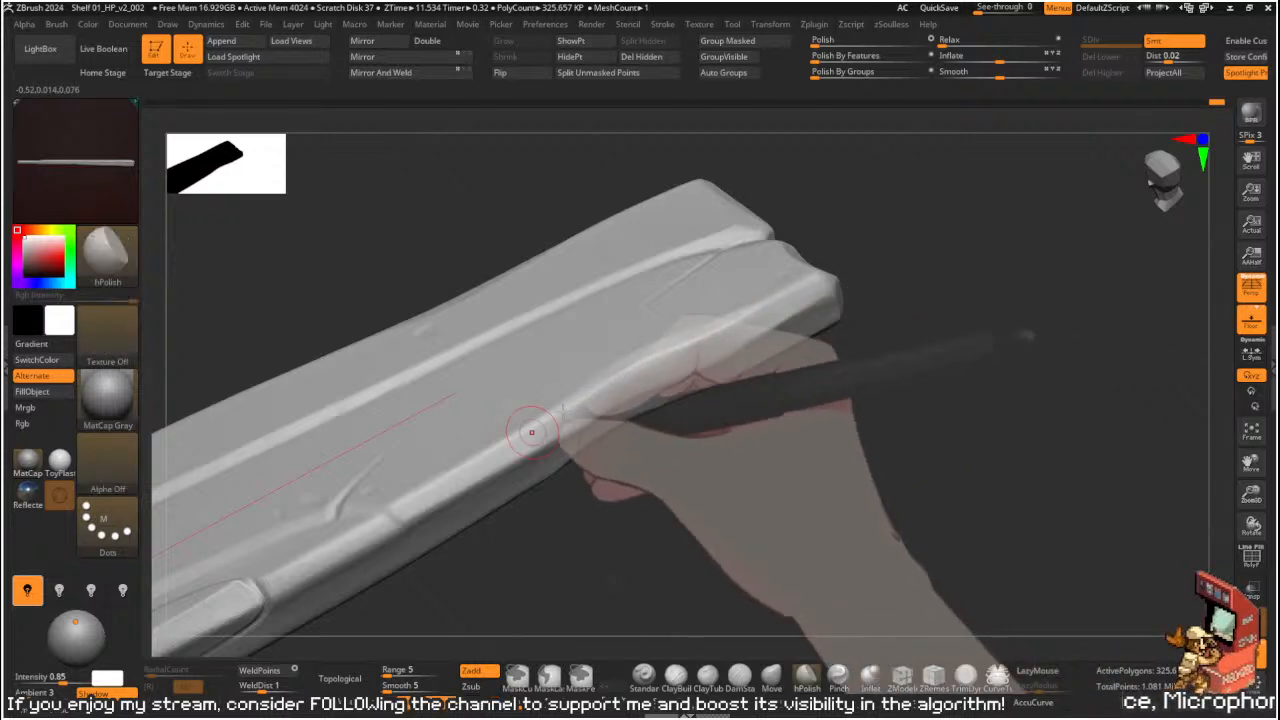
pyautogui.press('shift')
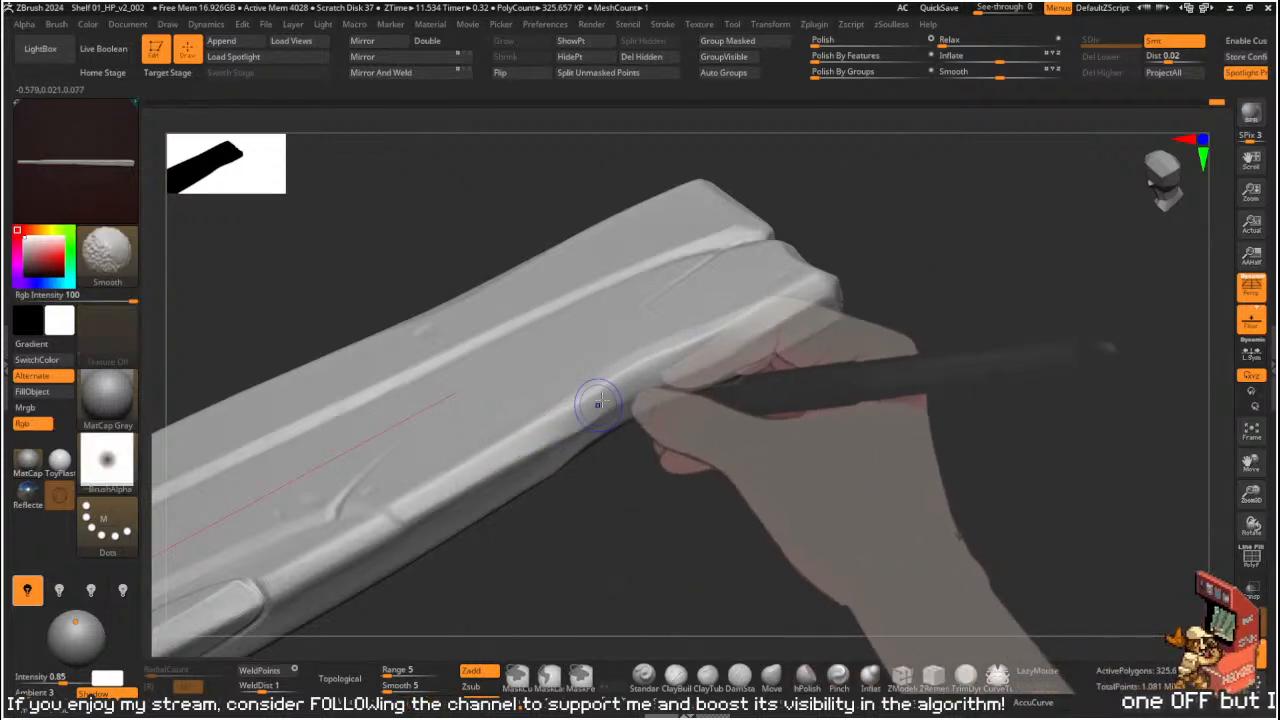
pyautogui.moveTo(685, 426)
pyautogui.mouseDown()
pyautogui.moveTo(737, 309)
pyautogui.moveTo(714, 357)
pyautogui.moveTo(741, 368)
pyautogui.moveTo(715, 385)
pyautogui.mouseUp()
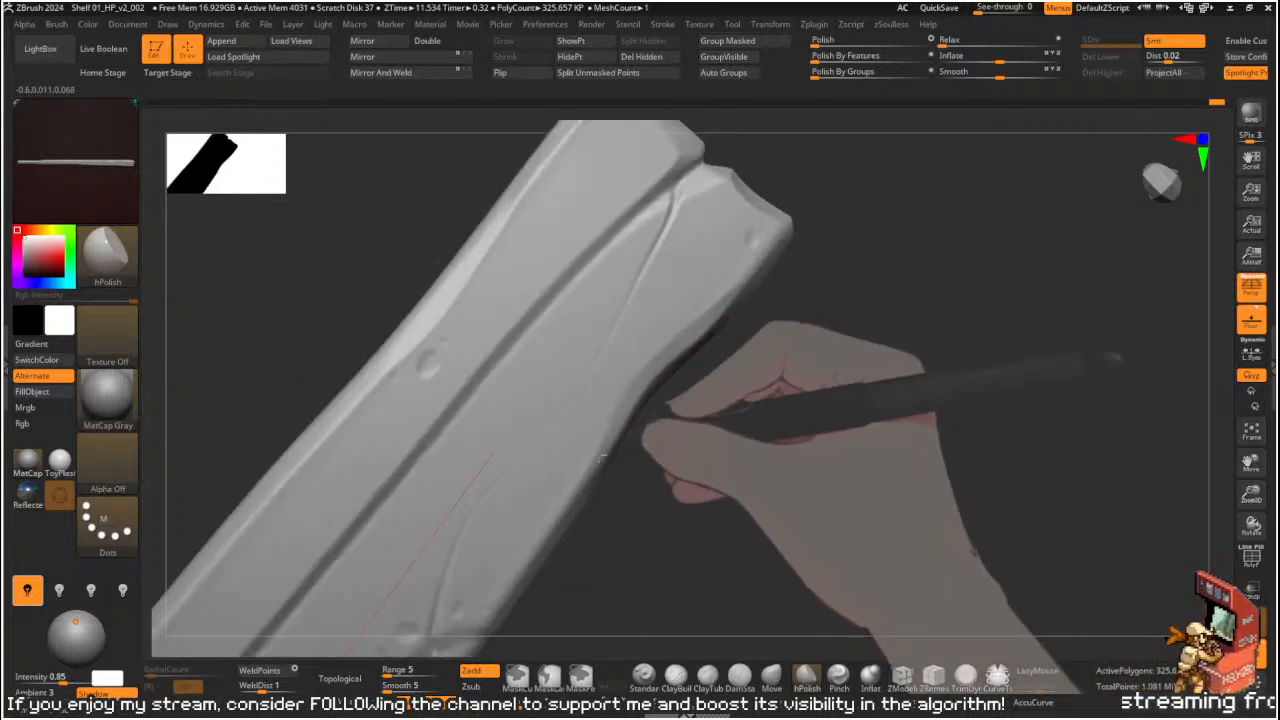
pyautogui.moveTo(586, 509)
pyautogui.mouseDown()
pyautogui.moveTo(820, 443)
pyautogui.moveTo(869, 369)
pyautogui.moveTo(843, 420)
pyautogui.moveTo(783, 477)
pyautogui.moveTo(763, 415)
pyautogui.mouseUp()
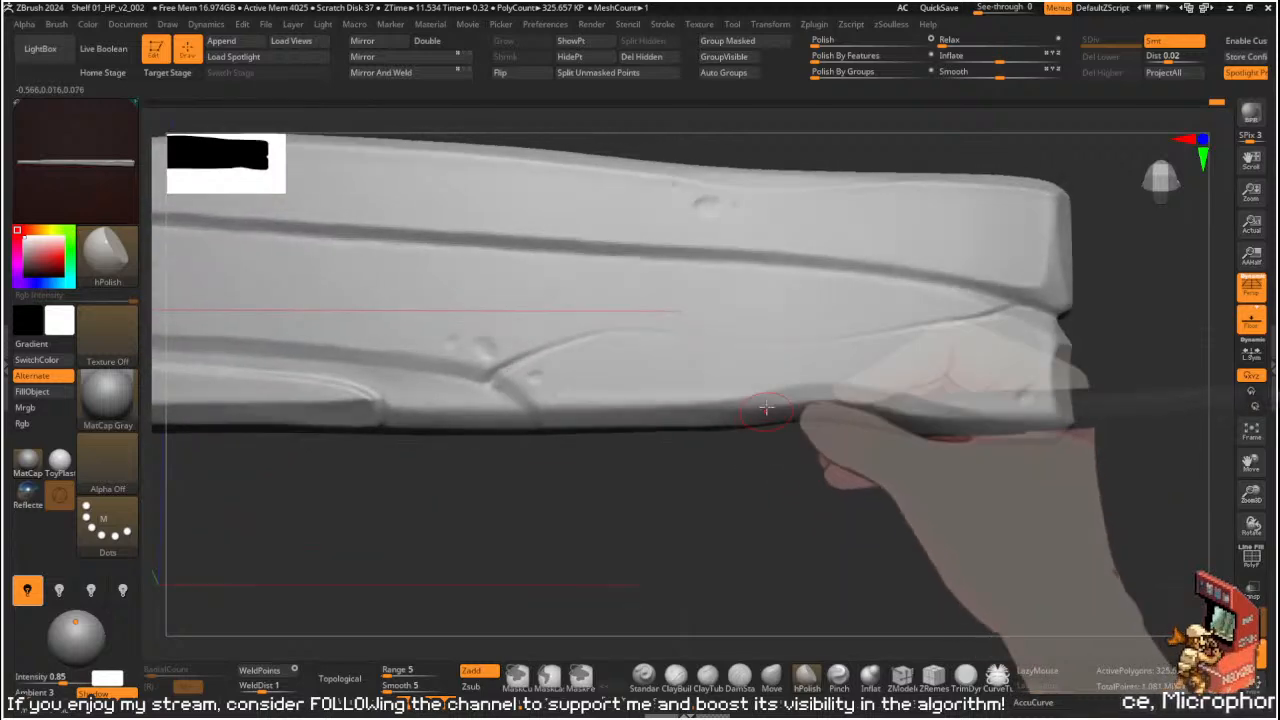
pyautogui.moveTo(751, 463)
pyautogui.mouseDown()
pyautogui.moveTo(649, 435)
pyautogui.moveTo(691, 480)
pyautogui.moveTo(809, 443)
pyautogui.moveTo(803, 431)
pyautogui.moveTo(836, 398)
pyautogui.moveTo(837, 274)
pyautogui.moveTo(991, 332)
pyautogui.mouseUp()
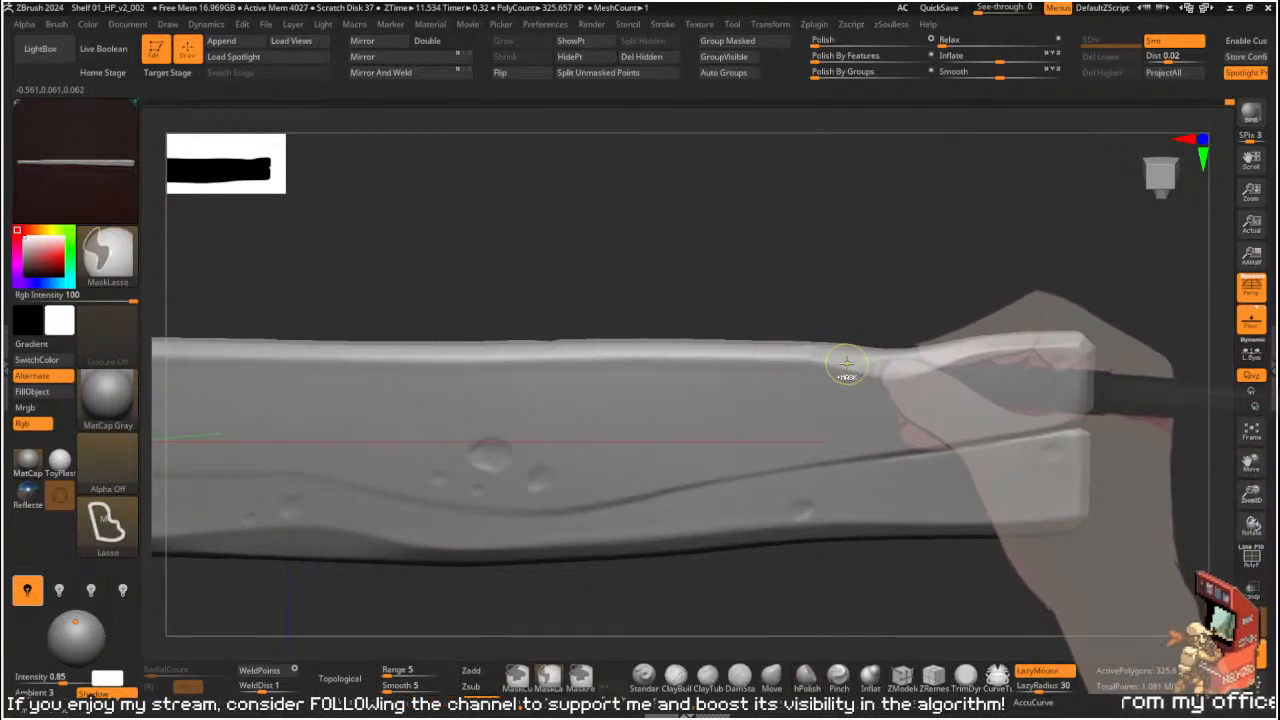
# - Mask a long tapering sliver along the shelf's narrow side with MaskLasso, redrawing the first attempt, and invert the mask
pyautogui.moveTo(858, 370)
pyautogui.keyDown('shift'); pyautogui.mouseDown()
pyautogui.moveTo(766, 366)
pyautogui.moveTo(894, 380)
pyautogui.mouseUp(); pyautogui.keyUp('shift')
pyautogui.moveTo(909, 240)
pyautogui.keyDown('alt'); pyautogui.mouseDown()
pyautogui.moveTo(845, 256)
pyautogui.moveTo(860, 266)
pyautogui.moveTo(783, 229)
pyautogui.moveTo(800, 514)
pyautogui.moveTo(806, 363)
pyautogui.moveTo(880, 391)
pyautogui.moveTo(754, 423)
pyautogui.moveTo(796, 430)
pyautogui.moveTo(850, 260)
pyautogui.moveTo(866, 394)
pyautogui.moveTo(823, 434)
pyautogui.moveTo(846, 431)
pyautogui.moveTo(891, 466)
pyautogui.moveTo(891, 440)
pyautogui.moveTo(1011, 444)
pyautogui.mouseUp(); pyautogui.keyUp('alt')
pyautogui.moveTo(954, 371)
pyautogui.keyDown('ctrl'); pyautogui.mouseDown()
pyautogui.moveTo(957, 360)
pyautogui.moveTo(715, 335)
pyautogui.mouseUp(); pyautogui.keyUp('ctrl')
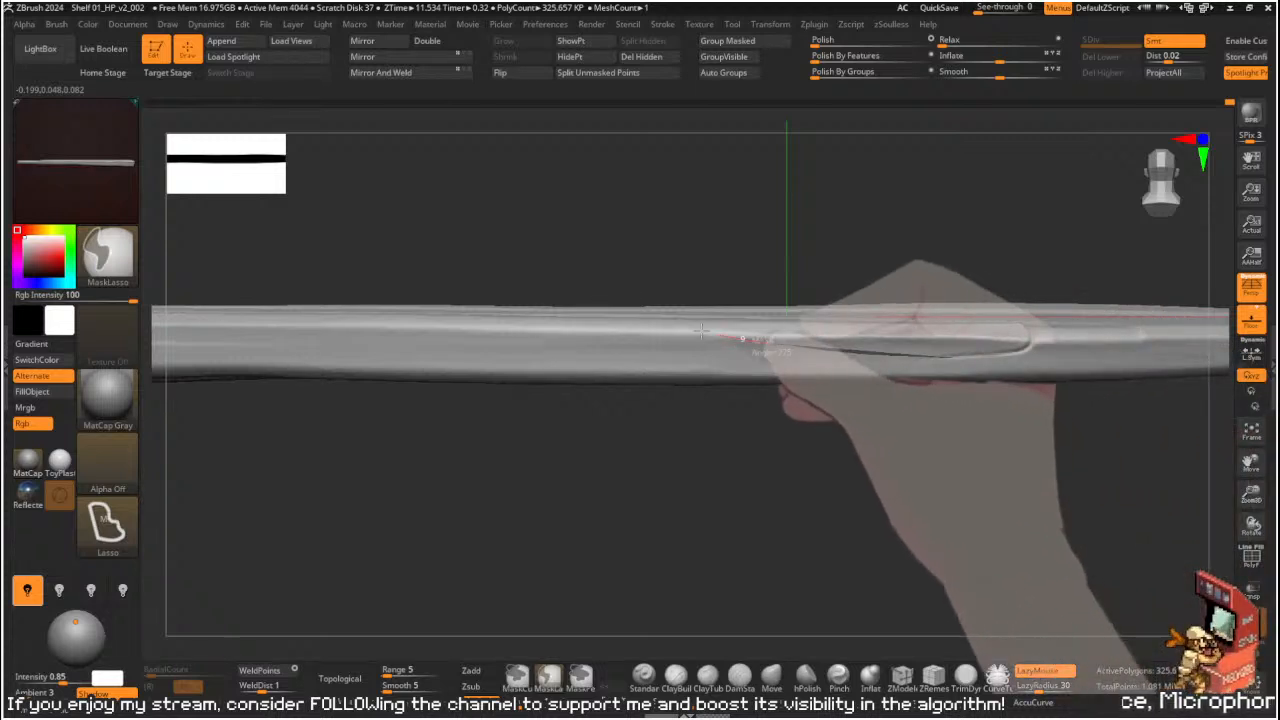
pyautogui.hotkey('ctrl', 'z')
pyautogui.moveTo(935, 352)
pyautogui.keyDown('ctrl'); pyautogui.mouseDown()
pyautogui.moveTo(614, 352)
pyautogui.moveTo(778, 364)
pyautogui.moveTo(950, 352)
pyautogui.mouseUp(); pyautogui.keyUp('ctrl')
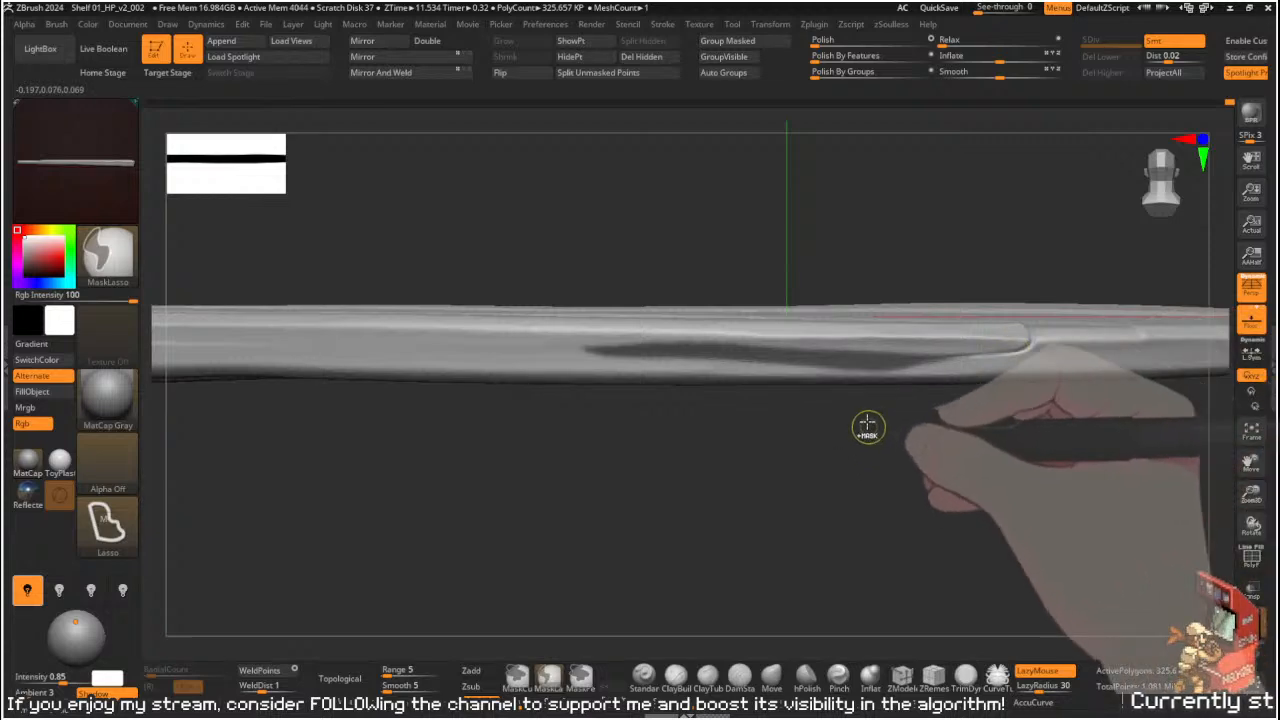
pyautogui.keyDown('ctrl'); pyautogui.click(820, 447); pyautogui.keyUp('ctrl')
# - Rough up the unmasked sliver along its whole length with a resized Orb_Pinch brush
pyautogui.moveTo(858, 420); pyautogui.dragTo(866, 160)
pyautogui.moveTo(885, 398); pyautogui.dragTo(883, 443)
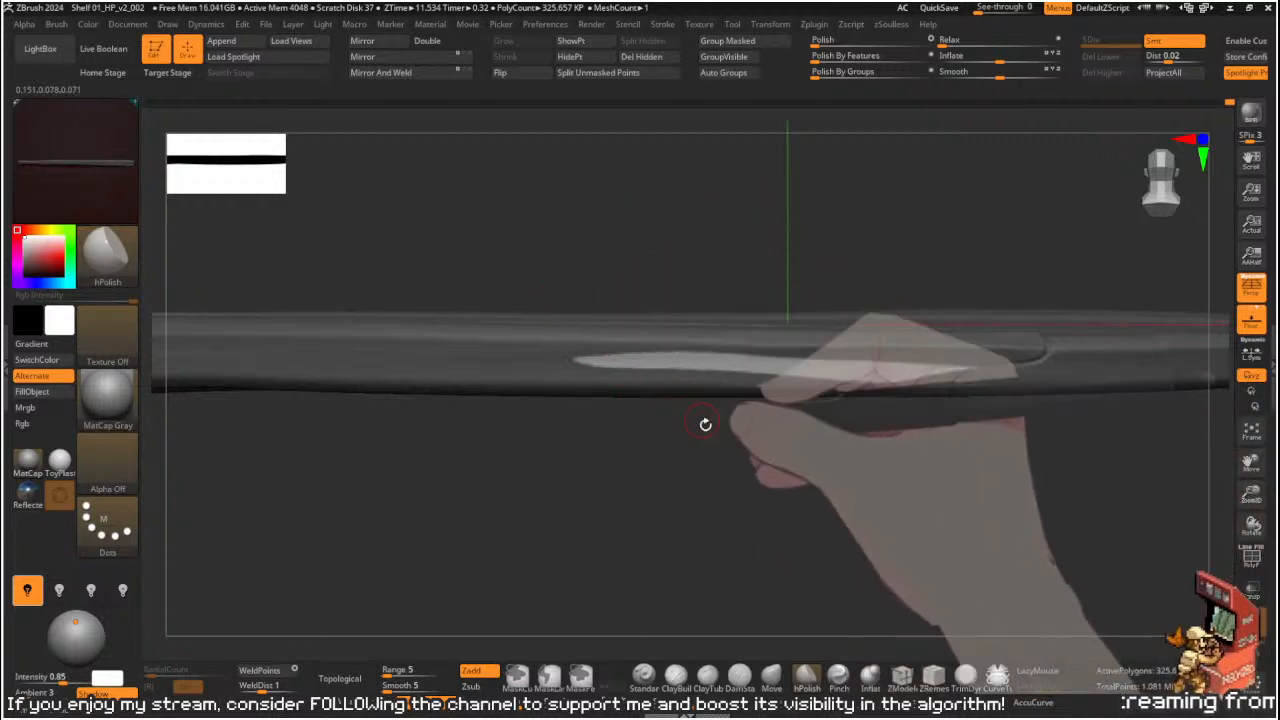
pyautogui.press('2')
pyautogui.press('s')
pyautogui.moveTo(594, 366); pyautogui.dragTo(835, 348)
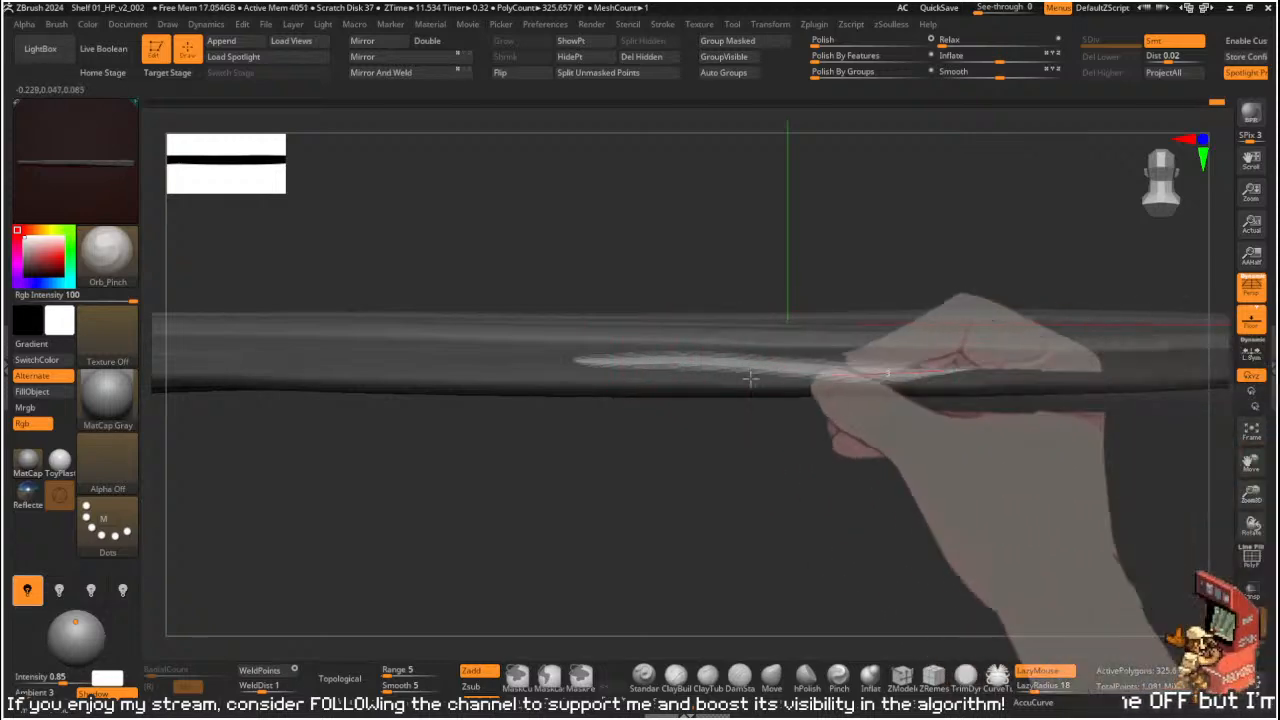
pyautogui.press('s')
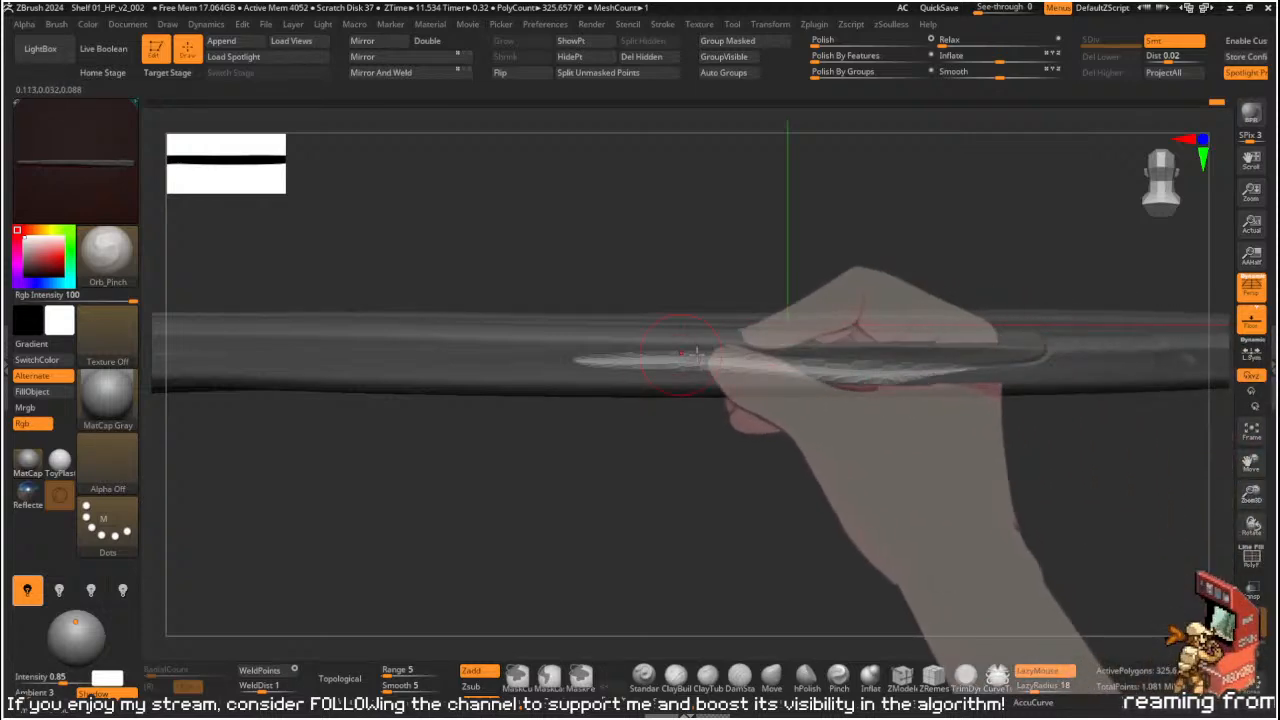
pyautogui.moveTo(669, 361)
pyautogui.mouseDown()
pyautogui.moveTo(549, 363)
pyautogui.moveTo(858, 366)
pyautogui.mouseUp()
# - Sculpt the unmasked sliver into a recess with the Inflat brush and smooth its surface
pyautogui.moveTo(777, 449)
pyautogui.mouseDown()
pyautogui.moveTo(811, 460)
pyautogui.moveTo(787, 454)
pyautogui.moveTo(780, 390)
pyautogui.mouseUp()
pyautogui.press('b')
pyautogui.press('i')
pyautogui.press('n')
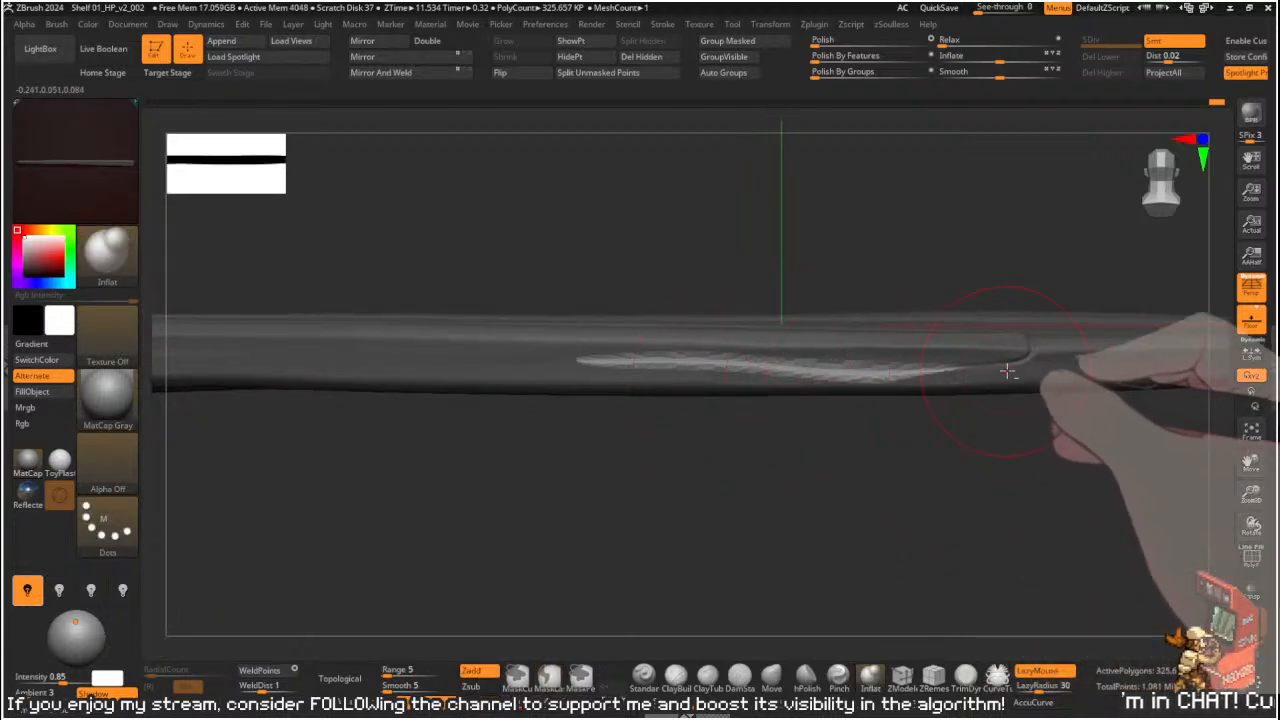
pyautogui.moveTo(652, 372); pyautogui.dragTo(996, 376)
pyautogui.moveTo(865, 436)
pyautogui.keyDown('ctrl'); pyautogui.mouseDown()
pyautogui.moveTo(883, 448)
pyautogui.moveTo(866, 440)
pyautogui.moveTo(877, 478)
pyautogui.moveTo(851, 454)
pyautogui.moveTo(934, 494)
pyautogui.mouseUp(); pyautogui.keyUp('ctrl')
pyautogui.hotkey('ctrl', 'z')
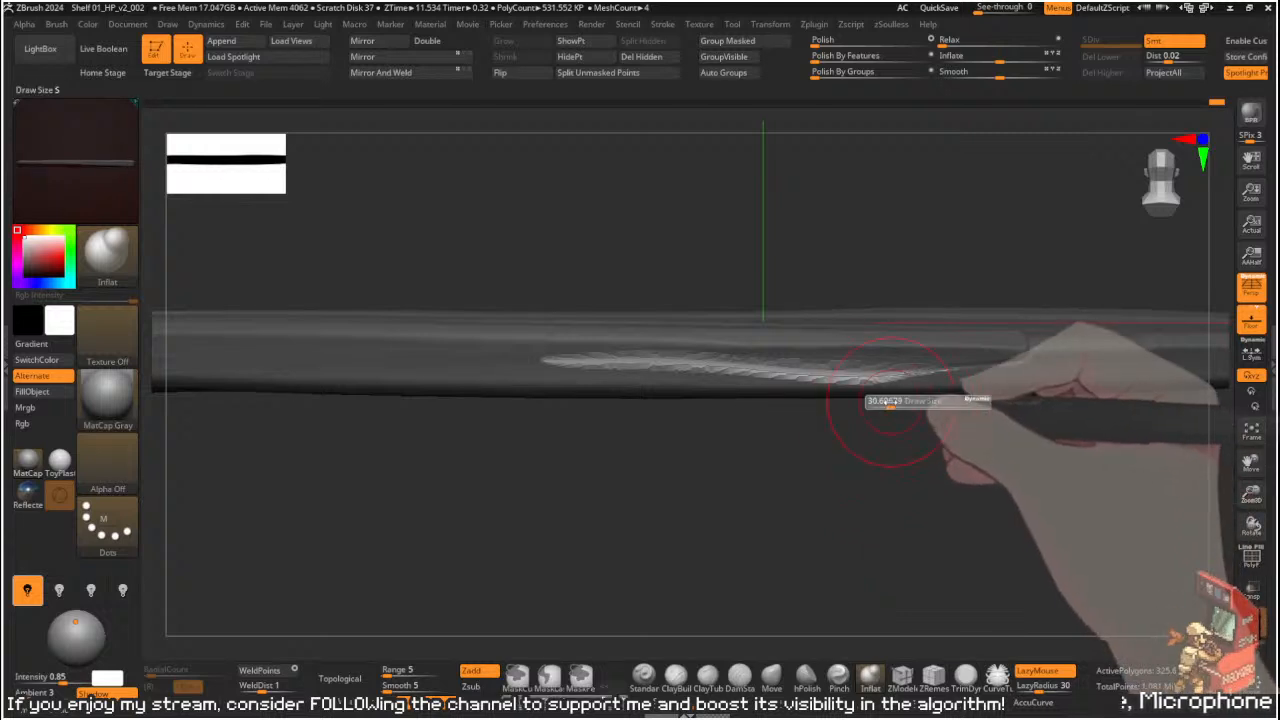
pyautogui.keyDown('shift'); pyautogui.moveTo(645, 371); pyautogui.dragTo(705, 373); pyautogui.keyUp('shift')
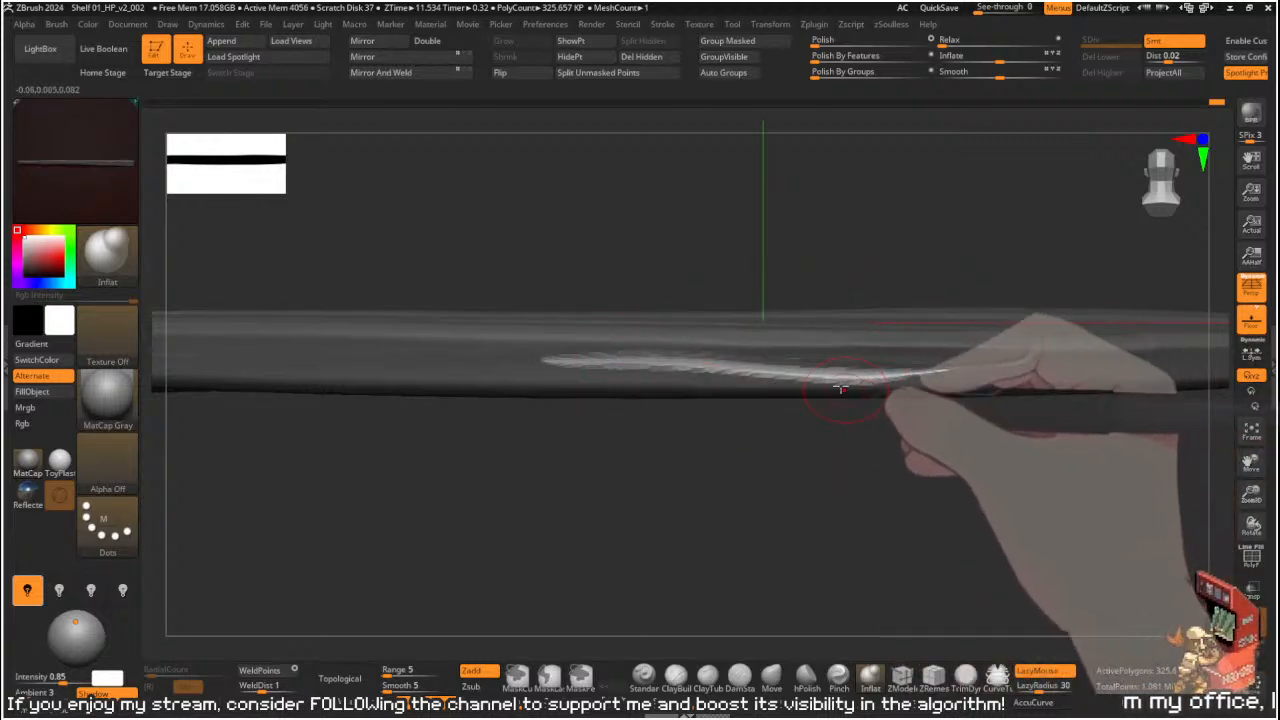
pyautogui.press('shift')
# - Clear the mask and soften the recess's border with hPolish and smoothing
pyautogui.keyDown('ctrl'); pyautogui.moveTo(780, 428); pyautogui.dragTo(831, 466); pyautogui.keyUp('ctrl')
pyautogui.moveTo(831, 466)
pyautogui.keyDown('ctrl'); pyautogui.mouseDown(button='right')
pyautogui.moveTo(650, 397)
pyautogui.moveTo(922, 486)
pyautogui.moveTo(991, 537)
pyautogui.moveTo(1120, 530)
pyautogui.moveTo(598, 343)
pyautogui.moveTo(934, 451)
pyautogui.moveTo(934, 489)
pyautogui.moveTo(849, 437)
pyautogui.mouseUp(button='right'); pyautogui.keyUp('ctrl')
pyautogui.press('b')
pyautogui.press('h')
pyautogui.press('p')
pyautogui.keyDown('shift'); pyautogui.moveTo(807, 388); pyautogui.dragTo(737, 373); pyautogui.keyUp('shift')
# - Carve a crease along the tapering start of the recess with a resized Orb_Cracks brush
pyautogui.press('b')
pyautogui.press('o')
pyautogui.press('c')
pyautogui.press('s')
pyautogui.moveTo(646, 364); pyautogui.dragTo(805, 368)
pyautogui.press('s')
pyautogui.moveTo(661, 363); pyautogui.dragTo(650, 363)
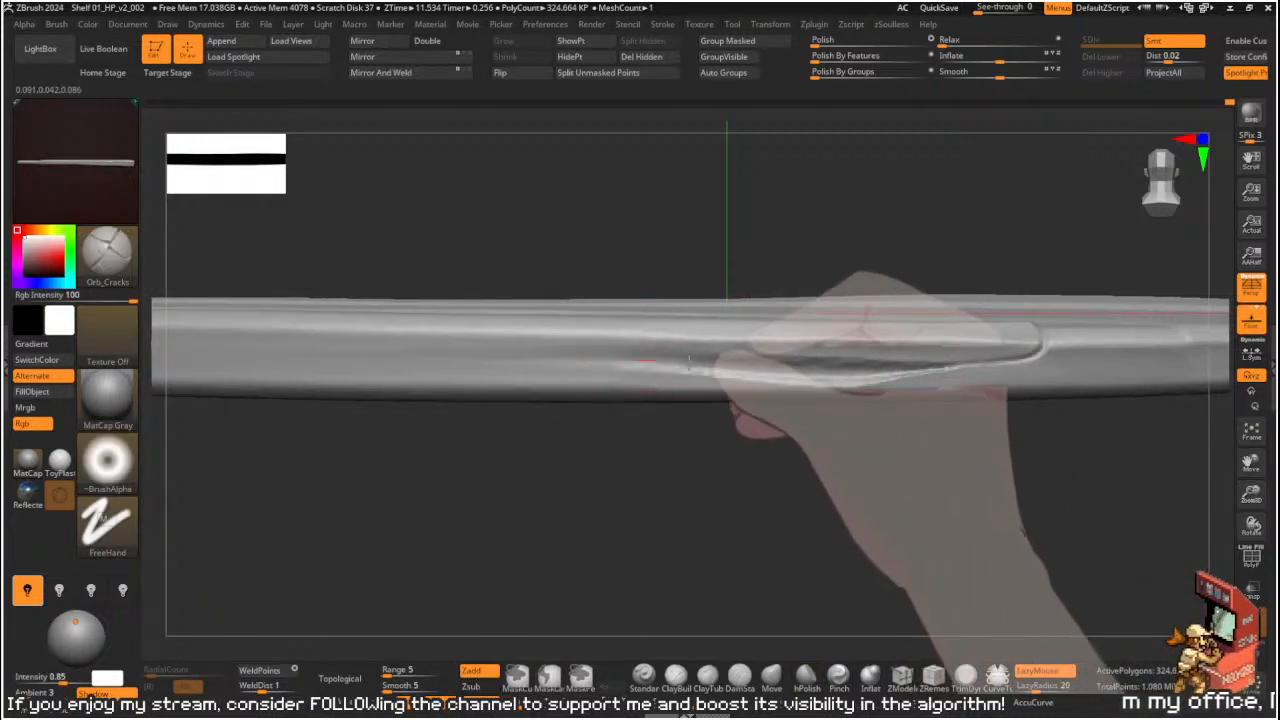
# - Try the Orb_Cracks2 and Orb_Cracks3 brush variants in place of Orb_Cracks
pyautogui.press('b')
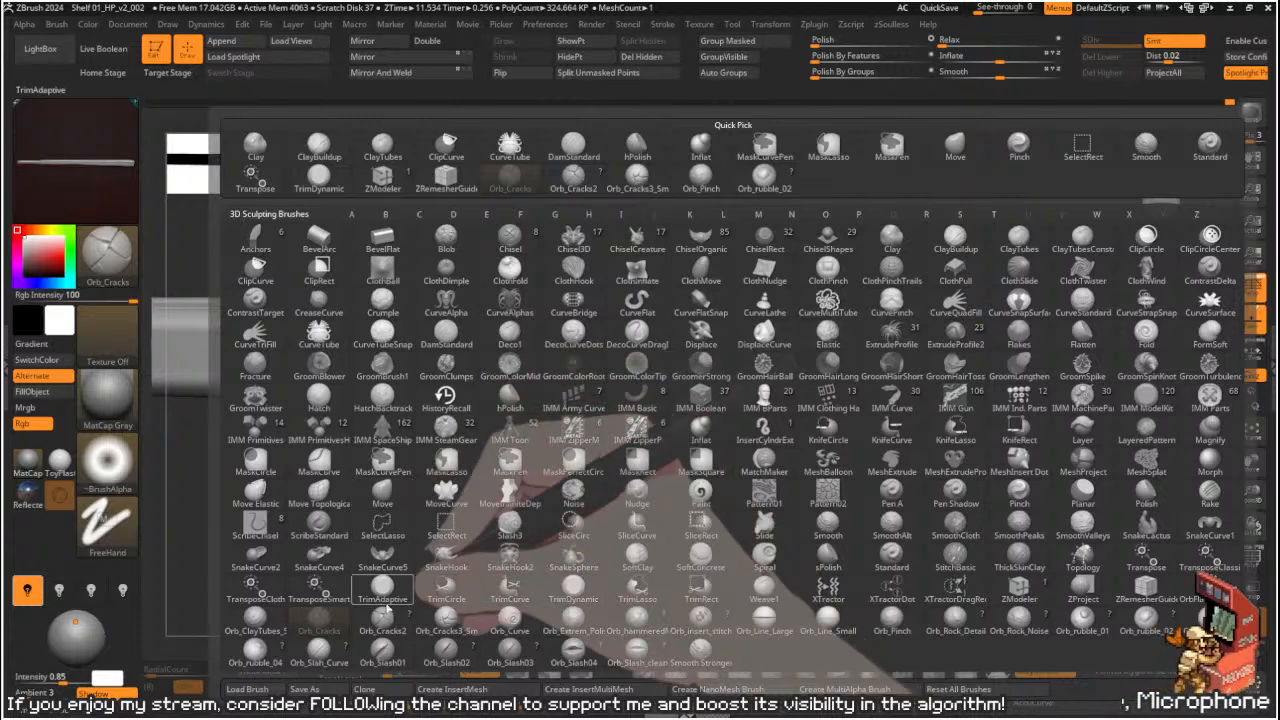
pyautogui.click(390, 604)
pyautogui.press('b')
pyautogui.click(190, 616)
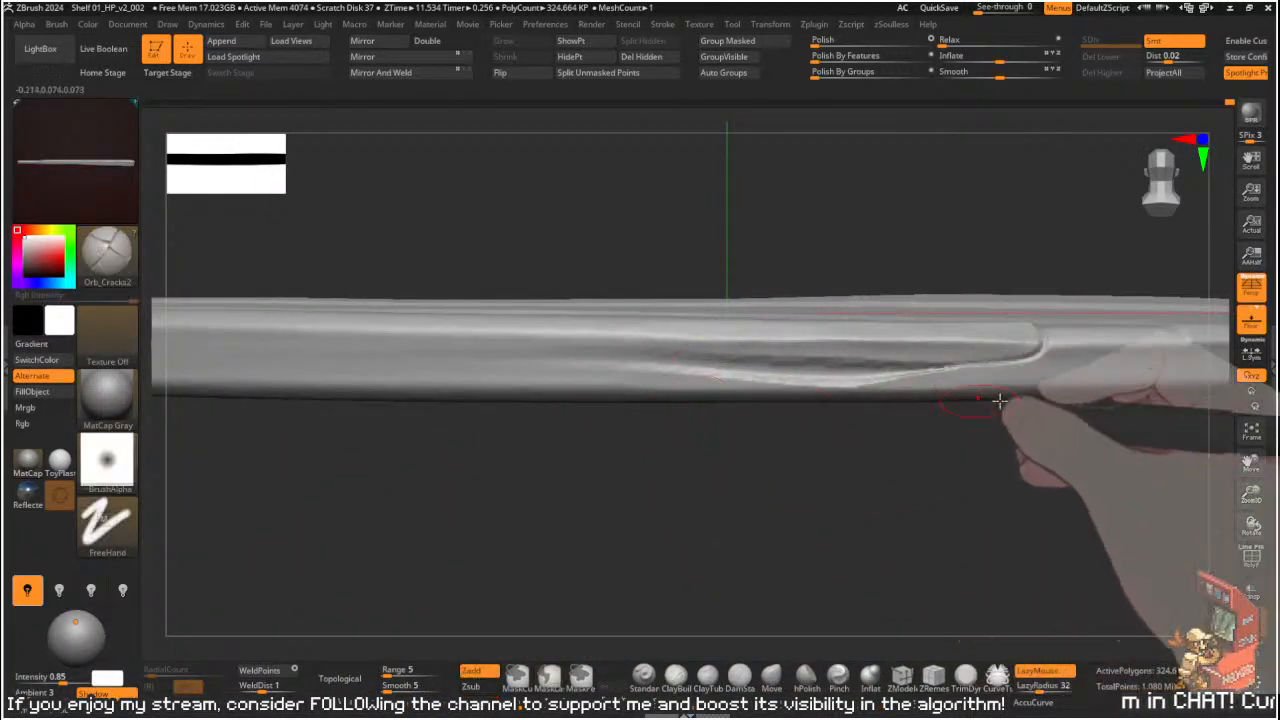
pyautogui.press('ctrl')
pyautogui.press('b')
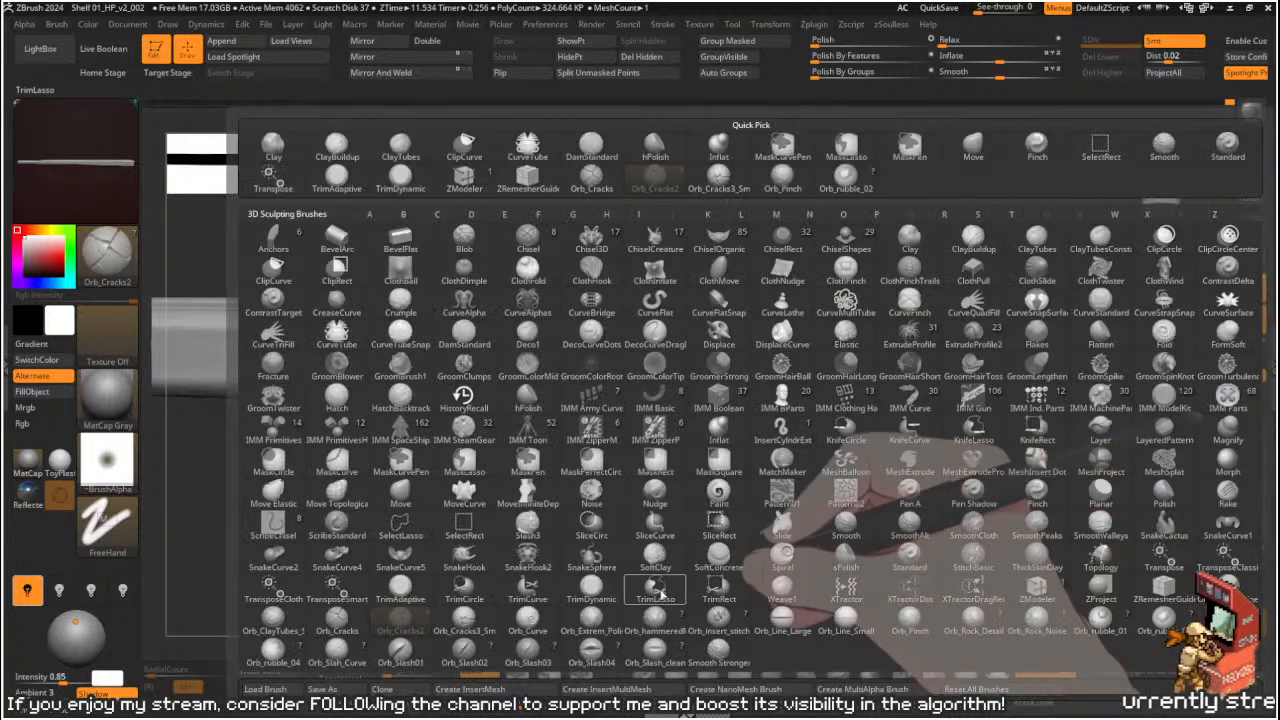
pyautogui.click(474, 634)
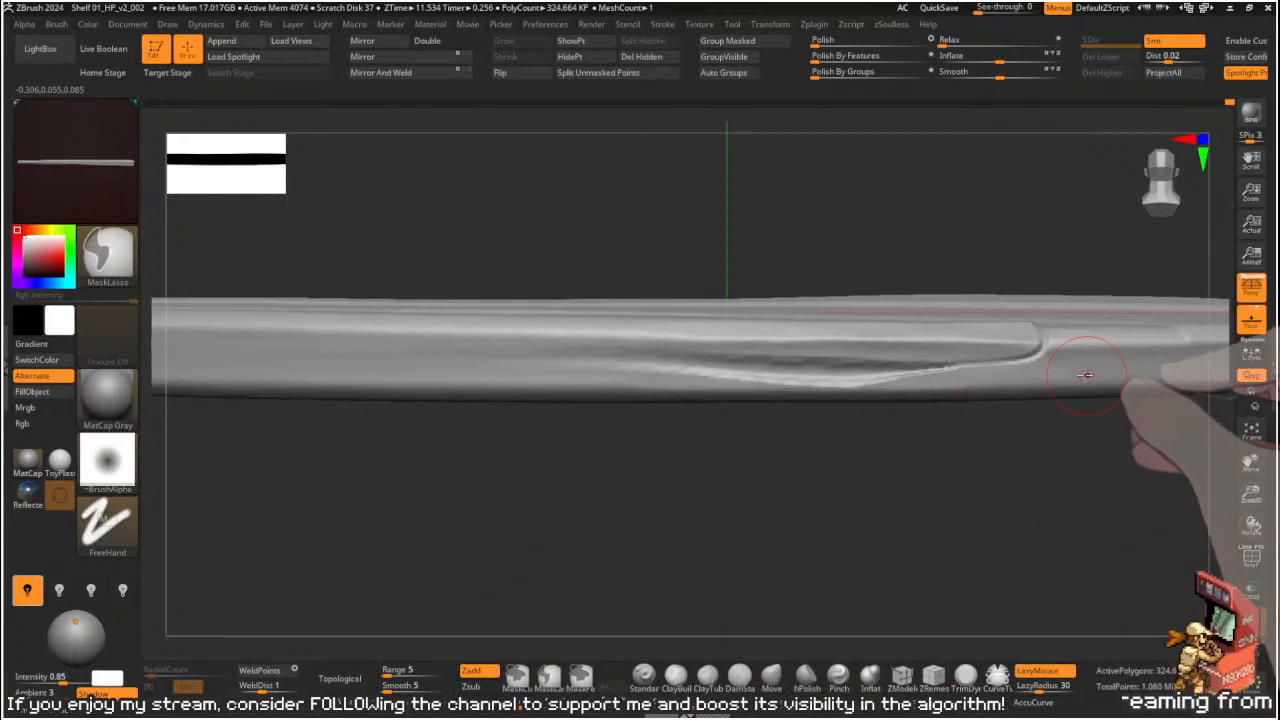
pyautogui.press('b')
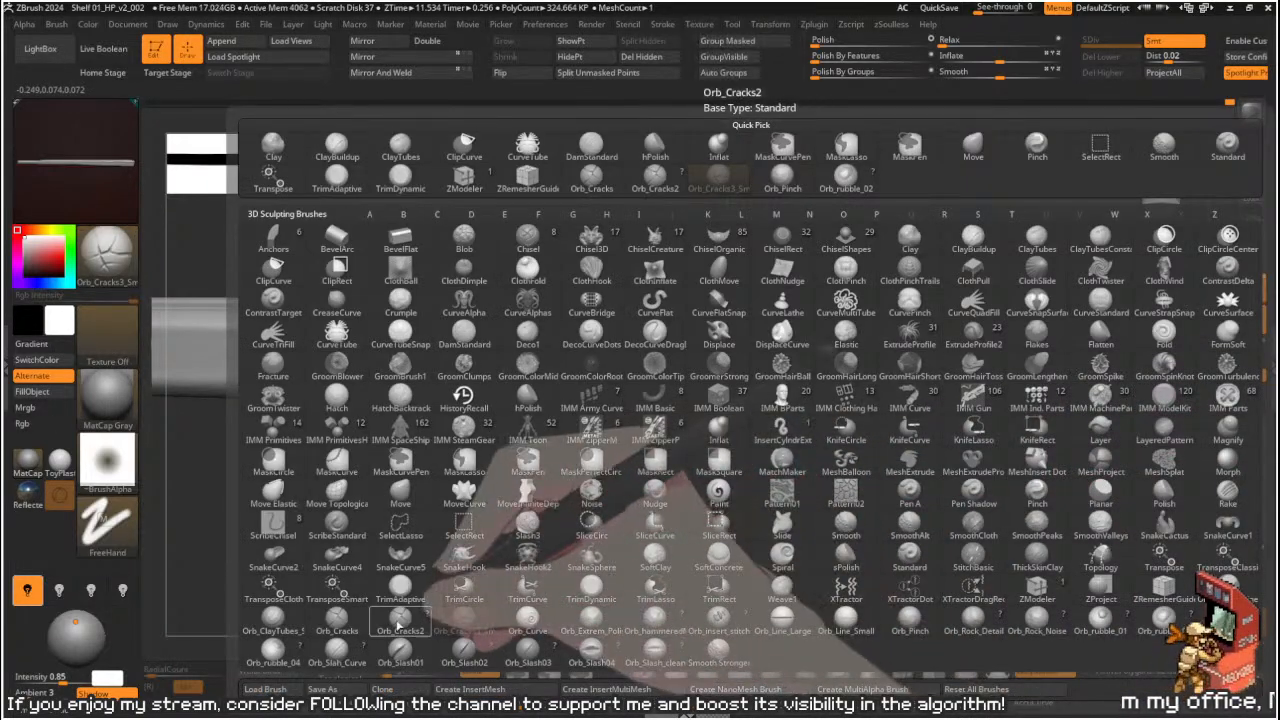
pyautogui.click(400, 625)
pyautogui.press('b')
pyautogui.click(118, 622)
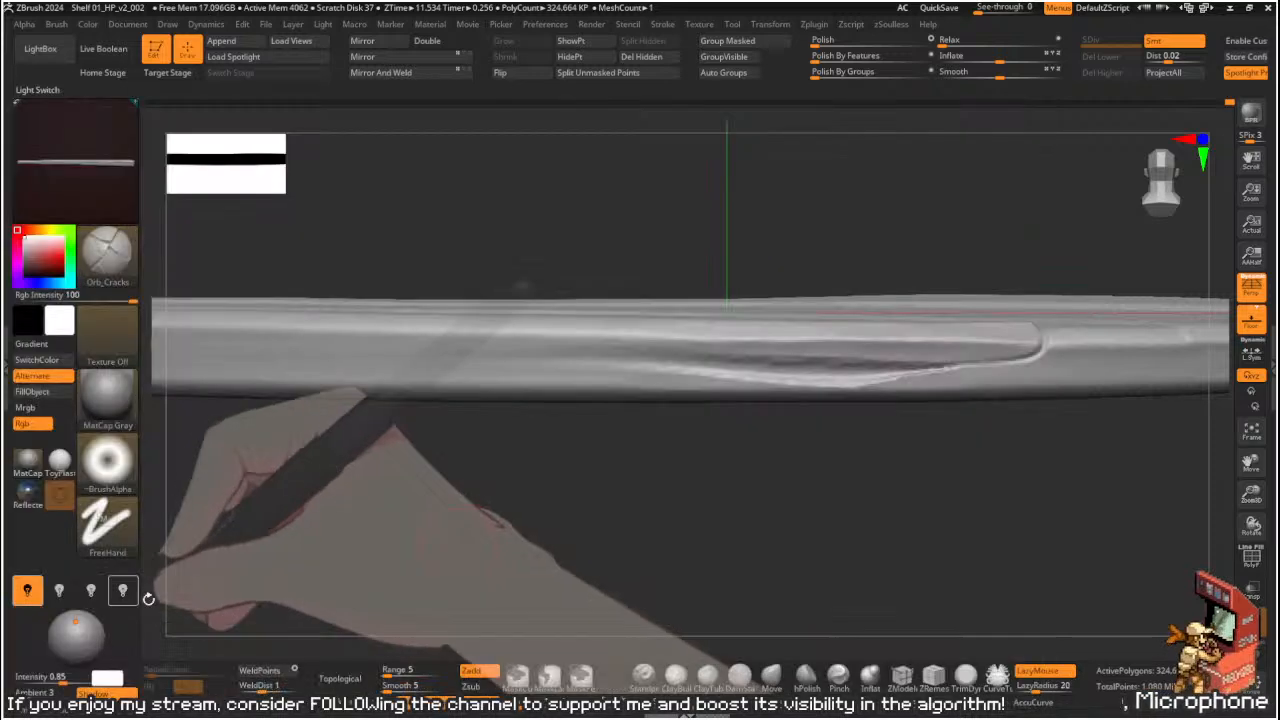
# - Carve the crease along the full length of the recess with a smaller Orb_Cracks brush, undoing one stroke
pyautogui.press('s')
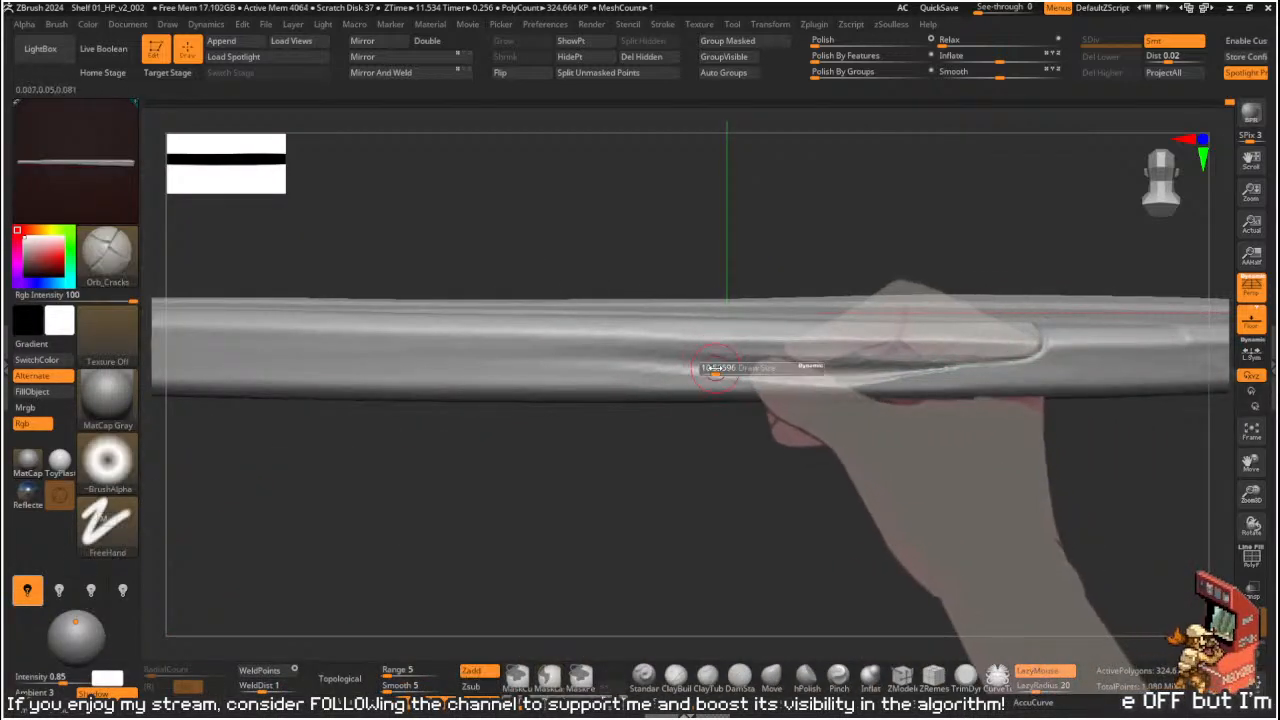
pyautogui.moveTo(651, 371); pyautogui.dragTo(812, 374)
pyautogui.hotkey('ctrl', 'z')
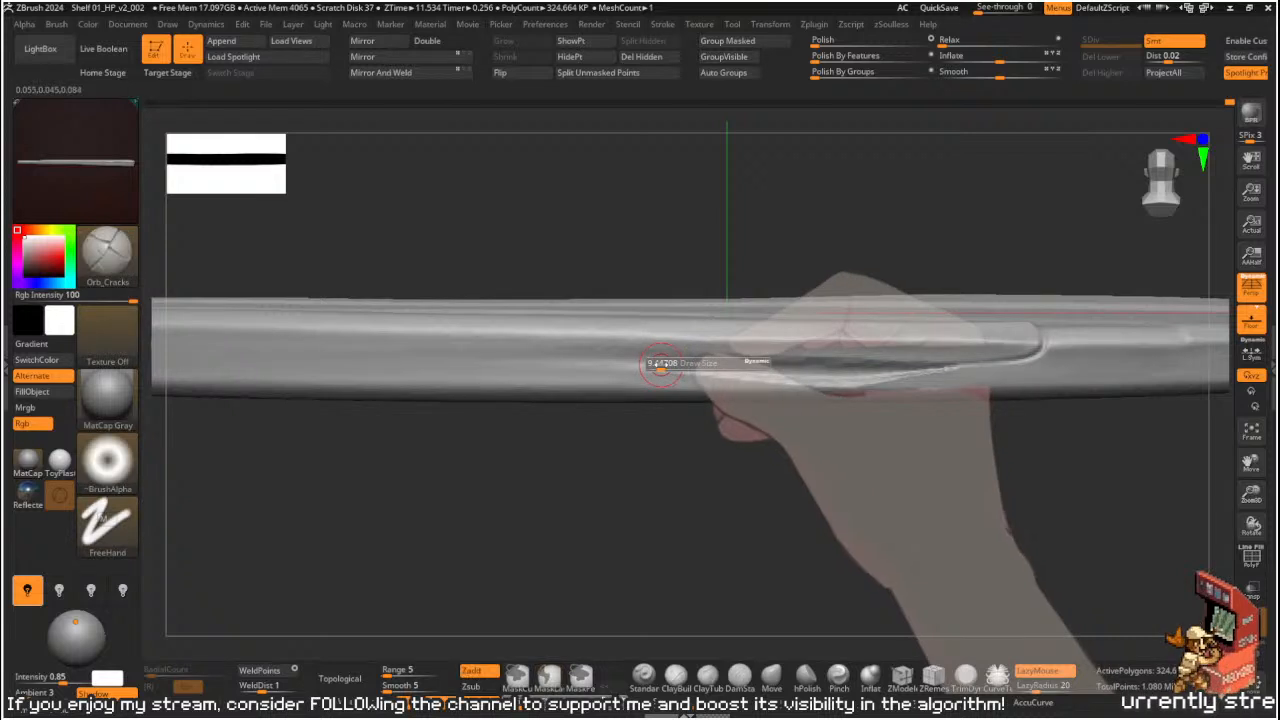
pyautogui.moveTo(632, 360); pyautogui.dragTo(886, 375)
pyautogui.moveTo(657, 366)
pyautogui.mouseDown()
pyautogui.moveTo(886, 380)
pyautogui.moveTo(950, 368)
pyautogui.mouseUp()
pyautogui.moveTo(837, 374); pyautogui.dragTo(975, 364)
# - Flatten the surface around the tapering start of the recess with a resized hPolish brush
pyautogui.moveTo(860, 447); pyautogui.dragTo(868, 428)
pyautogui.press('b')
pyautogui.press('h')
pyautogui.press('p')
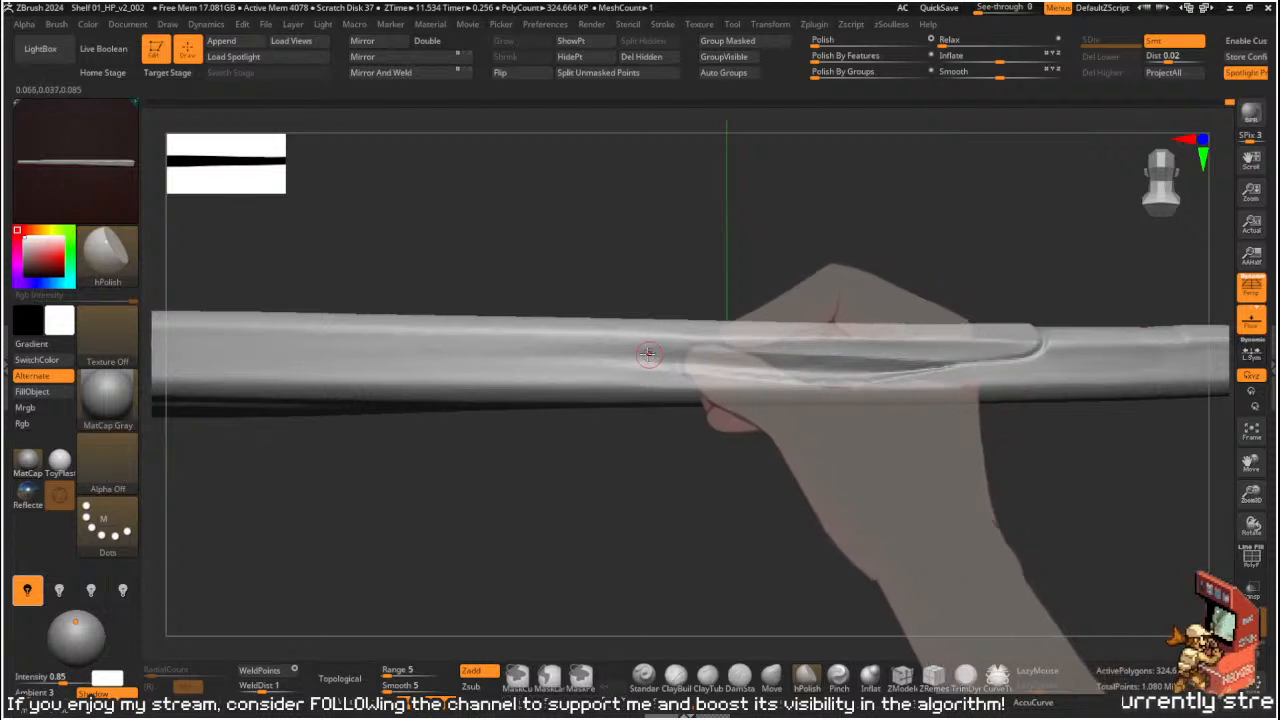
pyautogui.moveTo(686, 458); pyautogui.dragTo(680, 517)
pyautogui.press('s')
pyautogui.moveTo(661, 352); pyautogui.dragTo(670, 352)
# - Polish the lower lip of the recess with hPolish from its tapering start to the far end
pyautogui.moveTo(600, 330)
pyautogui.mouseDown()
pyautogui.moveTo(760, 382)
pyautogui.moveTo(707, 390)
pyautogui.moveTo(771, 489)
pyautogui.mouseUp()
pyautogui.press('s')
pyautogui.moveTo(737, 371); pyautogui.dragTo(770, 383)
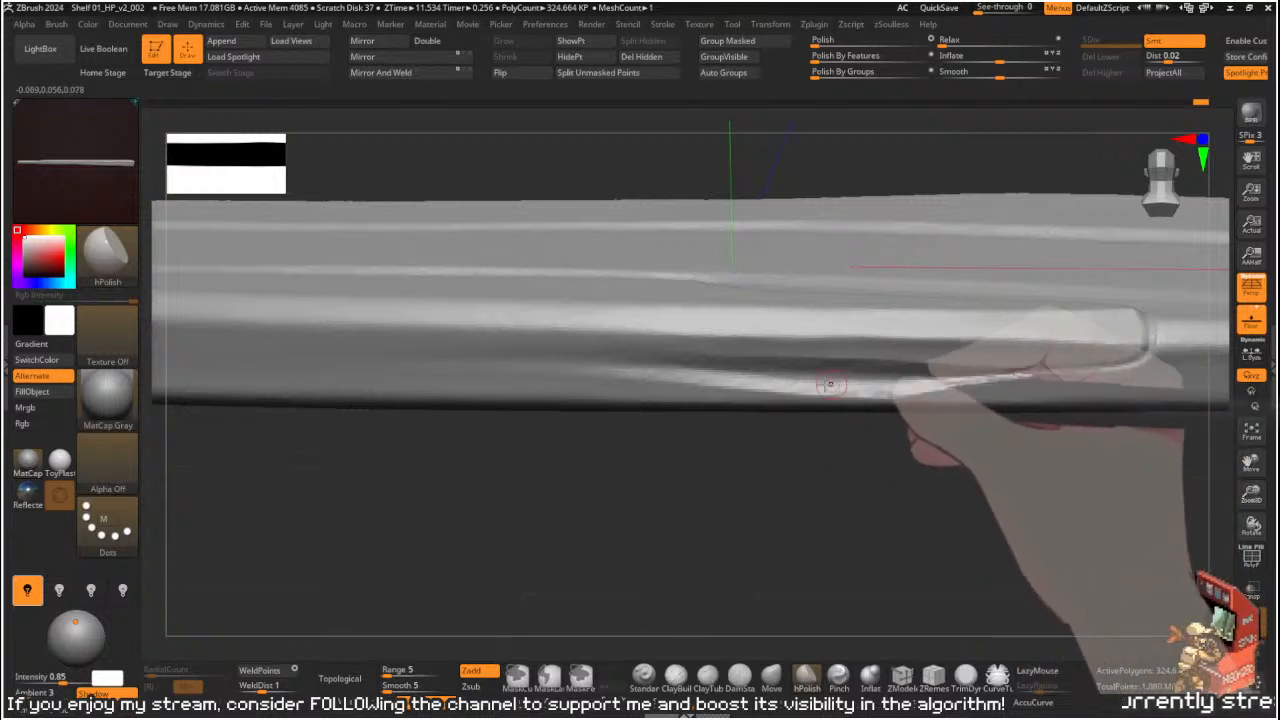
pyautogui.moveTo(823, 380)
pyautogui.mouseDown()
pyautogui.moveTo(957, 380)
pyautogui.moveTo(886, 382)
pyautogui.mouseUp()
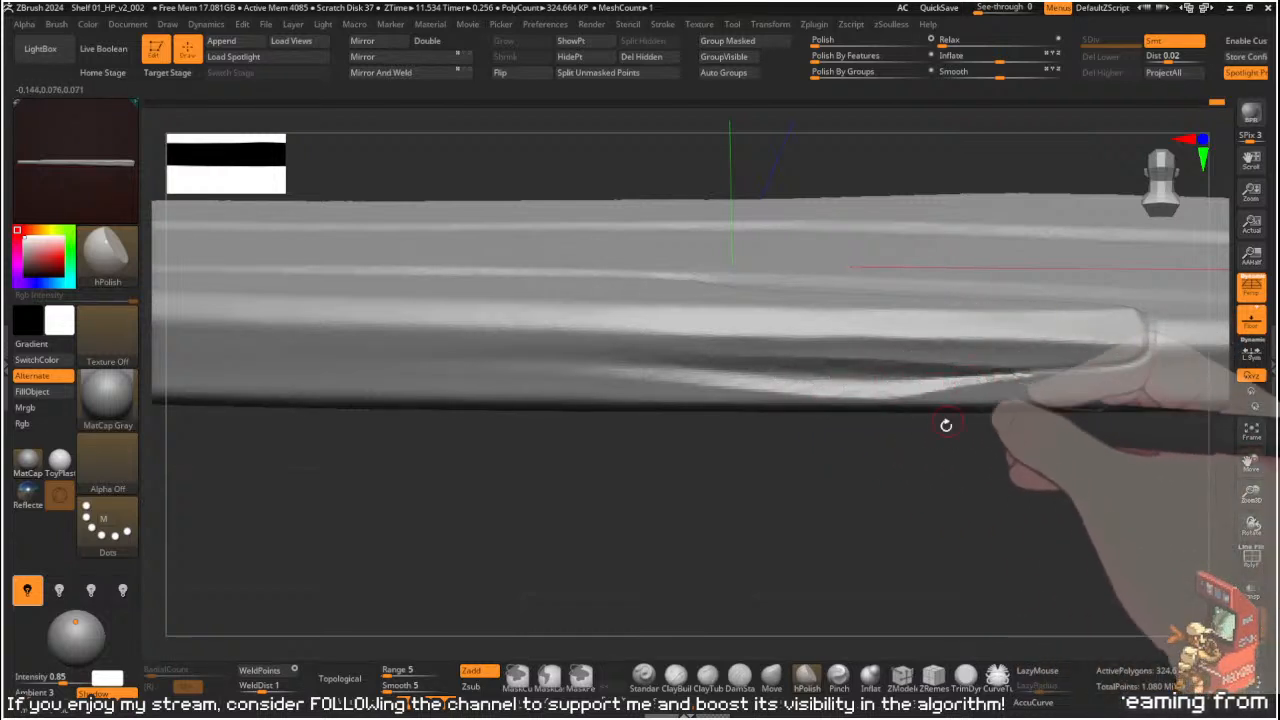
pyautogui.keyDown('alt'); pyautogui.moveTo(926, 466); pyautogui.dragTo(891, 466); pyautogui.keyUp('alt')
pyautogui.press('s')
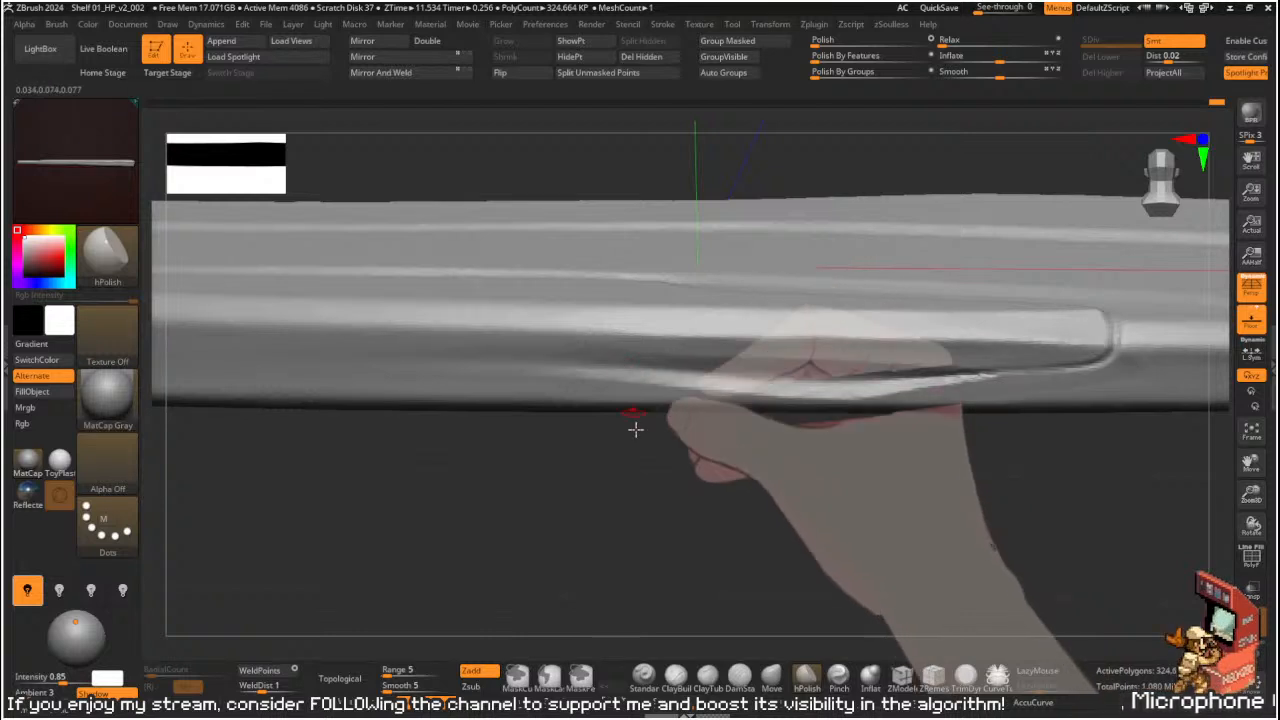
# - Try to sharpen the lower lip of the recess with Orb_Pinch and undo the strokes
pyautogui.keyDown('shift'); pyautogui.moveTo(632, 436); pyautogui.dragTo(654, 420); pyautogui.keyUp('shift')
pyautogui.press('2')
pyautogui.moveTo(566, 368)
pyautogui.mouseDown()
pyautogui.moveTo(780, 385)
pyautogui.moveTo(760, 376)
pyautogui.moveTo(851, 374)
pyautogui.mouseUp()
pyautogui.hotkey('ctrl', 'z')
pyautogui.hotkey('ctrl', 'z')
# - Flatten the inner surface of the recess with a resized hPolish brush
pyautogui.moveTo(905, 440)
pyautogui.keyDown('ctrl'); pyautogui.mouseDown(button='right')
pyautogui.moveTo(757, 446)
pyautogui.moveTo(809, 451)
pyautogui.moveTo(860, 363)
pyautogui.mouseUp(button='right'); pyautogui.keyUp('ctrl')
pyautogui.press('b')
pyautogui.press('h')
pyautogui.press('p')
pyautogui.press('s')
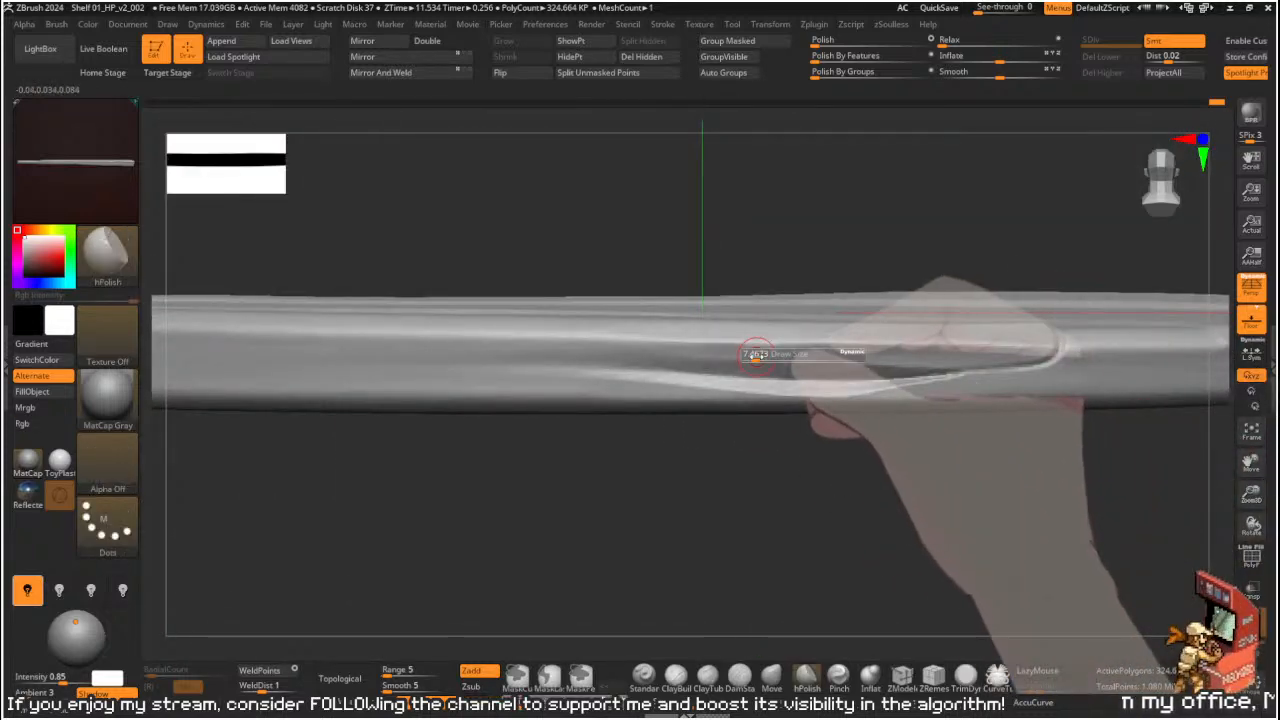
pyautogui.moveTo(765, 351)
pyautogui.mouseDown()
pyautogui.moveTo(643, 337)
pyautogui.moveTo(897, 349)
pyautogui.mouseUp()
# - Pinch the side surface beyond the recess's tapering start with Orb_Pinch, undoing one stroke, and smooth the lower lip
pyautogui.moveTo(915, 350)
pyautogui.keyDown('ctrl'); pyautogui.mouseDown(button='right')
pyautogui.moveTo(691, 380)
pyautogui.moveTo(857, 420)
pyautogui.moveTo(897, 453)
pyautogui.moveTo(974, 443)
pyautogui.moveTo(1100, 515)
pyautogui.mouseUp(button='right'); pyautogui.keyUp('ctrl')
pyautogui.press('s')
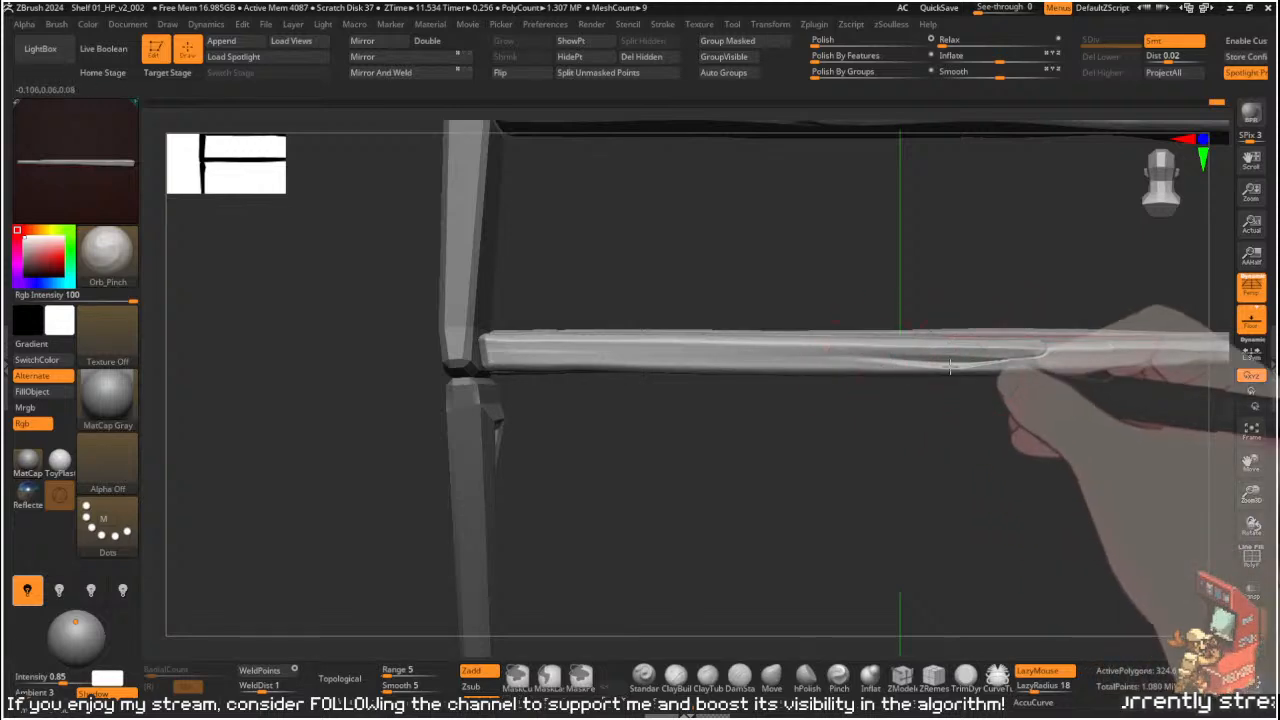
pyautogui.moveTo(727, 352); pyautogui.dragTo(620, 353)
pyautogui.hotkey('ctrl', 'z')
pyautogui.moveTo(752, 354); pyautogui.dragTo(703, 354)
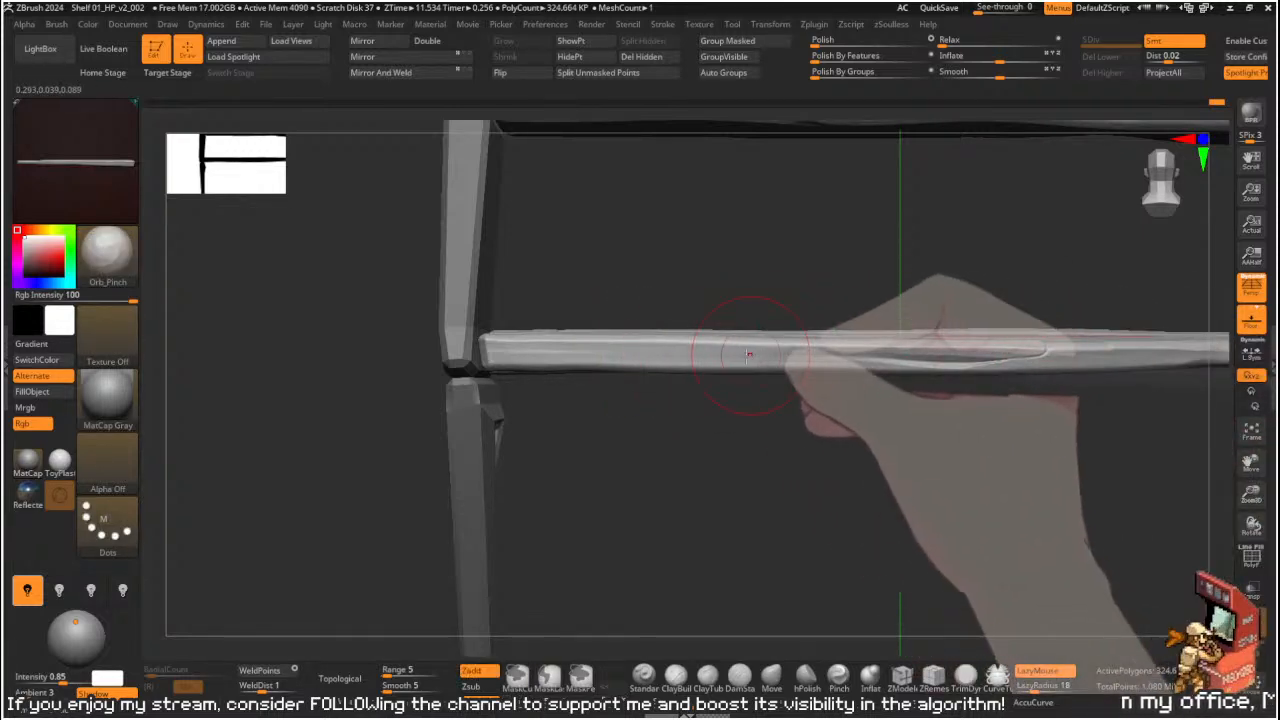
pyautogui.moveTo(922, 461); pyautogui.dragTo(858, 427)
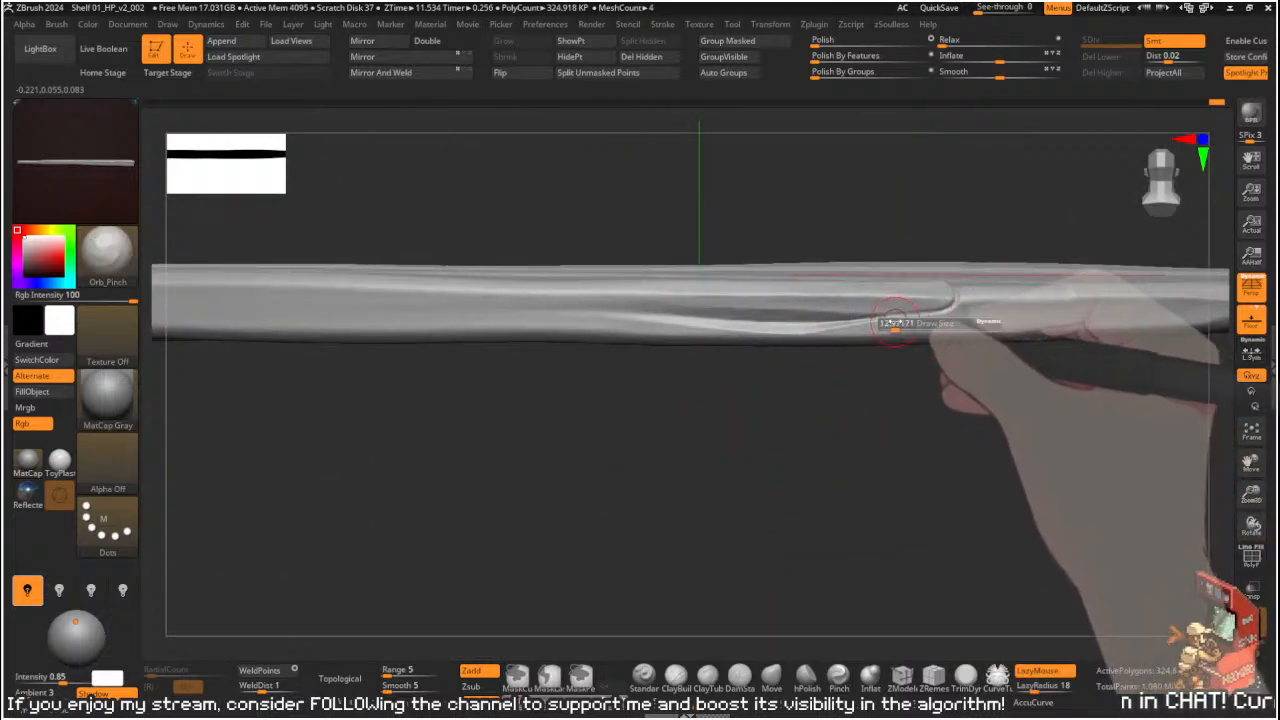
pyautogui.keyDown('shift'); pyautogui.moveTo(895, 323); pyautogui.dragTo(769, 325); pyautogui.keyUp('shift')
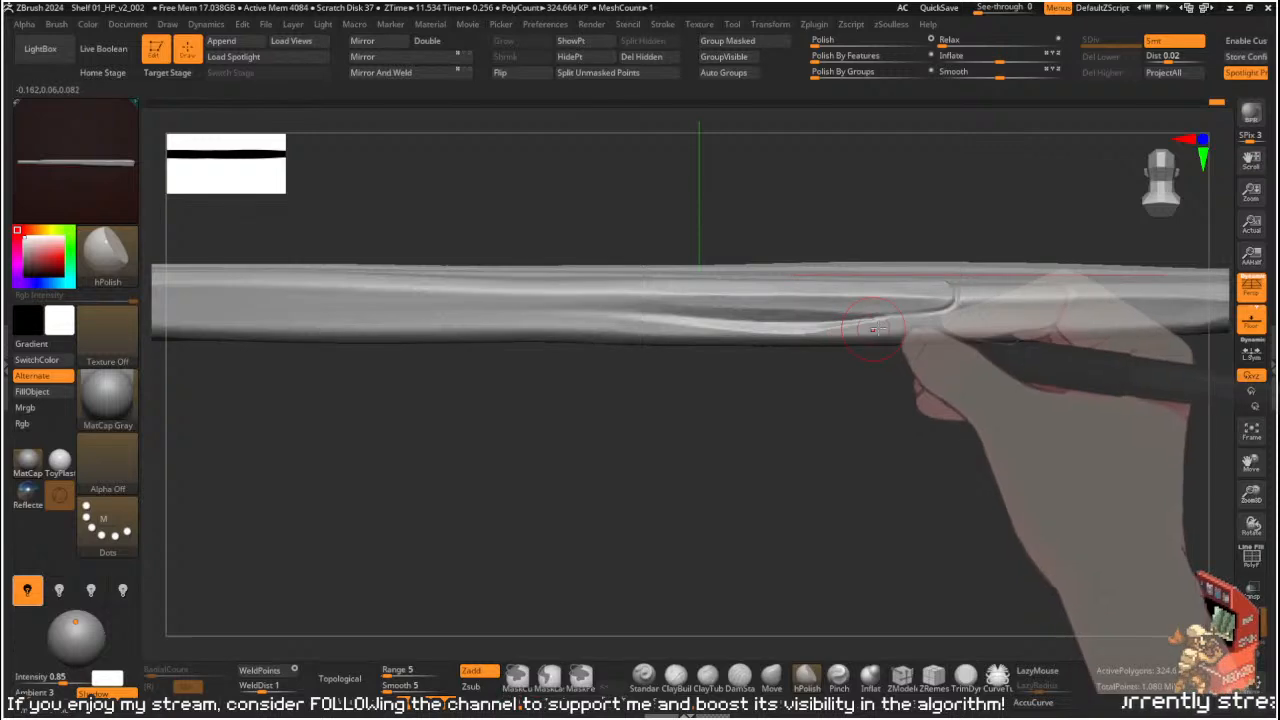
# - Refine the bevel below the recess with a resized hPolish brush and smooth its transition into the shelf's edge
pyautogui.moveTo(843, 391); pyautogui.dragTo(817, 347)
pyautogui.moveTo(775, 442); pyautogui.dragTo(755, 468)
pyautogui.press('s')
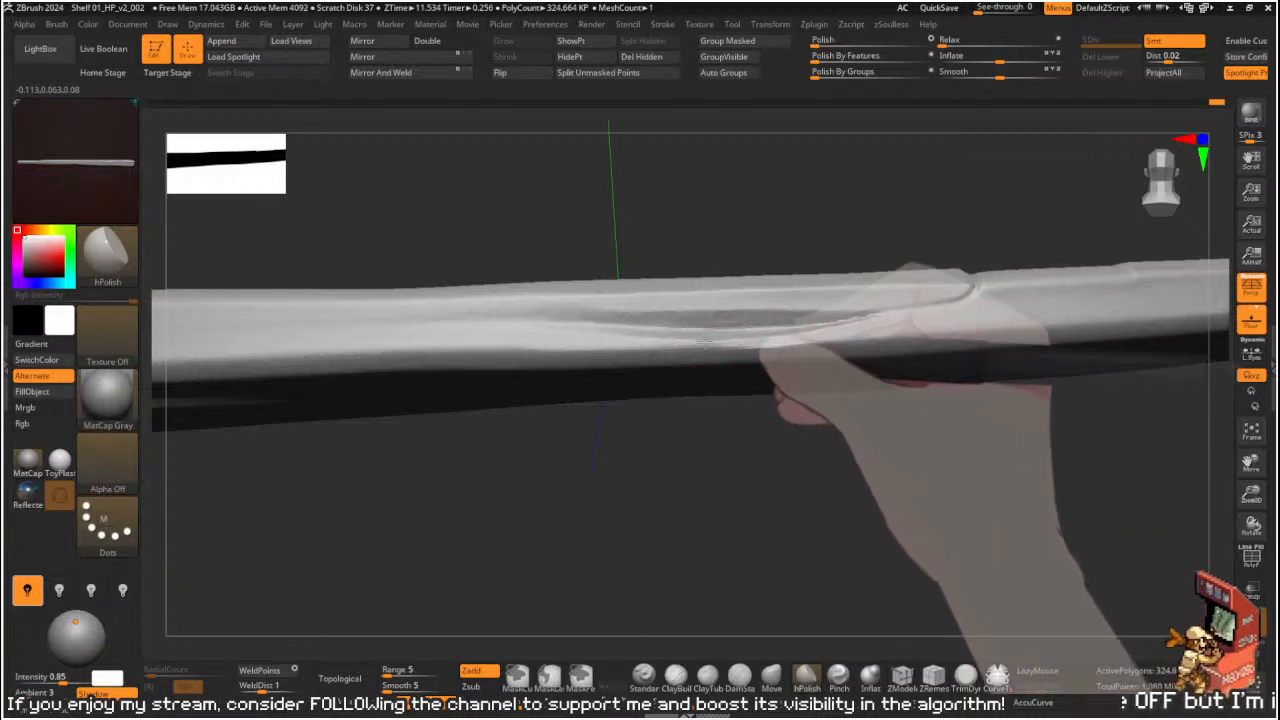
pyautogui.press('s')
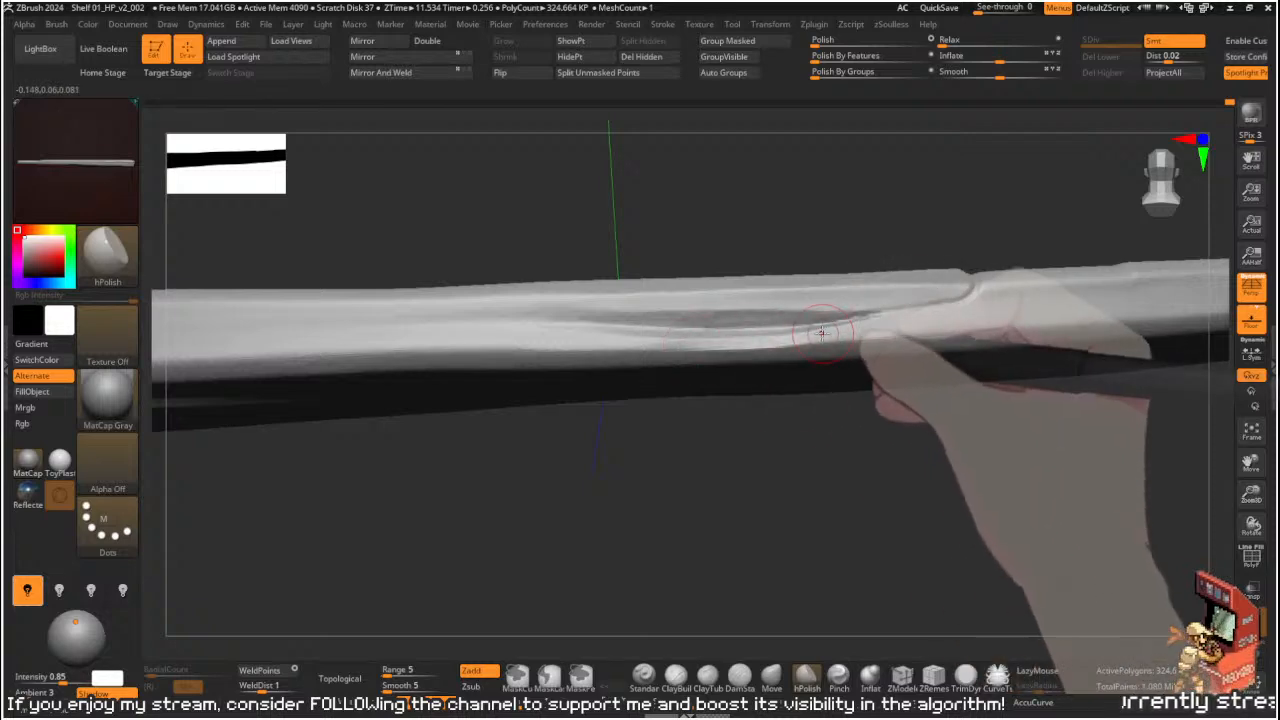
pyautogui.moveTo(733, 480); pyautogui.dragTo(726, 338)
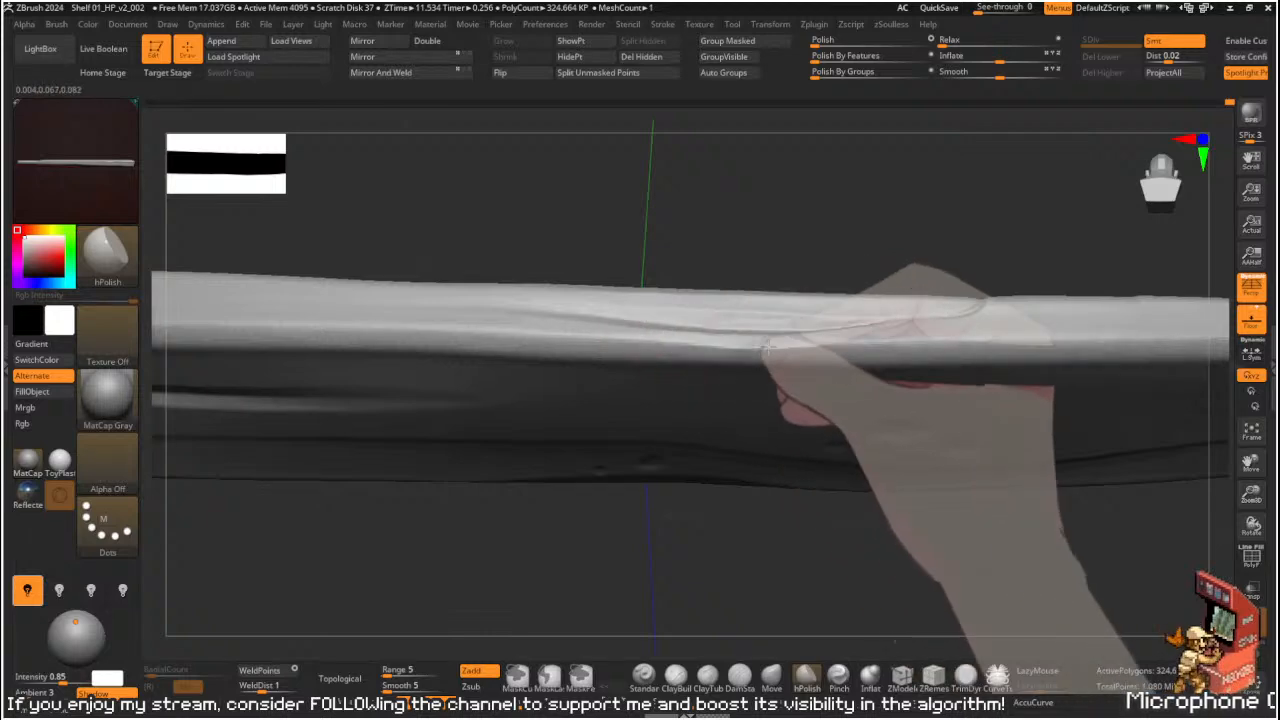
pyautogui.moveTo(713, 503); pyautogui.dragTo(703, 577)
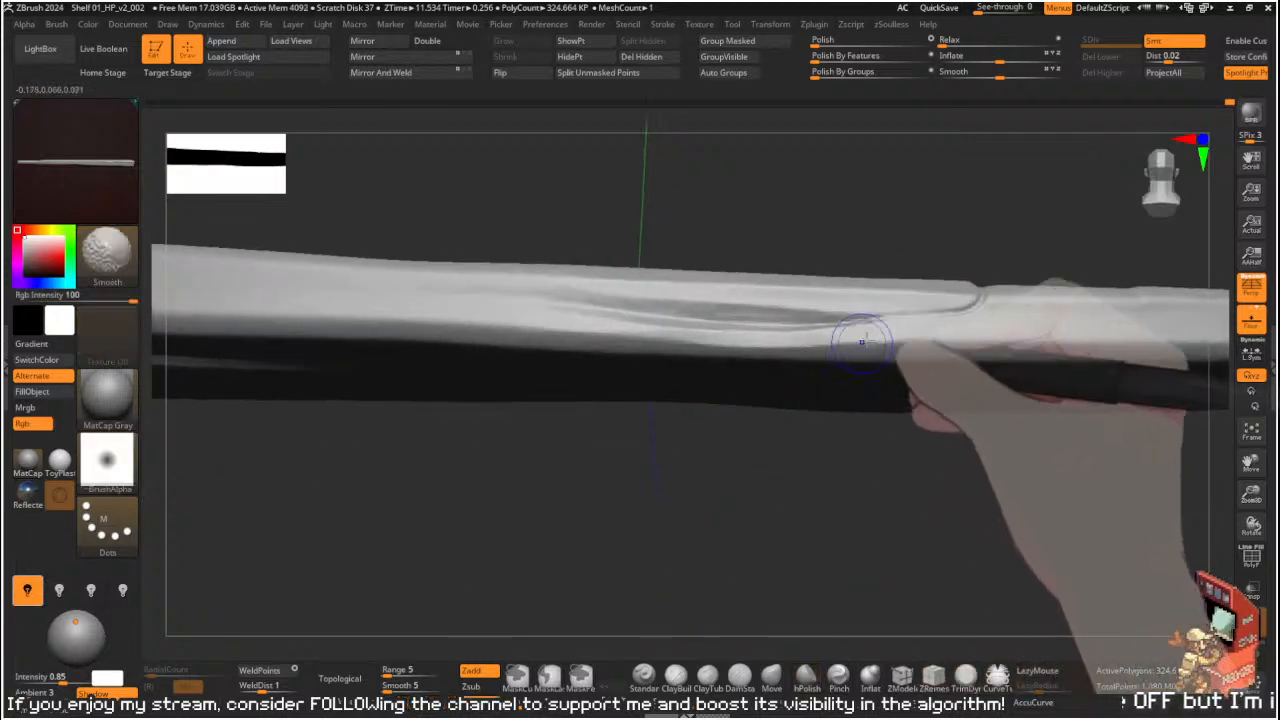
pyautogui.keyDown('shift'); pyautogui.moveTo(829, 330); pyautogui.dragTo(650, 334); pyautogui.keyUp('shift')
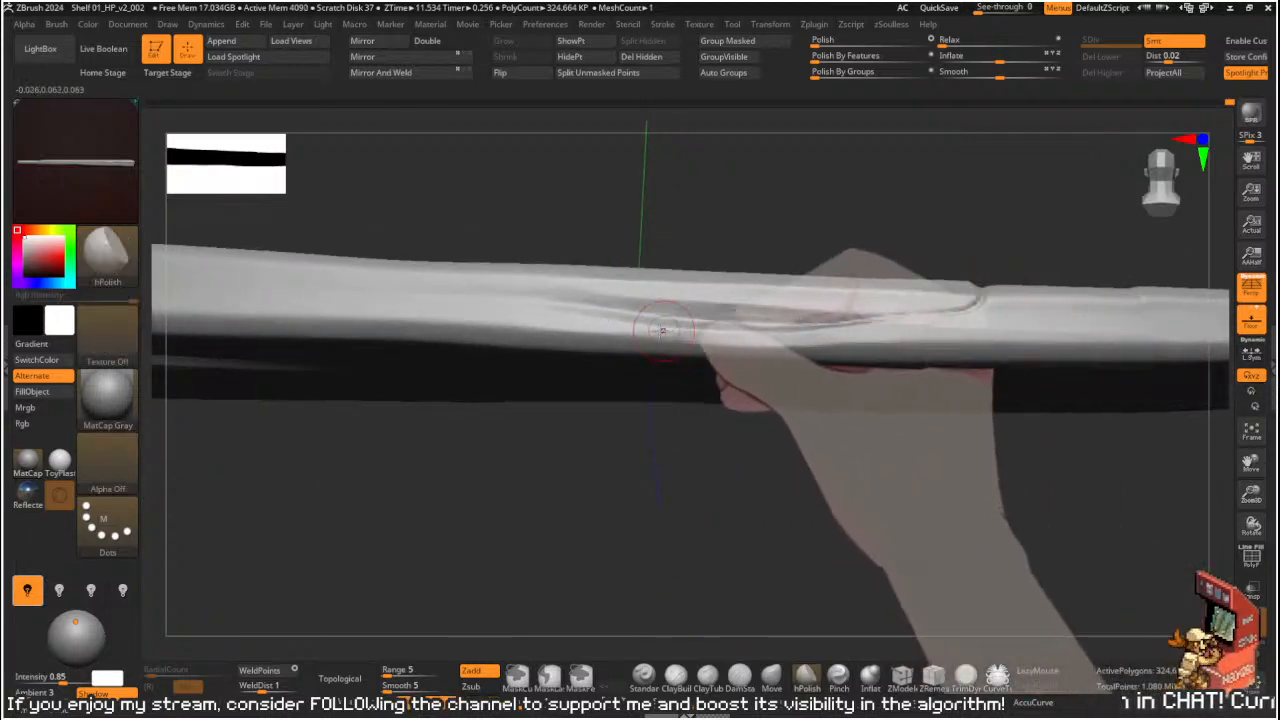
pyautogui.keyDown('shift'); pyautogui.moveTo(737, 445); pyautogui.dragTo(760, 469); pyautogui.keyUp('shift')
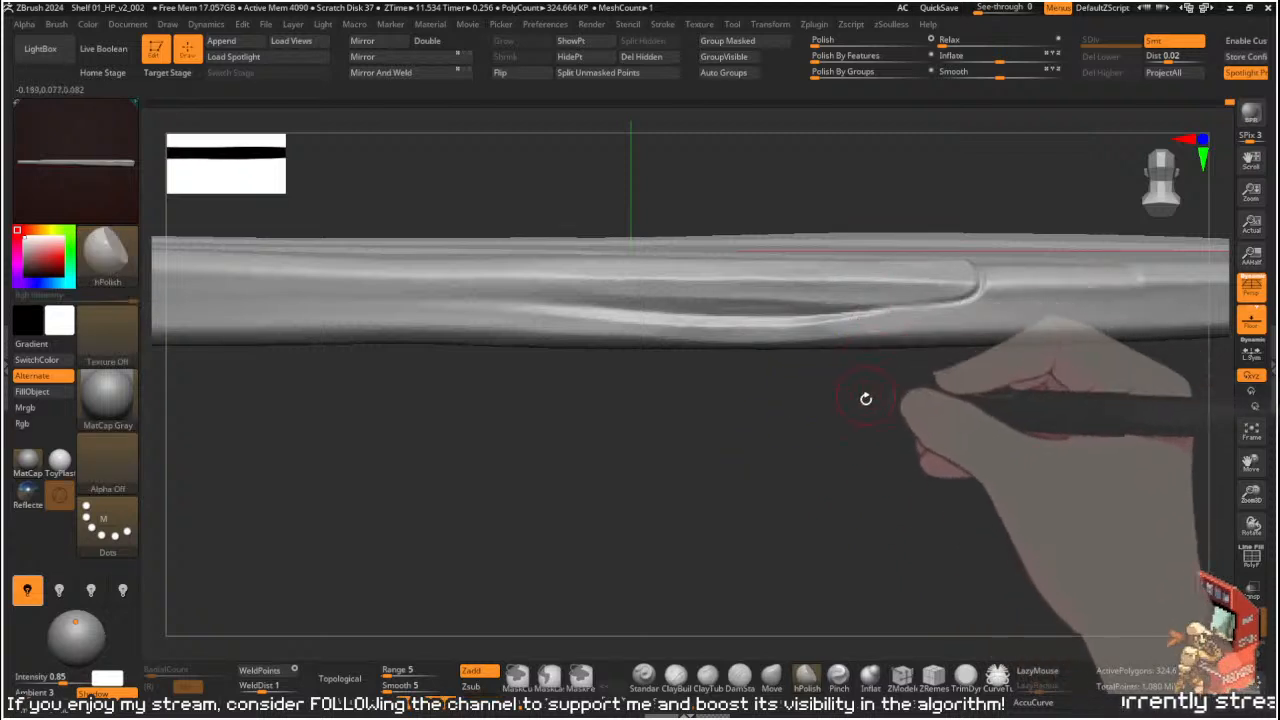
# - Deepen the crease where the recess meets the plank's rounded end with Orb_Cracks and smooth its end
pyautogui.keyDown('alt'); pyautogui.moveTo(863, 391); pyautogui.dragTo(755, 410); pyautogui.keyUp('alt')
pyautogui.press('b')
pyautogui.press('o')
pyautogui.press('c')
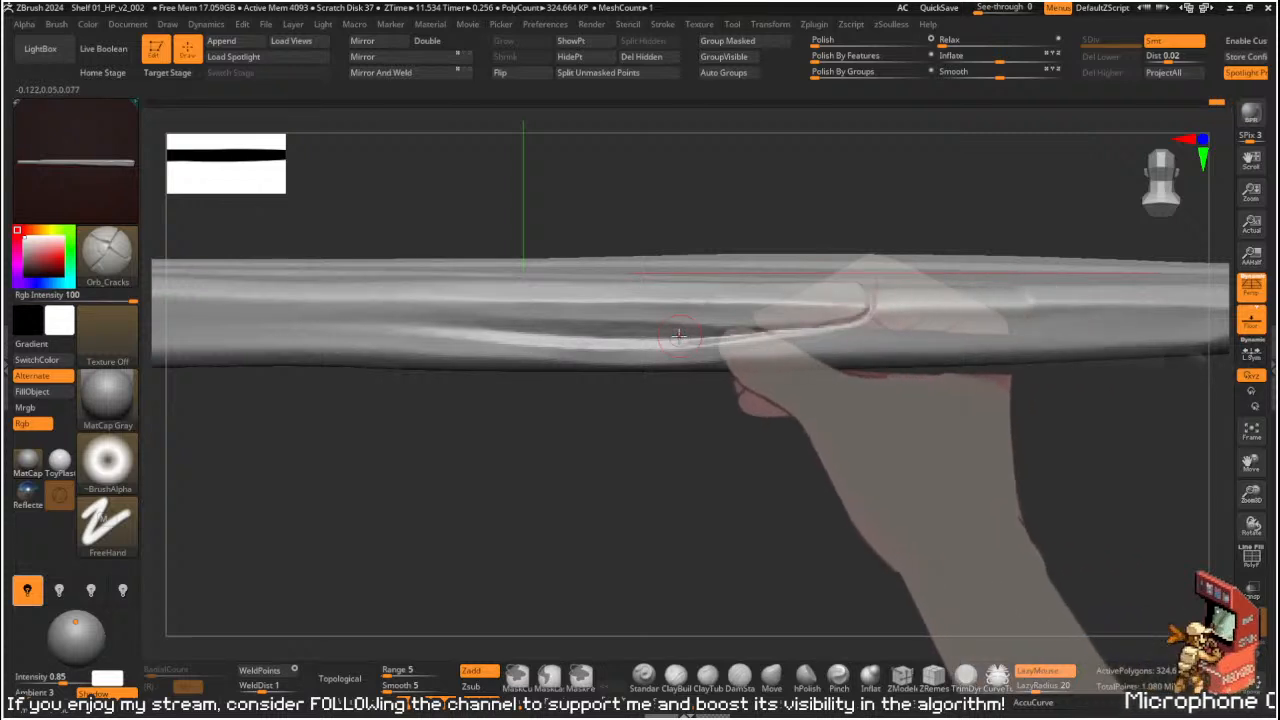
pyautogui.press('shift')
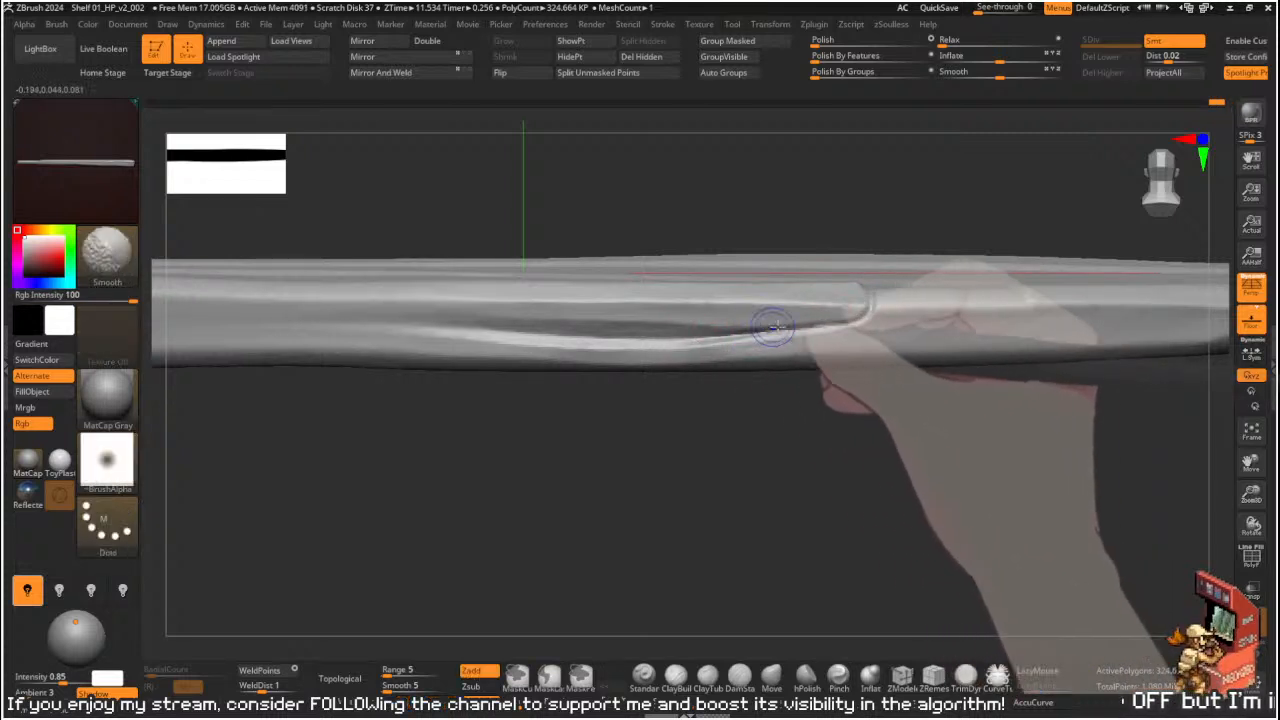
# - Flatten the inner surface of the recess and its lower bevel with a resized hPolish brush
pyautogui.moveTo(740, 409)
pyautogui.mouseDown()
pyautogui.moveTo(758, 454)
pyautogui.moveTo(745, 385)
pyautogui.mouseUp()
pyautogui.press('b')
pyautogui.press('h')
pyautogui.press('p')
pyautogui.press('s')
pyautogui.press('ctrl')
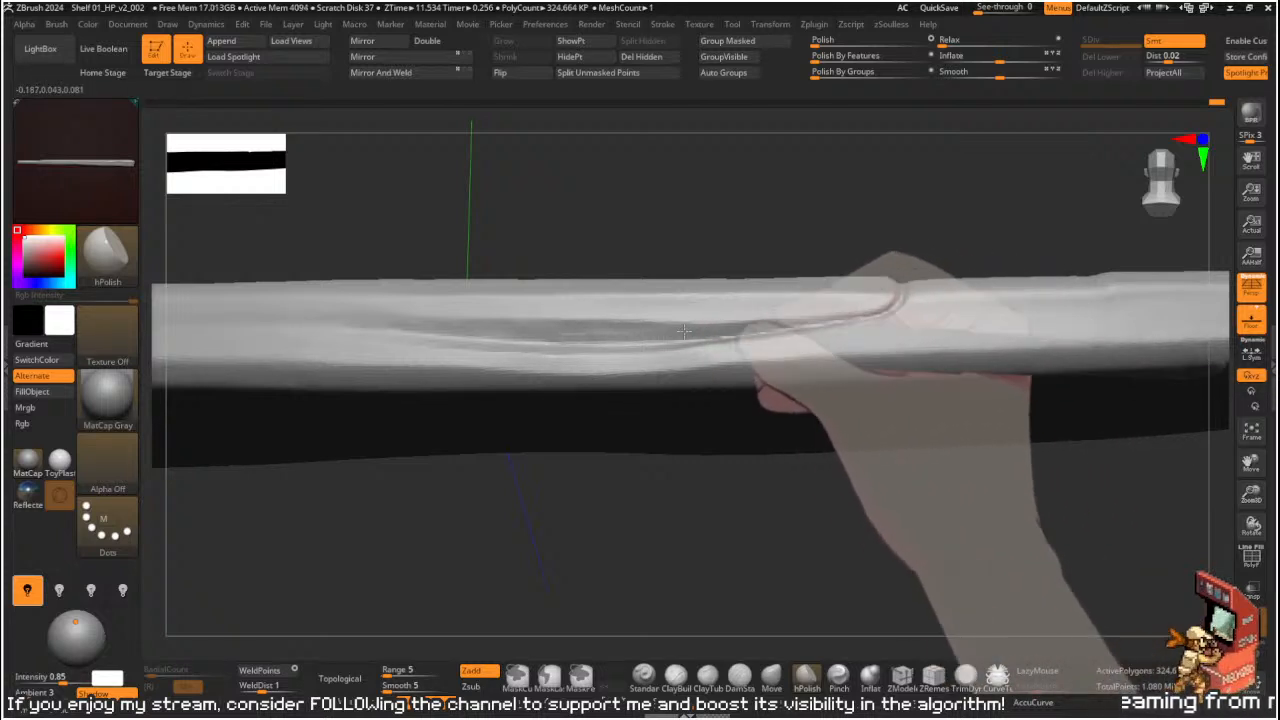
pyautogui.moveTo(697, 329)
pyautogui.mouseDown()
pyautogui.moveTo(593, 331)
pyautogui.moveTo(626, 328)
pyautogui.mouseUp()
pyautogui.keyDown('alt'); pyautogui.moveTo(624, 222); pyautogui.dragTo(820, 240); pyautogui.keyUp('alt')
pyautogui.moveTo(591, 334)
pyautogui.mouseDown()
pyautogui.moveTo(729, 343)
pyautogui.moveTo(794, 326)
pyautogui.mouseUp()
# - Examine the carved plank within the full shelf assembly from the front and from an angle, with the Move brush active
pyautogui.moveTo(826, 240)
pyautogui.keyDown('alt'); pyautogui.mouseDown()
pyautogui.moveTo(739, 212)
pyautogui.moveTo(803, 271)
pyautogui.moveTo(660, 206)
pyautogui.mouseUp(); pyautogui.keyUp('alt')
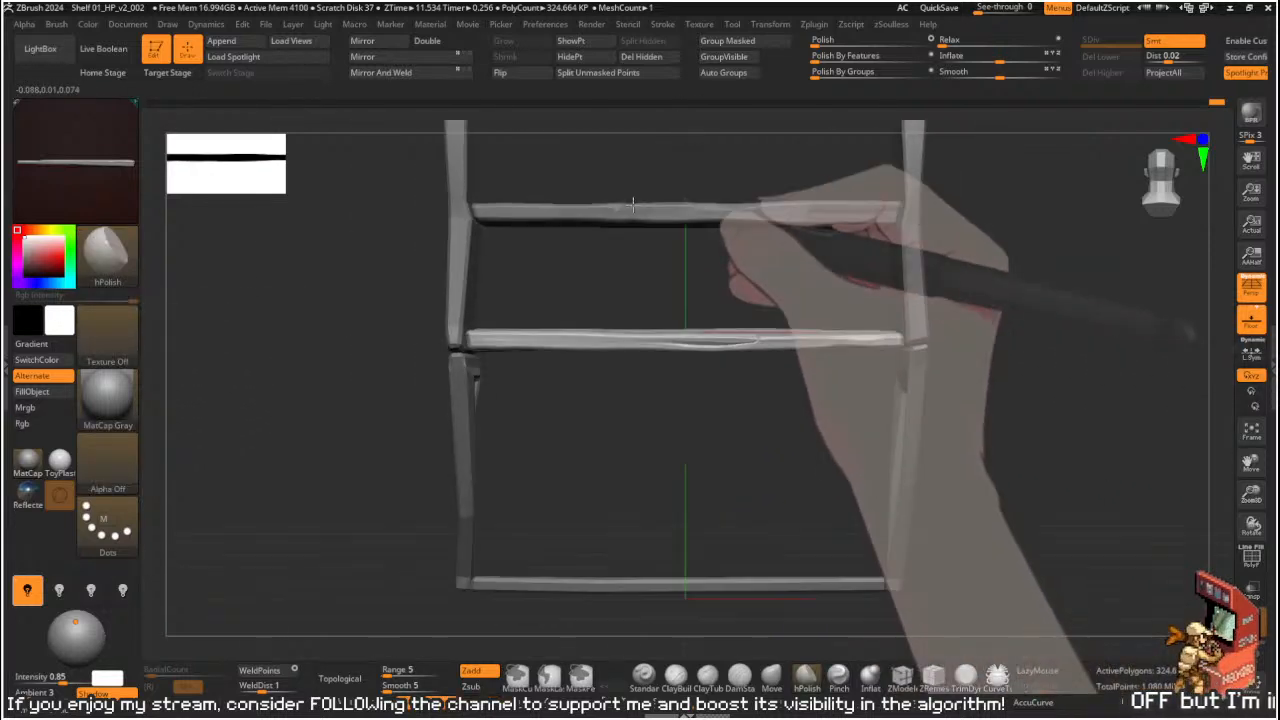
pyautogui.keyDown('alt'); pyautogui.moveTo(740, 290); pyautogui.dragTo(714, 266); pyautogui.keyUp('alt')
pyautogui.keyDown('alt'); pyautogui.moveTo(790, 335); pyautogui.dragTo(738, 289); pyautogui.keyUp('alt')
pyautogui.moveTo(931, 329)
pyautogui.keyDown('alt'); pyautogui.mouseDown()
pyautogui.moveTo(986, 349)
pyautogui.moveTo(966, 394)
pyautogui.moveTo(1034, 377)
pyautogui.moveTo(983, 408)
pyautogui.moveTo(977, 391)
pyautogui.moveTo(1015, 383)
pyautogui.moveTo(1029, 449)
pyautogui.moveTo(1043, 429)
pyautogui.mouseUp(); pyautogui.keyUp('alt')
pyautogui.press('b')
pyautogui.press('m')
pyautogui.press('v')
pyautogui.keyDown('ctrl'); pyautogui.moveTo(727, 510); pyautogui.dragTo(817, 329, button='right'); pyautogui.keyUp('ctrl')
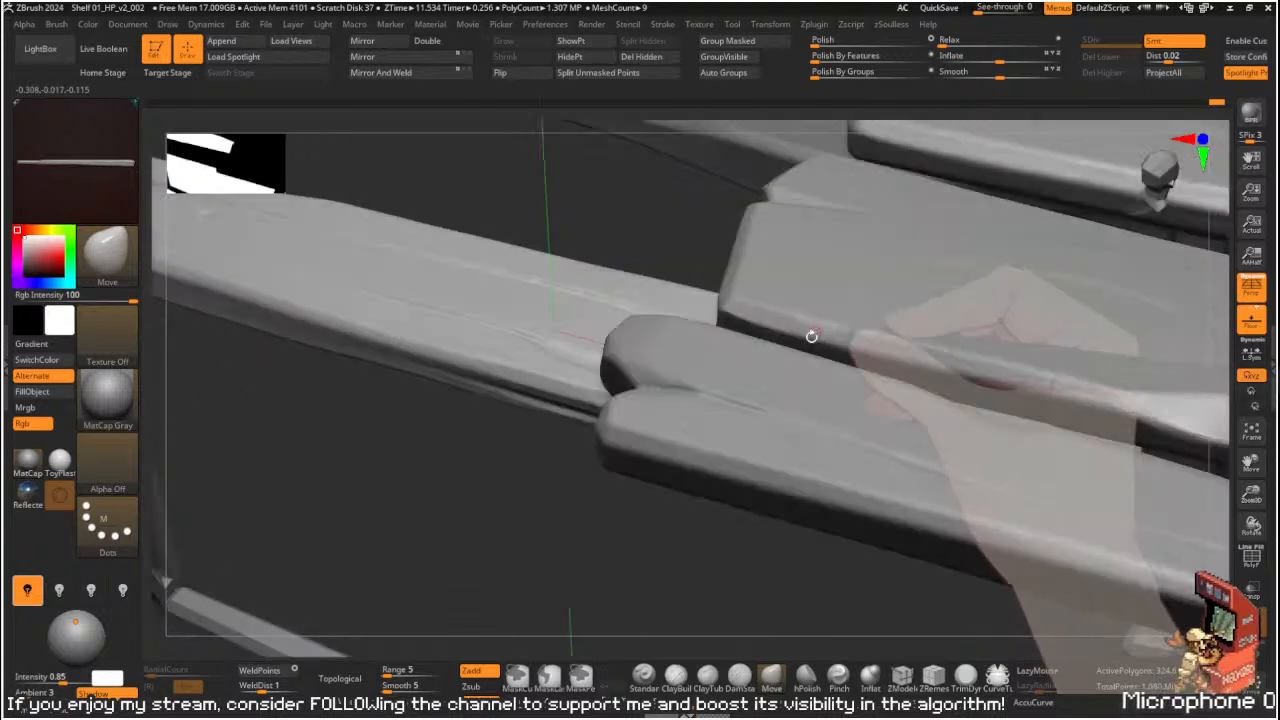
pyautogui.moveTo(671, 554)
pyautogui.keyDown('ctrl'); pyautogui.mouseDown(button='right')
pyautogui.moveTo(682, 540)
pyautogui.moveTo(706, 546)
pyautogui.moveTo(694, 554)
pyautogui.moveTo(720, 400)
pyautogui.mouseUp(button='right'); pyautogui.keyUp('ctrl')
# - Polish the corner at the recess's rounded end with hPolish and define its crease with Orb_Cracks
pyautogui.press('s')
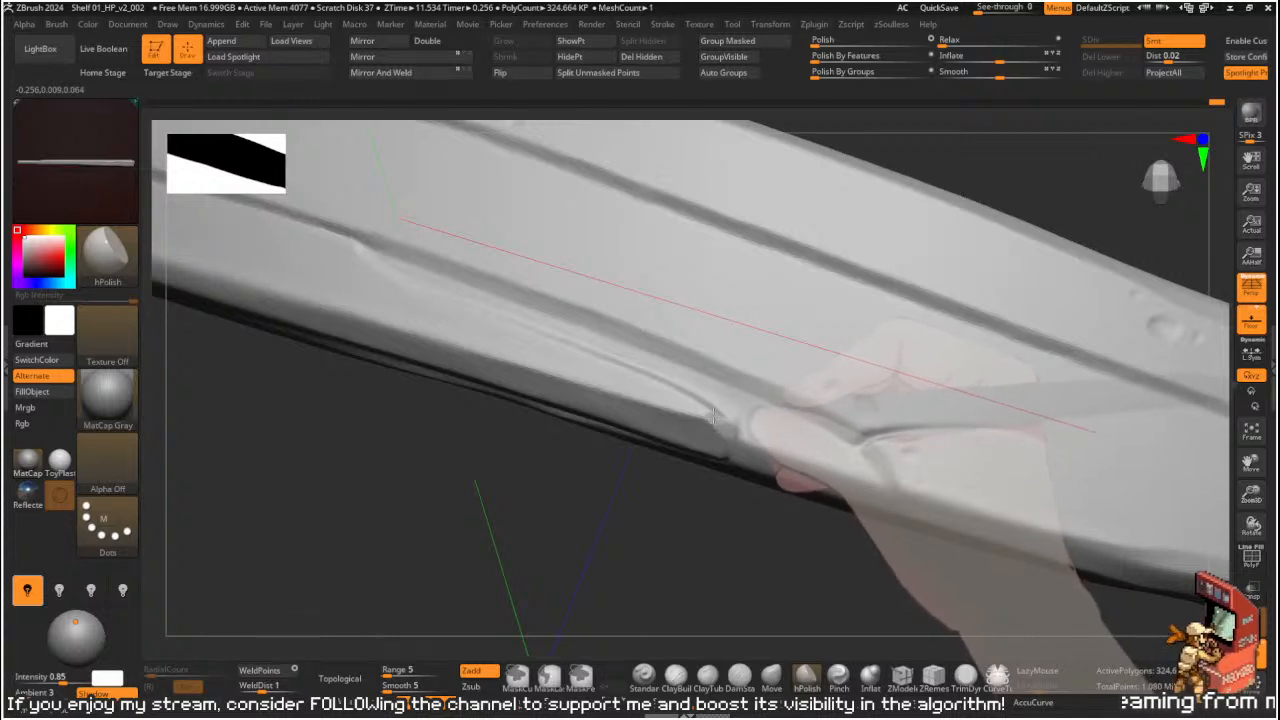
pyautogui.moveTo(720, 427); pyautogui.dragTo(694, 491, button='right')
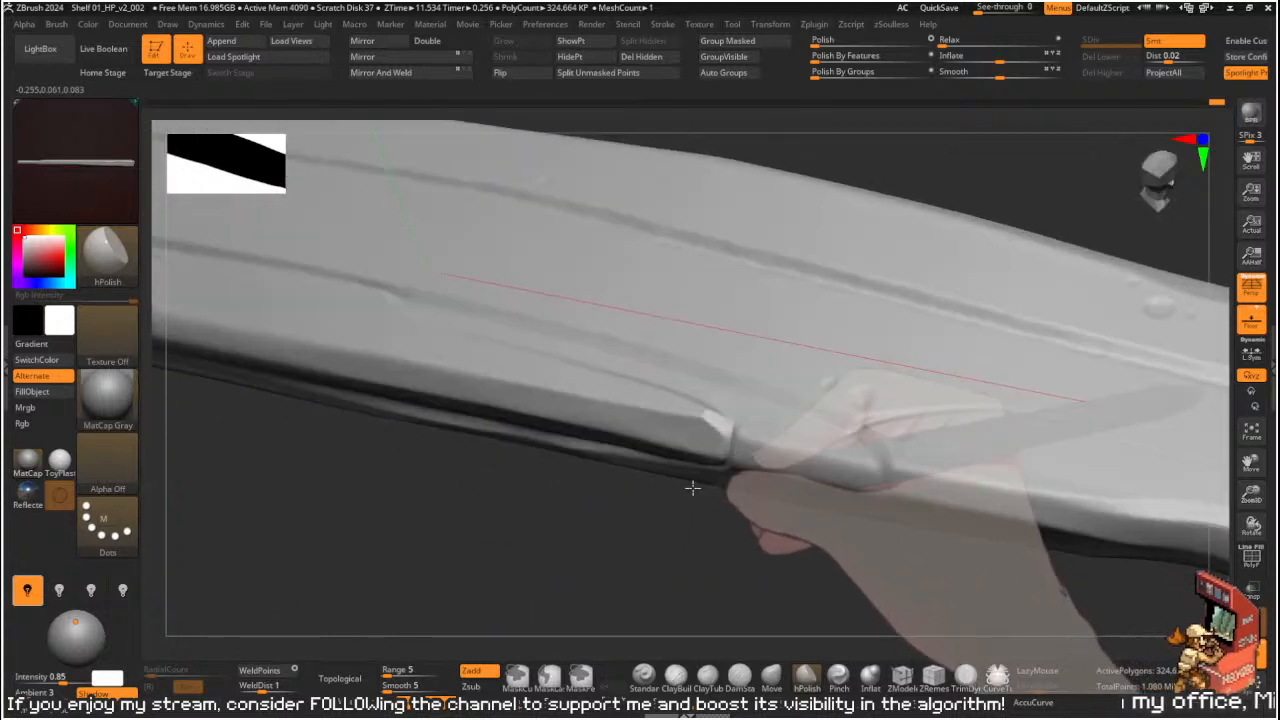
pyautogui.moveTo(691, 560)
pyautogui.mouseDown(button='right')
pyautogui.moveTo(731, 480)
pyautogui.moveTo(731, 423)
pyautogui.mouseUp(button='right')
pyautogui.press('2')
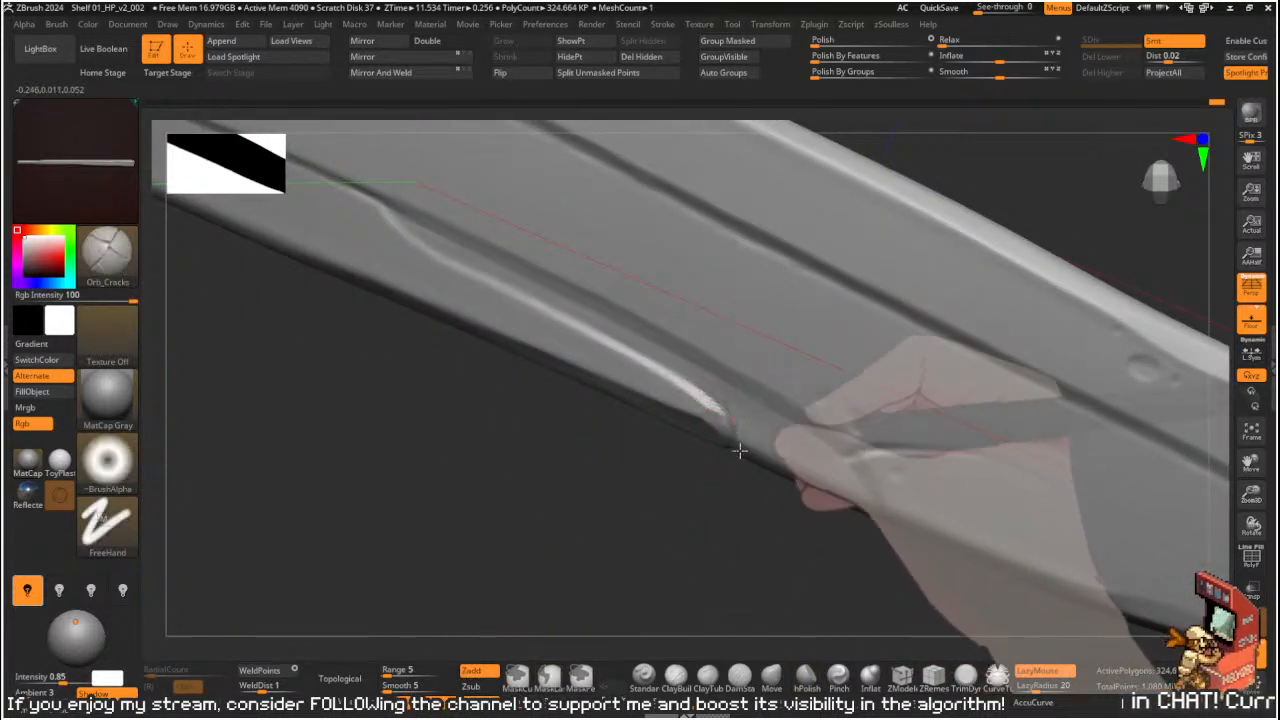
pyautogui.moveTo(731, 480)
pyautogui.mouseDown(button='right')
pyautogui.moveTo(711, 457)
pyautogui.moveTo(746, 560)
pyautogui.mouseUp(button='right')
pyautogui.moveTo(760, 503); pyautogui.dragTo(749, 423, button='right')
# - Flatten the plank surface beside the recess's rounded end with a resized hPolish brush
pyautogui.press('b')
pyautogui.press('h')
pyautogui.press('p')
pyautogui.press('s')
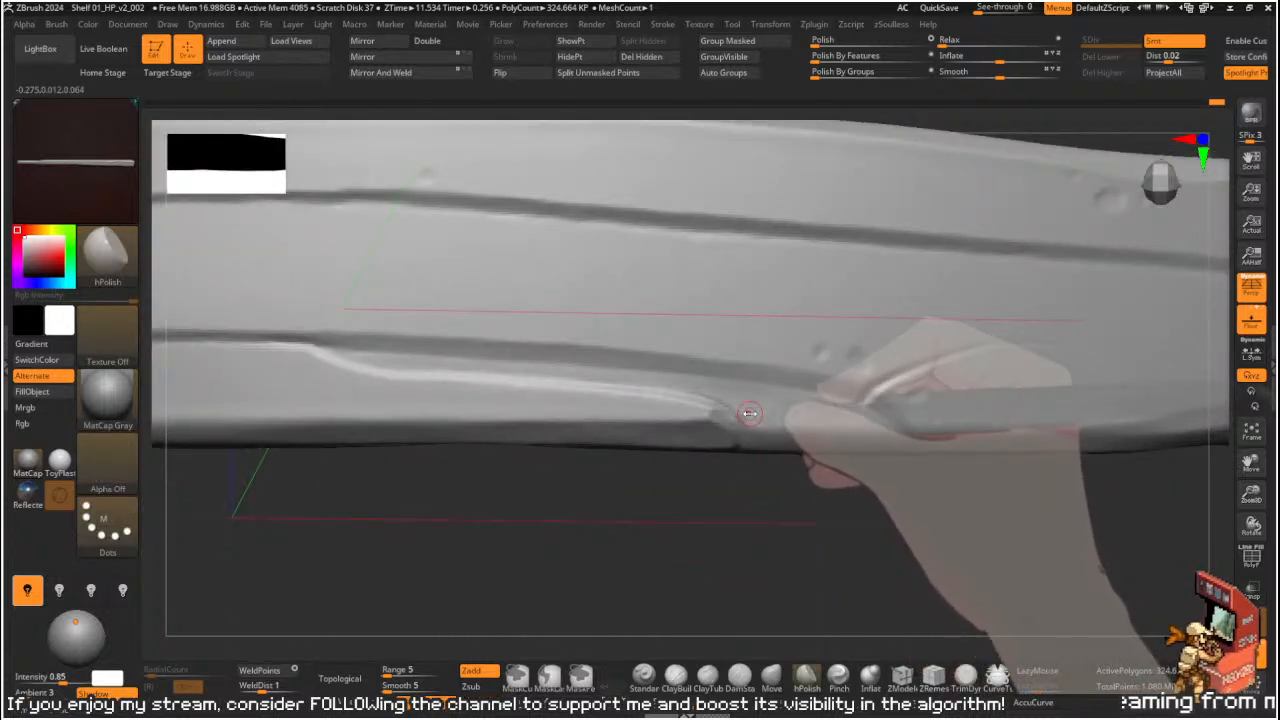
pyautogui.moveTo(749, 413); pyautogui.dragTo(746, 412)
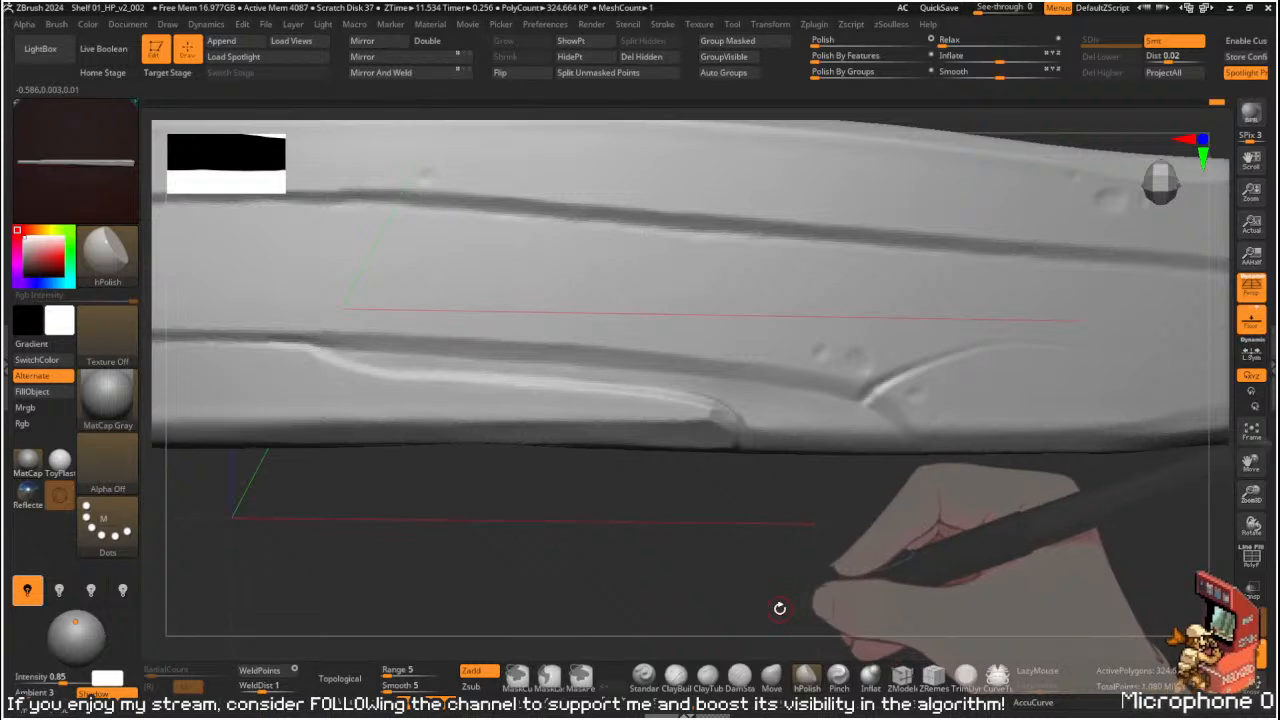
# - Make the shelf's bent upright side post the active piece
pyautogui.moveTo(774, 514); pyautogui.dragTo(760, 386)
pyautogui.keyDown('ctrl'); pyautogui.moveTo(760, 386); pyautogui.dragTo(780, 483, button='right'); pyautogui.keyUp('ctrl')
pyautogui.keyDown('alt'); pyautogui.moveTo(866, 488); pyautogui.dragTo(846, 428); pyautogui.keyUp('alt')
pyautogui.keyDown('alt'); pyautogui.click(965, 300); pyautogui.keyUp('alt')
pyautogui.keyDown('alt'); pyautogui.moveTo(1022, 323); pyautogui.dragTo(911, 340); pyautogui.keyUp('alt')
# - Show the side post's wireframe, set the DynaMesh resolution, remesh the post with DynaMesh and clear its mask
pyautogui.press('space')
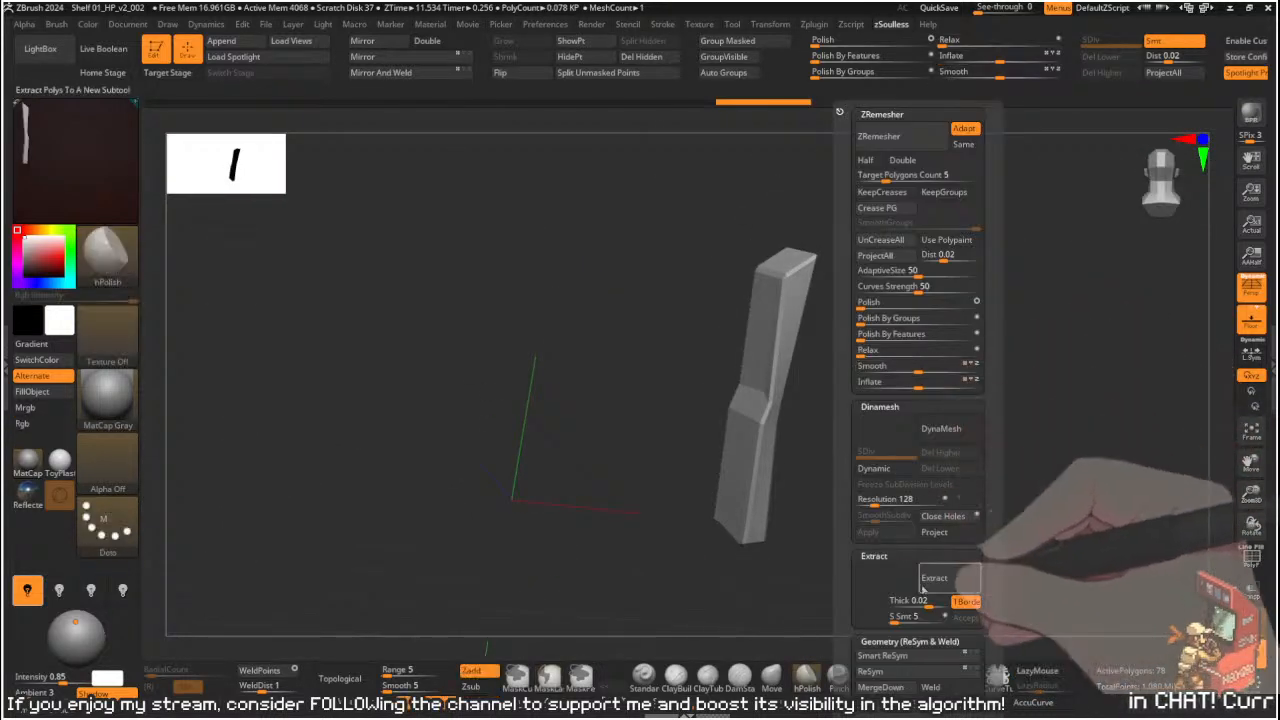
pyautogui.hotkey('shift', 'f')
pyautogui.moveTo(1054, 354); pyautogui.dragTo(966, 300)
pyautogui.press('space')
pyautogui.click(995, 499)
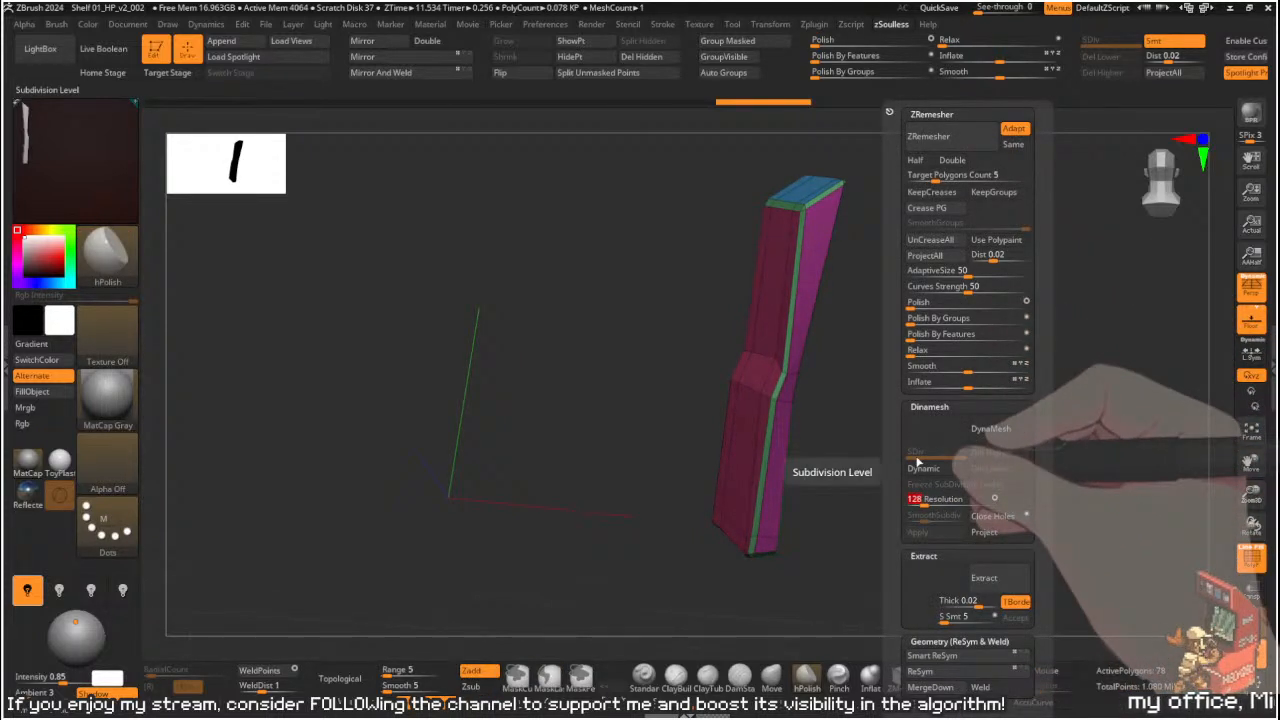
pyautogui.press('Return')
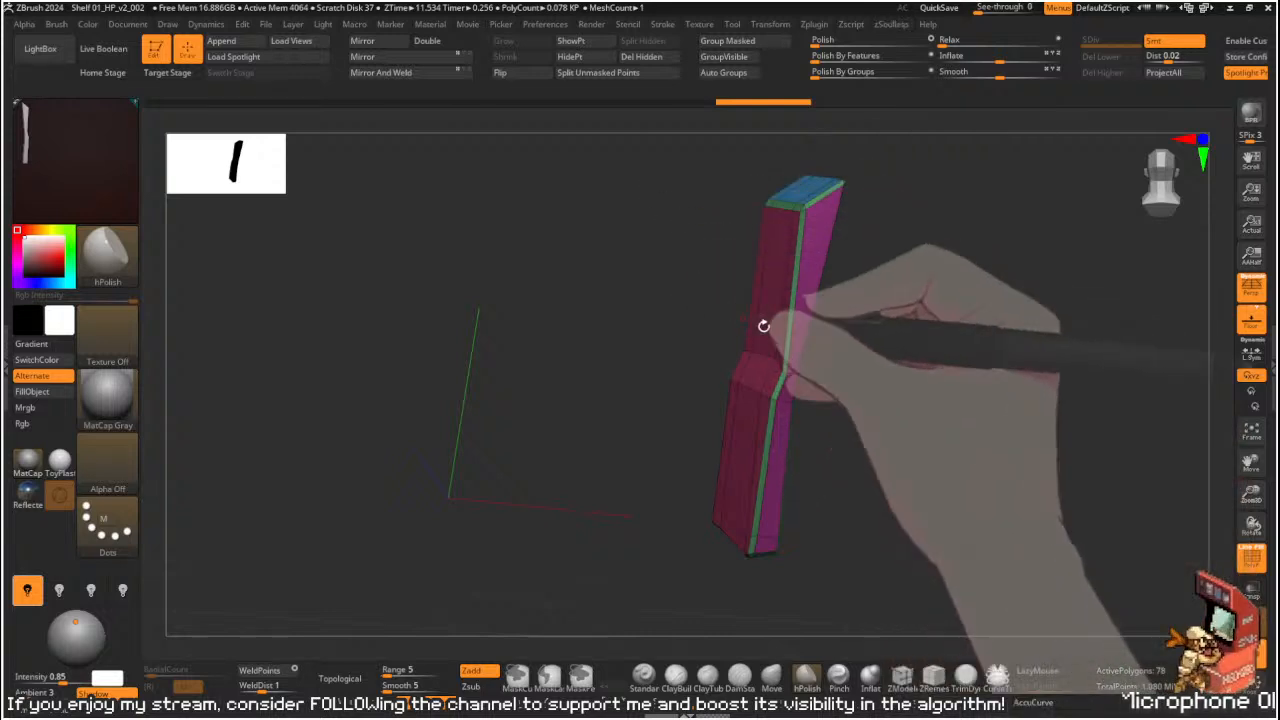
pyautogui.press('space')
pyautogui.click(926, 443)
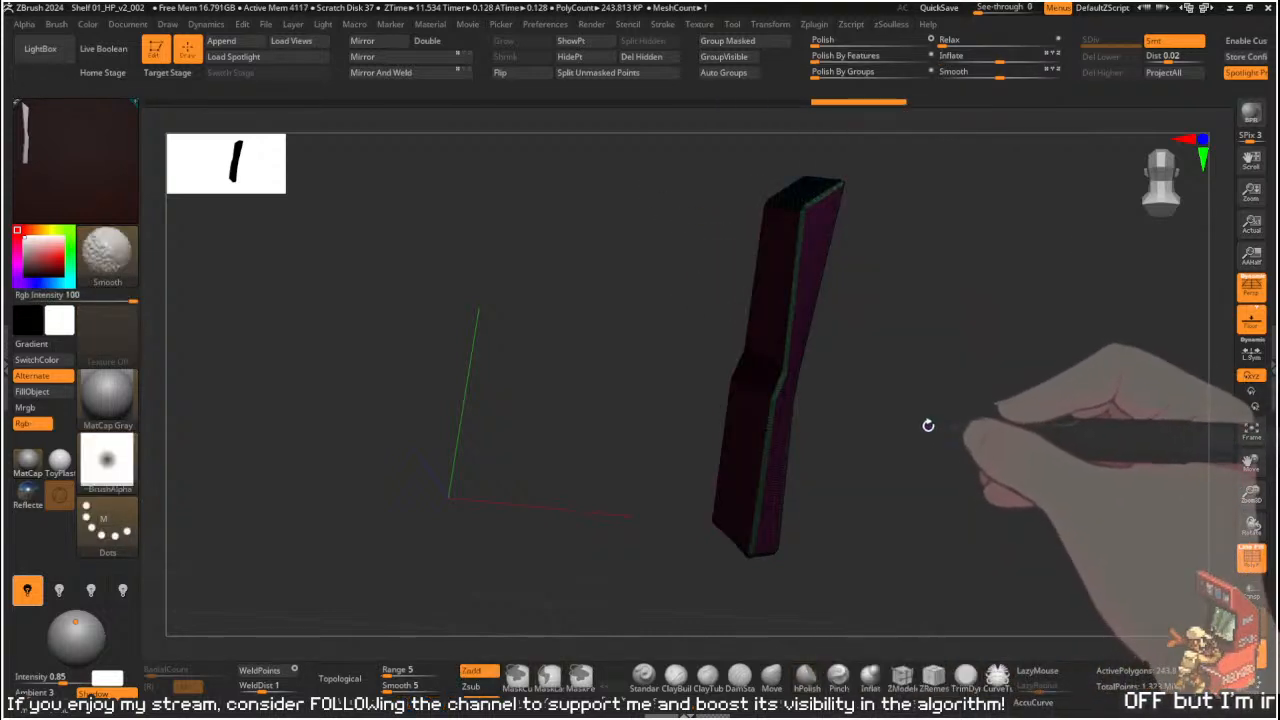
pyautogui.keyDown('ctrl'); pyautogui.click(921, 423); pyautogui.keyUp('ctrl')
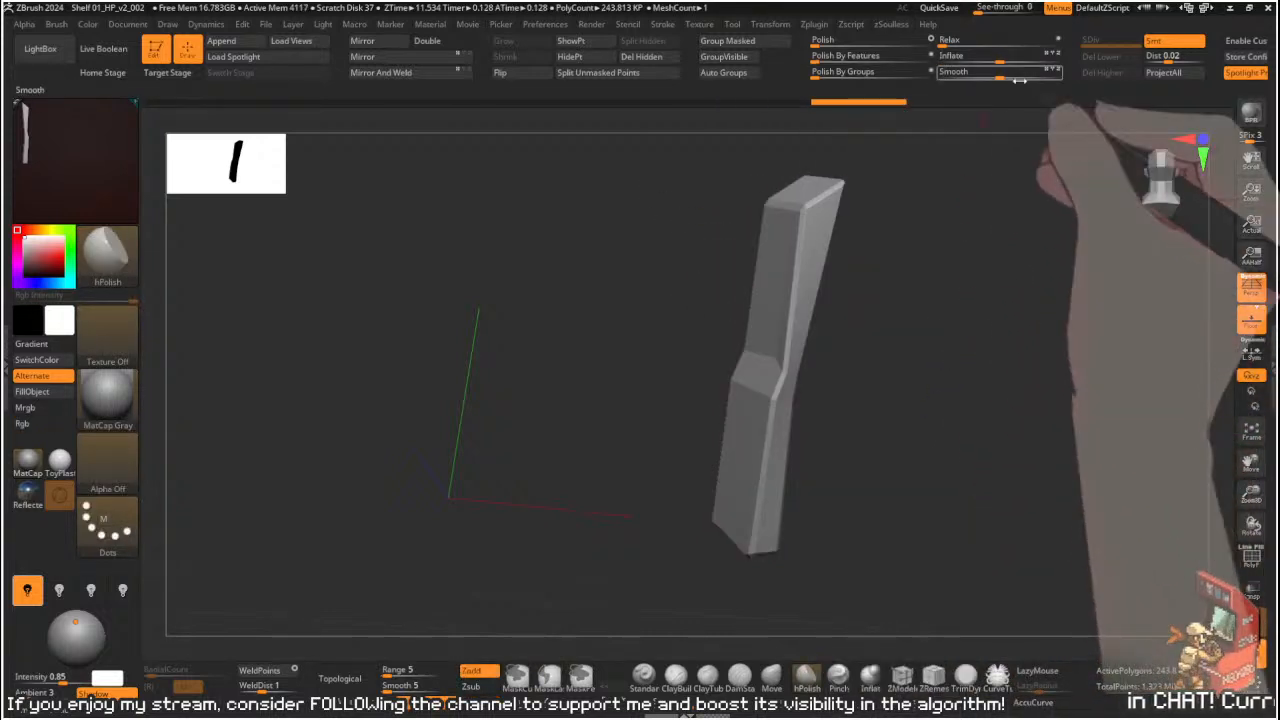
# - Relax the remeshed post, then flatten the face at its bend with a resized hPolish brush and smooth it
pyautogui.moveTo(965, 39); pyautogui.dragTo(988, 42)
pyautogui.moveTo(1000, 262); pyautogui.dragTo(943, 329)
pyautogui.moveTo(896, 280)
pyautogui.keyDown('alt'); pyautogui.mouseDown()
pyautogui.moveTo(886, 400)
pyautogui.moveTo(877, 349)
pyautogui.moveTo(894, 294)
pyautogui.moveTo(866, 360)
pyautogui.mouseUp(); pyautogui.keyUp('alt')
pyautogui.press('s')
pyautogui.moveTo(655, 369)
pyautogui.mouseDown()
pyautogui.moveTo(678, 369)
pyautogui.moveTo(650, 399)
pyautogui.moveTo(612, 405)
pyautogui.moveTo(732, 413)
pyautogui.moveTo(622, 408)
pyautogui.moveTo(694, 394)
pyautogui.moveTo(762, 412)
pyautogui.moveTo(780, 400)
pyautogui.moveTo(754, 400)
pyautogui.moveTo(783, 396)
pyautogui.moveTo(754, 400)
pyautogui.moveTo(751, 422)
pyautogui.moveTo(737, 366)
pyautogui.moveTo(766, 343)
pyautogui.moveTo(746, 400)
pyautogui.moveTo(678, 373)
pyautogui.moveTo(651, 400)
pyautogui.moveTo(658, 388)
pyautogui.moveTo(731, 409)
pyautogui.moveTo(808, 366)
pyautogui.moveTo(780, 394)
pyautogui.mouseUp()
pyautogui.press('s')
pyautogui.moveTo(646, 394)
pyautogui.keyDown('shift'); pyautogui.mouseDown()
pyautogui.moveTo(628, 401)
pyautogui.moveTo(717, 410)
pyautogui.moveTo(680, 407)
pyautogui.moveTo(700, 402)
pyautogui.mouseUp(); pyautogui.keyUp('shift')
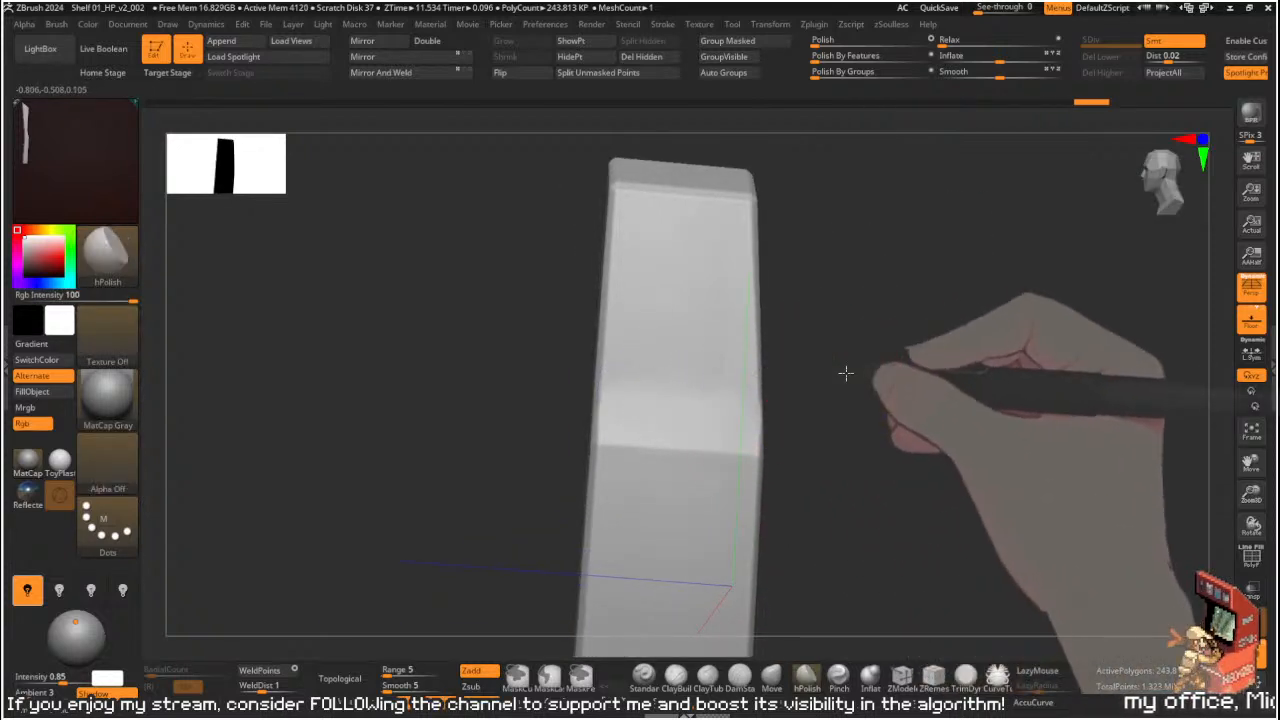
# - Smooth the inner face of the post's bend and polish its adjoining bevel with a smaller hPolish brush
pyautogui.moveTo(838, 368); pyautogui.dragTo(869, 383)
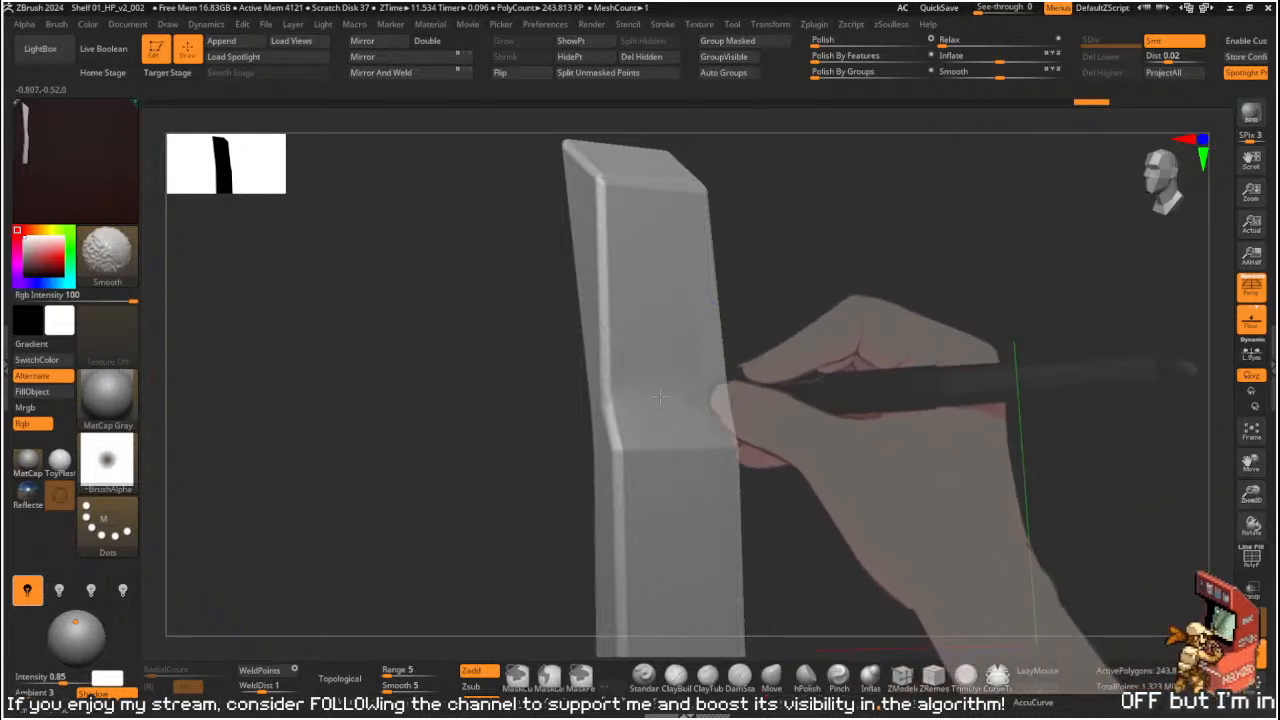
pyautogui.moveTo(806, 354)
pyautogui.mouseDown()
pyautogui.moveTo(829, 337)
pyautogui.moveTo(820, 289)
pyautogui.moveTo(838, 317)
pyautogui.moveTo(815, 330)
pyautogui.mouseUp()
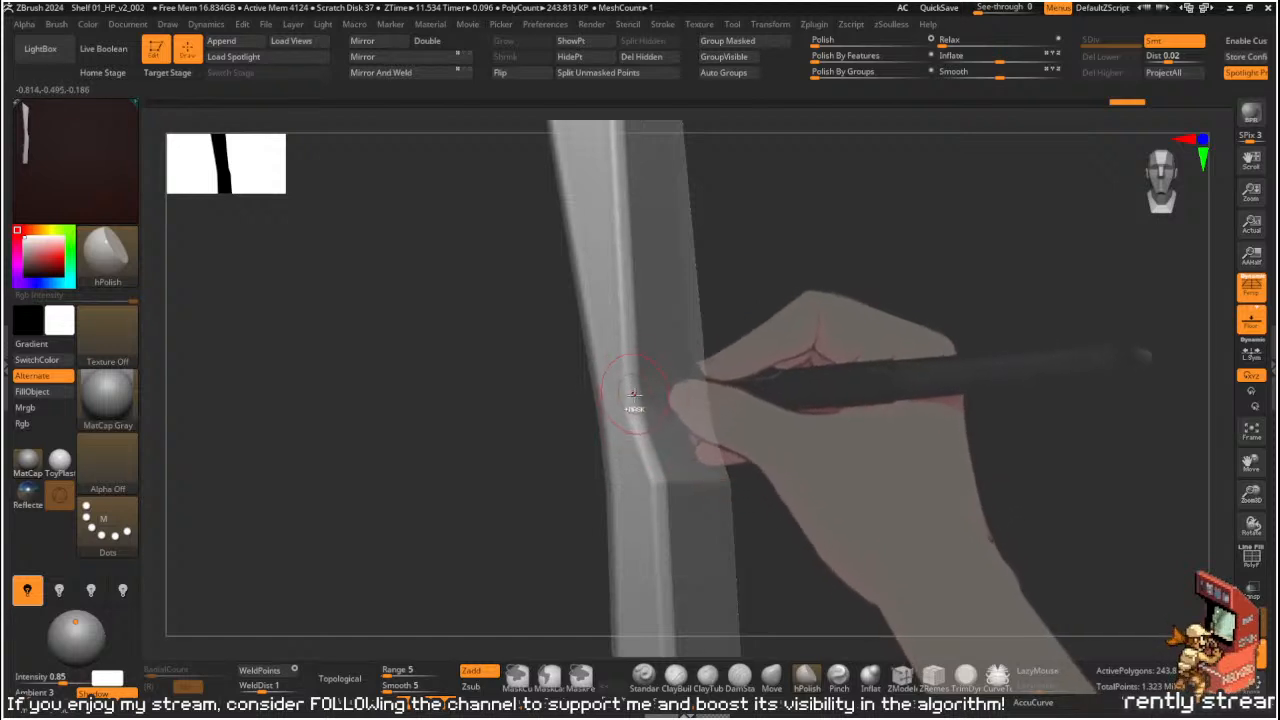
pyautogui.press('s')
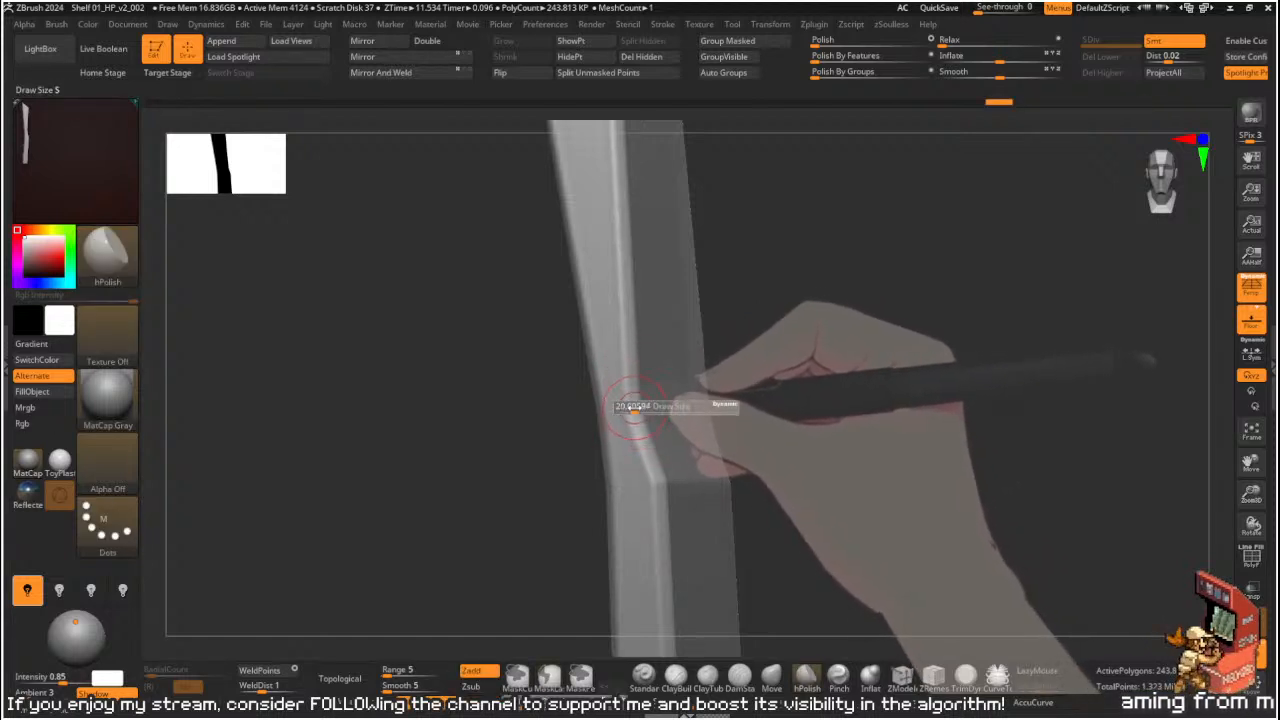
pyautogui.press('s')
pyautogui.moveTo(634, 408); pyautogui.dragTo(627, 407)
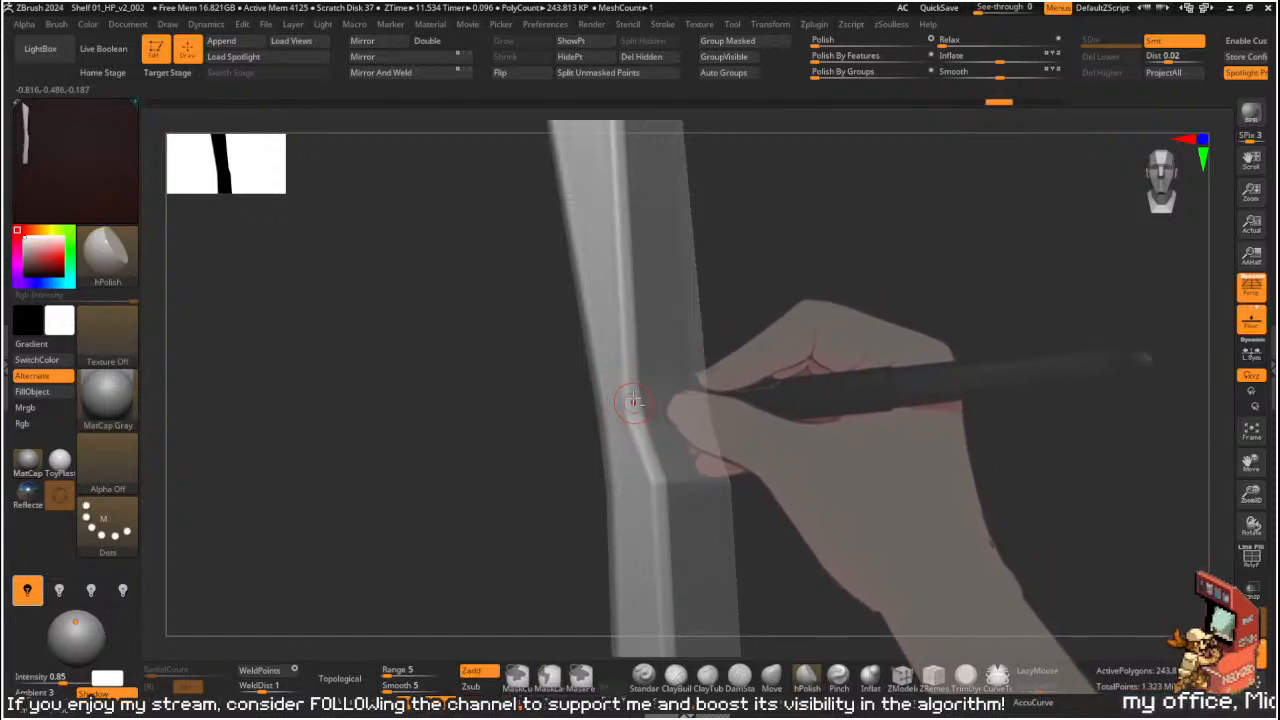
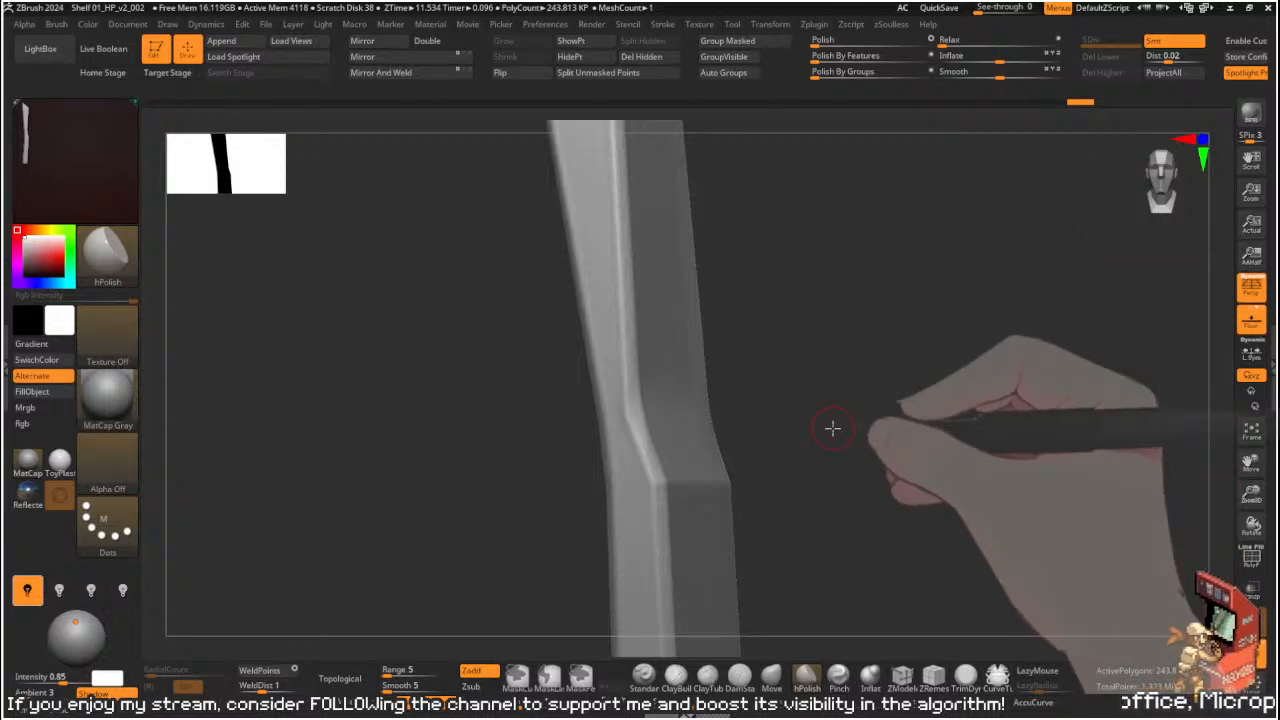
# - Polish the long beveled edge running through the post's bend with hPolish and smooth the bend
pyautogui.moveTo(883, 277)
pyautogui.mouseDown()
pyautogui.moveTo(886, 343)
pyautogui.moveTo(914, 286)
pyautogui.moveTo(943, 371)
pyautogui.moveTo(913, 364)
pyautogui.moveTo(1014, 266)
pyautogui.moveTo(957, 277)
pyautogui.moveTo(920, 394)
pyautogui.moveTo(911, 487)
pyautogui.moveTo(894, 500)
pyautogui.moveTo(873, 290)
pyautogui.moveTo(931, 283)
pyautogui.mouseUp()
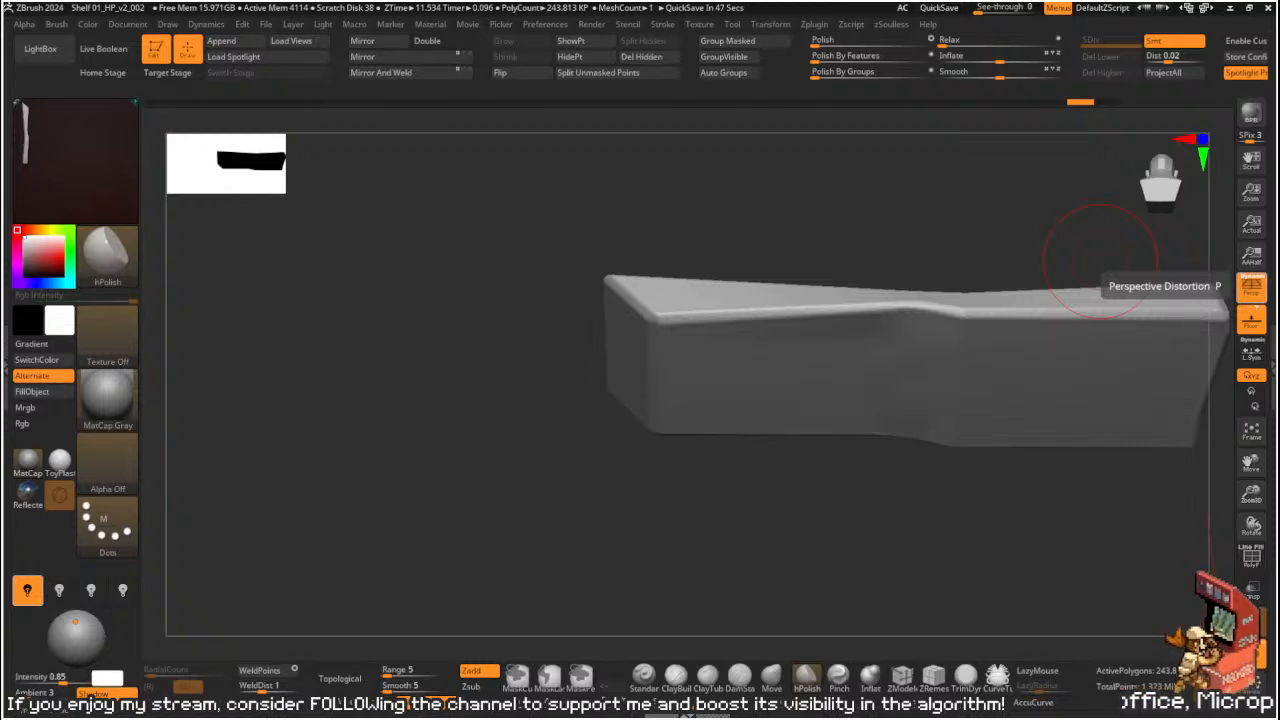
pyautogui.moveTo(823, 209)
pyautogui.mouseDown()
pyautogui.moveTo(749, 217)
pyautogui.moveTo(797, 320)
pyautogui.moveTo(814, 435)
pyautogui.moveTo(777, 449)
pyautogui.moveTo(777, 303)
pyautogui.mouseUp()
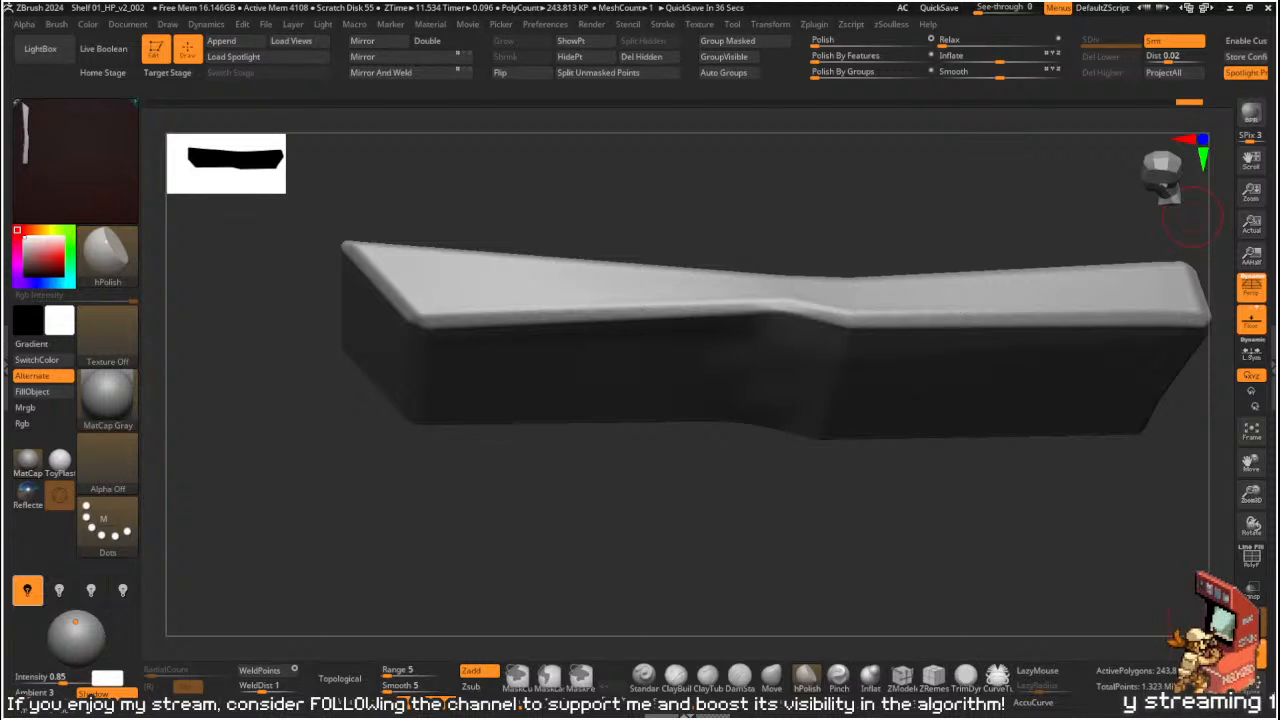
pyautogui.moveTo(853, 420)
pyautogui.mouseDown()
pyautogui.moveTo(829, 500)
pyautogui.moveTo(729, 454)
pyautogui.moveTo(714, 333)
pyautogui.moveTo(609, 314)
pyautogui.mouseUp()
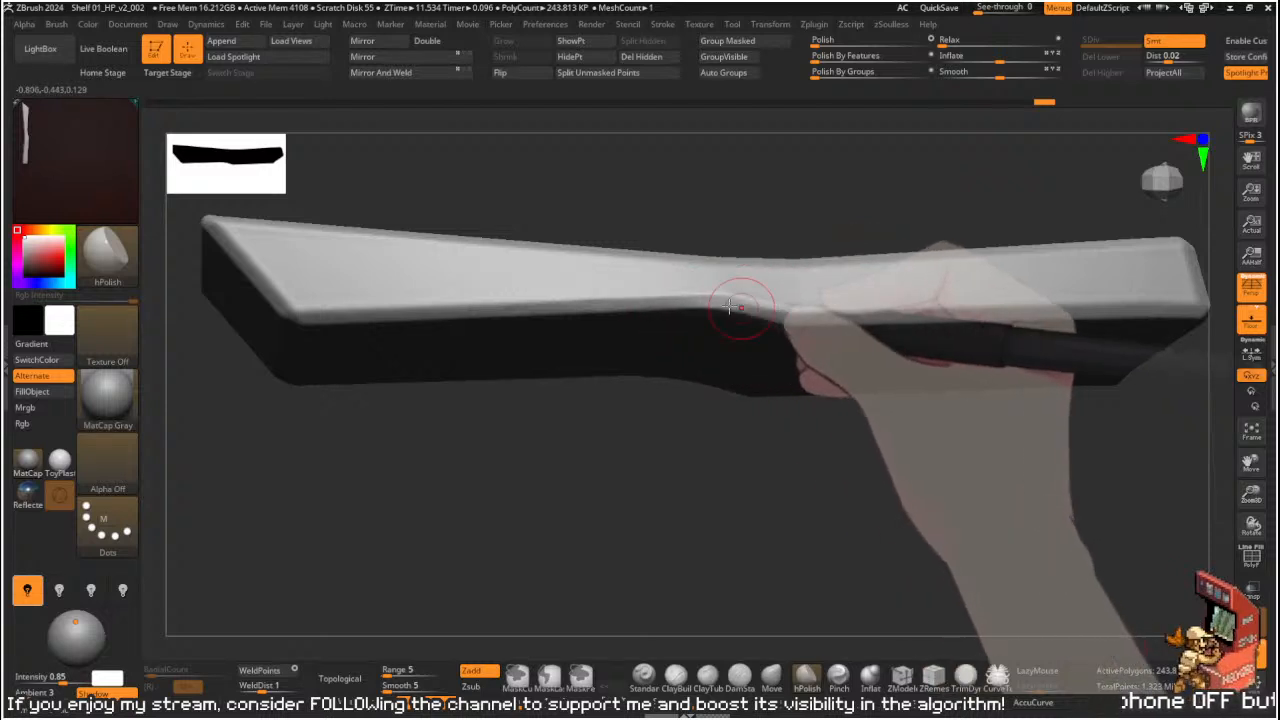
pyautogui.moveTo(808, 318)
pyautogui.mouseDown()
pyautogui.moveTo(758, 309)
pyautogui.moveTo(832, 321)
pyautogui.moveTo(663, 297)
pyautogui.moveTo(457, 303)
pyautogui.mouseUp()
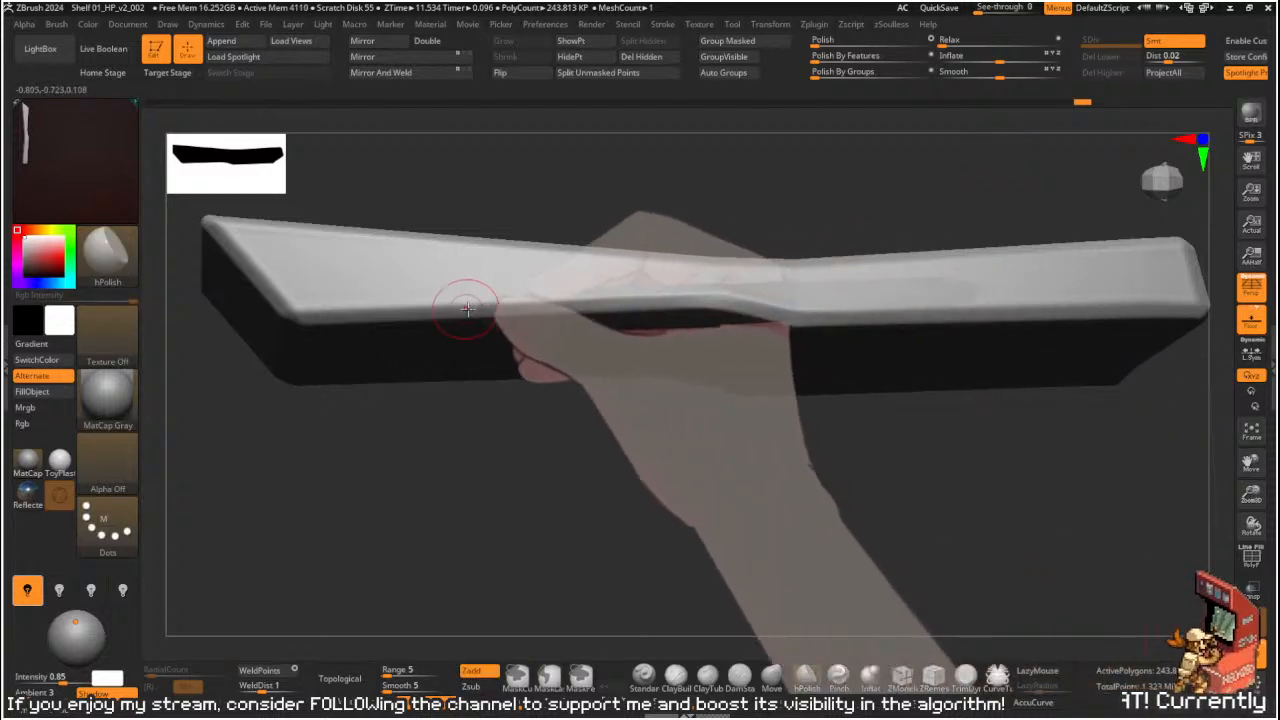
pyautogui.moveTo(674, 426); pyautogui.dragTo(686, 366)
pyautogui.keyDown('shift'); pyautogui.moveTo(729, 320); pyautogui.dragTo(748, 300); pyautogui.keyUp('shift')
# - Flatten the post's broad face beside the beveled edge with hPolish and smooth the area next to the bend
pyautogui.moveTo(800, 210)
pyautogui.mouseDown()
pyautogui.moveTo(823, 149)
pyautogui.moveTo(809, 200)
pyautogui.moveTo(673, 343)
pyautogui.mouseUp()
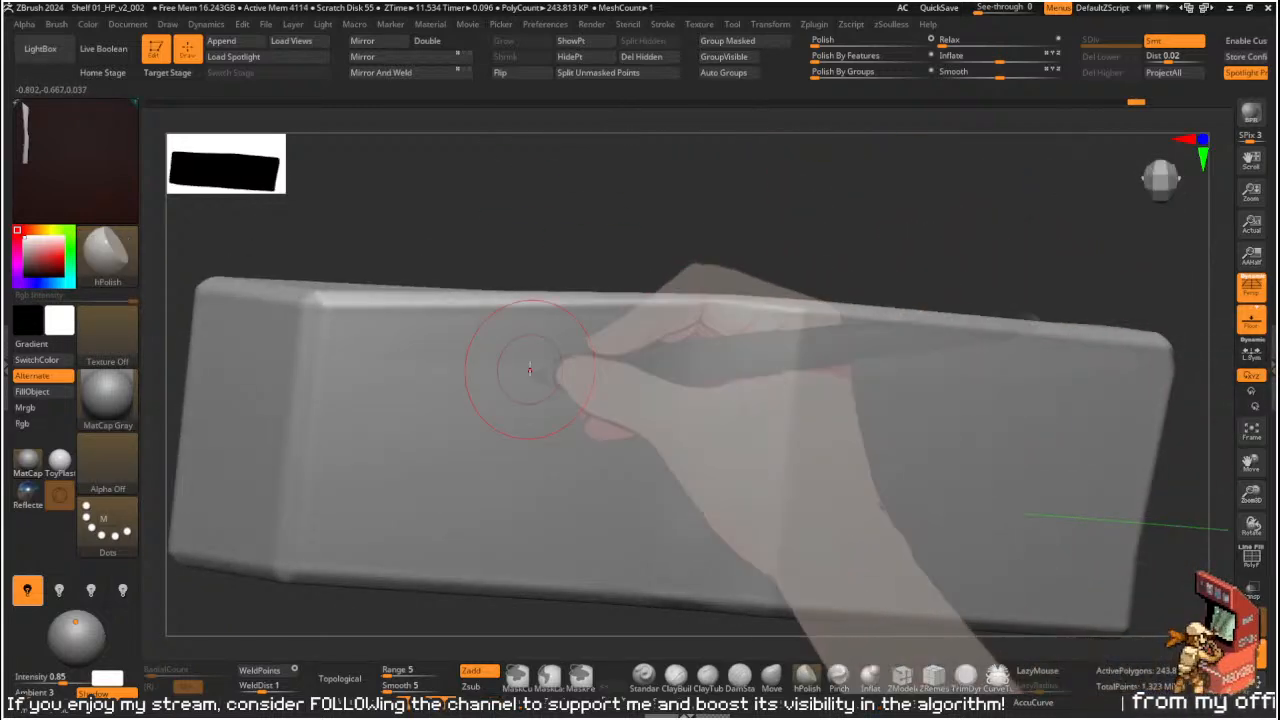
pyautogui.press('ctrl')
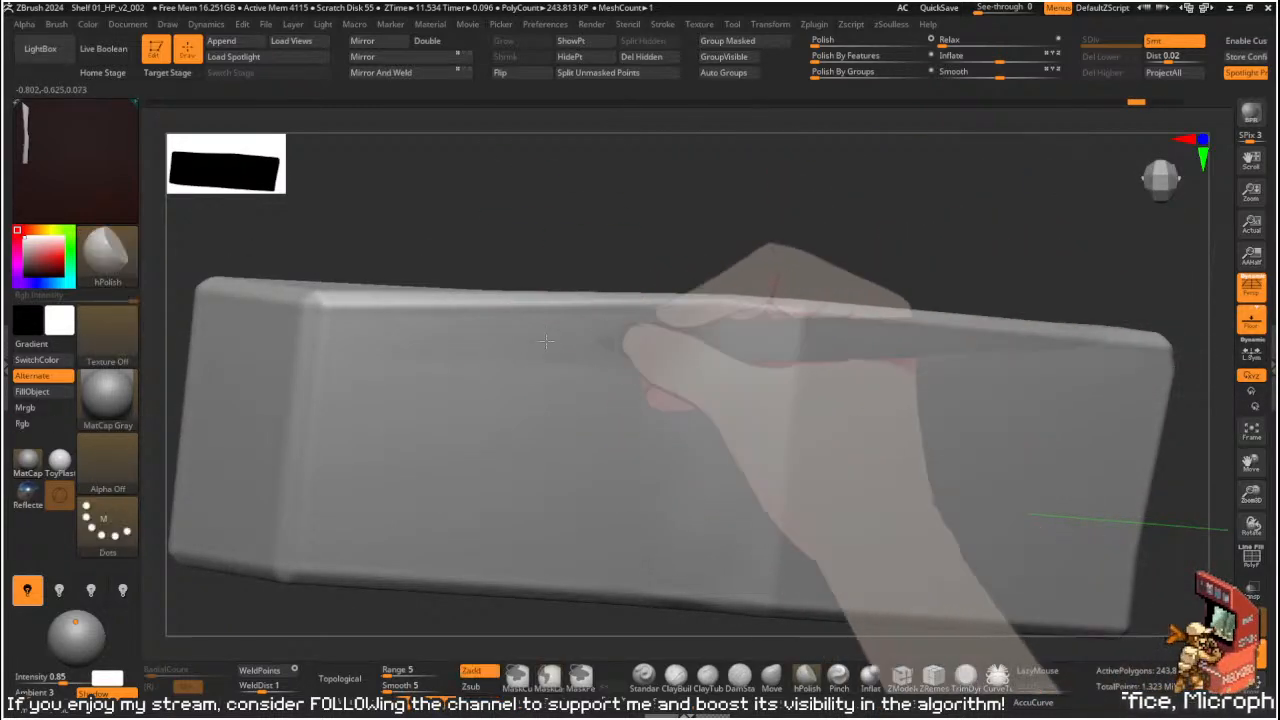
pyautogui.moveTo(791, 271)
pyautogui.mouseDown()
pyautogui.moveTo(680, 456)
pyautogui.moveTo(661, 404)
pyautogui.mouseUp()
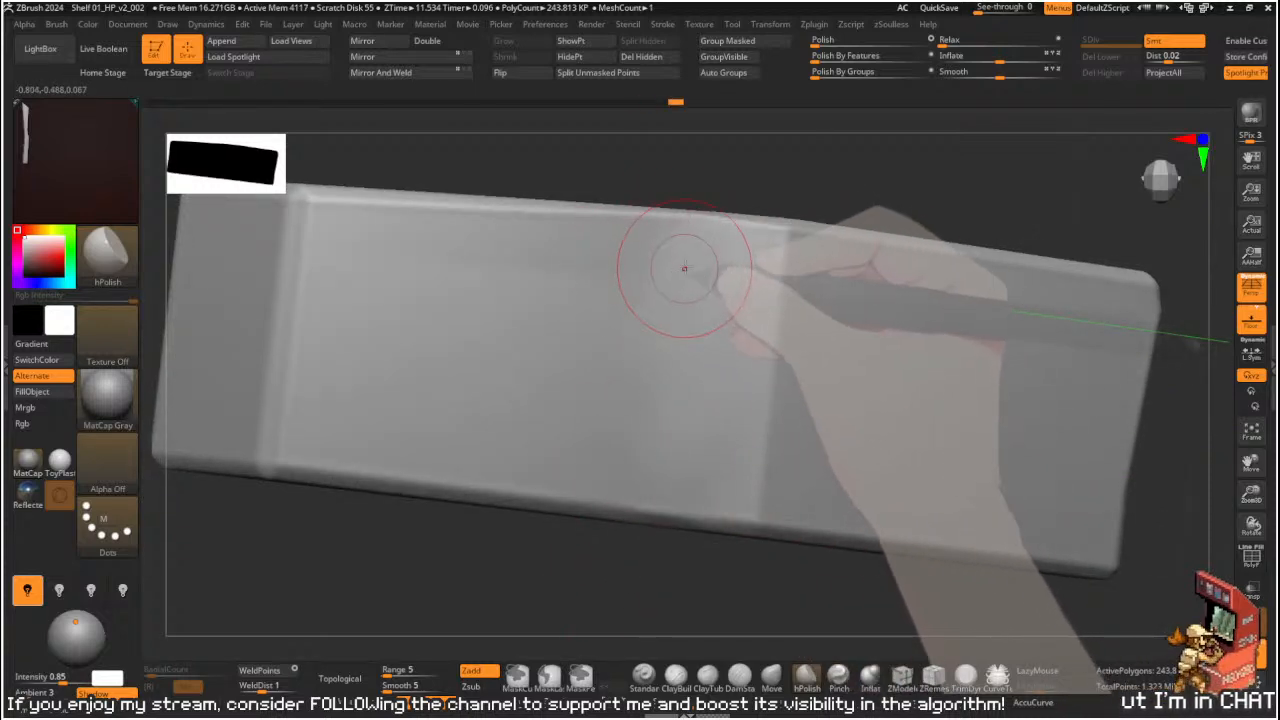
pyautogui.moveTo(681, 263)
pyautogui.keyDown('shift'); pyautogui.mouseDown()
pyautogui.moveTo(697, 266)
pyautogui.moveTo(617, 263)
pyautogui.mouseUp(); pyautogui.keyUp('shift')
# - Polish the opposite long edge and the broad face around the post's bend with hPolish
pyautogui.moveTo(800, 192)
pyautogui.mouseDown()
pyautogui.moveTo(760, 197)
pyautogui.moveTo(615, 508)
pyautogui.moveTo(648, 470)
pyautogui.mouseUp()
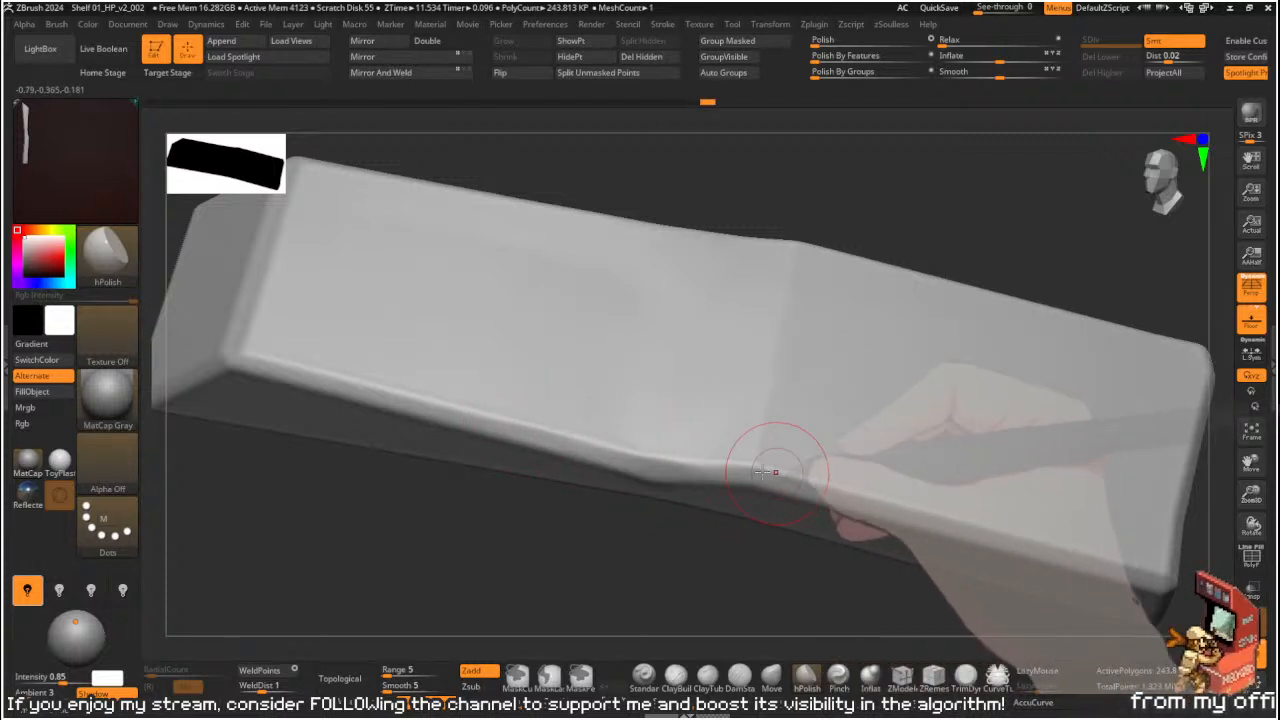
pyautogui.moveTo(677, 572)
pyautogui.mouseDown()
pyautogui.moveTo(620, 488)
pyautogui.moveTo(640, 494)
pyautogui.moveTo(603, 466)
pyautogui.moveTo(606, 482)
pyautogui.moveTo(678, 476)
pyautogui.mouseUp()
pyautogui.moveTo(863, 277); pyautogui.dragTo(816, 323)
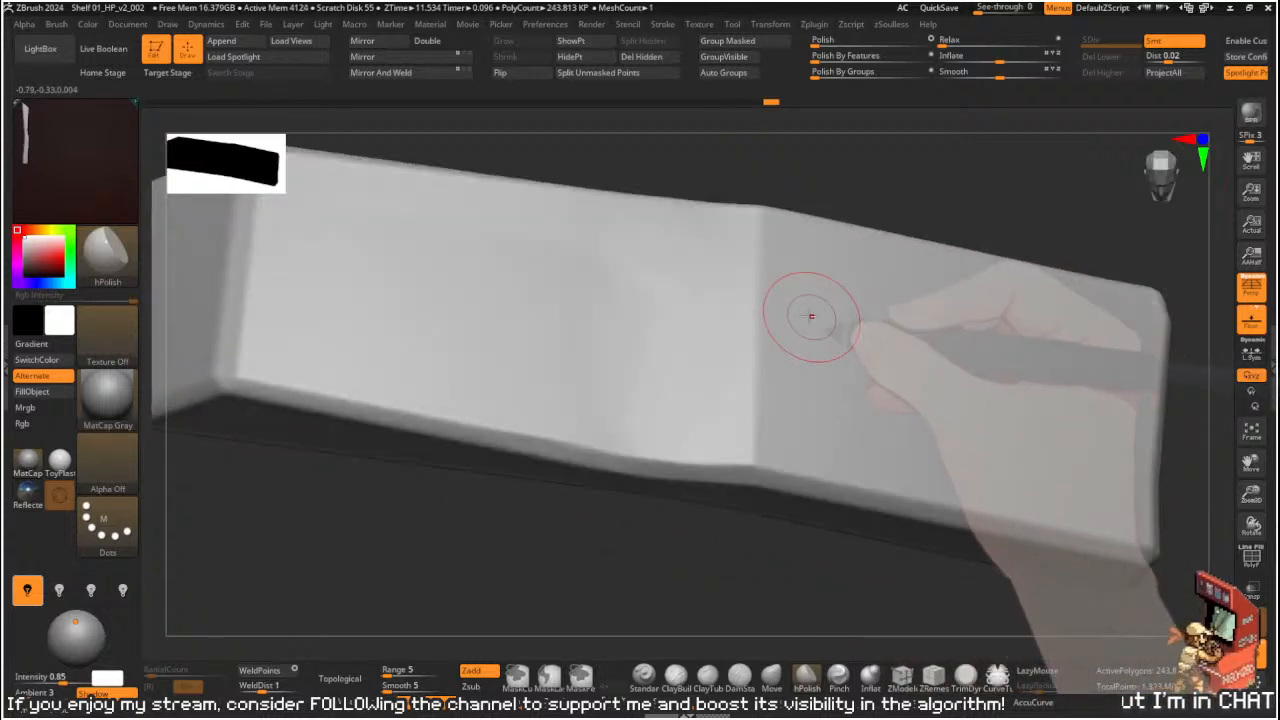
# - Soften the ridge across the post's bend with hPolish strokes and smooth the transition
pyautogui.moveTo(808, 208)
pyautogui.keyDown('alt'); pyautogui.mouseDown()
pyautogui.moveTo(798, 299)
pyautogui.moveTo(945, 329)
pyautogui.moveTo(943, 369)
pyautogui.moveTo(909, 397)
pyautogui.mouseUp(); pyautogui.keyUp('alt')
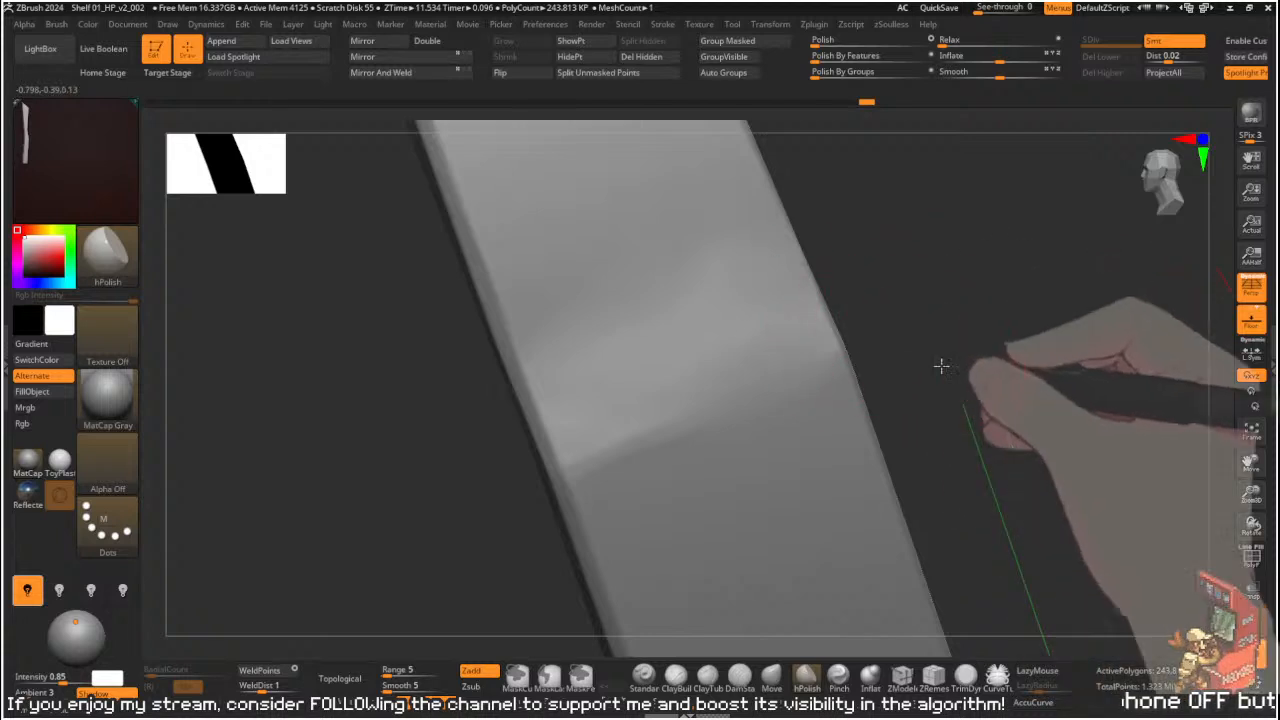
pyautogui.moveTo(923, 351); pyautogui.dragTo(946, 346)
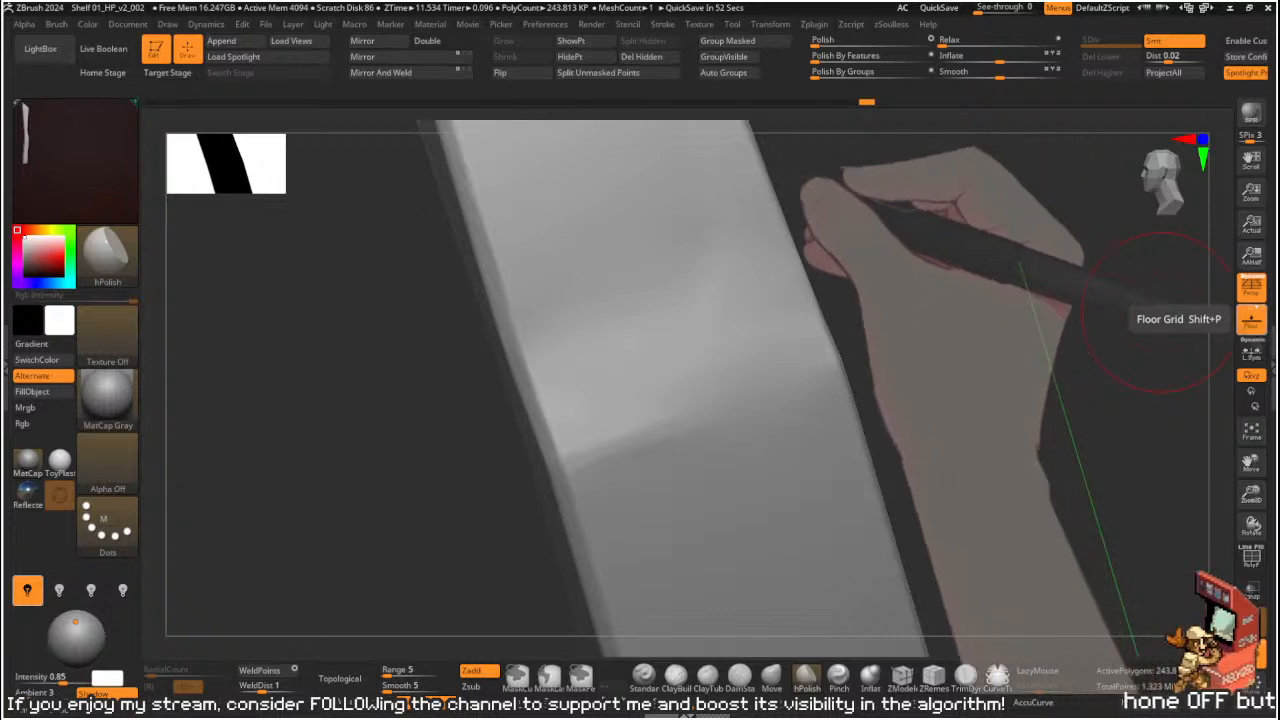
pyautogui.moveTo(1037, 286); pyautogui.dragTo(980, 266)
pyautogui.moveTo(809, 313)
pyautogui.mouseDown()
pyautogui.moveTo(811, 466)
pyautogui.moveTo(686, 486)
pyautogui.moveTo(619, 415)
pyautogui.moveTo(645, 470)
pyautogui.moveTo(716, 352)
pyautogui.moveTo(645, 480)
pyautogui.moveTo(625, 460)
pyautogui.moveTo(650, 440)
pyautogui.moveTo(673, 507)
pyautogui.moveTo(762, 430)
pyautogui.mouseUp()
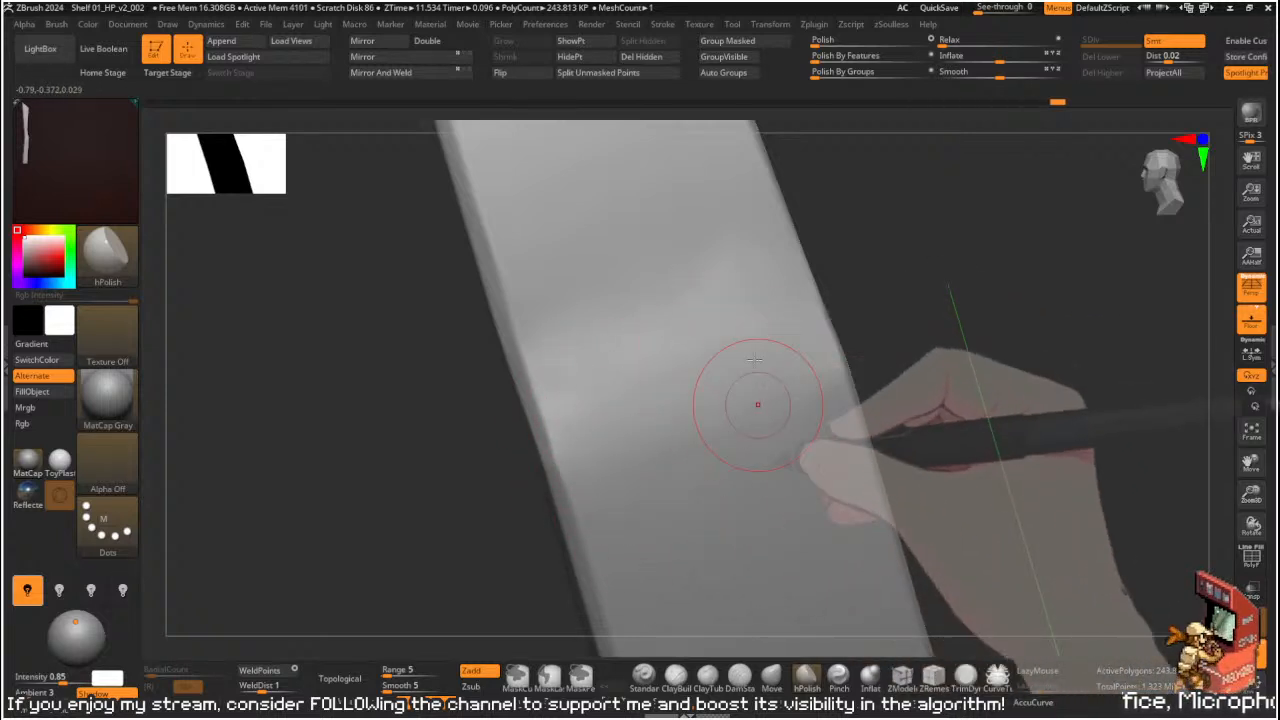
pyautogui.moveTo(771, 366)
pyautogui.keyDown('shift'); pyautogui.mouseDown()
pyautogui.moveTo(645, 428)
pyautogui.moveTo(743, 360)
pyautogui.mouseUp(); pyautogui.keyUp('shift')
# - Polish the post's narrow side and its long edge through the bend with a resized hPolish brush
pyautogui.moveTo(920, 300)
pyautogui.mouseDown()
pyautogui.moveTo(979, 212)
pyautogui.moveTo(991, 251)
pyautogui.moveTo(976, 259)
pyautogui.moveTo(860, 551)
pyautogui.moveTo(818, 463)
pyautogui.mouseUp()
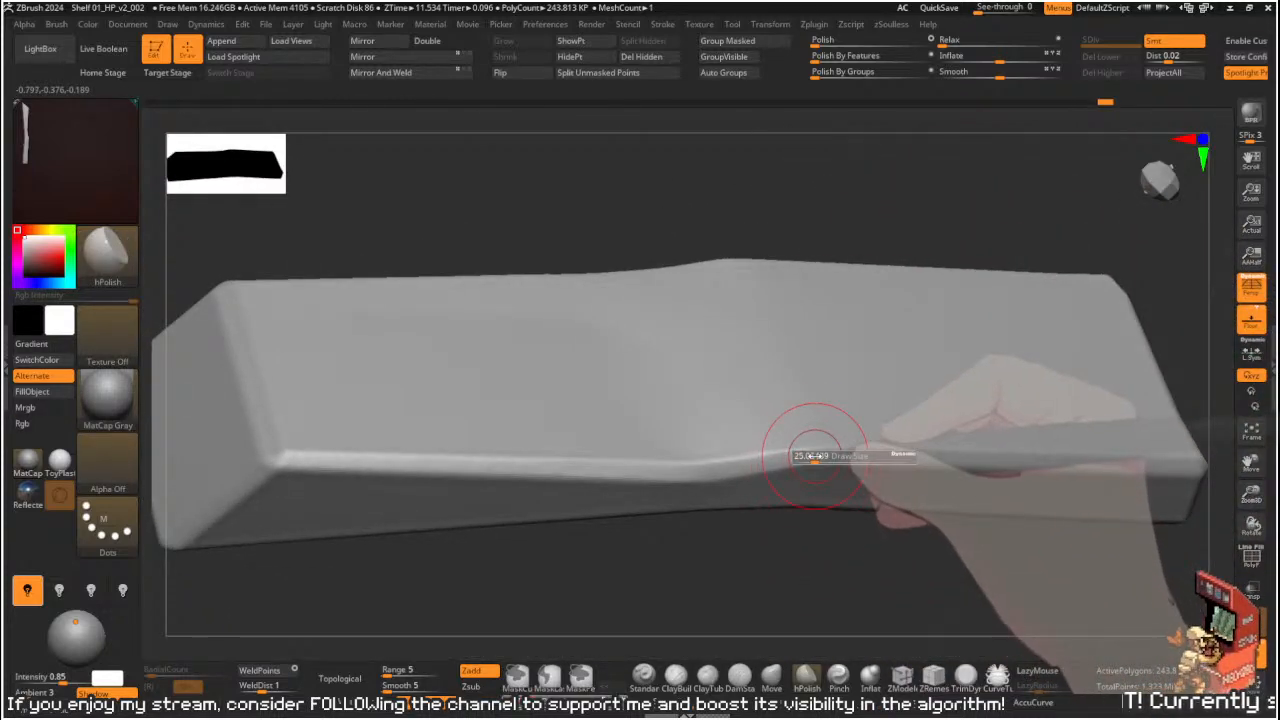
pyautogui.moveTo(812, 455); pyautogui.dragTo(744, 346, button='right')
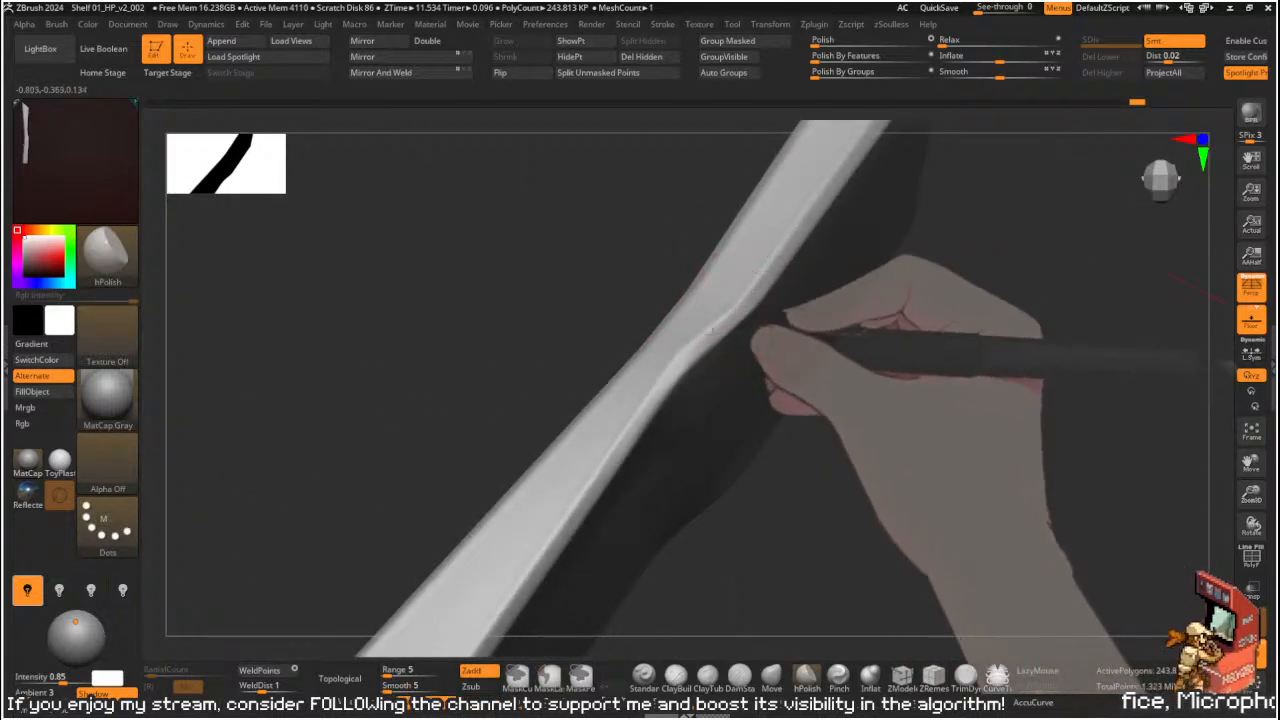
pyautogui.press('s')
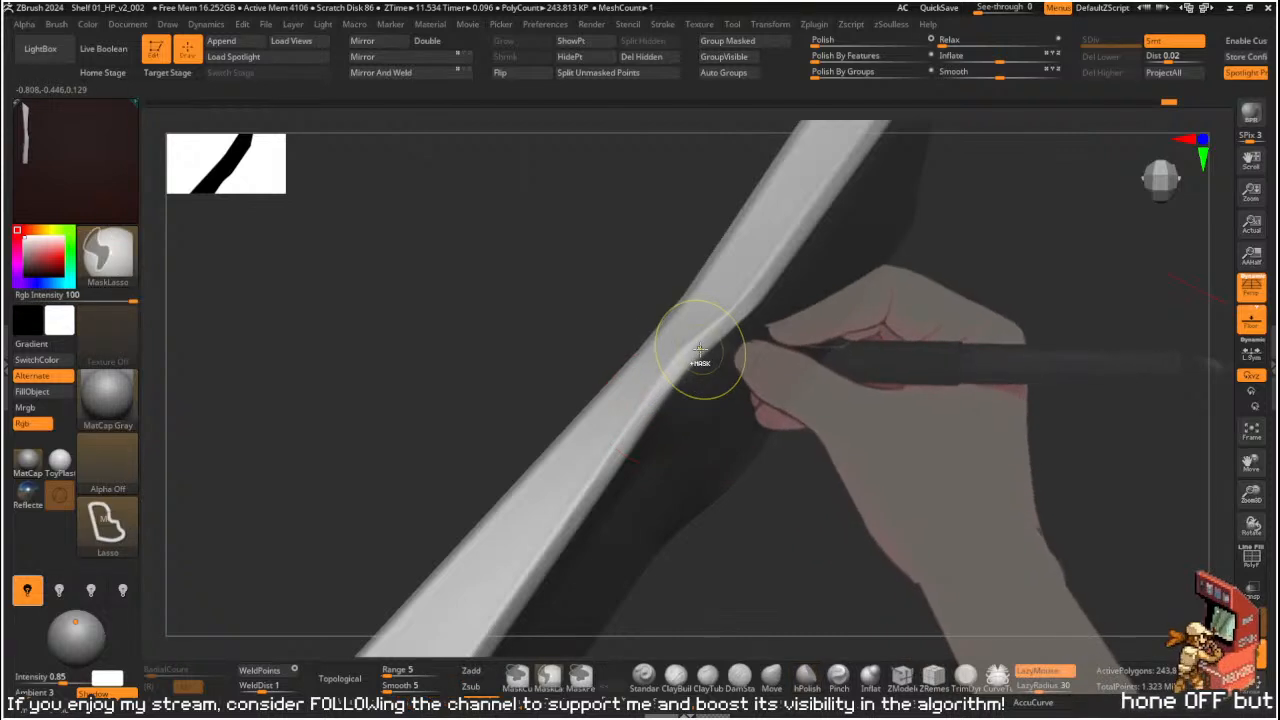
pyautogui.moveTo(694, 347)
pyautogui.mouseDown()
pyautogui.moveTo(654, 391)
pyautogui.moveTo(734, 328)
pyautogui.moveTo(626, 432)
pyautogui.mouseUp()
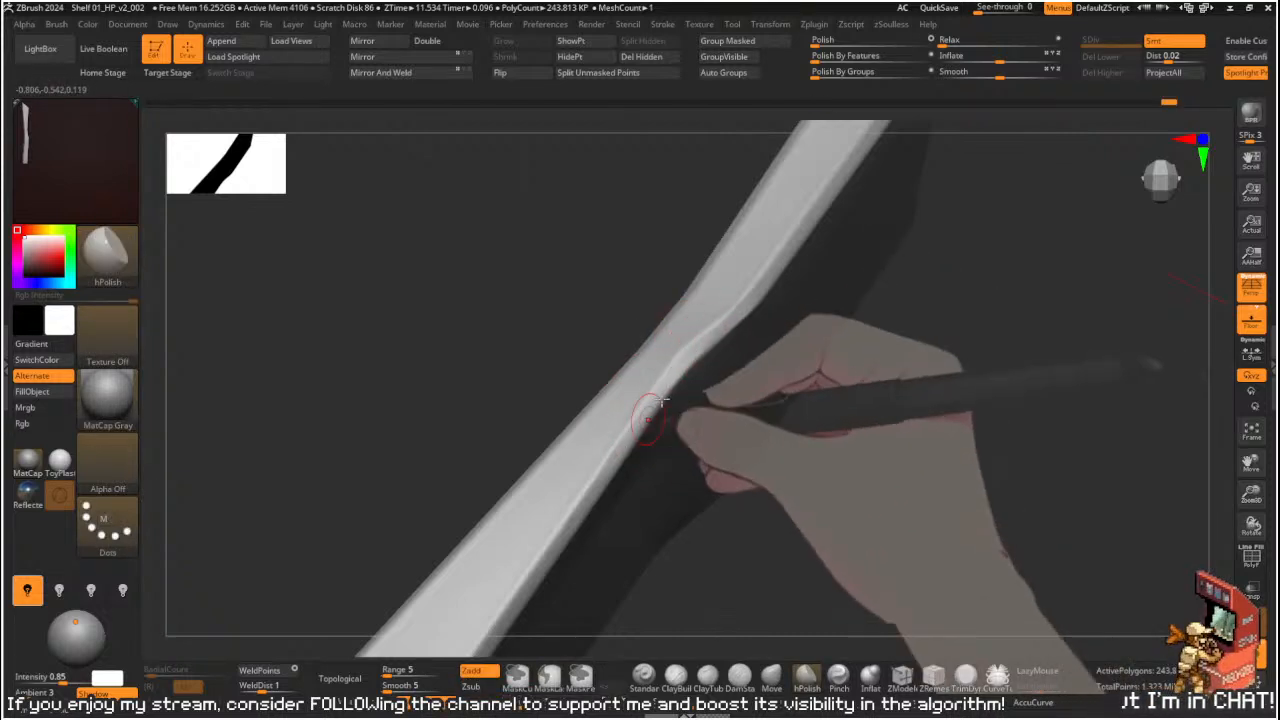
pyautogui.moveTo(833, 400)
pyautogui.mouseDown(button='right')
pyautogui.moveTo(851, 413)
pyautogui.moveTo(877, 394)
pyautogui.moveTo(854, 340)
pyautogui.moveTo(907, 382)
pyautogui.moveTo(886, 391)
pyautogui.moveTo(909, 429)
pyautogui.moveTo(630, 425)
pyautogui.moveTo(817, 400)
pyautogui.moveTo(860, 350)
pyautogui.moveTo(714, 357)
pyautogui.moveTo(917, 496)
pyautogui.moveTo(897, 383)
pyautogui.moveTo(897, 394)
pyautogui.moveTo(860, 345)
pyautogui.mouseUp(button='right')
pyautogui.moveTo(777, 400)
pyautogui.mouseDown(button='right')
pyautogui.moveTo(809, 391)
pyautogui.moveTo(849, 429)
pyautogui.moveTo(809, 429)
pyautogui.moveTo(802, 444)
pyautogui.mouseUp(button='right')
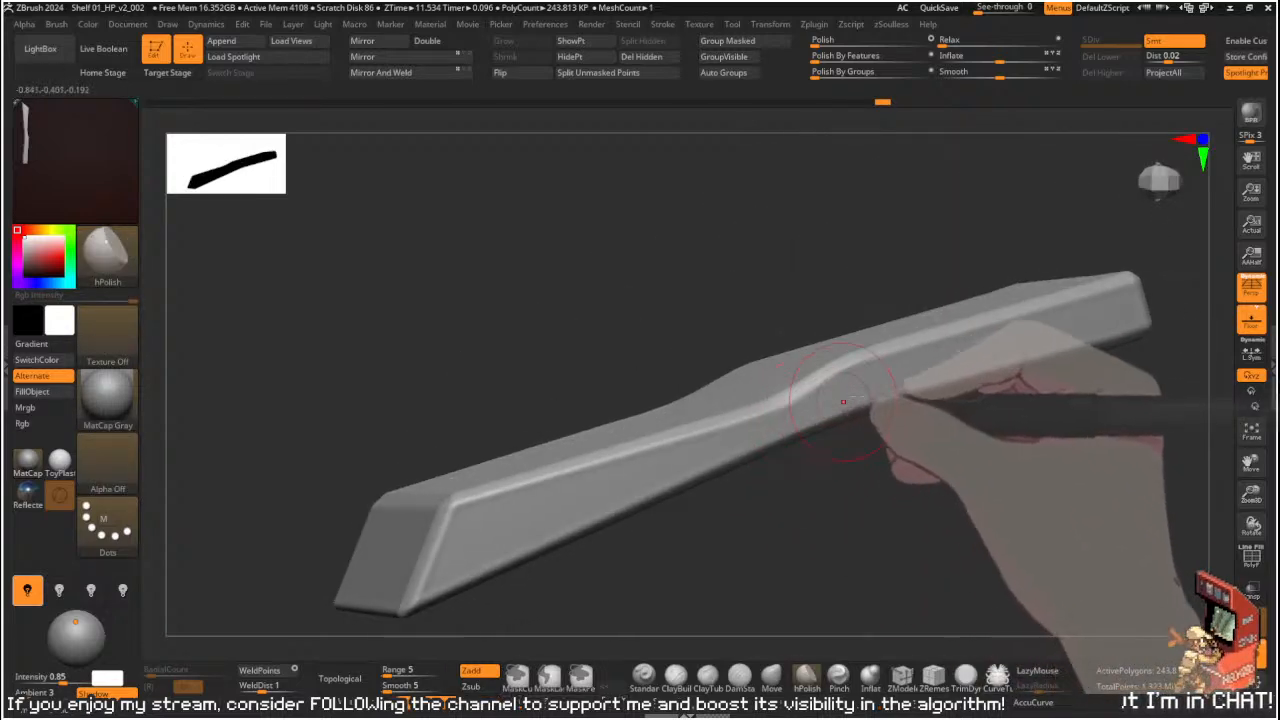
# - Smooth the post's narrow side and broad face around the bend to soften the transition
pyautogui.moveTo(840, 519)
pyautogui.mouseDown(button='right')
pyautogui.moveTo(783, 497)
pyautogui.moveTo(803, 331)
pyautogui.moveTo(851, 294)
pyautogui.moveTo(980, 381)
pyautogui.moveTo(971, 426)
pyautogui.moveTo(917, 403)
pyautogui.moveTo(960, 431)
pyautogui.moveTo(770, 388)
pyautogui.mouseUp(button='right')
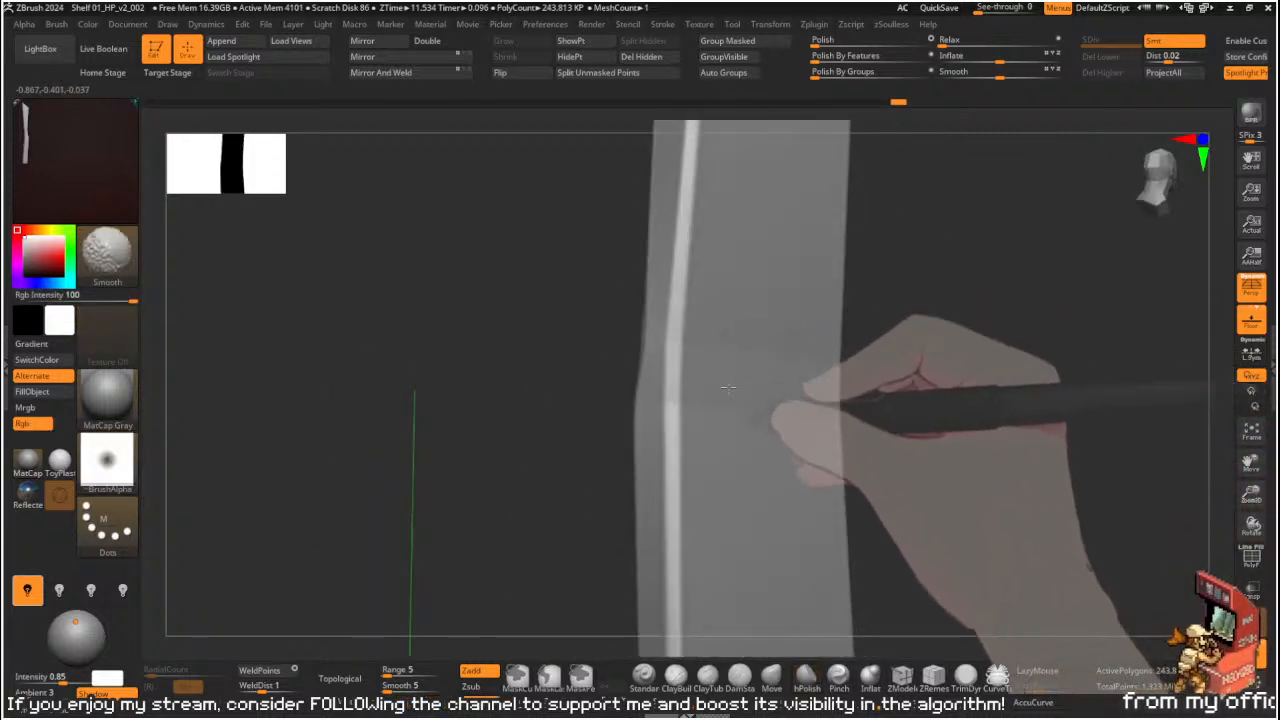
pyautogui.moveTo(729, 357)
pyautogui.mouseDown(button='right')
pyautogui.moveTo(965, 357)
pyautogui.moveTo(977, 286)
pyautogui.moveTo(914, 249)
pyautogui.moveTo(971, 246)
pyautogui.moveTo(997, 363)
pyautogui.moveTo(991, 411)
pyautogui.moveTo(776, 375)
pyautogui.moveTo(757, 423)
pyautogui.moveTo(688, 387)
pyautogui.mouseUp(button='right')
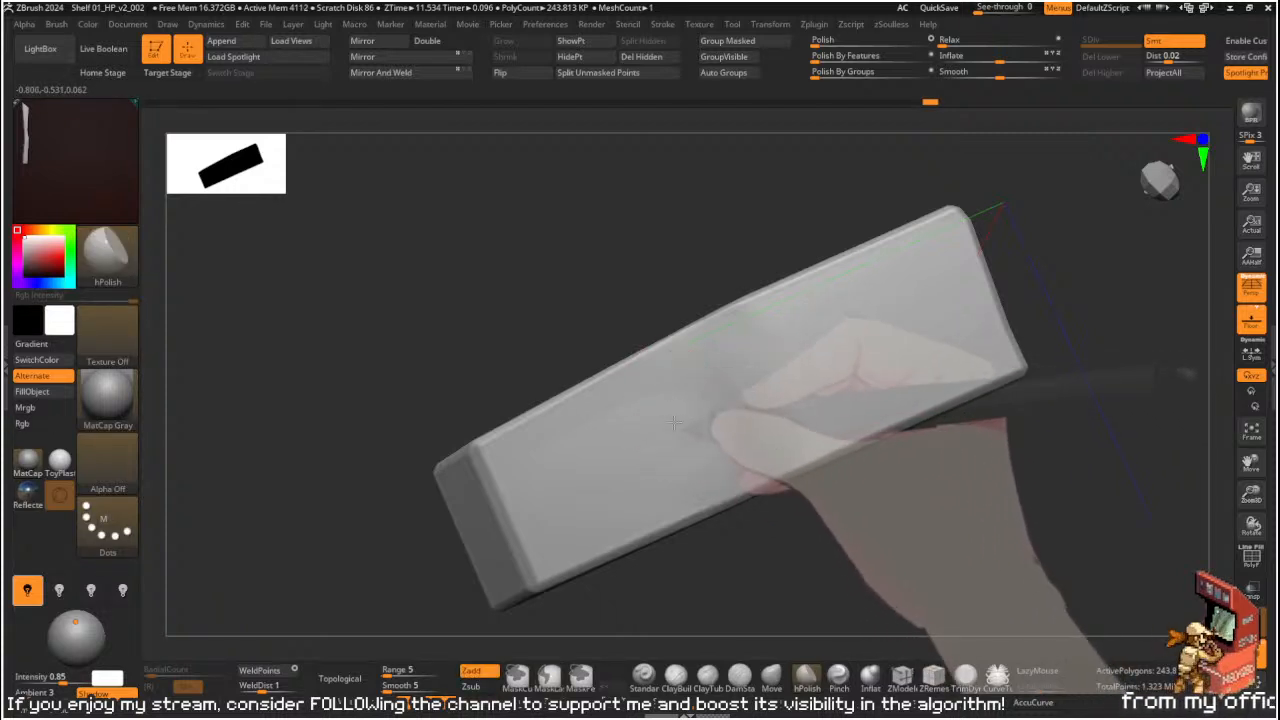
pyautogui.press('shift')
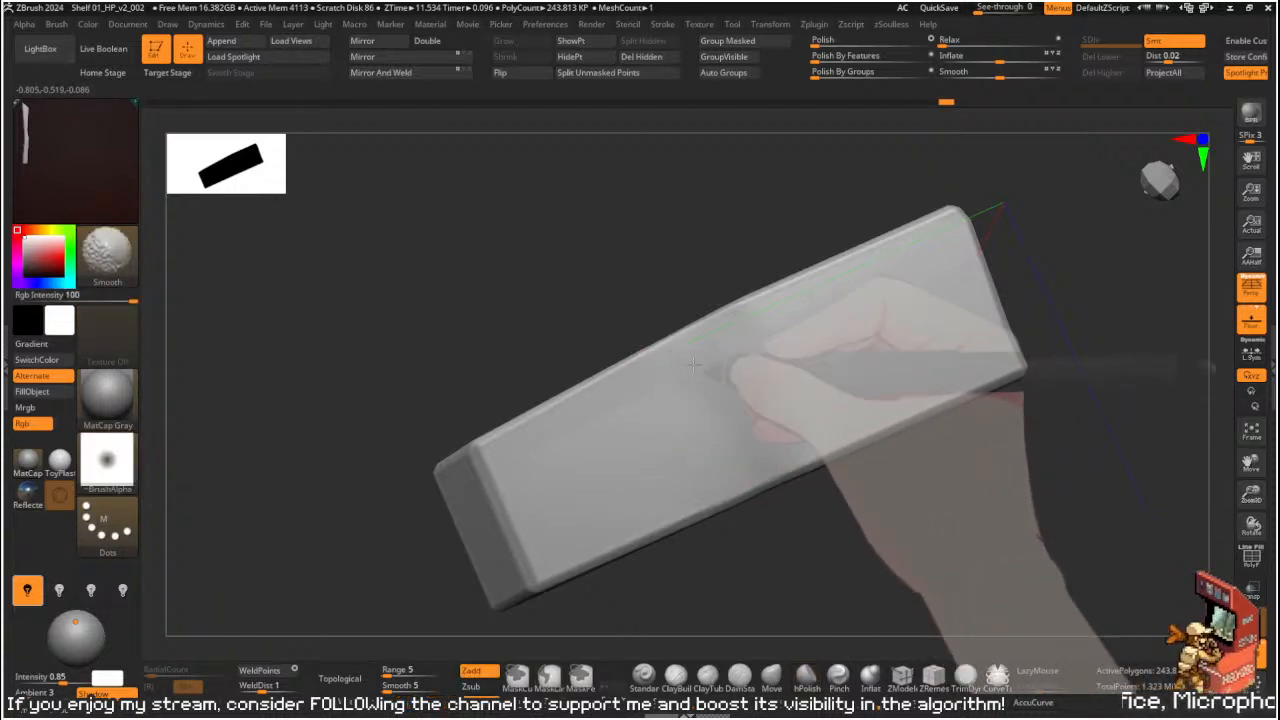
pyautogui.keyDown('shift'); pyautogui.moveTo(743, 440); pyautogui.dragTo(769, 400); pyautogui.keyUp('shift')
pyautogui.moveTo(850, 505)
pyautogui.mouseDown()
pyautogui.moveTo(884, 516)
pyautogui.moveTo(874, 470)
pyautogui.moveTo(960, 430)
pyautogui.moveTo(1023, 309)
pyautogui.moveTo(1006, 371)
pyautogui.moveTo(1030, 323)
pyautogui.moveTo(971, 314)
pyautogui.moveTo(914, 457)
pyautogui.moveTo(891, 443)
pyautogui.moveTo(950, 429)
pyautogui.mouseUp()
pyautogui.moveTo(956, 504); pyautogui.dragTo(1006, 397)
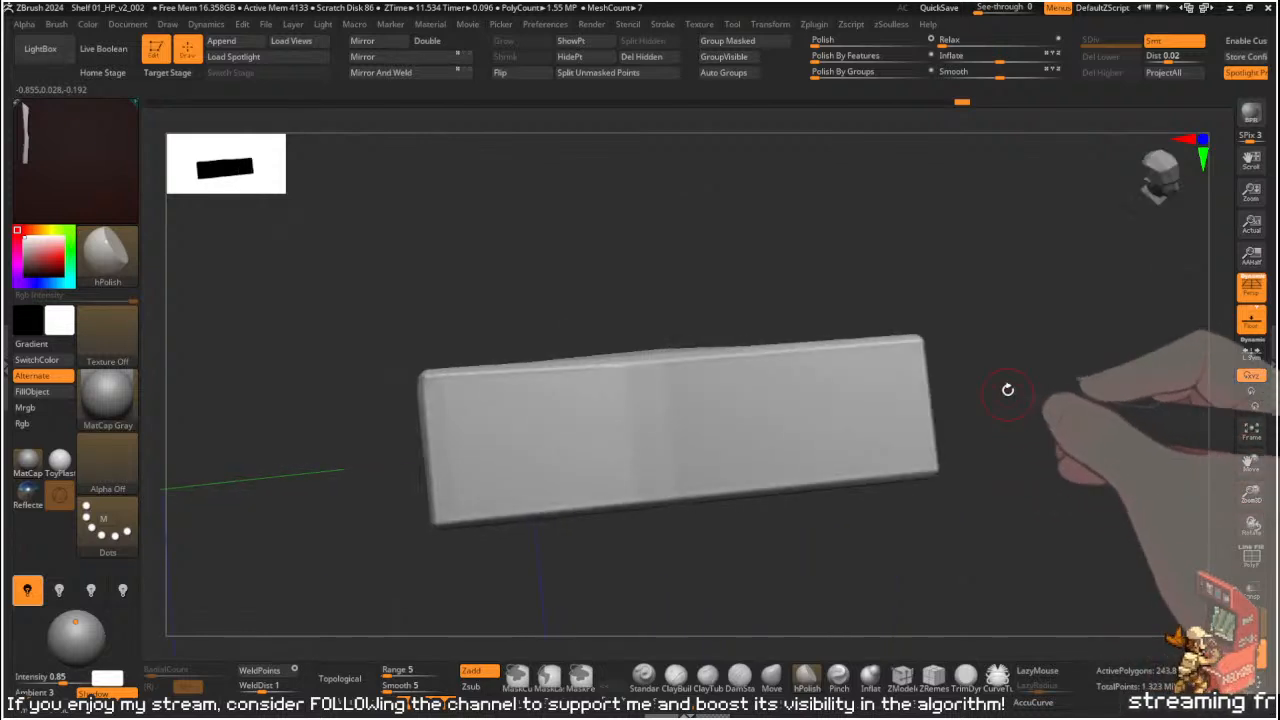
# - Flatten the opposite broad face at the post's bend with hPolish and smooth the remaining ridge
pyautogui.keyDown('alt'); pyautogui.moveTo(834, 257); pyautogui.dragTo(940, 266); pyautogui.keyUp('alt')
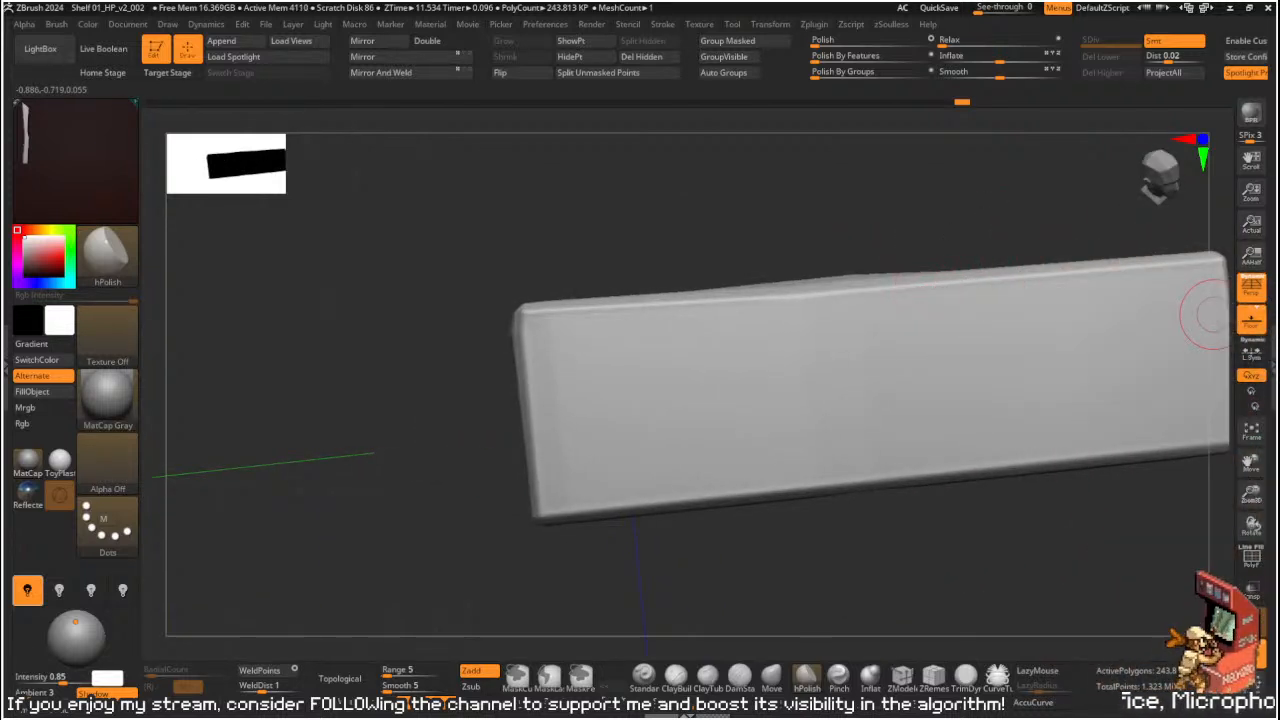
pyautogui.keyDown('shift'); pyautogui.moveTo(903, 217); pyautogui.dragTo(730, 229); pyautogui.keyUp('shift')
pyautogui.moveTo(706, 286); pyautogui.dragTo(697, 414, button='right')
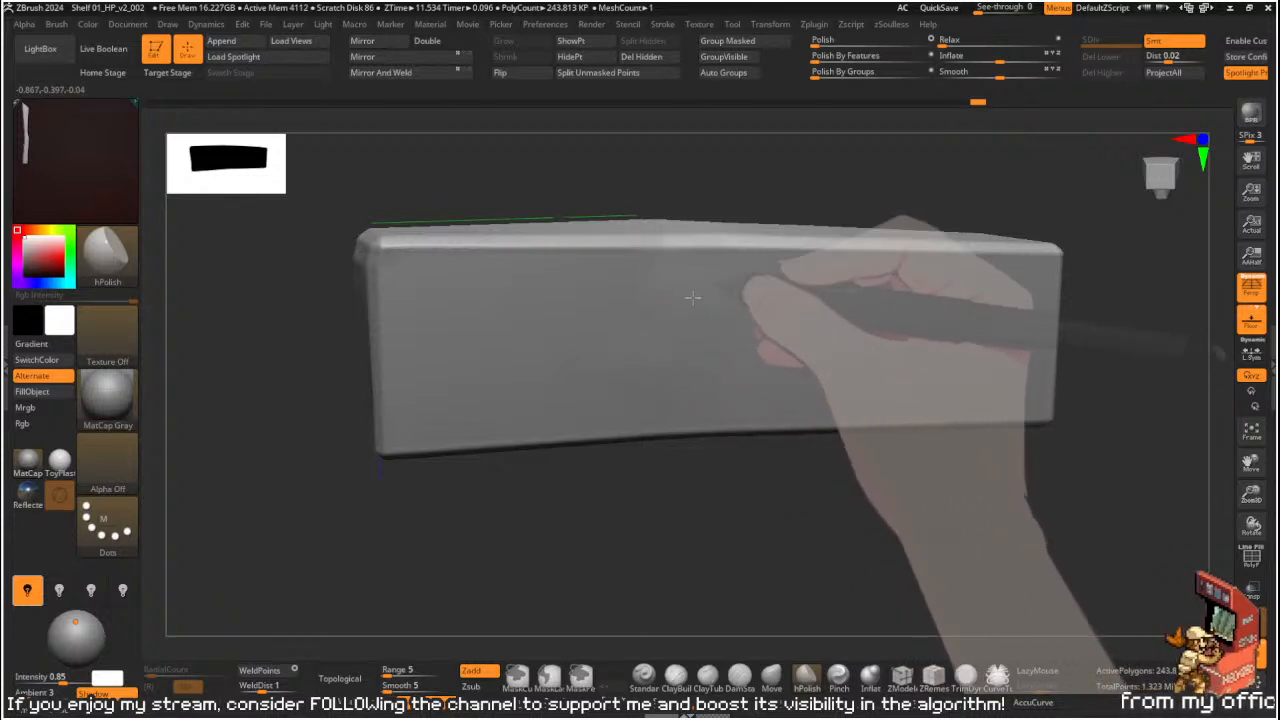
pyautogui.press('s')
pyautogui.press('shift')
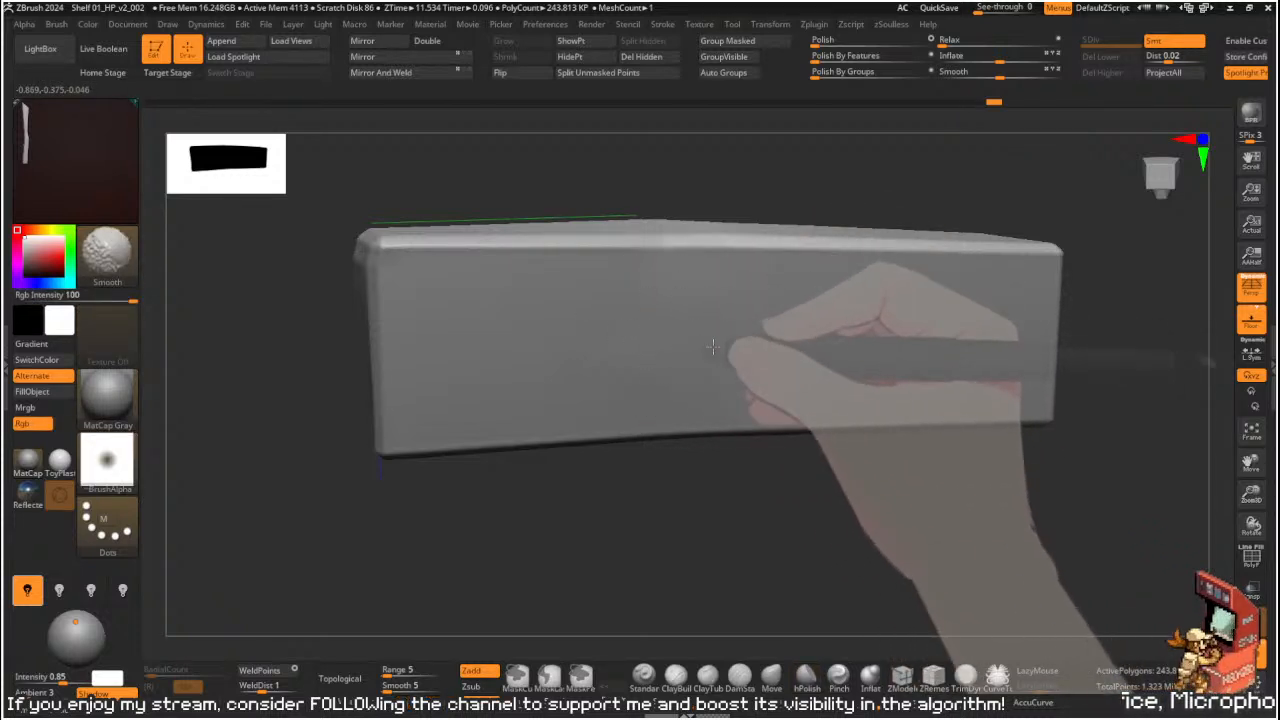
pyautogui.moveTo(711, 514)
pyautogui.mouseDown()
pyautogui.moveTo(700, 434)
pyautogui.moveTo(754, 194)
pyautogui.moveTo(632, 327)
pyautogui.mouseUp()
# - Mask a lengthwise strip of the post's broad face with a wavy MaskLasso boundary, undoing the first attempt
pyautogui.moveTo(320, 394)
pyautogui.keyDown('ctrl'); pyautogui.mouseDown()
pyautogui.moveTo(766, 486)
pyautogui.moveTo(1063, 480)
pyautogui.moveTo(984, 441)
pyautogui.moveTo(931, 386)
pyautogui.moveTo(1030, 340)
pyautogui.mouseUp(); pyautogui.keyUp('ctrl')
pyautogui.hotkey('ctrl', 'z')
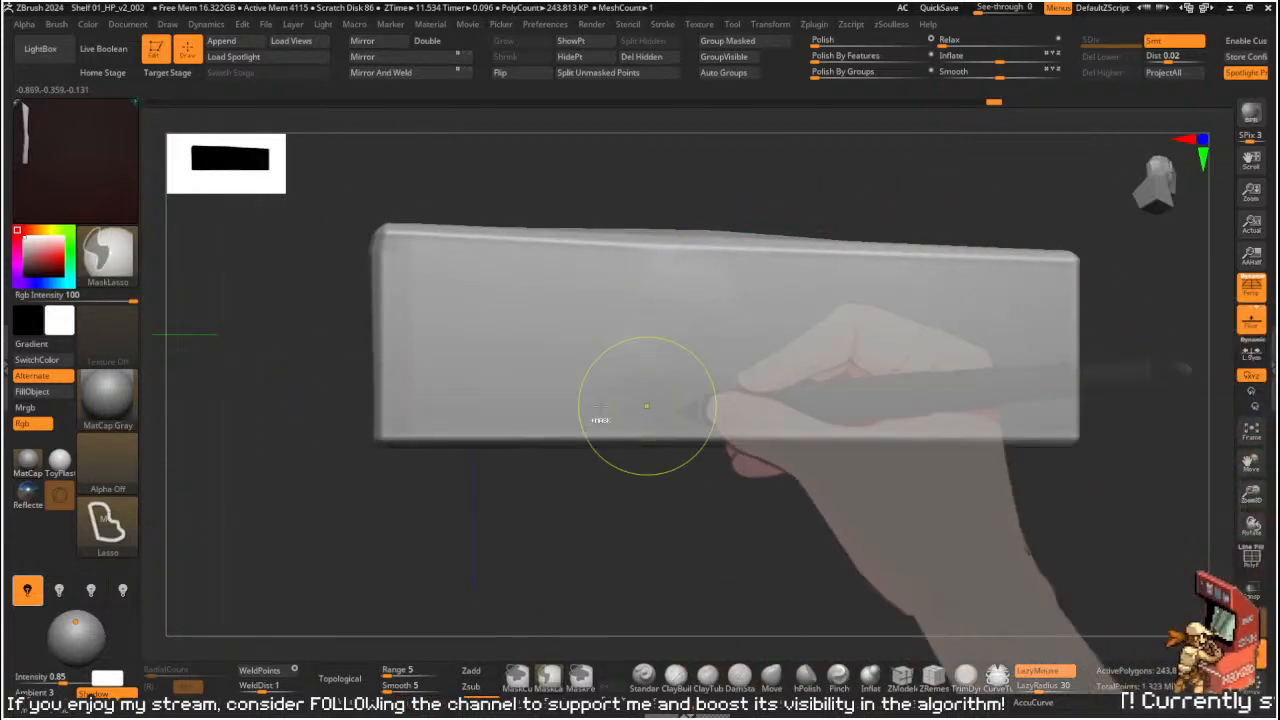
pyautogui.moveTo(349, 367)
pyautogui.keyDown('ctrl'); pyautogui.mouseDown()
pyautogui.moveTo(857, 325)
pyautogui.moveTo(1140, 345)
pyautogui.moveTo(1157, 457)
pyautogui.moveTo(357, 533)
pyautogui.moveTo(300, 385)
pyautogui.mouseUp(); pyautogui.keyUp('ctrl')
pyautogui.moveTo(836, 529)
pyautogui.keyDown('alt'); pyautogui.mouseDown()
pyautogui.moveTo(874, 563)
pyautogui.moveTo(981, 525)
pyautogui.mouseUp(); pyautogui.keyUp('alt')
pyautogui.press('ctrl')
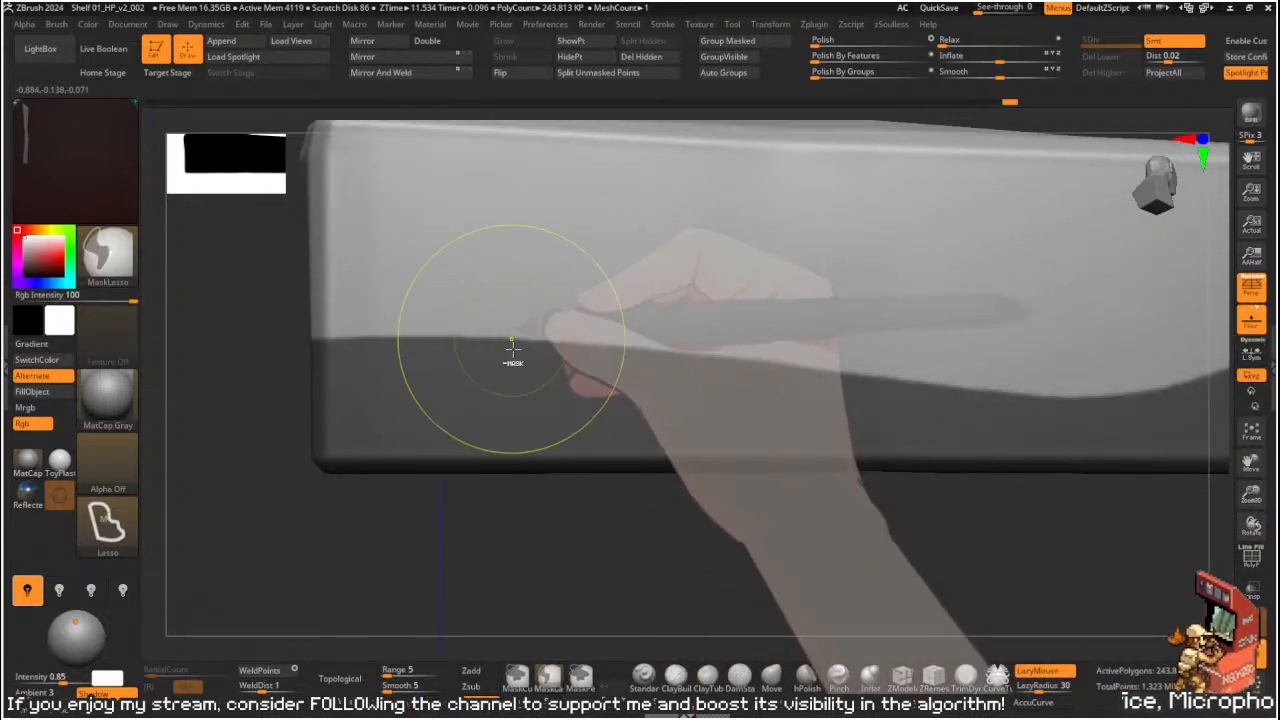
pyautogui.moveTo(780, 529)
pyautogui.mouseDown()
pyautogui.moveTo(690, 460)
pyautogui.moveTo(851, 463)
pyautogui.moveTo(839, 441)
pyautogui.moveTo(746, 403)
pyautogui.moveTo(786, 457)
pyautogui.moveTo(783, 400)
pyautogui.moveTo(748, 408)
pyautogui.moveTo(775, 425)
pyautogui.mouseUp()
pyautogui.moveTo(489, 286); pyautogui.dragTo(476, 277)
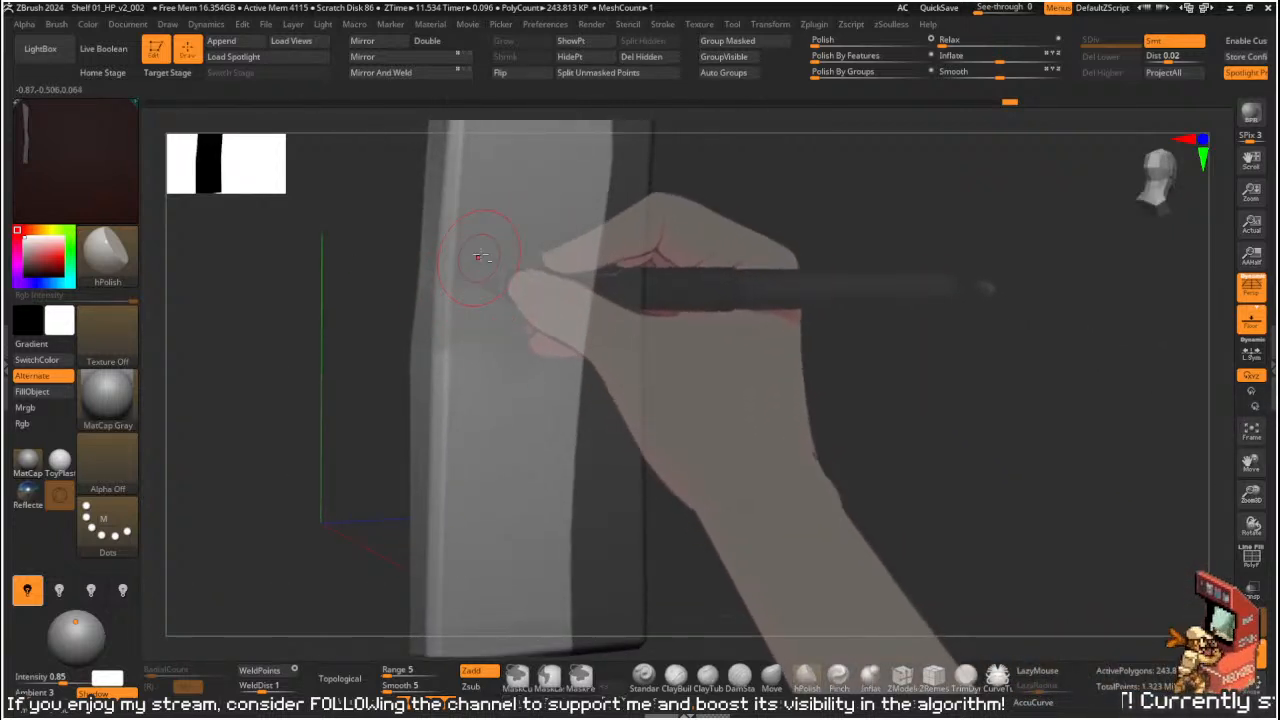
# - Invert the wavy mask on the post so the masked and editable areas swap
pyautogui.moveTo(800, 365)
pyautogui.mouseDown()
pyautogui.moveTo(897, 286)
pyautogui.moveTo(912, 290)
pyautogui.moveTo(849, 266)
pyautogui.moveTo(778, 331)
pyautogui.mouseUp()
pyautogui.keyDown('ctrl'); pyautogui.click(858, 318); pyautogui.keyUp('ctrl')
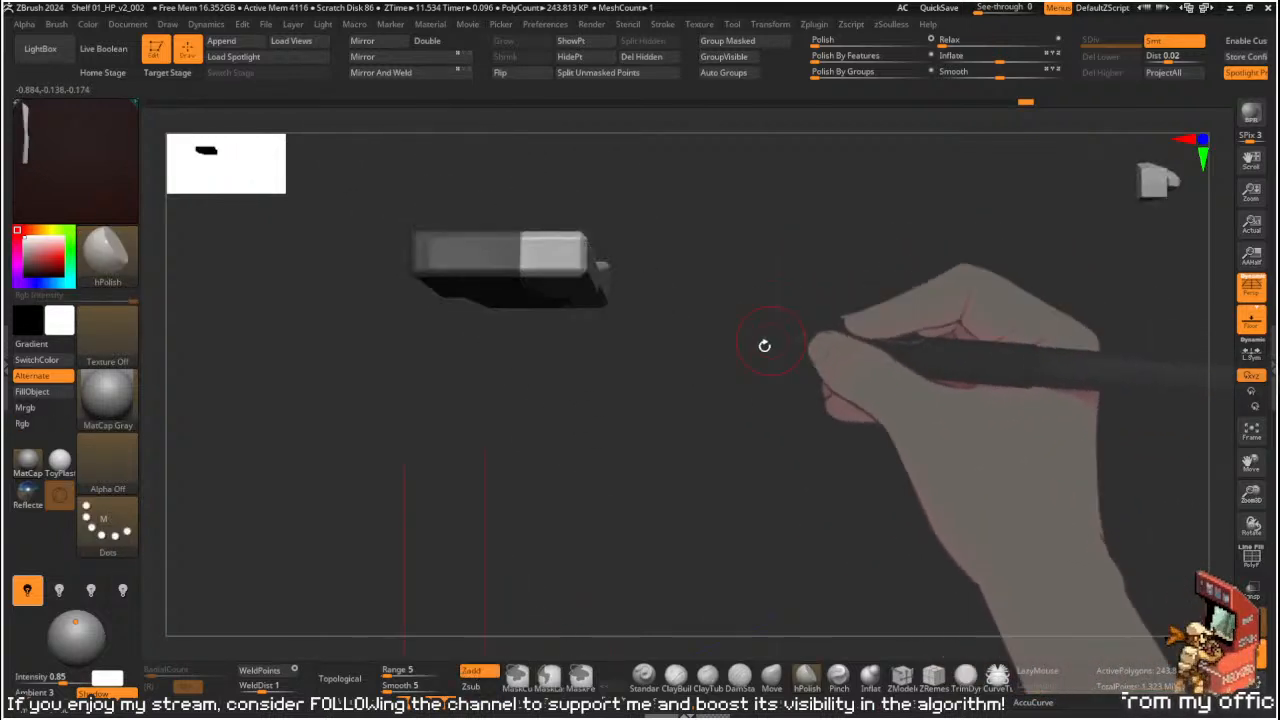
pyautogui.keyDown('alt'); pyautogui.moveTo(711, 283); pyautogui.dragTo(900, 431); pyautogui.keyUp('alt')
pyautogui.press('ctrl')
pyautogui.moveTo(775, 262)
pyautogui.mouseDown()
pyautogui.moveTo(886, 306)
pyautogui.moveTo(800, 277)
pyautogui.mouseUp()
# - Switch to the Move brush at a large size and offset the unmasked wavy strip from the masked face
pyautogui.press('b')
pyautogui.press('m')
pyautogui.press('v')
pyautogui.press('s')
pyautogui.moveTo(692, 279); pyautogui.dragTo(715, 281)
pyautogui.moveTo(800, 264)
pyautogui.mouseDown()
pyautogui.moveTo(754, 274)
pyautogui.moveTo(863, 234)
pyautogui.moveTo(949, 229)
pyautogui.moveTo(940, 238)
pyautogui.mouseUp()
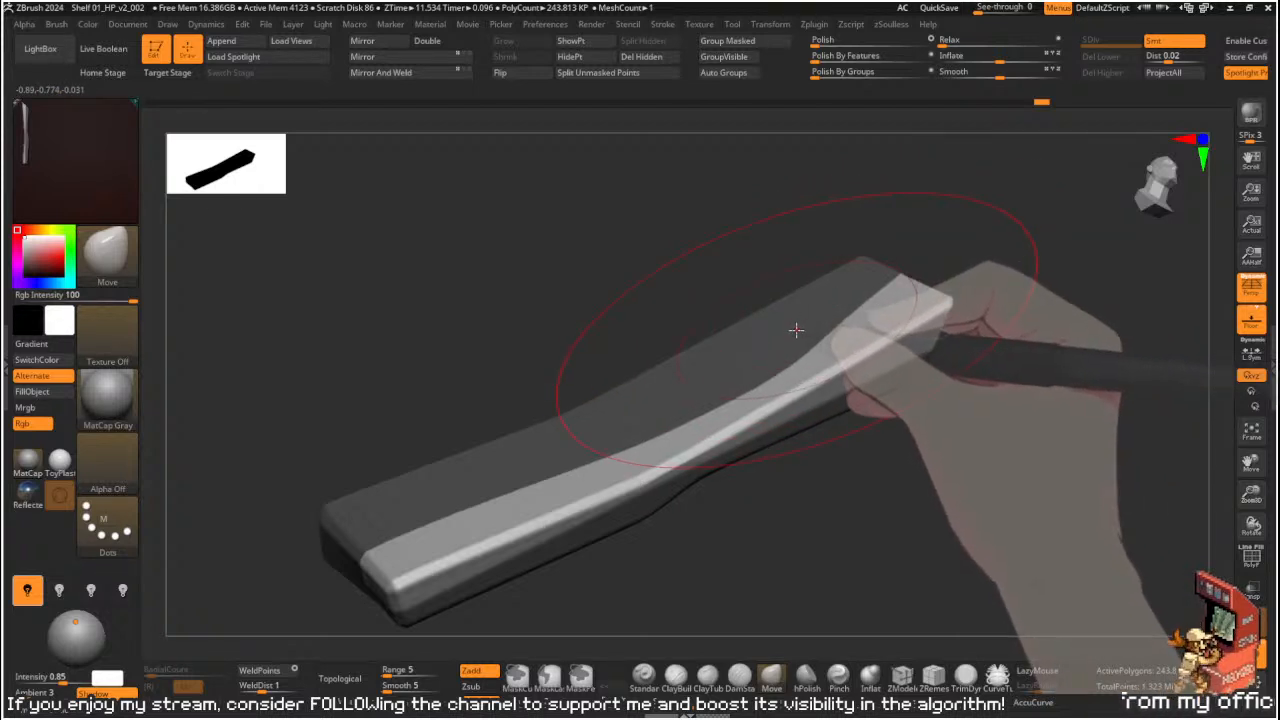
pyautogui.moveTo(776, 486)
pyautogui.mouseDown()
pyautogui.moveTo(899, 492)
pyautogui.moveTo(886, 234)
pyautogui.moveTo(857, 280)
pyautogui.moveTo(877, 323)
pyautogui.moveTo(855, 303)
pyautogui.mouseUp()
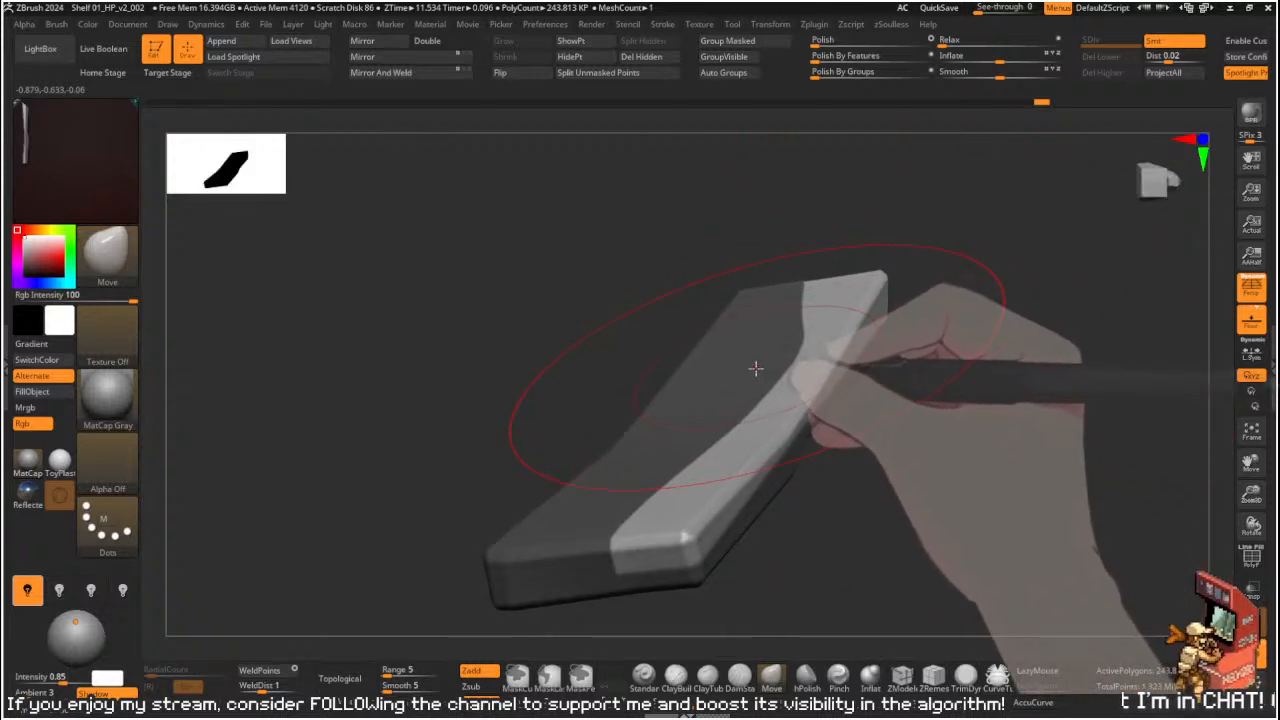
pyautogui.moveTo(915, 510)
pyautogui.mouseDown()
pyautogui.moveTo(911, 351)
pyautogui.moveTo(890, 345)
pyautogui.mouseUp()
# - Show the whole shelf around the post and adjust the wavy strip with a resized Move brush
pyautogui.keyDown('ctrl'); pyautogui.click(694, 343); pyautogui.keyUp('ctrl')
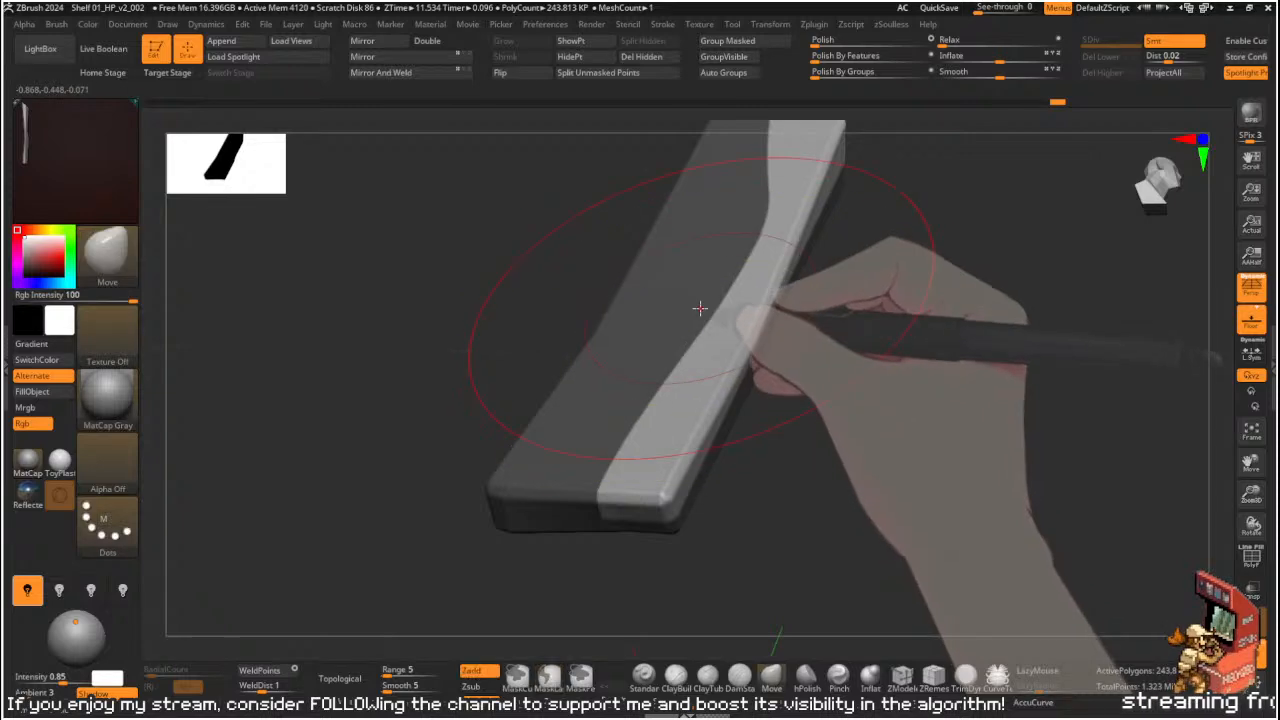
pyautogui.moveTo(850, 430)
pyautogui.mouseDown()
pyautogui.moveTo(884, 401)
pyautogui.moveTo(849, 354)
pyautogui.moveTo(860, 380)
pyautogui.moveTo(869, 374)
pyautogui.moveTo(846, 357)
pyautogui.moveTo(886, 343)
pyautogui.moveTo(920, 357)
pyautogui.moveTo(935, 403)
pyautogui.moveTo(871, 349)
pyautogui.moveTo(923, 374)
pyautogui.moveTo(894, 317)
pyautogui.moveTo(871, 449)
pyautogui.moveTo(860, 445)
pyautogui.mouseUp()
pyautogui.hotkey('ctrl', 'shift', 's')
pyautogui.moveTo(849, 337); pyautogui.dragTo(884, 424)
pyautogui.moveTo(966, 283); pyautogui.dragTo(660, 358)
pyautogui.press('s')
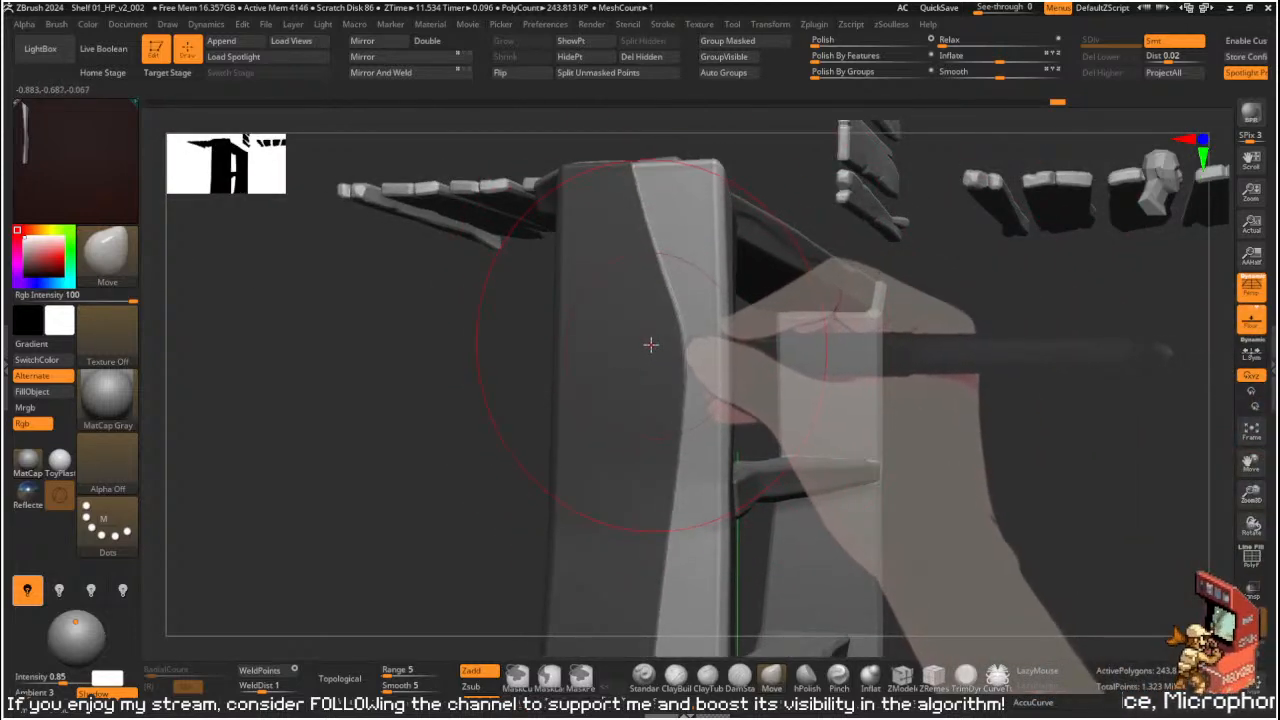
pyautogui.press('s')
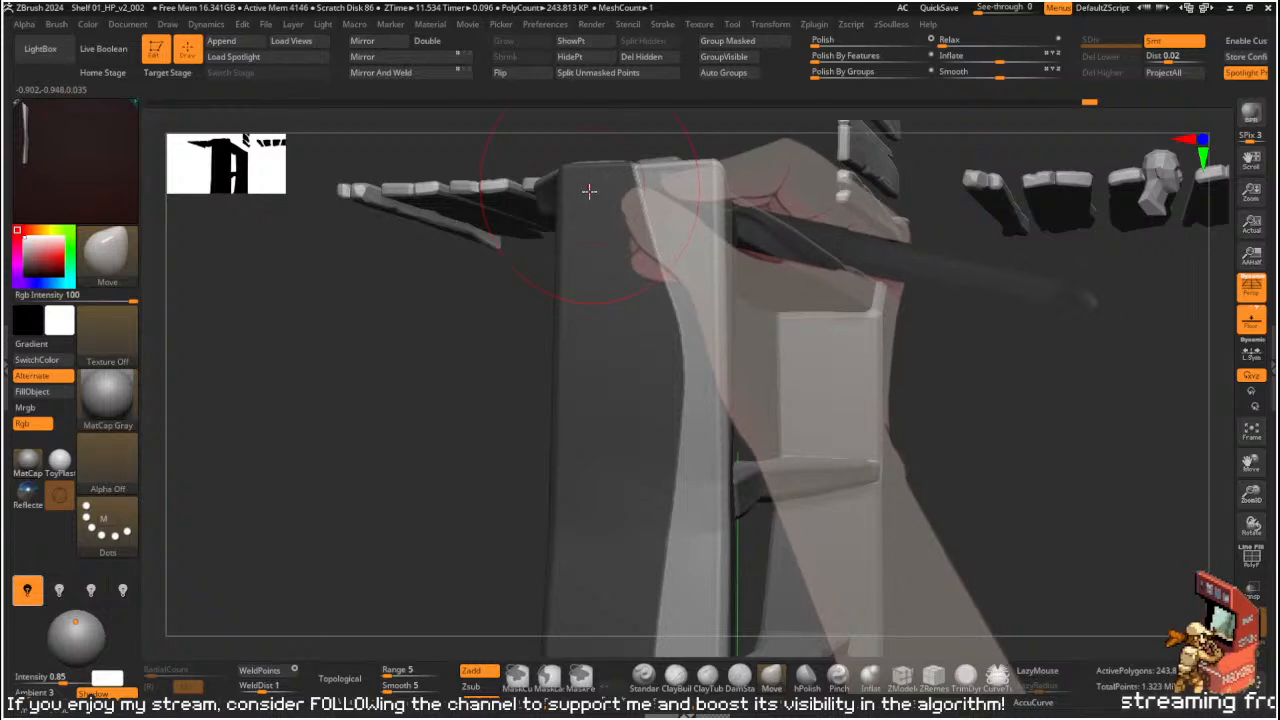
pyautogui.moveTo(1029, 360)
pyautogui.keyDown('alt'); pyautogui.mouseDown()
pyautogui.moveTo(971, 297)
pyautogui.moveTo(969, 323)
pyautogui.moveTo(583, 331)
pyautogui.moveTo(633, 307)
pyautogui.mouseUp(); pyautogui.keyUp('alt')
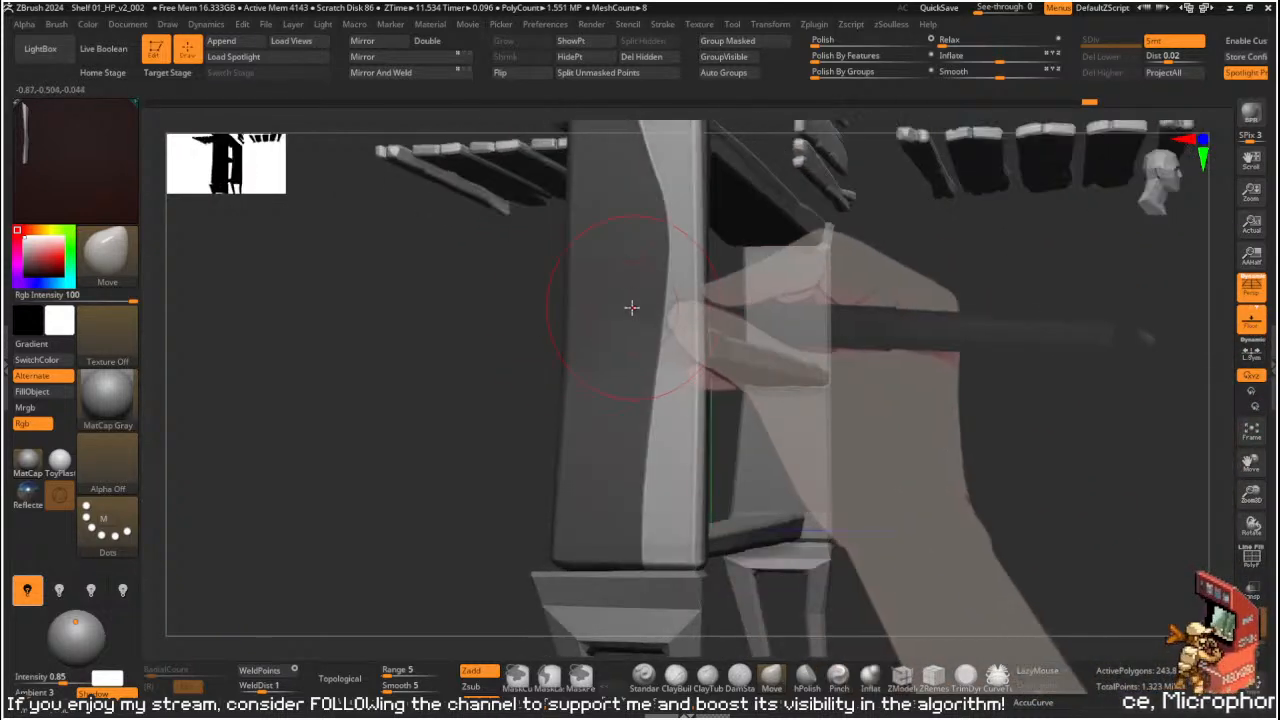
pyautogui.moveTo(525, 314); pyautogui.dragTo(551, 311)
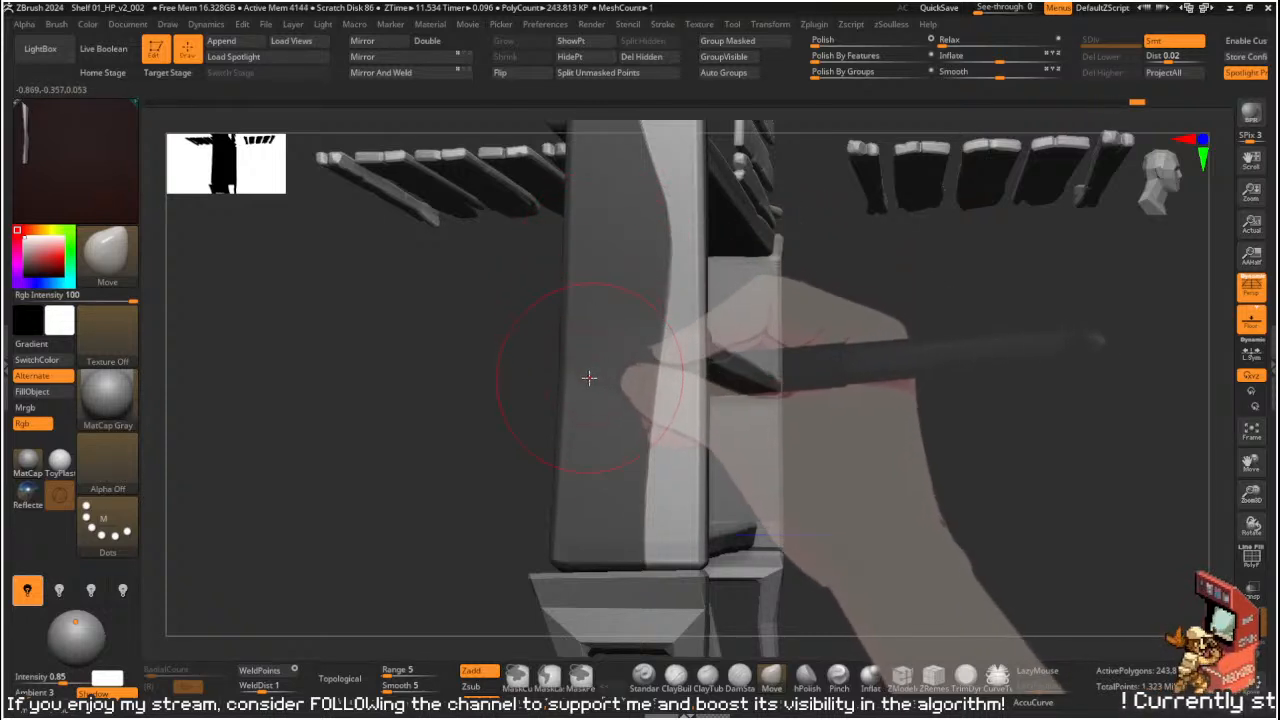
# - Clear the mask and remesh the isolated post, smoothing along the wavy step on its broad face
pyautogui.keyDown('ctrl'); pyautogui.click(903, 349); pyautogui.keyUp('ctrl')
pyautogui.keyDown('alt'); pyautogui.moveTo(903, 349); pyautogui.dragTo(874, 334); pyautogui.keyUp('alt')
pyautogui.moveTo(874, 334)
pyautogui.keyDown('ctrl'); pyautogui.mouseDown()
pyautogui.moveTo(866, 374)
pyautogui.moveTo(777, 175)
pyautogui.moveTo(771, 209)
pyautogui.moveTo(920, 355)
pyautogui.moveTo(857, 231)
pyautogui.moveTo(817, 309)
pyautogui.mouseUp(); pyautogui.keyUp('ctrl')
pyautogui.keyDown('alt'); pyautogui.moveTo(640, 415); pyautogui.dragTo(800, 431); pyautogui.keyUp('alt')
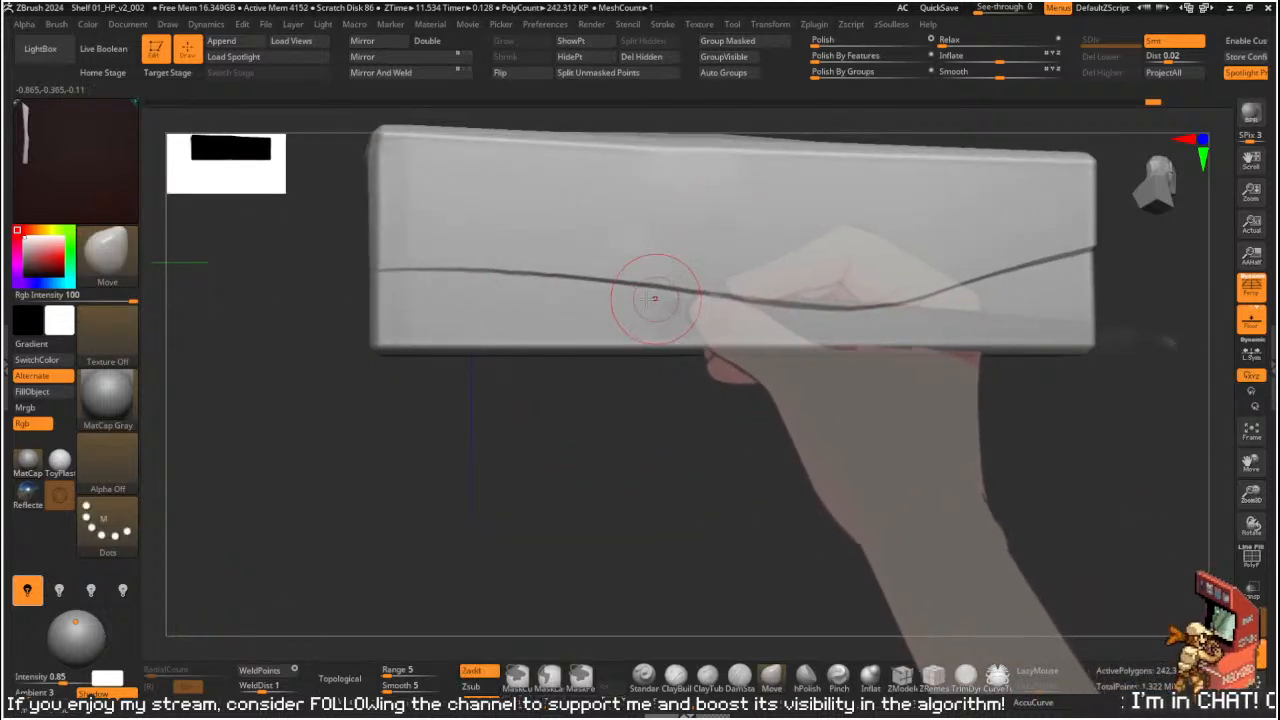
pyautogui.press('shift')
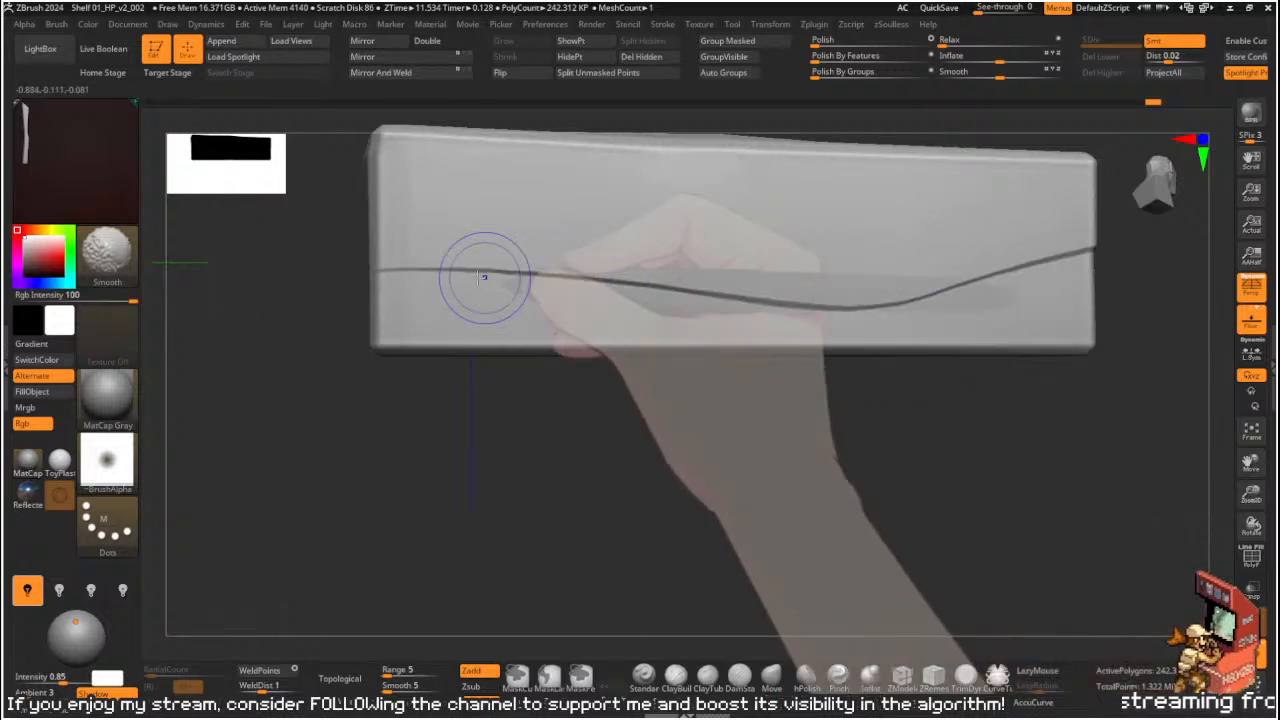
pyautogui.moveTo(915, 380)
pyautogui.mouseDown()
pyautogui.moveTo(923, 443)
pyautogui.moveTo(838, 481)
pyautogui.moveTo(957, 283)
pyautogui.moveTo(966, 346)
pyautogui.moveTo(989, 383)
pyautogui.moveTo(977, 389)
pyautogui.moveTo(1046, 363)
pyautogui.moveTo(872, 298)
pyautogui.moveTo(891, 314)
pyautogui.moveTo(880, 340)
pyautogui.moveTo(957, 363)
pyautogui.moveTo(887, 323)
pyautogui.moveTo(1017, 375)
pyautogui.mouseUp()
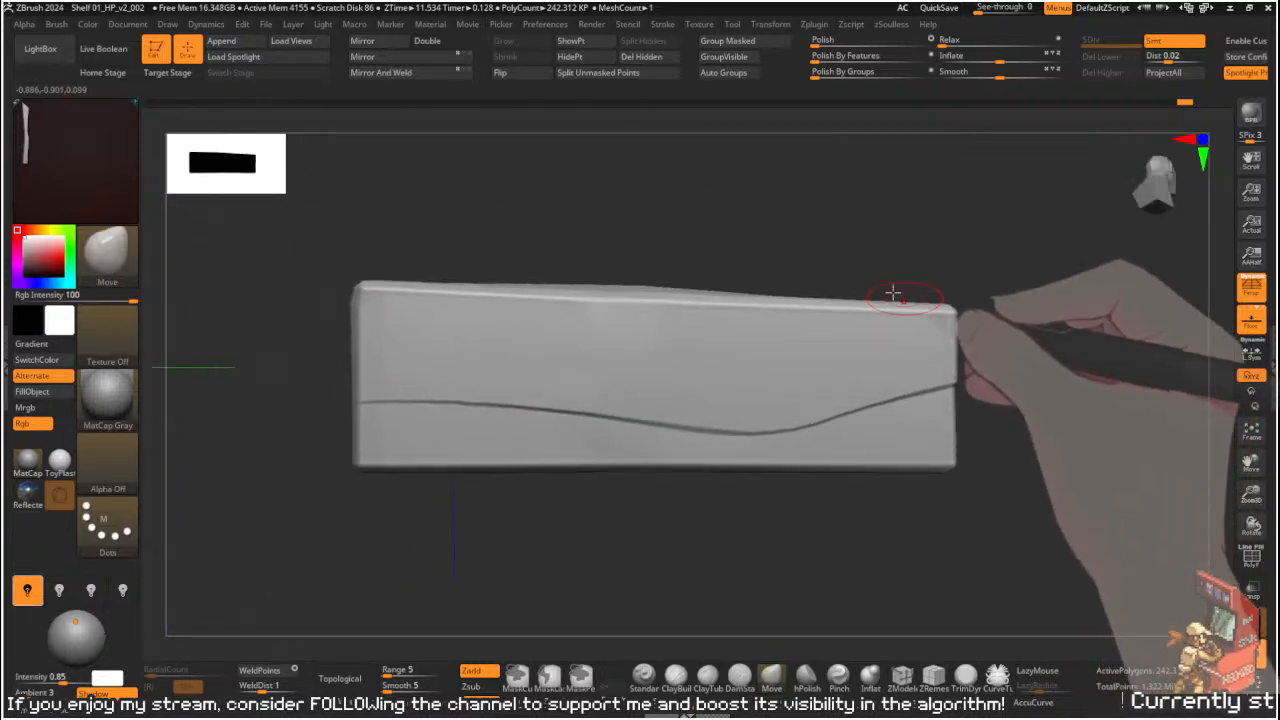
# - Lasso-mask a curved strip along the opposite long edge, from mid-post to one end, and invert the mask
pyautogui.moveTo(508, 266)
pyautogui.keyDown('ctrl'); pyautogui.mouseDown()
pyautogui.moveTo(569, 331)
pyautogui.moveTo(795, 359)
pyautogui.moveTo(914, 354)
pyautogui.moveTo(933, 215)
pyautogui.moveTo(646, 306)
pyautogui.moveTo(529, 257)
pyautogui.moveTo(450, 310)
pyautogui.mouseUp(); pyautogui.keyUp('ctrl')
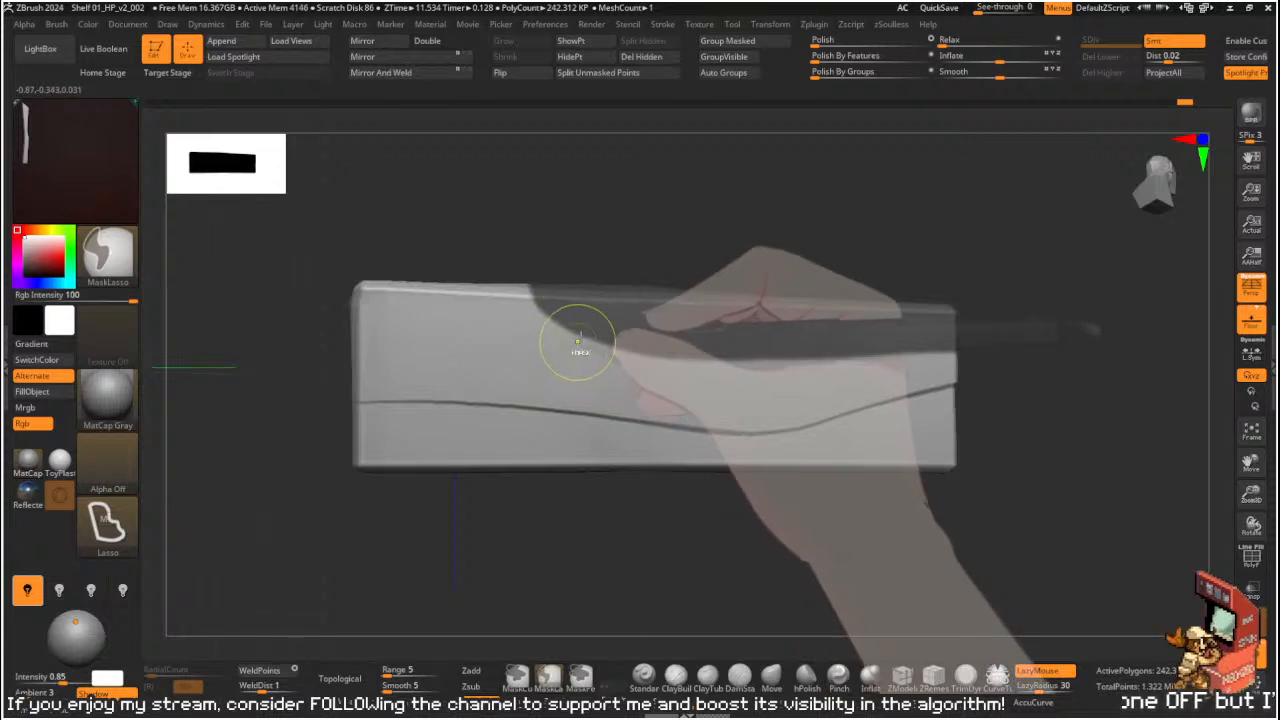
pyautogui.moveTo(669, 237)
pyautogui.mouseDown()
pyautogui.moveTo(763, 161)
pyautogui.moveTo(857, 200)
pyautogui.moveTo(866, 263)
pyautogui.moveTo(749, 257)
pyautogui.moveTo(480, 340)
pyautogui.moveTo(1100, 380)
pyautogui.moveTo(1139, 296)
pyautogui.moveTo(730, 328)
pyautogui.mouseUp()
pyautogui.moveTo(890, 250)
pyautogui.mouseDown()
pyautogui.moveTo(1071, 206)
pyautogui.moveTo(999, 231)
pyautogui.mouseUp()
pyautogui.moveTo(850, 176); pyautogui.dragTo(1003, 251)
pyautogui.keyDown('alt'); pyautogui.moveTo(1028, 186); pyautogui.dragTo(811, 286); pyautogui.keyUp('alt')
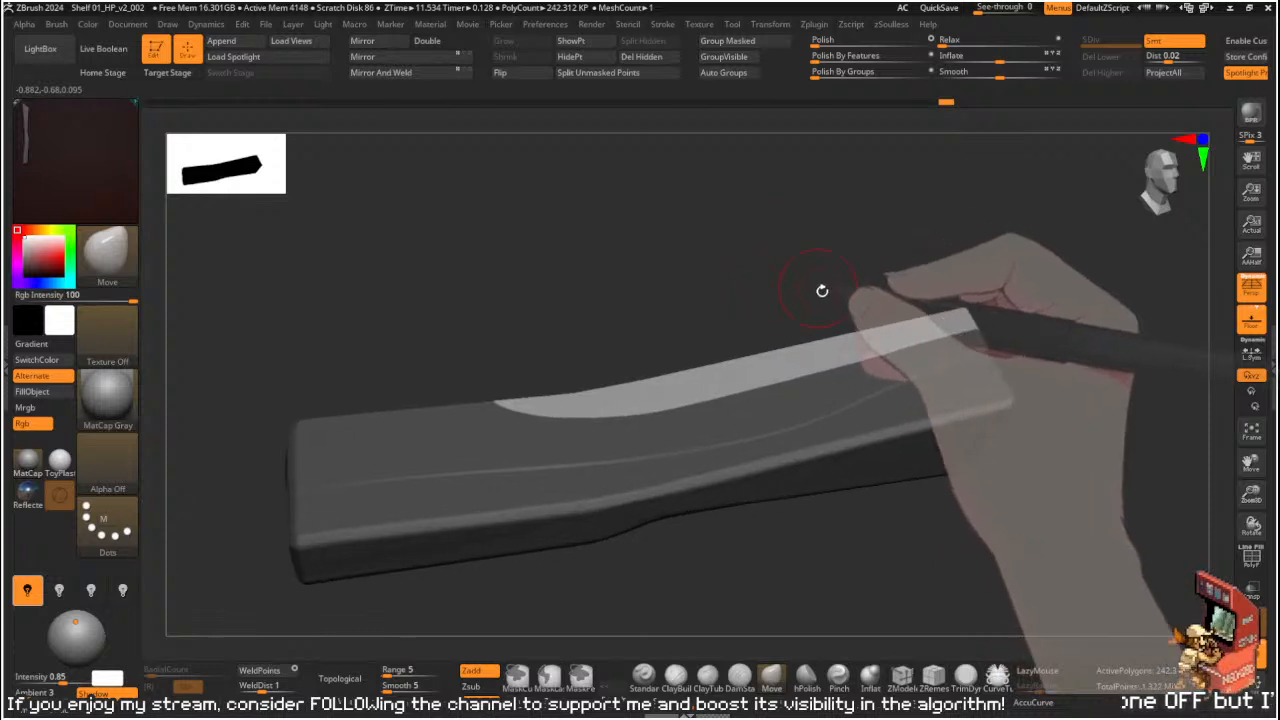
# - Offset the unmasked curved strip with an enlarged Move brush, undoing an unwanted change
pyautogui.press('s')
pyautogui.moveTo(700, 406); pyautogui.dragTo(725, 406)
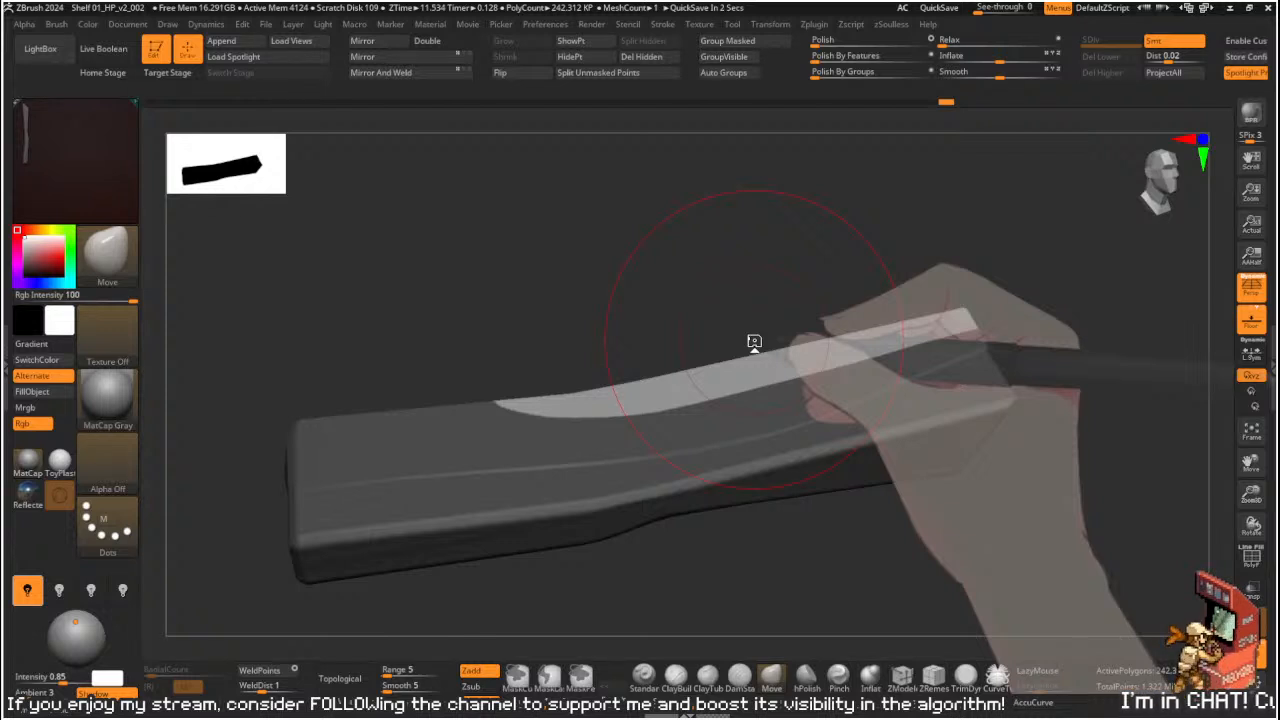
pyautogui.moveTo(897, 260); pyautogui.dragTo(990, 343)
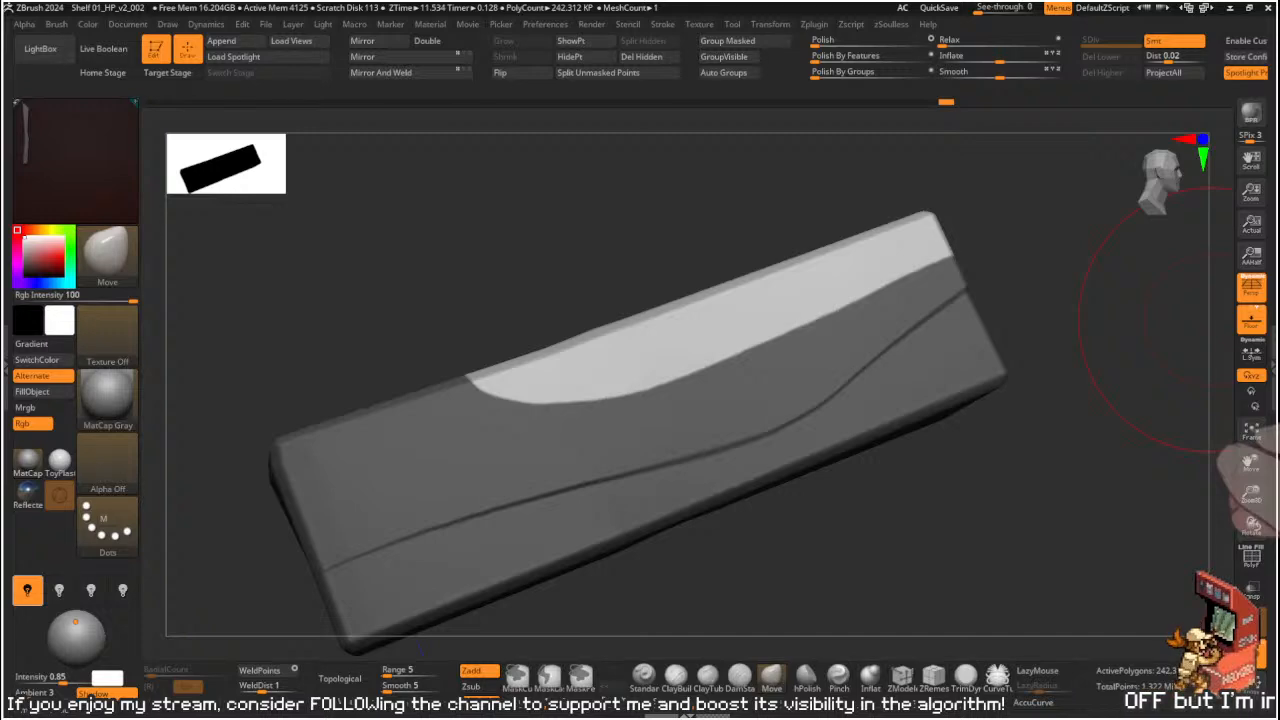
pyautogui.moveTo(1083, 312); pyautogui.dragTo(1068, 380)
pyautogui.hotkey('ctrl', 'z')
pyautogui.moveTo(920, 357)
pyautogui.mouseDown()
pyautogui.moveTo(1048, 261)
pyautogui.moveTo(1054, 309)
pyautogui.moveTo(1006, 260)
pyautogui.moveTo(1015, 246)
pyautogui.moveTo(857, 206)
pyautogui.mouseUp()
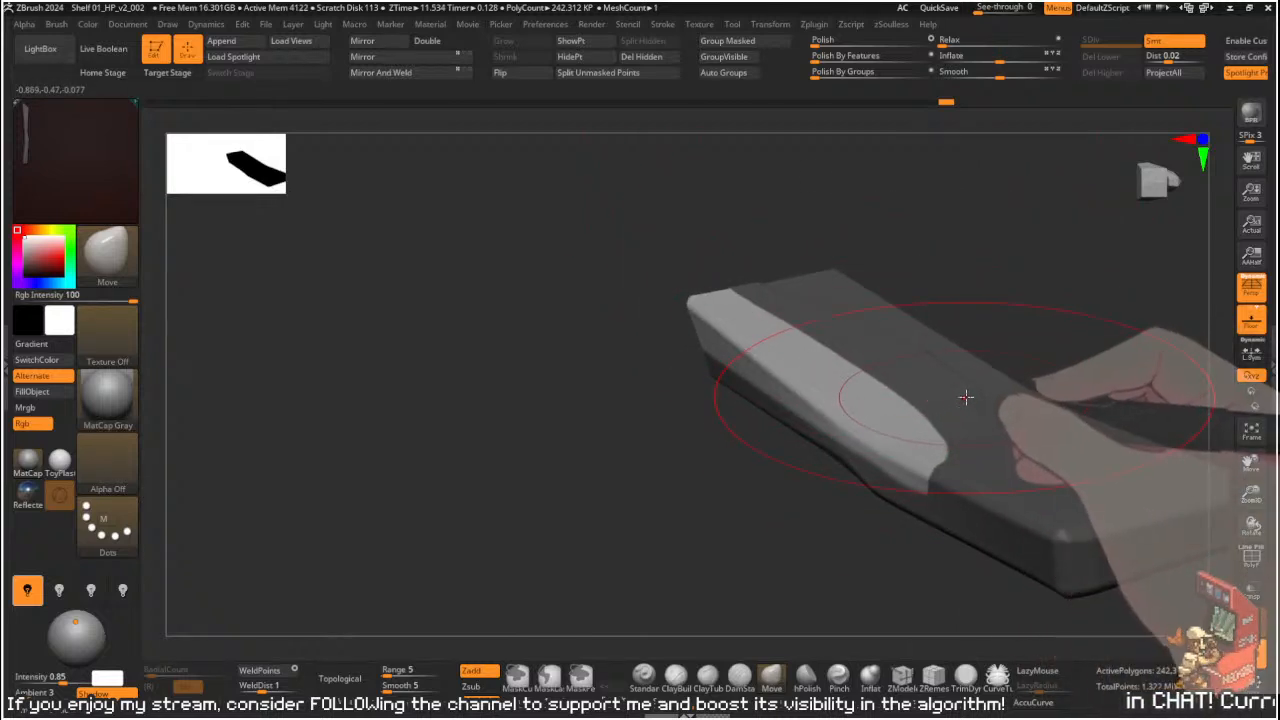
pyautogui.moveTo(1006, 320); pyautogui.dragTo(998, 366, button='right')
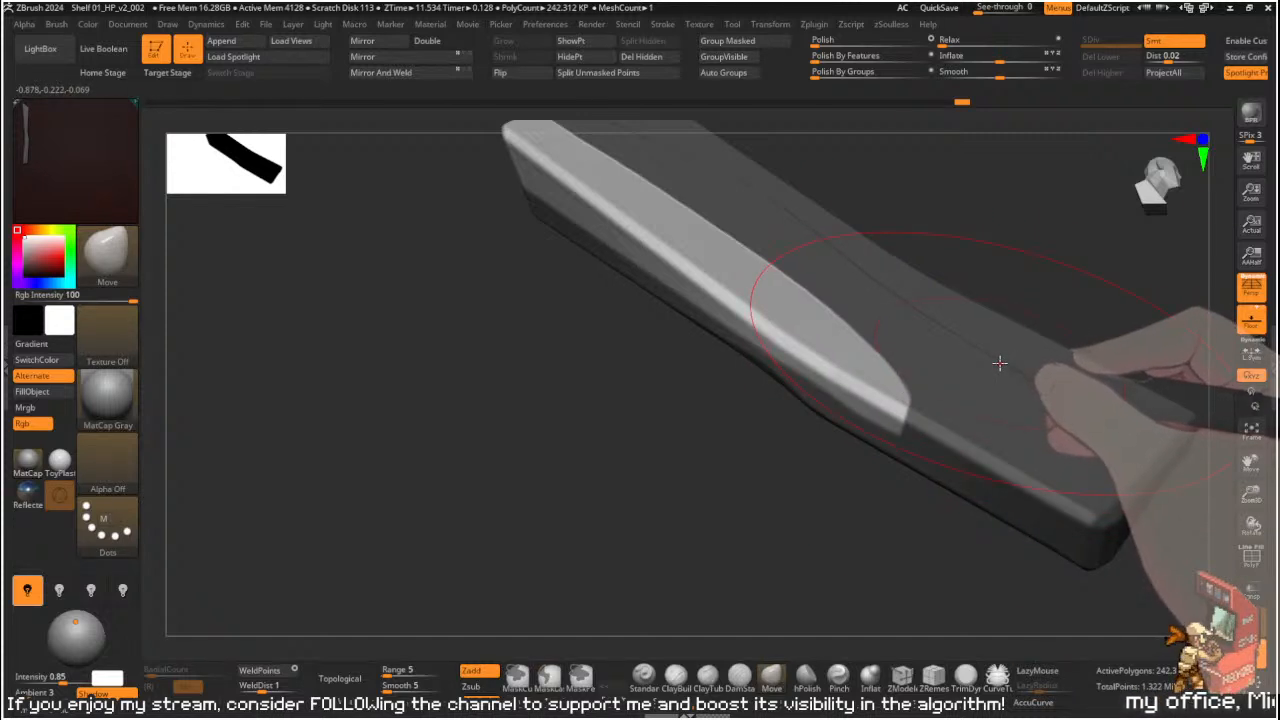
pyautogui.moveTo(1007, 222)
pyautogui.mouseDown(button='right')
pyautogui.moveTo(1020, 303)
pyautogui.moveTo(951, 417)
pyautogui.mouseUp(button='right')
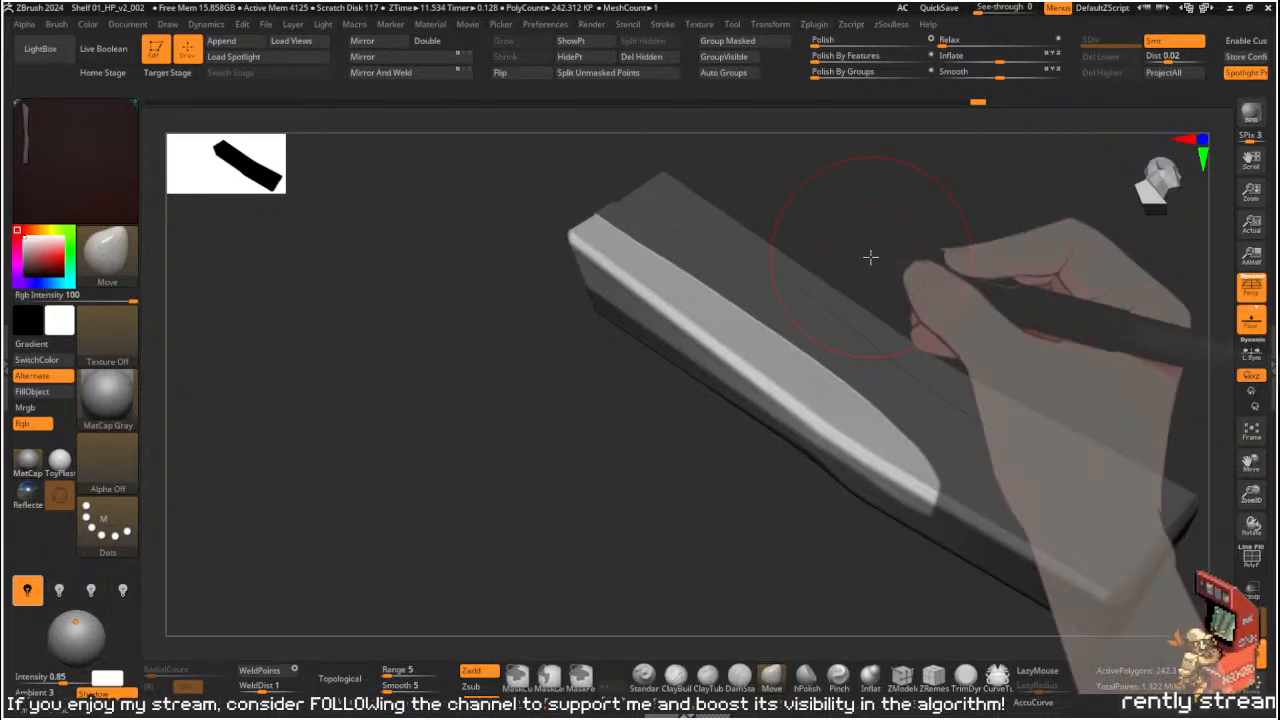
# - Refine the curved strip's offset with a resized Move brush and invert the mask
pyautogui.moveTo(971, 231)
pyautogui.mouseDown()
pyautogui.moveTo(1023, 311)
pyautogui.moveTo(1031, 300)
pyautogui.moveTo(946, 260)
pyautogui.moveTo(931, 269)
pyautogui.moveTo(891, 237)
pyautogui.mouseUp()
pyautogui.press('s')
pyautogui.moveTo(736, 288); pyautogui.dragTo(752, 289)
pyautogui.moveTo(757, 289)
pyautogui.mouseDown(button='right')
pyautogui.moveTo(837, 254)
pyautogui.moveTo(787, 301)
pyautogui.mouseUp(button='right')
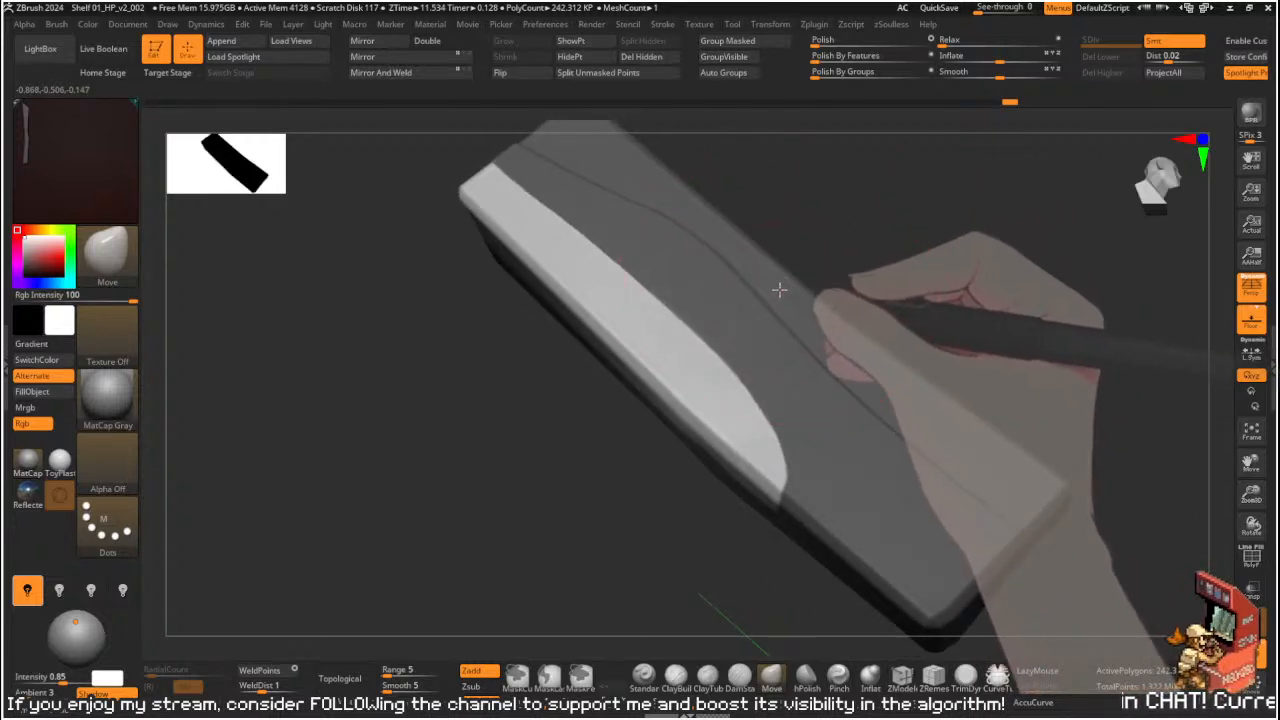
pyautogui.moveTo(737, 251); pyautogui.dragTo(700, 220)
pyautogui.keyDown('ctrl'); pyautogui.click(891, 226); pyautogui.keyUp('ctrl')
pyautogui.keyDown('ctrl'); pyautogui.moveTo(891, 226); pyautogui.dragTo(874, 217, button='right'); pyautogui.keyUp('ctrl')
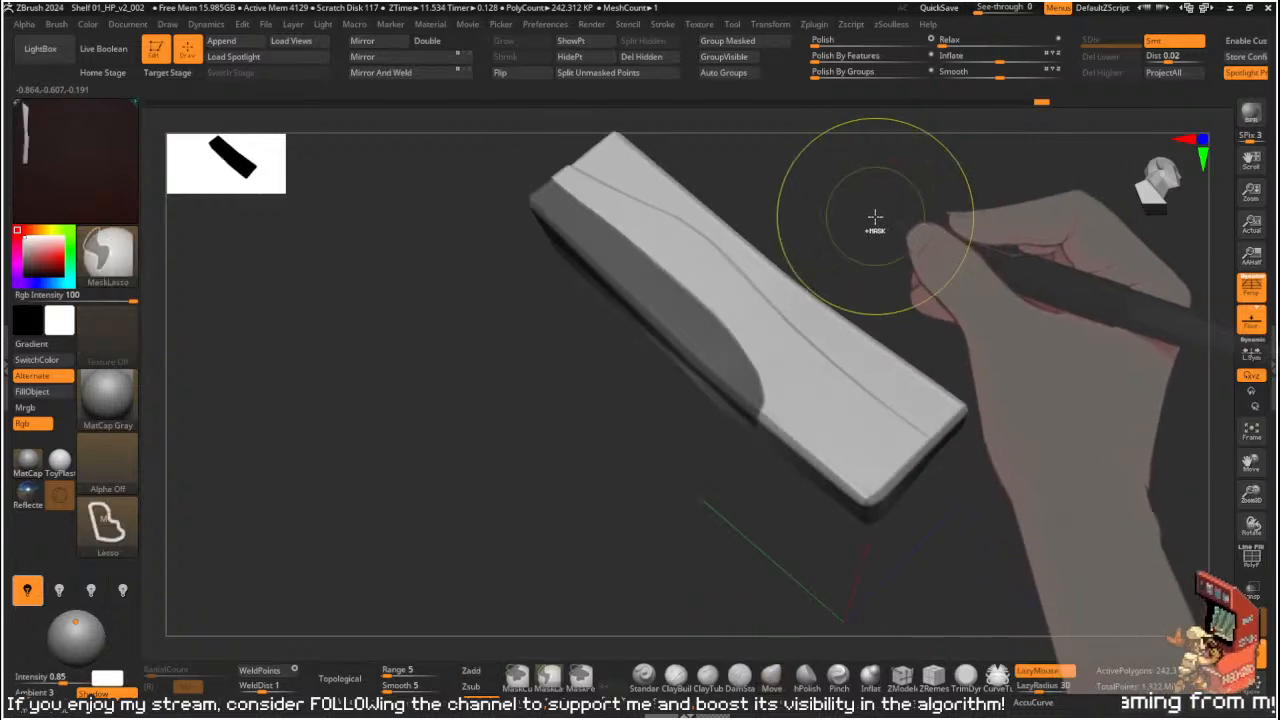
# - Clear the mask, smooth along the curved strip's edge with a resized brush, and remesh the post
pyautogui.keyDown('ctrl'); pyautogui.moveTo(874, 217); pyautogui.dragTo(926, 229); pyautogui.keyUp('ctrl')
pyautogui.moveTo(926, 229); pyautogui.dragTo(943, 386, button='right')
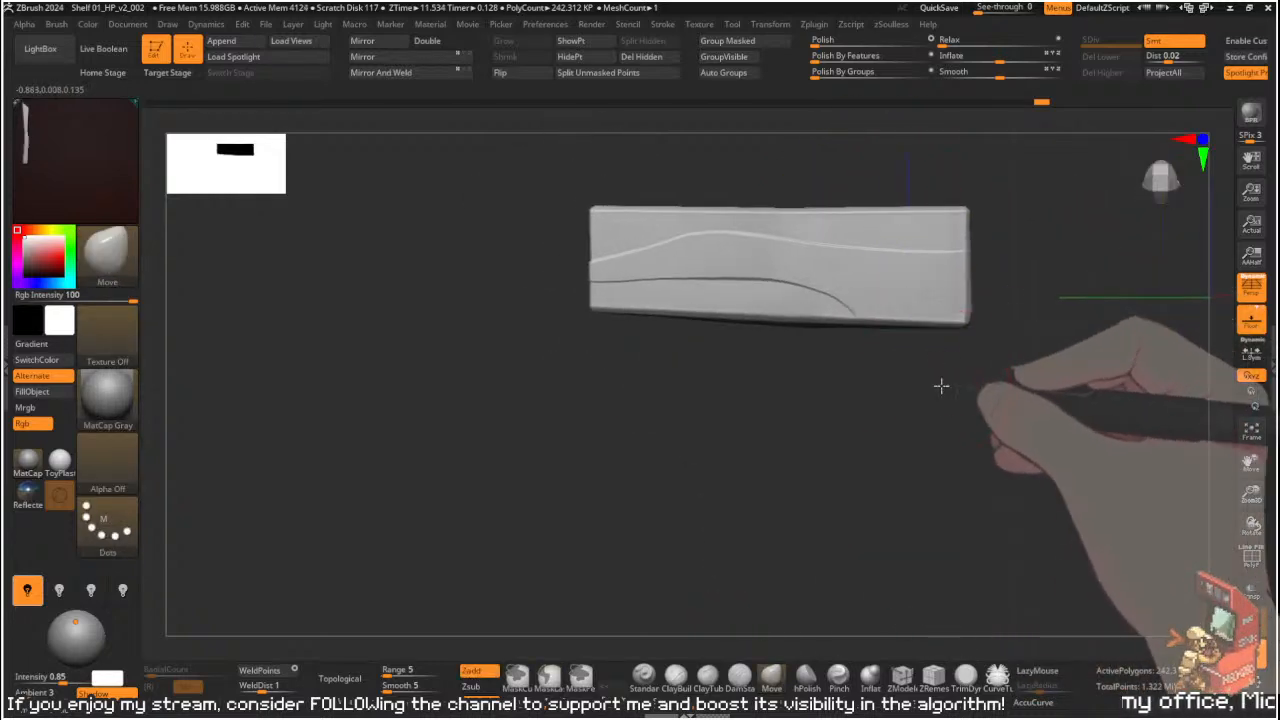
pyautogui.hotkey('shift', 's')
pyautogui.moveTo(940, 434); pyautogui.dragTo(934, 246, button='right')
pyautogui.hotkey('ctrl', 'shift', 's')
pyautogui.press('s')
pyautogui.moveTo(754, 246); pyautogui.dragTo(737, 246)
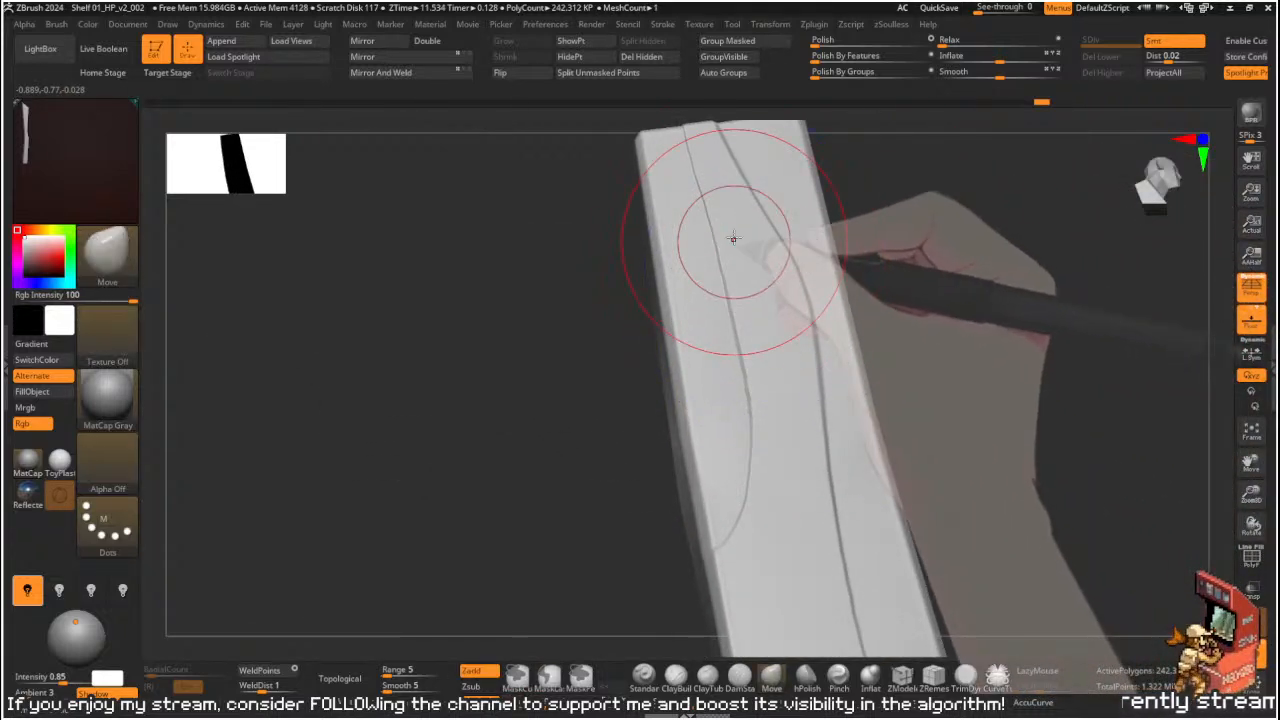
pyautogui.keyDown('shift'); pyautogui.moveTo(694, 171); pyautogui.dragTo(707, 203); pyautogui.keyUp('shift')
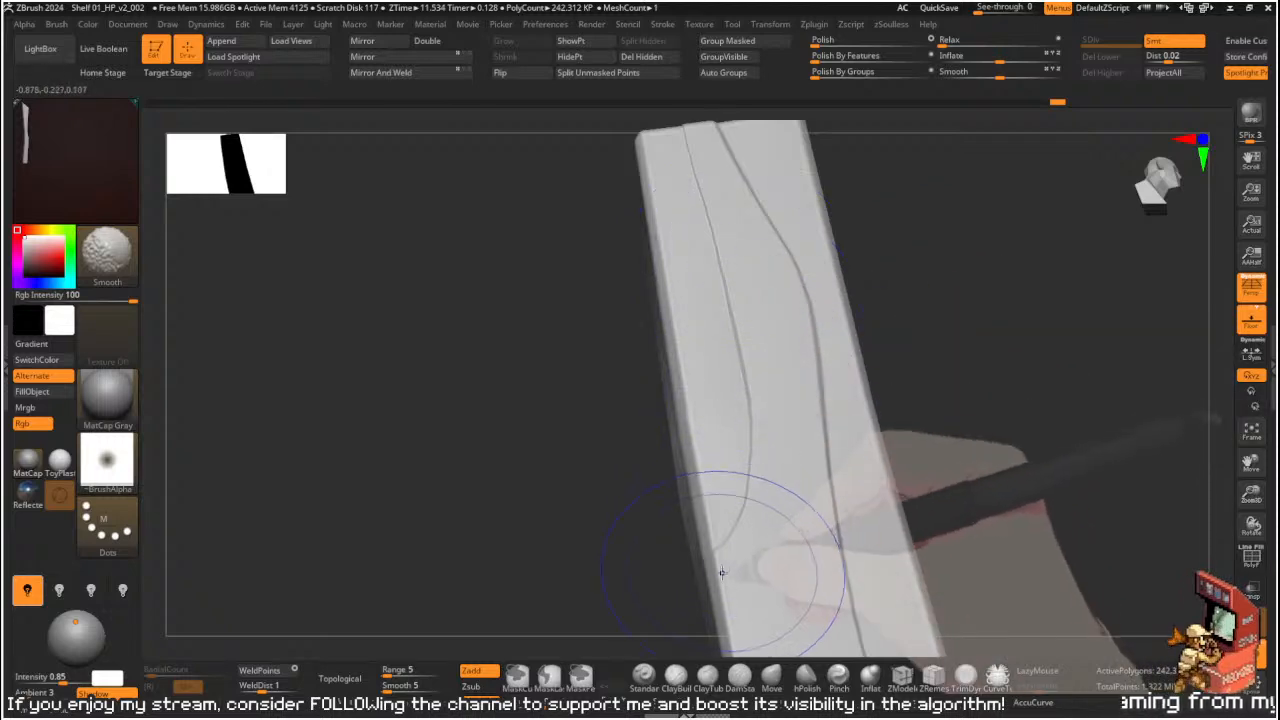
pyautogui.press('ctrl')
pyautogui.moveTo(940, 323)
pyautogui.mouseDown(button='right')
pyautogui.moveTo(940, 251)
pyautogui.moveTo(957, 377)
pyautogui.moveTo(984, 410)
pyautogui.moveTo(983, 266)
pyautogui.moveTo(946, 280)
pyautogui.mouseUp(button='right')
pyautogui.keyDown('alt'); pyautogui.moveTo(771, 515); pyautogui.dragTo(877, 429, button='right'); pyautogui.keyUp('alt')
pyautogui.keyDown('alt'); pyautogui.moveTo(760, 452); pyautogui.dragTo(889, 460, button='right'); pyautogui.keyUp('alt')
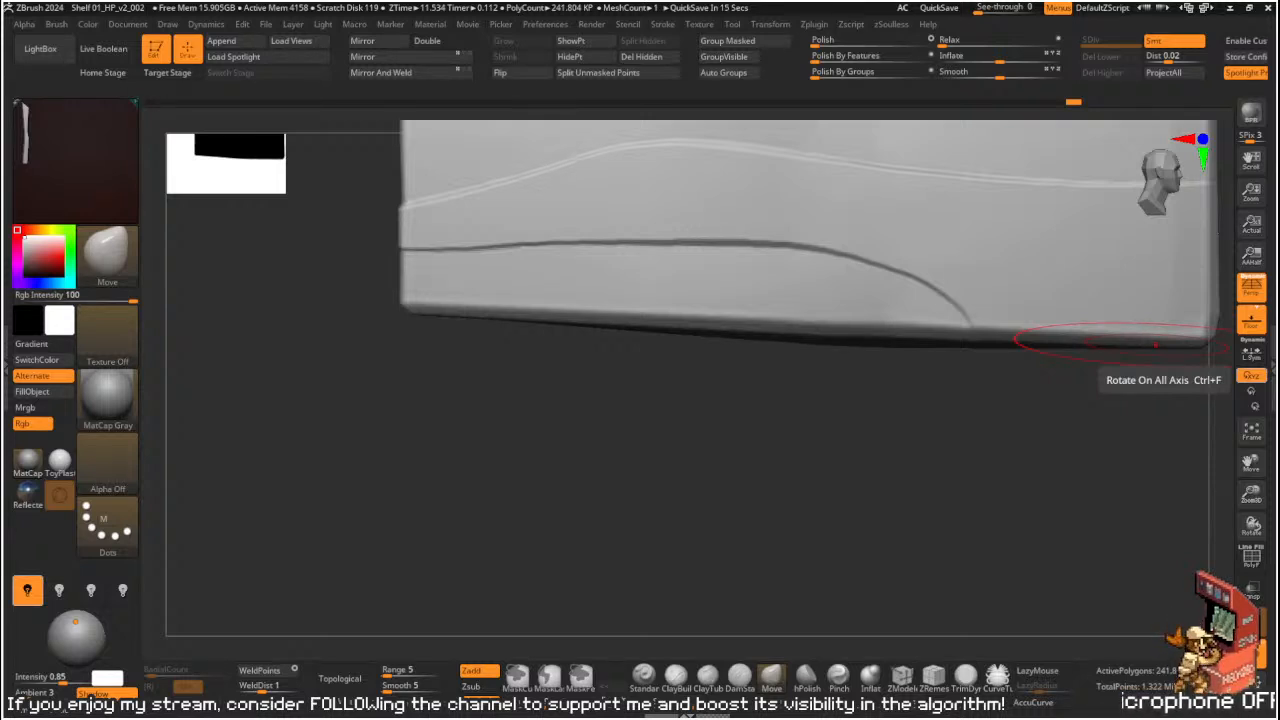
# - Quick-save the project and set up a resized hPolish brush at the layered end of the post
pyautogui.click(950, 7)
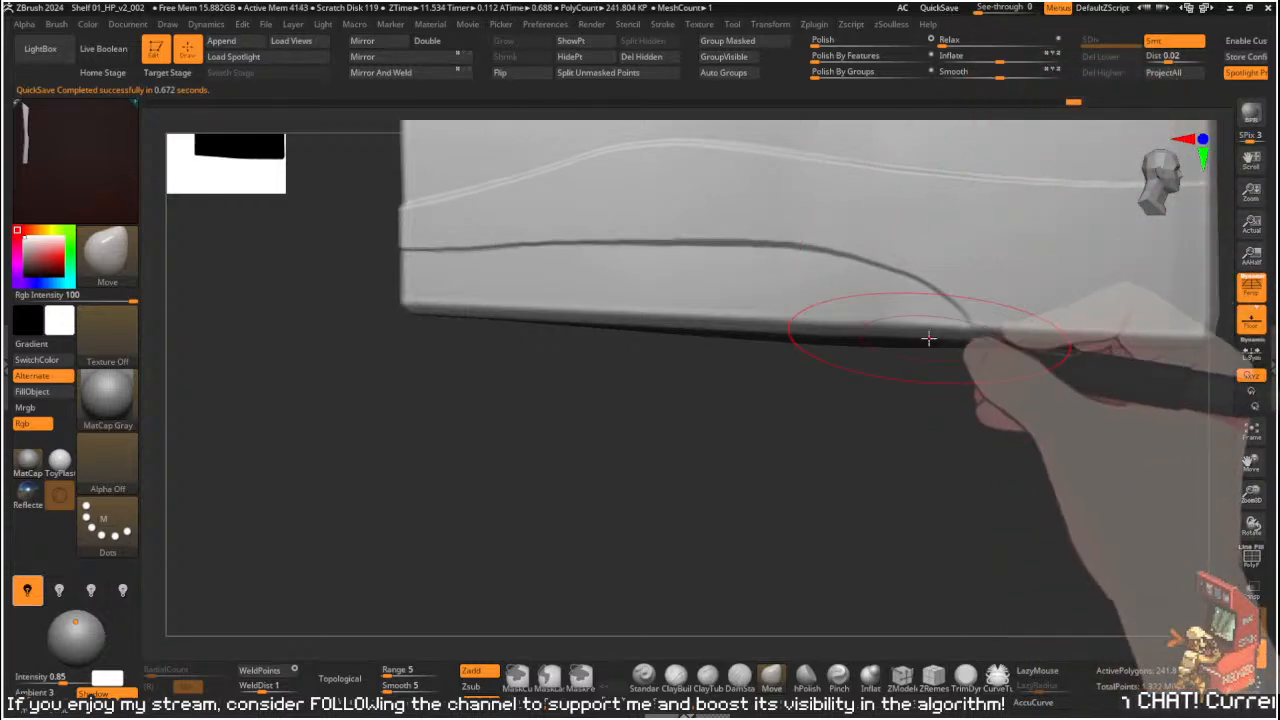
pyautogui.keyDown('alt'); pyautogui.moveTo(751, 457); pyautogui.dragTo(749, 505); pyautogui.keyUp('alt')
pyautogui.press('b')
pyautogui.press('h')
pyautogui.press('p')
pyautogui.press('s')
pyautogui.moveTo(640, 293); pyautogui.dragTo(620, 294)
pyautogui.moveTo(651, 434)
pyautogui.keyDown('alt'); pyautogui.mouseDown()
pyautogui.moveTo(717, 511)
pyautogui.moveTo(714, 442)
pyautogui.mouseUp(); pyautogui.keyUp('alt')
pyautogui.moveTo(731, 189); pyautogui.dragTo(749, 323)
pyautogui.press('s')
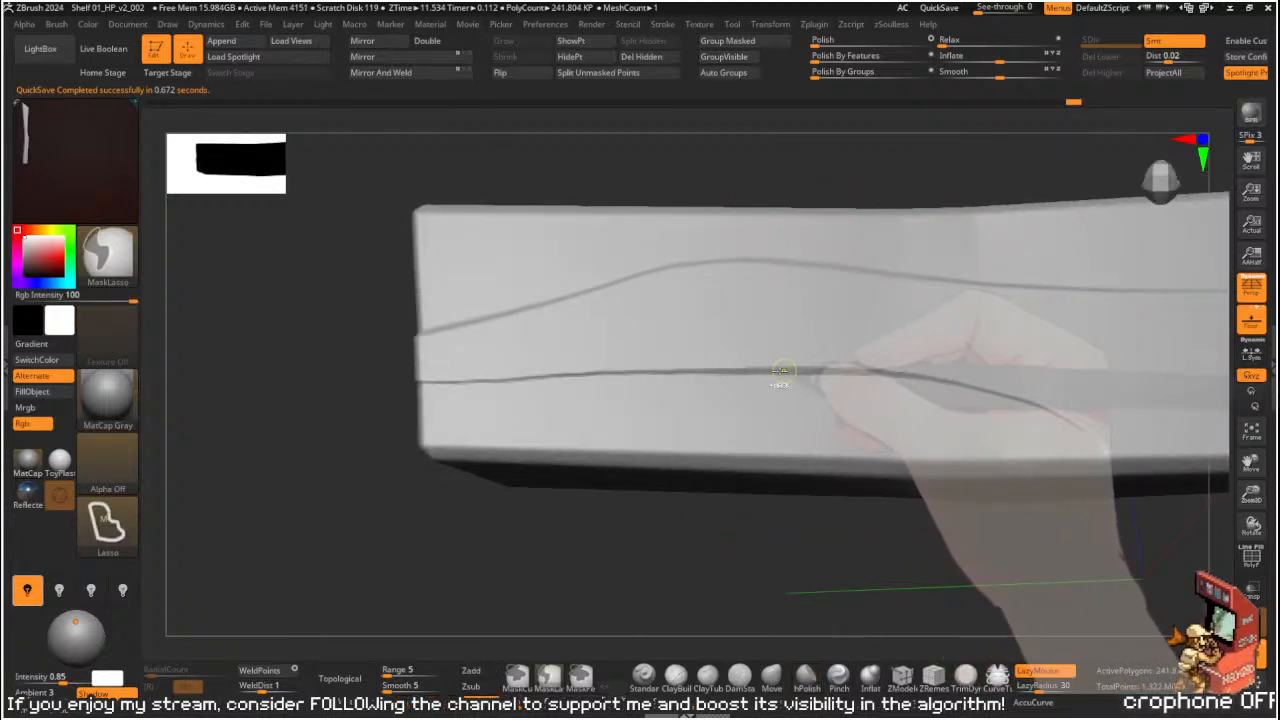
pyautogui.moveTo(692, 545)
pyautogui.mouseDown()
pyautogui.moveTo(680, 497)
pyautogui.moveTo(643, 489)
pyautogui.moveTo(537, 529)
pyautogui.moveTo(410, 372)
pyautogui.moveTo(374, 357)
pyautogui.moveTo(449, 363)
pyautogui.moveTo(557, 480)
pyautogui.moveTo(523, 437)
pyautogui.moveTo(489, 494)
pyautogui.moveTo(531, 340)
pyautogui.moveTo(564, 408)
pyautogui.moveTo(537, 454)
pyautogui.moveTo(603, 314)
pyautogui.moveTo(777, 157)
pyautogui.mouseUp()
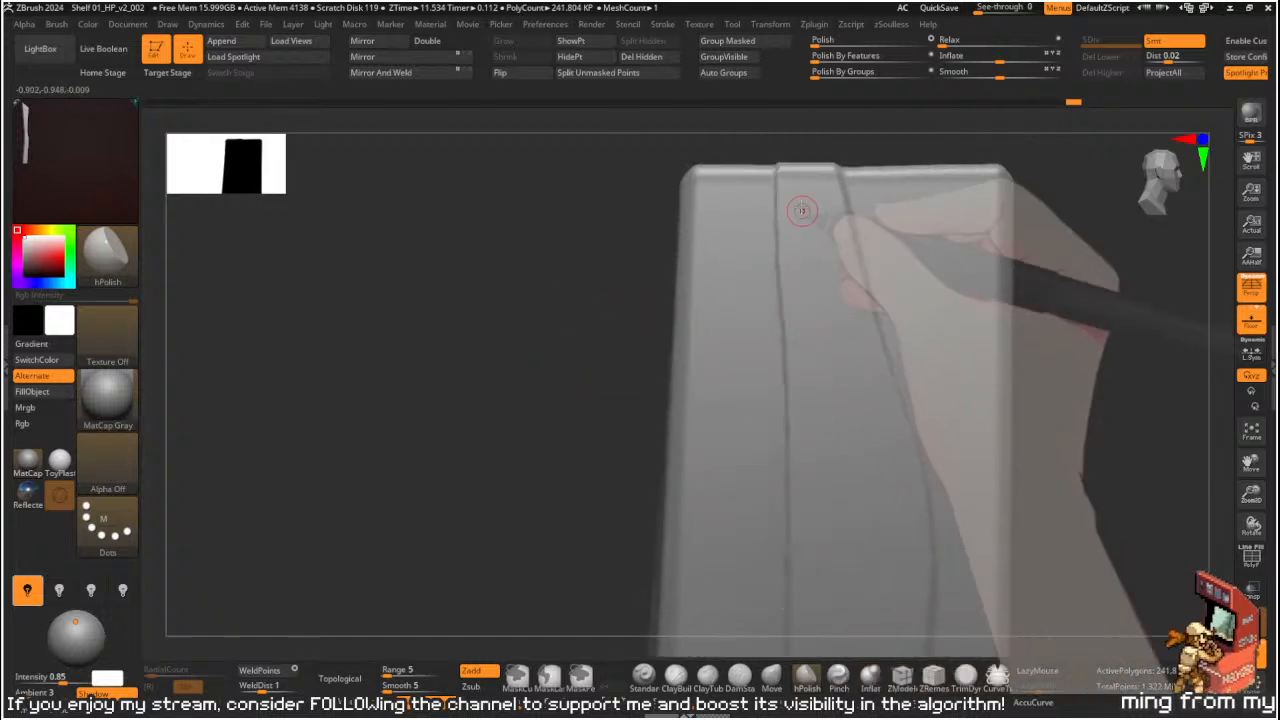
pyautogui.press('ctrl')
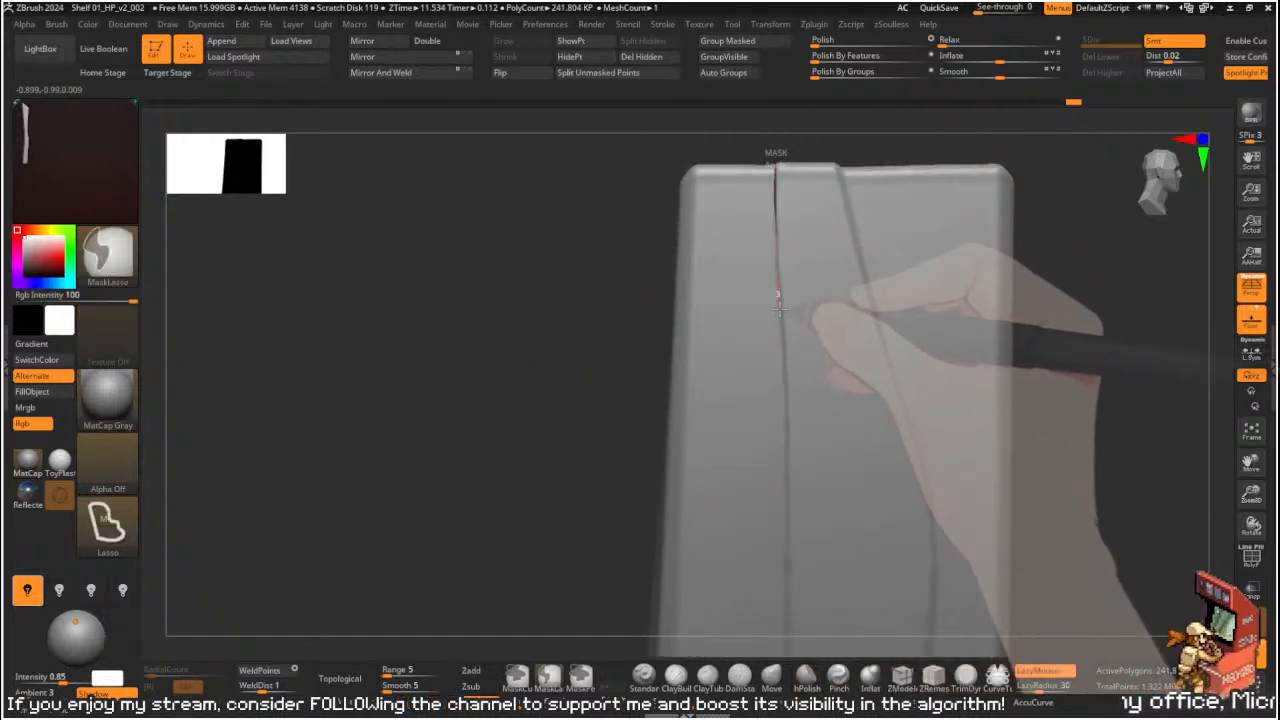
pyautogui.moveTo(785, 377)
pyautogui.keyDown('ctrl'); pyautogui.mouseDown()
pyautogui.moveTo(786, 523)
pyautogui.moveTo(911, 362)
pyautogui.moveTo(906, 149)
pyautogui.moveTo(783, 152)
pyautogui.mouseUp(); pyautogui.keyUp('ctrl')
pyautogui.moveTo(620, 431)
pyautogui.mouseDown()
pyautogui.moveTo(646, 414)
pyautogui.moveTo(765, 238)
pyautogui.mouseUp()
pyautogui.moveTo(777, 157)
pyautogui.keyDown('ctrl'); pyautogui.mouseDown()
pyautogui.moveTo(697, 652)
pyautogui.moveTo(777, 657)
pyautogui.moveTo(820, 630)
pyautogui.mouseUp(); pyautogui.keyUp('ctrl')
pyautogui.moveTo(896, 436)
pyautogui.mouseDown()
pyautogui.moveTo(886, 409)
pyautogui.moveTo(918, 424)
pyautogui.moveTo(610, 270)
pyautogui.mouseUp()
pyautogui.press('ctrl')
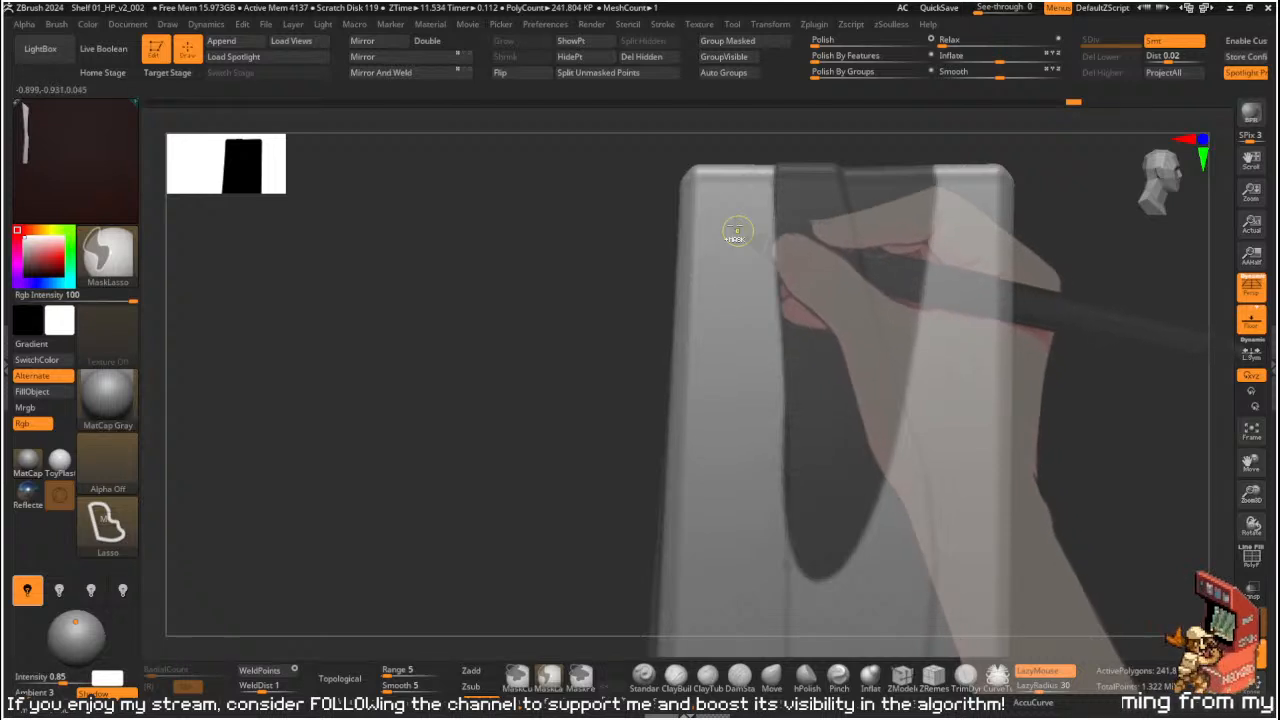
pyautogui.keyDown('ctrl'); pyautogui.moveTo(732, 156); pyautogui.dragTo(750, 160); pyautogui.keyUp('ctrl')
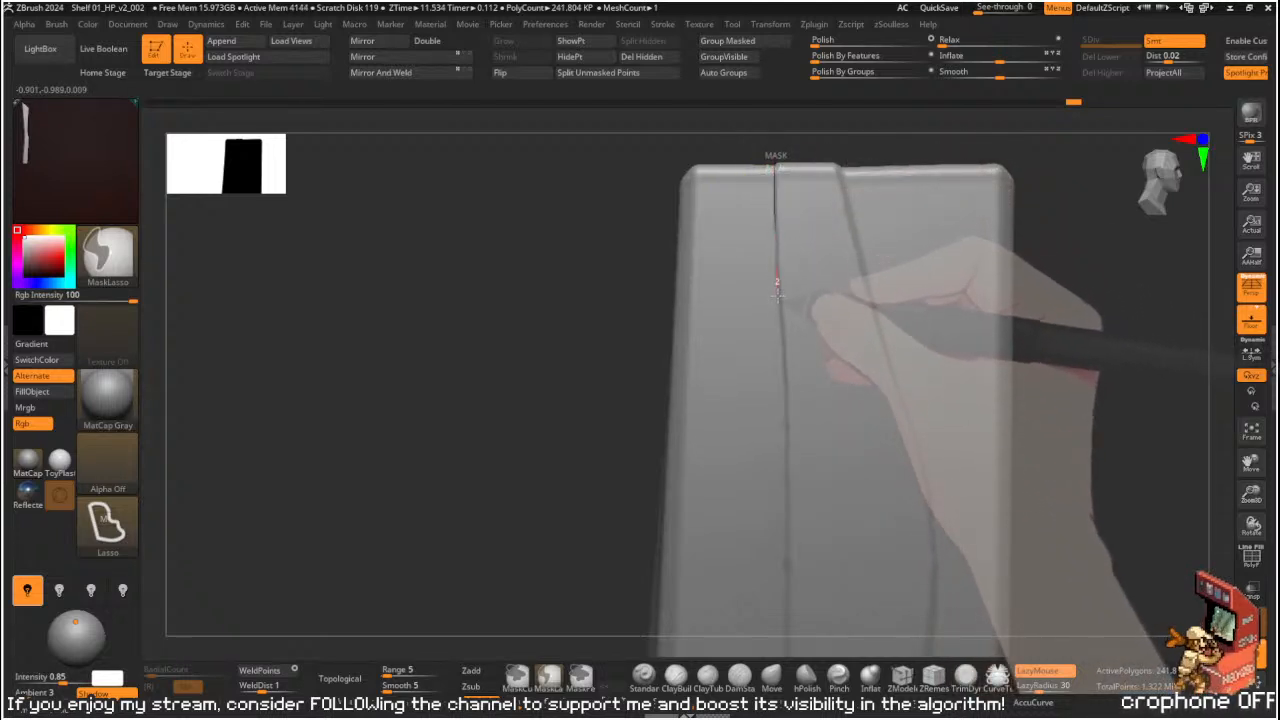
# - Lasso-mask the end strip outside the curved seam, including its corner, invert the mask, and mask the strip's rear portion from the side
pyautogui.moveTo(791, 474)
pyautogui.keyDown('ctrl'); pyautogui.mouseDown()
pyautogui.moveTo(591, 631)
pyautogui.moveTo(535, 325)
pyautogui.mouseUp(); pyautogui.keyUp('ctrl')
pyautogui.keyDown('ctrl'); pyautogui.moveTo(773, 250); pyautogui.dragTo(779, 304); pyautogui.keyUp('ctrl')
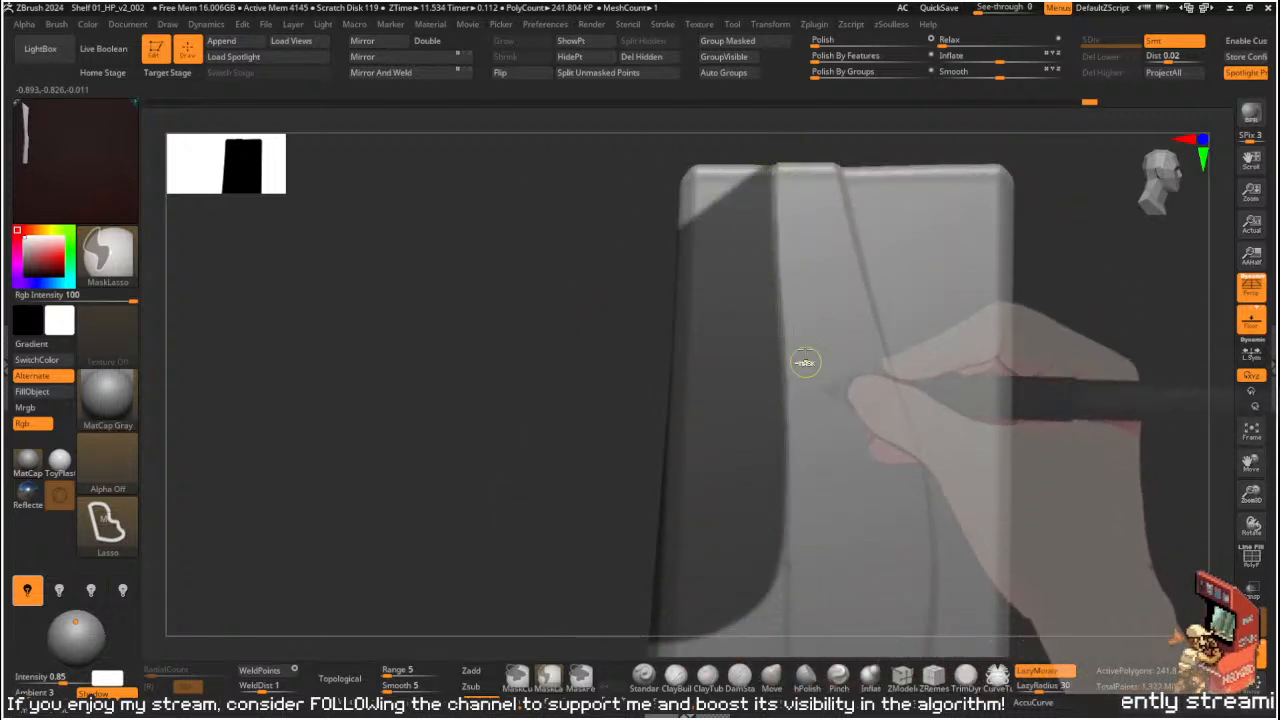
pyautogui.moveTo(774, 143)
pyautogui.keyDown('ctrl'); pyautogui.mouseDown()
pyautogui.moveTo(600, 183)
pyautogui.moveTo(654, 260)
pyautogui.mouseUp(); pyautogui.keyUp('ctrl')
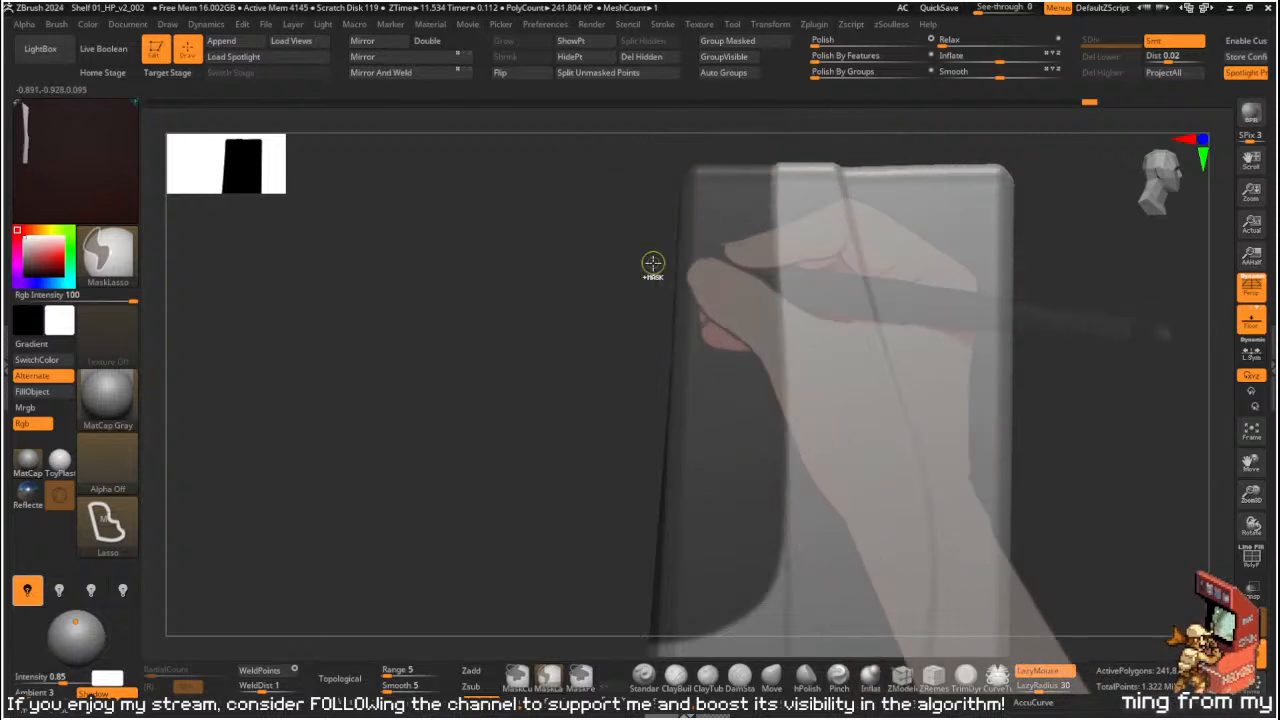
pyautogui.keyDown('ctrl'); pyautogui.click(610, 290); pyautogui.keyUp('ctrl')
pyautogui.keyDown('ctrl'); pyautogui.click(571, 300); pyautogui.keyUp('ctrl')
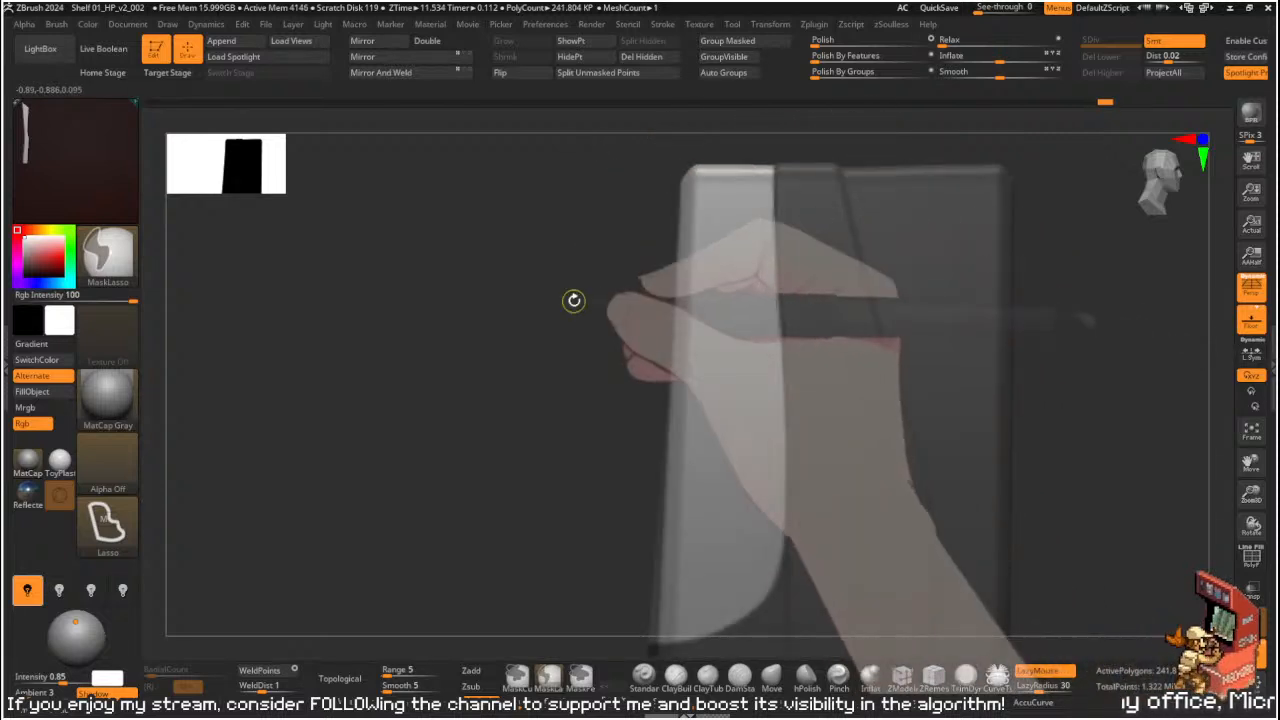
pyautogui.moveTo(571, 300); pyautogui.dragTo(617, 294)
pyautogui.moveTo(748, 198)
pyautogui.keyDown('ctrl'); pyautogui.mouseDown()
pyautogui.moveTo(691, 263)
pyautogui.moveTo(740, 609)
pyautogui.moveTo(786, 591)
pyautogui.moveTo(851, 514)
pyautogui.mouseUp(); pyautogui.keyUp('ctrl')
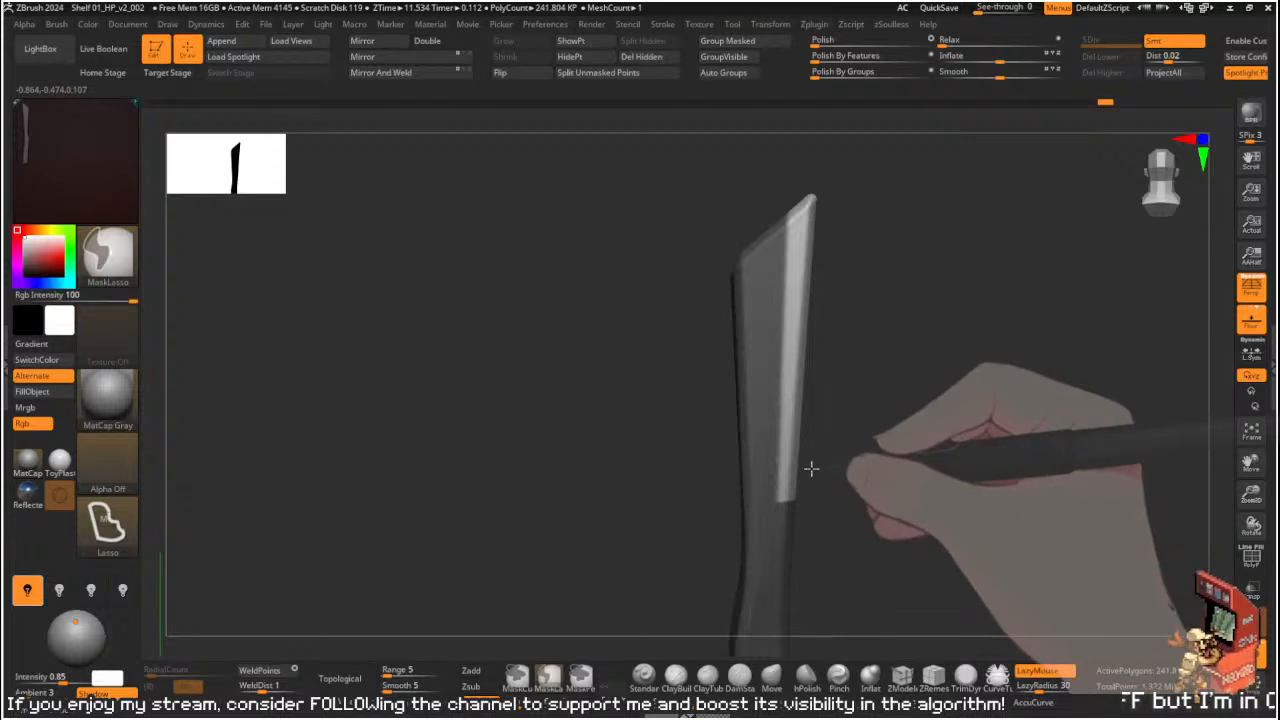
# - Cut the unmasked strip into a tapering groove along the curved seam with angled ClipCurve lines
pyautogui.moveTo(895, 421)
pyautogui.mouseDown()
pyautogui.moveTo(960, 397)
pyautogui.moveTo(991, 271)
pyautogui.moveTo(1056, 315)
pyautogui.moveTo(1086, 271)
pyautogui.moveTo(1014, 189)
pyautogui.moveTo(937, 266)
pyautogui.moveTo(1009, 266)
pyautogui.moveTo(1006, 223)
pyautogui.mouseUp()
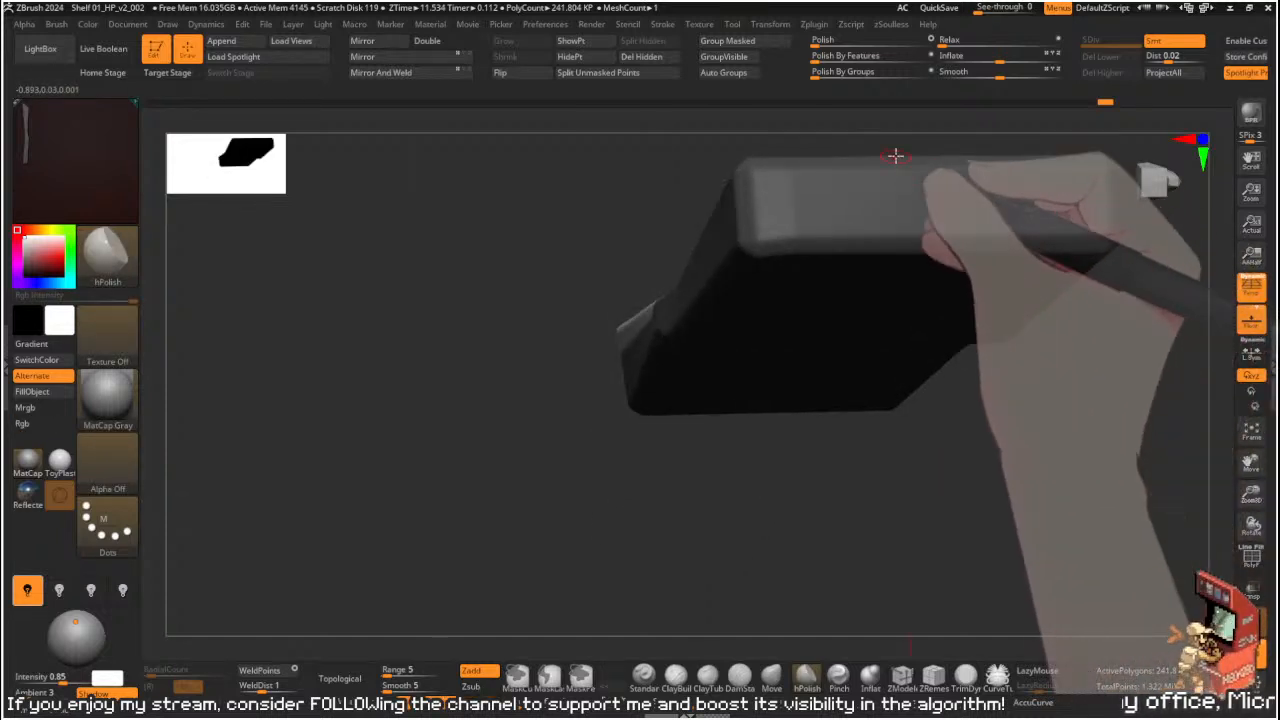
pyautogui.moveTo(894, 174)
pyautogui.mouseDown()
pyautogui.moveTo(889, 137)
pyautogui.moveTo(643, 586)
pyautogui.moveTo(721, 258)
pyautogui.moveTo(846, 226)
pyautogui.moveTo(963, 217)
pyautogui.moveTo(874, 209)
pyautogui.moveTo(931, 274)
pyautogui.mouseUp()
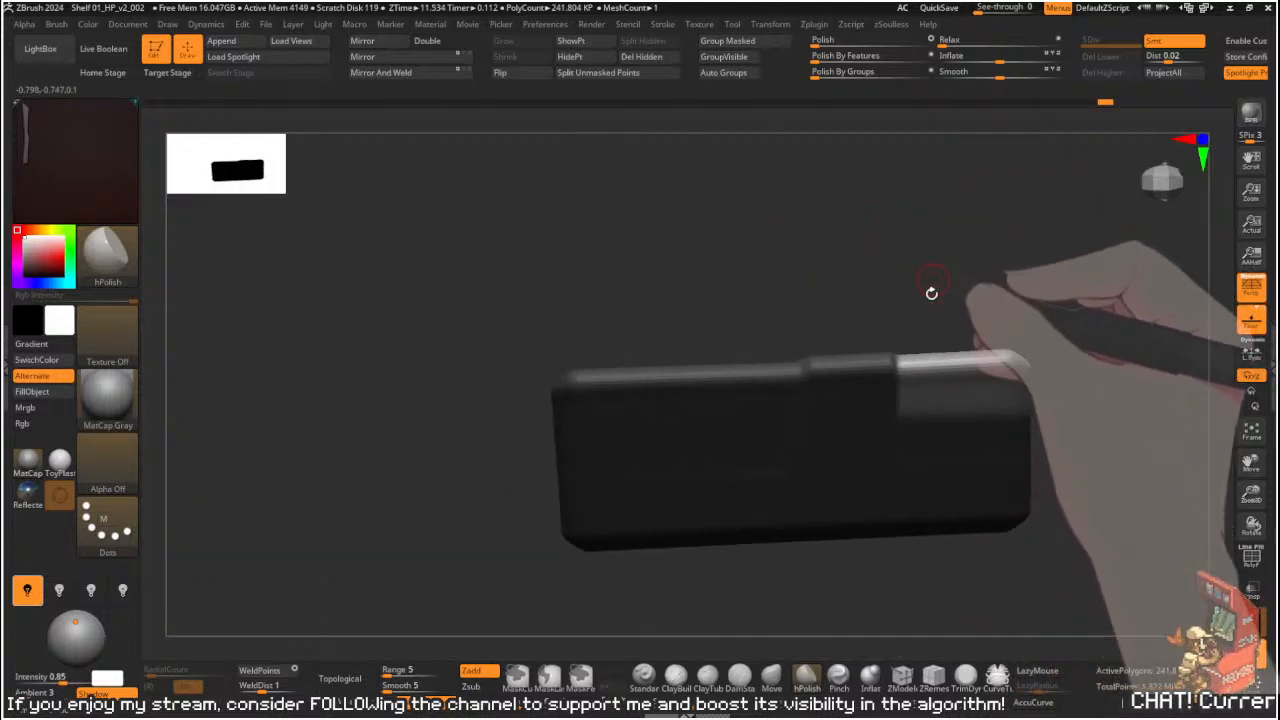
pyautogui.hotkey('ctrl', 'shift')
pyautogui.moveTo(840, 378)
pyautogui.keyDown('ctrl'); pyautogui.keyDown('shift'); pyautogui.mouseDown()
pyautogui.moveTo(958, 350)
pyautogui.moveTo(1003, 327)
pyautogui.moveTo(1022, 290)
pyautogui.mouseUp(); pyautogui.keyUp('shift'); pyautogui.keyUp('ctrl')
pyautogui.moveTo(1022, 290)
pyautogui.mouseDown()
pyautogui.moveTo(1024, 326)
pyautogui.moveTo(1023, 271)
pyautogui.moveTo(914, 374)
pyautogui.moveTo(951, 300)
pyautogui.mouseUp()
pyautogui.moveTo(901, 574)
pyautogui.mouseDown()
pyautogui.moveTo(900, 563)
pyautogui.moveTo(895, 578)
pyautogui.mouseUp()
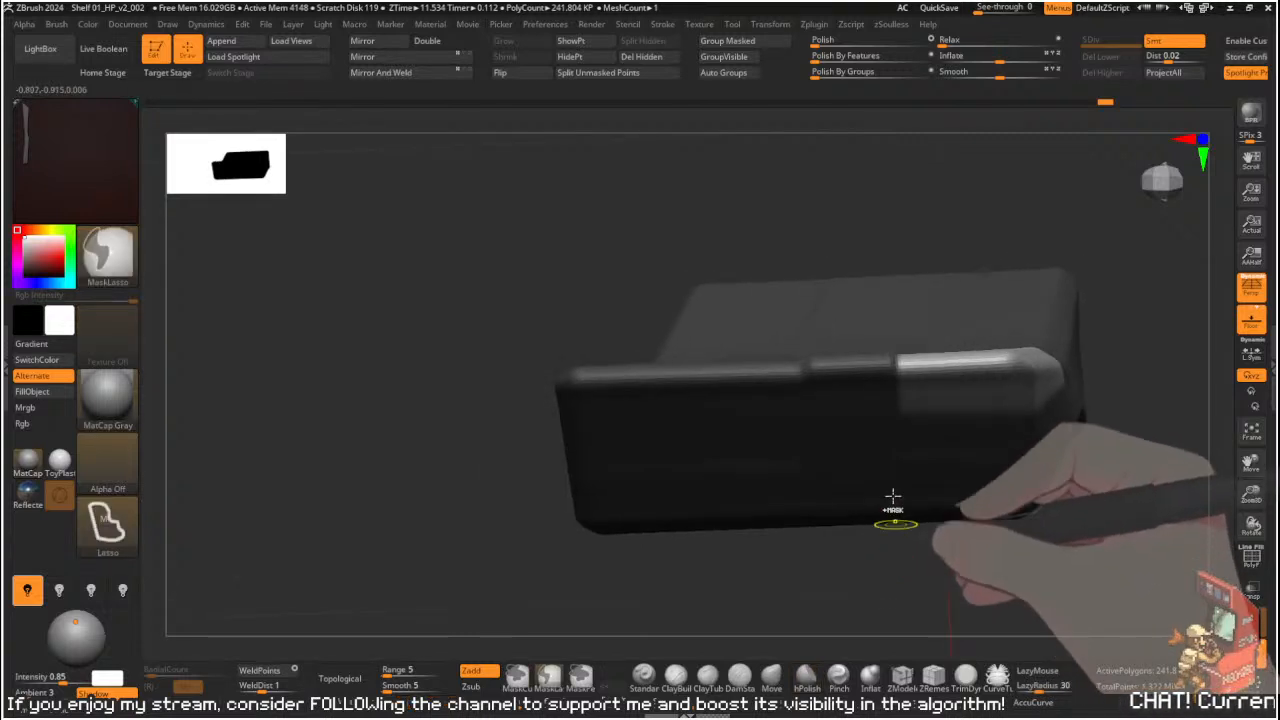
pyautogui.keyDown('ctrl'); pyautogui.keyDown('shift'); pyautogui.moveTo(866, 396); pyautogui.dragTo(946, 348); pyautogui.keyUp('shift'); pyautogui.keyUp('ctrl')
pyautogui.moveTo(962, 300)
pyautogui.keyDown('ctrl'); pyautogui.keyDown('shift'); pyautogui.mouseDown()
pyautogui.moveTo(994, 223)
pyautogui.moveTo(1040, 206)
pyautogui.moveTo(957, 571)
pyautogui.moveTo(965, 510)
pyautogui.mouseUp(); pyautogui.keyUp('shift'); pyautogui.keyUp('ctrl')
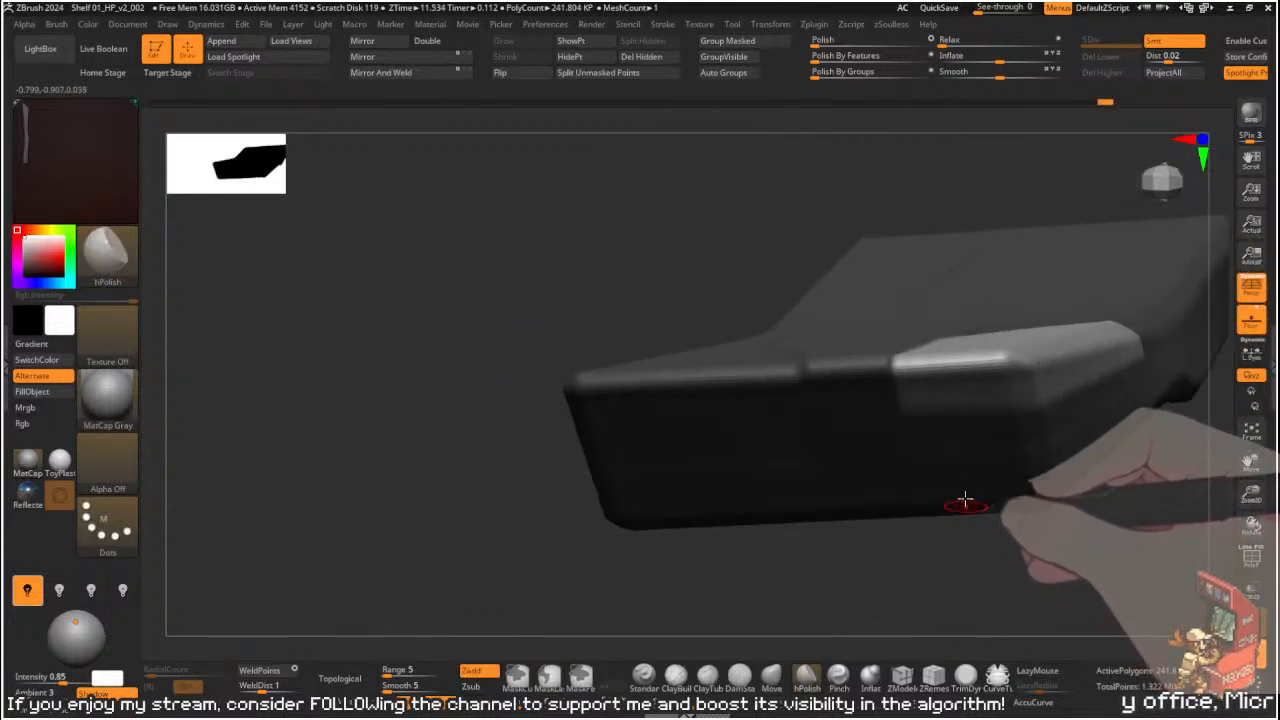
pyautogui.hotkey('ctrl', 'shift')
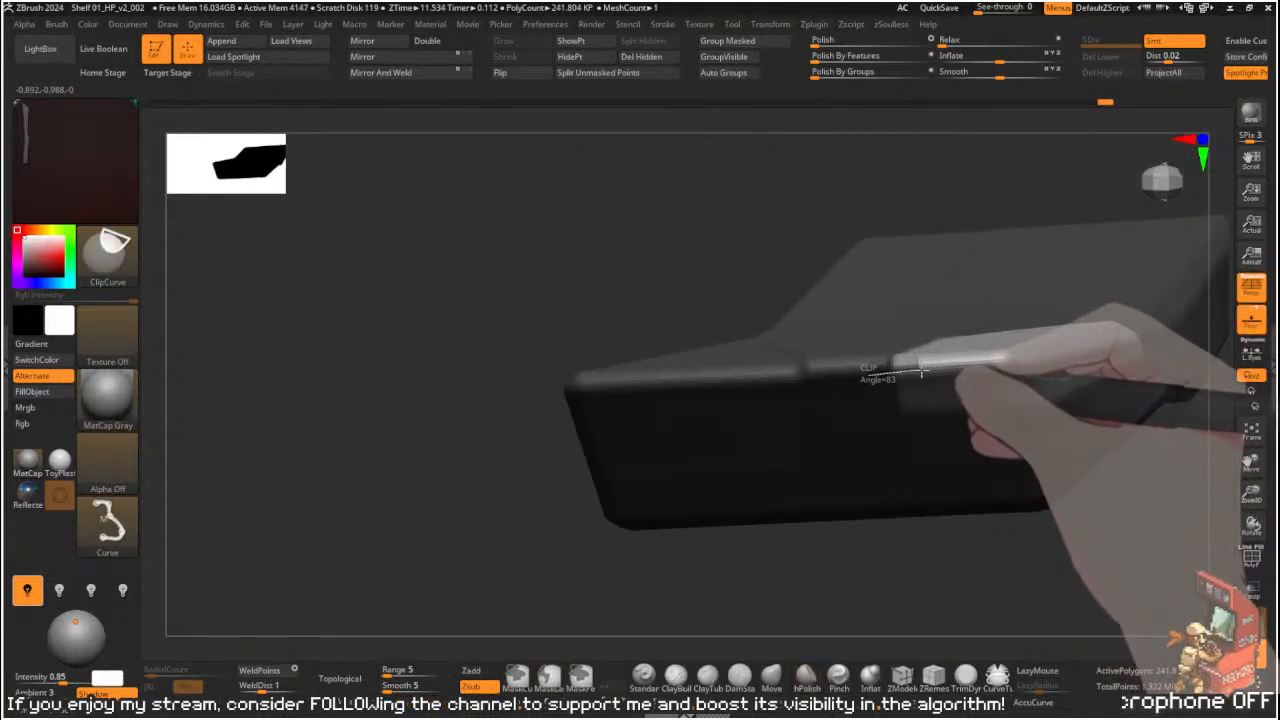
pyautogui.keyDown('ctrl'); pyautogui.keyDown('shift'); pyautogui.moveTo(1006, 313); pyautogui.dragTo(1010, 310); pyautogui.keyUp('shift'); pyautogui.keyUp('ctrl')
pyautogui.moveTo(950, 600)
pyautogui.mouseDown()
pyautogui.moveTo(934, 629)
pyautogui.moveTo(934, 571)
pyautogui.moveTo(966, 550)
pyautogui.moveTo(971, 523)
pyautogui.moveTo(1074, 477)
pyautogui.moveTo(1080, 386)
pyautogui.moveTo(1059, 312)
pyautogui.mouseUp()
pyautogui.moveTo(950, 520)
pyautogui.keyDown('alt'); pyautogui.mouseDown()
pyautogui.moveTo(831, 486)
pyautogui.moveTo(926, 474)
pyautogui.moveTo(929, 460)
pyautogui.moveTo(957, 471)
pyautogui.moveTo(880, 477)
pyautogui.moveTo(642, 400)
pyautogui.moveTo(714, 480)
pyautogui.moveTo(686, 423)
pyautogui.moveTo(715, 378)
pyautogui.mouseUp(); pyautogui.keyUp('alt')
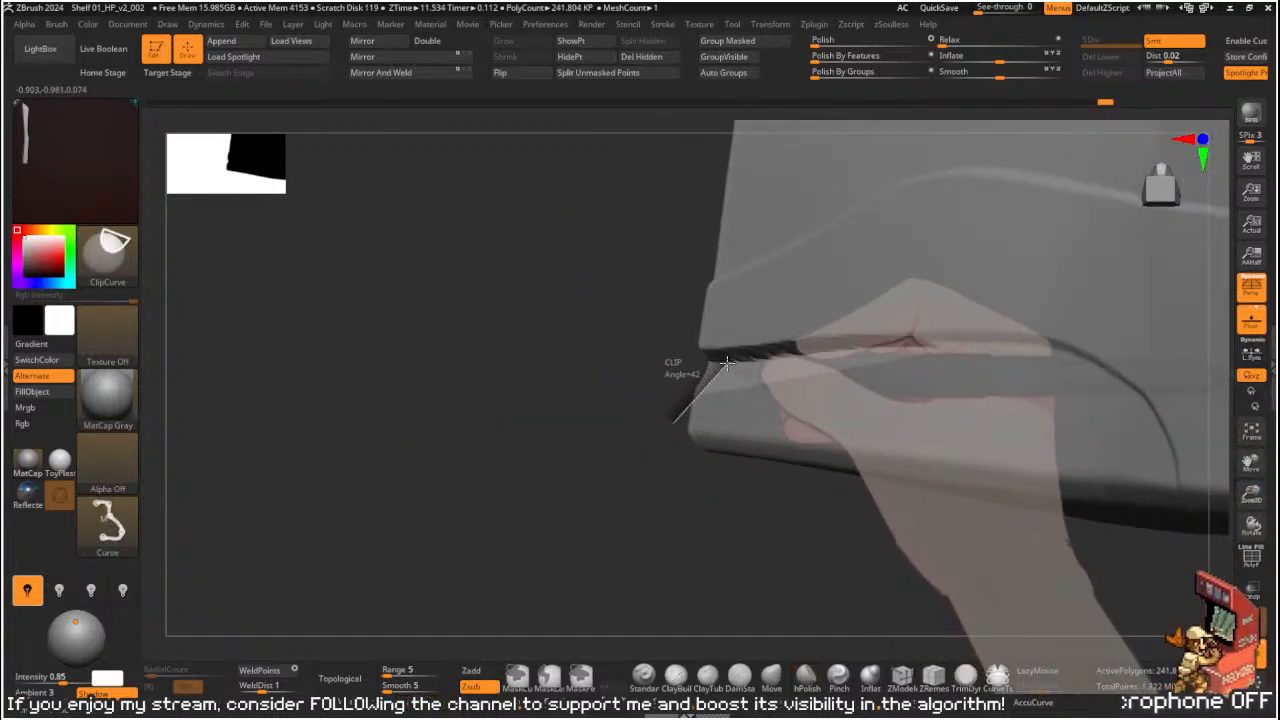
# - Clear the mask and trim the groove's open end at the post's edge with short diagonal ClipCurve cuts
pyautogui.keyDown('ctrl'); pyautogui.keyDown('shift'); pyautogui.moveTo(691, 343); pyautogui.dragTo(691, 343); pyautogui.keyUp('shift'); pyautogui.keyUp('ctrl')
pyautogui.moveTo(691, 343)
pyautogui.mouseDown()
pyautogui.moveTo(691, 354)
pyautogui.moveTo(754, 343)
pyautogui.moveTo(697, 339)
pyautogui.moveTo(680, 354)
pyautogui.mouseUp()
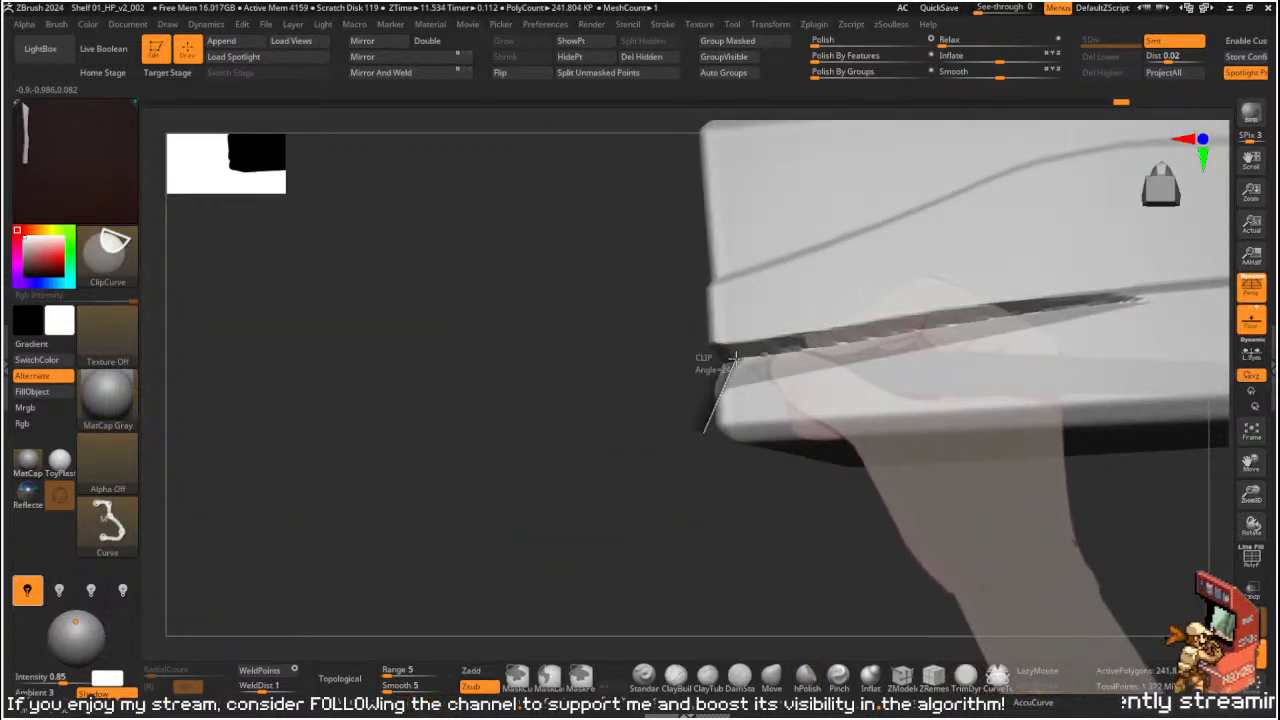
pyautogui.keyDown('ctrl'); pyautogui.keyDown('shift'); pyautogui.moveTo(691, 322); pyautogui.dragTo(691, 322); pyautogui.keyUp('shift'); pyautogui.keyUp('ctrl')
pyautogui.moveTo(691, 322)
pyautogui.mouseDown()
pyautogui.moveTo(703, 349)
pyautogui.moveTo(720, 349)
pyautogui.moveTo(706, 340)
pyautogui.moveTo(696, 358)
pyautogui.moveTo(736, 440)
pyautogui.mouseUp()
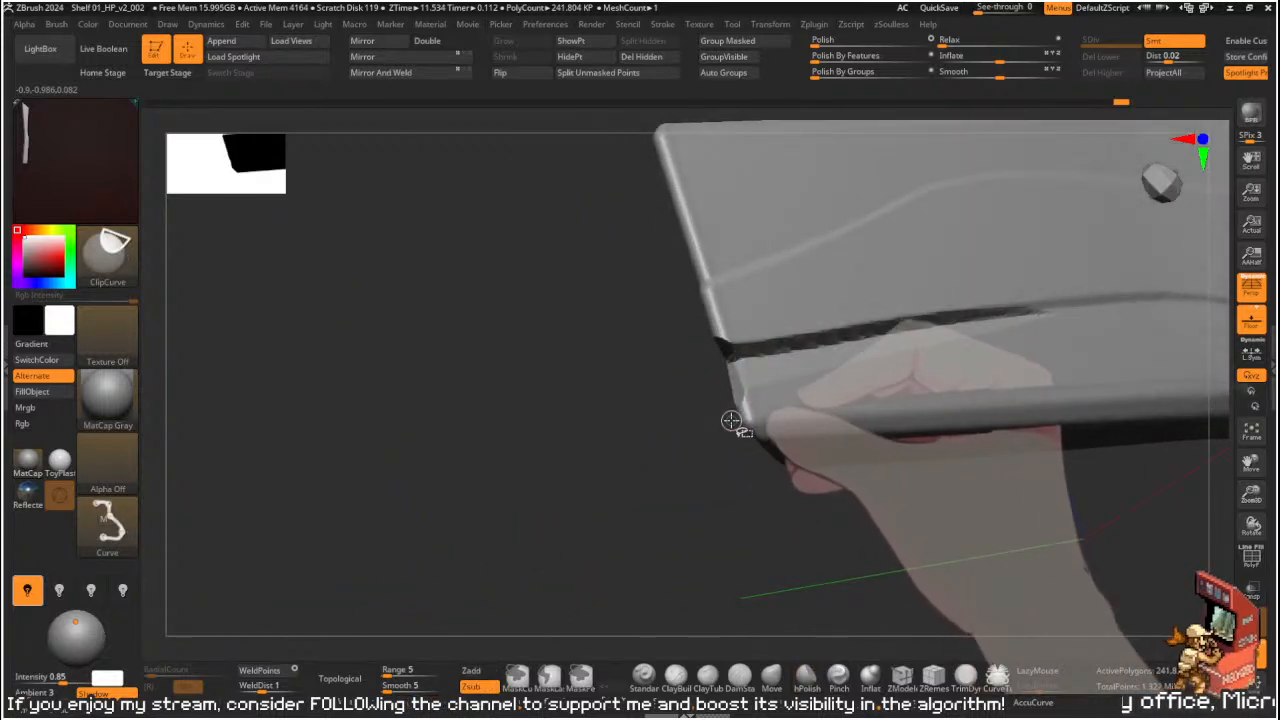
pyautogui.moveTo(695, 318)
pyautogui.keyDown('ctrl'); pyautogui.keyDown('shift'); pyautogui.mouseDown()
pyautogui.moveTo(666, 369)
pyautogui.moveTo(839, 320)
pyautogui.moveTo(654, 417)
pyautogui.moveTo(657, 403)
pyautogui.moveTo(613, 368)
pyautogui.moveTo(600, 437)
pyautogui.moveTo(643, 434)
pyautogui.mouseUp(); pyautogui.keyUp('shift'); pyautogui.keyUp('ctrl')
pyautogui.keyDown('ctrl'); pyautogui.keyDown('shift'); pyautogui.click(709, 460); pyautogui.keyUp('shift'); pyautogui.keyUp('ctrl')
pyautogui.moveTo(709, 460); pyautogui.dragTo(969, 309)
pyautogui.keyDown('ctrl'); pyautogui.keyDown('shift'); pyautogui.click(955, 424); pyautogui.keyUp('shift'); pyautogui.keyUp('ctrl')
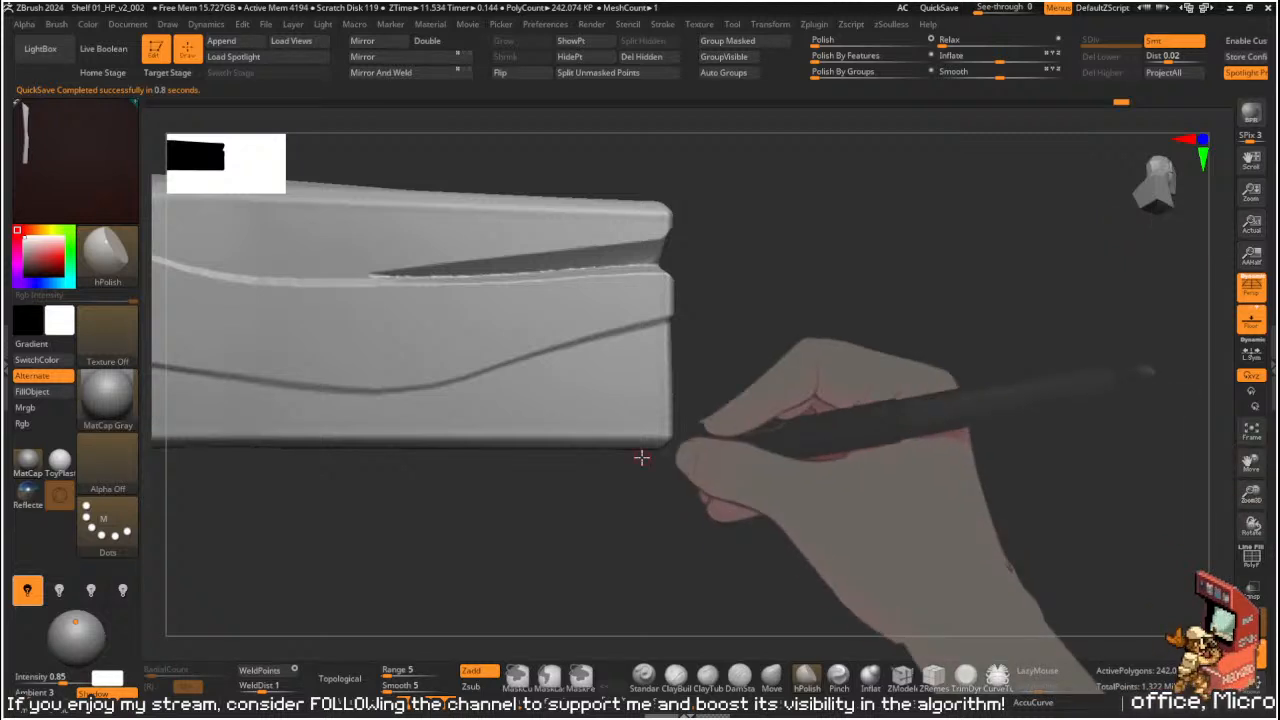
# - Carve a thin crack extending the groove's narrow tip along the seam with the Orb_Cracks brush, undoing unwanted strokes
pyautogui.moveTo(880, 271)
pyautogui.mouseDown()
pyautogui.moveTo(968, 331)
pyautogui.moveTo(943, 320)
pyautogui.moveTo(1024, 258)
pyautogui.mouseUp()
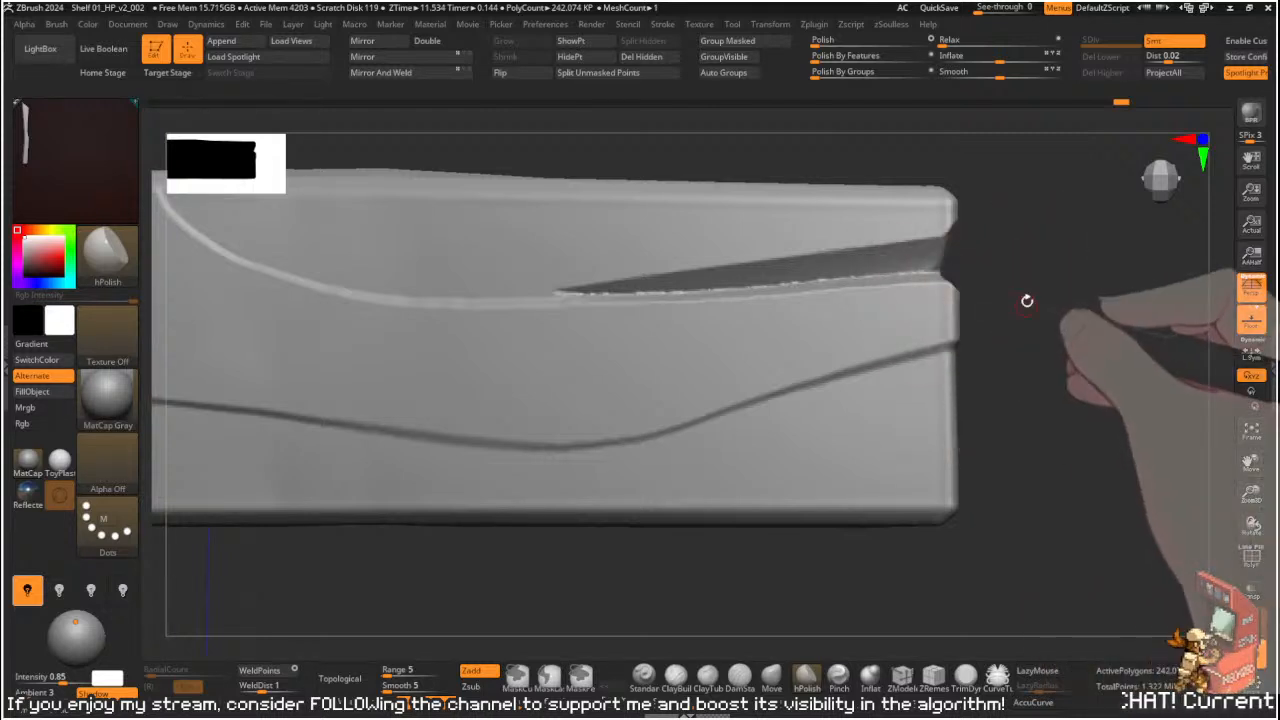
pyautogui.moveTo(1017, 297); pyautogui.dragTo(1011, 277)
pyautogui.moveTo(548, 295)
pyautogui.mouseDown()
pyautogui.moveTo(343, 283)
pyautogui.moveTo(470, 292)
pyautogui.mouseUp()
pyautogui.press('s')
pyautogui.hotkey('ctrl', 'z')
pyautogui.moveTo(350, 286)
pyautogui.mouseDown()
pyautogui.moveTo(480, 292)
pyautogui.moveTo(668, 274)
pyautogui.mouseUp()
pyautogui.moveTo(510, 287); pyautogui.dragTo(650, 280)
pyautogui.moveTo(470, 288); pyautogui.dragTo(614, 283)
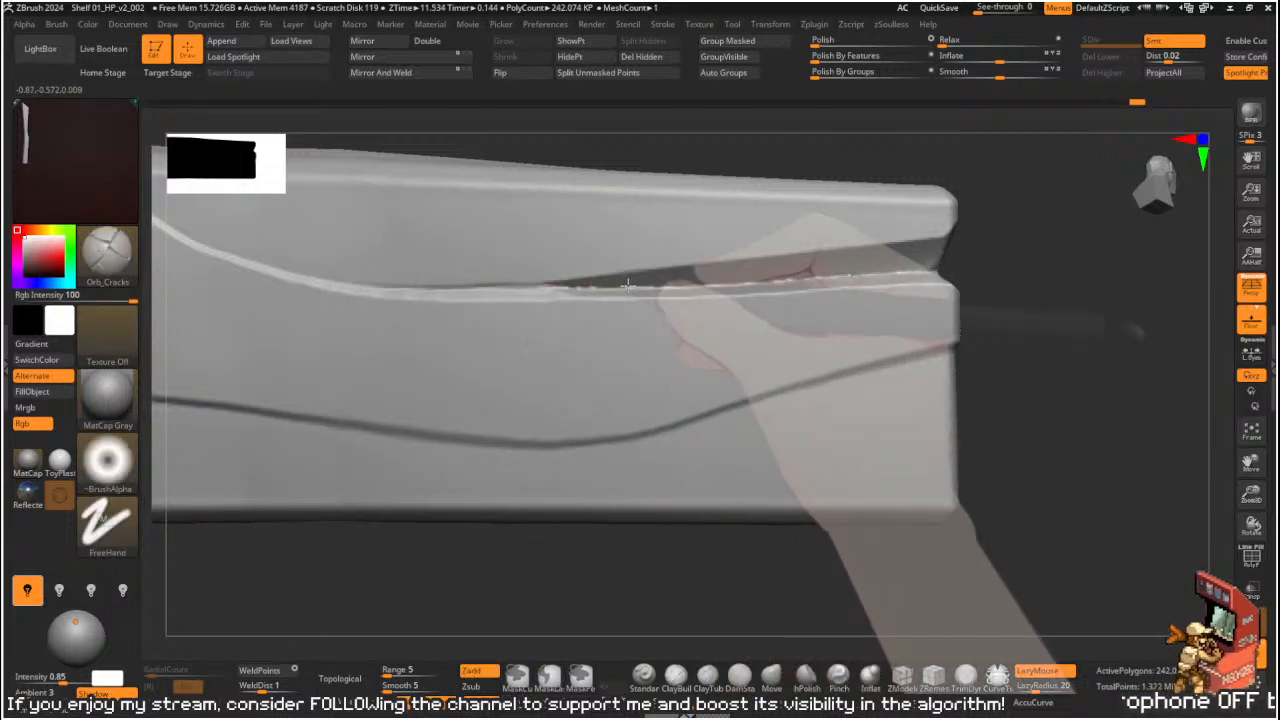
pyautogui.hotkey('ctrl', 'z')
pyautogui.moveTo(483, 286)
pyautogui.mouseDown()
pyautogui.moveTo(612, 282)
pyautogui.moveTo(588, 283)
pyautogui.mouseUp()
pyautogui.hotkey('ctrl', 'z')
pyautogui.moveTo(503, 287); pyautogui.dragTo(614, 281)
pyautogui.moveTo(517, 284); pyautogui.dragTo(680, 279)
pyautogui.moveTo(1041, 276)
pyautogui.keyDown('alt'); pyautogui.mouseDown()
pyautogui.moveTo(951, 297)
pyautogui.moveTo(946, 269)
pyautogui.moveTo(932, 282)
pyautogui.mouseUp(); pyautogui.keyUp('alt')
# - Wear down the groove's upper edge near the post's end with hPolish and TrimDynamic, undoing an unwanted stroke
pyautogui.press('b')
pyautogui.press('h')
pyautogui.press('p')
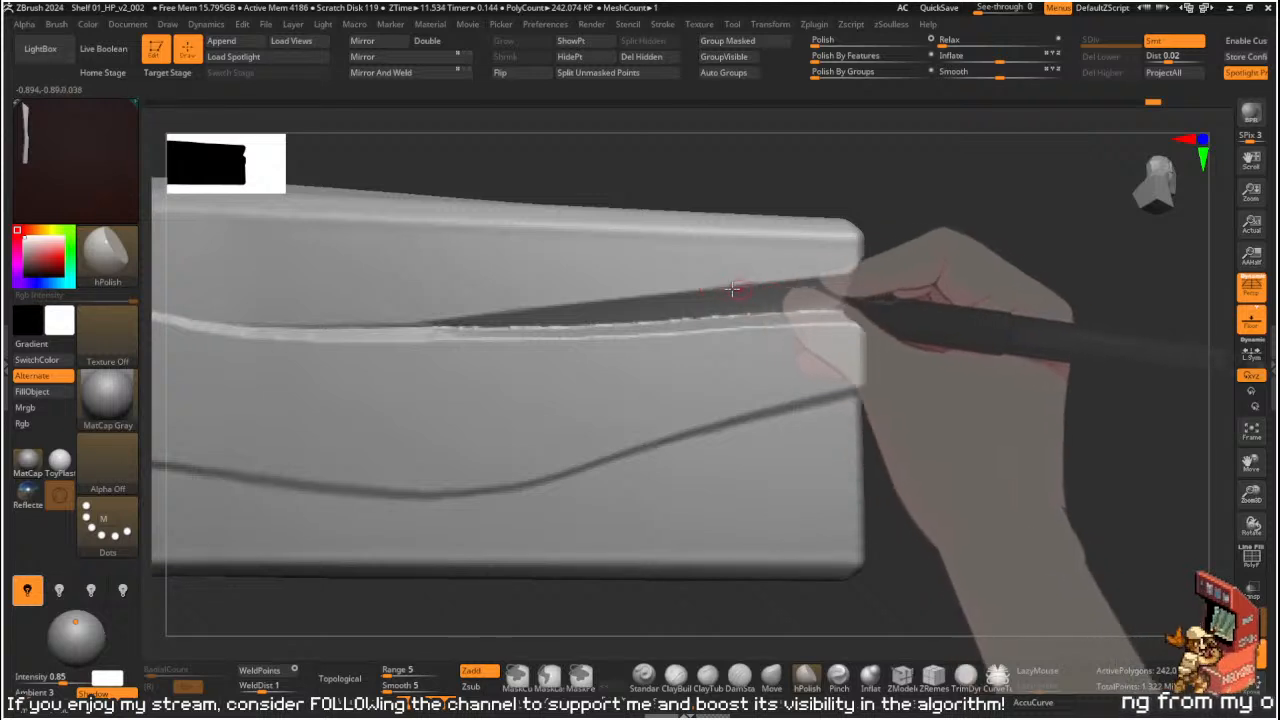
pyautogui.press('b')
pyautogui.press('t')
pyautogui.press('d')
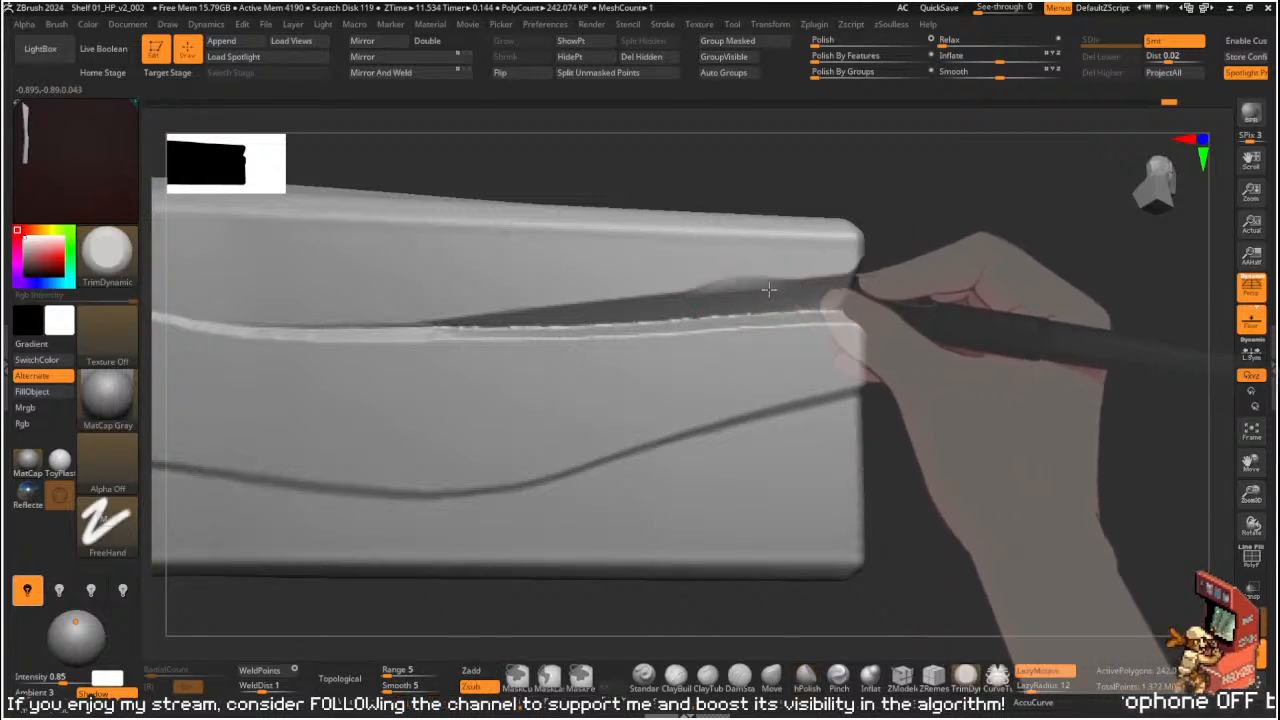
pyautogui.press('b')
pyautogui.press('h')
pyautogui.press('p')
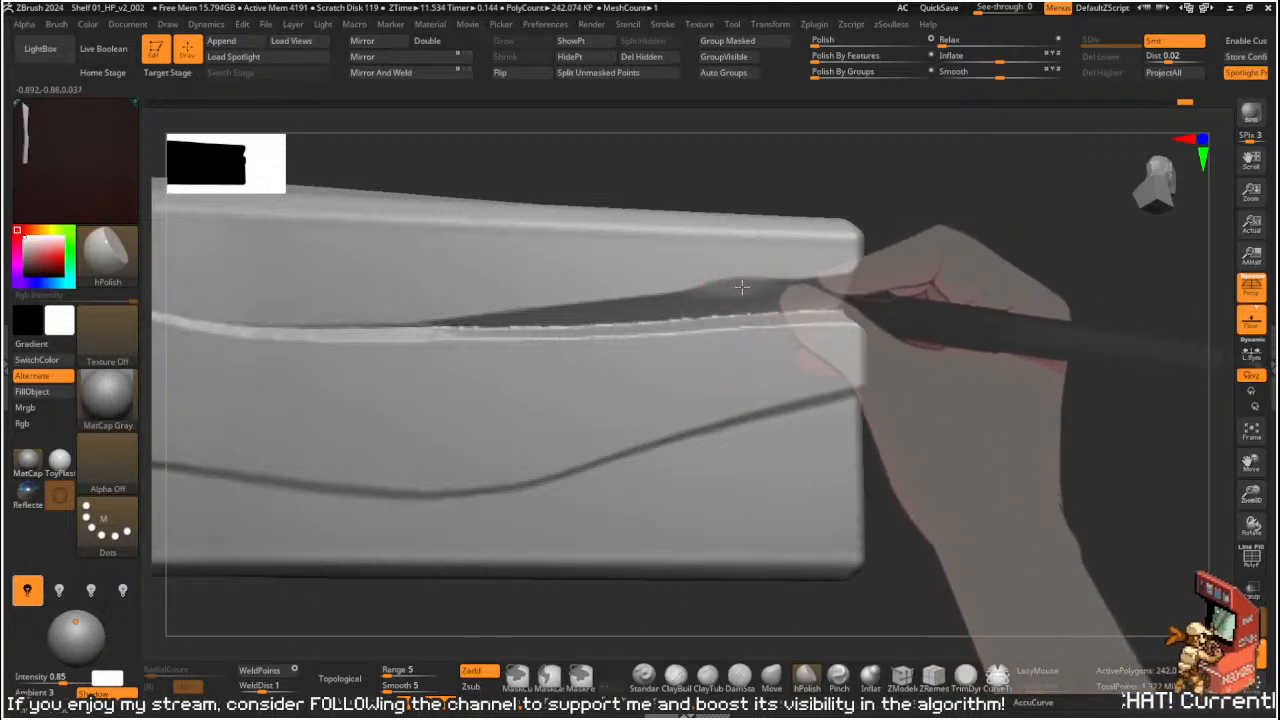
pyautogui.hotkey('ctrl', 'z')
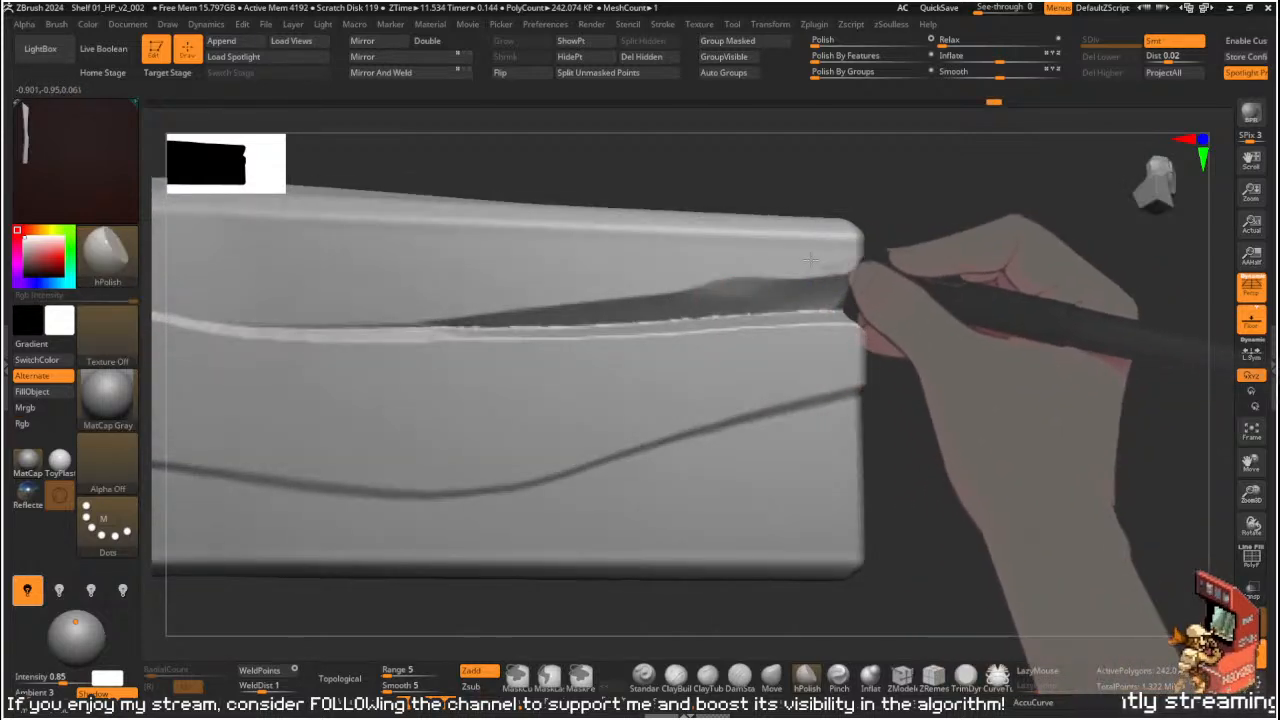
# - Chip the groove's lower edge near the post's end with the TrimDynamic brush
pyautogui.moveTo(943, 214)
pyautogui.mouseDown()
pyautogui.moveTo(903, 177)
pyautogui.moveTo(800, 262)
pyautogui.moveTo(705, 290)
pyautogui.mouseUp()
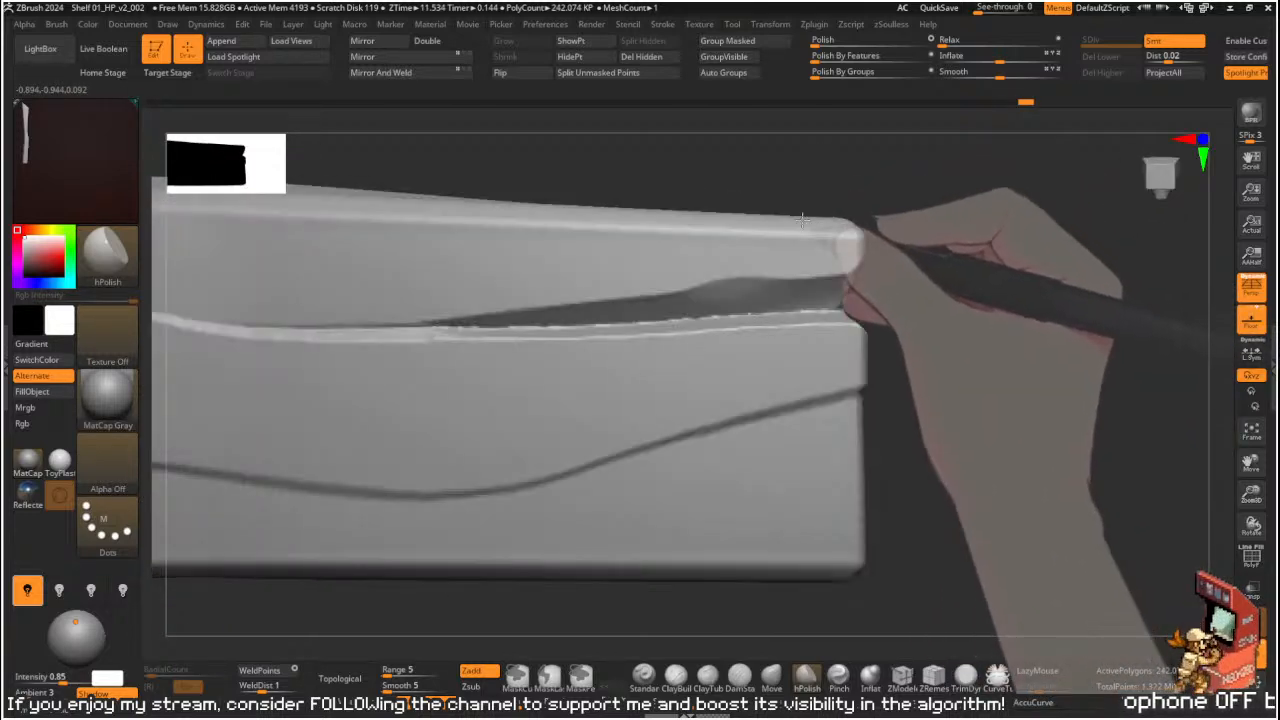
pyautogui.press('b')
pyautogui.press('t')
pyautogui.press('d')
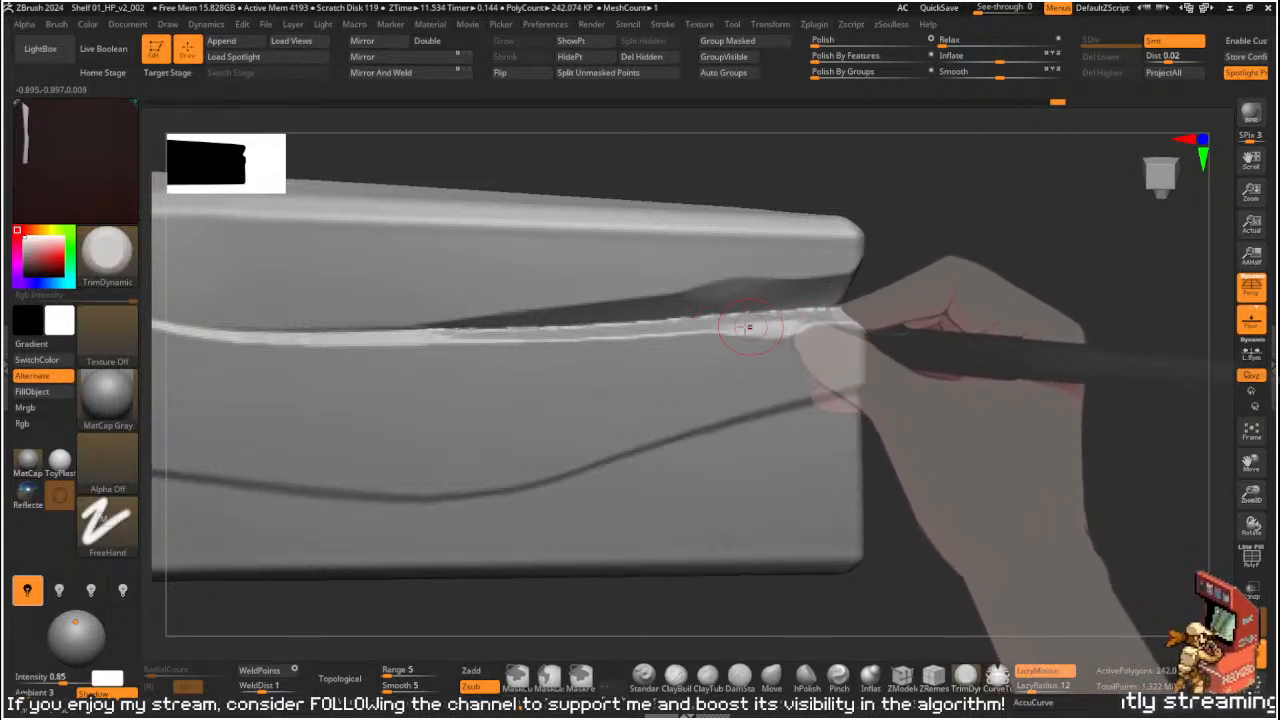
pyautogui.moveTo(866, 314)
pyautogui.mouseDown()
pyautogui.moveTo(889, 323)
pyautogui.moveTo(736, 320)
pyautogui.mouseUp()
# - Refine the chipped groove edges near the post's end with a resized hPolish brush
pyautogui.press('b')
pyautogui.press('h')
pyautogui.press('p')
pyautogui.moveTo(826, 311)
pyautogui.mouseDown()
pyautogui.moveTo(733, 320)
pyautogui.moveTo(830, 310)
pyautogui.mouseUp()
pyautogui.moveTo(909, 311)
pyautogui.mouseDown()
pyautogui.moveTo(569, 328)
pyautogui.moveTo(810, 306)
pyautogui.mouseUp()
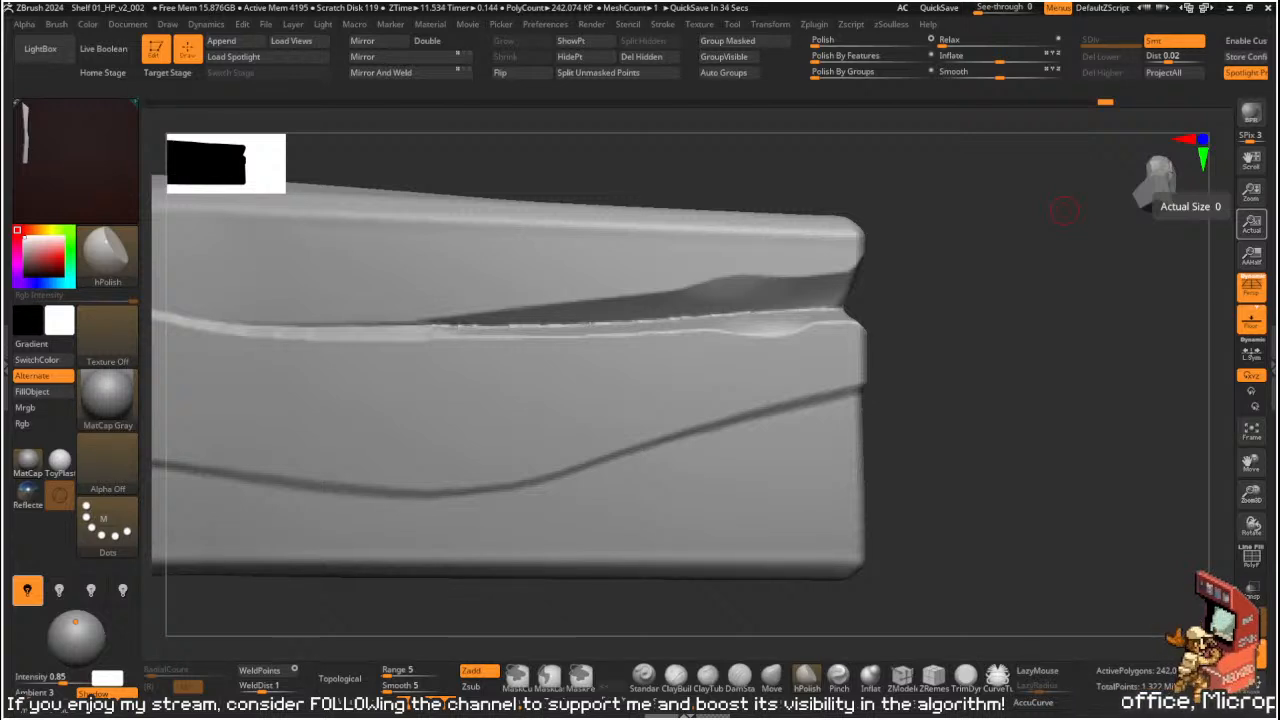
pyautogui.press('s')
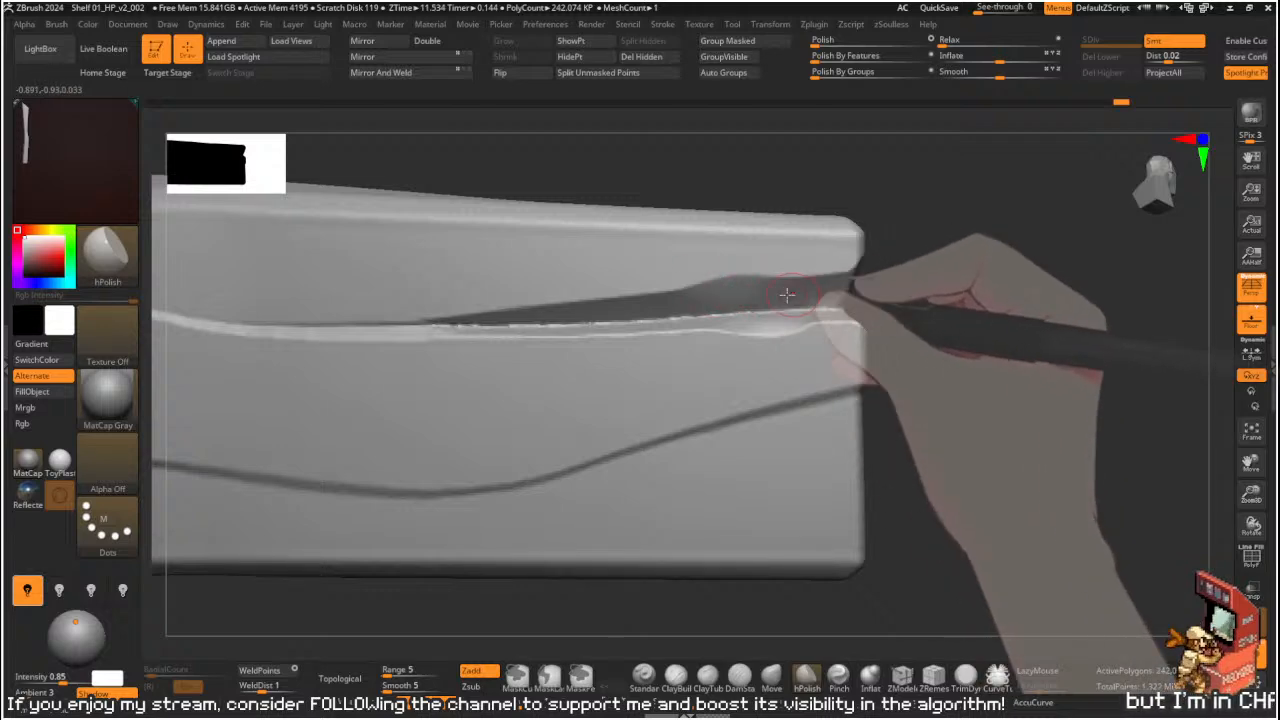
pyautogui.moveTo(954, 309)
pyautogui.mouseDown()
pyautogui.moveTo(883, 349)
pyautogui.moveTo(829, 329)
pyautogui.moveTo(771, 331)
pyautogui.moveTo(764, 275)
pyautogui.moveTo(766, 309)
pyautogui.moveTo(717, 346)
pyautogui.moveTo(737, 357)
pyautogui.moveTo(714, 313)
pyautogui.mouseUp()
# - Wear down the post's outer long edge beside the groove with TrimDynamic, and switch to a resized hPolish brush
pyautogui.press('b')
pyautogui.press('t')
pyautogui.press('d')
pyautogui.press('ctrl')
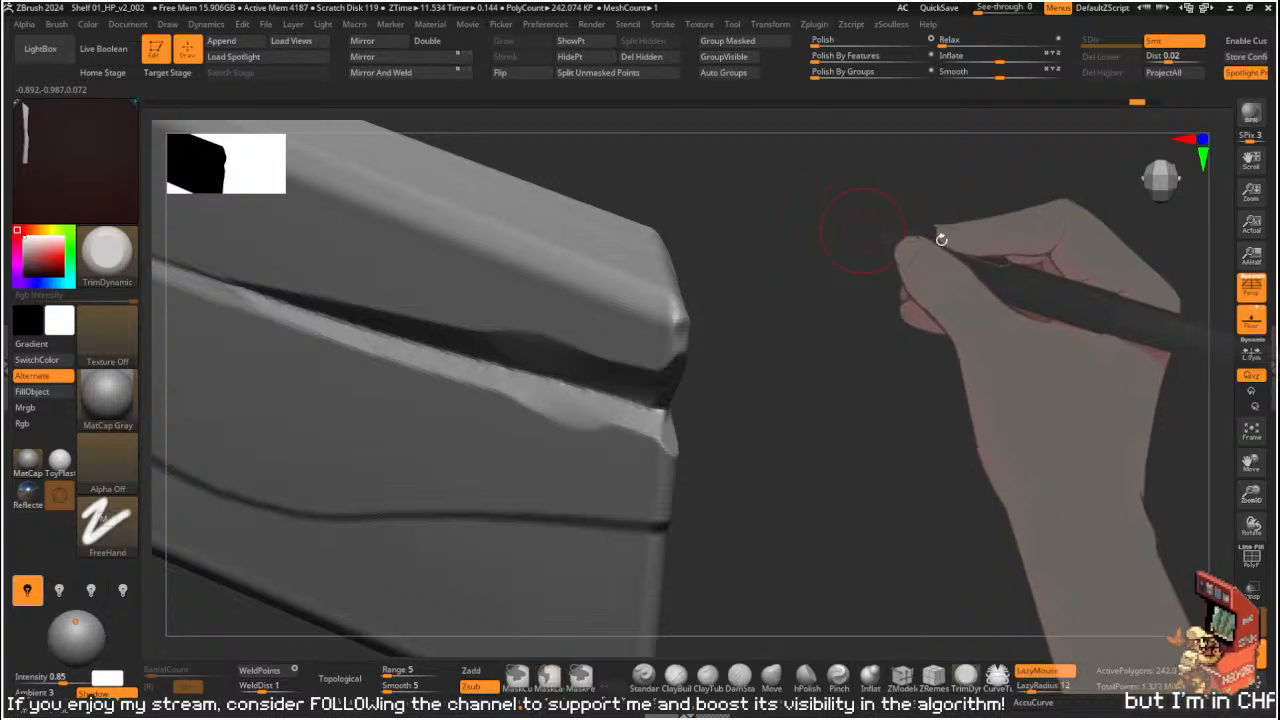
pyautogui.moveTo(909, 360); pyautogui.dragTo(829, 320)
pyautogui.moveTo(889, 263); pyautogui.dragTo(731, 284)
pyautogui.moveTo(551, 287)
pyautogui.keyDown('ctrl'); pyautogui.keyDown('shift'); pyautogui.mouseDown()
pyautogui.moveTo(940, 353)
pyautogui.moveTo(966, 443)
pyautogui.moveTo(877, 352)
pyautogui.mouseUp(); pyautogui.keyUp('shift'); pyautogui.keyUp('ctrl')
pyautogui.press('b')
pyautogui.press('h')
pyautogui.press('p')
pyautogui.press('s')
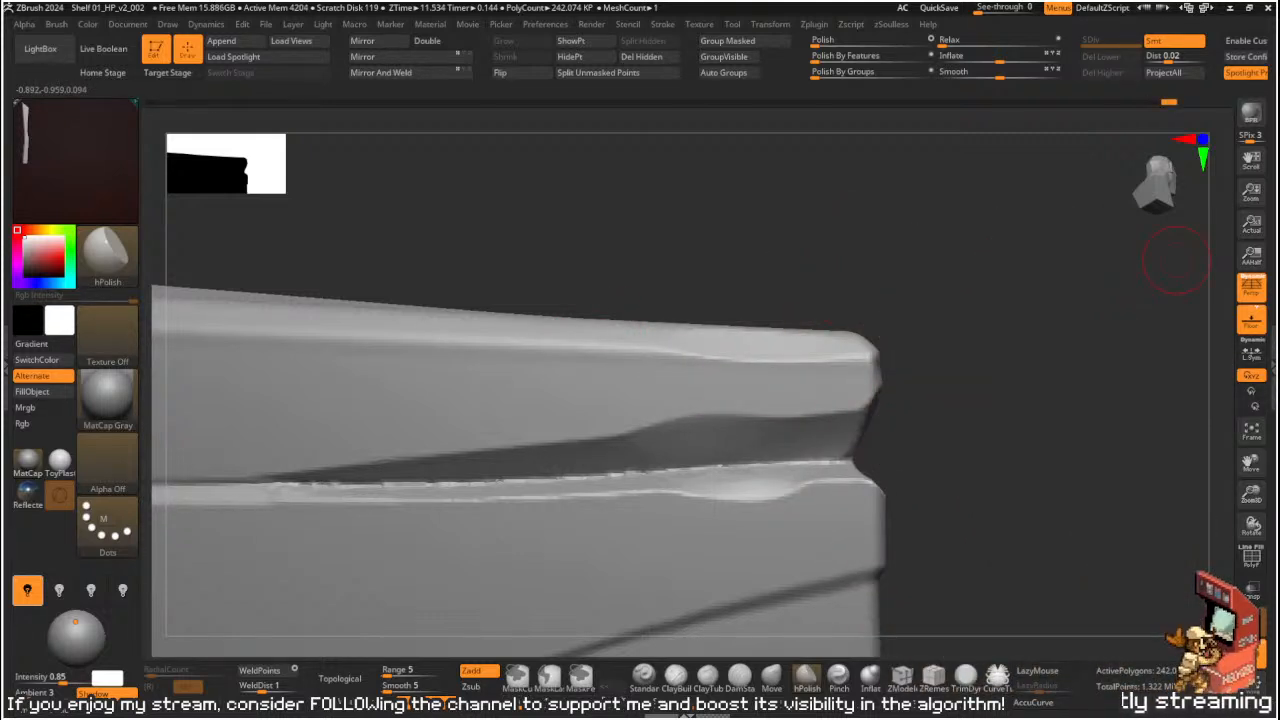
# - Refine the inner stretch of the chipped groove, away from the post's end, with a resized hPolish brush
pyautogui.moveTo(905, 276)
pyautogui.mouseDown()
pyautogui.moveTo(851, 246)
pyautogui.moveTo(840, 223)
pyautogui.moveTo(920, 251)
pyautogui.moveTo(829, 480)
pyautogui.moveTo(802, 441)
pyautogui.moveTo(788, 462)
pyautogui.mouseUp()
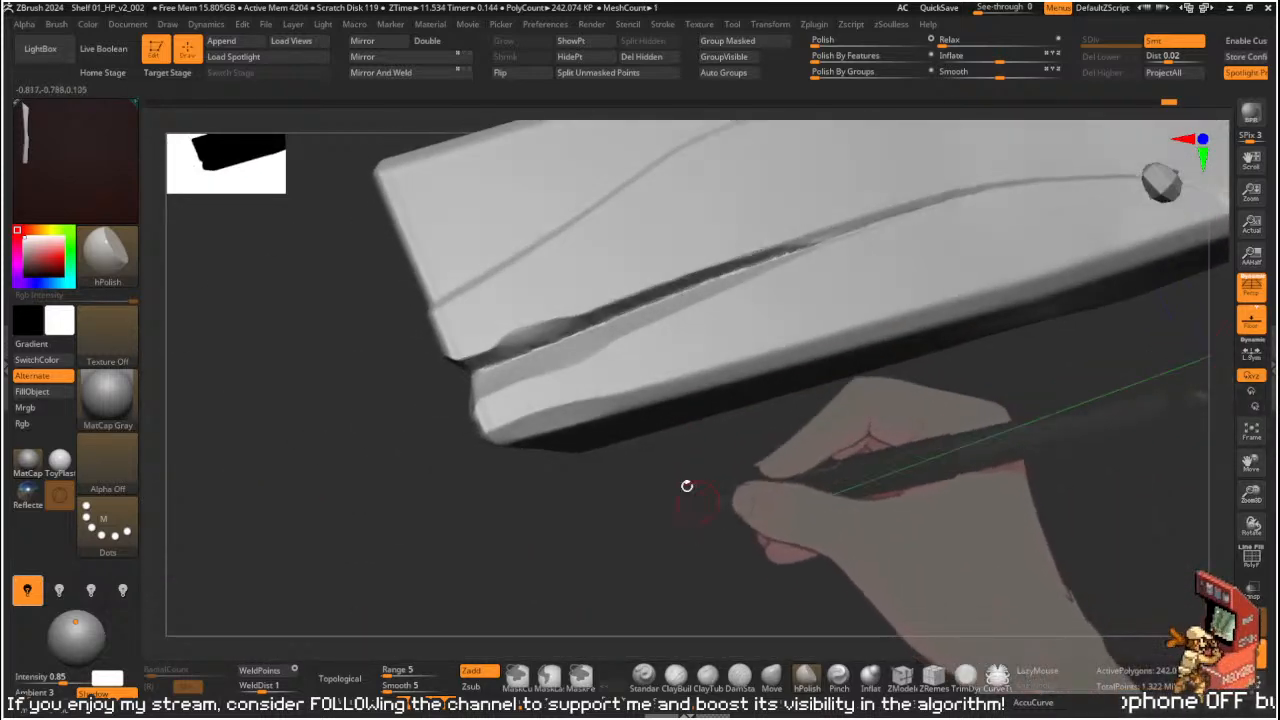
pyautogui.press('s')
pyautogui.click(597, 418)
pyautogui.moveTo(597, 418)
pyautogui.mouseDown()
pyautogui.moveTo(586, 418)
pyautogui.moveTo(786, 355)
pyautogui.moveTo(725, 370)
pyautogui.moveTo(894, 451)
pyautogui.moveTo(874, 509)
pyautogui.moveTo(849, 480)
pyautogui.moveTo(774, 293)
pyautogui.mouseUp()
pyautogui.press('s')
pyautogui.click(718, 282)
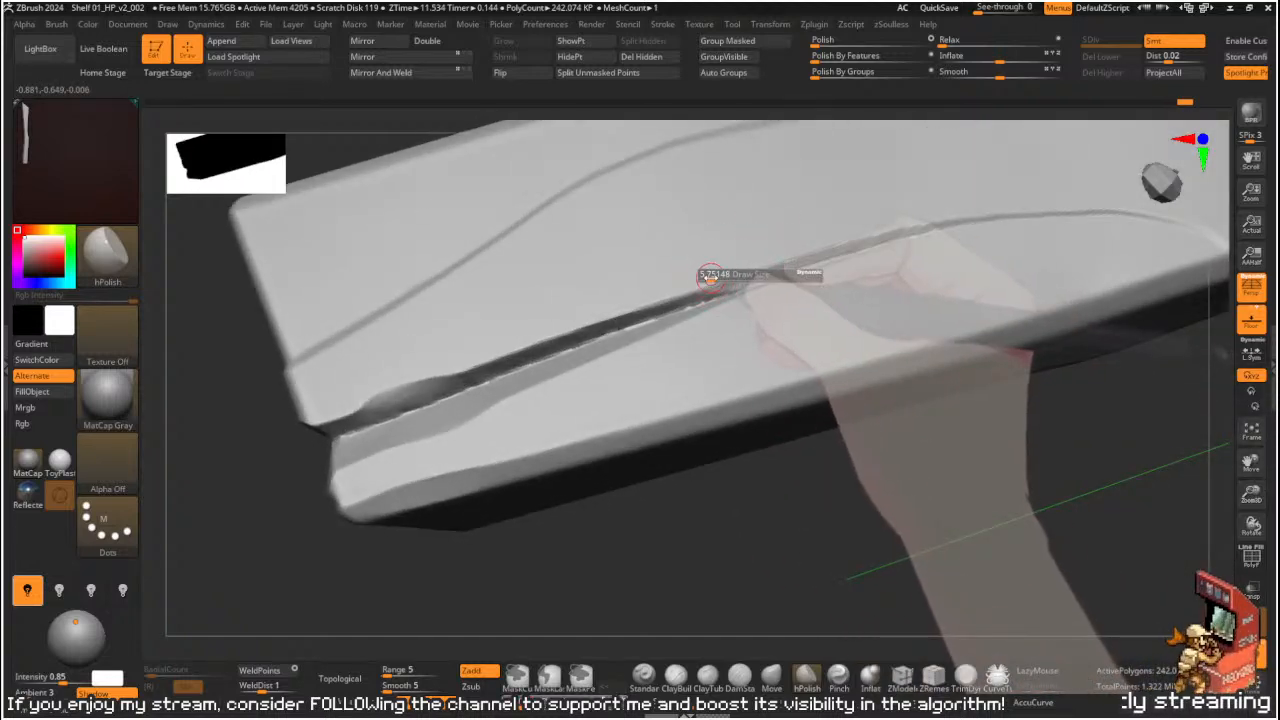
pyautogui.press('ctrl')
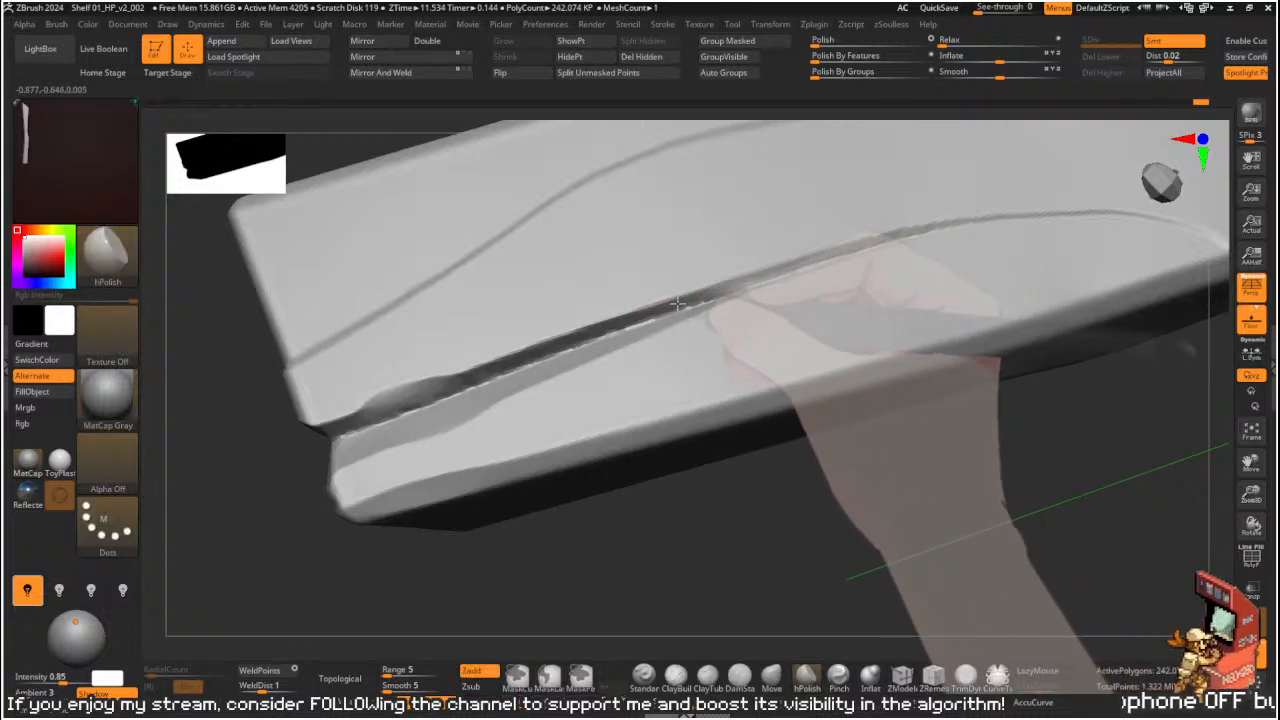
pyautogui.keyDown('shift'); pyautogui.moveTo(640, 606); pyautogui.dragTo(620, 590); pyautogui.keyUp('shift')
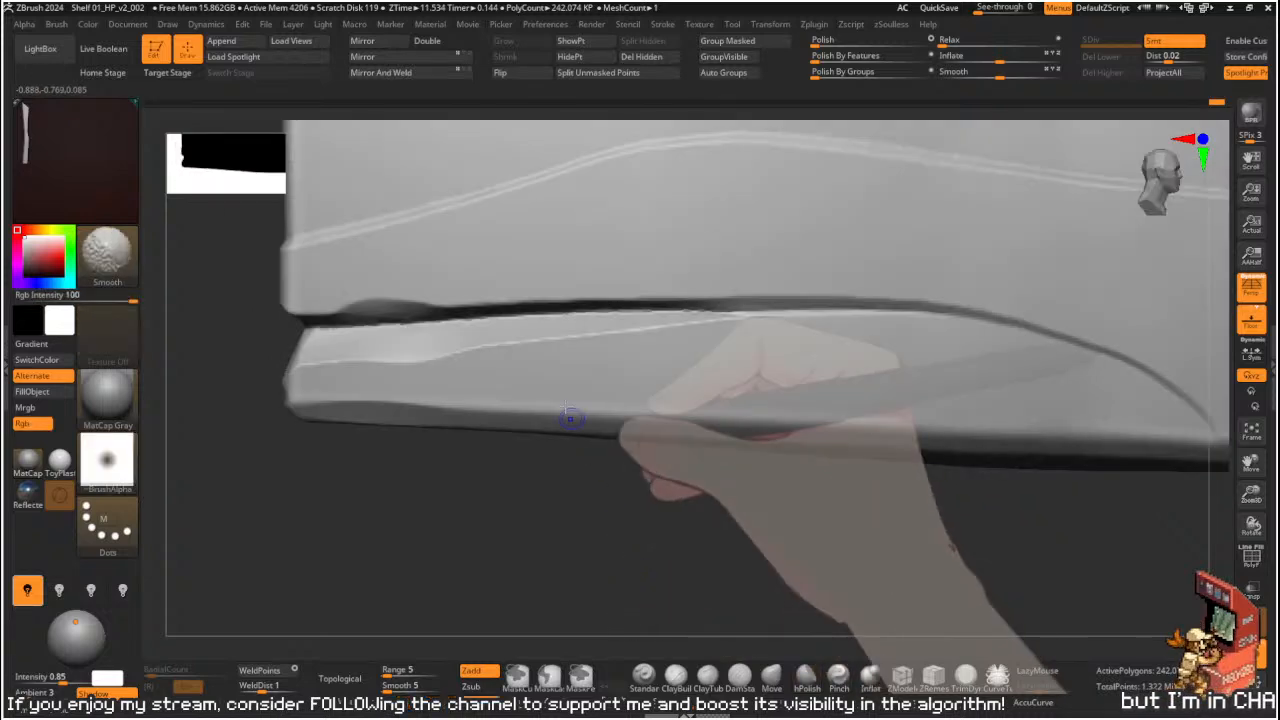
# - Chip the groove's upper edge near the post's end with a resized TrimDynamic brush
pyautogui.press('b')
pyautogui.press('t')
pyautogui.press('d')
pyautogui.moveTo(563, 534)
pyautogui.keyDown('alt'); pyautogui.mouseDown()
pyautogui.moveTo(663, 534)
pyautogui.moveTo(663, 570)
pyautogui.mouseUp(); pyautogui.keyUp('alt')
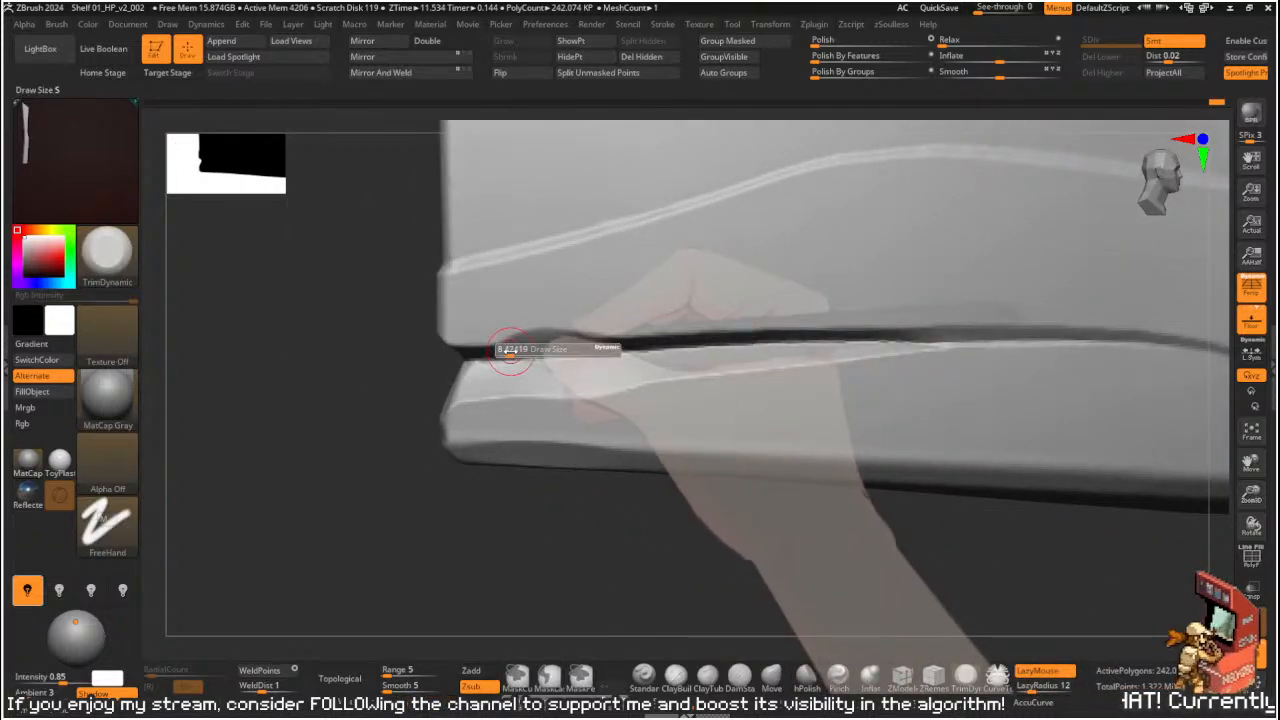
pyautogui.moveTo(480, 348); pyautogui.dragTo(460, 344, button='right')
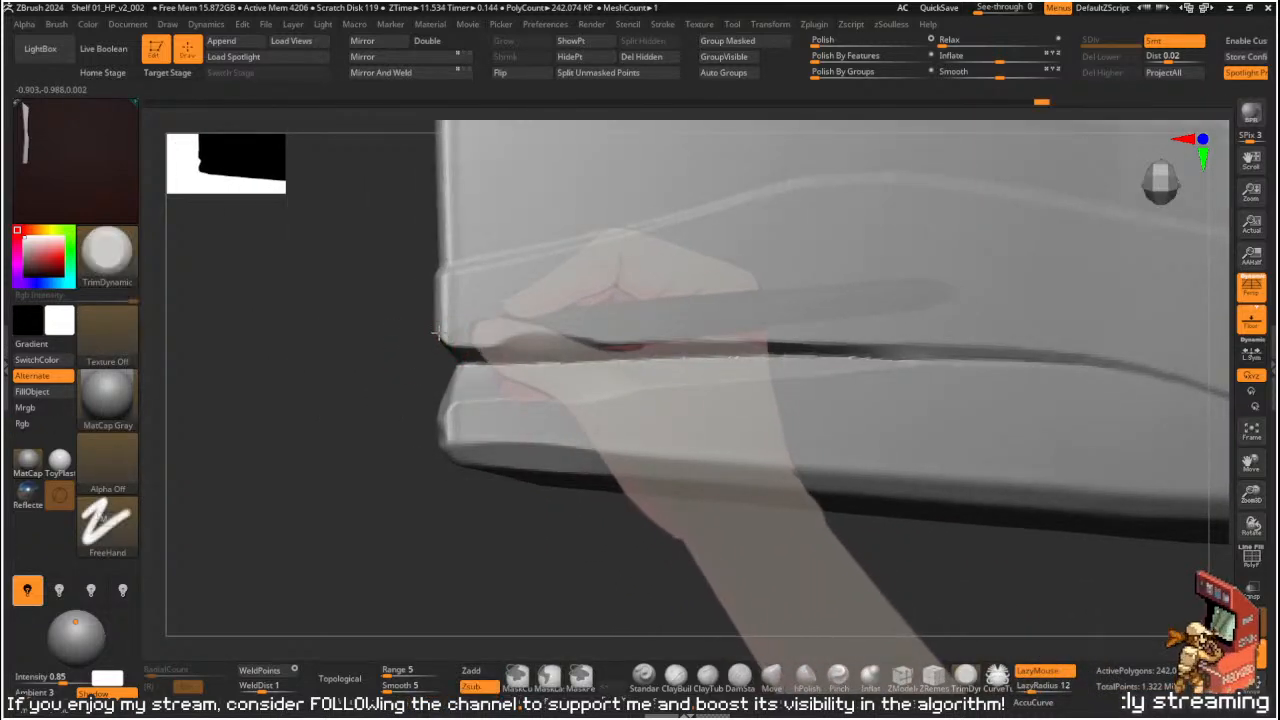
pyautogui.moveTo(460, 344); pyautogui.dragTo(614, 349)
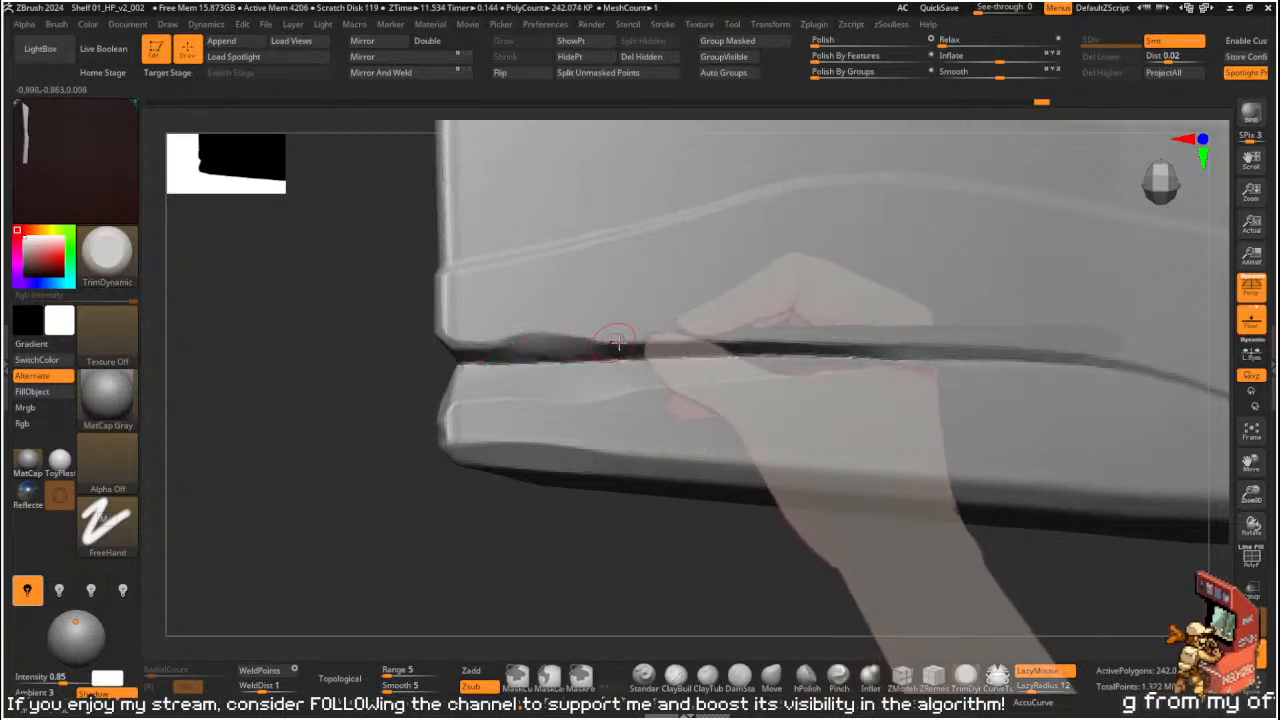
pyautogui.moveTo(563, 554); pyautogui.dragTo(568, 580)
pyautogui.press('s')
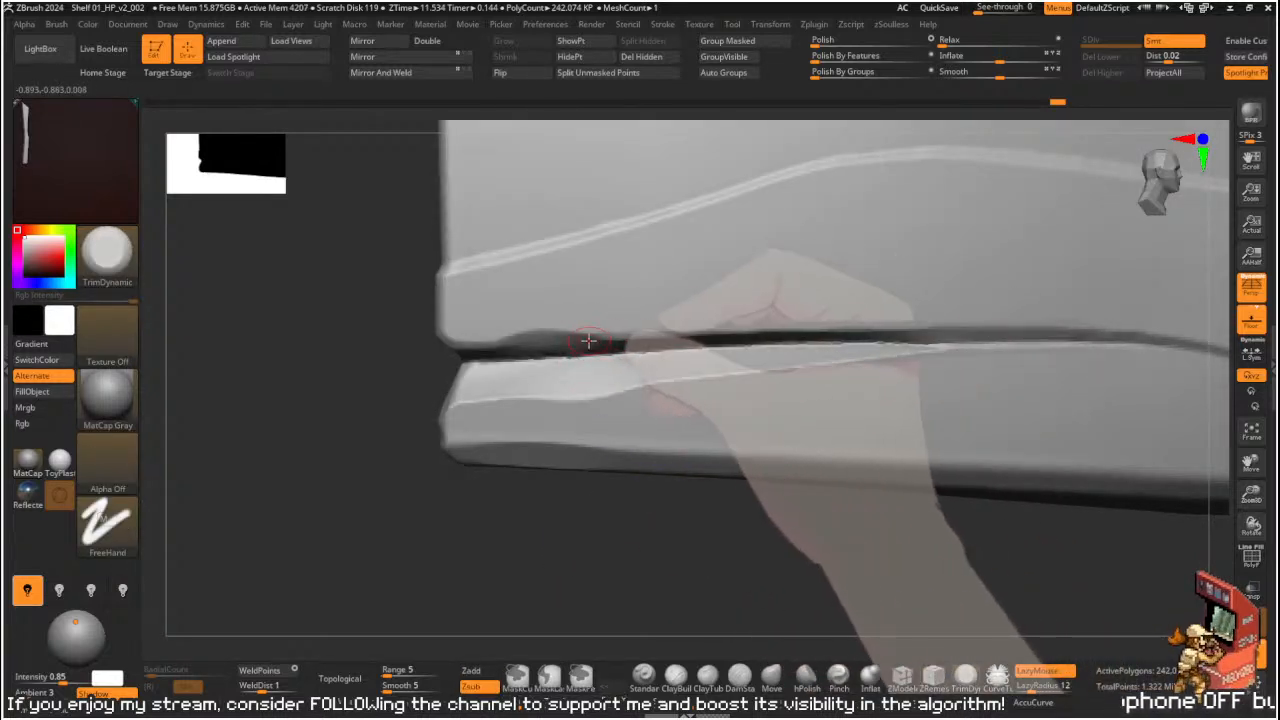
# - Wear down the groove's upper edge farther along the post with TrimDynamic and hPolish, undoing and redoing a stroke
pyautogui.moveTo(783, 334)
pyautogui.mouseDown()
pyautogui.moveTo(920, 334)
pyautogui.moveTo(599, 340)
pyautogui.moveTo(860, 333)
pyautogui.moveTo(612, 337)
pyautogui.mouseUp()
pyautogui.press('b')
pyautogui.press('h')
pyautogui.press('p')
pyautogui.moveTo(641, 335); pyautogui.dragTo(640, 337)
pyautogui.hotkey('ctrl', 'z')
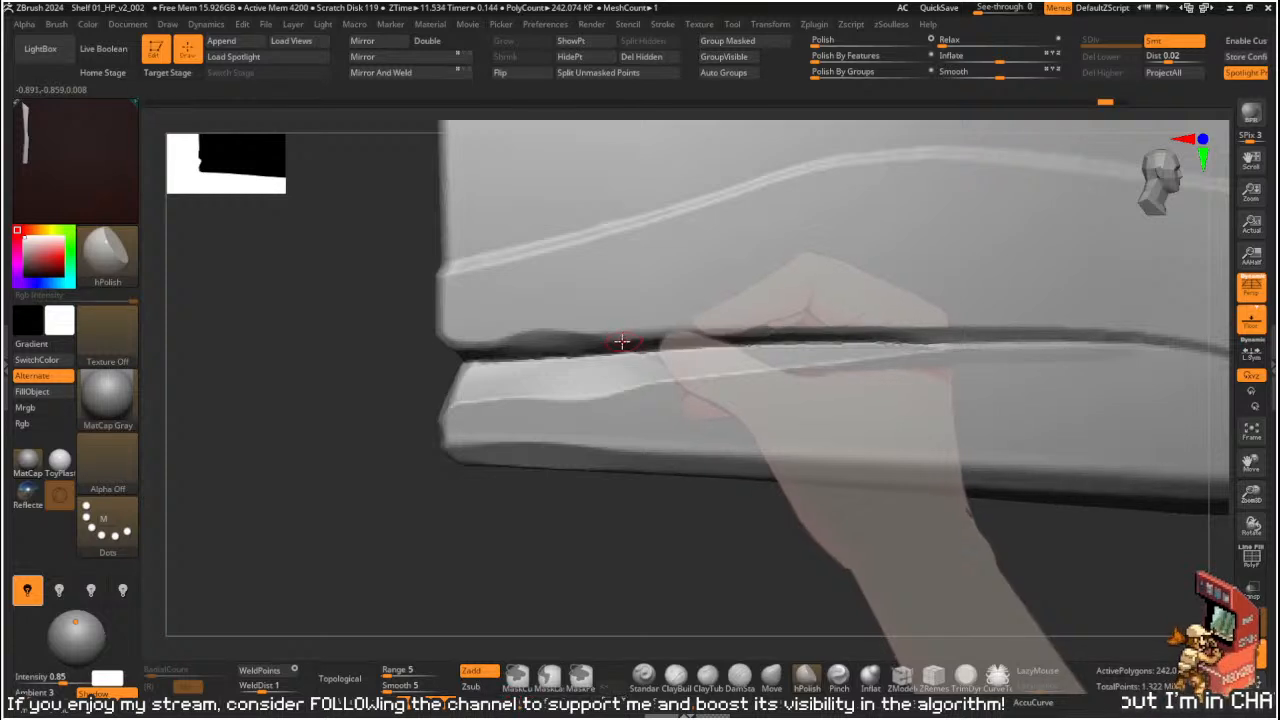
pyautogui.hotkey('ctrl', 'shift', 'z')
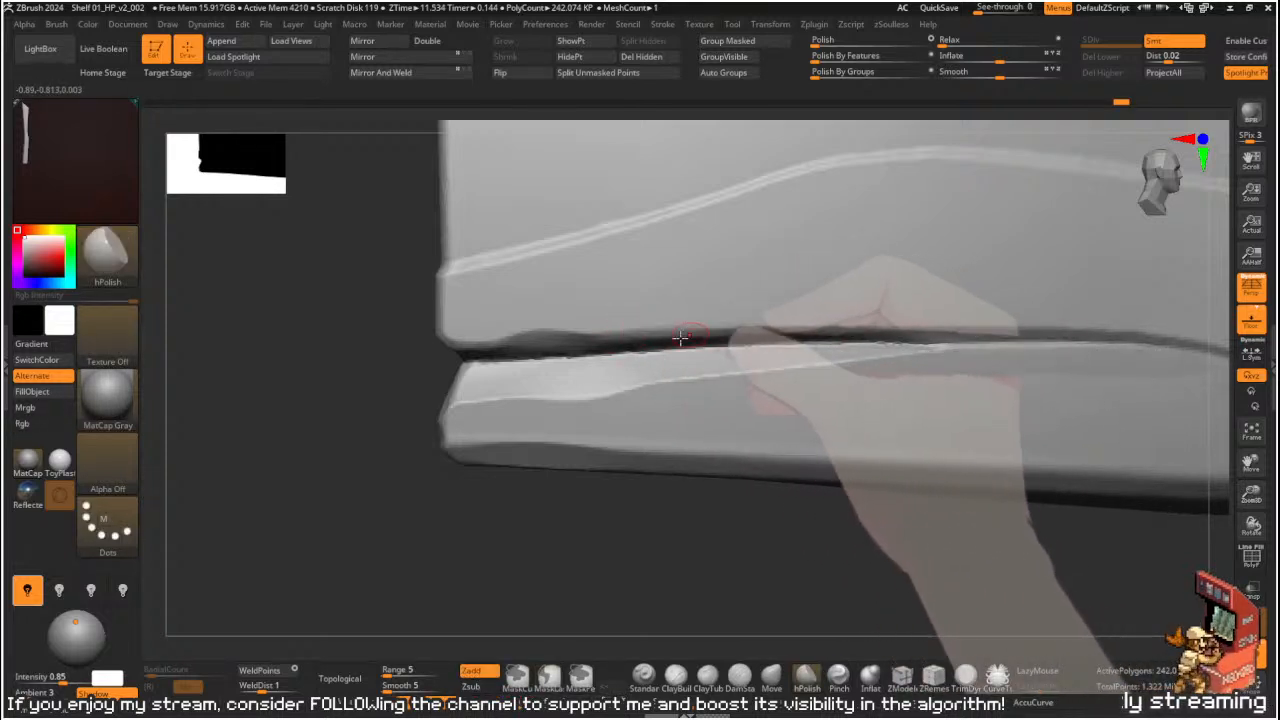
pyautogui.moveTo(623, 551)
pyautogui.mouseDown()
pyautogui.moveTo(660, 345)
pyautogui.moveTo(646, 337)
pyautogui.mouseUp()
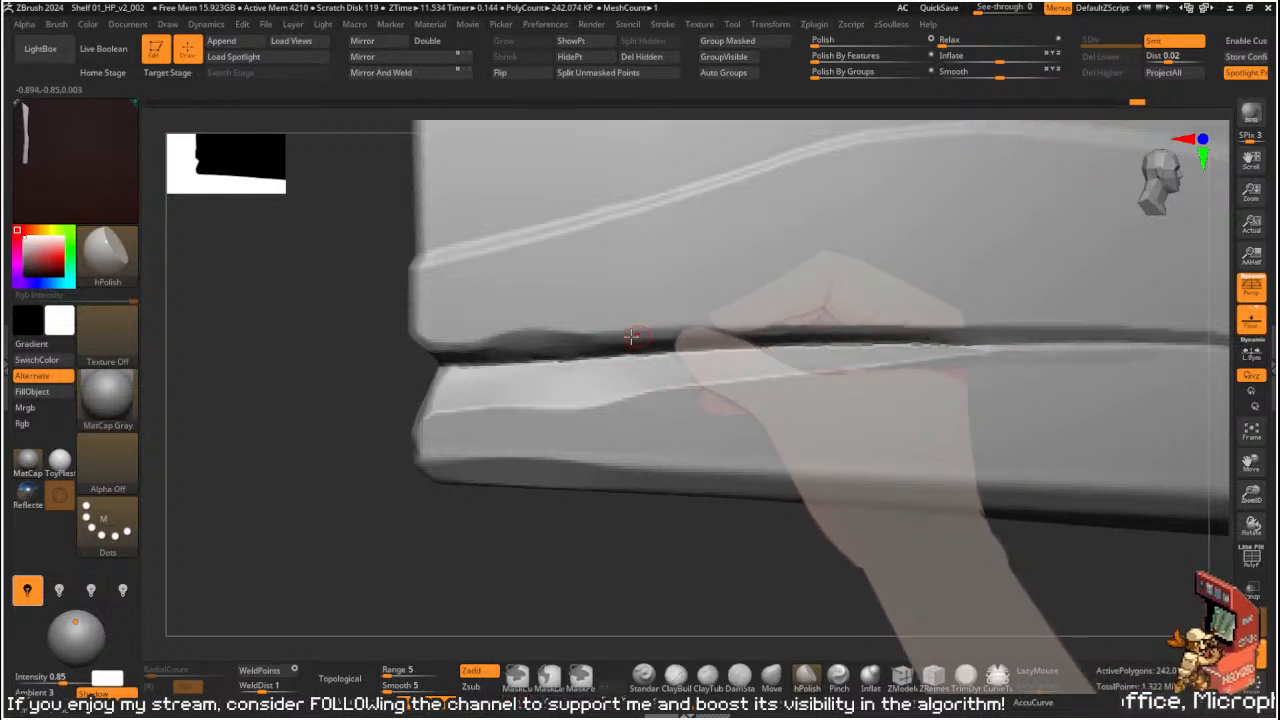
pyautogui.keyDown('alt'); pyautogui.moveTo(620, 480); pyautogui.dragTo(960, 397); pyautogui.keyUp('alt')
pyautogui.hotkey('ctrl', 'shift', 's')
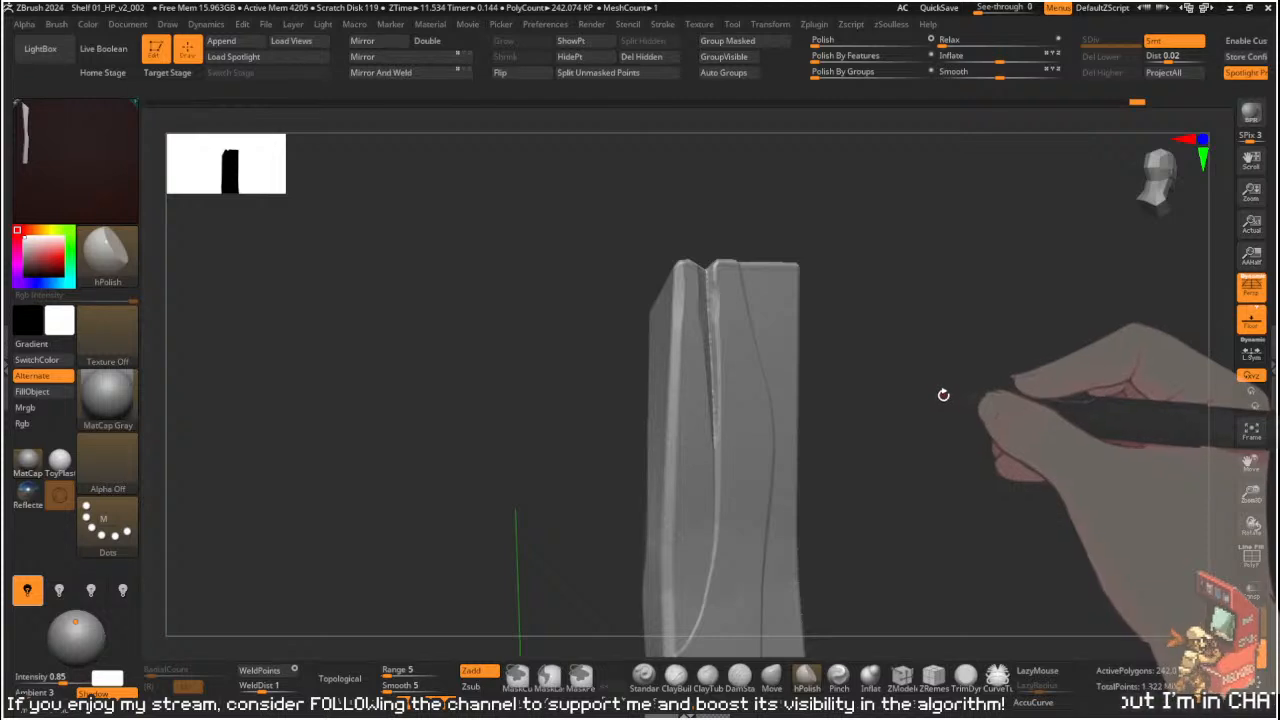
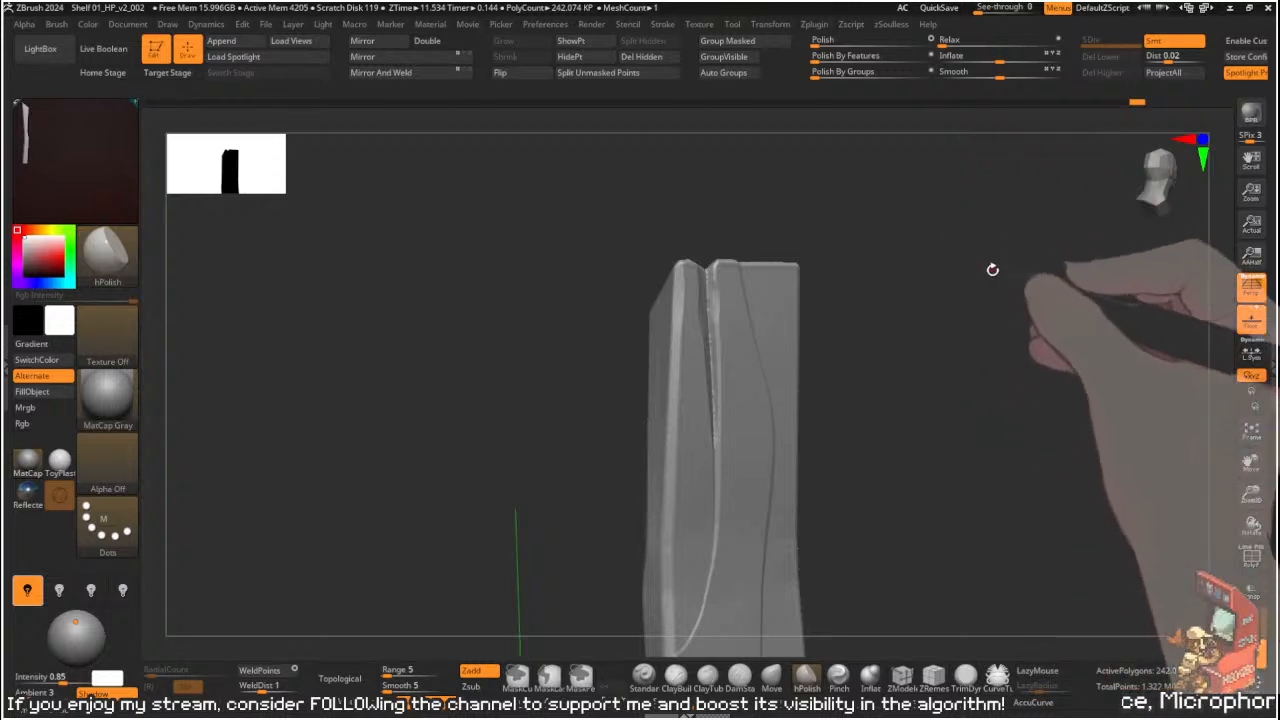
# - Mask the post's surface on both sides of the groove with MaskLasso, leaving a strip around the groove unmasked
pyautogui.press('ctrl')
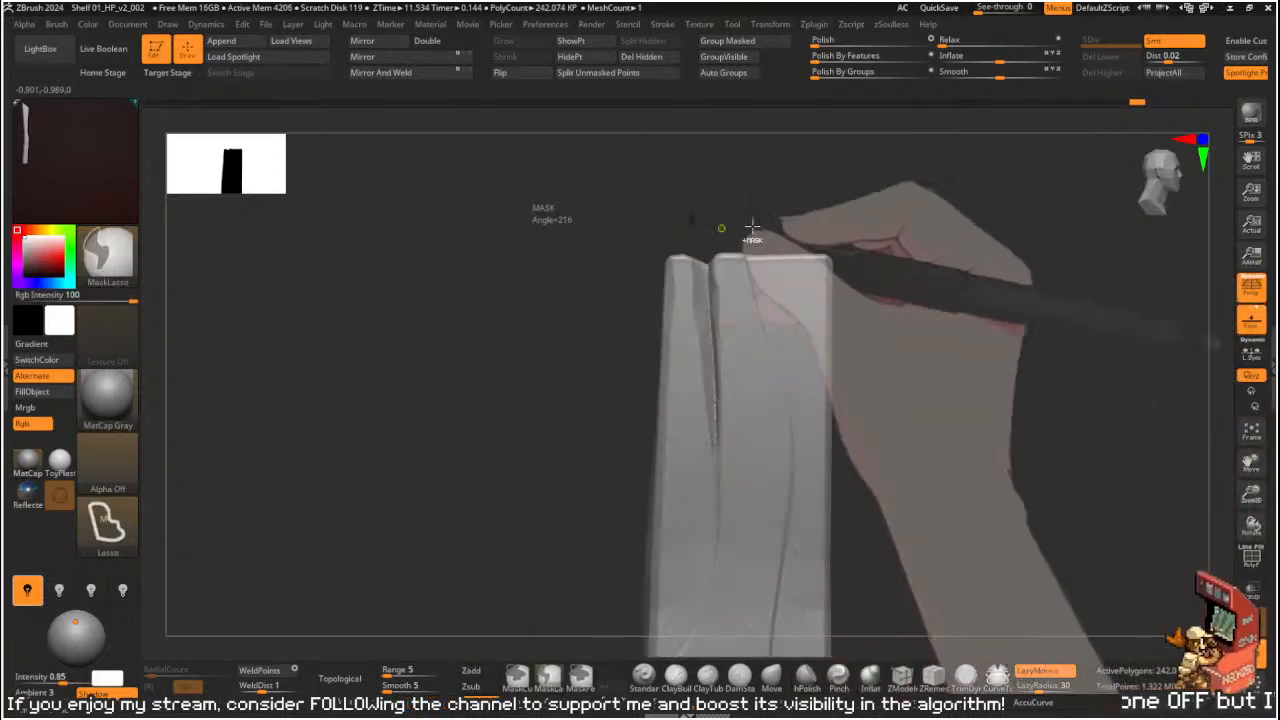
pyautogui.moveTo(674, 224)
pyautogui.keyDown('ctrl'); pyautogui.mouseDown()
pyautogui.moveTo(681, 312)
pyautogui.moveTo(551, 334)
pyautogui.moveTo(660, 226)
pyautogui.moveTo(624, 626)
pyautogui.mouseUp(); pyautogui.keyUp('ctrl')
pyautogui.moveTo(732, 222)
pyautogui.keyDown('ctrl'); pyautogui.mouseDown()
pyautogui.moveTo(751, 507)
pyautogui.moveTo(951, 271)
pyautogui.moveTo(837, 294)
pyautogui.mouseUp(); pyautogui.keyUp('ctrl')
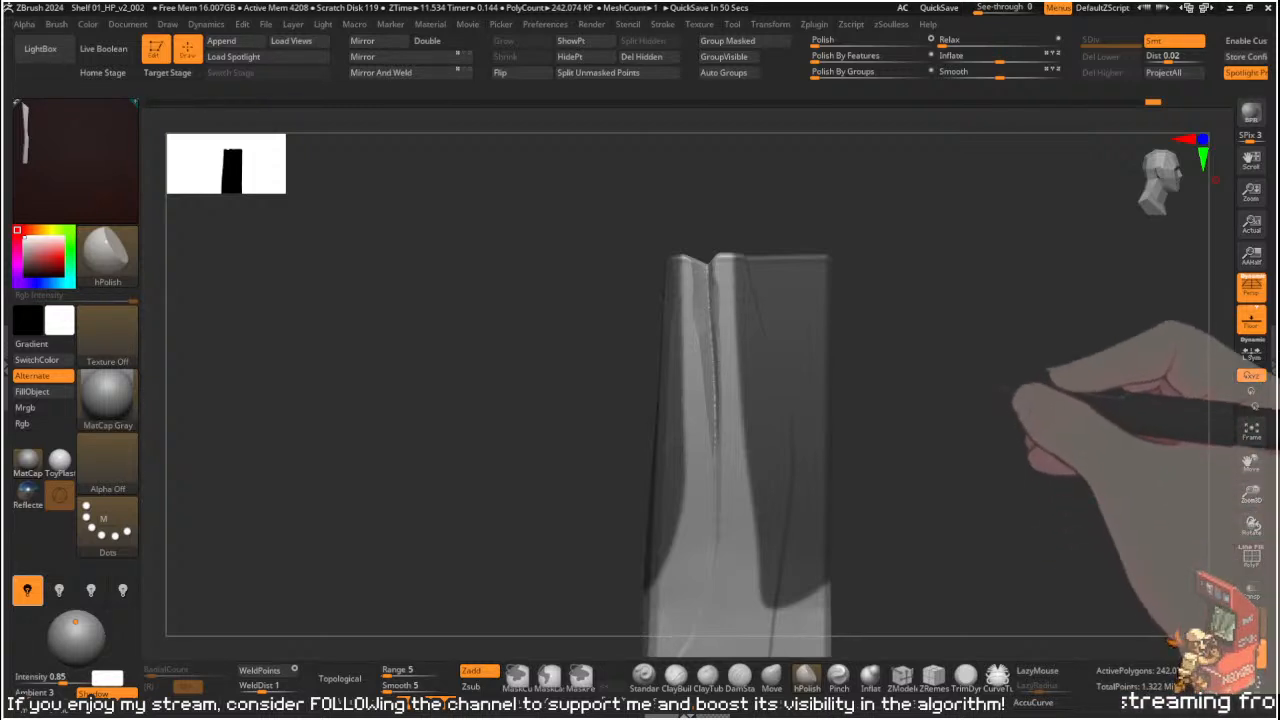
pyautogui.moveTo(914, 220)
pyautogui.mouseDown()
pyautogui.moveTo(986, 266)
pyautogui.moveTo(909, 409)
pyautogui.moveTo(994, 400)
pyautogui.mouseUp()
pyautogui.press('shift')
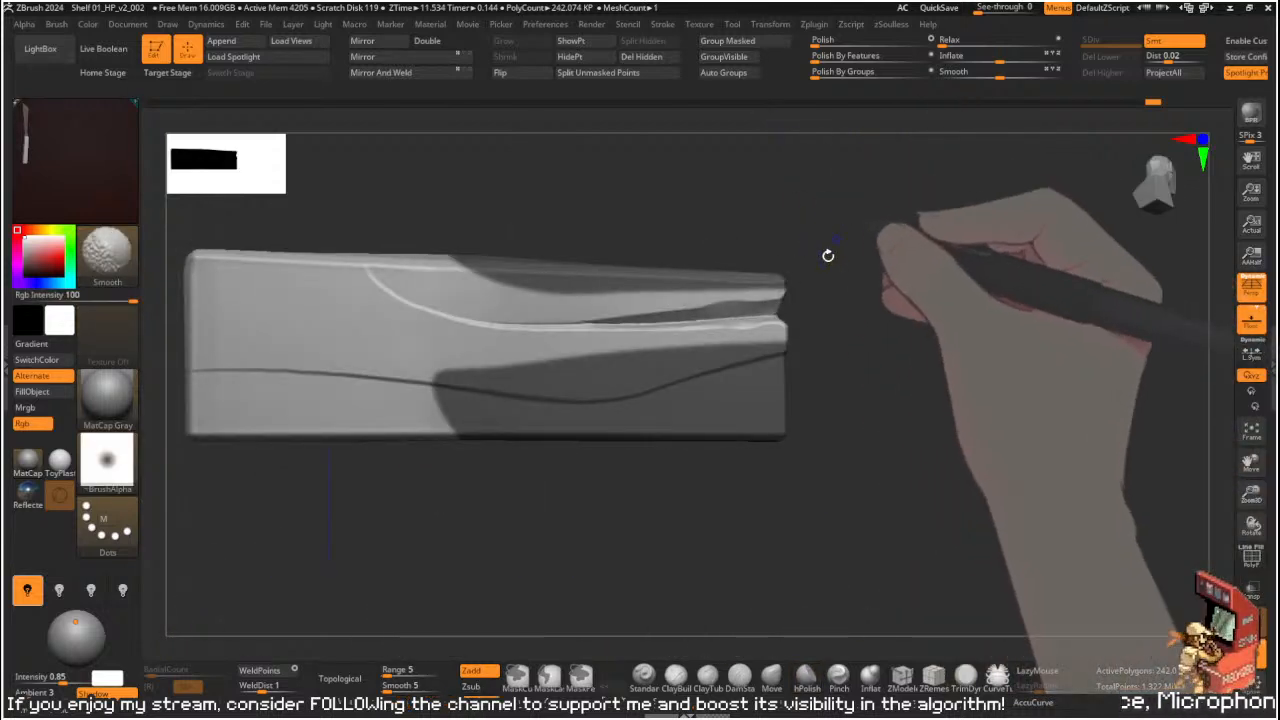
# - Pinch the groove tighter along the unmasked strip with the Orb_Pinch brush
pyautogui.moveTo(722, 325)
pyautogui.mouseDown()
pyautogui.moveTo(672, 316)
pyautogui.moveTo(700, 313)
pyautogui.moveTo(606, 326)
pyautogui.moveTo(640, 325)
pyautogui.mouseUp()
pyautogui.press('ctrl')
pyautogui.moveTo(755, 313)
pyautogui.mouseDown()
pyautogui.moveTo(606, 325)
pyautogui.moveTo(626, 326)
pyautogui.mouseUp()
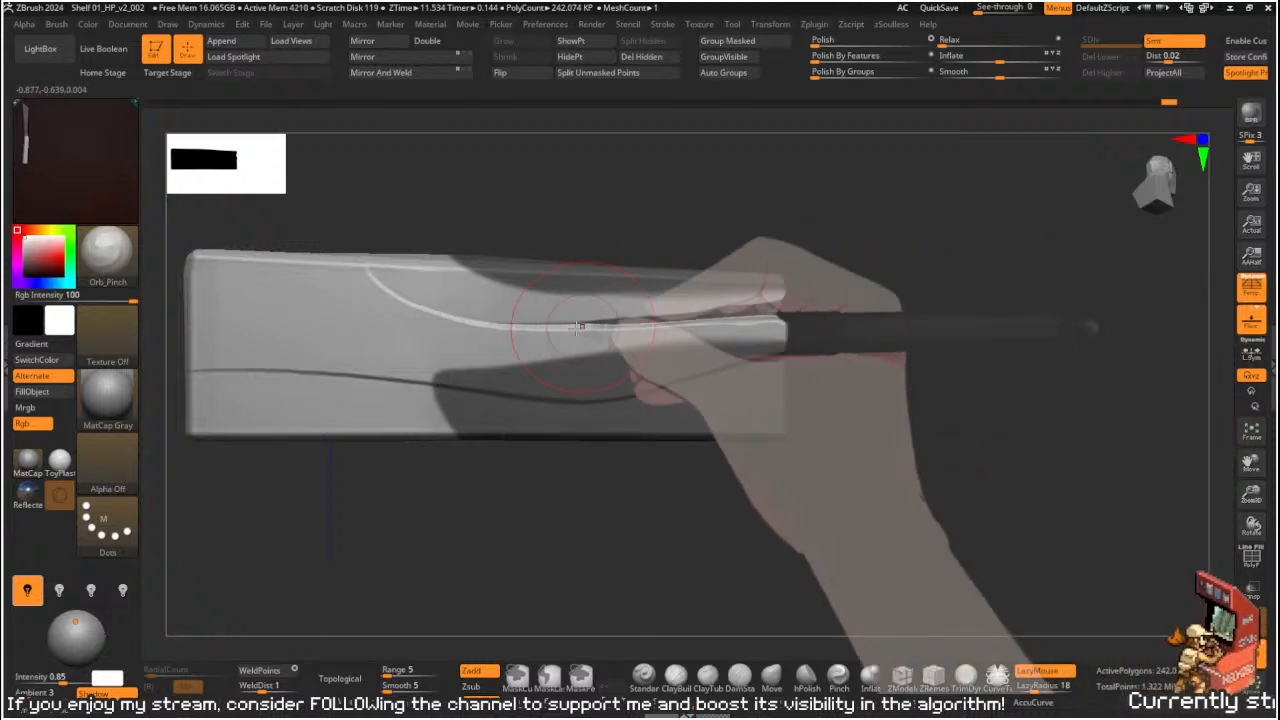
pyautogui.press('ctrl')
pyautogui.moveTo(923, 297)
pyautogui.keyDown('alt'); pyautogui.mouseDown()
pyautogui.moveTo(791, 260)
pyautogui.moveTo(817, 292)
pyautogui.moveTo(863, 271)
pyautogui.moveTo(826, 343)
pyautogui.moveTo(826, 331)
pyautogui.moveTo(808, 350)
pyautogui.moveTo(826, 346)
pyautogui.moveTo(811, 349)
pyautogui.moveTo(823, 346)
pyautogui.moveTo(810, 407)
pyautogui.moveTo(786, 329)
pyautogui.moveTo(686, 266)
pyautogui.moveTo(749, 286)
pyautogui.moveTo(774, 326)
pyautogui.moveTo(686, 286)
pyautogui.moveTo(643, 323)
pyautogui.moveTo(675, 364)
pyautogui.moveTo(660, 294)
pyautogui.moveTo(646, 363)
pyautogui.moveTo(674, 443)
pyautogui.mouseUp(); pyautogui.keyUp('alt')
# - Resize the Orb_Pinch brush and cut a notch into the post's end at the second carved line with ClipCurve
pyautogui.press('s')
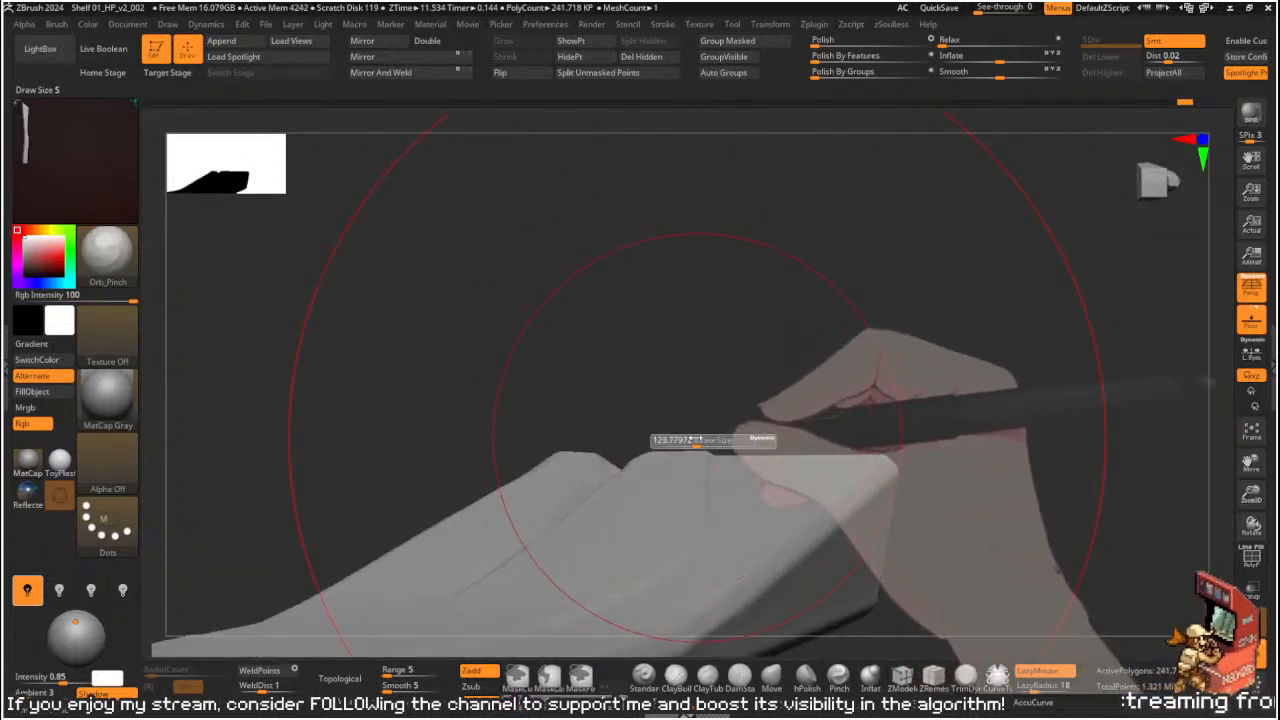
pyautogui.moveTo(746, 397)
pyautogui.mouseDown()
pyautogui.moveTo(751, 340)
pyautogui.moveTo(614, 354)
pyautogui.moveTo(563, 409)
pyautogui.moveTo(571, 449)
pyautogui.mouseUp()
pyautogui.hotkey('ctrl', 'shift')
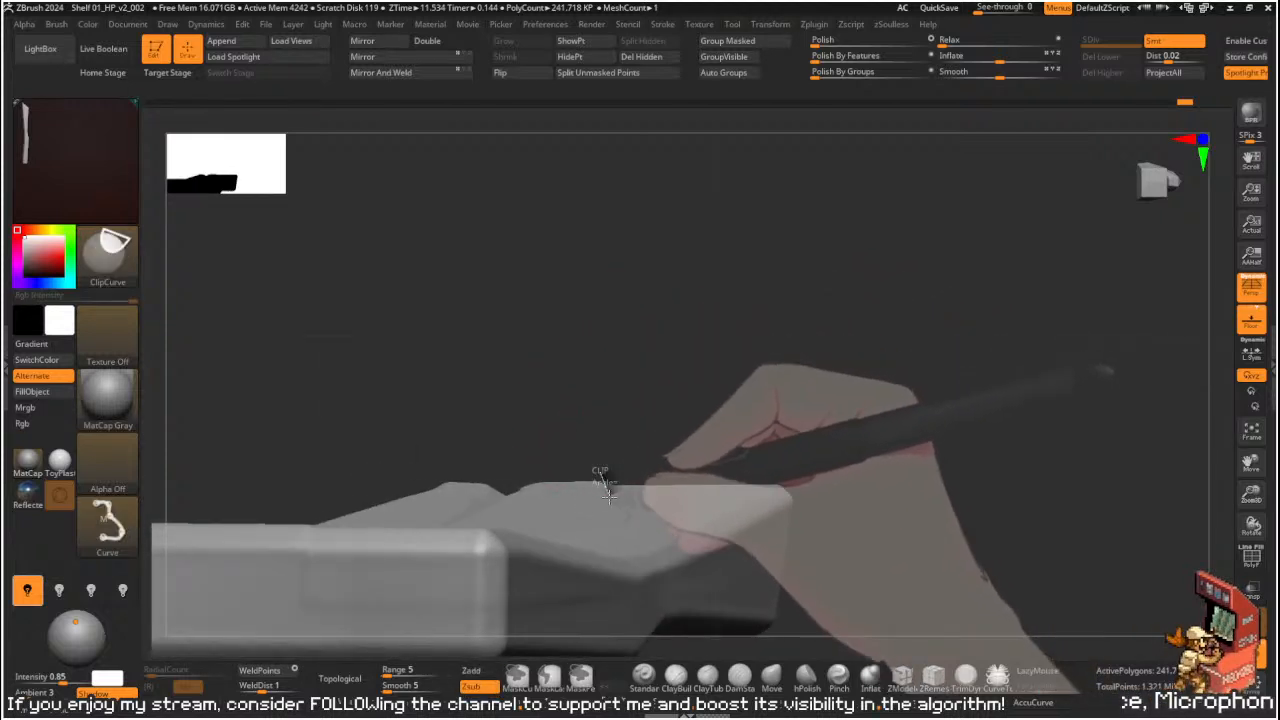
pyautogui.moveTo(666, 437)
pyautogui.mouseDown()
pyautogui.moveTo(680, 515)
pyautogui.moveTo(725, 458)
pyautogui.mouseUp()
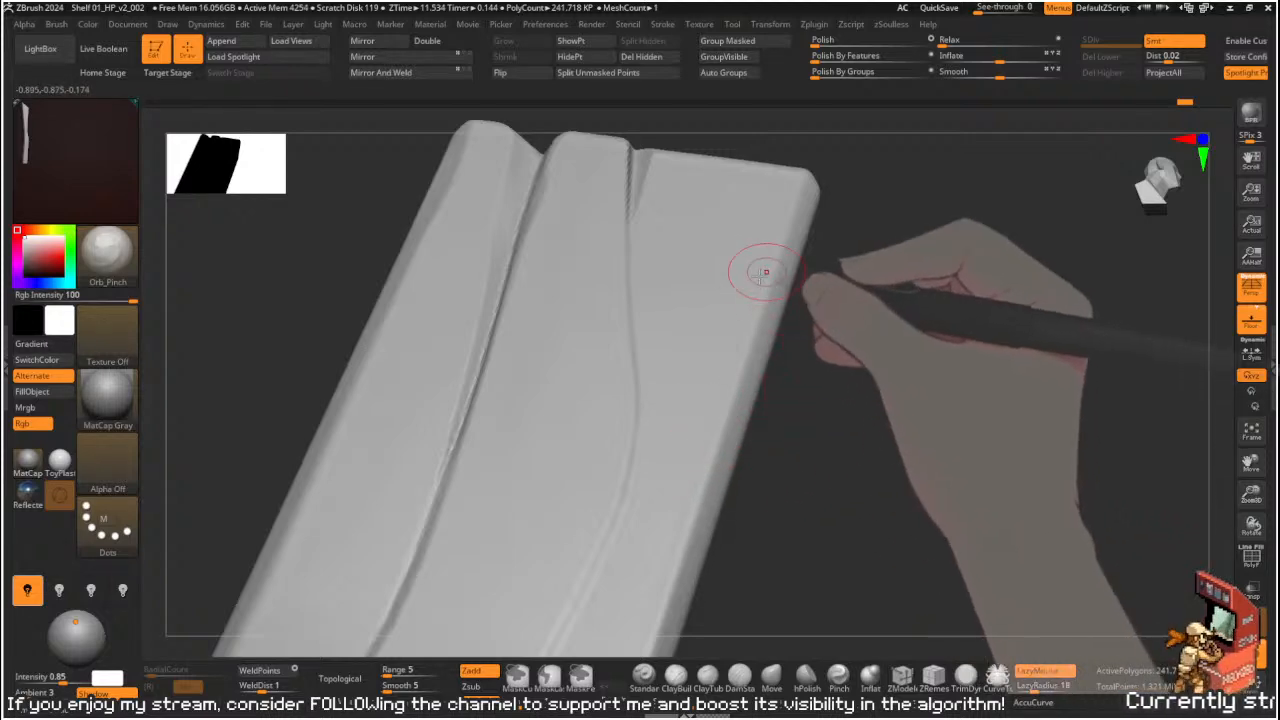
# - Polish the surface beside the second notch with hPolish and cut the notch further with ClipCurve
pyautogui.press('b')
pyautogui.press('h')
pyautogui.press('p')
pyautogui.moveTo(891, 322)
pyautogui.mouseDown()
pyautogui.moveTo(926, 362)
pyautogui.moveTo(923, 303)
pyautogui.moveTo(846, 346)
pyautogui.moveTo(780, 220)
pyautogui.moveTo(816, 289)
pyautogui.mouseUp()
pyautogui.moveTo(691, 329); pyautogui.dragTo(737, 257)
pyautogui.hotkey('ctrl', 'shift')
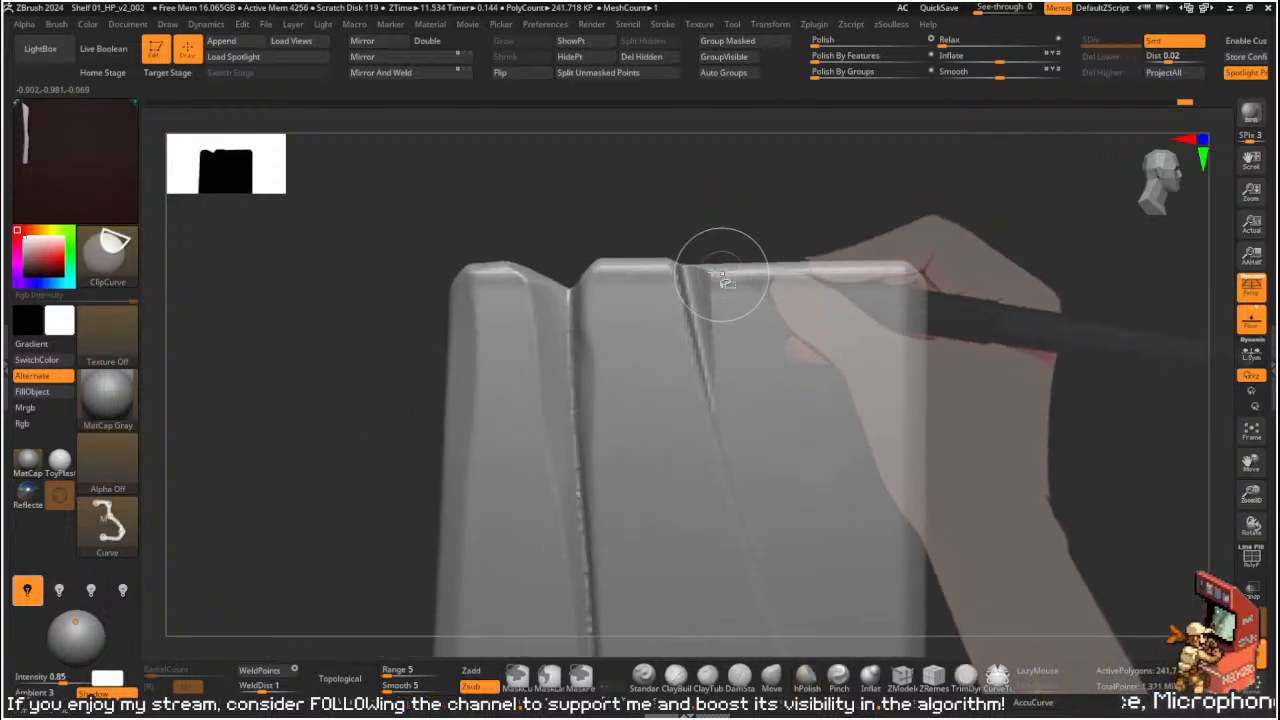
pyautogui.moveTo(662, 245)
pyautogui.keyDown('ctrl'); pyautogui.keyDown('shift'); pyautogui.mouseDown()
pyautogui.moveTo(686, 280)
pyautogui.moveTo(748, 260)
pyautogui.moveTo(660, 246)
pyautogui.moveTo(684, 281)
pyautogui.moveTo(766, 249)
pyautogui.moveTo(709, 274)
pyautogui.moveTo(749, 337)
pyautogui.moveTo(757, 452)
pyautogui.moveTo(746, 418)
pyautogui.mouseUp(); pyautogui.keyUp('shift'); pyautogui.keyUp('ctrl')
# - Flatten the end face of the post around the two notches with the hPolish brush
pyautogui.moveTo(723, 598)
pyautogui.mouseDown()
pyautogui.moveTo(720, 645)
pyautogui.moveTo(690, 540)
pyautogui.mouseUp()
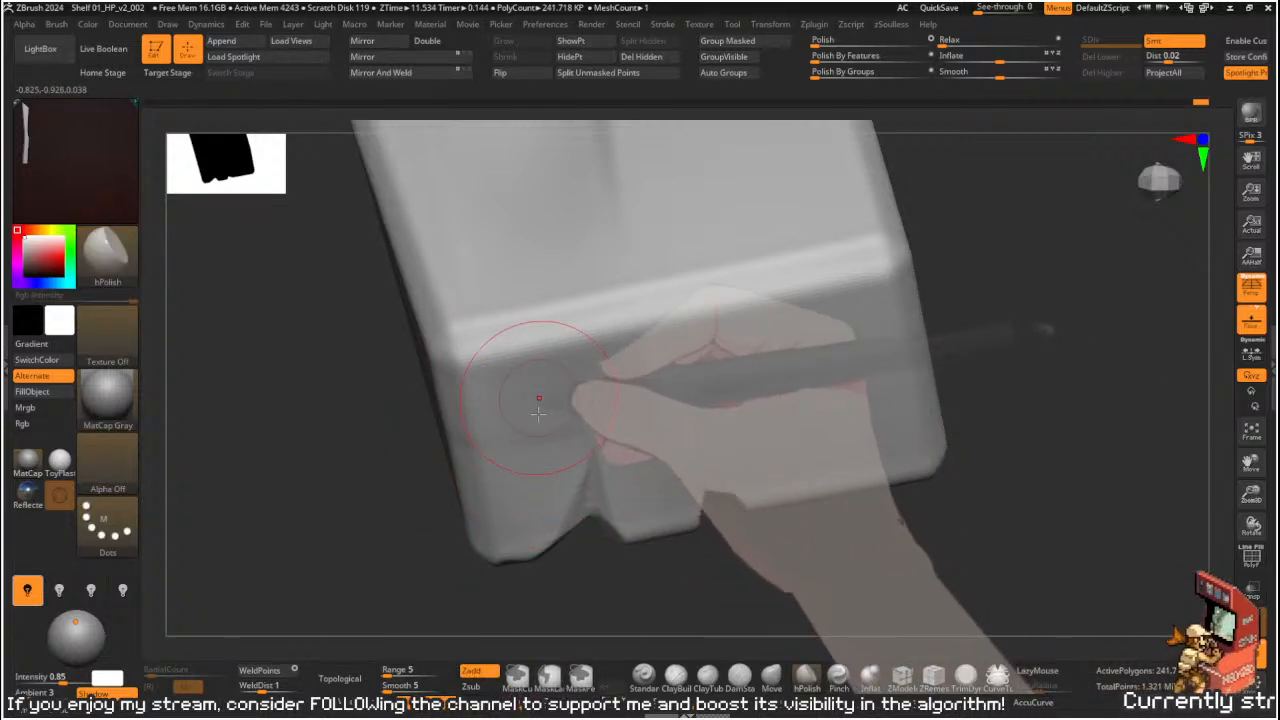
pyautogui.moveTo(1050, 340)
pyautogui.mouseDown()
pyautogui.moveTo(1060, 286)
pyautogui.moveTo(1031, 309)
pyautogui.moveTo(968, 291)
pyautogui.moveTo(1000, 314)
pyautogui.moveTo(986, 346)
pyautogui.moveTo(900, 390)
pyautogui.mouseUp()
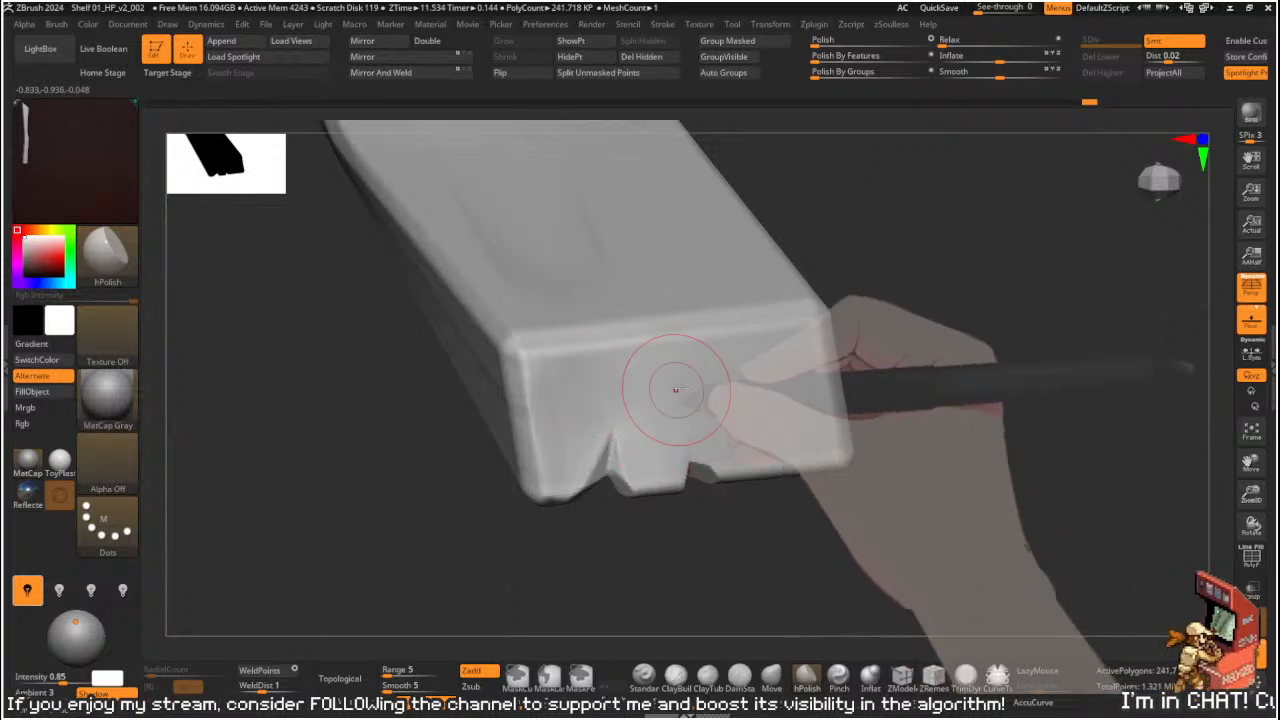
pyautogui.moveTo(892, 359); pyautogui.dragTo(930, 282)
pyautogui.moveTo(961, 415); pyautogui.dragTo(914, 323)
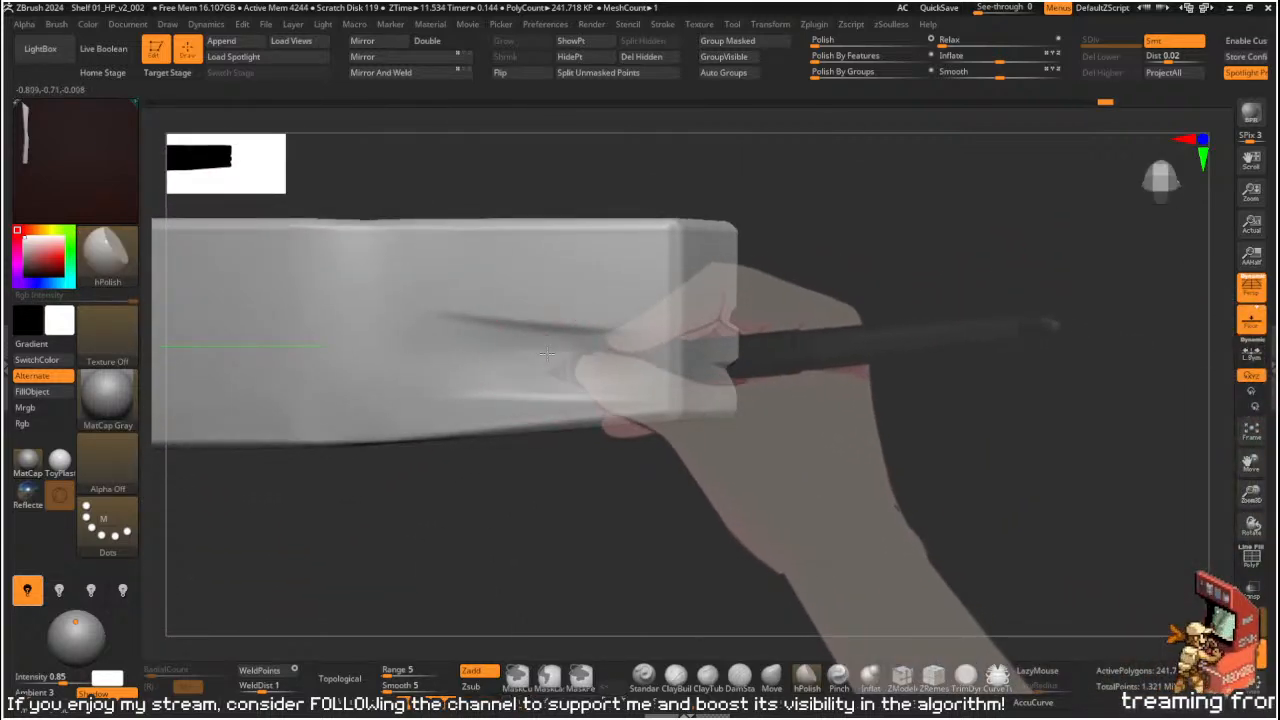
# - Flatten the streaks on the post's back face near the notched end with hPolish, undoing an unwanted stroke
pyautogui.moveTo(562, 468)
pyautogui.mouseDown()
pyautogui.moveTo(609, 376)
pyautogui.moveTo(655, 212)
pyautogui.moveTo(631, 391)
pyautogui.moveTo(720, 362)
pyautogui.moveTo(283, 466)
pyautogui.moveTo(205, 355)
pyautogui.moveTo(204, 326)
pyautogui.mouseUp()
pyautogui.moveTo(717, 246); pyautogui.dragTo(738, 430)
pyautogui.moveTo(582, 381)
pyautogui.mouseDown()
pyautogui.moveTo(457, 366)
pyautogui.moveTo(450, 331)
pyautogui.moveTo(600, 352)
pyautogui.moveTo(534, 334)
pyautogui.moveTo(469, 360)
pyautogui.moveTo(522, 343)
pyautogui.moveTo(600, 362)
pyautogui.moveTo(646, 306)
pyautogui.moveTo(489, 295)
pyautogui.mouseUp()
pyautogui.hotkey('ctrl', 'z')
pyautogui.moveTo(549, 491); pyautogui.dragTo(874, 328)
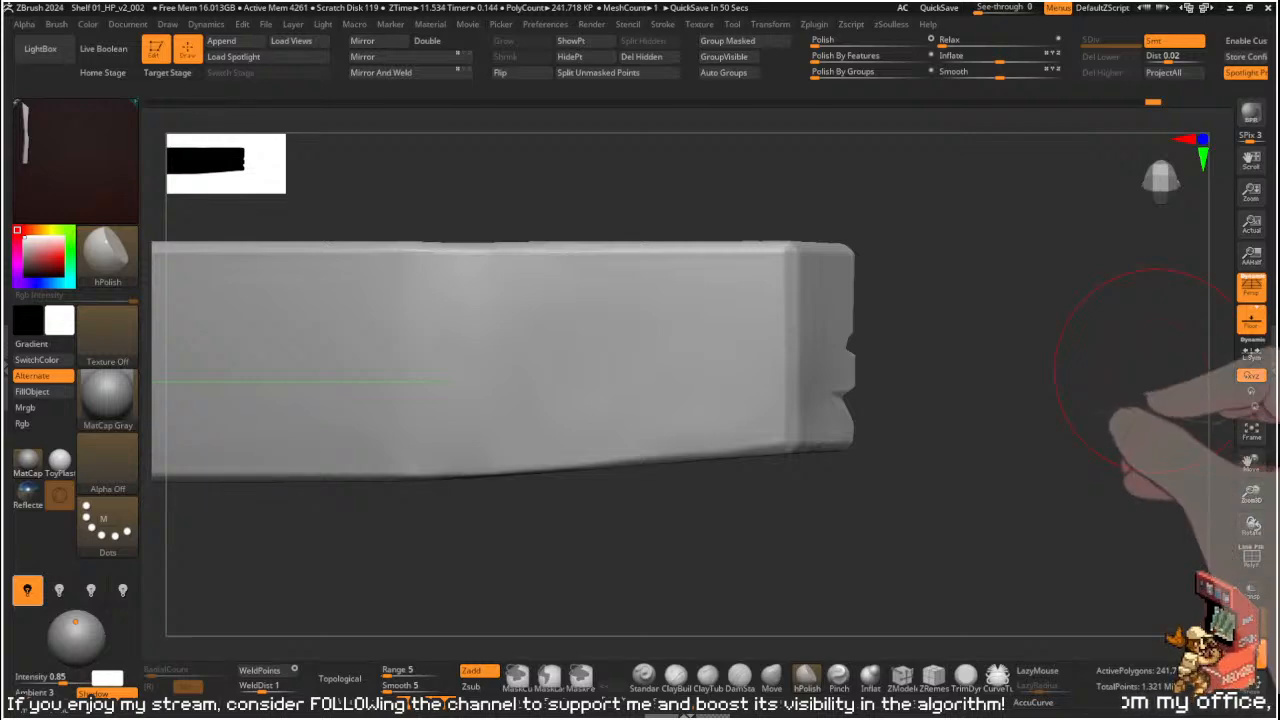
# - Examine the post's opposite end and overall silhouette, with the Move brush selected
pyautogui.moveTo(848, 243)
pyautogui.mouseDown()
pyautogui.moveTo(716, 359)
pyautogui.moveTo(846, 357)
pyautogui.moveTo(800, 360)
pyautogui.moveTo(798, 346)
pyautogui.moveTo(766, 346)
pyautogui.moveTo(717, 317)
pyautogui.moveTo(734, 343)
pyautogui.moveTo(637, 341)
pyautogui.moveTo(645, 374)
pyautogui.moveTo(680, 366)
pyautogui.moveTo(580, 389)
pyautogui.moveTo(710, 327)
pyautogui.moveTo(740, 371)
pyautogui.moveTo(634, 380)
pyautogui.moveTo(706, 366)
pyautogui.mouseUp()
pyautogui.press('s')
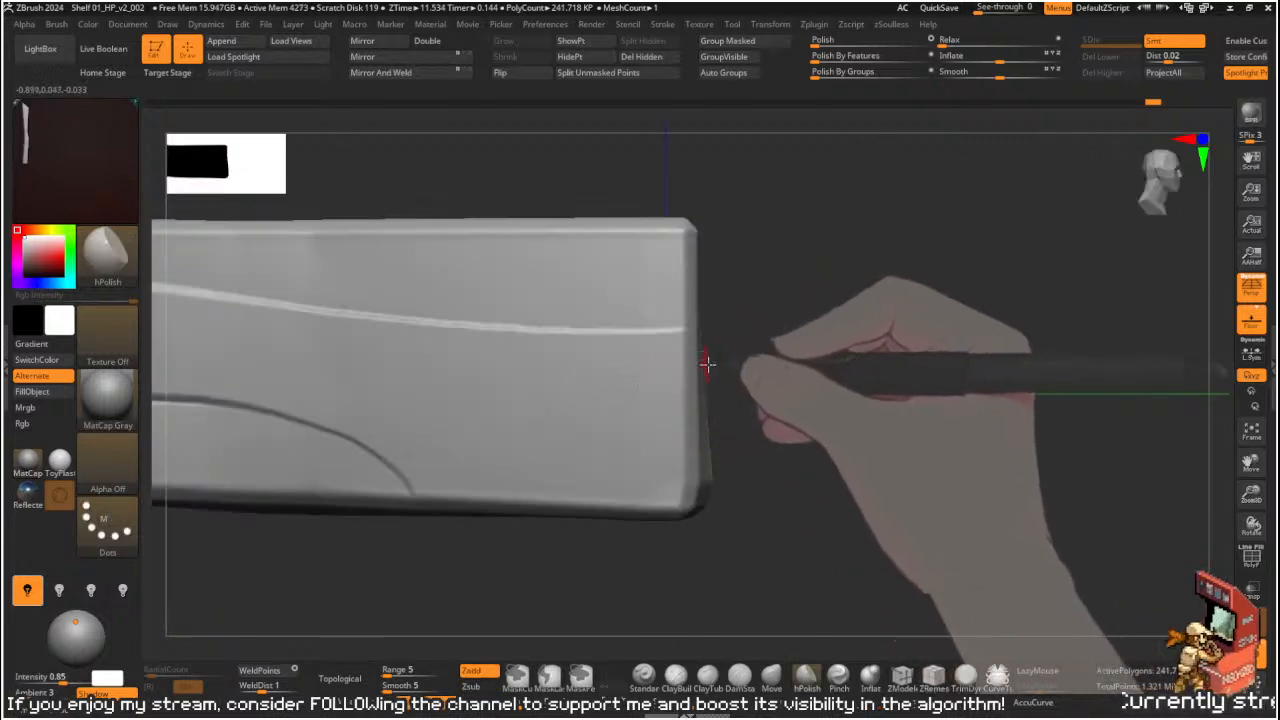
pyautogui.press('b')
pyautogui.press('m')
pyautogui.press('v')
pyautogui.press('f')
pyautogui.press('f')
pyautogui.keyDown('alt'); pyautogui.moveTo(557, 163); pyautogui.dragTo(943, 158); pyautogui.keyUp('alt')
pyautogui.moveTo(515, 348); pyautogui.dragTo(565, 328)
# - Trim the edges of the second notch at the post's end with a resized TrimDynamic brush
pyautogui.press('b')
pyautogui.press('h')
pyautogui.press('p')
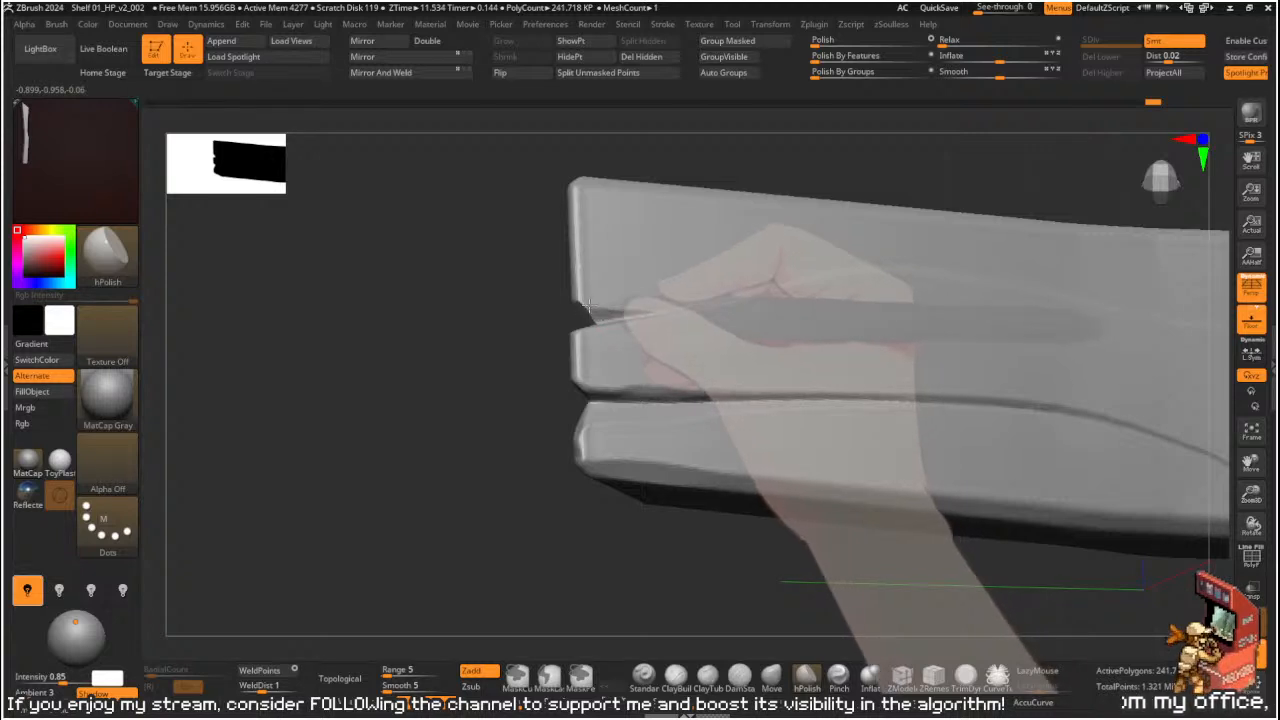
pyautogui.keyDown('ctrl'); pyautogui.moveTo(556, 323); pyautogui.dragTo(531, 323, button='right'); pyautogui.keyUp('ctrl')
pyautogui.moveTo(451, 325); pyautogui.dragTo(480, 300)
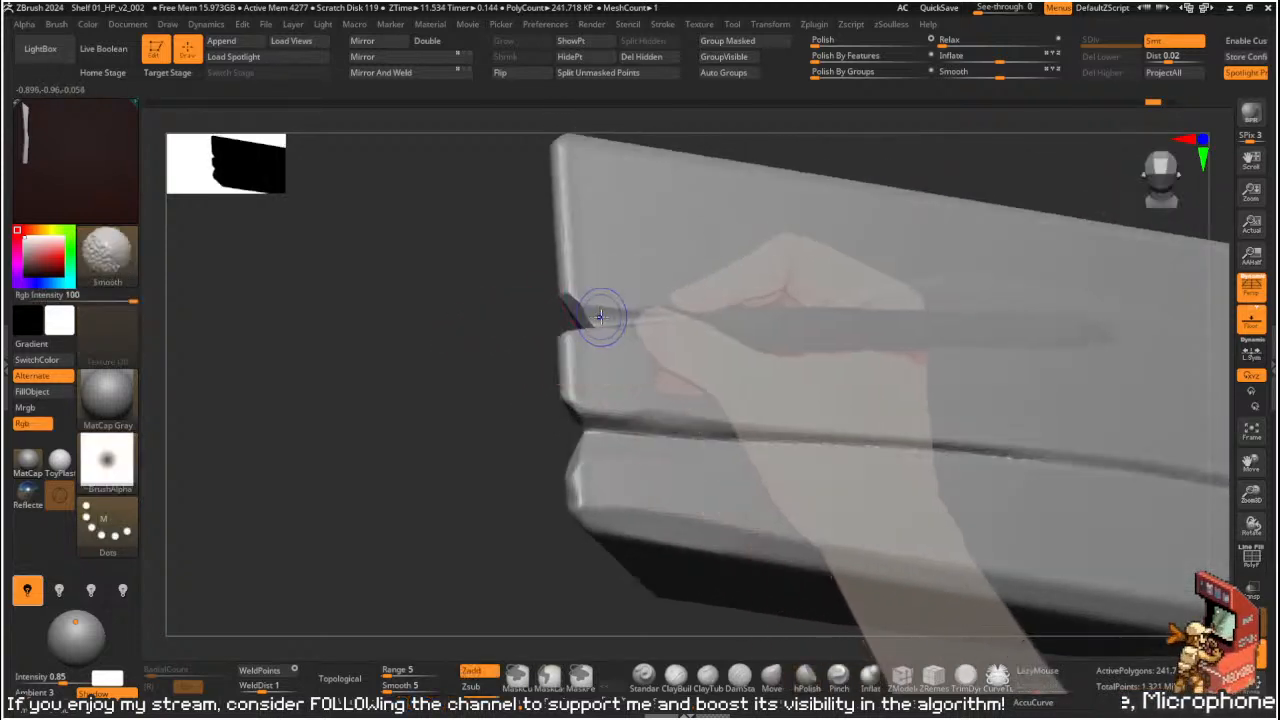
pyautogui.press('b')
pyautogui.press('t')
pyautogui.press('d')
pyautogui.press('s')
pyautogui.hotkey('ctrl', 'shift', 'z')
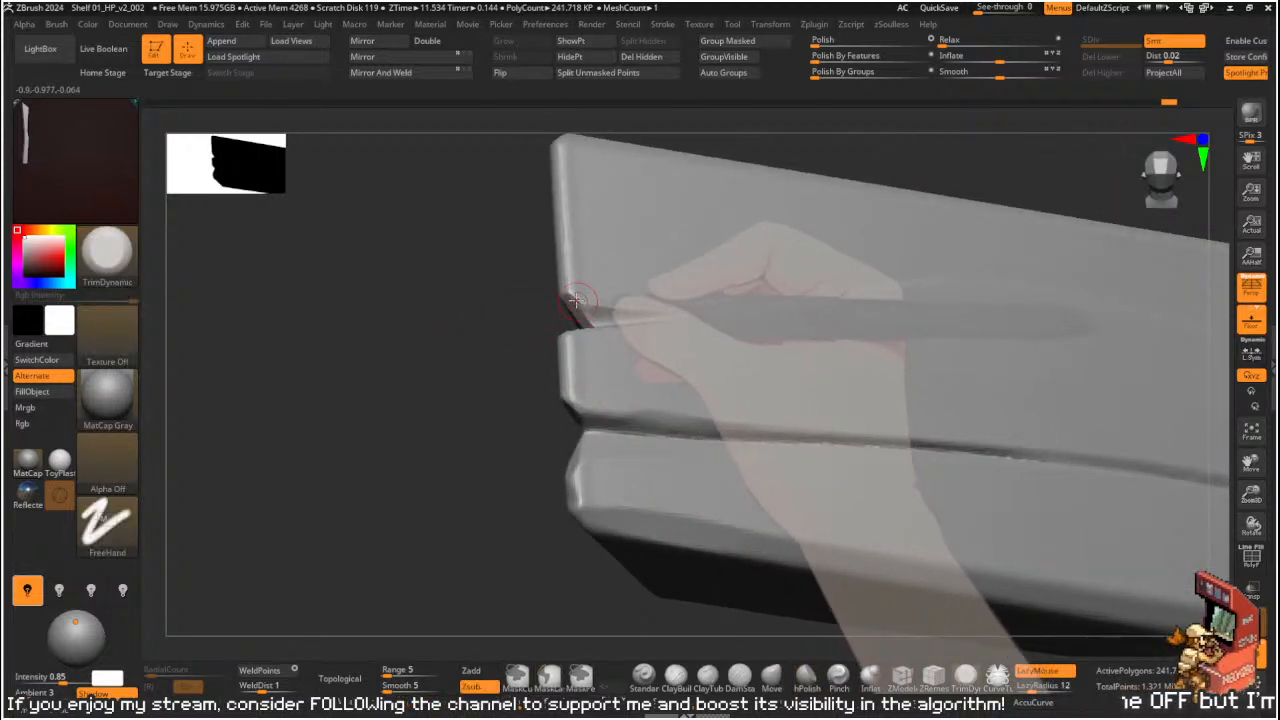
pyautogui.moveTo(608, 318)
pyautogui.mouseDown()
pyautogui.moveTo(549, 302)
pyautogui.moveTo(689, 197)
pyautogui.moveTo(709, 229)
pyautogui.moveTo(714, 306)
pyautogui.moveTo(620, 318)
pyautogui.mouseUp()
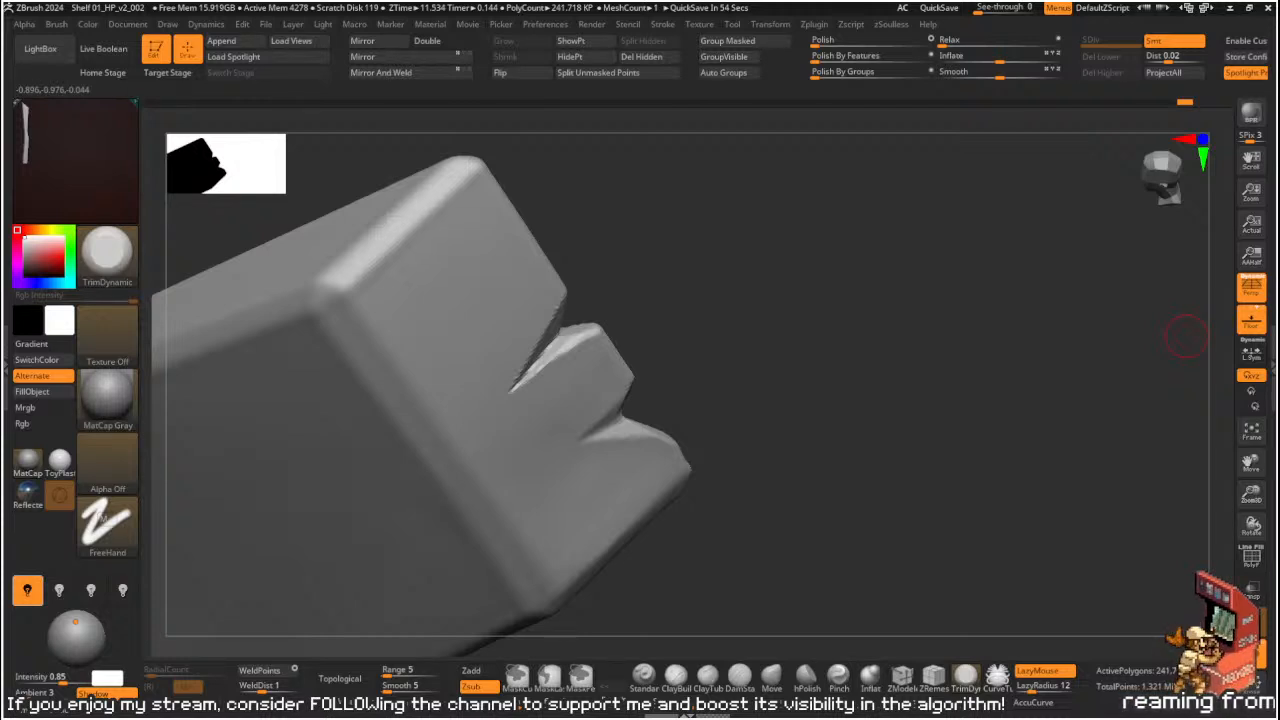
# - Carve a crack into the chipped groove's notch on the post's end face with a resized Orb_Cracks brush
pyautogui.moveTo(1065, 218)
pyautogui.mouseDown()
pyautogui.moveTo(846, 289)
pyautogui.moveTo(823, 283)
pyautogui.moveTo(860, 263)
pyautogui.moveTo(820, 331)
pyautogui.moveTo(823, 371)
pyautogui.mouseUp()
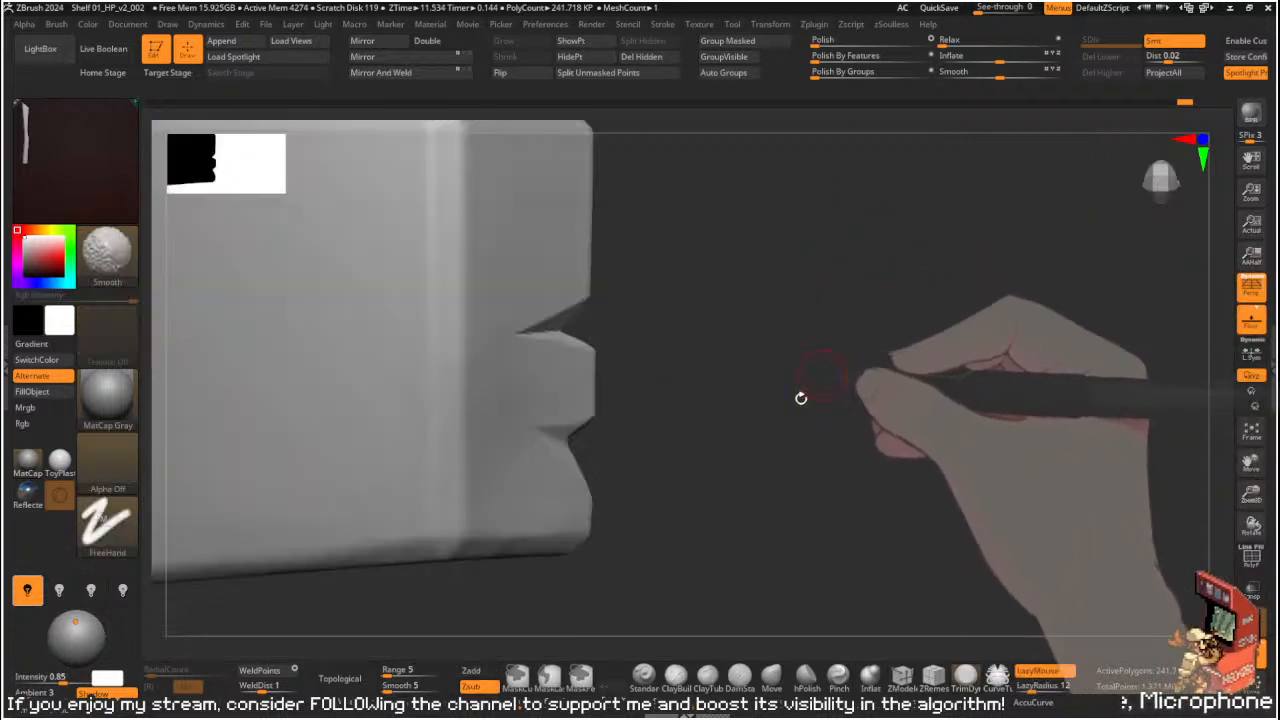
pyautogui.moveTo(760, 400)
pyautogui.mouseDown()
pyautogui.moveTo(734, 400)
pyautogui.moveTo(763, 421)
pyautogui.moveTo(745, 432)
pyautogui.mouseUp()
pyautogui.press('1')
pyautogui.press('s')
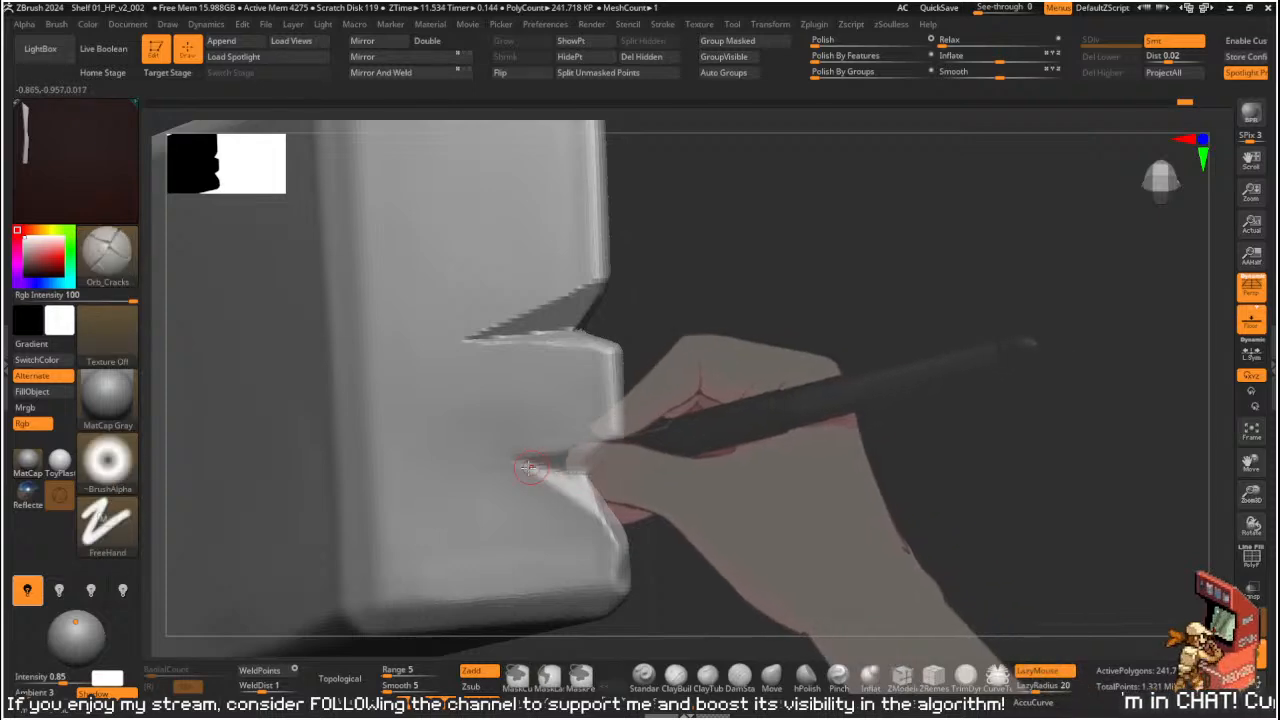
pyautogui.press('ctrl')
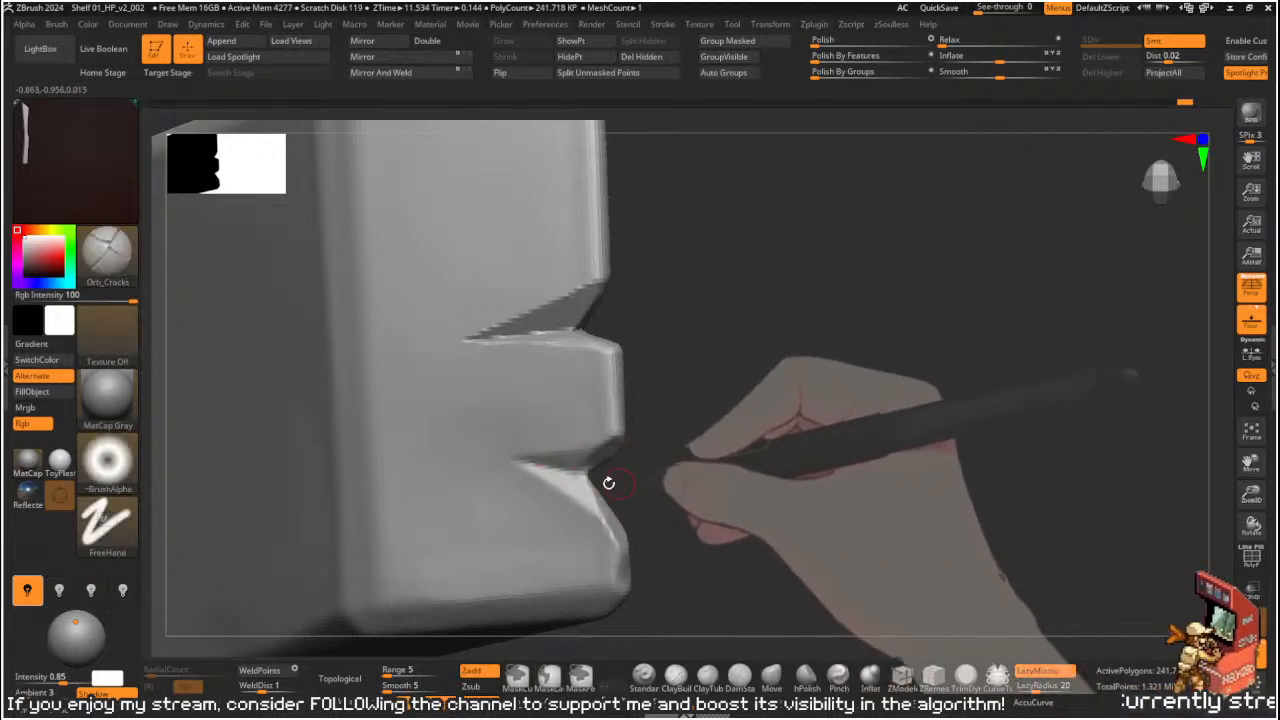
pyautogui.moveTo(669, 486); pyautogui.dragTo(586, 476)
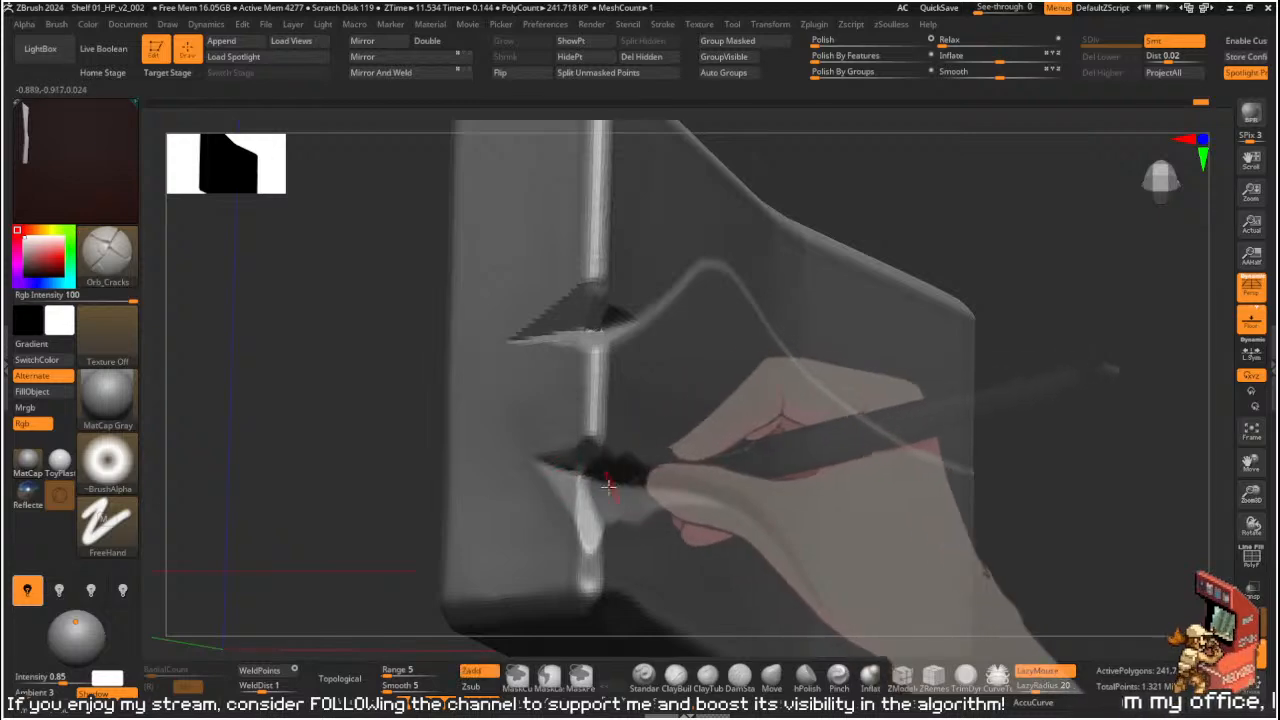
pyautogui.moveTo(443, 328); pyautogui.dragTo(590, 317)
# - Flatten the upper notch at the post's end with a resized hPolish brush and smooth its inner surface
pyautogui.press('b')
pyautogui.press('h')
pyautogui.press('p')
pyautogui.press('s')
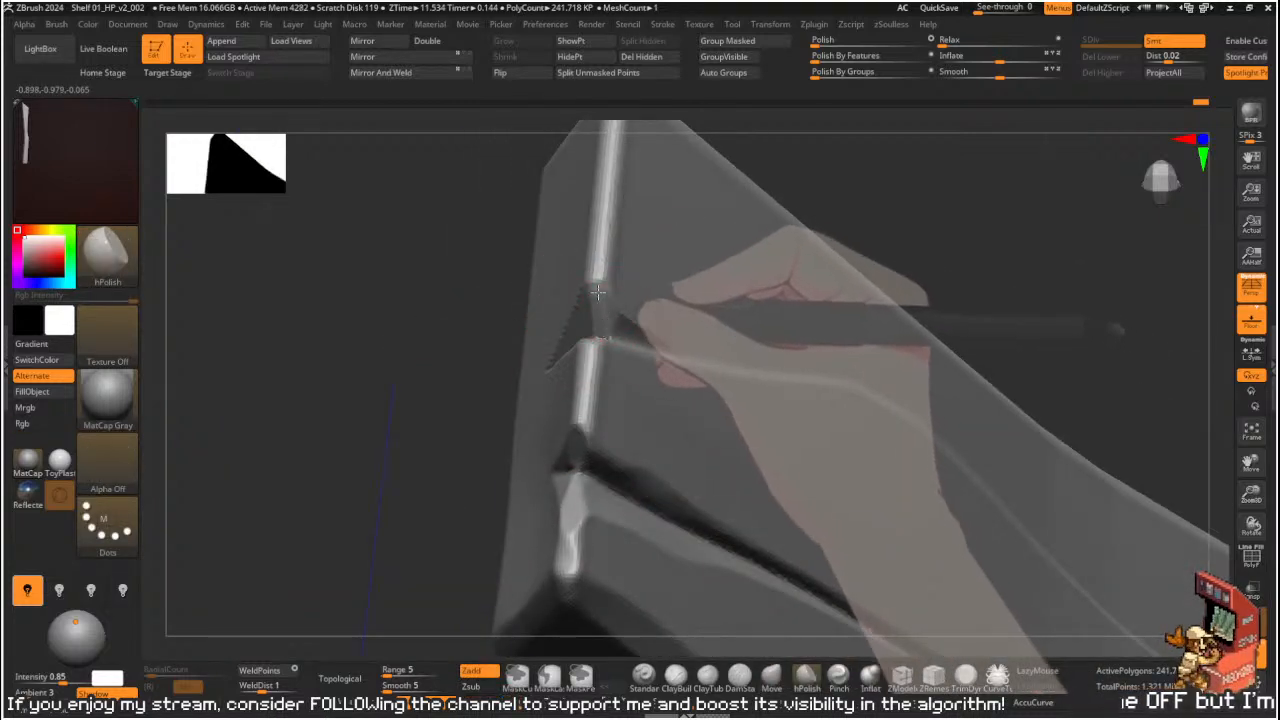
pyautogui.moveTo(434, 303)
pyautogui.mouseDown()
pyautogui.moveTo(463, 317)
pyautogui.moveTo(476, 308)
pyautogui.mouseUp()
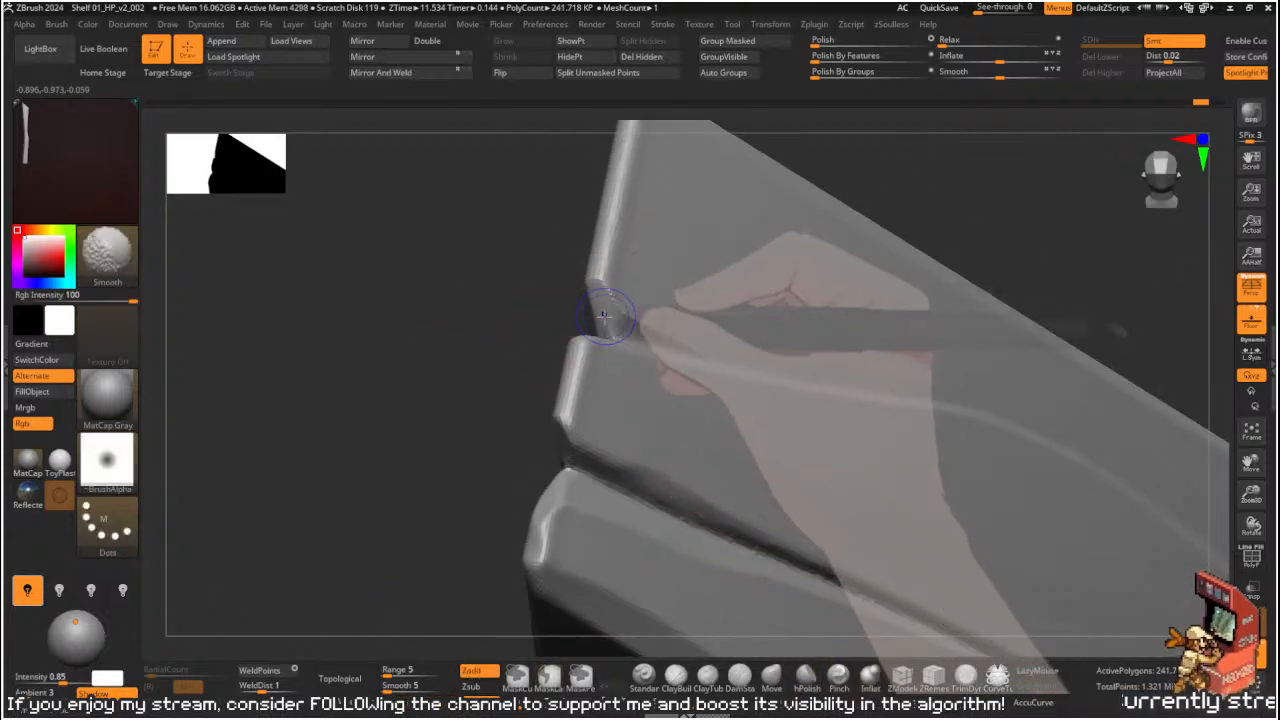
pyautogui.press('shift')
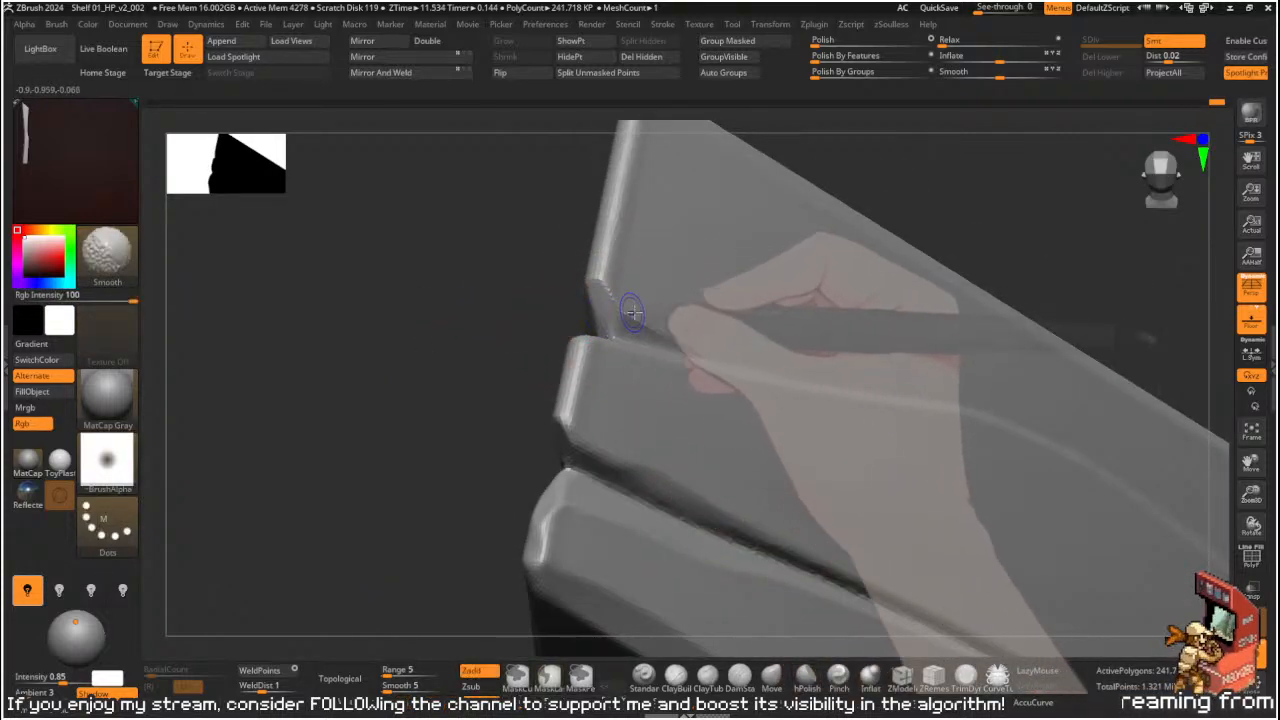
pyautogui.moveTo(514, 326)
pyautogui.mouseDown()
pyautogui.moveTo(478, 322)
pyautogui.moveTo(729, 226)
pyautogui.moveTo(757, 240)
pyautogui.moveTo(630, 281)
pyautogui.mouseUp()
# - Polish the notch rims and adjoining beveled edges around the post's end with hPolish, working from several sides
pyautogui.keyDown('ctrl'); pyautogui.keyDown('shift'); pyautogui.moveTo(595, 340); pyautogui.dragTo(722, 348); pyautogui.keyUp('shift'); pyautogui.keyUp('ctrl')
pyautogui.moveTo(722, 348)
pyautogui.mouseDown()
pyautogui.moveTo(677, 343)
pyautogui.moveTo(617, 375)
pyautogui.moveTo(662, 340)
pyautogui.moveTo(780, 177)
pyautogui.moveTo(714, 371)
pyautogui.moveTo(686, 351)
pyautogui.moveTo(545, 327)
pyautogui.mouseUp()
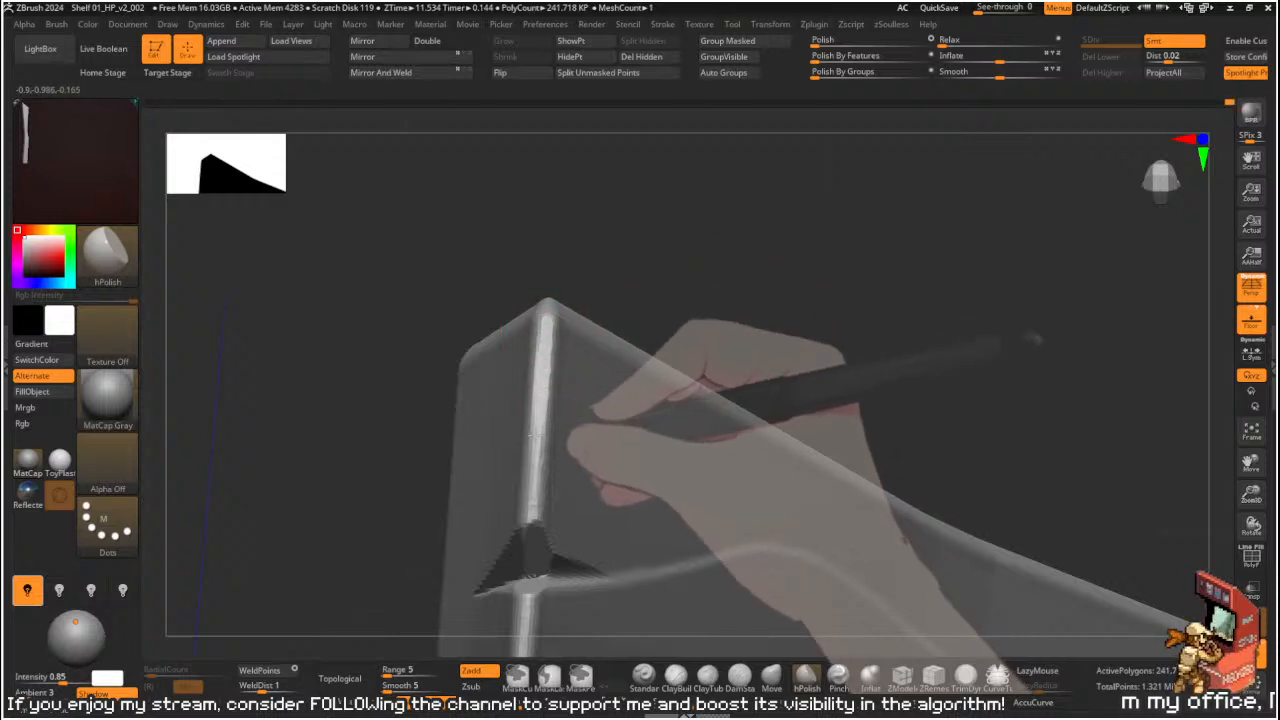
pyautogui.moveTo(535, 488); pyautogui.dragTo(592, 354)
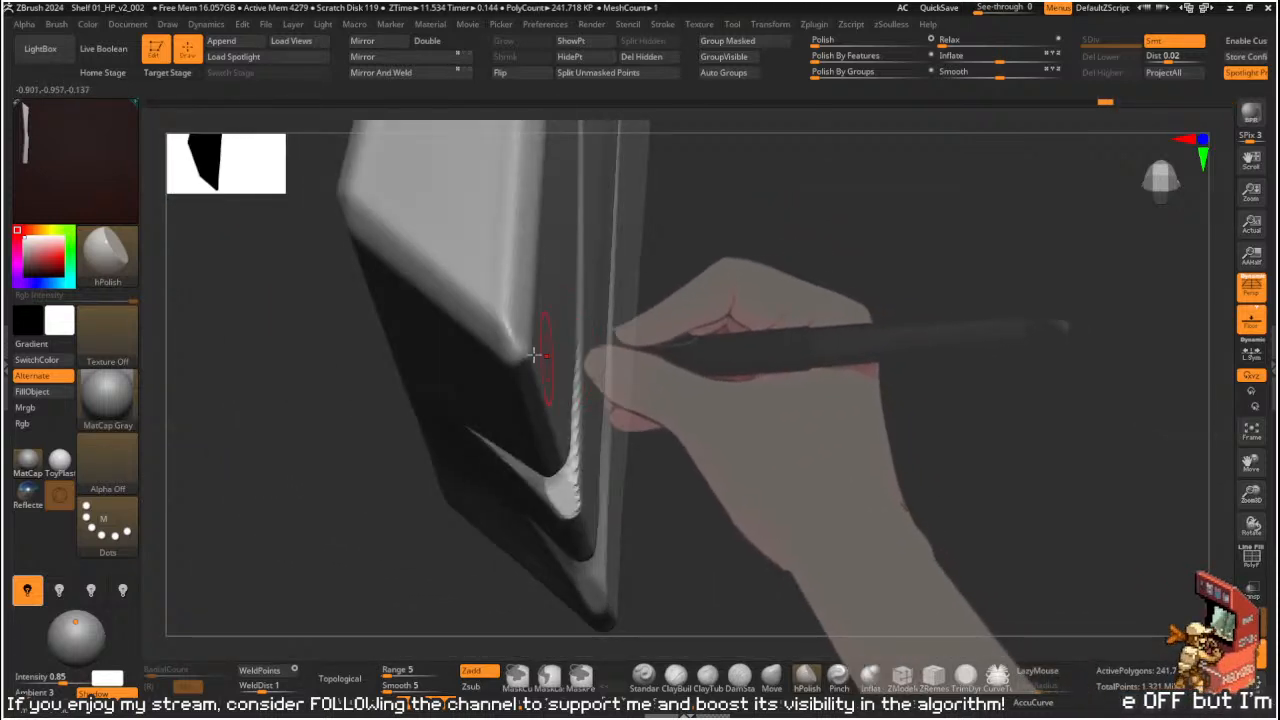
pyautogui.moveTo(512, 343)
pyautogui.mouseDown()
pyautogui.moveTo(423, 480)
pyautogui.moveTo(380, 400)
pyautogui.moveTo(423, 451)
pyautogui.moveTo(652, 249)
pyautogui.moveTo(723, 403)
pyautogui.moveTo(743, 349)
pyautogui.moveTo(651, 443)
pyautogui.moveTo(614, 450)
pyautogui.moveTo(620, 374)
pyautogui.mouseUp()
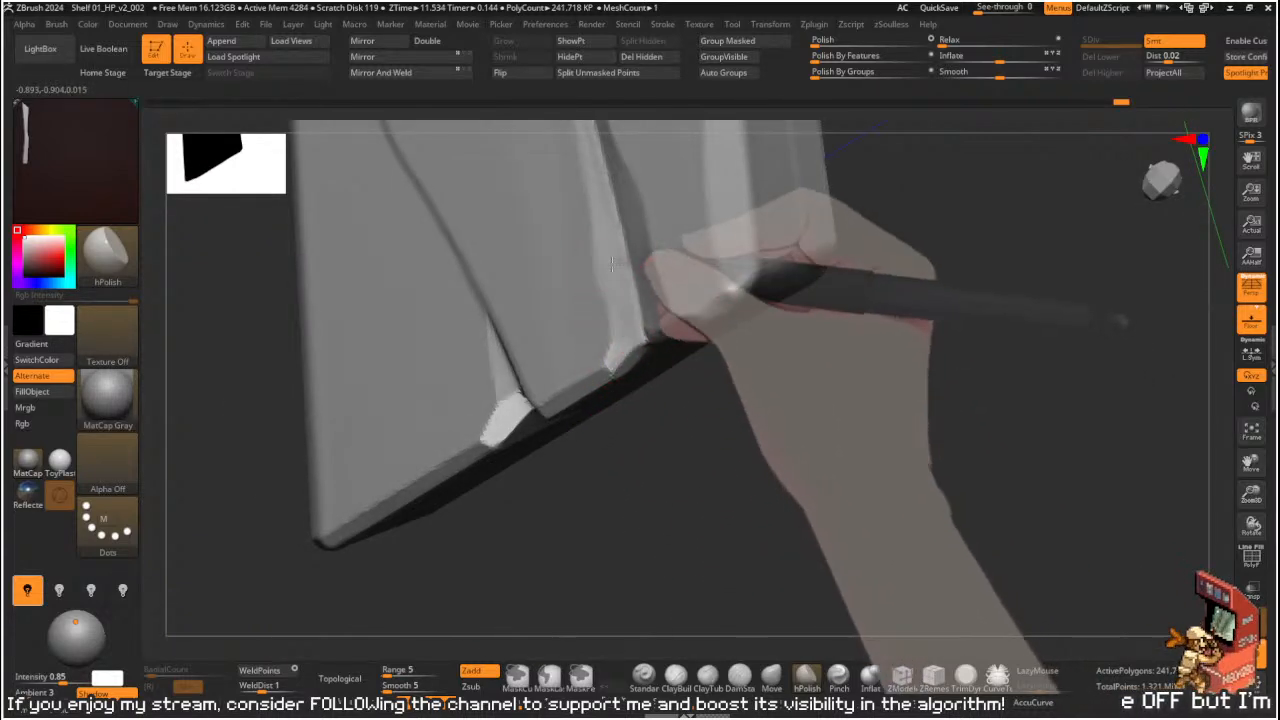
pyautogui.moveTo(632, 440); pyautogui.dragTo(663, 433)
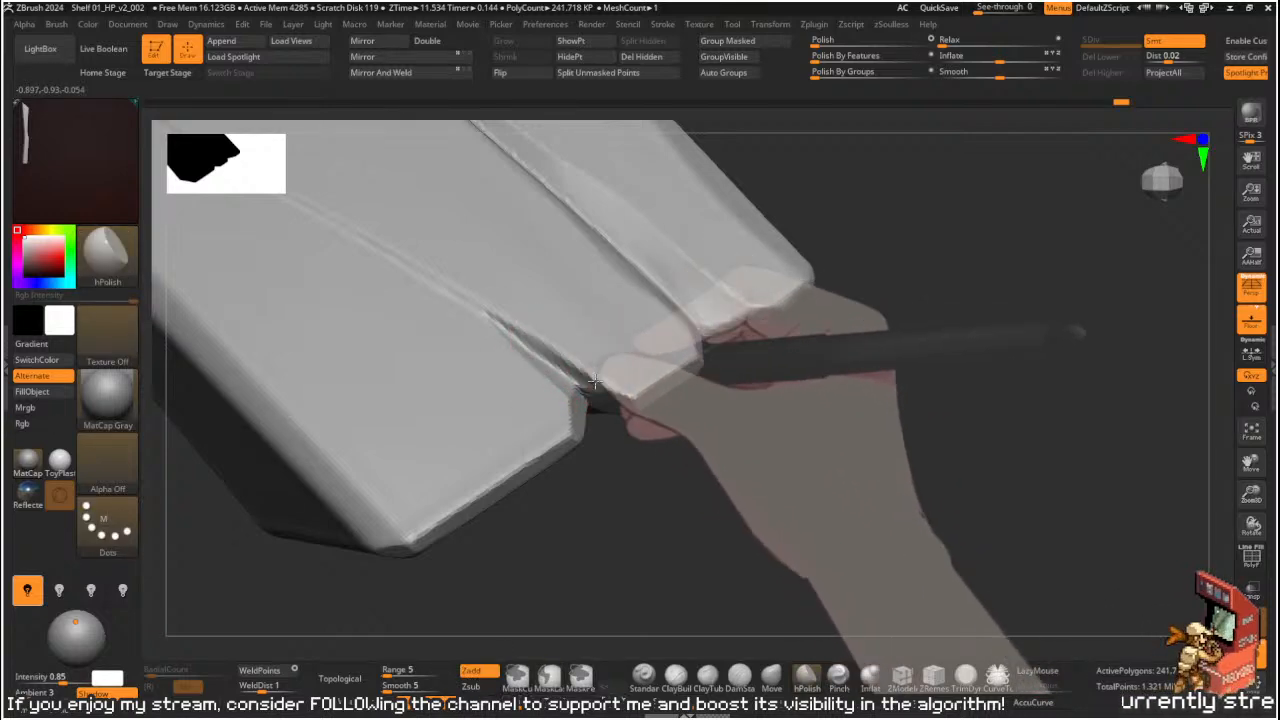
pyautogui.moveTo(595, 375); pyautogui.dragTo(862, 197)
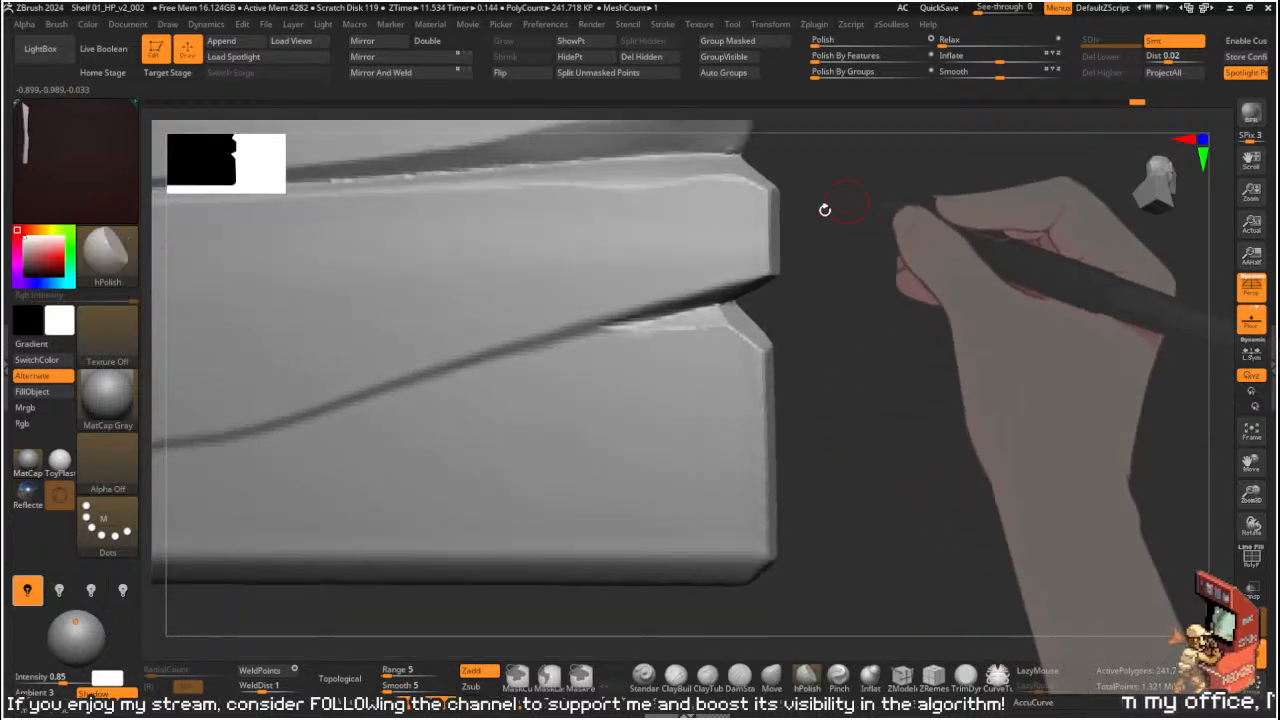
# - Carve a crack along the lower groove into its notch on the post's broad face with a resized Orb_Cracks brush
pyautogui.press('1')
pyautogui.press('s')
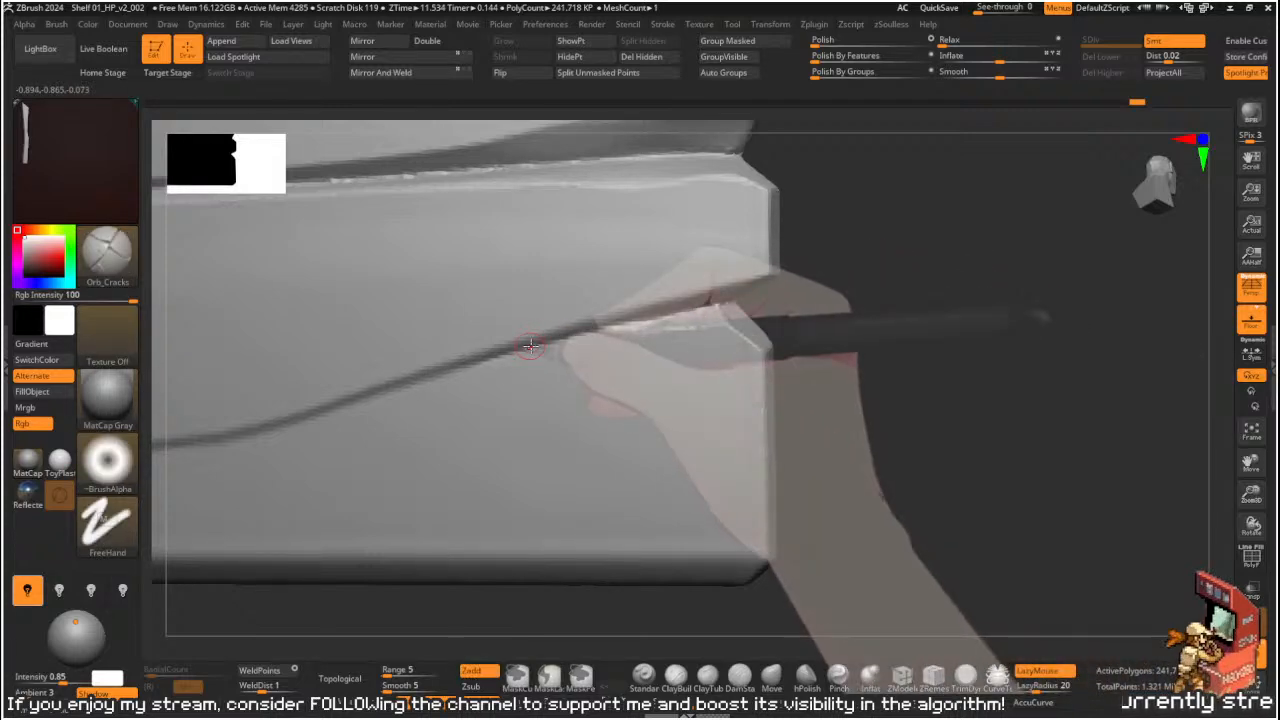
pyautogui.moveTo(751, 309)
pyautogui.mouseDown(button='right')
pyautogui.moveTo(783, 266)
pyautogui.moveTo(780, 278)
pyautogui.mouseUp(button='right')
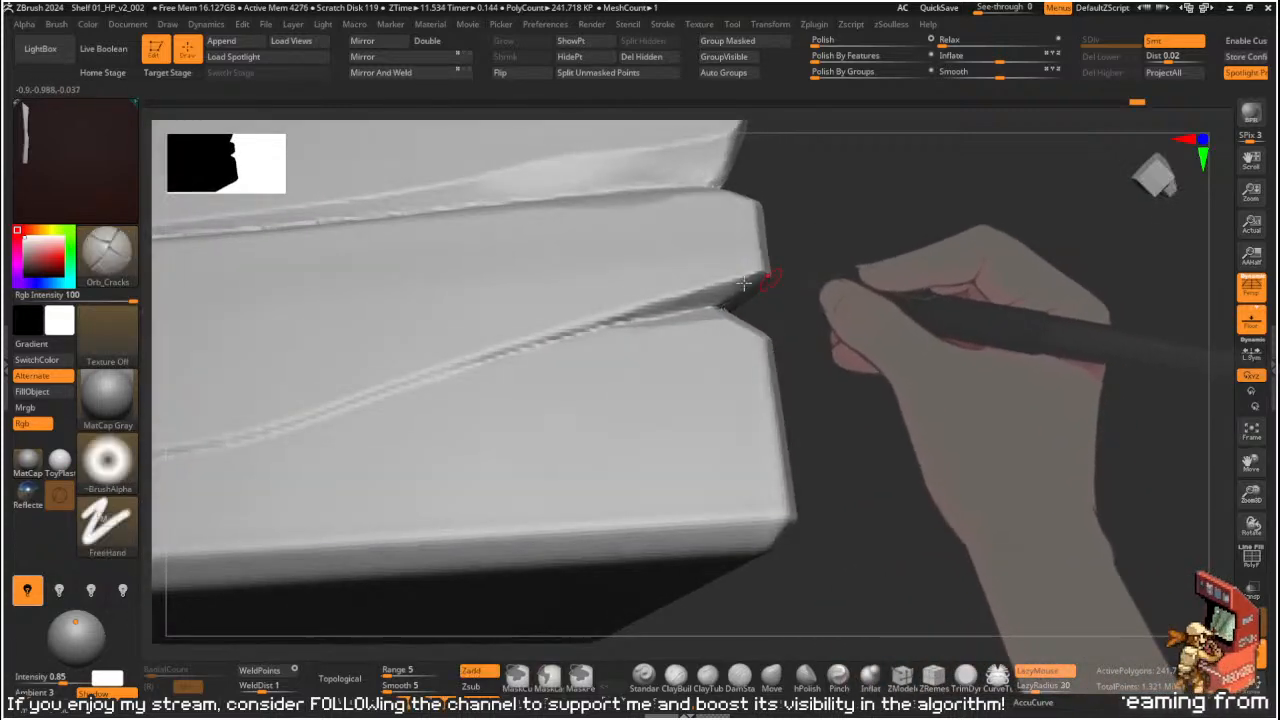
# - Flatten the cracked groove's edges and the notch corners at the post's end with a small hPolish brush
pyautogui.press('b')
pyautogui.press('h')
pyautogui.press('p')
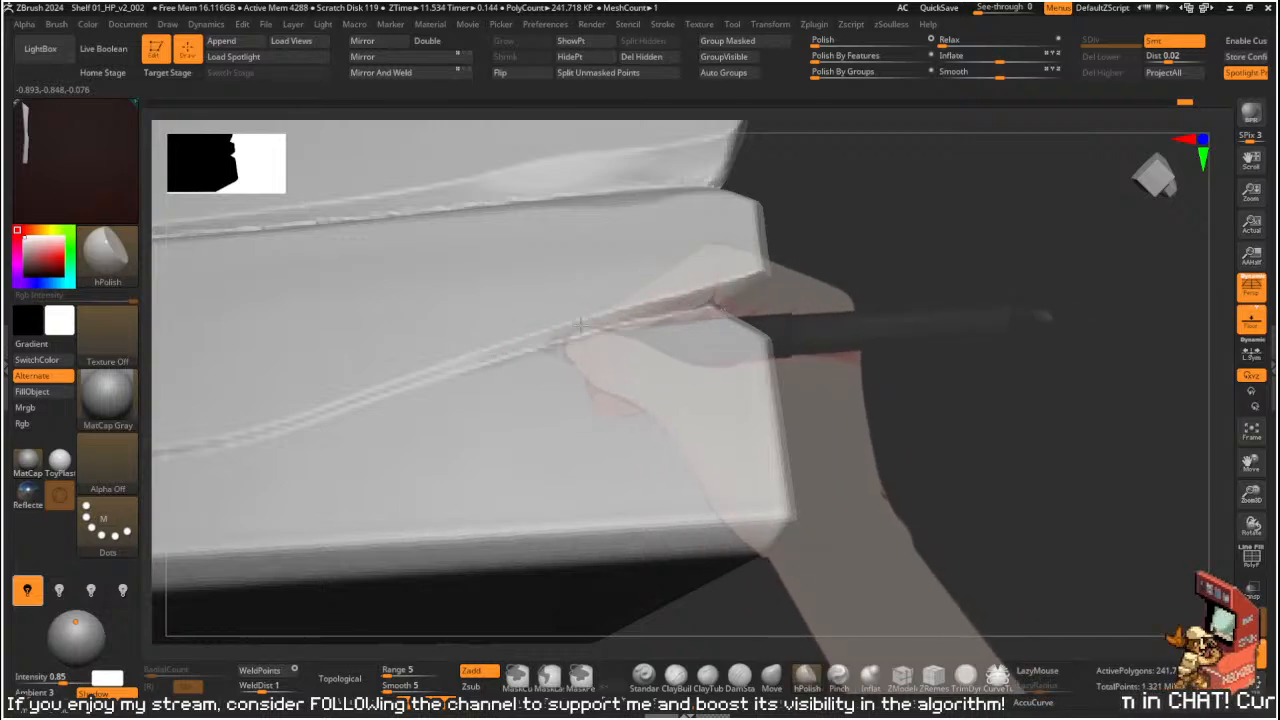
pyautogui.moveTo(752, 301)
pyautogui.mouseDown()
pyautogui.moveTo(820, 329)
pyautogui.moveTo(809, 294)
pyautogui.moveTo(844, 258)
pyautogui.moveTo(843, 334)
pyautogui.moveTo(743, 254)
pyautogui.moveTo(763, 291)
pyautogui.moveTo(748, 272)
pyautogui.moveTo(820, 297)
pyautogui.moveTo(834, 343)
pyautogui.moveTo(914, 437)
pyautogui.moveTo(759, 373)
pyautogui.moveTo(676, 378)
pyautogui.moveTo(817, 326)
pyautogui.moveTo(809, 303)
pyautogui.moveTo(683, 415)
pyautogui.mouseUp()
pyautogui.moveTo(757, 300)
pyautogui.mouseDown()
pyautogui.moveTo(783, 346)
pyautogui.moveTo(809, 329)
pyautogui.moveTo(781, 332)
pyautogui.moveTo(840, 389)
pyautogui.moveTo(794, 303)
pyautogui.moveTo(672, 387)
pyautogui.mouseUp()
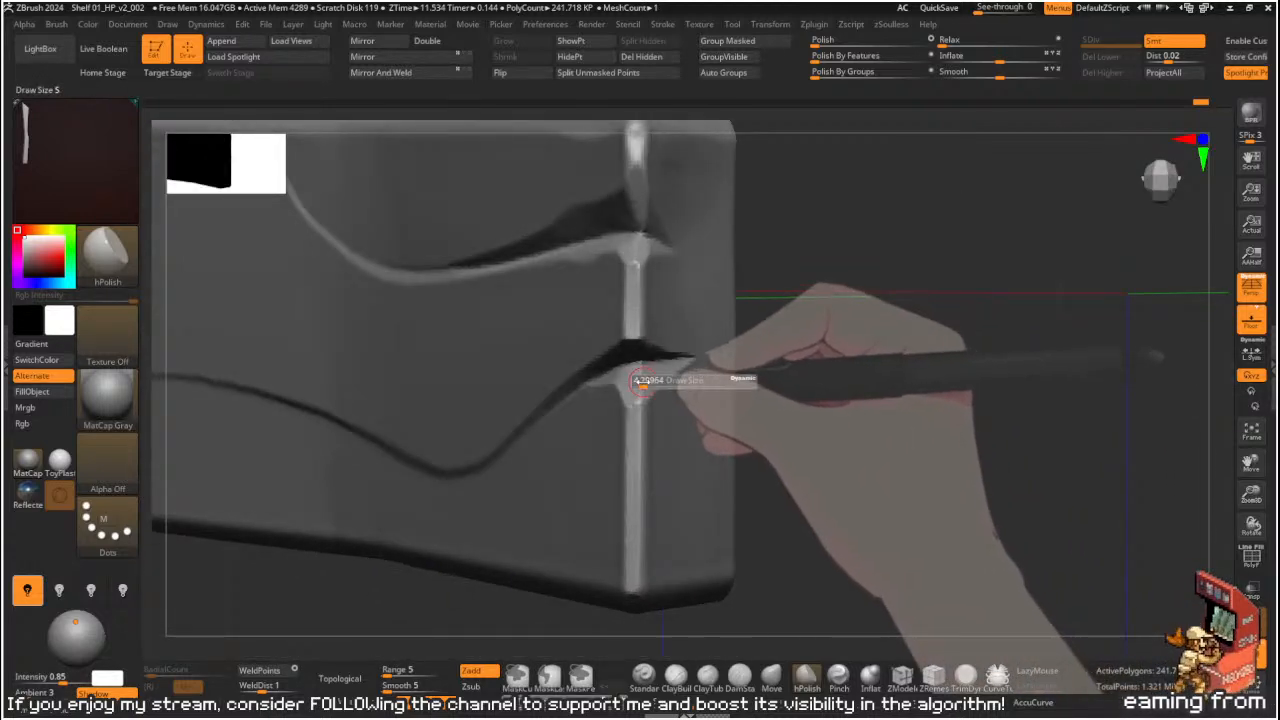
pyautogui.moveTo(641, 376); pyautogui.dragTo(944, 350)
# - Cut a small curved notch into the post's long edge, near its bend, with ClipCurve
pyautogui.hotkey('ctrl', 'shift', 's')
pyautogui.moveTo(980, 297); pyautogui.dragTo(873, 427)
pyautogui.moveTo(814, 440)
pyautogui.mouseDown()
pyautogui.moveTo(829, 531)
pyautogui.moveTo(749, 220)
pyautogui.moveTo(730, 262)
pyautogui.moveTo(780, 294)
pyautogui.moveTo(726, 291)
pyautogui.moveTo(689, 243)
pyautogui.moveTo(726, 229)
pyautogui.moveTo(712, 269)
pyautogui.moveTo(760, 326)
pyautogui.moveTo(711, 329)
pyautogui.mouseUp()
pyautogui.press('b')
pyautogui.press('m')
pyautogui.press('v')
pyautogui.hotkey('ctrl', 'shift')
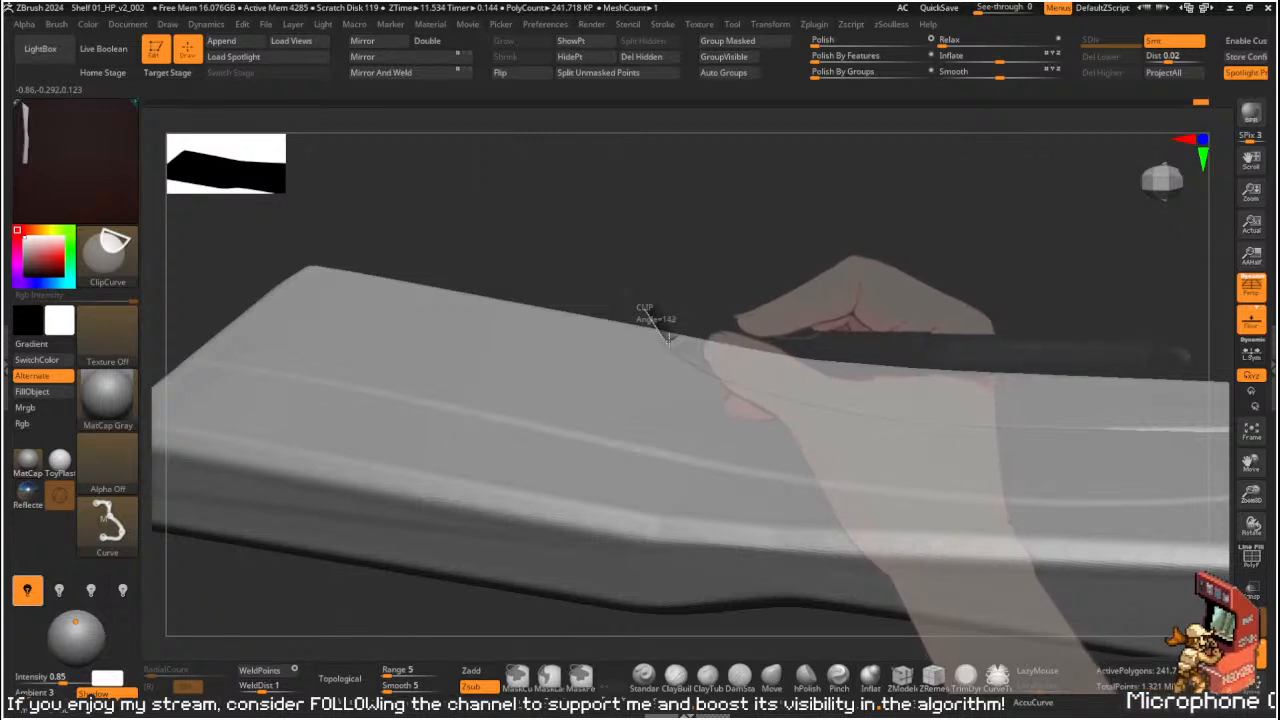
pyautogui.moveTo(681, 317)
pyautogui.keyDown('ctrl'); pyautogui.keyDown('shift'); pyautogui.mouseDown()
pyautogui.moveTo(690, 305)
pyautogui.moveTo(703, 380)
pyautogui.moveTo(697, 306)
pyautogui.moveTo(711, 283)
pyautogui.moveTo(654, 323)
pyautogui.moveTo(670, 343)
pyautogui.mouseUp(); pyautogui.keyUp('shift'); pyautogui.keyUp('ctrl')
pyautogui.hotkey('ctrl', 'shift')
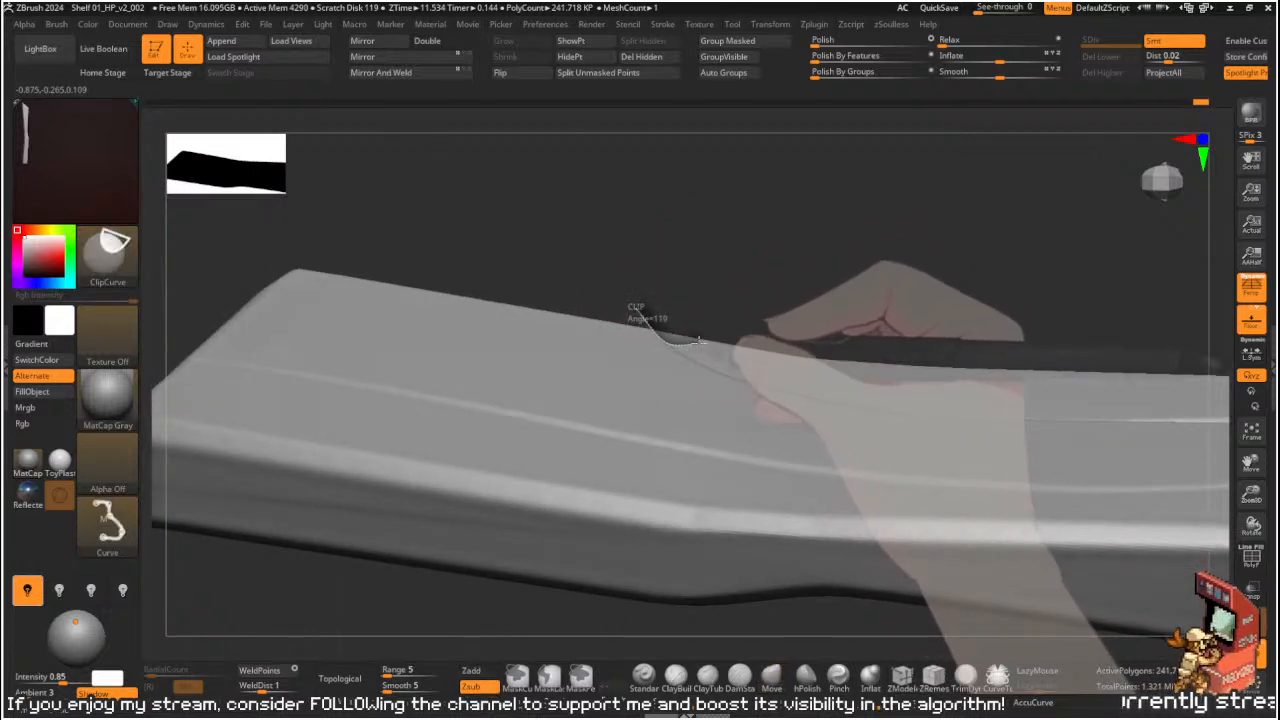
pyautogui.moveTo(675, 348)
pyautogui.keyDown('ctrl'); pyautogui.keyDown('shift'); pyautogui.mouseDown()
pyautogui.moveTo(732, 349)
pyautogui.moveTo(806, 392)
pyautogui.moveTo(738, 351)
pyautogui.moveTo(728, 279)
pyautogui.moveTo(687, 308)
pyautogui.mouseUp(); pyautogui.keyUp('shift'); pyautogui.keyUp('ctrl')
pyautogui.hotkey('ctrl', 'shift')
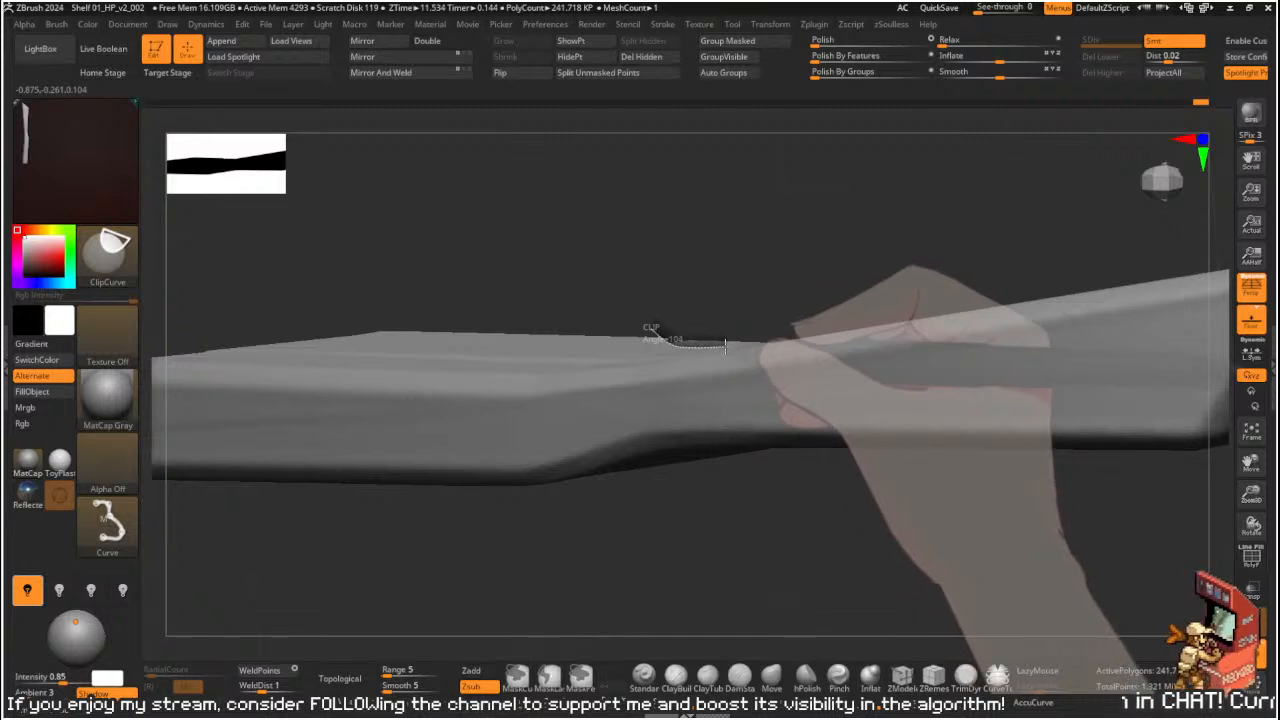
pyautogui.keyDown('ctrl'); pyautogui.keyDown('shift'); pyautogui.moveTo(725, 346); pyautogui.dragTo(745, 336); pyautogui.keyUp('shift'); pyautogui.keyUp('ctrl')
pyautogui.moveTo(766, 275)
pyautogui.mouseDown()
pyautogui.moveTo(769, 362)
pyautogui.moveTo(761, 293)
pyautogui.moveTo(900, 263)
pyautogui.moveTo(868, 362)
pyautogui.moveTo(977, 331)
pyautogui.moveTo(803, 277)
pyautogui.moveTo(832, 260)
pyautogui.moveTo(743, 263)
pyautogui.mouseUp()
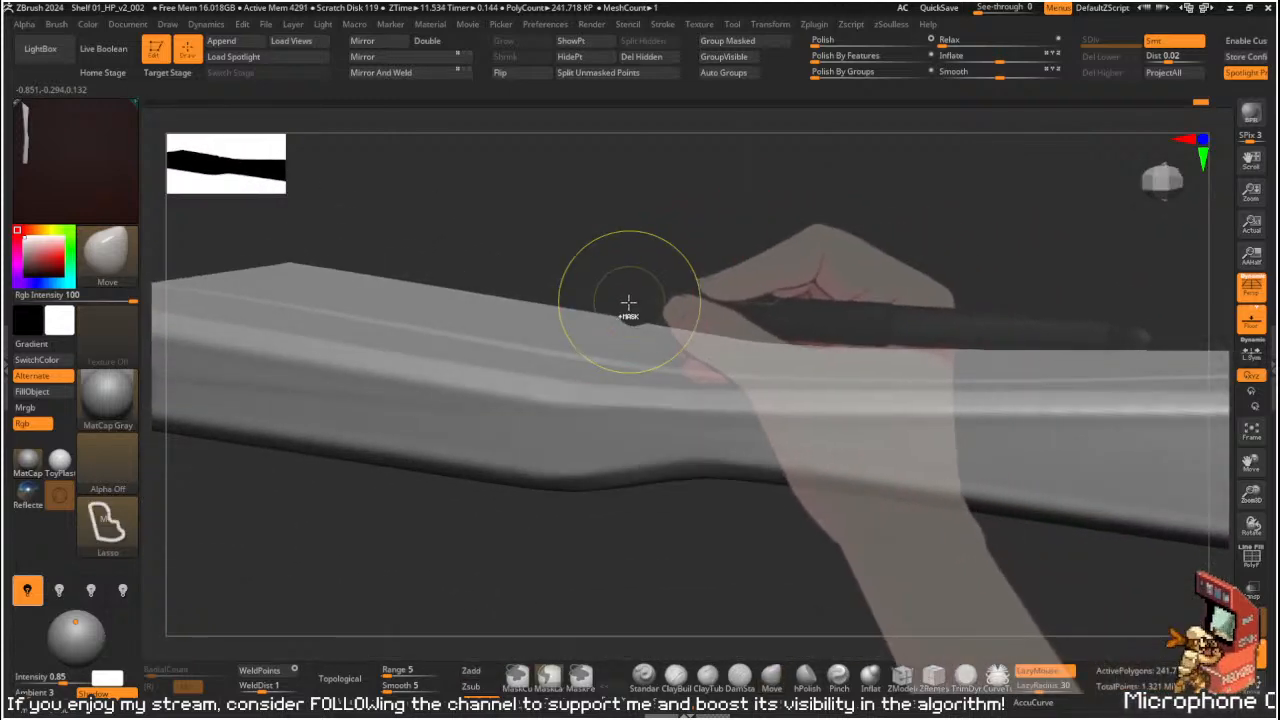
pyautogui.moveTo(612, 310)
pyautogui.keyDown('ctrl'); pyautogui.keyDown('shift'); pyautogui.mouseDown()
pyautogui.moveTo(772, 352)
pyautogui.moveTo(761, 350)
pyautogui.moveTo(998, 346)
pyautogui.moveTo(1014, 294)
pyautogui.moveTo(966, 348)
pyautogui.moveTo(974, 377)
pyautogui.moveTo(820, 297)
pyautogui.moveTo(809, 332)
pyautogui.moveTo(814, 309)
pyautogui.moveTo(780, 275)
pyautogui.moveTo(712, 328)
pyautogui.mouseUp(); pyautogui.keyUp('shift'); pyautogui.keyUp('ctrl')
# - Polish the new notch on the post's long edge with a resized hPolish brush
pyautogui.press('b')
pyautogui.press('h')
pyautogui.press('p')
pyautogui.press('s')
pyautogui.moveTo(609, 328); pyautogui.dragTo(662, 300)
pyautogui.hotkey('ctrl', 'shift', 'z')
pyautogui.press('s')
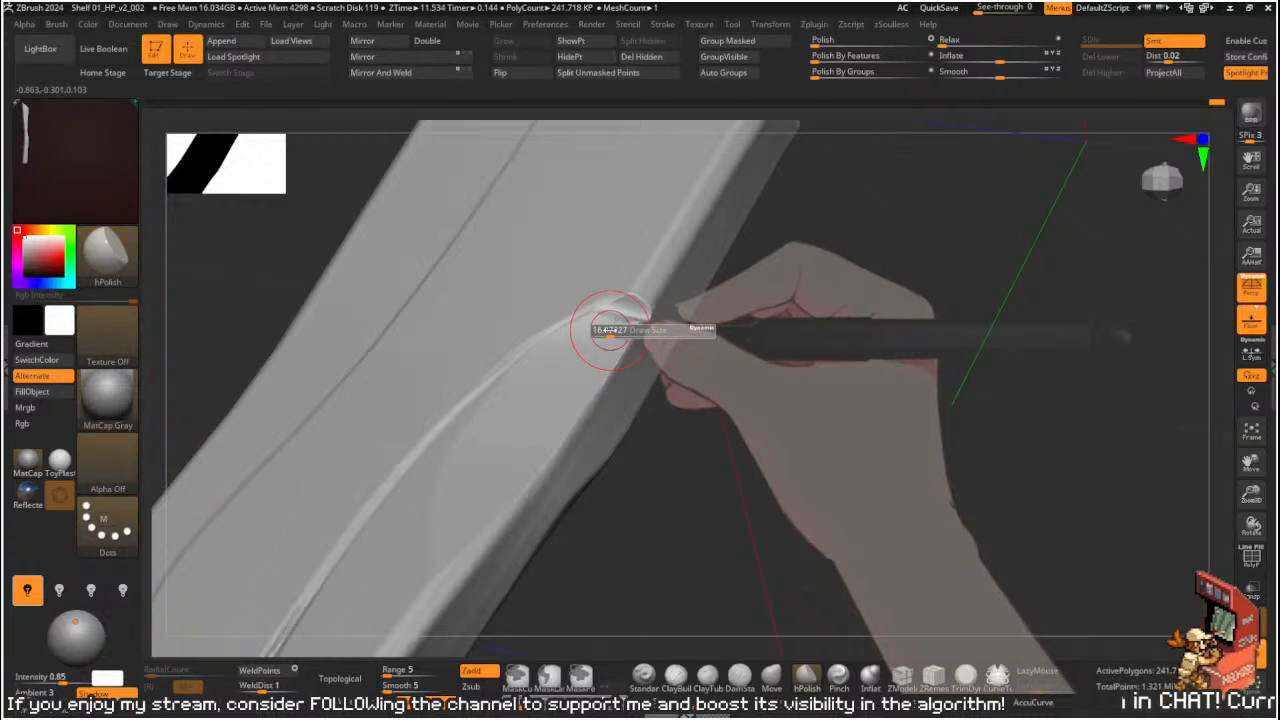
# - Smooth and polish the area where the long-edge notch meets the curved groove on the post's broad face
pyautogui.press('shift')
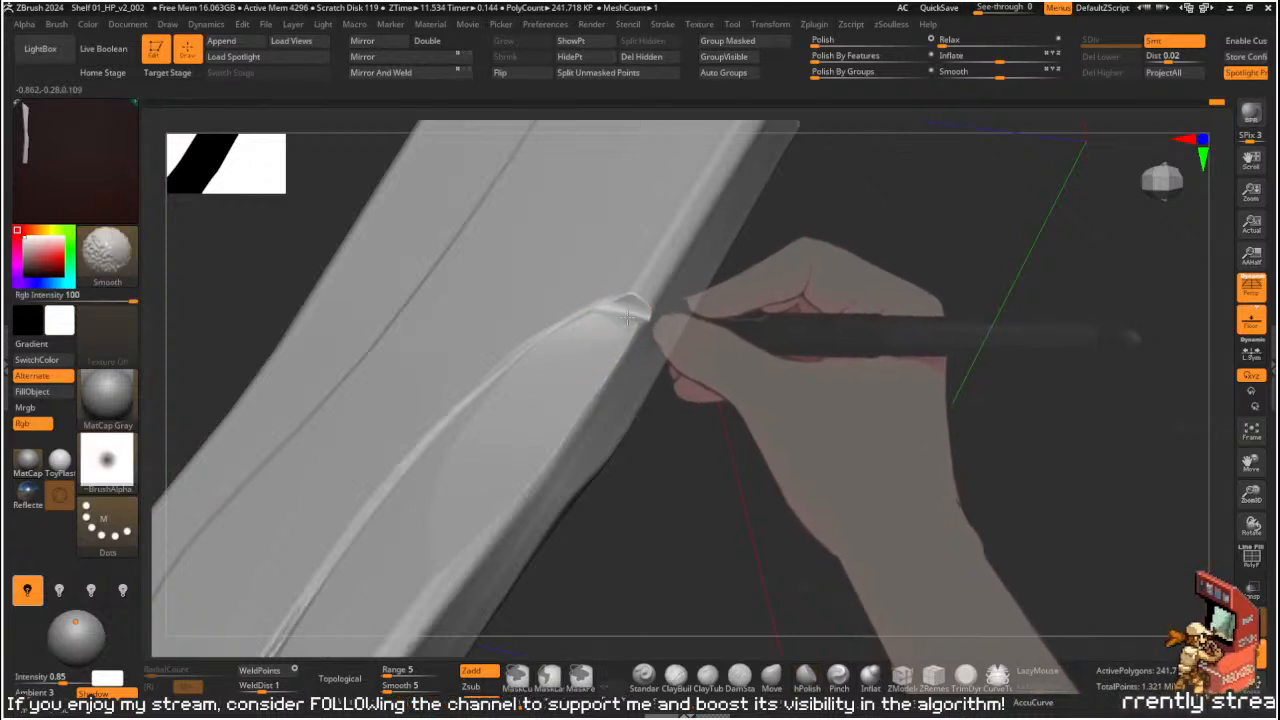
pyautogui.moveTo(630, 312)
pyautogui.mouseDown(button='right')
pyautogui.moveTo(723, 329)
pyautogui.moveTo(604, 315)
pyautogui.moveTo(780, 346)
pyautogui.moveTo(620, 315)
pyautogui.mouseUp(button='right')
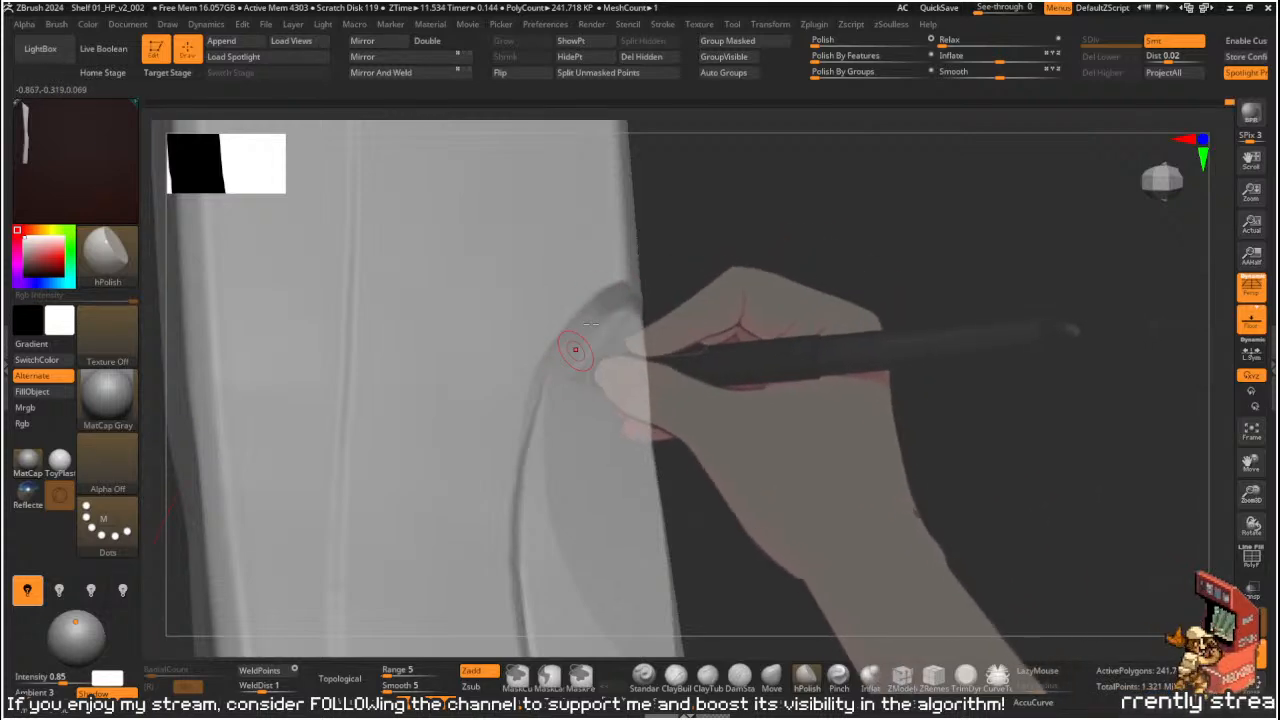
pyautogui.press('shift')
pyautogui.keyDown('shift'); pyautogui.moveTo(556, 366); pyautogui.dragTo(540, 457); pyautogui.keyUp('shift')
pyautogui.moveTo(775, 440)
pyautogui.mouseDown()
pyautogui.moveTo(843, 337)
pyautogui.moveTo(777, 333)
pyautogui.mouseUp()
pyautogui.moveTo(826, 490)
pyautogui.mouseDown()
pyautogui.moveTo(837, 571)
pyautogui.moveTo(880, 406)
pyautogui.mouseUp()
pyautogui.moveTo(629, 423); pyautogui.dragTo(696, 273, button='right')
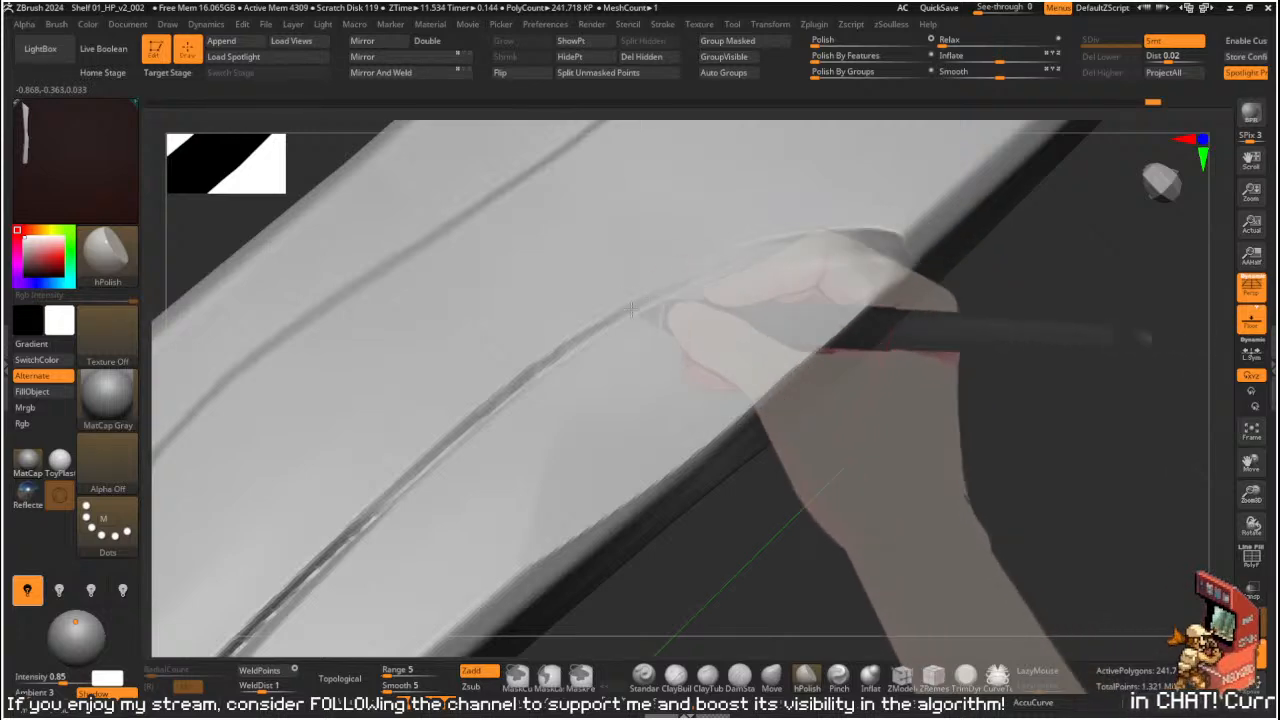
pyautogui.moveTo(932, 312)
pyautogui.mouseDown()
pyautogui.moveTo(969, 337)
pyautogui.moveTo(888, 361)
pyautogui.moveTo(848, 341)
pyautogui.mouseUp()
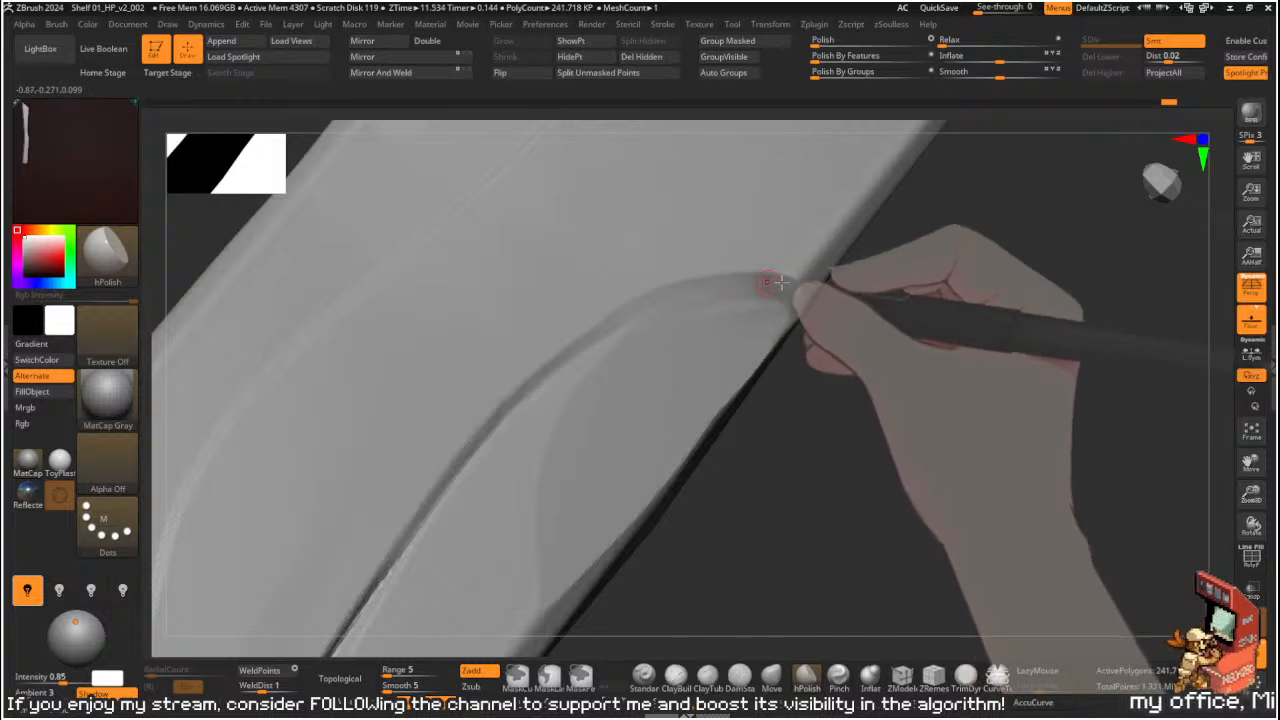
pyautogui.keyDown('alt'); pyautogui.moveTo(900, 369); pyautogui.dragTo(825, 454); pyautogui.keyUp('alt')
# - Trim the long-edge notch and the end of its groove with a resized TrimDynamic brush, smoothing the transition
pyautogui.press('b')
pyautogui.press('t')
pyautogui.press('d')
pyautogui.press('s')
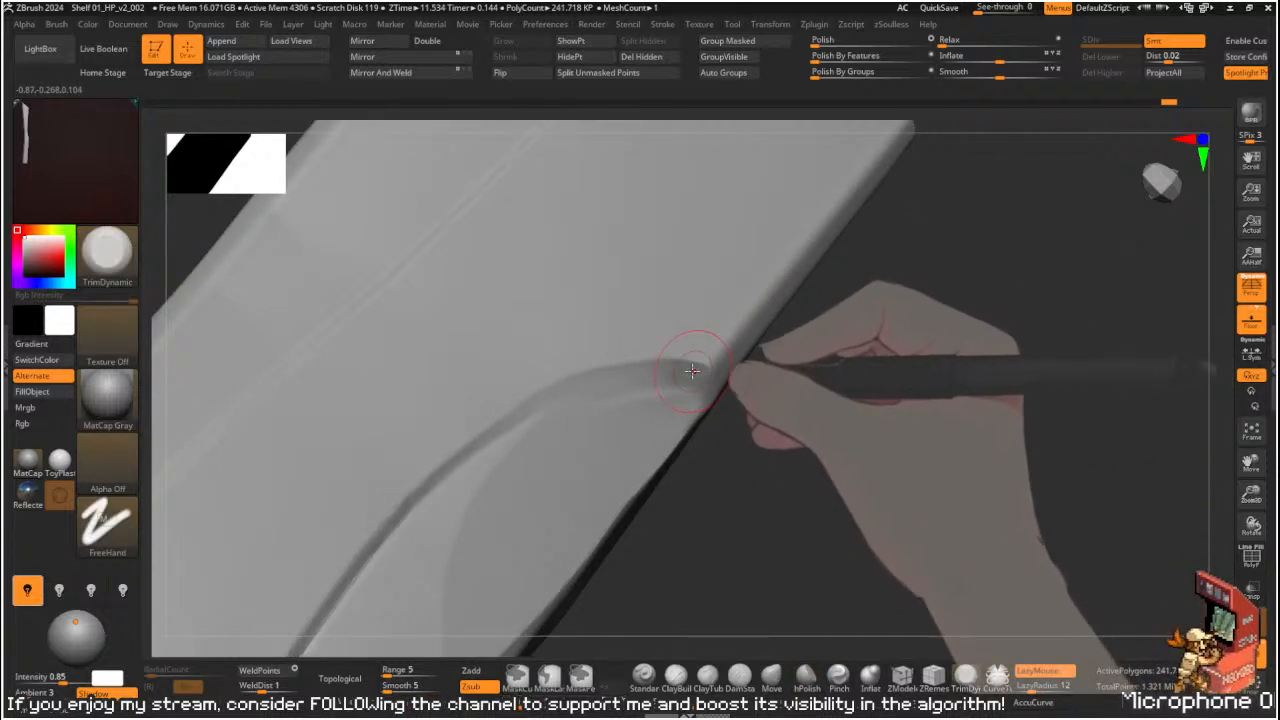
pyautogui.press('s')
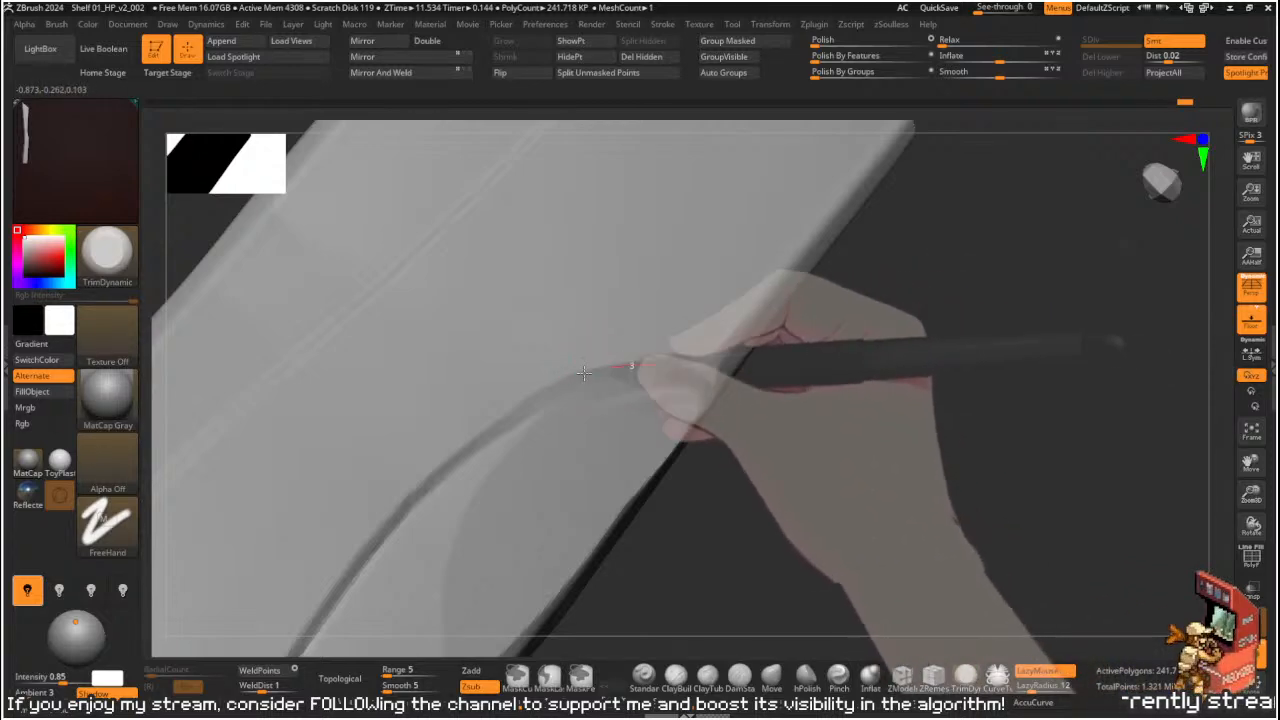
pyautogui.moveTo(760, 400)
pyautogui.mouseDown()
pyautogui.moveTo(803, 414)
pyautogui.moveTo(823, 440)
pyautogui.moveTo(800, 470)
pyautogui.mouseUp()
pyautogui.moveTo(666, 408)
pyautogui.keyDown('shift'); pyautogui.mouseDown()
pyautogui.moveTo(594, 397)
pyautogui.moveTo(525, 410)
pyautogui.moveTo(706, 375)
pyautogui.moveTo(540, 410)
pyautogui.moveTo(667, 374)
pyautogui.mouseUp(); pyautogui.keyUp('shift')
# - Sharpen the curved groove's crease leading into the long-edge notch with the Orb_Pinch brush
pyautogui.press('2')
pyautogui.moveTo(512, 416); pyautogui.dragTo(688, 374)
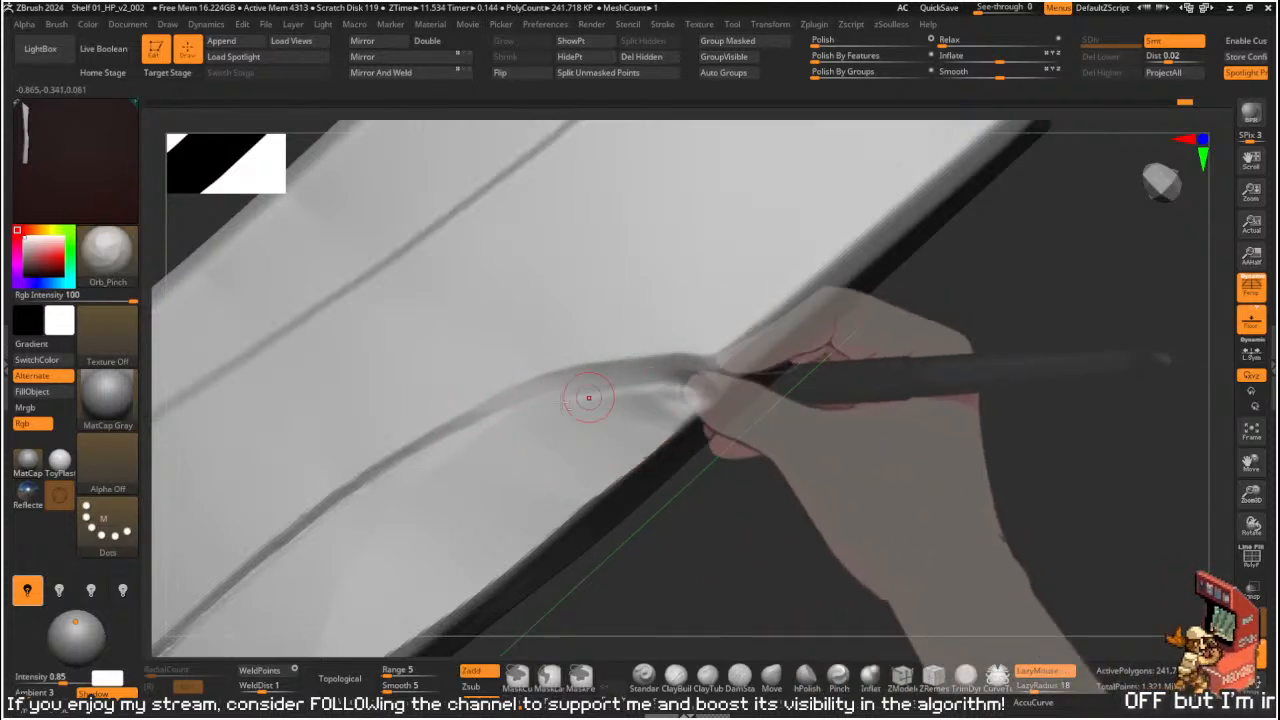
pyautogui.moveTo(532, 410)
pyautogui.mouseDown()
pyautogui.moveTo(697, 377)
pyautogui.moveTo(680, 391)
pyautogui.moveTo(661, 376)
pyautogui.moveTo(634, 383)
pyautogui.moveTo(703, 356)
pyautogui.mouseUp()
# - Flatten the post's beveled edge and chipped surface beside the pinched groove with hPolish
pyautogui.press('b')
pyautogui.press('h')
pyautogui.press('p')
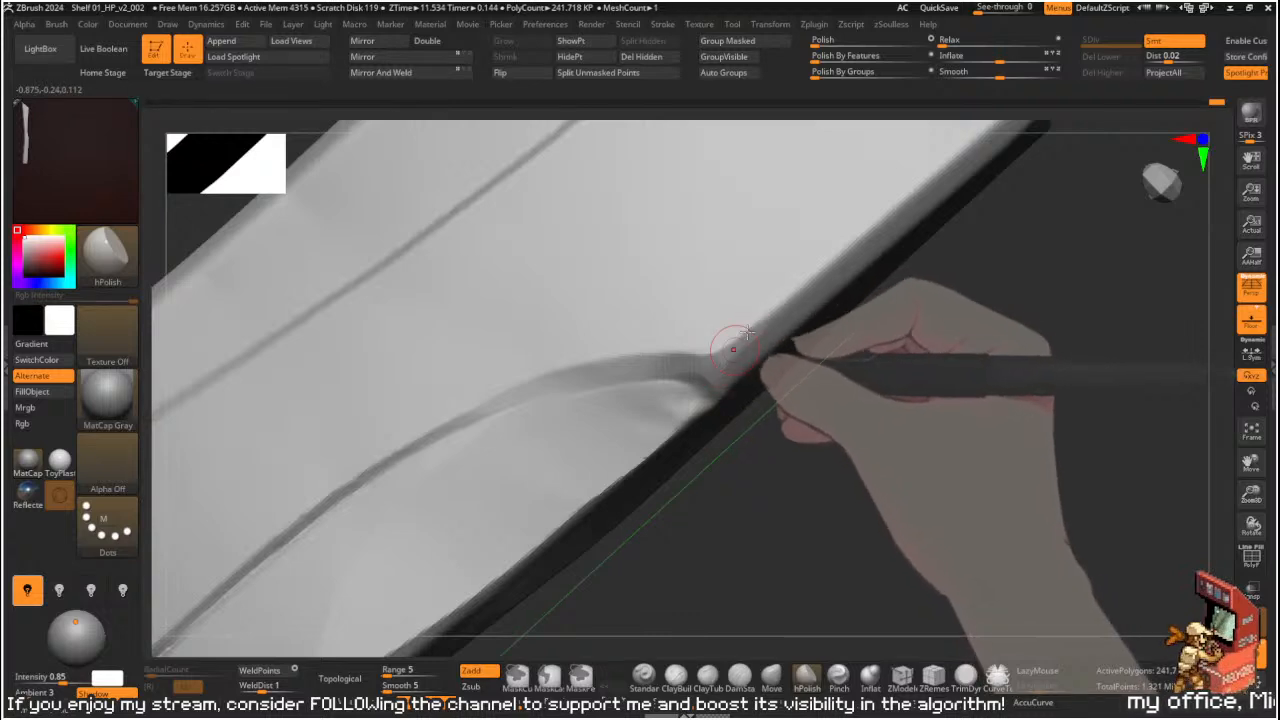
pyautogui.moveTo(780, 407); pyautogui.dragTo(817, 434)
# - Carve a crack along the curved groove's lower side into the long-edge notch with a resized Orb_Cracks brush
pyautogui.press('2')
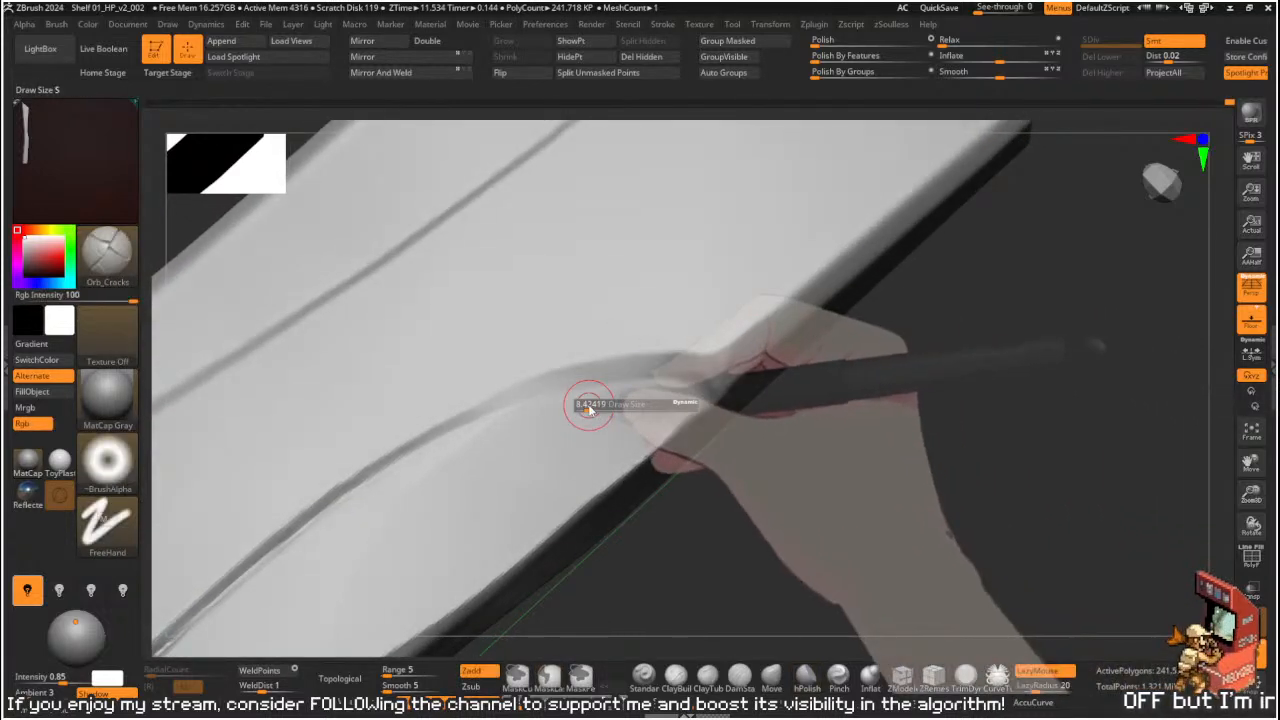
pyautogui.moveTo(462, 428)
pyautogui.mouseDown()
pyautogui.moveTo(497, 410)
pyautogui.moveTo(708, 384)
pyautogui.mouseUp()
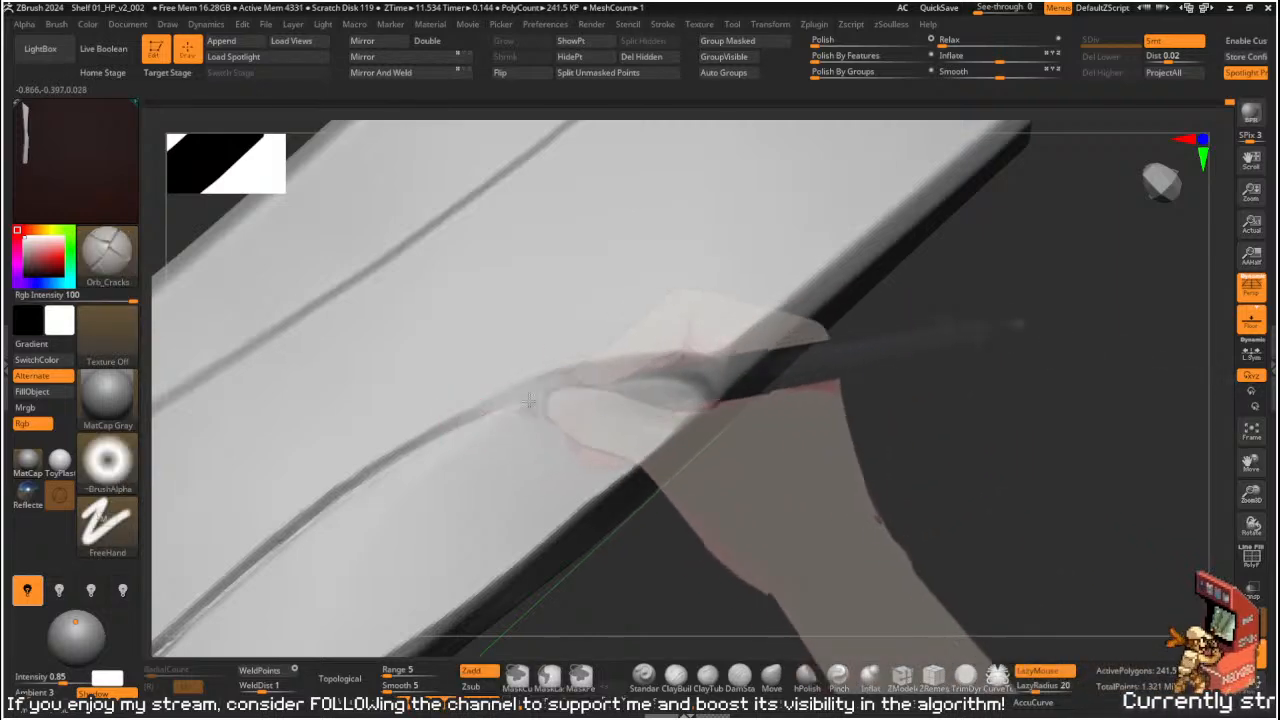
# - Polish the face of the curved chip on the plank's long edge with the hPolish brush
pyautogui.moveTo(751, 434); pyautogui.dragTo(779, 435)
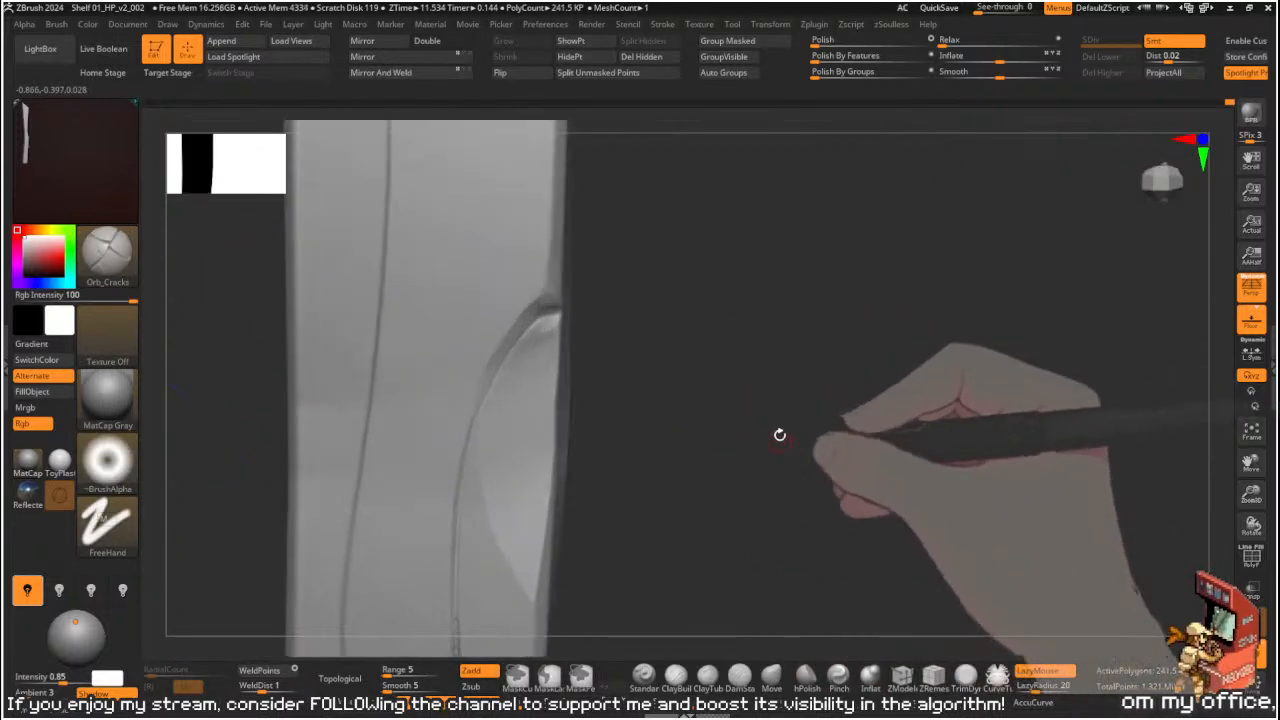
pyautogui.moveTo(646, 323)
pyautogui.mouseDown()
pyautogui.moveTo(663, 323)
pyautogui.moveTo(620, 249)
pyautogui.moveTo(661, 304)
pyautogui.mouseUp()
pyautogui.press('b')
pyautogui.press('h')
pyautogui.press('p')
pyautogui.moveTo(568, 297); pyautogui.dragTo(582, 282)
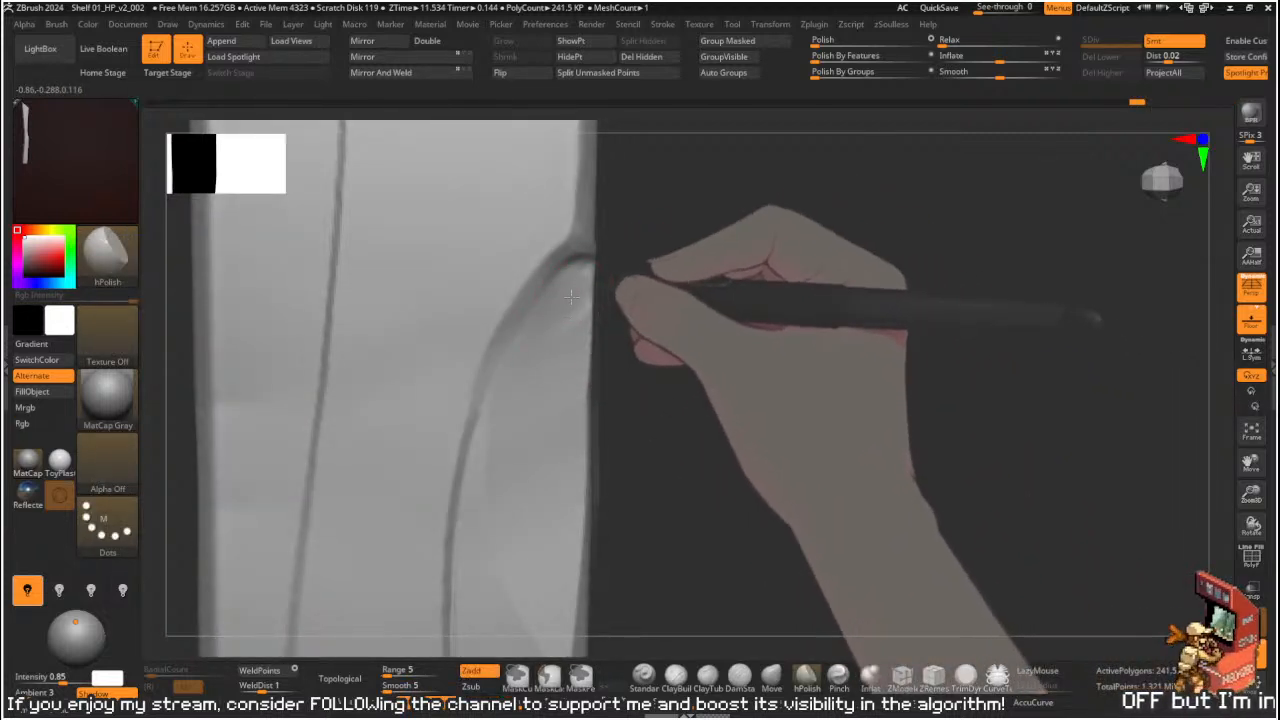
pyautogui.moveTo(578, 338)
pyautogui.mouseDown()
pyautogui.moveTo(566, 346)
pyautogui.moveTo(557, 323)
pyautogui.moveTo(524, 398)
pyautogui.moveTo(546, 407)
pyautogui.mouseUp()
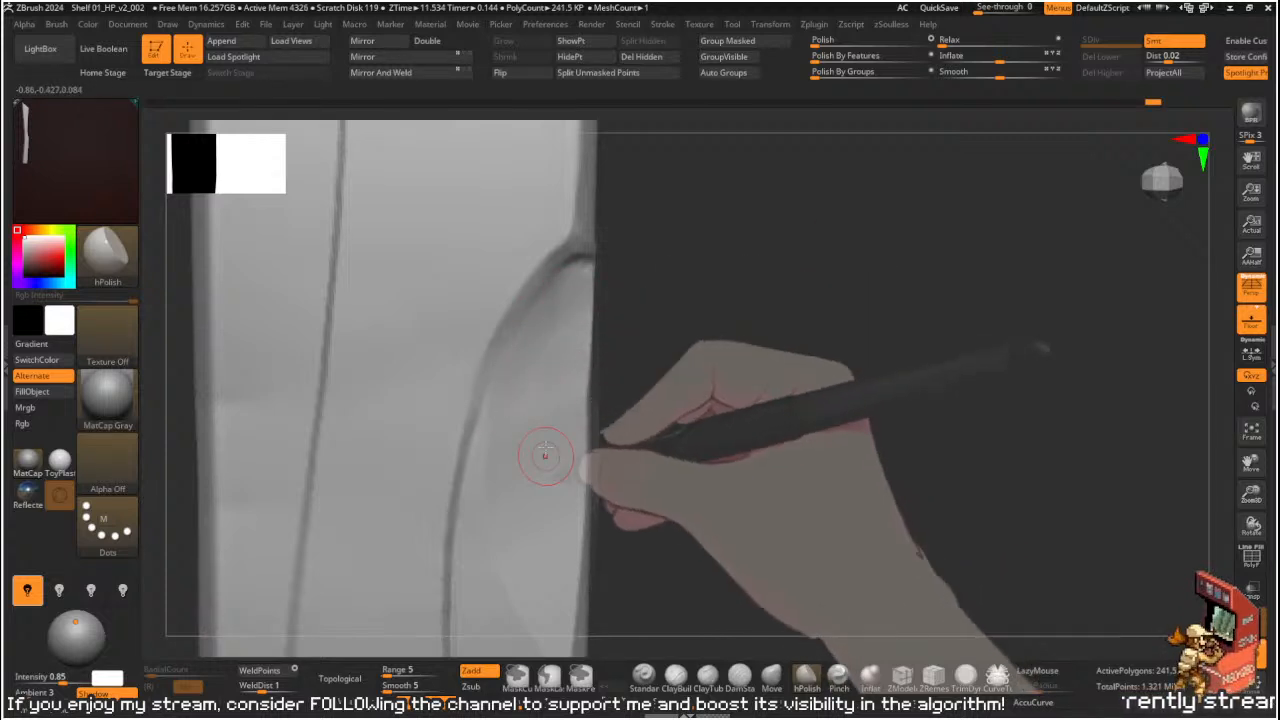
pyautogui.moveTo(564, 325); pyautogui.dragTo(551, 371)
pyautogui.moveTo(640, 295)
pyautogui.mouseDown()
pyautogui.moveTo(676, 281)
pyautogui.moveTo(651, 283)
pyautogui.mouseUp()
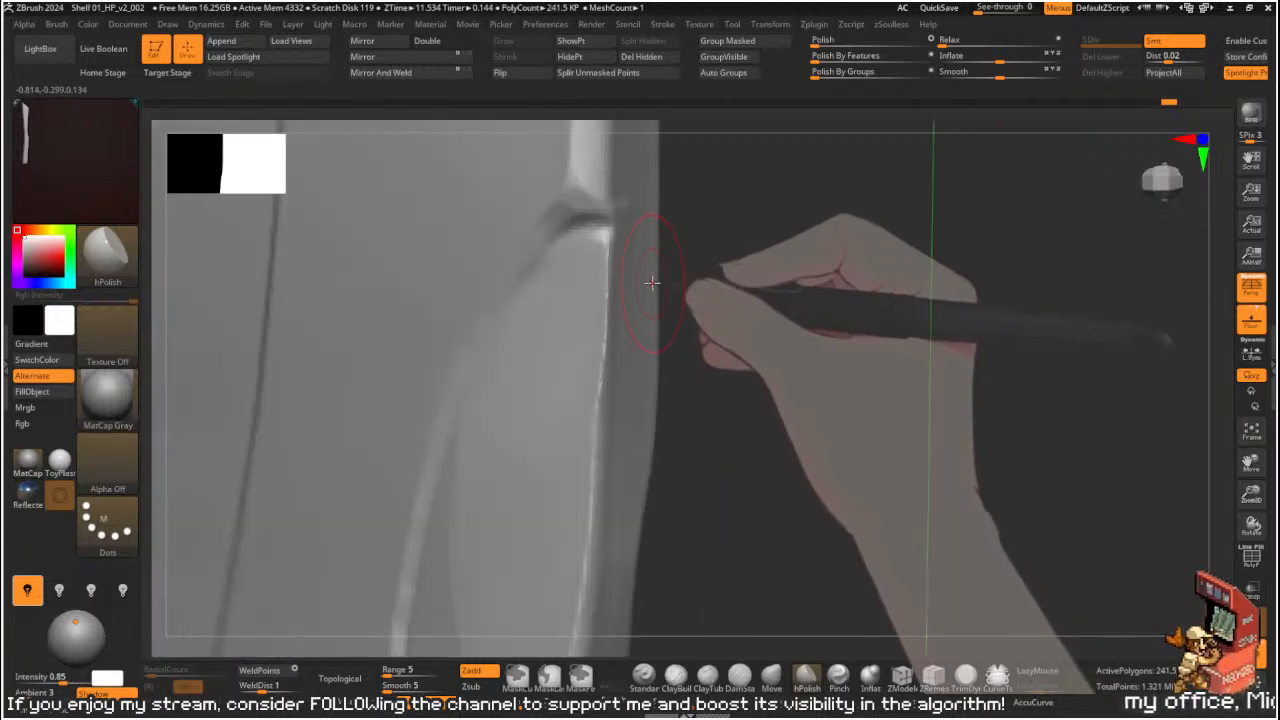
# - Sharpen the curved crease around the chip with the Orb_Pinch brush at an adjusted draw size
pyautogui.press('3')
pyautogui.press('s')
pyautogui.moveTo(662, 240); pyautogui.dragTo(674, 223)
pyautogui.press('s')
pyautogui.moveTo(569, 234); pyautogui.dragTo(566, 234)
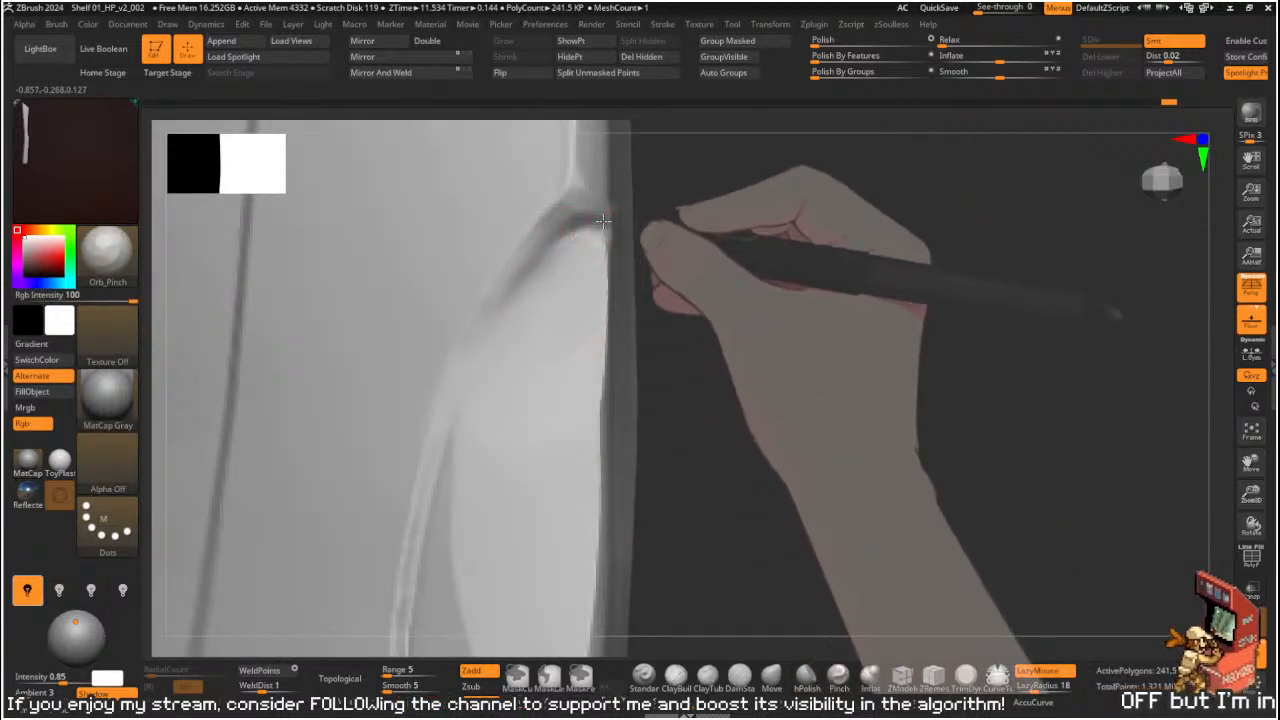
pyautogui.moveTo(545, 251)
pyautogui.mouseDown()
pyautogui.moveTo(478, 330)
pyautogui.moveTo(457, 411)
pyautogui.mouseUp()
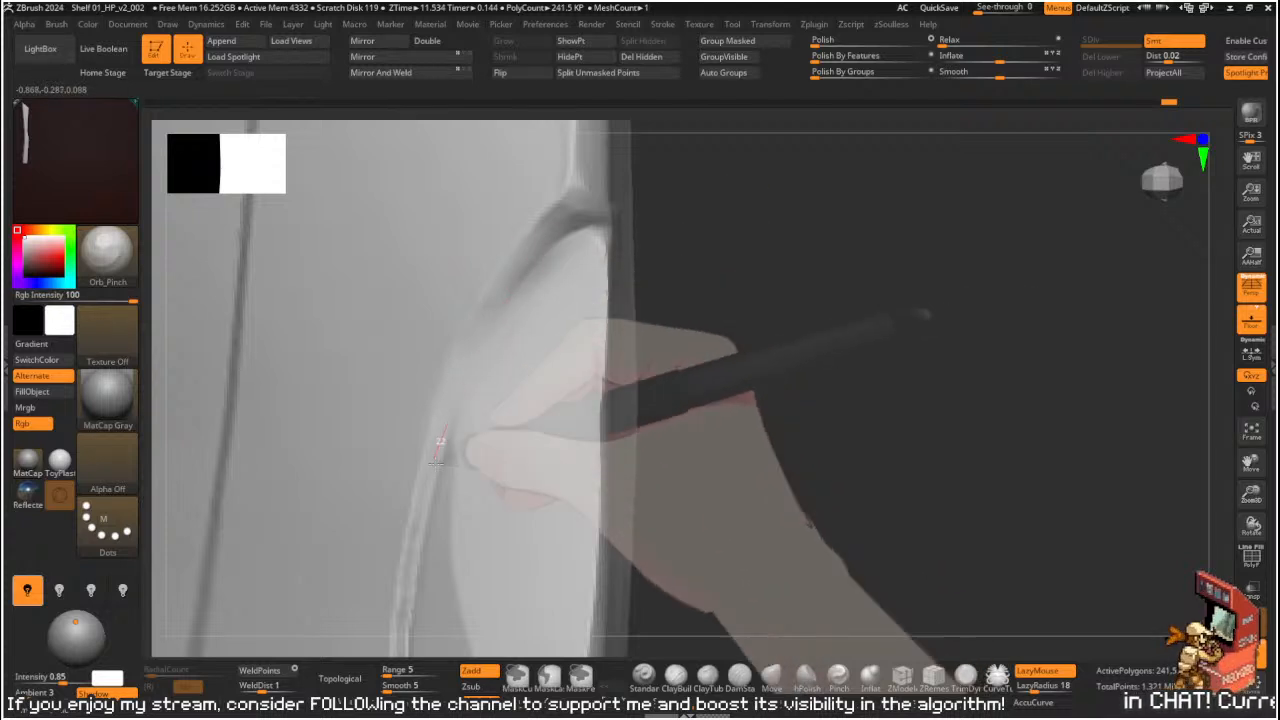
pyautogui.moveTo(685, 262)
pyautogui.mouseDown()
pyautogui.moveTo(725, 253)
pyautogui.moveTo(632, 240)
pyautogui.mouseUp()
# - Polish along the chip's curved crease and its upper corner with hPolish, undoing unwanted strokes
pyautogui.press('2')
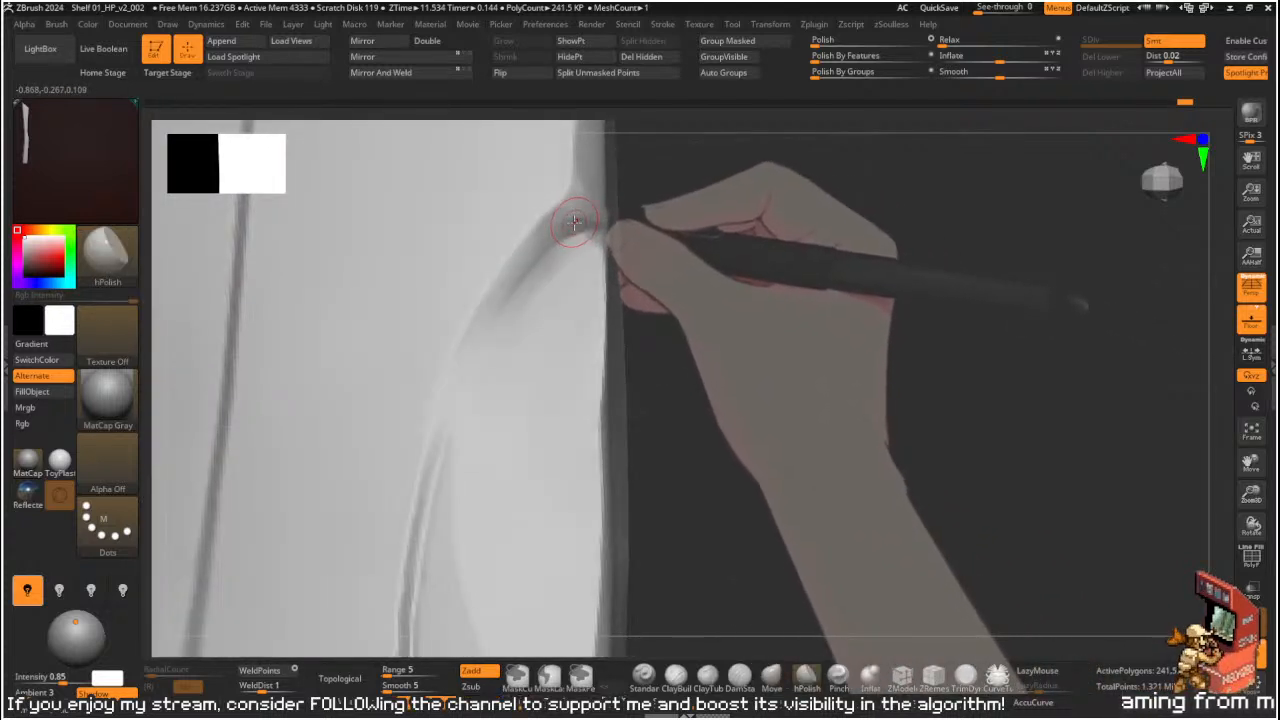
pyautogui.moveTo(536, 248)
pyautogui.mouseDown()
pyautogui.moveTo(550, 235)
pyautogui.moveTo(487, 313)
pyautogui.moveTo(449, 457)
pyautogui.mouseUp()
pyautogui.moveTo(660, 266)
pyautogui.mouseDown()
pyautogui.moveTo(726, 277)
pyautogui.moveTo(645, 285)
pyautogui.mouseUp()
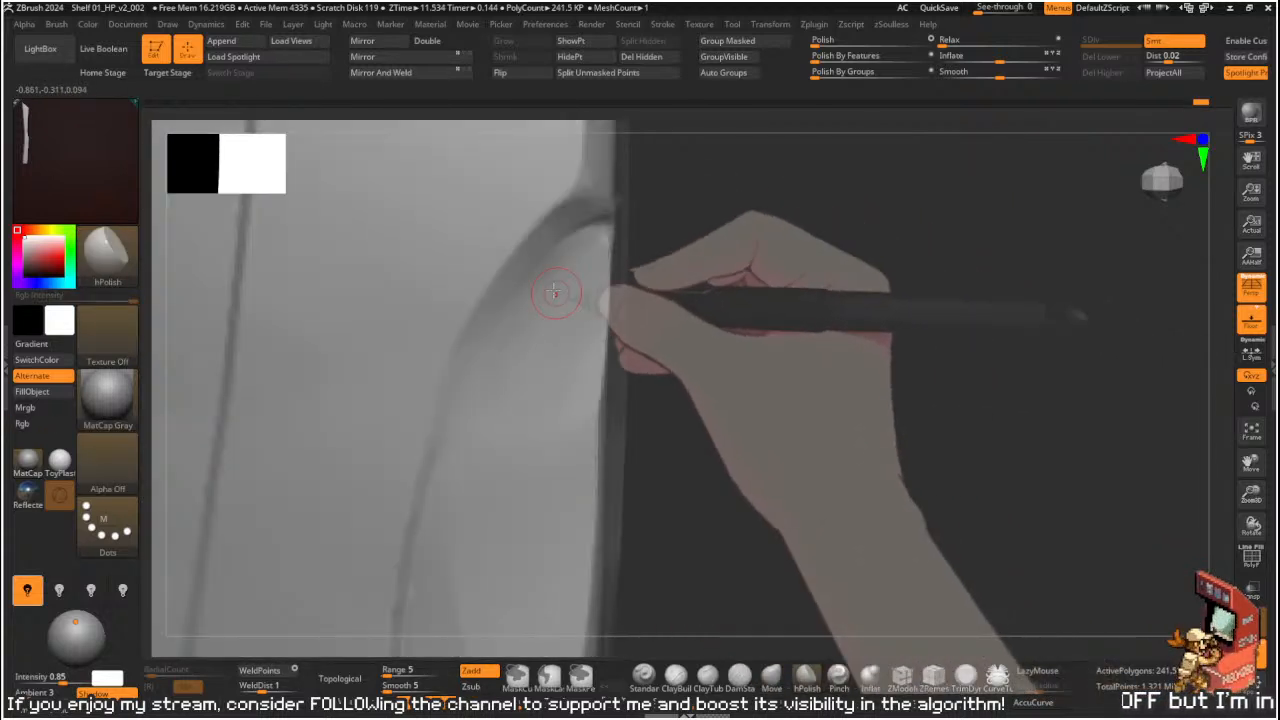
pyautogui.hotkey('ctrl', 'z')
pyautogui.moveTo(563, 283)
pyautogui.mouseDown()
pyautogui.moveTo(523, 351)
pyautogui.moveTo(571, 277)
pyautogui.mouseUp()
pyautogui.hotkey('ctrl', 'z')
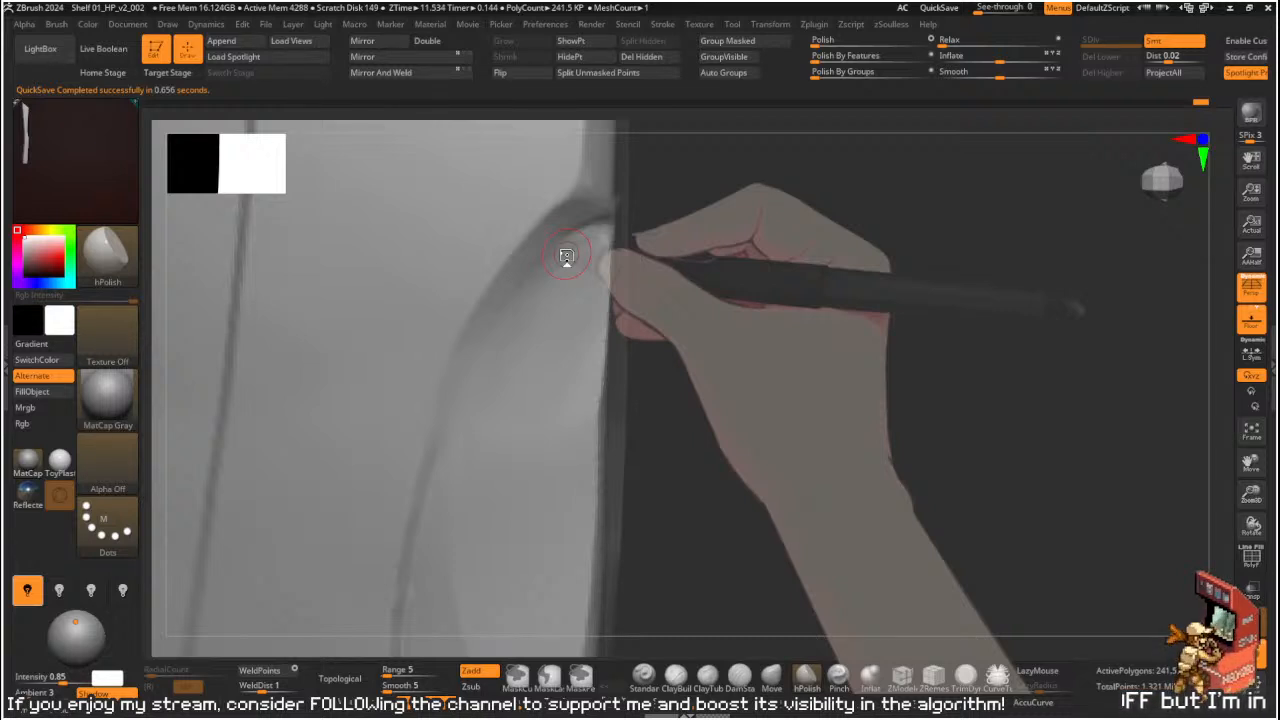
pyautogui.moveTo(566, 256)
pyautogui.mouseDown()
pyautogui.moveTo(863, 209)
pyautogui.moveTo(851, 197)
pyautogui.moveTo(811, 216)
pyautogui.moveTo(783, 257)
pyautogui.mouseUp()
# - Pinch the crease with Orb_Pinch where the chip's curve runs into the long crack
pyautogui.press('2')
pyautogui.press('l')
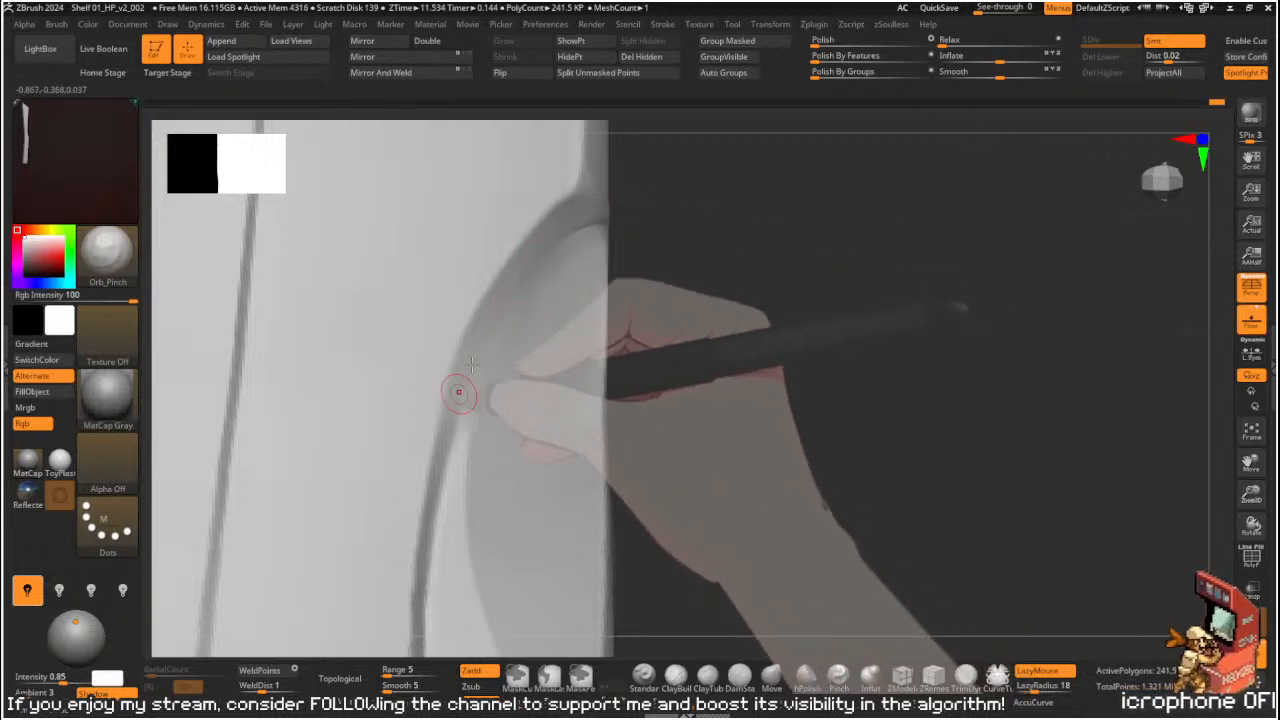
pyautogui.moveTo(717, 249); pyautogui.dragTo(703, 211)
pyautogui.press('1')
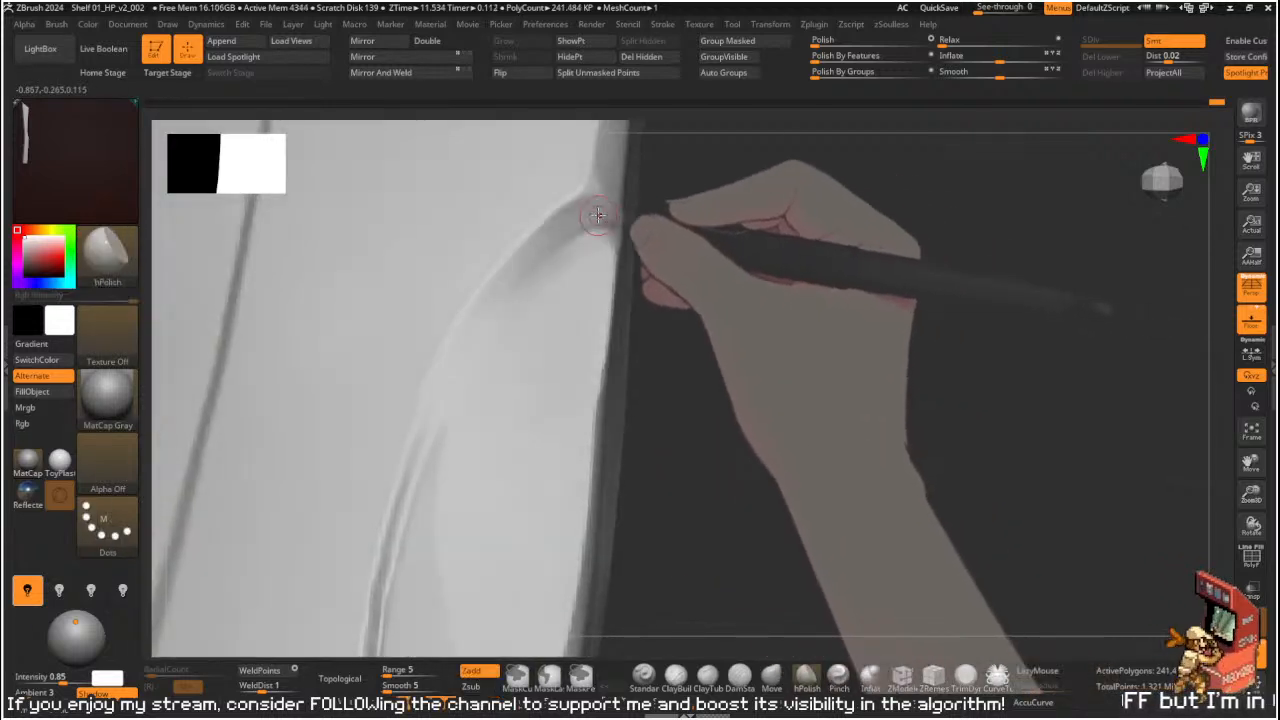
pyautogui.moveTo(663, 248)
pyautogui.keyDown('alt'); pyautogui.mouseDown()
pyautogui.moveTo(674, 220)
pyautogui.moveTo(690, 220)
pyautogui.moveTo(789, 257)
pyautogui.moveTo(783, 269)
pyautogui.moveTo(648, 289)
pyautogui.mouseUp(); pyautogui.keyUp('alt')
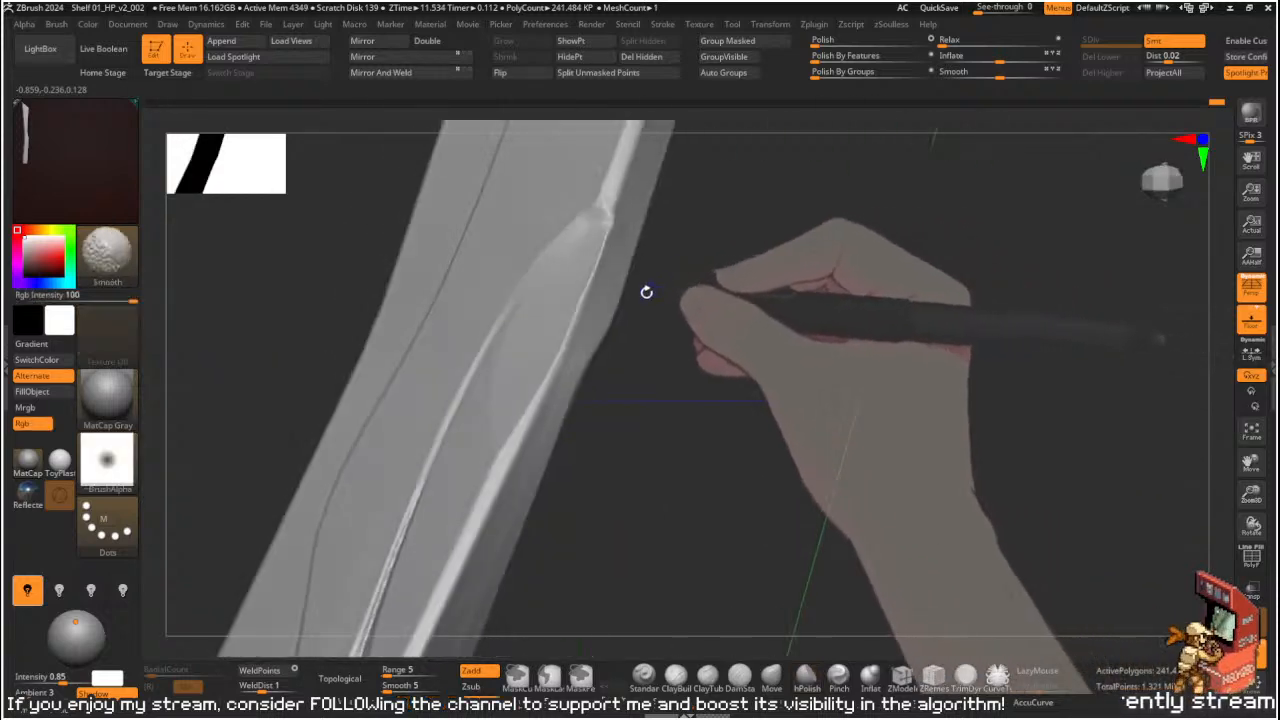
# - Trim the chip's corner and rim at the plank's long edge with the TrimDynamic brush
pyautogui.press('2')
pyautogui.press('s')
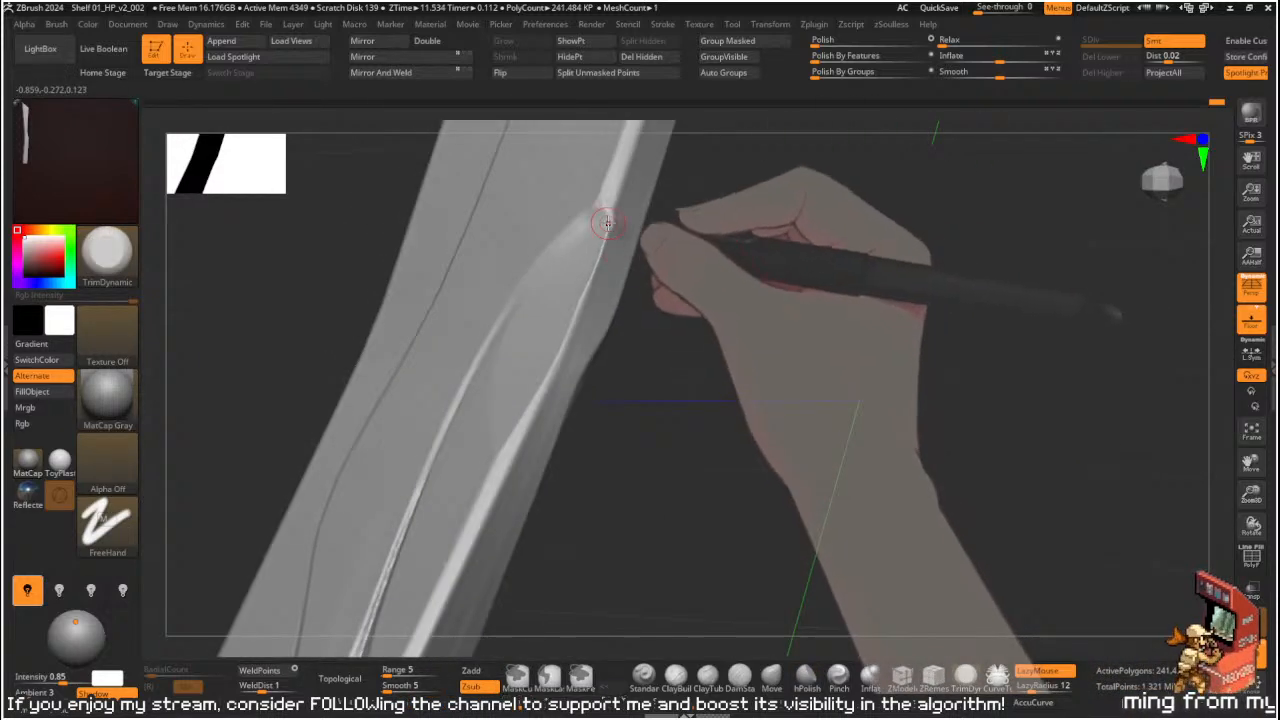
pyautogui.moveTo(654, 266); pyautogui.dragTo(630, 300)
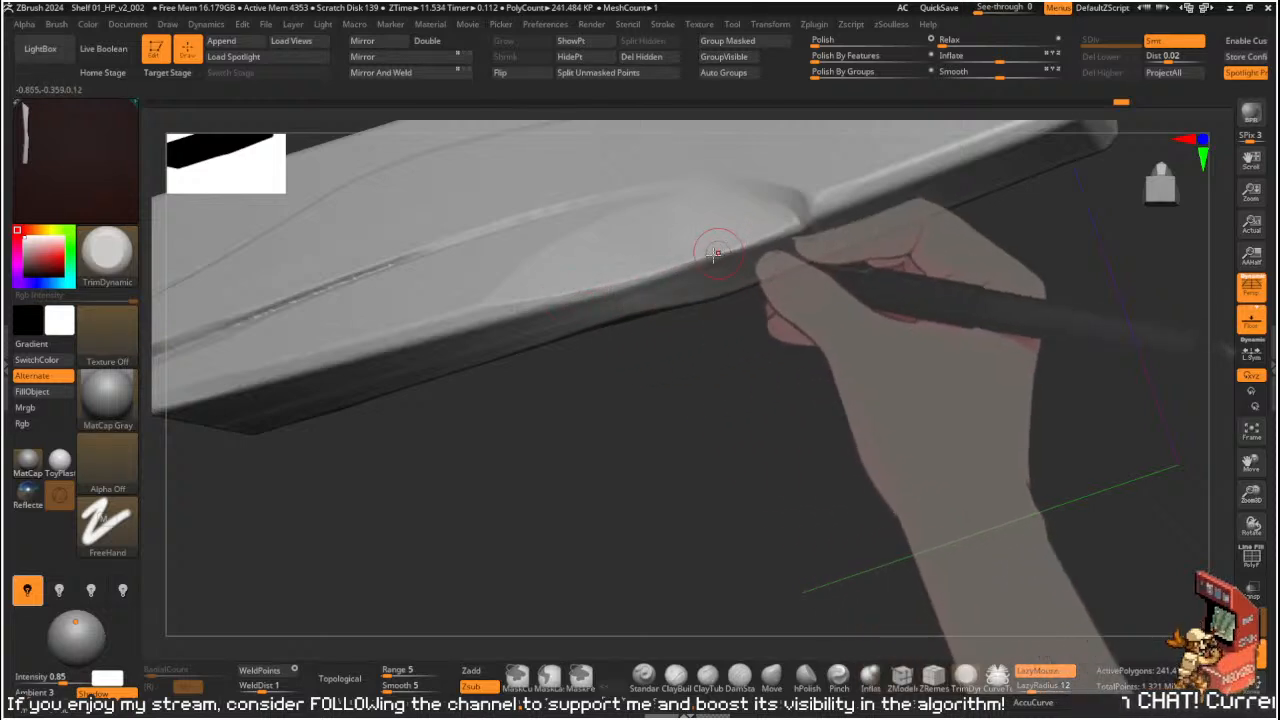
pyautogui.press('ctrl')
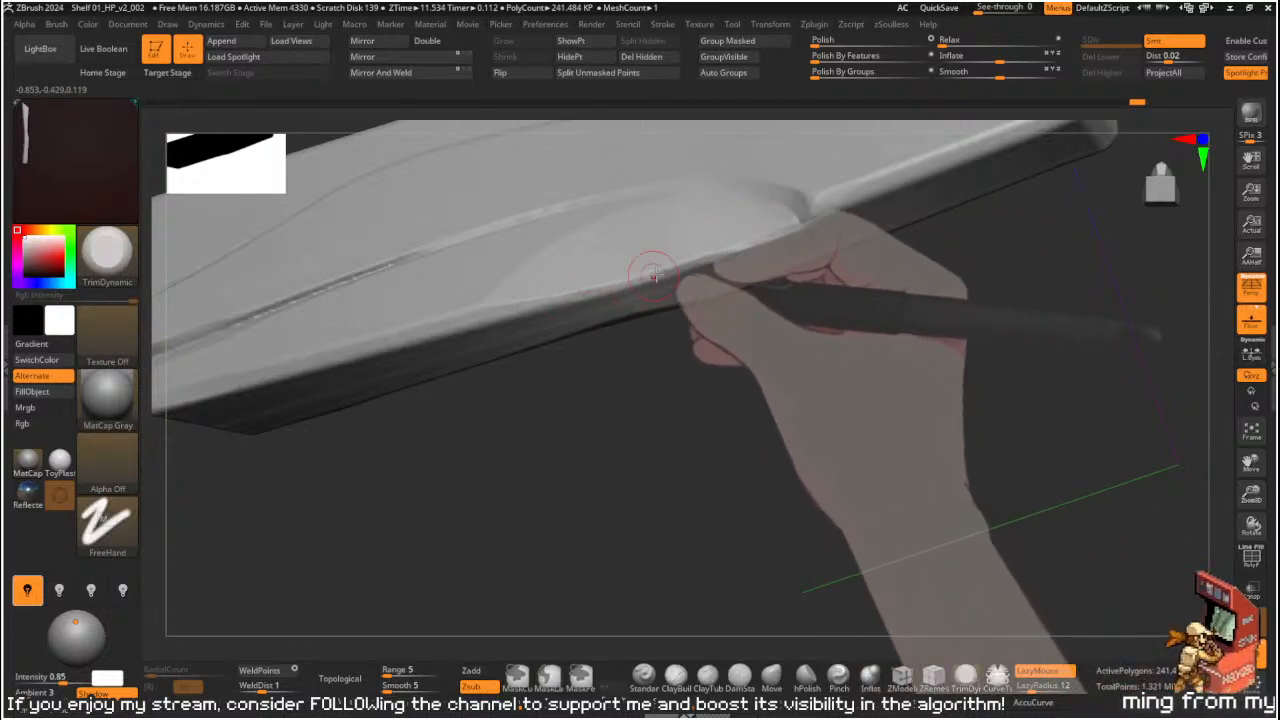
# - Polish the chip's outer rim along the plank's long edge with hPolish at an adjusted draw size
pyautogui.moveTo(645, 350)
pyautogui.mouseDown()
pyautogui.moveTo(674, 377)
pyautogui.moveTo(650, 355)
pyautogui.mouseUp()
pyautogui.press('b')
pyautogui.press('h')
pyautogui.press('p')
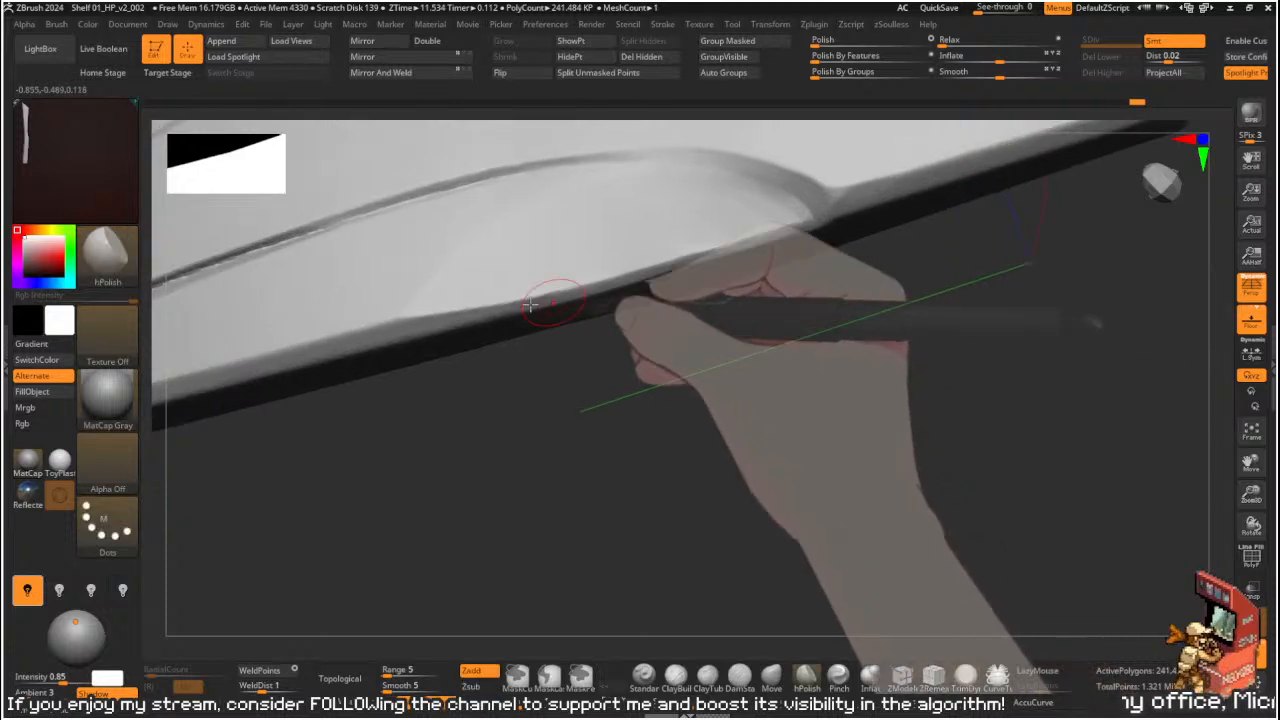
pyautogui.moveTo(410, 318); pyautogui.dragTo(718, 248)
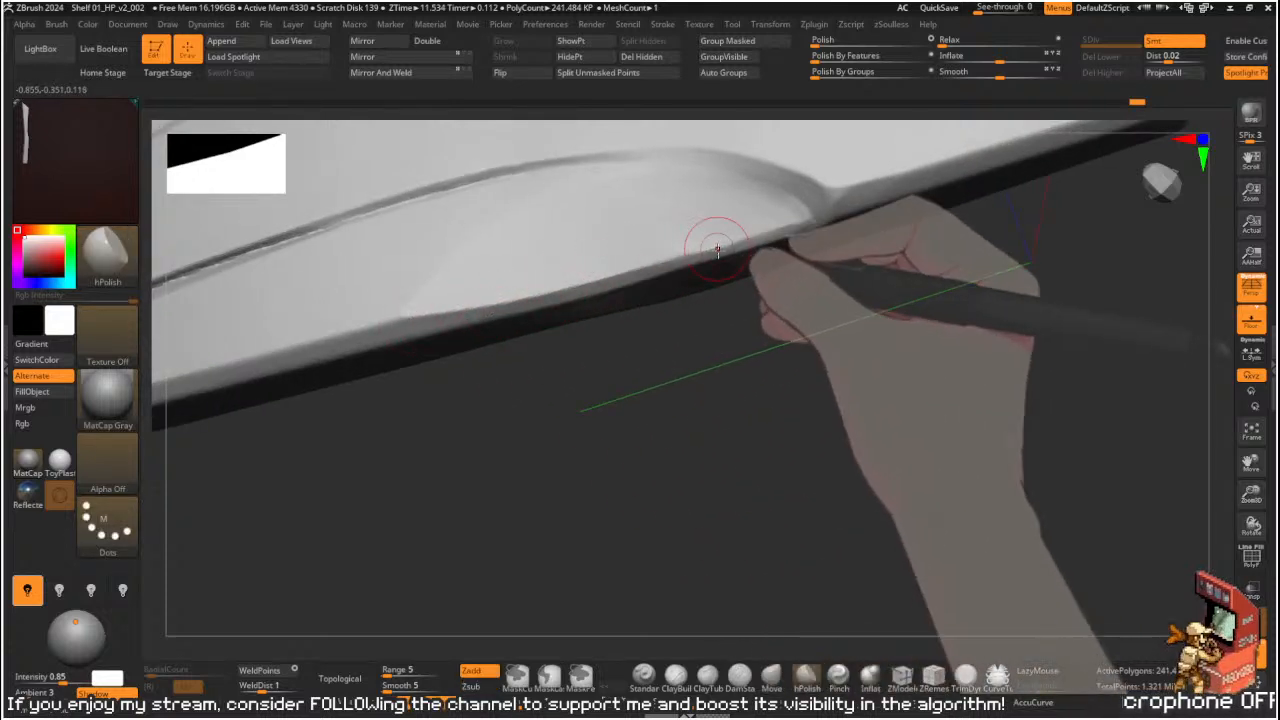
pyautogui.press('s')
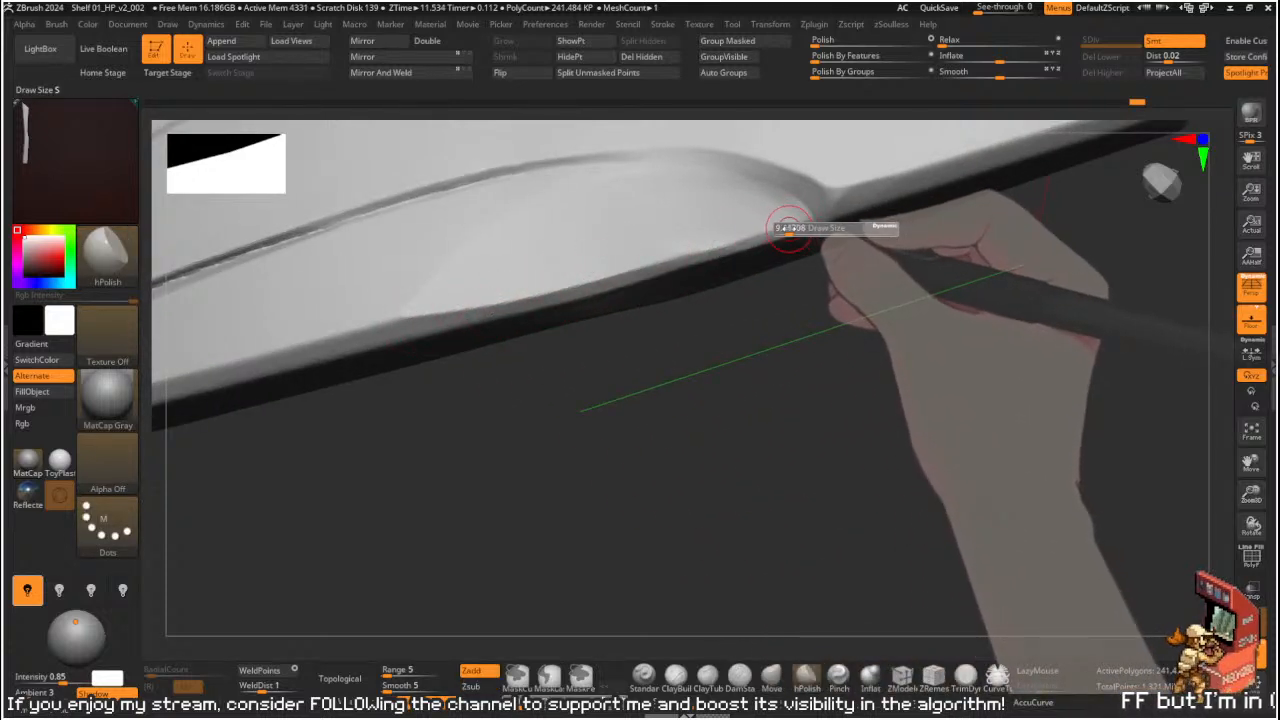
pyautogui.moveTo(805, 222)
pyautogui.mouseDown()
pyautogui.moveTo(672, 264)
pyautogui.moveTo(740, 243)
pyautogui.moveTo(723, 248)
pyautogui.mouseUp()
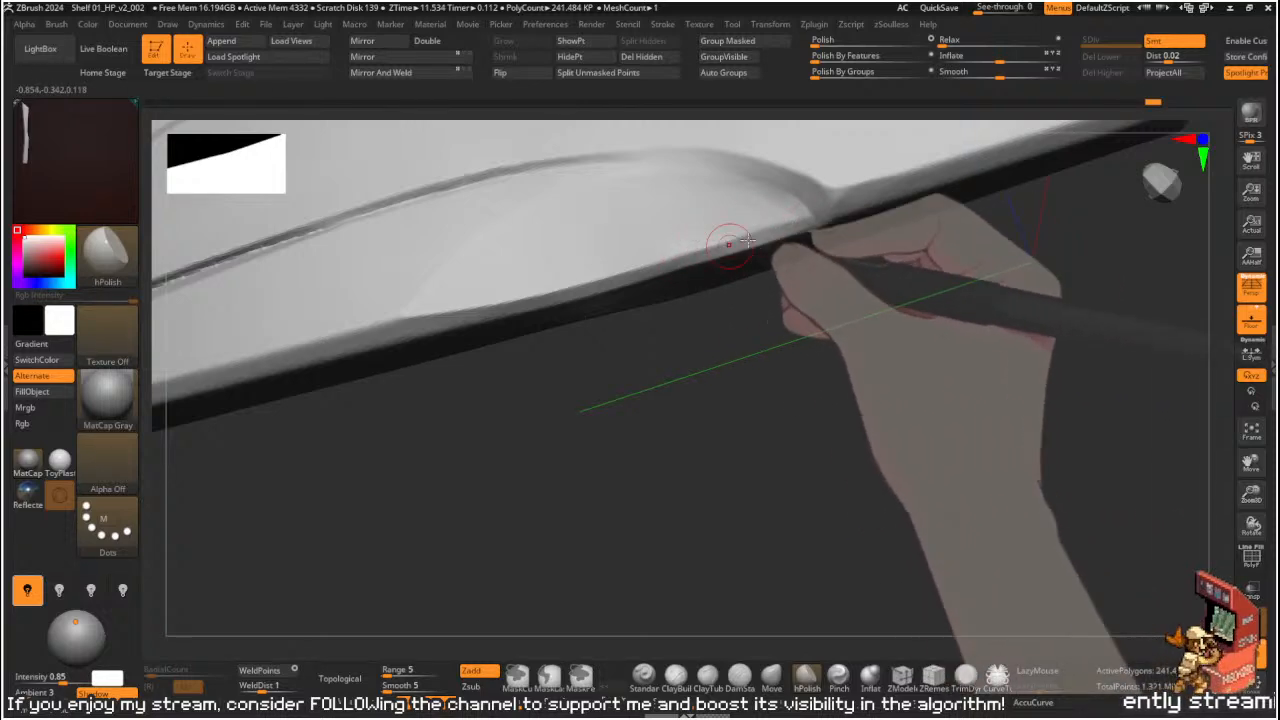
# - Polish the narrow strip beside the chip and the junction between the chip and the long crack with hPolish
pyautogui.moveTo(571, 317)
pyautogui.mouseDown()
pyautogui.moveTo(691, 394)
pyautogui.moveTo(700, 480)
pyautogui.moveTo(671, 466)
pyautogui.moveTo(734, 477)
pyautogui.moveTo(708, 482)
pyautogui.mouseUp()
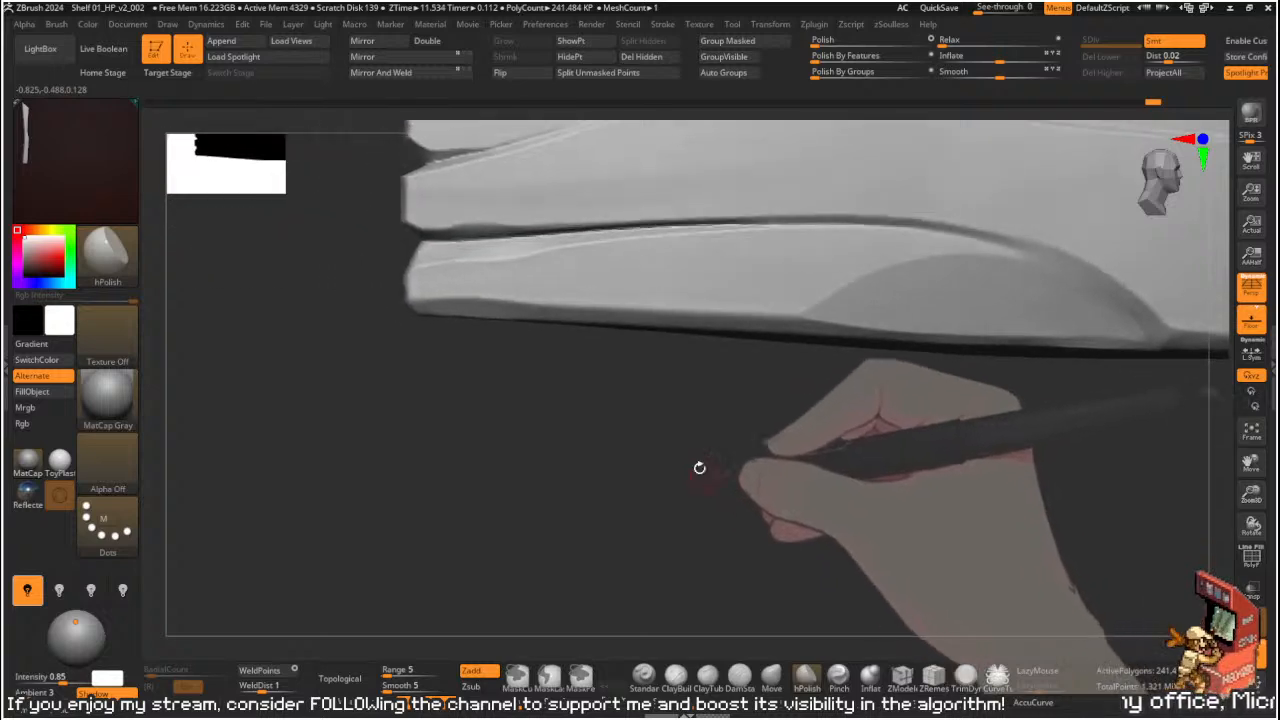
pyautogui.moveTo(586, 363)
pyautogui.mouseDown()
pyautogui.moveTo(691, 443)
pyautogui.moveTo(586, 366)
pyautogui.mouseUp()
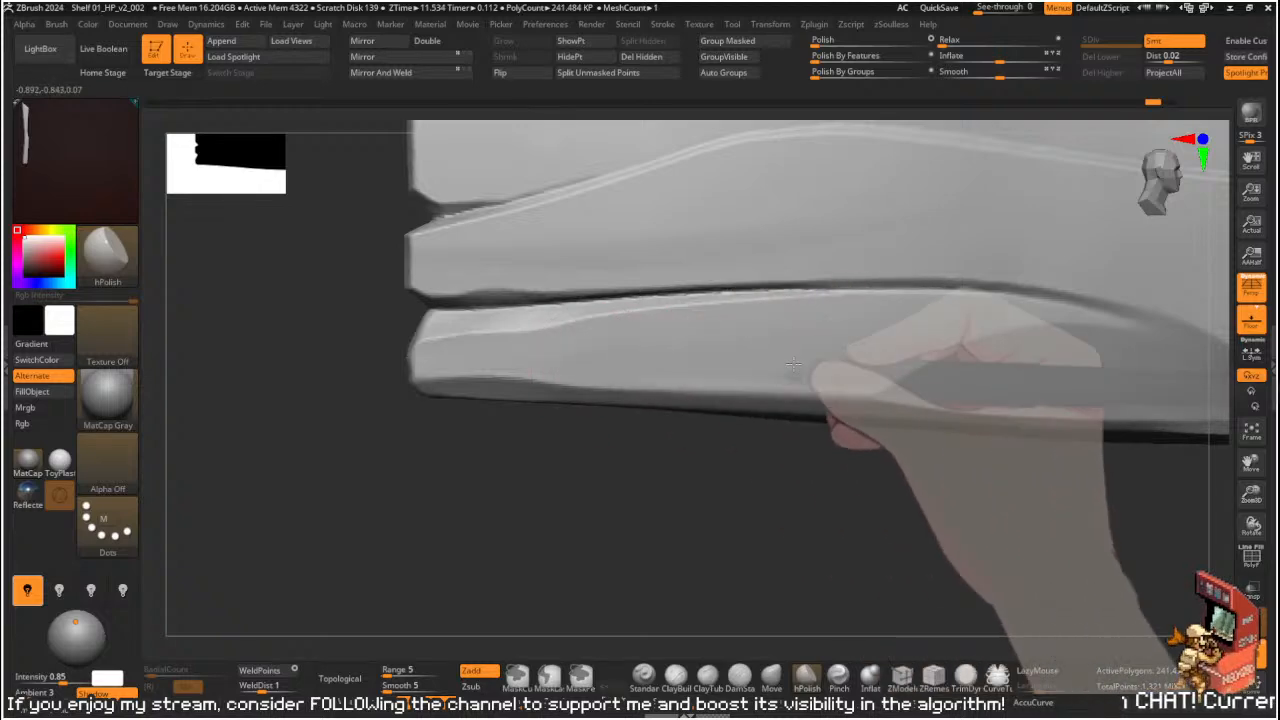
pyautogui.moveTo(791, 489); pyautogui.dragTo(860, 434)
pyautogui.moveTo(750, 490)
pyautogui.keyDown('alt'); pyautogui.mouseDown()
pyautogui.moveTo(689, 443)
pyautogui.moveTo(760, 469)
pyautogui.mouseUp(); pyautogui.keyUp('alt')
pyautogui.keyDown('alt'); pyautogui.moveTo(913, 484); pyautogui.dragTo(722, 361); pyautogui.keyUp('alt')
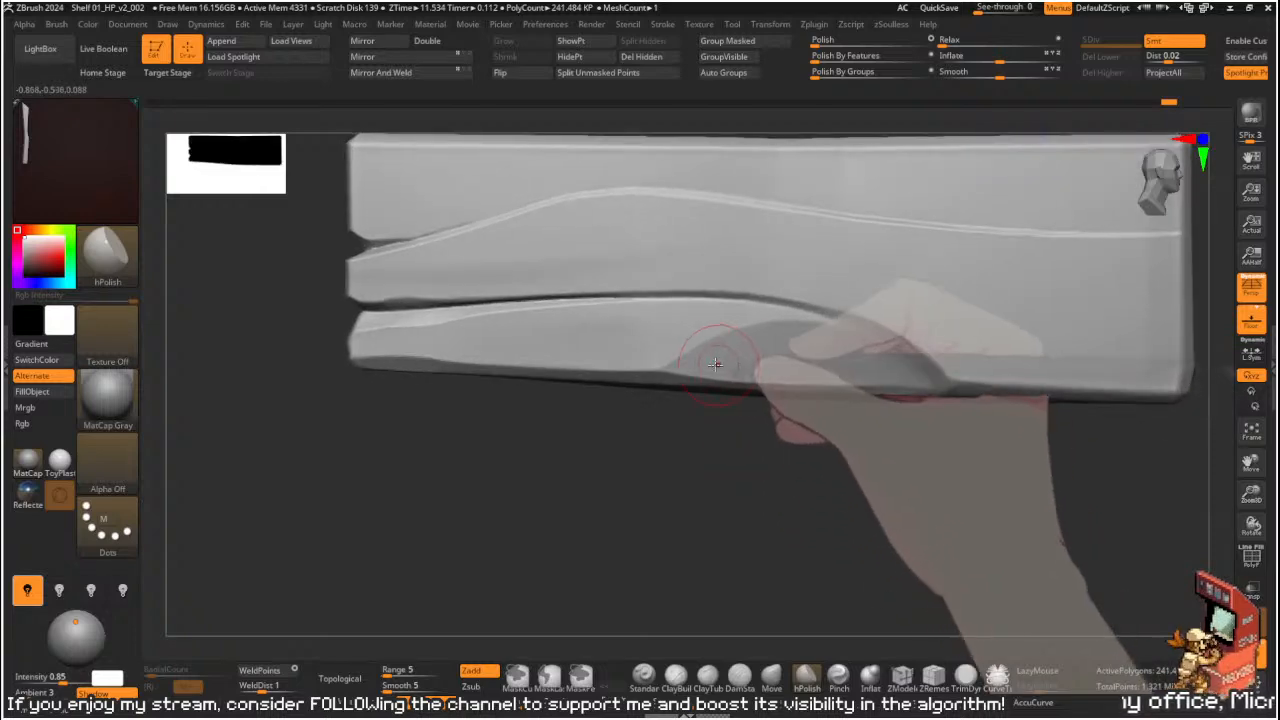
pyautogui.moveTo(655, 426)
pyautogui.mouseDown()
pyautogui.moveTo(711, 454)
pyautogui.moveTo(711, 489)
pyautogui.moveTo(723, 480)
pyautogui.mouseUp()
pyautogui.moveTo(760, 440)
pyautogui.mouseDown()
pyautogui.moveTo(880, 529)
pyautogui.moveTo(903, 394)
pyautogui.moveTo(887, 349)
pyautogui.moveTo(869, 363)
pyautogui.moveTo(826, 349)
pyautogui.moveTo(814, 392)
pyautogui.moveTo(837, 357)
pyautogui.mouseUp()
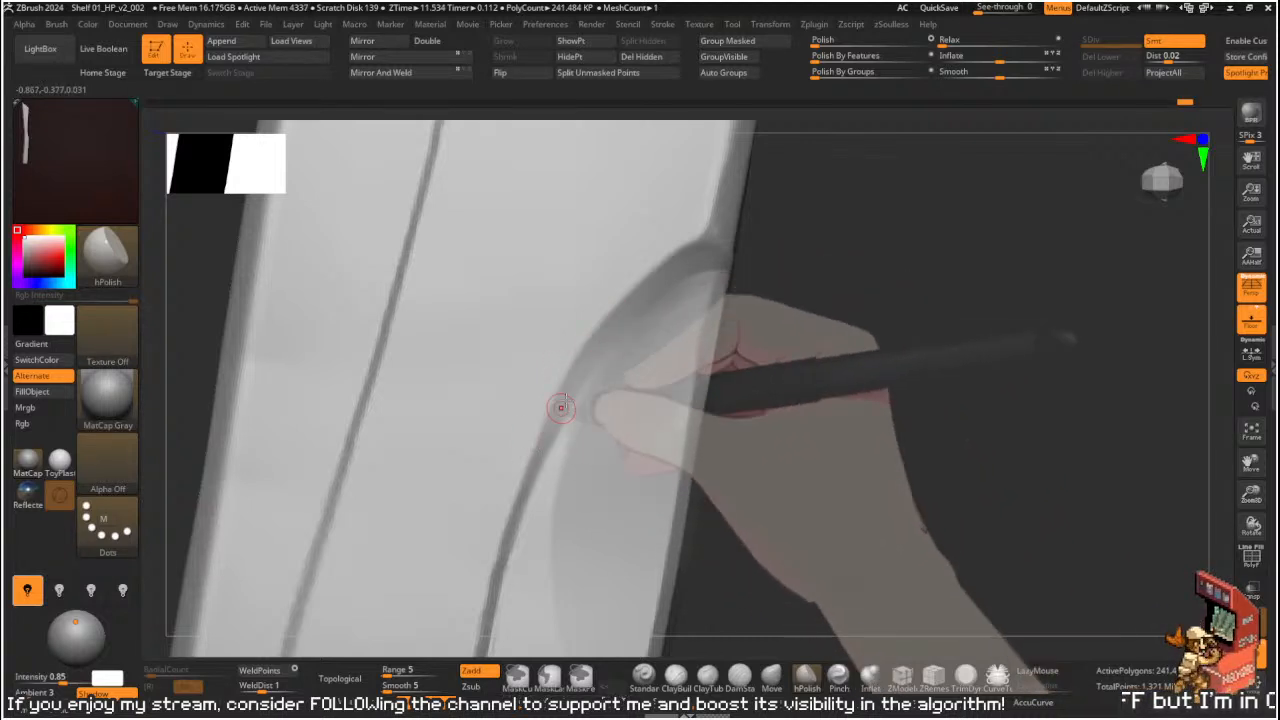
pyautogui.moveTo(543, 534)
pyautogui.mouseDown()
pyautogui.moveTo(697, 366)
pyautogui.moveTo(866, 380)
pyautogui.moveTo(772, 340)
pyautogui.moveTo(931, 466)
pyautogui.moveTo(971, 343)
pyautogui.moveTo(960, 365)
pyautogui.moveTo(891, 323)
pyautogui.moveTo(926, 280)
pyautogui.moveTo(710, 546)
pyautogui.moveTo(689, 408)
pyautogui.mouseUp()
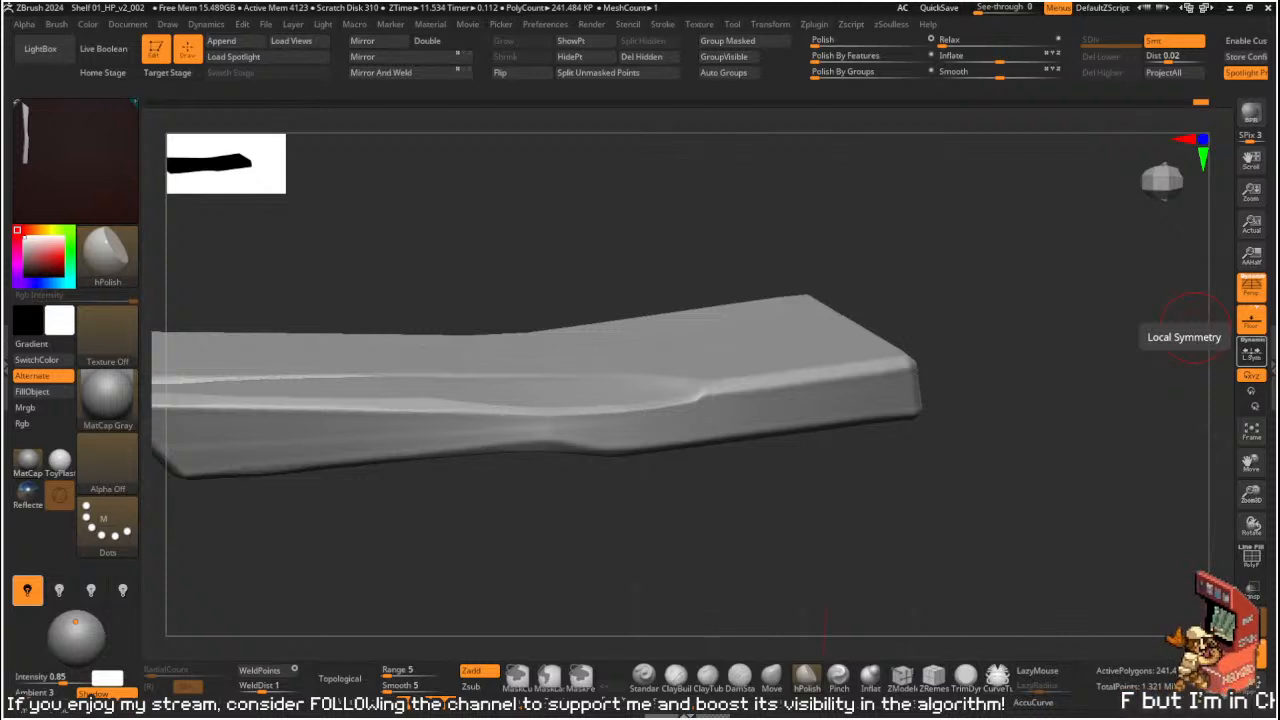
# - Polish the lip of the long crack where it meets the chip, using hPolish at a smaller draw size
pyautogui.moveTo(808, 506)
pyautogui.mouseDown()
pyautogui.moveTo(857, 474)
pyautogui.moveTo(802, 341)
pyautogui.mouseUp()
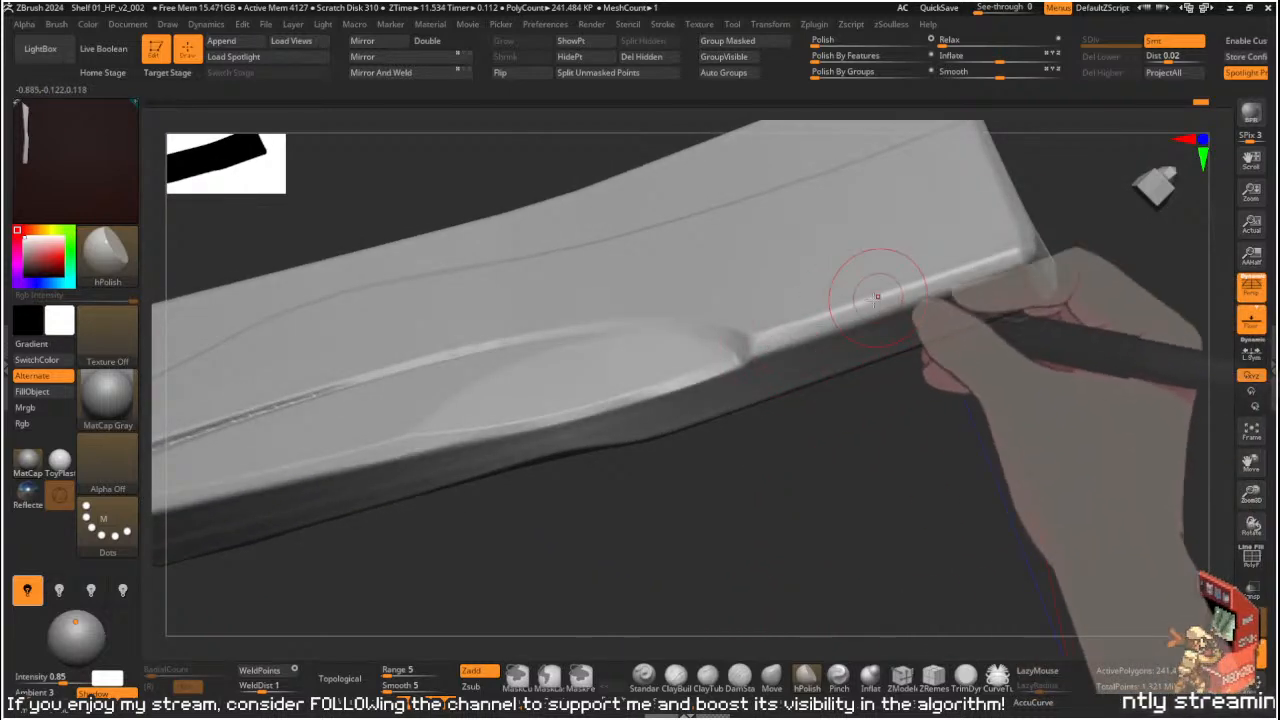
pyautogui.moveTo(1000, 420)
pyautogui.mouseDown()
pyautogui.moveTo(946, 483)
pyautogui.moveTo(934, 457)
pyautogui.moveTo(894, 451)
pyautogui.moveTo(957, 443)
pyautogui.moveTo(944, 435)
pyautogui.moveTo(886, 534)
pyautogui.moveTo(837, 280)
pyautogui.mouseUp()
pyautogui.keyDown('alt'); pyautogui.moveTo(928, 457); pyautogui.dragTo(815, 565); pyautogui.keyUp('alt')
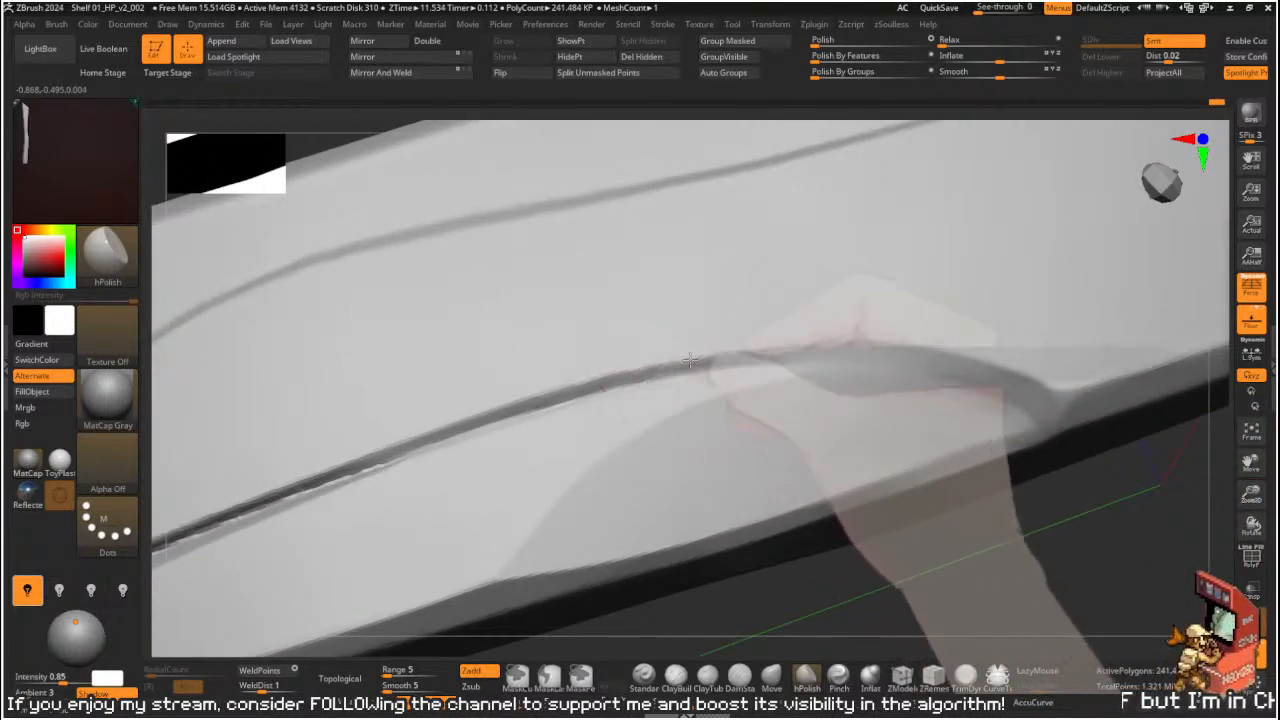
pyautogui.press('s')
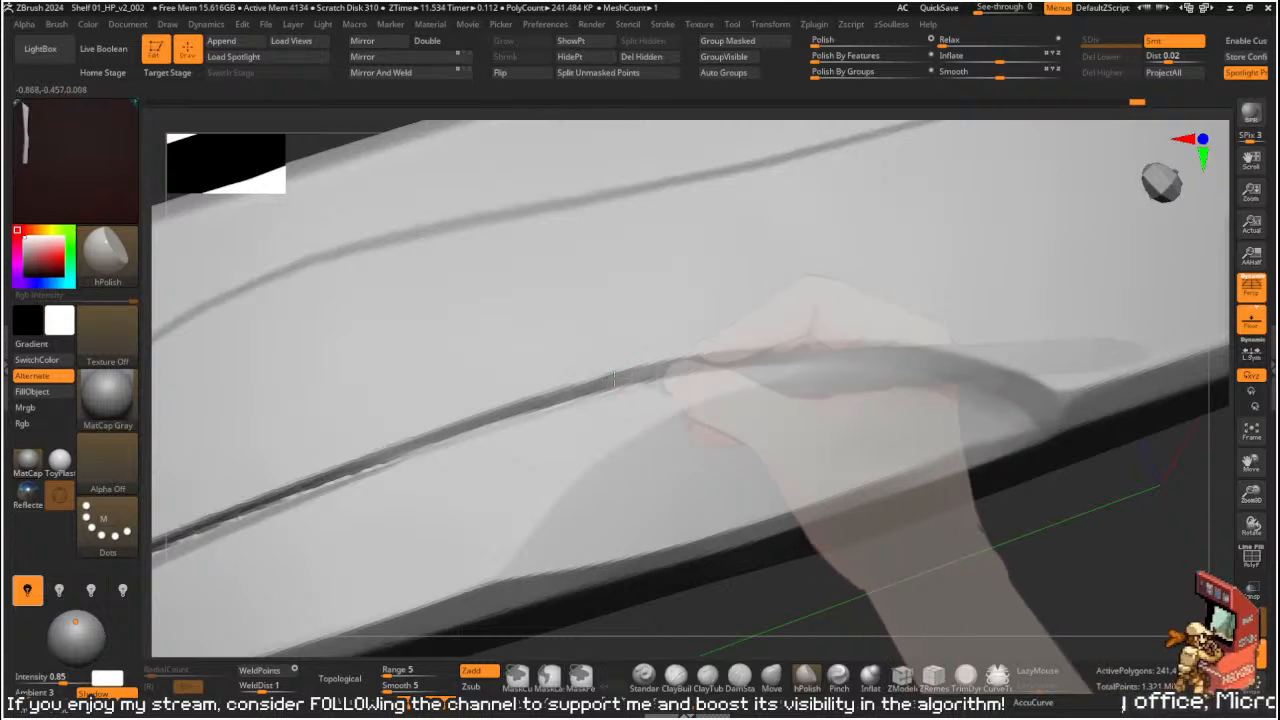
pyautogui.moveTo(509, 416)
pyautogui.mouseDown()
pyautogui.moveTo(546, 400)
pyautogui.moveTo(523, 404)
pyautogui.mouseUp()
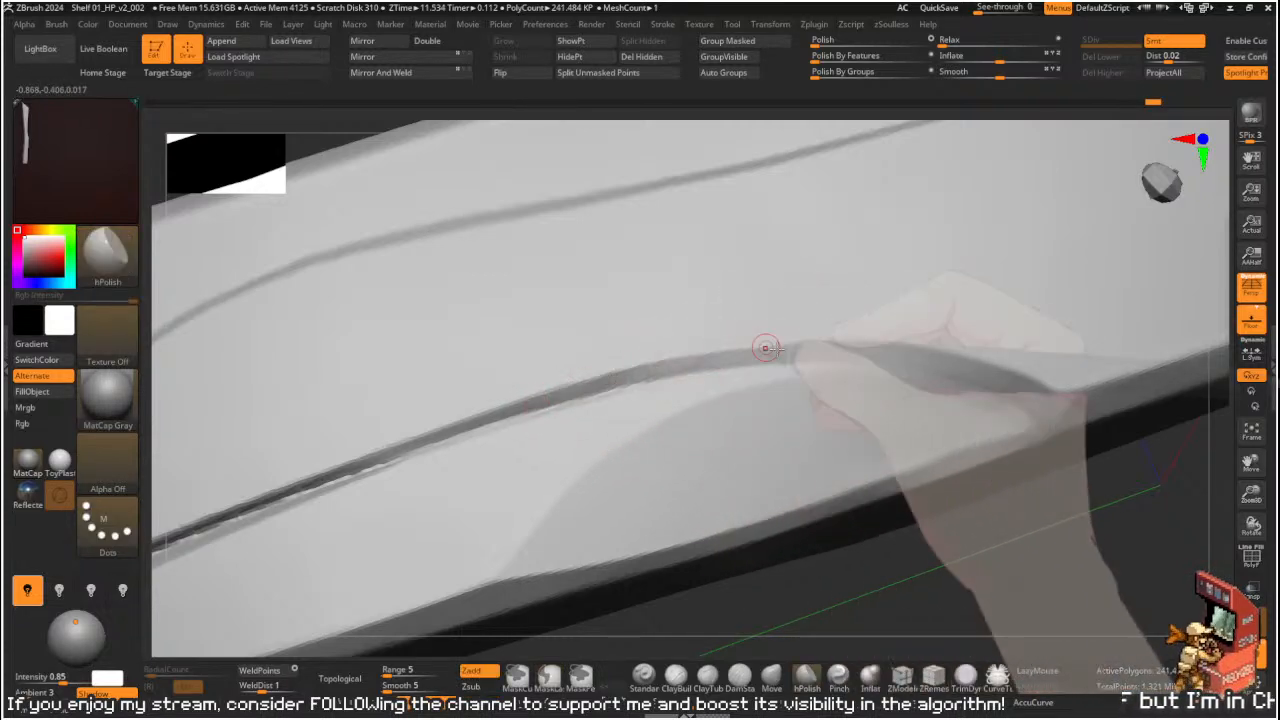
# - Polish the plank's split end around the crack openings with hPolish at a larger draw size
pyautogui.keyDown('alt'); pyautogui.moveTo(900, 549); pyautogui.dragTo(850, 508); pyautogui.keyUp('alt')
pyautogui.moveTo(714, 523)
pyautogui.keyDown('alt'); pyautogui.mouseDown()
pyautogui.moveTo(966, 511)
pyautogui.moveTo(663, 549)
pyautogui.moveTo(769, 531)
pyautogui.moveTo(754, 503)
pyautogui.moveTo(773, 552)
pyautogui.mouseUp(); pyautogui.keyUp('alt')
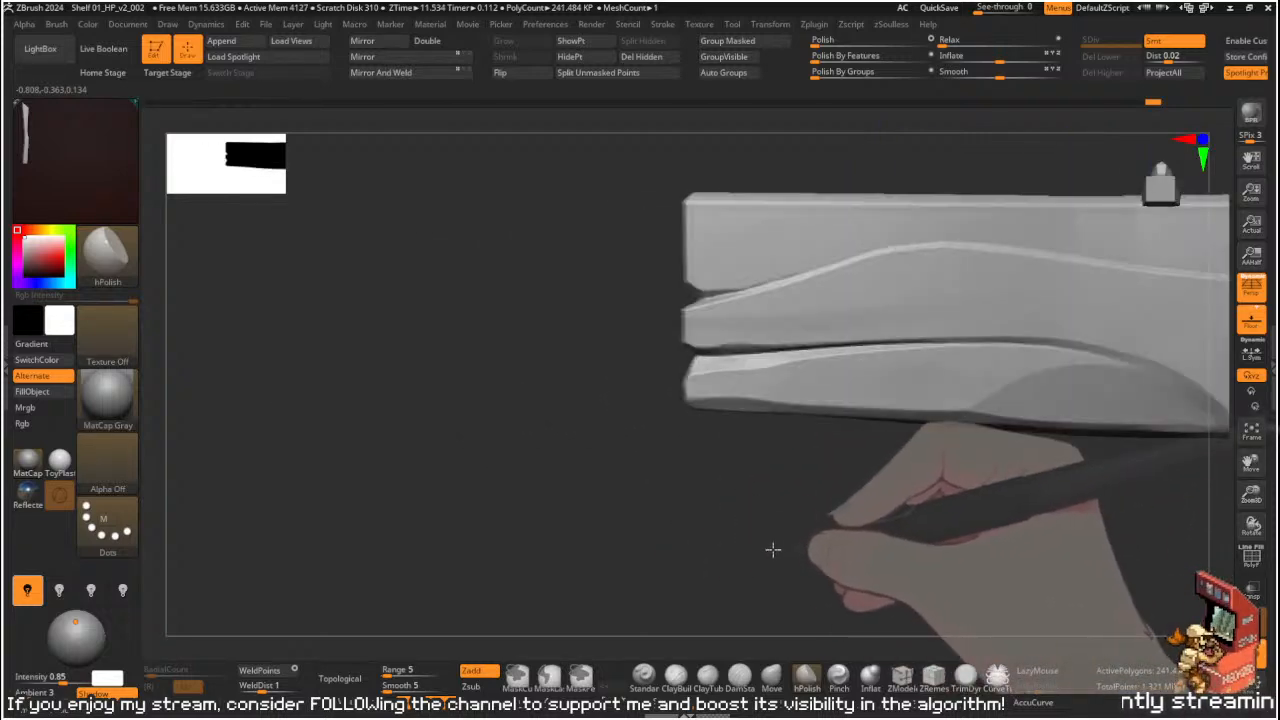
pyautogui.keyDown('alt'); pyautogui.moveTo(515, 359); pyautogui.dragTo(365, 411); pyautogui.keyUp('alt')
pyautogui.press('s')
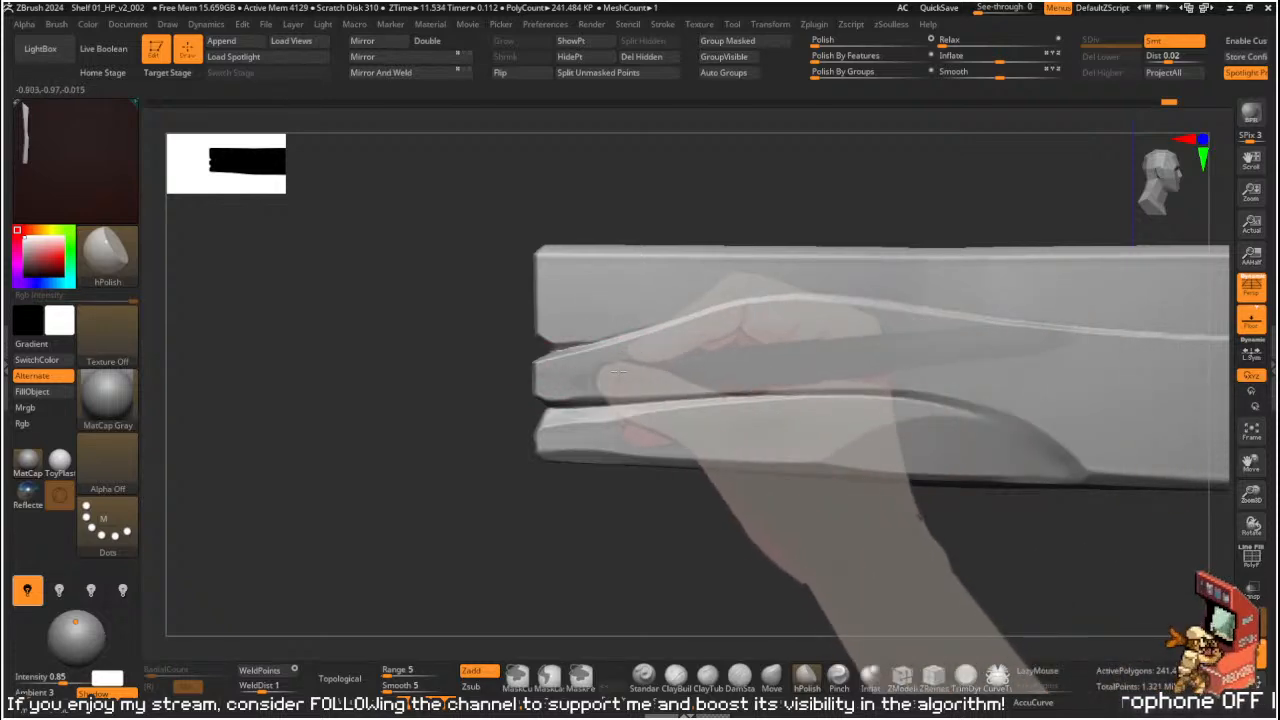
pyautogui.moveTo(466, 374); pyautogui.dragTo(898, 356)
# - Cut a wedge-shaped notch with ClipCurve where the upper crack reaches the plank's unsplit end
pyautogui.hotkey('ctrl', 'shift')
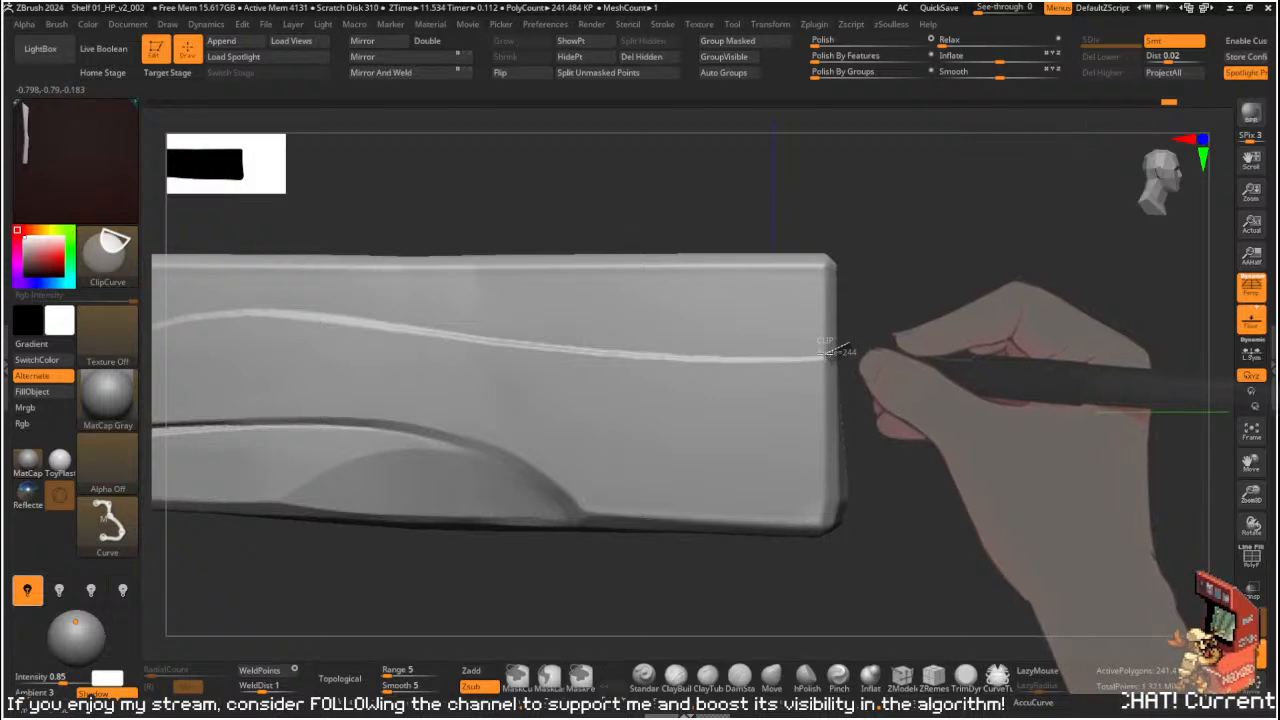
pyautogui.moveTo(869, 370)
pyautogui.keyDown('ctrl'); pyautogui.keyDown('shift'); pyautogui.mouseDown()
pyautogui.moveTo(831, 369)
pyautogui.moveTo(971, 357)
pyautogui.moveTo(885, 415)
pyautogui.moveTo(611, 397)
pyautogui.mouseUp(); pyautogui.keyUp('shift'); pyautogui.keyUp('ctrl')
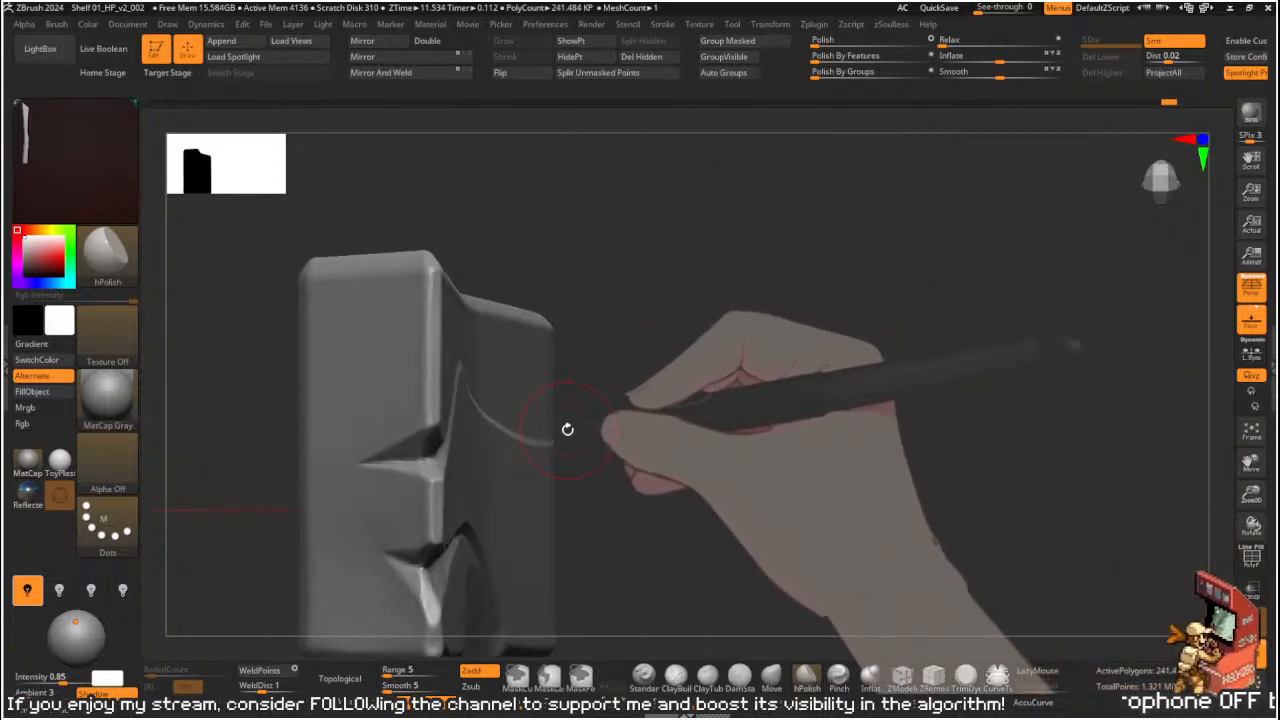
pyautogui.keyDown('ctrl'); pyautogui.keyDown('shift'); pyautogui.moveTo(554, 427); pyautogui.dragTo(677, 434); pyautogui.keyUp('shift'); pyautogui.keyUp('ctrl')
pyautogui.moveTo(579, 389)
pyautogui.keyDown('ctrl'); pyautogui.keyDown('shift'); pyautogui.mouseDown()
pyautogui.moveTo(563, 405)
pyautogui.moveTo(605, 415)
pyautogui.moveTo(583, 414)
pyautogui.moveTo(603, 380)
pyautogui.mouseUp(); pyautogui.keyUp('shift'); pyautogui.keyUp('ctrl')
pyautogui.moveTo(654, 347); pyautogui.dragTo(727, 193)
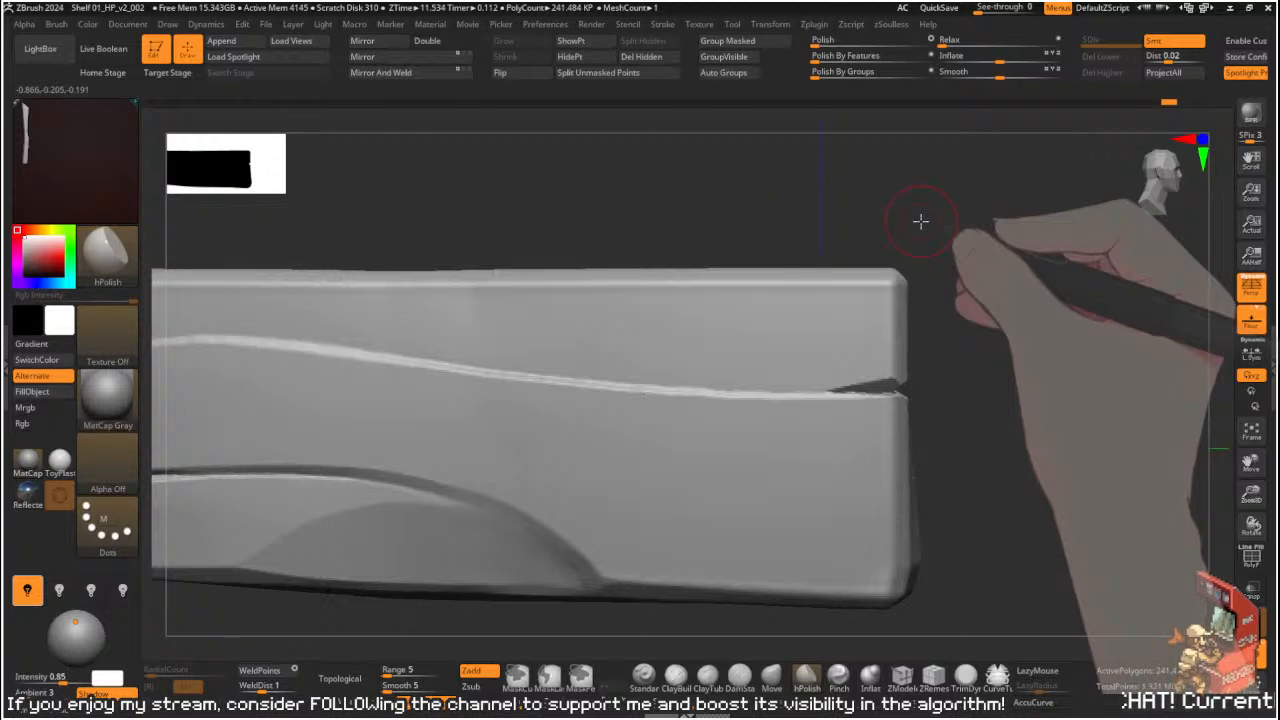
# - Clip the crack notch across the plank's end face with ClipCurve and frame the whole plank
pyautogui.moveTo(1014, 357)
pyautogui.mouseDown()
pyautogui.moveTo(790, 372)
pyautogui.moveTo(743, 349)
pyautogui.moveTo(683, 344)
pyautogui.moveTo(704, 375)
pyautogui.moveTo(606, 334)
pyautogui.moveTo(671, 321)
pyautogui.mouseUp()
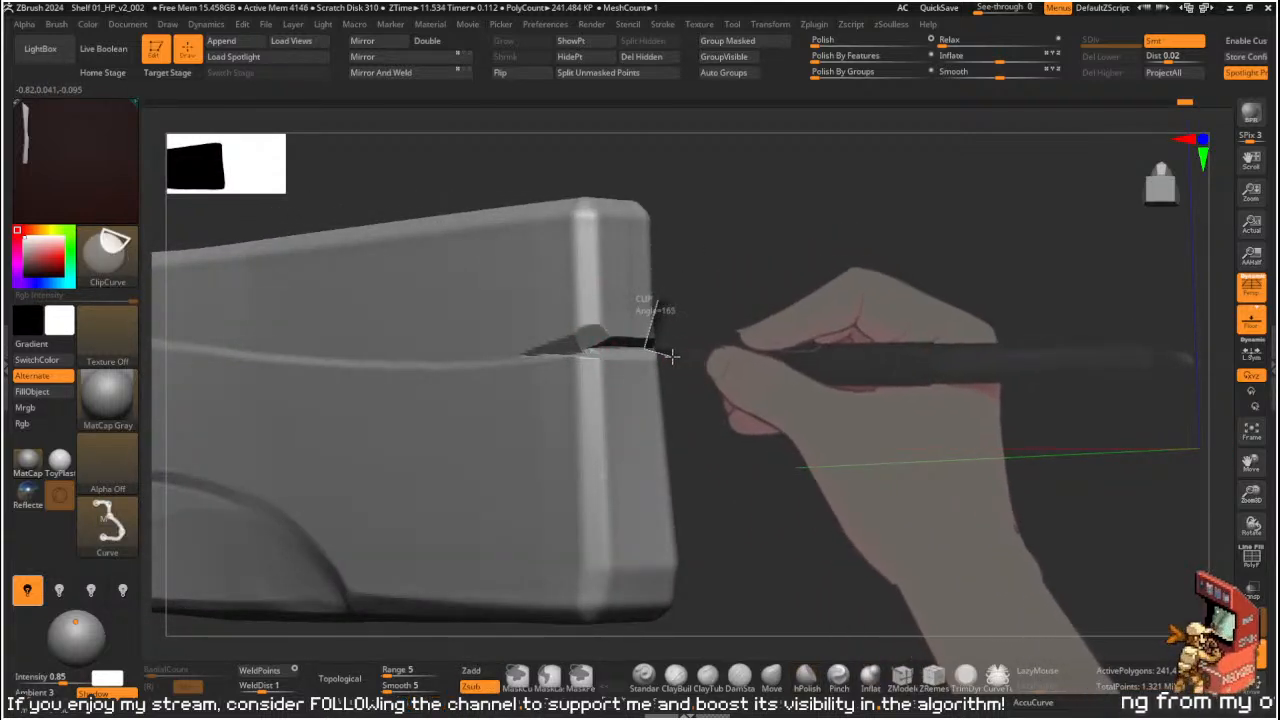
pyautogui.moveTo(681, 354); pyautogui.dragTo(632, 231)
pyautogui.press('f')
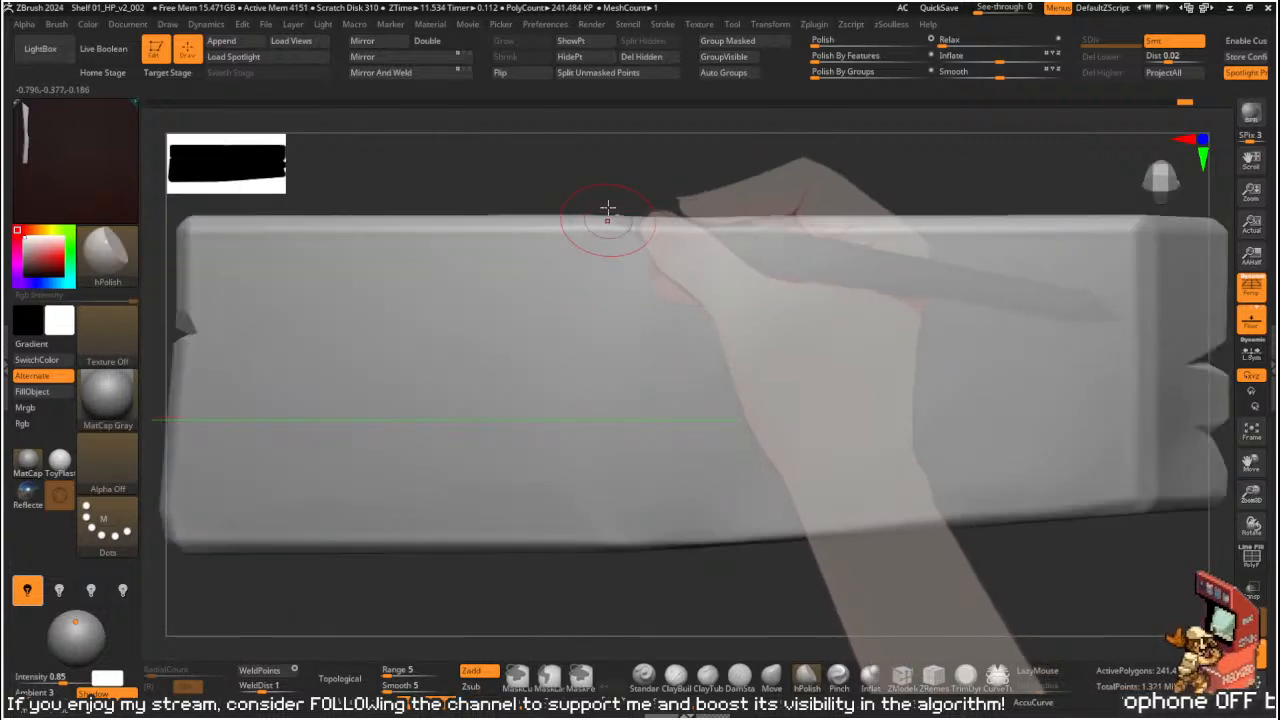
# - Lasso-mask the plank's lower strip along a wavy line starting from the single notch at its unsplit end
pyautogui.keyDown('alt'); pyautogui.moveTo(640, 173); pyautogui.dragTo(583, 180); pyautogui.keyUp('alt')
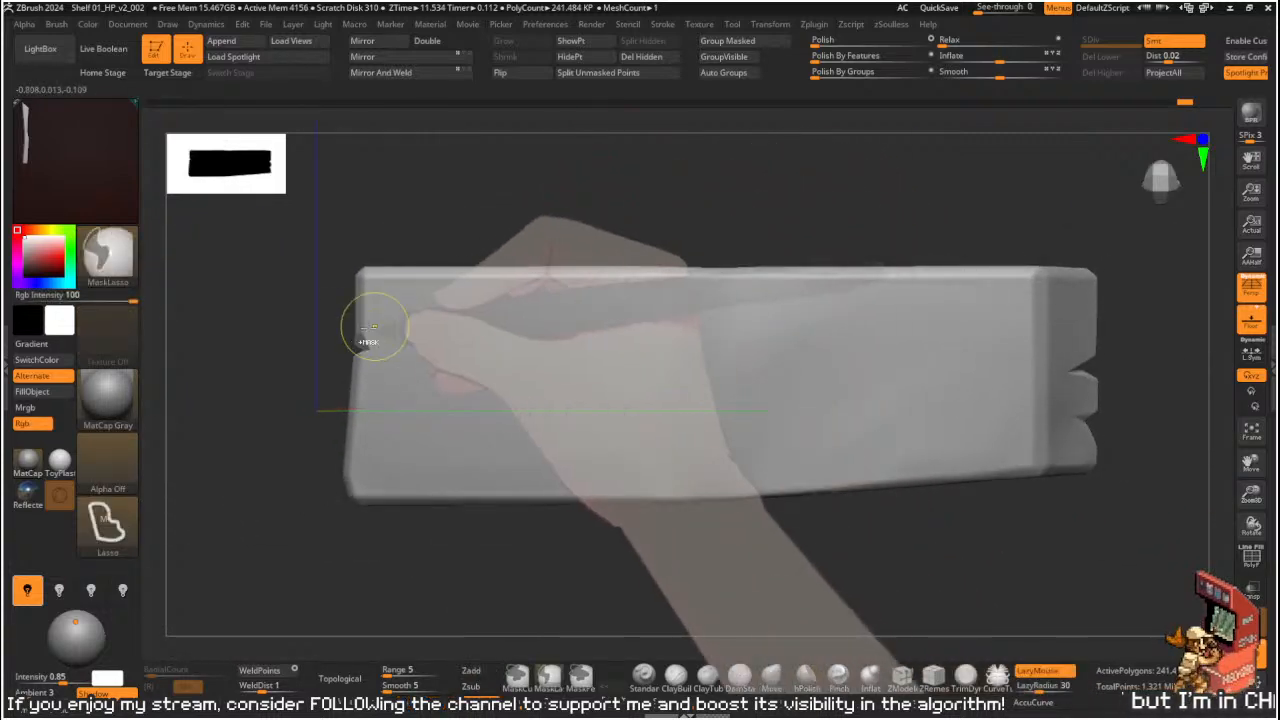
pyautogui.moveTo(335, 349)
pyautogui.keyDown('ctrl'); pyautogui.mouseDown()
pyautogui.moveTo(843, 375)
pyautogui.moveTo(1108, 372)
pyautogui.moveTo(801, 600)
pyautogui.moveTo(209, 580)
pyautogui.moveTo(228, 545)
pyautogui.mouseUp(); pyautogui.keyUp('ctrl')
pyautogui.moveTo(851, 514)
pyautogui.keyDown('alt'); pyautogui.mouseDown()
pyautogui.moveTo(720, 477)
pyautogui.moveTo(803, 534)
pyautogui.moveTo(897, 437)
pyautogui.moveTo(774, 437)
pyautogui.mouseUp(); pyautogui.keyUp('alt')
pyautogui.moveTo(610, 505)
pyautogui.keyDown('alt'); pyautogui.mouseDown()
pyautogui.moveTo(731, 497)
pyautogui.moveTo(700, 515)
pyautogui.mouseUp(); pyautogui.keyUp('alt')
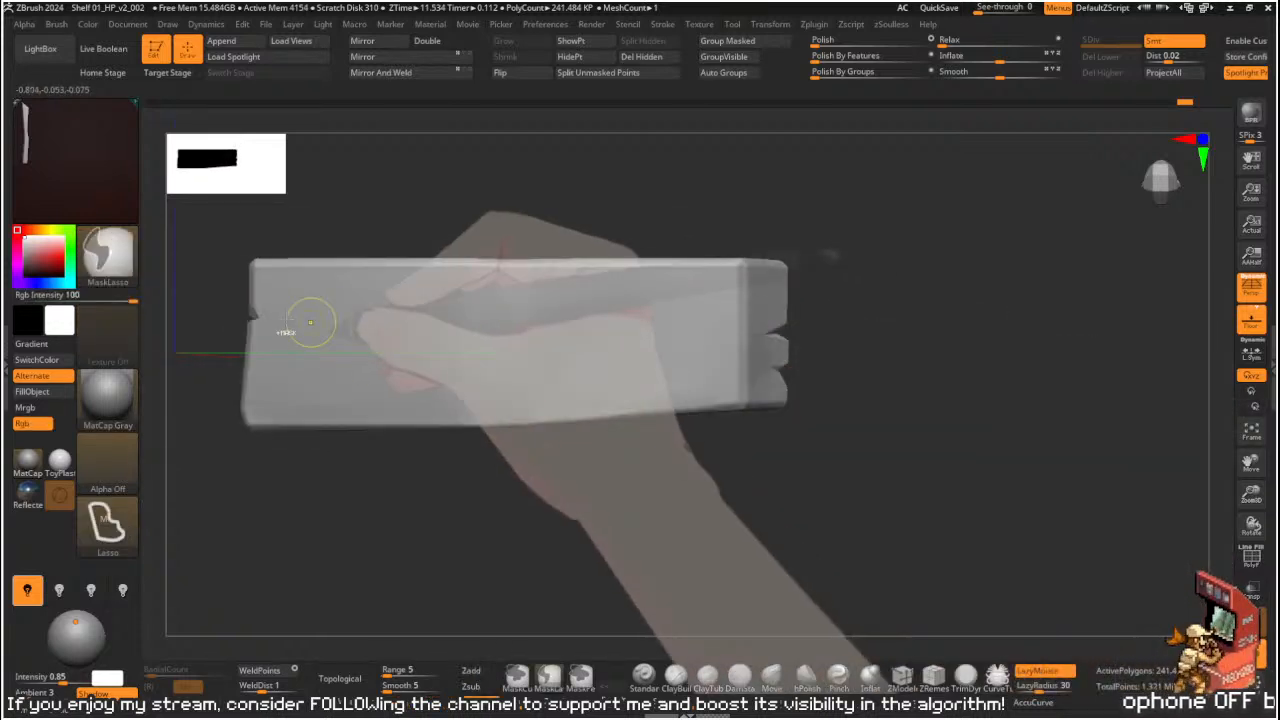
pyautogui.moveTo(234, 317)
pyautogui.keyDown('ctrl'); pyautogui.mouseDown()
pyautogui.moveTo(800, 372)
pyautogui.moveTo(486, 500)
pyautogui.moveTo(218, 482)
pyautogui.moveTo(215, 470)
pyautogui.mouseUp(); pyautogui.keyUp('ctrl')
pyautogui.keyDown('ctrl'); pyautogui.click(280, 357); pyautogui.keyUp('ctrl')
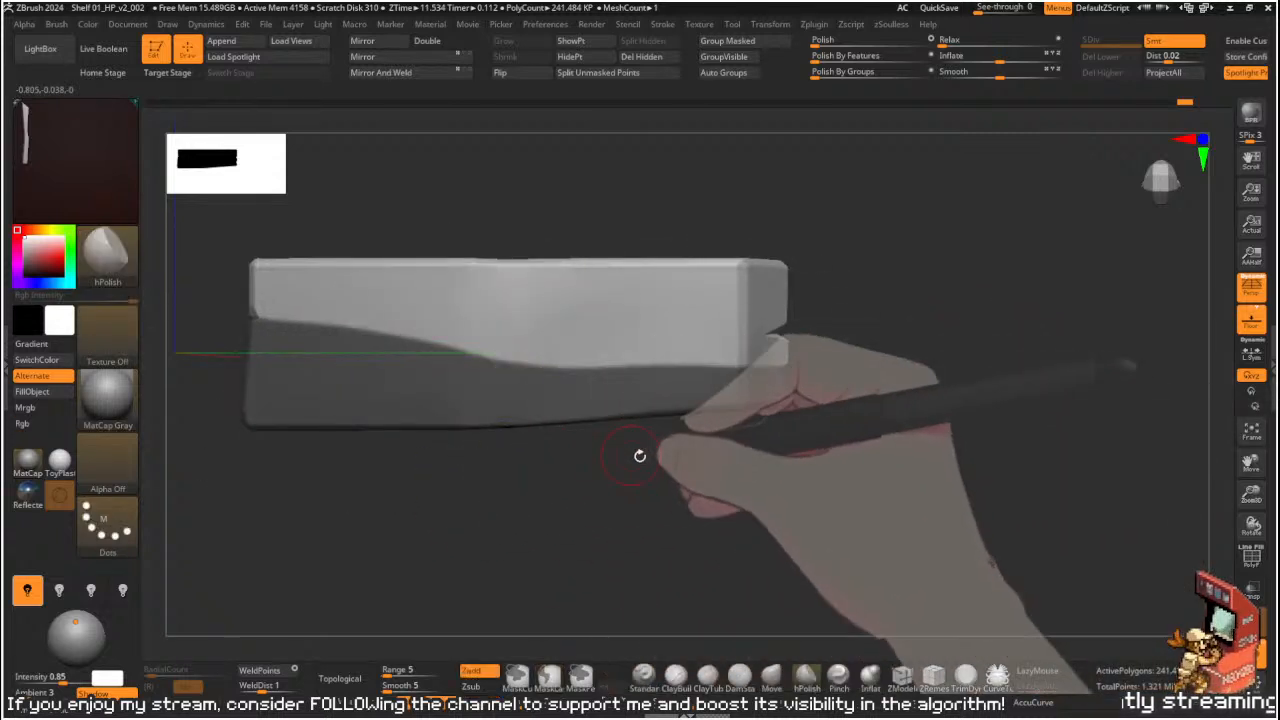
# - Extend the lasso mask to the lower notch at the split end and invert it, leaving only the lower strip editable
pyautogui.keyDown('alt'); pyautogui.moveTo(623, 454); pyautogui.dragTo(733, 505); pyautogui.keyUp('alt')
pyautogui.press('ctrl')
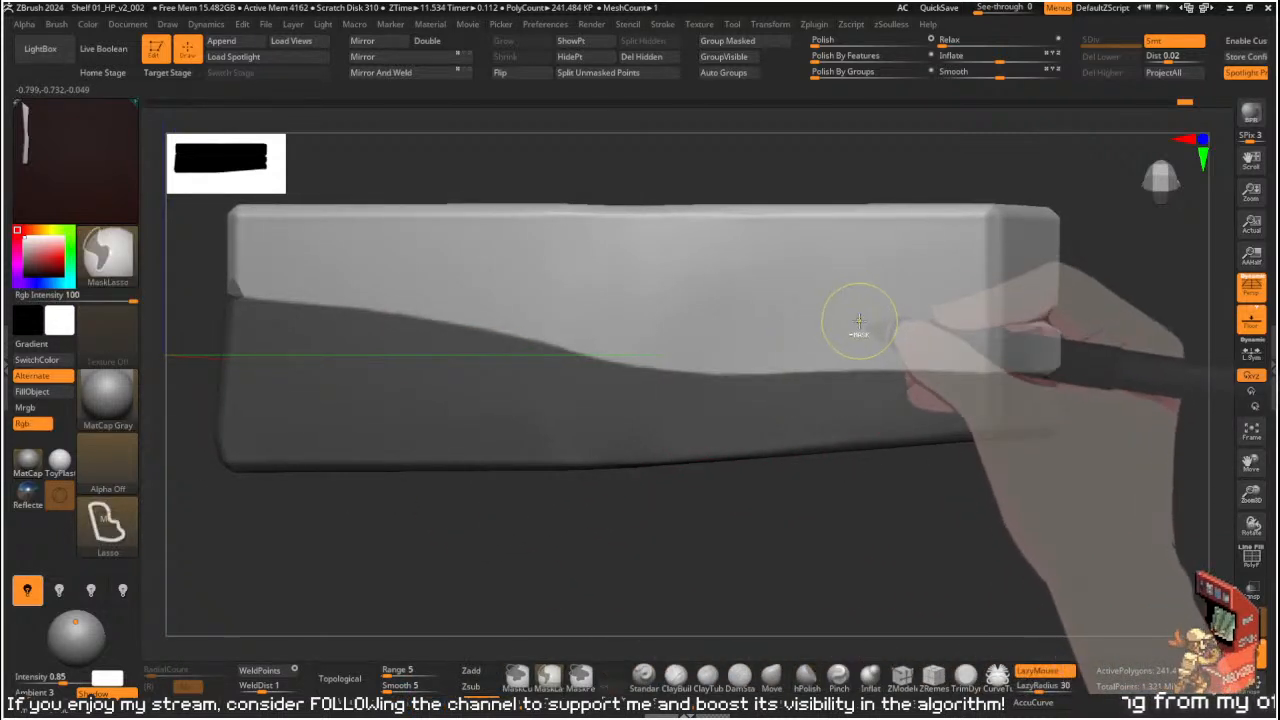
pyautogui.keyDown('alt'); pyautogui.moveTo(1103, 369); pyautogui.dragTo(883, 369); pyautogui.keyUp('alt')
pyautogui.moveTo(969, 374)
pyautogui.keyDown('alt'); pyautogui.mouseDown()
pyautogui.moveTo(986, 389)
pyautogui.moveTo(974, 395)
pyautogui.mouseUp(); pyautogui.keyUp('alt')
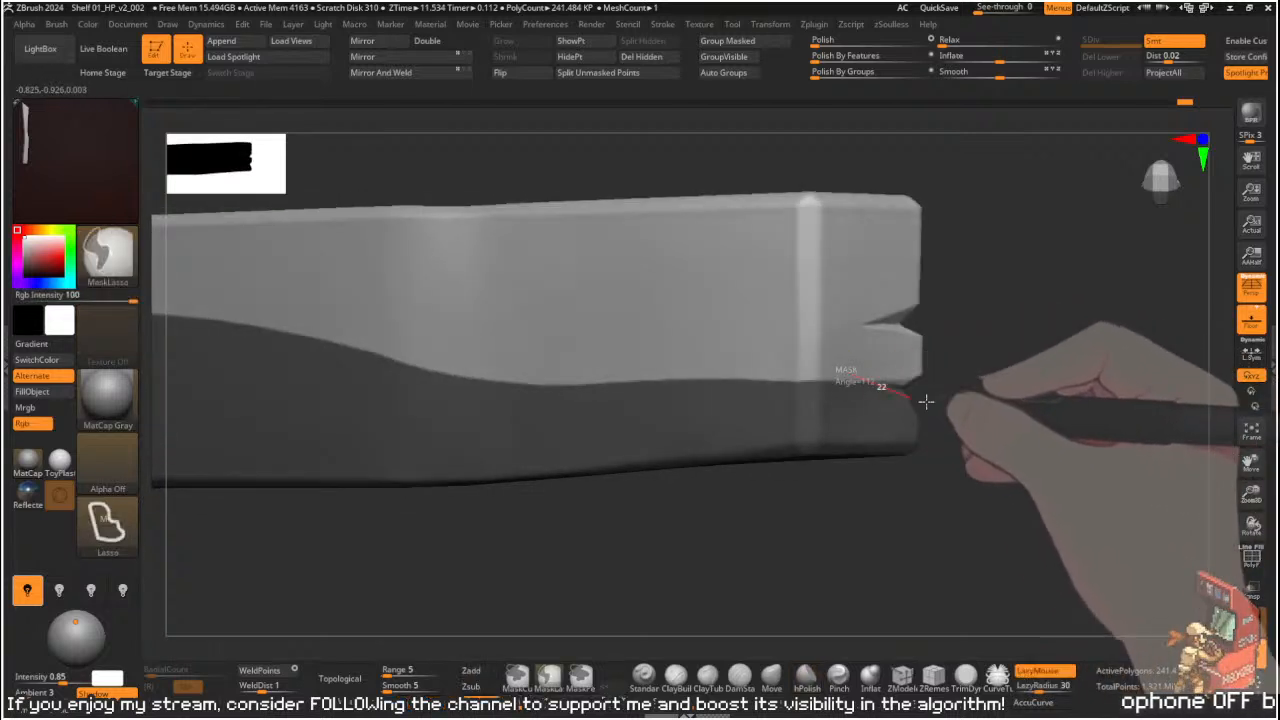
pyautogui.moveTo(862, 375)
pyautogui.keyDown('ctrl'); pyautogui.mouseDown()
pyautogui.moveTo(882, 351)
pyautogui.moveTo(826, 366)
pyautogui.moveTo(997, 408)
pyautogui.moveTo(1006, 389)
pyautogui.moveTo(906, 391)
pyautogui.moveTo(1001, 393)
pyautogui.moveTo(931, 326)
pyautogui.moveTo(963, 311)
pyautogui.moveTo(957, 337)
pyautogui.moveTo(920, 336)
pyautogui.mouseUp(); pyautogui.keyUp('ctrl')
pyautogui.moveTo(950, 294)
pyautogui.mouseDown()
pyautogui.moveTo(1003, 291)
pyautogui.moveTo(972, 283)
pyautogui.mouseUp()
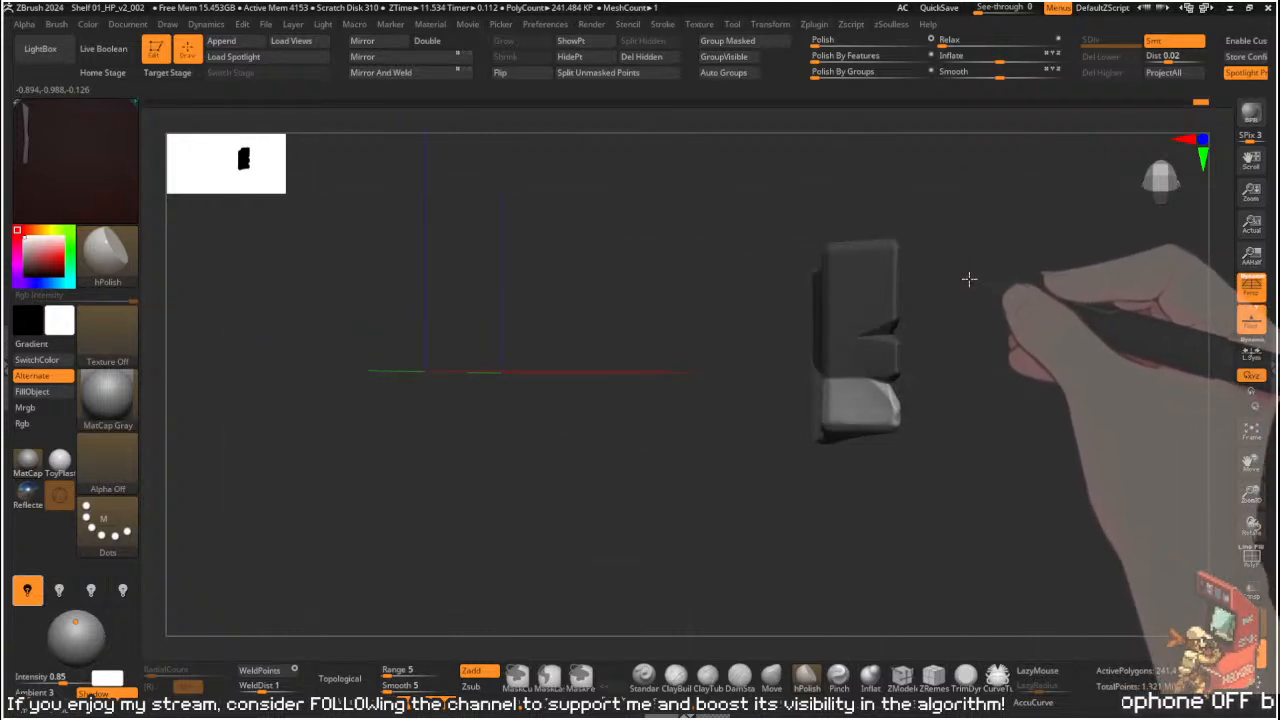
pyautogui.moveTo(894, 229)
pyautogui.keyDown('ctrl'); pyautogui.mouseDown()
pyautogui.moveTo(914, 214)
pyautogui.moveTo(909, 529)
pyautogui.moveTo(812, 556)
pyautogui.moveTo(846, 463)
pyautogui.moveTo(966, 463)
pyautogui.moveTo(938, 474)
pyautogui.moveTo(1034, 209)
pyautogui.moveTo(966, 246)
pyautogui.moveTo(1006, 260)
pyautogui.moveTo(960, 249)
pyautogui.moveTo(989, 294)
pyautogui.moveTo(937, 251)
pyautogui.moveTo(953, 264)
pyautogui.moveTo(926, 271)
pyautogui.mouseUp(); pyautogui.keyUp('ctrl')
# - Offset the unmasked lower strip in depth from the rest of the plank with the Move brush, and clear the mask
pyautogui.press('b')
pyautogui.press('m')
pyautogui.press('v')
pyautogui.moveTo(806, 384); pyautogui.dragTo(830, 341)
pyautogui.press('s')
pyautogui.moveTo(735, 350)
pyautogui.mouseDown()
pyautogui.moveTo(866, 306)
pyautogui.moveTo(718, 349)
pyautogui.mouseUp()
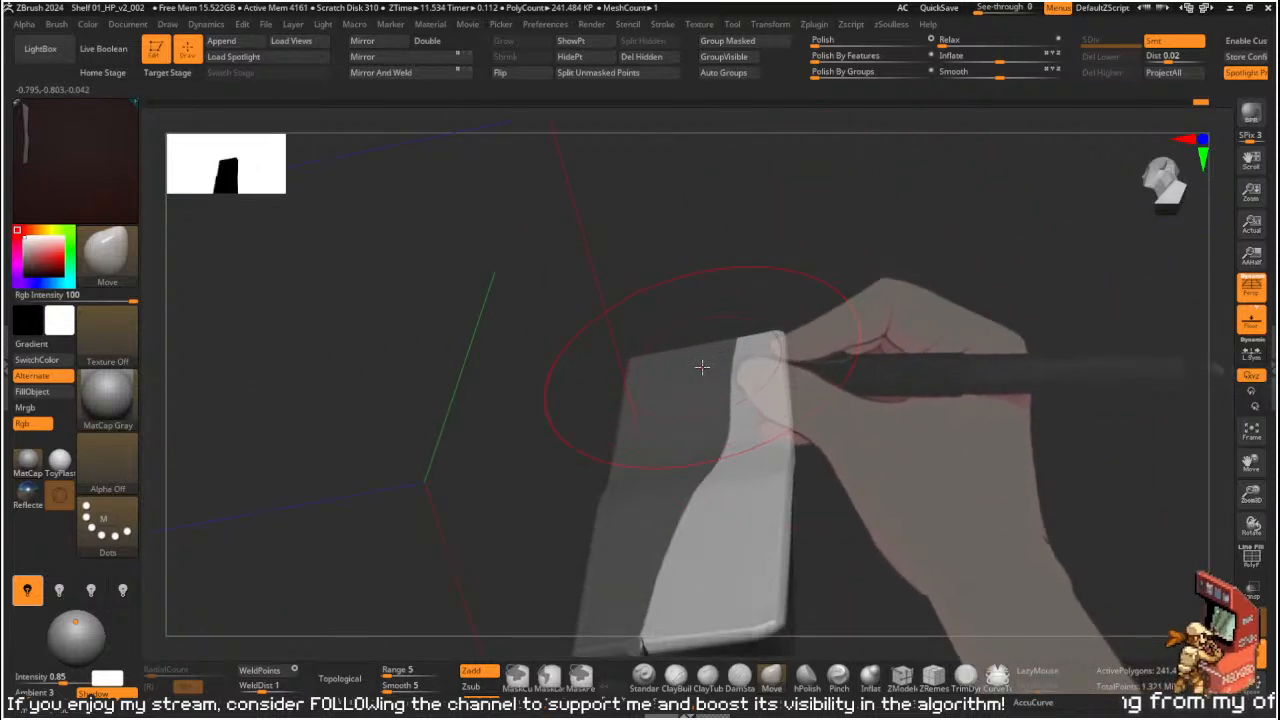
pyautogui.moveTo(683, 447)
pyautogui.mouseDown()
pyautogui.moveTo(923, 414)
pyautogui.moveTo(871, 334)
pyautogui.moveTo(640, 440)
pyautogui.moveTo(863, 337)
pyautogui.moveTo(603, 440)
pyautogui.mouseUp()
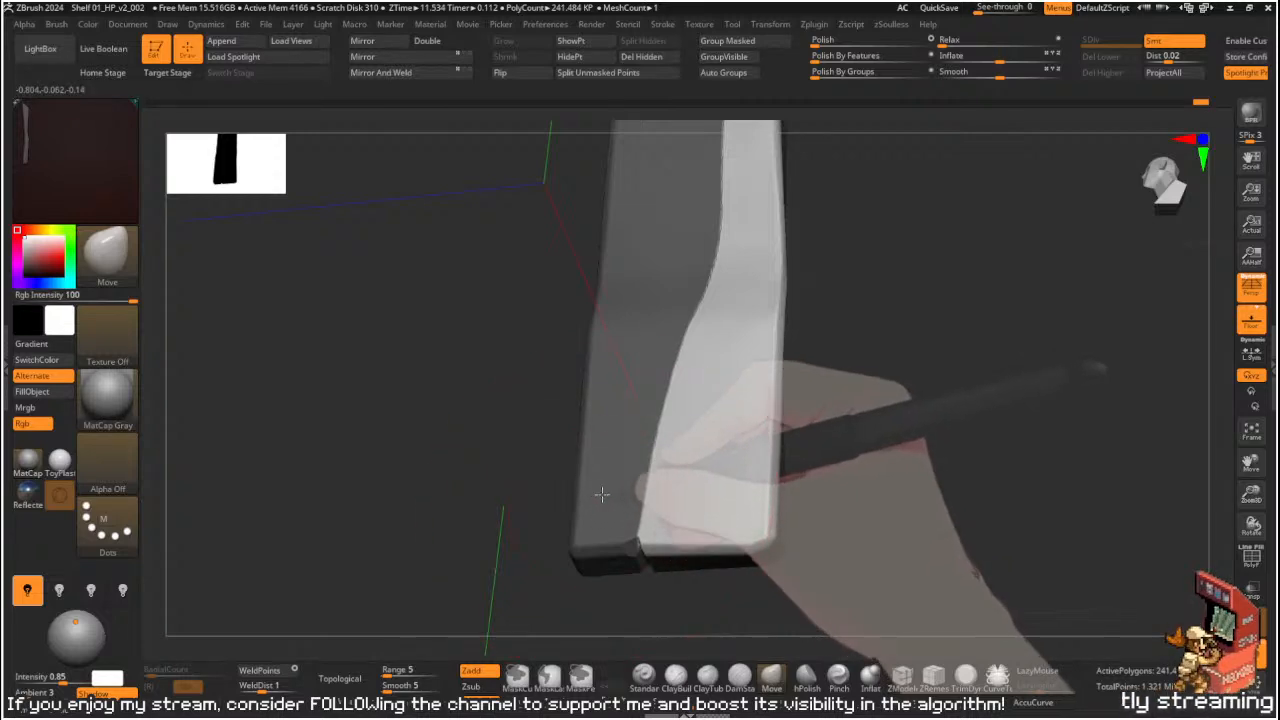
pyautogui.moveTo(934, 434)
pyautogui.mouseDown()
pyautogui.moveTo(949, 417)
pyautogui.moveTo(937, 406)
pyautogui.moveTo(903, 531)
pyautogui.moveTo(723, 371)
pyautogui.mouseUp()
pyautogui.rightClick(708, 434)
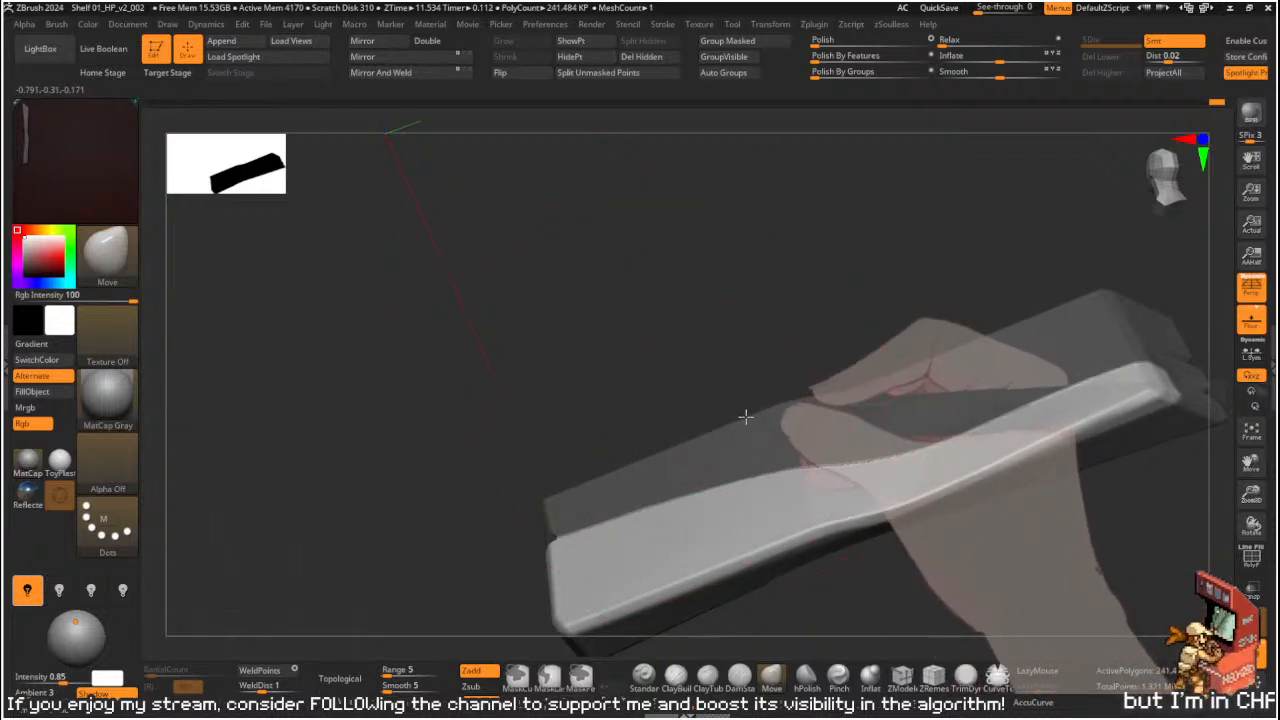
pyautogui.moveTo(748, 416); pyautogui.dragTo(851, 270)
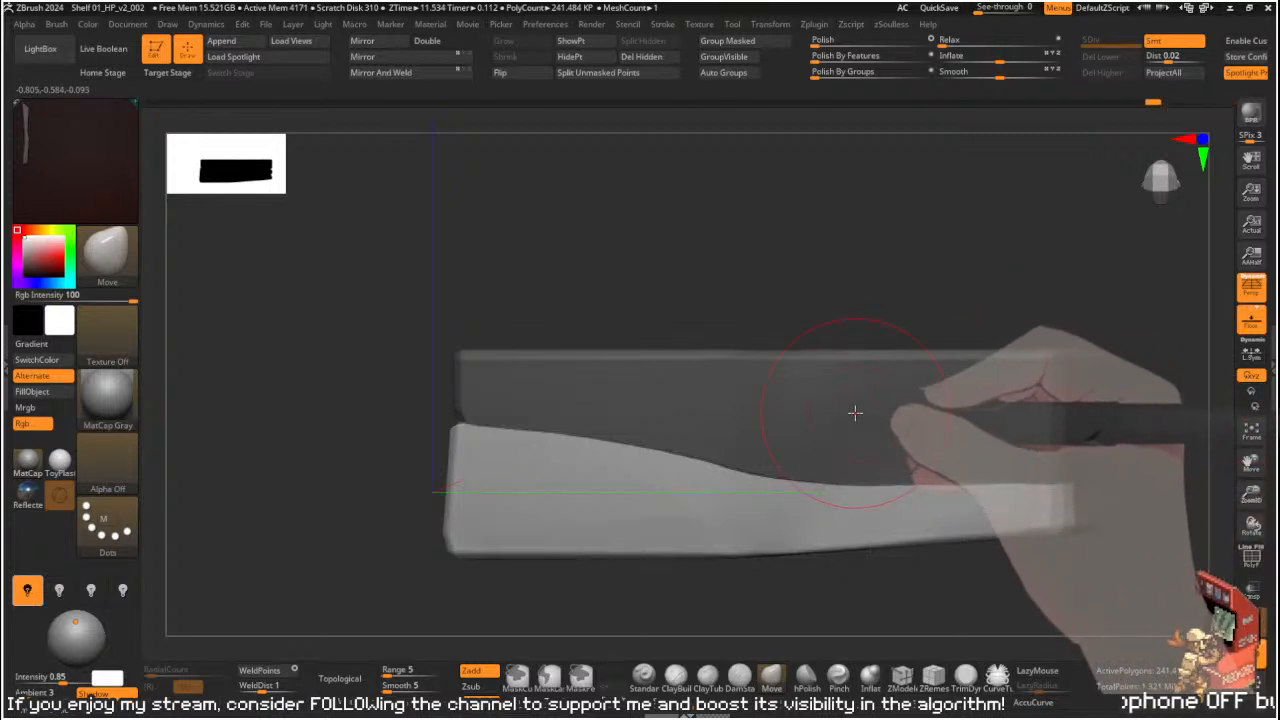
pyautogui.moveTo(900, 335)
pyautogui.mouseDown()
pyautogui.moveTo(903, 243)
pyautogui.moveTo(931, 277)
pyautogui.moveTo(963, 281)
pyautogui.moveTo(914, 266)
pyautogui.moveTo(966, 266)
pyautogui.moveTo(965, 399)
pyautogui.moveTo(866, 340)
pyautogui.moveTo(903, 429)
pyautogui.moveTo(765, 477)
pyautogui.mouseUp()
# - Carve the wavy seam through to the lower notch at the split end with the Orb_Cracks brush
pyautogui.press('b')
pyautogui.press('h')
pyautogui.press('p')
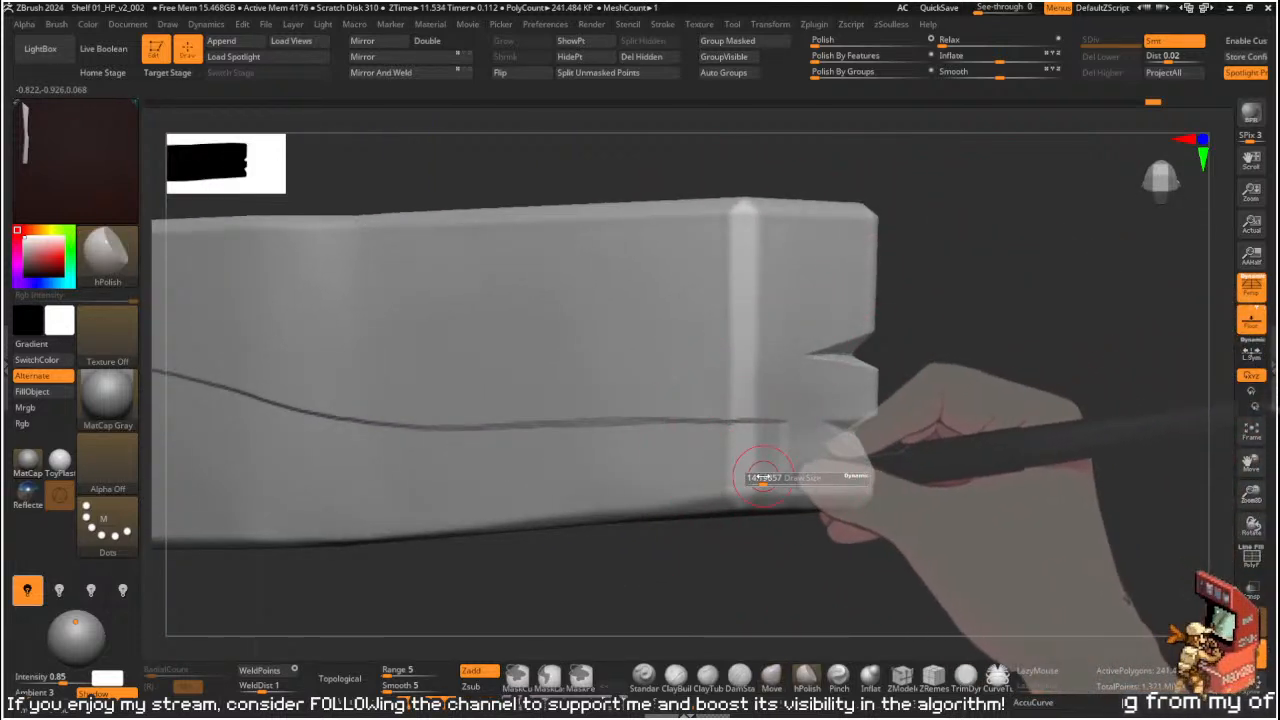
pyautogui.press('shift')
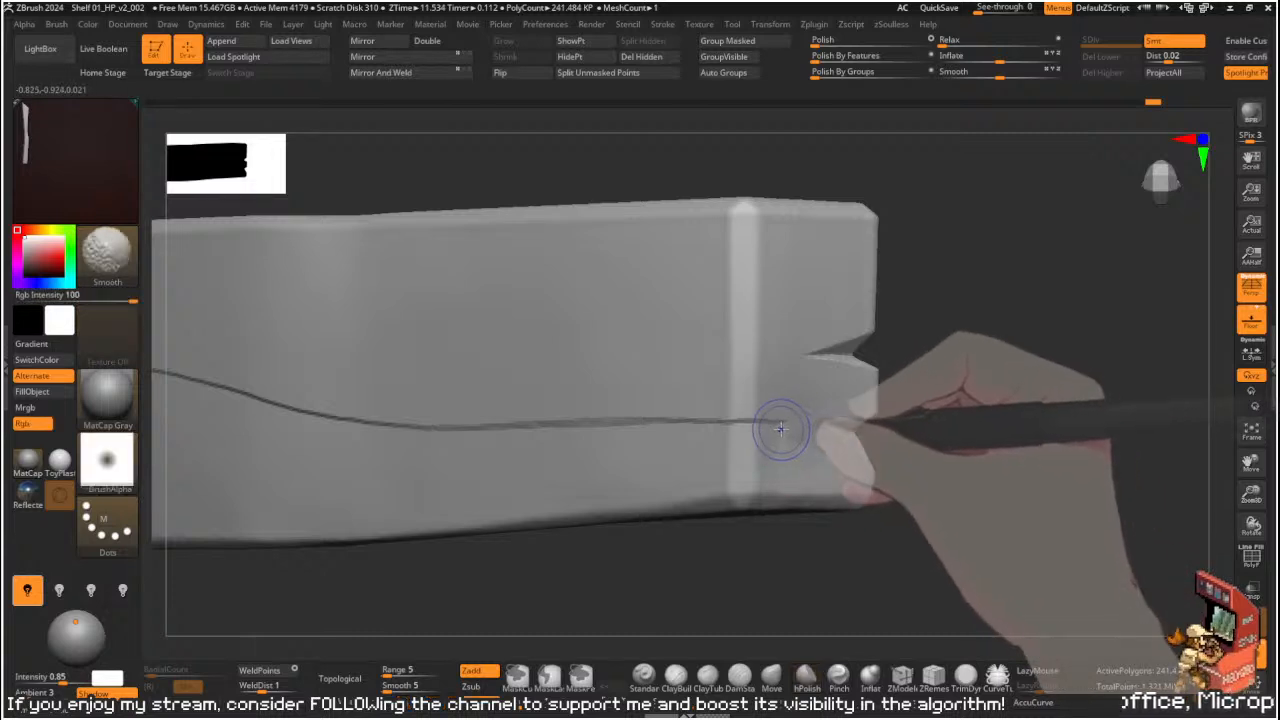
pyautogui.moveTo(769, 425); pyautogui.dragTo(868, 426)
pyautogui.hotkey('ctrl', 'z')
pyautogui.press('s')
pyautogui.moveTo(774, 425)
pyautogui.mouseDown()
pyautogui.moveTo(983, 441)
pyautogui.moveTo(870, 441)
pyautogui.mouseUp()
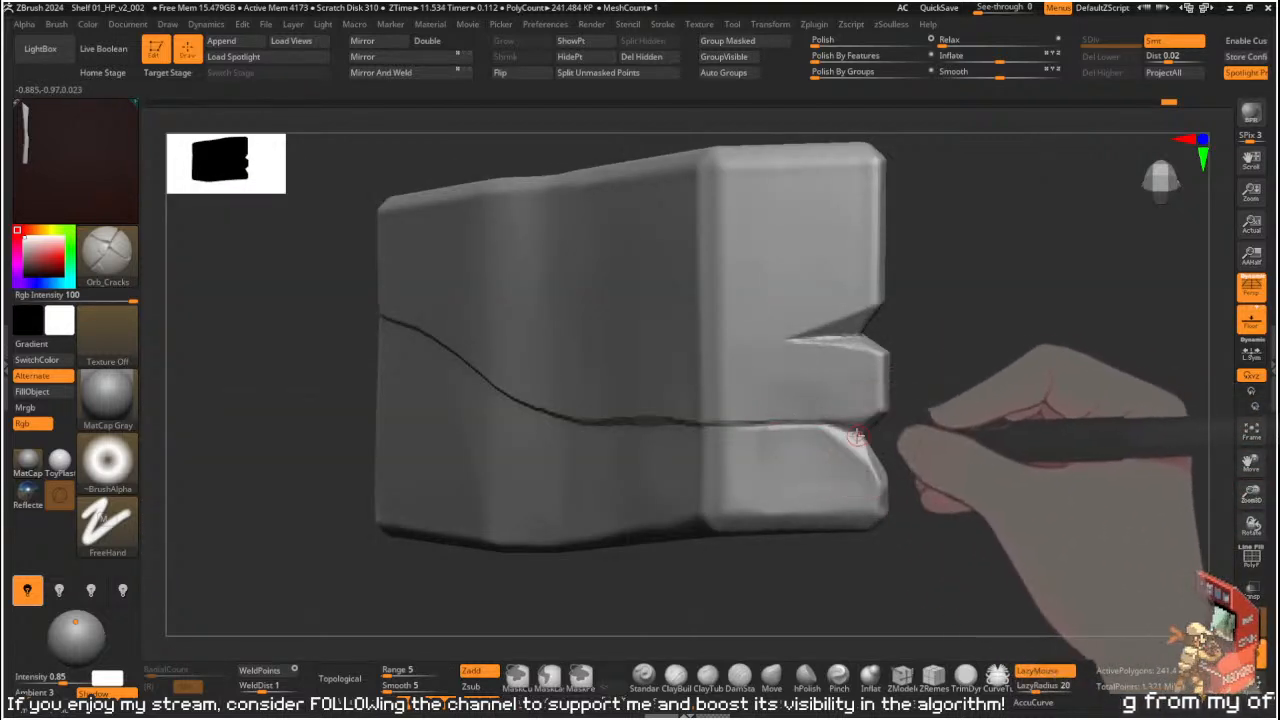
pyautogui.moveTo(889, 432)
pyautogui.mouseDown()
pyautogui.moveTo(969, 394)
pyautogui.moveTo(963, 363)
pyautogui.moveTo(940, 420)
pyautogui.mouseUp()
# - Lasso-mask a tapering wedge between the wavy seam and the upper end notch, and invert the mask
pyautogui.keyDown('ctrl'); pyautogui.moveTo(551, 421); pyautogui.dragTo(800, 350); pyautogui.keyUp('ctrl')
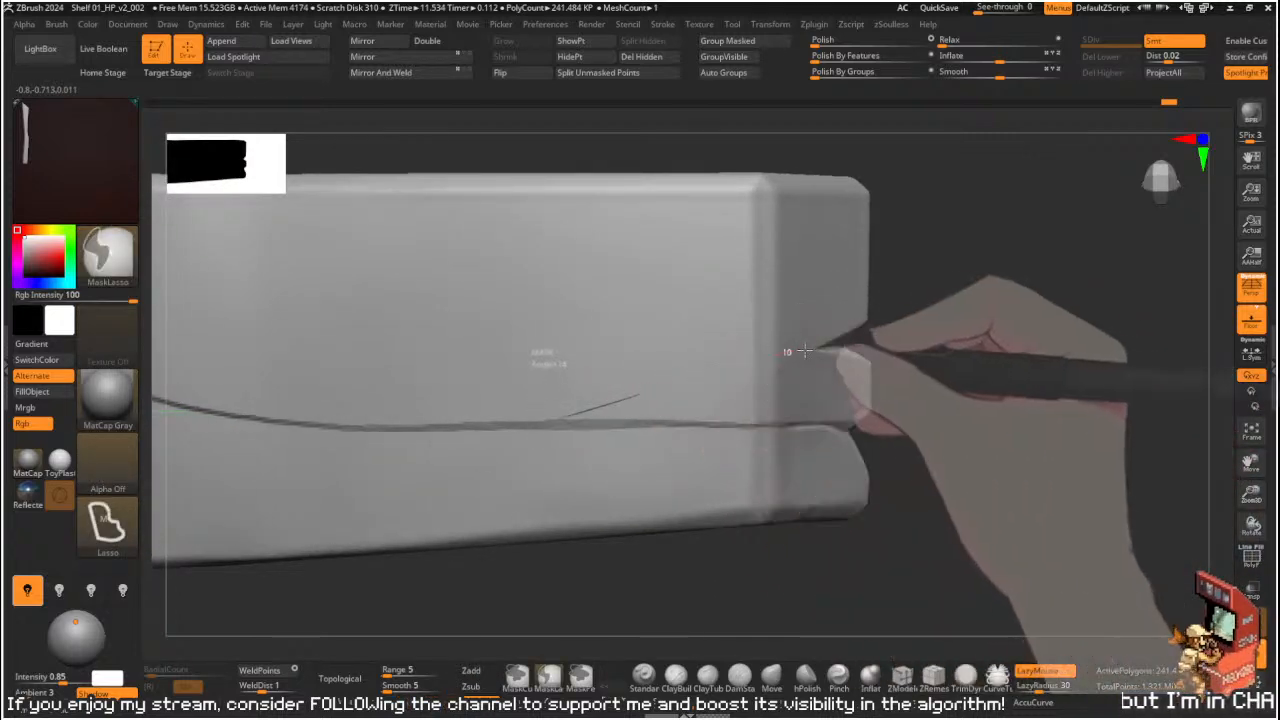
pyautogui.keyDown('ctrl'); pyautogui.moveTo(945, 452); pyautogui.dragTo(945, 455); pyautogui.keyUp('ctrl')
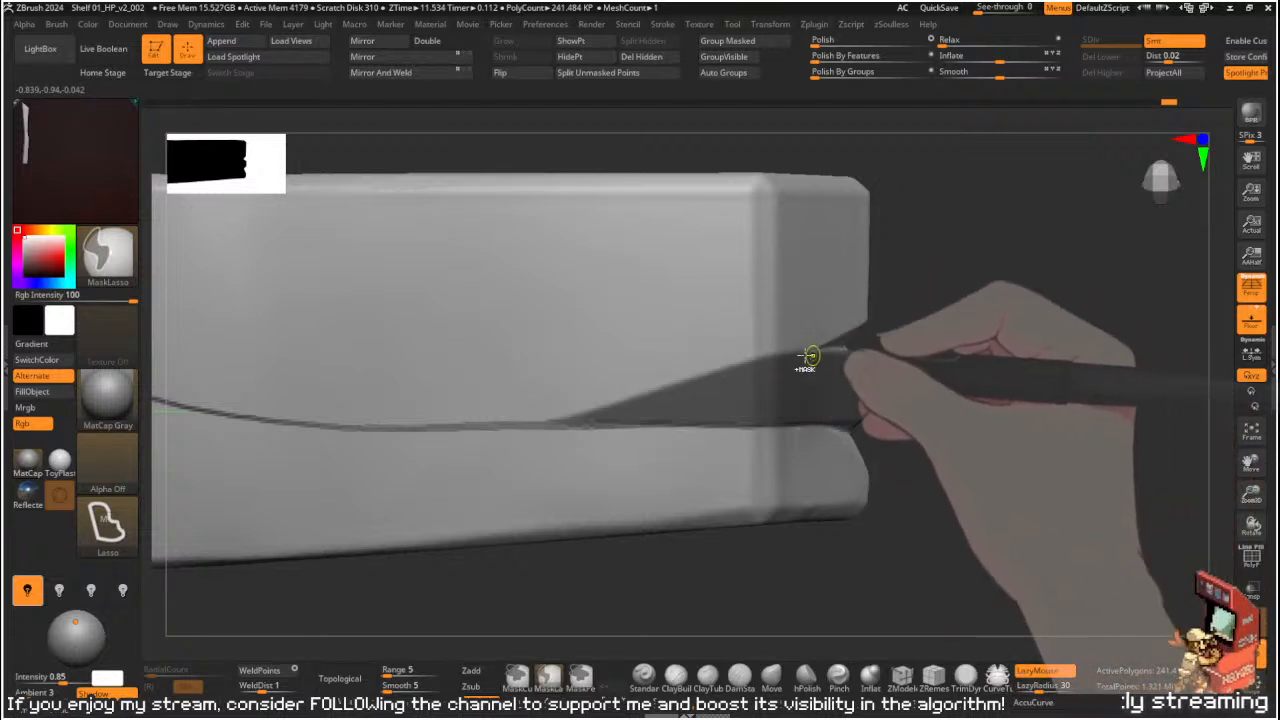
pyautogui.keyDown('ctrl'); pyautogui.click(974, 340); pyautogui.keyUp('ctrl')
# - Offset the unmasked wedge from the surrounding plank surface using the Move brush with an adjusted draw size
pyautogui.moveTo(974, 340)
pyautogui.mouseDown()
pyautogui.moveTo(901, 340)
pyautogui.moveTo(915, 341)
pyautogui.moveTo(871, 320)
pyautogui.mouseUp()
pyautogui.moveTo(1025, 341)
pyautogui.mouseDown()
pyautogui.moveTo(1011, 351)
pyautogui.moveTo(1034, 346)
pyautogui.moveTo(950, 333)
pyautogui.mouseUp()
pyautogui.moveTo(1010, 287)
pyautogui.mouseDown()
pyautogui.moveTo(986, 337)
pyautogui.moveTo(1086, 223)
pyautogui.moveTo(1046, 237)
pyautogui.mouseUp()
pyautogui.press('b')
pyautogui.press('m')
pyautogui.press('v')
pyautogui.press('s')
pyautogui.moveTo(925, 386); pyautogui.dragTo(945, 386)
pyautogui.moveTo(660, 395)
pyautogui.mouseDown()
pyautogui.moveTo(515, 403)
pyautogui.moveTo(523, 417)
pyautogui.mouseUp()
pyautogui.moveTo(596, 501); pyautogui.dragTo(797, 351)
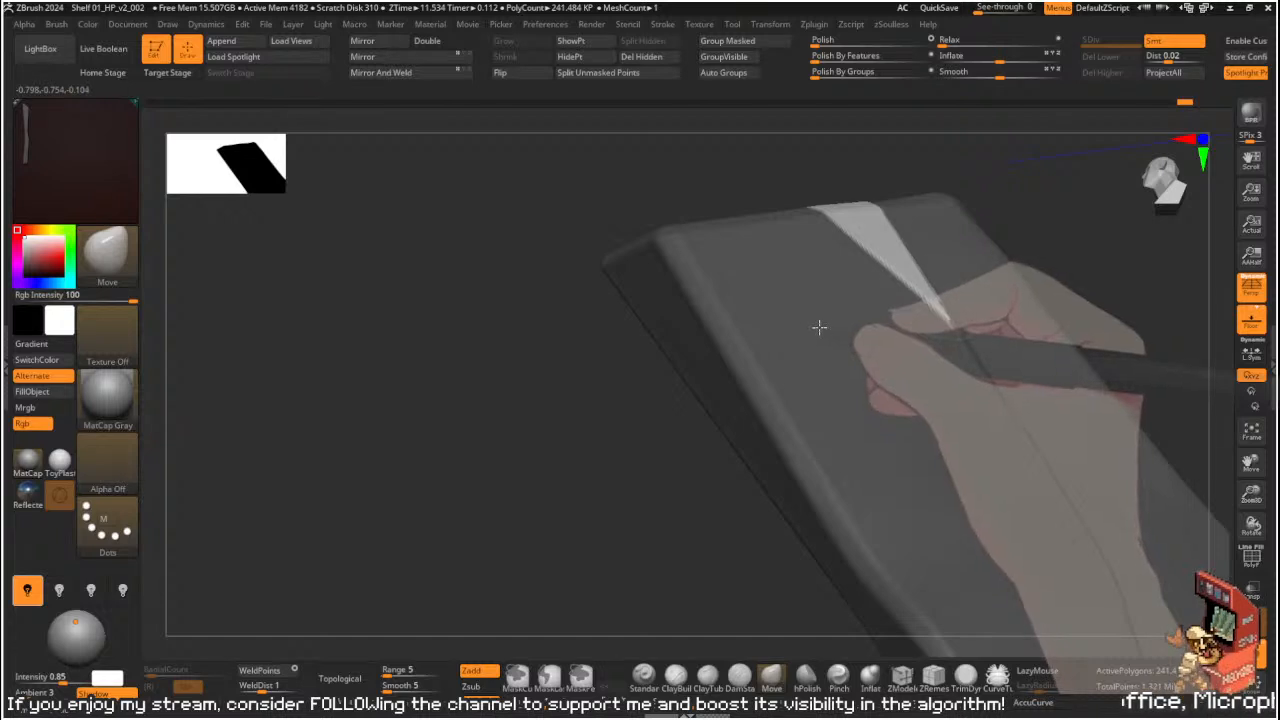
pyautogui.moveTo(669, 209); pyautogui.dragTo(754, 268)
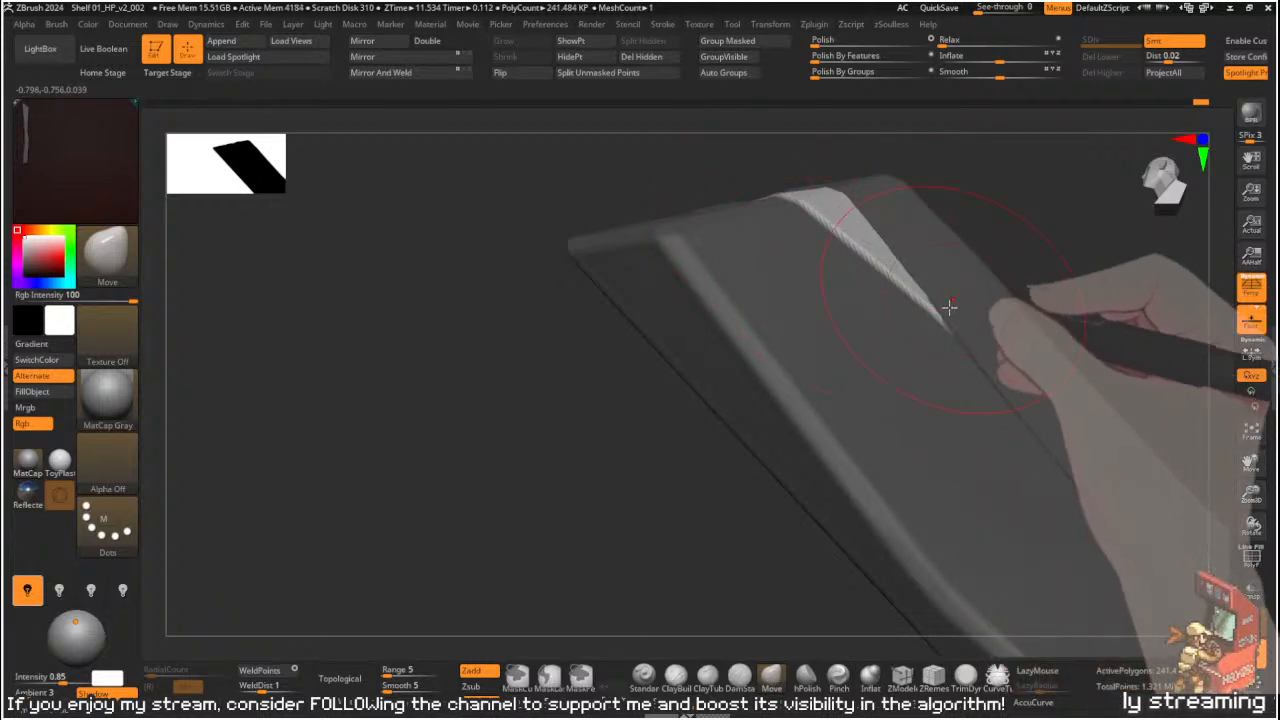
pyautogui.moveTo(1010, 262); pyautogui.dragTo(977, 251)
# - Refine the wedge's depth at the split end with Move strokes at adjusted draw sizes, and clear the mask
pyautogui.keyDown('ctrl'); pyautogui.moveTo(590, 305); pyautogui.dragTo(983, 194); pyautogui.keyUp('ctrl')
pyautogui.hotkey('ctrl', 'h')
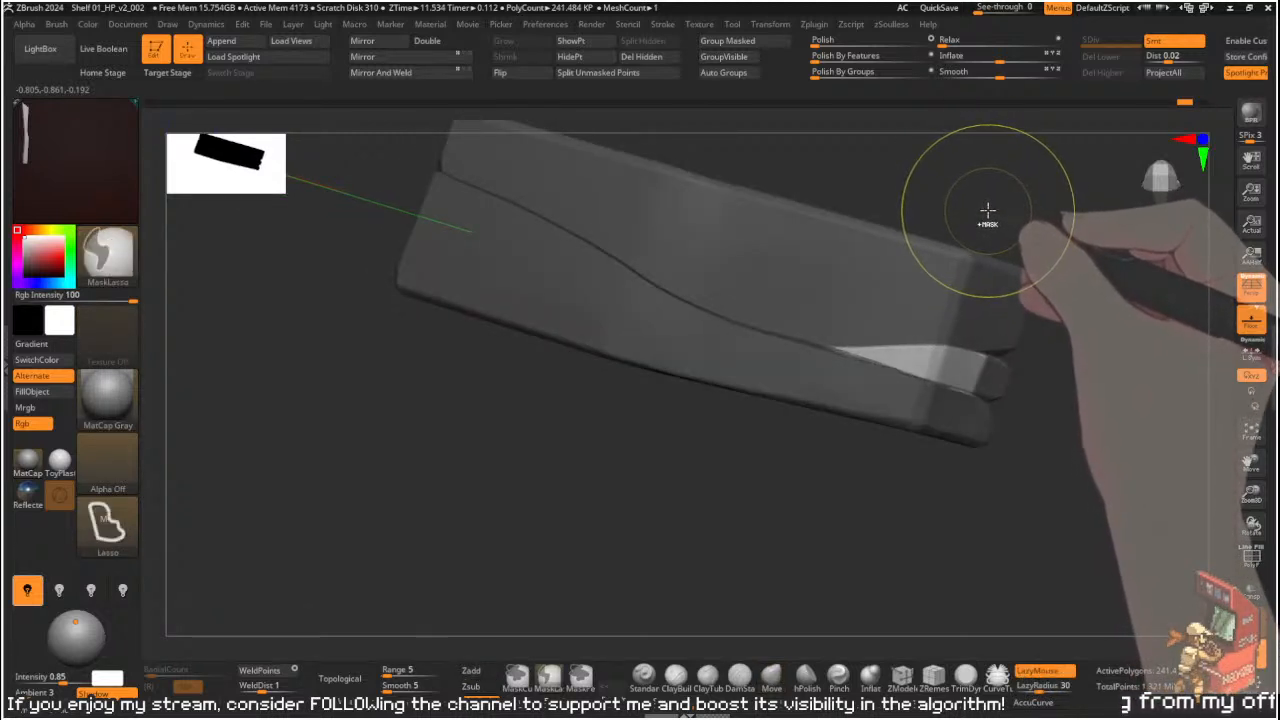
pyautogui.moveTo(986, 206)
pyautogui.mouseDown()
pyautogui.moveTo(1017, 206)
pyautogui.moveTo(941, 339)
pyautogui.mouseUp()
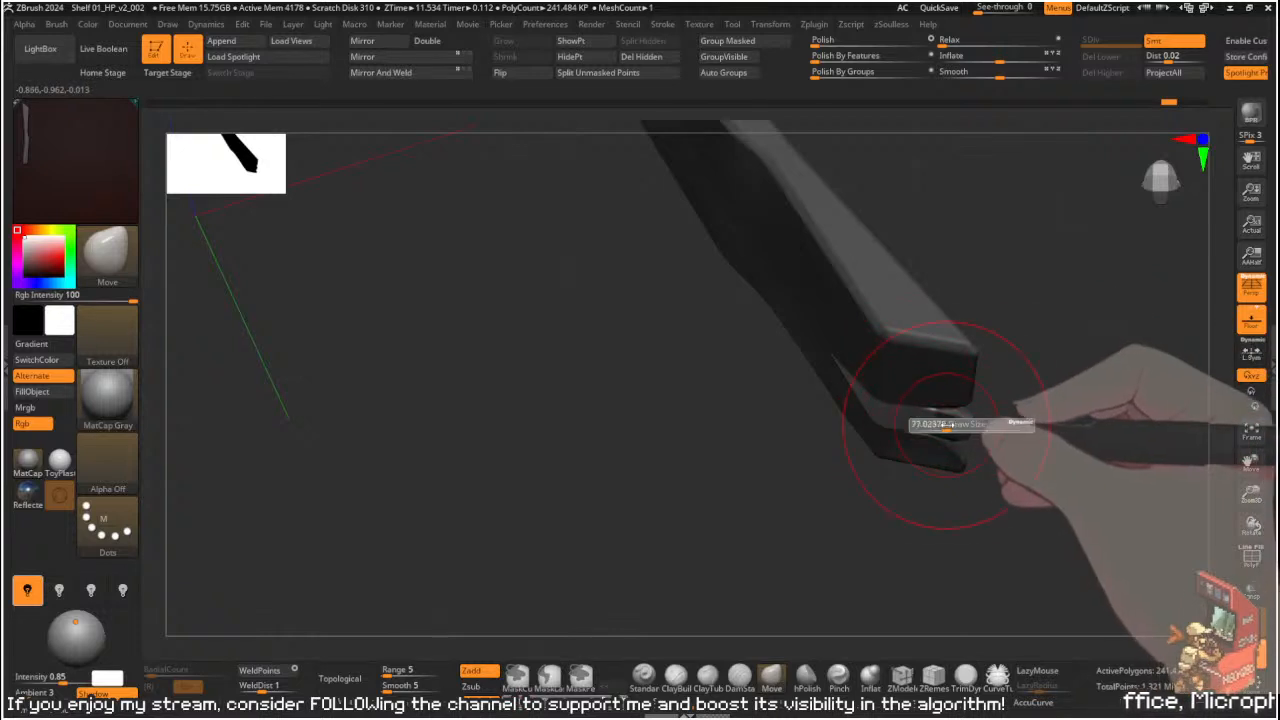
pyautogui.moveTo(771, 526); pyautogui.dragTo(790, 512)
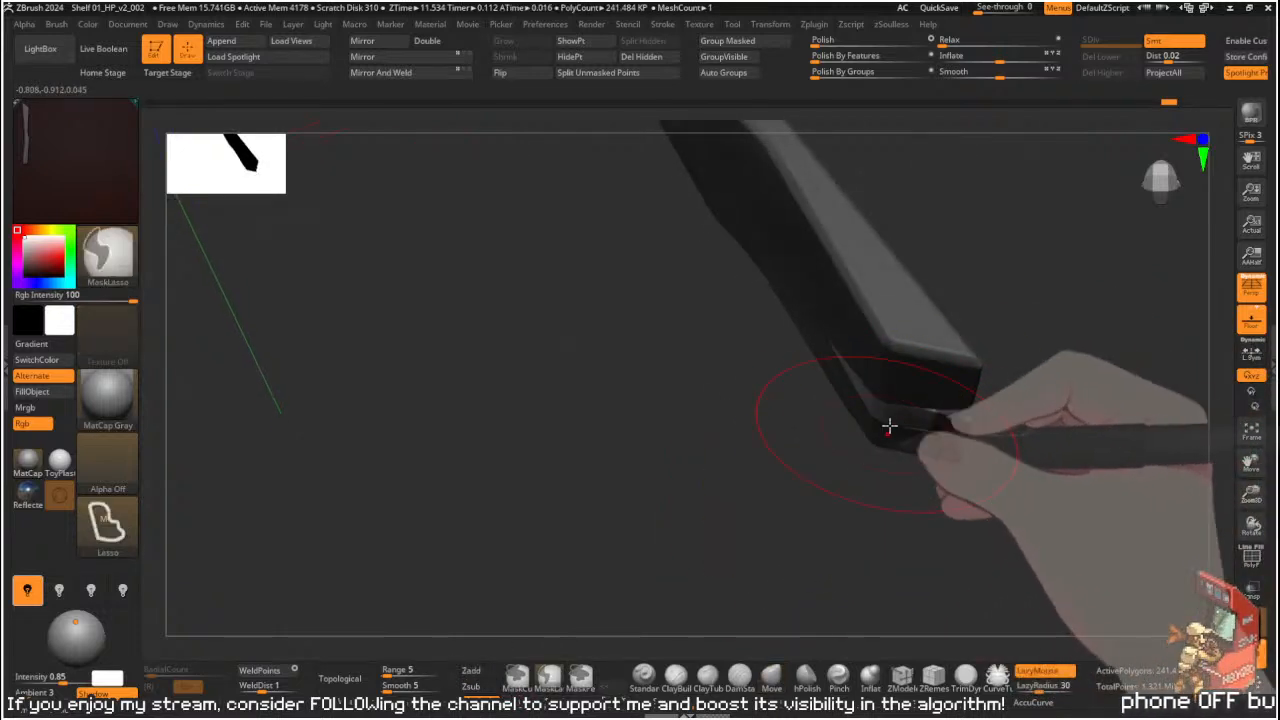
pyautogui.press('s')
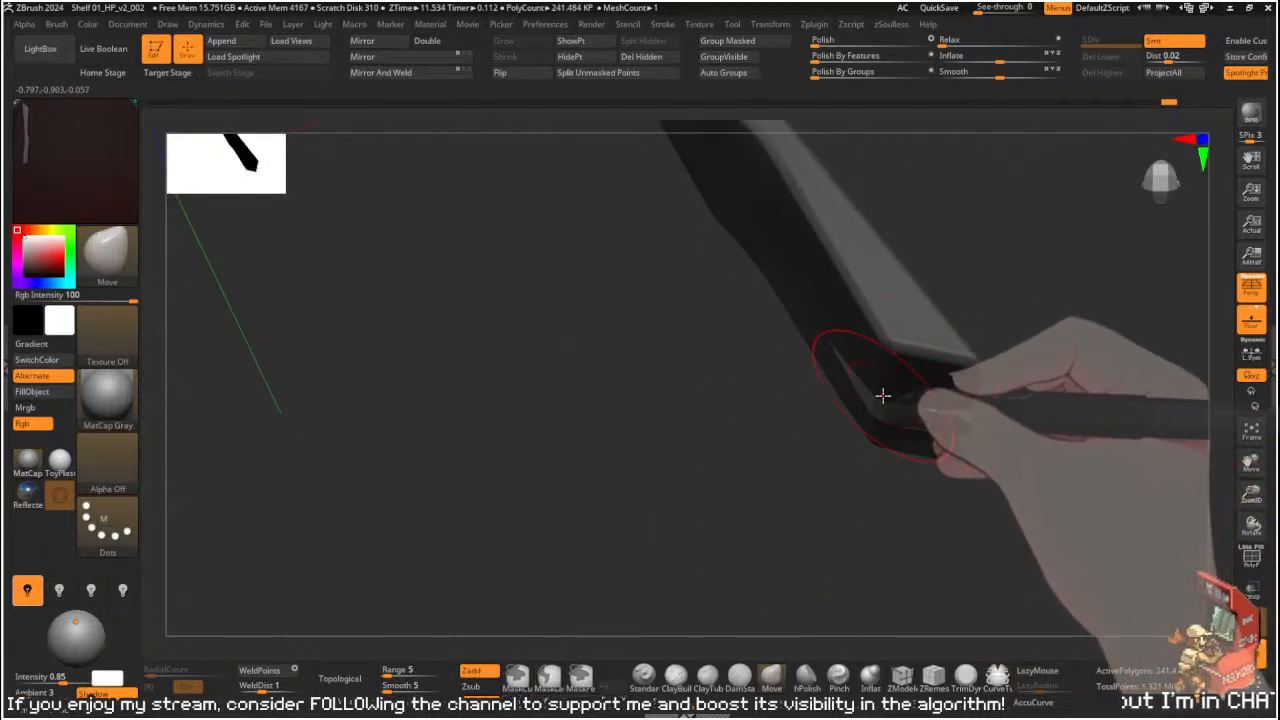
pyautogui.moveTo(766, 557); pyautogui.dragTo(917, 260)
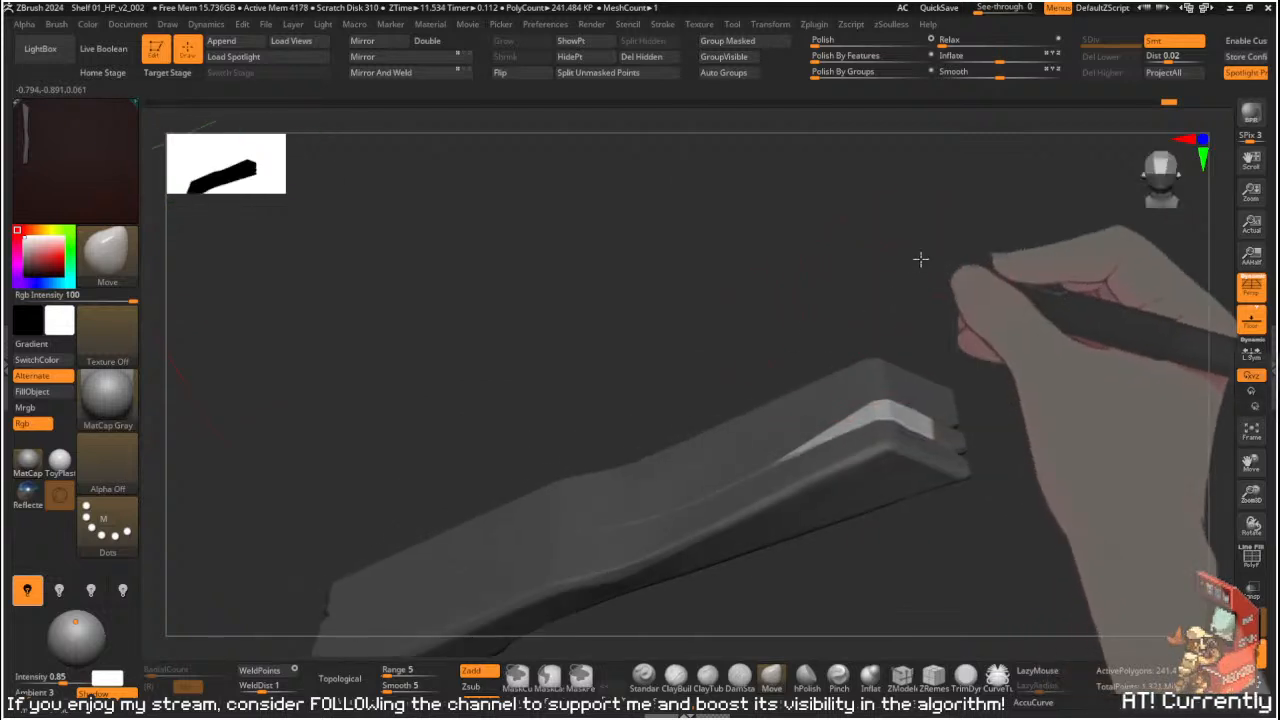
pyautogui.moveTo(903, 349); pyautogui.dragTo(909, 397)
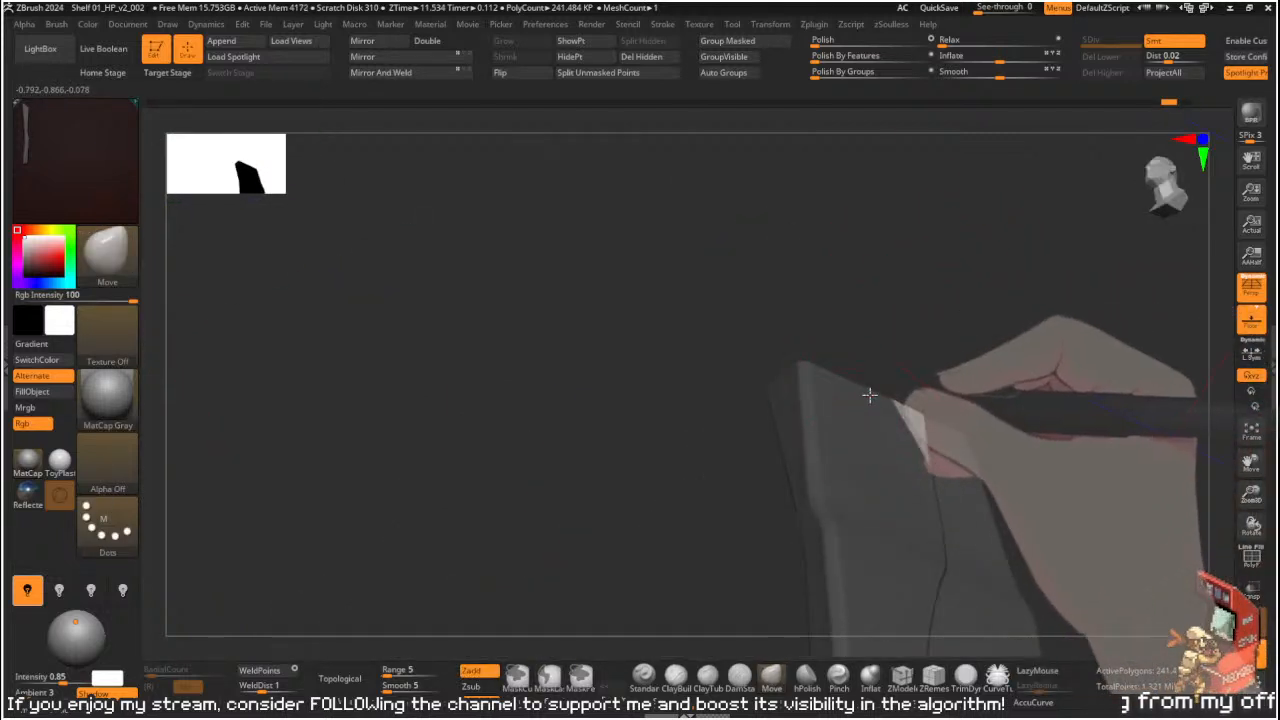
pyautogui.moveTo(920, 317)
pyautogui.mouseDown()
pyautogui.moveTo(977, 360)
pyautogui.moveTo(1006, 307)
pyautogui.moveTo(934, 260)
pyautogui.moveTo(991, 309)
pyautogui.moveTo(992, 331)
pyautogui.moveTo(1026, 343)
pyautogui.moveTo(1080, 237)
pyautogui.moveTo(1003, 220)
pyautogui.moveTo(1036, 274)
pyautogui.moveTo(886, 200)
pyautogui.moveTo(903, 177)
pyautogui.moveTo(999, 265)
pyautogui.moveTo(986, 377)
pyautogui.mouseUp()
pyautogui.press('s')
pyautogui.moveTo(778, 408); pyautogui.dragTo(757, 408)
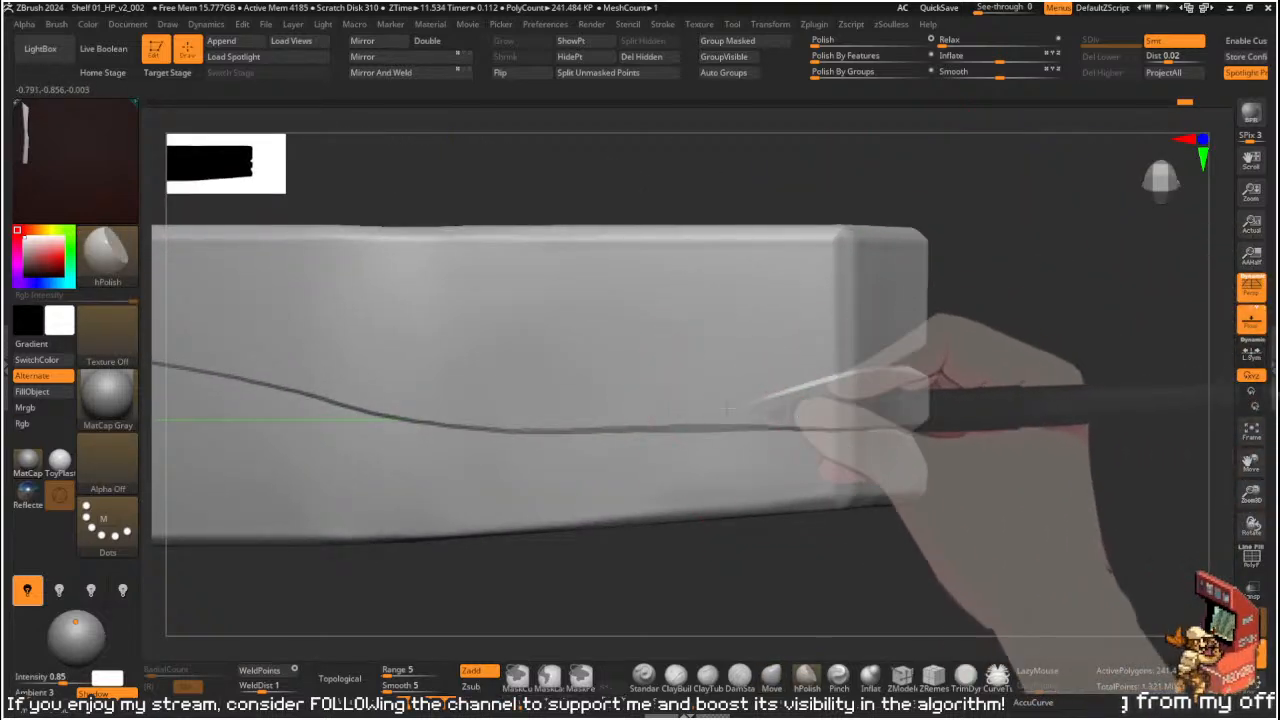
# - Refine the narrow tip of the wedge's edge with the Orb_Cracks and Orb_Pinch brushes
pyautogui.hotkey('shift', '2')
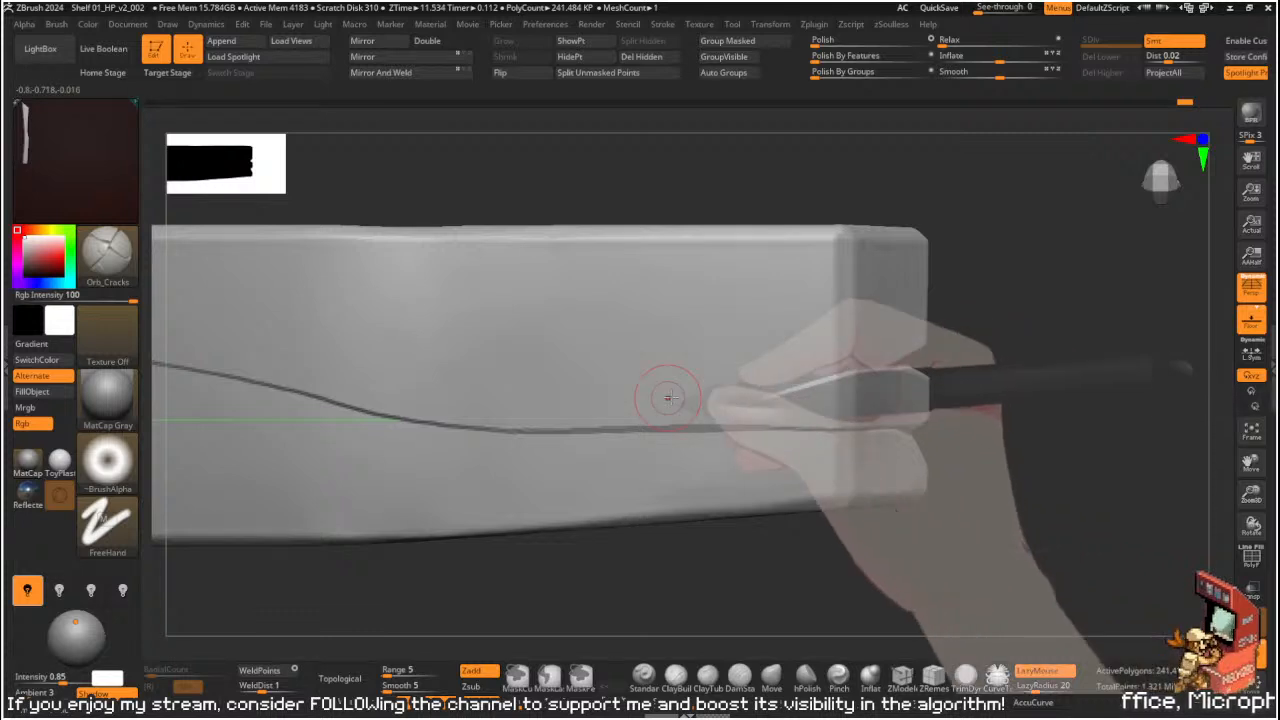
pyautogui.press('3')
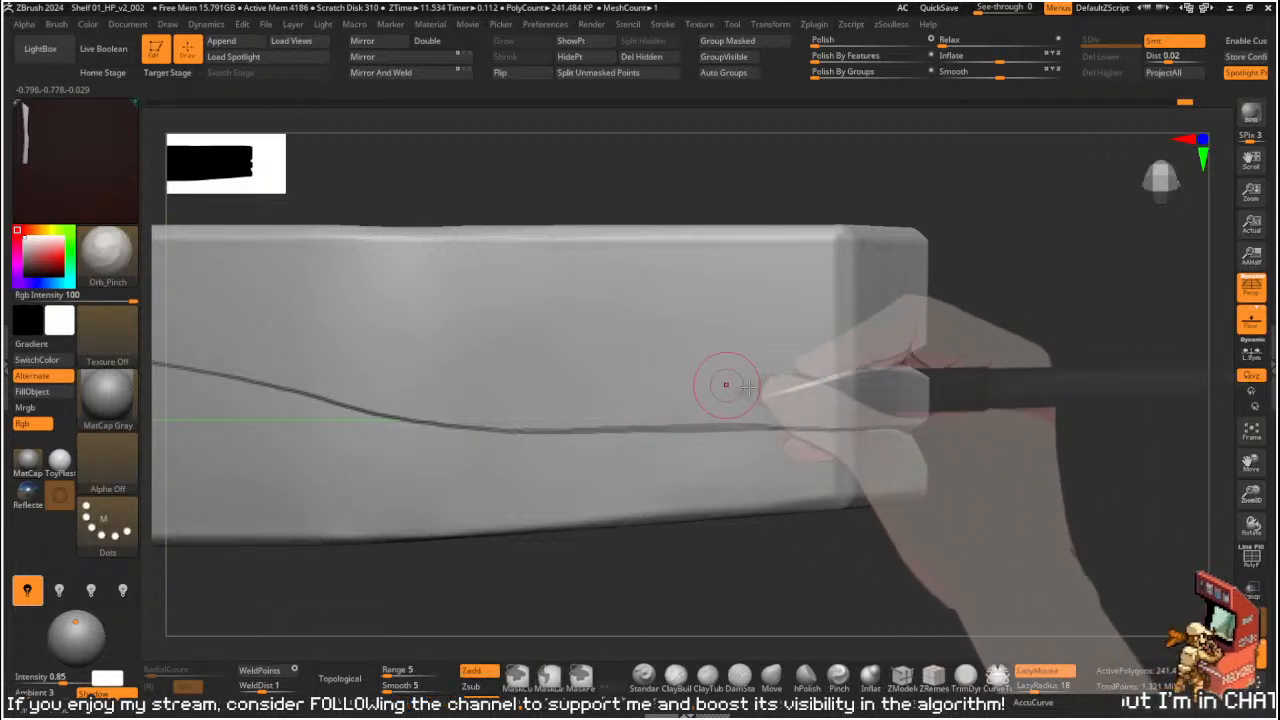
pyautogui.press('ctrl')
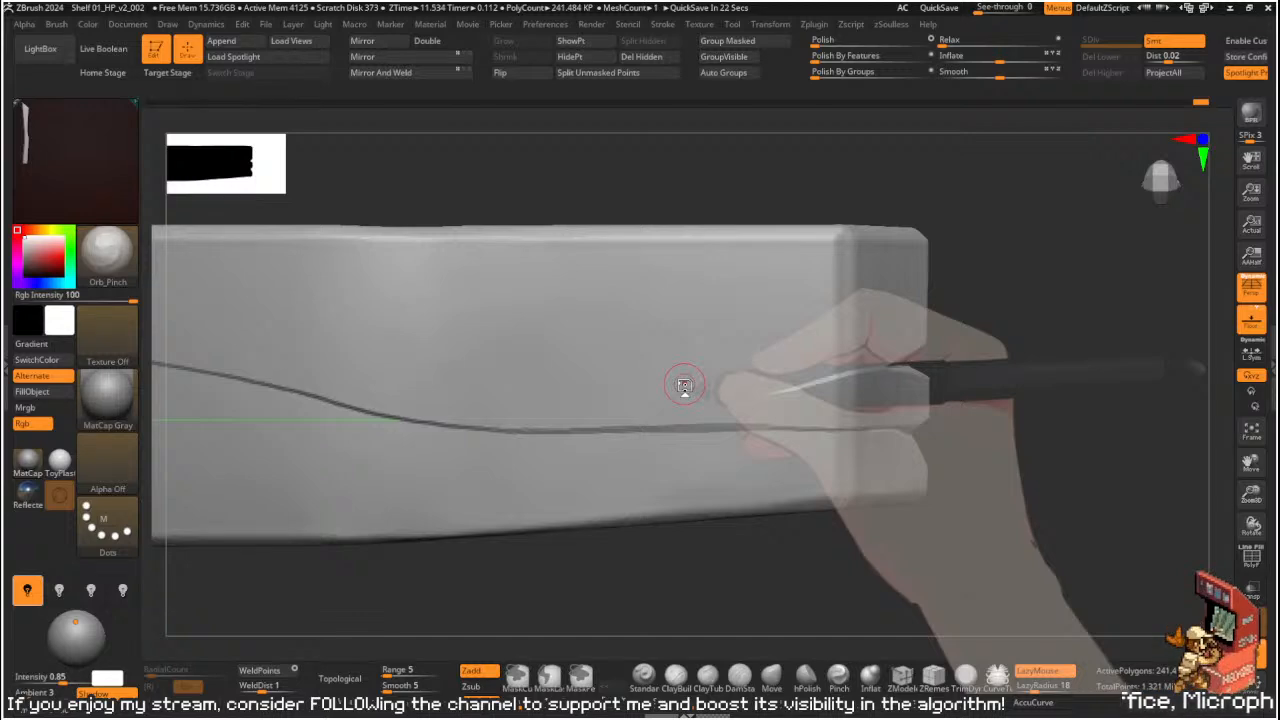
# - Polish the wedge's surface and edges at the split end with hPolish at an adjusted draw size
pyautogui.moveTo(1120, 372); pyautogui.dragTo(1054, 374)
pyautogui.press('b')
pyautogui.press('h')
pyautogui.press('p')
pyautogui.press('s')
pyautogui.moveTo(890, 392)
pyautogui.mouseDown()
pyautogui.moveTo(925, 378)
pyautogui.moveTo(905, 376)
pyautogui.mouseUp()
pyautogui.moveTo(1005, 412)
pyautogui.mouseDown()
pyautogui.moveTo(1037, 417)
pyautogui.moveTo(1009, 423)
pyautogui.mouseUp()
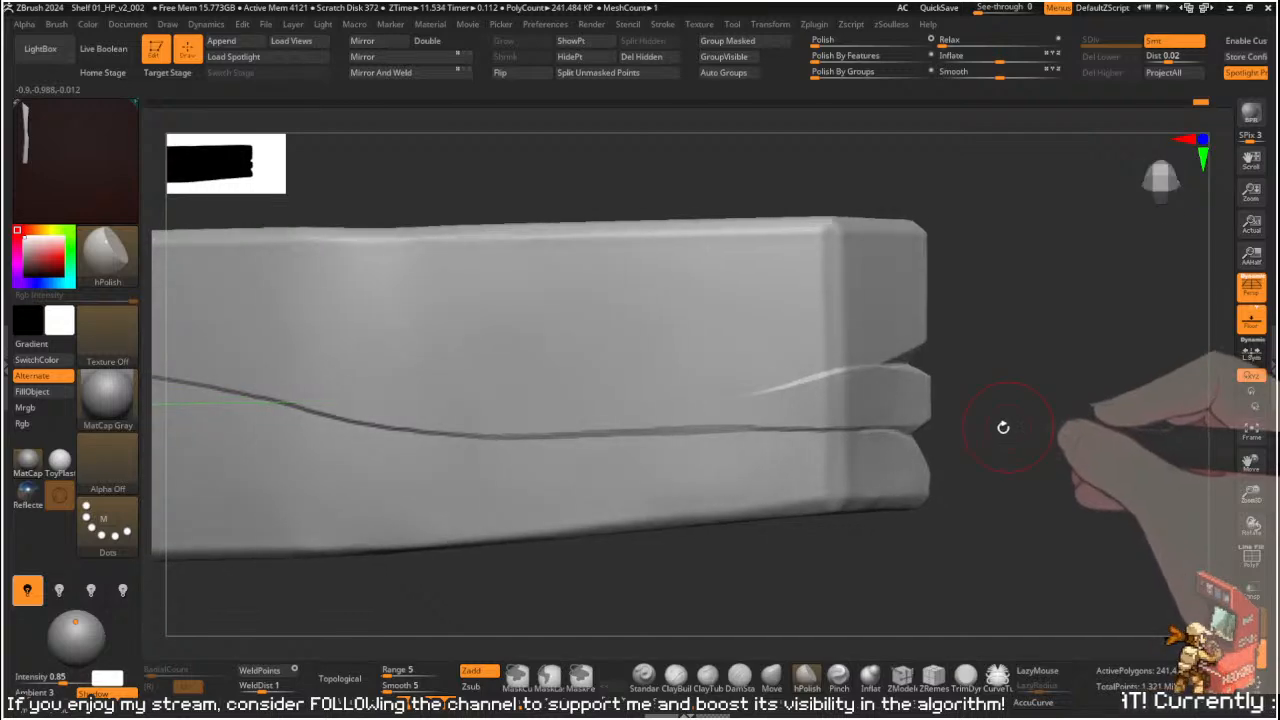
pyautogui.moveTo(853, 394)
pyautogui.mouseDown()
pyautogui.moveTo(820, 386)
pyautogui.moveTo(830, 404)
pyautogui.mouseUp()
pyautogui.moveTo(955, 392); pyautogui.dragTo(880, 316)
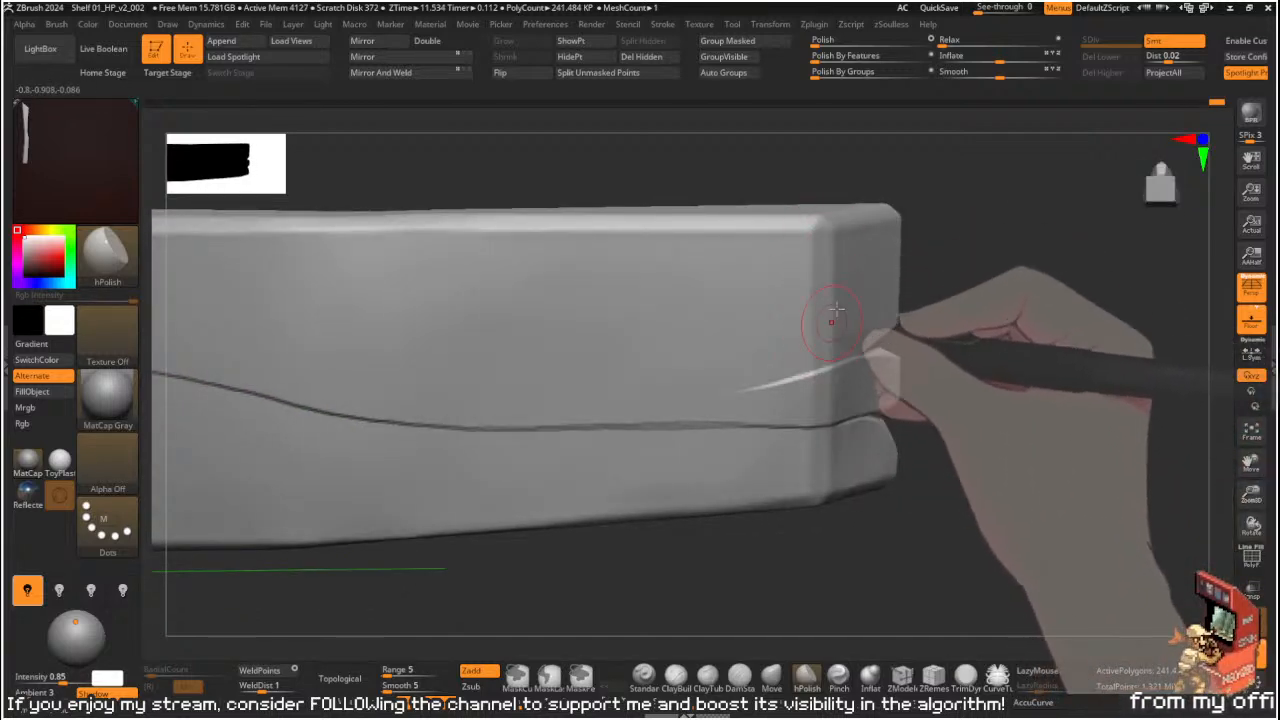
# - Flatten a chip into the corner ridge above the wedge with hPolish strokes
pyautogui.moveTo(1080, 275)
pyautogui.mouseDown()
pyautogui.moveTo(923, 271)
pyautogui.moveTo(851, 251)
pyautogui.moveTo(816, 323)
pyautogui.moveTo(866, 300)
pyautogui.moveTo(848, 288)
pyautogui.mouseUp()
pyautogui.hotkey('ctrl', 'shift')
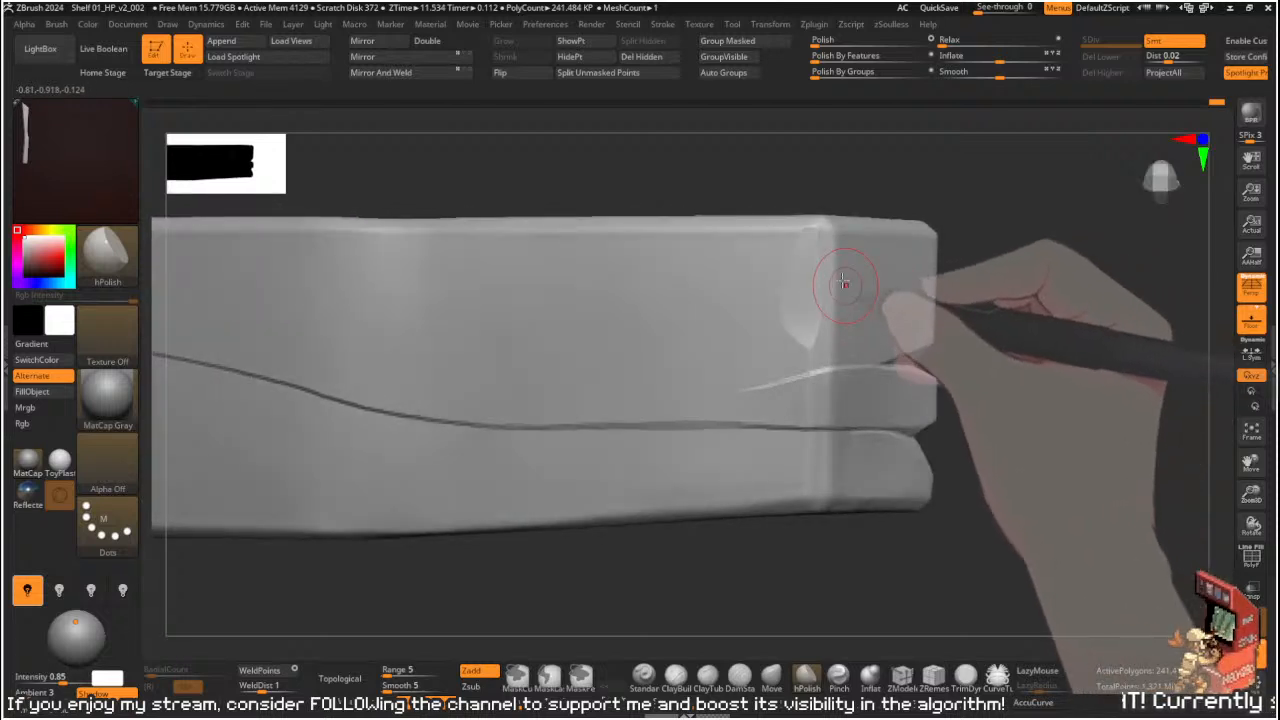
pyautogui.hotkey('ctrl', 'shift', 'z')
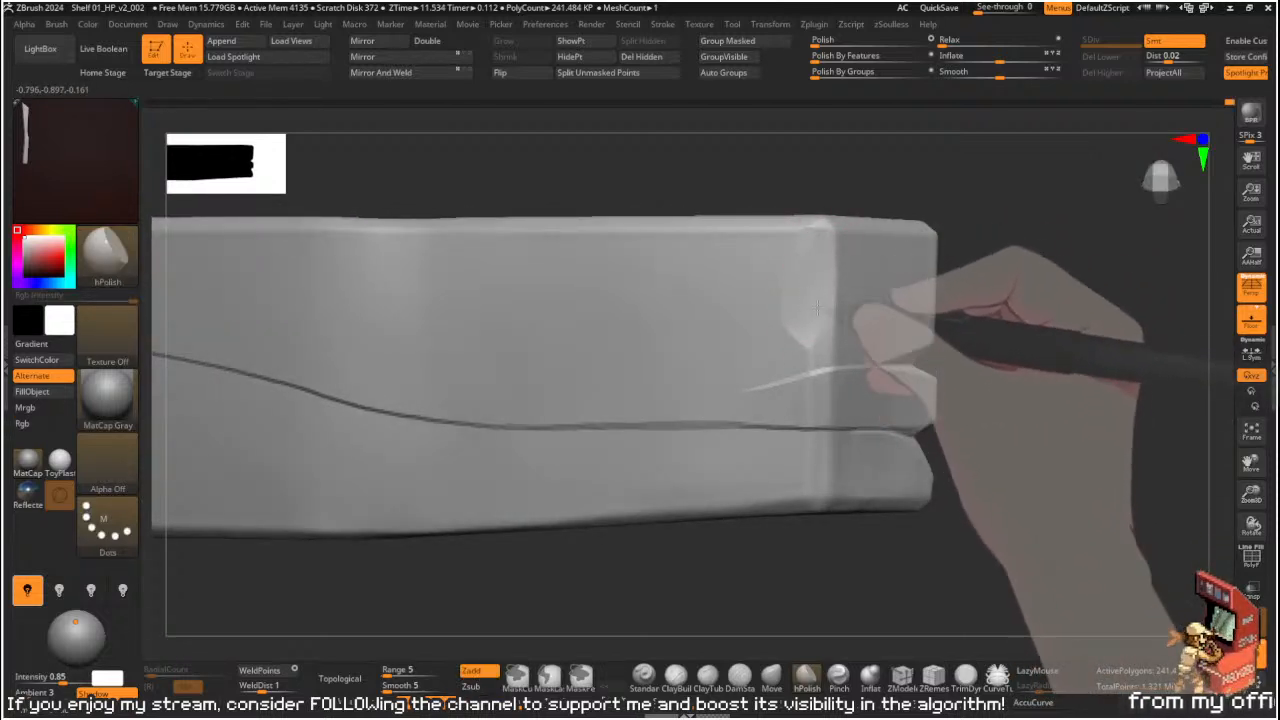
pyautogui.moveTo(955, 240); pyautogui.dragTo(831, 226)
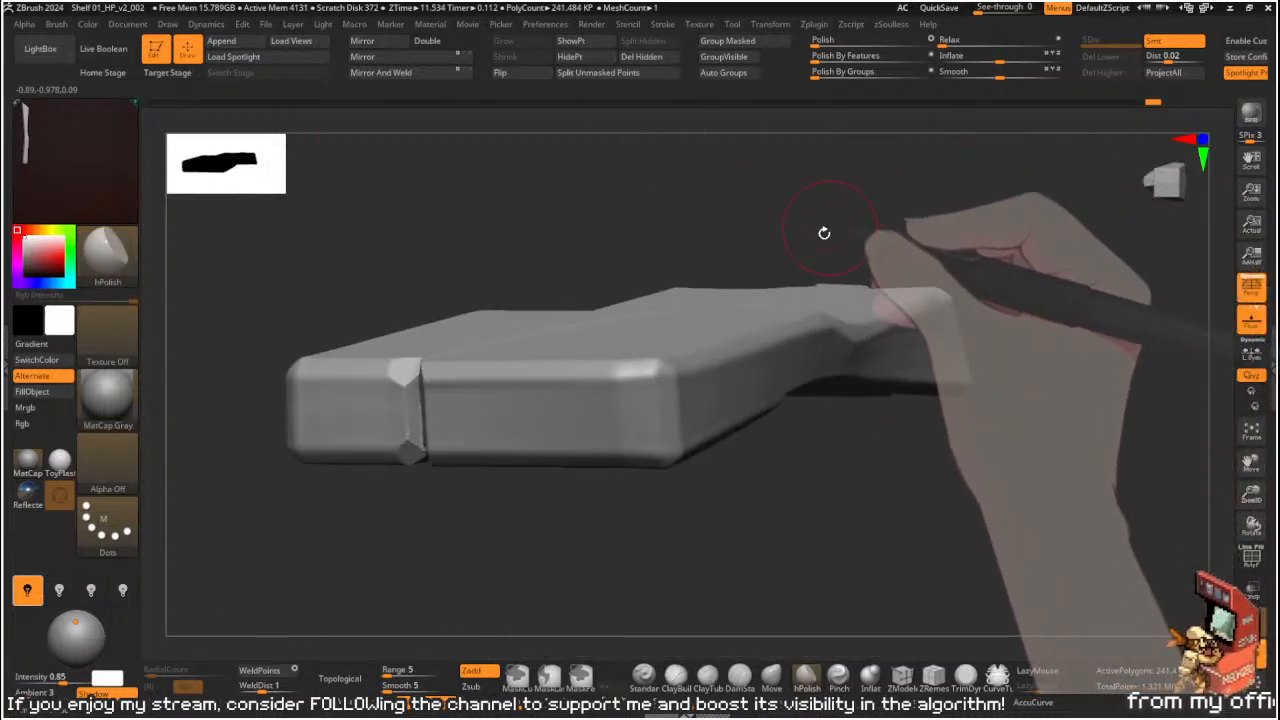
# - Deepen the notch beside the wedge at the plank's split end with two angled ClipCurve cuts
pyautogui.hotkey('ctrl', 'shift')
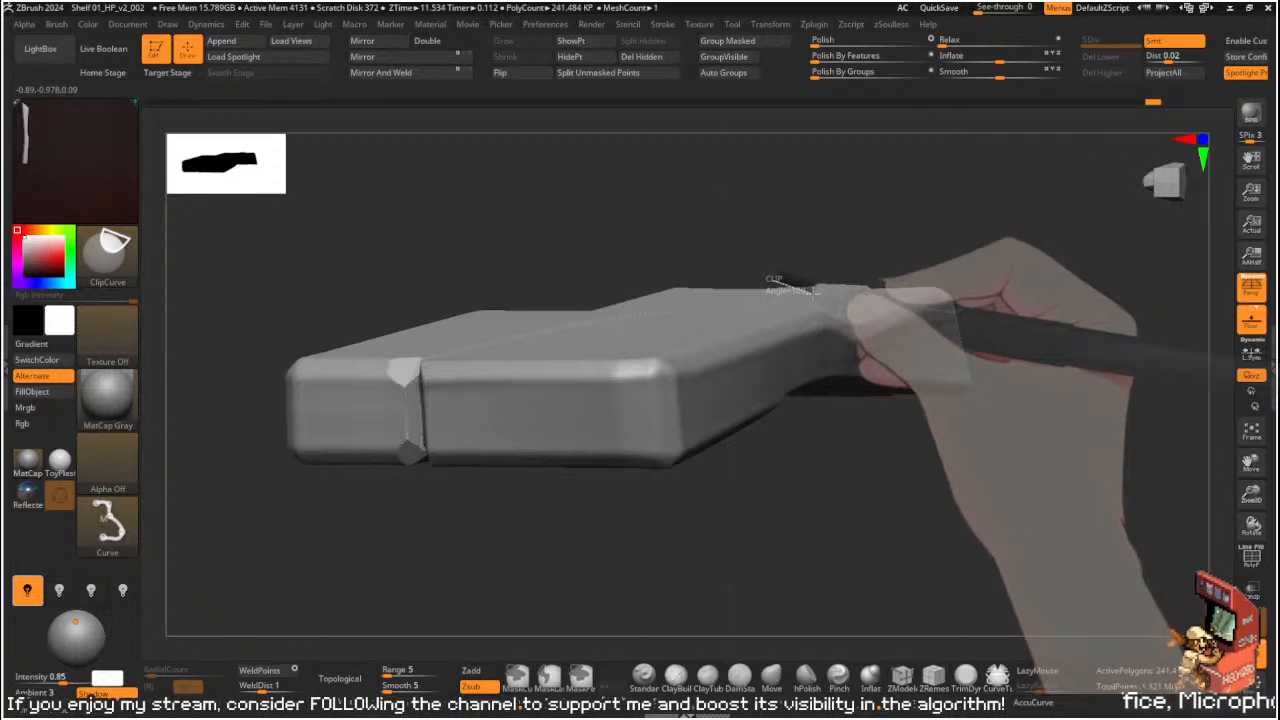
pyautogui.moveTo(816, 279)
pyautogui.keyDown('ctrl'); pyautogui.keyDown('shift'); pyautogui.mouseDown()
pyautogui.moveTo(856, 262)
pyautogui.moveTo(868, 360)
pyautogui.mouseUp(); pyautogui.keyUp('shift'); pyautogui.keyUp('ctrl')
pyautogui.moveTo(944, 238)
pyautogui.mouseDown()
pyautogui.moveTo(944, 266)
pyautogui.moveTo(877, 220)
pyautogui.moveTo(843, 266)
pyautogui.moveTo(754, 333)
pyautogui.moveTo(806, 300)
pyautogui.moveTo(806, 340)
pyautogui.moveTo(797, 311)
pyautogui.mouseUp()
pyautogui.hotkey('ctrl', 'shift')
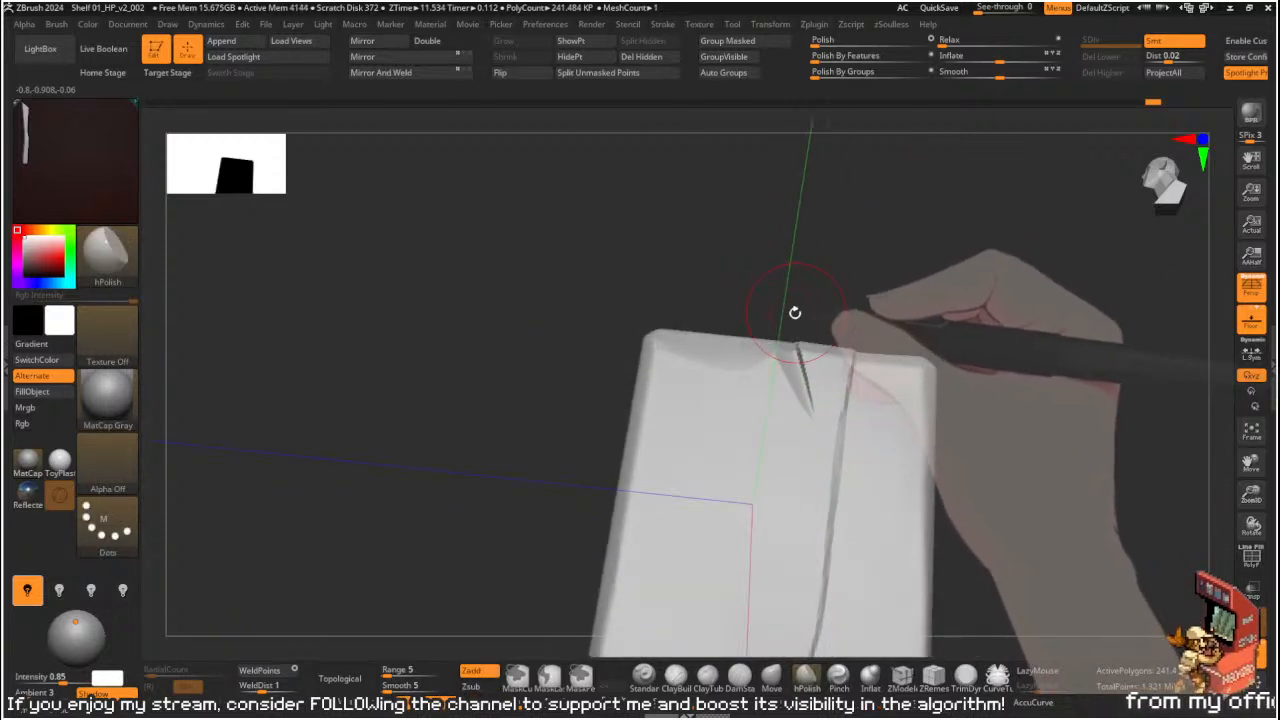
pyautogui.hotkey('ctrl', 'shift')
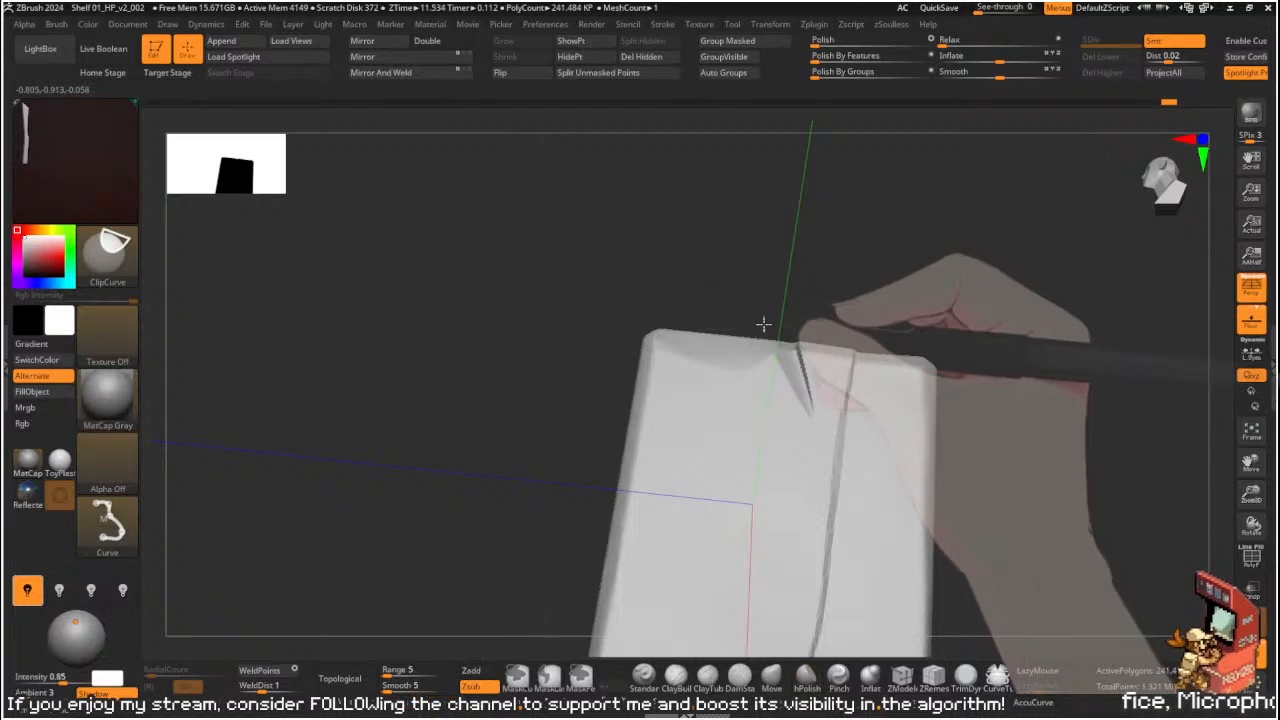
pyautogui.keyDown('ctrl'); pyautogui.keyDown('shift'); pyautogui.moveTo(804, 324); pyautogui.dragTo(805, 305); pyautogui.keyUp('shift'); pyautogui.keyUp('ctrl')
pyautogui.moveTo(805, 300)
pyautogui.mouseDown()
pyautogui.moveTo(810, 360)
pyautogui.moveTo(804, 347)
pyautogui.mouseUp()
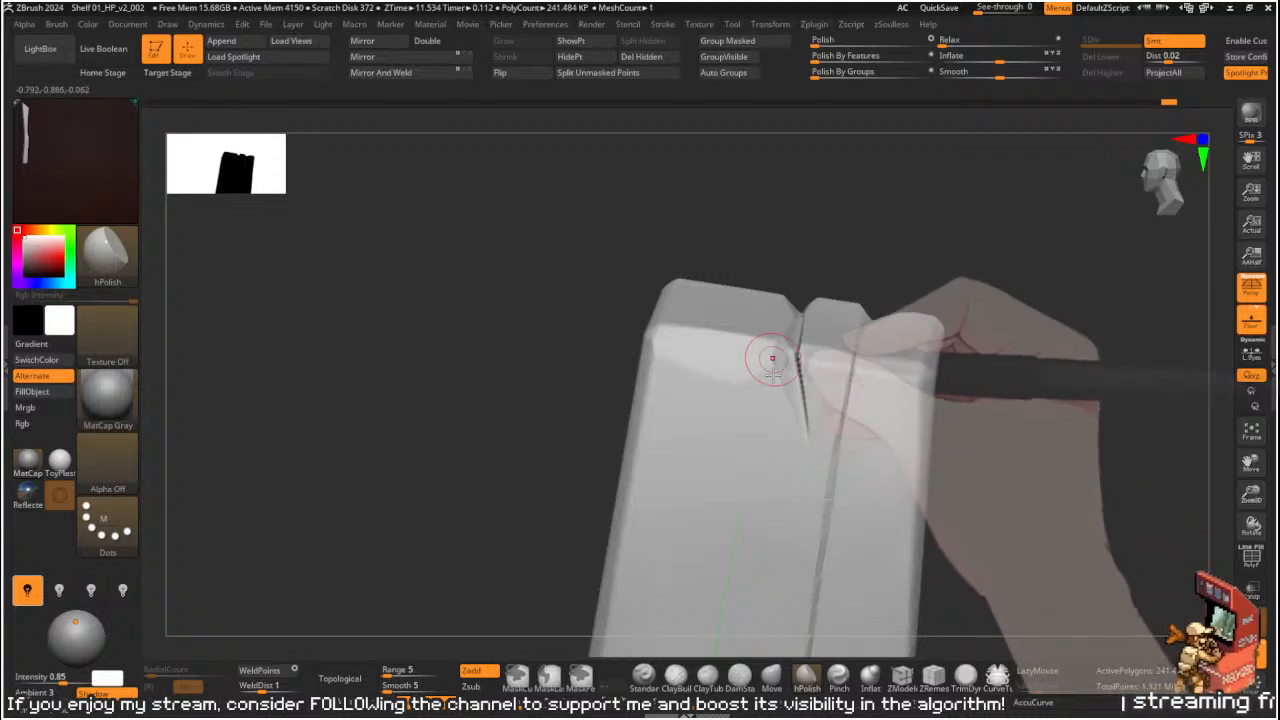
# - Smooth and hPolish the clipped notch walls and the wedge's adjoining edge from several sides
pyautogui.press('shift')
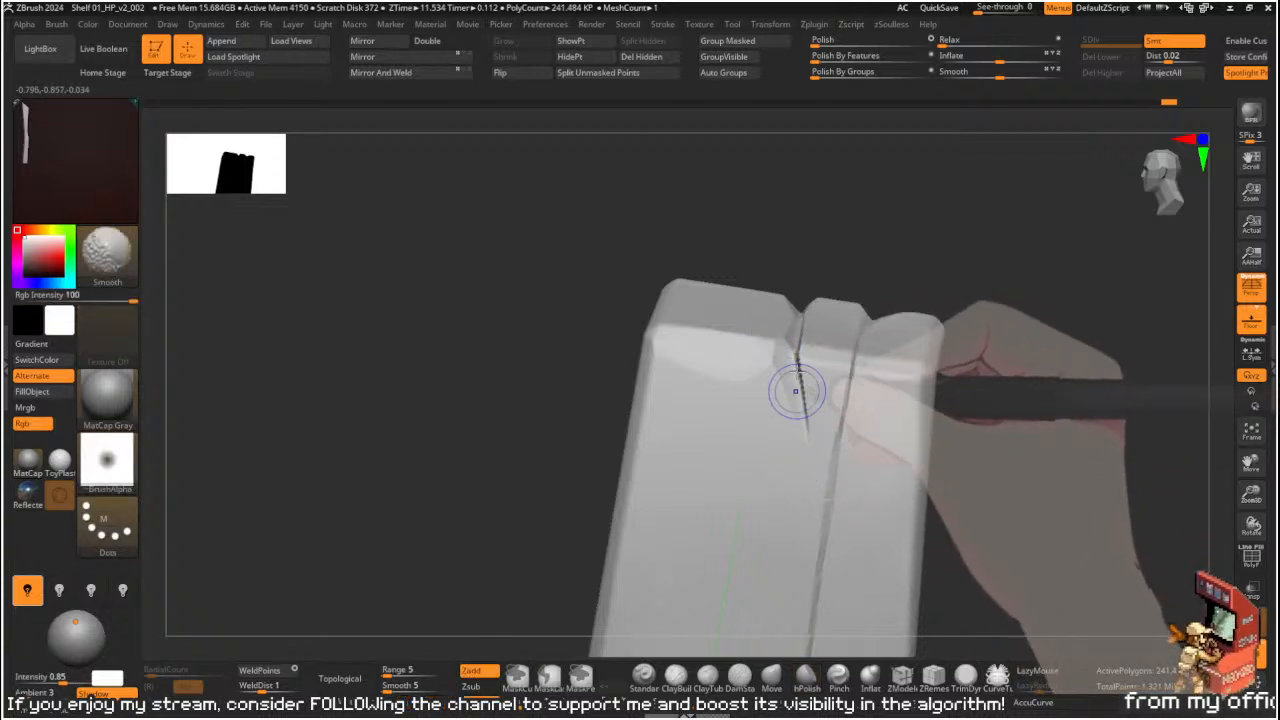
pyautogui.moveTo(840, 240)
pyautogui.mouseDown()
pyautogui.moveTo(909, 220)
pyautogui.moveTo(840, 337)
pyautogui.moveTo(722, 425)
pyautogui.mouseUp()
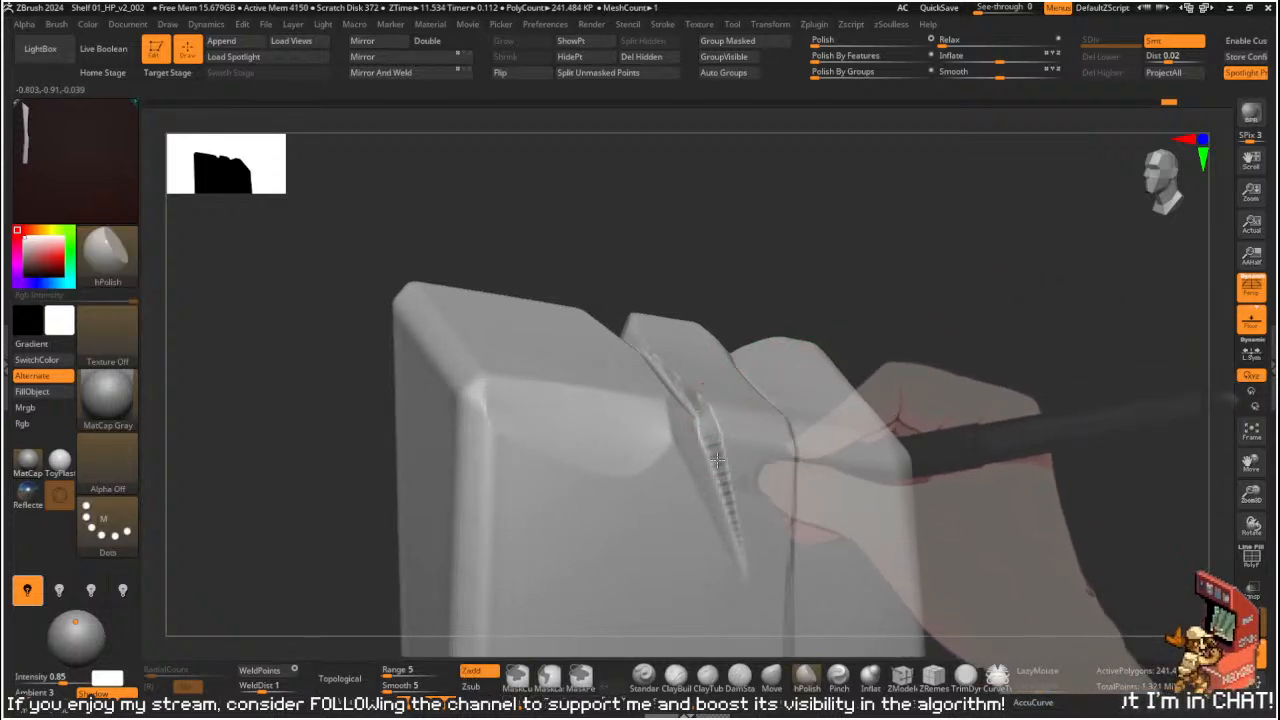
pyautogui.moveTo(880, 289)
pyautogui.mouseDown()
pyautogui.moveTo(991, 346)
pyautogui.moveTo(961, 311)
pyautogui.moveTo(1023, 349)
pyautogui.moveTo(1011, 329)
pyautogui.moveTo(794, 443)
pyautogui.mouseUp()
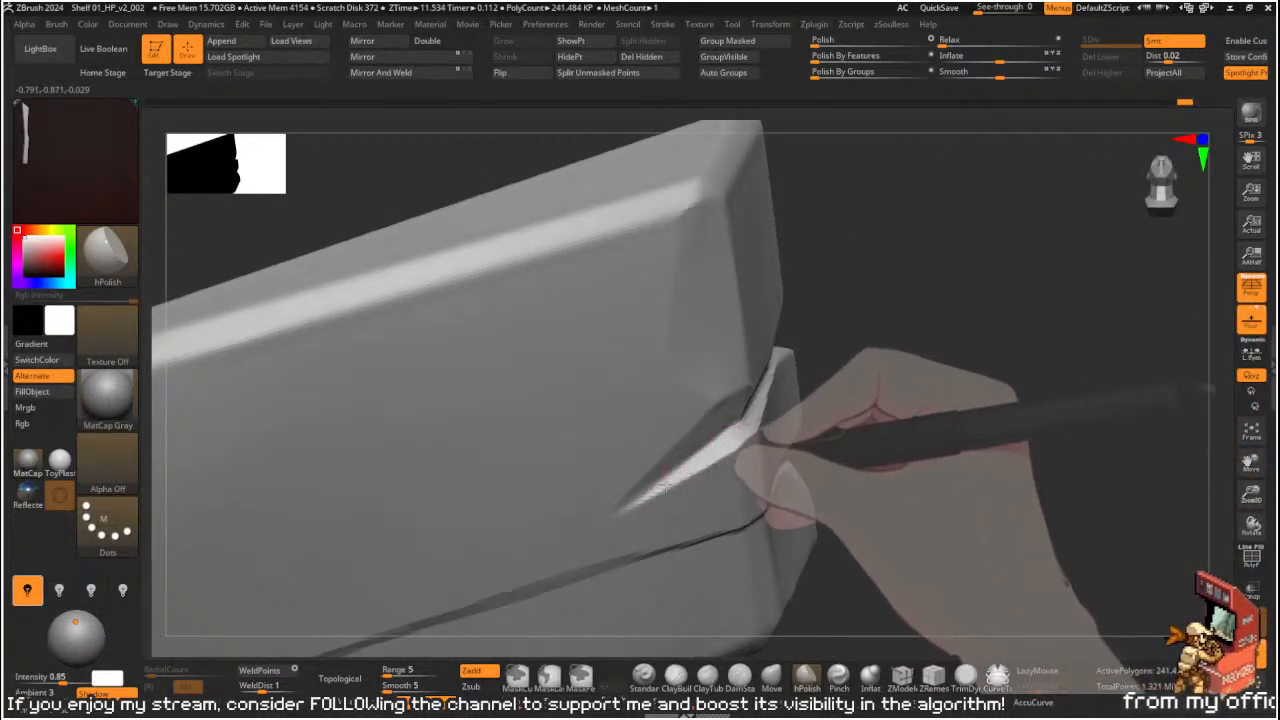
pyautogui.moveTo(960, 330); pyautogui.dragTo(759, 401)
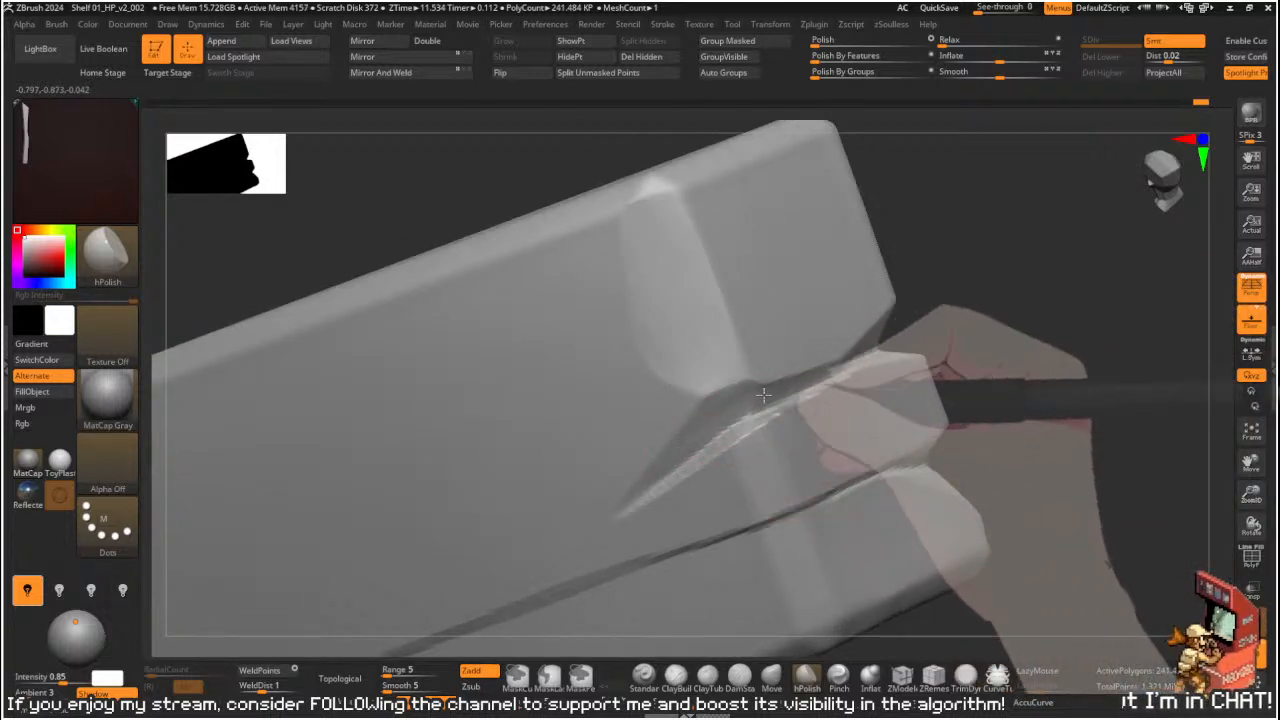
pyautogui.moveTo(991, 276); pyautogui.dragTo(940, 298)
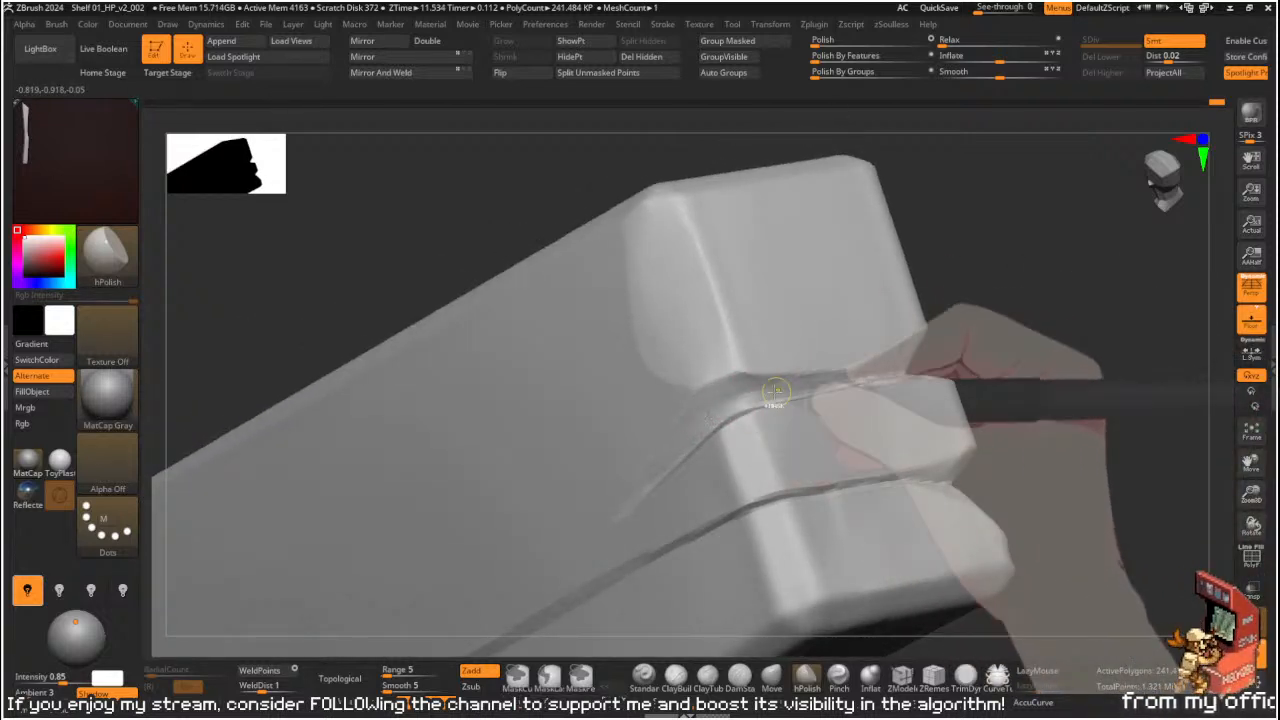
pyautogui.press('shift')
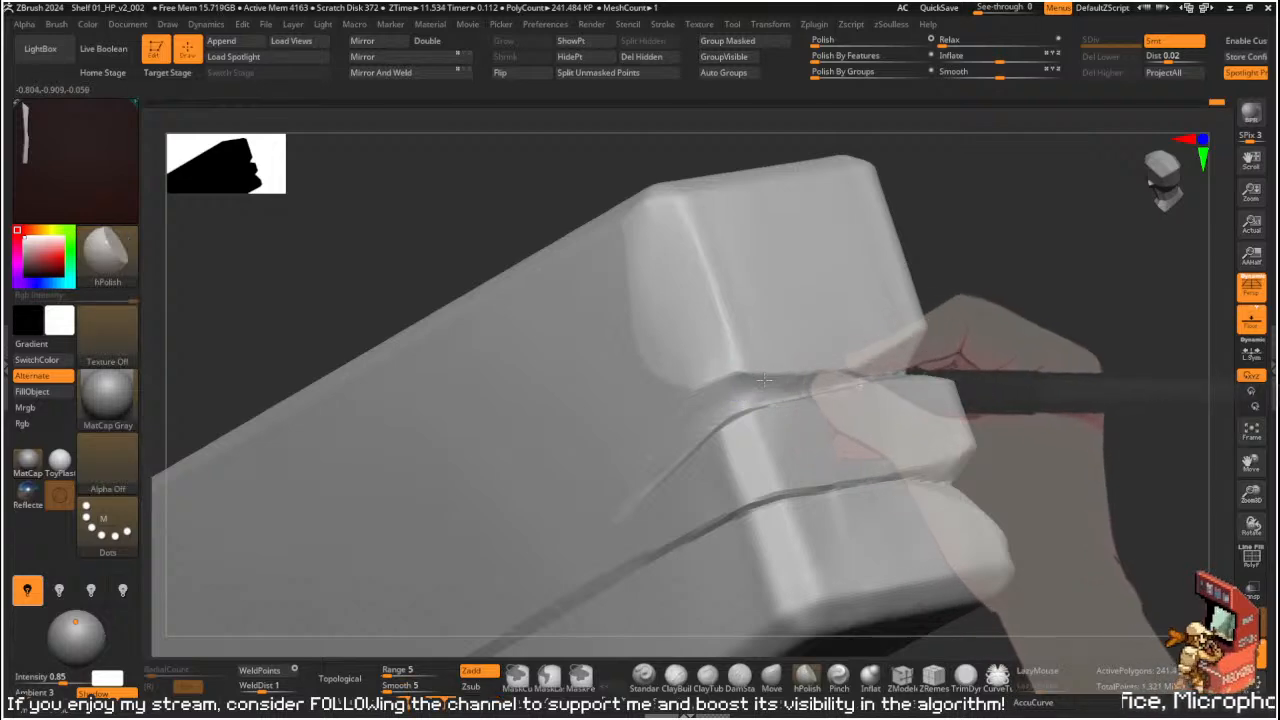
pyautogui.moveTo(974, 297)
pyautogui.mouseDown()
pyautogui.moveTo(1049, 289)
pyautogui.moveTo(999, 327)
pyautogui.moveTo(1043, 394)
pyautogui.moveTo(909, 329)
pyautogui.mouseUp()
# - Define the crease along the wedge's edge with Orb_Cracks strokes at an adjusted draw size
pyautogui.press('1')
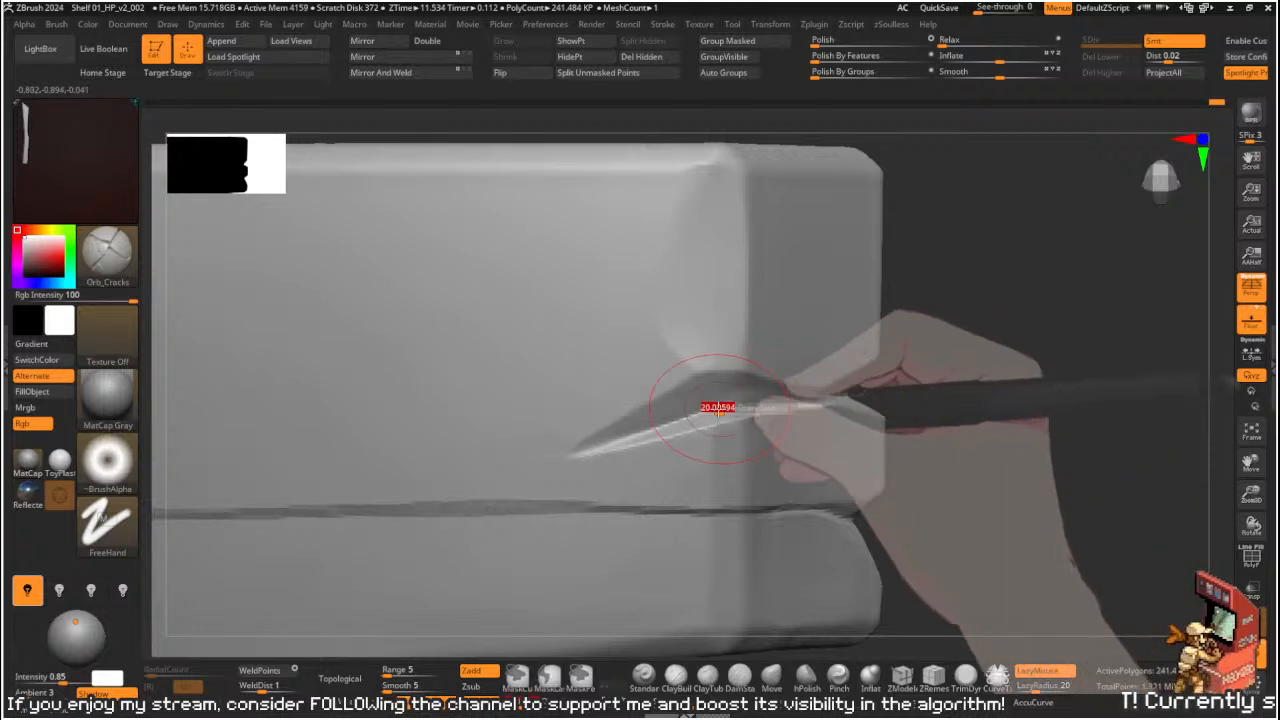
pyautogui.moveTo(712, 410); pyautogui.dragTo(718, 409)
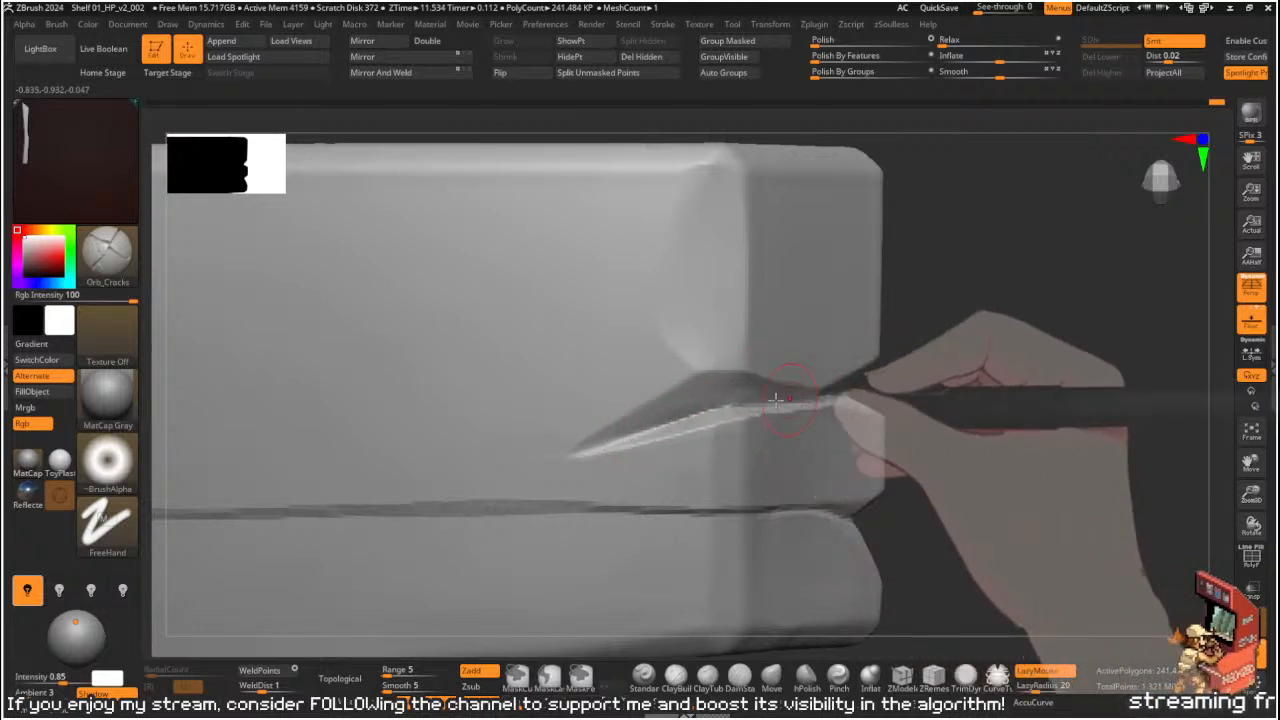
pyautogui.moveTo(862, 392); pyautogui.dragTo(870, 394)
pyautogui.press('s')
pyautogui.moveTo(777, 402); pyautogui.dragTo(897, 386, button='right')
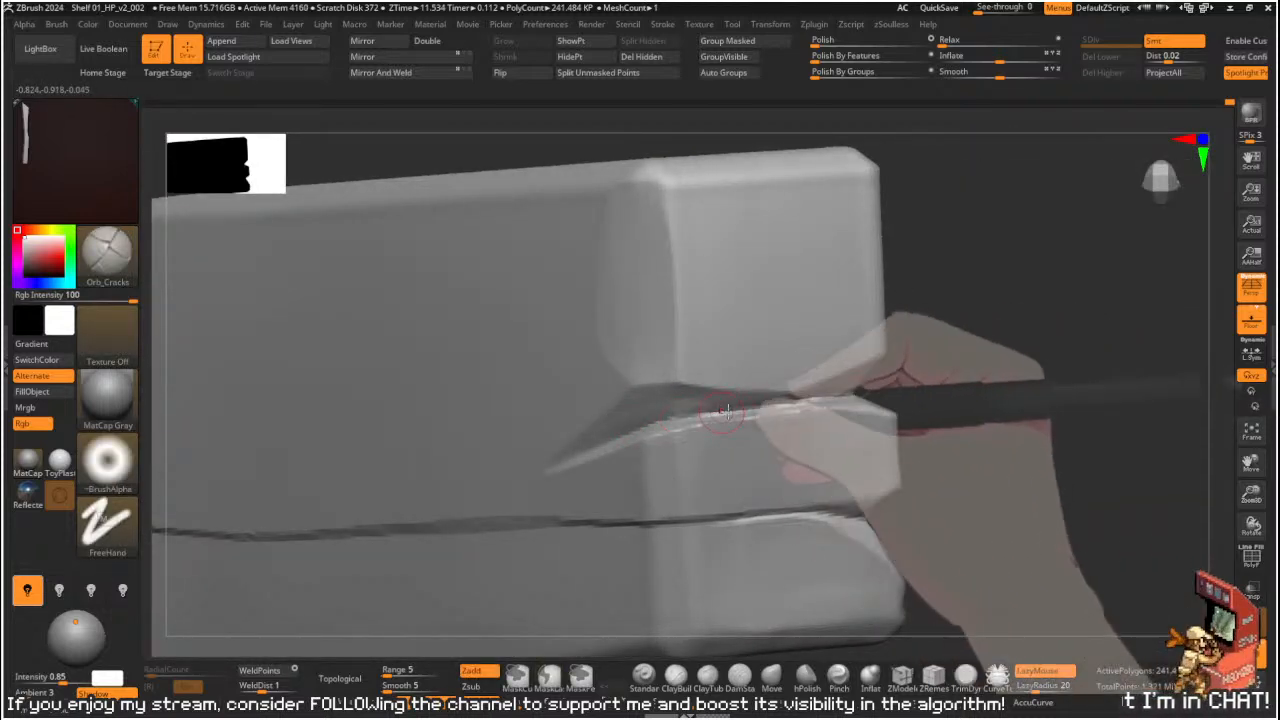
pyautogui.moveTo(908, 371); pyautogui.dragTo(799, 393, button='right')
# - Polish the wedge's creased edge with hPolish and smooth it towards the narrow tip
pyautogui.press('b')
pyautogui.press('h')
pyautogui.press('p')
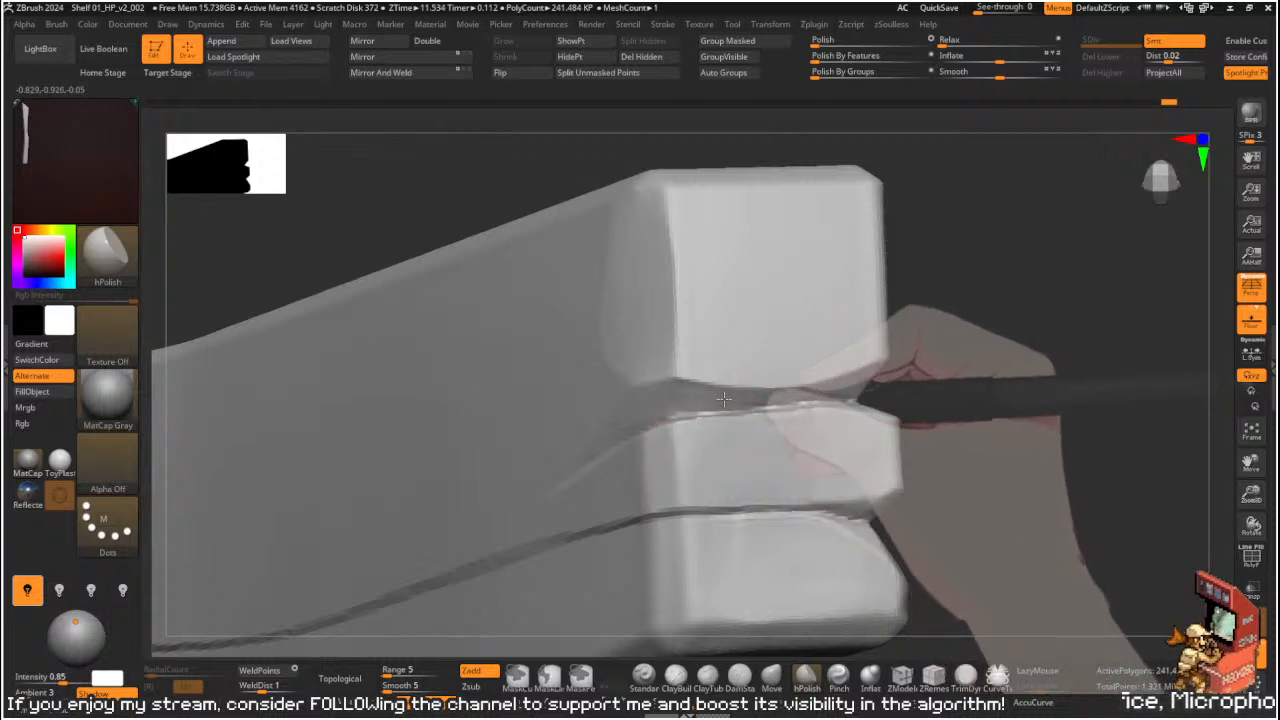
pyautogui.moveTo(880, 388); pyautogui.dragTo(965, 398, button='right')
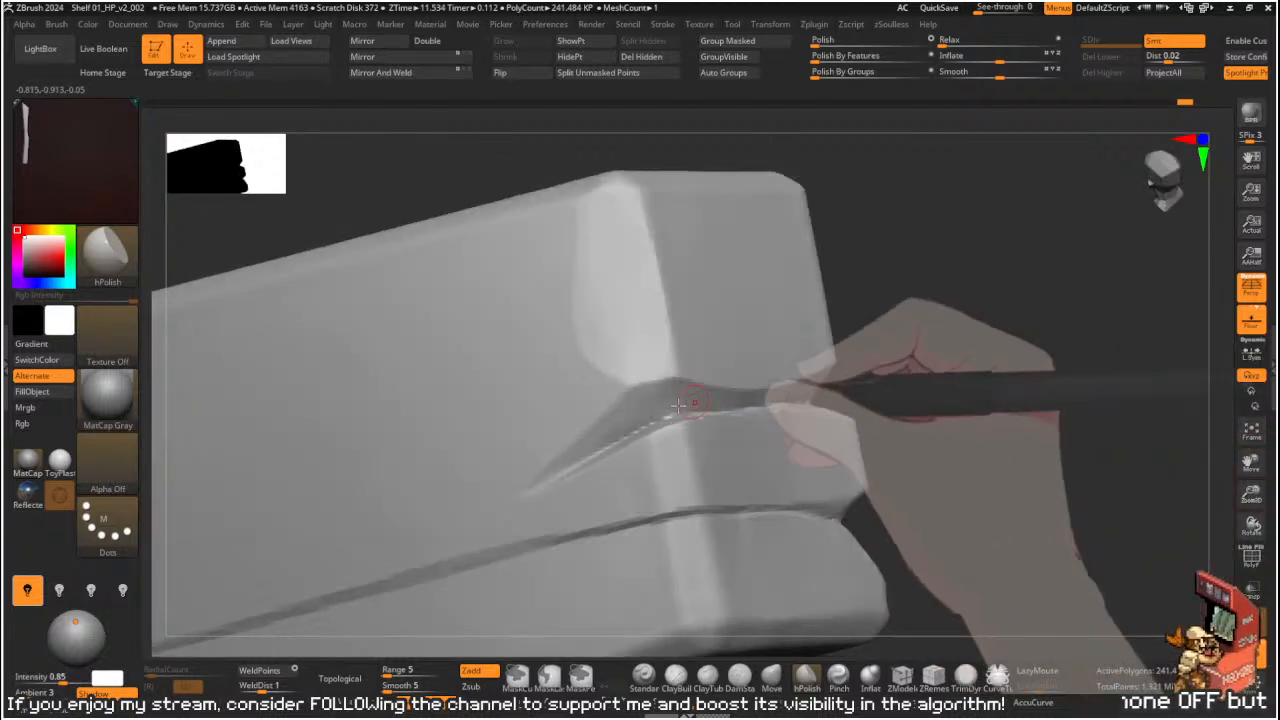
pyautogui.keyDown('shift'); pyautogui.moveTo(657, 403); pyautogui.dragTo(614, 425); pyautogui.keyUp('shift')
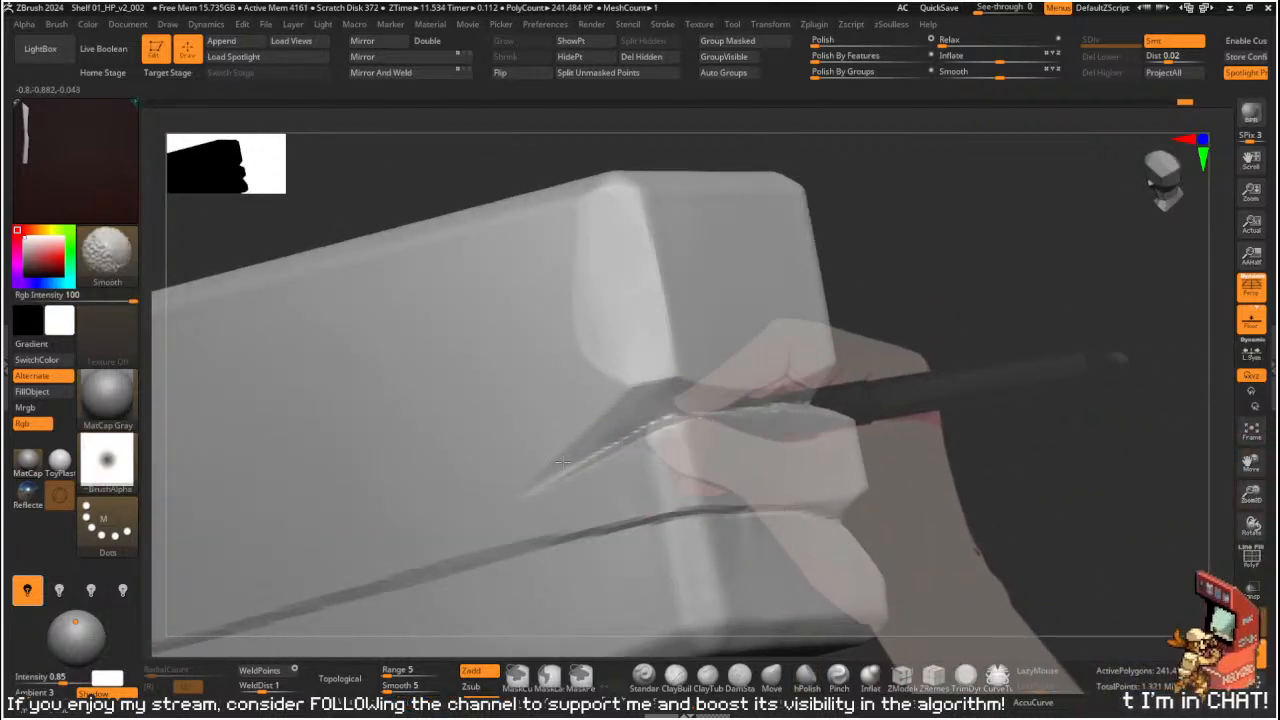
pyautogui.moveTo(797, 397)
pyautogui.mouseDown(button='right')
pyautogui.moveTo(971, 380)
pyautogui.moveTo(951, 335)
pyautogui.moveTo(963, 354)
pyautogui.moveTo(920, 340)
pyautogui.mouseUp(button='right')
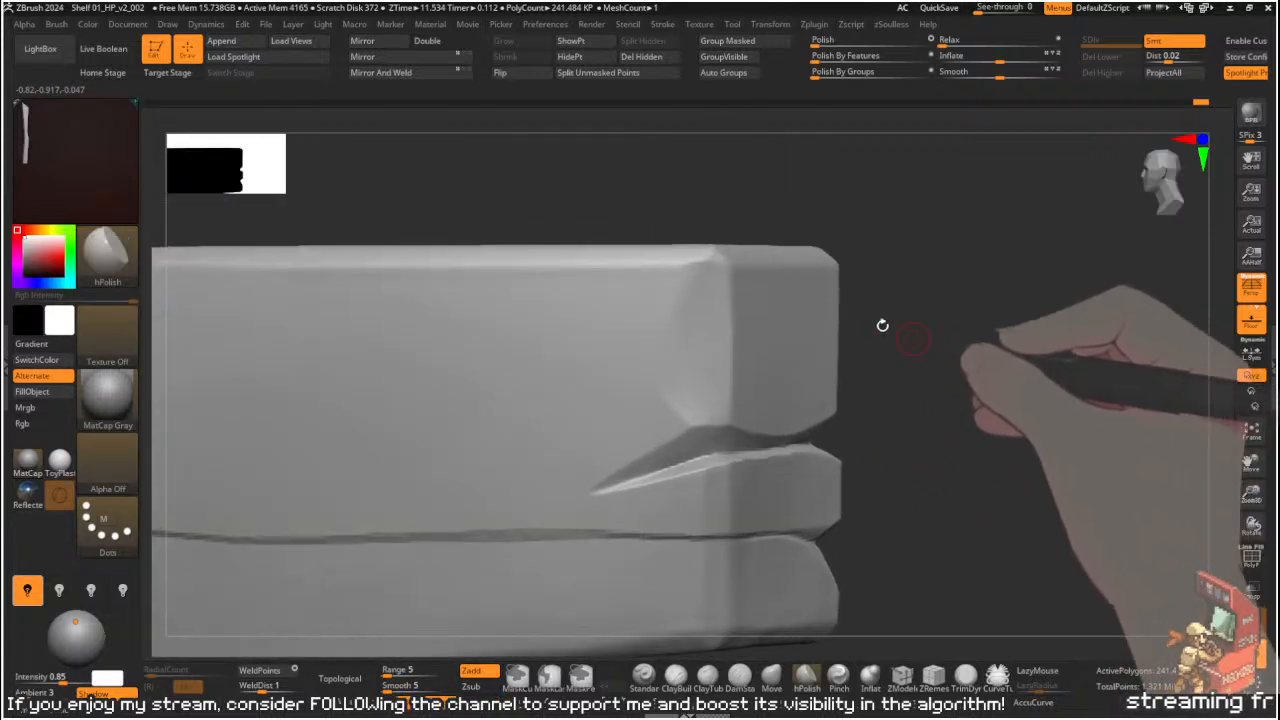
# - Flatten the plank's corner and end ridge above the wedge with hPolish strokes at an adjusted draw size
pyautogui.moveTo(704, 281); pyautogui.dragTo(752, 290, button='right')
pyautogui.press('s')
pyautogui.moveTo(742, 284); pyautogui.dragTo(701, 284)
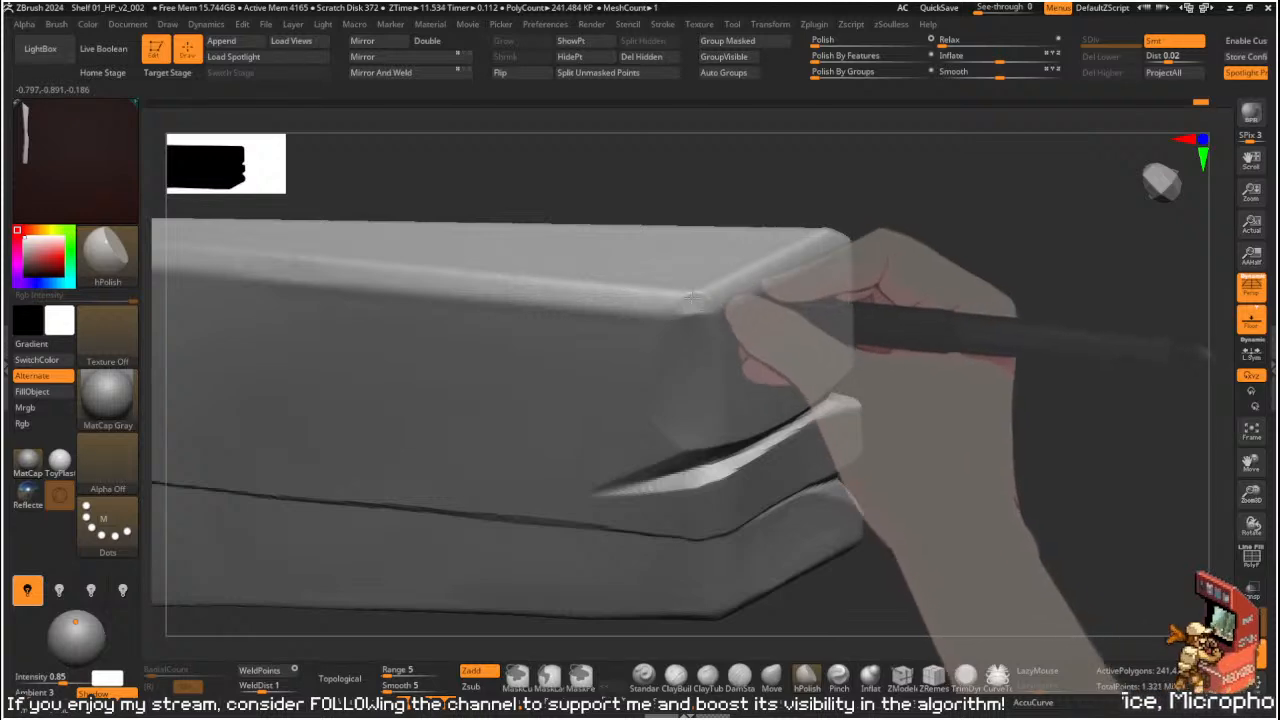
pyautogui.moveTo(851, 229)
pyautogui.mouseDown(button='right')
pyautogui.moveTo(771, 286)
pyautogui.moveTo(937, 203)
pyautogui.moveTo(700, 260)
pyautogui.mouseUp(button='right')
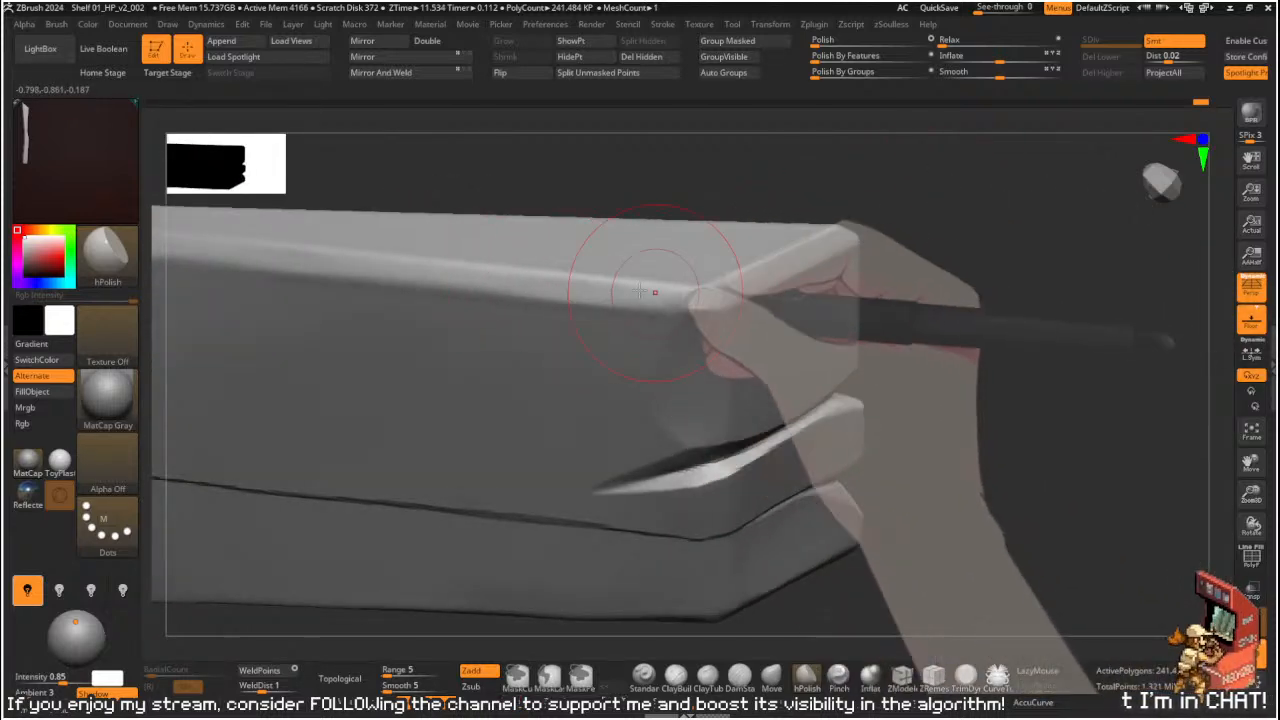
pyautogui.moveTo(692, 296)
pyautogui.mouseDown()
pyautogui.moveTo(503, 283)
pyautogui.moveTo(760, 305)
pyautogui.mouseUp()
pyautogui.moveTo(777, 309)
pyautogui.mouseDown(button='right')
pyautogui.moveTo(966, 251)
pyautogui.moveTo(934, 254)
pyautogui.mouseUp(button='right')
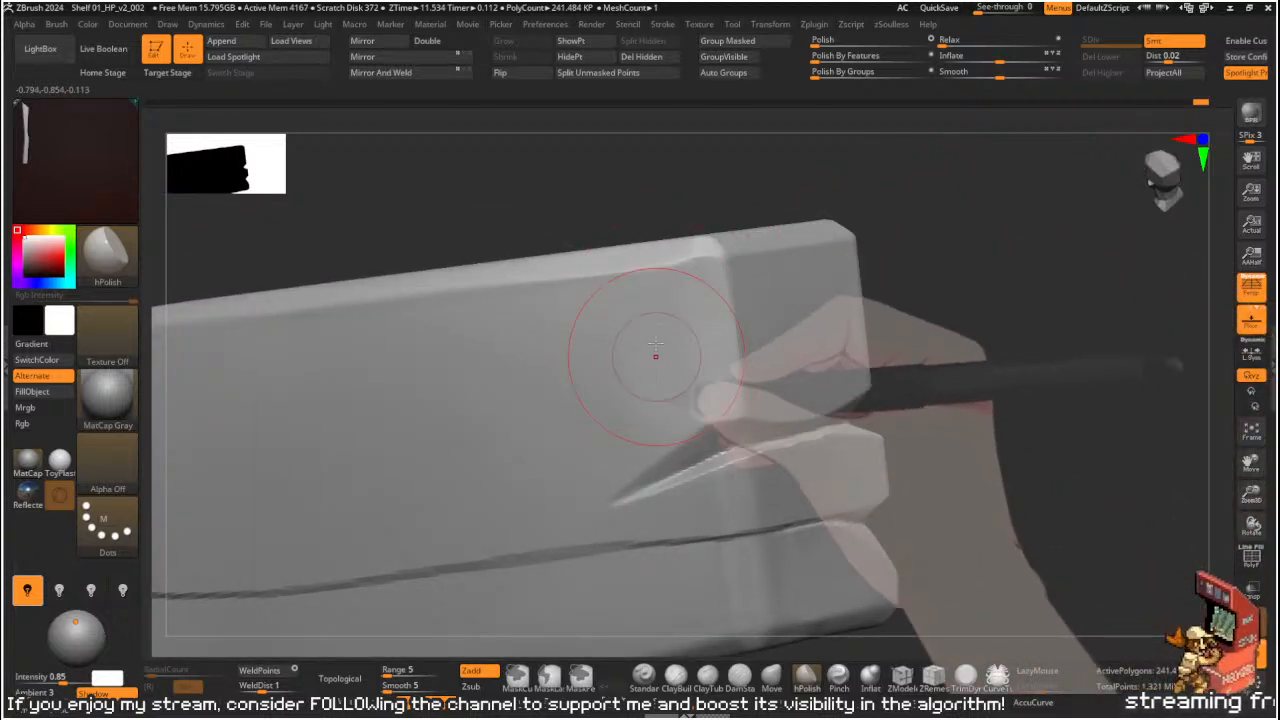
pyautogui.press('ctrl')
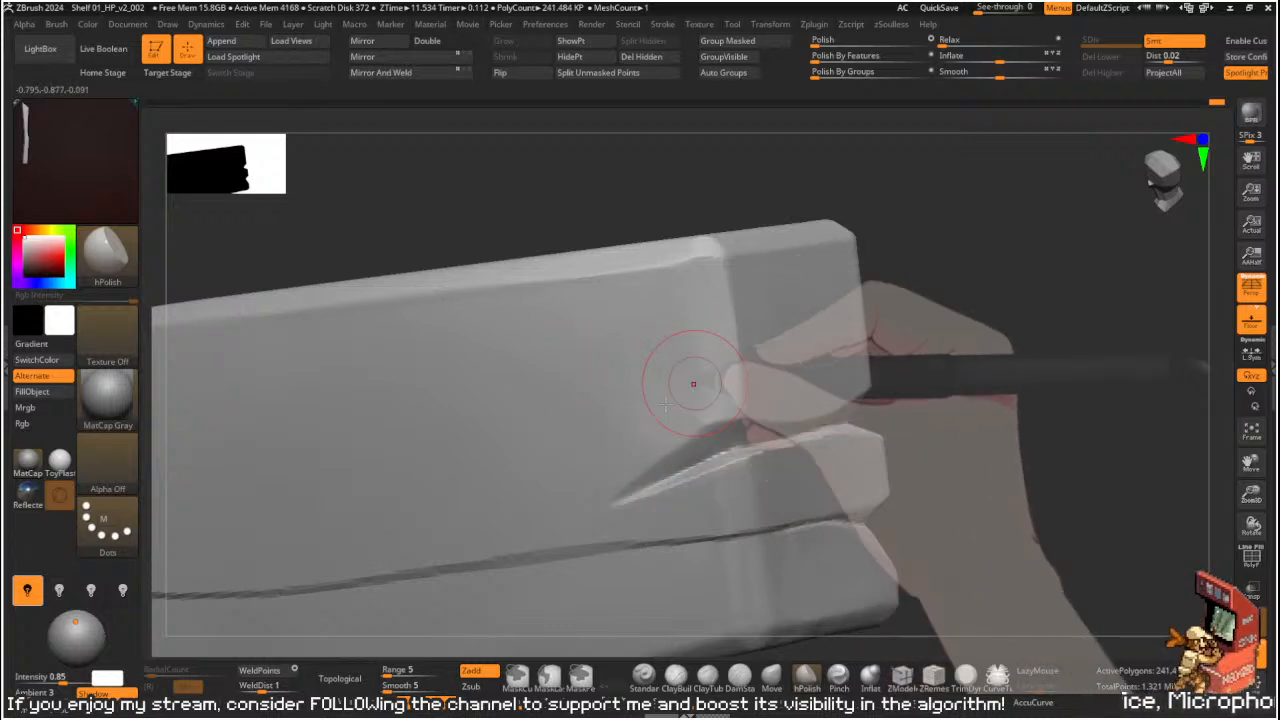
# - Polish the end corners of the outer strip beside the long split with hPolish at an adjusted draw size
pyautogui.moveTo(937, 320); pyautogui.dragTo(617, 371)
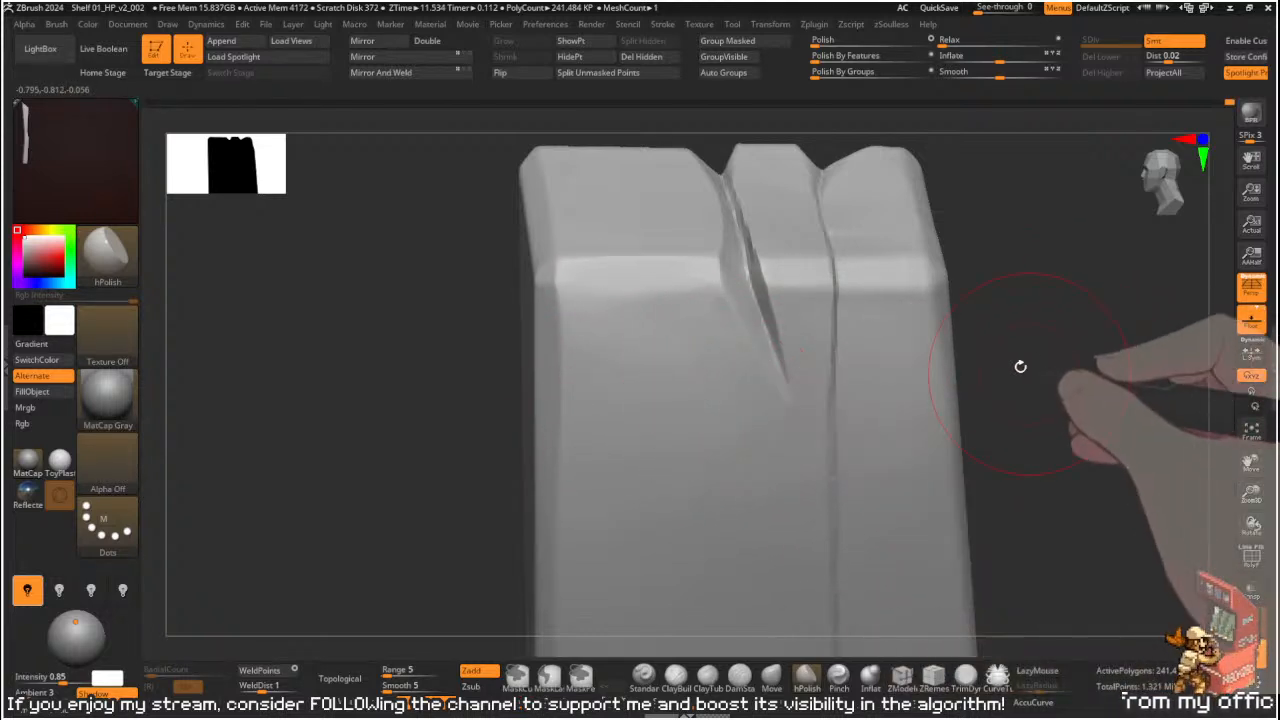
pyautogui.moveTo(1057, 323)
pyautogui.mouseDown()
pyautogui.moveTo(943, 266)
pyautogui.moveTo(949, 303)
pyautogui.mouseUp()
pyautogui.press('s')
pyautogui.moveTo(940, 243)
pyautogui.mouseDown()
pyautogui.moveTo(875, 250)
pyautogui.moveTo(933, 253)
pyautogui.mouseUp()
pyautogui.moveTo(1048, 240)
pyautogui.mouseDown()
pyautogui.moveTo(1060, 231)
pyautogui.moveTo(975, 326)
pyautogui.moveTo(914, 225)
pyautogui.mouseUp()
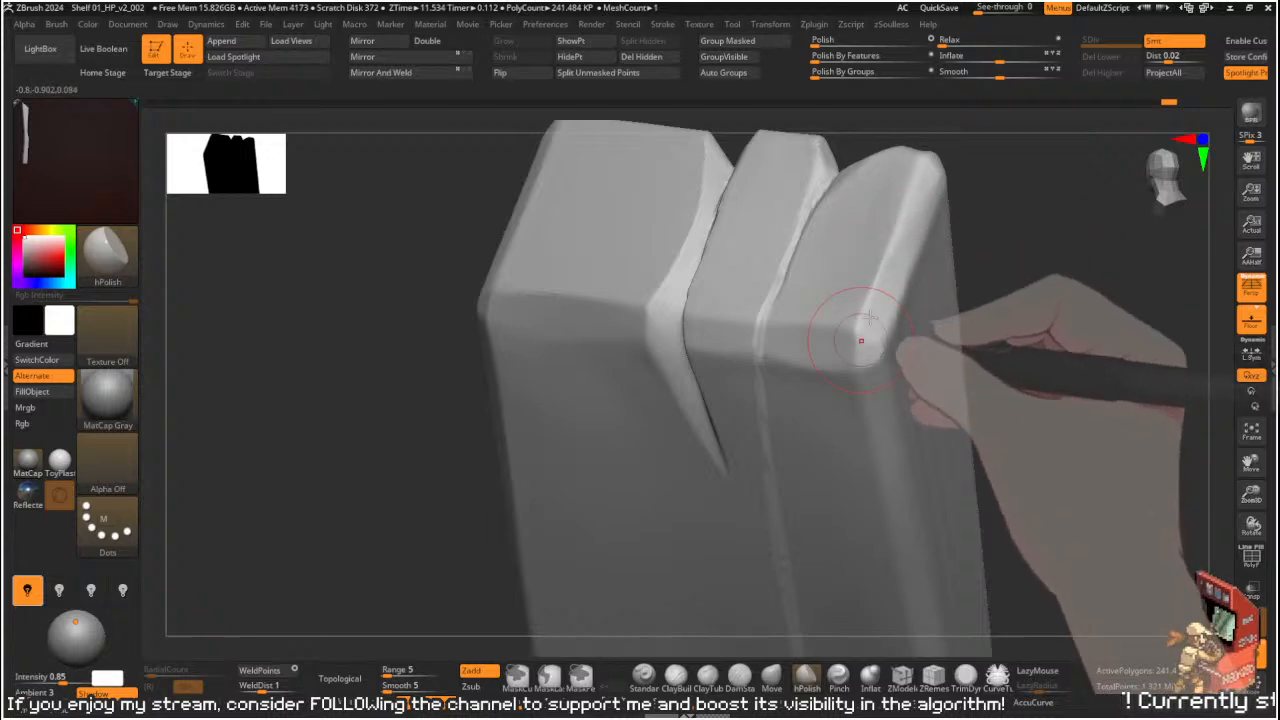
pyautogui.moveTo(1014, 277)
pyautogui.mouseDown()
pyautogui.moveTo(1013, 219)
pyautogui.moveTo(1008, 300)
pyautogui.mouseUp()
pyautogui.moveTo(1008, 300); pyautogui.dragTo(938, 247)
# - Open up the long split's end notch with a ClipCurve cut and polish its edges with hPolish
pyautogui.moveTo(811, 291); pyautogui.dragTo(781, 367)
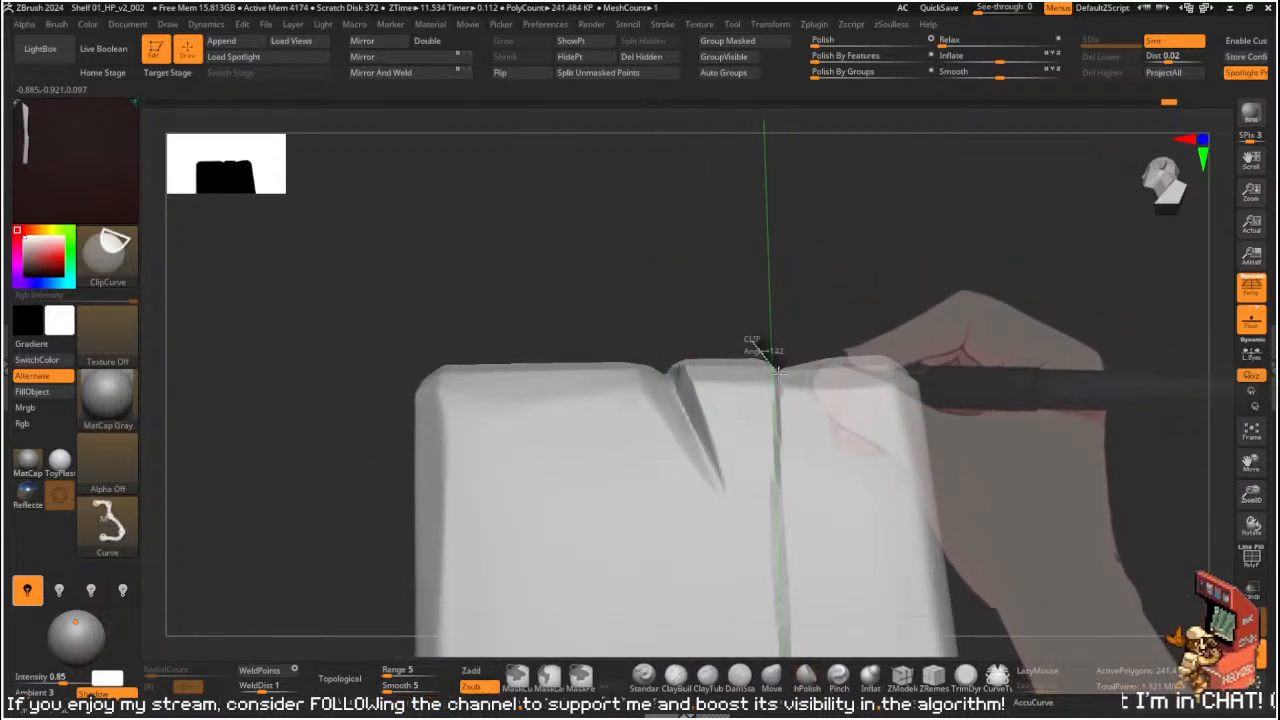
pyautogui.moveTo(781, 376)
pyautogui.keyDown('ctrl'); pyautogui.keyDown('shift'); pyautogui.mouseDown()
pyautogui.moveTo(843, 343)
pyautogui.moveTo(868, 420)
pyautogui.mouseUp(); pyautogui.keyUp('shift'); pyautogui.keyUp('ctrl')
pyautogui.moveTo(819, 301)
pyautogui.mouseDown()
pyautogui.moveTo(806, 269)
pyautogui.moveTo(800, 330)
pyautogui.moveTo(829, 286)
pyautogui.moveTo(815, 368)
pyautogui.mouseUp()
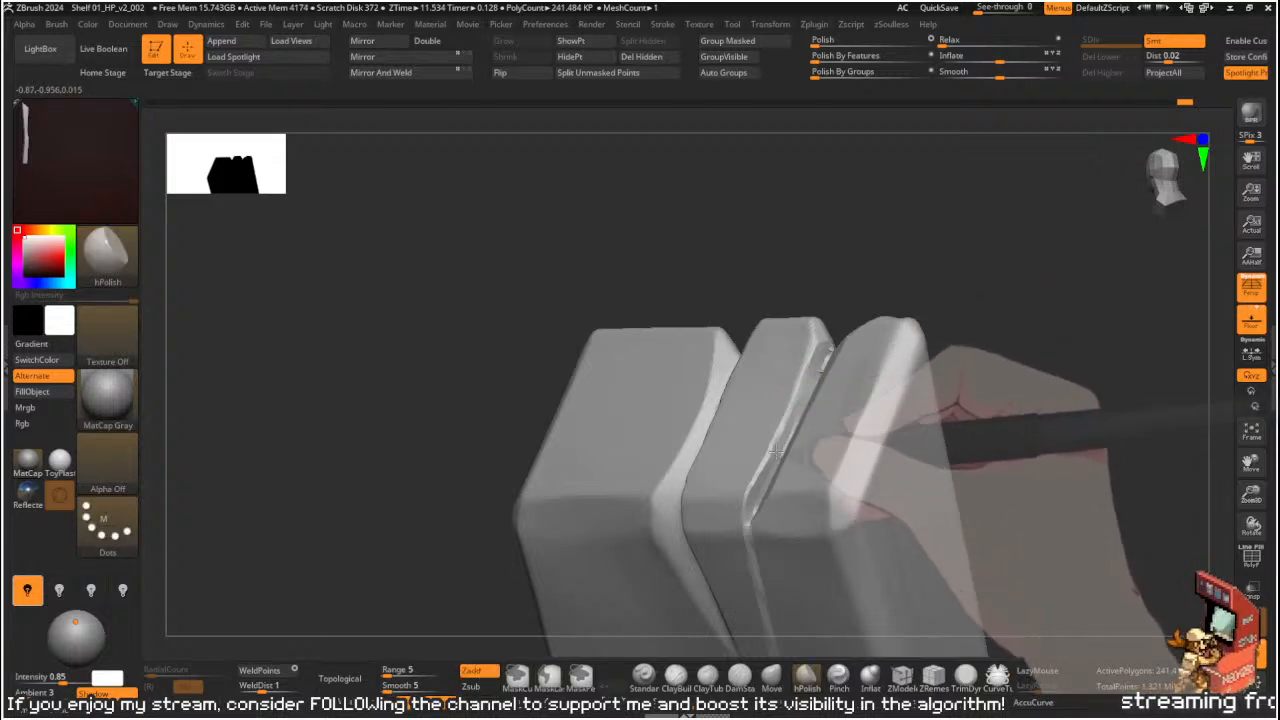
pyautogui.moveTo(900, 265)
pyautogui.mouseDown()
pyautogui.moveTo(920, 237)
pyautogui.moveTo(931, 260)
pyautogui.moveTo(967, 236)
pyautogui.moveTo(923, 220)
pyautogui.moveTo(957, 277)
pyautogui.moveTo(916, 233)
pyautogui.moveTo(926, 274)
pyautogui.moveTo(957, 257)
pyautogui.moveTo(943, 323)
pyautogui.moveTo(970, 330)
pyautogui.moveTo(957, 337)
pyautogui.moveTo(1000, 306)
pyautogui.moveTo(1050, 385)
pyautogui.mouseUp()
# - Smooth the surface around the wedge's tip and the worn area above it
pyautogui.moveTo(750, 358)
pyautogui.keyDown('shift'); pyautogui.mouseDown()
pyautogui.moveTo(694, 360)
pyautogui.moveTo(754, 337)
pyautogui.moveTo(779, 343)
pyautogui.moveTo(666, 371)
pyautogui.moveTo(843, 326)
pyautogui.moveTo(709, 371)
pyautogui.moveTo(776, 346)
pyautogui.mouseUp(); pyautogui.keyUp('shift')
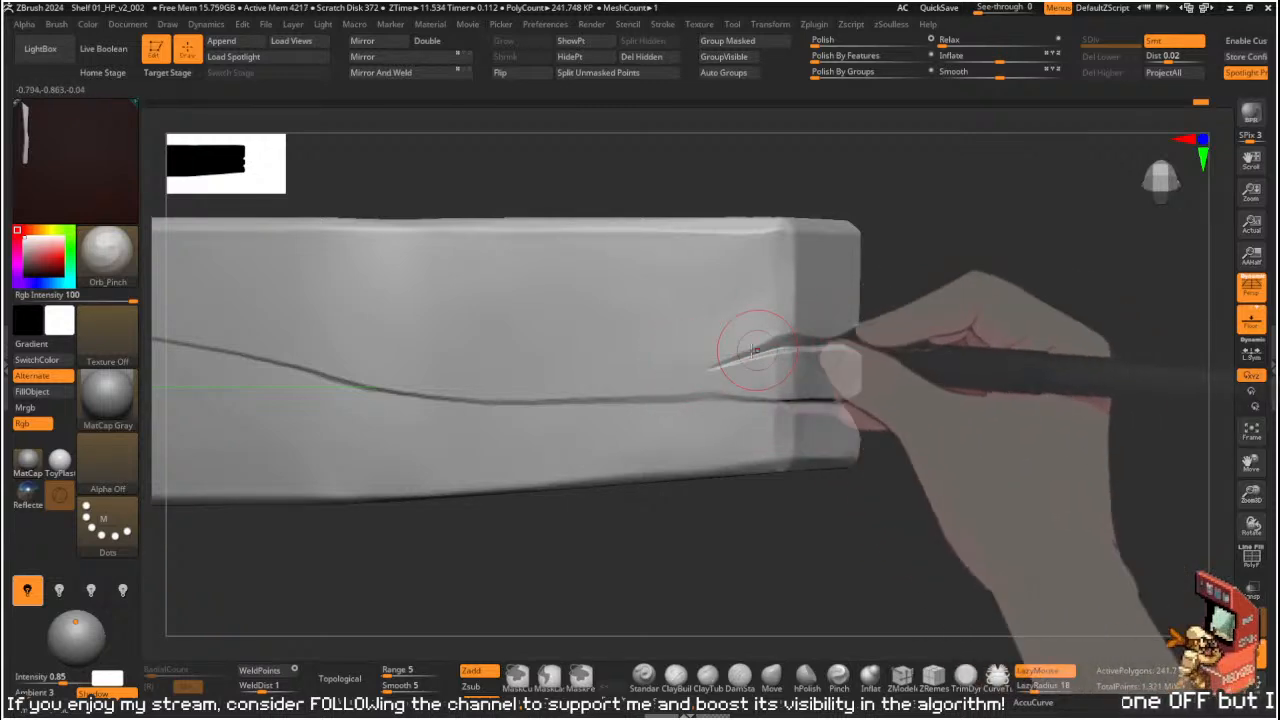
pyautogui.moveTo(911, 331); pyautogui.dragTo(938, 403)
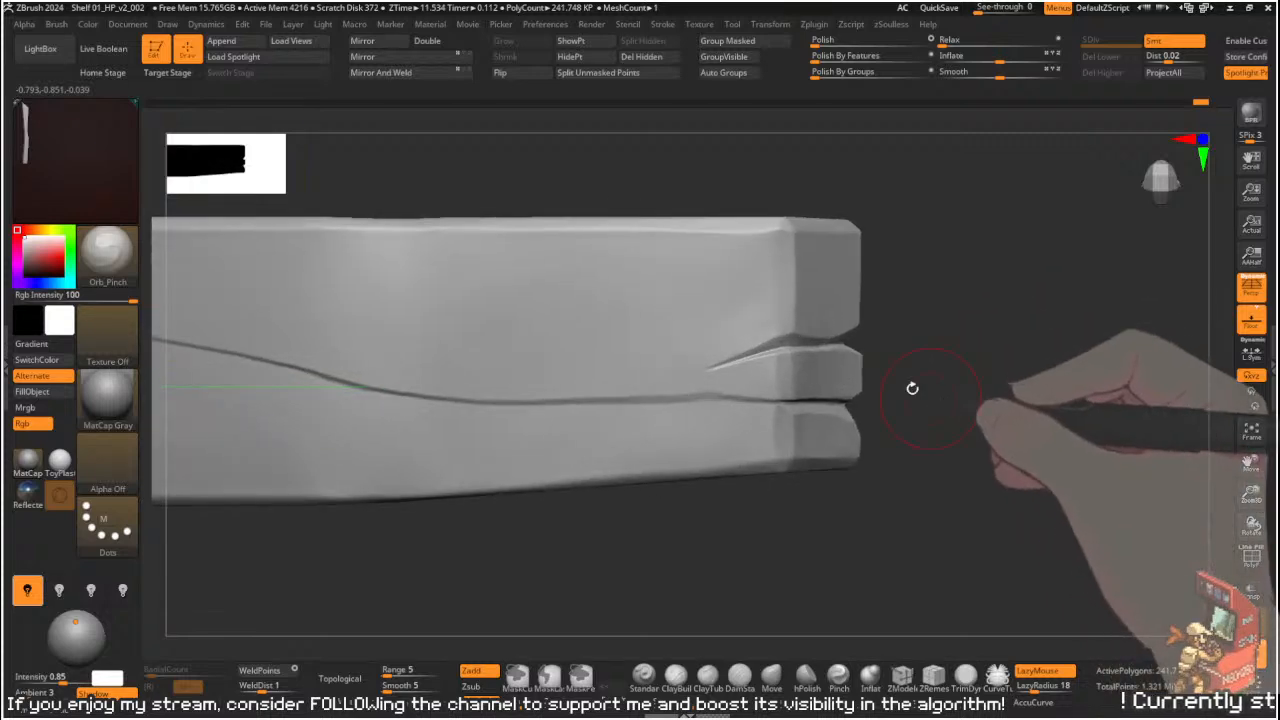
pyautogui.press('shift')
pyautogui.keyDown('shift'); pyautogui.moveTo(716, 272); pyautogui.dragTo(732, 262); pyautogui.keyUp('shift')
# - Polish the split's notch at the plank's opposite end with hPolish at an adjusted draw size
pyautogui.moveTo(840, 172)
pyautogui.keyDown('alt'); pyautogui.mouseDown()
pyautogui.moveTo(985, 196)
pyautogui.moveTo(934, 200)
pyautogui.mouseUp(); pyautogui.keyUp('alt')
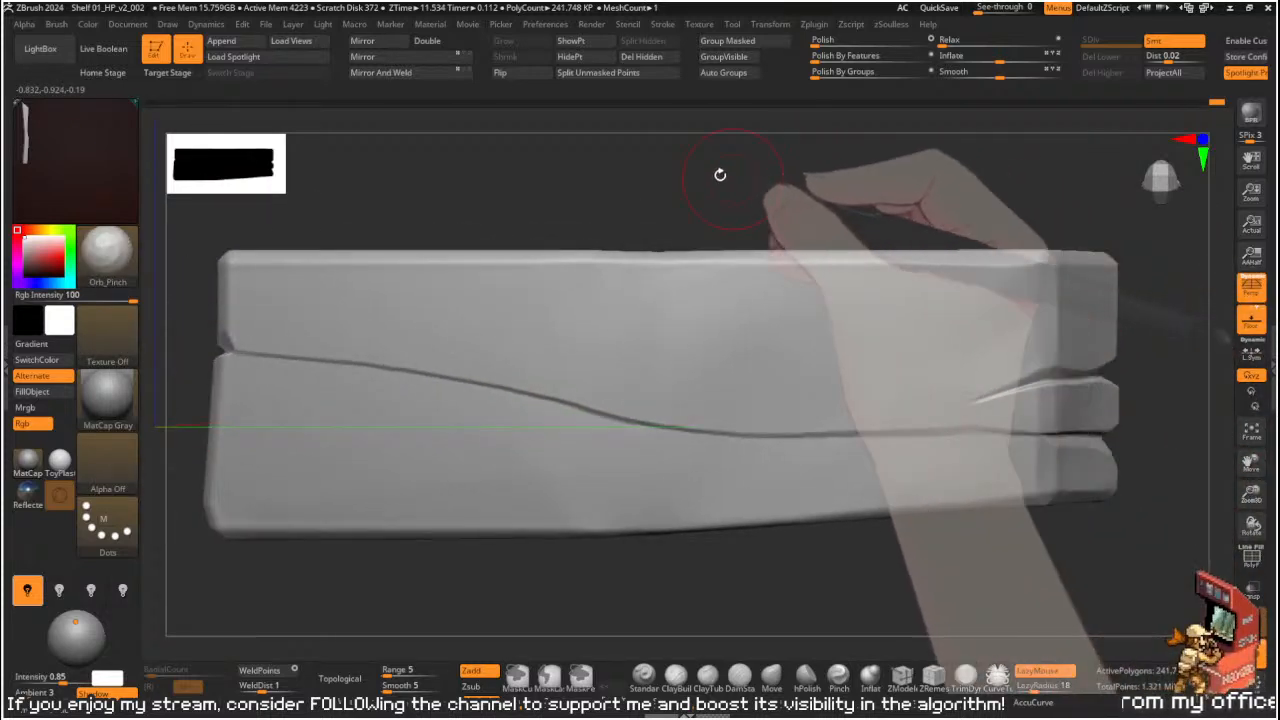
pyautogui.keyDown('alt'); pyautogui.moveTo(712, 176); pyautogui.dragTo(851, 197); pyautogui.keyUp('alt')
pyautogui.moveTo(700, 197); pyautogui.dragTo(769, 195)
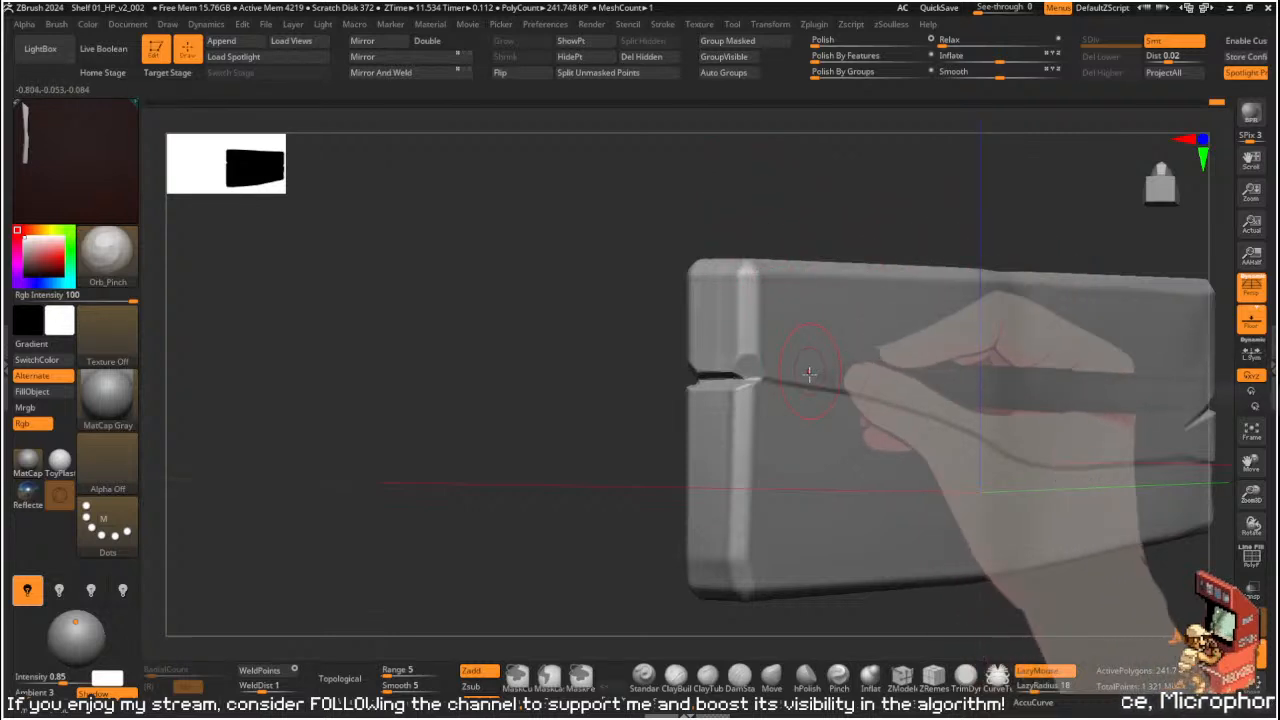
pyautogui.press('b')
pyautogui.press('h')
pyautogui.press('p')
pyautogui.press('s')
pyautogui.moveTo(640, 330); pyautogui.dragTo(722, 388)
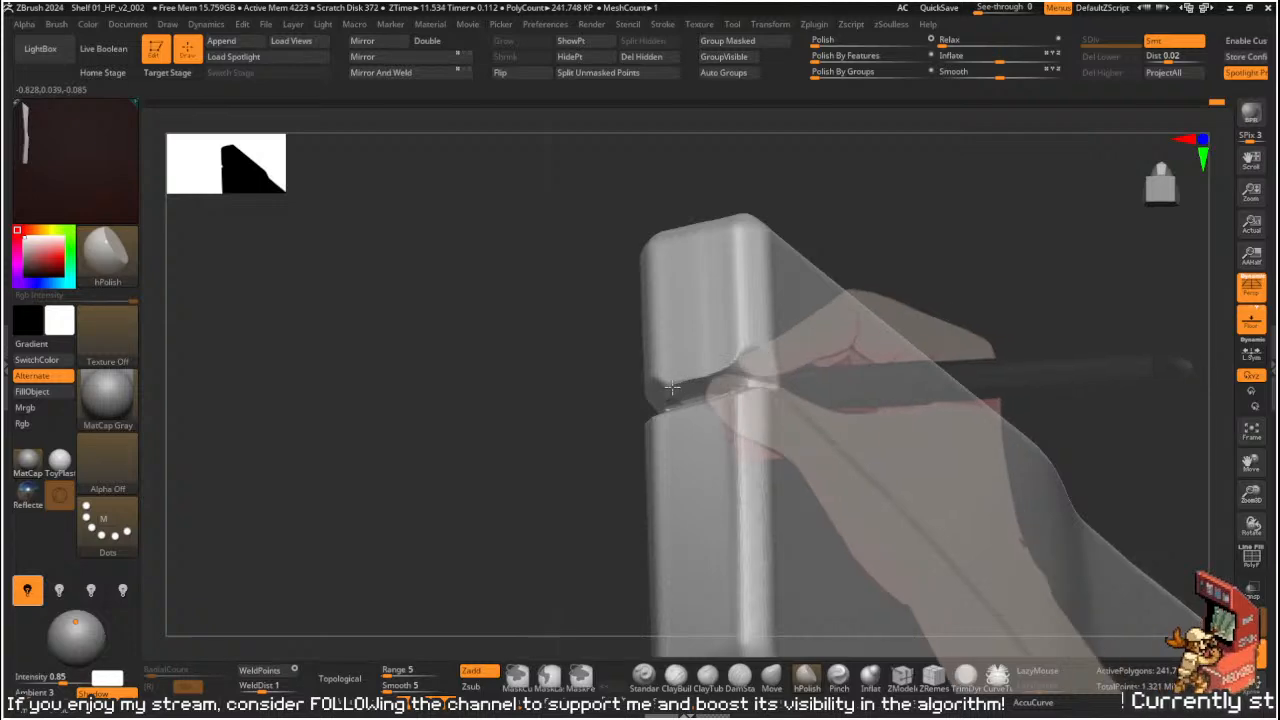
pyautogui.moveTo(645, 362)
pyautogui.mouseDown()
pyautogui.moveTo(471, 309)
pyautogui.moveTo(560, 374)
pyautogui.moveTo(586, 369)
pyautogui.moveTo(666, 420)
pyautogui.moveTo(654, 360)
pyautogui.moveTo(609, 360)
pyautogui.moveTo(589, 340)
pyautogui.moveTo(580, 366)
pyautogui.moveTo(606, 369)
pyautogui.mouseUp()
# - Cut the opposite end's notch deeper along the split with two ClipCurve cuts
pyautogui.hotkey('ctrl', 'shift')
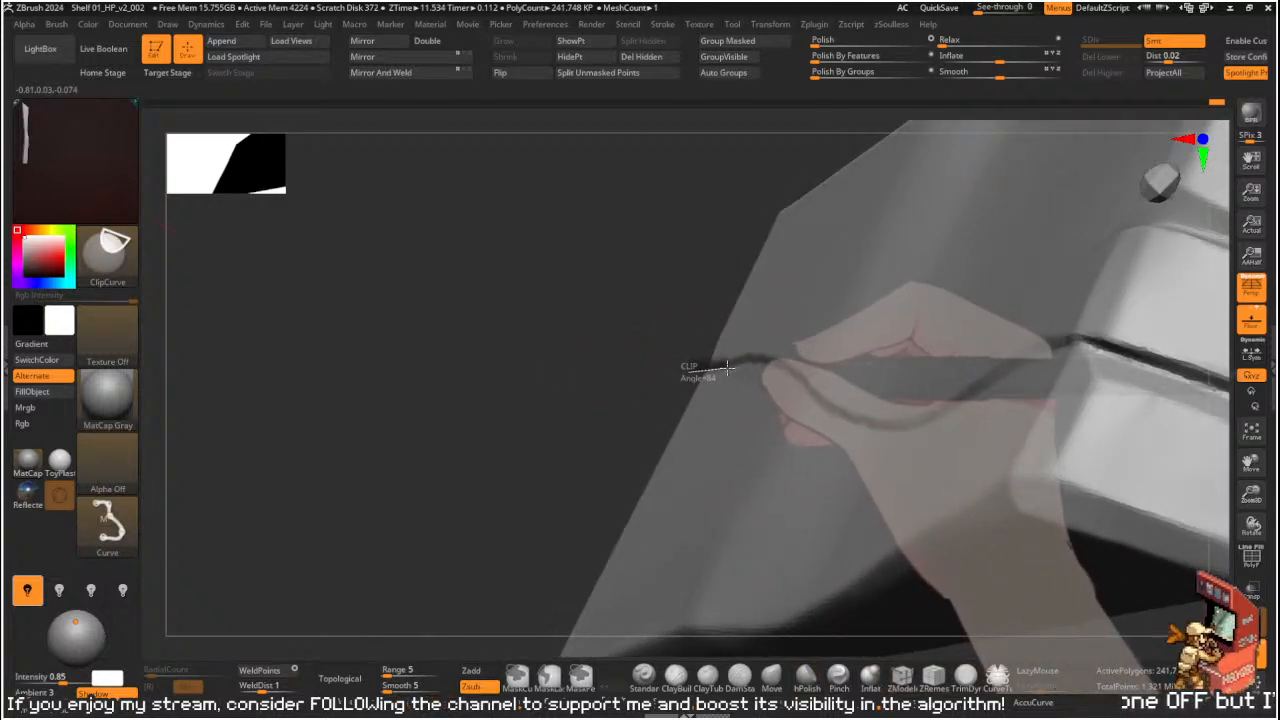
pyautogui.moveTo(700, 335)
pyautogui.keyDown('ctrl'); pyautogui.keyDown('shift'); pyautogui.mouseDown()
pyautogui.moveTo(663, 330)
pyautogui.moveTo(714, 351)
pyautogui.moveTo(689, 351)
pyautogui.moveTo(749, 344)
pyautogui.mouseUp(); pyautogui.keyUp('shift'); pyautogui.keyUp('ctrl')
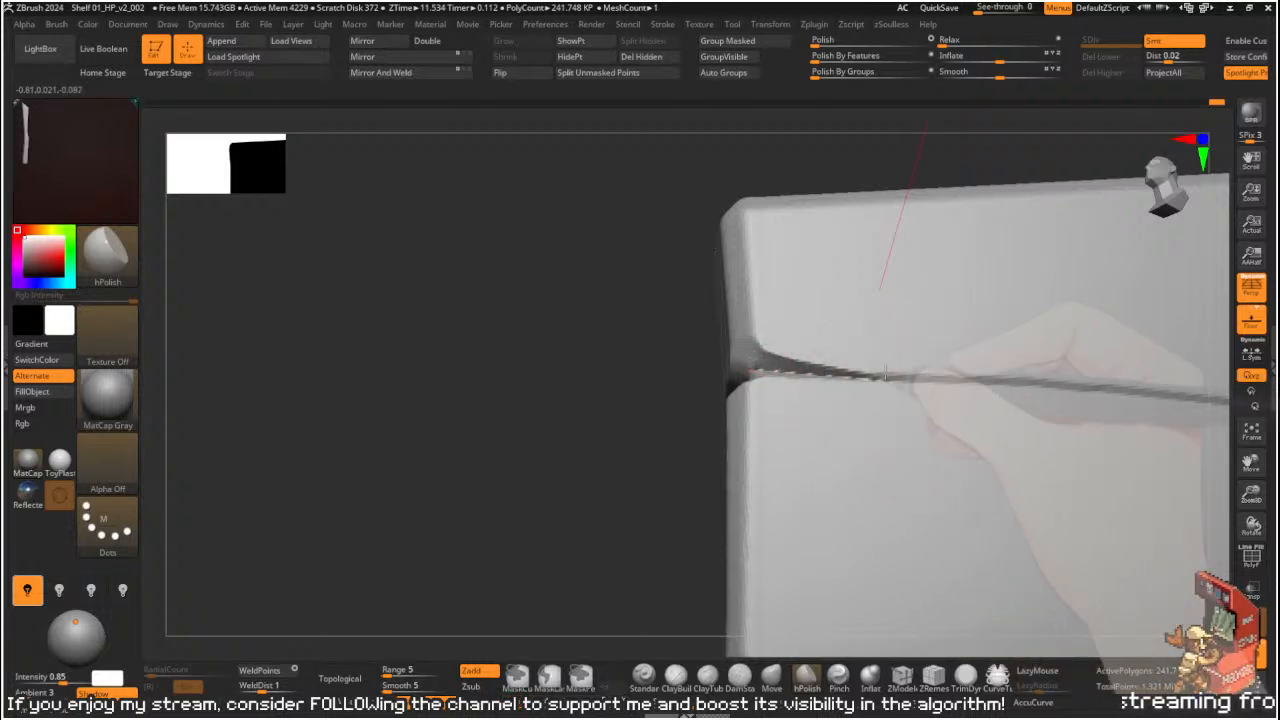
pyautogui.moveTo(652, 362)
pyautogui.mouseDown()
pyautogui.moveTo(703, 370)
pyautogui.moveTo(526, 434)
pyautogui.moveTo(666, 400)
pyautogui.mouseUp()
pyautogui.hotkey('ctrl', 'shift')
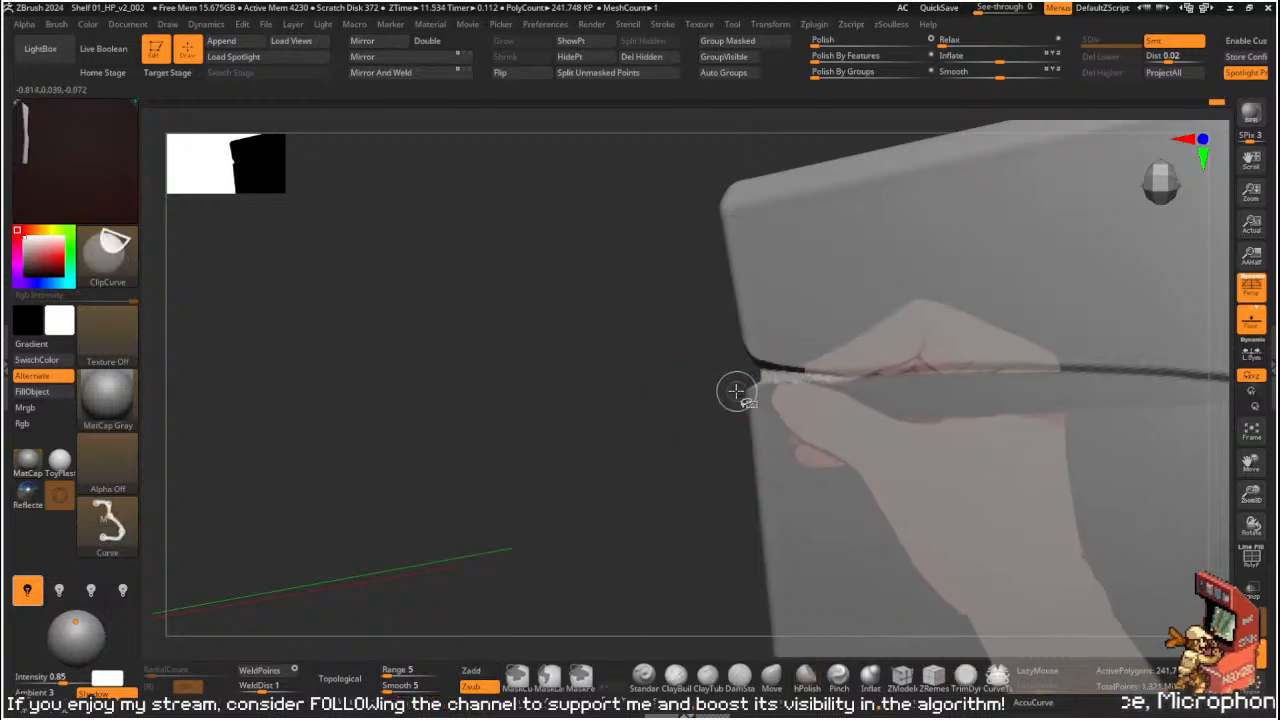
pyautogui.moveTo(719, 355)
pyautogui.keyDown('ctrl'); pyautogui.keyDown('shift'); pyautogui.mouseDown()
pyautogui.moveTo(706, 354)
pyautogui.moveTo(760, 369)
pyautogui.moveTo(689, 366)
pyautogui.moveTo(754, 338)
pyautogui.moveTo(591, 437)
pyautogui.moveTo(693, 389)
pyautogui.moveTo(793, 365)
pyautogui.mouseUp(); pyautogui.keyUp('shift'); pyautogui.keyUp('ctrl')
# - Polish the edges of the notch at the plank's end with hPolish at an adjusted draw size
pyautogui.press('shift')
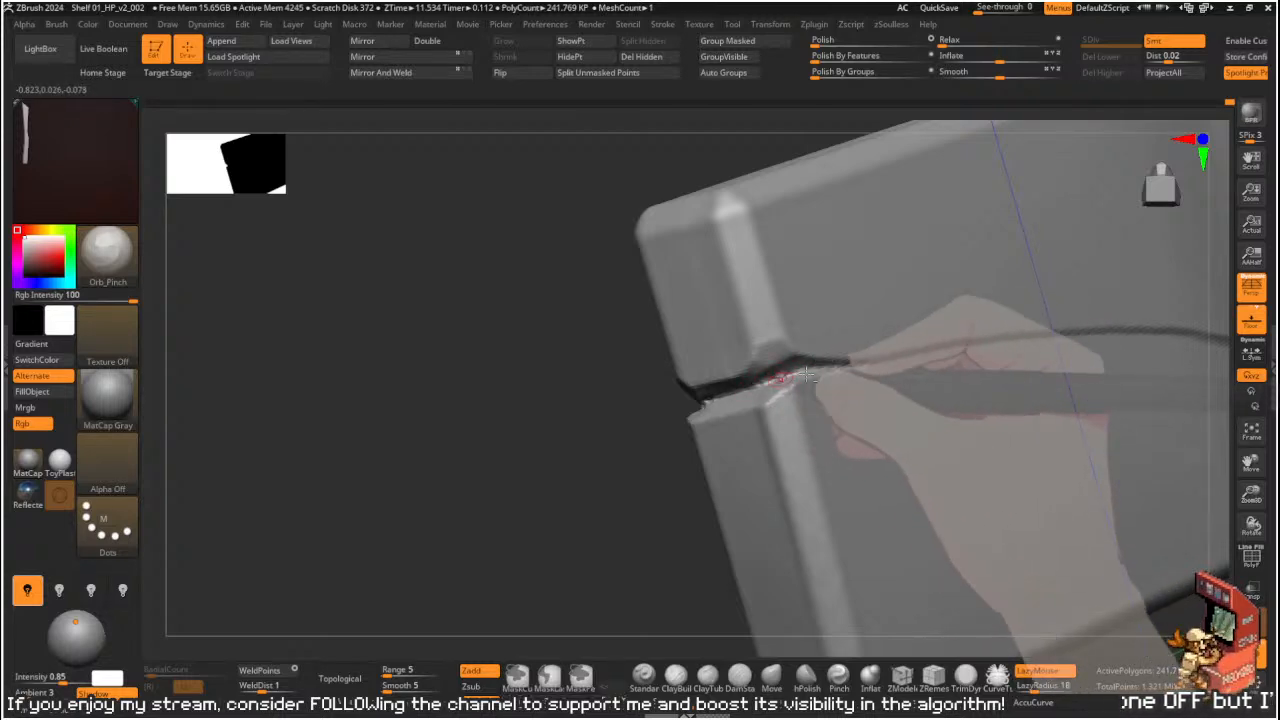
pyautogui.moveTo(690, 407)
pyautogui.mouseDown()
pyautogui.moveTo(885, 369)
pyautogui.moveTo(697, 329)
pyautogui.mouseUp()
pyautogui.press('b')
pyautogui.press('h')
pyautogui.press('p')
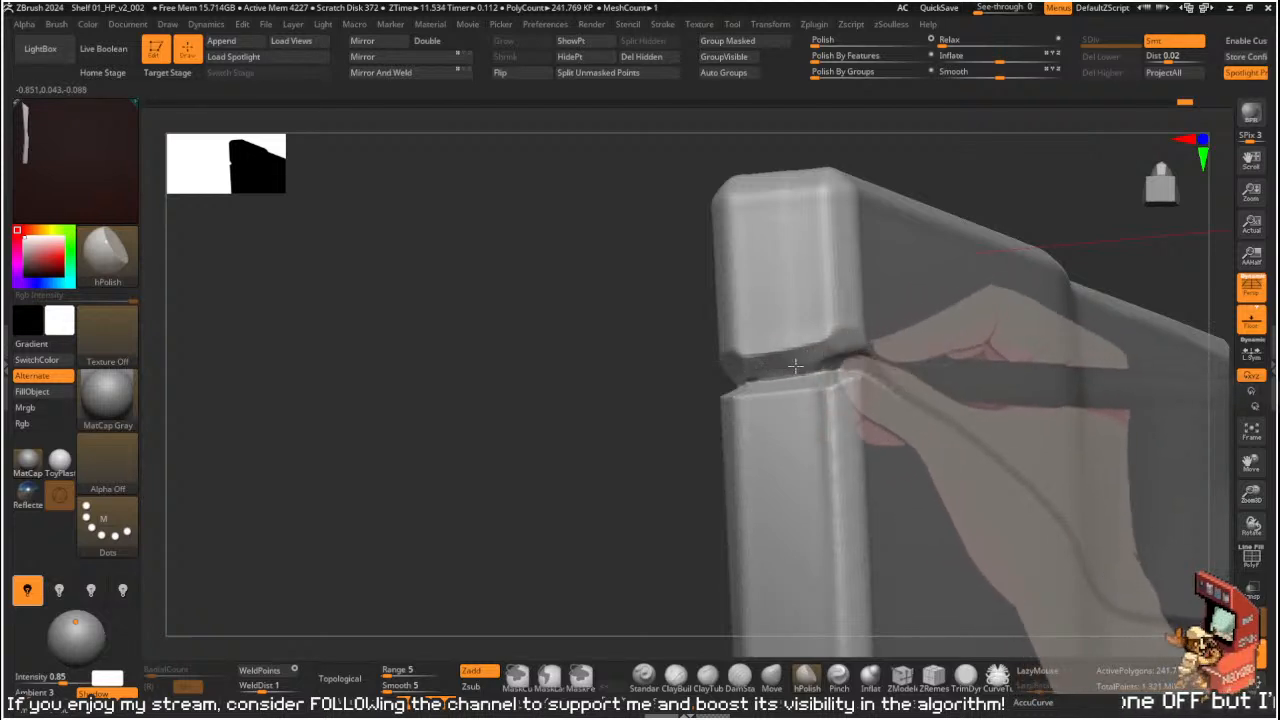
pyautogui.moveTo(759, 330); pyautogui.dragTo(821, 293)
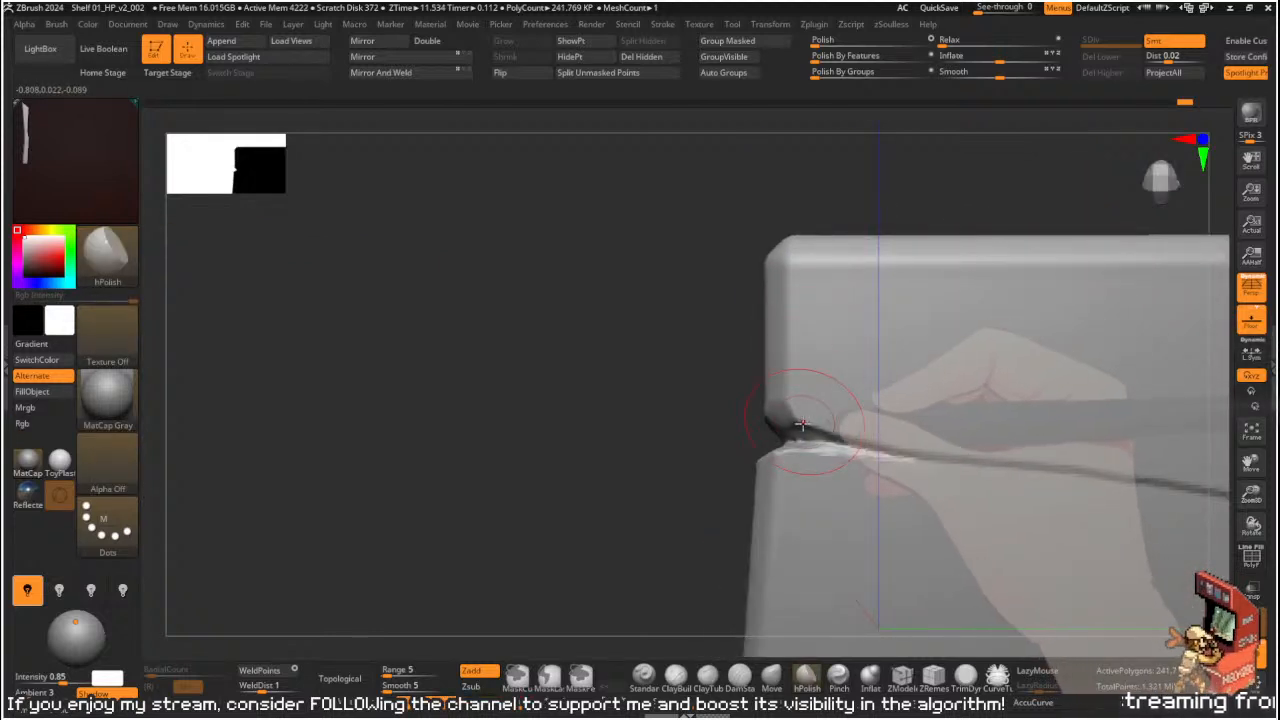
pyautogui.moveTo(688, 417)
pyautogui.mouseDown()
pyautogui.moveTo(795, 425)
pyautogui.moveTo(894, 457)
pyautogui.moveTo(681, 406)
pyautogui.moveTo(704, 417)
pyautogui.mouseUp()
pyautogui.press('s')
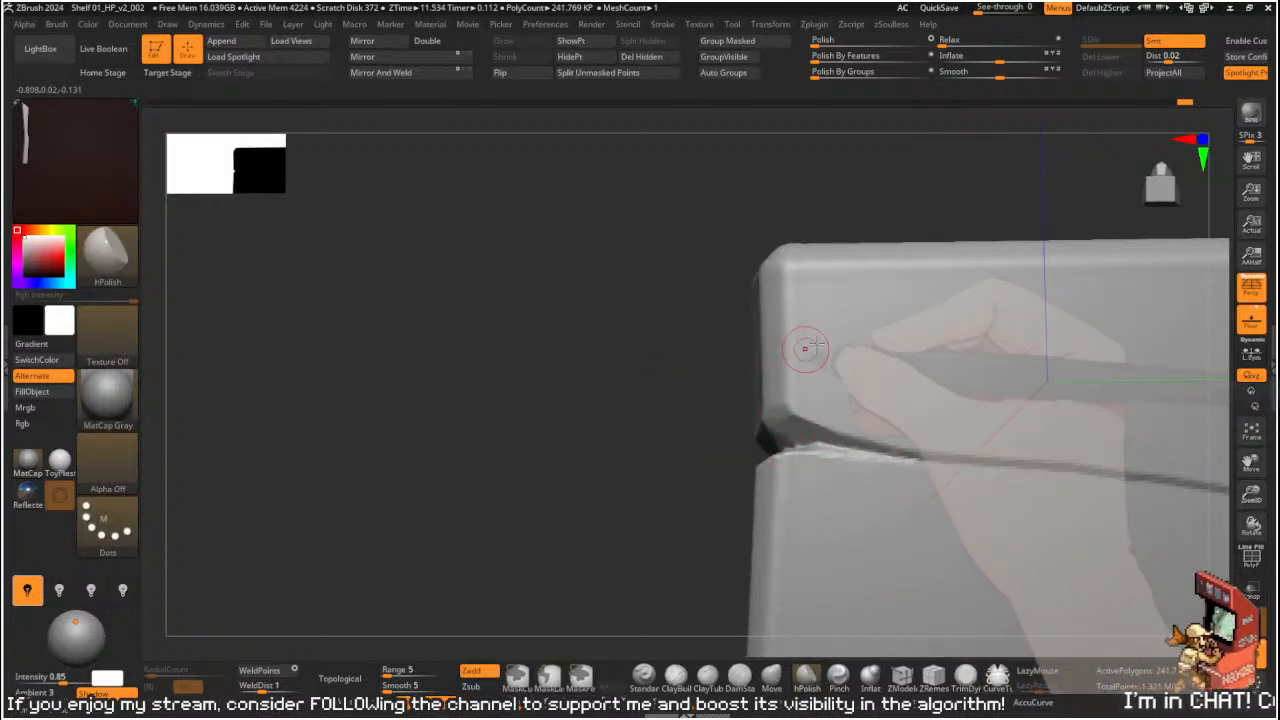
# - Shave the end corner beside the notch with a ClipCurve cut and polish the cut with hPolish
pyautogui.moveTo(720, 340)
pyautogui.mouseDown()
pyautogui.moveTo(686, 326)
pyautogui.moveTo(746, 283)
pyautogui.moveTo(765, 405)
pyautogui.mouseUp()
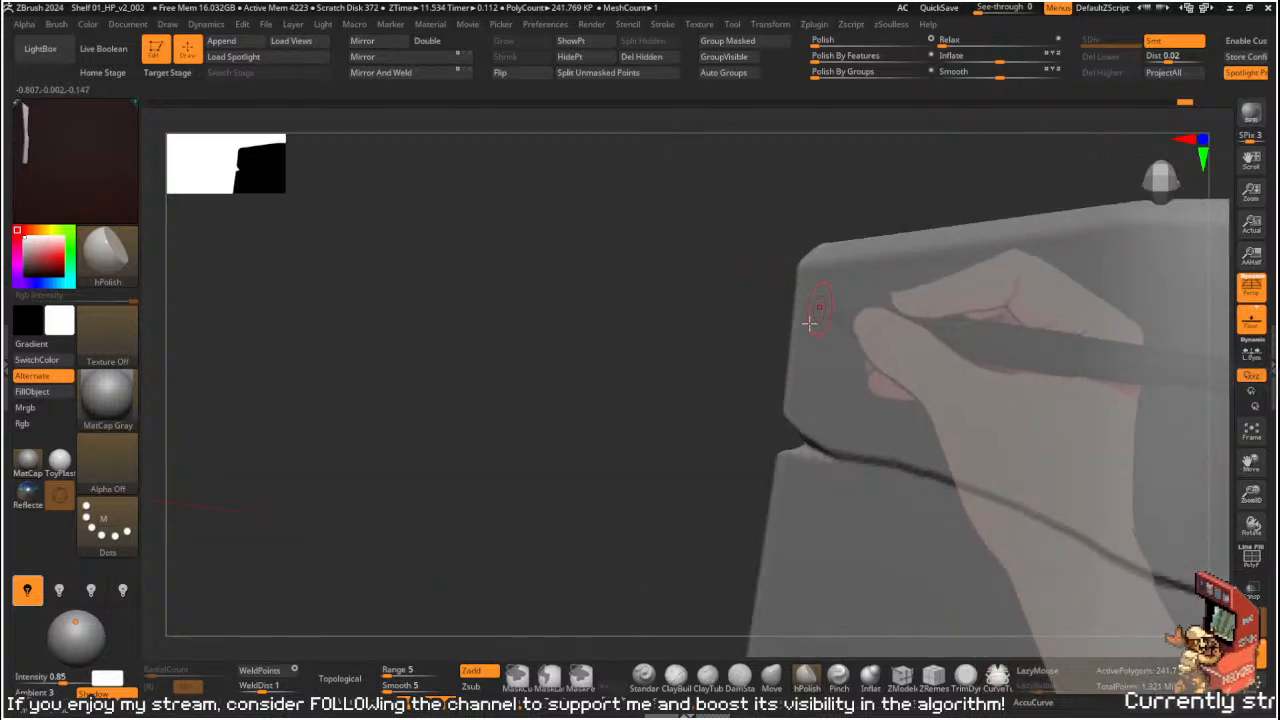
pyautogui.hotkey('ctrl', 'shift')
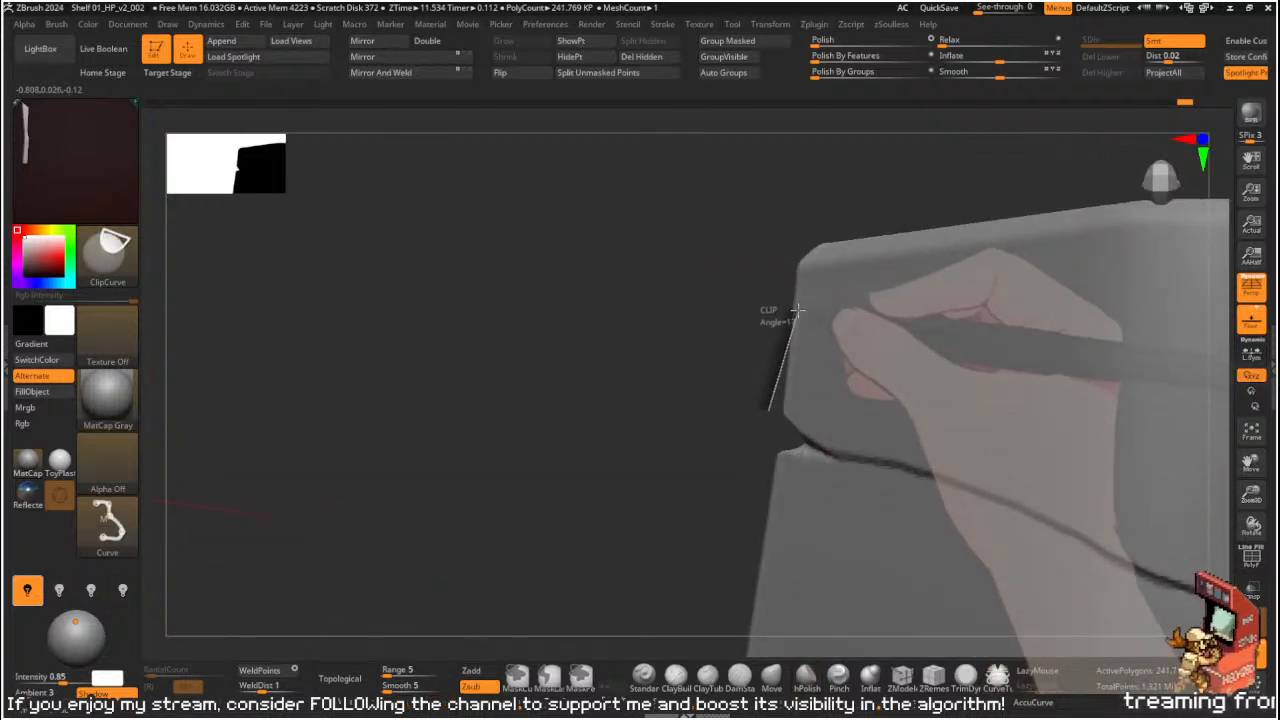
pyautogui.moveTo(790, 220)
pyautogui.keyDown('ctrl'); pyautogui.keyDown('shift'); pyautogui.mouseDown()
pyautogui.moveTo(771, 197)
pyautogui.moveTo(749, 234)
pyautogui.mouseUp(); pyautogui.keyUp('shift'); pyautogui.keyUp('ctrl')
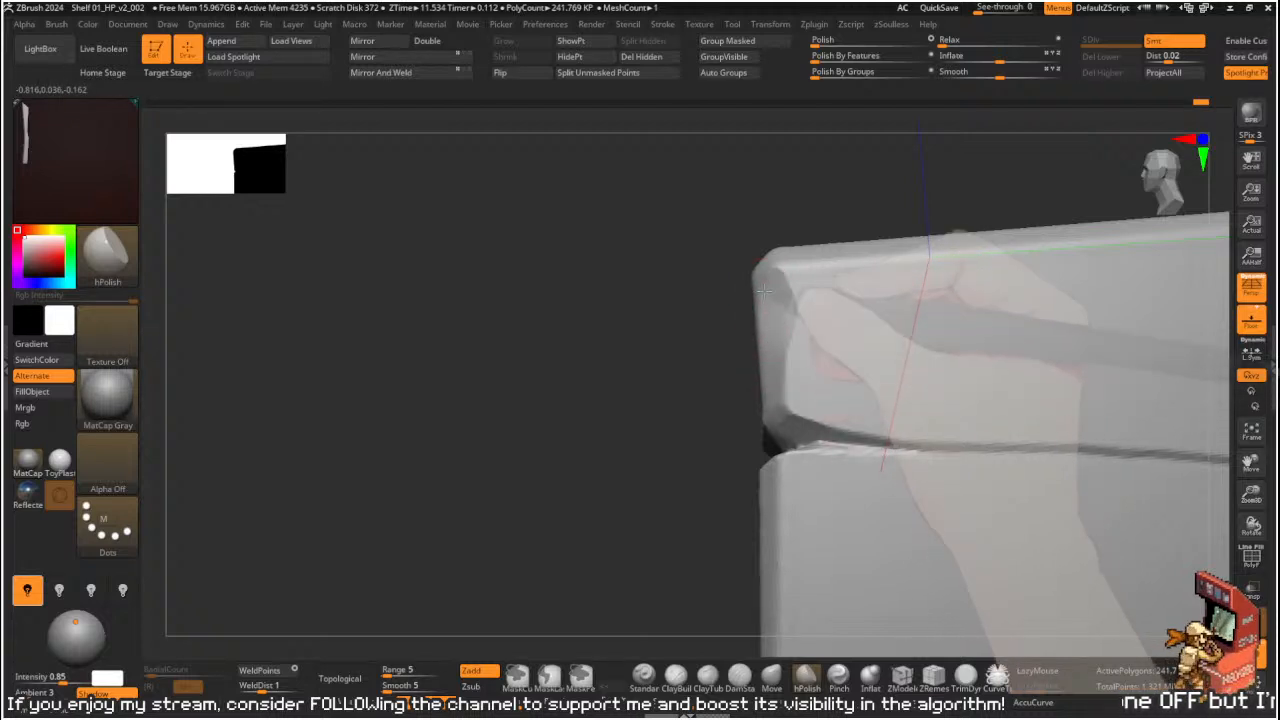
pyautogui.moveTo(770, 268); pyautogui.dragTo(766, 319, button='right')
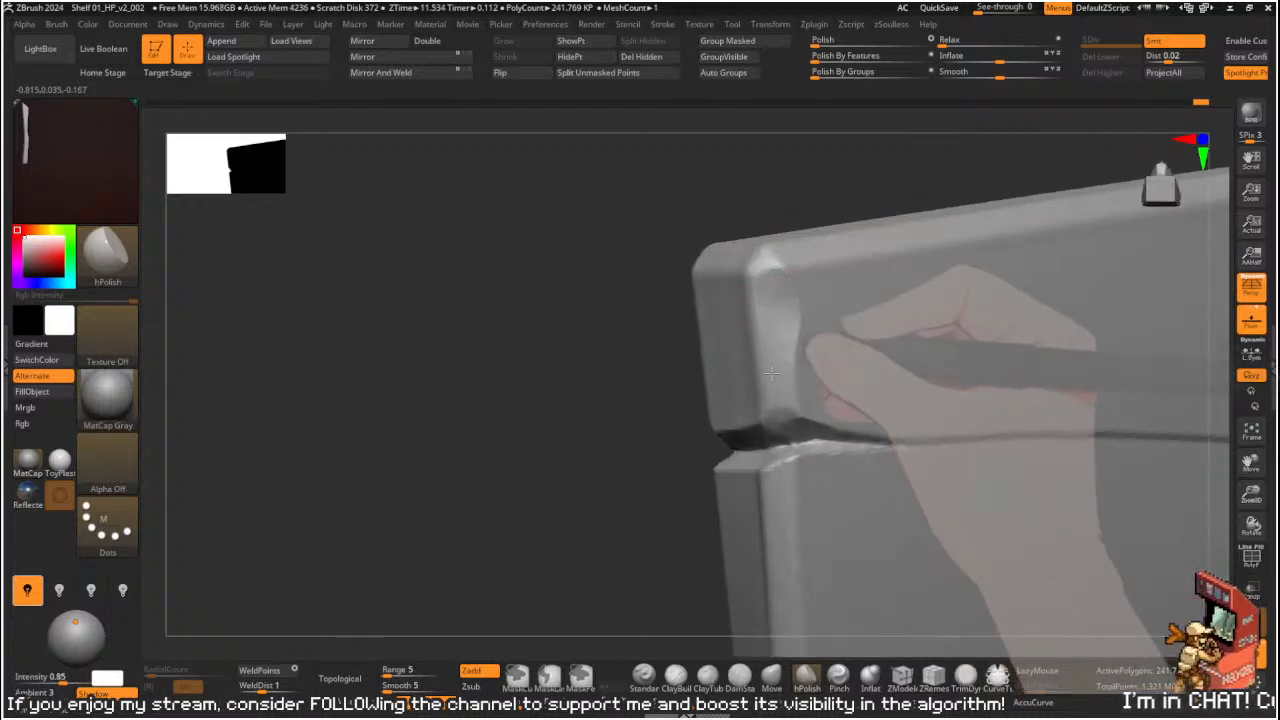
pyautogui.moveTo(676, 268); pyautogui.dragTo(863, 289, button='right')
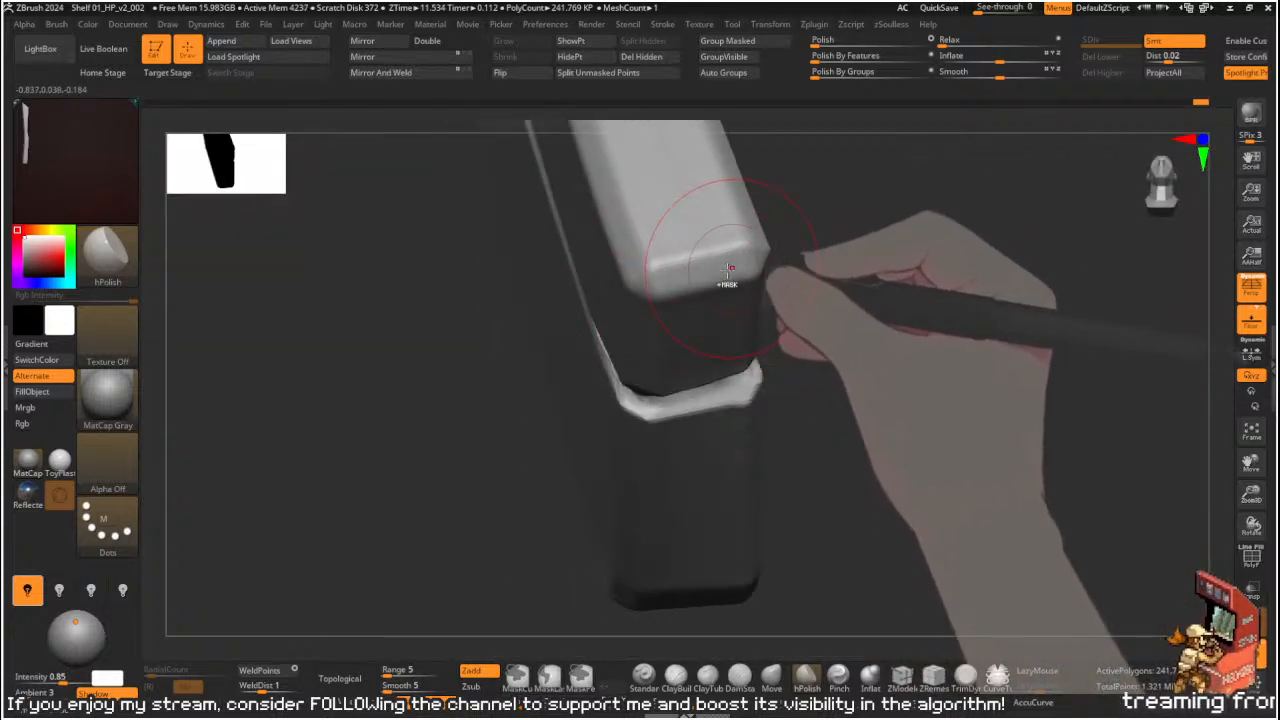
pyautogui.moveTo(698, 275); pyautogui.dragTo(700, 277)
pyautogui.moveTo(822, 266); pyautogui.dragTo(712, 307, button='right')
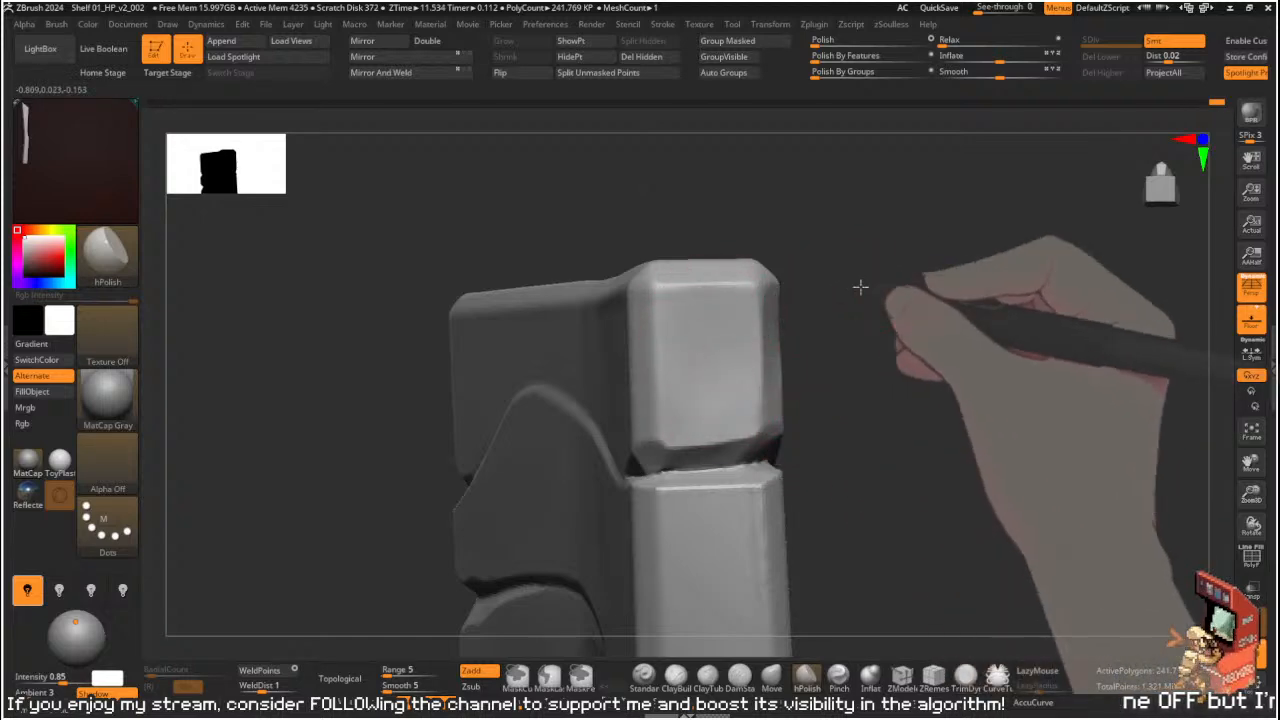
# - Polish and smooth the split where it runs into the end notch on the plank's other face, using hPolish
pyautogui.moveTo(846, 283); pyautogui.dragTo(653, 346, button='right')
pyautogui.moveTo(866, 257); pyautogui.dragTo(651, 510, button='right')
pyautogui.moveTo(760, 467)
pyautogui.mouseDown()
pyautogui.moveTo(714, 483)
pyautogui.moveTo(729, 480)
pyautogui.moveTo(735, 430)
pyautogui.mouseUp()
pyautogui.press('s')
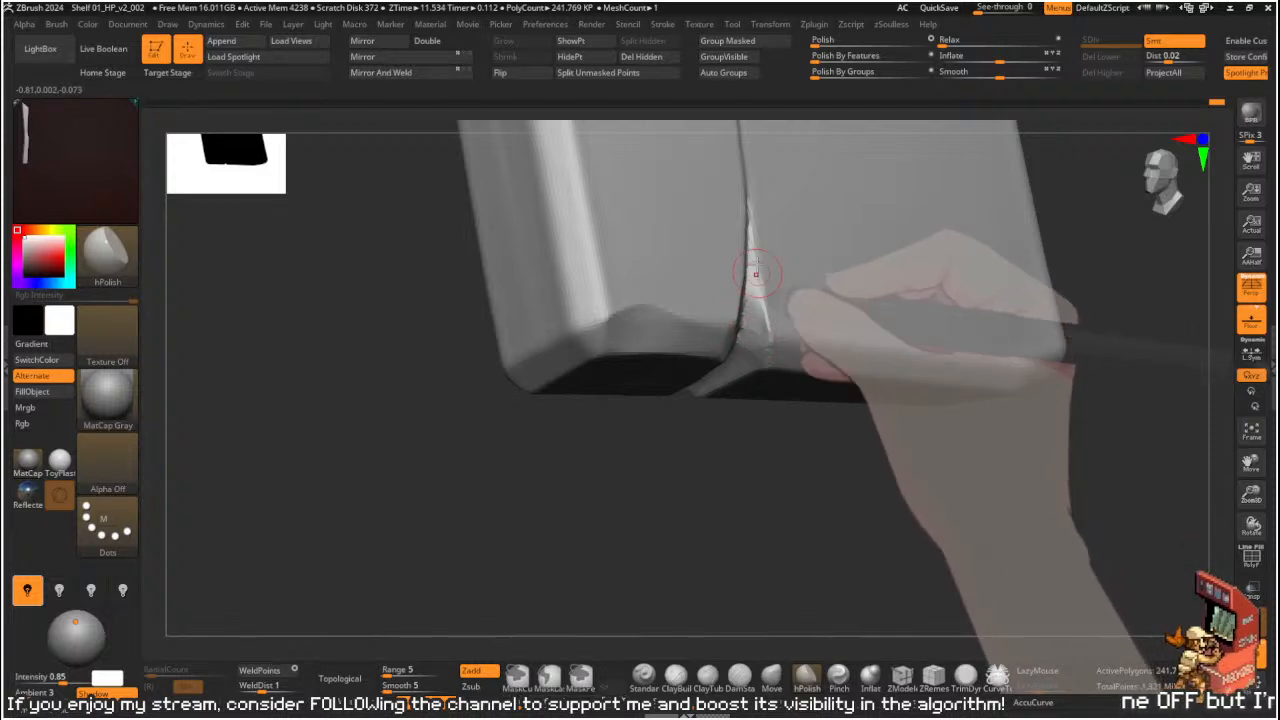
pyautogui.moveTo(765, 437); pyautogui.dragTo(763, 400)
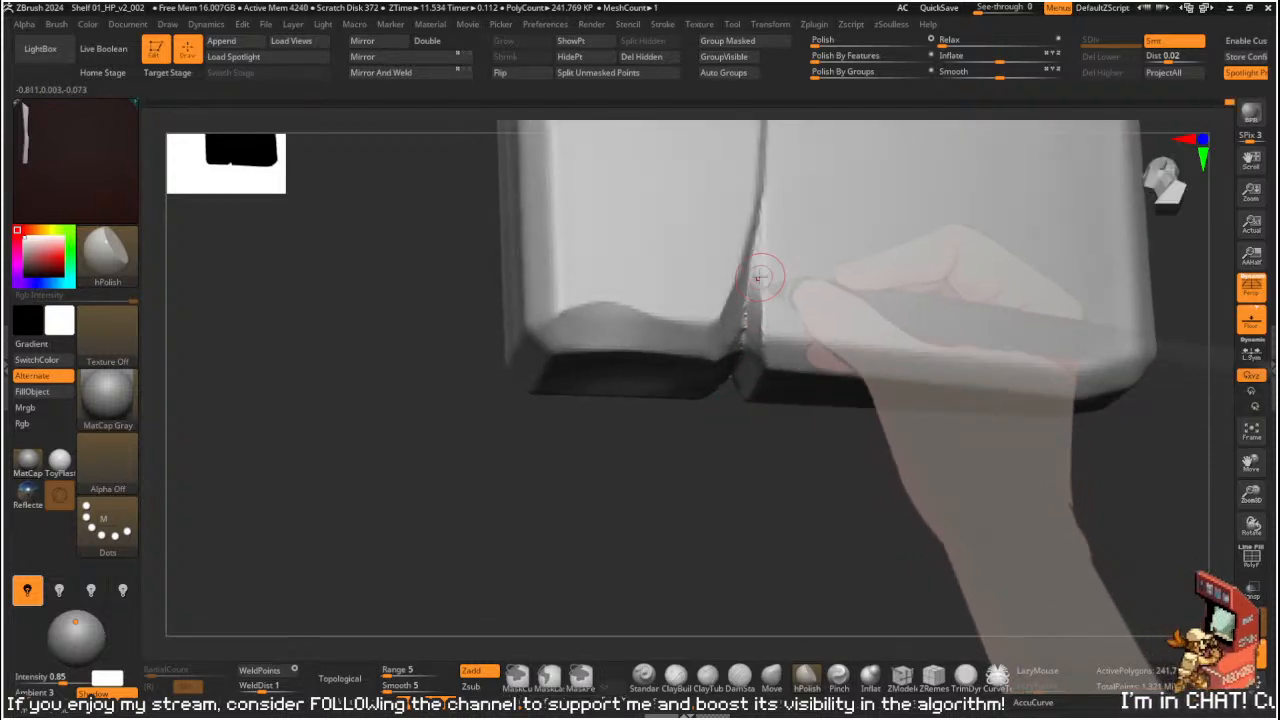
pyautogui.keyDown('shift'); pyautogui.moveTo(763, 283); pyautogui.dragTo(800, 277); pyautogui.keyUp('shift')
pyautogui.moveTo(749, 486)
pyautogui.keyDown('alt'); pyautogui.mouseDown()
pyautogui.moveTo(711, 426)
pyautogui.moveTo(706, 460)
pyautogui.moveTo(604, 415)
pyautogui.moveTo(594, 377)
pyautogui.moveTo(643, 400)
pyautogui.moveTo(903, 377)
pyautogui.mouseUp(); pyautogui.keyUp('alt')
pyautogui.moveTo(877, 326)
pyautogui.keyDown('alt'); pyautogui.mouseDown()
pyautogui.moveTo(789, 563)
pyautogui.moveTo(723, 457)
pyautogui.moveTo(678, 445)
pyautogui.moveTo(820, 457)
pyautogui.mouseUp(); pyautogui.keyUp('alt')
pyautogui.moveTo(905, 482)
pyautogui.keyDown('alt'); pyautogui.mouseDown()
pyautogui.moveTo(763, 477)
pyautogui.moveTo(763, 449)
pyautogui.mouseUp(); pyautogui.keyUp('alt')
pyautogui.press('s')
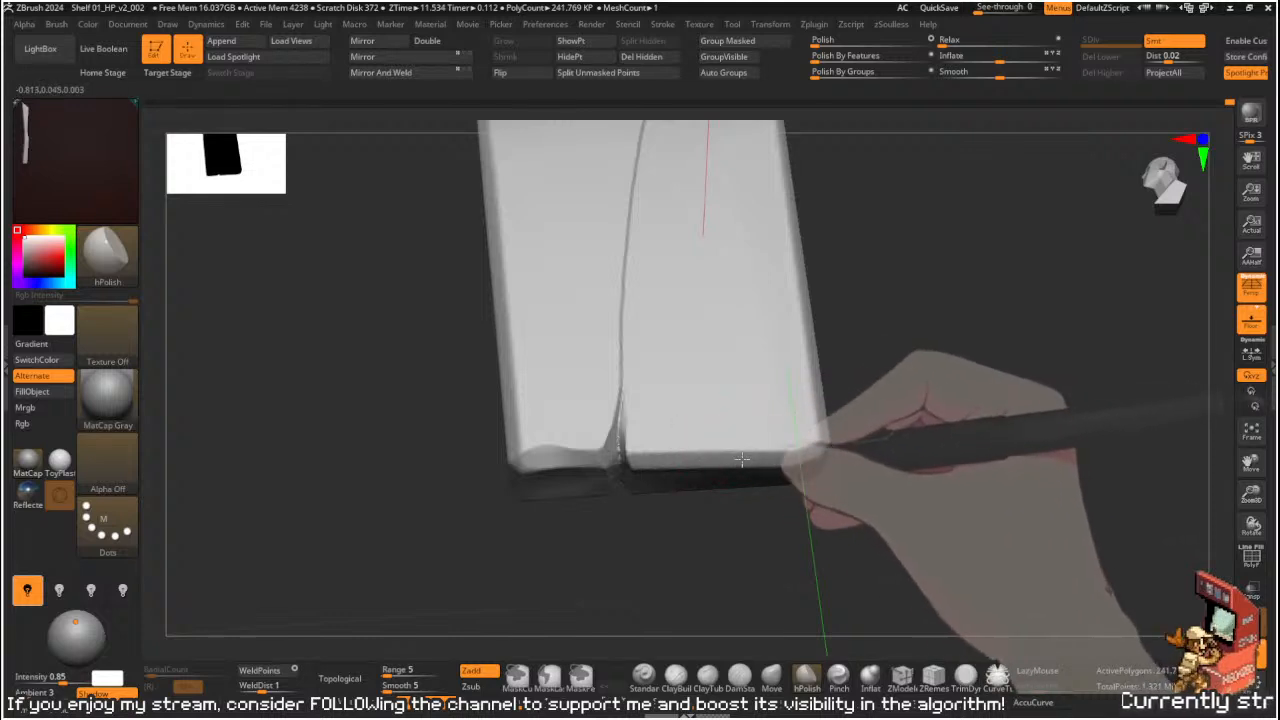
# - Lasso-mask a long chip shape on the plank's long edge near the end with MaskLasso and invert the mask
pyautogui.moveTo(684, 455); pyautogui.dragTo(968, 295)
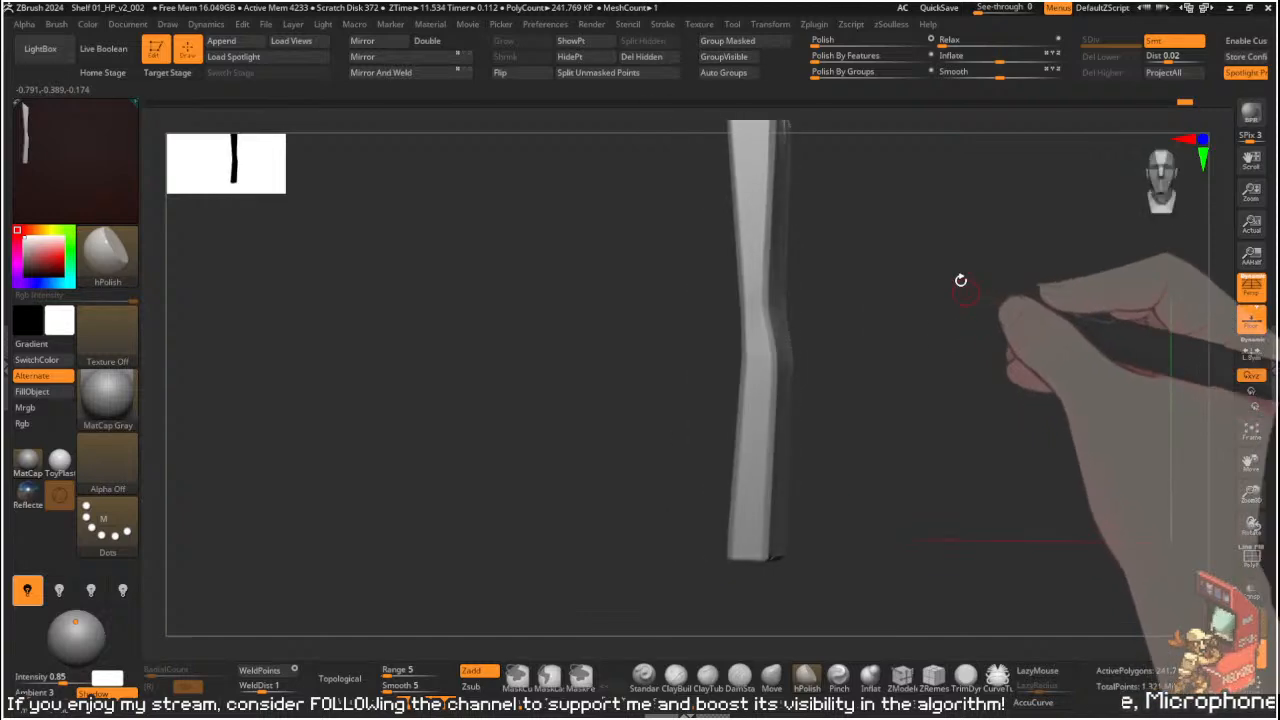
pyautogui.moveTo(909, 343)
pyautogui.mouseDown()
pyautogui.moveTo(929, 346)
pyautogui.moveTo(880, 391)
pyautogui.moveTo(871, 271)
pyautogui.moveTo(886, 357)
pyautogui.moveTo(846, 369)
pyautogui.moveTo(896, 372)
pyautogui.moveTo(903, 269)
pyautogui.moveTo(929, 294)
pyautogui.moveTo(900, 325)
pyautogui.mouseUp()
pyautogui.moveTo(623, 514)
pyautogui.keyDown('ctrl'); pyautogui.mouseDown()
pyautogui.moveTo(674, 389)
pyautogui.moveTo(662, 236)
pyautogui.mouseUp(); pyautogui.keyUp('ctrl')
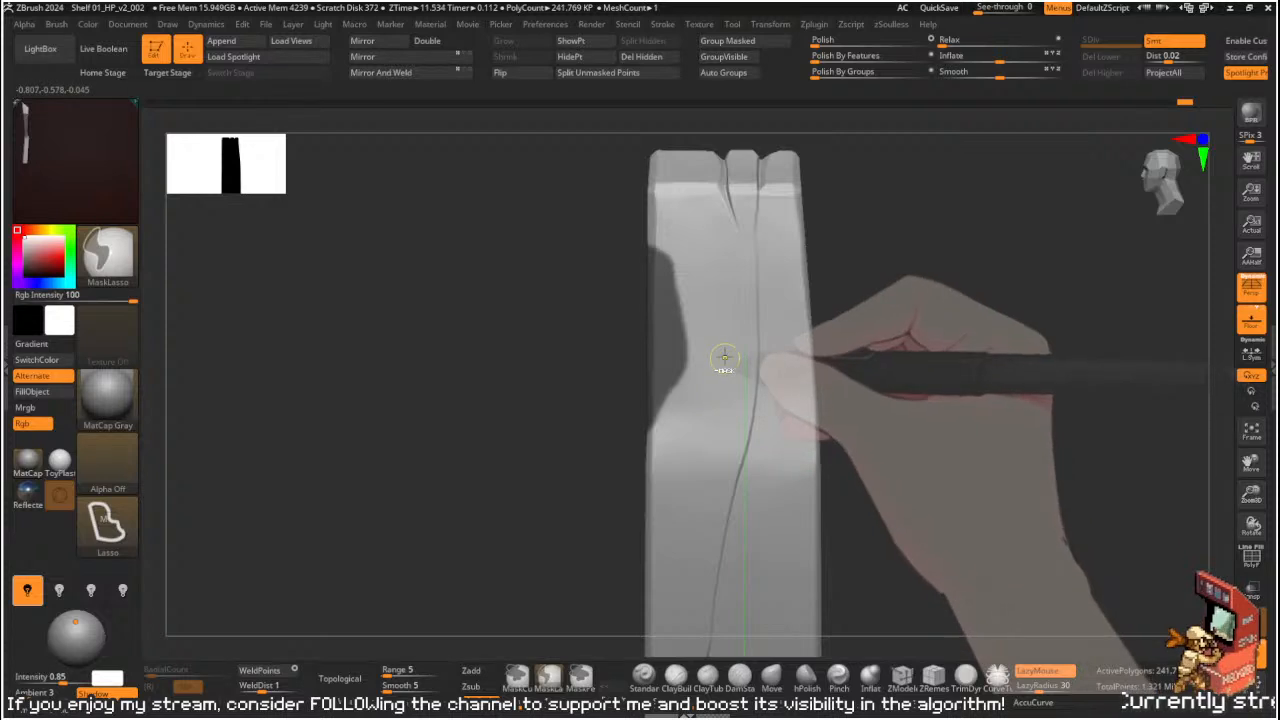
pyautogui.moveTo(906, 300); pyautogui.dragTo(971, 300)
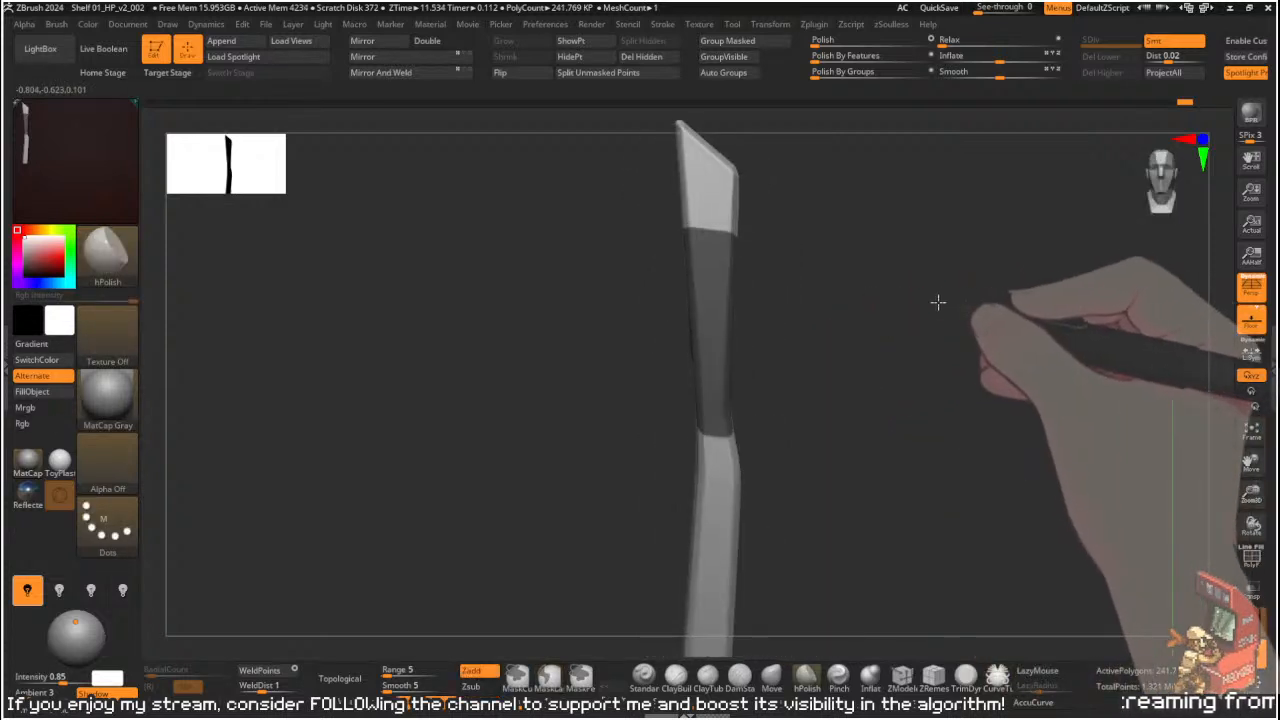
pyautogui.keyDown('ctrl'); pyautogui.click(928, 299); pyautogui.keyUp('ctrl')
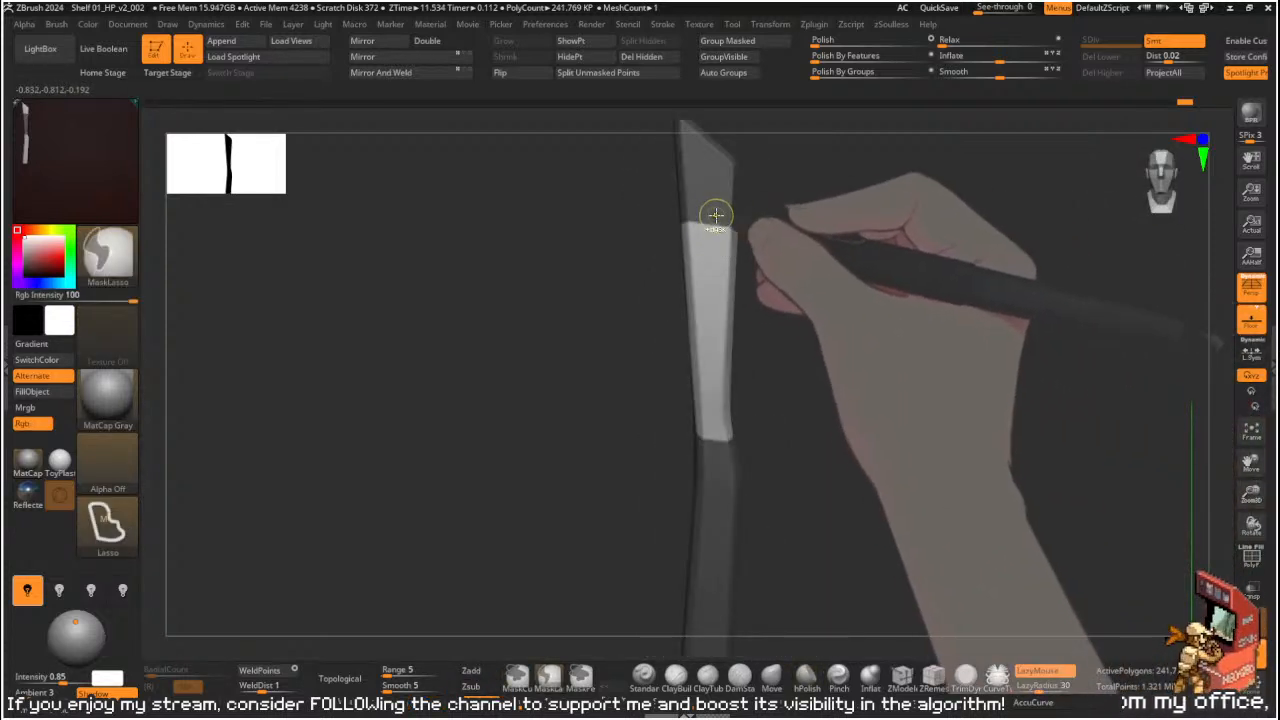
pyautogui.keyDown('ctrl'); pyautogui.click(737, 219); pyautogui.keyUp('ctrl')
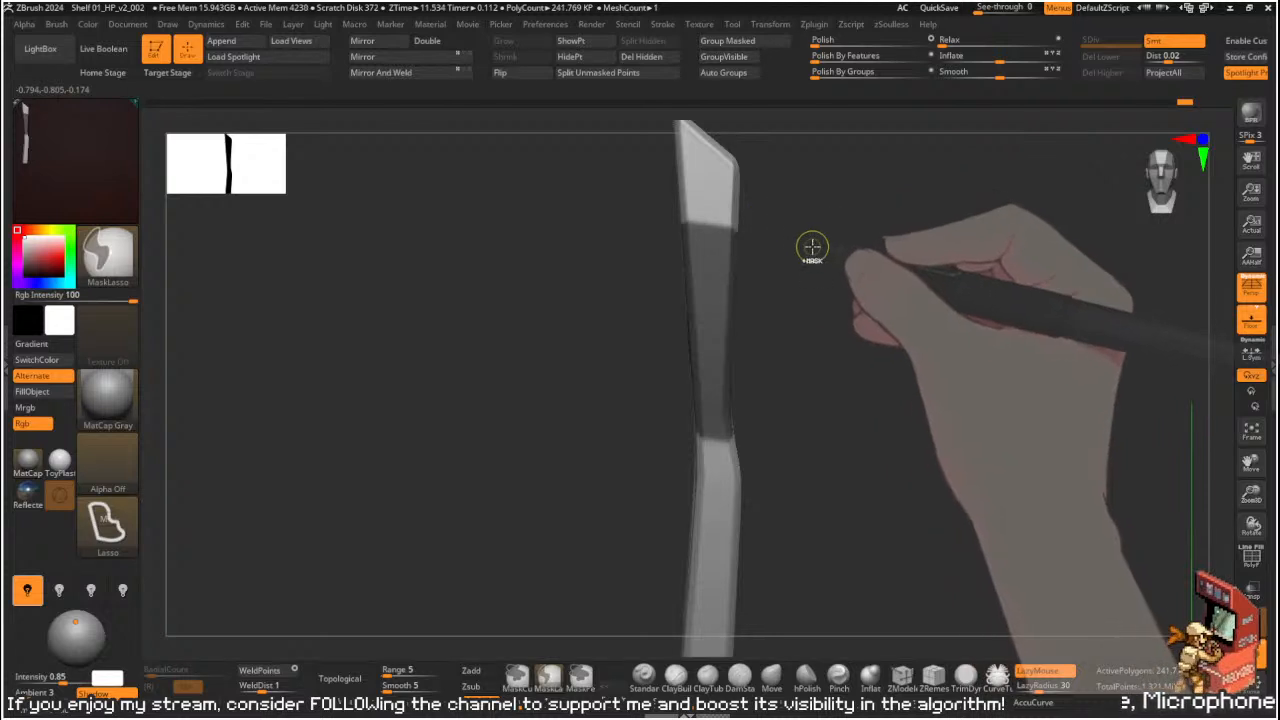
pyautogui.keyDown('ctrl'); pyautogui.click(750, 236); pyautogui.keyUp('ctrl')
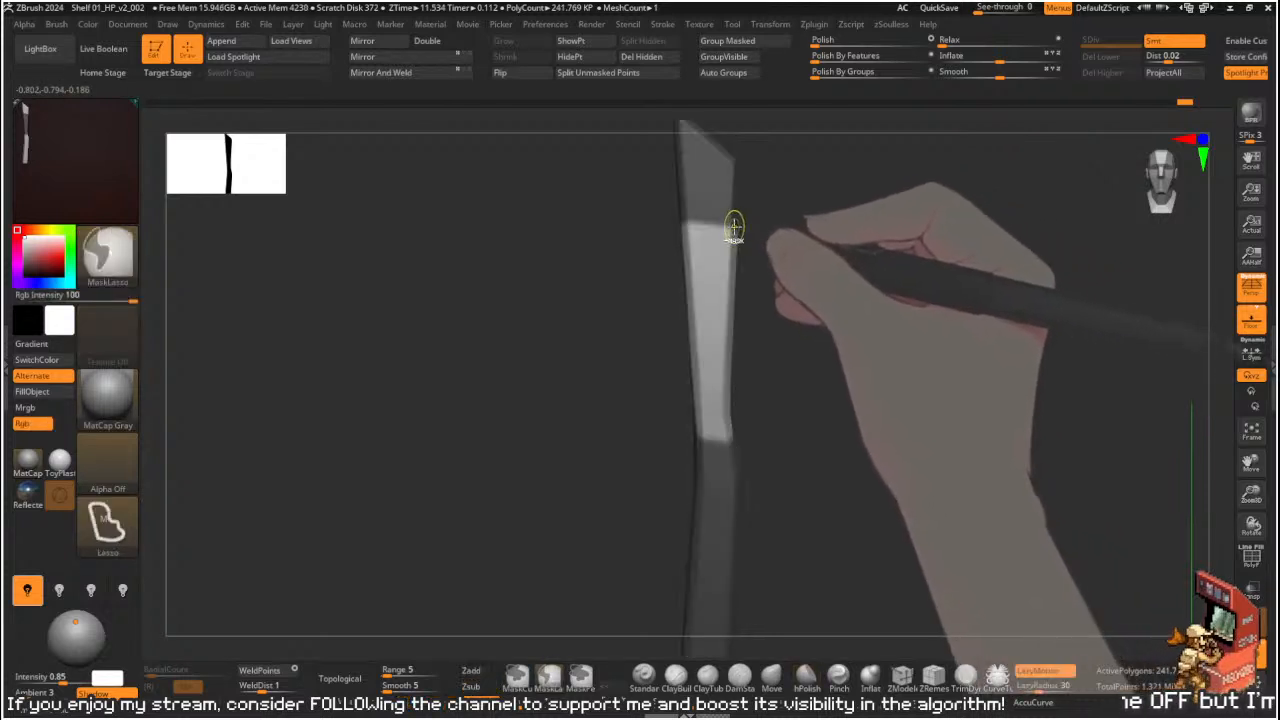
# - Extend the mask over the plank's narrow side with lasso strokes, leaving only a slim curved chip area unmasked
pyautogui.press('ctrl')
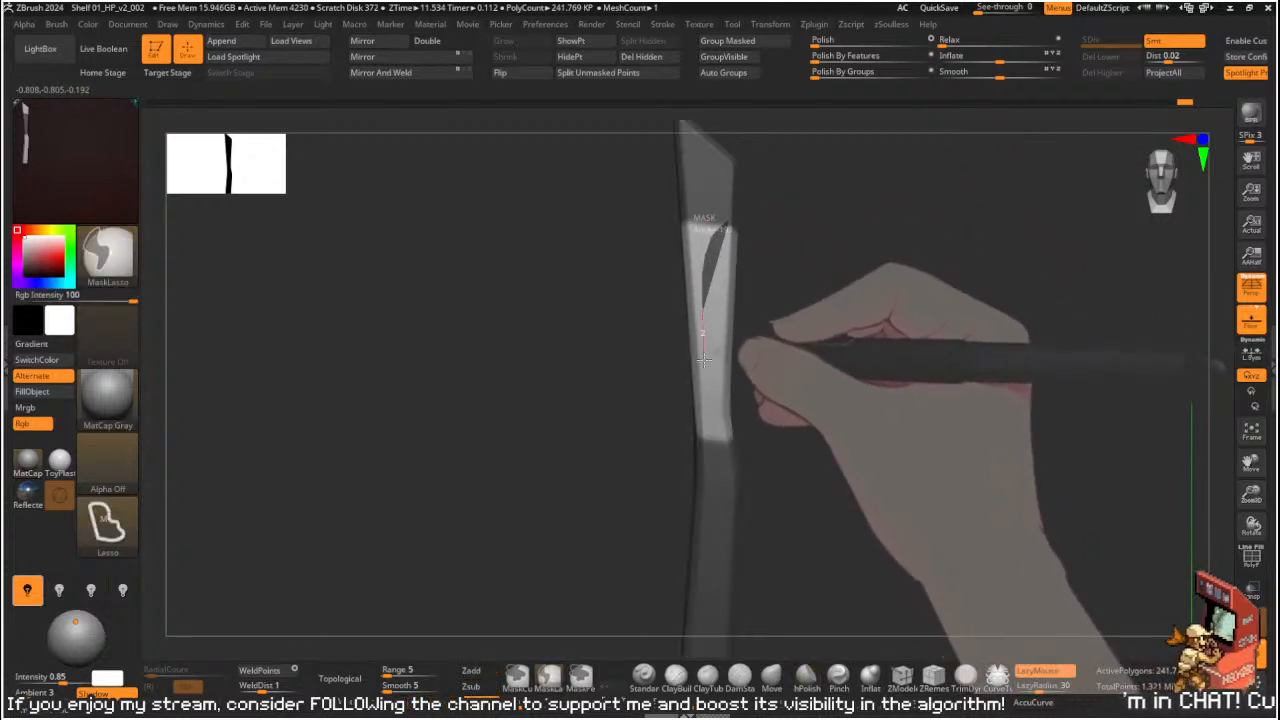
pyautogui.moveTo(718, 496)
pyautogui.keyDown('ctrl'); pyautogui.mouseDown()
pyautogui.moveTo(580, 291)
pyautogui.moveTo(700, 185)
pyautogui.moveTo(688, 224)
pyautogui.mouseUp(); pyautogui.keyUp('ctrl')
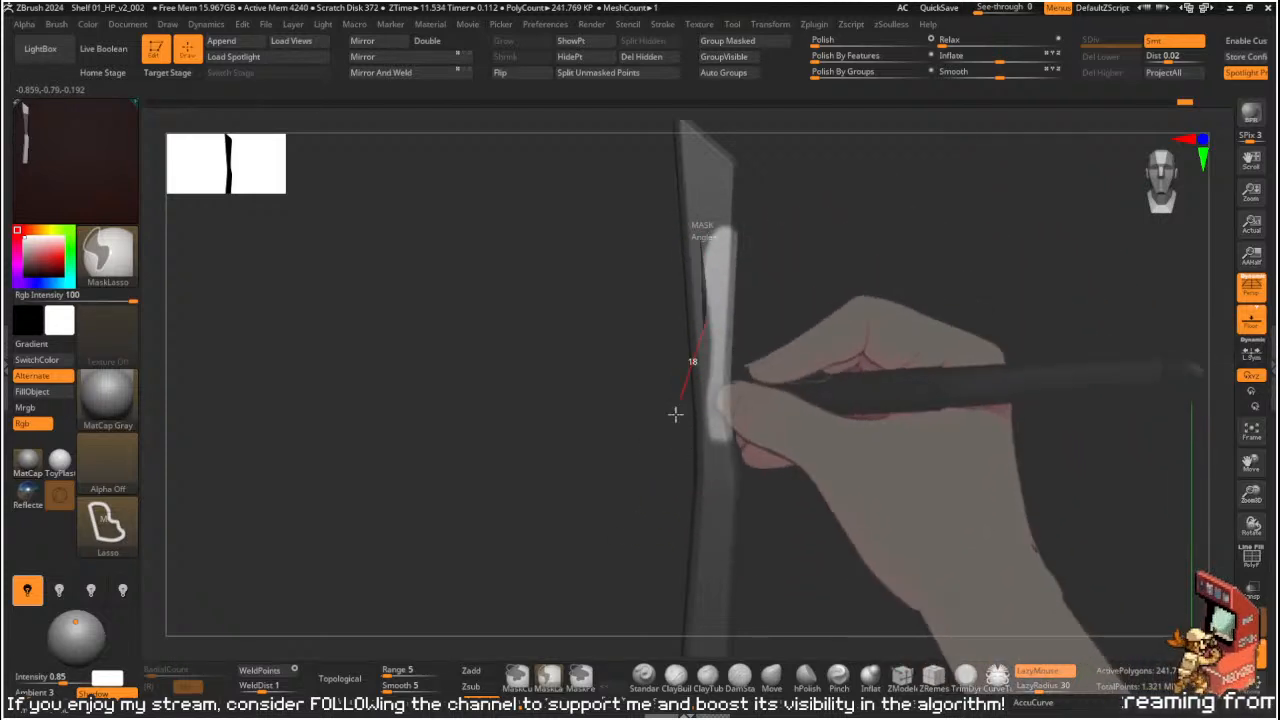
pyautogui.keyDown('ctrl'); pyautogui.moveTo(699, 480); pyautogui.dragTo(690, 462); pyautogui.keyUp('ctrl')
pyautogui.moveTo(707, 340)
pyautogui.keyDown('ctrl'); pyautogui.mouseDown()
pyautogui.moveTo(717, 514)
pyautogui.moveTo(653, 442)
pyautogui.mouseUp(); pyautogui.keyUp('ctrl')
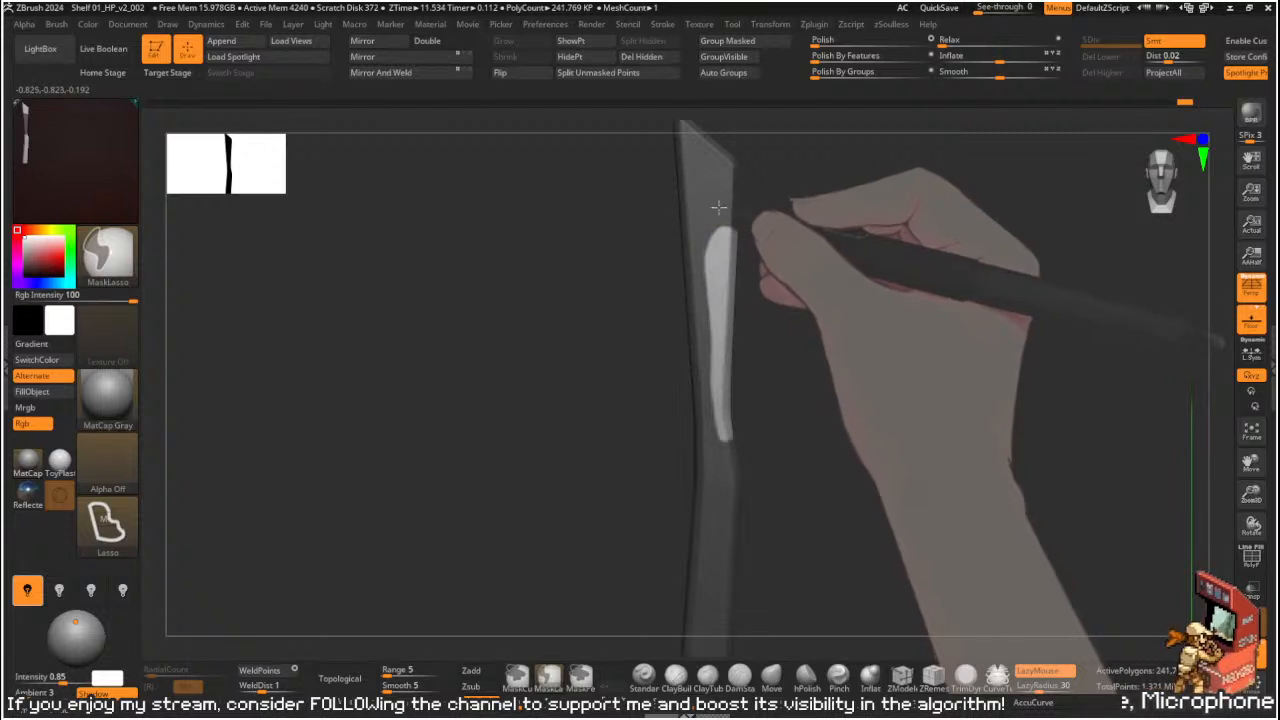
# - Push the unmasked chip area inward with the Move brush and clear the mask
pyautogui.moveTo(871, 251); pyautogui.dragTo(823, 237)
pyautogui.moveTo(663, 300)
pyautogui.mouseDown()
pyautogui.moveTo(636, 309)
pyautogui.moveTo(689, 337)
pyautogui.moveTo(727, 308)
pyautogui.mouseUp()
pyautogui.moveTo(757, 293); pyautogui.dragTo(736, 280, button='right')
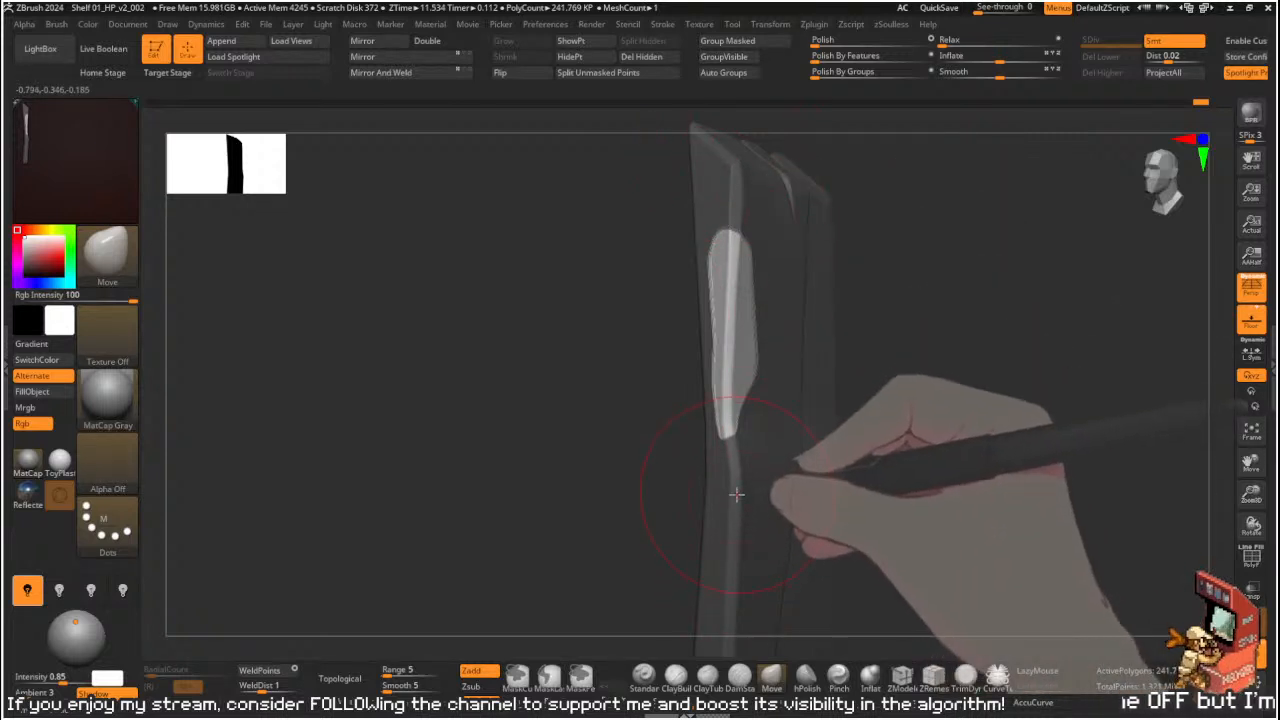
pyautogui.moveTo(911, 380)
pyautogui.mouseDown()
pyautogui.moveTo(814, 386)
pyautogui.moveTo(1117, 374)
pyautogui.moveTo(905, 390)
pyautogui.moveTo(751, 500)
pyautogui.mouseUp()
pyautogui.moveTo(1006, 330); pyautogui.dragTo(1029, 325)
pyautogui.keyDown('ctrl'); pyautogui.moveTo(1029, 325); pyautogui.dragTo(1000, 256); pyautogui.keyUp('ctrl')
pyautogui.hotkey('ctrl', 'z')
pyautogui.hotkey('ctrl', 'h')
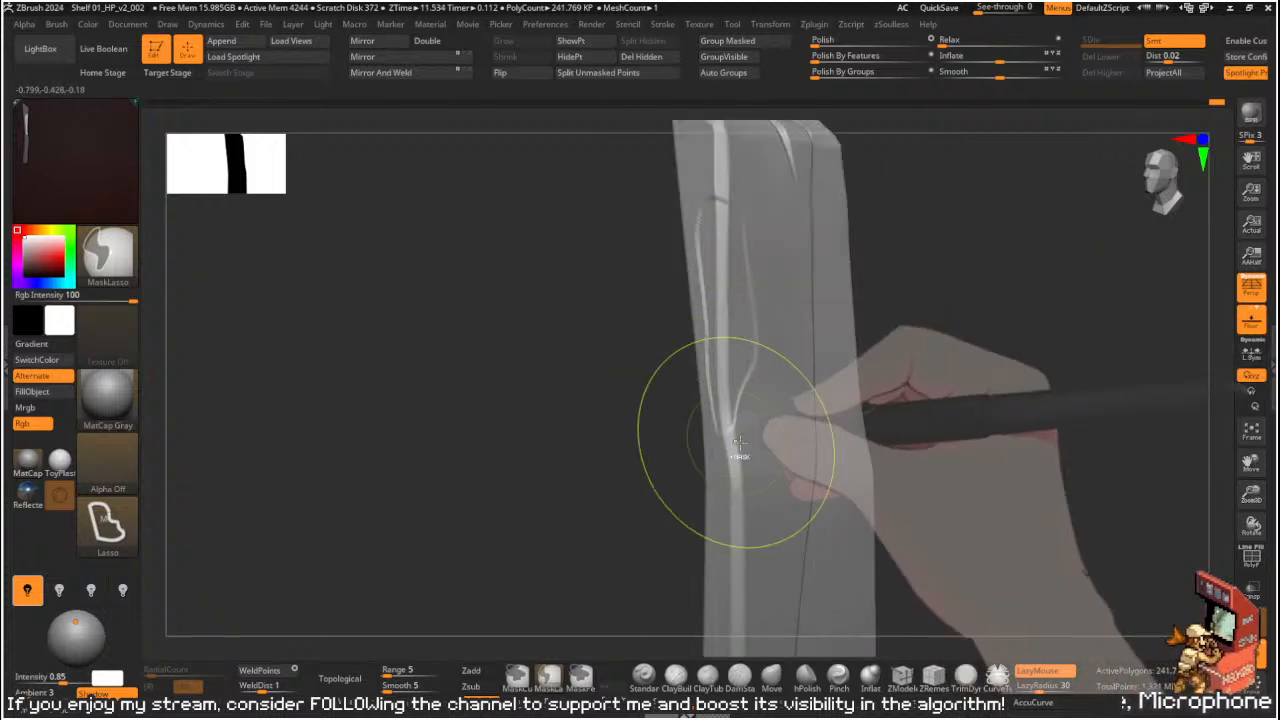
pyautogui.hotkey('ctrl', 'h')
pyautogui.moveTo(737, 248)
pyautogui.keyDown('shift'); pyautogui.mouseDown()
pyautogui.moveTo(723, 269)
pyautogui.moveTo(729, 254)
pyautogui.moveTo(745, 371)
pyautogui.moveTo(797, 286)
pyautogui.mouseUp(); pyautogui.keyUp('shift')
pyautogui.keyDown('ctrl'); pyautogui.moveTo(1012, 250); pyautogui.dragTo(1003, 267); pyautogui.keyUp('ctrl')
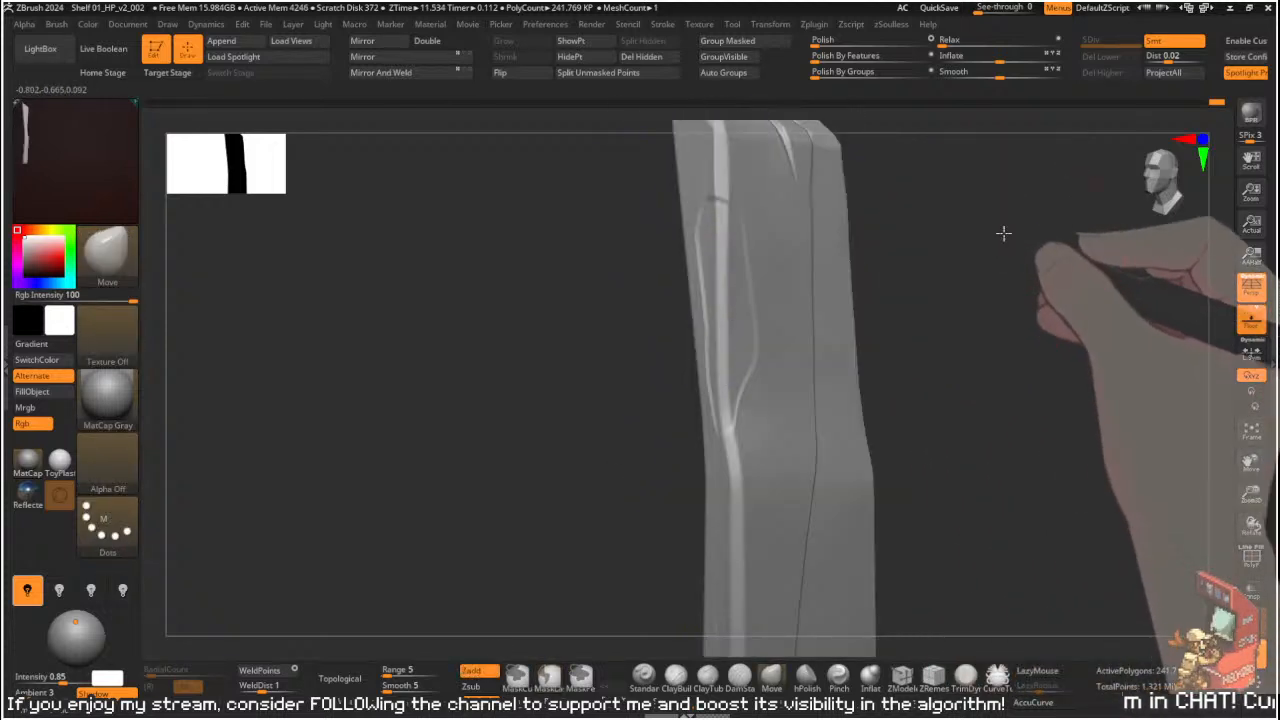
# - Remesh the plank at a resolution of 2000
pyautogui.moveTo(1000, 206)
pyautogui.mouseDown()
pyautogui.moveTo(1014, 209)
pyautogui.moveTo(999, 257)
pyautogui.moveTo(1043, 223)
pyautogui.moveTo(686, 457)
pyautogui.moveTo(769, 420)
pyautogui.moveTo(806, 471)
pyautogui.moveTo(780, 480)
pyautogui.moveTo(811, 474)
pyautogui.moveTo(796, 372)
pyautogui.mouseUp()
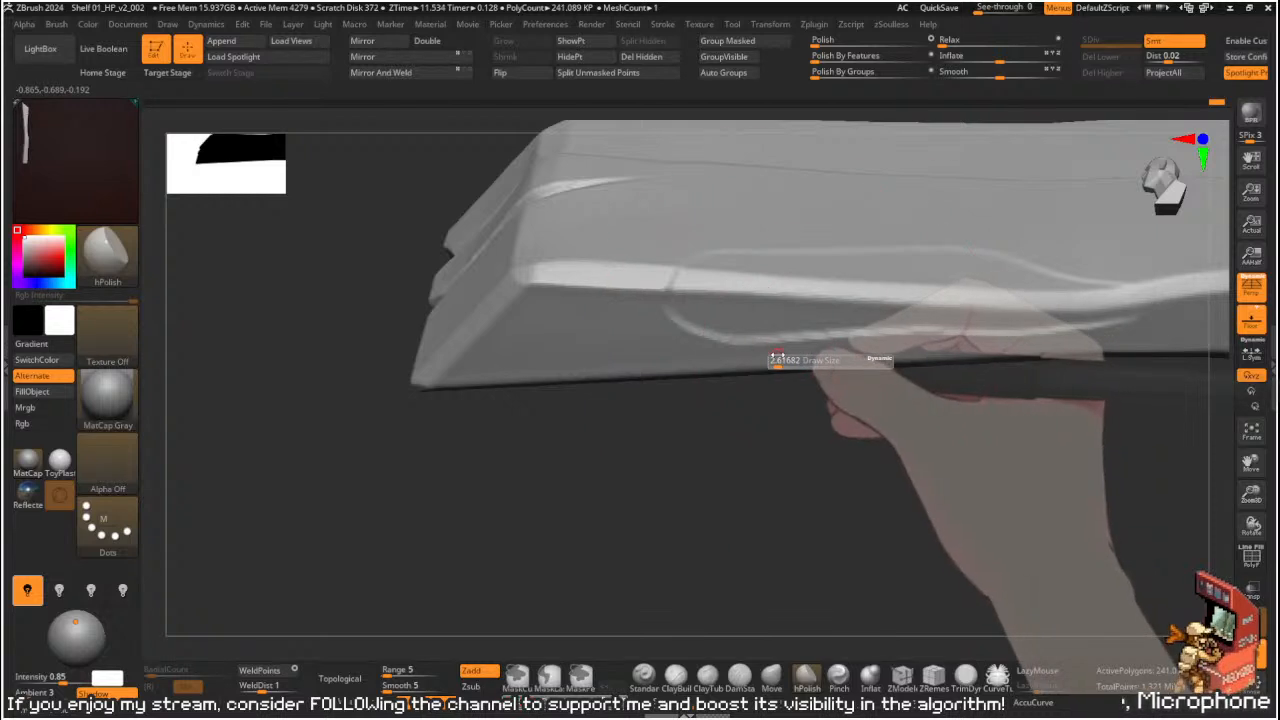
pyautogui.press('2')
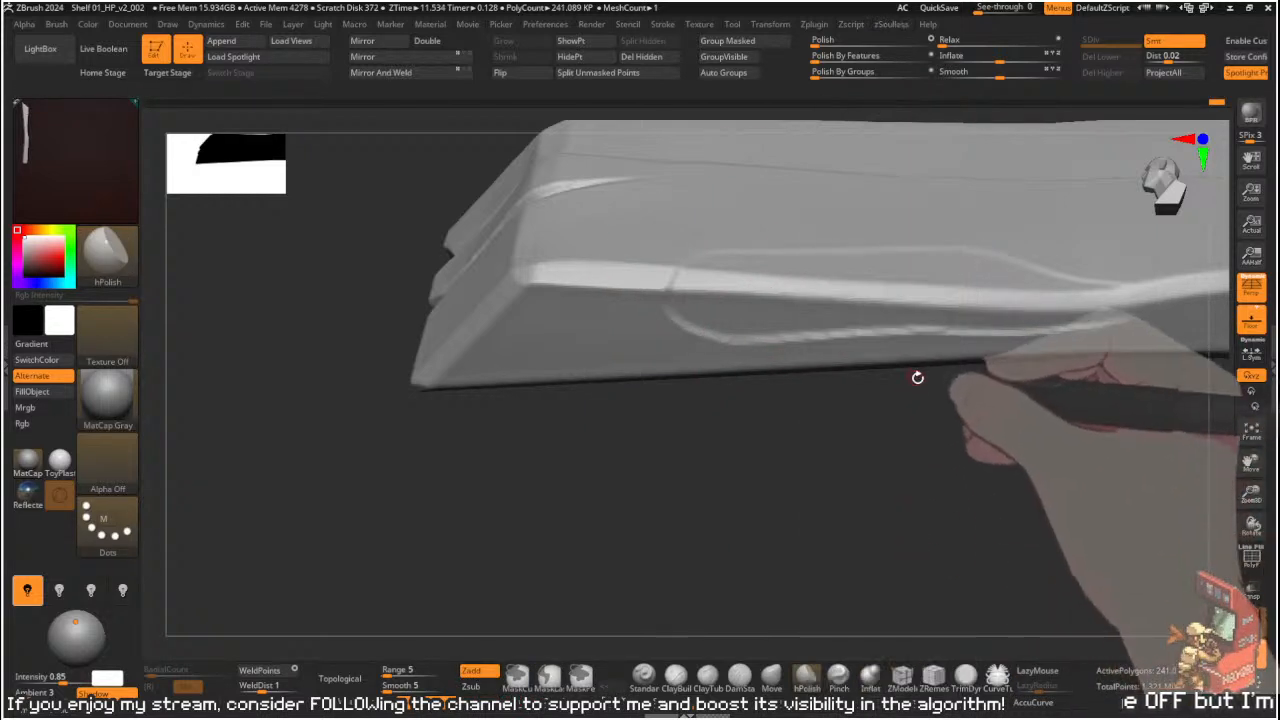
pyautogui.press('2')
pyautogui.click(923, 503)
pyautogui.write('2000')
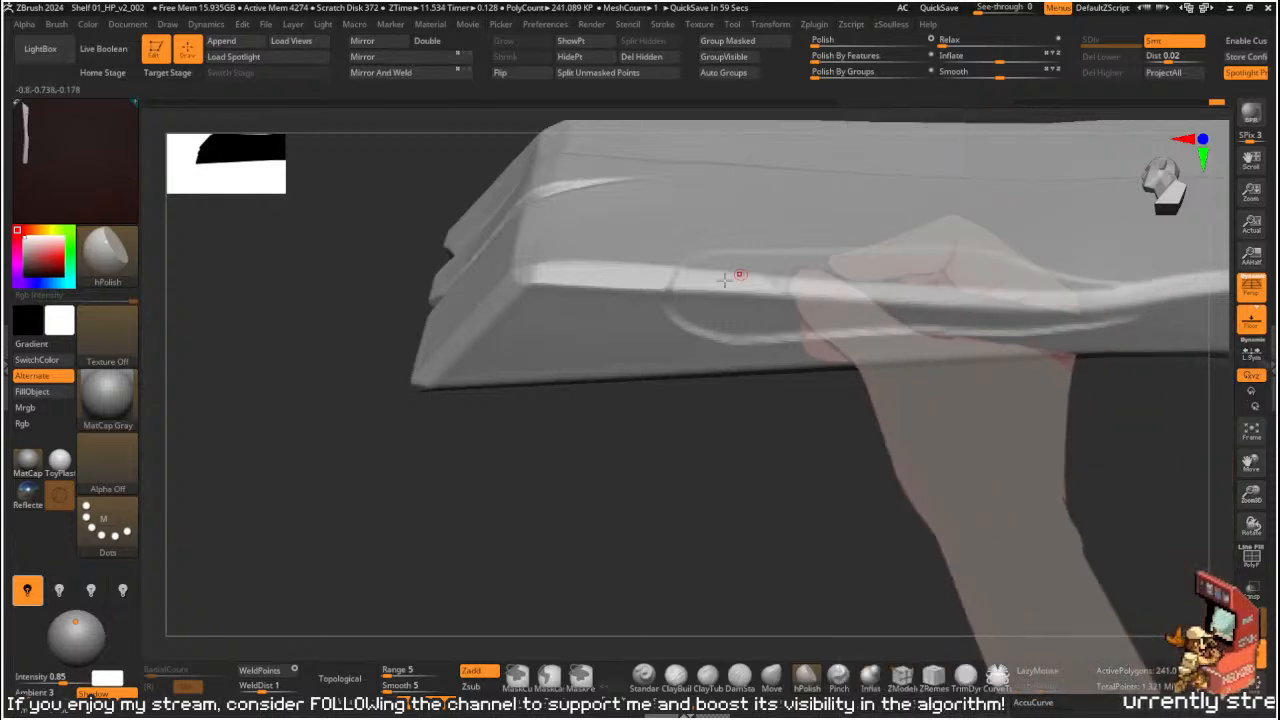
pyautogui.moveTo(751, 480)
pyautogui.mouseDown()
pyautogui.moveTo(697, 511)
pyautogui.moveTo(718, 437)
pyautogui.moveTo(746, 465)
pyautogui.moveTo(724, 452)
pyautogui.mouseUp()
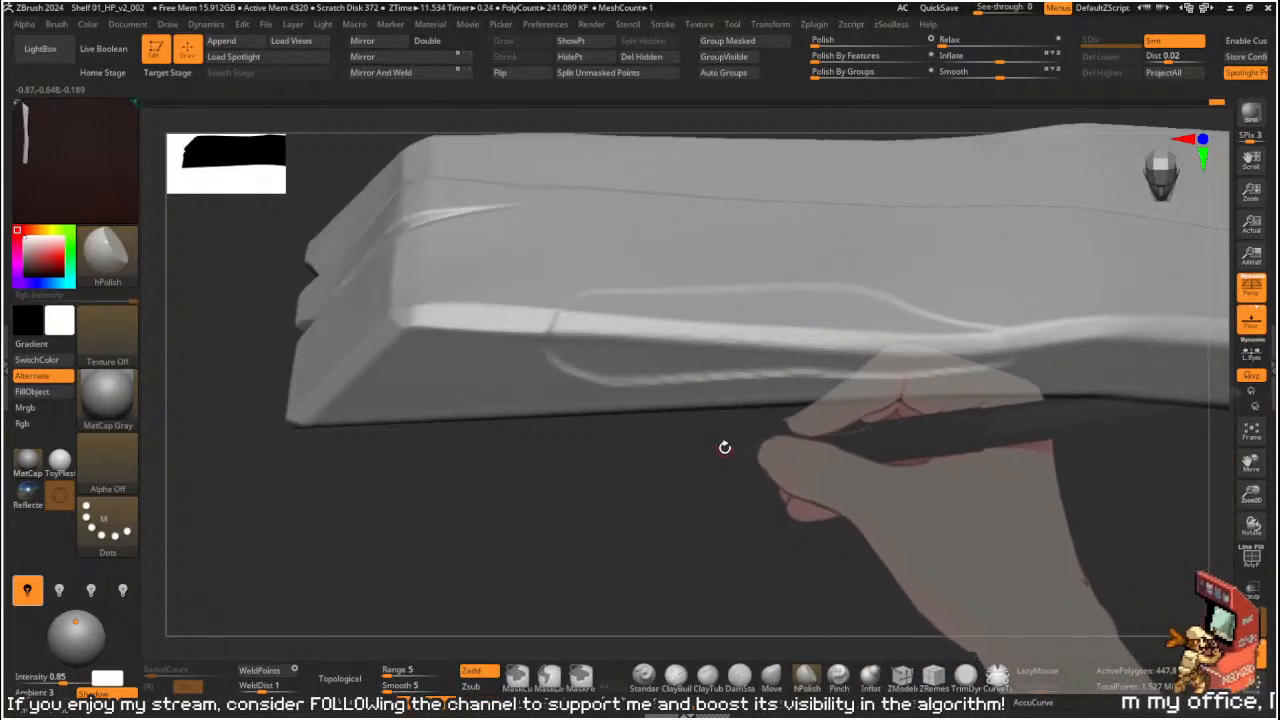
# - Smooth and polish the new chip's rim and worn edge with hPolish at an adjusted draw size
pyautogui.press('shift')
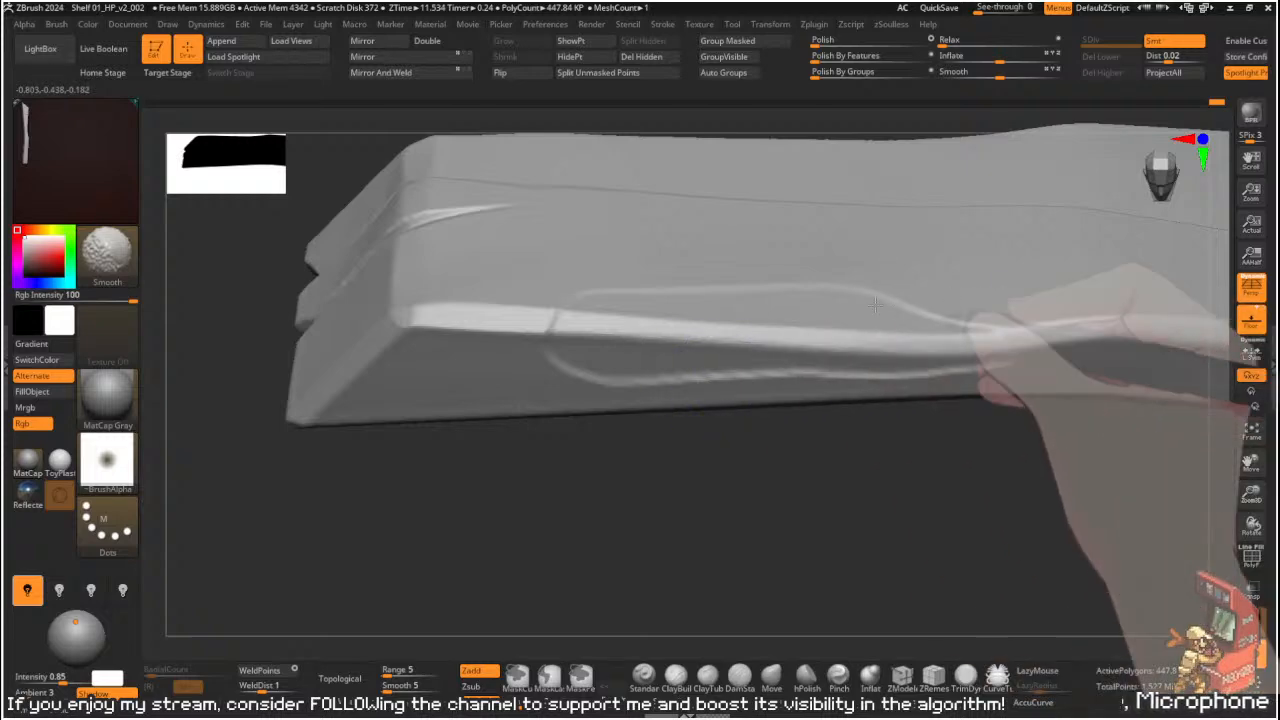
pyautogui.moveTo(655, 480)
pyautogui.mouseDown()
pyautogui.moveTo(660, 511)
pyautogui.moveTo(651, 434)
pyautogui.moveTo(563, 388)
pyautogui.mouseUp()
pyautogui.press('s')
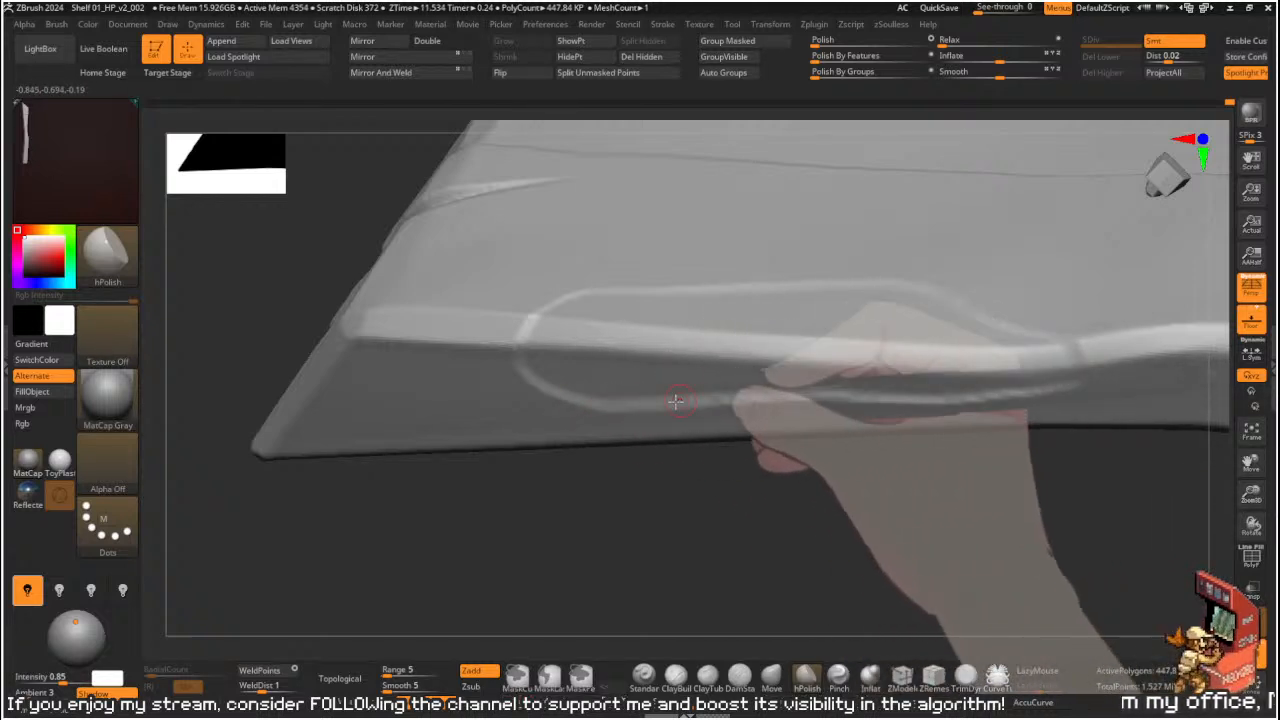
pyautogui.keyDown('alt'); pyautogui.moveTo(891, 494); pyautogui.dragTo(863, 543); pyautogui.keyUp('alt')
pyautogui.moveTo(847, 432); pyautogui.dragTo(815, 353)
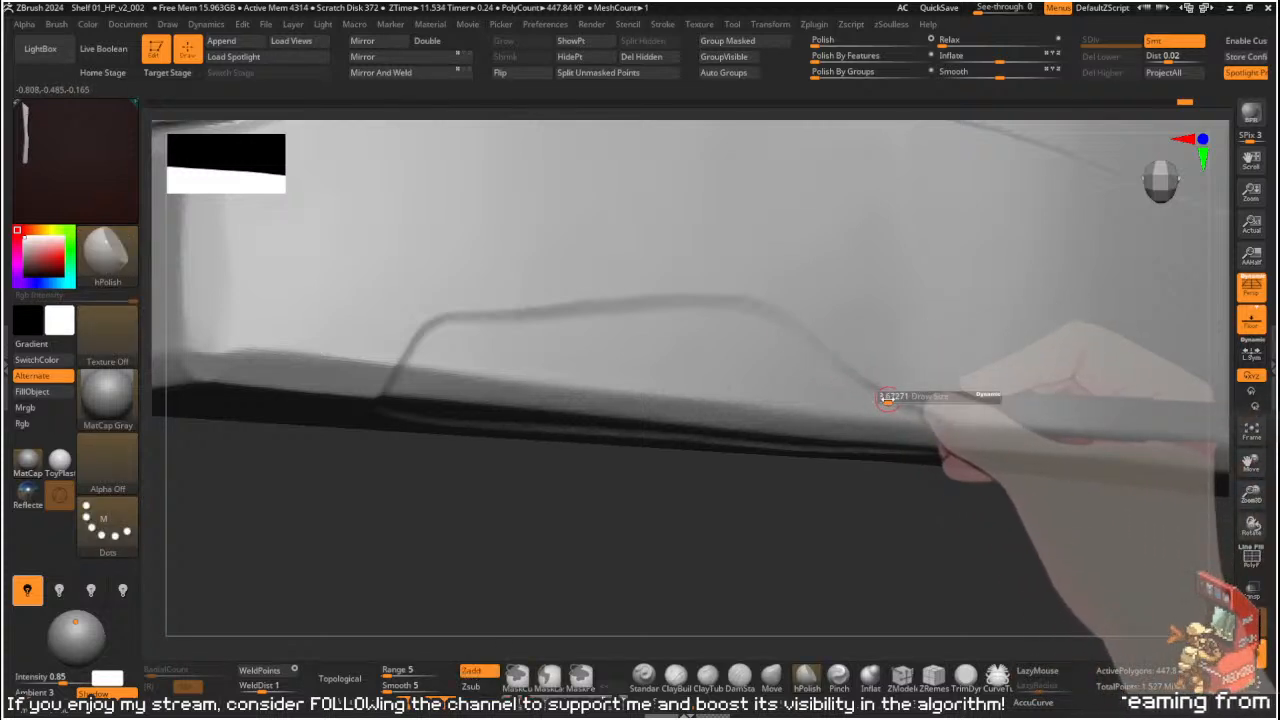
pyautogui.keyDown('alt'); pyautogui.moveTo(834, 496); pyautogui.dragTo(774, 449); pyautogui.keyUp('alt')
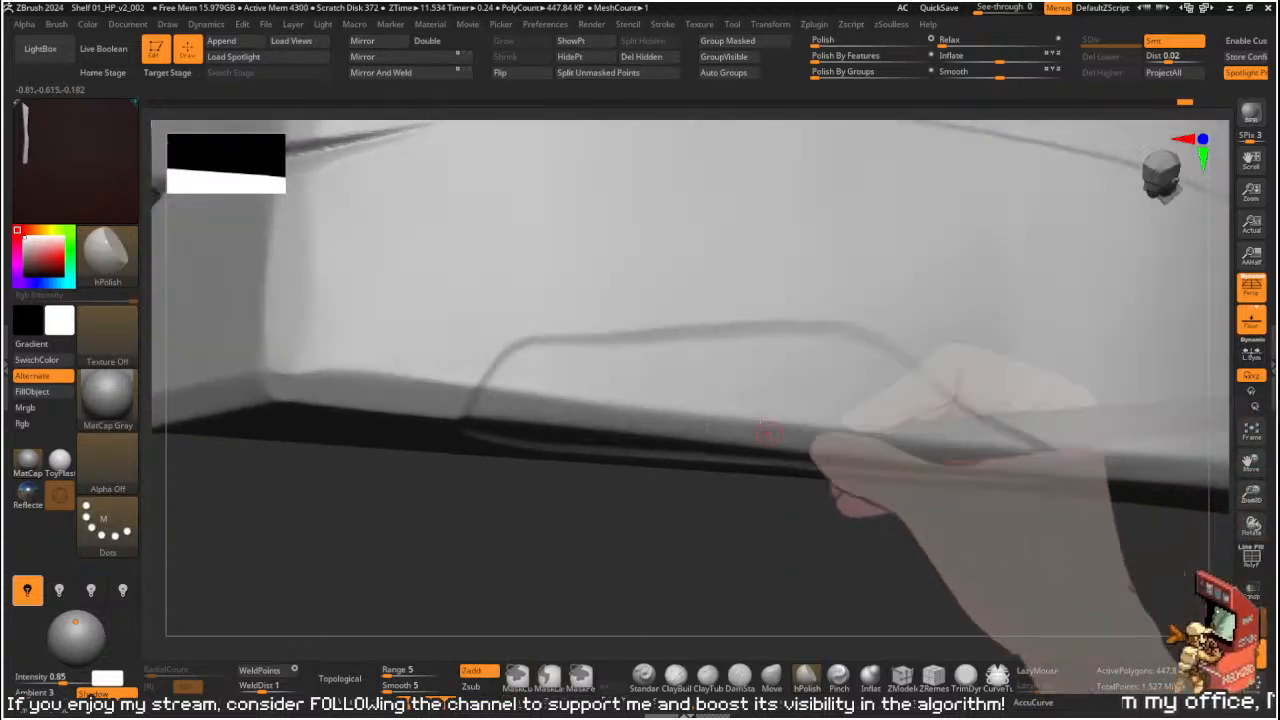
pyautogui.moveTo(564, 346); pyautogui.dragTo(786, 326)
pyautogui.moveTo(686, 332)
pyautogui.mouseDown()
pyautogui.moveTo(849, 330)
pyautogui.moveTo(611, 337)
pyautogui.mouseUp()
# - Carve a stroke just inside the rounded end of the plank's edge chip with the Orb_Cracks brush
pyautogui.keyDown('alt'); pyautogui.moveTo(516, 470); pyautogui.dragTo(801, 356); pyautogui.keyUp('alt')
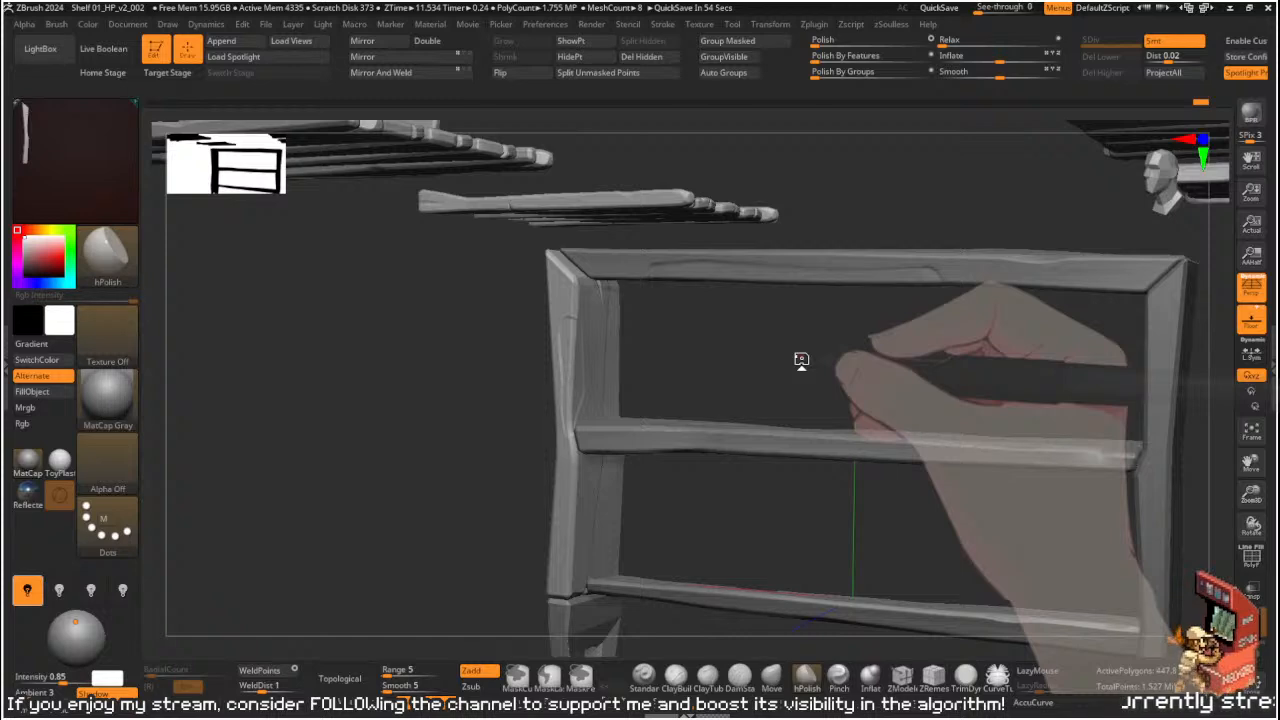
pyautogui.keyDown('alt'); pyautogui.moveTo(657, 326); pyautogui.dragTo(820, 470); pyautogui.keyUp('alt')
pyautogui.moveTo(798, 392)
pyautogui.mouseDown()
pyautogui.moveTo(783, 340)
pyautogui.moveTo(889, 329)
pyautogui.mouseUp()
pyautogui.keyDown('alt'); pyautogui.moveTo(740, 186); pyautogui.dragTo(806, 220); pyautogui.keyUp('alt')
pyautogui.press('b')
pyautogui.press('o')
pyautogui.press('c')
pyautogui.keyDown('shift'); pyautogui.moveTo(940, 253); pyautogui.dragTo(912, 258); pyautogui.keyUp('shift')
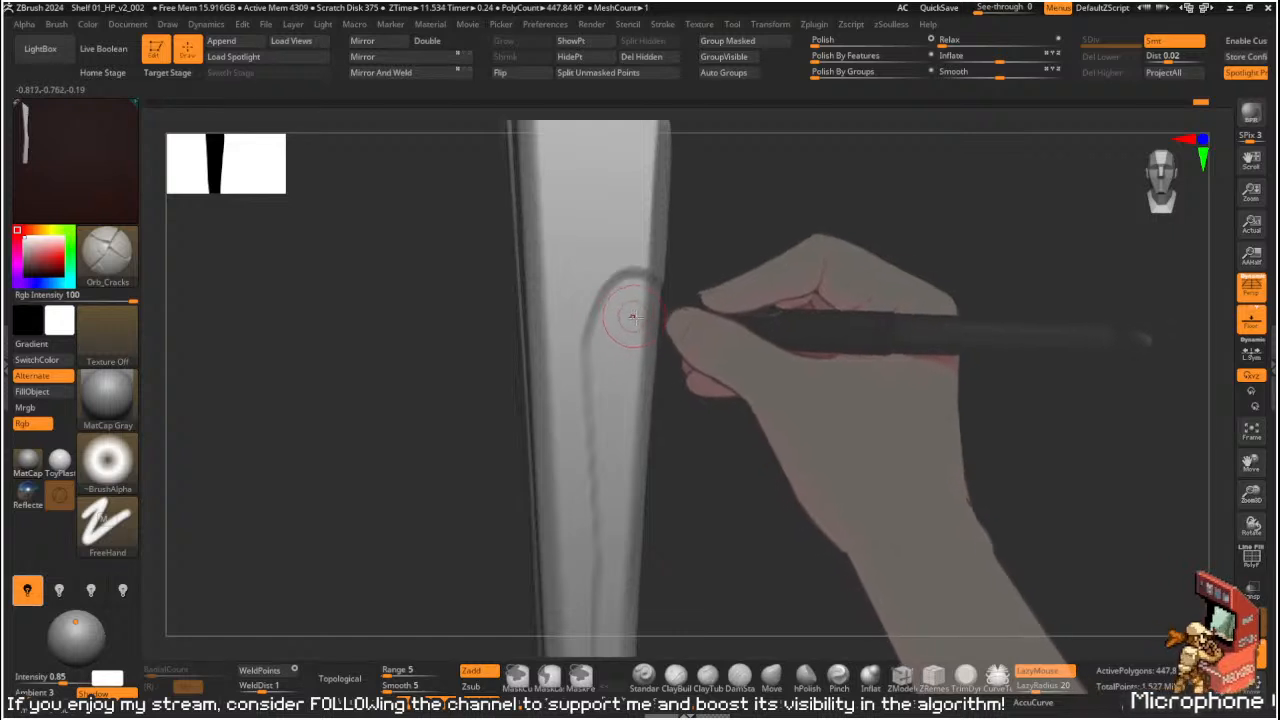
pyautogui.moveTo(634, 308); pyautogui.dragTo(617, 374)
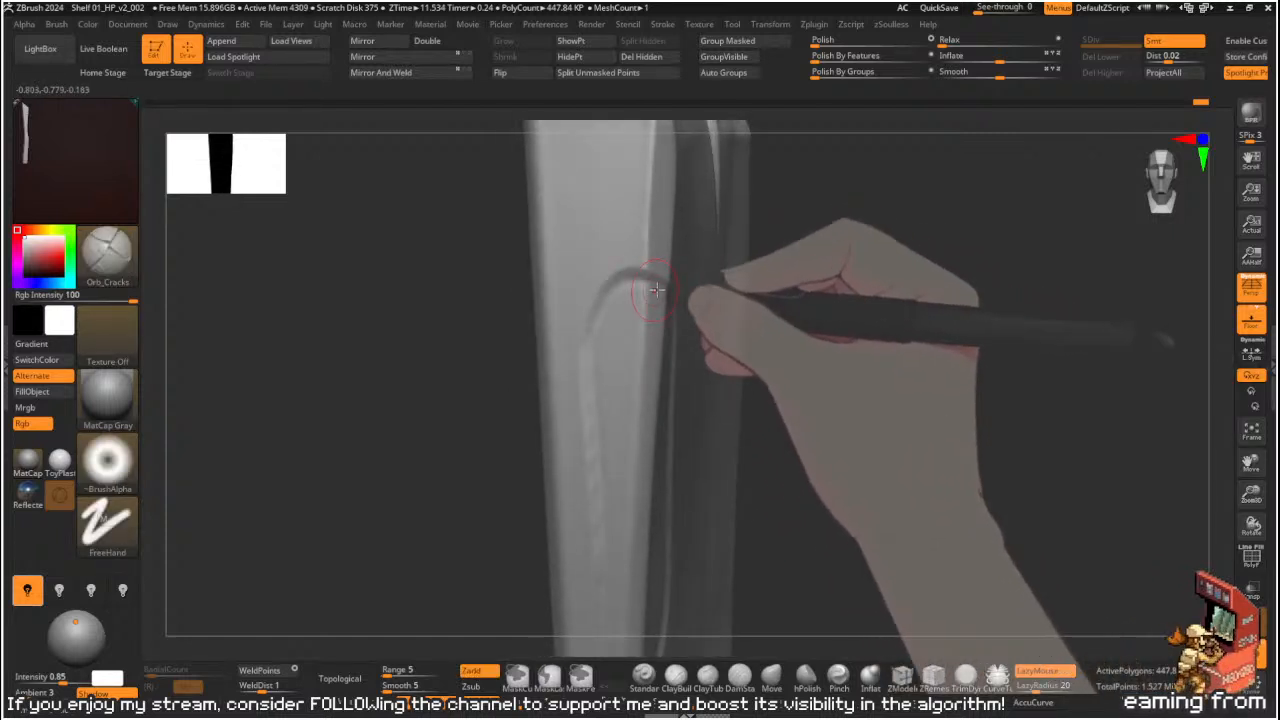
# - Lasso-mask the chip's recessed area at its rounded end and refine the mask along the rim on the adjoining broad face
pyautogui.press('ctrl')
pyautogui.moveTo(615, 290)
pyautogui.keyDown('ctrl'); pyautogui.mouseDown()
pyautogui.moveTo(757, 329)
pyautogui.moveTo(600, 333)
pyautogui.mouseUp(); pyautogui.keyUp('ctrl')
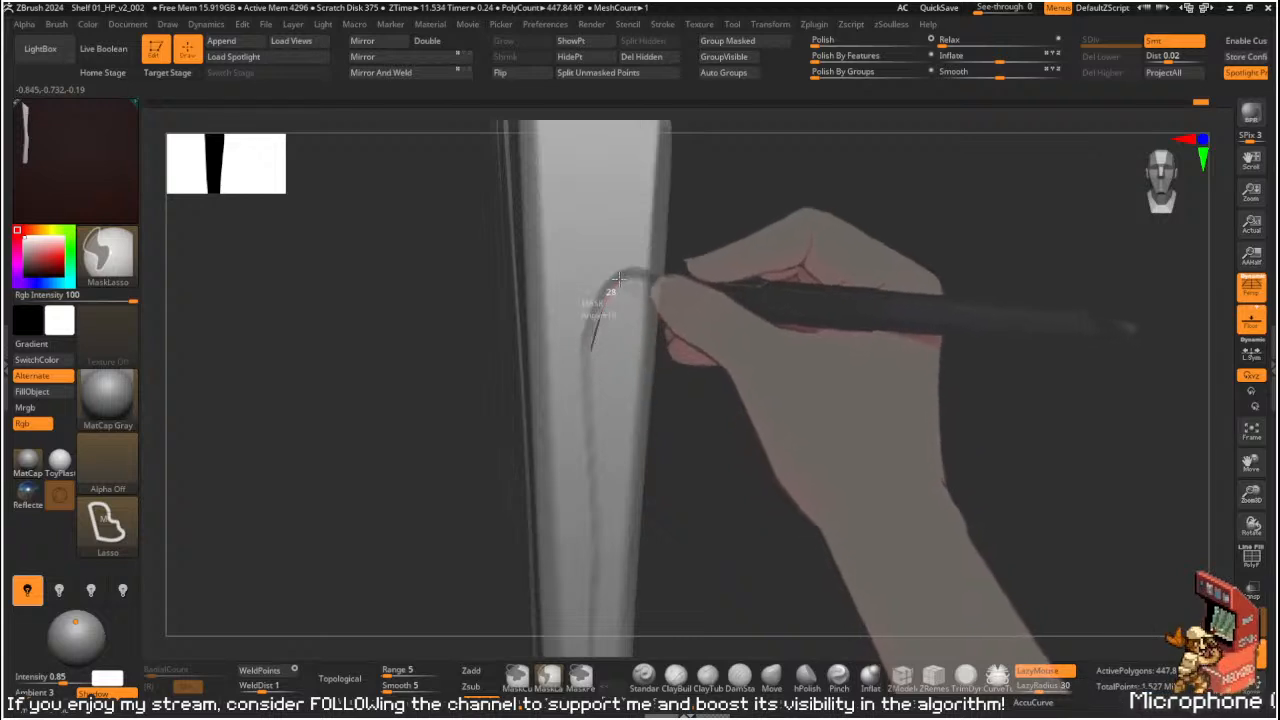
pyautogui.moveTo(652, 281)
pyautogui.keyDown('ctrl'); pyautogui.mouseDown()
pyautogui.moveTo(730, 357)
pyautogui.moveTo(657, 586)
pyautogui.moveTo(592, 320)
pyautogui.mouseUp(); pyautogui.keyUp('ctrl')
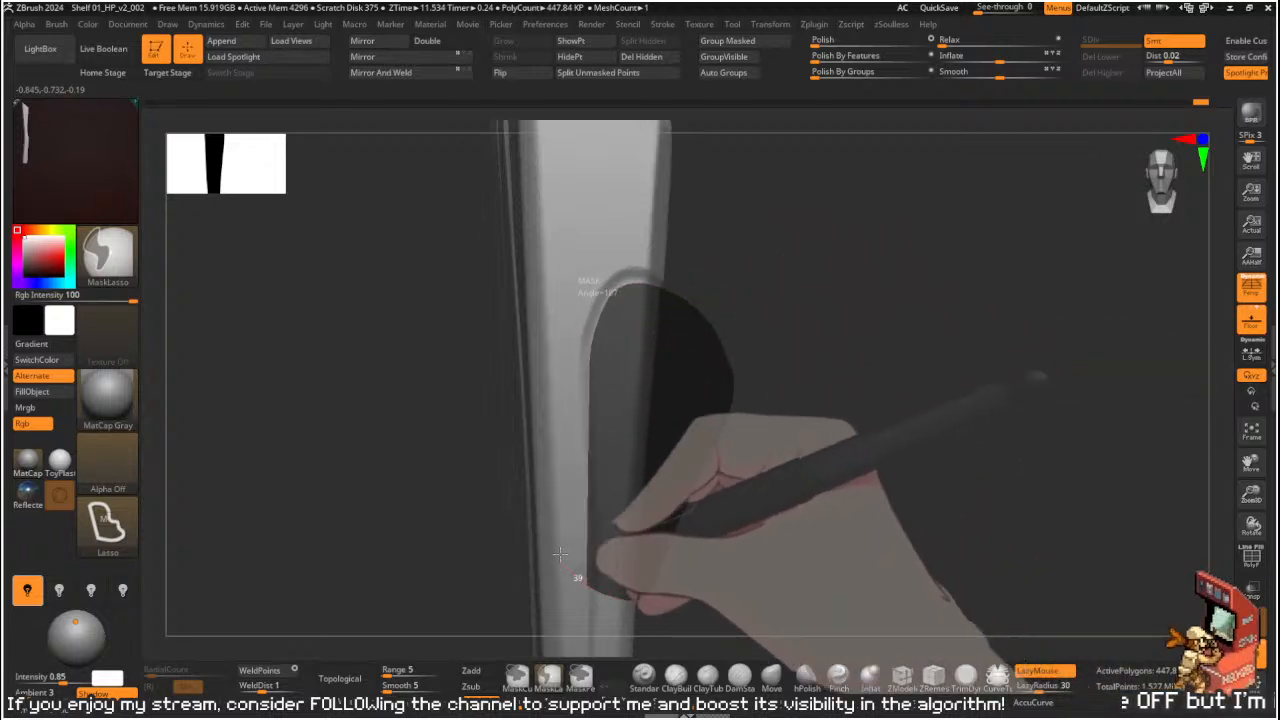
pyautogui.press('s')
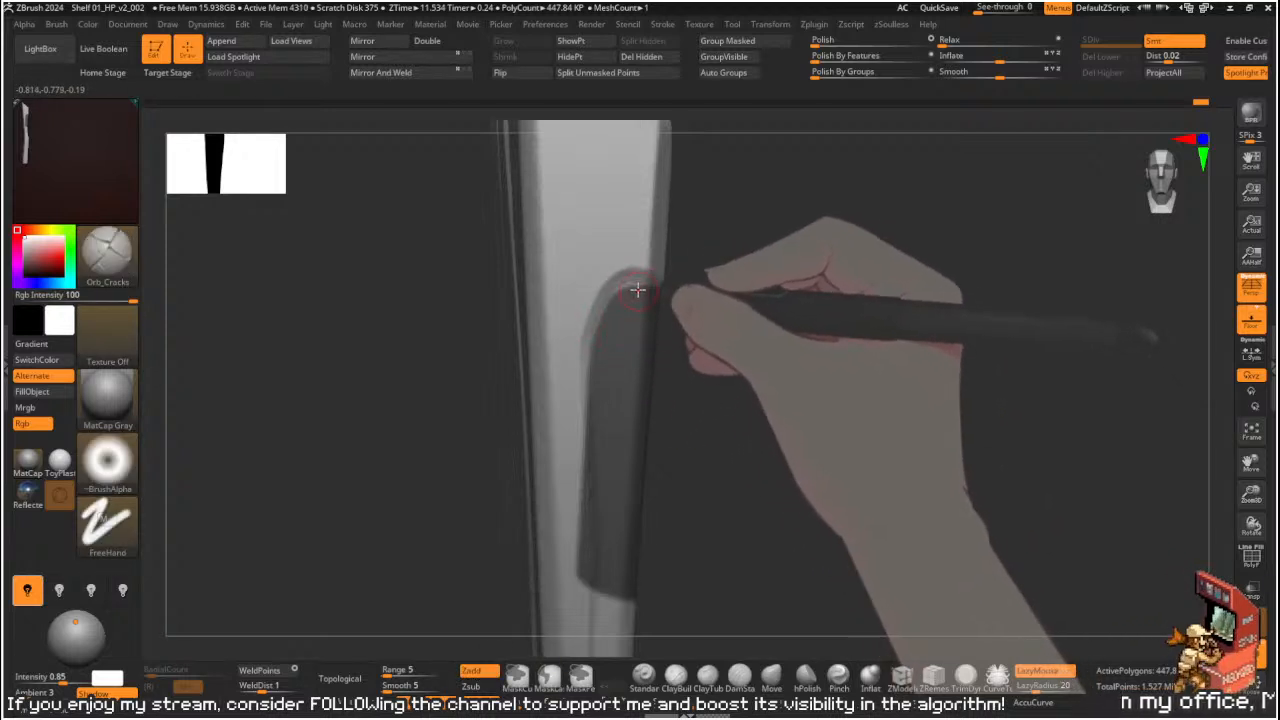
pyautogui.moveTo(737, 289); pyautogui.dragTo(726, 247)
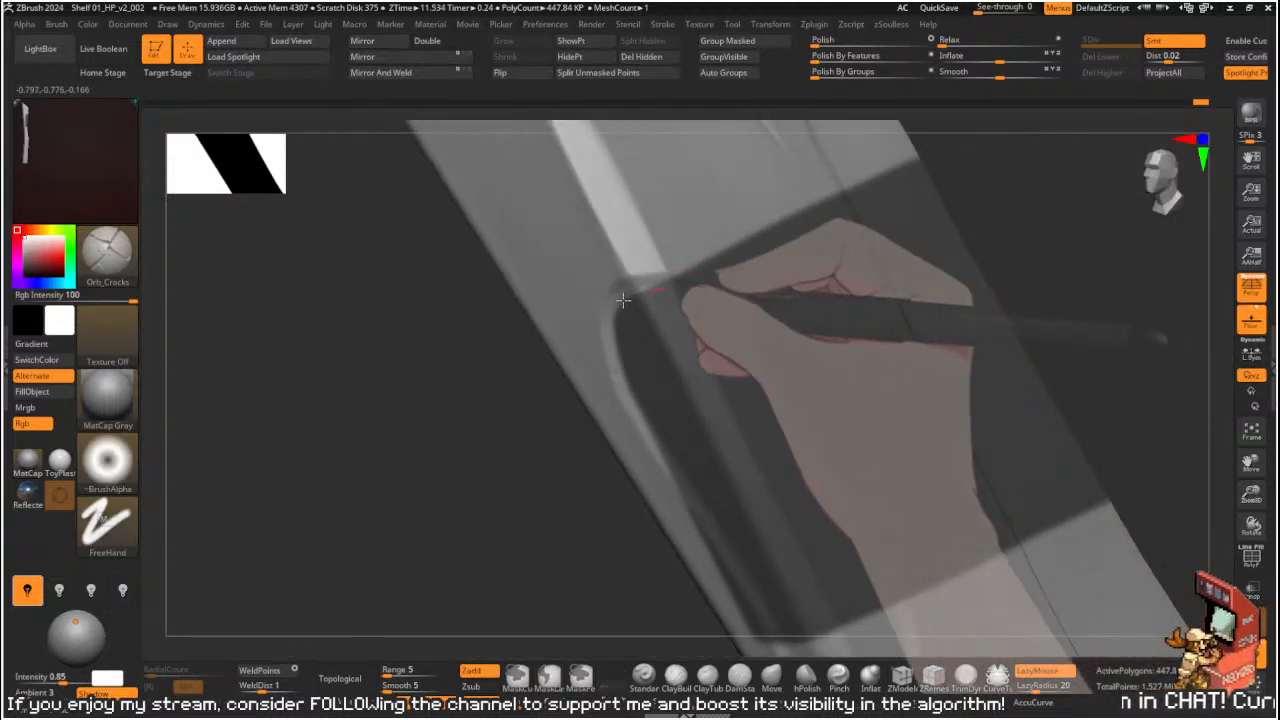
pyautogui.press('ctrl')
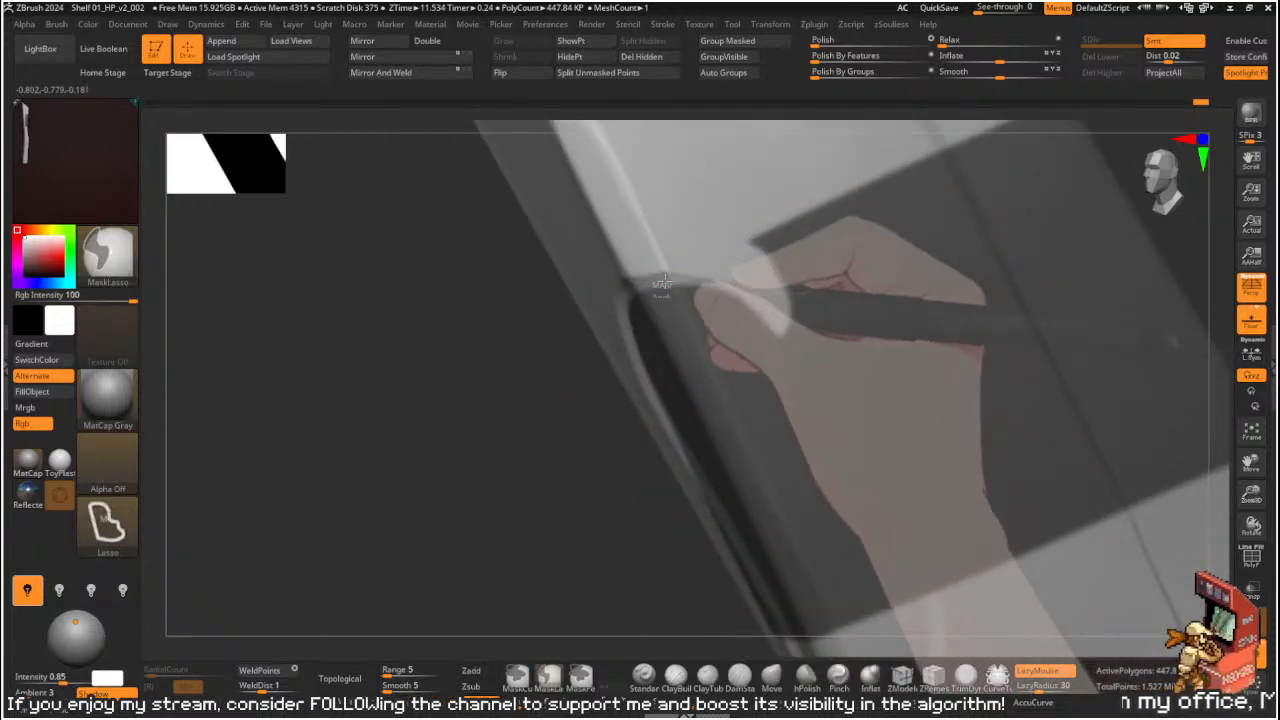
pyautogui.keyDown('ctrl'); pyautogui.moveTo(672, 286); pyautogui.dragTo(791, 371); pyautogui.keyUp('ctrl')
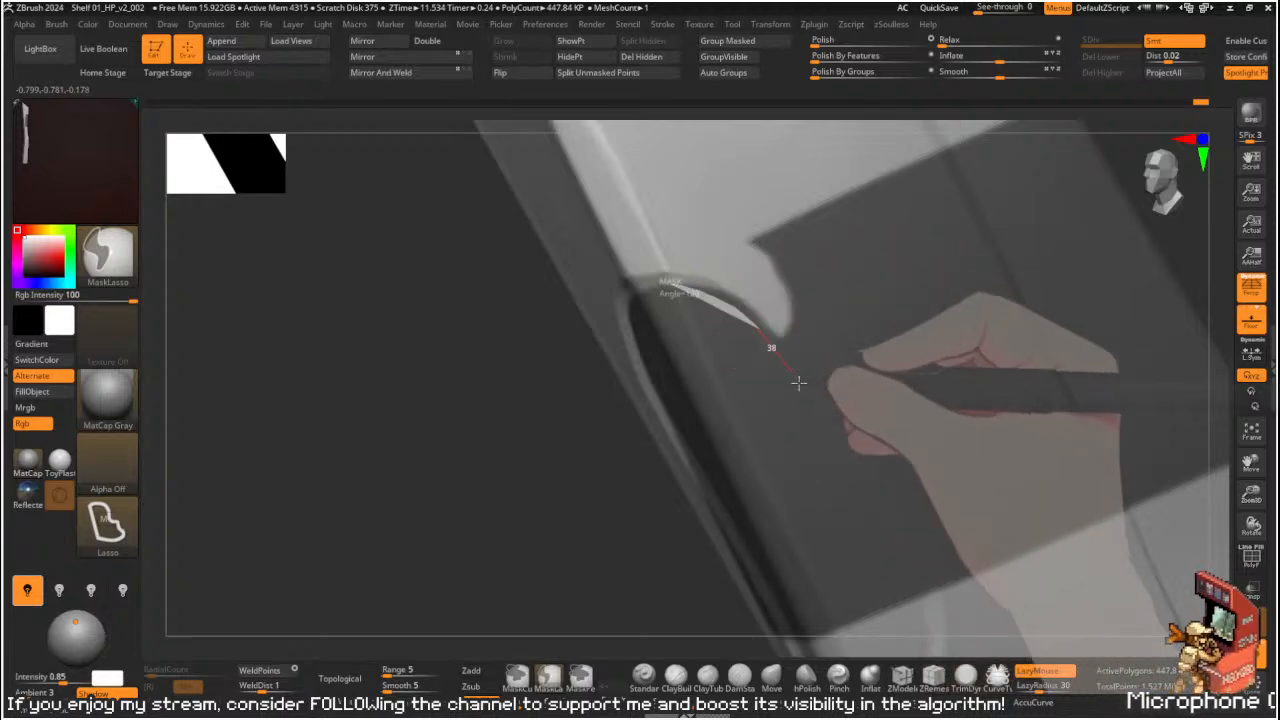
pyautogui.keyDown('ctrl'); pyautogui.moveTo(723, 300); pyautogui.dragTo(797, 378); pyautogui.keyUp('ctrl')
# - Carve the rim around the masked rounded end of the chip with Orb_Cracks strokes and clear the mask
pyautogui.moveTo(514, 383)
pyautogui.mouseDown()
pyautogui.moveTo(877, 146)
pyautogui.moveTo(737, 273)
pyautogui.moveTo(668, 268)
pyautogui.moveTo(743, 286)
pyautogui.moveTo(686, 272)
pyautogui.moveTo(720, 271)
pyautogui.mouseUp()
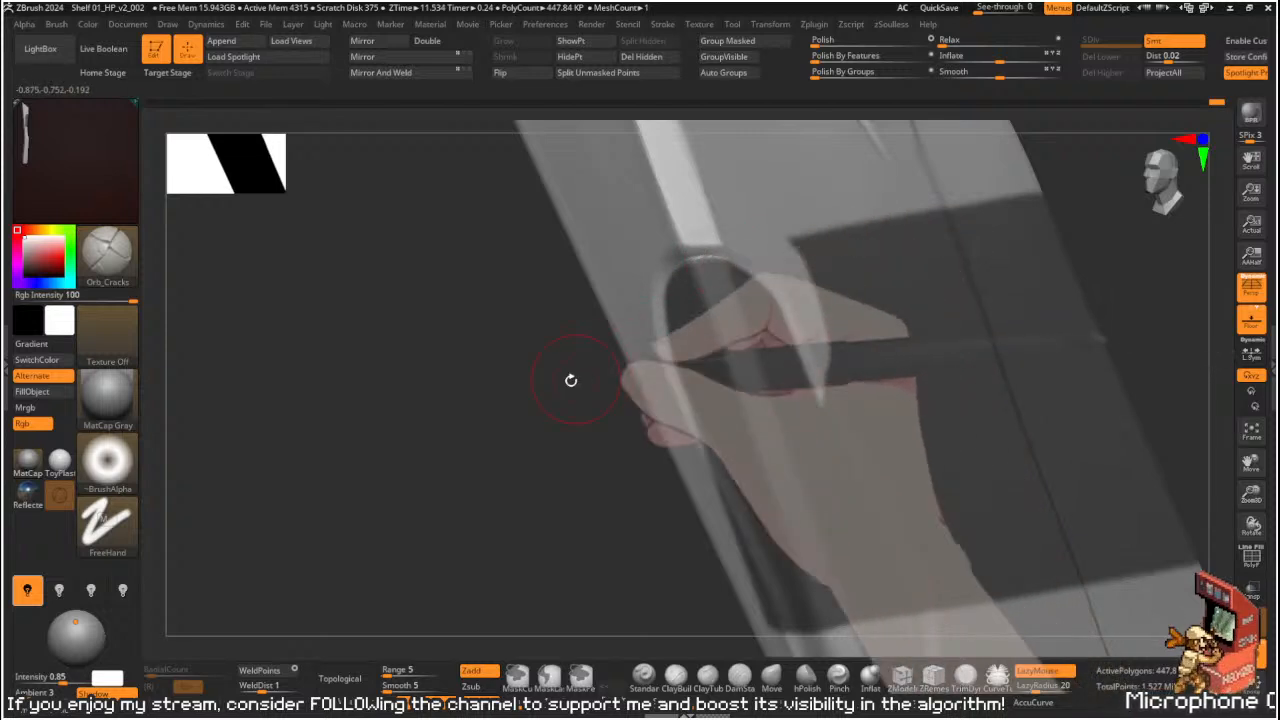
pyautogui.moveTo(583, 377); pyautogui.dragTo(620, 372)
pyautogui.moveTo(683, 275); pyautogui.dragTo(661, 263)
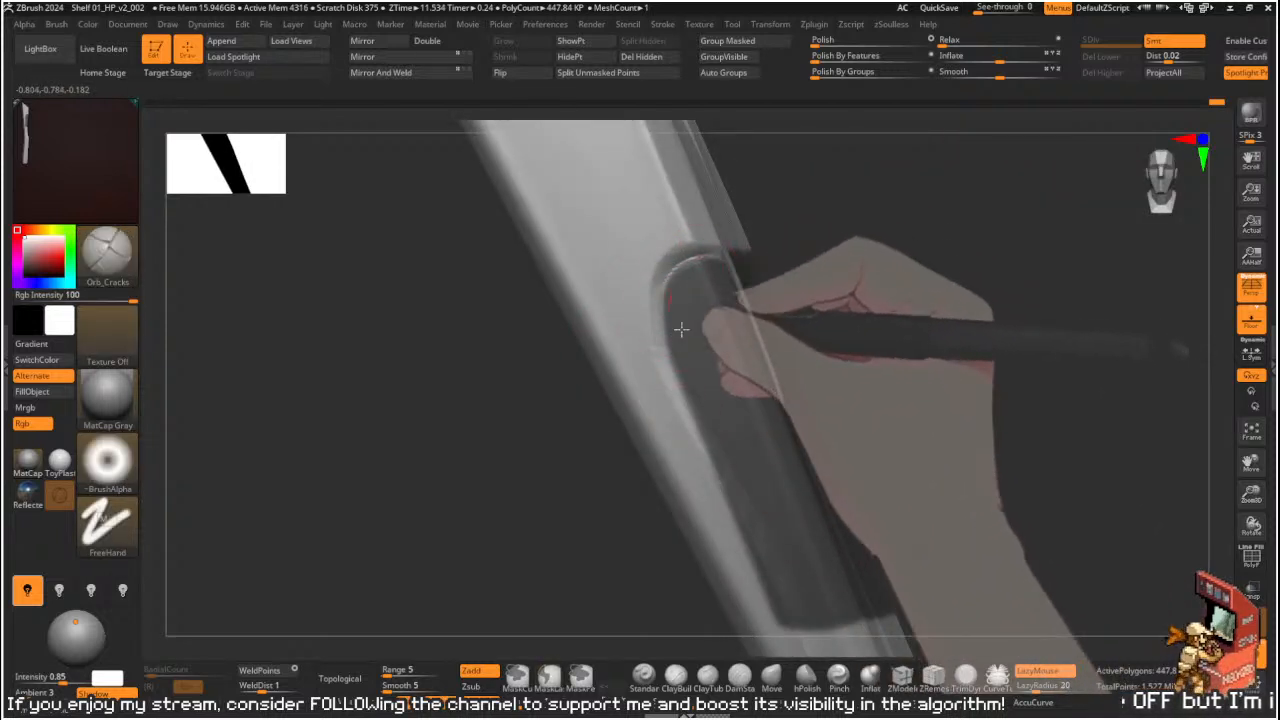
pyautogui.moveTo(868, 212)
pyautogui.keyDown('ctrl'); pyautogui.mouseDown()
pyautogui.moveTo(903, 214)
pyautogui.moveTo(829, 177)
pyautogui.moveTo(880, 197)
pyautogui.moveTo(951, 180)
pyautogui.moveTo(963, 156)
pyautogui.moveTo(1000, 163)
pyautogui.moveTo(931, 166)
pyautogui.moveTo(921, 224)
pyautogui.moveTo(943, 171)
pyautogui.mouseUp(); pyautogui.keyUp('ctrl')
# - Invert the chip mask to sharpen the inner side of the rounded rim, and clear the mask
pyautogui.press('shift')
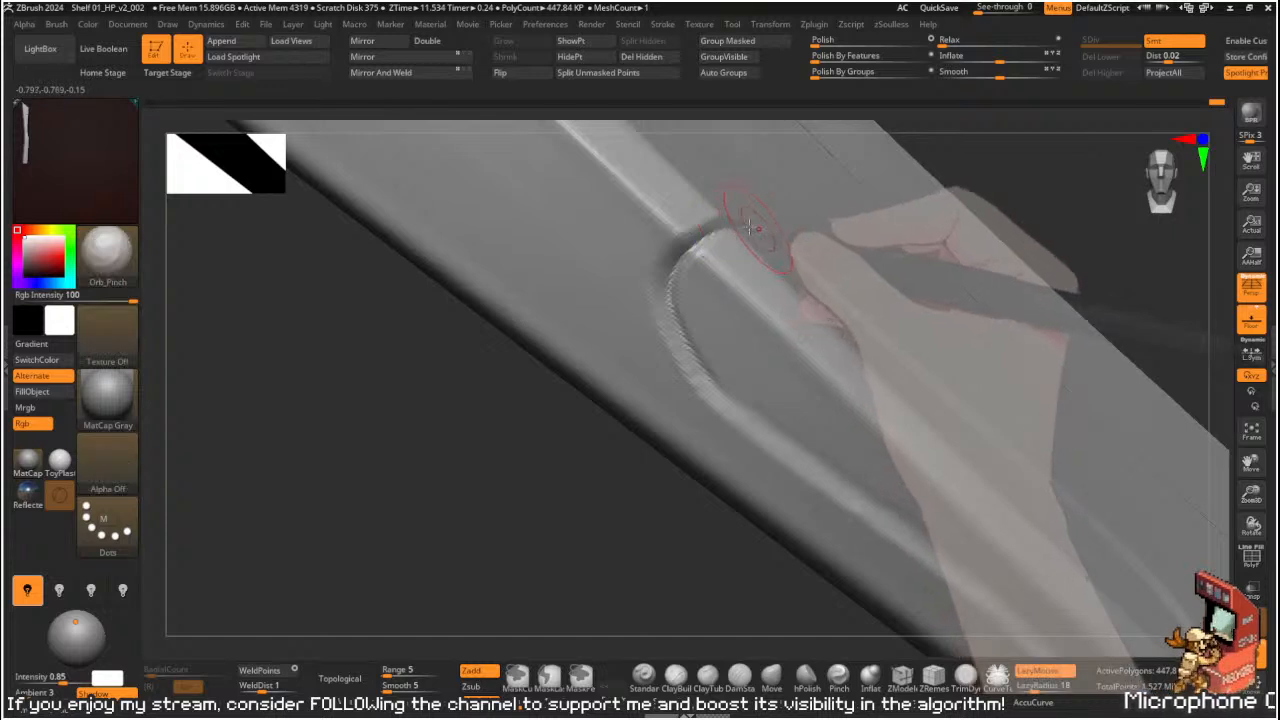
pyautogui.press('s')
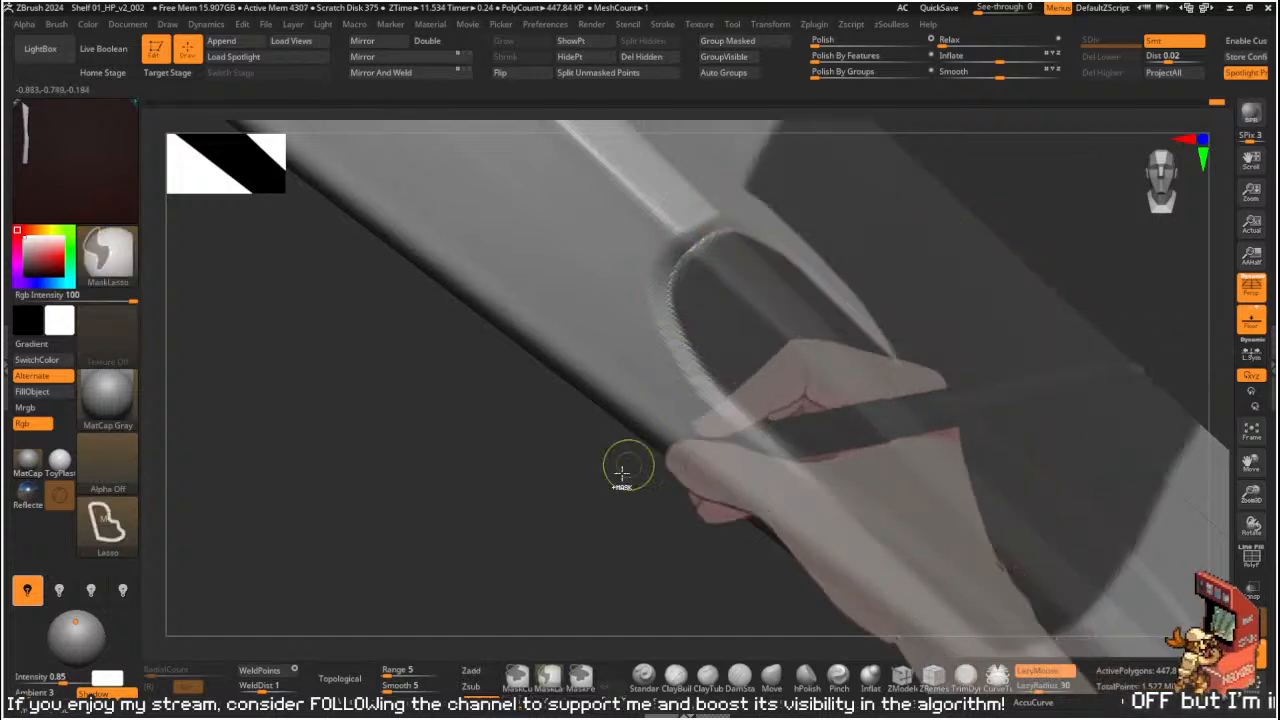
pyautogui.keyDown('ctrl'); pyautogui.click(629, 457); pyautogui.keyUp('ctrl')
pyautogui.moveTo(731, 251)
pyautogui.mouseDown()
pyautogui.moveTo(634, 257)
pyautogui.moveTo(693, 231)
pyautogui.moveTo(703, 251)
pyautogui.moveTo(731, 243)
pyautogui.moveTo(661, 293)
pyautogui.moveTo(671, 354)
pyautogui.moveTo(694, 371)
pyautogui.moveTo(697, 280)
pyautogui.moveTo(698, 354)
pyautogui.mouseUp()
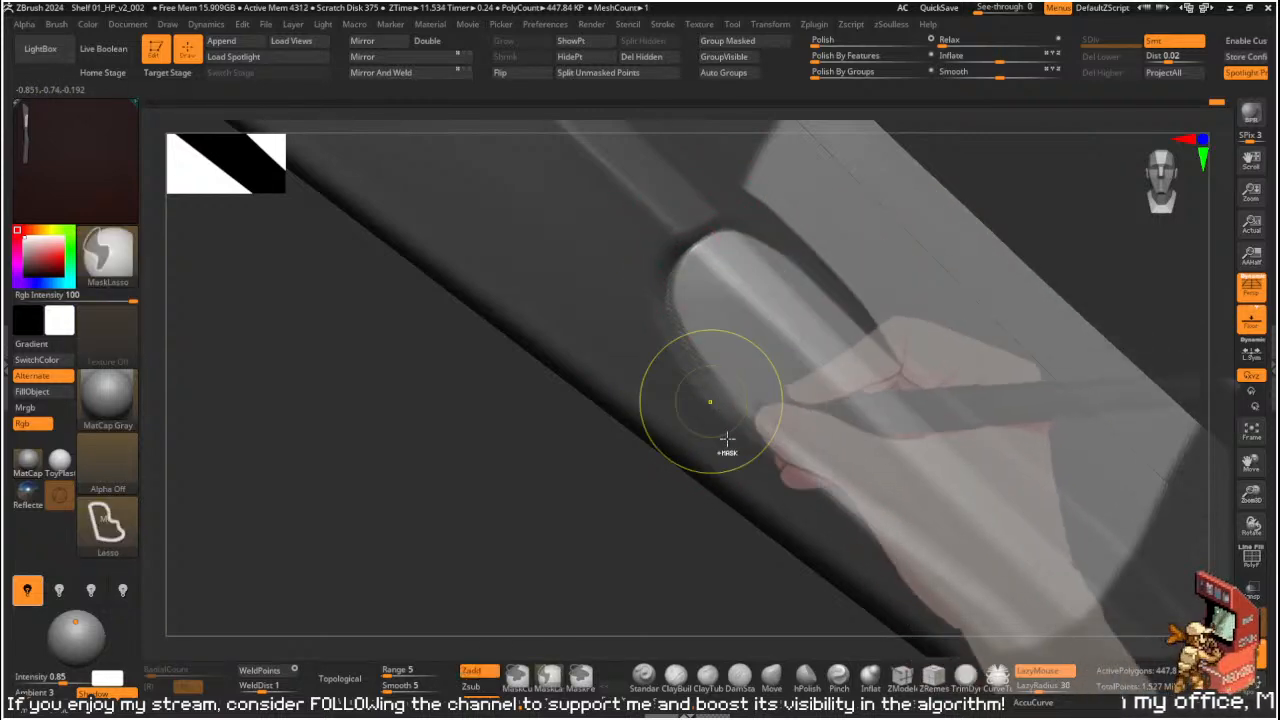
pyautogui.moveTo(617, 486)
pyautogui.mouseDown()
pyautogui.moveTo(600, 457)
pyautogui.moveTo(580, 491)
pyautogui.moveTo(510, 486)
pyautogui.mouseUp()
# - Polish the jagged rim of the chip's rounded end with hPolish at an adjusted draw size and smooth it
pyautogui.press('b')
pyautogui.press('h')
pyautogui.press('p')
pyautogui.press('s')
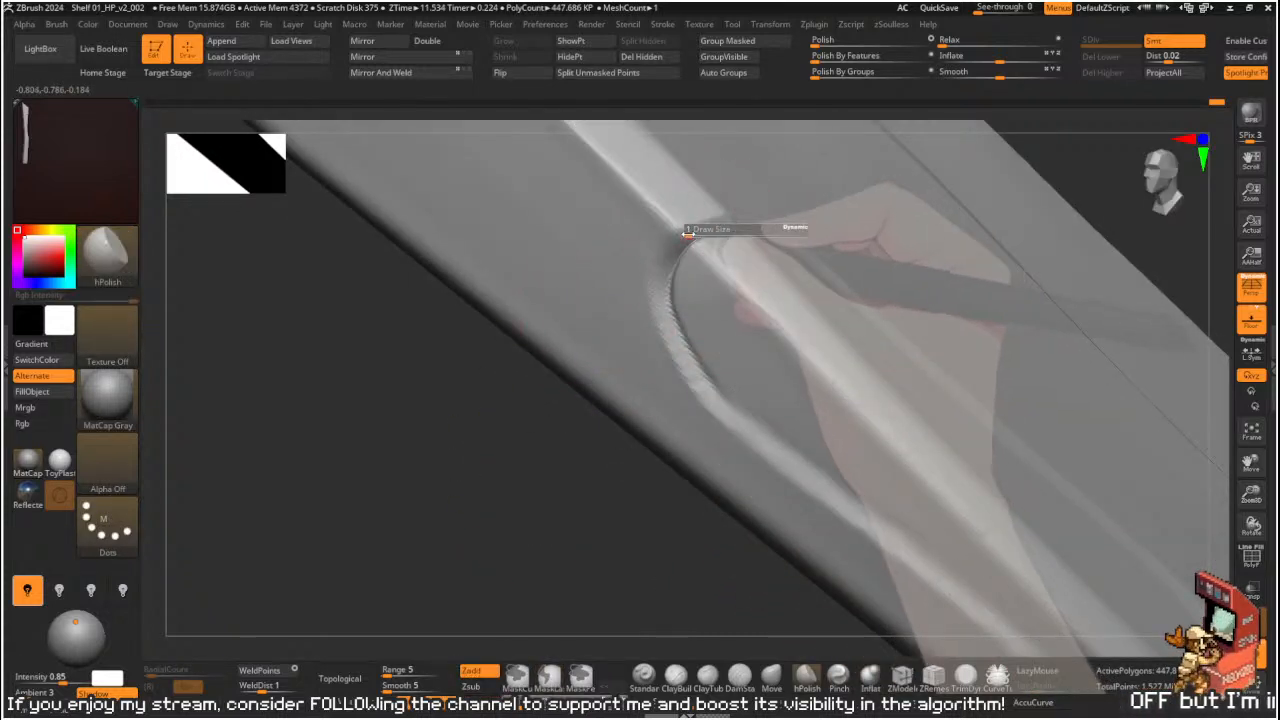
pyautogui.moveTo(738, 228)
pyautogui.mouseDown()
pyautogui.moveTo(685, 242)
pyautogui.moveTo(672, 264)
pyautogui.moveTo(697, 384)
pyautogui.mouseUp()
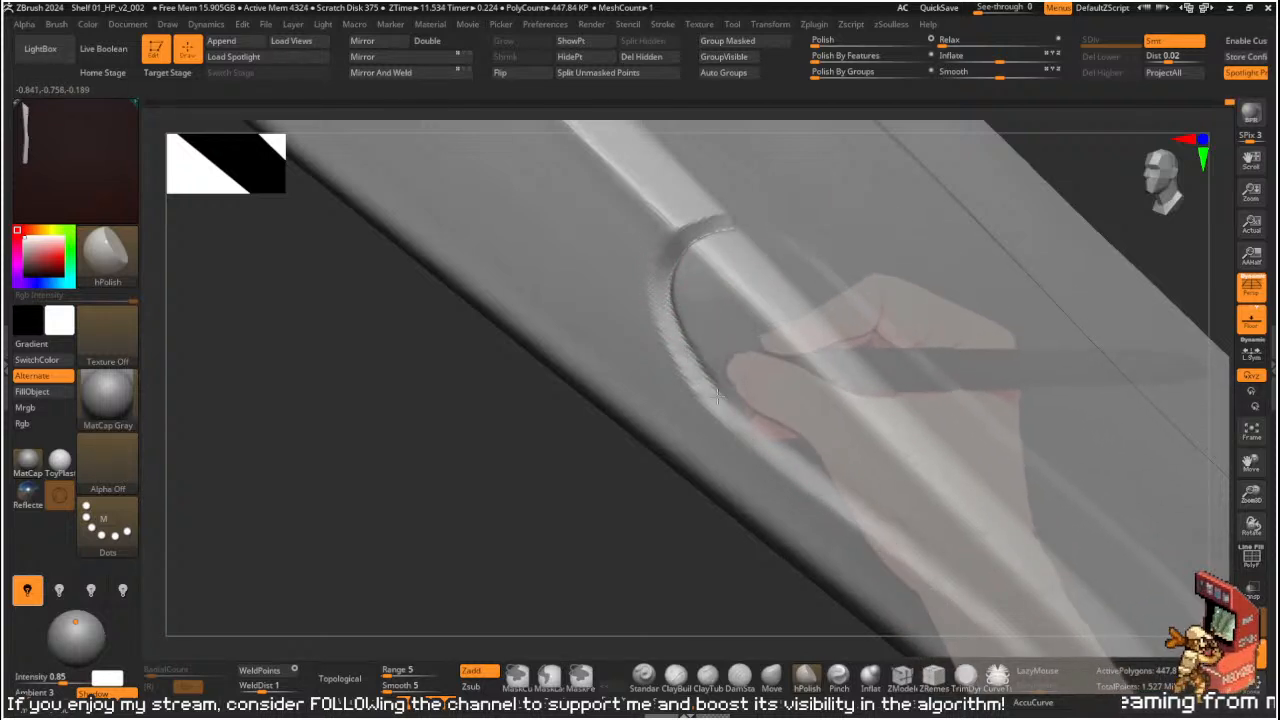
pyautogui.press('shift')
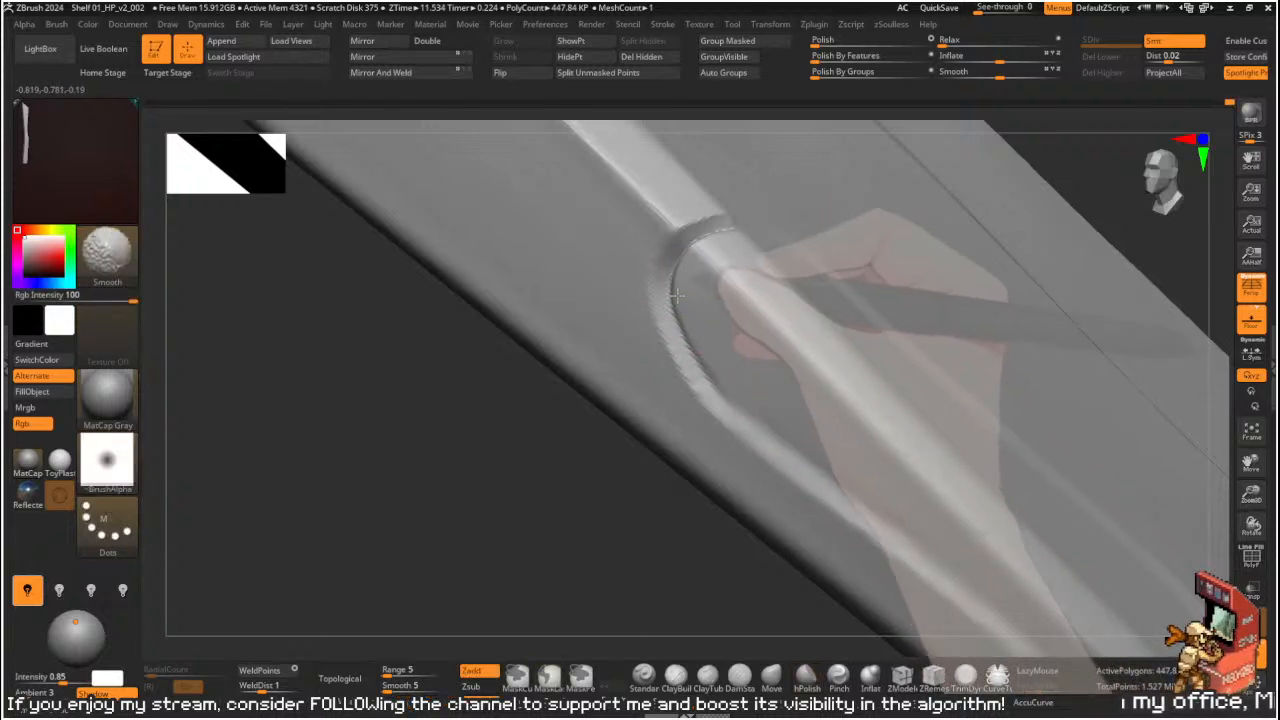
pyautogui.hotkey('ctrl', 'shift')
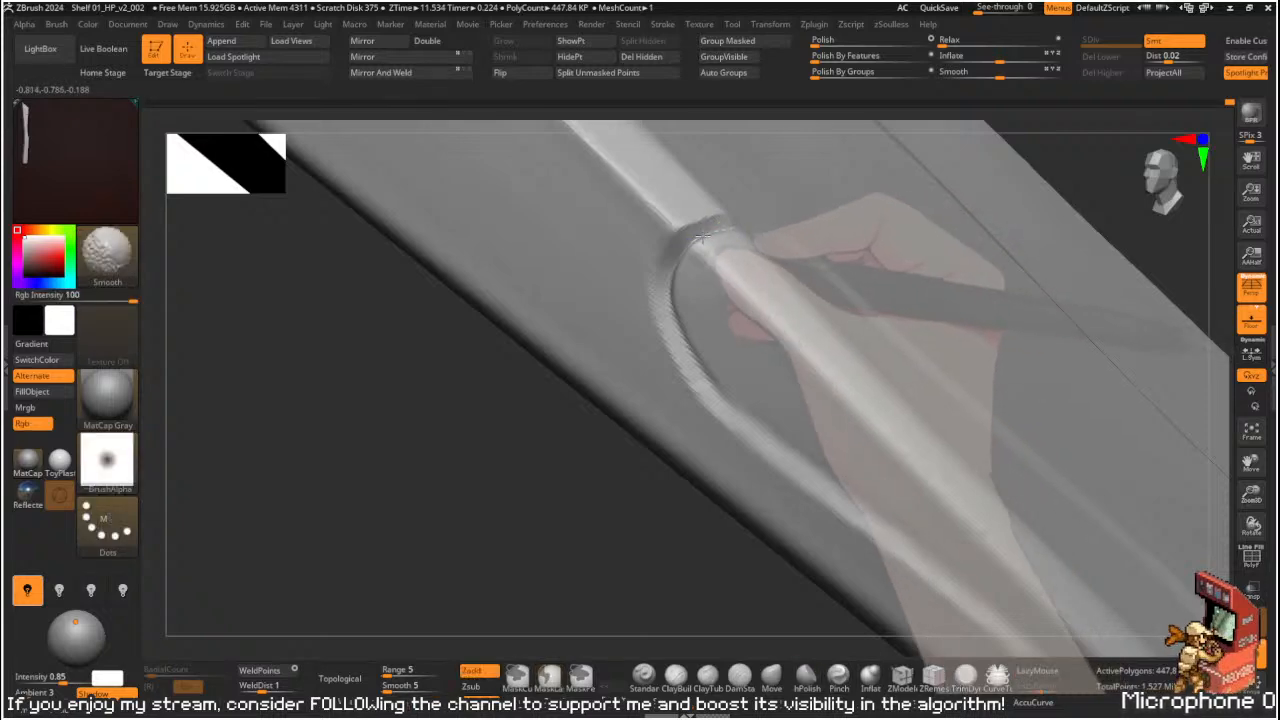
# - Try TrimDynamic strokes on the plank edge beside the chip's rounded end and undo them
pyautogui.moveTo(616, 432); pyautogui.dragTo(895, 285)
pyautogui.moveTo(894, 240)
pyautogui.mouseDown()
pyautogui.moveTo(911, 269)
pyautogui.moveTo(857, 211)
pyautogui.moveTo(654, 303)
pyautogui.moveTo(680, 310)
pyautogui.moveTo(664, 309)
pyautogui.mouseUp()
pyautogui.press('shift')
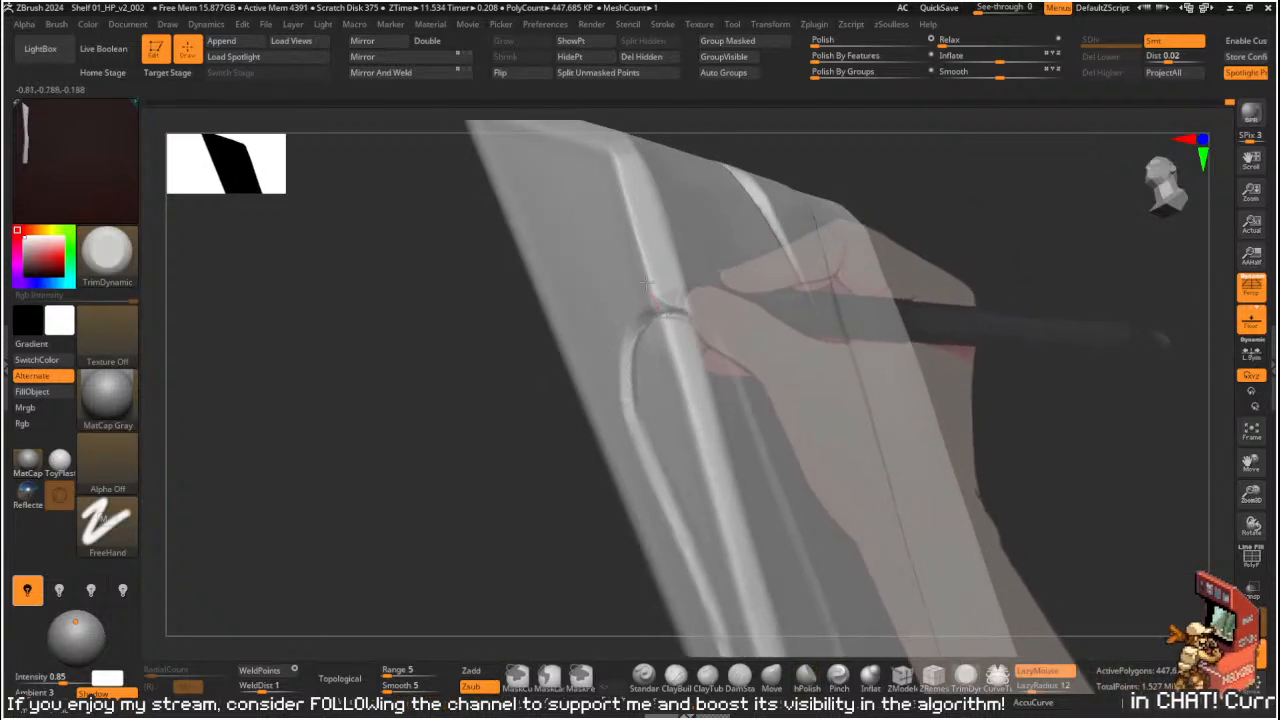
pyautogui.hotkey('ctrl', 'z')
pyautogui.hotkey('ctrl', 'z')
pyautogui.hotkey('ctrl', 'z')
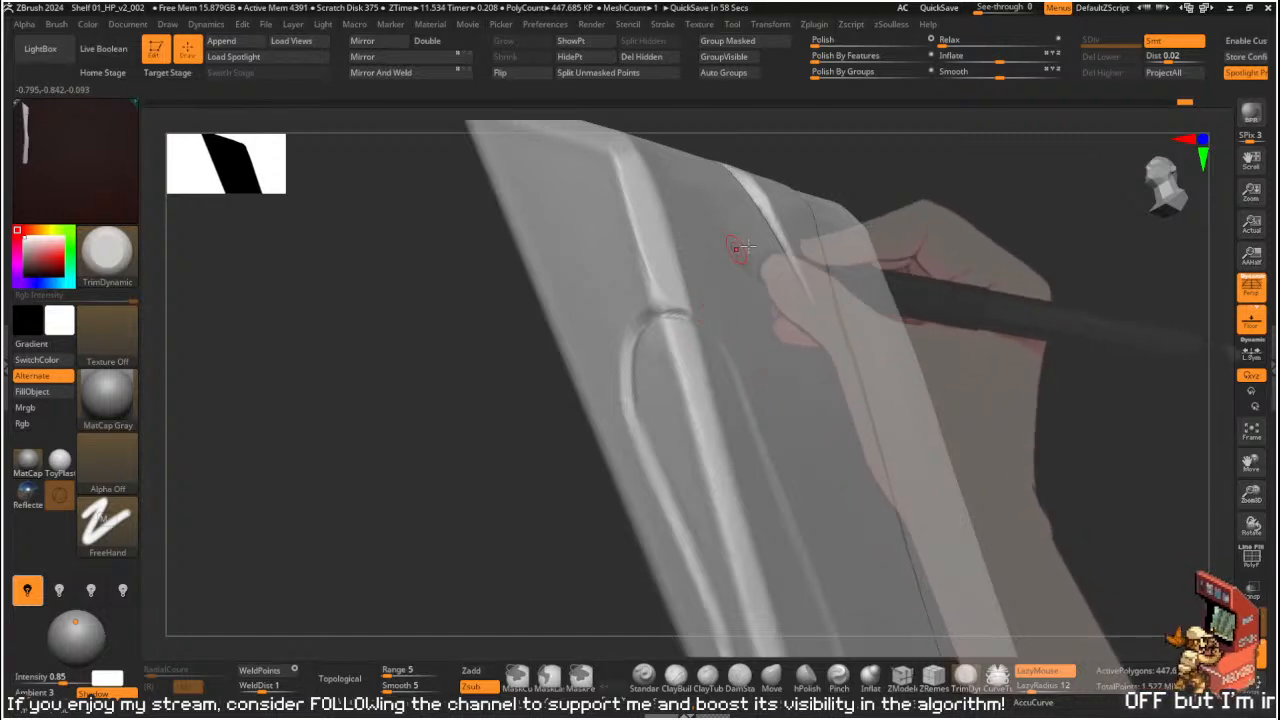
# - Flatten the worn plank edge between the chip's rounded end and the plank's end corner with hPolish
pyautogui.keyDown('alt'); pyautogui.moveTo(517, 456); pyautogui.dragTo(520, 538); pyautogui.keyUp('alt')
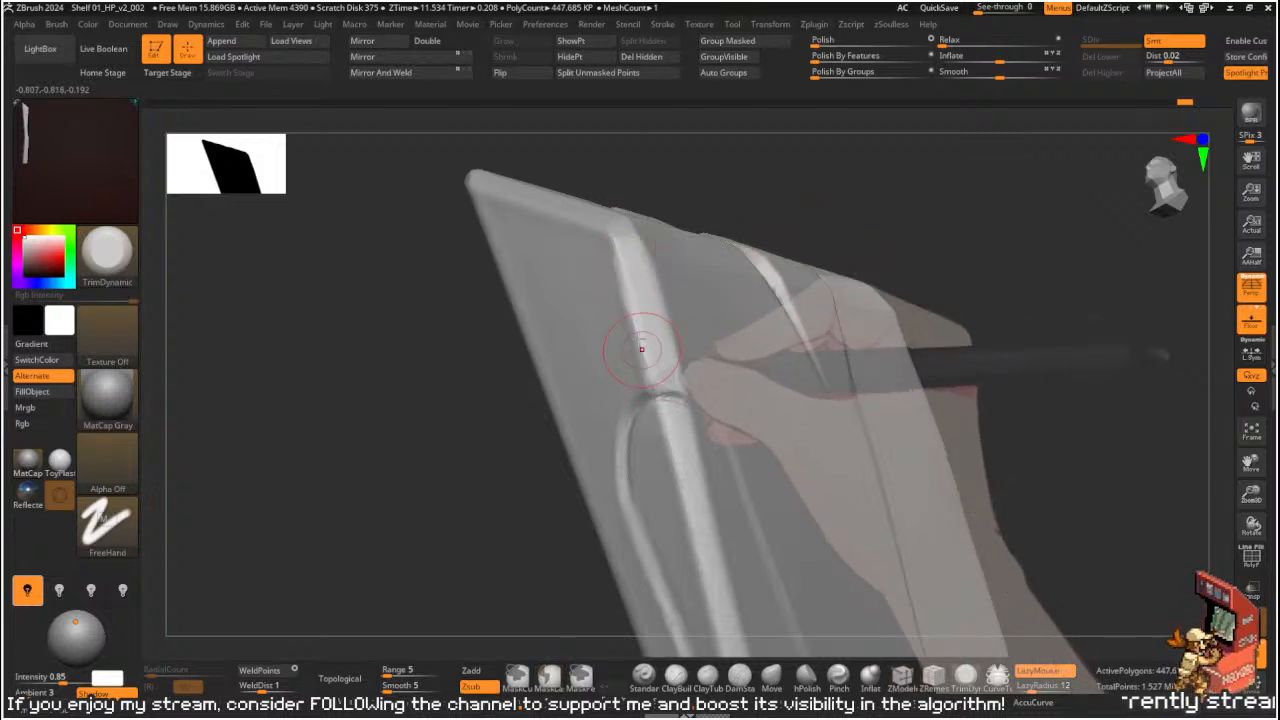
pyautogui.moveTo(769, 180)
pyautogui.mouseDown()
pyautogui.moveTo(762, 219)
pyautogui.moveTo(700, 250)
pyautogui.mouseUp()
pyautogui.press('b')
pyautogui.press('h')
pyautogui.press('p')
pyautogui.moveTo(646, 306); pyautogui.dragTo(627, 287)
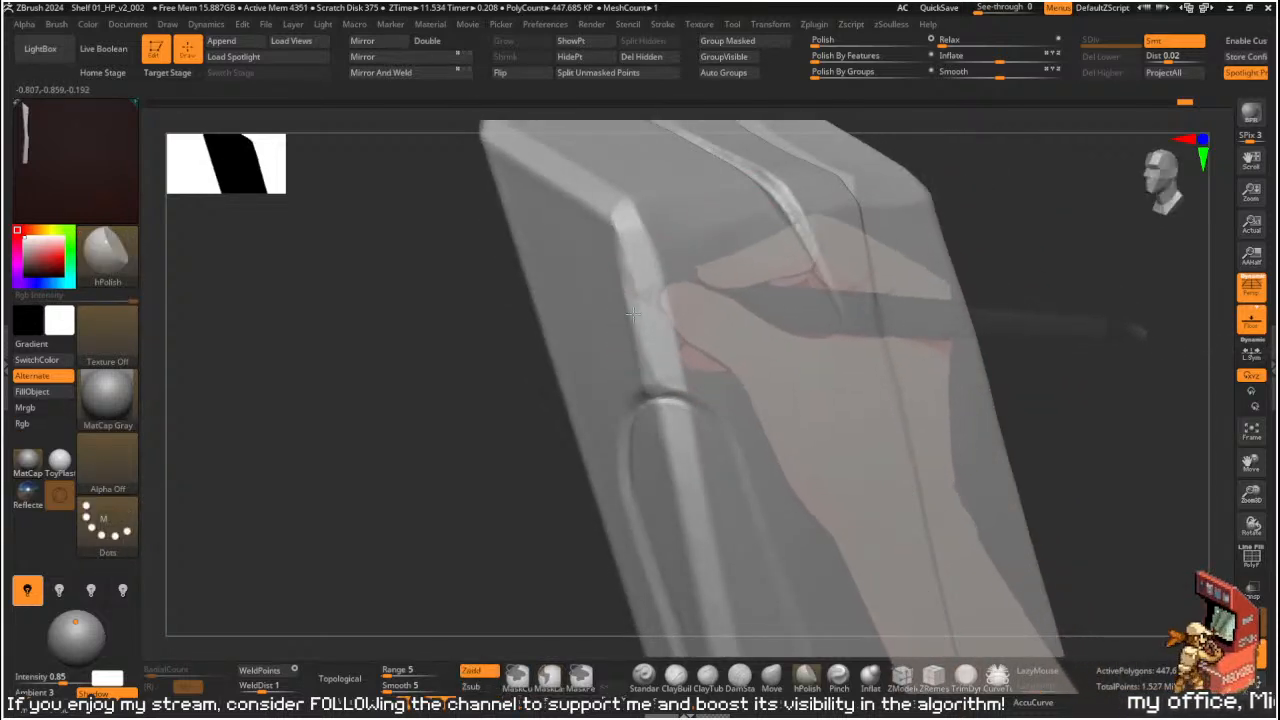
pyautogui.press('ctrl')
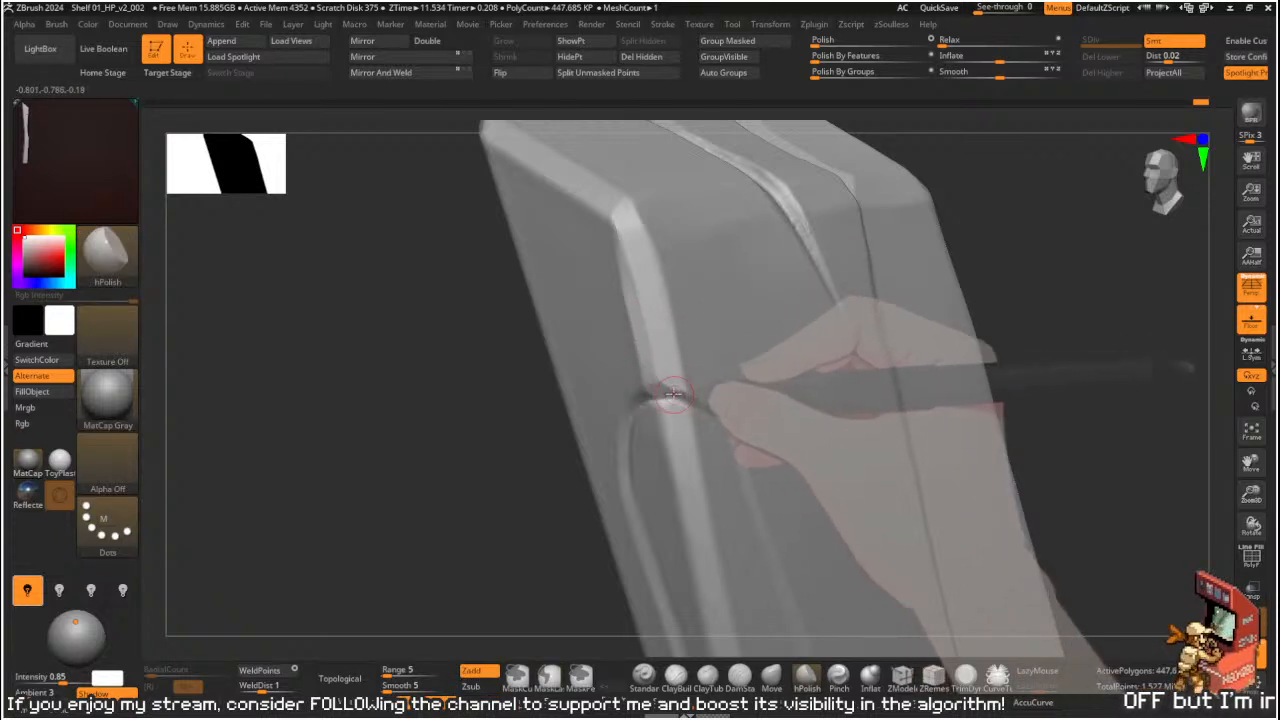
# - Bevel the rim around the chip's rounded end with short hPolish strokes
pyautogui.moveTo(530, 440)
pyautogui.mouseDown()
pyautogui.moveTo(500, 423)
pyautogui.moveTo(872, 243)
pyautogui.moveTo(850, 300)
pyautogui.mouseUp()
pyautogui.moveTo(652, 396)
pyautogui.mouseDown()
pyautogui.moveTo(641, 398)
pyautogui.moveTo(650, 390)
pyautogui.mouseUp()
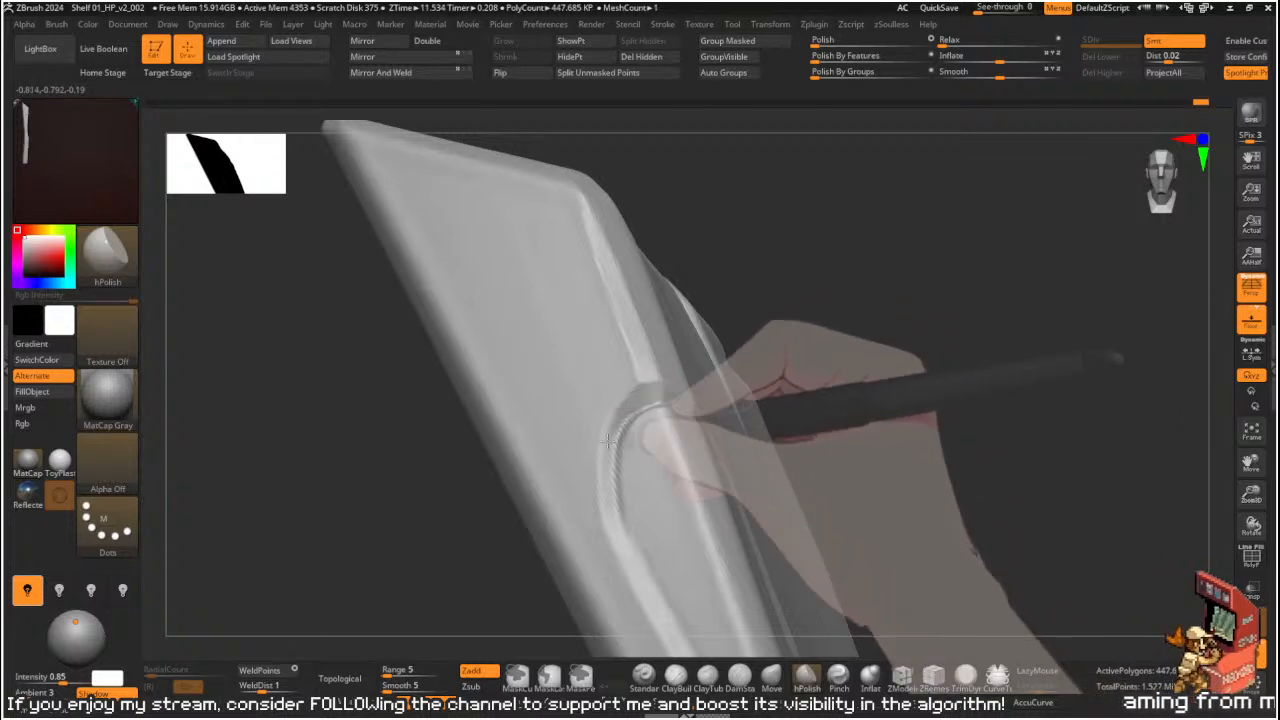
pyautogui.moveTo(803, 304); pyautogui.dragTo(746, 292)
pyautogui.moveTo(623, 428); pyautogui.dragTo(609, 428)
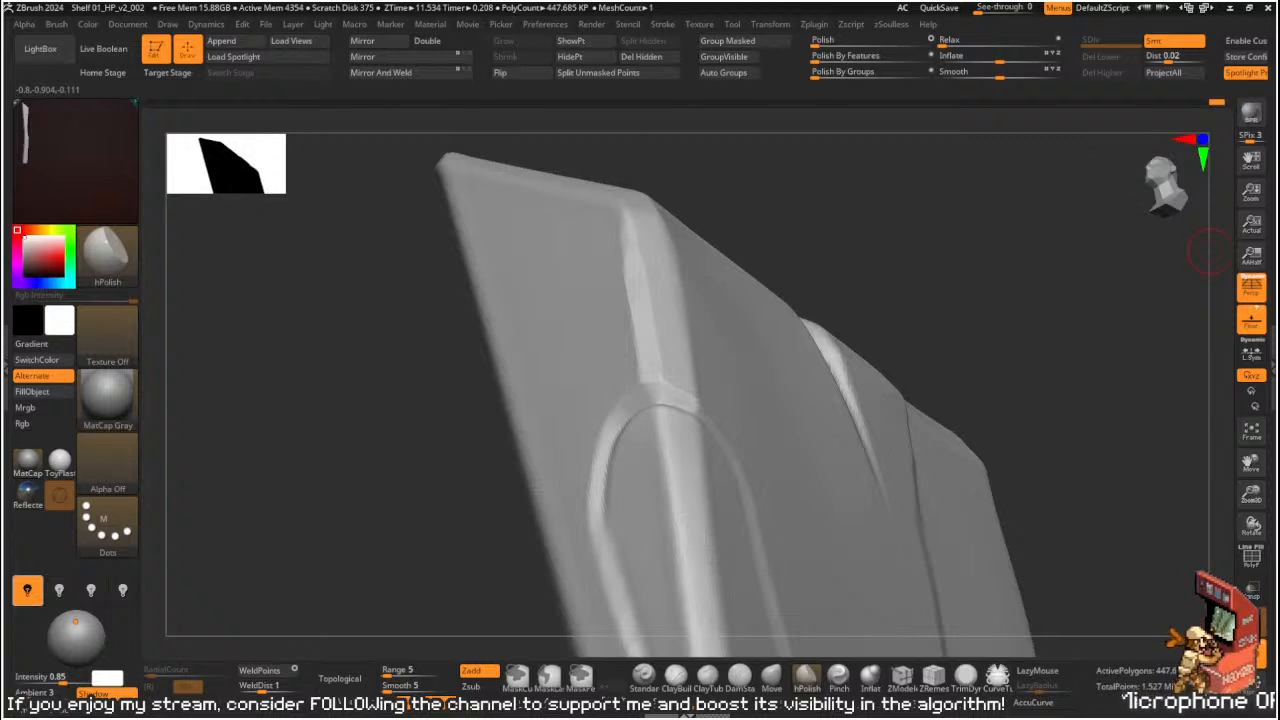
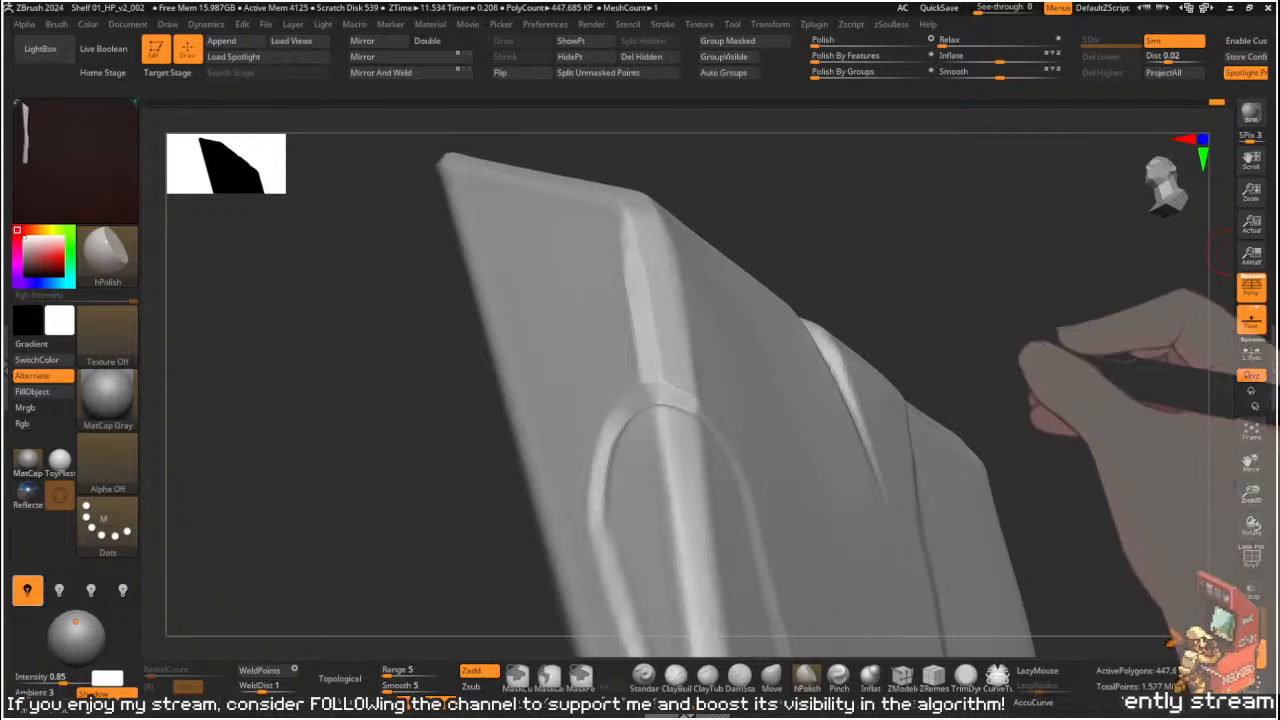
# - Tighten the chip's long rim with Orb_Pinch strokes at an adjusted draw size and smooth it near the tapered end
pyautogui.moveTo(1011, 160)
pyautogui.mouseDown()
pyautogui.moveTo(946, 209)
pyautogui.moveTo(866, 209)
pyautogui.moveTo(937, 216)
pyautogui.moveTo(934, 206)
pyautogui.moveTo(1006, 231)
pyautogui.moveTo(980, 277)
pyautogui.moveTo(1086, 274)
pyautogui.moveTo(623, 411)
pyautogui.moveTo(714, 437)
pyautogui.moveTo(669, 410)
pyautogui.moveTo(766, 243)
pyautogui.mouseUp()
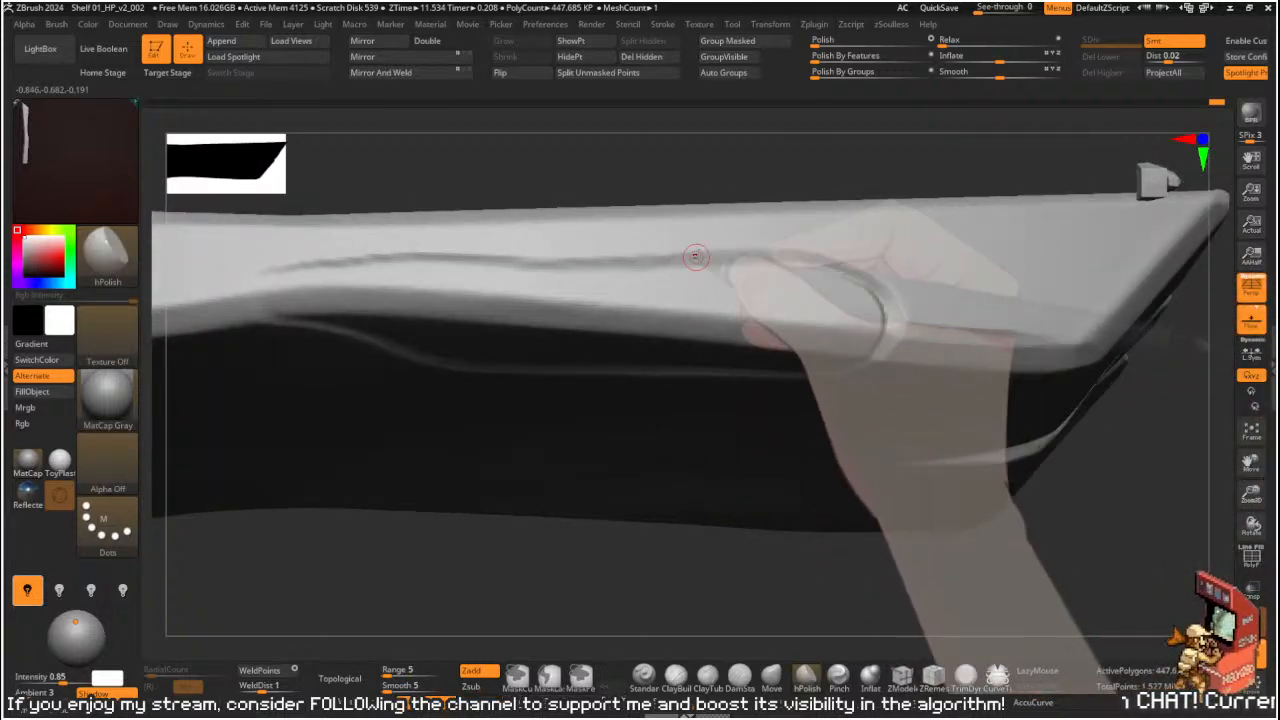
pyautogui.moveTo(530, 410); pyautogui.dragTo(686, 177)
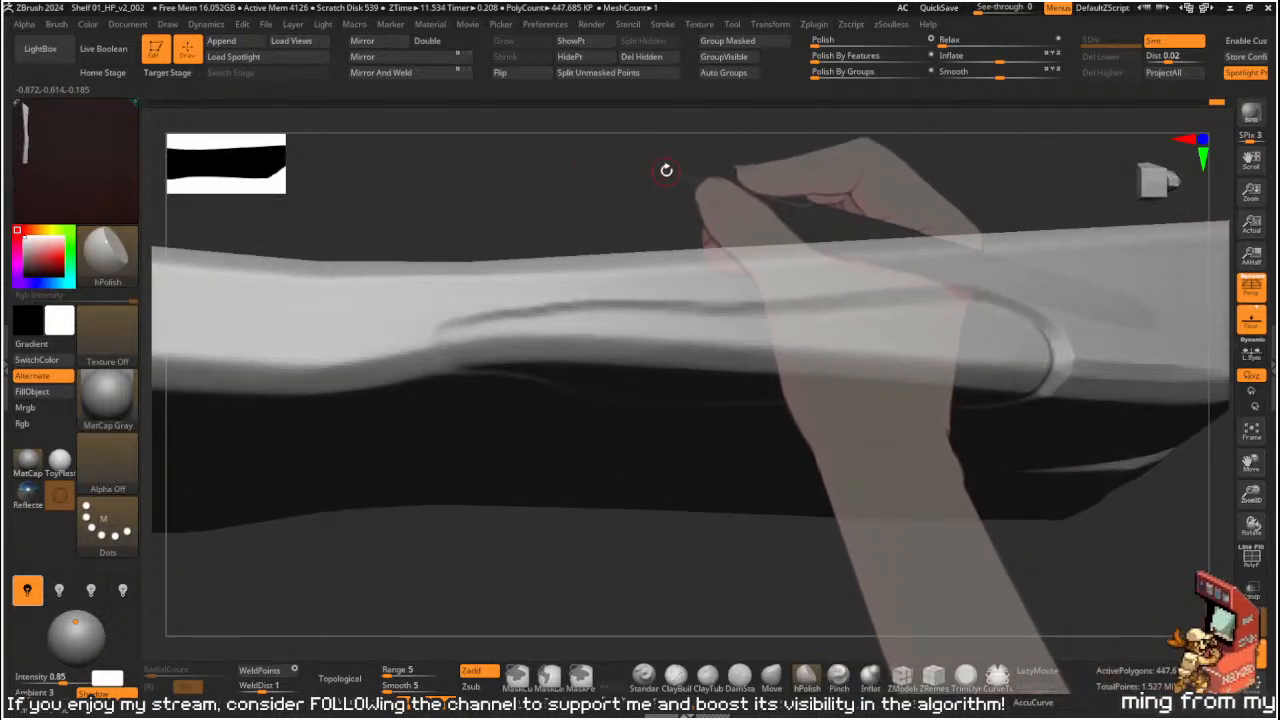
pyautogui.moveTo(760, 231); pyautogui.dragTo(704, 307)
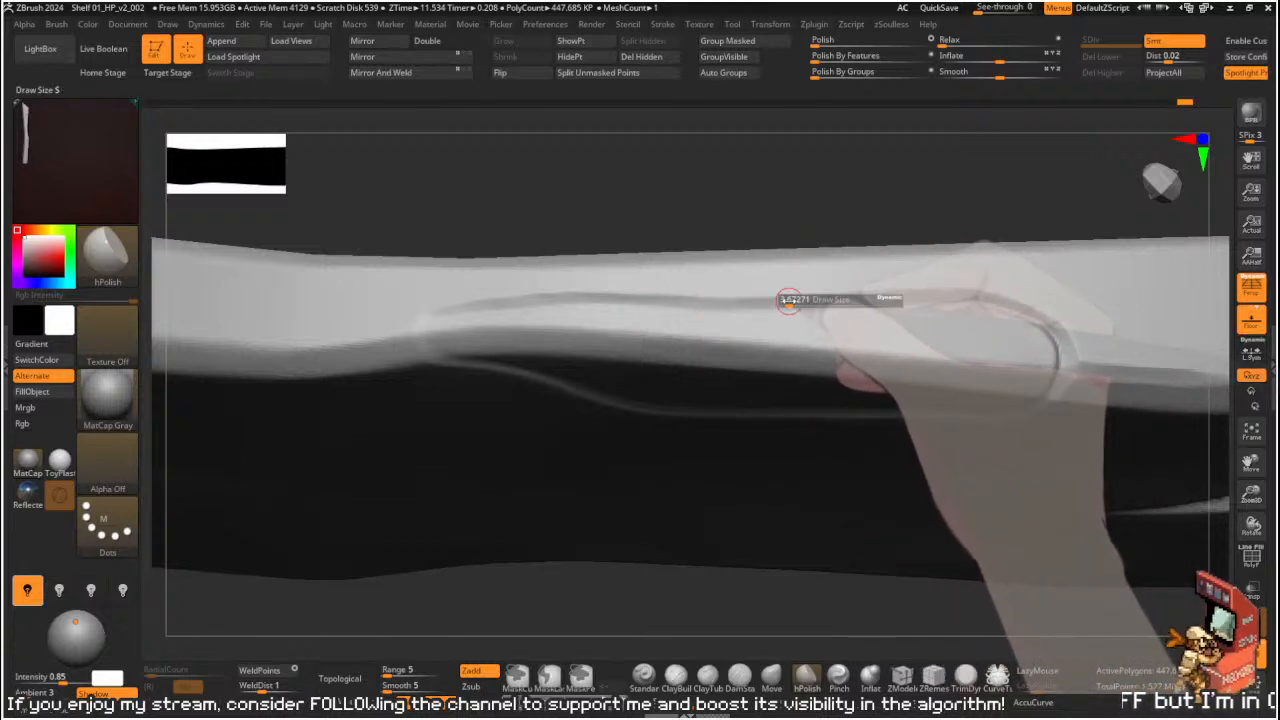
pyautogui.moveTo(768, 305); pyautogui.dragTo(820, 302)
pyautogui.moveTo(779, 166); pyautogui.dragTo(762, 232)
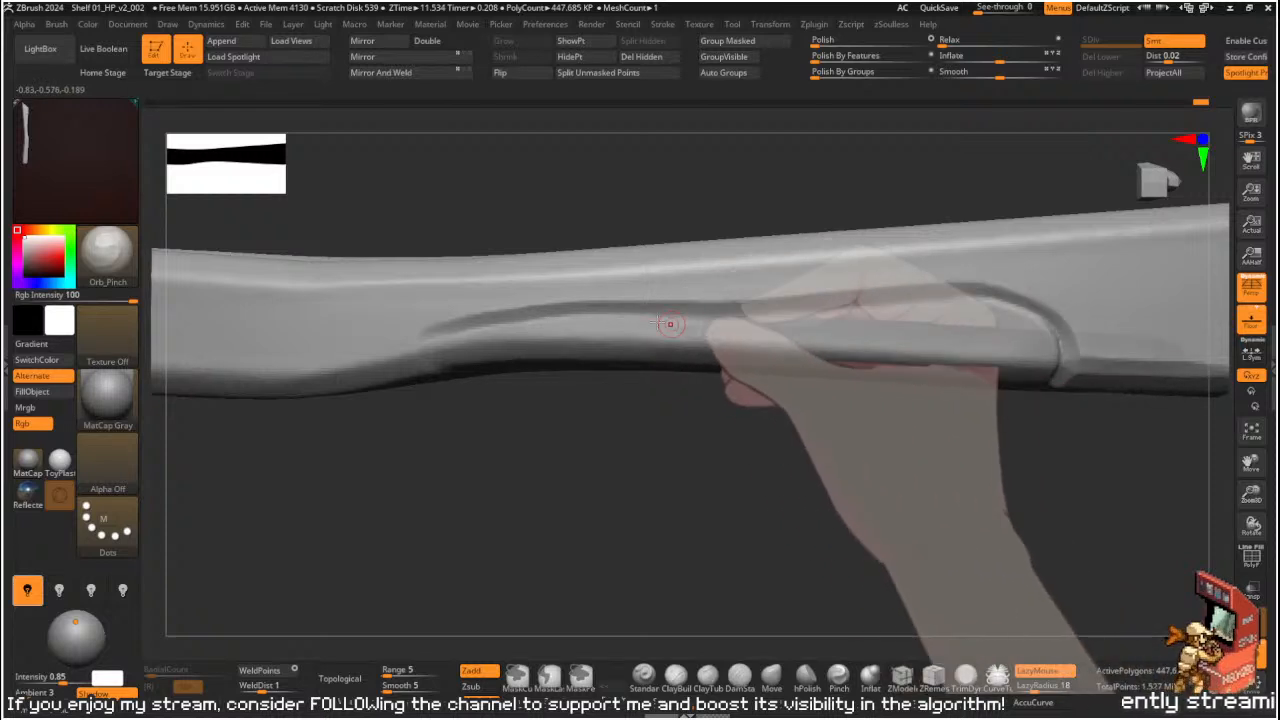
pyautogui.moveTo(658, 315)
pyautogui.mouseDown()
pyautogui.moveTo(1008, 297)
pyautogui.moveTo(708, 308)
pyautogui.mouseUp()
pyautogui.moveTo(615, 325)
pyautogui.mouseDown()
pyautogui.moveTo(826, 294)
pyautogui.moveTo(405, 360)
pyautogui.mouseUp()
pyautogui.moveTo(460, 410)
pyautogui.mouseDown(button='right')
pyautogui.moveTo(466, 380)
pyautogui.moveTo(486, 397)
pyautogui.mouseUp(button='right')
pyautogui.moveTo(530, 345)
pyautogui.keyDown('shift'); pyautogui.mouseDown()
pyautogui.moveTo(551, 313)
pyautogui.moveTo(500, 318)
pyautogui.mouseUp(); pyautogui.keyUp('shift')
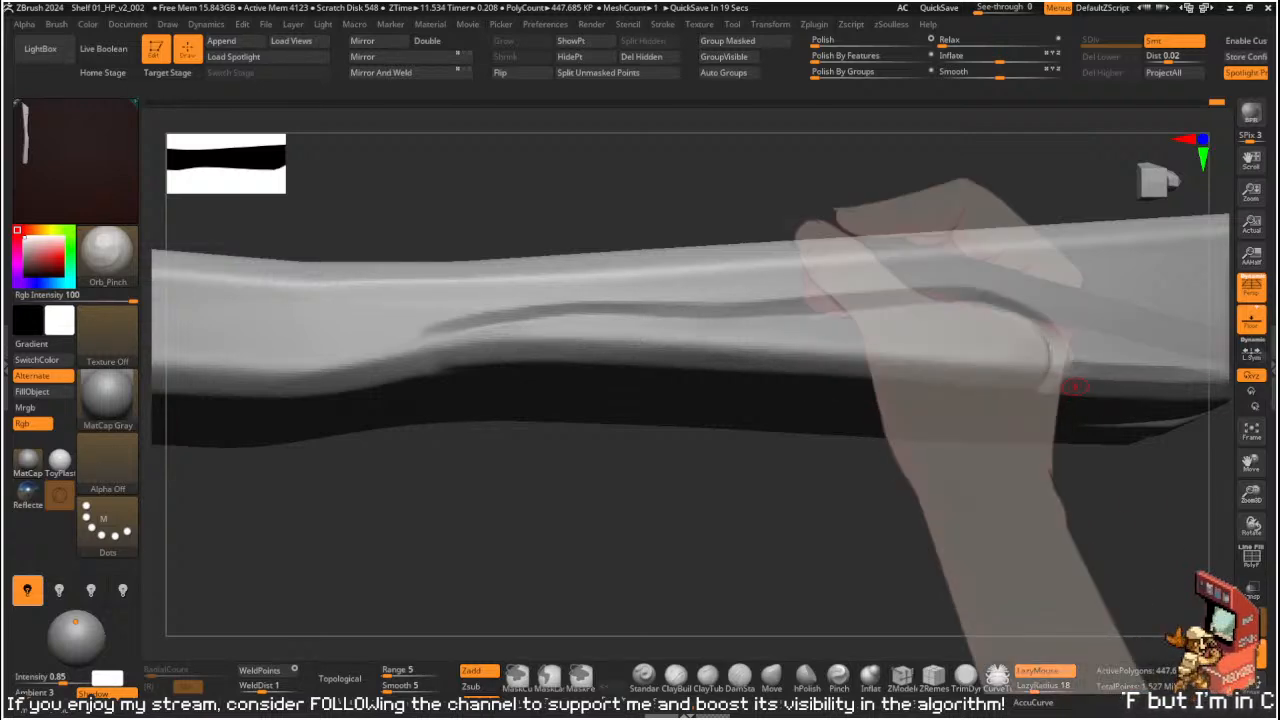
# - Smooth the chip's tapered end and work its tip with Orb_Cracks at an adjusted draw size
pyautogui.moveTo(606, 420); pyautogui.dragTo(620, 503, button='right')
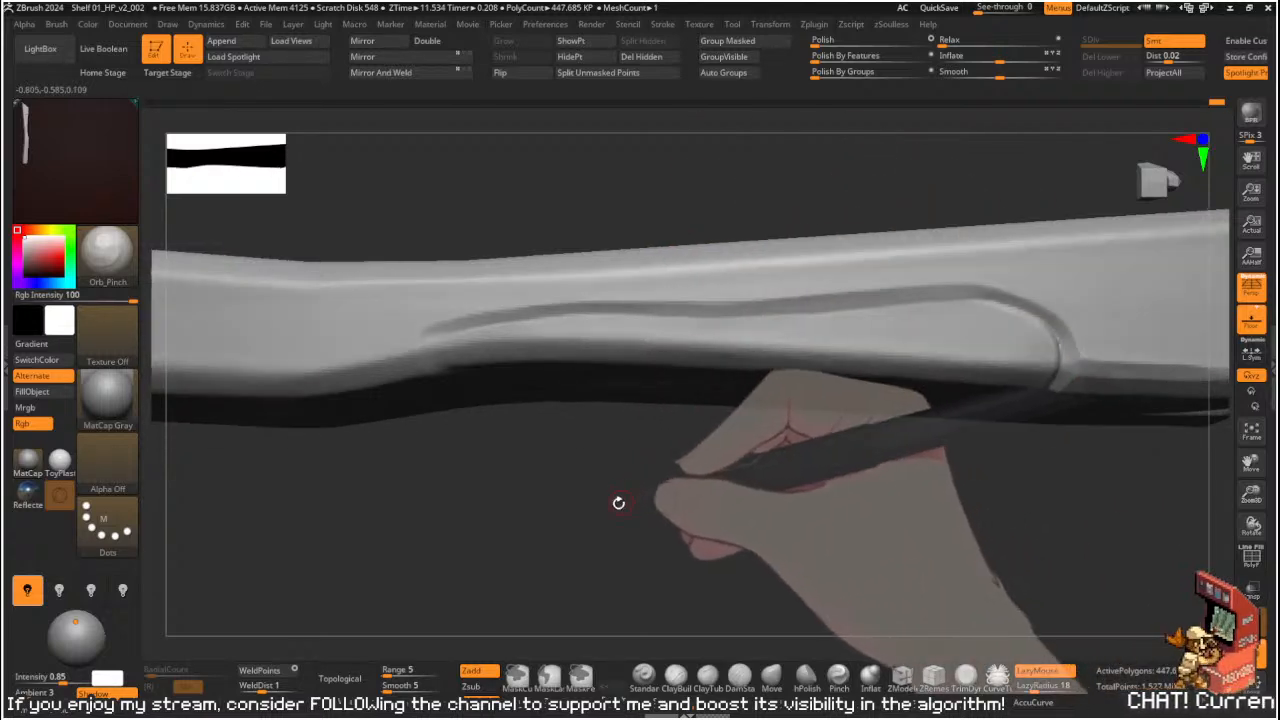
pyautogui.keyDown('alt'); pyautogui.moveTo(590, 455); pyautogui.dragTo(631, 469, button='right'); pyautogui.keyUp('alt')
pyautogui.moveTo(546, 420)
pyautogui.mouseDown(button='right')
pyautogui.moveTo(542, 467)
pyautogui.moveTo(551, 446)
pyautogui.mouseUp(button='right')
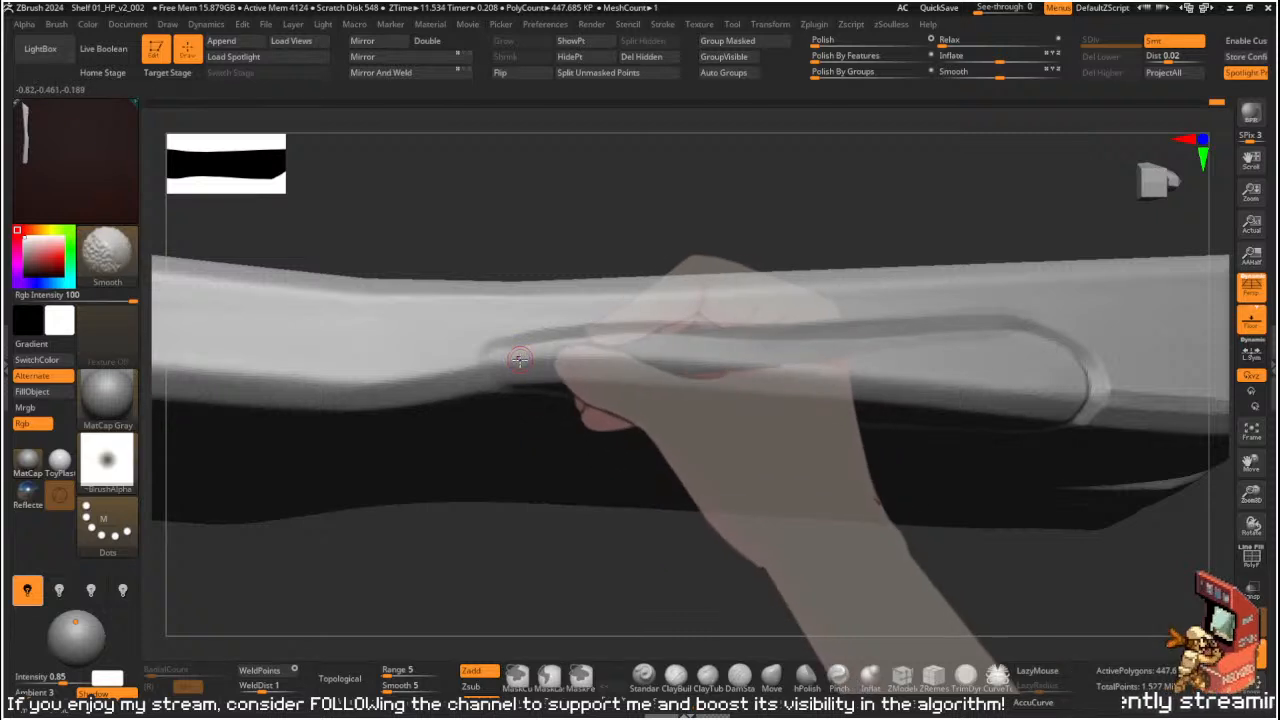
pyautogui.press('2')
pyautogui.press('s')
pyautogui.moveTo(519, 353); pyautogui.dragTo(514, 353)
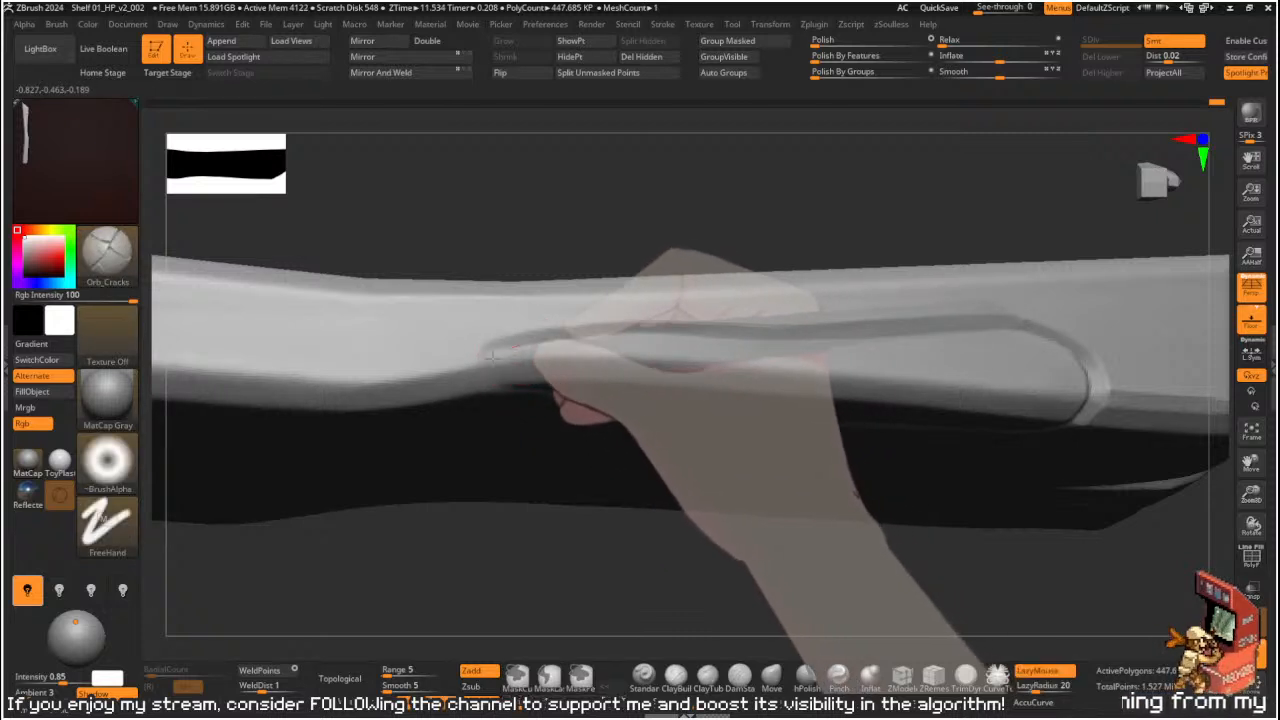
pyautogui.press('s')
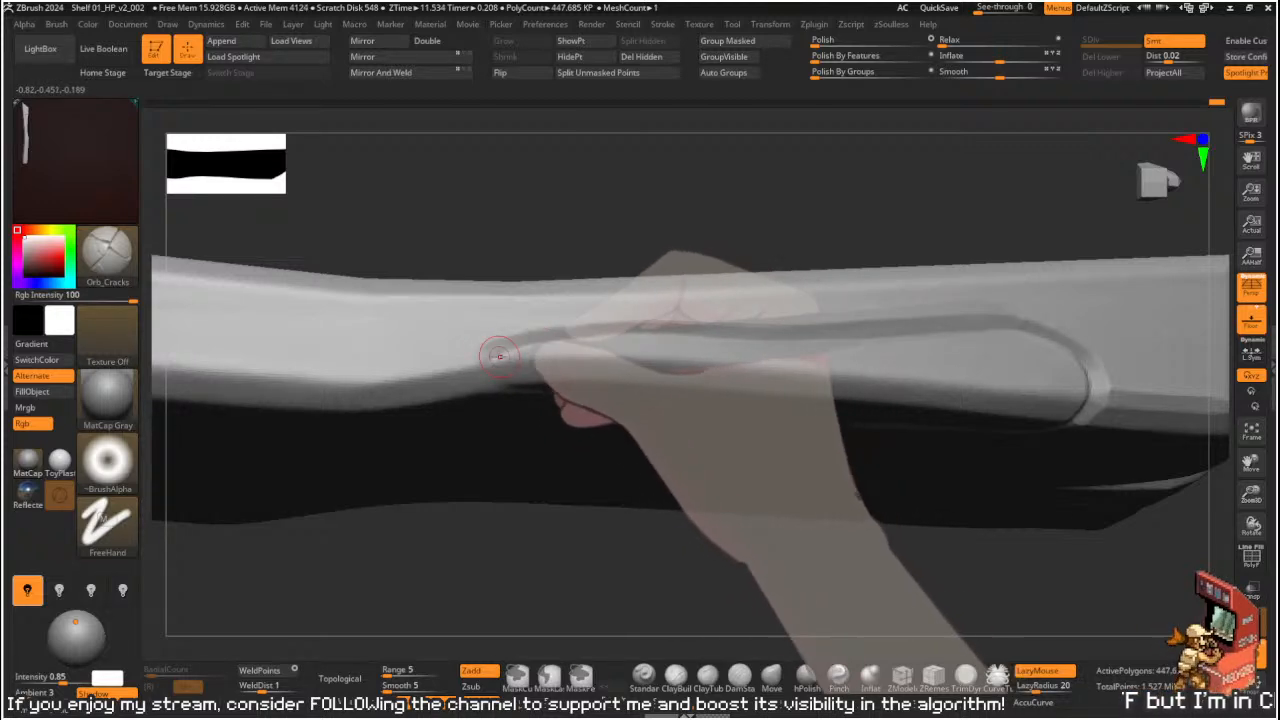
# - Mask the inside of the chip's tapered end with MaskLasso, extending the mask up to the rim on both plank faces
pyautogui.moveTo(600, 225)
pyautogui.mouseDown()
pyautogui.moveTo(580, 209)
pyautogui.moveTo(584, 257)
pyautogui.mouseUp()
pyautogui.moveTo(530, 346)
pyautogui.keyDown('ctrl'); pyautogui.mouseDown()
pyautogui.moveTo(517, 362)
pyautogui.moveTo(611, 353)
pyautogui.moveTo(522, 352)
pyautogui.moveTo(510, 372)
pyautogui.moveTo(519, 390)
pyautogui.moveTo(551, 349)
pyautogui.mouseUp(); pyautogui.keyUp('ctrl')
pyautogui.moveTo(530, 260)
pyautogui.mouseDown()
pyautogui.moveTo(517, 211)
pyautogui.moveTo(483, 355)
pyautogui.mouseUp()
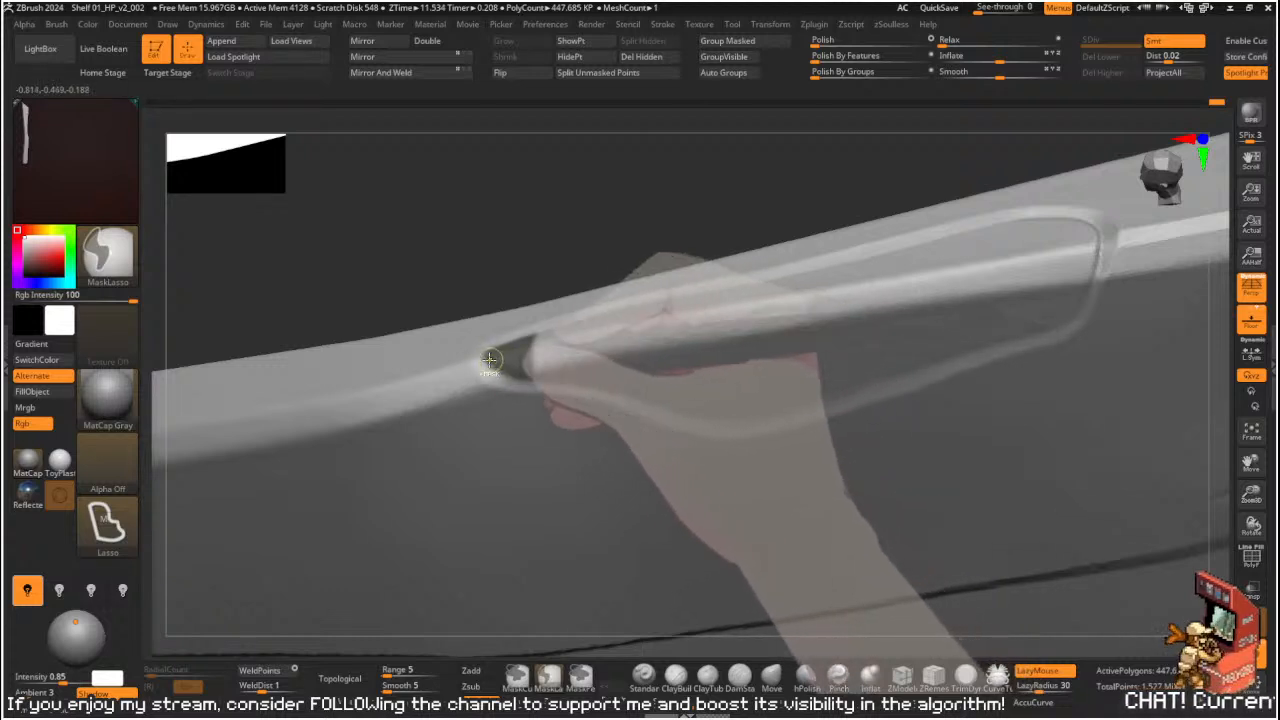
pyautogui.keyDown('ctrl'); pyautogui.click(489, 359); pyautogui.keyUp('ctrl')
pyautogui.press('ctrl')
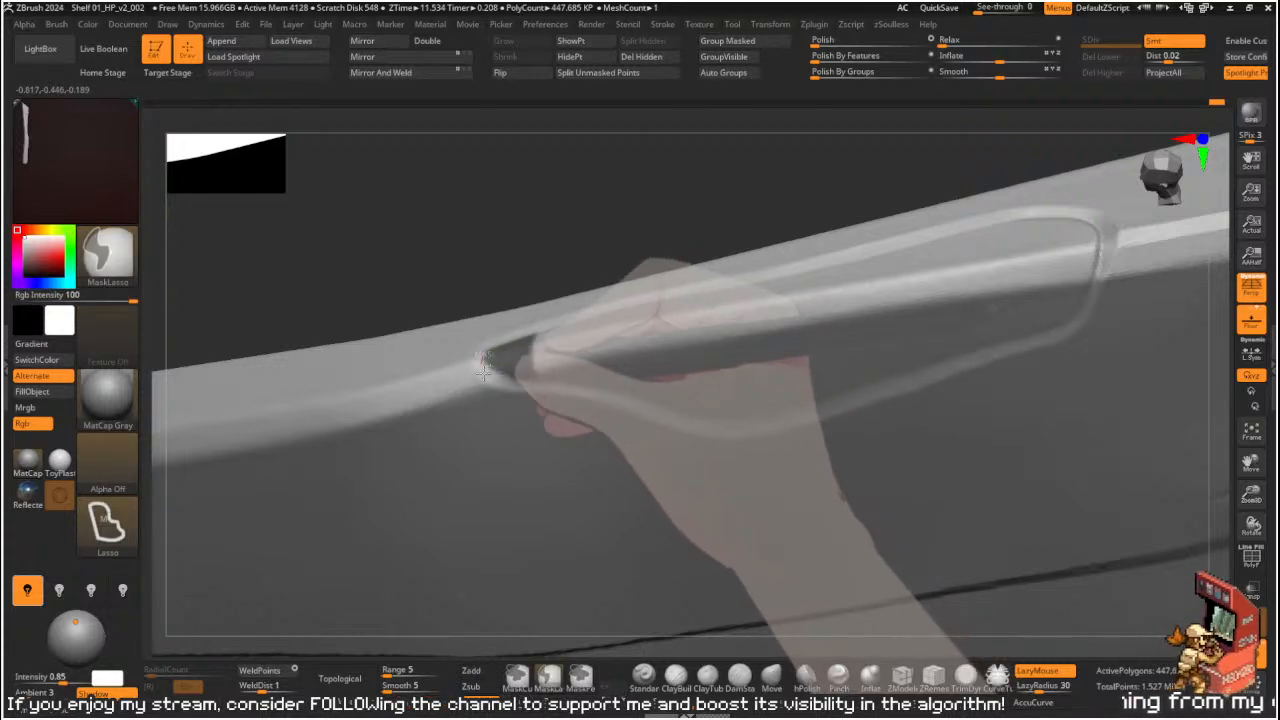
pyautogui.moveTo(531, 229); pyautogui.dragTo(551, 255)
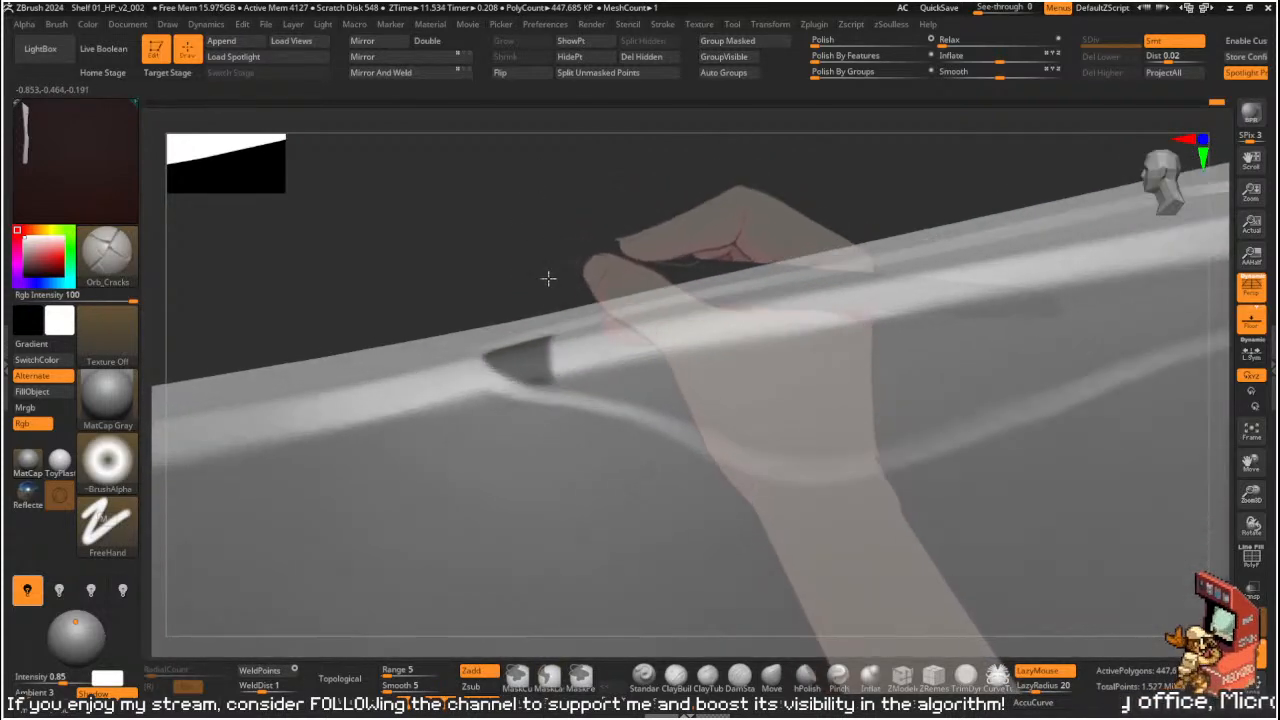
pyautogui.moveTo(497, 357)
pyautogui.keyDown('ctrl'); pyautogui.mouseDown()
pyautogui.moveTo(714, 423)
pyautogui.moveTo(577, 355)
pyautogui.mouseUp(); pyautogui.keyUp('ctrl')
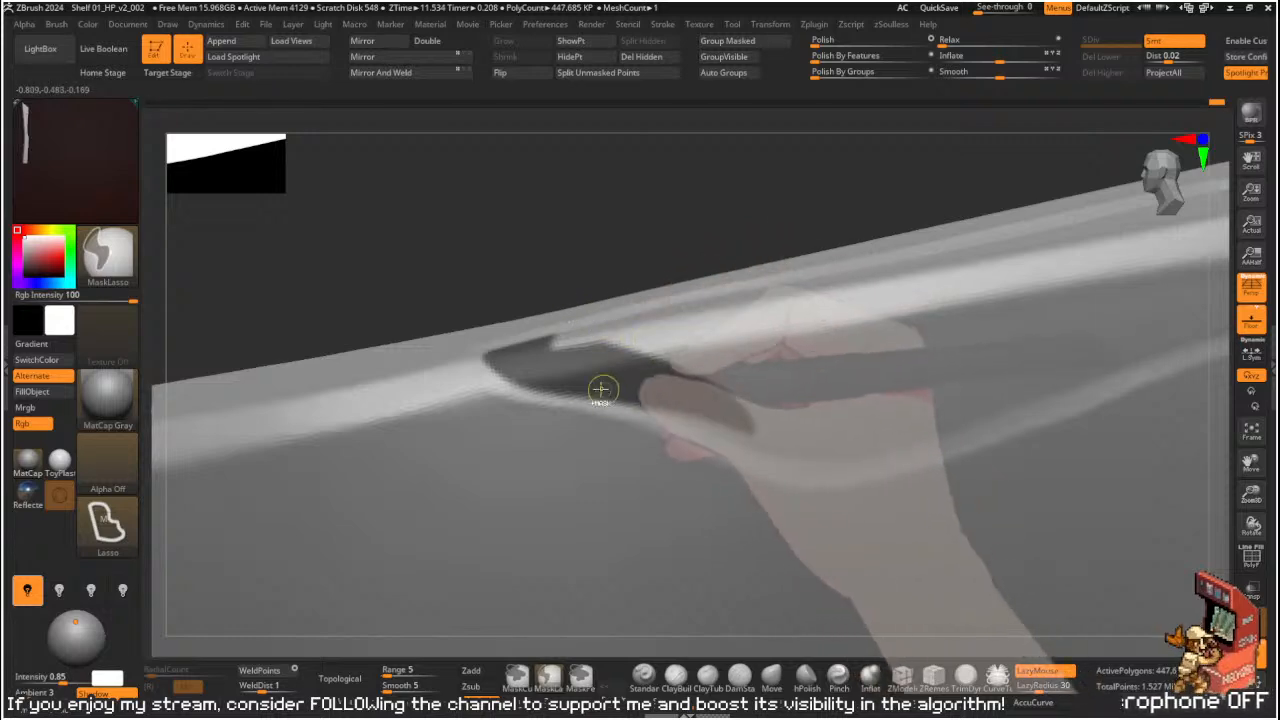
pyautogui.moveTo(614, 223)
pyautogui.mouseDown()
pyautogui.moveTo(598, 334)
pyautogui.moveTo(737, 360)
pyautogui.moveTo(565, 352)
pyautogui.moveTo(760, 290)
pyautogui.moveTo(573, 372)
pyautogui.moveTo(563, 323)
pyautogui.mouseUp()
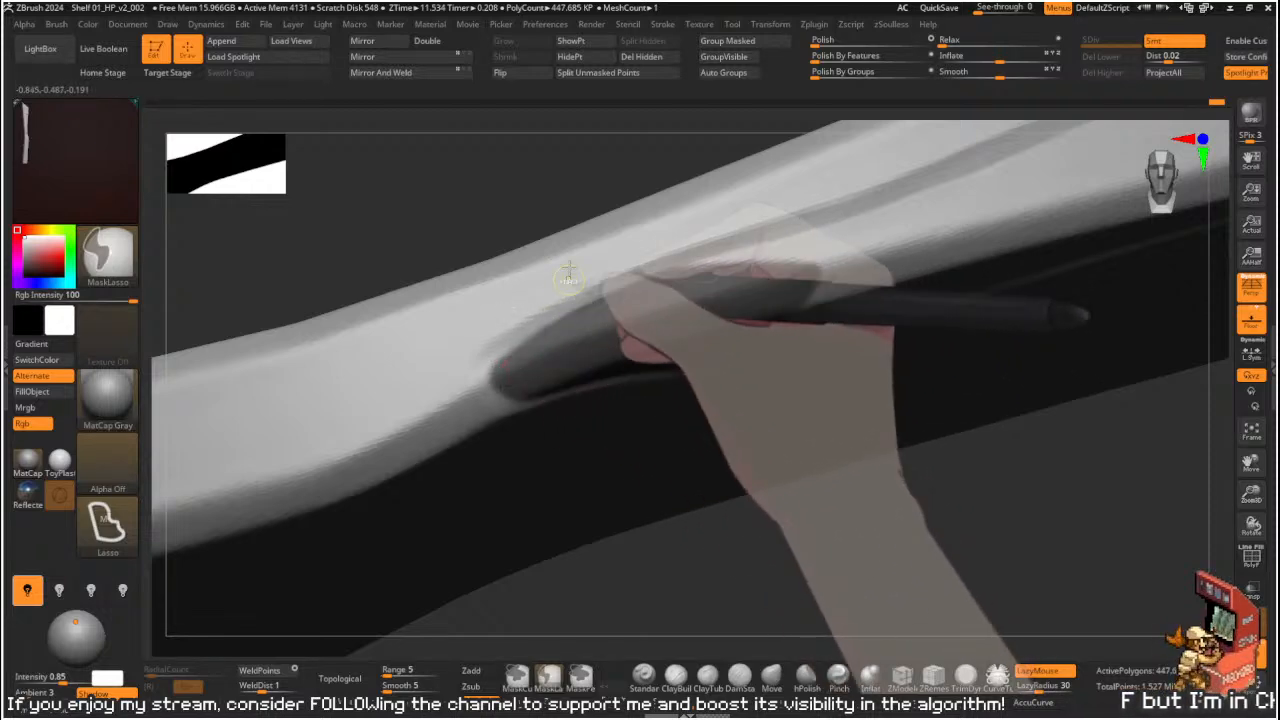
# - Check the mask by inverting it both ways, carve around the masked tip with Orb_Cracks, and clear the mask
pyautogui.hotkey('ctrl', 'i')
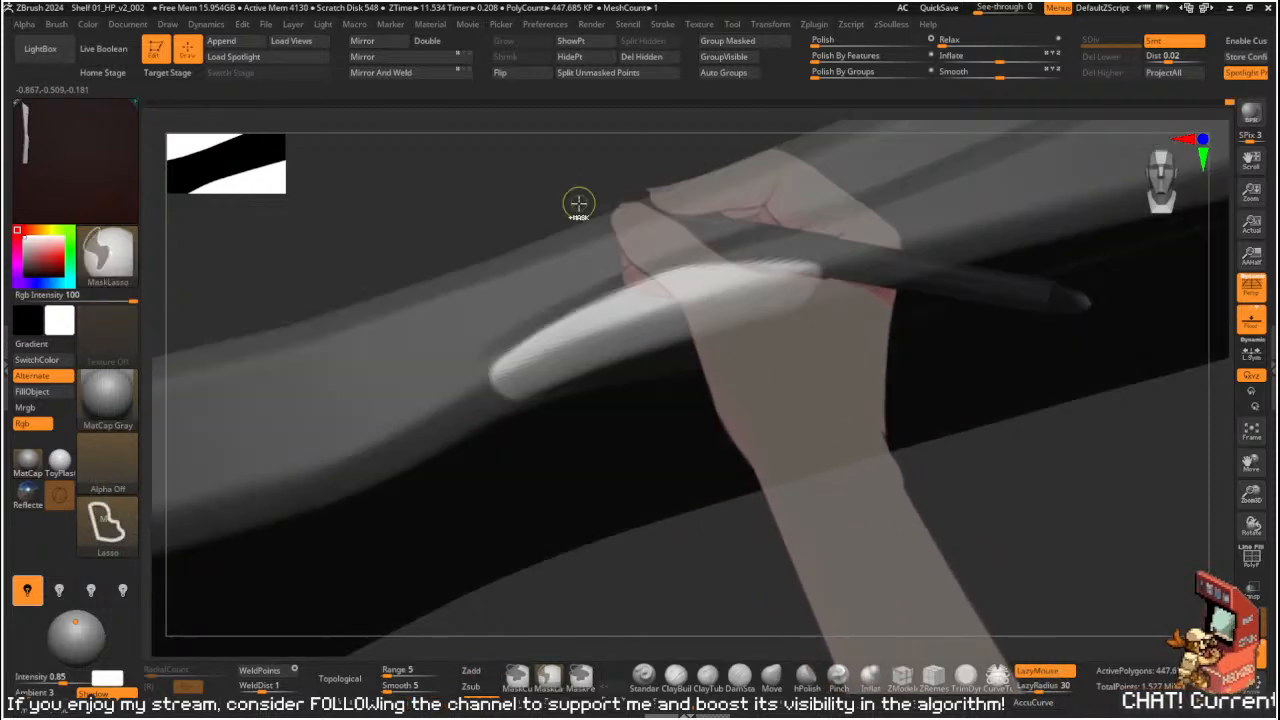
pyautogui.moveTo(560, 234)
pyautogui.mouseDown()
pyautogui.moveTo(568, 185)
pyautogui.moveTo(508, 251)
pyautogui.moveTo(520, 350)
pyautogui.mouseUp()
pyautogui.keyDown('ctrl'); pyautogui.click(508, 231); pyautogui.keyUp('ctrl')
pyautogui.press('ctrl')
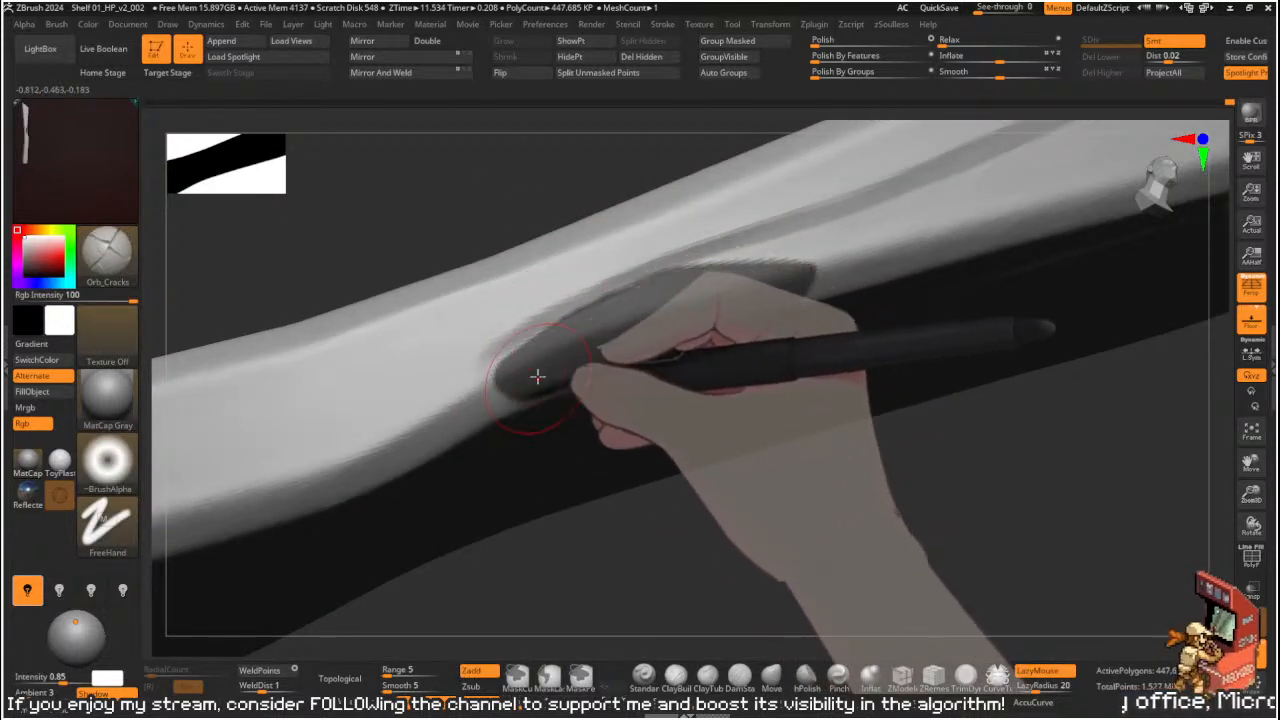
pyautogui.press('s')
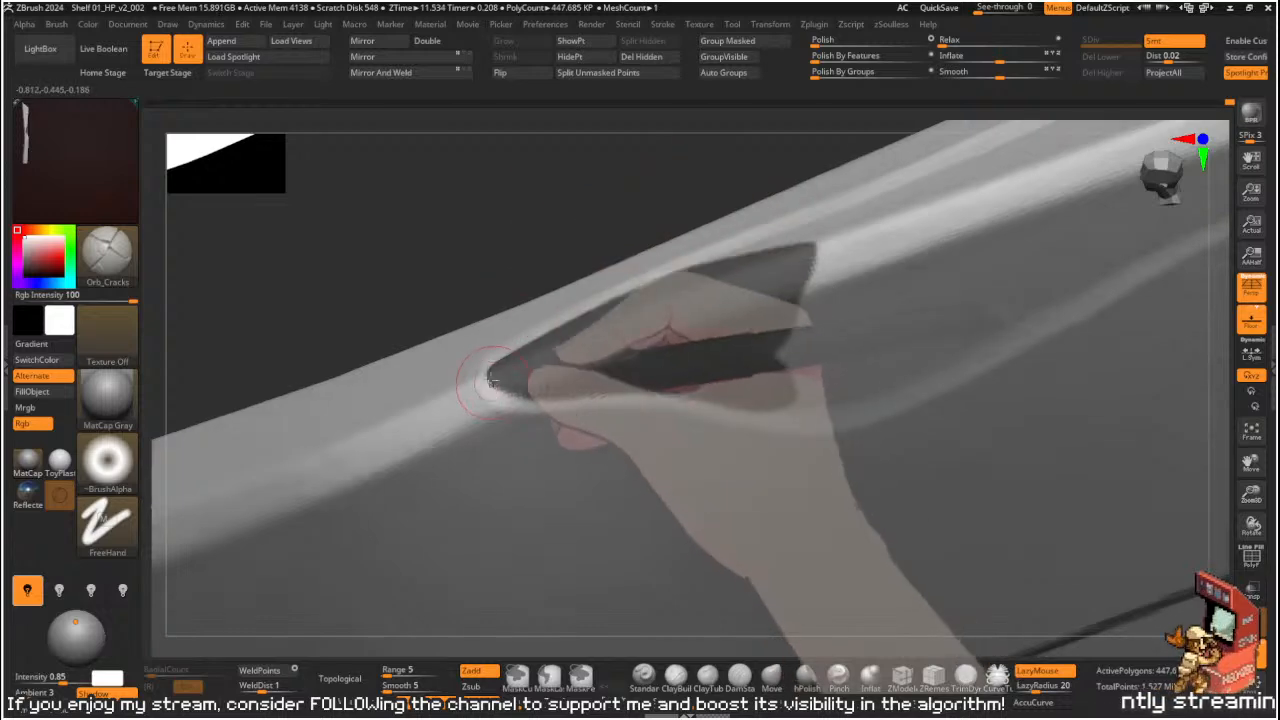
pyautogui.keyDown('ctrl'); pyautogui.moveTo(463, 226); pyautogui.dragTo(490, 300); pyautogui.keyUp('ctrl')
# - Flatten the raised rim around the chip's tapered tip with hPolish at an adjusted draw size
pyautogui.press('b')
pyautogui.press('h')
pyautogui.press('p')
pyautogui.press('s')
pyautogui.moveTo(491, 346)
pyautogui.mouseDown()
pyautogui.moveTo(486, 384)
pyautogui.moveTo(494, 362)
pyautogui.mouseUp()
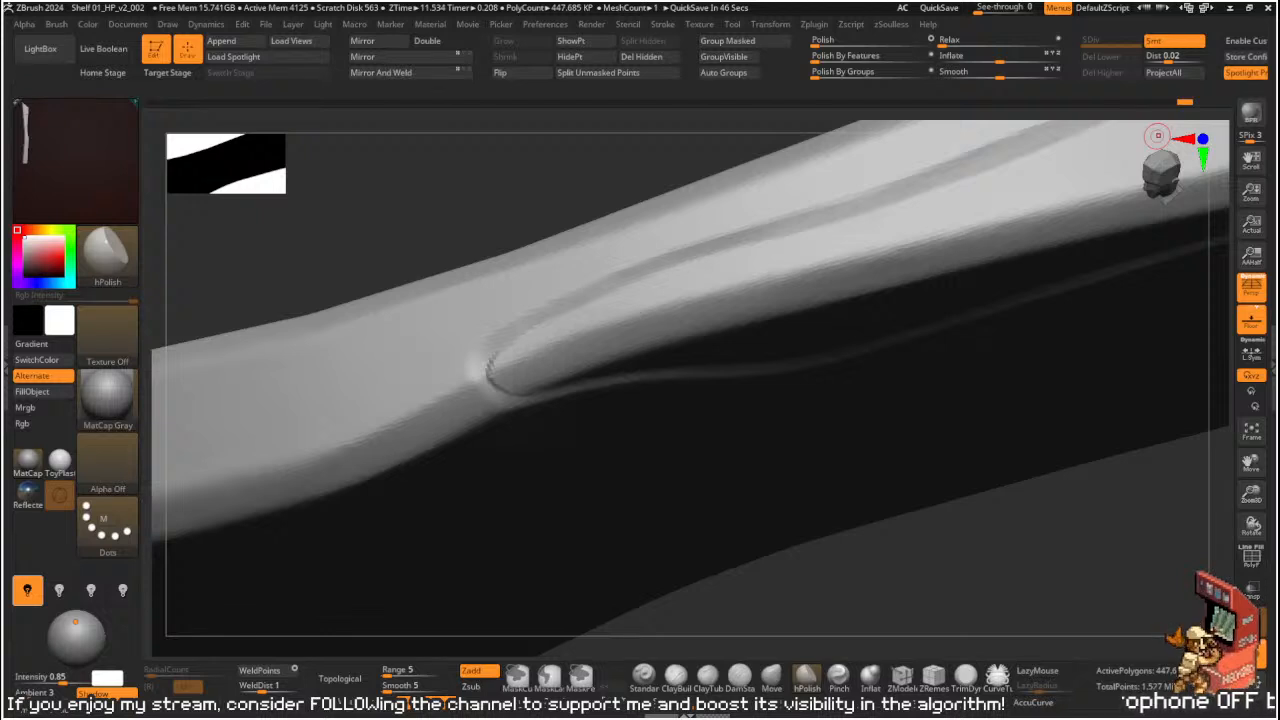
pyautogui.moveTo(541, 199)
pyautogui.mouseDown()
pyautogui.moveTo(426, 189)
pyautogui.moveTo(771, 543)
pyautogui.mouseUp()
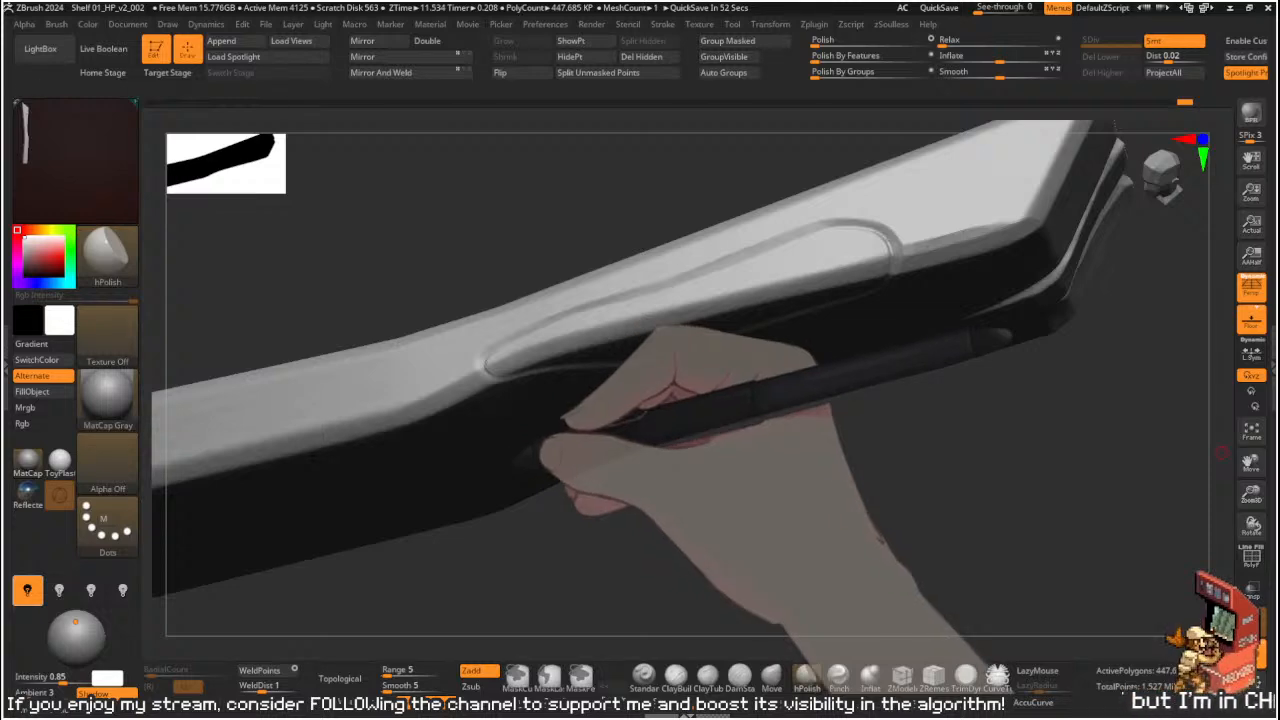
pyautogui.moveTo(808, 557)
pyautogui.mouseDown()
pyautogui.moveTo(803, 517)
pyautogui.moveTo(505, 232)
pyautogui.moveTo(537, 229)
pyautogui.moveTo(575, 340)
pyautogui.mouseUp()
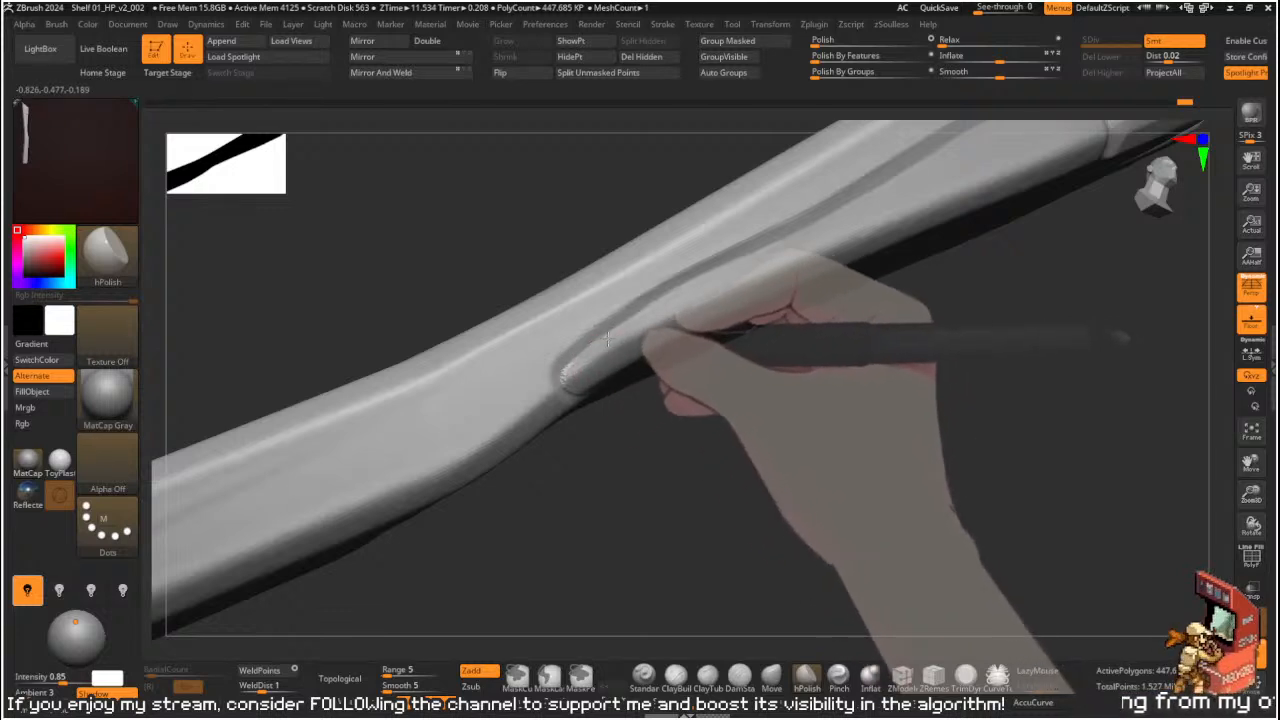
# - Refine the tapered tip's inner edge and surrounding rim with small hPolish strokes from several angles
pyautogui.moveTo(714, 471); pyautogui.dragTo(680, 380)
pyautogui.press('s')
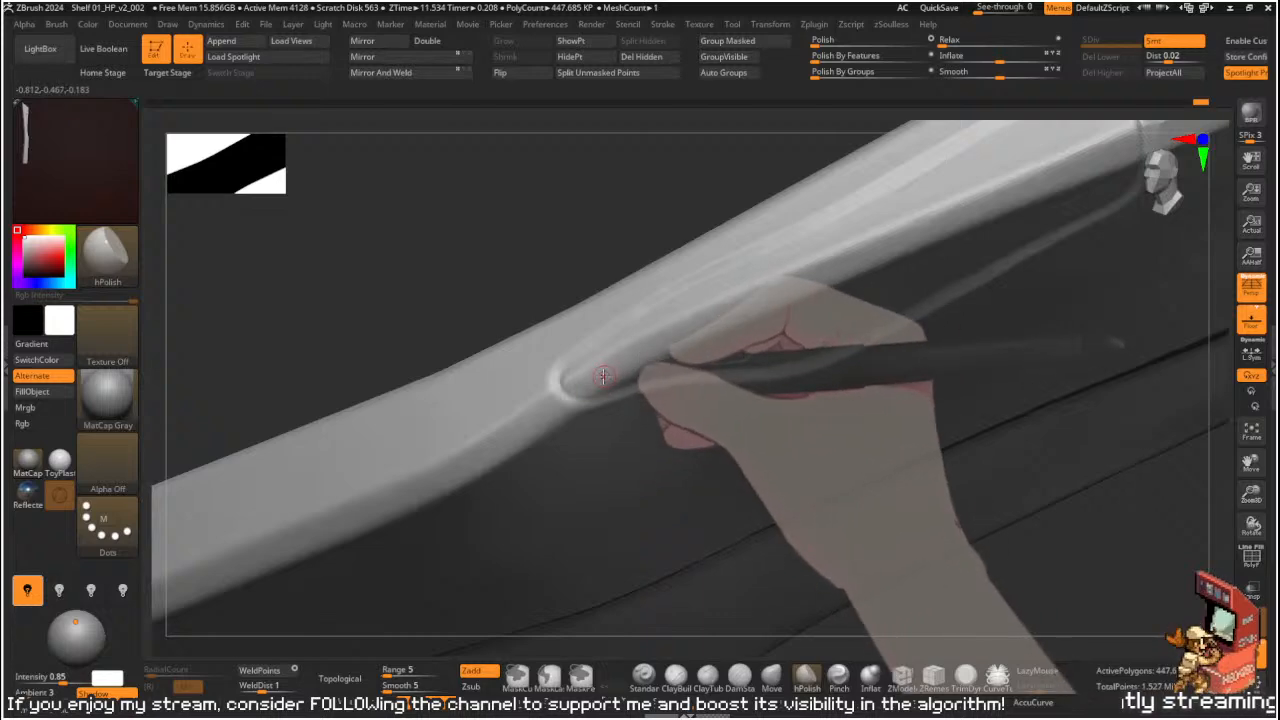
pyautogui.moveTo(558, 312); pyautogui.dragTo(534, 256)
pyautogui.press('s')
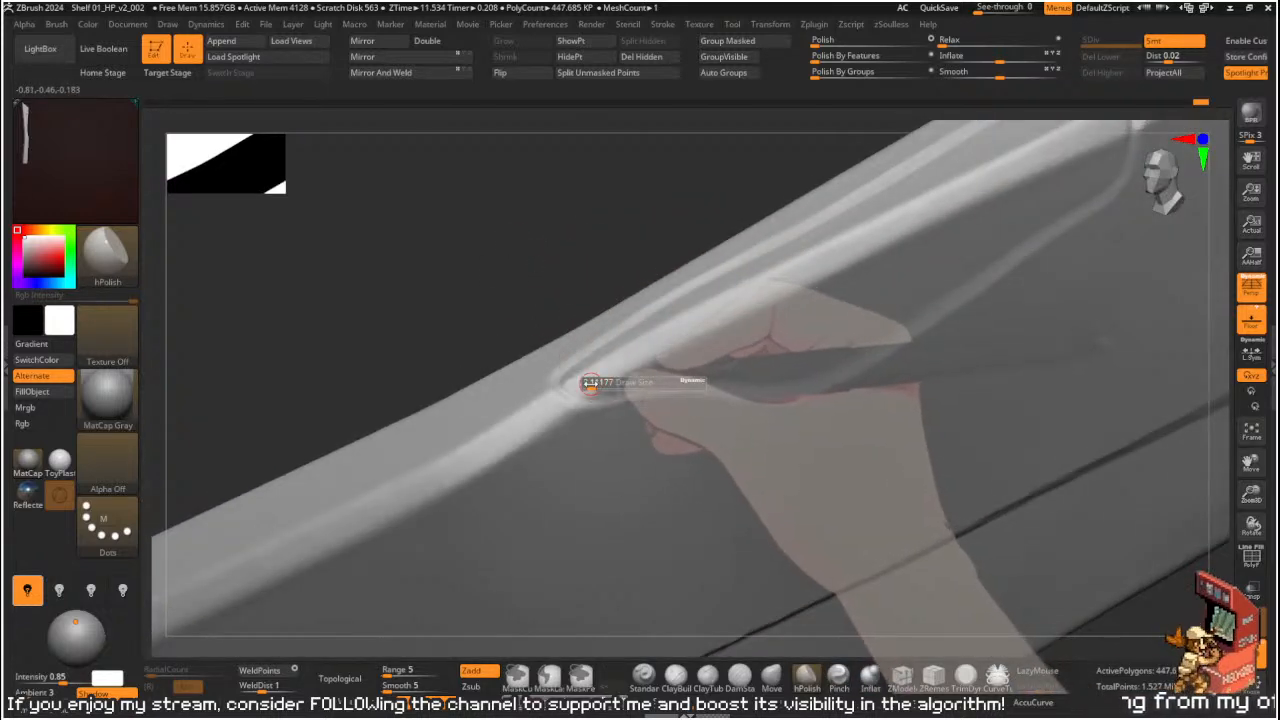
pyautogui.moveTo(568, 300); pyautogui.dragTo(574, 394)
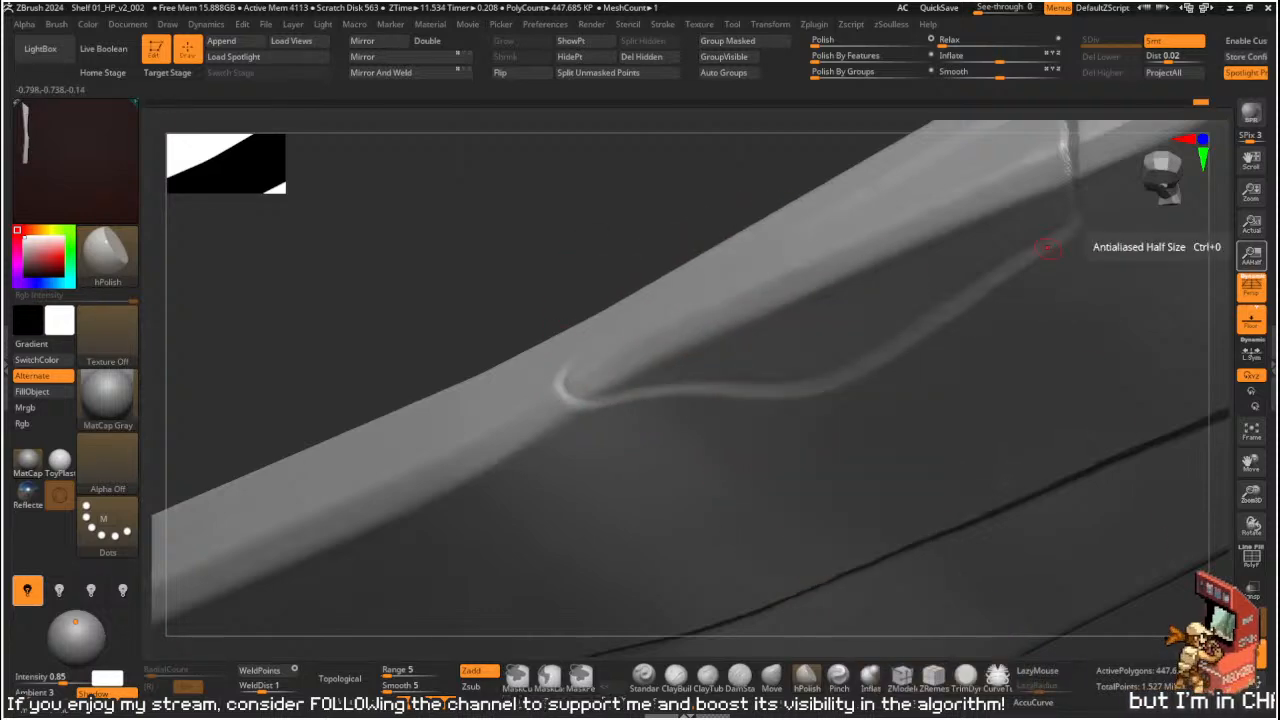
pyautogui.moveTo(614, 297)
pyautogui.mouseDown()
pyautogui.moveTo(566, 386)
pyautogui.moveTo(568, 362)
pyautogui.mouseUp()
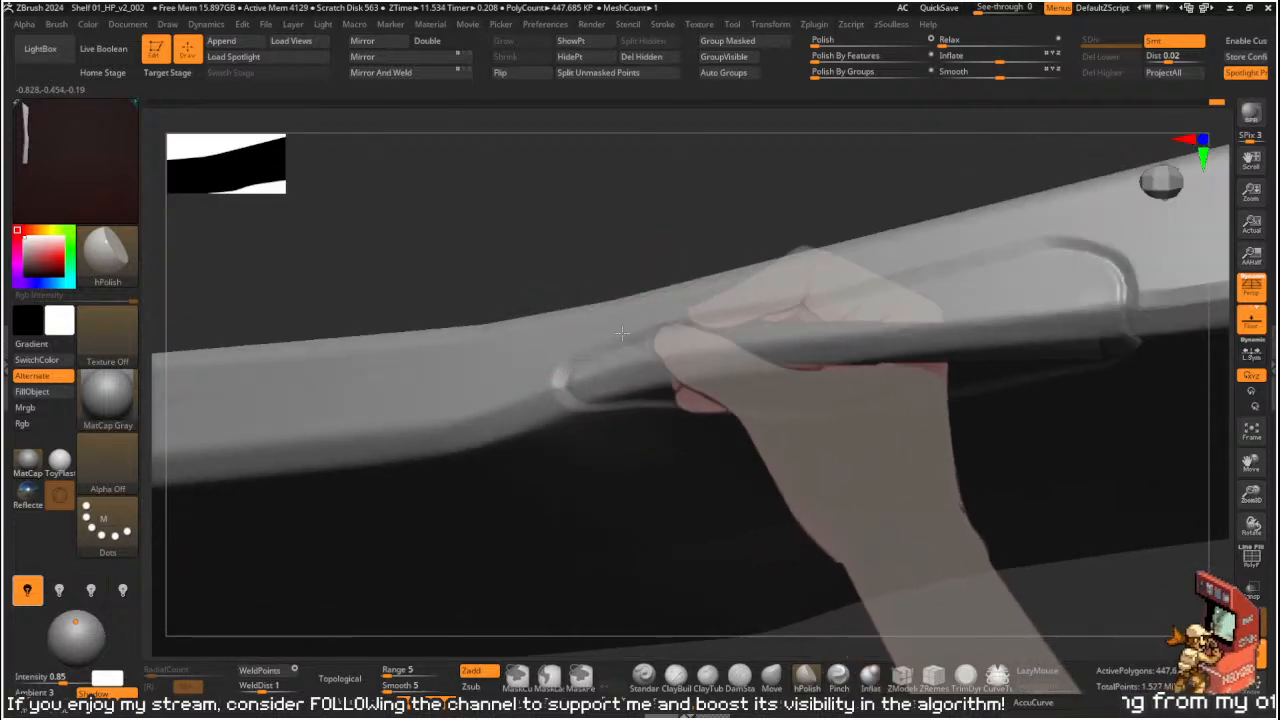
# - Trim the plank edge where it meets the chip's tapered tip with TrimDynamic
pyautogui.moveTo(530, 328)
pyautogui.mouseDown(button='right')
pyautogui.moveTo(569, 383)
pyautogui.moveTo(558, 389)
pyautogui.mouseUp(button='right')
pyautogui.press('b')
pyautogui.press('t')
pyautogui.press('d')
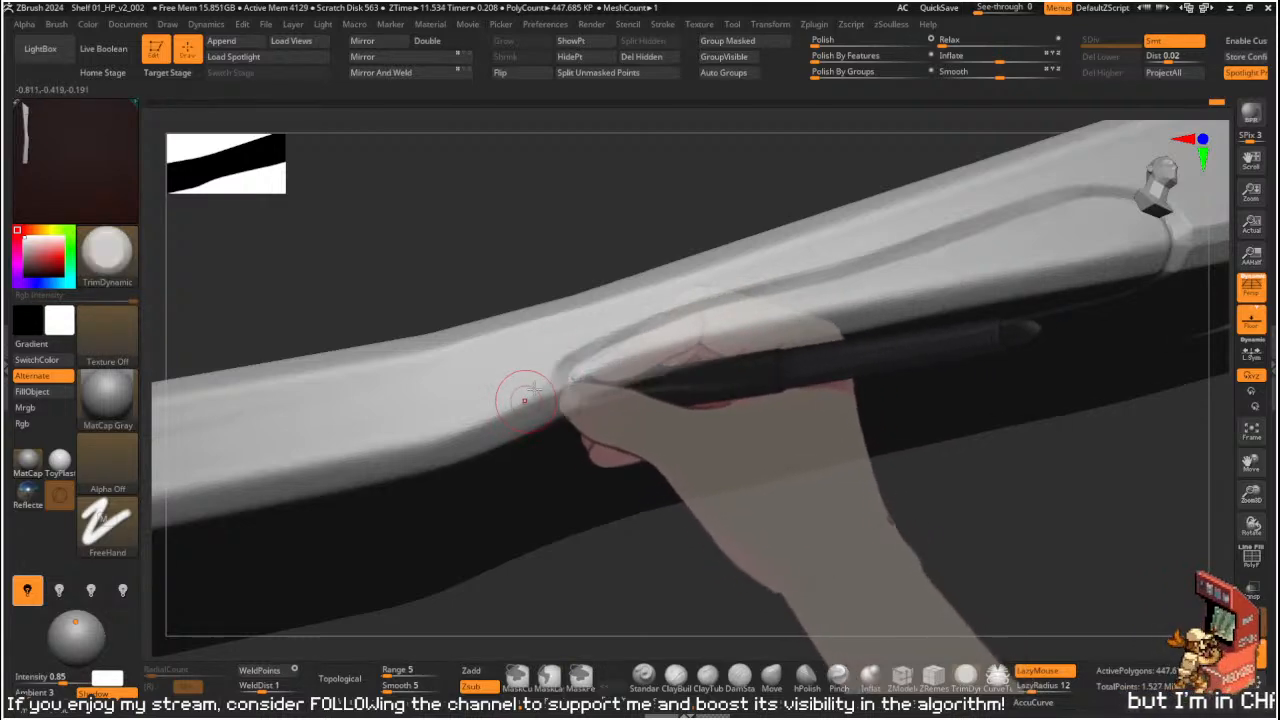
pyautogui.moveTo(522, 405); pyautogui.dragTo(549, 294, button='right')
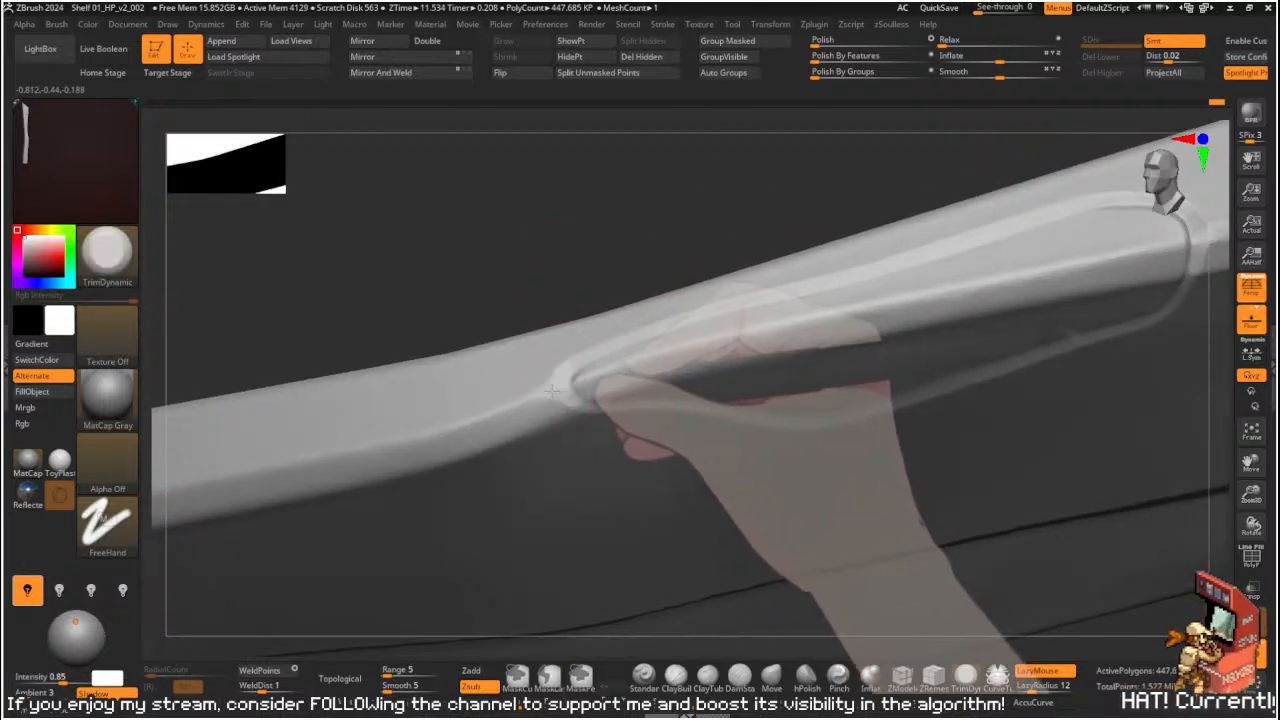
pyautogui.moveTo(565, 377); pyautogui.dragTo(591, 369, button='right')
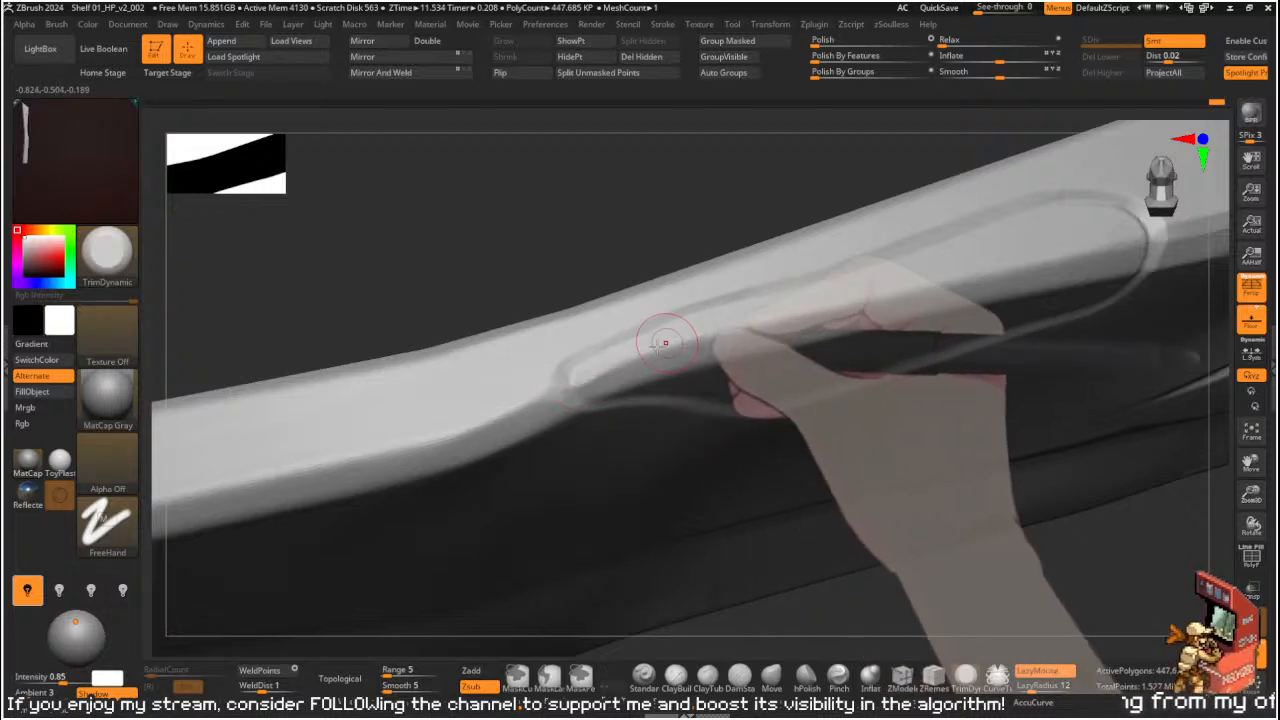
# - Polish the chip's inner surface beside the tapered tip and blend the adjoining plank edge with hPolish
pyautogui.moveTo(656, 332); pyautogui.dragTo(597, 209, button='right')
pyautogui.press('b')
pyautogui.press('h')
pyautogui.press('p')
pyautogui.moveTo(576, 378)
pyautogui.mouseDown()
pyautogui.moveTo(750, 306)
pyautogui.moveTo(650, 350)
pyautogui.mouseUp()
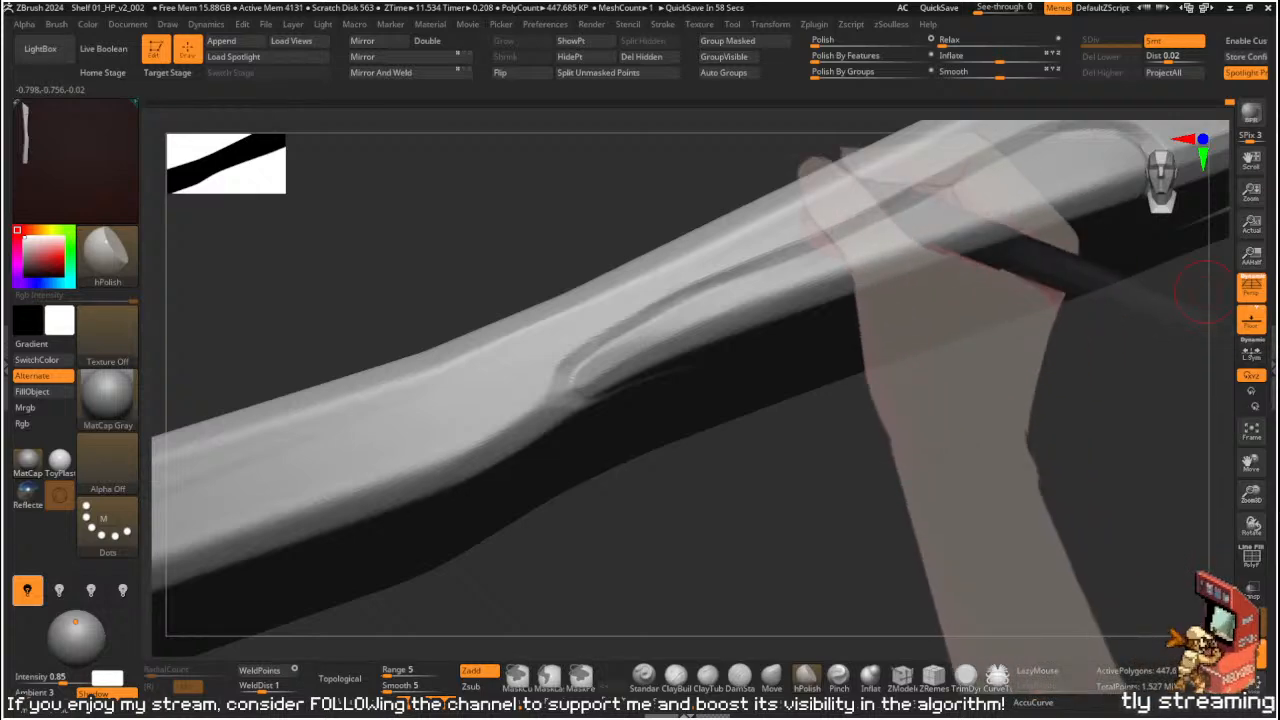
pyautogui.moveTo(806, 531); pyautogui.dragTo(849, 423)
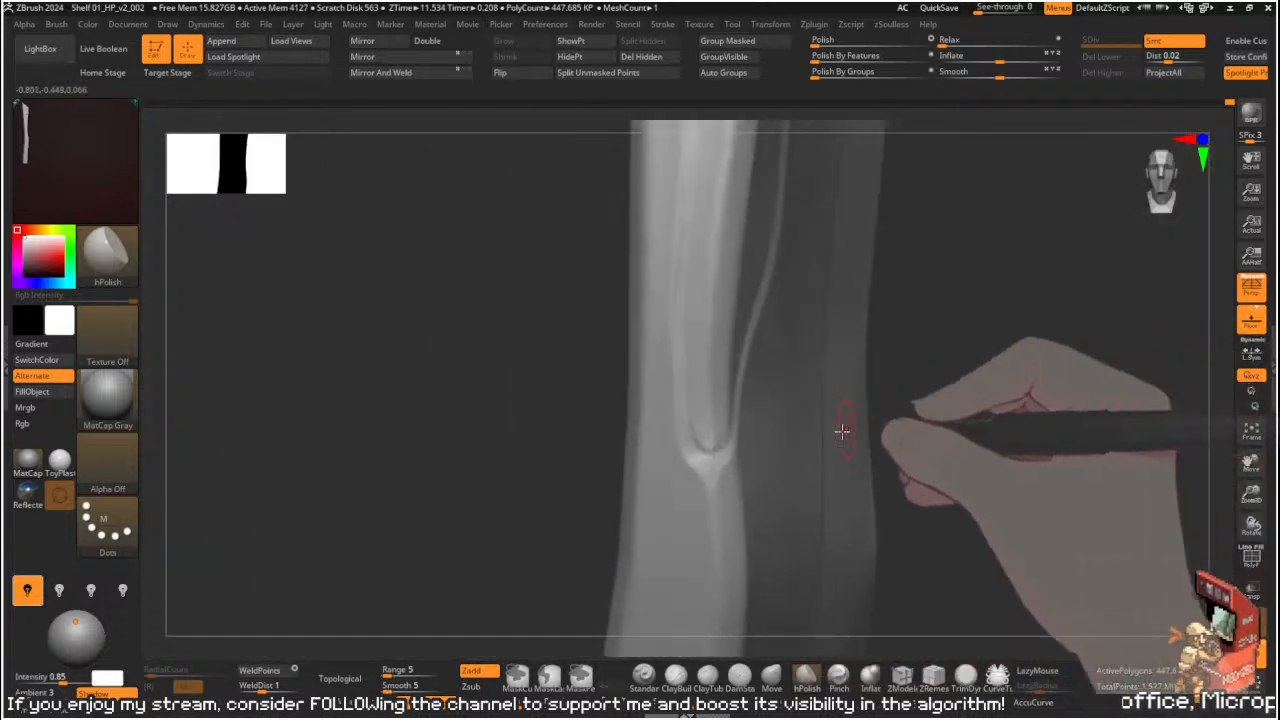
pyautogui.press('ctrl')
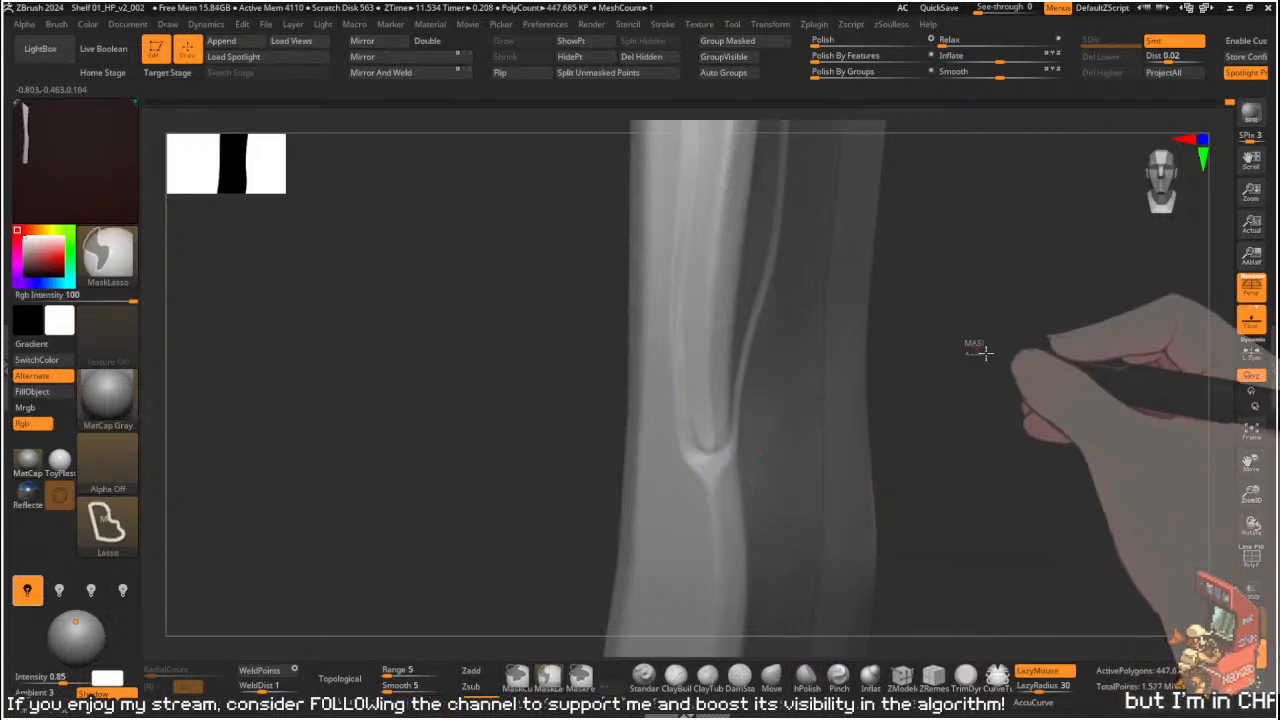
pyautogui.moveTo(712, 454); pyautogui.dragTo(723, 491)
# - Carve the split at the plank's broken end with Orb_Cracks strokes at an adjusted draw size
pyautogui.moveTo(1060, 340); pyautogui.dragTo(930, 335)
pyautogui.moveTo(529, 423)
pyautogui.mouseDown()
pyautogui.moveTo(586, 357)
pyautogui.moveTo(998, 296)
pyautogui.moveTo(794, 371)
pyautogui.moveTo(583, 363)
pyautogui.moveTo(557, 569)
pyautogui.moveTo(598, 432)
pyautogui.moveTo(1034, 320)
pyautogui.moveTo(889, 309)
pyautogui.moveTo(954, 274)
pyautogui.moveTo(865, 295)
pyautogui.moveTo(843, 330)
pyautogui.moveTo(900, 386)
pyautogui.moveTo(966, 251)
pyautogui.moveTo(975, 375)
pyautogui.mouseUp()
pyautogui.keyDown('alt'); pyautogui.moveTo(980, 229); pyautogui.dragTo(975, 273); pyautogui.keyUp('alt')
pyautogui.press('b')
pyautogui.press('o')
pyautogui.press('c')
pyautogui.press('s')
pyautogui.moveTo(797, 218); pyautogui.dragTo(791, 218)
pyautogui.moveTo(1017, 246); pyautogui.dragTo(920, 223)
pyautogui.moveTo(781, 195)
pyautogui.mouseDown()
pyautogui.moveTo(790, 265)
pyautogui.moveTo(712, 335)
pyautogui.moveTo(677, 345)
pyautogui.moveTo(676, 332)
pyautogui.mouseUp()
pyautogui.moveTo(1000, 280)
pyautogui.mouseDown()
pyautogui.moveTo(1040, 217)
pyautogui.moveTo(1016, 208)
pyautogui.moveTo(994, 254)
pyautogui.moveTo(1023, 220)
pyautogui.moveTo(1060, 223)
pyautogui.moveTo(1080, 313)
pyautogui.moveTo(1055, 305)
pyautogui.mouseUp()
pyautogui.keyDown('alt'); pyautogui.moveTo(474, 309); pyautogui.dragTo(408, 346); pyautogui.keyUp('alt')
# - Extend the end split as a thin crack along the plank's broad face with a resized Orb_Cracks brush
pyautogui.press('s')
pyautogui.moveTo(743, 230); pyautogui.dragTo(892, 216)
pyautogui.moveTo(428, 322); pyautogui.dragTo(438, 279)
pyautogui.keyDown('alt'); pyautogui.moveTo(725, 375); pyautogui.dragTo(580, 391); pyautogui.keyUp('alt')
# - Tighten the thin crack with Orb_Pinch at an adjusted draw size and smooth its fading end
pyautogui.press('2')
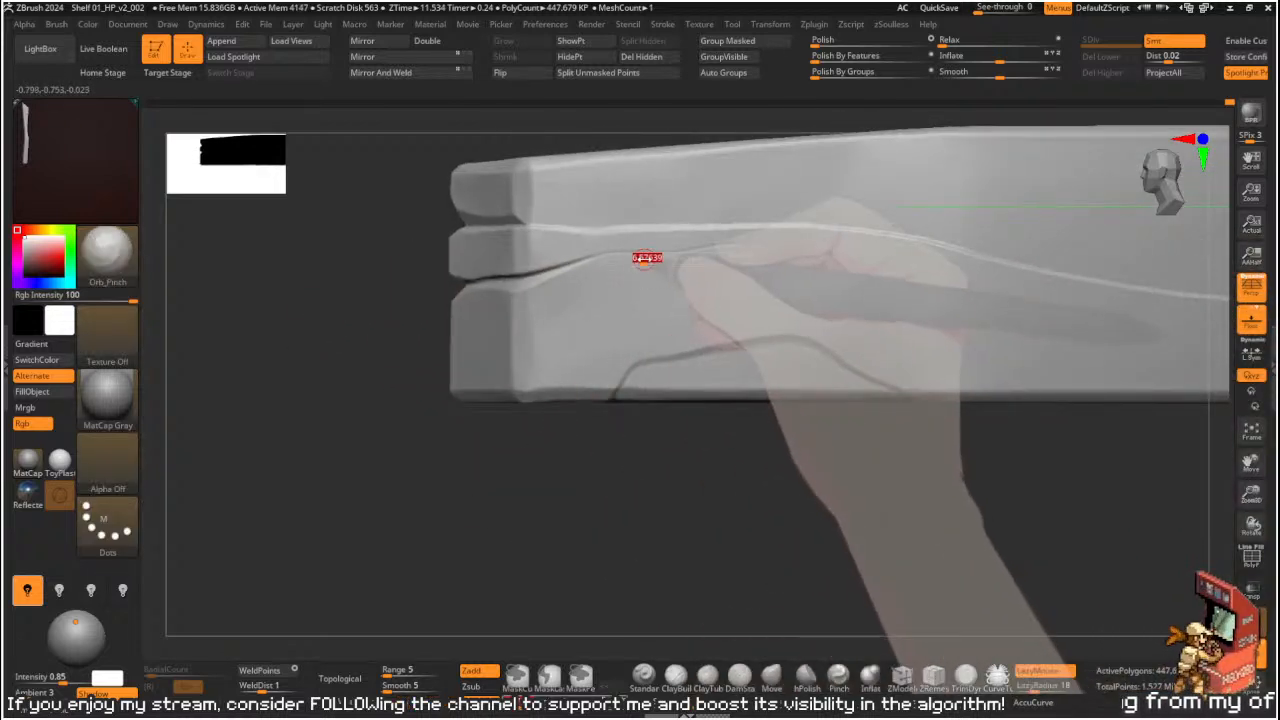
pyautogui.press('s')
pyautogui.moveTo(656, 254); pyautogui.dragTo(646, 260)
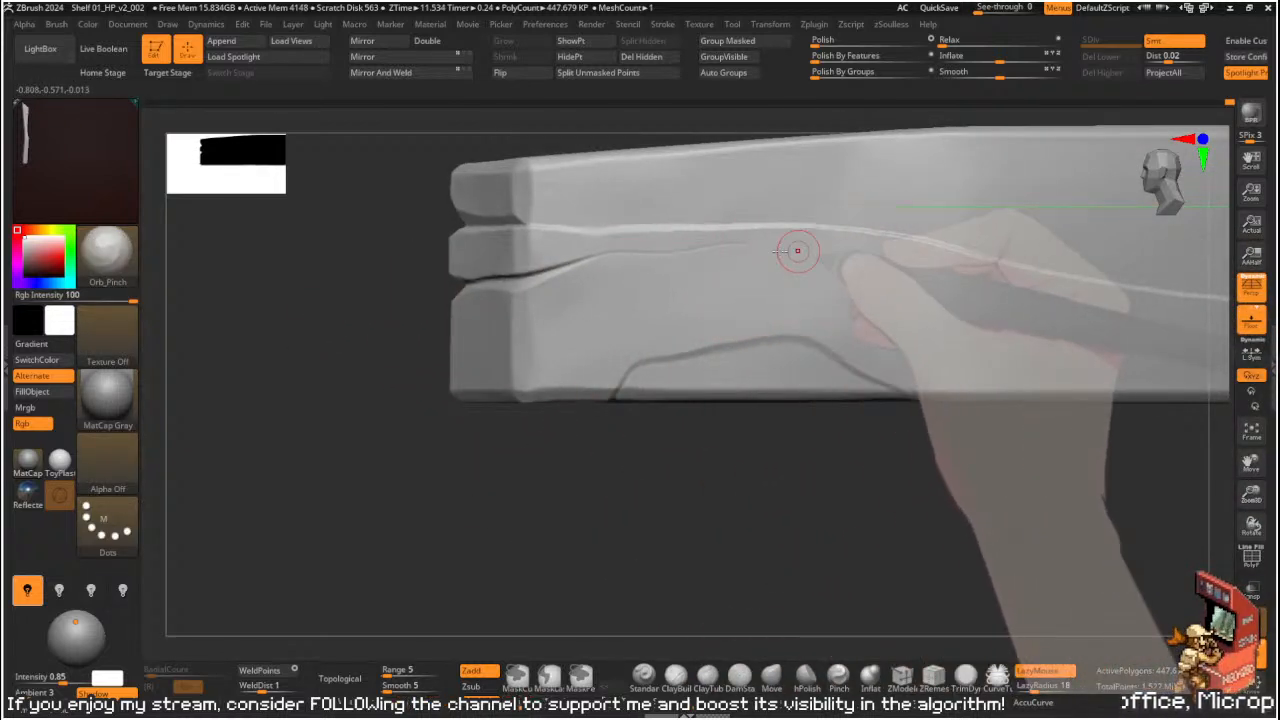
pyautogui.keyDown('shift'); pyautogui.moveTo(783, 252); pyautogui.dragTo(611, 258); pyautogui.keyUp('shift')
pyautogui.moveTo(600, 463)
pyautogui.keyDown('alt'); pyautogui.mouseDown()
pyautogui.moveTo(759, 411)
pyautogui.moveTo(666, 414)
pyautogui.moveTo(840, 363)
pyautogui.moveTo(866, 337)
pyautogui.moveTo(834, 320)
pyautogui.moveTo(860, 302)
pyautogui.moveTo(843, 329)
pyautogui.moveTo(894, 277)
pyautogui.moveTo(826, 334)
pyautogui.moveTo(866, 306)
pyautogui.moveTo(893, 308)
pyautogui.moveTo(889, 331)
pyautogui.moveTo(826, 329)
pyautogui.moveTo(748, 167)
pyautogui.moveTo(791, 294)
pyautogui.moveTo(883, 291)
pyautogui.moveTo(864, 318)
pyautogui.moveTo(884, 342)
pyautogui.moveTo(853, 346)
pyautogui.moveTo(869, 374)
pyautogui.moveTo(900, 360)
pyautogui.moveTo(919, 374)
pyautogui.moveTo(909, 391)
pyautogui.moveTo(806, 317)
pyautogui.moveTo(831, 371)
pyautogui.moveTo(626, 309)
pyautogui.moveTo(540, 345)
pyautogui.moveTo(614, 349)
pyautogui.moveTo(636, 365)
pyautogui.mouseUp(); pyautogui.keyUp('alt')
# - Polish the edges at the mouth of the split between the two narrow end pieces with hPolish
pyautogui.keyDown('ctrl'); pyautogui.keyDown('shift'); pyautogui.click(869, 326); pyautogui.keyUp('shift'); pyautogui.keyUp('ctrl')
pyautogui.press('b')
pyautogui.press('h')
pyautogui.press('p')
pyautogui.moveTo(602, 367)
pyautogui.mouseDown()
pyautogui.moveTo(737, 349)
pyautogui.moveTo(611, 274)
pyautogui.moveTo(814, 323)
pyautogui.moveTo(693, 378)
pyautogui.moveTo(730, 371)
pyautogui.moveTo(622, 398)
pyautogui.moveTo(657, 394)
pyautogui.mouseUp()
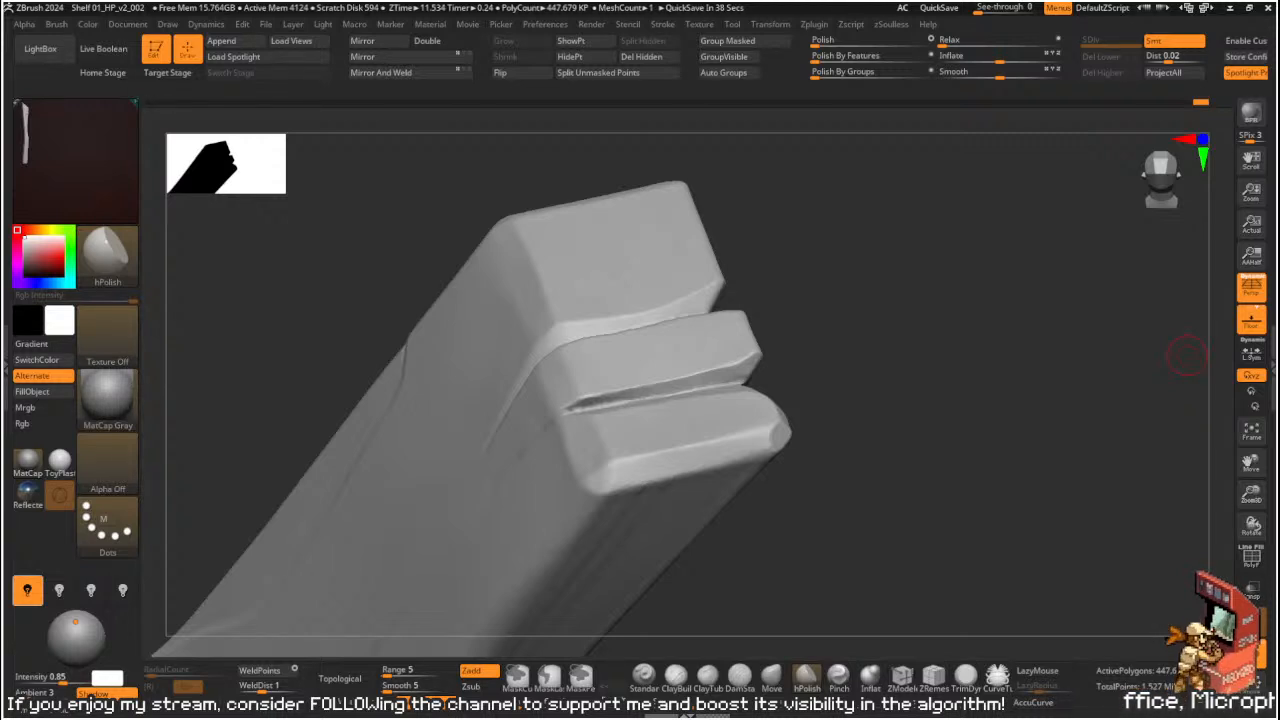
pyautogui.moveTo(814, 286); pyautogui.dragTo(812, 322)
pyautogui.moveTo(599, 400); pyautogui.dragTo(580, 402)
pyautogui.moveTo(775, 370)
pyautogui.mouseDown()
pyautogui.moveTo(806, 354)
pyautogui.moveTo(760, 376)
pyautogui.mouseUp()
pyautogui.moveTo(600, 404)
pyautogui.mouseDown()
pyautogui.moveTo(570, 408)
pyautogui.moveTo(594, 402)
pyautogui.mouseUp()
# - Bevel the corner where that split meets the plank's broad face with resized hPolish strokes
pyautogui.press('s')
pyautogui.moveTo(762, 338)
pyautogui.mouseDown()
pyautogui.moveTo(807, 319)
pyautogui.moveTo(590, 425)
pyautogui.mouseUp()
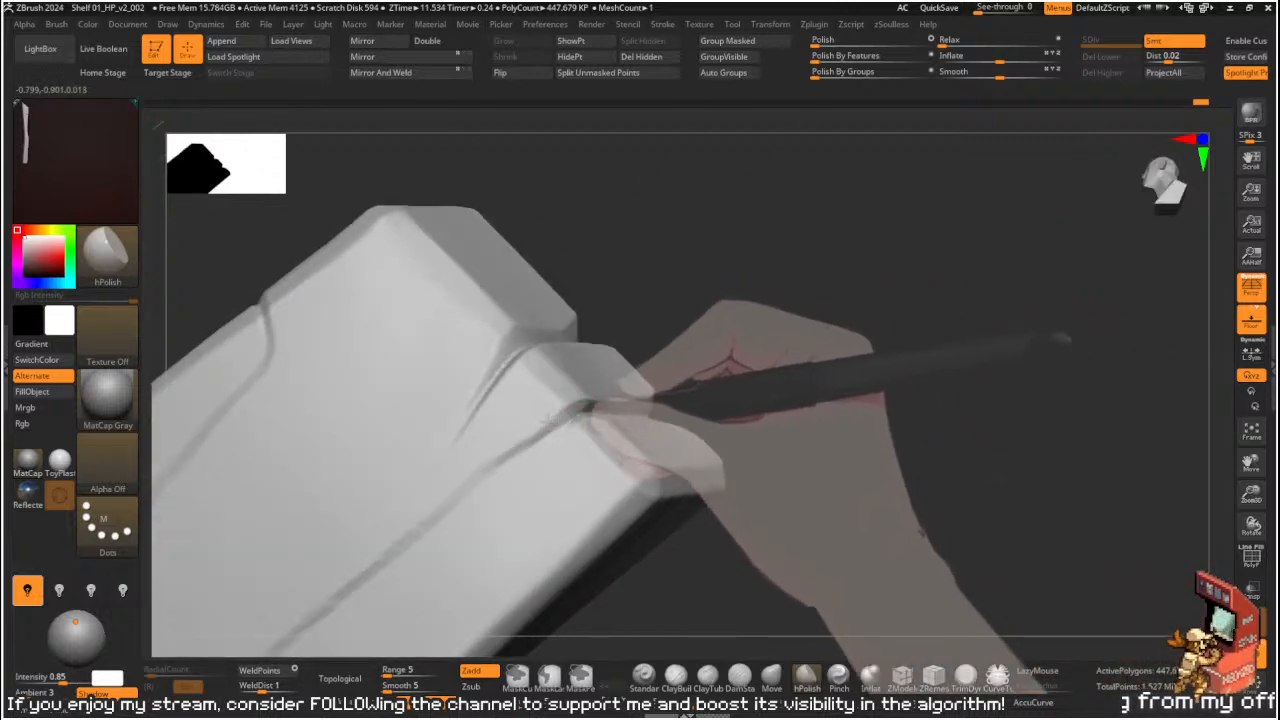
pyautogui.press('s')
pyautogui.click(561, 423)
pyautogui.moveTo(545, 430)
pyautogui.mouseDown()
pyautogui.moveTo(514, 451)
pyautogui.moveTo(575, 404)
pyautogui.mouseUp()
pyautogui.moveTo(700, 366); pyautogui.dragTo(715, 342)
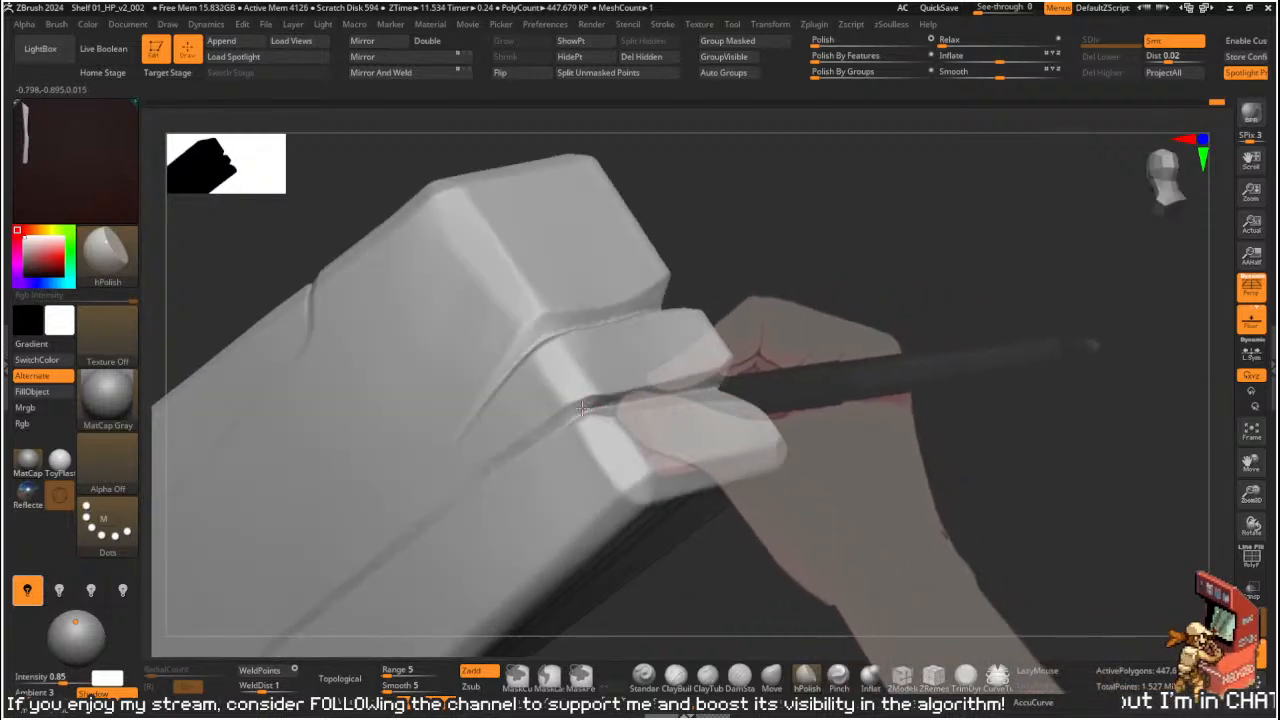
# - Flatten the split's edges across the plank's end face with hPolish at an adjusted draw size
pyautogui.moveTo(622, 392); pyautogui.dragTo(661, 390)
pyautogui.moveTo(812, 362); pyautogui.dragTo(872, 312)
pyautogui.press('s')
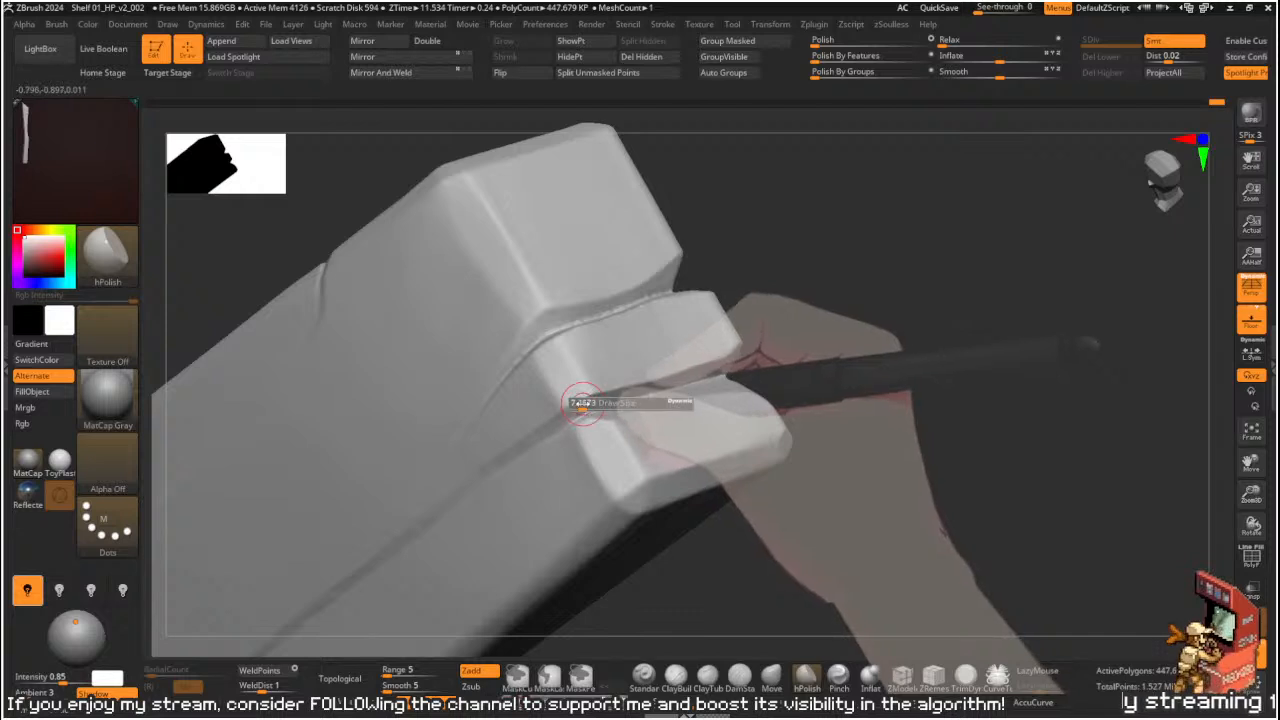
pyautogui.moveTo(582, 403)
pyautogui.mouseDown()
pyautogui.moveTo(820, 334)
pyautogui.moveTo(800, 340)
pyautogui.moveTo(794, 309)
pyautogui.moveTo(737, 383)
pyautogui.mouseUp()
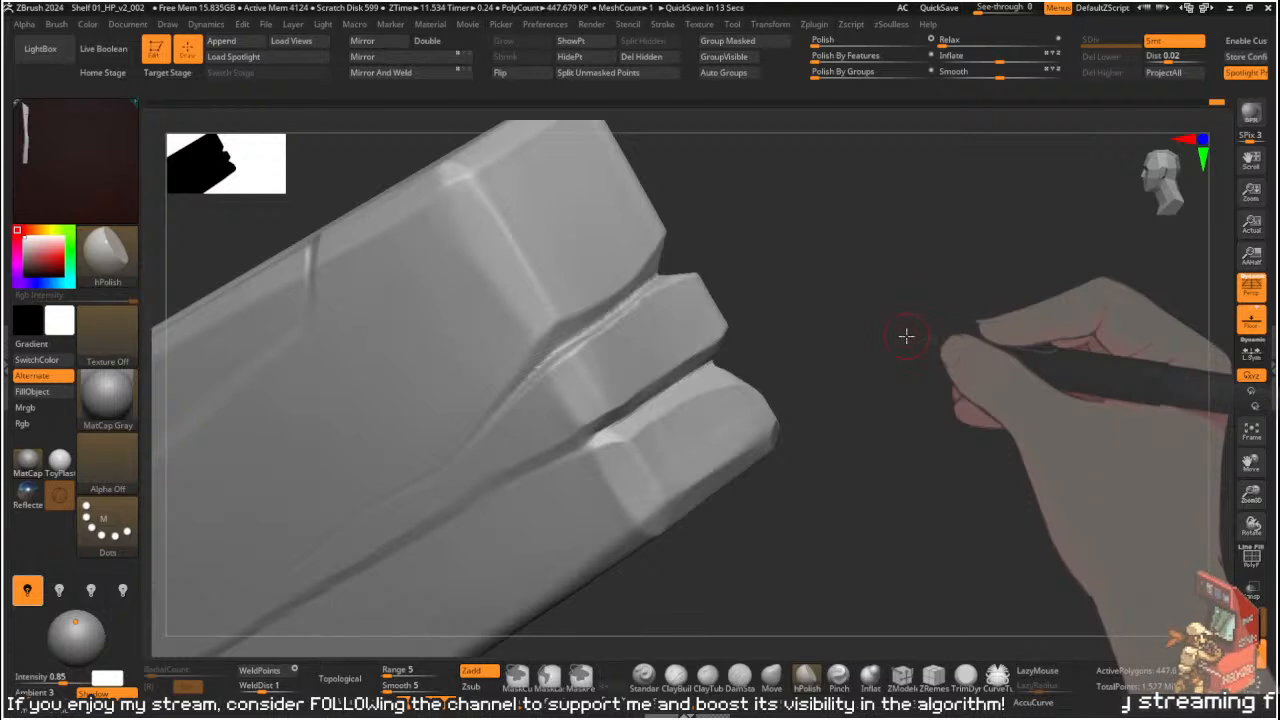
# - Polish the rim of the neighbouring split beside the widest end piece, along the end and onto the broad face
pyautogui.moveTo(966, 317); pyautogui.dragTo(590, 322)
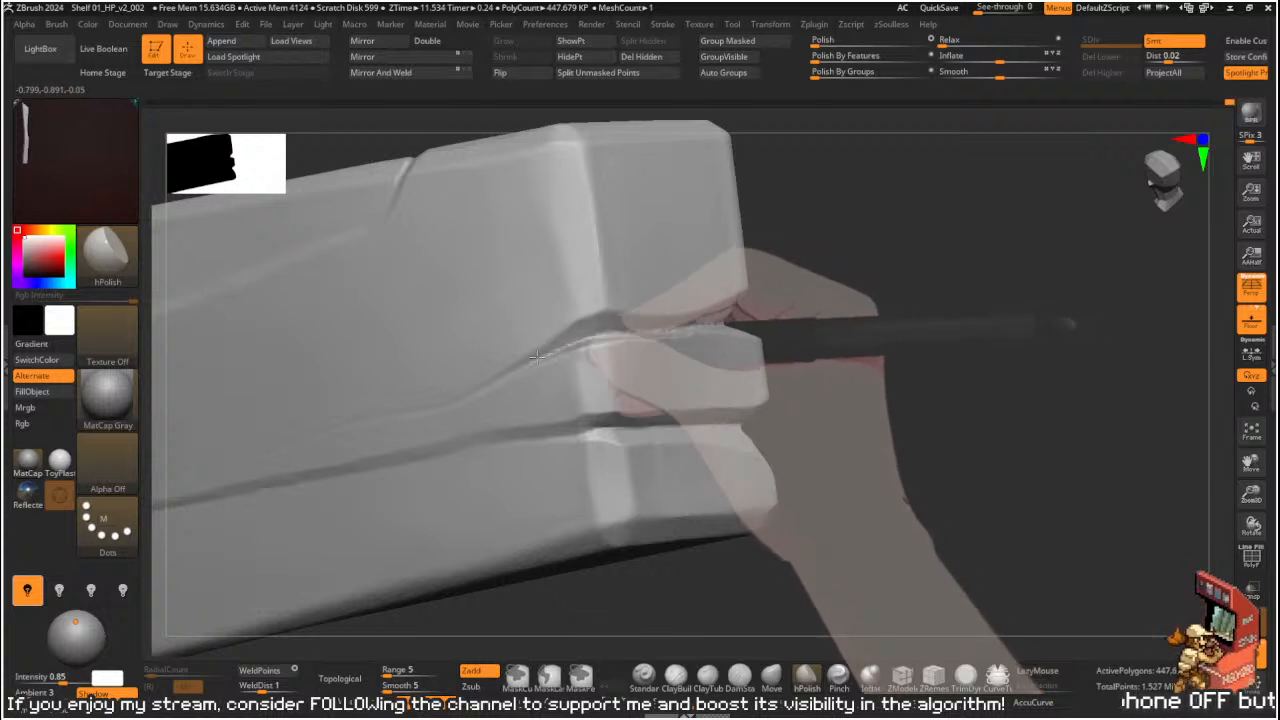
pyautogui.keyDown('alt'); pyautogui.moveTo(891, 294); pyautogui.dragTo(843, 274); pyautogui.keyUp('alt')
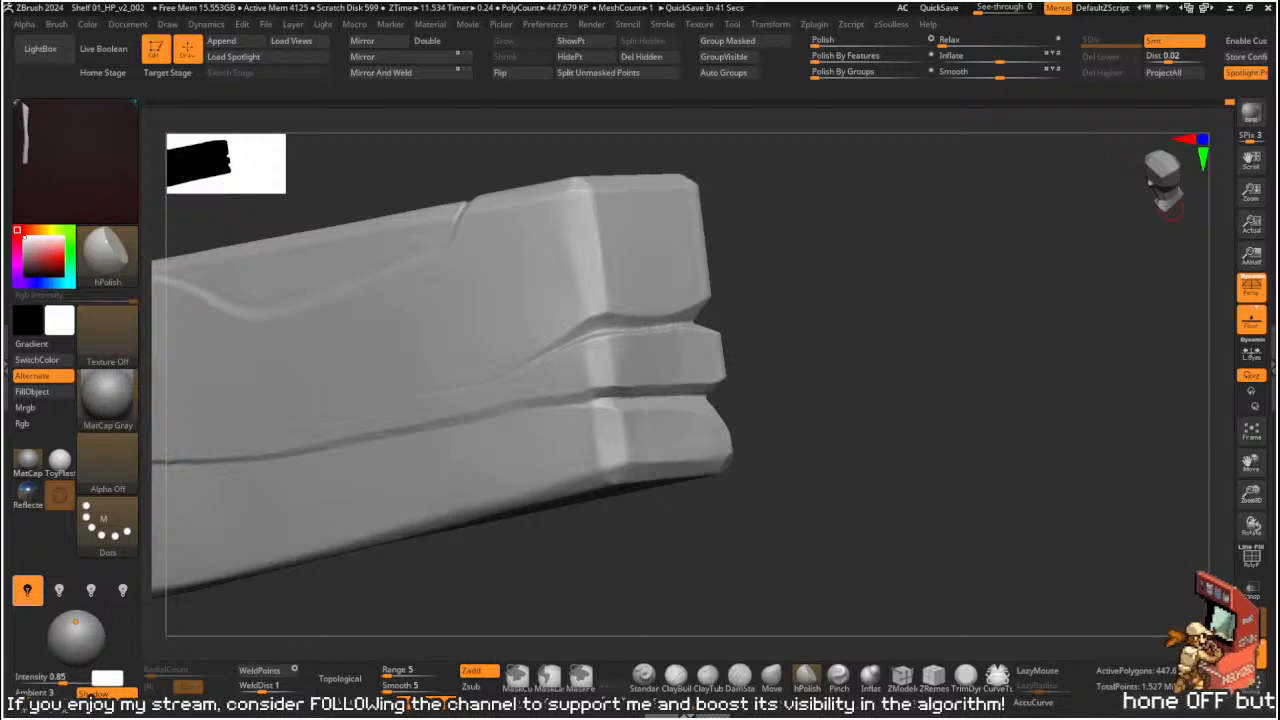
pyautogui.keyDown('shift'); pyautogui.moveTo(829, 340); pyautogui.dragTo(821, 216); pyautogui.keyUp('shift')
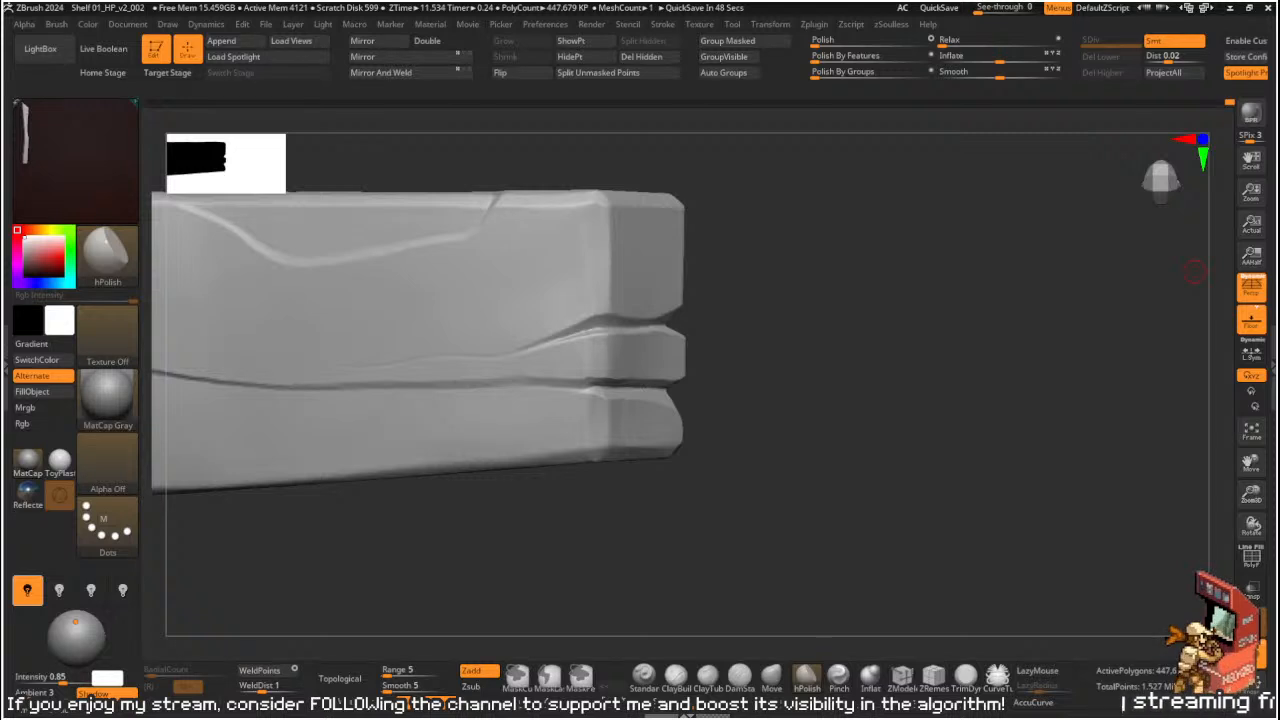
# - Tighten the fading inner end of the split beside the widest end piece on the broad face with Pinch, smoothing around it
pyautogui.moveTo(849, 275); pyautogui.dragTo(985, 293)
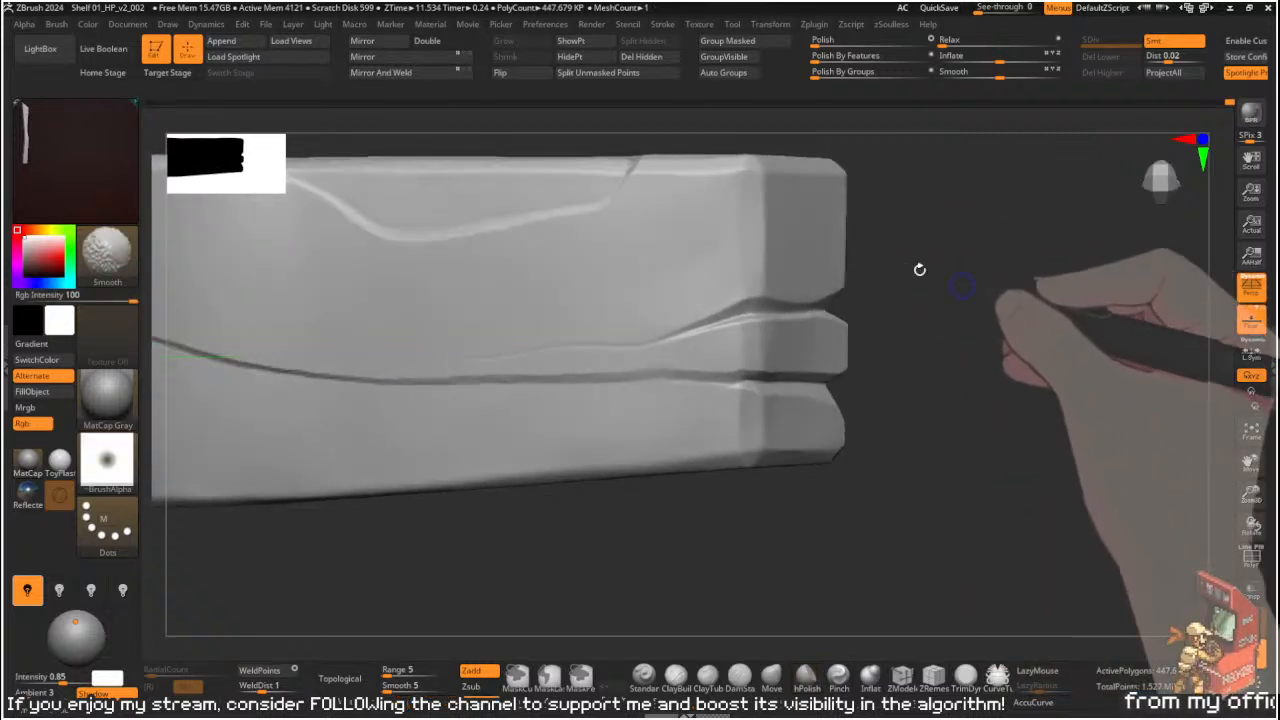
pyautogui.press('b')
pyautogui.press('p')
pyautogui.press('i')
pyautogui.moveTo(494, 360)
pyautogui.mouseDown()
pyautogui.moveTo(446, 354)
pyautogui.moveTo(516, 346)
pyautogui.mouseUp()
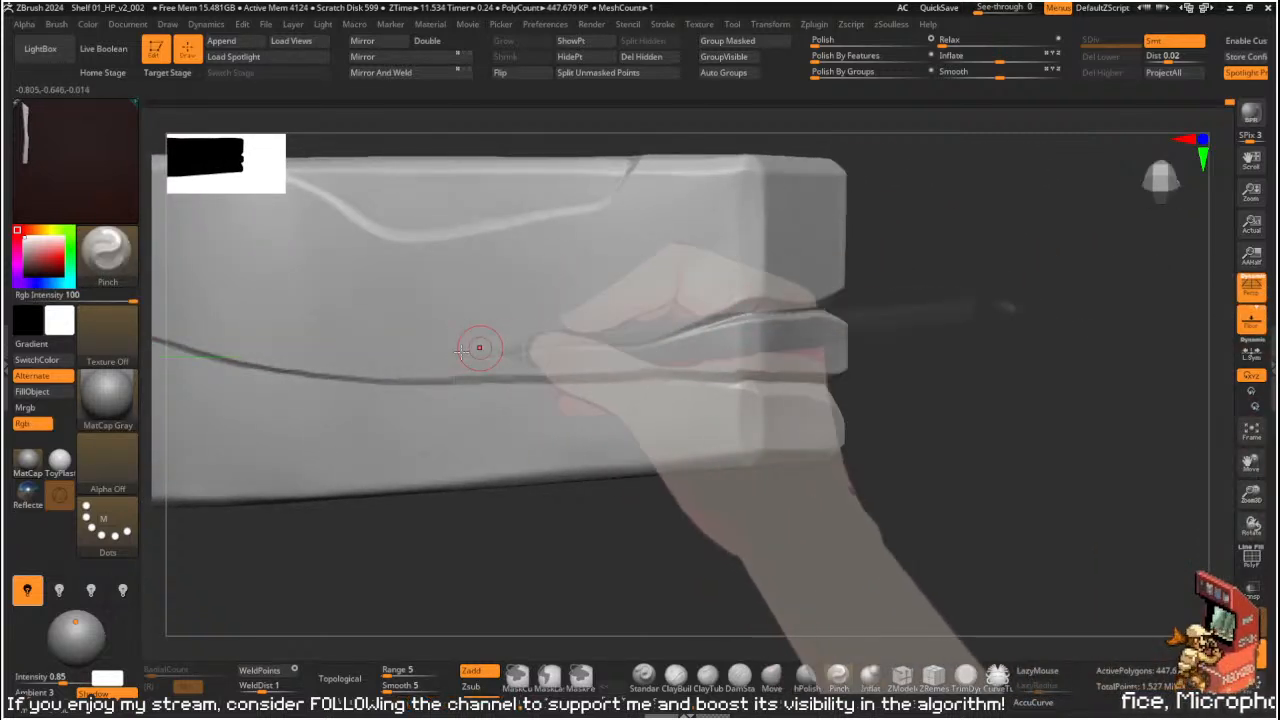
pyautogui.press('ctrl')
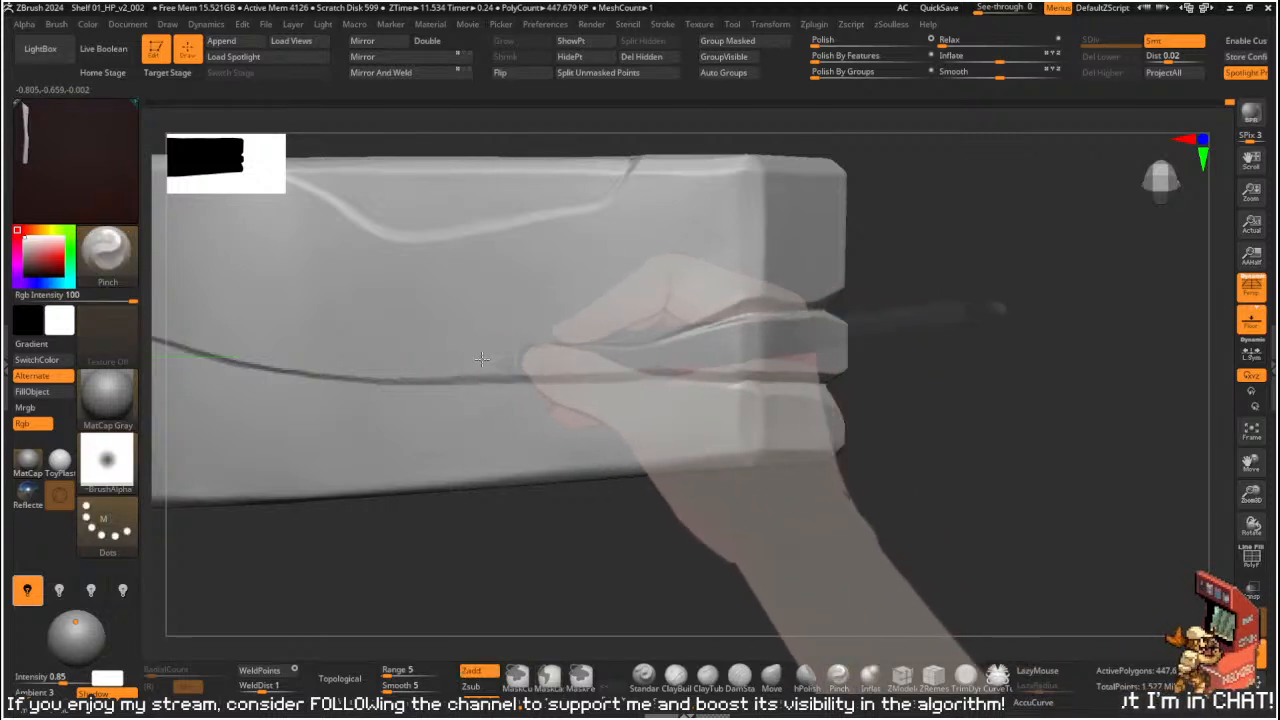
pyautogui.press('shift')
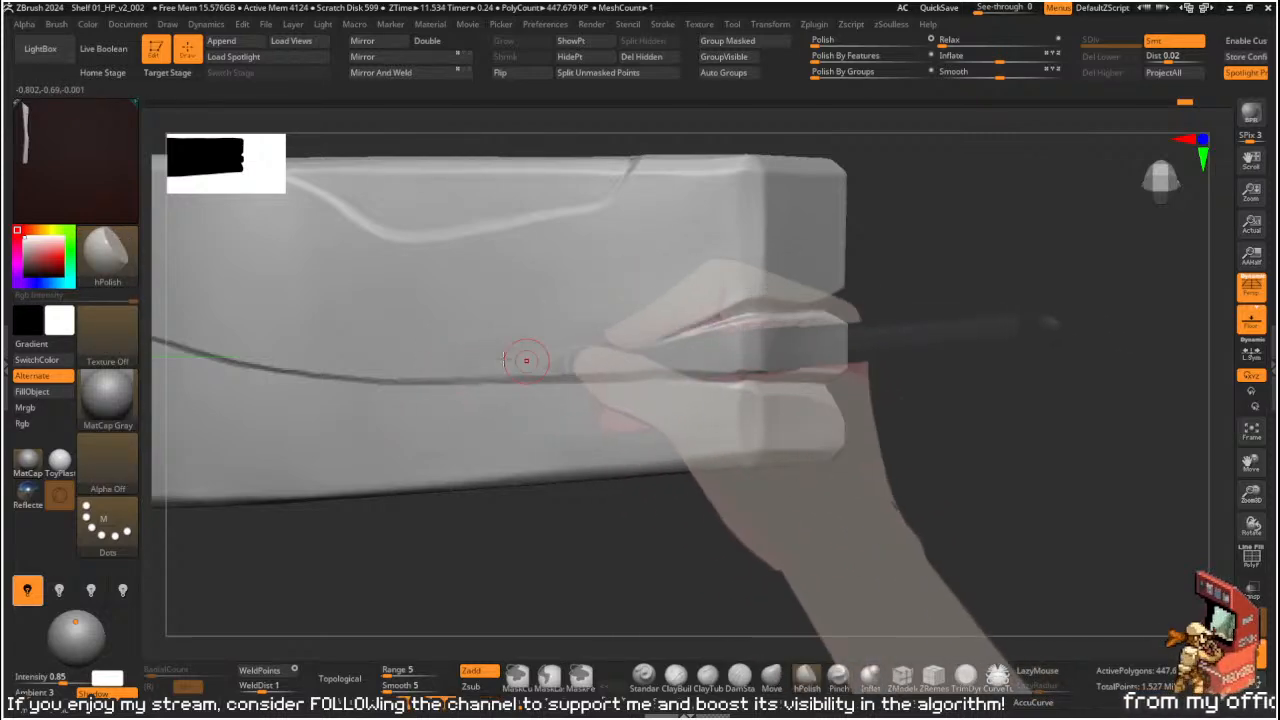
# - Flatten and smooth the surface just beyond that split's tip with hPolish at an adjusted draw size
pyautogui.moveTo(890, 322)
pyautogui.keyDown('alt'); pyautogui.mouseDown()
pyautogui.moveTo(883, 251)
pyautogui.moveTo(889, 297)
pyautogui.moveTo(848, 329)
pyautogui.moveTo(823, 329)
pyautogui.moveTo(823, 243)
pyautogui.mouseUp(); pyautogui.keyUp('alt')
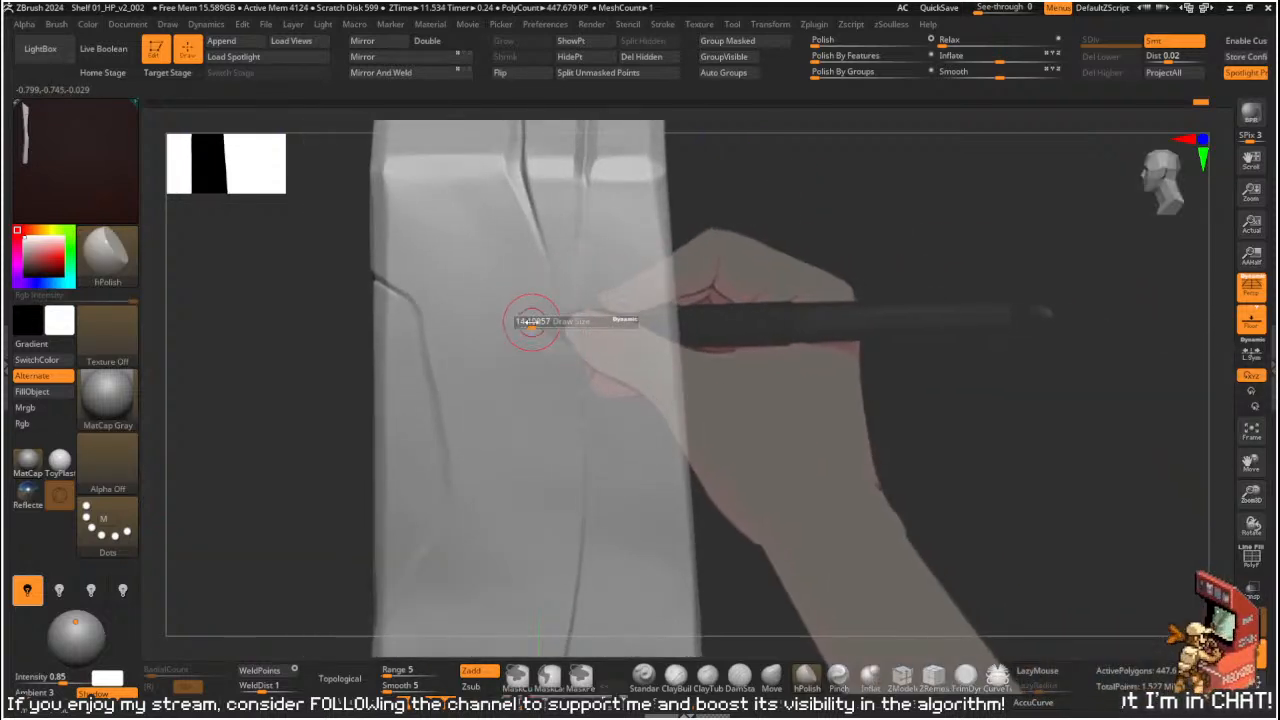
pyautogui.moveTo(560, 364)
pyautogui.mouseDown()
pyautogui.moveTo(548, 286)
pyautogui.moveTo(540, 423)
pyautogui.moveTo(519, 334)
pyautogui.moveTo(546, 406)
pyautogui.mouseUp()
pyautogui.press('shift')
# - Clip a wedge-shaped notch into the narrow piece at the plank's opposite end with ClipCurve cuts
pyautogui.moveTo(774, 310)
pyautogui.keyDown('alt'); pyautogui.mouseDown()
pyautogui.moveTo(751, 263)
pyautogui.moveTo(803, 266)
pyautogui.moveTo(803, 280)
pyautogui.moveTo(763, 291)
pyautogui.moveTo(771, 366)
pyautogui.moveTo(757, 307)
pyautogui.moveTo(811, 306)
pyautogui.moveTo(783, 340)
pyautogui.moveTo(756, 258)
pyautogui.moveTo(780, 274)
pyautogui.moveTo(689, 277)
pyautogui.moveTo(771, 294)
pyautogui.moveTo(771, 309)
pyautogui.moveTo(780, 266)
pyautogui.moveTo(829, 220)
pyautogui.mouseUp(); pyautogui.keyUp('alt')
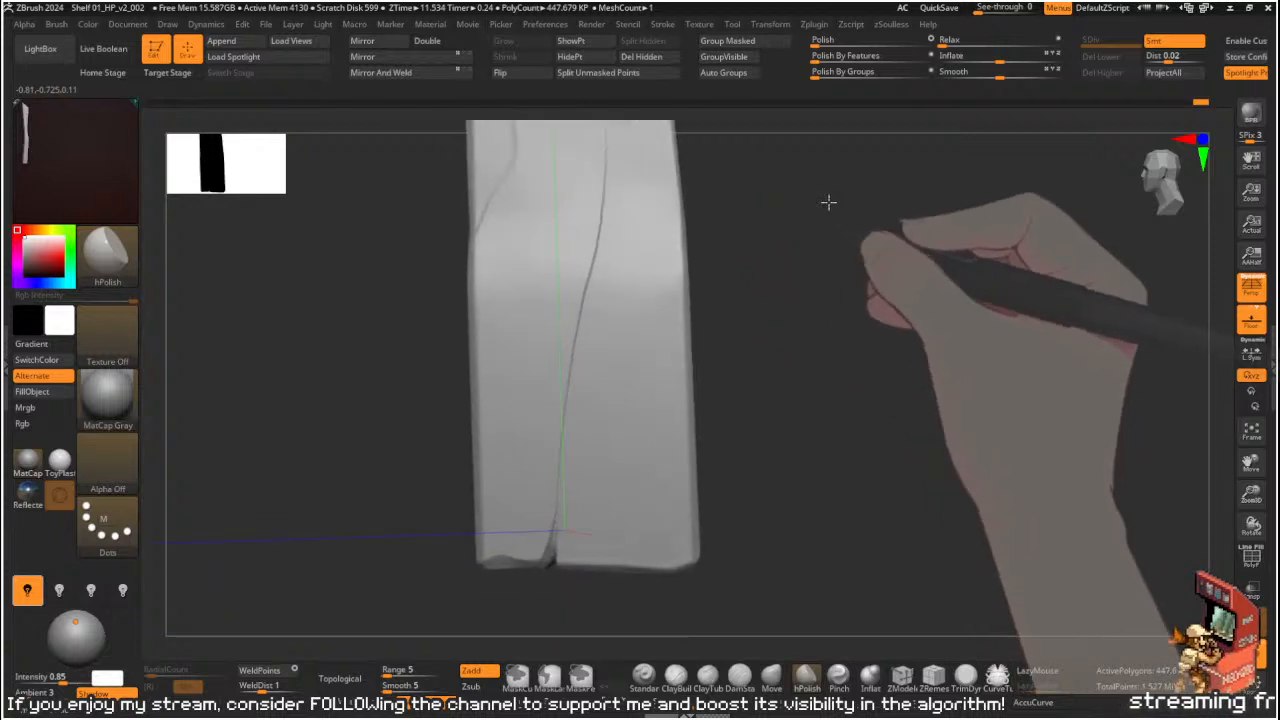
pyautogui.moveTo(551, 580); pyautogui.dragTo(649, 484)
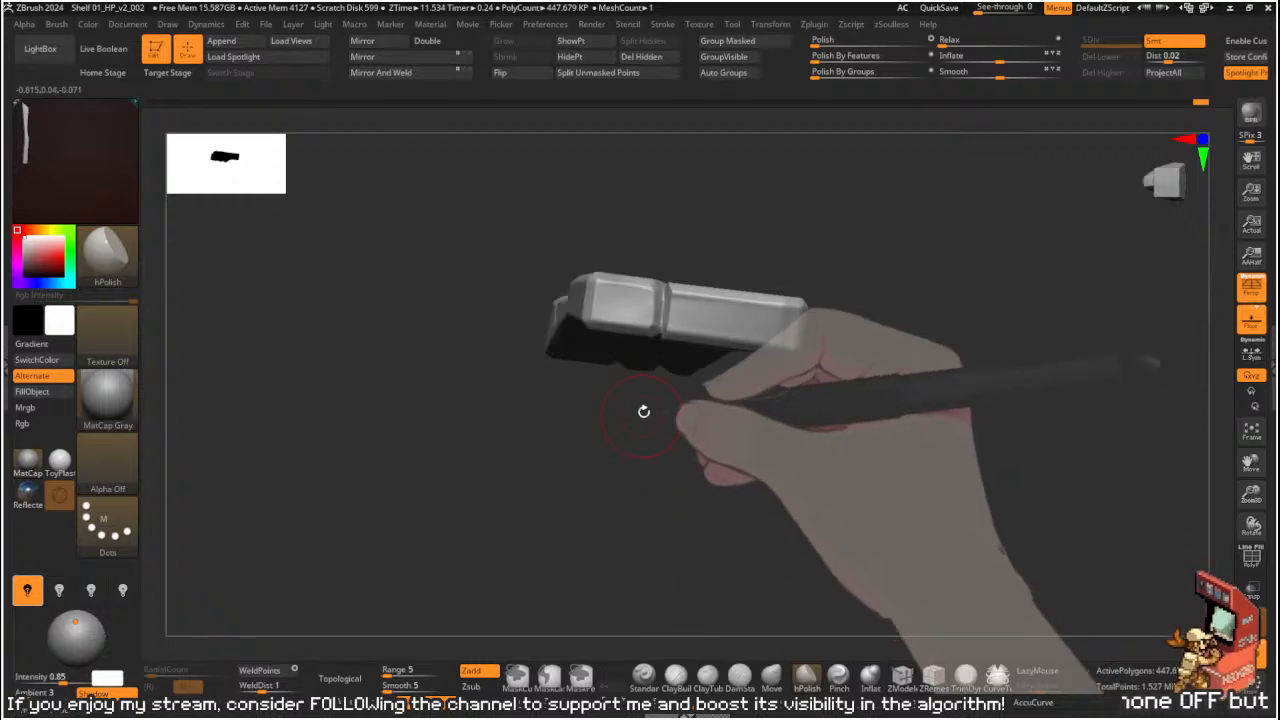
pyautogui.hotkey('ctrl', 'shift')
pyautogui.keyDown('ctrl'); pyautogui.keyDown('shift'); pyautogui.moveTo(618, 272); pyautogui.dragTo(662, 272); pyautogui.keyUp('shift'); pyautogui.keyUp('ctrl')
pyautogui.moveTo(703, 229); pyautogui.dragTo(742, 300)
pyautogui.moveTo(920, 280)
pyautogui.keyDown('alt'); pyautogui.mouseDown()
pyautogui.moveTo(889, 269)
pyautogui.moveTo(911, 303)
pyautogui.moveTo(791, 423)
pyautogui.moveTo(831, 401)
pyautogui.moveTo(814, 329)
pyautogui.moveTo(843, 349)
pyautogui.moveTo(917, 323)
pyautogui.moveTo(807, 339)
pyautogui.moveTo(597, 317)
pyautogui.mouseUp(); pyautogui.keyUp('alt')
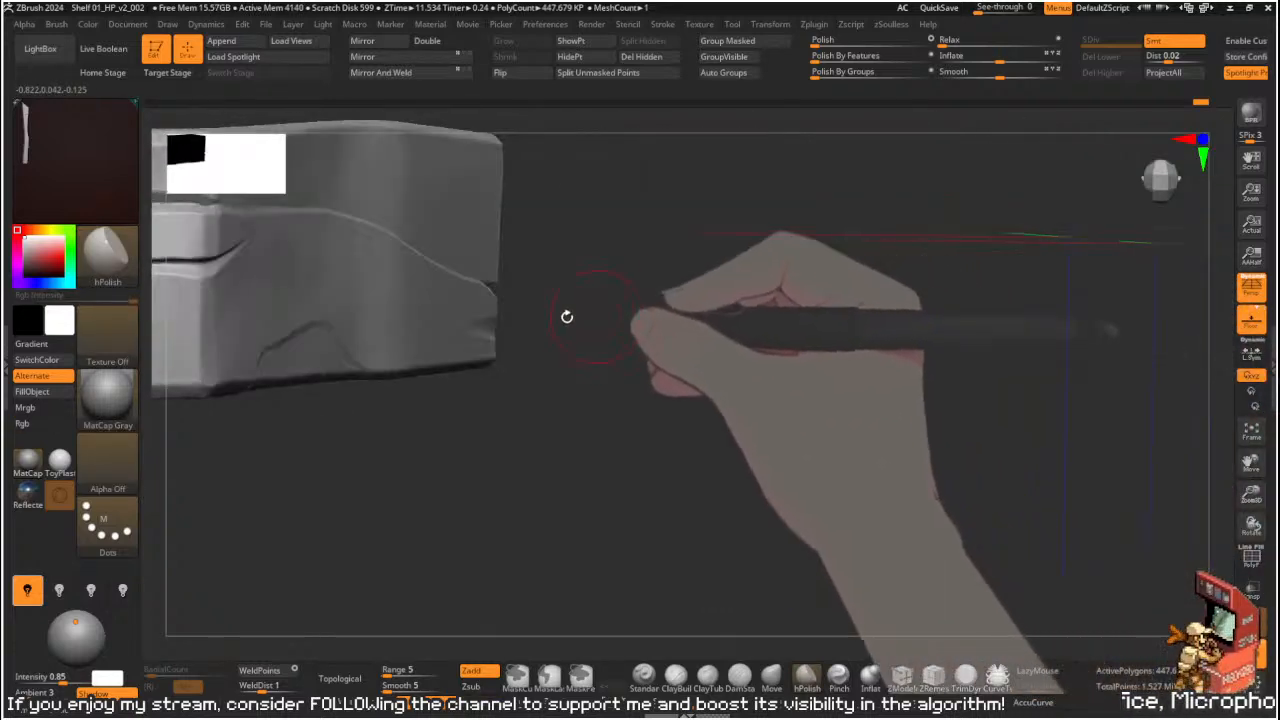
pyautogui.hotkey('ctrl', 'shift')
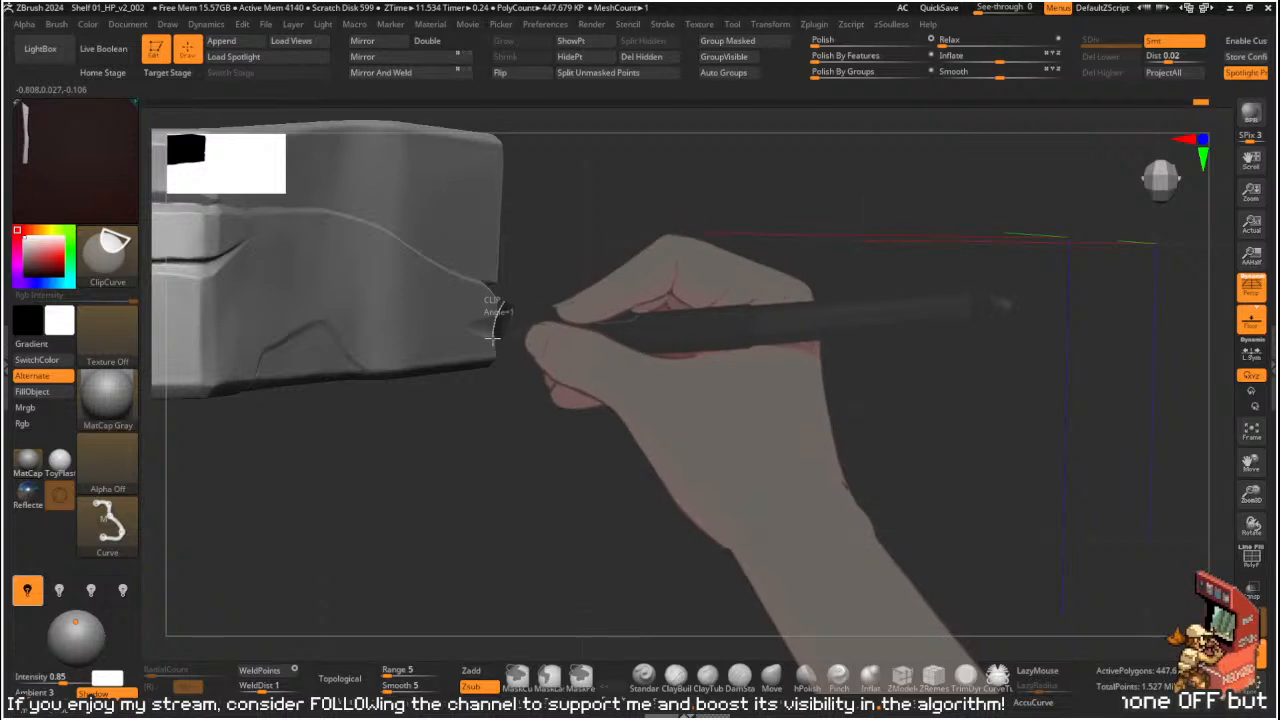
pyautogui.keyDown('ctrl'); pyautogui.keyDown('shift'); pyautogui.moveTo(492, 337); pyautogui.dragTo(508, 358); pyautogui.keyUp('shift'); pyautogui.keyUp('ctrl')
# - Polish the new notch's mouth and walls on the narrow piece with hPolish at an adjusted draw size
pyautogui.moveTo(510, 356); pyautogui.dragTo(528, 347)
pyautogui.keyDown('alt'); pyautogui.moveTo(849, 393); pyautogui.dragTo(600, 470); pyautogui.keyUp('alt')
pyautogui.press('s')
pyautogui.moveTo(649, 373)
pyautogui.mouseDown()
pyautogui.moveTo(631, 363)
pyautogui.moveTo(669, 397)
pyautogui.mouseUp()
pyautogui.press('s')
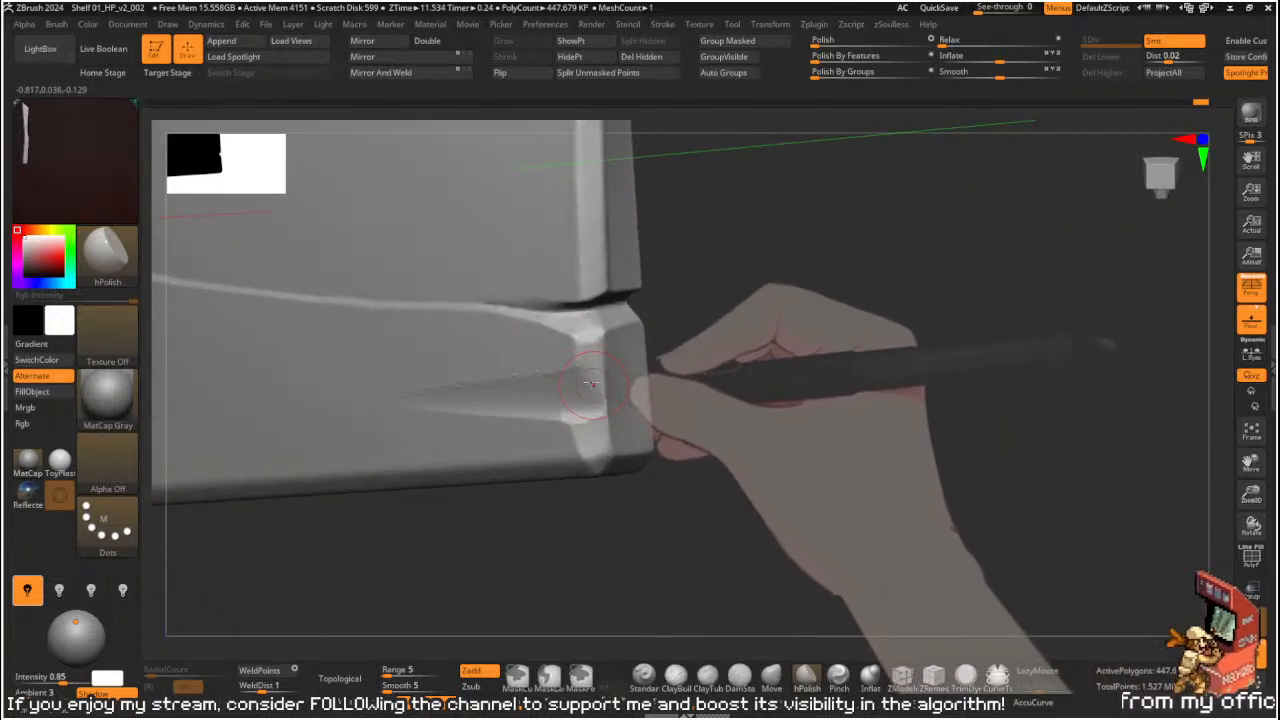
pyautogui.moveTo(599, 400)
pyautogui.mouseDown()
pyautogui.moveTo(757, 357)
pyautogui.moveTo(600, 390)
pyautogui.moveTo(610, 398)
pyautogui.mouseUp()
pyautogui.hotkey('ctrl', 'shift')
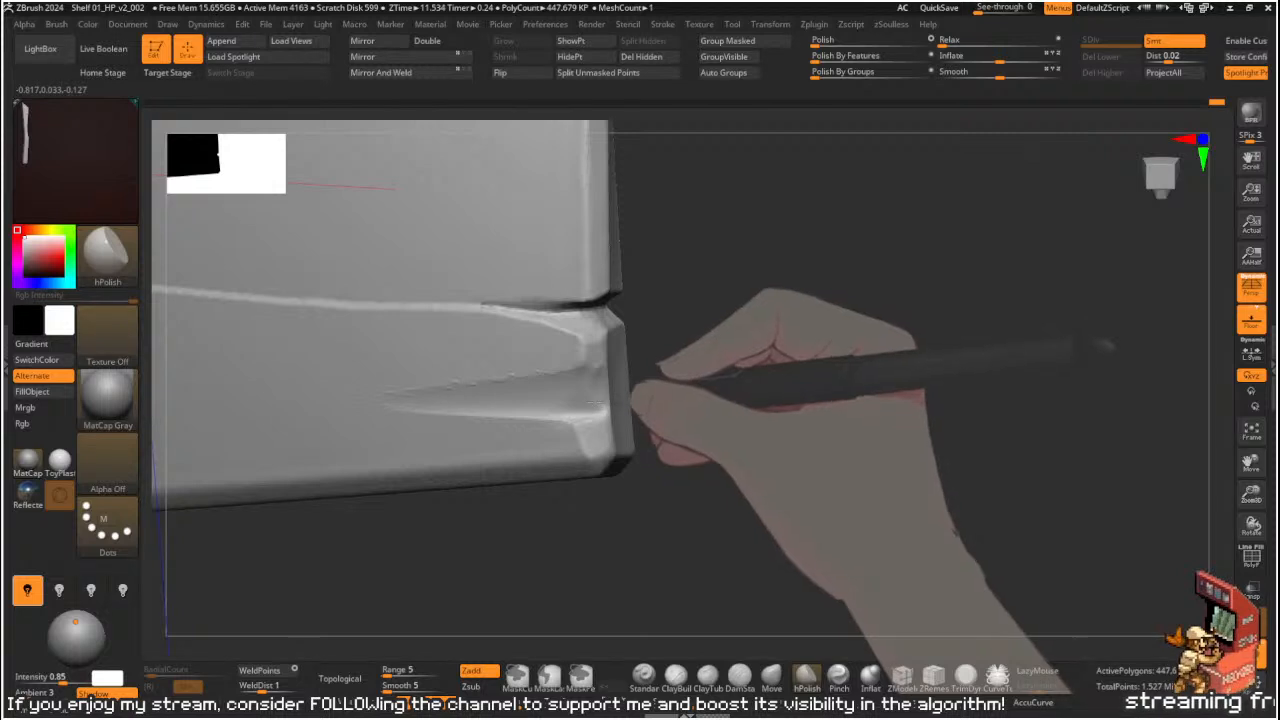
pyautogui.moveTo(645, 355); pyautogui.dragTo(750, 362)
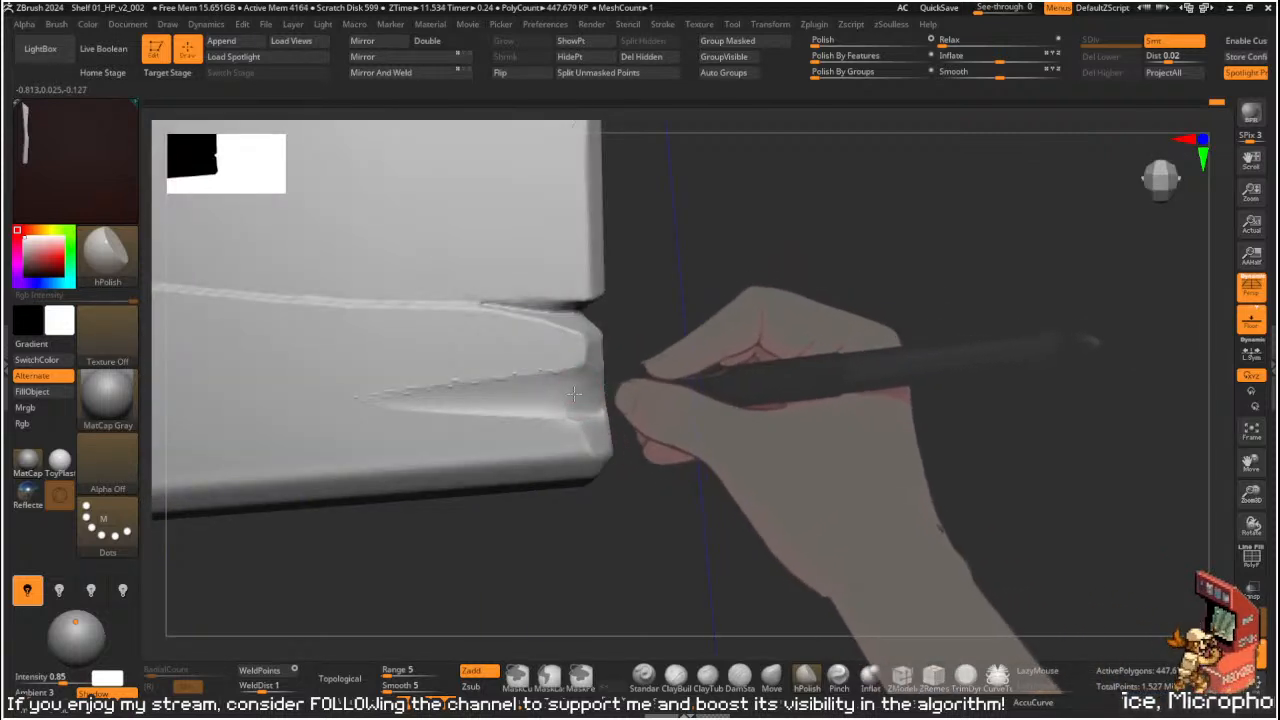
# - Smooth the notch's jagged long edge and polish the broad face beside it with a resized hPolish brush
pyautogui.press('shift')
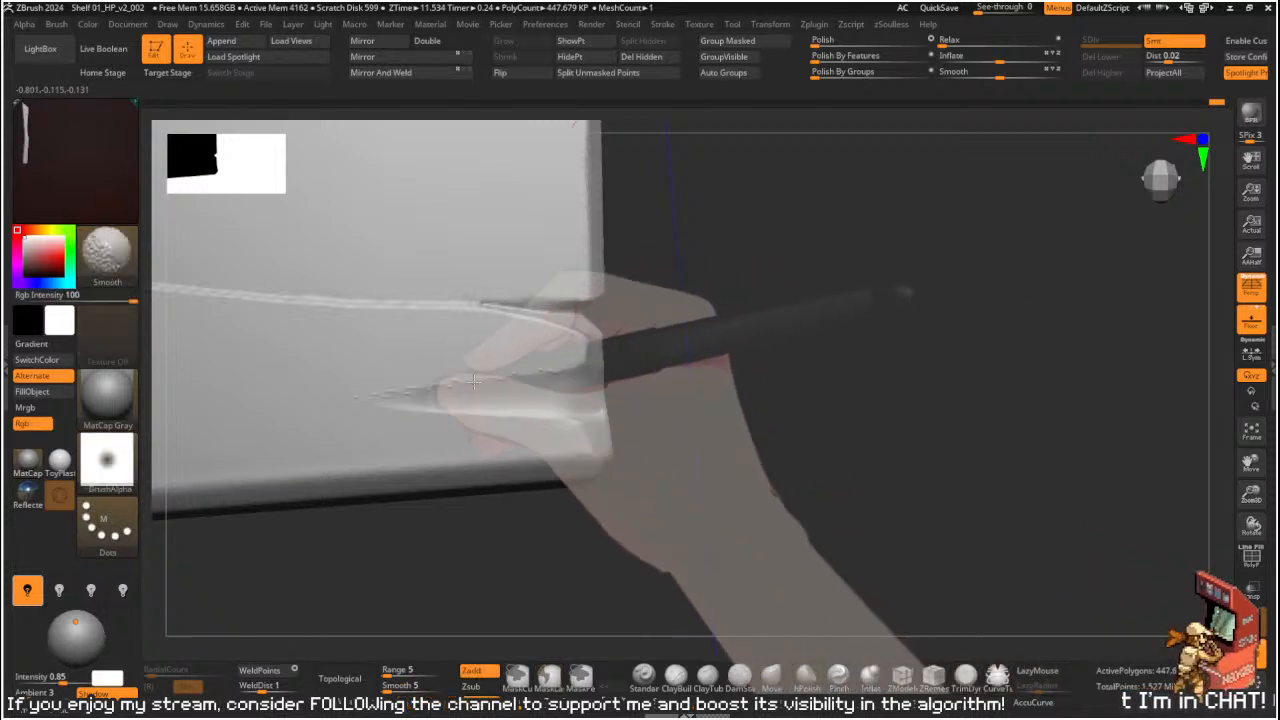
pyautogui.press('ctrl')
pyautogui.moveTo(403, 391); pyautogui.dragTo(564, 373)
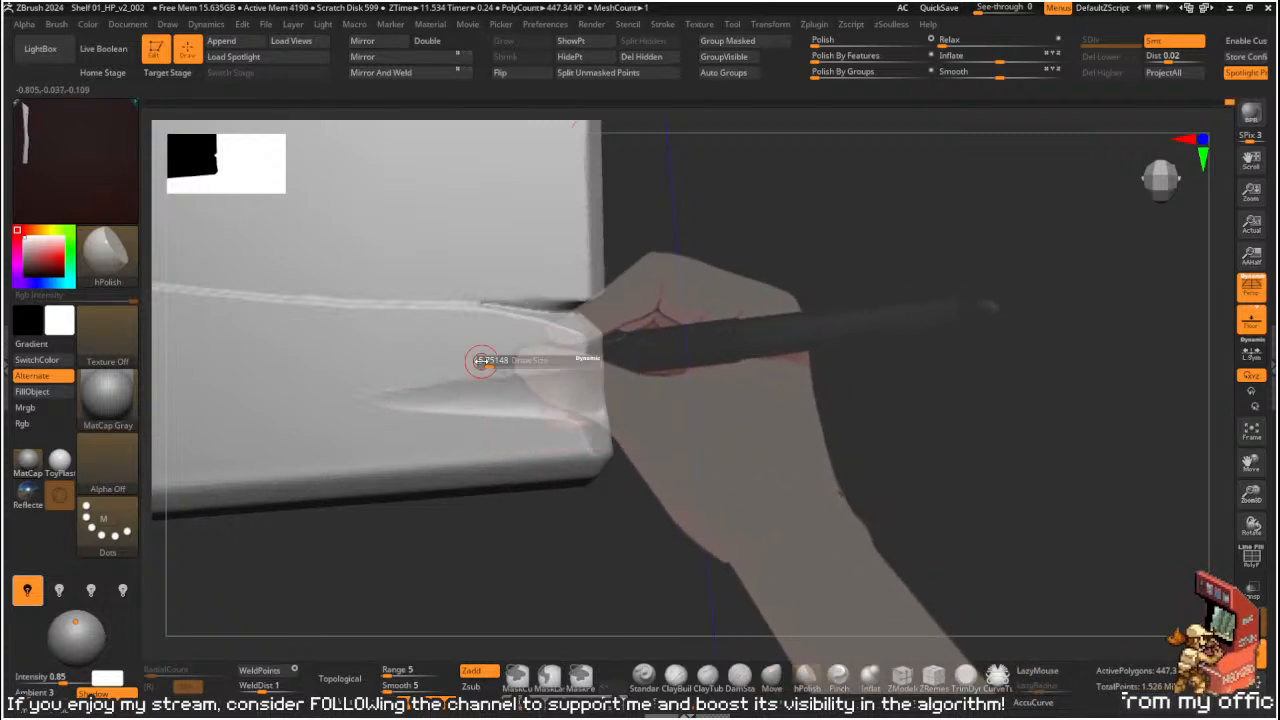
pyautogui.press('s')
pyautogui.moveTo(469, 358)
pyautogui.mouseDown()
pyautogui.moveTo(500, 348)
pyautogui.moveTo(411, 343)
pyautogui.mouseUp()
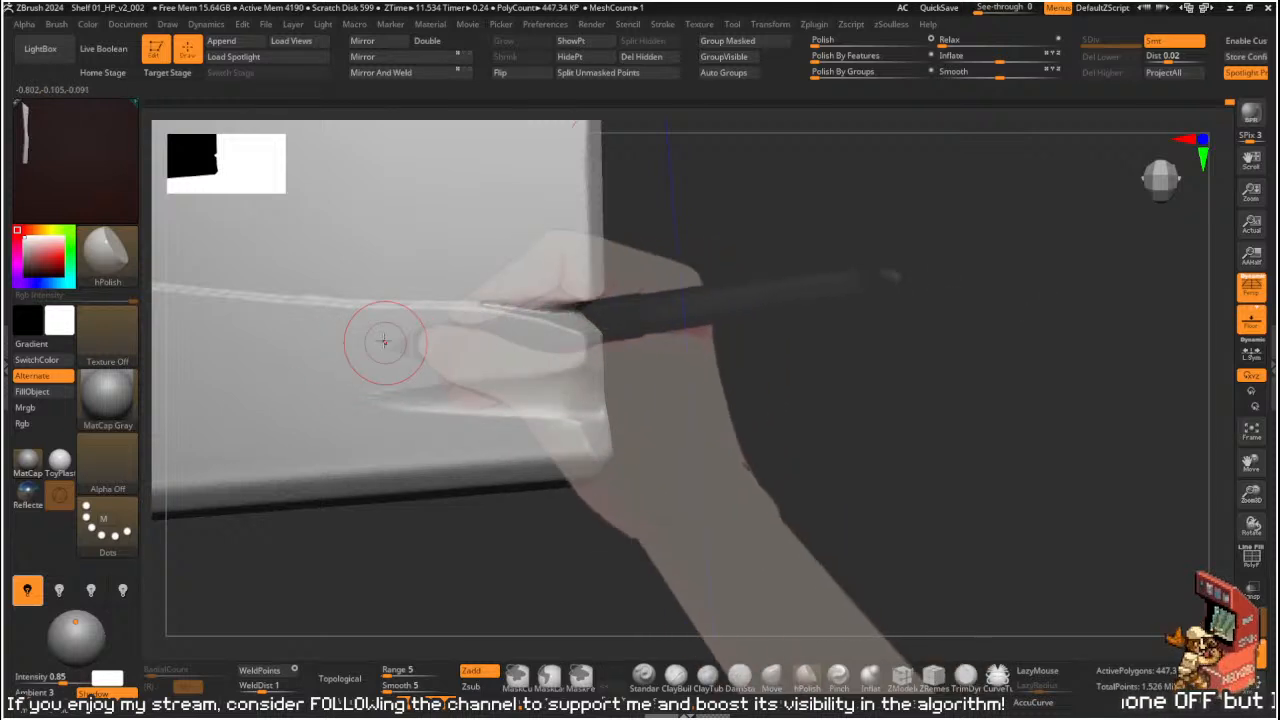
# - Sharpen the notch's rim with resized Orb_Pinch strokes and smooth the transition at its tip
pyautogui.keyDown('alt'); pyautogui.moveTo(800, 306); pyautogui.dragTo(865, 299); pyautogui.keyUp('alt')
pyautogui.press('7')
pyautogui.press('s')
pyautogui.moveTo(497, 376); pyautogui.dragTo(506, 376)
pyautogui.moveTo(523, 374)
pyautogui.mouseDown()
pyautogui.moveTo(695, 352)
pyautogui.moveTo(567, 368)
pyautogui.mouseUp()
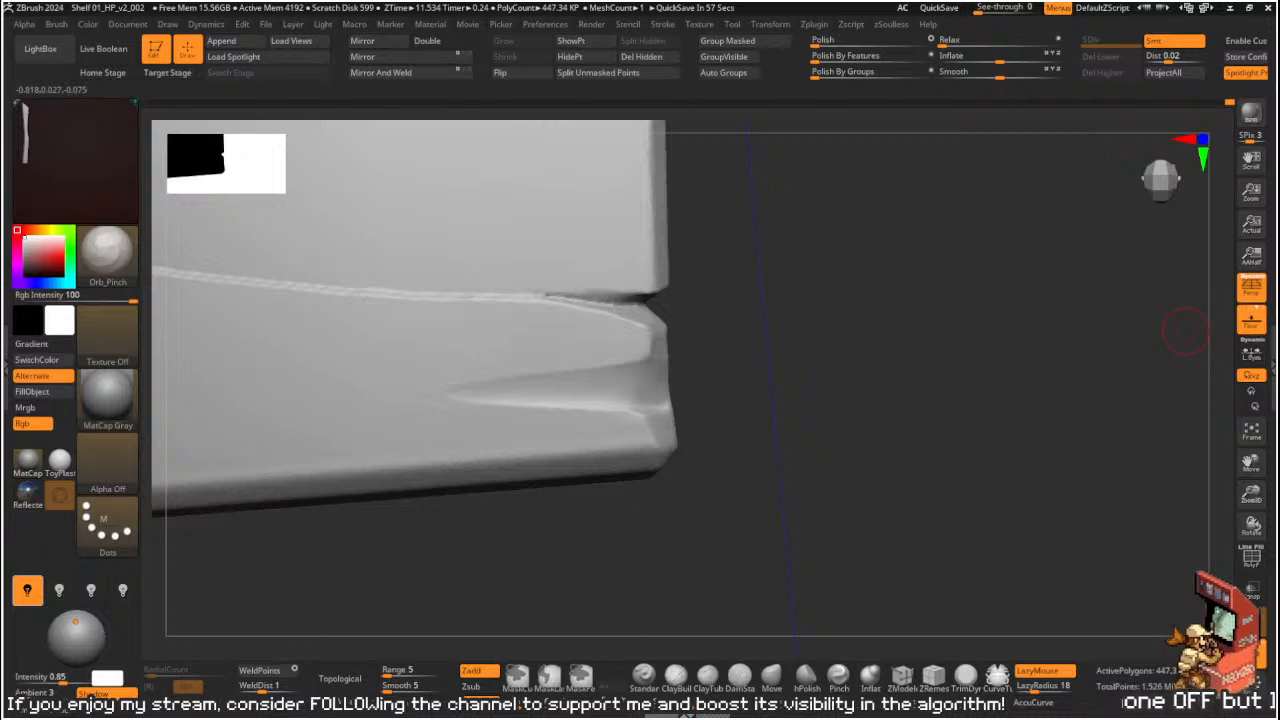
pyautogui.keyDown('shift'); pyautogui.moveTo(494, 380); pyautogui.dragTo(410, 400); pyautogui.keyUp('shift')
pyautogui.moveTo(508, 369)
pyautogui.keyDown('shift'); pyautogui.mouseDown()
pyautogui.moveTo(434, 393)
pyautogui.moveTo(657, 357)
pyautogui.mouseUp(); pyautogui.keyUp('shift')
pyautogui.moveTo(518, 378); pyautogui.dragTo(650, 361)
# - Stroke along the long split beside the notched piece out to the plank's end, undoing and redoing the first pass
pyautogui.press('b')
pyautogui.press('h')
pyautogui.press('p')
pyautogui.moveTo(731, 357)
pyautogui.keyDown('ctrl'); pyautogui.mouseDown(button='right')
pyautogui.moveTo(801, 349)
pyautogui.moveTo(874, 363)
pyautogui.moveTo(863, 366)
pyautogui.mouseUp(button='right'); pyautogui.keyUp('ctrl')
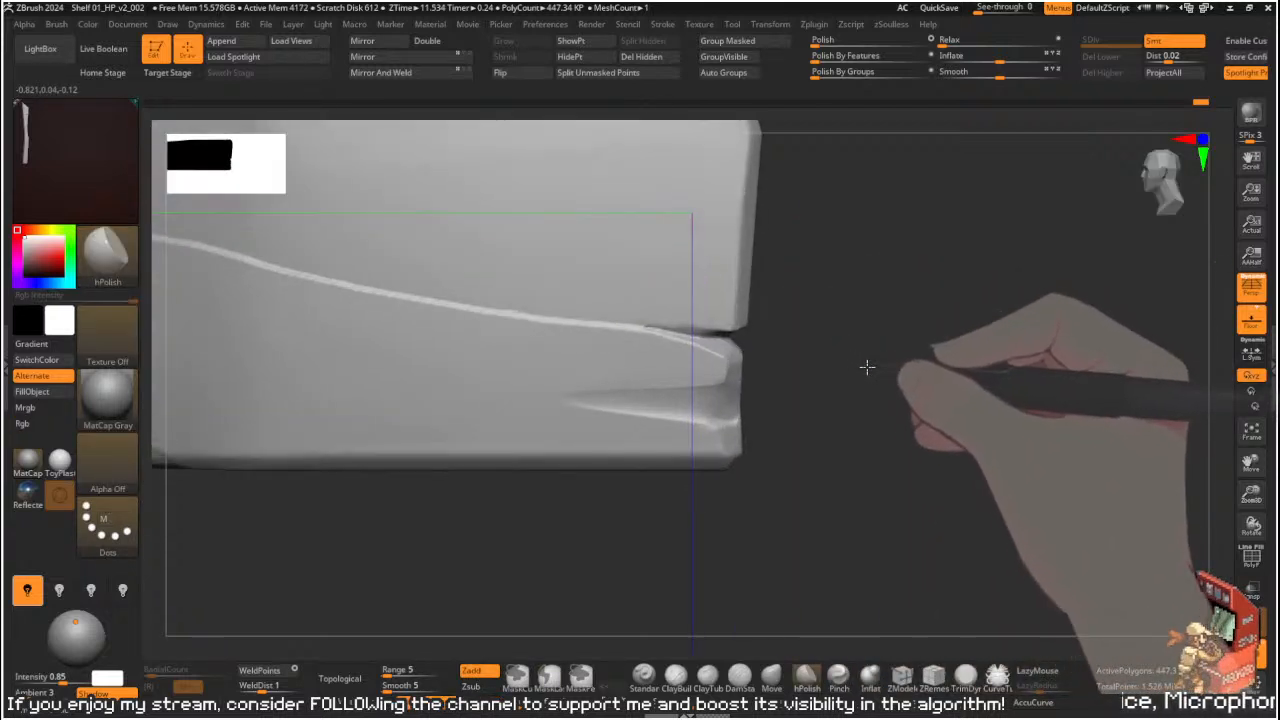
pyautogui.moveTo(571, 314); pyautogui.dragTo(660, 334)
pyautogui.hotkey('ctrl', 'z')
pyautogui.moveTo(577, 320); pyautogui.dragTo(765, 343)
# - Polish the edges of the long split where it opens at the plank's end with hPolish
pyautogui.moveTo(806, 329); pyautogui.dragTo(720, 322, button='right')
pyautogui.press('b')
pyautogui.press('h')
pyautogui.press('p')
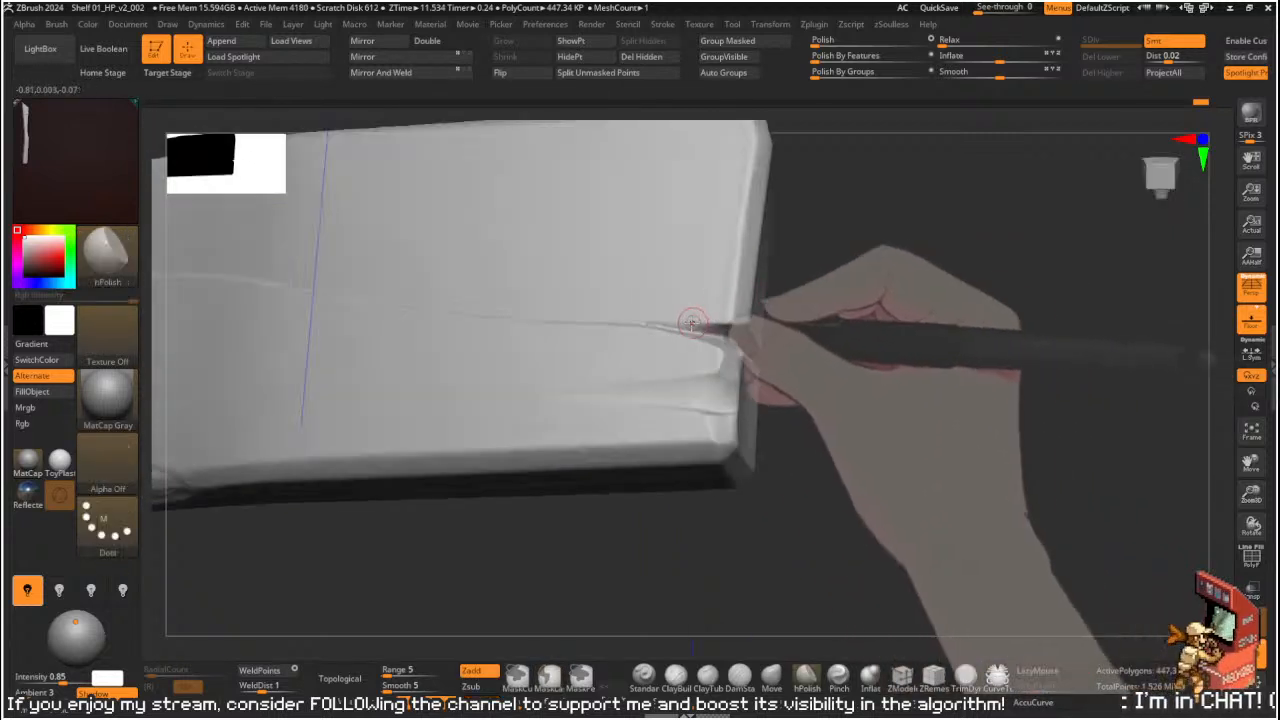
pyautogui.moveTo(692, 325)
pyautogui.mouseDown()
pyautogui.moveTo(743, 323)
pyautogui.moveTo(718, 318)
pyautogui.mouseUp()
pyautogui.moveTo(828, 352); pyautogui.dragTo(772, 338, button='right')
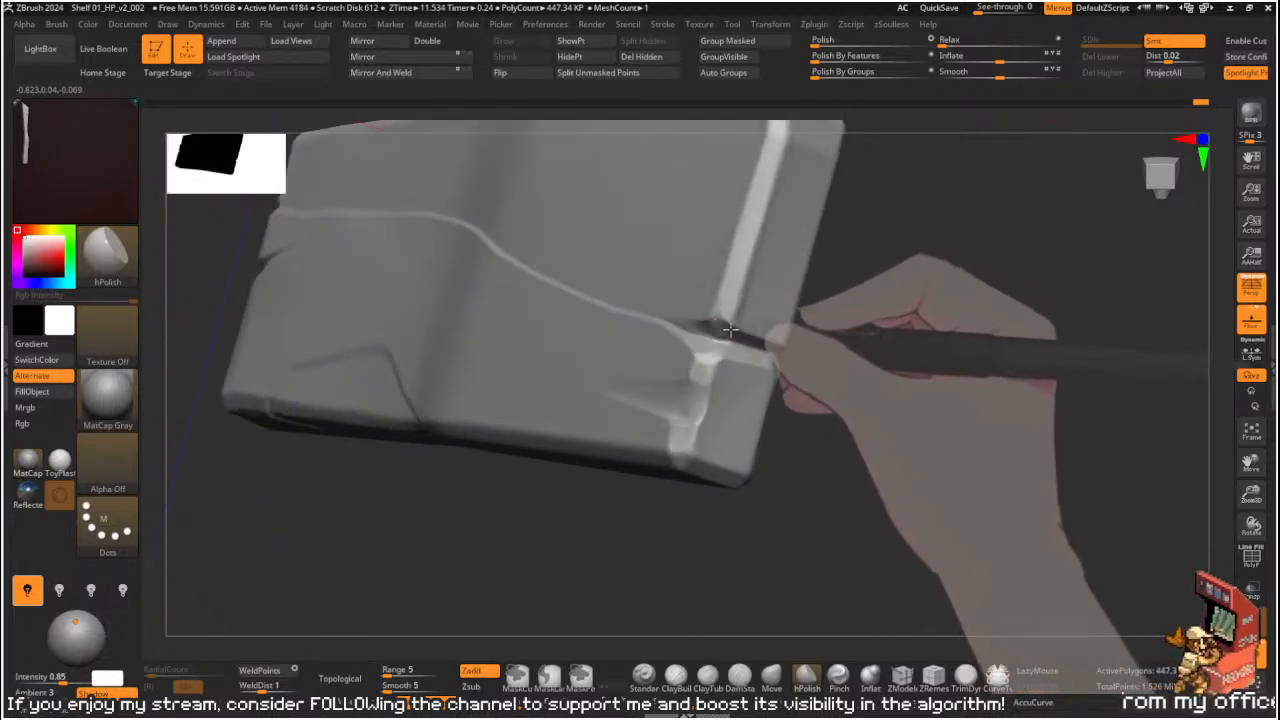
pyautogui.moveTo(845, 310)
pyautogui.mouseDown(button='right')
pyautogui.moveTo(891, 296)
pyautogui.moveTo(831, 274)
pyautogui.moveTo(814, 283)
pyautogui.moveTo(829, 297)
pyautogui.mouseUp(button='right')
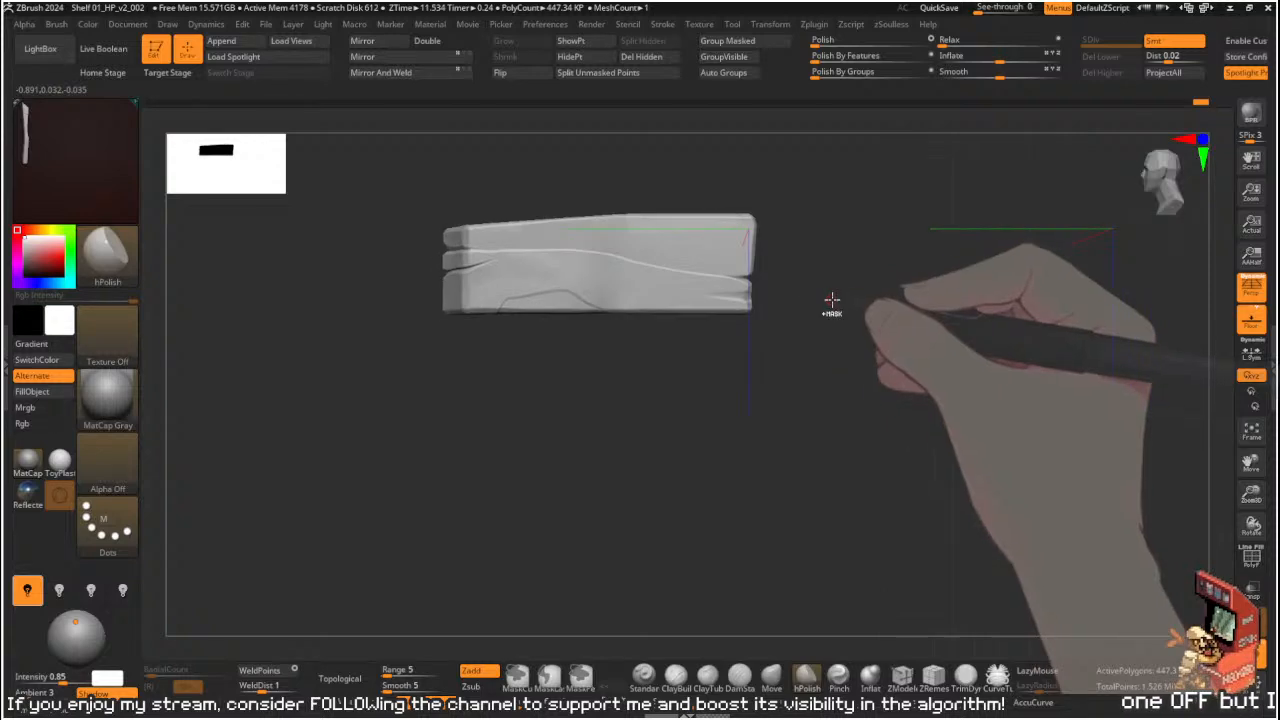
# - Start a notch in the wider piece's broad-face edge with ClipCurve, cutting from the end-face view
pyautogui.moveTo(822, 414); pyautogui.dragTo(757, 450, button='right')
pyautogui.hotkey('ctrl', 'shift', 's')
pyautogui.hotkey('ctrl', 'shift')
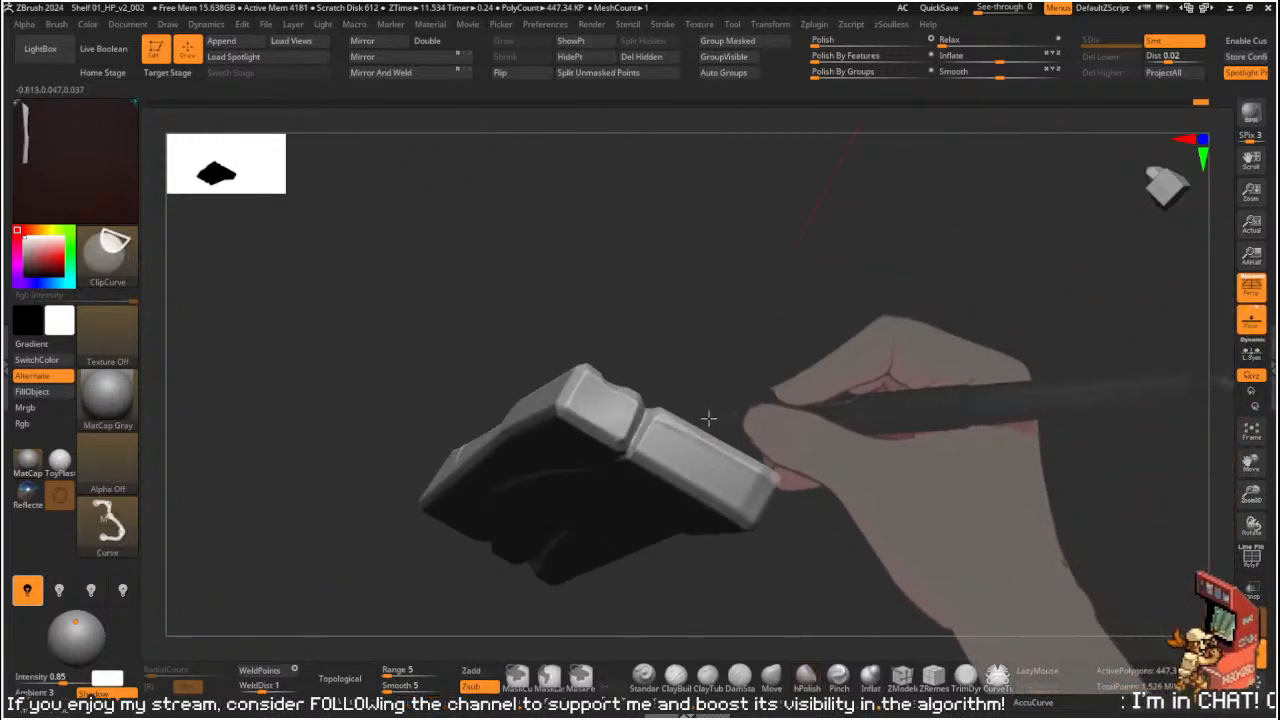
pyautogui.moveTo(789, 451)
pyautogui.mouseDown(button='right')
pyautogui.moveTo(794, 534)
pyautogui.moveTo(809, 546)
pyautogui.moveTo(830, 438)
pyautogui.moveTo(783, 434)
pyautogui.mouseUp(button='right')
pyautogui.hotkey('ctrl', 'shift')
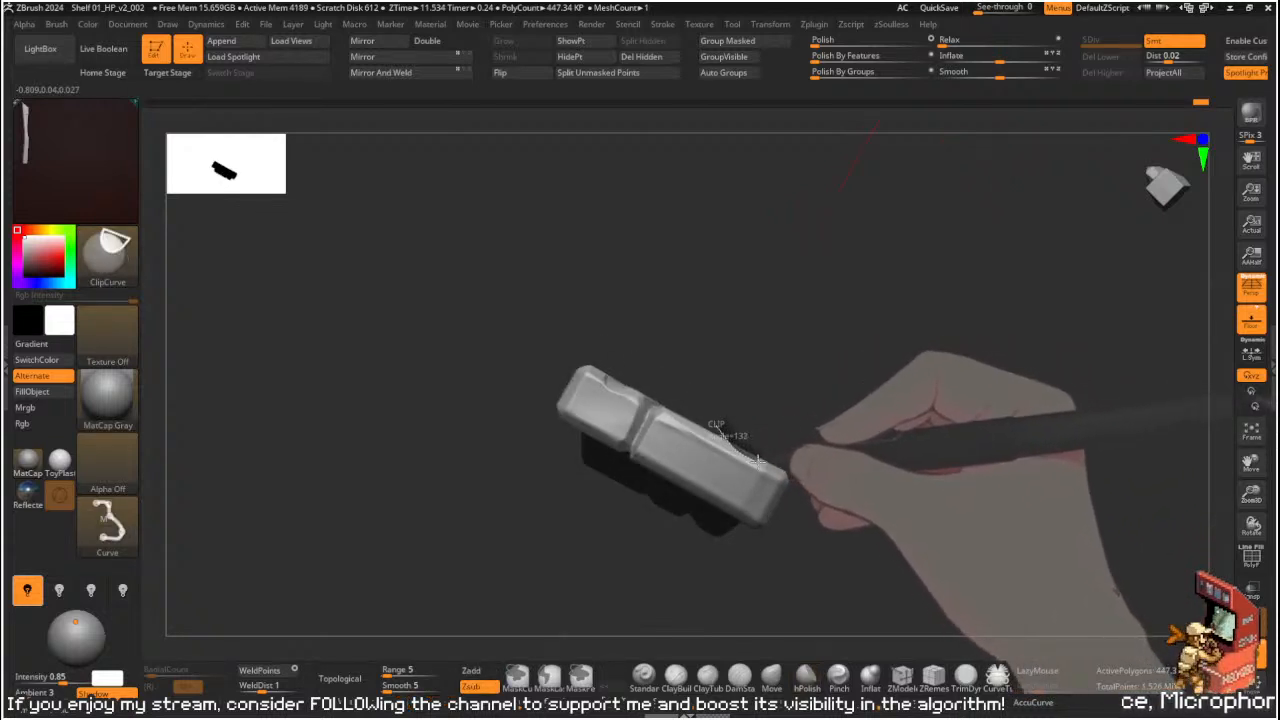
pyautogui.moveTo(768, 457)
pyautogui.mouseDown(button='right')
pyautogui.moveTo(809, 491)
pyautogui.moveTo(809, 514)
pyautogui.moveTo(829, 491)
pyautogui.moveTo(831, 444)
pyautogui.moveTo(806, 437)
pyautogui.mouseUp(button='right')
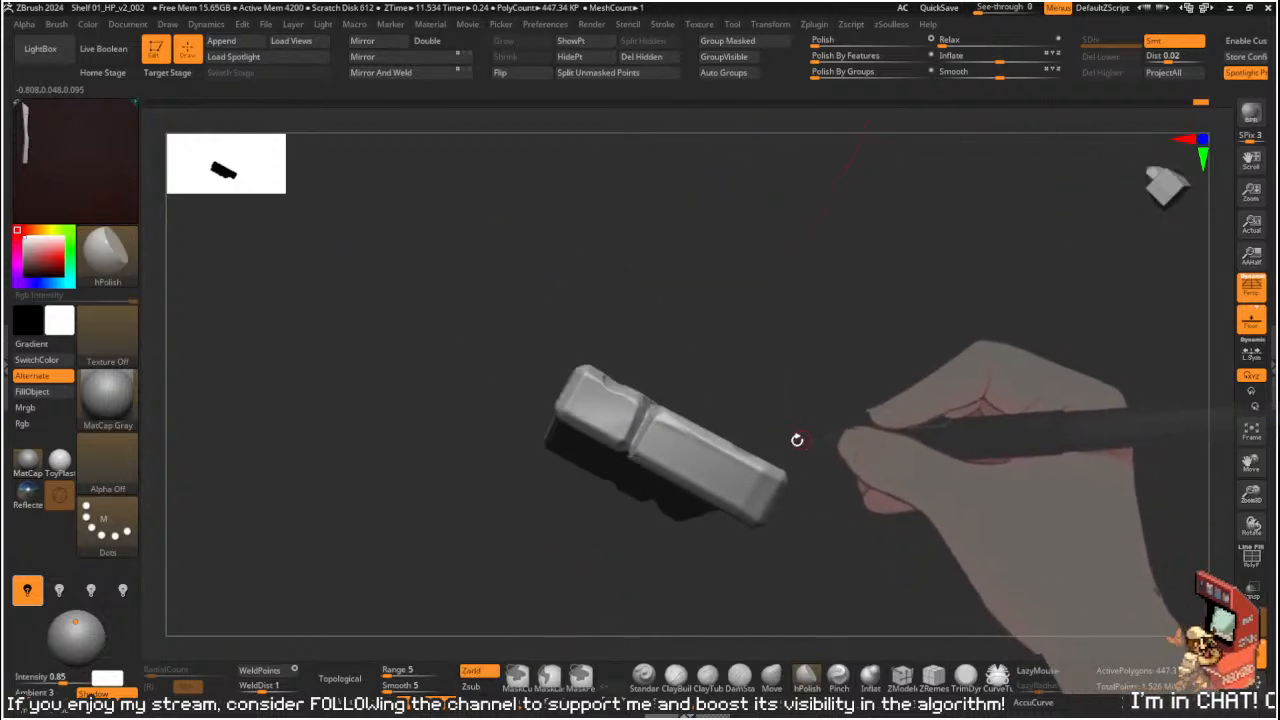
pyautogui.hotkey('ctrl', 'shift')
pyautogui.keyDown('ctrl'); pyautogui.keyDown('shift'); pyautogui.moveTo(733, 447); pyautogui.dragTo(775, 458); pyautogui.keyUp('shift'); pyautogui.keyUp('ctrl')
pyautogui.moveTo(775, 458)
pyautogui.mouseDown(button='right')
pyautogui.moveTo(791, 494)
pyautogui.moveTo(810, 424)
pyautogui.mouseUp(button='right')
pyautogui.hotkey('ctrl', 'z')
# - Deepen the notch in the wider piece's edge with two more ClipCurve cuts
pyautogui.hotkey('ctrl', 'shift')
pyautogui.keyDown('ctrl'); pyautogui.keyDown('shift'); pyautogui.moveTo(730, 448); pyautogui.dragTo(766, 457); pyautogui.keyUp('shift'); pyautogui.keyUp('ctrl')
pyautogui.moveTo(766, 457)
pyautogui.mouseDown(button='right')
pyautogui.moveTo(786, 480)
pyautogui.moveTo(780, 536)
pyautogui.moveTo(798, 433)
pyautogui.mouseUp(button='right')
pyautogui.moveTo(723, 428)
pyautogui.keyDown('ctrl'); pyautogui.keyDown('shift'); pyautogui.mouseDown()
pyautogui.moveTo(735, 451)
pyautogui.moveTo(768, 457)
pyautogui.mouseUp(); pyautogui.keyUp('shift'); pyautogui.keyUp('ctrl')
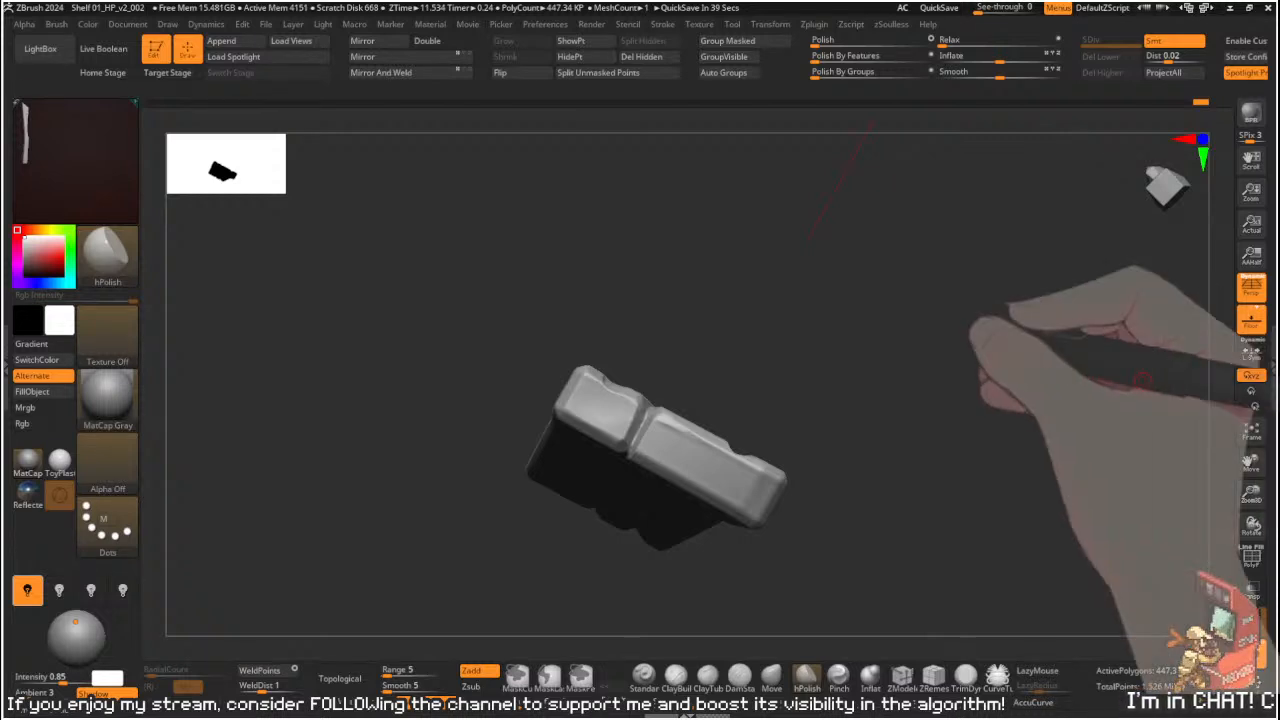
# - Smooth and polish the rim of the wider piece's notch with hPolish at an adjusted draw size
pyautogui.moveTo(848, 288); pyautogui.dragTo(857, 443)
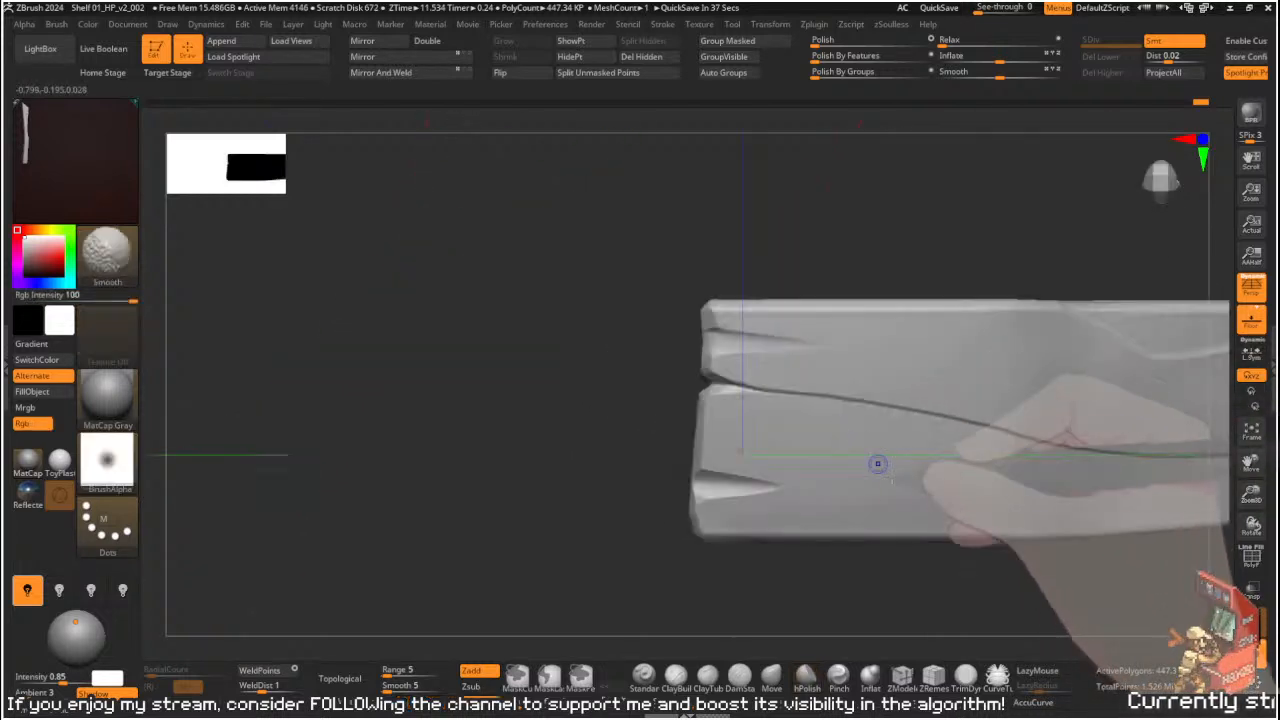
pyautogui.moveTo(614, 449)
pyautogui.mouseDown()
pyautogui.moveTo(623, 431)
pyautogui.moveTo(774, 403)
pyautogui.moveTo(856, 360)
pyautogui.moveTo(700, 430)
pyautogui.moveTo(620, 437)
pyautogui.mouseUp()
pyautogui.moveTo(710, 448)
pyautogui.mouseDown()
pyautogui.moveTo(651, 429)
pyautogui.moveTo(509, 440)
pyautogui.moveTo(618, 423)
pyautogui.mouseUp()
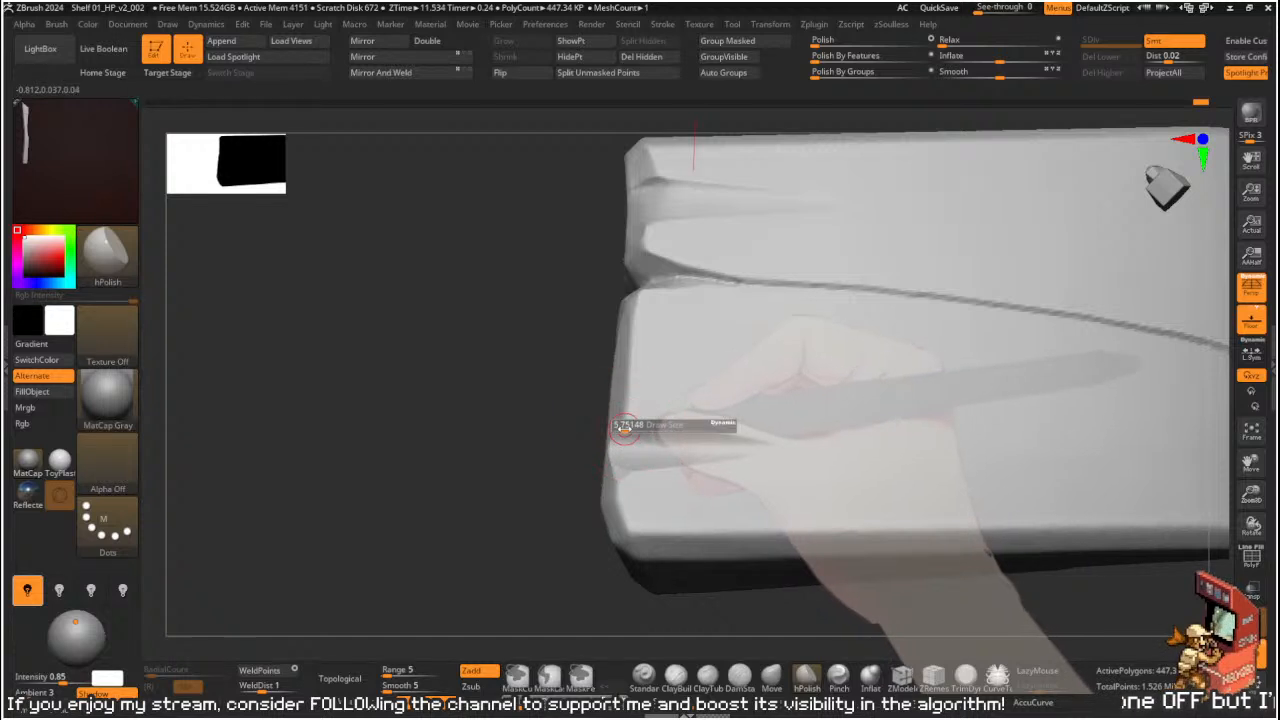
pyautogui.moveTo(531, 457); pyautogui.dragTo(634, 427)
pyautogui.press('shift')
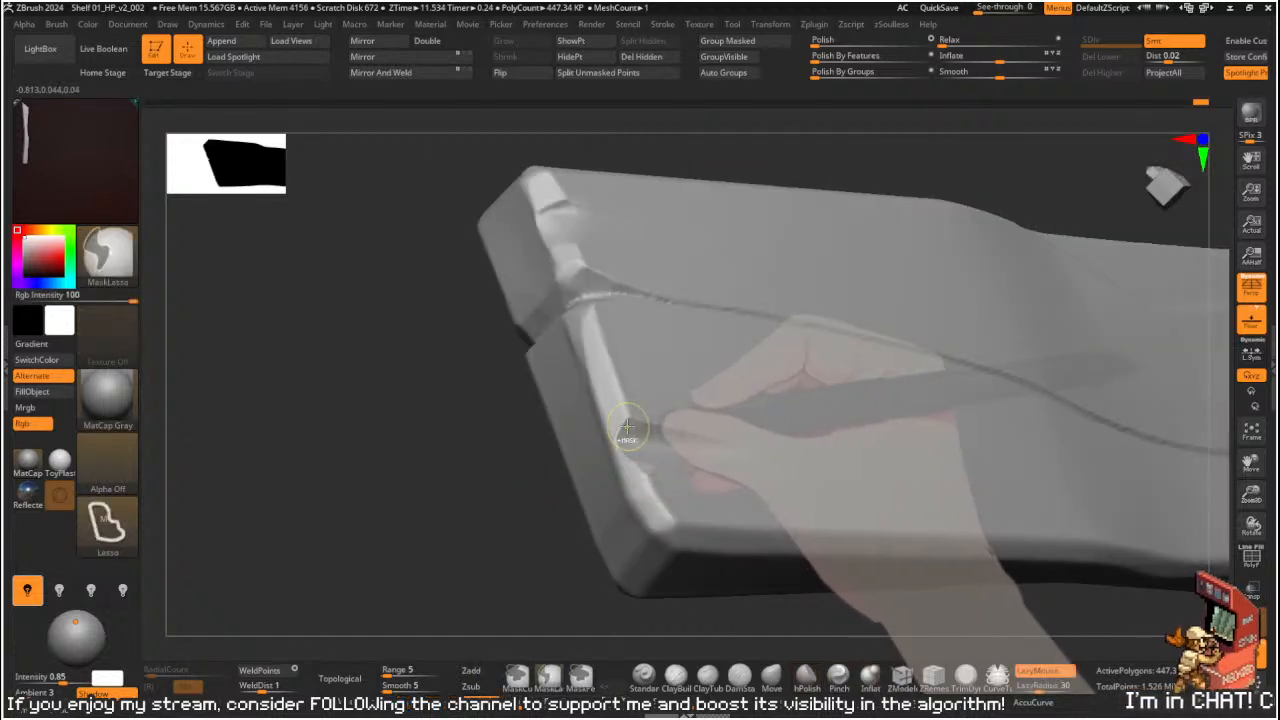
pyautogui.press('s')
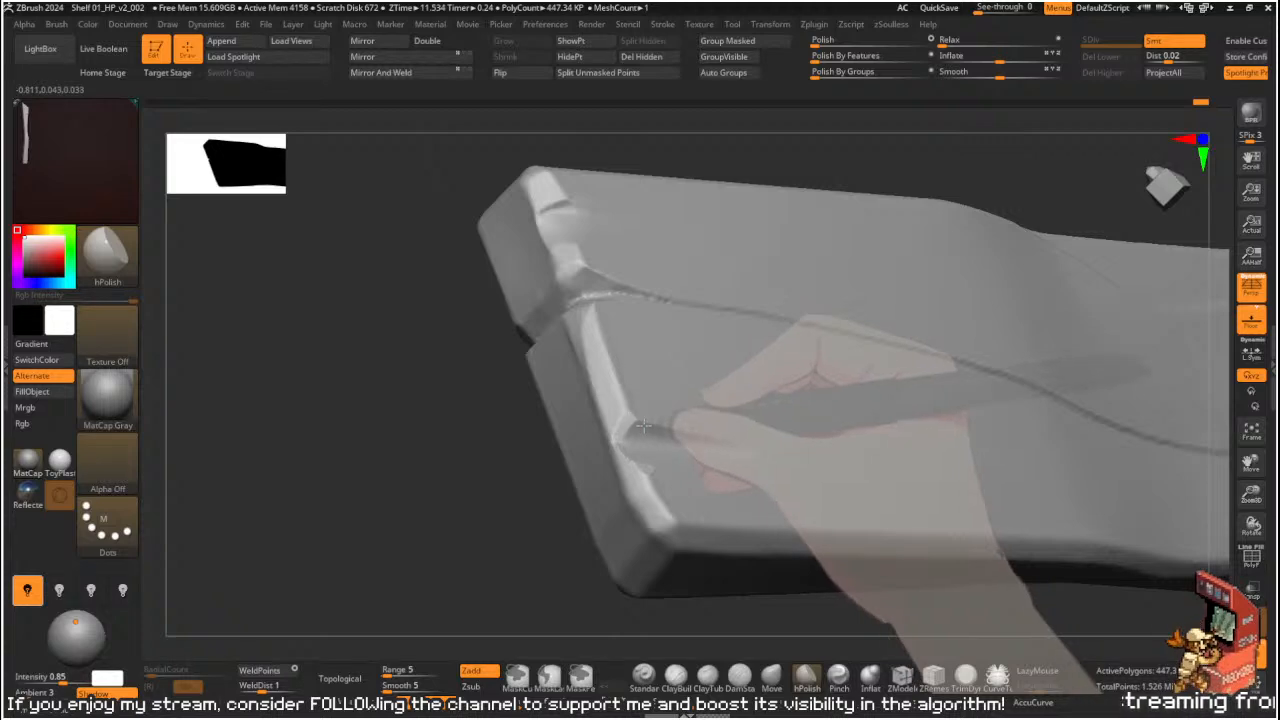
pyautogui.moveTo(655, 430); pyautogui.dragTo(590, 398)
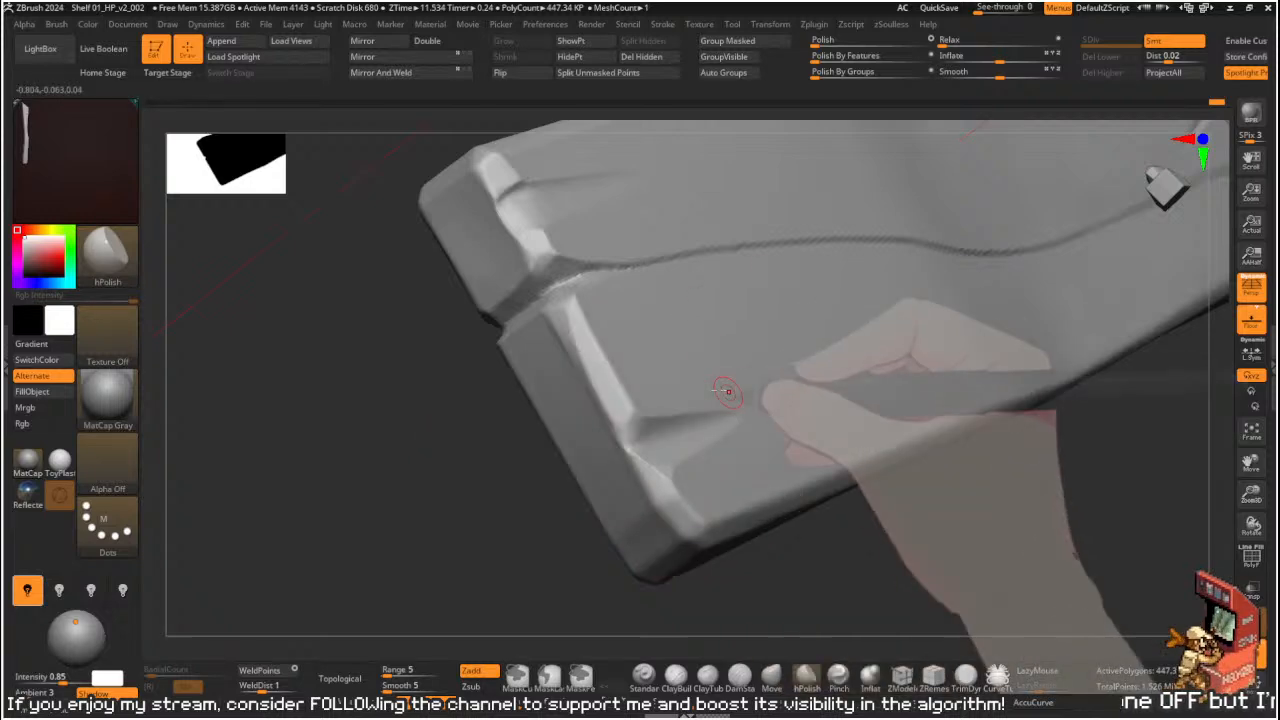
pyautogui.moveTo(517, 527); pyautogui.dragTo(659, 459)
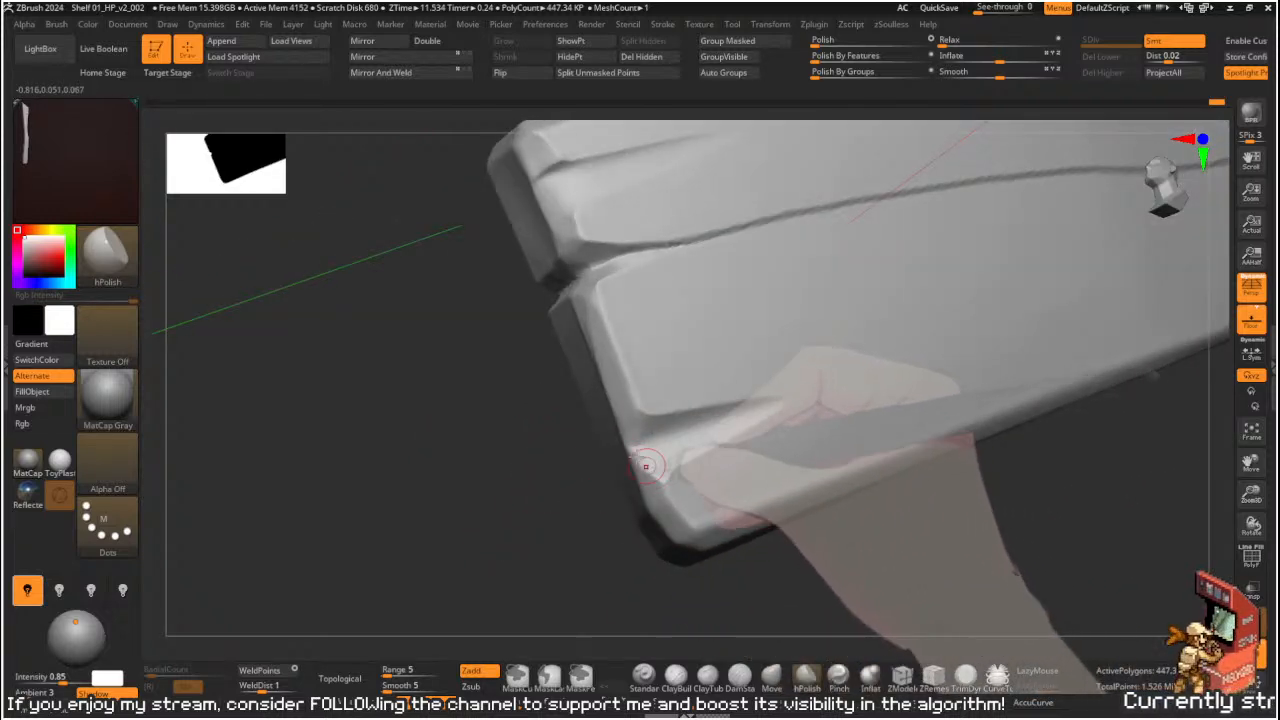
# - Carve a crack along the wider piece's notch from its tip out to the plank's end with a resized Orb_Cracks brush
pyautogui.moveTo(588, 462); pyautogui.dragTo(503, 471)
pyautogui.press('3')
pyautogui.press('s')
pyautogui.moveTo(657, 449); pyautogui.dragTo(760, 441)
pyautogui.press('s')
pyautogui.moveTo(671, 450); pyautogui.dragTo(661, 450)
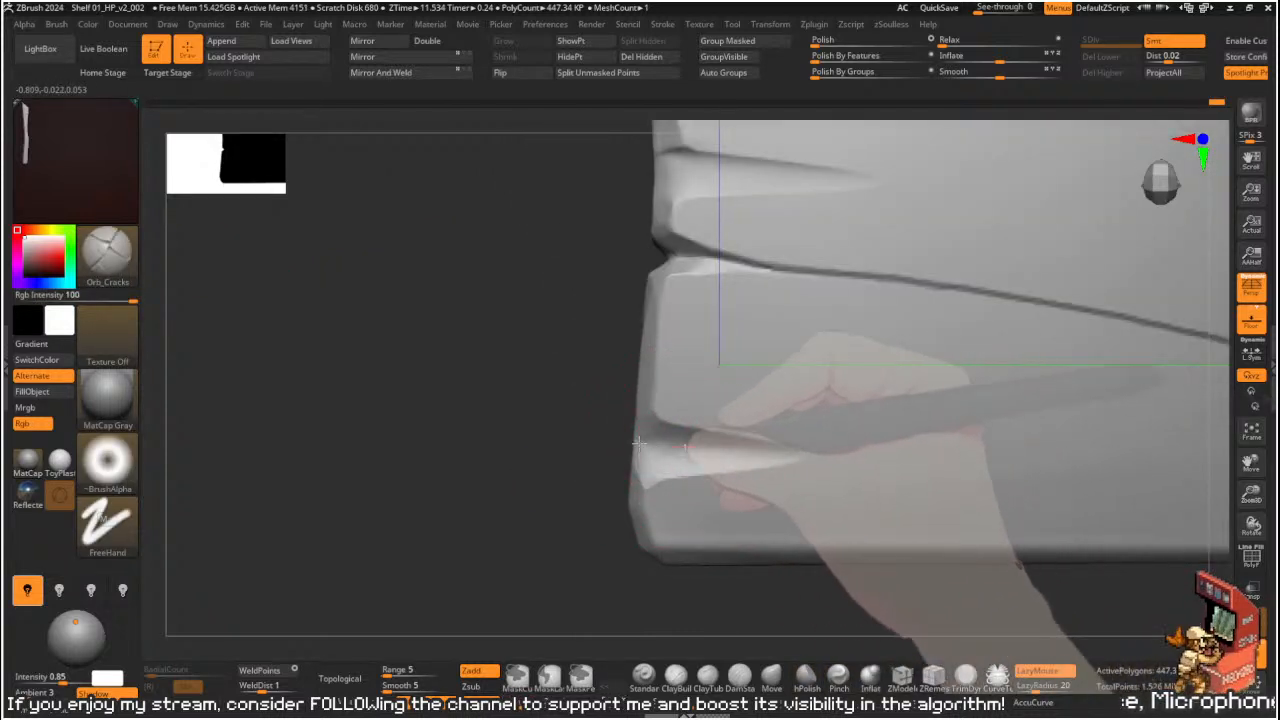
pyautogui.moveTo(775, 443); pyautogui.dragTo(617, 442)
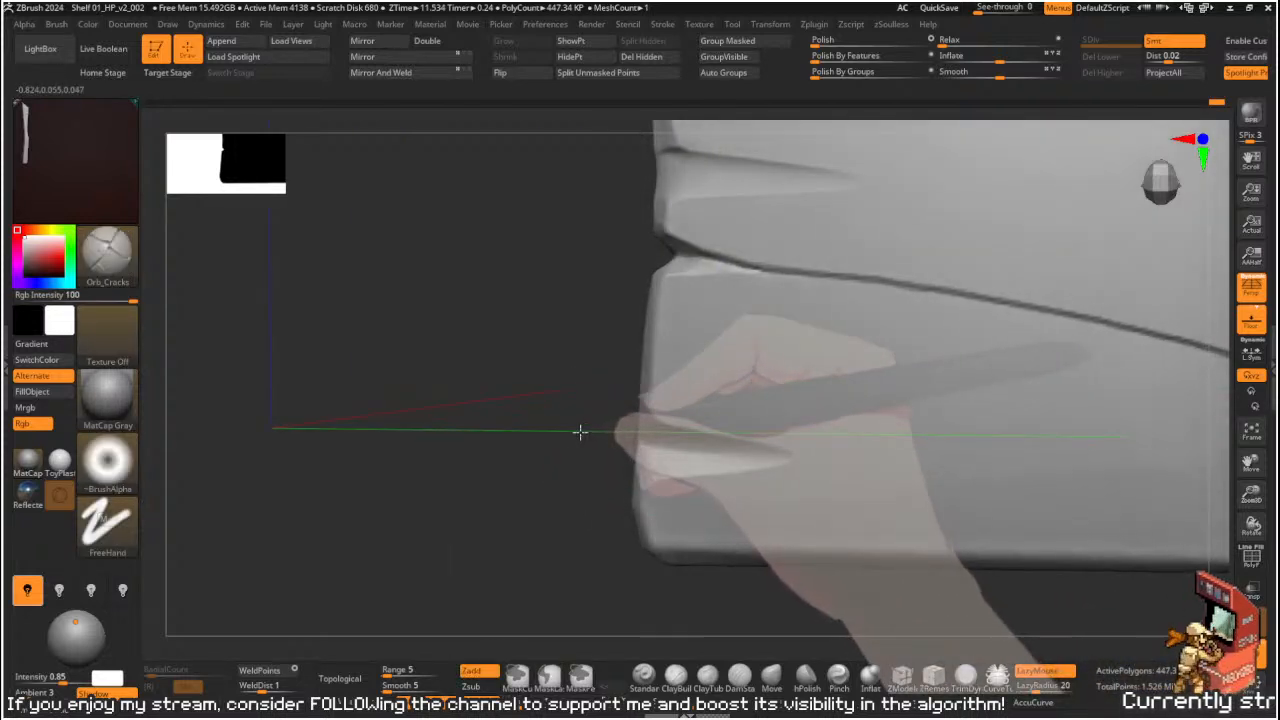
# - Clip a small V-shaped nick into the plank's end edge at the wider piece's notch with ClipCurve
pyautogui.hotkey('ctrl', 'shift')
pyautogui.keyDown('ctrl'); pyautogui.keyDown('shift'); pyautogui.moveTo(641, 437); pyautogui.dragTo(606, 431); pyautogui.keyUp('shift'); pyautogui.keyUp('ctrl')
pyautogui.moveTo(632, 427)
pyautogui.mouseDown(button='right')
pyautogui.moveTo(614, 429)
pyautogui.moveTo(629, 457)
pyautogui.mouseUp(button='right')
pyautogui.moveTo(618, 470)
pyautogui.keyDown('ctrl'); pyautogui.keyDown('shift'); pyautogui.mouseDown()
pyautogui.moveTo(636, 446)
pyautogui.moveTo(606, 424)
pyautogui.mouseUp(); pyautogui.keyUp('shift'); pyautogui.keyUp('ctrl')
pyautogui.moveTo(606, 424); pyautogui.dragTo(642, 442, button='right')
# - Polish and smooth the nick's edges across the end face and into the notch with hPolish
pyautogui.press('b')
pyautogui.press('h')
pyautogui.press('p')
pyautogui.press('s')
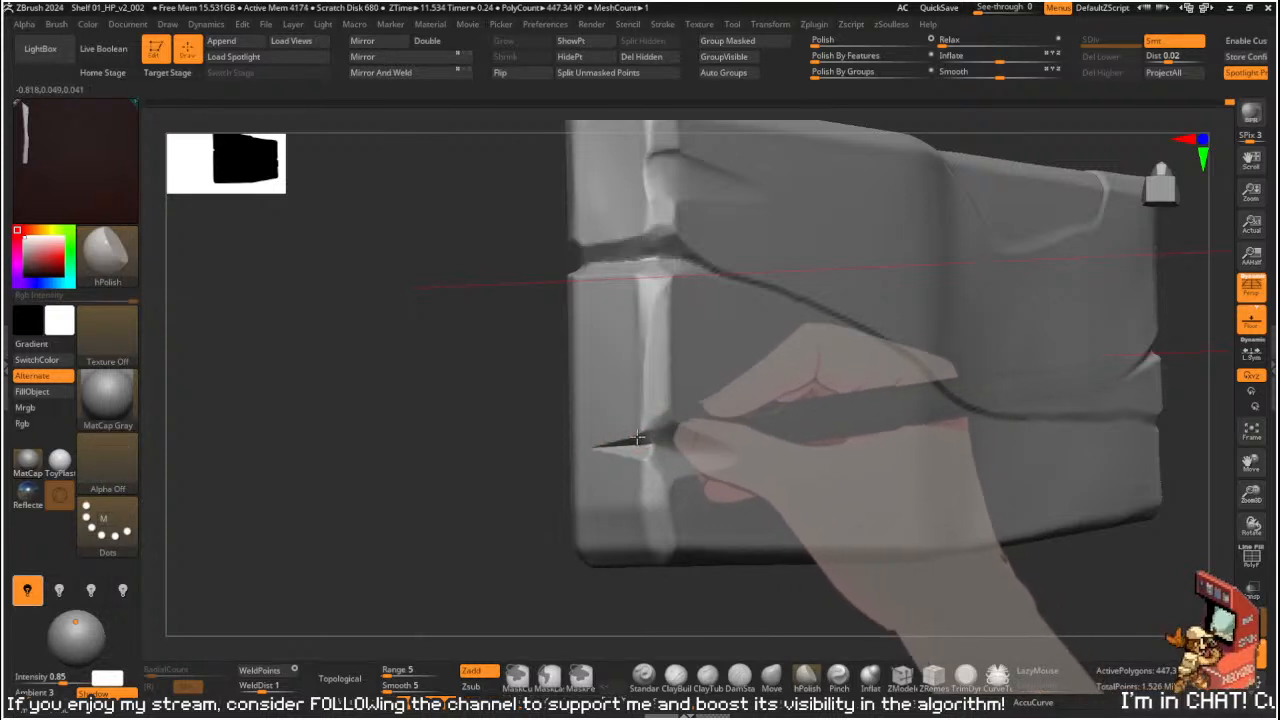
pyautogui.moveTo(612, 440); pyautogui.dragTo(551, 483, button='right')
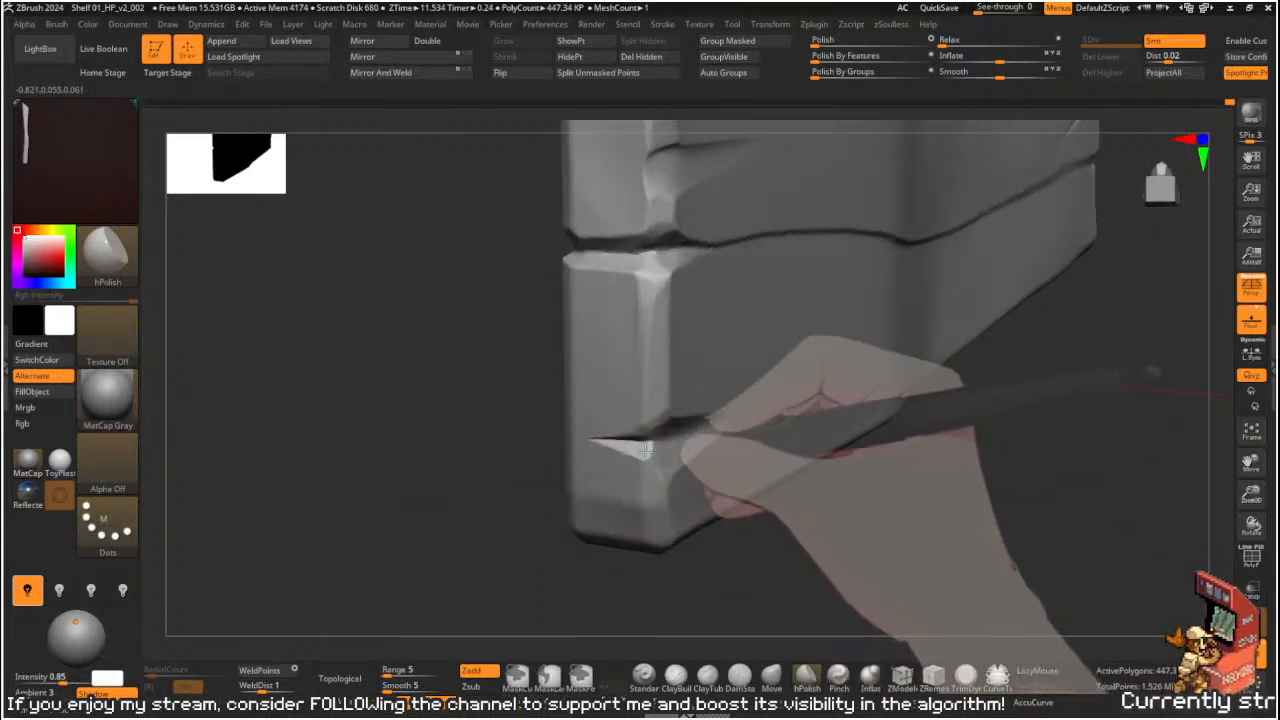
pyautogui.keyDown('shift'); pyautogui.moveTo(678, 451); pyautogui.dragTo(706, 434); pyautogui.keyUp('shift')
# - Sharpen the notch's crease with an Orb_Pinch stroke from the plank's end to the tip, and return to hPolish
pyautogui.moveTo(540, 450); pyautogui.dragTo(452, 449, button='right')
pyautogui.press('b')
pyautogui.press('o')
pyautogui.press('p')
pyautogui.moveTo(623, 447)
pyautogui.mouseDown()
pyautogui.moveTo(883, 457)
pyautogui.moveTo(807, 456)
pyautogui.mouseUp()
pyautogui.press('b')
pyautogui.press('h')
pyautogui.press('p')
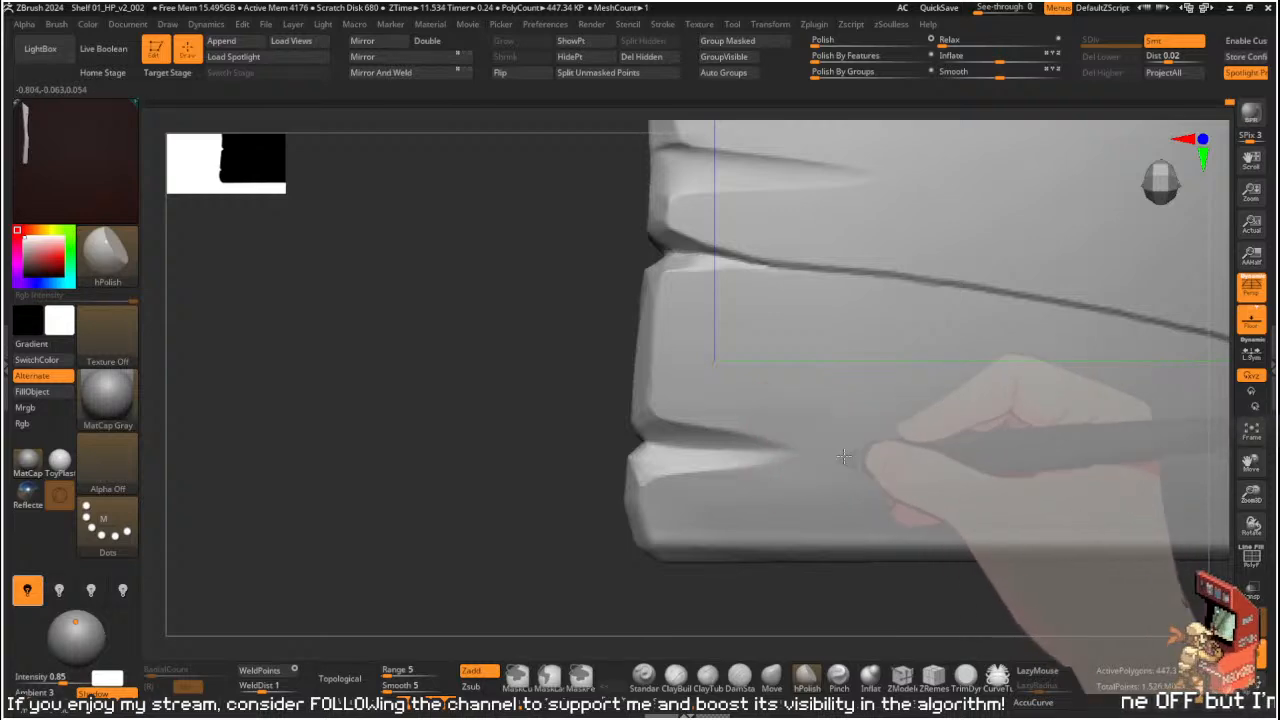
# - Polish the edges of the narrower piece's notch with hPolish, redoing one undone stroke at a smaller brush size
pyautogui.moveTo(604, 378); pyautogui.dragTo(731, 430)
pyautogui.moveTo(737, 237); pyautogui.dragTo(660, 220)
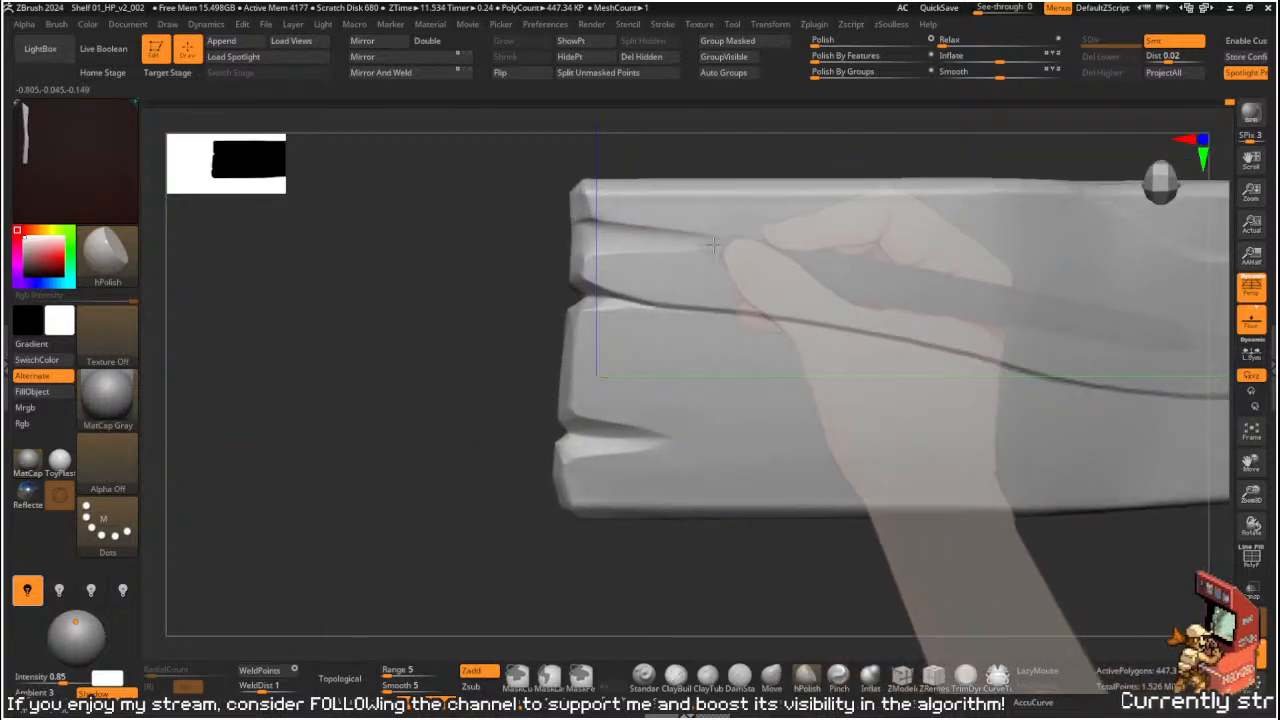
pyautogui.hotkey('ctrl', 'z')
pyautogui.moveTo(743, 229); pyautogui.dragTo(611, 206)
pyautogui.moveTo(480, 246)
pyautogui.keyDown('alt'); pyautogui.mouseDown()
pyautogui.moveTo(517, 331)
pyautogui.moveTo(523, 309)
pyautogui.moveTo(540, 333)
pyautogui.moveTo(551, 249)
pyautogui.moveTo(655, 338)
pyautogui.mouseUp(); pyautogui.keyUp('alt')
pyautogui.moveTo(660, 405); pyautogui.dragTo(654, 405)
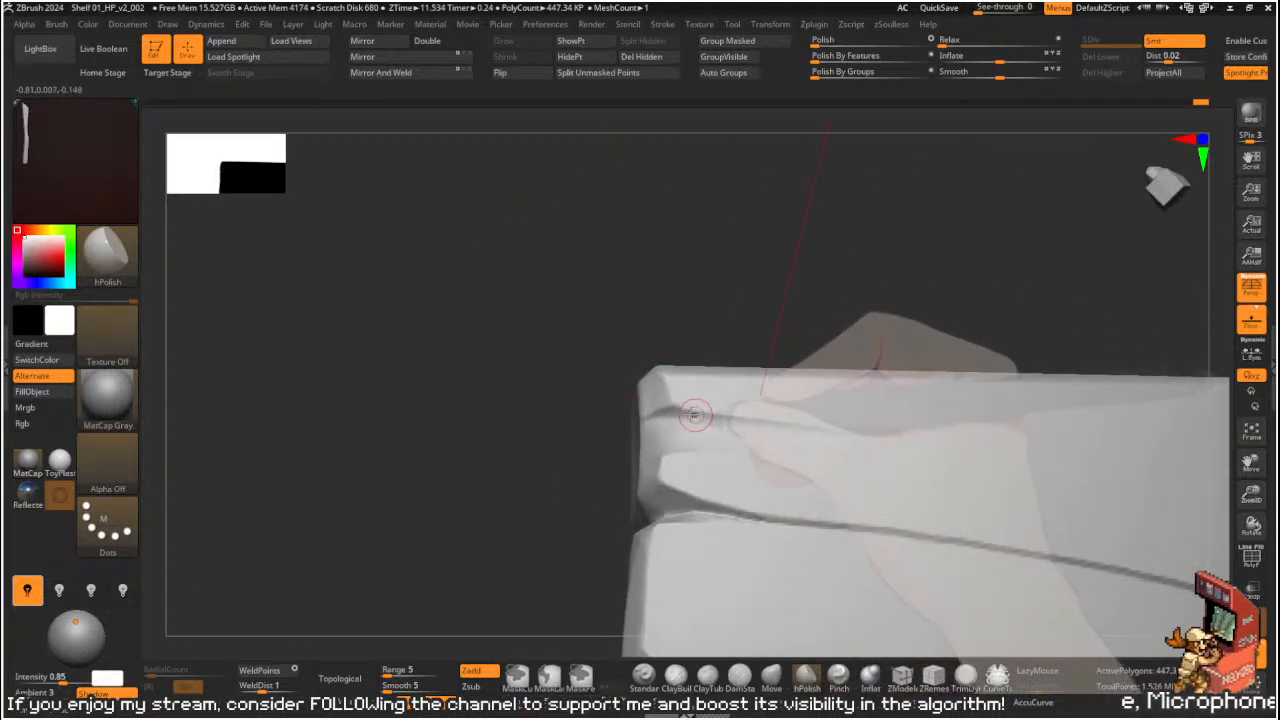
pyautogui.moveTo(683, 314); pyautogui.dragTo(689, 409)
pyautogui.press('s')
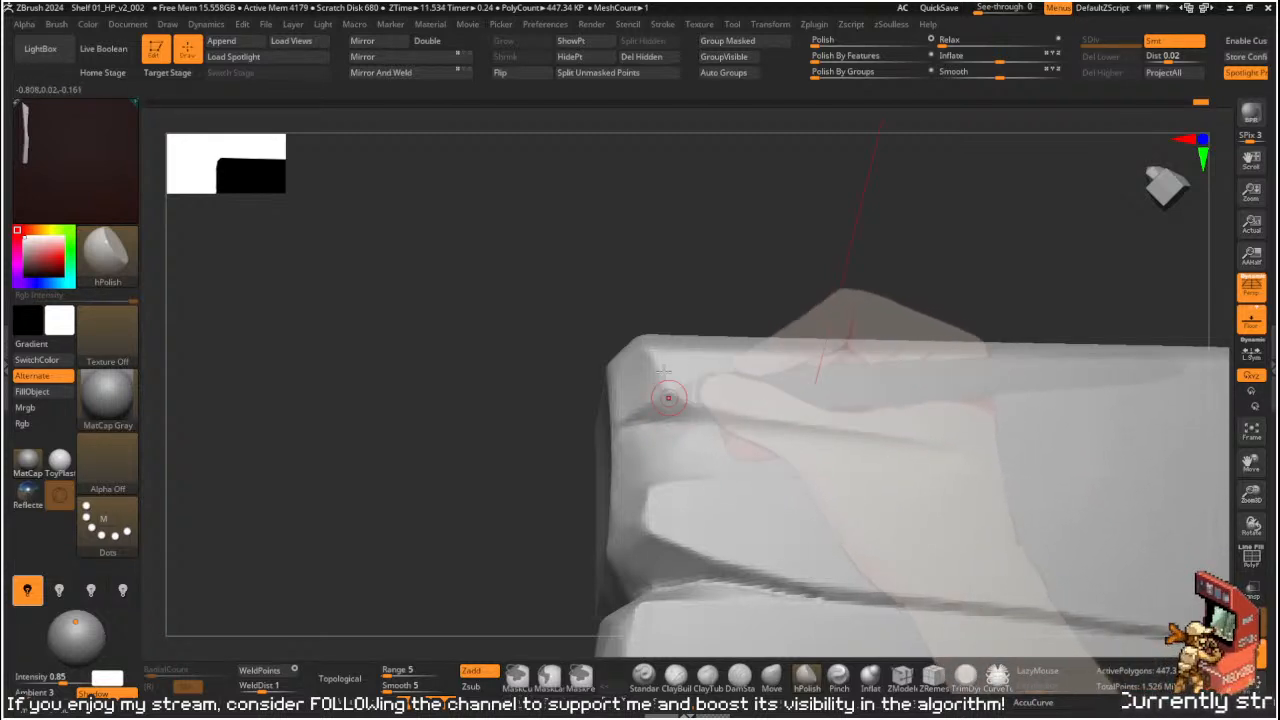
# - Clip a small V-shaped nick into the plank's end edge at the narrower piece's notch with ClipCurve
pyautogui.moveTo(688, 300); pyautogui.dragTo(679, 394)
pyautogui.moveTo(548, 306); pyautogui.dragTo(643, 320)
pyautogui.hotkey('ctrl', 'shift')
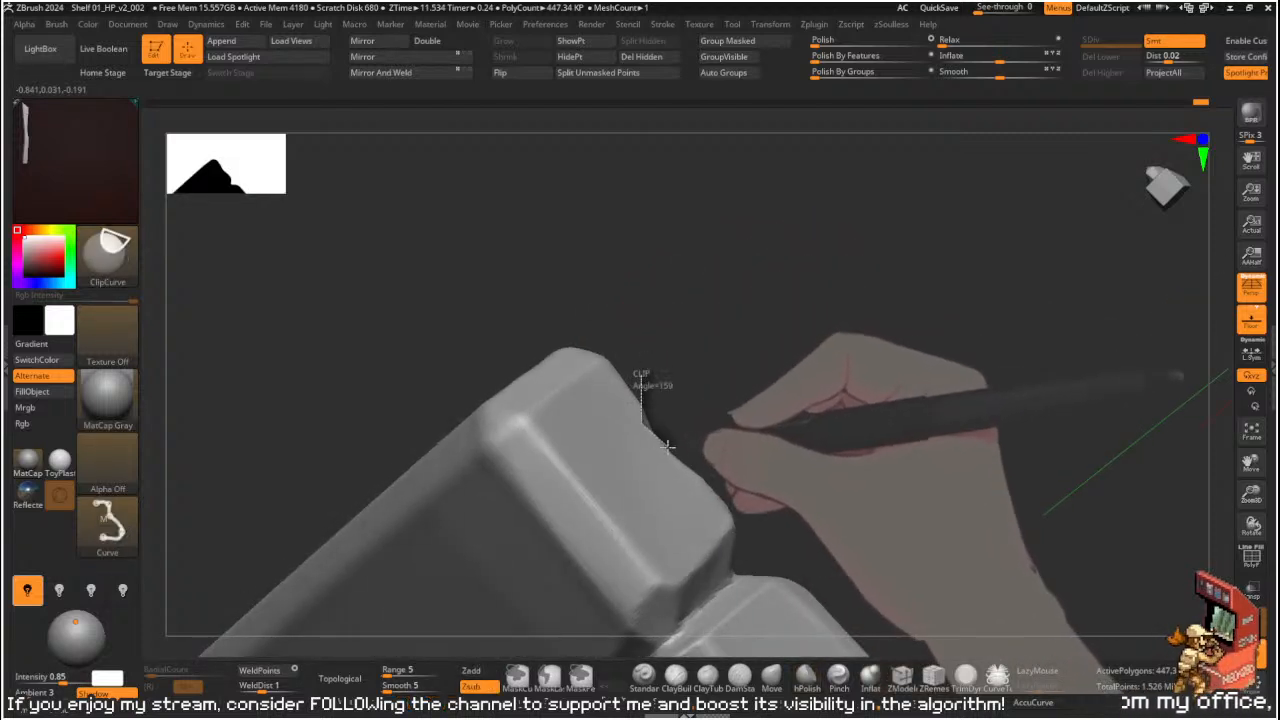
pyautogui.keyDown('ctrl'); pyautogui.keyDown('shift'); pyautogui.moveTo(714, 486); pyautogui.dragTo(716, 487); pyautogui.keyUp('shift'); pyautogui.keyUp('ctrl')
# - Polish the nick's edges across the end face and the front bevel with hPolish
pyautogui.moveTo(745, 428); pyautogui.dragTo(636, 418)
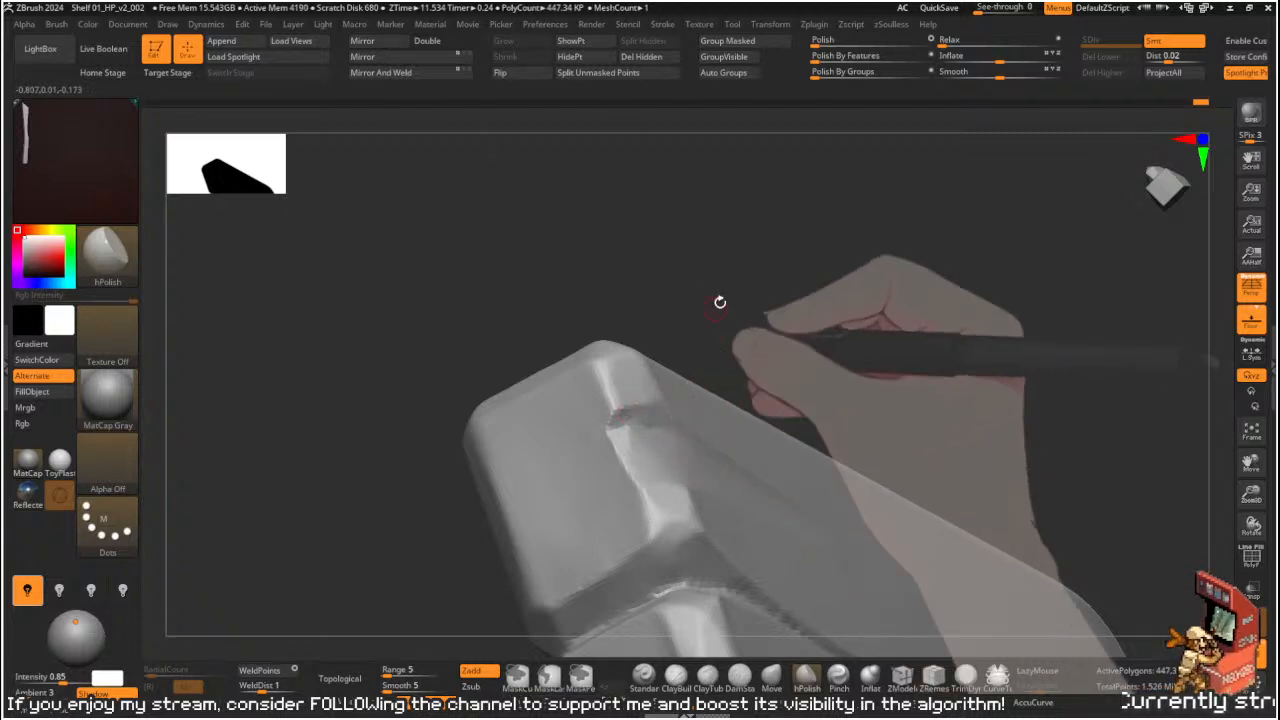
pyautogui.moveTo(709, 320); pyautogui.dragTo(643, 416)
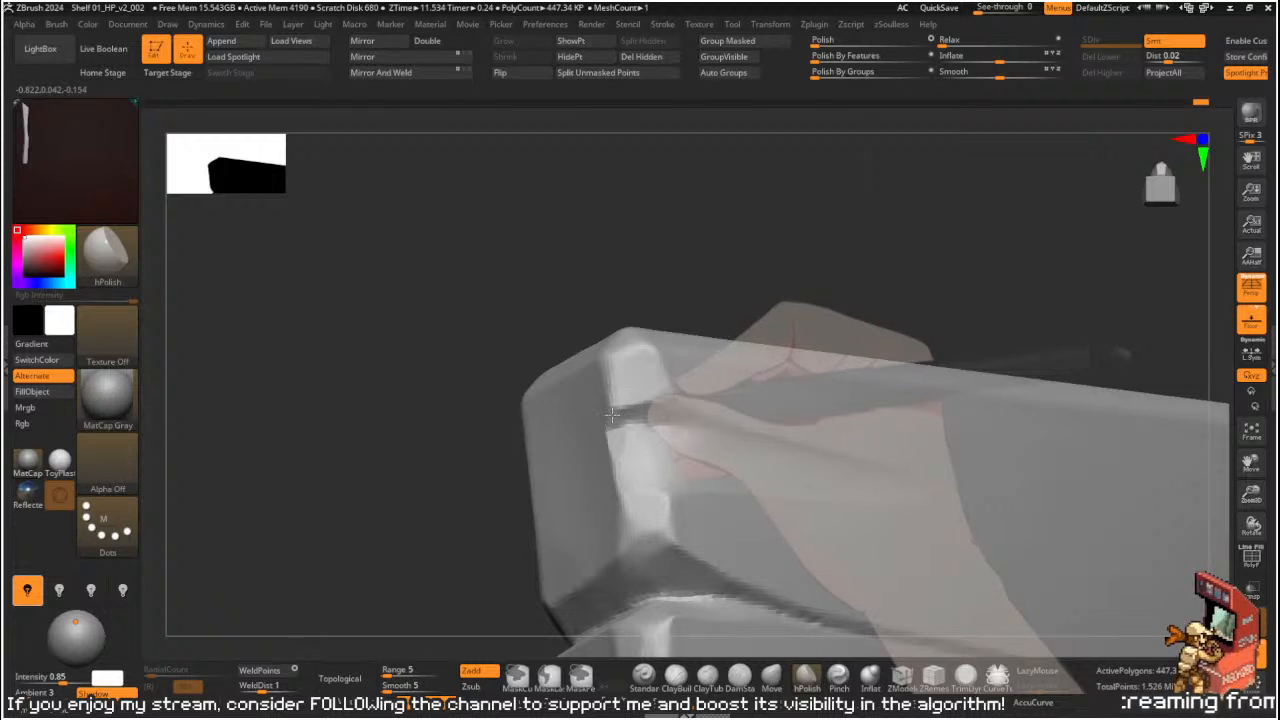
pyautogui.moveTo(703, 246); pyautogui.dragTo(657, 337)
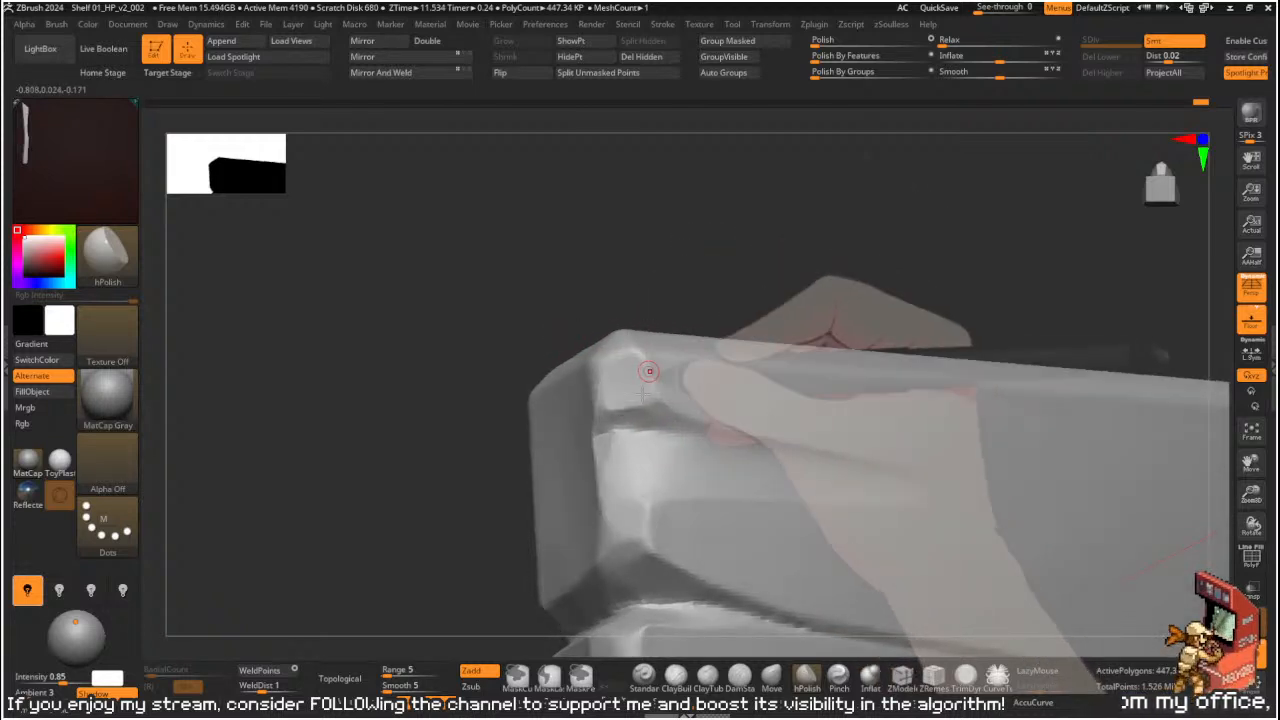
# - Sharpen the nick's crease with Orb_Pinch, and refine its edges with hPolish and Smooth
pyautogui.press('1')
pyautogui.moveTo(629, 429)
pyautogui.mouseDown()
pyautogui.moveTo(655, 426)
pyautogui.moveTo(581, 423)
pyautogui.mouseUp()
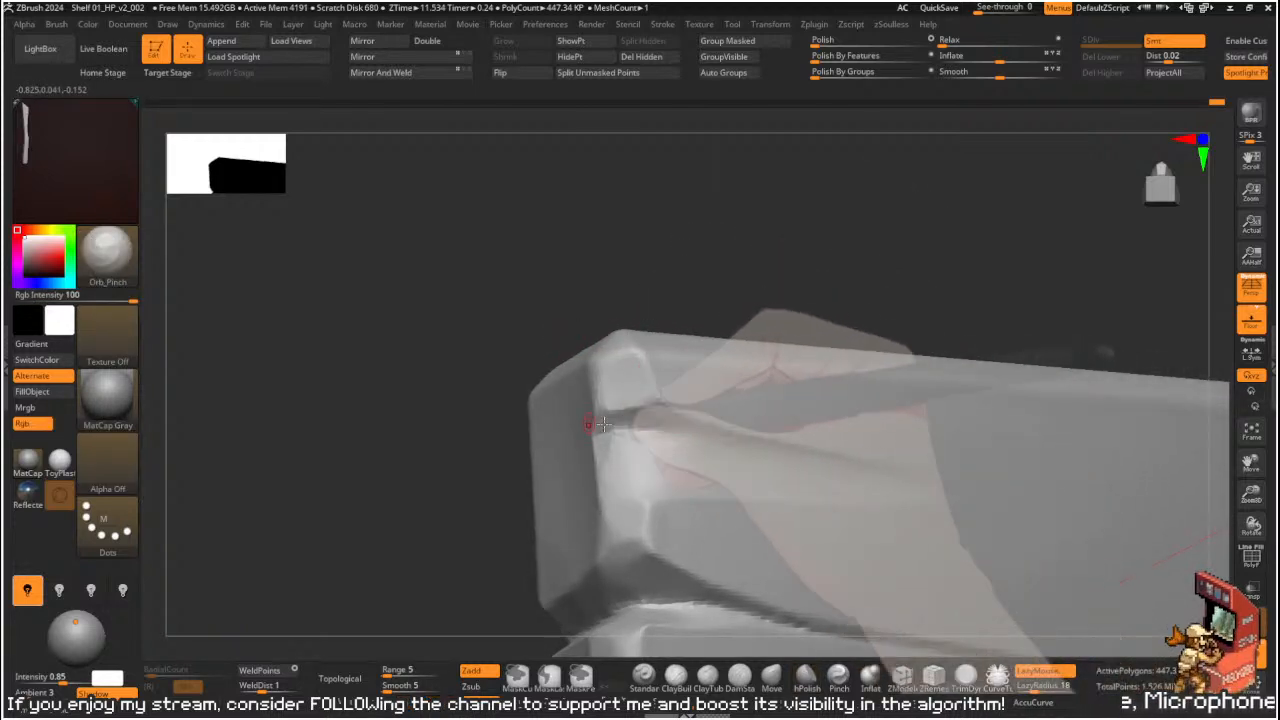
pyautogui.press('2')
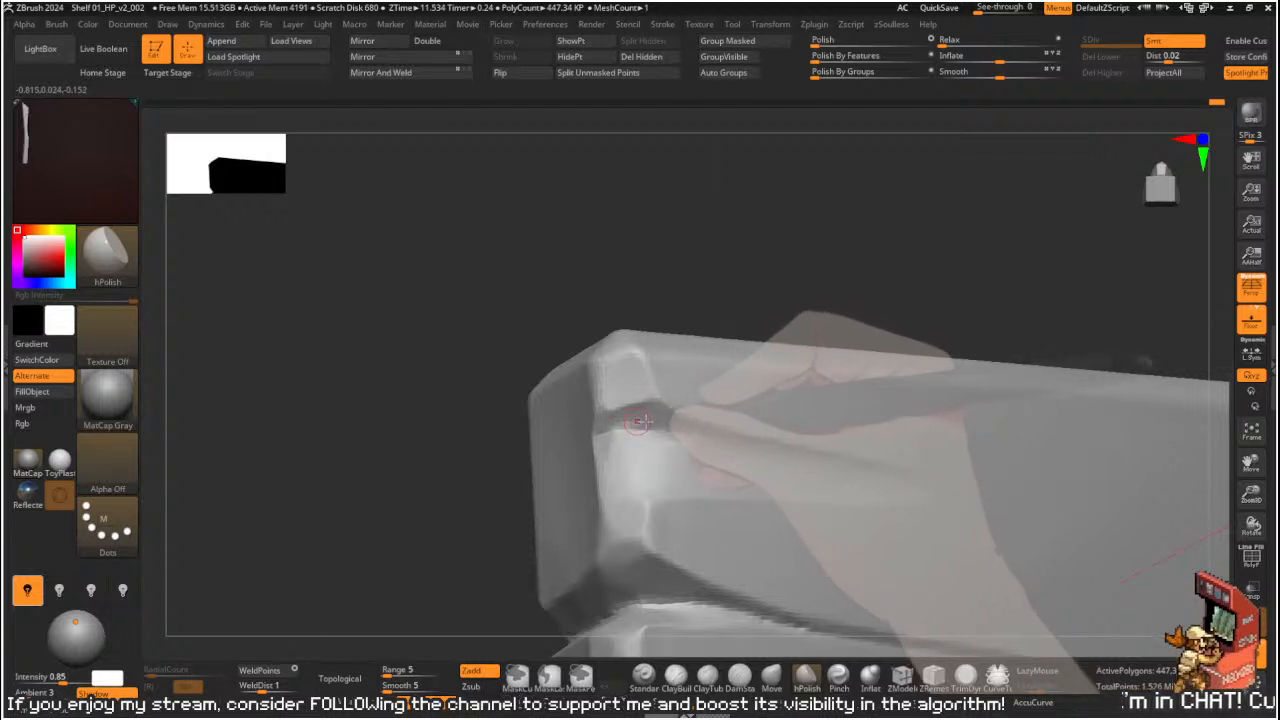
pyautogui.press('shift')
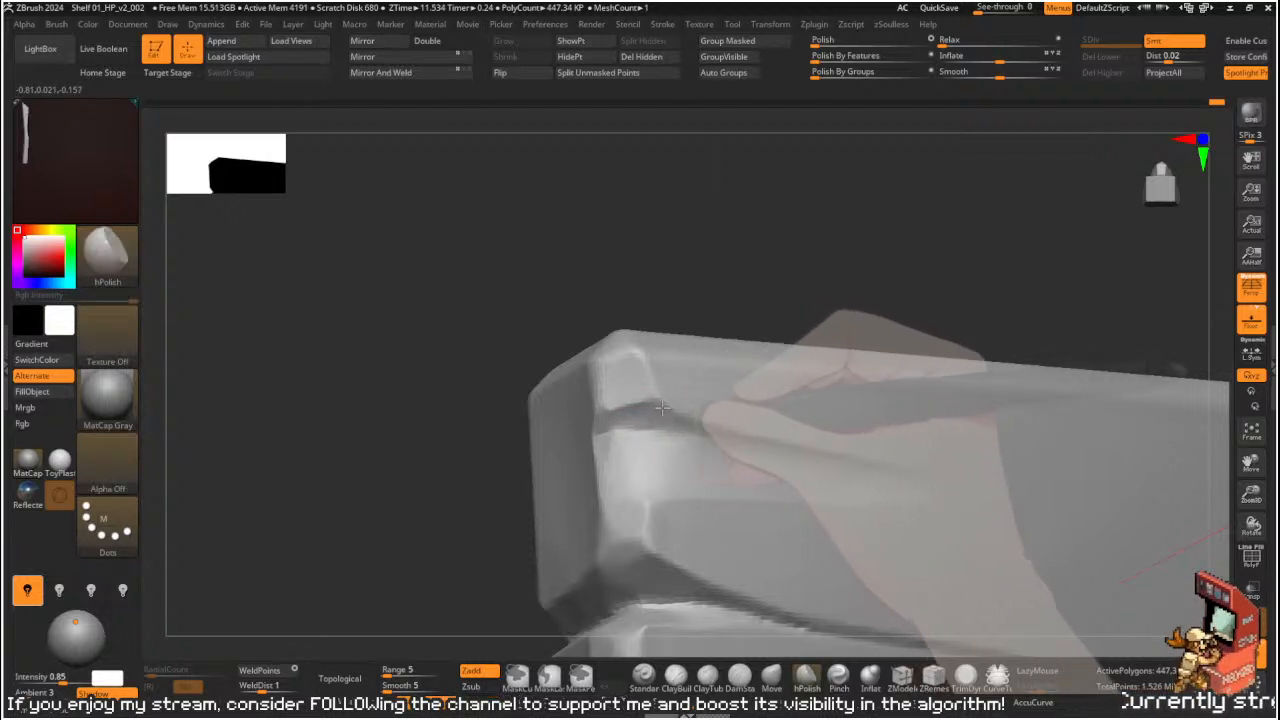
pyautogui.moveTo(703, 260); pyautogui.dragTo(686, 263)
pyautogui.press('shift')
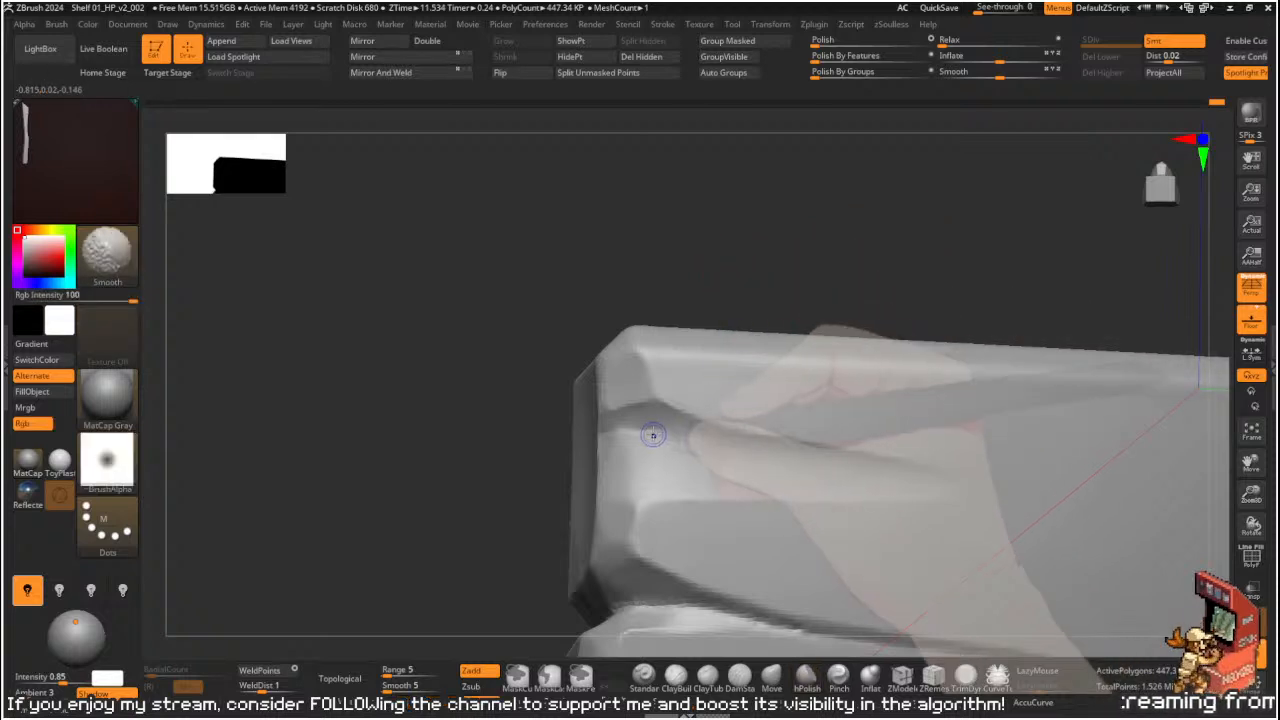
# - Define the crease from the nick into the narrower piece's notch with Orb_Pinch and an Orb_Cracks stroke
pyautogui.press('3')
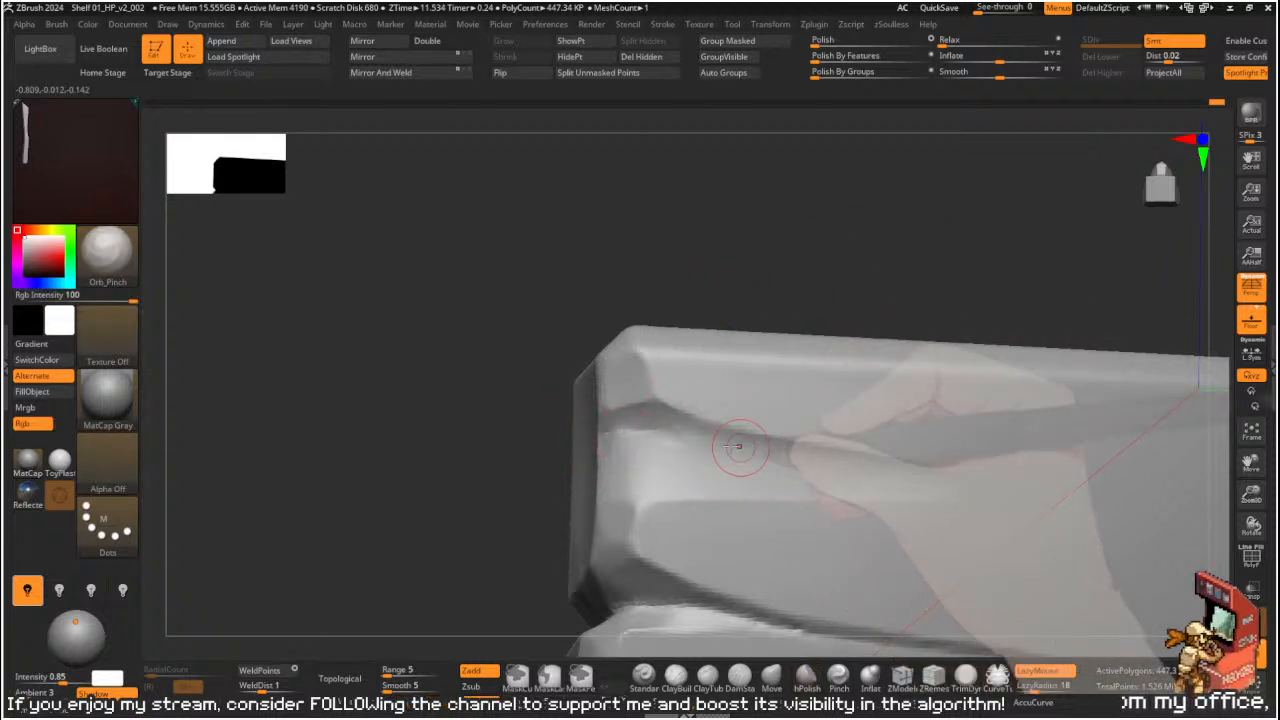
pyautogui.press('shift')
pyautogui.press('2')
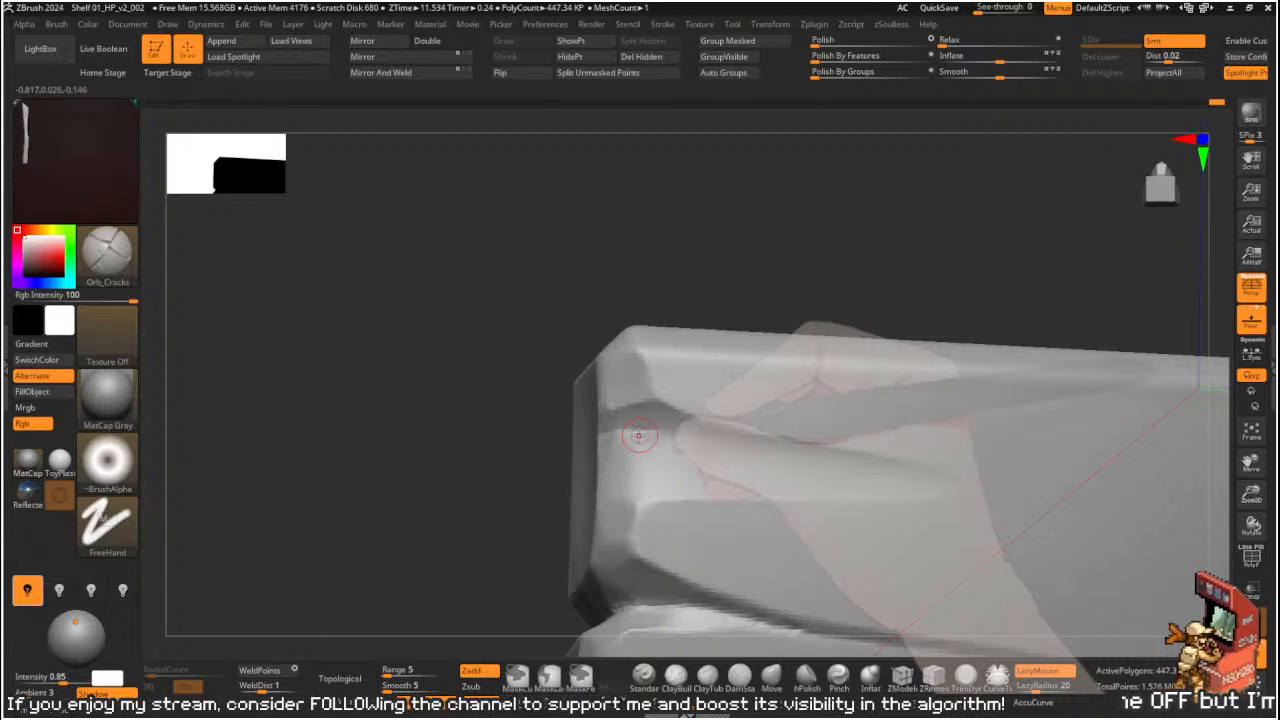
pyautogui.moveTo(669, 434); pyautogui.dragTo(771, 434)
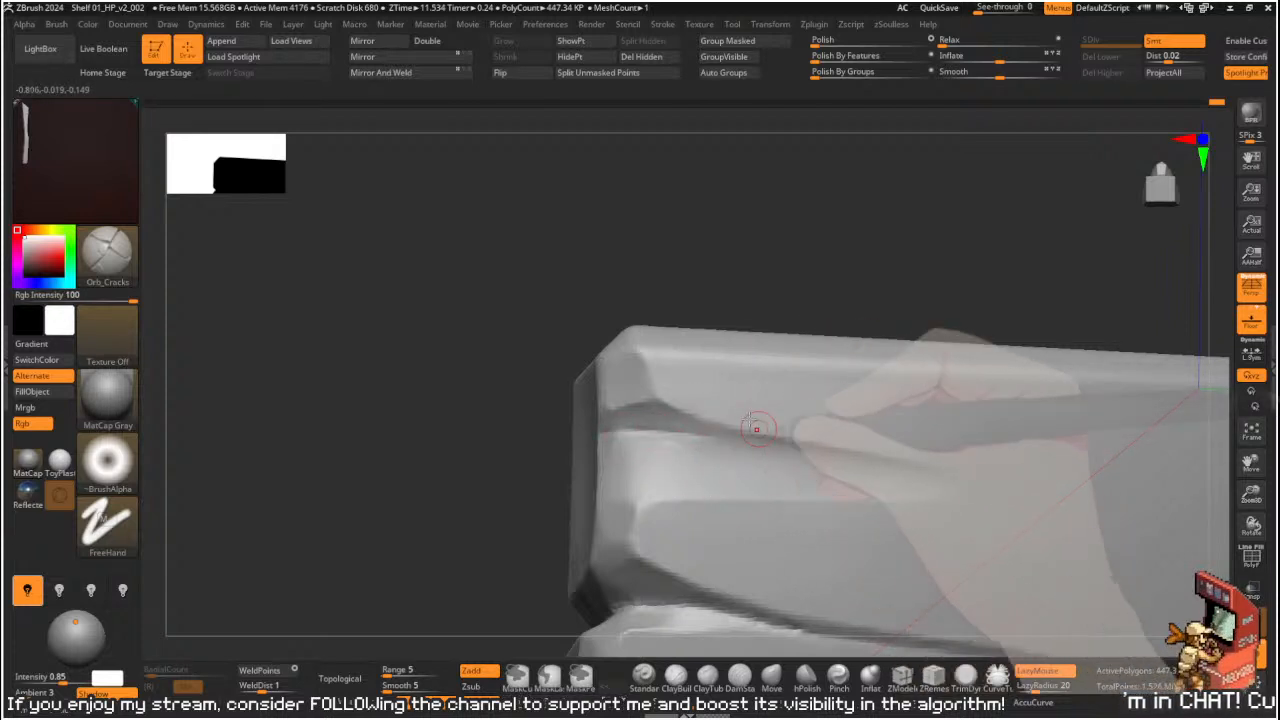
pyautogui.moveTo(790, 300); pyautogui.dragTo(750, 300)
# - Polish the nick's transition into the notch with hPolish and smooth the remaining rough spots
pyautogui.press('1')
pyautogui.moveTo(634, 376); pyautogui.dragTo(670, 427, button='right')
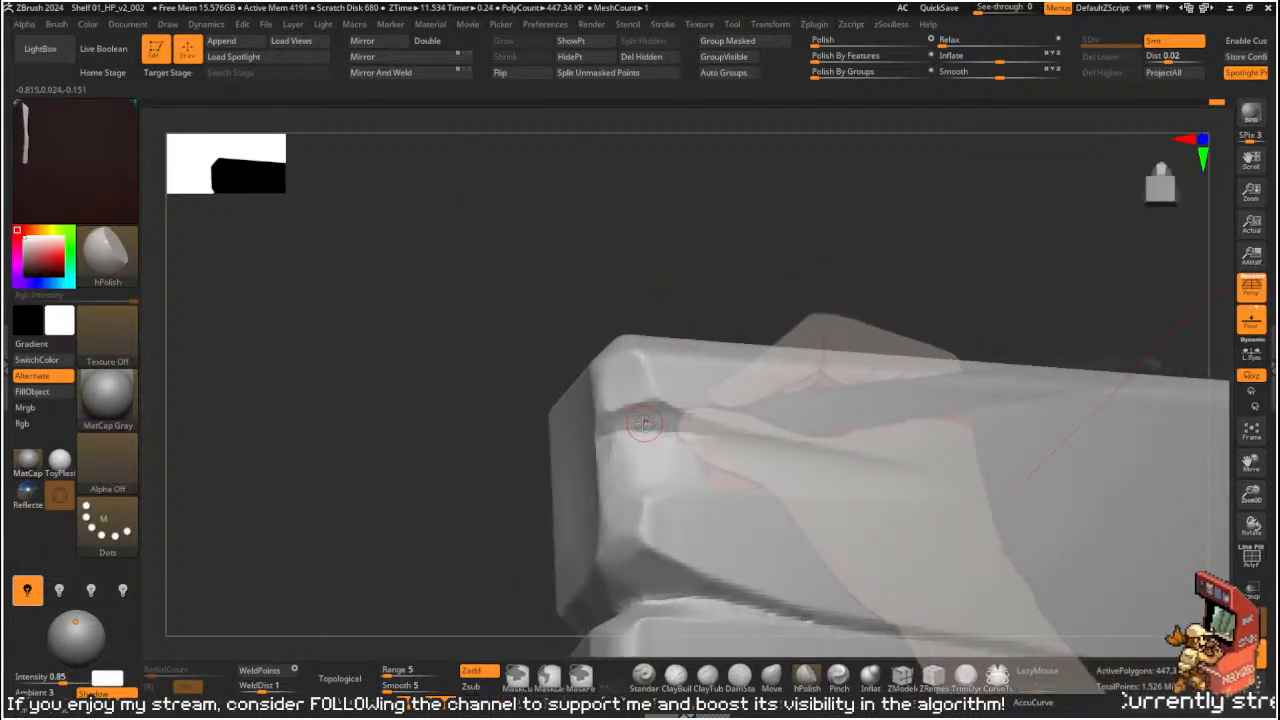
pyautogui.moveTo(642, 424); pyautogui.dragTo(702, 428)
pyautogui.moveTo(646, 404)
pyautogui.mouseDown(button='right')
pyautogui.moveTo(666, 243)
pyautogui.moveTo(636, 410)
pyautogui.moveTo(734, 200)
pyautogui.moveTo(763, 286)
pyautogui.mouseUp(button='right')
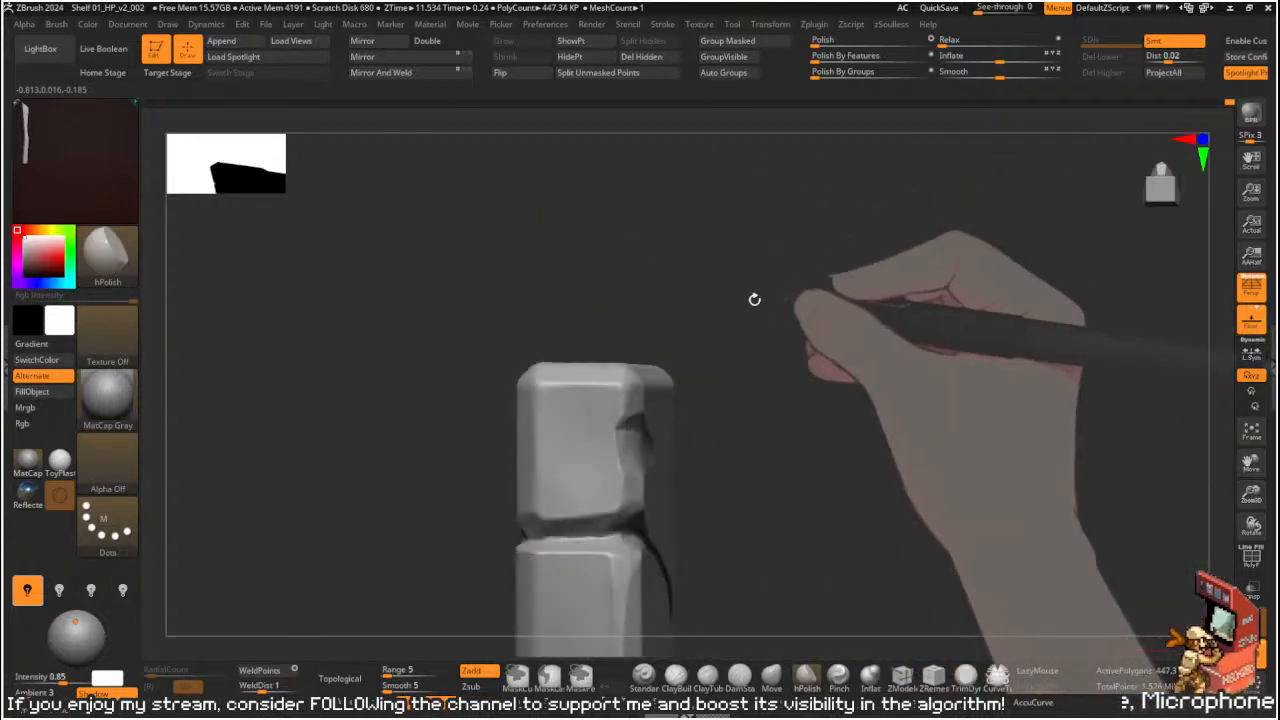
pyautogui.moveTo(849, 360)
pyautogui.mouseDown(button='right')
pyautogui.moveTo(769, 329)
pyautogui.moveTo(786, 331)
pyautogui.moveTo(706, 431)
pyautogui.mouseUp(button='right')
pyautogui.moveTo(706, 431)
pyautogui.keyDown('shift'); pyautogui.mouseDown()
pyautogui.moveTo(672, 441)
pyautogui.moveTo(636, 426)
pyautogui.mouseUp(); pyautogui.keyUp('shift')
pyautogui.keyDown('ctrl'); pyautogui.moveTo(519, 357); pyautogui.dragTo(557, 362); pyautogui.keyUp('ctrl')
pyautogui.keyDown('shift'); pyautogui.moveTo(612, 430); pyautogui.dragTo(706, 444); pyautogui.keyUp('shift')
pyautogui.keyDown('ctrl'); pyautogui.moveTo(549, 429); pyautogui.dragTo(474, 354, button='right'); pyautogui.keyUp('ctrl')
# - Show all the shelf parts again and frame the upright beside the planks
pyautogui.moveTo(600, 329)
pyautogui.mouseDown(button='right')
pyautogui.moveTo(1023, 382)
pyautogui.moveTo(997, 394)
pyautogui.moveTo(1002, 340)
pyautogui.moveTo(983, 300)
pyautogui.moveTo(954, 297)
pyautogui.moveTo(963, 306)
pyautogui.mouseUp(button='right')
pyautogui.hotkey('ctrl', 'shift', 's')
pyautogui.moveTo(1011, 369); pyautogui.dragTo(940, 272, button='right')
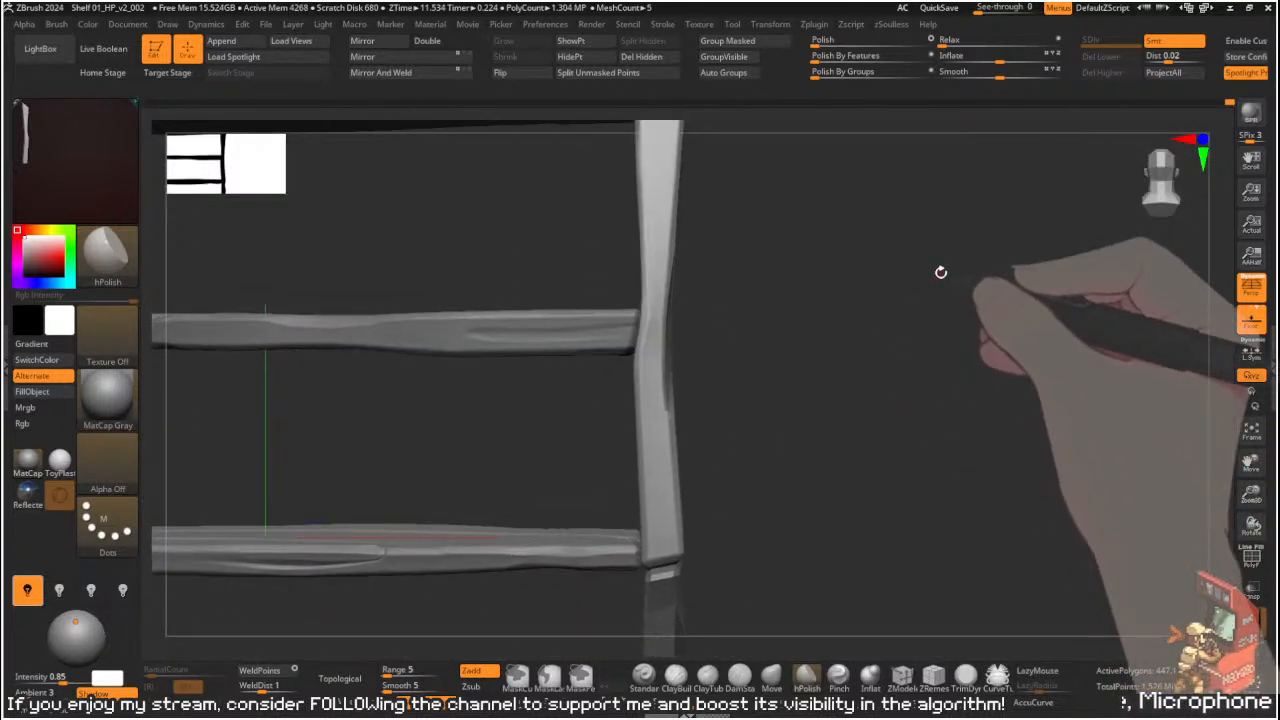
# - Size the Move brush to a Draw Size of about 9 for the lower end of the upright's long gouge
pyautogui.moveTo(1006, 380)
pyautogui.mouseDown(button='right')
pyautogui.moveTo(986, 369)
pyautogui.moveTo(946, 378)
pyautogui.moveTo(769, 291)
pyautogui.moveTo(889, 380)
pyautogui.moveTo(860, 346)
pyautogui.moveTo(689, 420)
pyautogui.moveTo(823, 406)
pyautogui.moveTo(766, 406)
pyautogui.moveTo(859, 354)
pyautogui.moveTo(883, 374)
pyautogui.moveTo(691, 446)
pyautogui.mouseUp(button='right')
pyautogui.press('s')
pyautogui.click(698, 441)
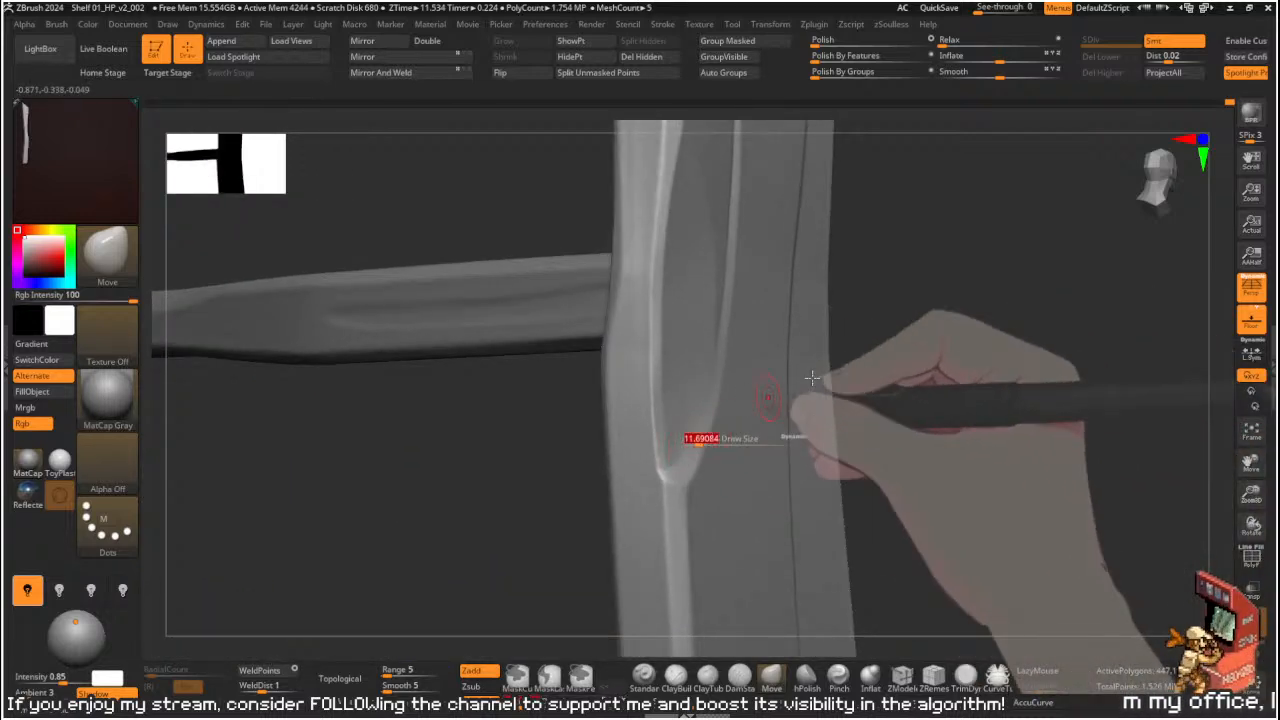
pyautogui.moveTo(750, 410); pyautogui.dragTo(788, 312, button='right')
pyautogui.click(711, 389)
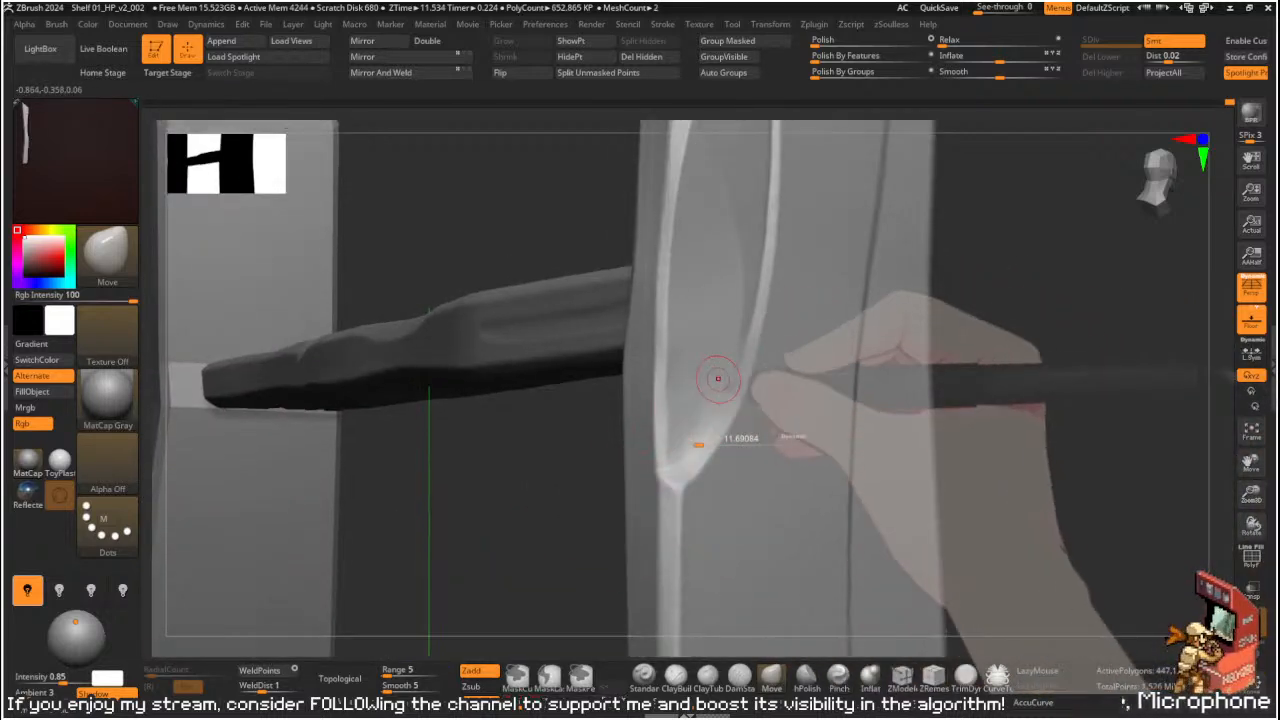
pyautogui.moveTo(731, 371)
pyautogui.keyDown('ctrl'); pyautogui.mouseDown()
pyautogui.moveTo(686, 452)
pyautogui.moveTo(654, 457)
pyautogui.moveTo(666, 374)
pyautogui.mouseUp(); pyautogui.keyUp('ctrl')
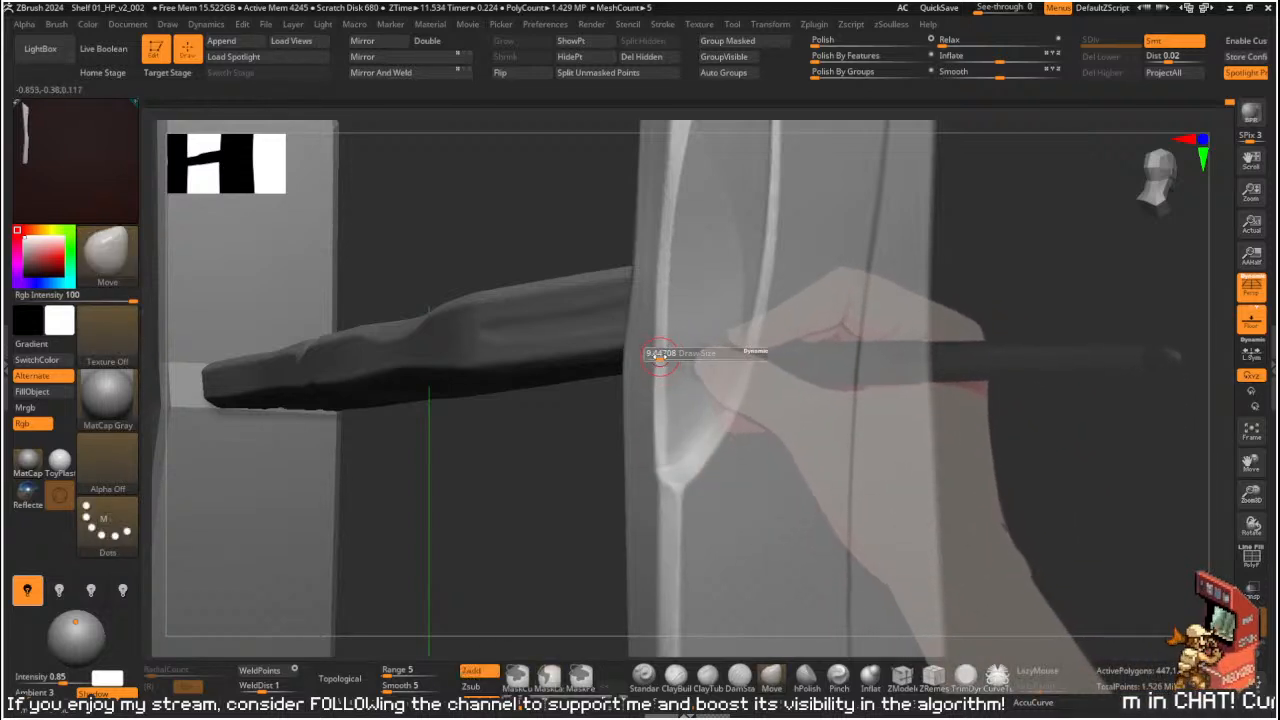
# - Isolate the gouge's lower end with an inverted MaskLasso mask and deform it with the Inflat brush
pyautogui.moveTo(648, 288)
pyautogui.keyDown('ctrl'); pyautogui.mouseDown()
pyautogui.moveTo(645, 455)
pyautogui.moveTo(668, 468)
pyautogui.mouseUp(); pyautogui.keyUp('ctrl')
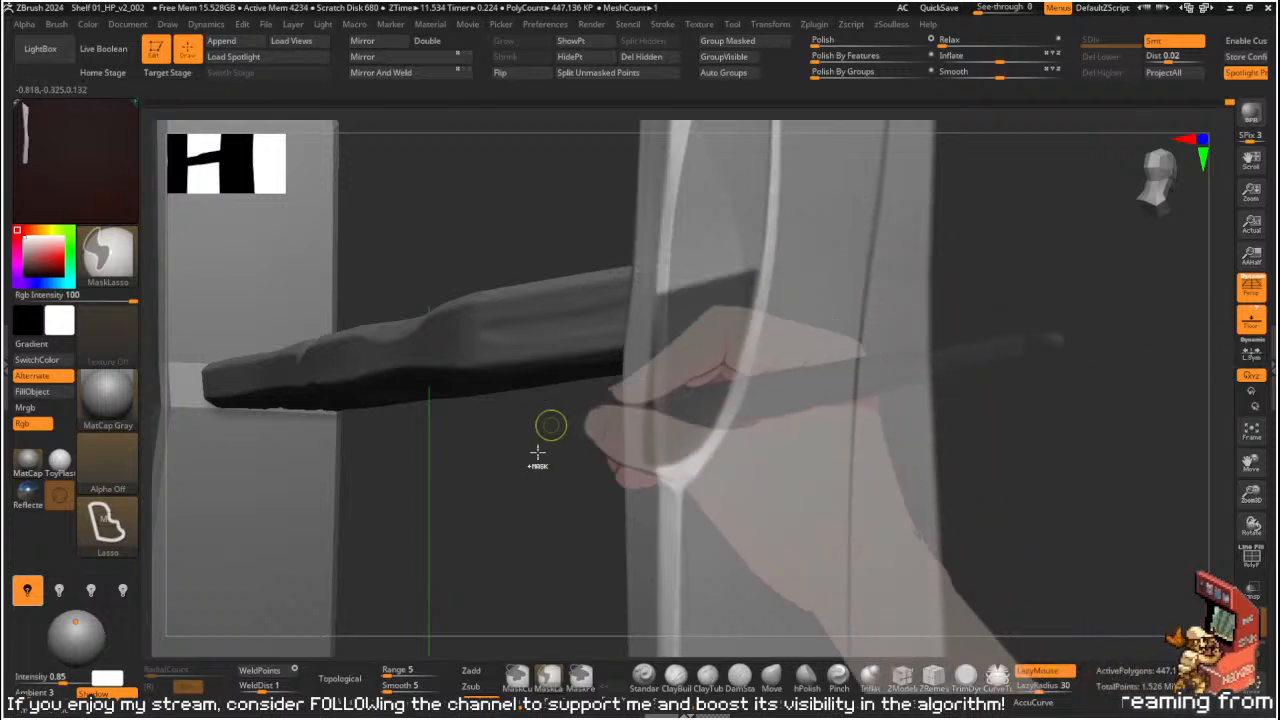
pyautogui.keyDown('ctrl'); pyautogui.click(563, 551); pyautogui.keyUp('ctrl')
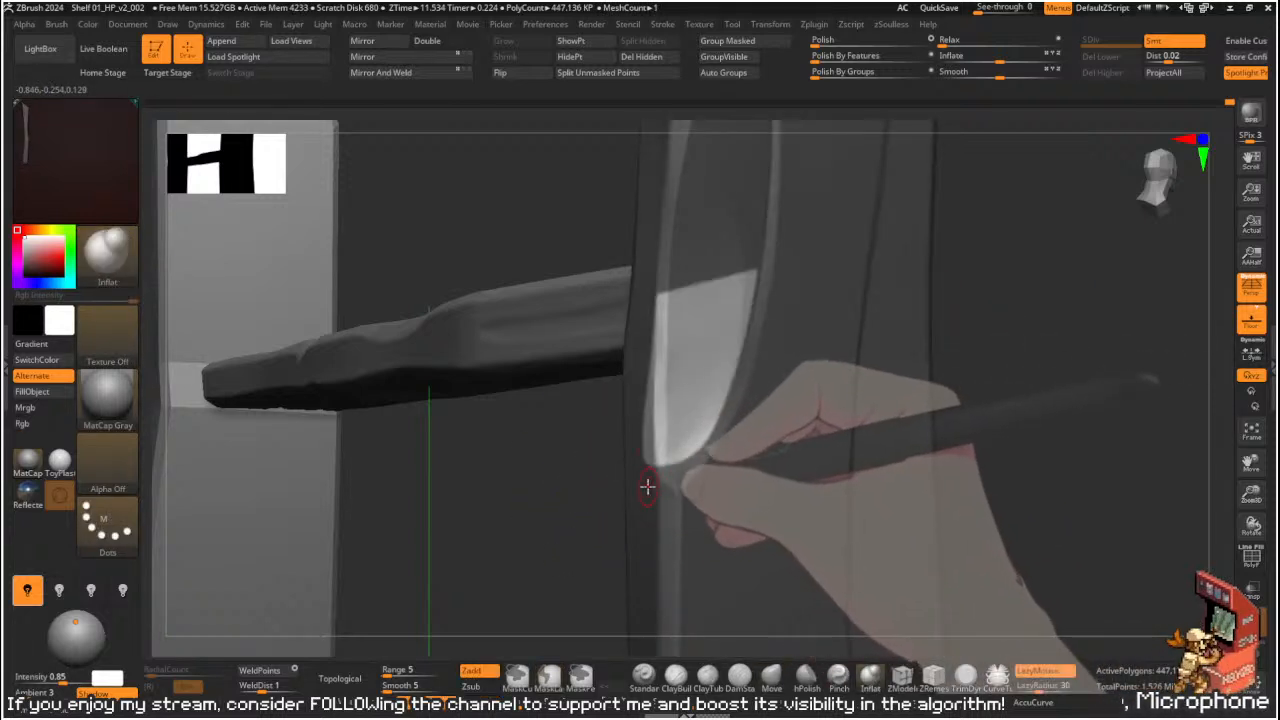
pyautogui.press('b')
pyautogui.press('i')
pyautogui.press('n')
pyautogui.moveTo(626, 391)
pyautogui.mouseDown()
pyautogui.moveTo(660, 560)
pyautogui.moveTo(700, 554)
pyautogui.moveTo(702, 528)
pyautogui.mouseUp()
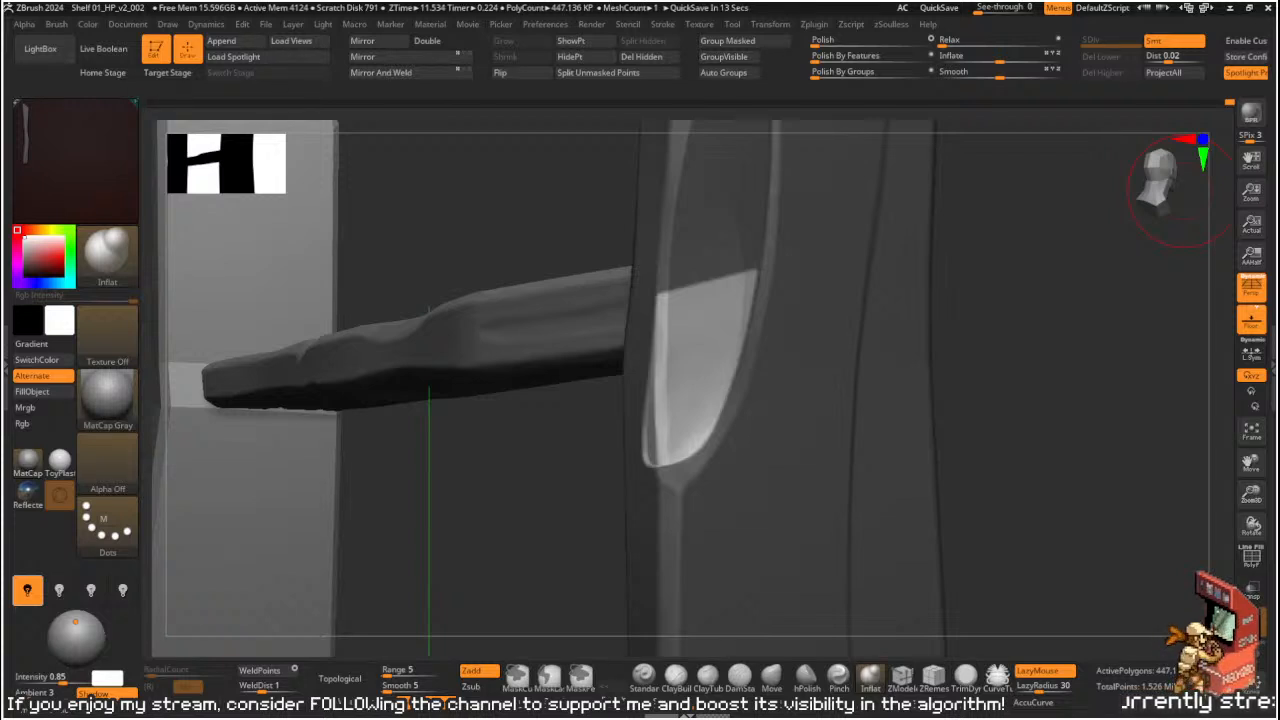
# - Reshape the unmasked lower end of the gouge with a large Move brush and clear the mask
pyautogui.moveTo(1000, 342)
pyautogui.mouseDown()
pyautogui.moveTo(1023, 343)
pyautogui.moveTo(714, 470)
pyautogui.mouseUp()
pyautogui.press('b')
pyautogui.press('m')
pyautogui.press('v')
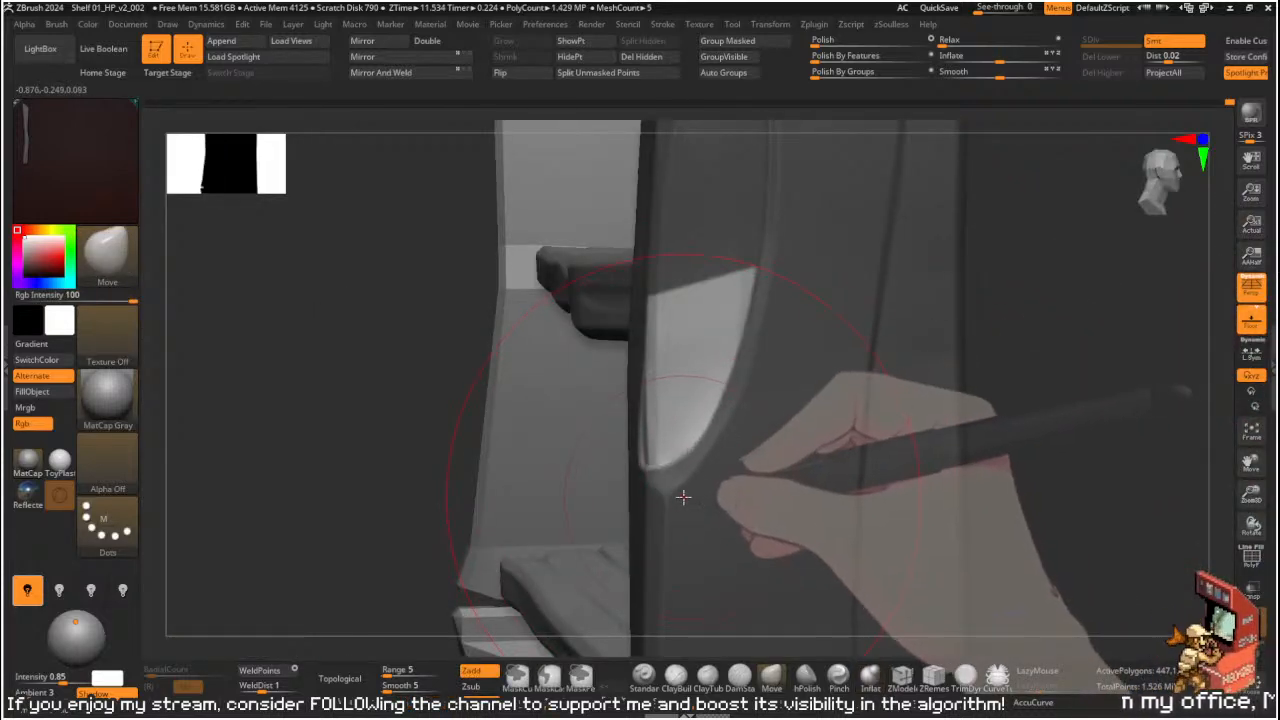
pyautogui.moveTo(1089, 309)
pyautogui.mouseDown()
pyautogui.moveTo(869, 334)
pyautogui.moveTo(903, 354)
pyautogui.moveTo(949, 340)
pyautogui.moveTo(915, 349)
pyautogui.moveTo(820, 309)
pyautogui.moveTo(660, 291)
pyautogui.mouseUp()
pyautogui.keyDown('ctrl'); pyautogui.click(915, 349); pyautogui.keyUp('ctrl')
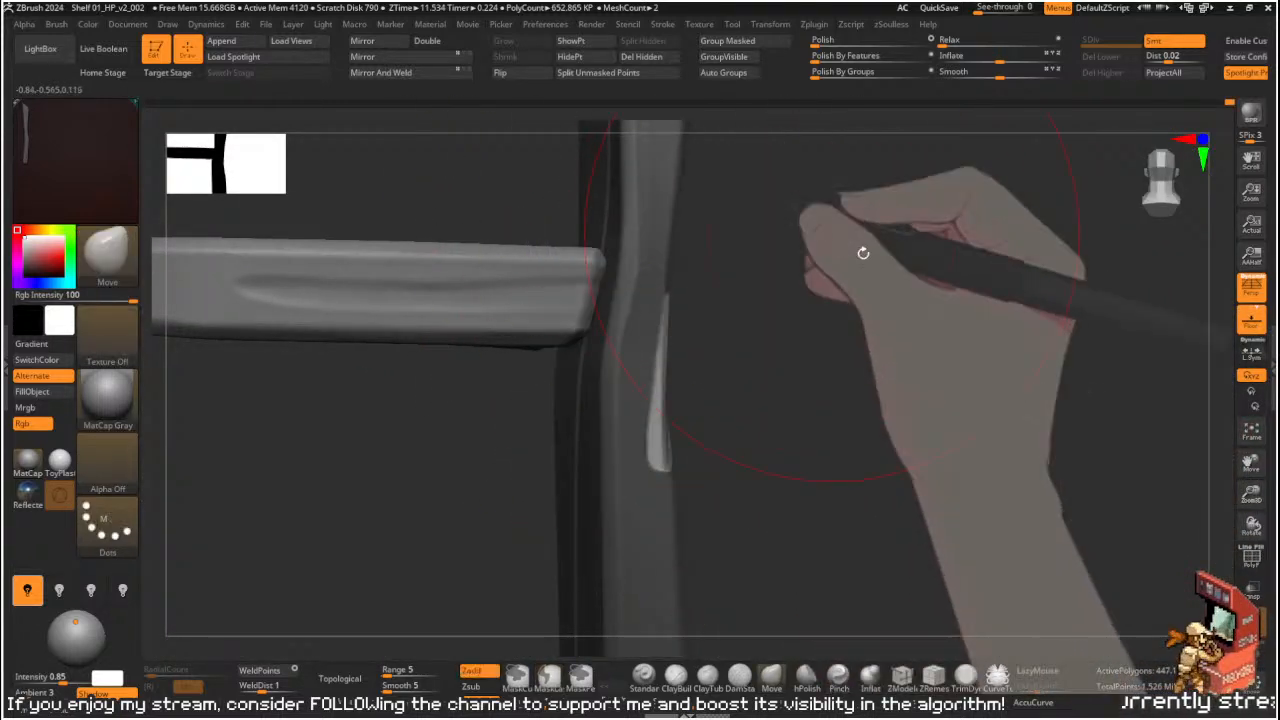
pyautogui.moveTo(821, 227); pyautogui.dragTo(760, 260)
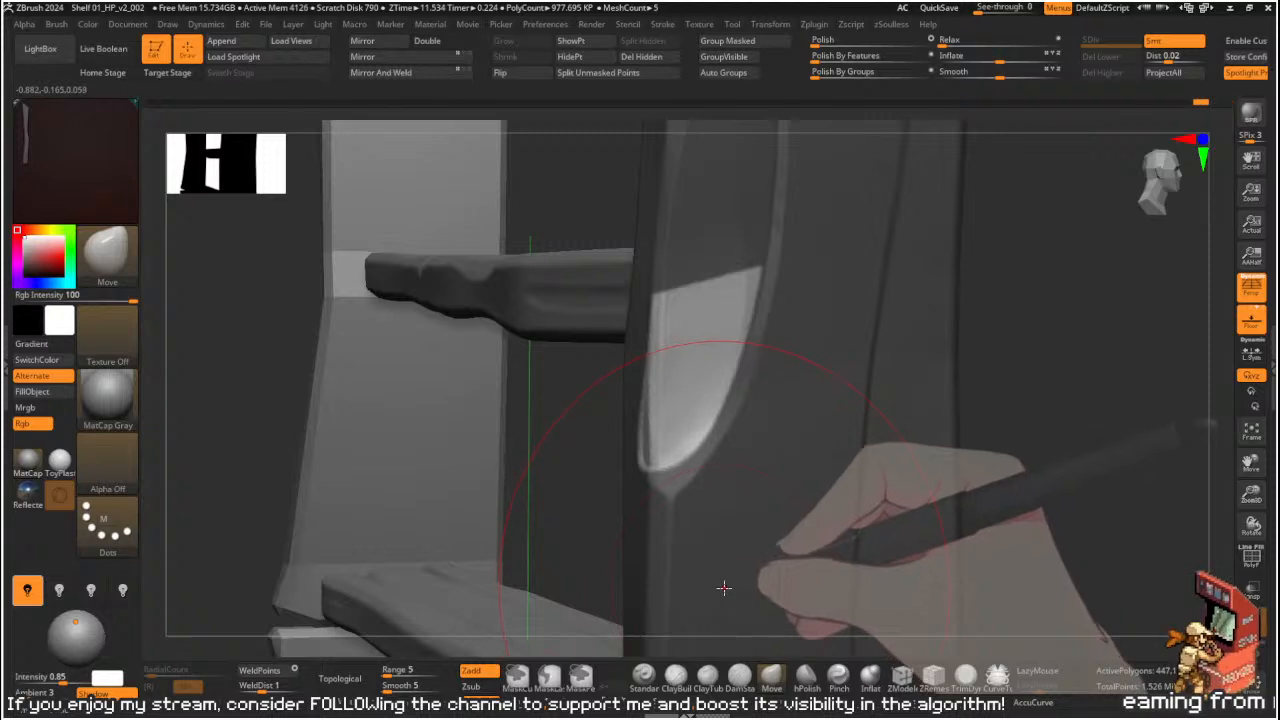
pyautogui.moveTo(1000, 370)
pyautogui.mouseDown()
pyautogui.moveTo(1014, 357)
pyautogui.moveTo(1023, 371)
pyautogui.moveTo(1026, 405)
pyautogui.moveTo(1006, 389)
pyautogui.moveTo(1006, 434)
pyautogui.moveTo(622, 456)
pyautogui.mouseUp()
# - Polish the stepped rim at the gouge's lower end with a resized hPolish brush and smooth it into the wall
pyautogui.press('b')
pyautogui.press('h')
pyautogui.press('p')
pyautogui.press('s')
pyautogui.moveTo(909, 408); pyautogui.dragTo(963, 404)
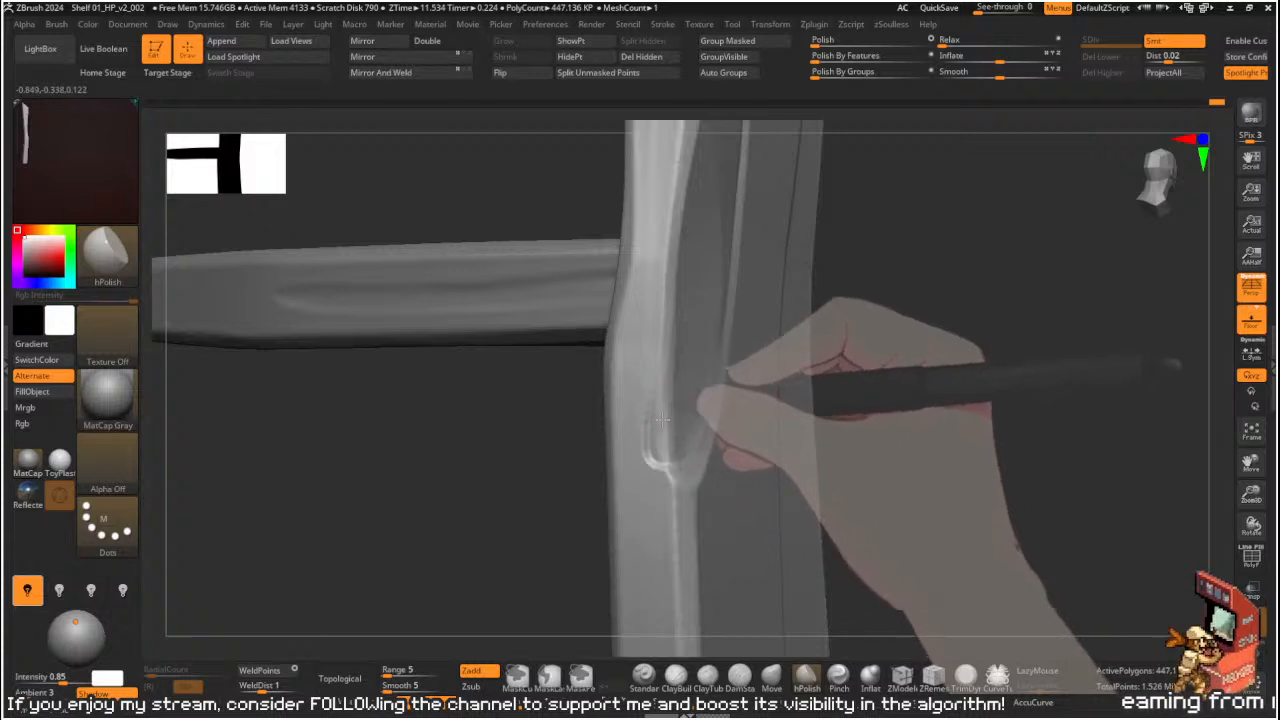
pyautogui.moveTo(985, 374); pyautogui.dragTo(860, 376)
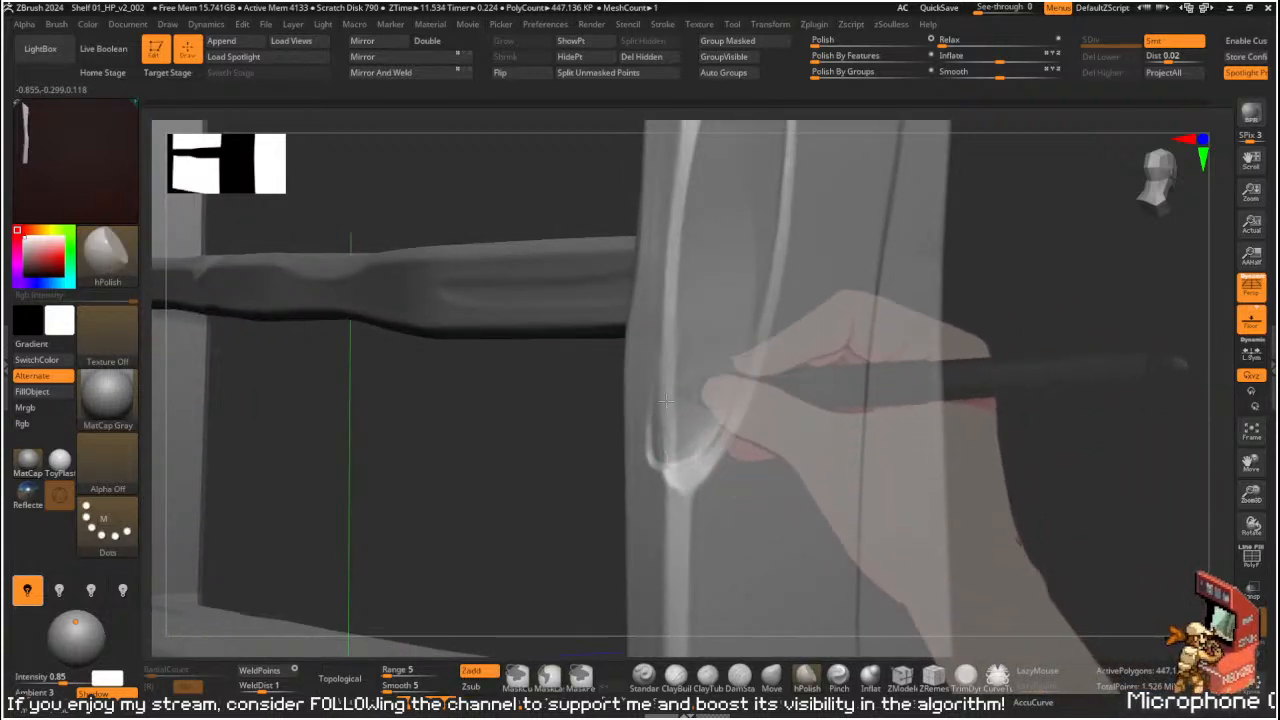
pyautogui.moveTo(546, 476); pyautogui.dragTo(931, 286)
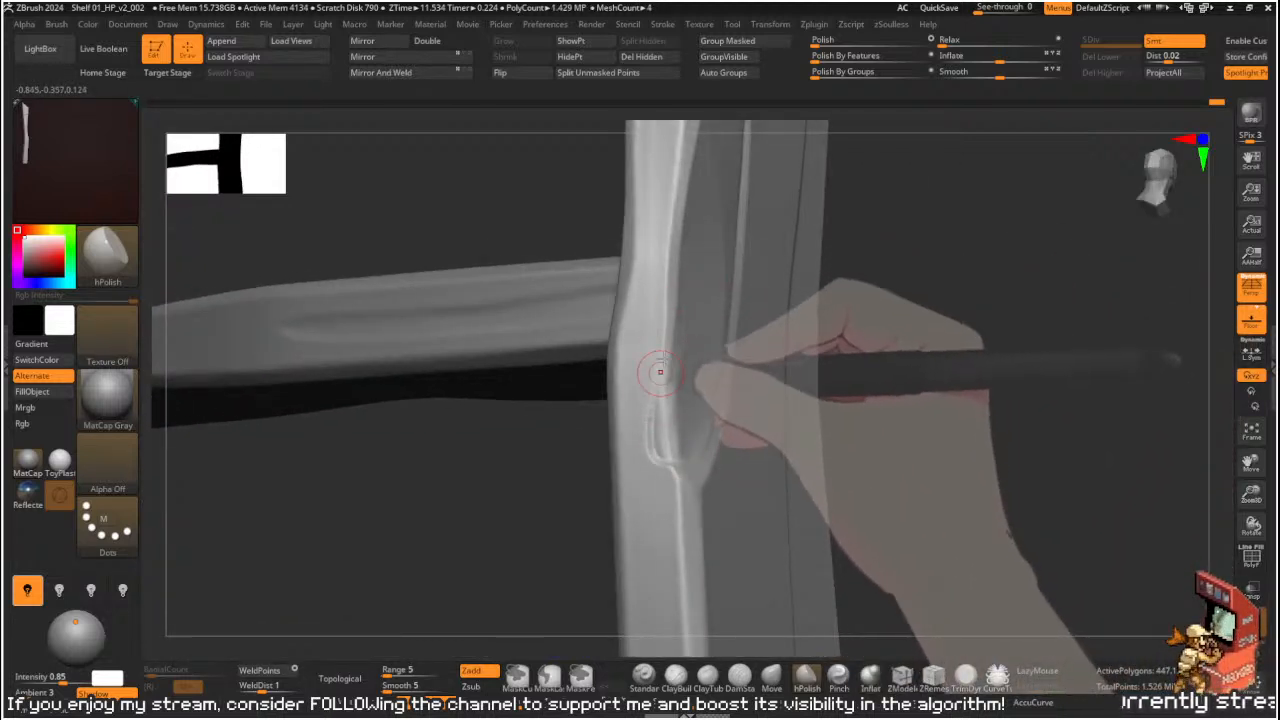
pyautogui.moveTo(673, 357); pyautogui.dragTo(661, 438)
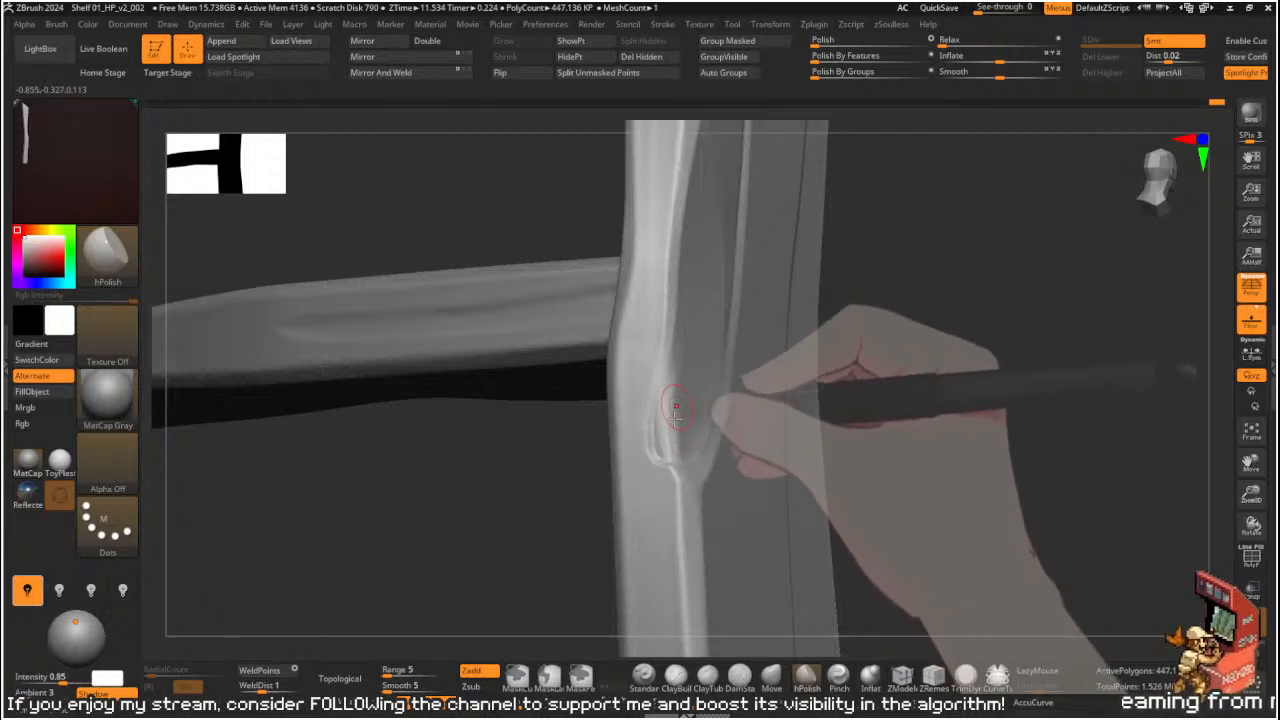
pyautogui.press('shift')
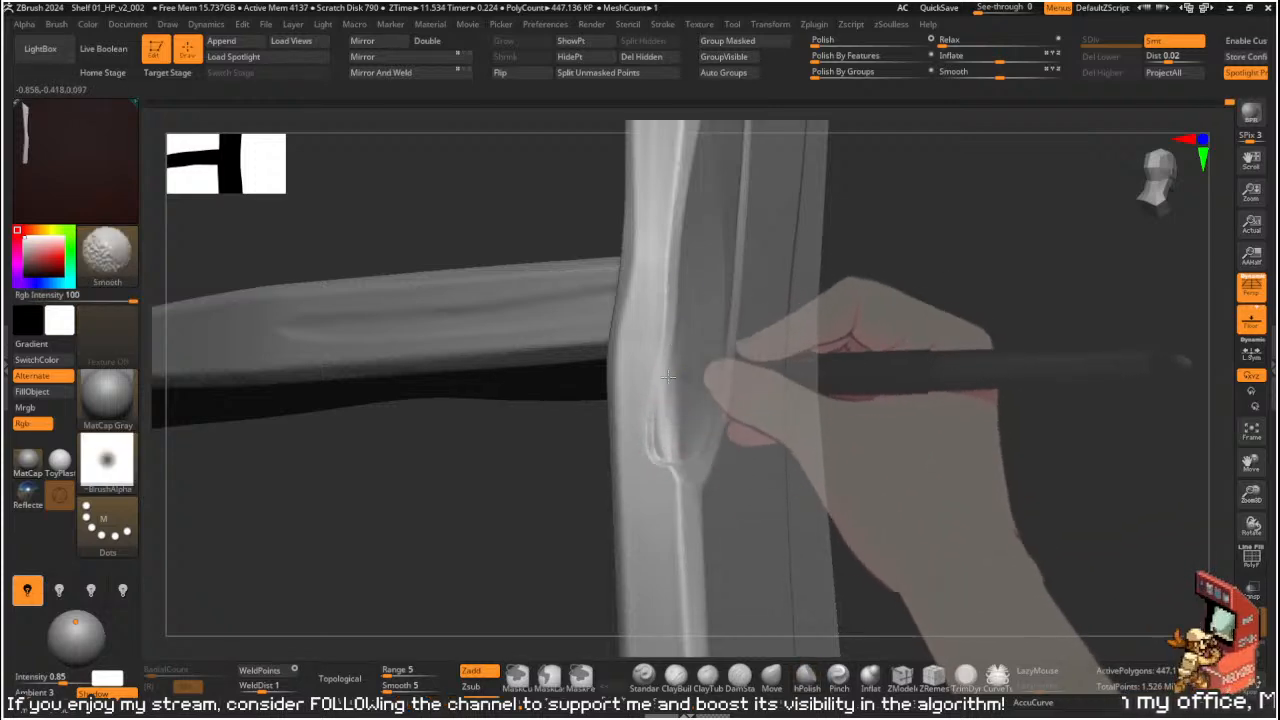
# - Carve the recess around the gouge's lower tip with the Orb_Cracks brush
pyautogui.moveTo(724, 411)
pyautogui.mouseDown(button='right')
pyautogui.moveTo(889, 369)
pyautogui.moveTo(874, 466)
pyautogui.moveTo(830, 440)
pyautogui.mouseUp(button='right')
pyautogui.press('2')
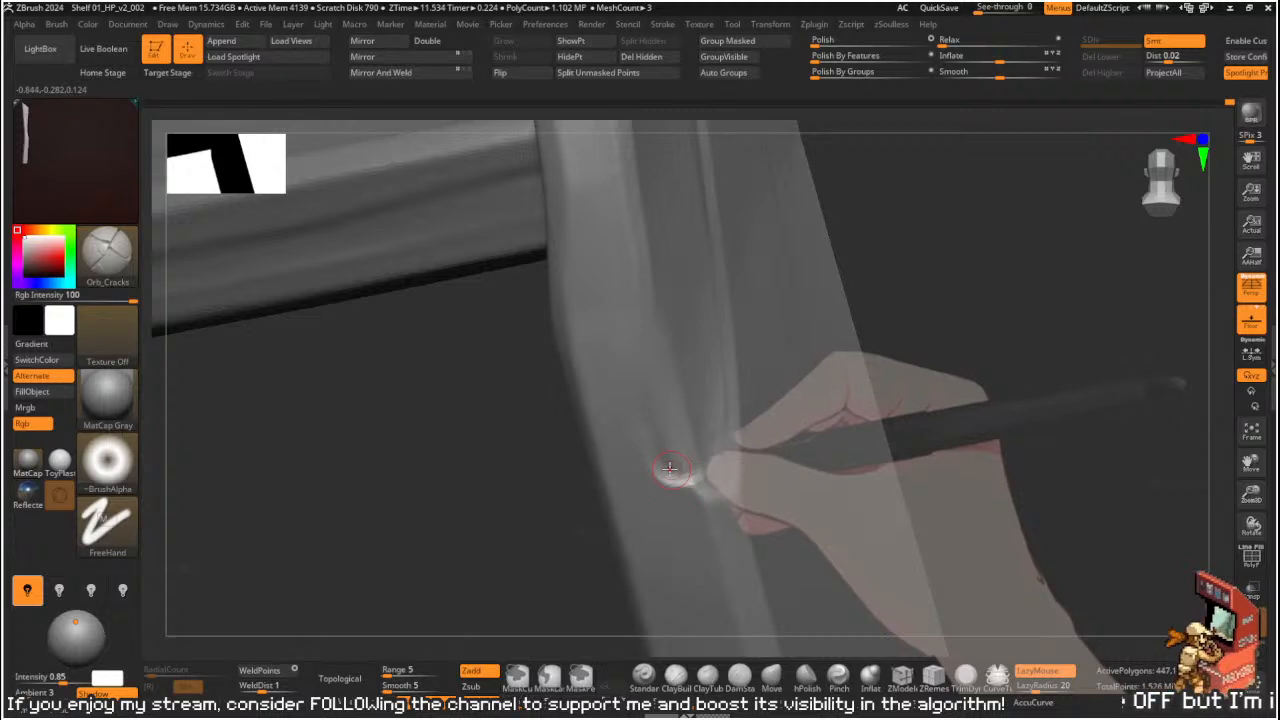
pyautogui.moveTo(960, 330)
pyautogui.mouseDown(button='right')
pyautogui.moveTo(923, 306)
pyautogui.moveTo(872, 350)
pyautogui.mouseUp(button='right')
# - Polish the lip at the gouge's tip with a resized hPolish brush and smooth along its inner edge
pyautogui.press('1')
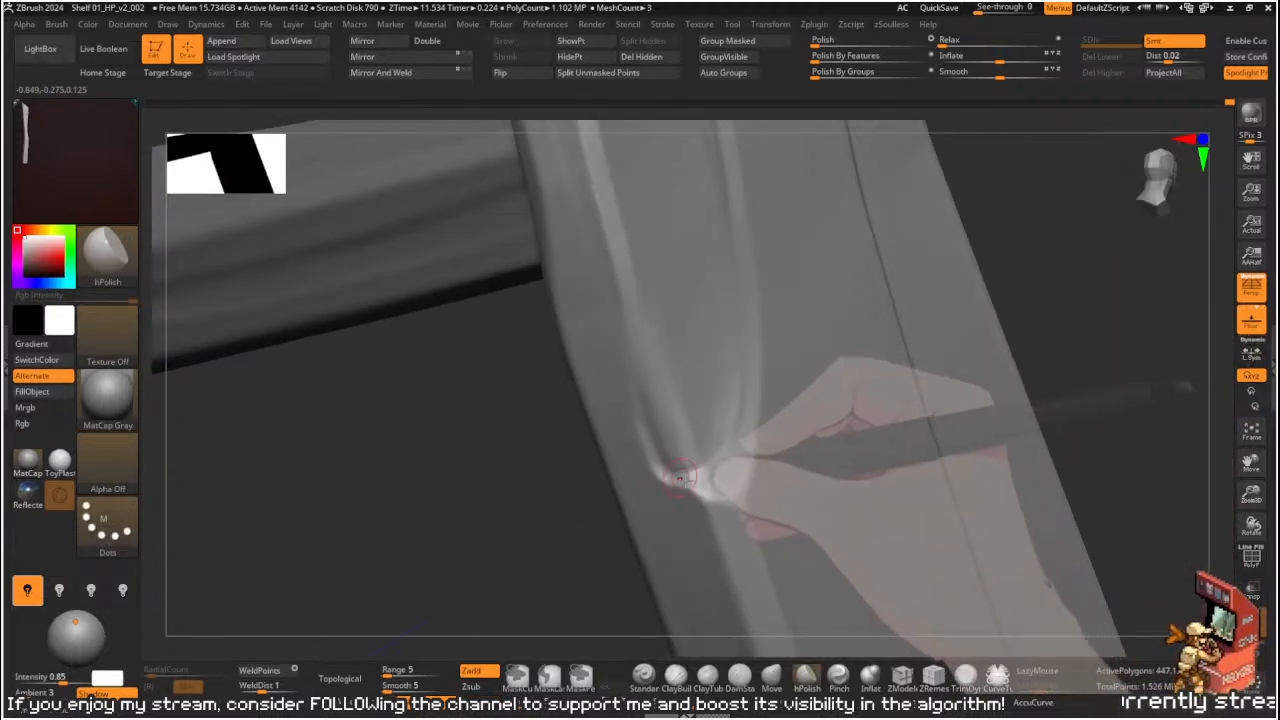
pyautogui.press('s')
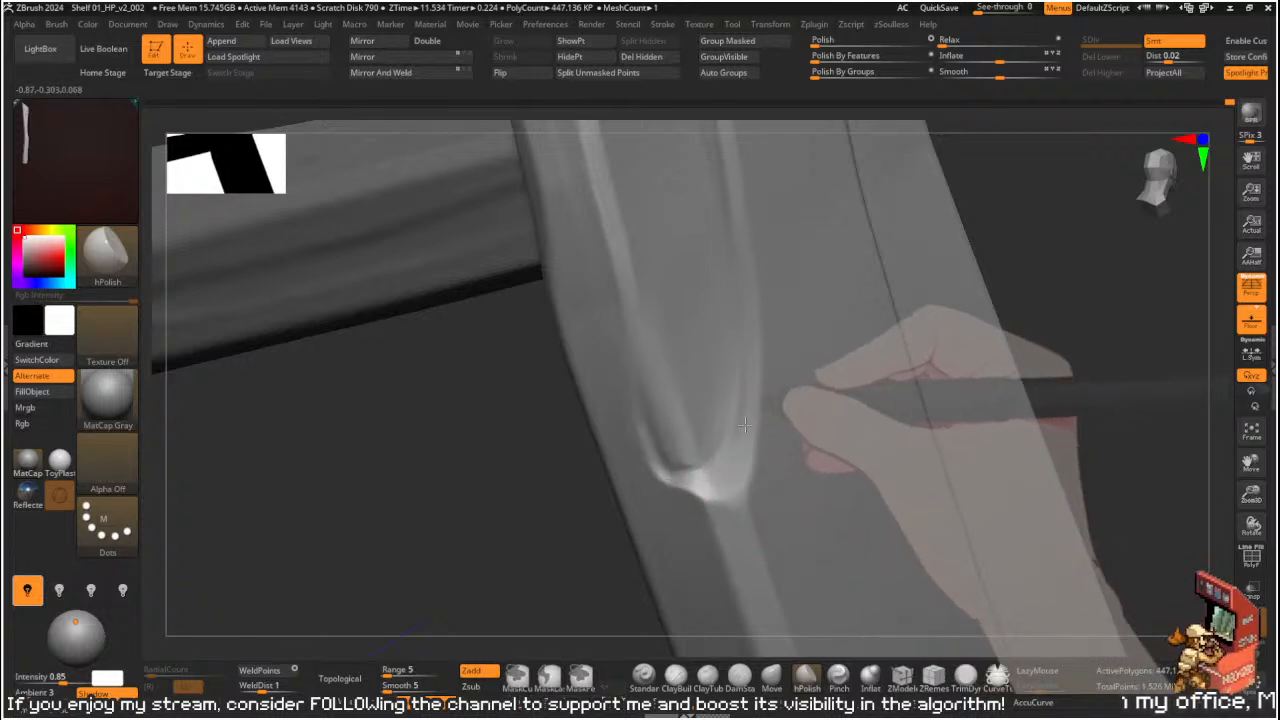
pyautogui.moveTo(1026, 298)
pyautogui.mouseDown()
pyautogui.moveTo(987, 300)
pyautogui.moveTo(1017, 280)
pyautogui.moveTo(1003, 274)
pyautogui.moveTo(975, 292)
pyautogui.mouseUp()
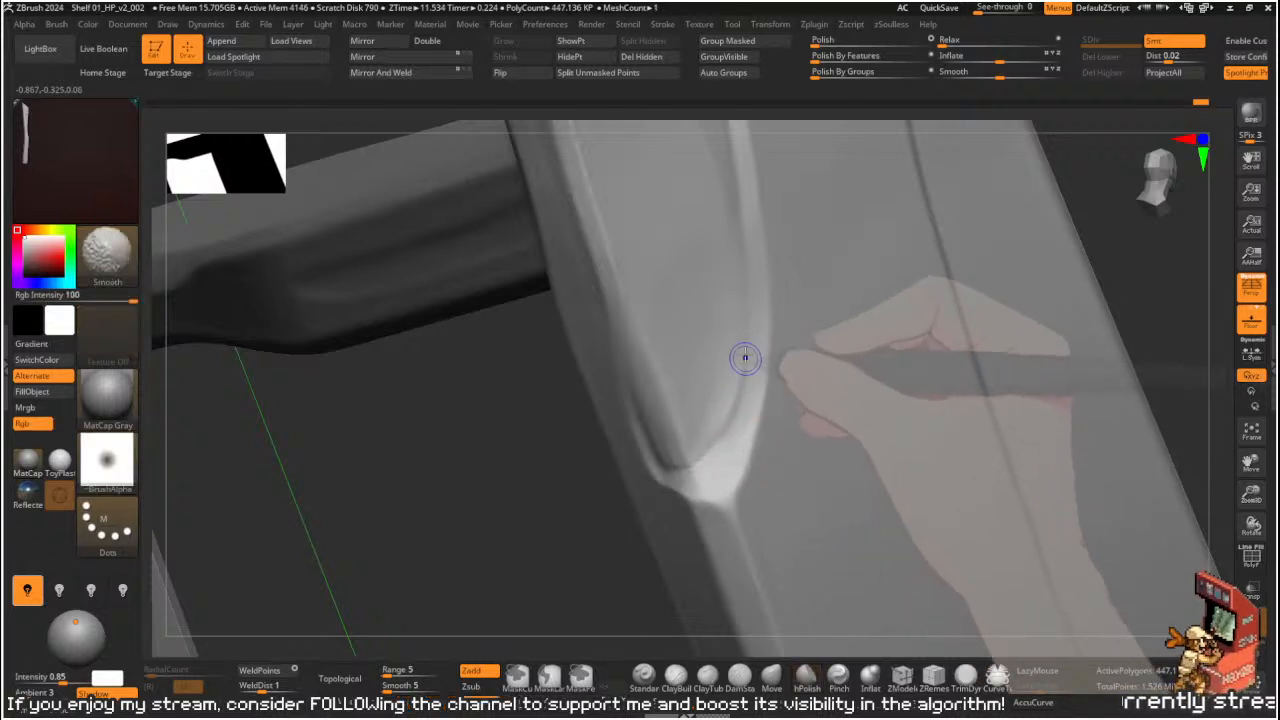
# - Tighten the gouge's lower rim with the Orb_Pinch brush, then polish and smooth the lip at its tip with hPolish
pyautogui.press('2')
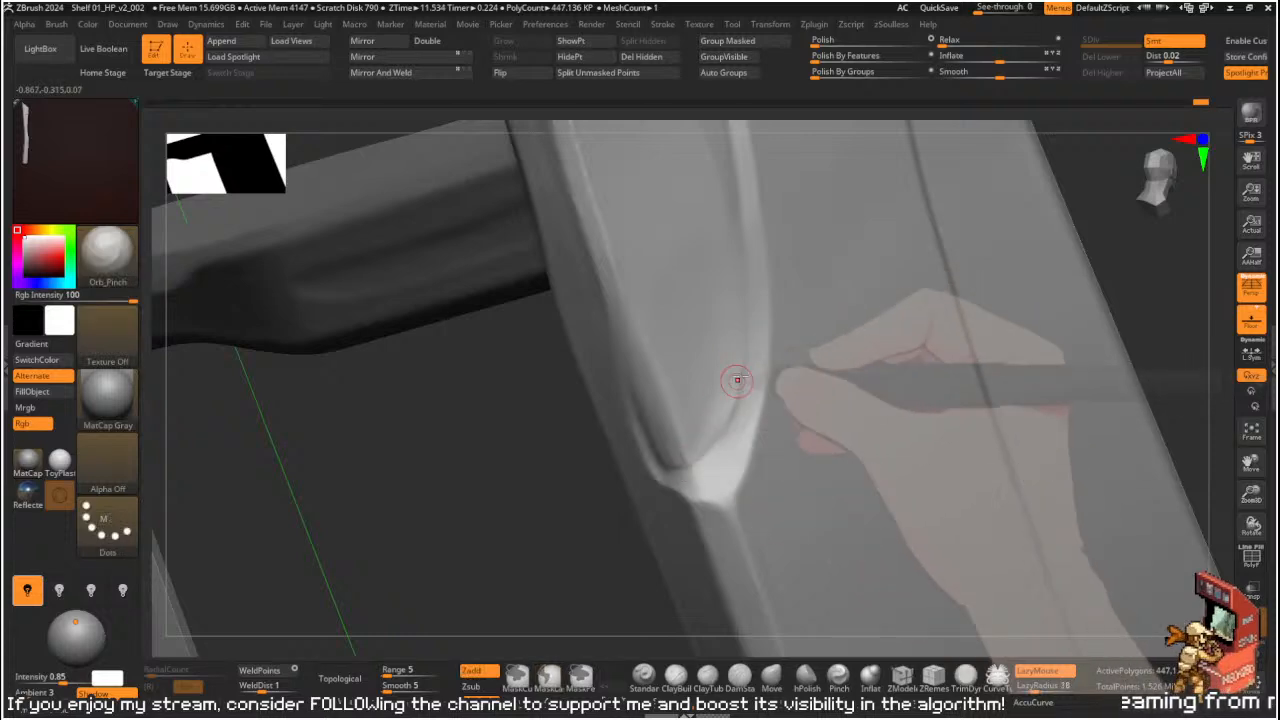
pyautogui.moveTo(589, 466)
pyautogui.mouseDown()
pyautogui.moveTo(612, 440)
pyautogui.moveTo(666, 437)
pyautogui.moveTo(283, 560)
pyautogui.moveTo(906, 317)
pyautogui.moveTo(860, 356)
pyautogui.mouseUp()
pyautogui.press('1')
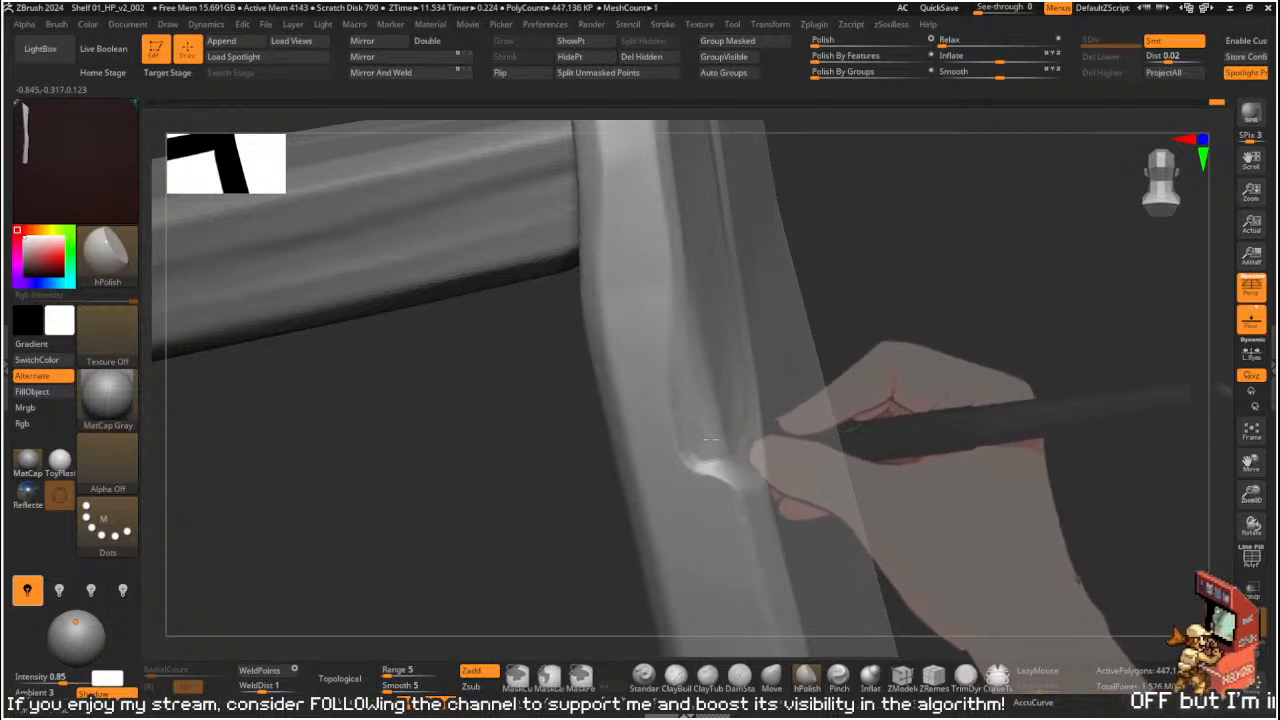
pyautogui.moveTo(896, 346); pyautogui.dragTo(826, 337)
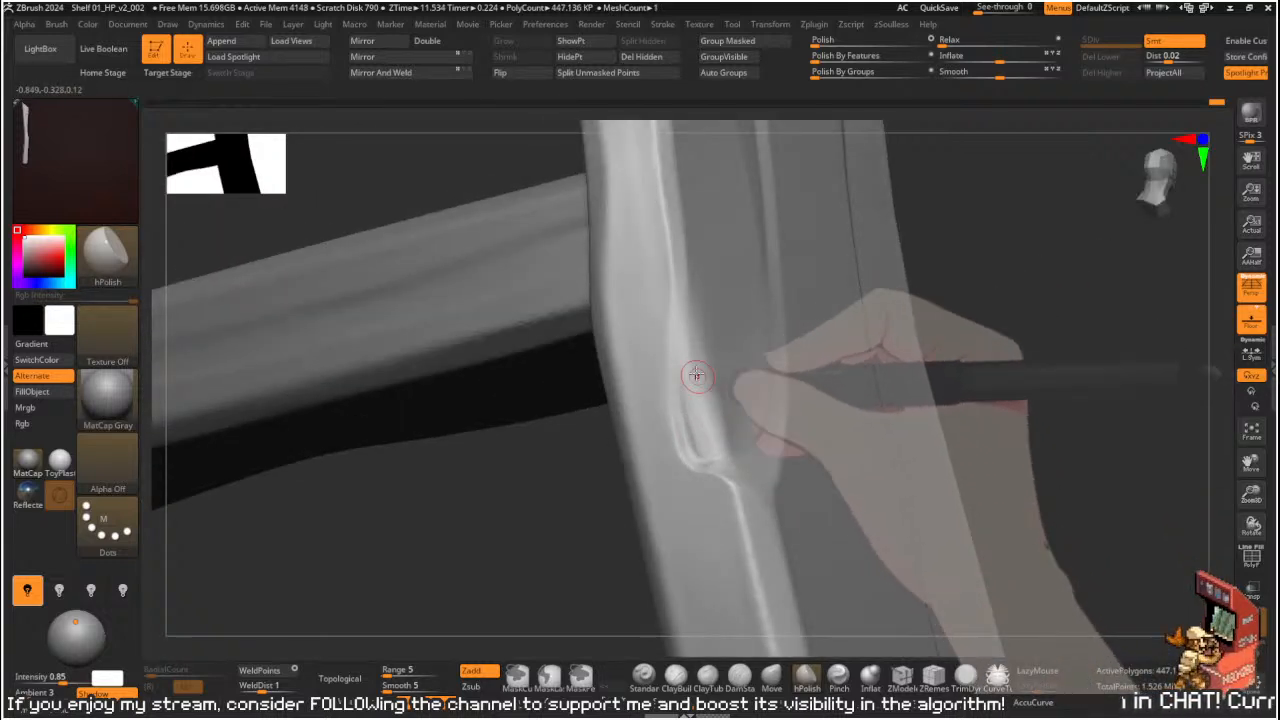
pyautogui.press('shift')
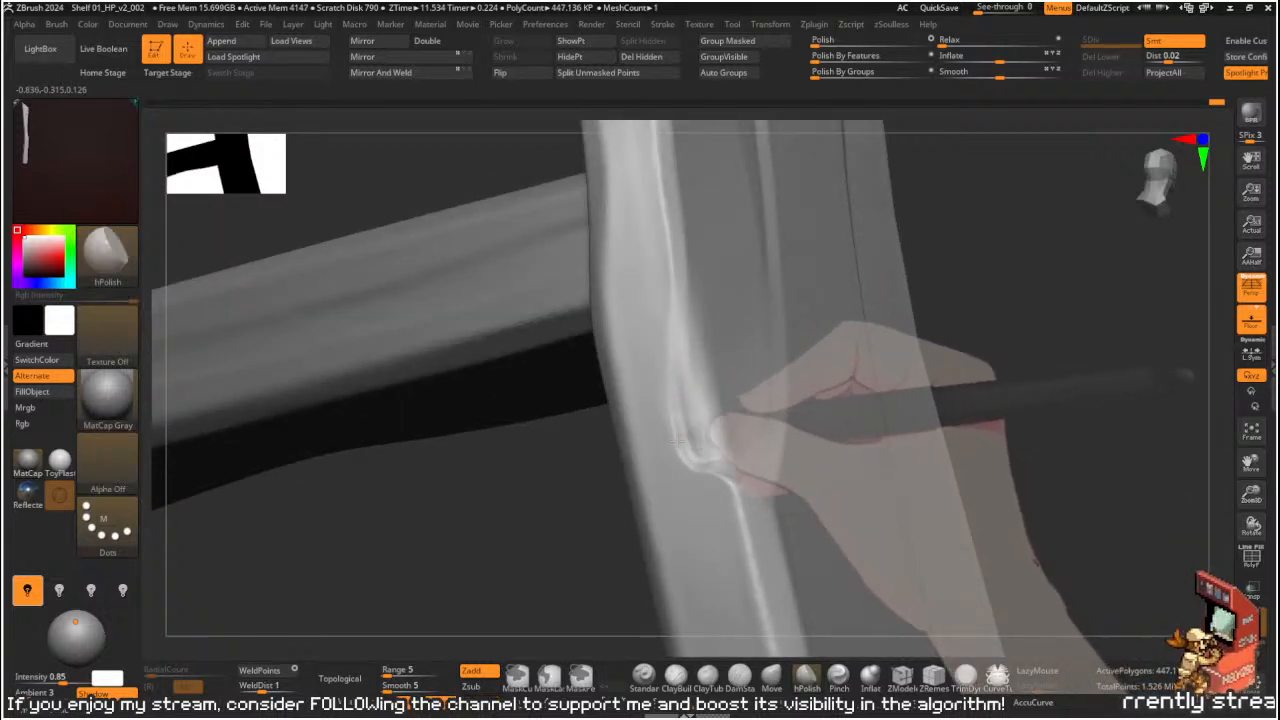
pyautogui.keyDown('shift'); pyautogui.moveTo(743, 423); pyautogui.dragTo(689, 376); pyautogui.keyUp('shift')
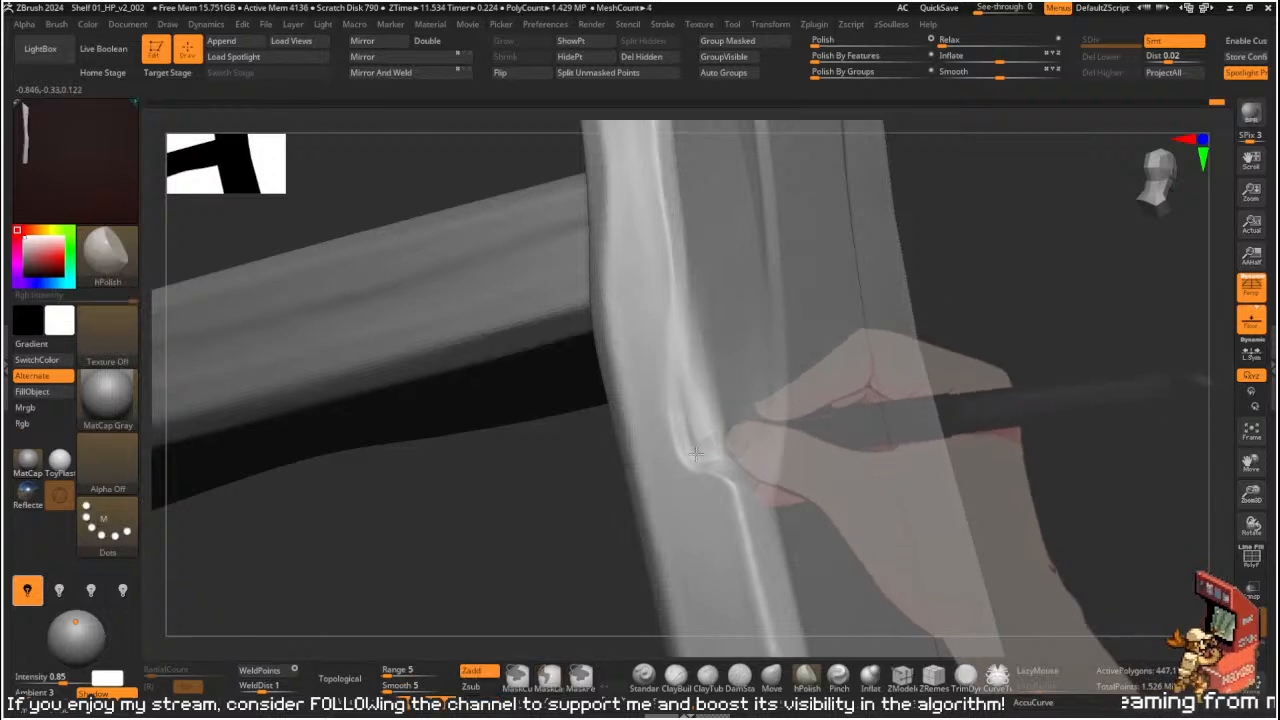
# - Flatten the raised lip at the gouge's lower tip with the TrimDynamic brush and smooth it
pyautogui.moveTo(960, 300)
pyautogui.mouseDown()
pyautogui.moveTo(1020, 274)
pyautogui.moveTo(929, 277)
pyautogui.moveTo(926, 309)
pyautogui.moveTo(954, 340)
pyautogui.moveTo(766, 443)
pyautogui.mouseUp()
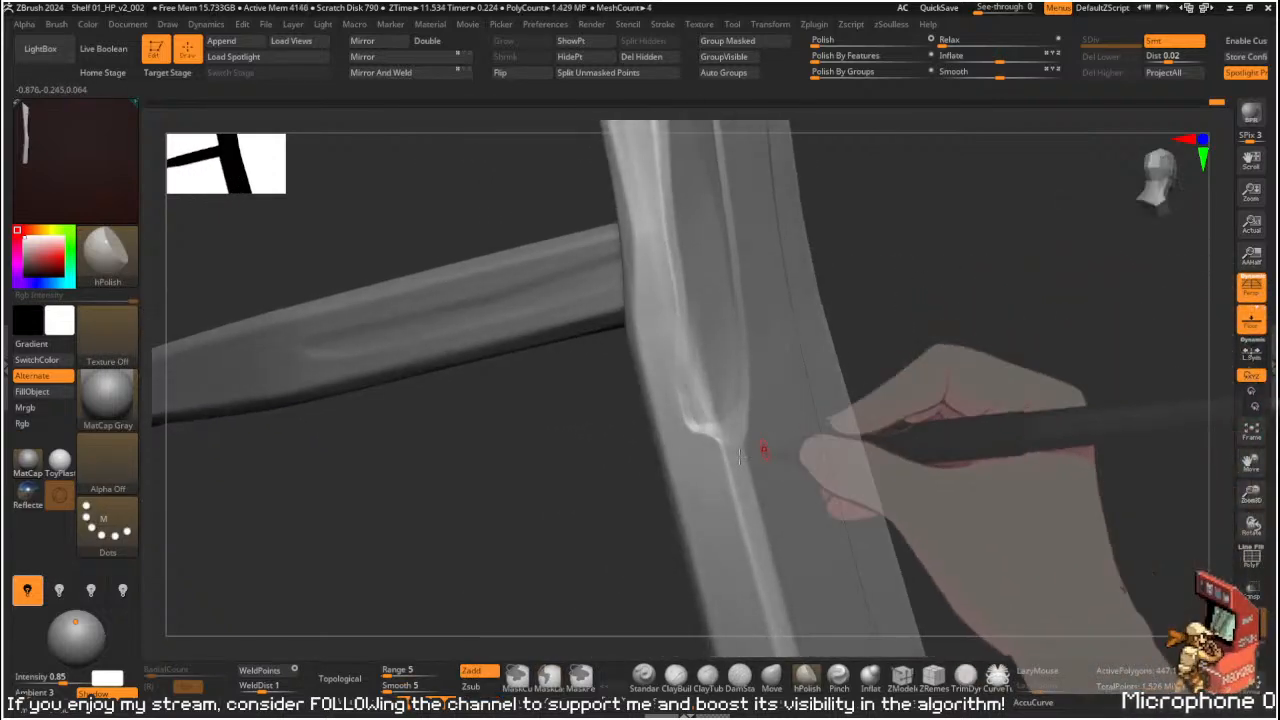
pyautogui.moveTo(830, 380)
pyautogui.mouseDown()
pyautogui.moveTo(894, 314)
pyautogui.moveTo(951, 306)
pyautogui.moveTo(926, 306)
pyautogui.moveTo(949, 313)
pyautogui.moveTo(923, 360)
pyautogui.moveTo(986, 372)
pyautogui.moveTo(914, 363)
pyautogui.moveTo(929, 366)
pyautogui.moveTo(991, 486)
pyautogui.moveTo(995, 457)
pyautogui.moveTo(940, 450)
pyautogui.mouseUp()
pyautogui.moveTo(850, 430); pyautogui.dragTo(910, 445)
pyautogui.press('b')
pyautogui.press('t')
pyautogui.press('d')
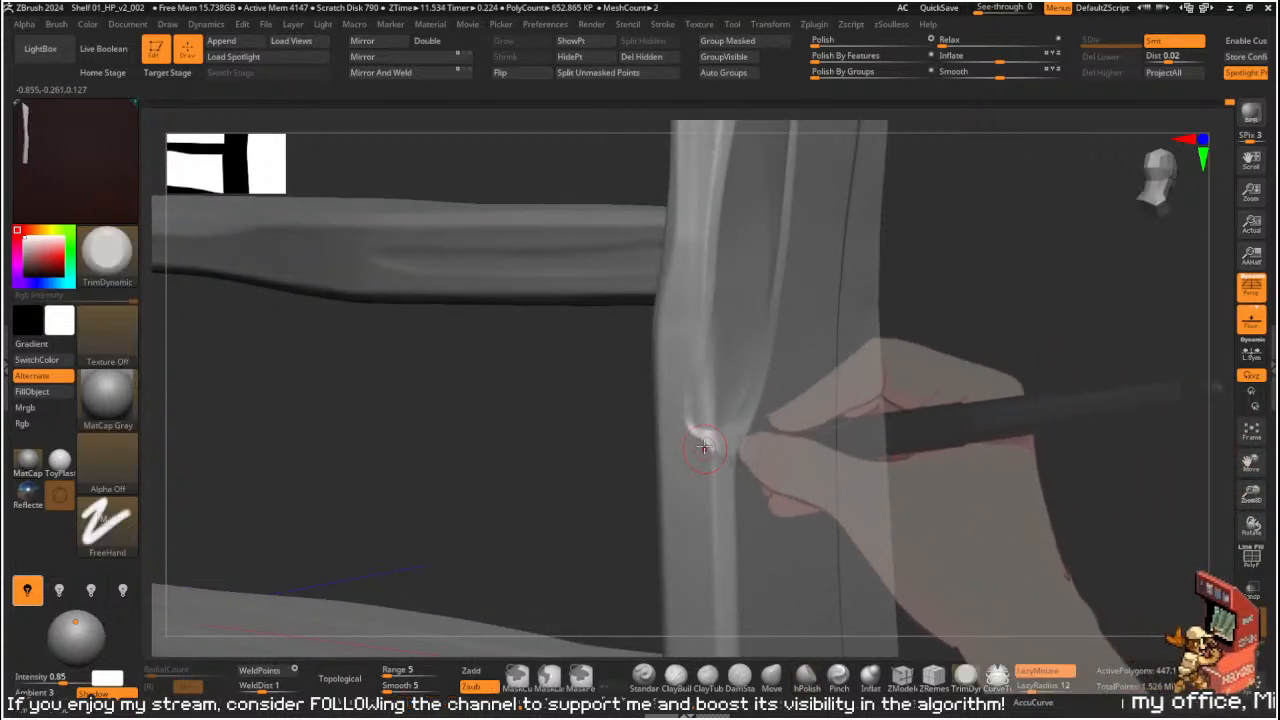
pyautogui.keyDown('shift'); pyautogui.moveTo(702, 441); pyautogui.dragTo(701, 437); pyautogui.keyUp('shift')
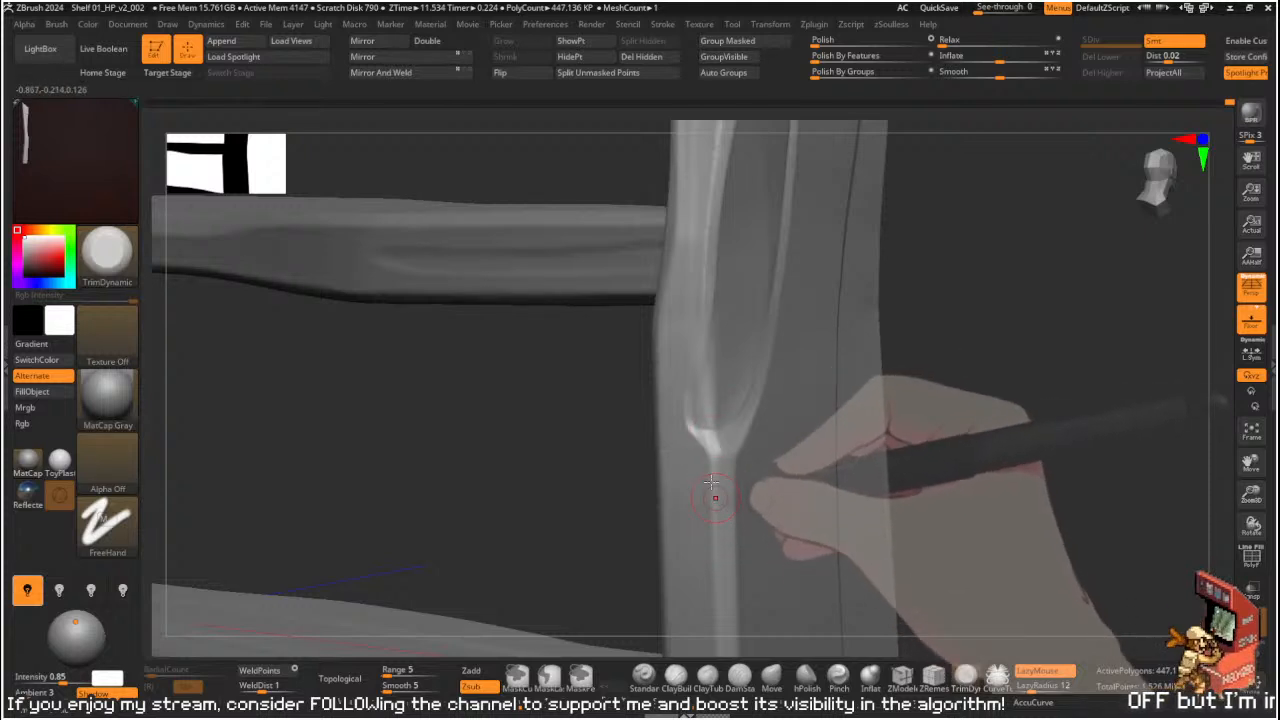
# - Polish the ridge just below the gouge's tip with the hPolish brush
pyautogui.moveTo(928, 478); pyautogui.dragTo(880, 462)
pyautogui.press('b')
pyautogui.press('h')
pyautogui.press('p')
pyautogui.moveTo(714, 445); pyautogui.dragTo(716, 443)
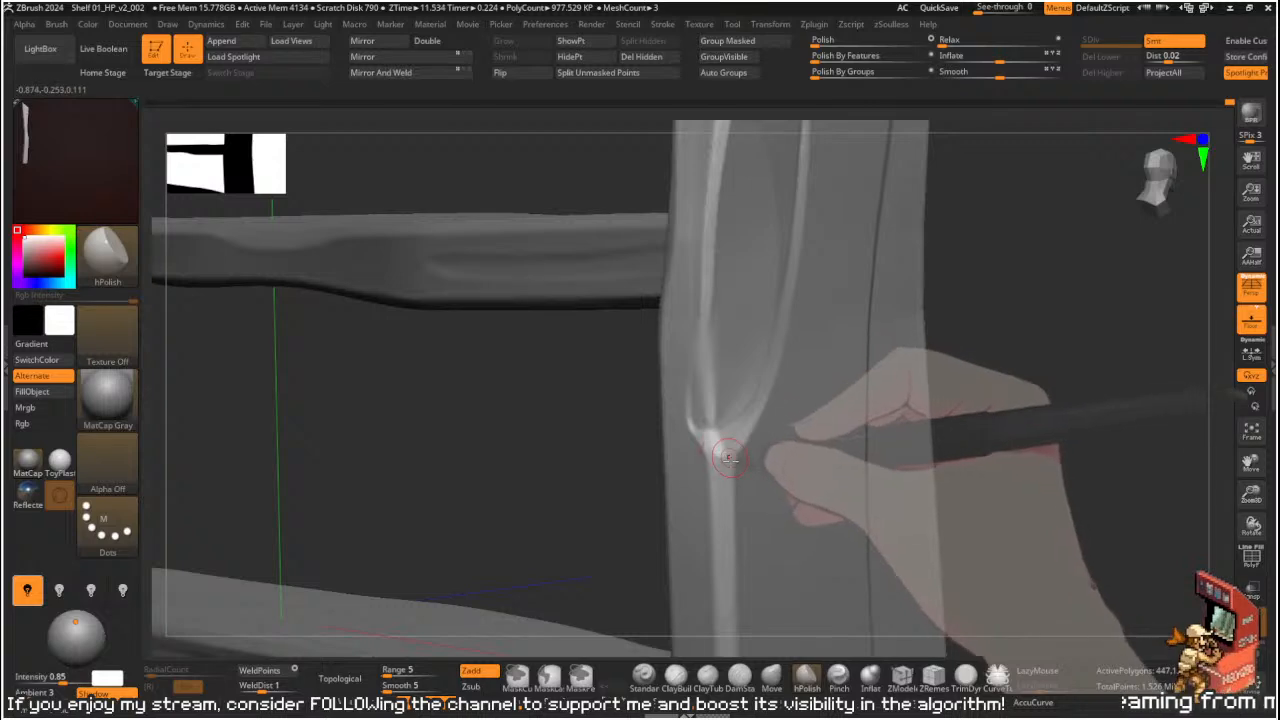
# - Polish the gouge's stepped edge on the upright's narrow side with a resized hPolish brush and smooth the transition
pyautogui.moveTo(1029, 366)
pyautogui.mouseDown()
pyautogui.moveTo(986, 357)
pyautogui.moveTo(914, 391)
pyautogui.moveTo(921, 341)
pyautogui.moveTo(886, 449)
pyautogui.moveTo(806, 363)
pyautogui.mouseUp()
pyautogui.moveTo(691, 379)
pyautogui.mouseDown()
pyautogui.moveTo(657, 534)
pyautogui.moveTo(686, 471)
pyautogui.moveTo(657, 534)
pyautogui.moveTo(677, 480)
pyautogui.moveTo(660, 516)
pyautogui.moveTo(674, 517)
pyautogui.mouseUp()
pyautogui.moveTo(937, 363)
pyautogui.mouseDown()
pyautogui.moveTo(657, 525)
pyautogui.moveTo(669, 578)
pyautogui.mouseUp()
pyautogui.press('s')
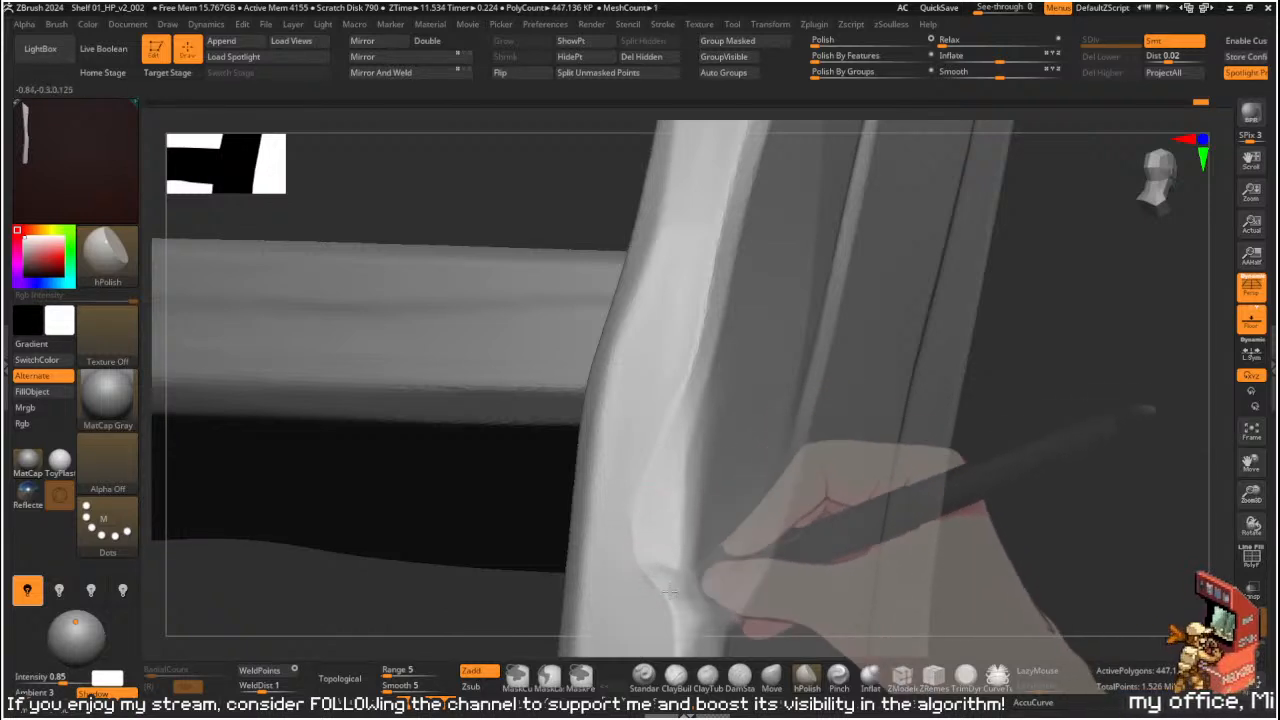
pyautogui.moveTo(658, 532); pyautogui.dragTo(678, 596)
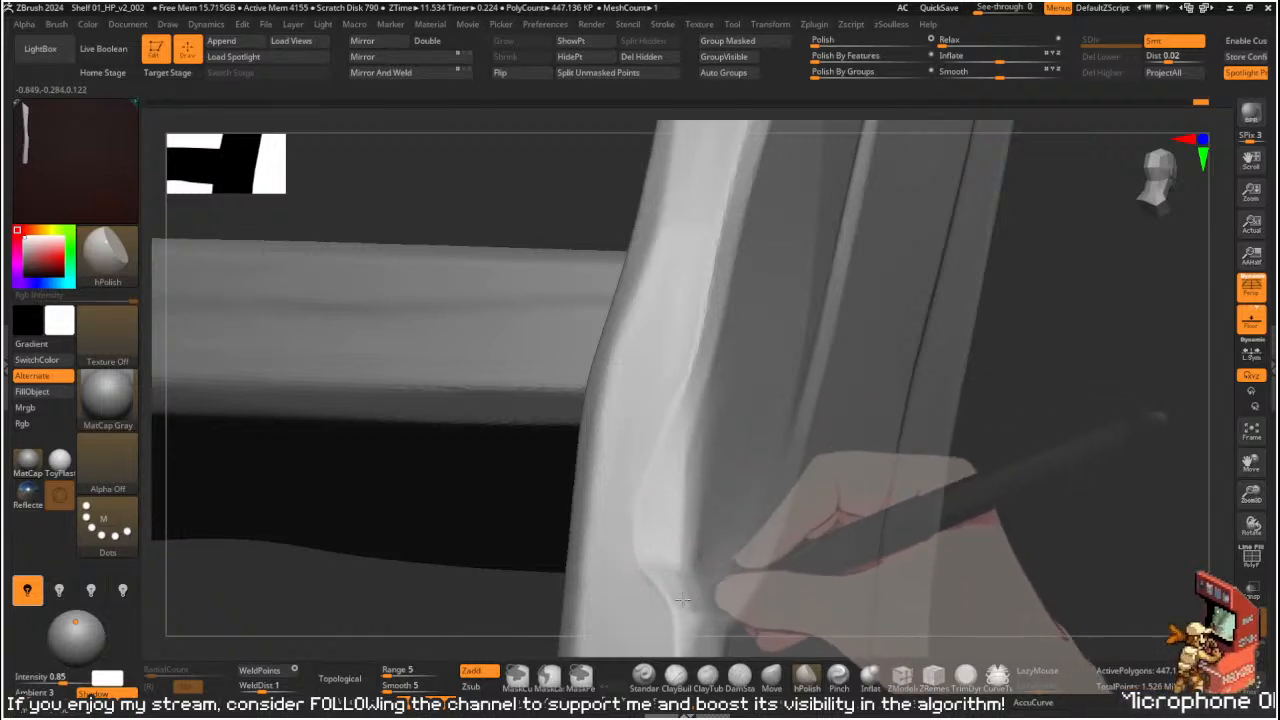
pyautogui.moveTo(656, 536)
pyautogui.keyDown('shift'); pyautogui.mouseDown()
pyautogui.moveTo(686, 538)
pyautogui.moveTo(652, 543)
pyautogui.moveTo(673, 584)
pyautogui.mouseUp(); pyautogui.keyUp('shift')
pyautogui.press('s')
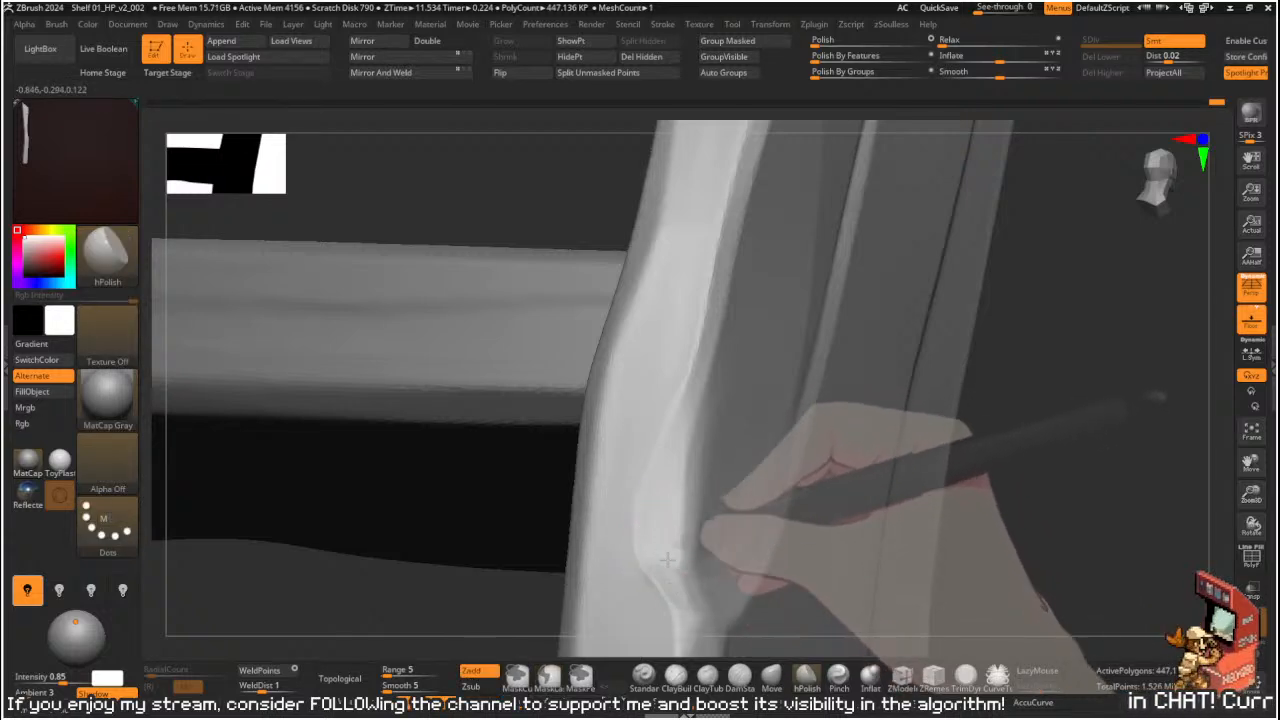
pyautogui.moveTo(1196, 403); pyautogui.dragTo(649, 397)
pyautogui.press('shift')
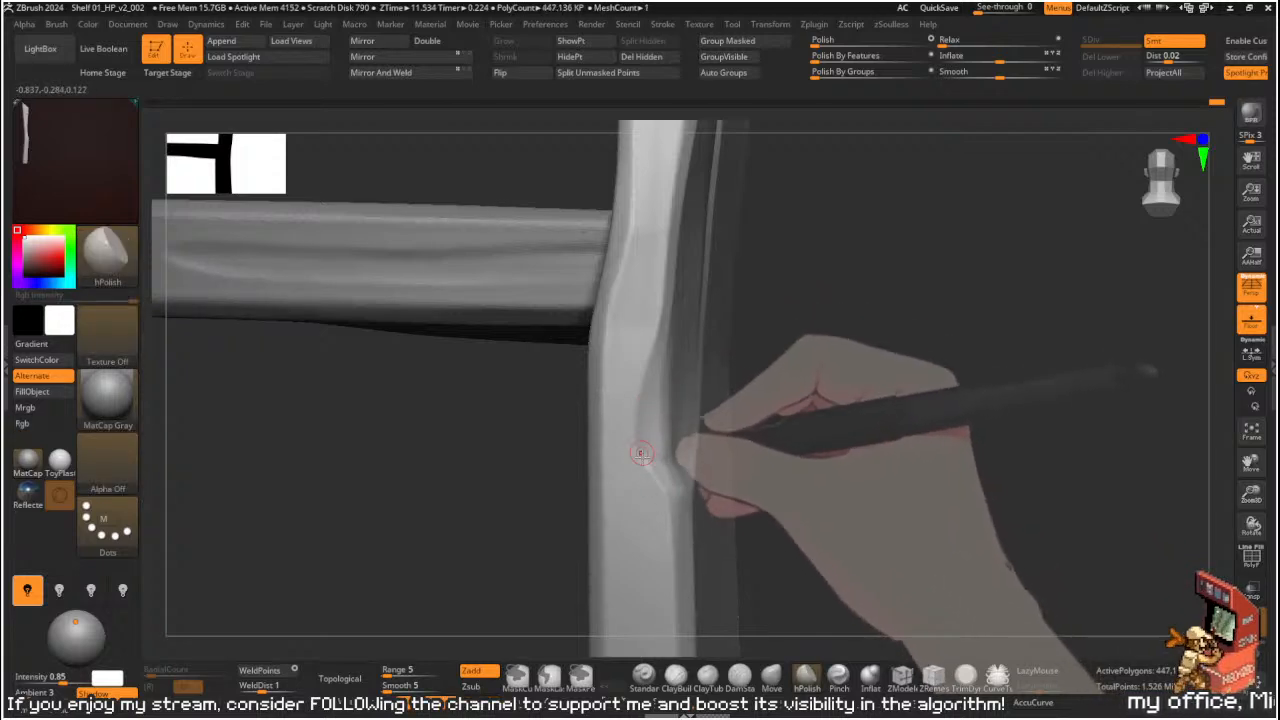
# - Clip a narrow V-shaped notch into the upright's lower end with the ClipCurve brush
pyautogui.moveTo(846, 380)
pyautogui.mouseDown()
pyautogui.moveTo(829, 351)
pyautogui.moveTo(871, 369)
pyautogui.moveTo(843, 420)
pyautogui.moveTo(860, 452)
pyautogui.moveTo(809, 466)
pyautogui.moveTo(880, 453)
pyautogui.moveTo(834, 243)
pyautogui.mouseUp()
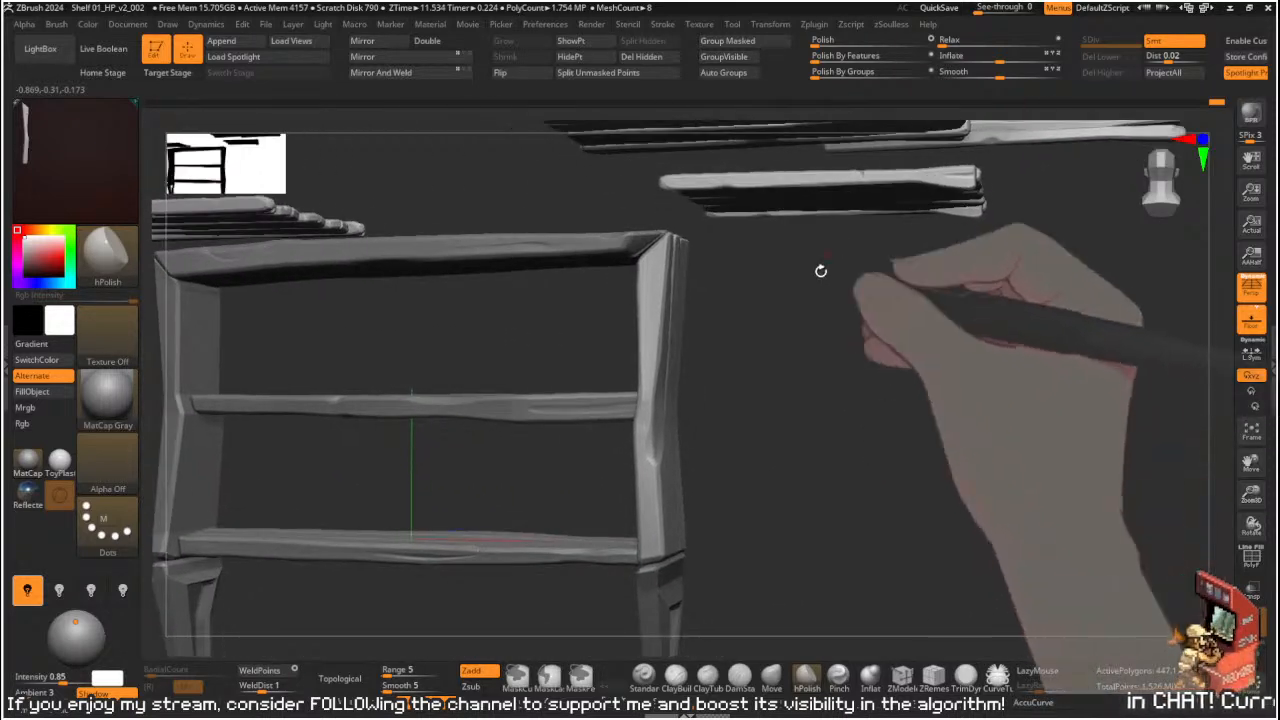
pyautogui.moveTo(883, 417)
pyautogui.mouseDown()
pyautogui.moveTo(857, 414)
pyautogui.moveTo(866, 425)
pyautogui.moveTo(889, 343)
pyautogui.moveTo(934, 377)
pyautogui.moveTo(839, 387)
pyautogui.moveTo(914, 371)
pyautogui.moveTo(903, 354)
pyautogui.moveTo(931, 356)
pyautogui.moveTo(860, 374)
pyautogui.moveTo(934, 331)
pyautogui.moveTo(909, 331)
pyautogui.moveTo(962, 346)
pyautogui.moveTo(1029, 406)
pyautogui.moveTo(974, 329)
pyautogui.moveTo(989, 334)
pyautogui.moveTo(930, 326)
pyautogui.mouseUp()
pyautogui.moveTo(880, 506)
pyautogui.keyDown('shift'); pyautogui.mouseDown()
pyautogui.moveTo(886, 497)
pyautogui.moveTo(823, 565)
pyautogui.moveTo(820, 397)
pyautogui.moveTo(840, 383)
pyautogui.moveTo(774, 414)
pyautogui.moveTo(780, 429)
pyautogui.moveTo(780, 397)
pyautogui.mouseUp(); pyautogui.keyUp('shift')
pyautogui.hotkey('ctrl', 'shift')
pyautogui.moveTo(716, 456)
pyautogui.keyDown('ctrl'); pyautogui.keyDown('shift'); pyautogui.mouseDown()
pyautogui.moveTo(806, 460)
pyautogui.moveTo(817, 497)
pyautogui.moveTo(828, 428)
pyautogui.moveTo(571, 429)
pyautogui.moveTo(577, 194)
pyautogui.moveTo(977, 380)
pyautogui.moveTo(987, 332)
pyautogui.moveTo(977, 337)
pyautogui.mouseUp(); pyautogui.keyUp('shift'); pyautogui.keyUp('ctrl')
pyautogui.hotkey('ctrl', 'shift')
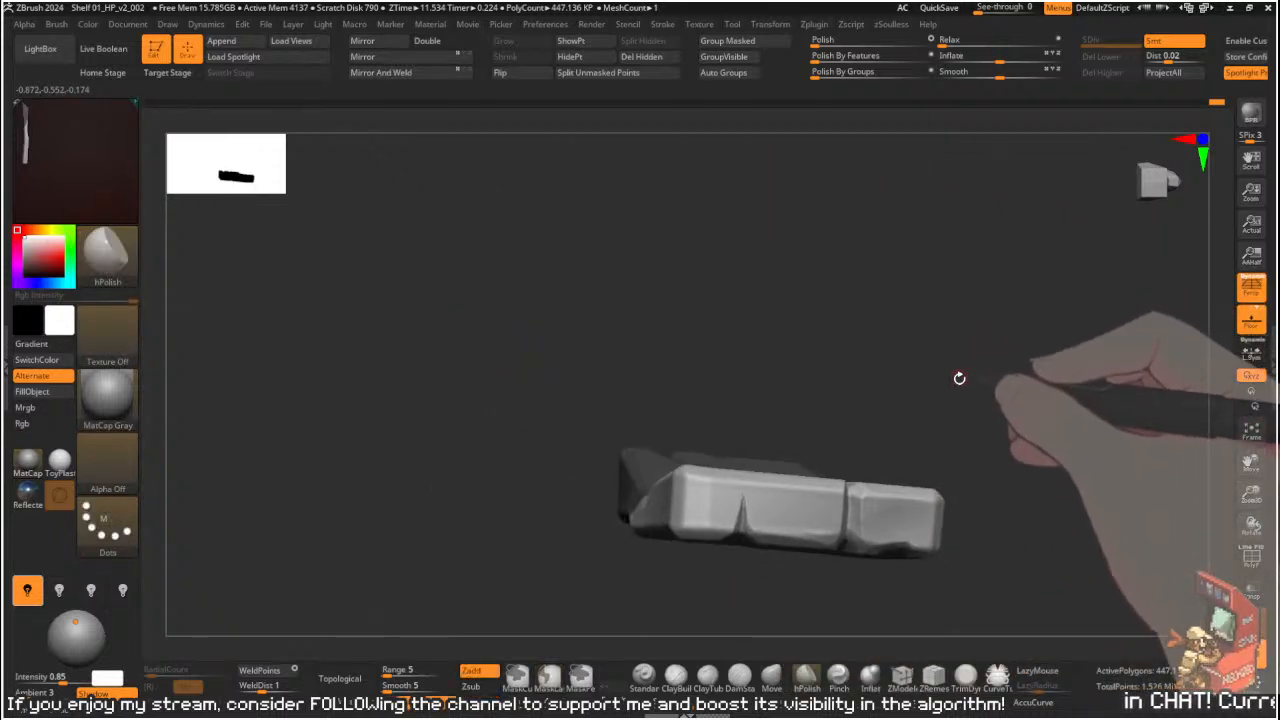
pyautogui.hotkey('ctrl', 'shift')
pyautogui.keyDown('ctrl'); pyautogui.keyDown('shift'); pyautogui.moveTo(731, 468); pyautogui.dragTo(777, 466); pyautogui.keyUp('shift'); pyautogui.keyUp('ctrl')
pyautogui.moveTo(840, 440)
pyautogui.mouseDown()
pyautogui.moveTo(893, 424)
pyautogui.moveTo(906, 446)
pyautogui.moveTo(948, 423)
pyautogui.moveTo(940, 337)
pyautogui.moveTo(920, 323)
pyautogui.moveTo(909, 391)
pyautogui.moveTo(920, 389)
pyautogui.moveTo(830, 390)
pyautogui.moveTo(937, 343)
pyautogui.moveTo(963, 474)
pyautogui.moveTo(763, 534)
pyautogui.moveTo(674, 466)
pyautogui.moveTo(734, 549)
pyautogui.moveTo(662, 378)
pyautogui.moveTo(677, 369)
pyautogui.moveTo(563, 434)
pyautogui.moveTo(491, 426)
pyautogui.moveTo(525, 418)
pyautogui.moveTo(549, 431)
pyautogui.moveTo(657, 360)
pyautogui.moveTo(1042, 244)
pyautogui.moveTo(1026, 217)
pyautogui.moveTo(757, 486)
pyautogui.moveTo(811, 251)
pyautogui.moveTo(1050, 306)
pyautogui.mouseUp()
# - Adjust the shape of the upright's notched lower end with the Move brush
pyautogui.press('b')
pyautogui.press('m')
pyautogui.press('v')
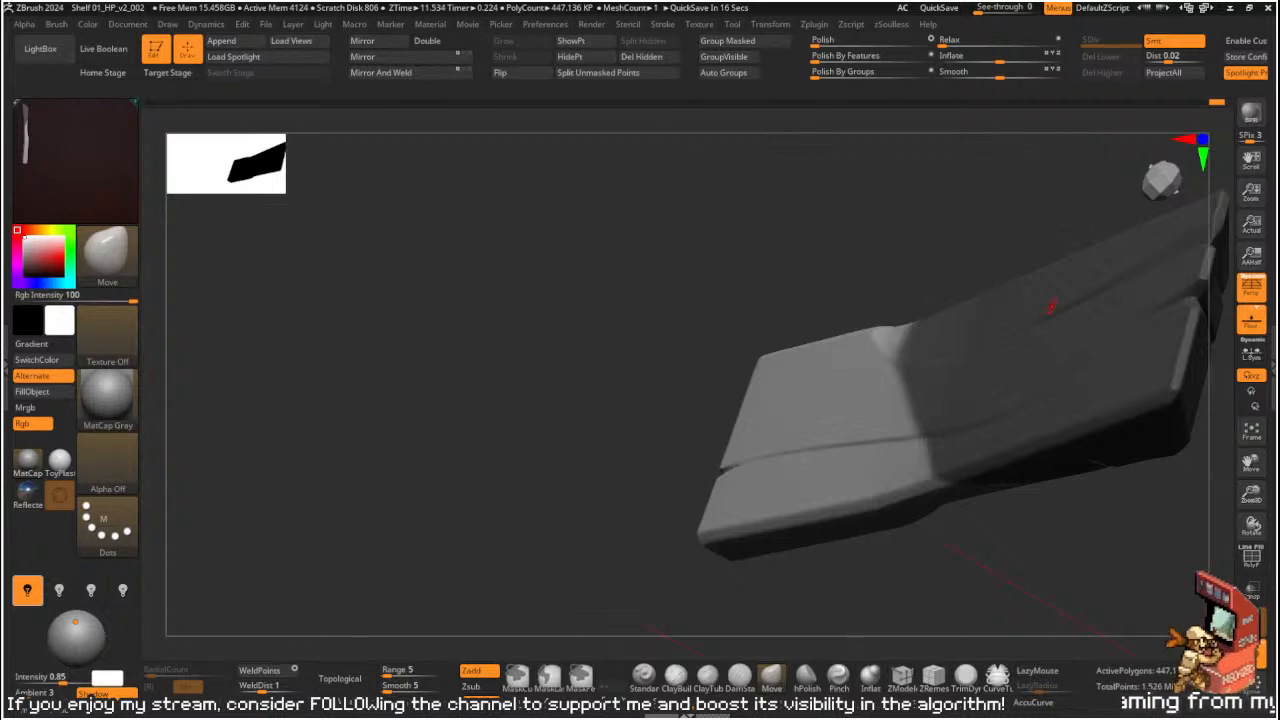
pyautogui.moveTo(571, 263); pyautogui.dragTo(911, 220)
pyautogui.moveTo(943, 194); pyautogui.dragTo(737, 244)
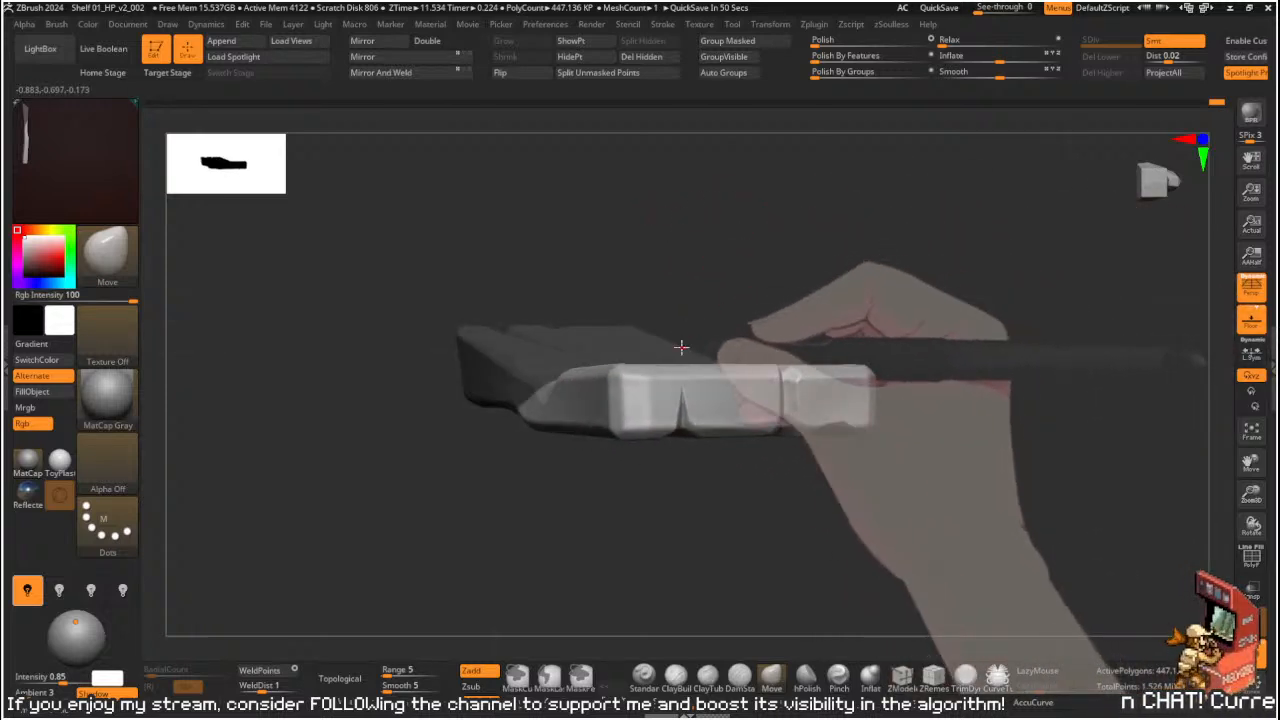
# - Recut the V-shaped notch across the thickness of the upright's lower end with the ClipCurve brush
pyautogui.moveTo(717, 305); pyautogui.dragTo(754, 263)
pyautogui.hotkey('ctrl', 'shift')
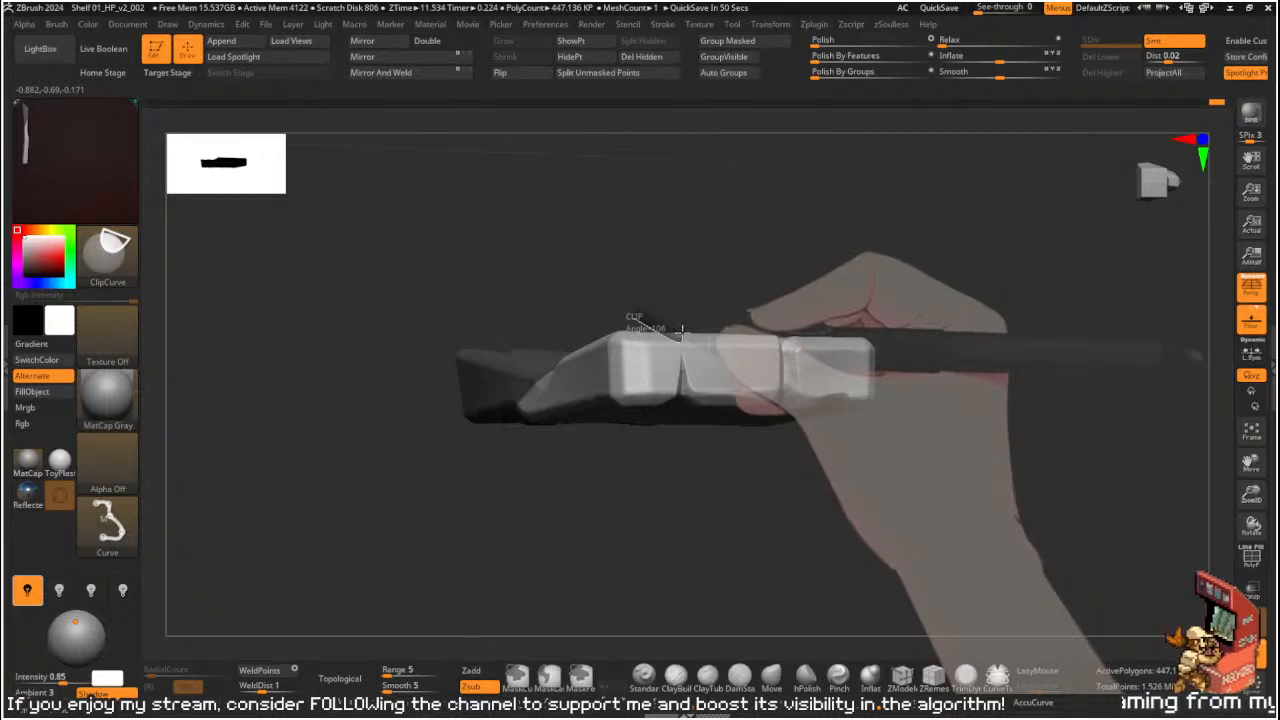
pyautogui.keyDown('ctrl'); pyautogui.keyDown('shift'); pyautogui.moveTo(681, 333); pyautogui.dragTo(683, 334); pyautogui.keyUp('shift'); pyautogui.keyUp('ctrl')
pyautogui.moveTo(759, 249)
pyautogui.mouseDown()
pyautogui.moveTo(748, 330)
pyautogui.moveTo(831, 189)
pyautogui.moveTo(868, 259)
pyautogui.moveTo(851, 157)
pyautogui.moveTo(883, 277)
pyautogui.moveTo(880, 163)
pyautogui.moveTo(886, 306)
pyautogui.moveTo(886, 283)
pyautogui.moveTo(860, 257)
pyautogui.moveTo(600, 357)
pyautogui.mouseUp()
pyautogui.press('shift')
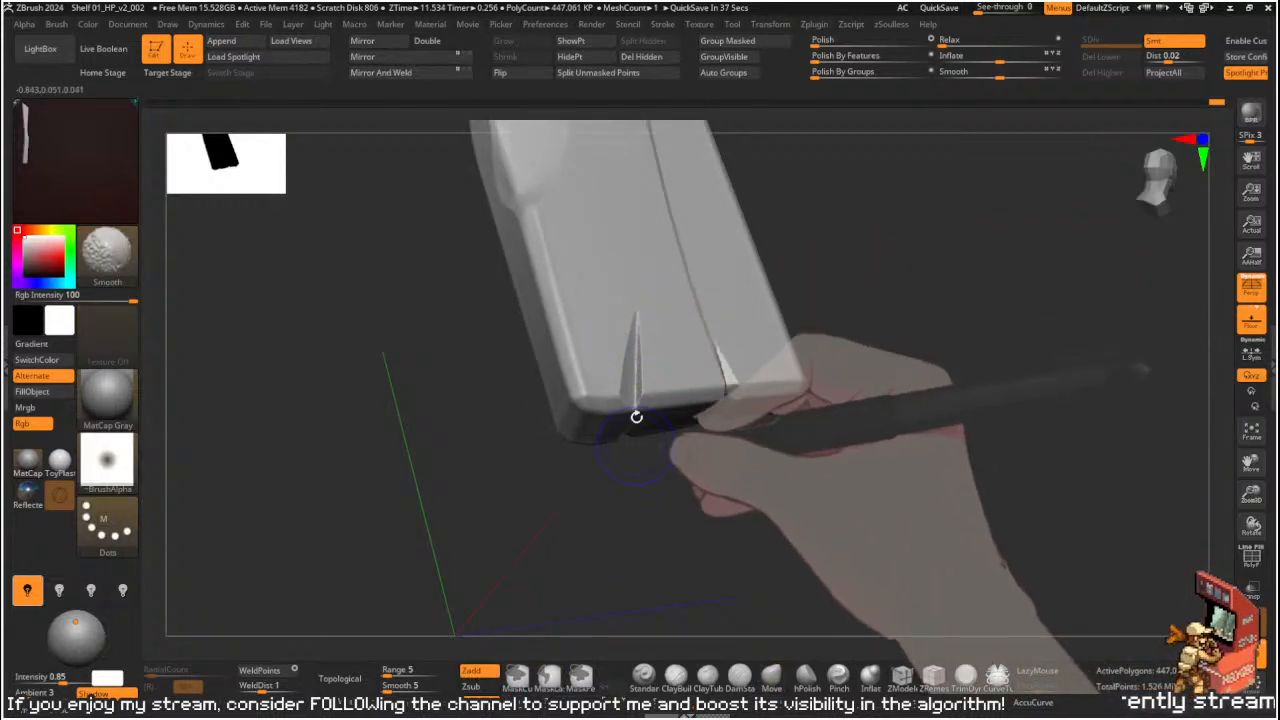
pyautogui.press('ctrl')
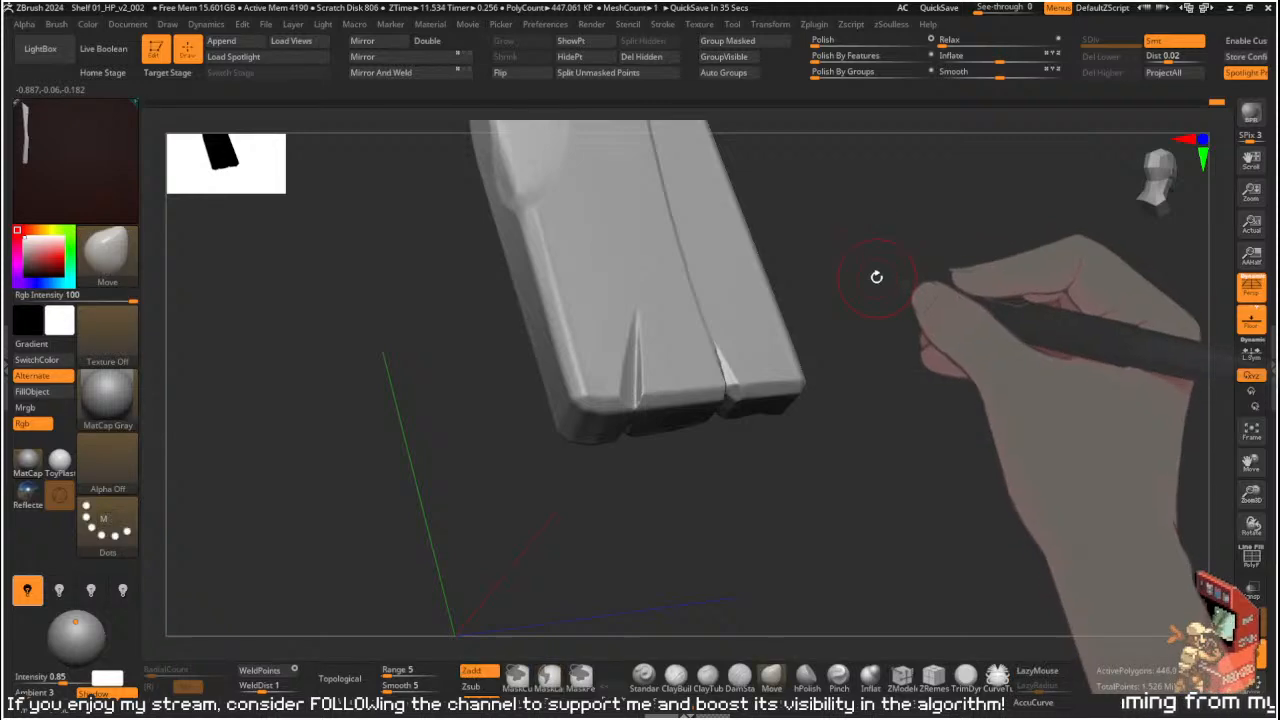
# - Trim the mouth of the V-shaped notch from the upright's broad face with ClipCurve
pyautogui.moveTo(871, 280)
pyautogui.mouseDown()
pyautogui.moveTo(920, 220)
pyautogui.moveTo(929, 320)
pyautogui.moveTo(873, 464)
pyautogui.moveTo(491, 360)
pyautogui.moveTo(511, 346)
pyautogui.moveTo(586, 406)
pyautogui.moveTo(551, 351)
pyautogui.moveTo(757, 334)
pyautogui.mouseUp()
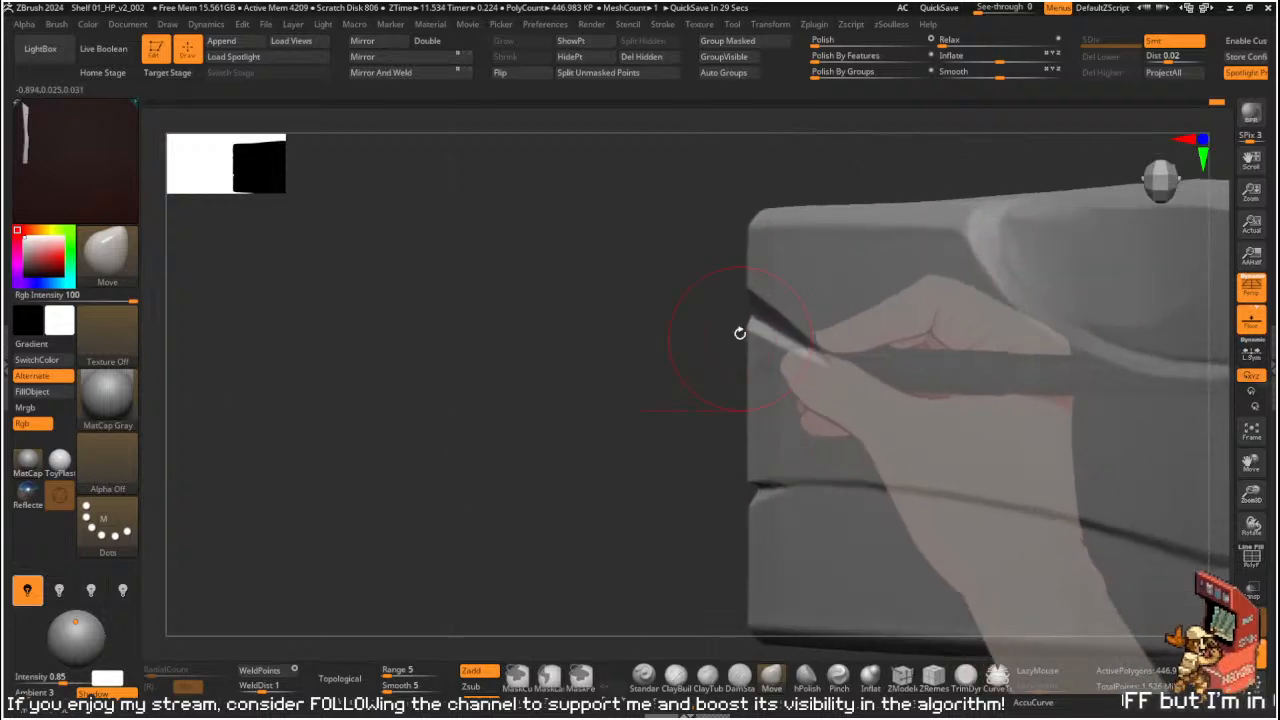
pyautogui.hotkey('ctrl', 'shift')
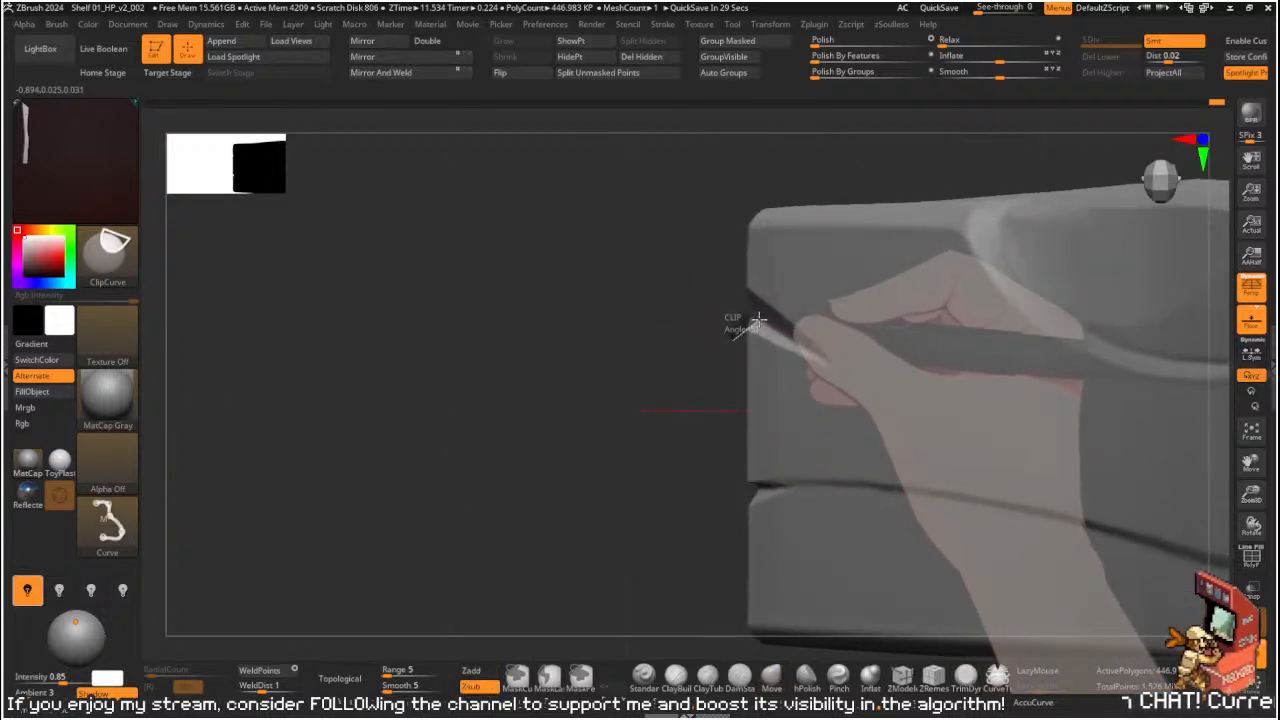
pyautogui.moveTo(706, 300)
pyautogui.mouseDown()
pyautogui.moveTo(768, 298)
pyautogui.moveTo(688, 314)
pyautogui.mouseUp()
pyautogui.hotkey('ctrl', 'shift')
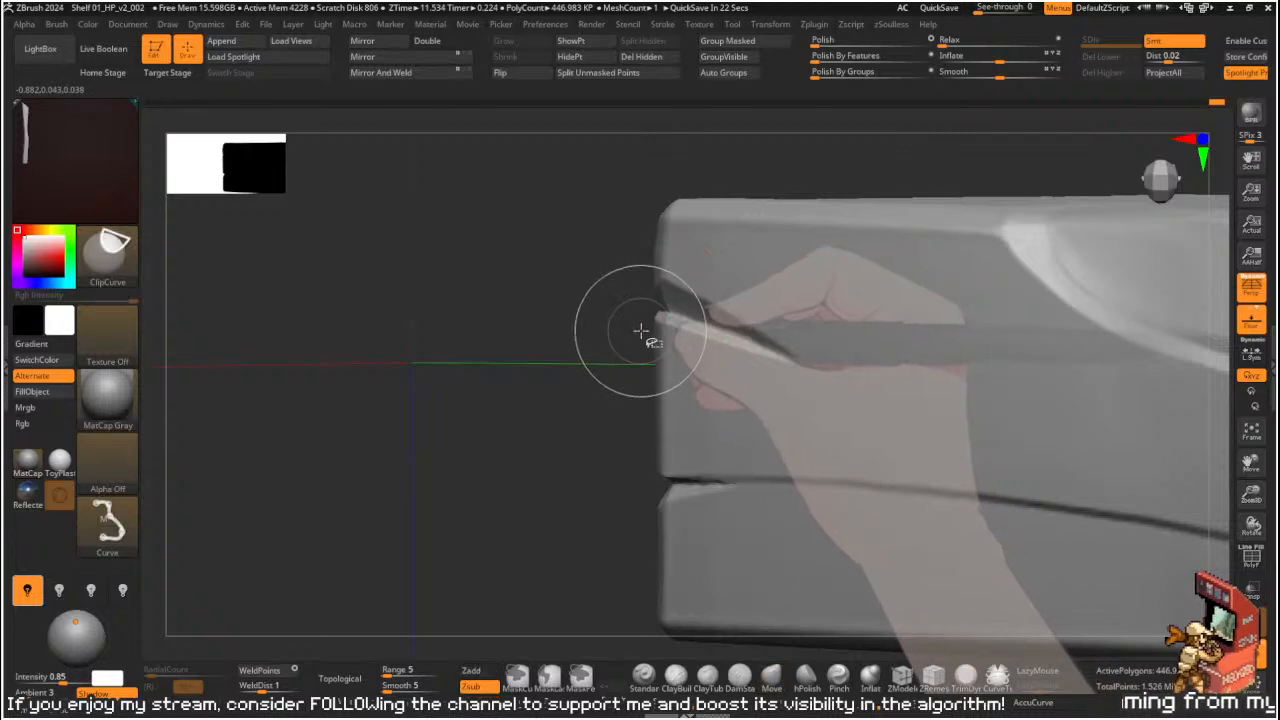
pyautogui.moveTo(650, 272)
pyautogui.keyDown('ctrl'); pyautogui.keyDown('shift'); pyautogui.mouseDown()
pyautogui.moveTo(680, 278)
pyautogui.moveTo(659, 280)
pyautogui.mouseUp(); pyautogui.keyUp('shift'); pyautogui.keyUp('ctrl')
# - Polish the corners and inner walls of the V-shaped notch with the hPolish brush
pyautogui.moveTo(660, 280); pyautogui.dragTo(643, 290, button='right')
pyautogui.press('b')
pyautogui.press('h')
pyautogui.press('p')
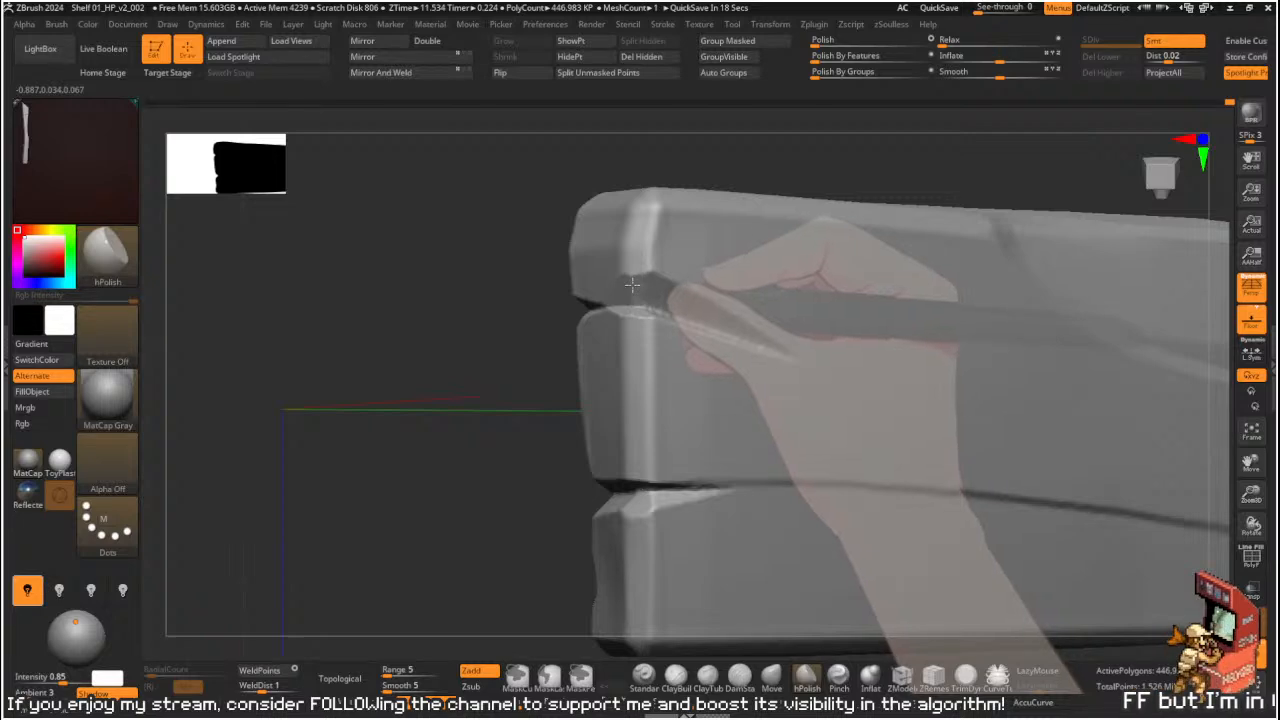
pyautogui.moveTo(623, 298); pyautogui.dragTo(664, 299, button='right')
pyautogui.moveTo(664, 299); pyautogui.dragTo(674, 300)
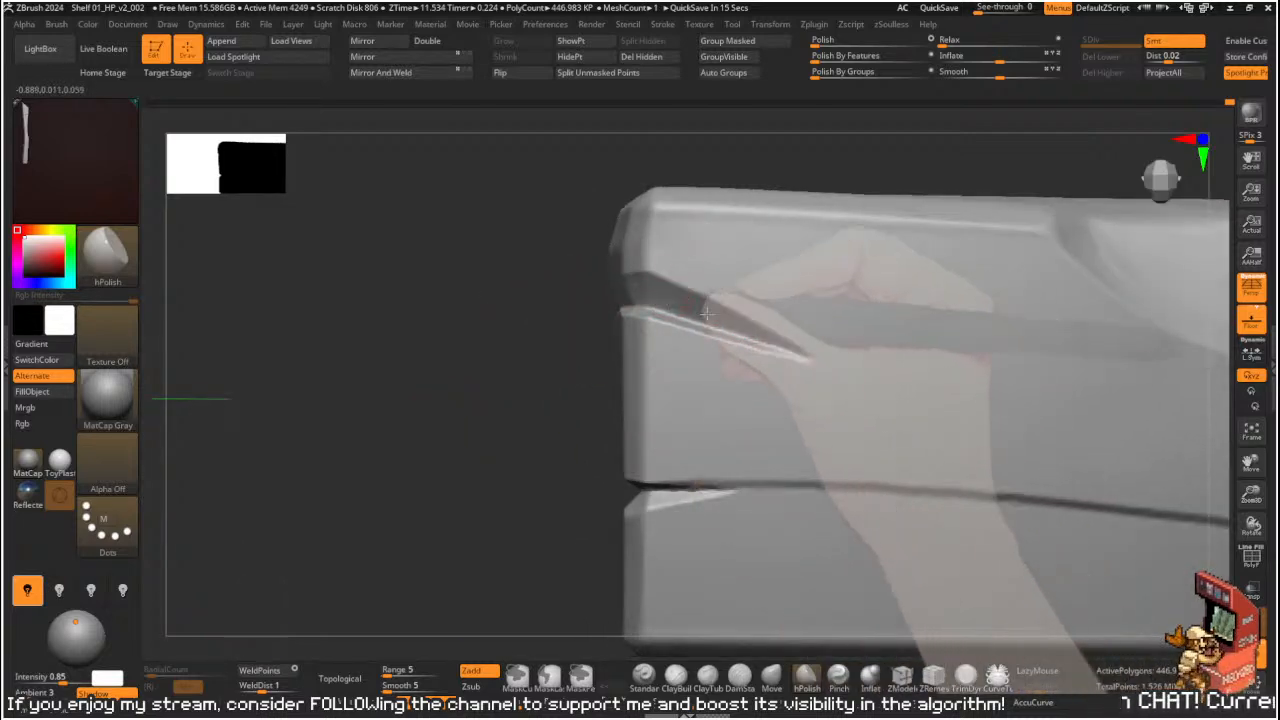
pyautogui.moveTo(526, 327); pyautogui.dragTo(585, 318)
pyautogui.moveTo(697, 316); pyautogui.dragTo(676, 326)
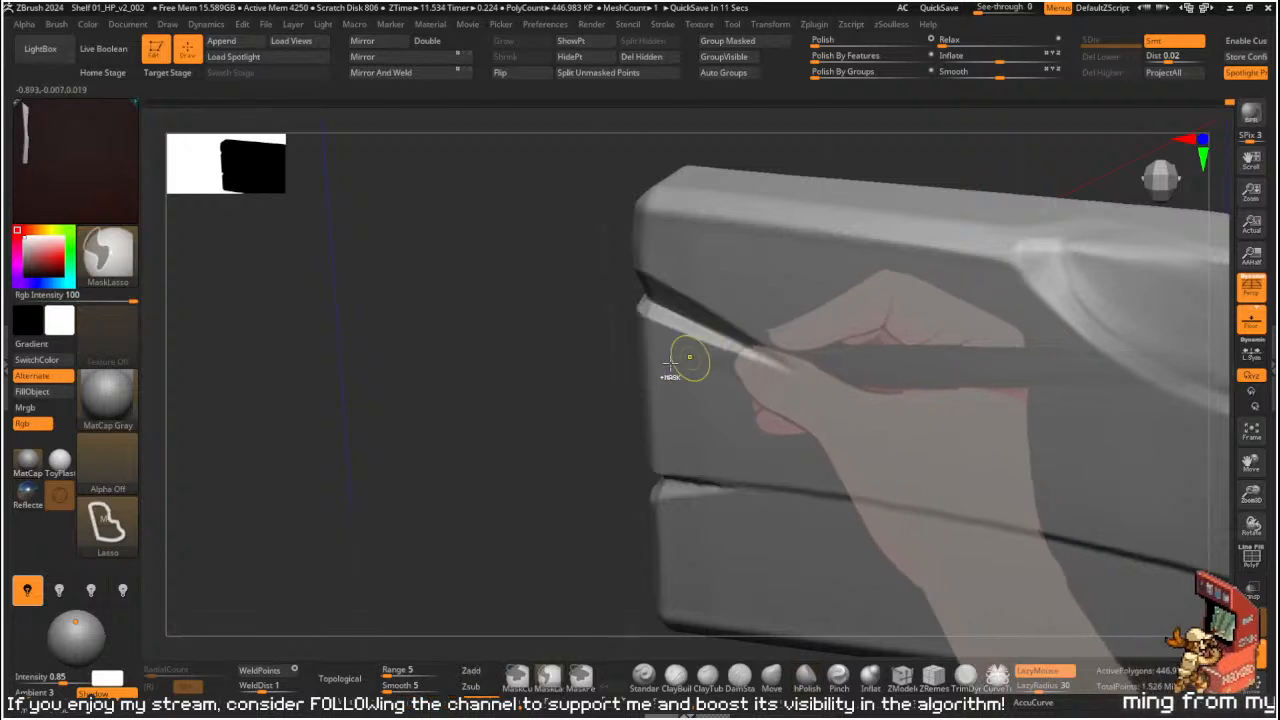
# - Refine the inside of the V-shaped notch with the Orb_Cracks brush and smooth along its edge
pyautogui.moveTo(703, 357); pyautogui.dragTo(563, 340, button='right')
pyautogui.press('b')
pyautogui.press('o')
pyautogui.press('c')
pyautogui.keyDown('shift'); pyautogui.moveTo(678, 320); pyautogui.dragTo(652, 312); pyautogui.keyUp('shift')
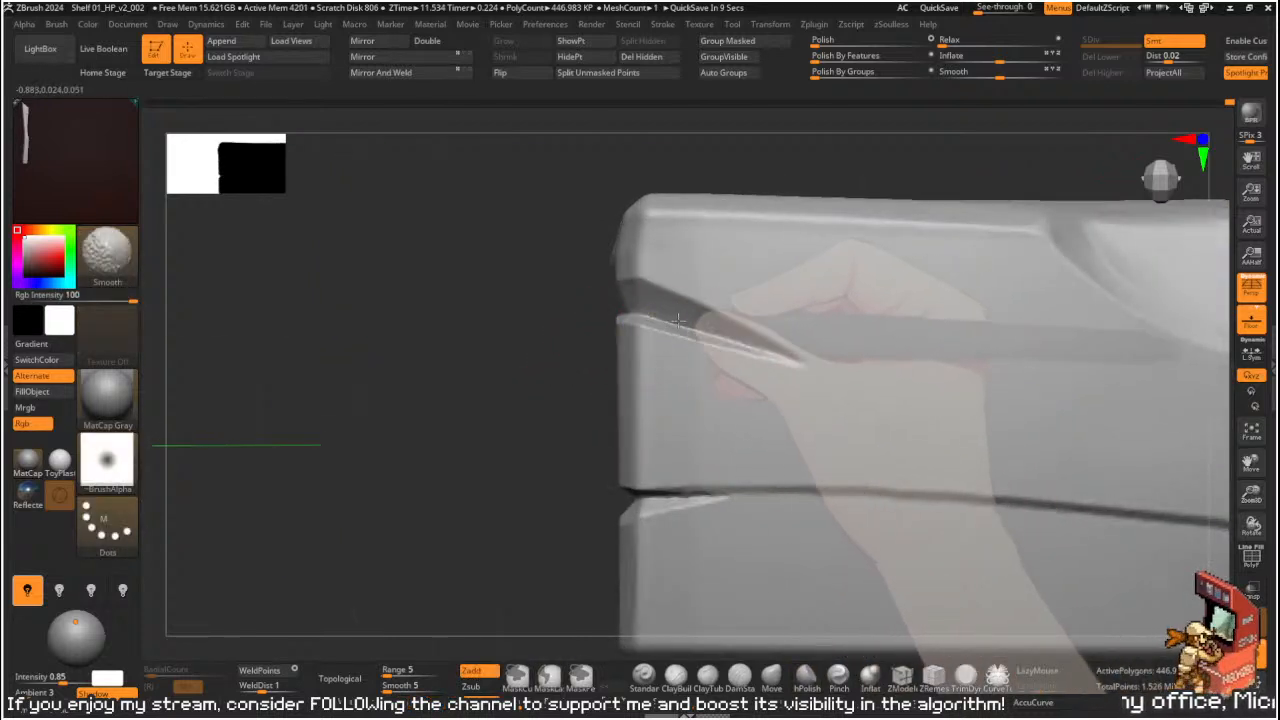
# - Adjust the notch's walls with the Move brush and tighten its edges with Orb_Pinch
pyautogui.press('b')
pyautogui.press('m')
pyautogui.press('v')
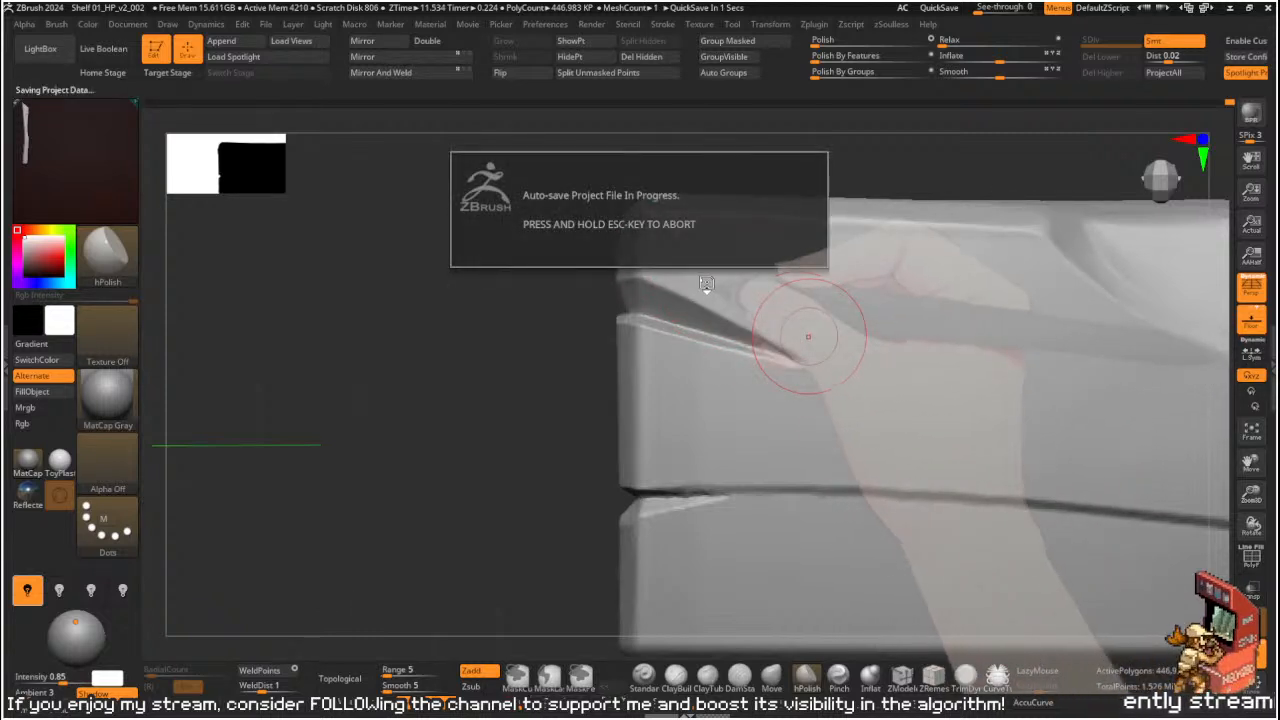
pyautogui.press('b')
pyautogui.press('o')
pyautogui.press('p')
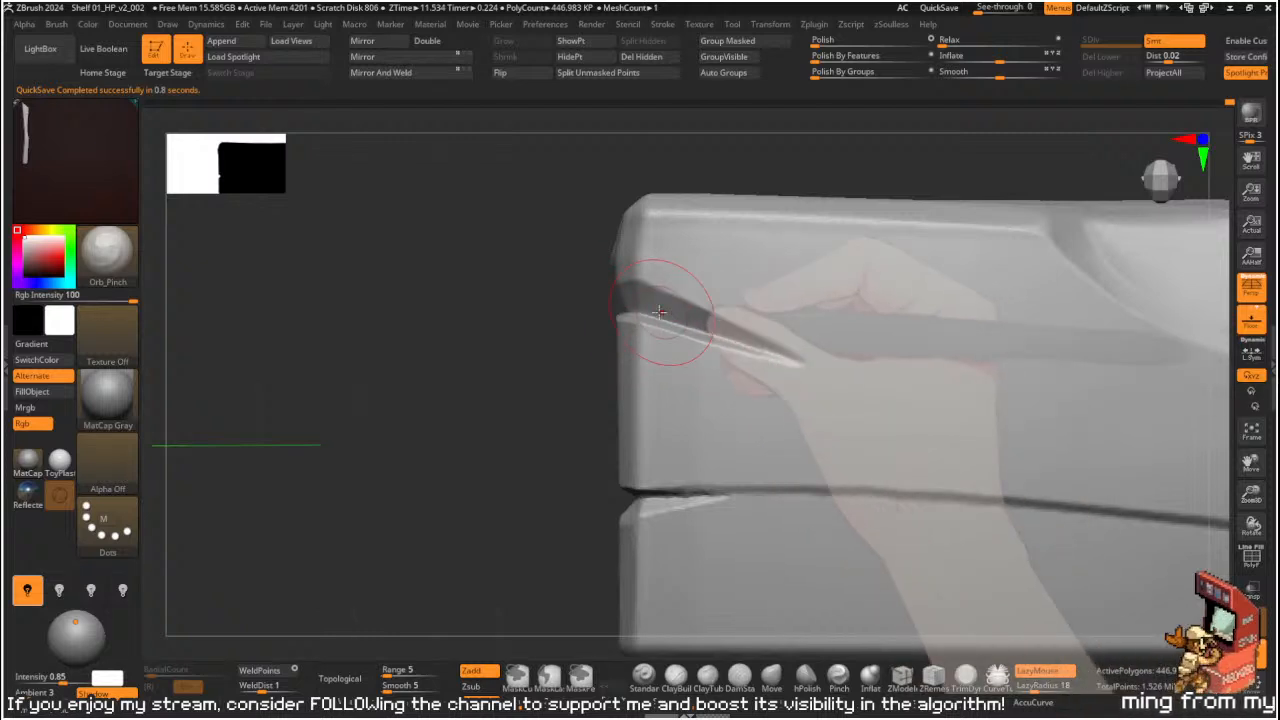
# - Start a thin crack running inward from the notch's pointed tip with the Orb_Cracks brush
pyautogui.press('b')
pyautogui.press('o')
pyautogui.press('c')
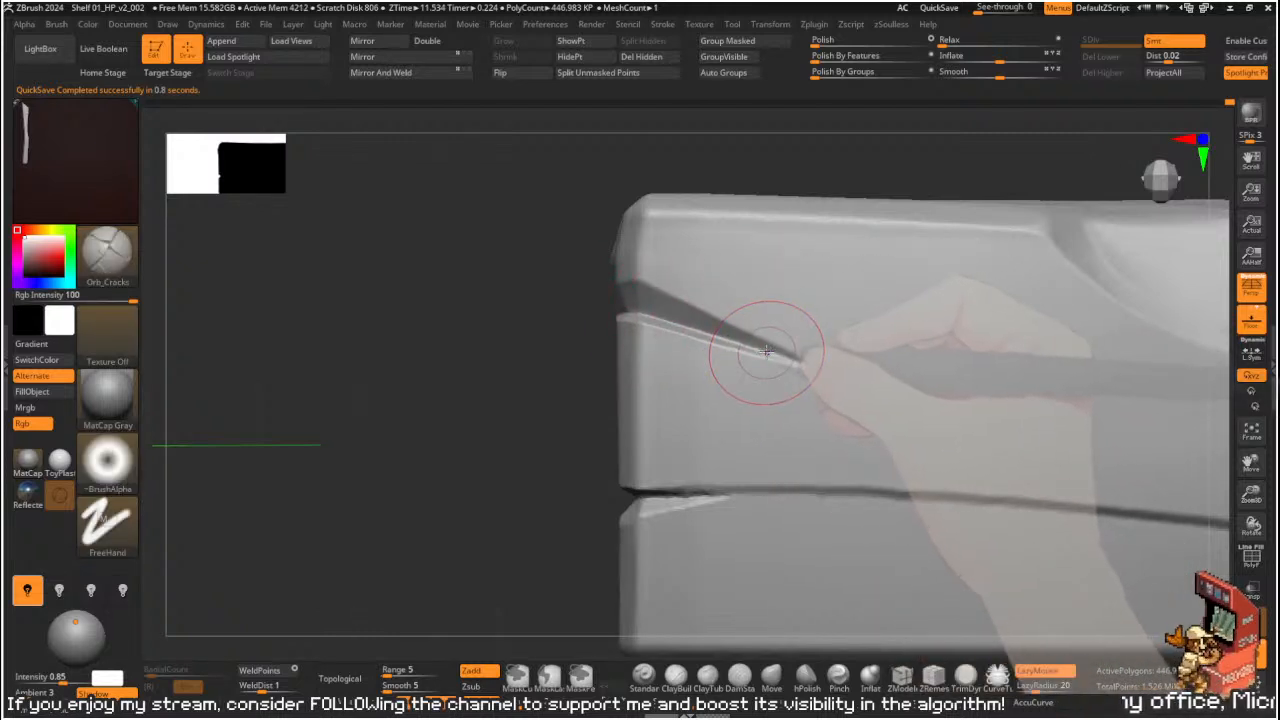
pyautogui.moveTo(775, 349)
pyautogui.mouseDown()
pyautogui.moveTo(880, 370)
pyautogui.moveTo(983, 357)
pyautogui.mouseUp()
pyautogui.keyDown('alt'); pyautogui.moveTo(843, 191); pyautogui.dragTo(537, 247); pyautogui.keyUp('alt')
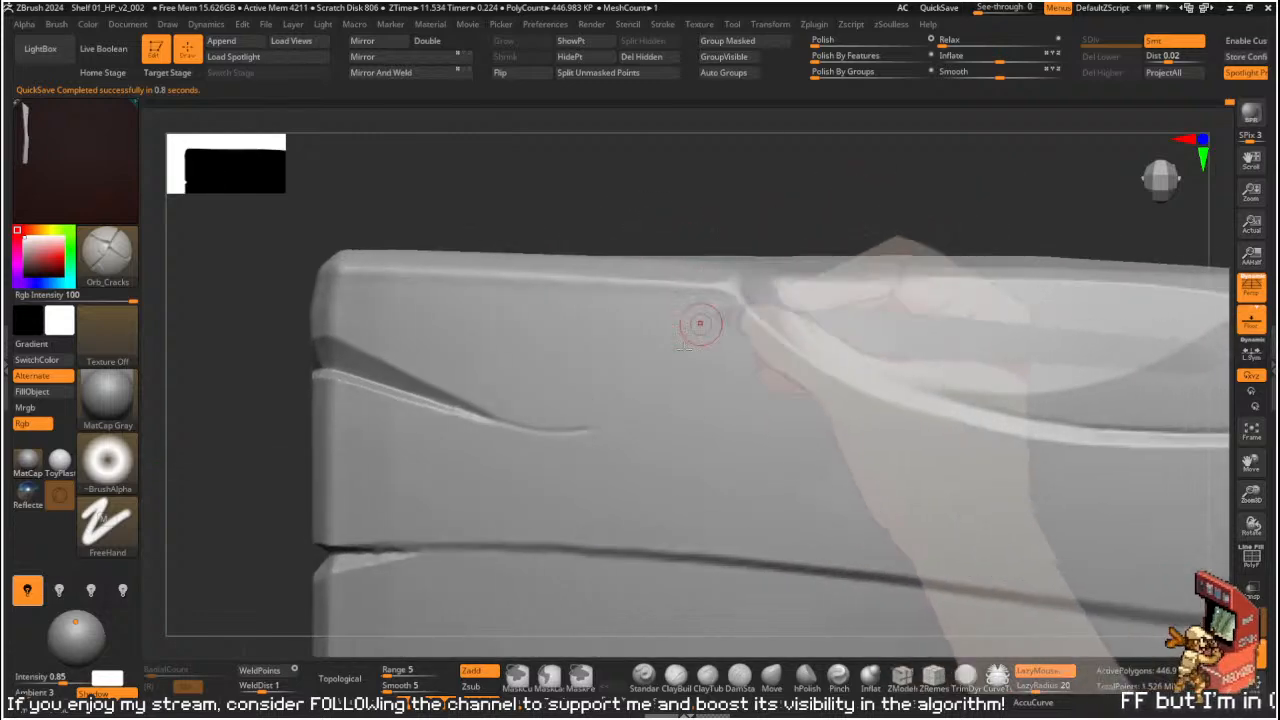
# - Extend the crack in a wavy line across the upright's face and over the gouge's rim with Orb_Cracks
pyautogui.moveTo(578, 432); pyautogui.dragTo(803, 368)
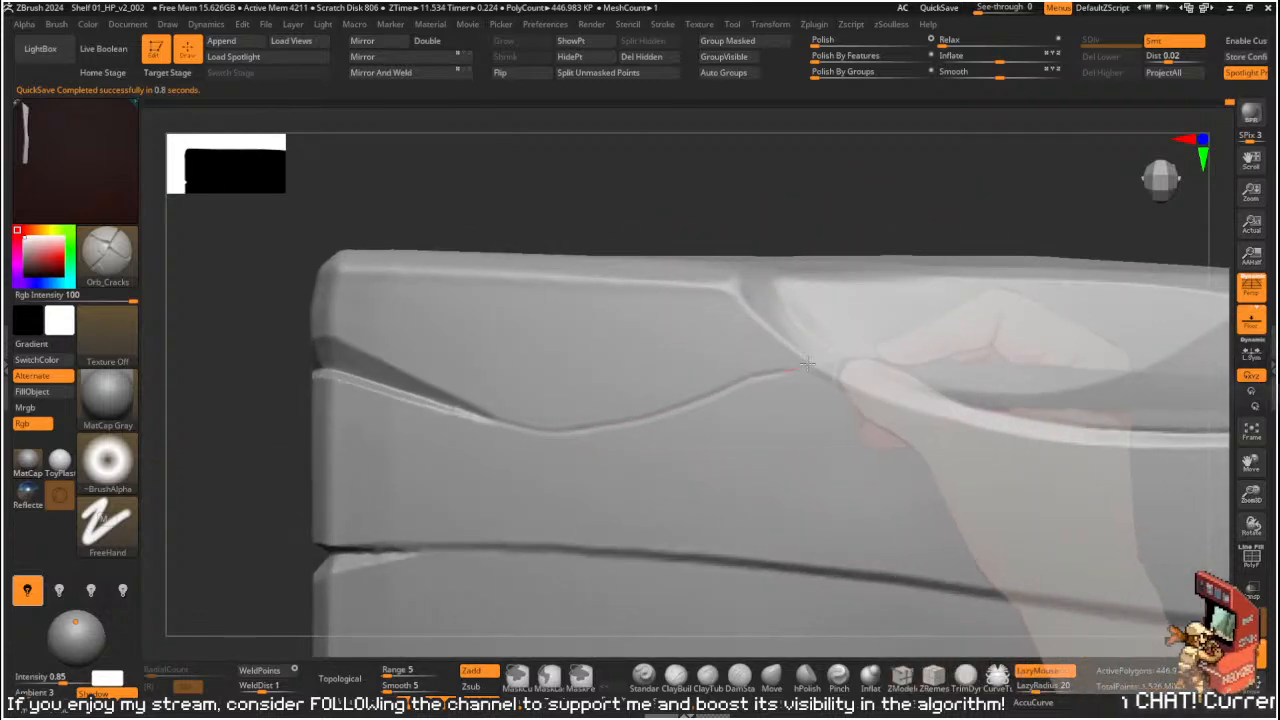
pyautogui.moveTo(826, 180); pyautogui.dragTo(834, 204)
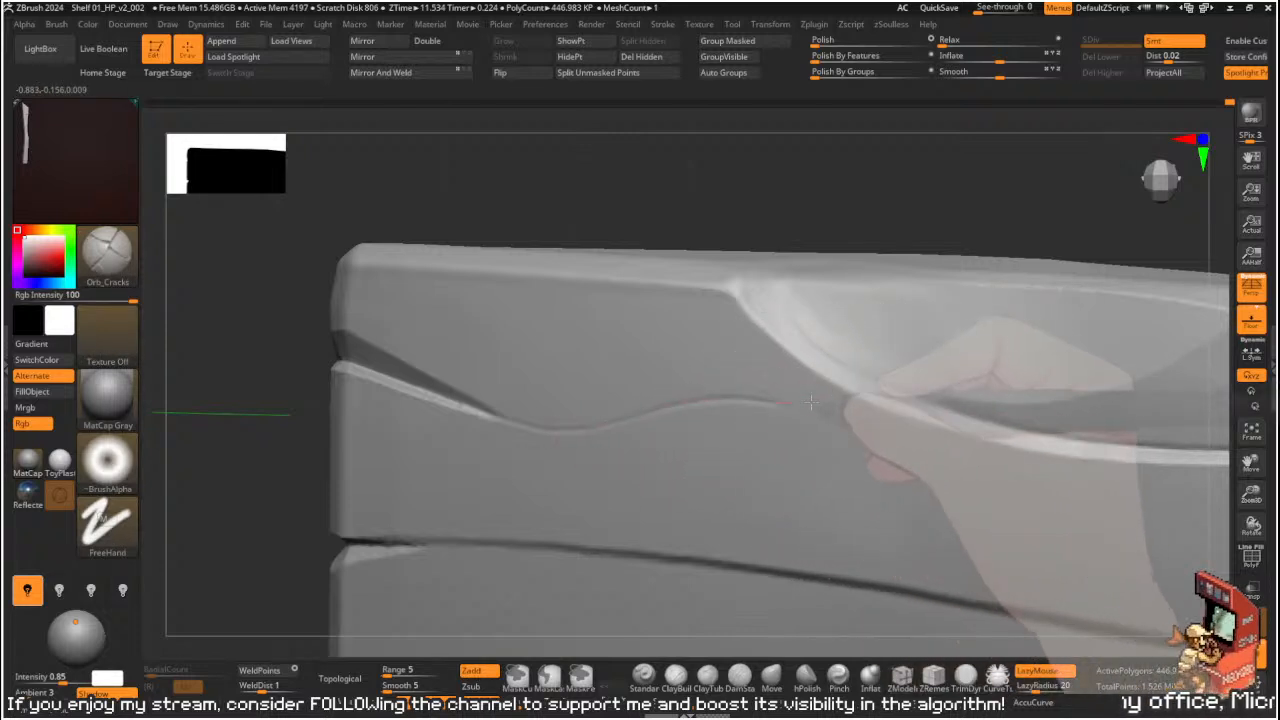
pyautogui.press('ctrl')
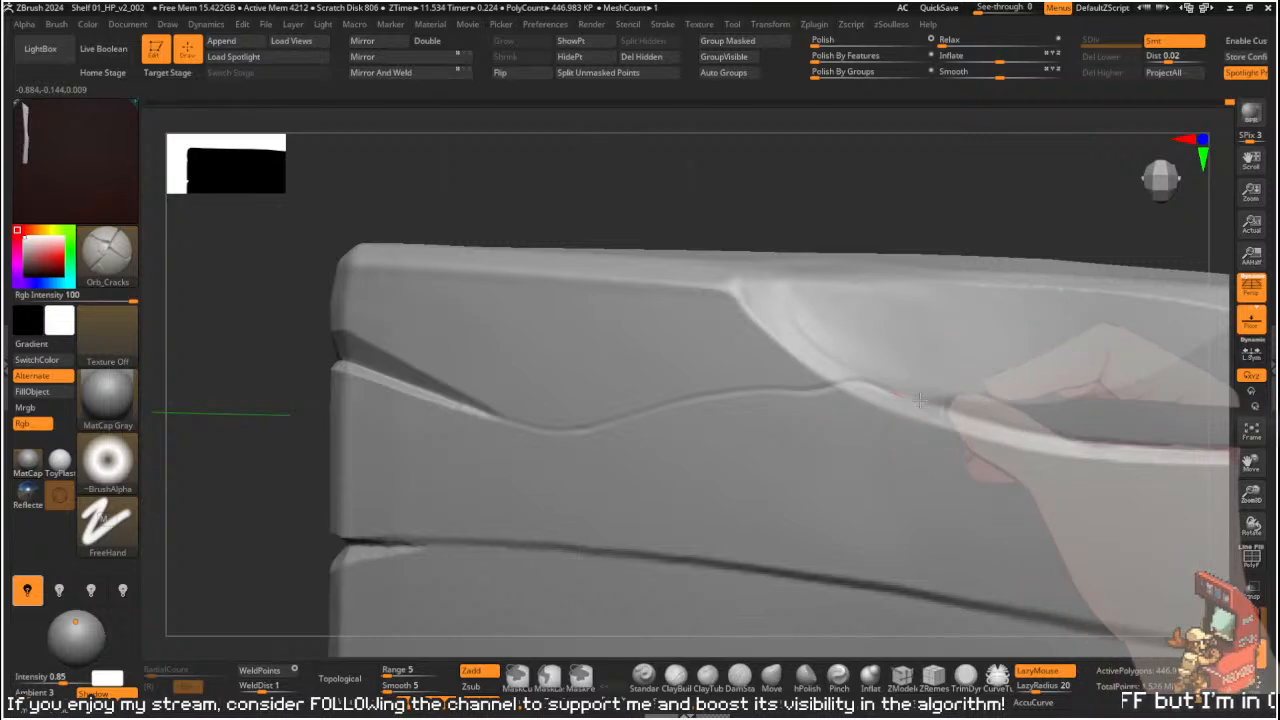
pyautogui.moveTo(866, 166); pyautogui.dragTo(958, 411)
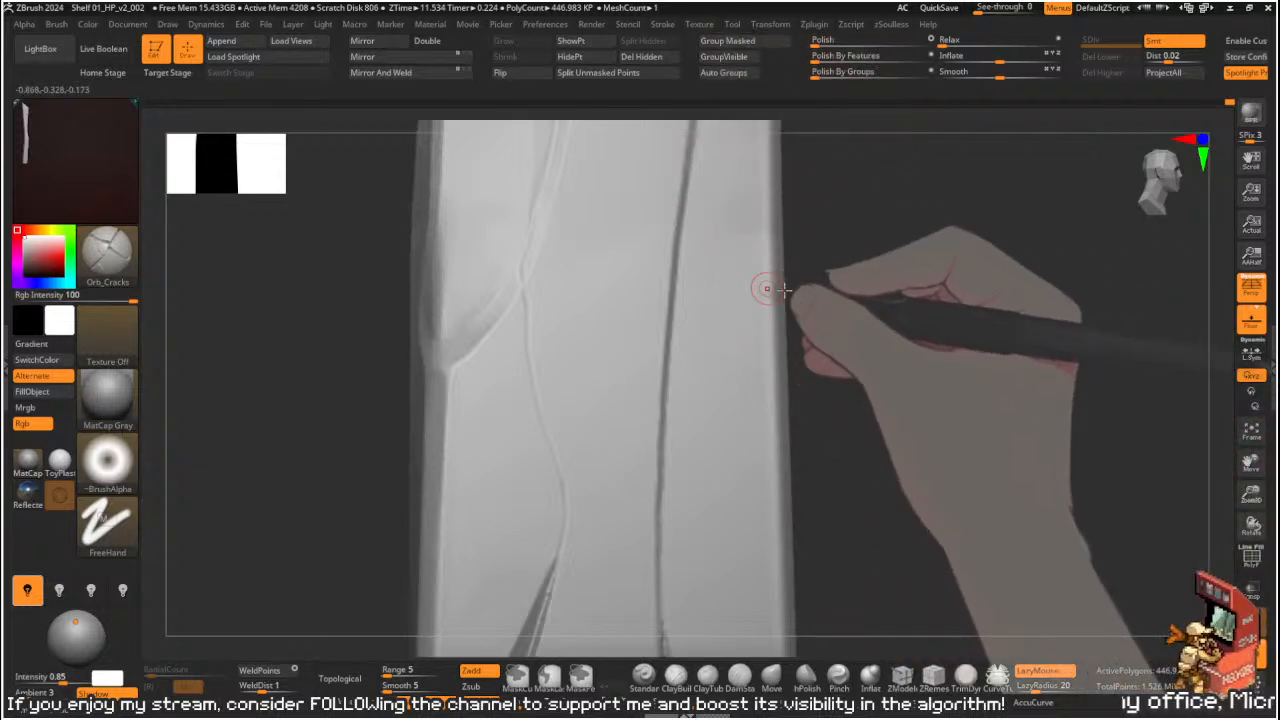
# - Deepen the crack's bend just beyond the V-shaped notch's tip with the Orb_Cracks brush
pyautogui.moveTo(330, 383); pyautogui.dragTo(915, 290)
pyautogui.keyDown('alt'); pyautogui.moveTo(480, 398); pyautogui.dragTo(623, 289); pyautogui.keyUp('alt')
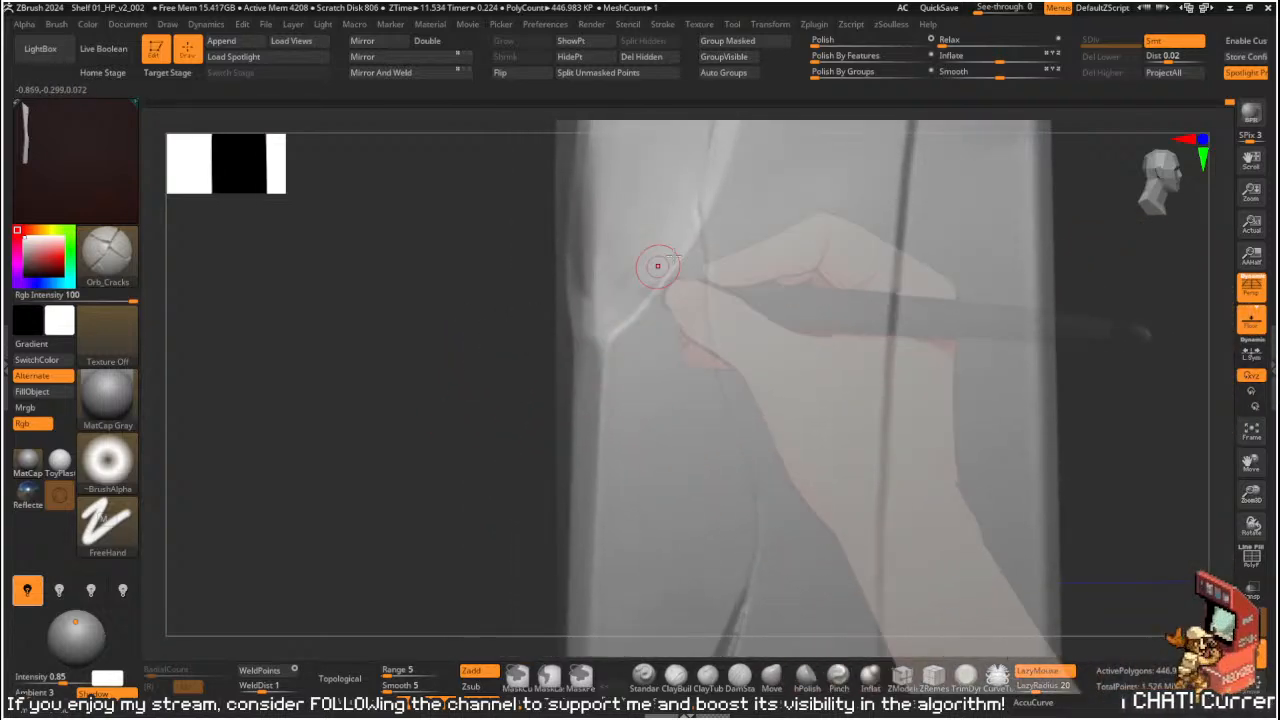
pyautogui.moveTo(1096, 386); pyautogui.dragTo(986, 283)
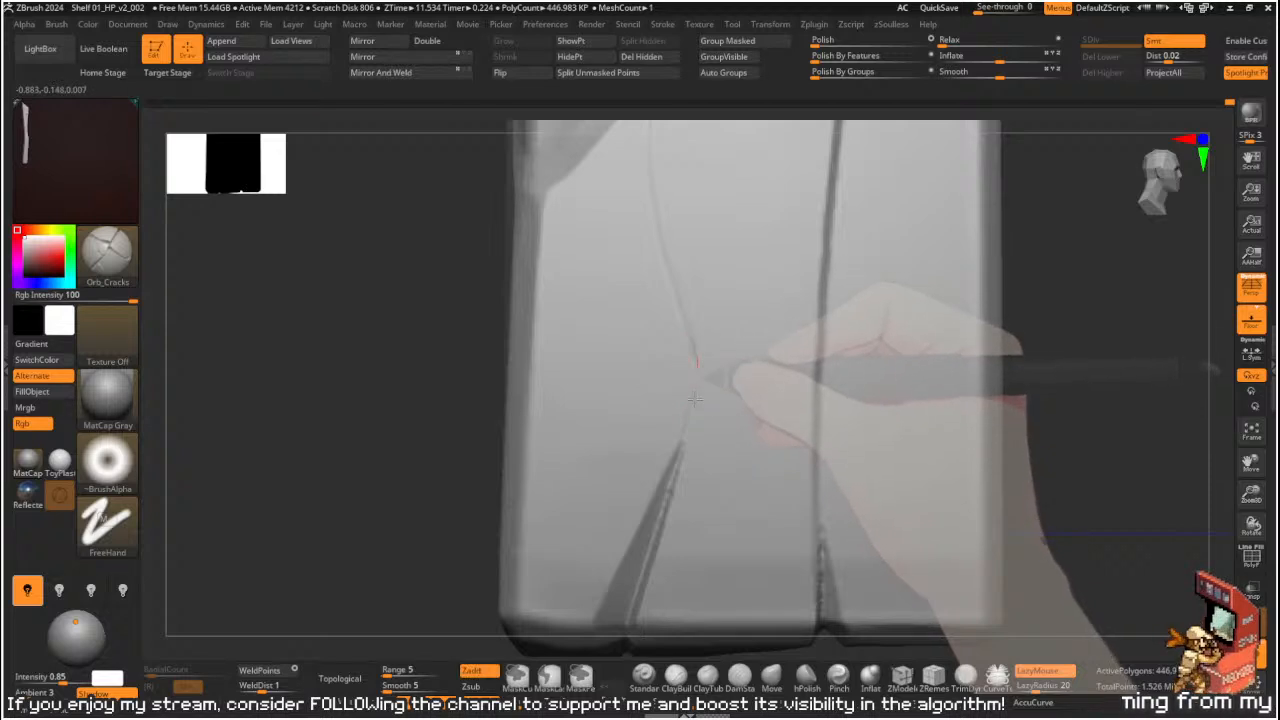
pyautogui.moveTo(1020, 266); pyautogui.dragTo(1054, 234)
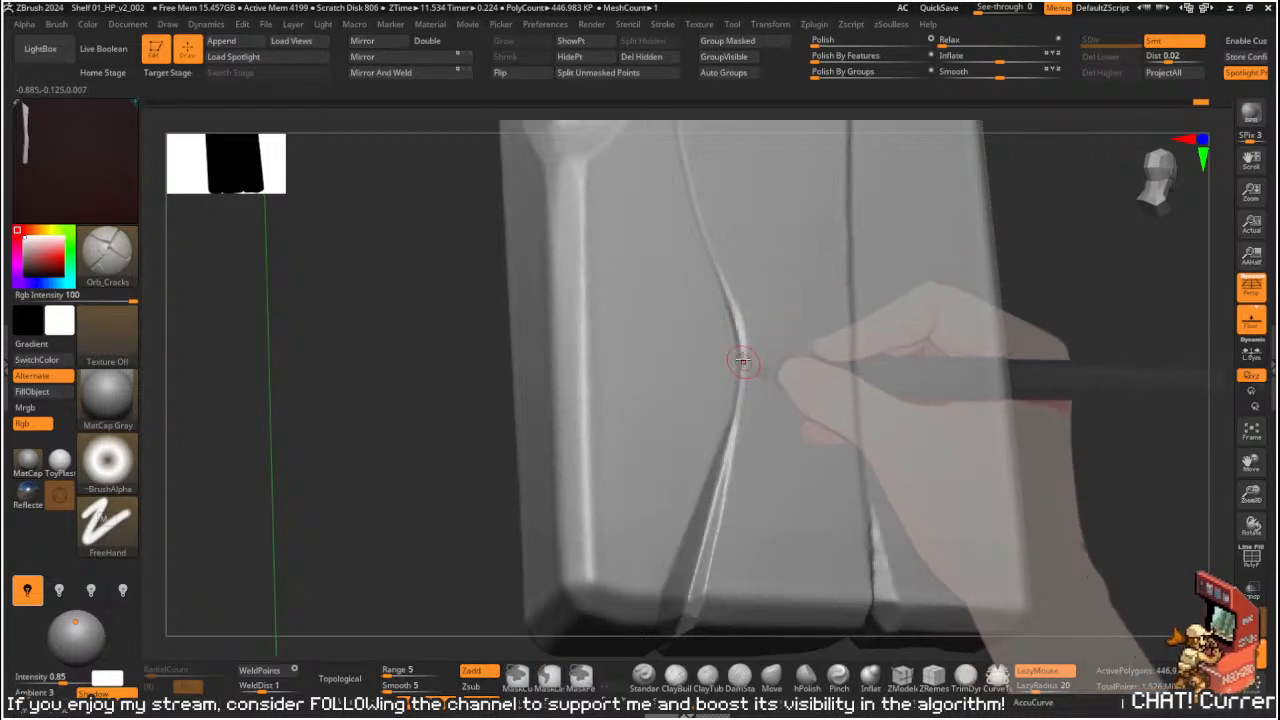
pyautogui.moveTo(523, 334); pyautogui.dragTo(463, 337)
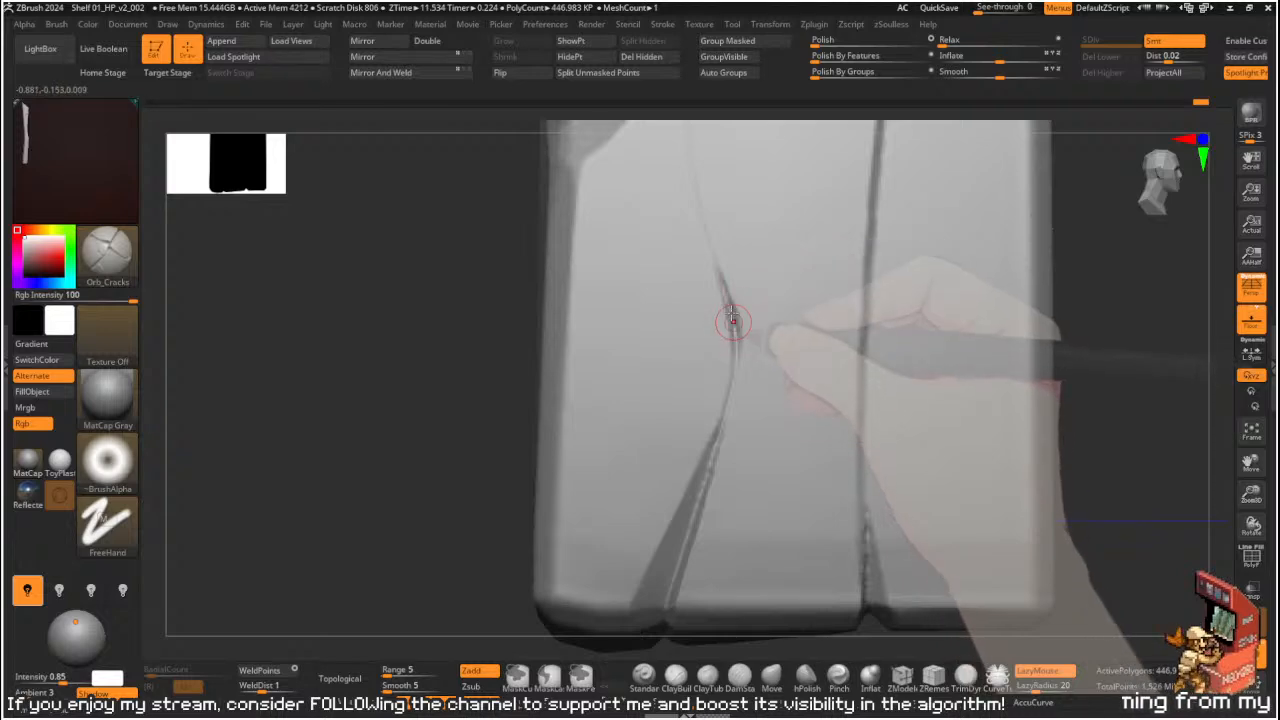
pyautogui.moveTo(530, 375)
pyautogui.mouseDown()
pyautogui.moveTo(477, 369)
pyautogui.moveTo(465, 405)
pyautogui.moveTo(966, 277)
pyautogui.moveTo(660, 255)
pyautogui.mouseUp()
# - Flatten the widened walls of the crack's bend above the notch with the hPolish brush
pyautogui.press('b')
pyautogui.press('h')
pyautogui.press('p')
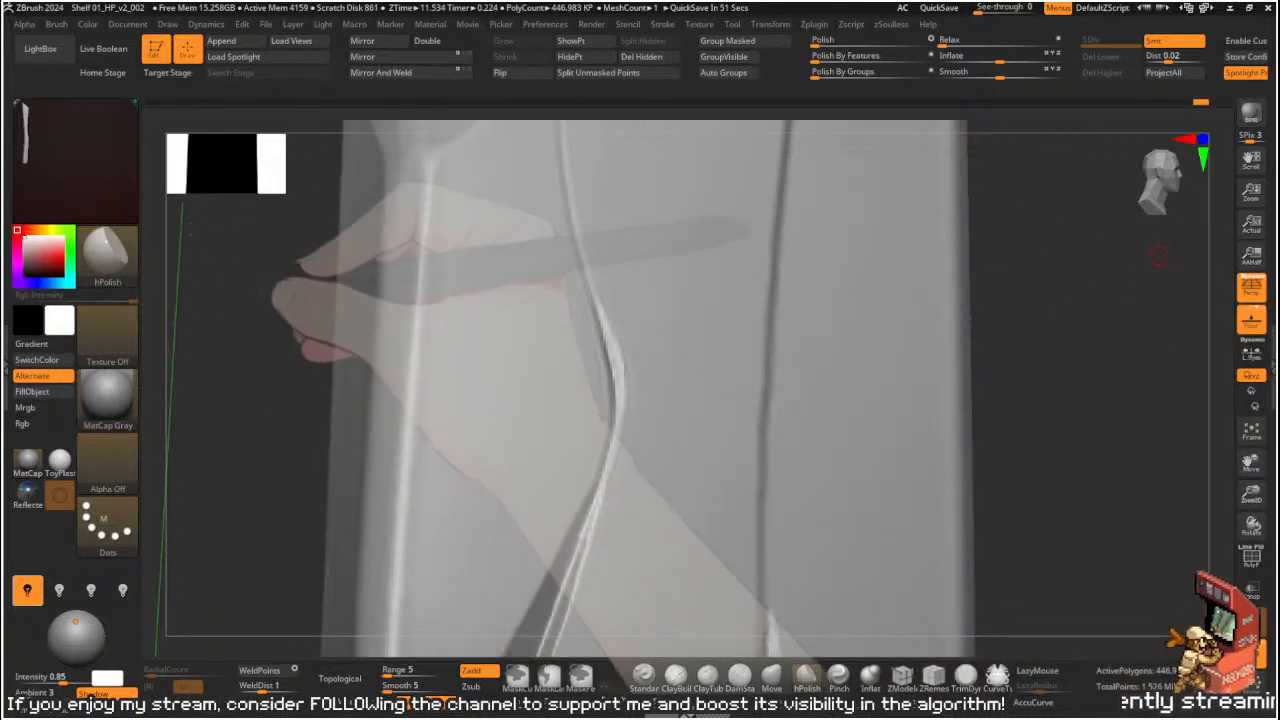
pyautogui.moveTo(1037, 271); pyautogui.dragTo(589, 351)
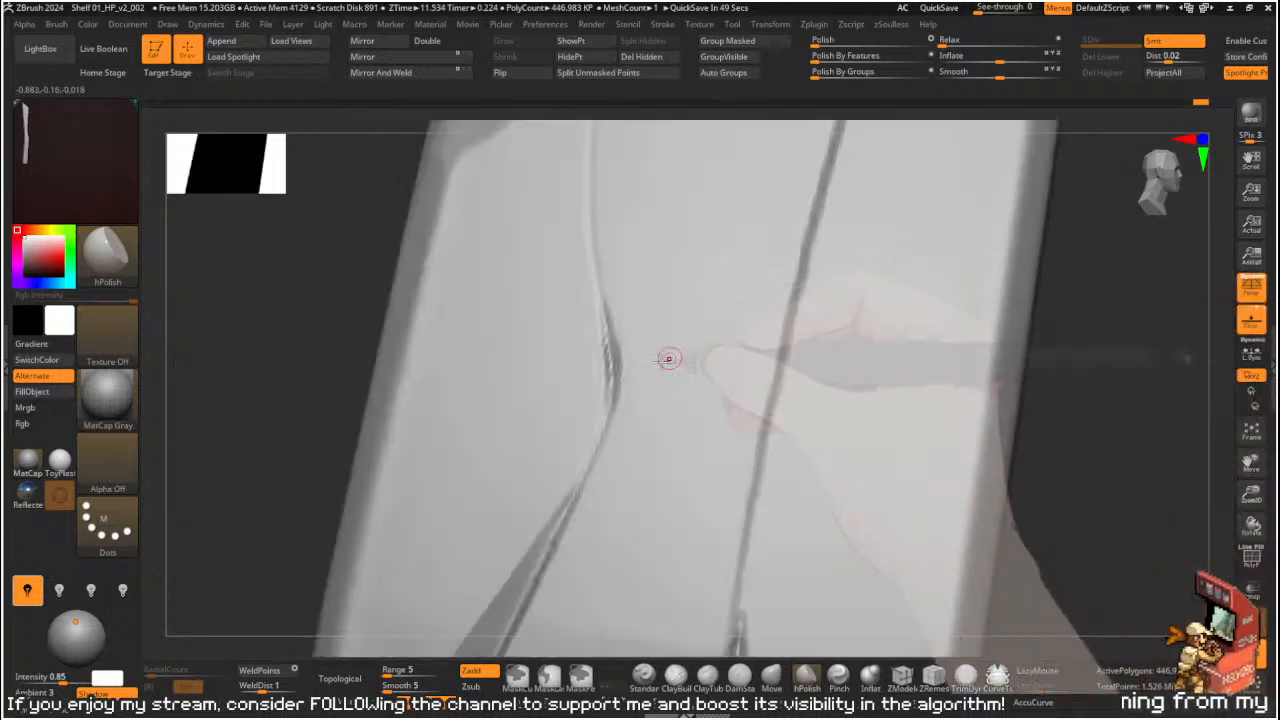
pyautogui.moveTo(360, 340)
pyautogui.mouseDown()
pyautogui.moveTo(294, 300)
pyautogui.moveTo(603, 360)
pyautogui.mouseUp()
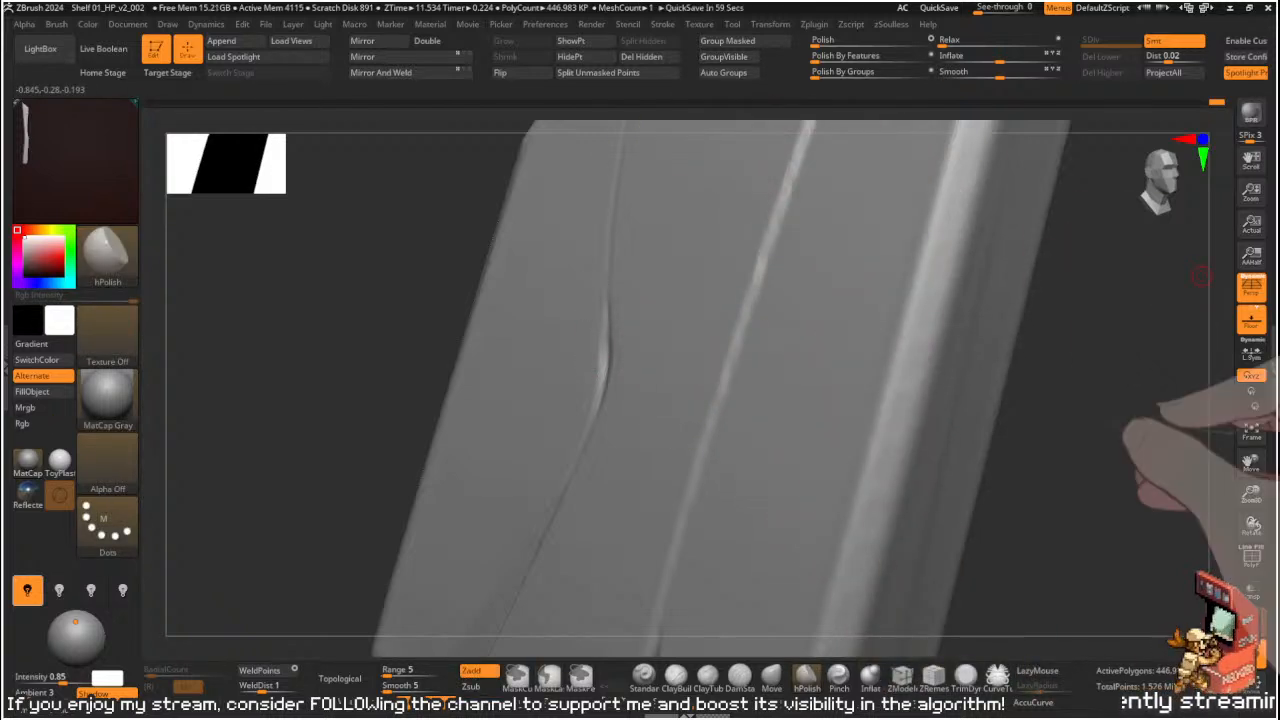
pyautogui.moveTo(255, 234)
pyautogui.mouseDown()
pyautogui.moveTo(371, 306)
pyautogui.moveTo(420, 300)
pyautogui.moveTo(617, 329)
pyautogui.mouseUp()
pyautogui.moveTo(1050, 350)
pyautogui.mouseDown()
pyautogui.moveTo(1089, 383)
pyautogui.moveTo(969, 317)
pyautogui.moveTo(666, 283)
pyautogui.mouseUp()
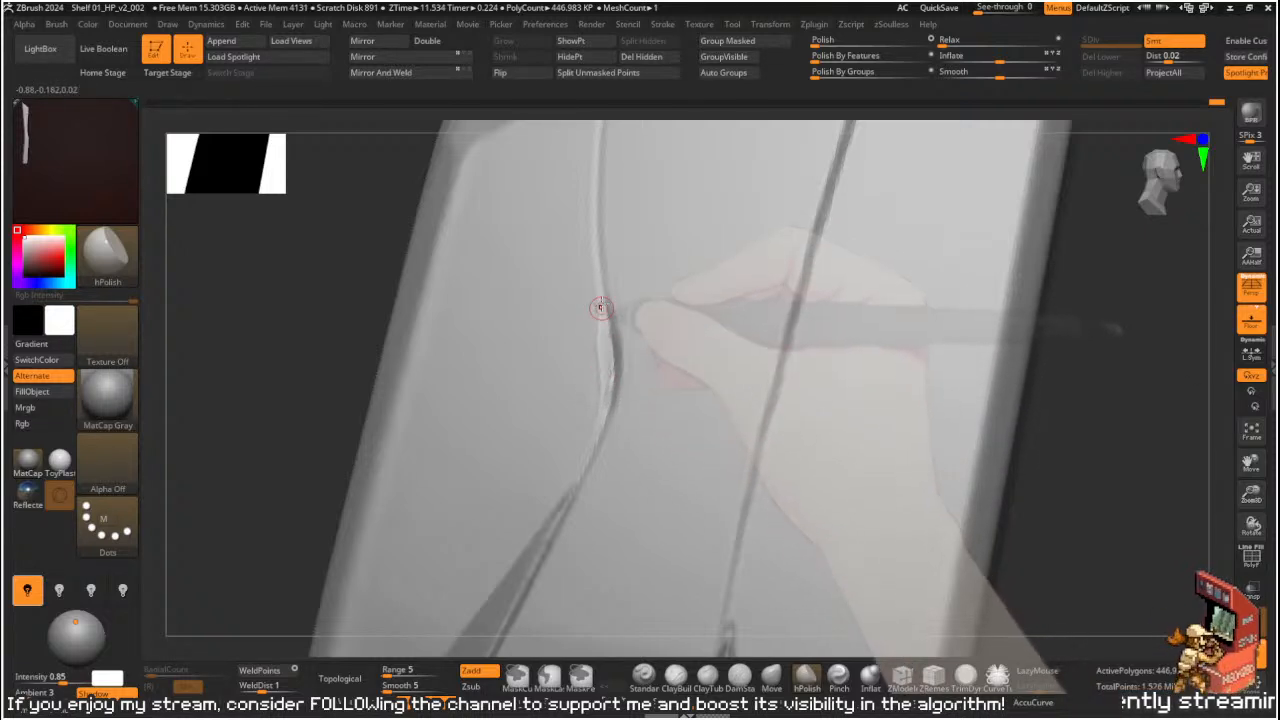
# - Smooth the junction between the crack's bend and the notch tip, and retrace it with the Orb_Cracks brush
pyautogui.moveTo(1017, 394); pyautogui.dragTo(1086, 429)
pyautogui.moveTo(1020, 375)
pyautogui.mouseDown()
pyautogui.moveTo(1043, 348)
pyautogui.moveTo(954, 291)
pyautogui.moveTo(931, 297)
pyautogui.moveTo(1008, 432)
pyautogui.mouseUp()
pyautogui.press('2')
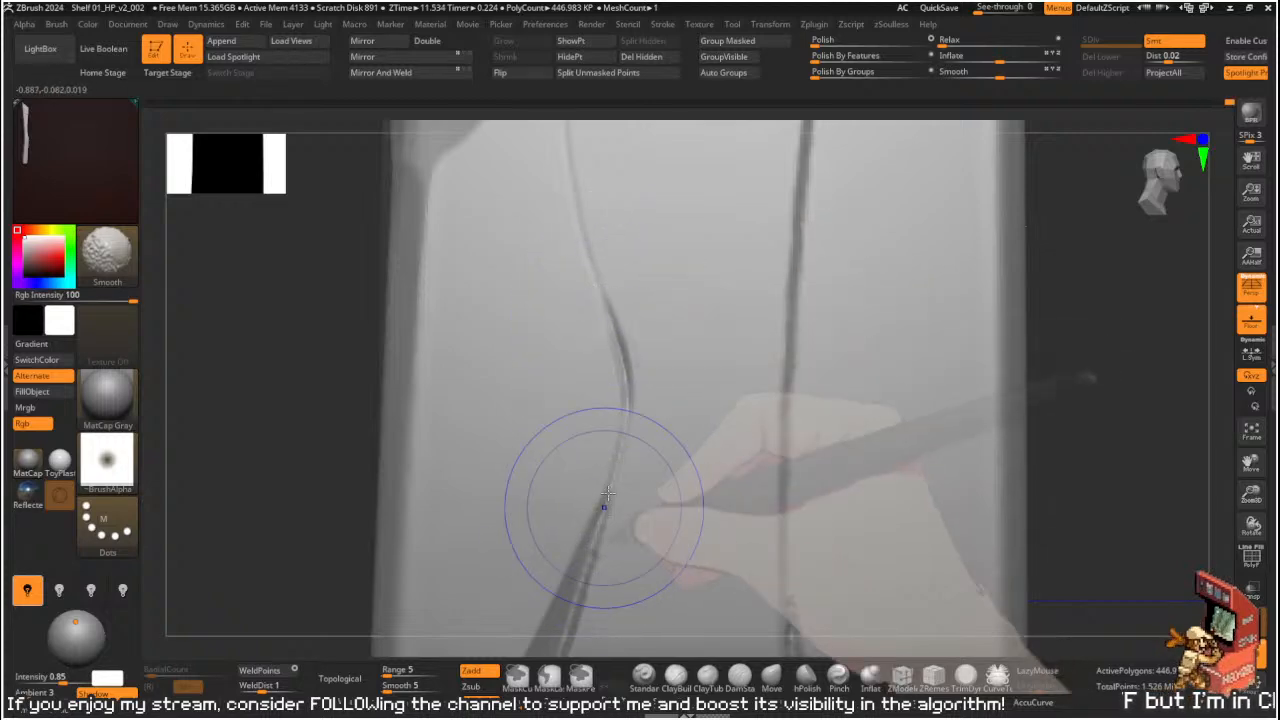
pyautogui.press('1')
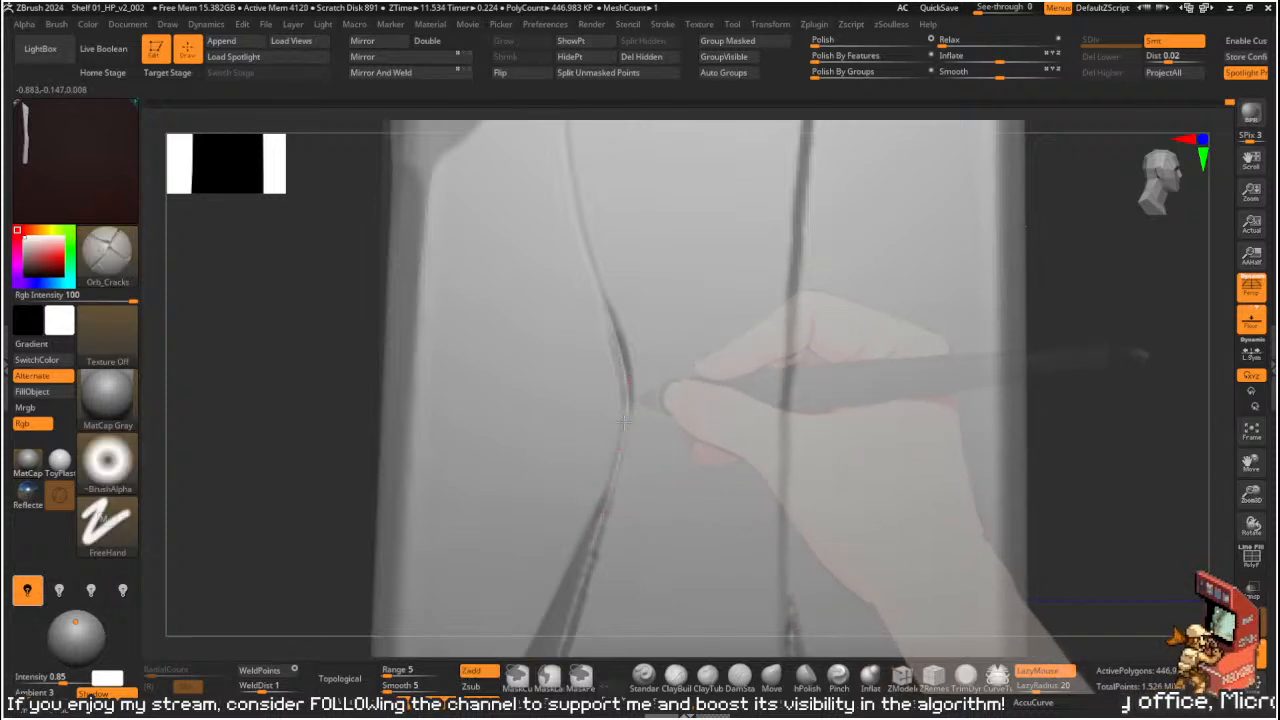
pyautogui.press('ctrl')
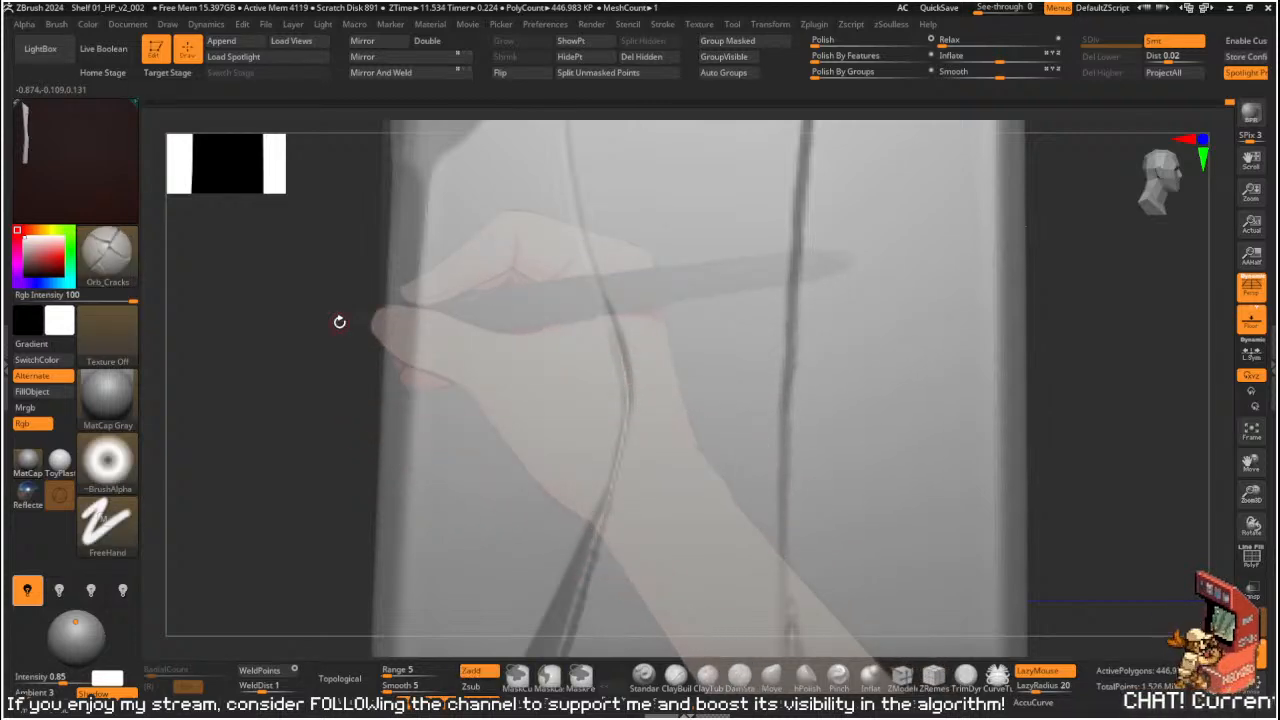
pyautogui.moveTo(1100, 290); pyautogui.dragTo(1008, 343)
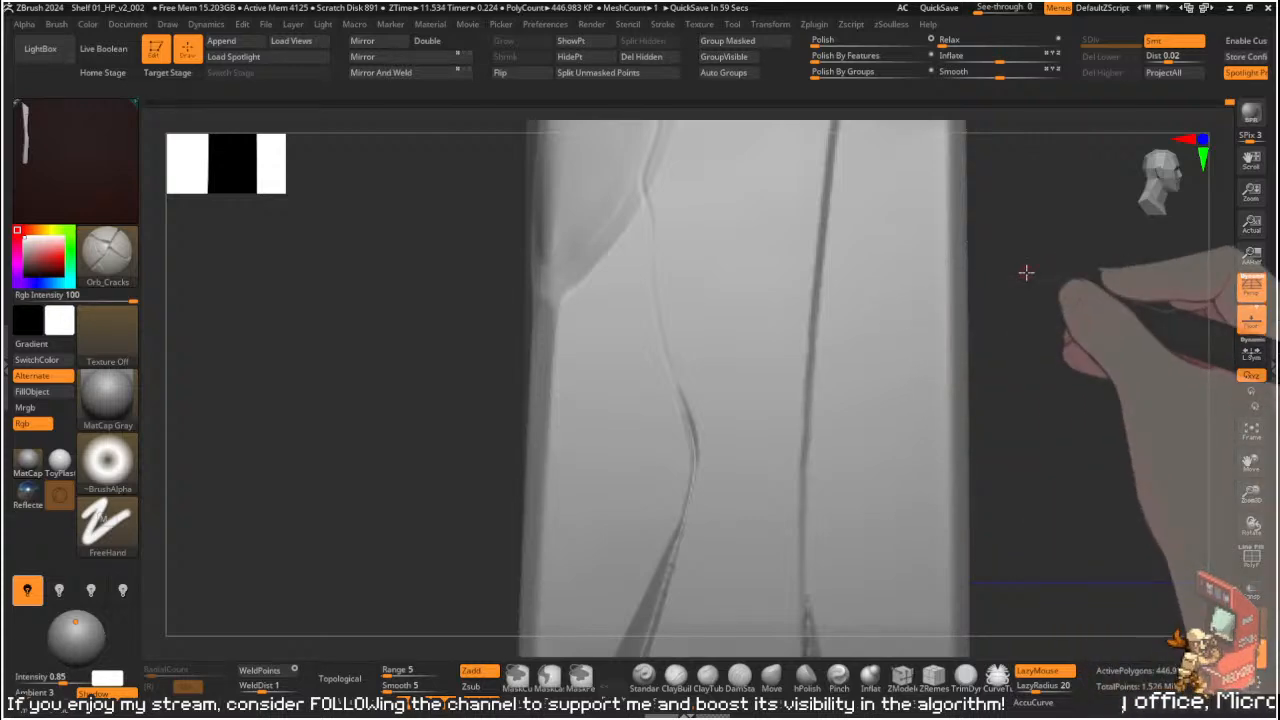
# - Polish the gouge's rim beside the crack's far end with a resized hPolish brush
pyautogui.moveTo(1026, 272)
pyautogui.mouseDown()
pyautogui.moveTo(774, 229)
pyautogui.moveTo(1050, 290)
pyautogui.moveTo(986, 266)
pyautogui.moveTo(993, 323)
pyautogui.mouseUp()
pyautogui.moveTo(886, 366)
pyautogui.keyDown('alt'); pyautogui.mouseDown()
pyautogui.moveTo(1031, 243)
pyautogui.moveTo(1208, 243)
pyautogui.mouseUp(); pyautogui.keyUp('alt')
pyautogui.keyDown('alt'); pyautogui.moveTo(640, 420); pyautogui.dragTo(656, 492); pyautogui.keyUp('alt')
pyautogui.moveTo(527, 298)
pyautogui.keyDown('shift'); pyautogui.mouseDown()
pyautogui.moveTo(477, 246)
pyautogui.moveTo(529, 242)
pyautogui.moveTo(368, 215)
pyautogui.moveTo(405, 236)
pyautogui.mouseUp(); pyautogui.keyUp('shift')
pyautogui.hotkey('ctrl', 'z')
pyautogui.press('3')
pyautogui.keyDown('alt'); pyautogui.moveTo(376, 471); pyautogui.dragTo(631, 501); pyautogui.keyUp('alt')
pyautogui.press('s')
pyautogui.moveTo(534, 235)
pyautogui.mouseDown()
pyautogui.moveTo(646, 251)
pyautogui.moveTo(663, 263)
pyautogui.moveTo(634, 266)
pyautogui.moveTo(716, 280)
pyautogui.moveTo(594, 245)
pyautogui.moveTo(668, 268)
pyautogui.moveTo(638, 257)
pyautogui.mouseUp()
pyautogui.press('shift')
pyautogui.press('b')
pyautogui.press('h')
pyautogui.press('p')
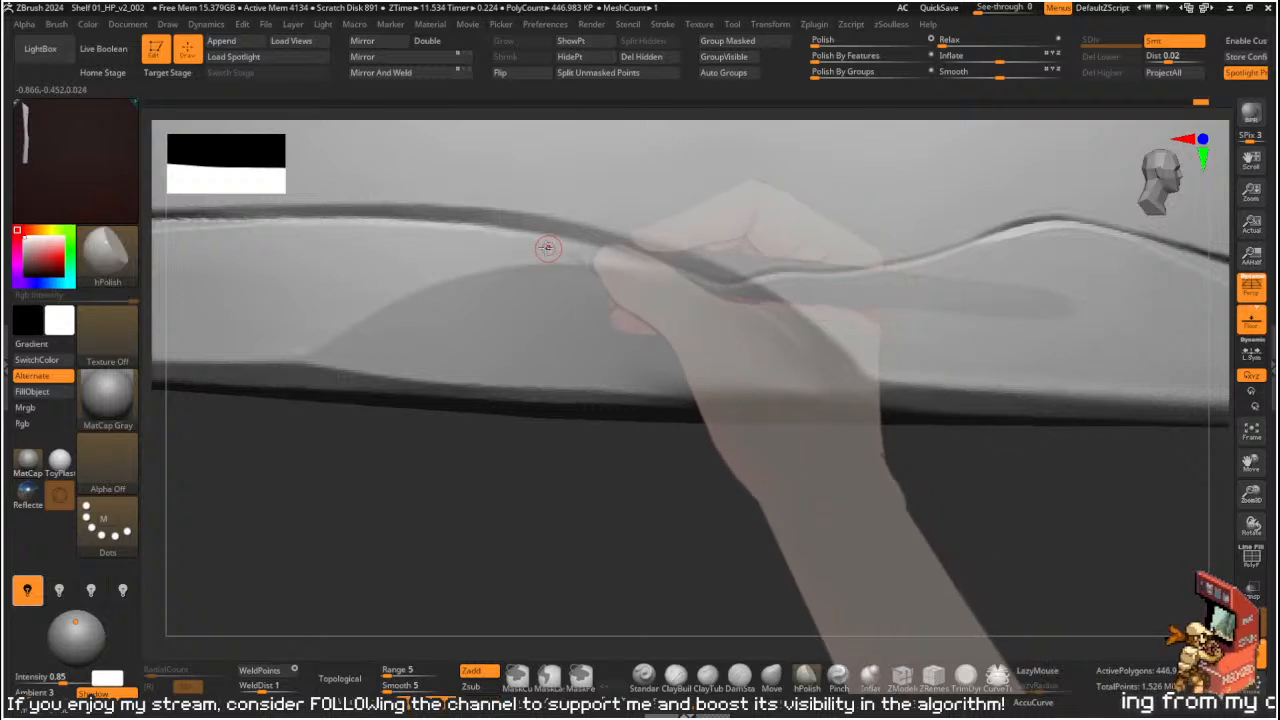
# - Blend the gouge's rim and inner surface around the crack's end with hPolish and smoothing
pyautogui.press('ctrl')
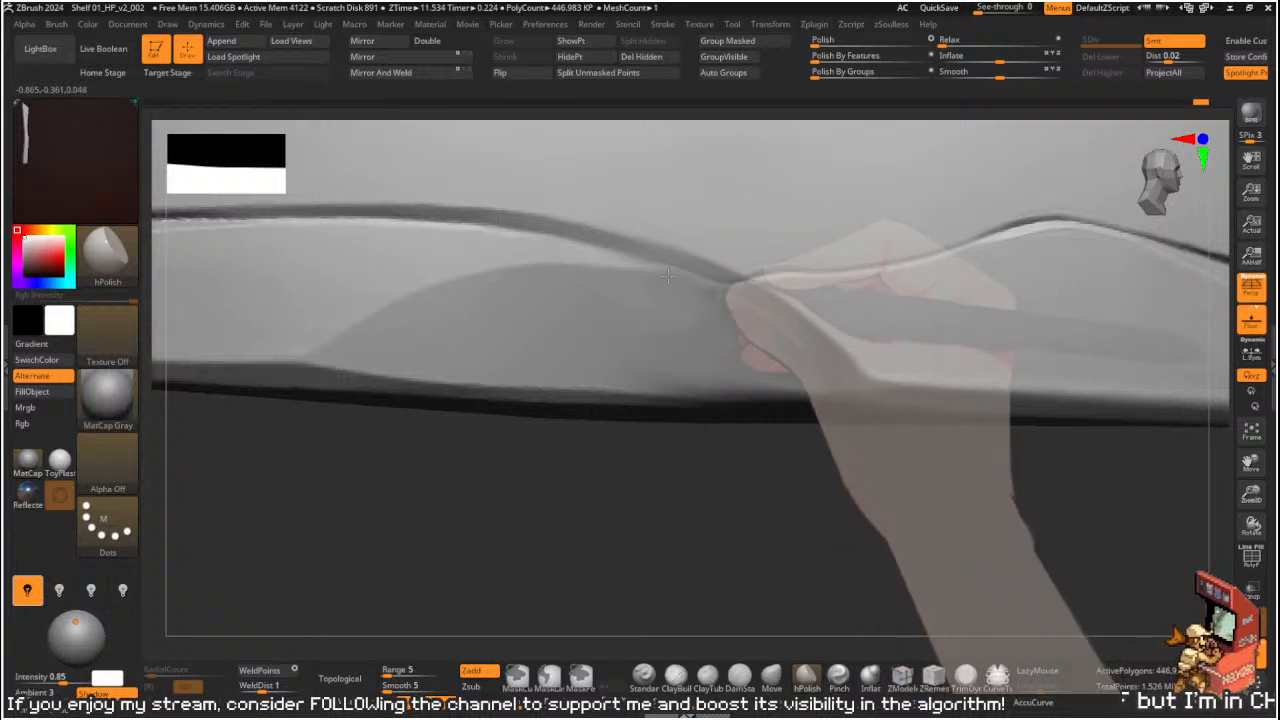
pyautogui.press('s')
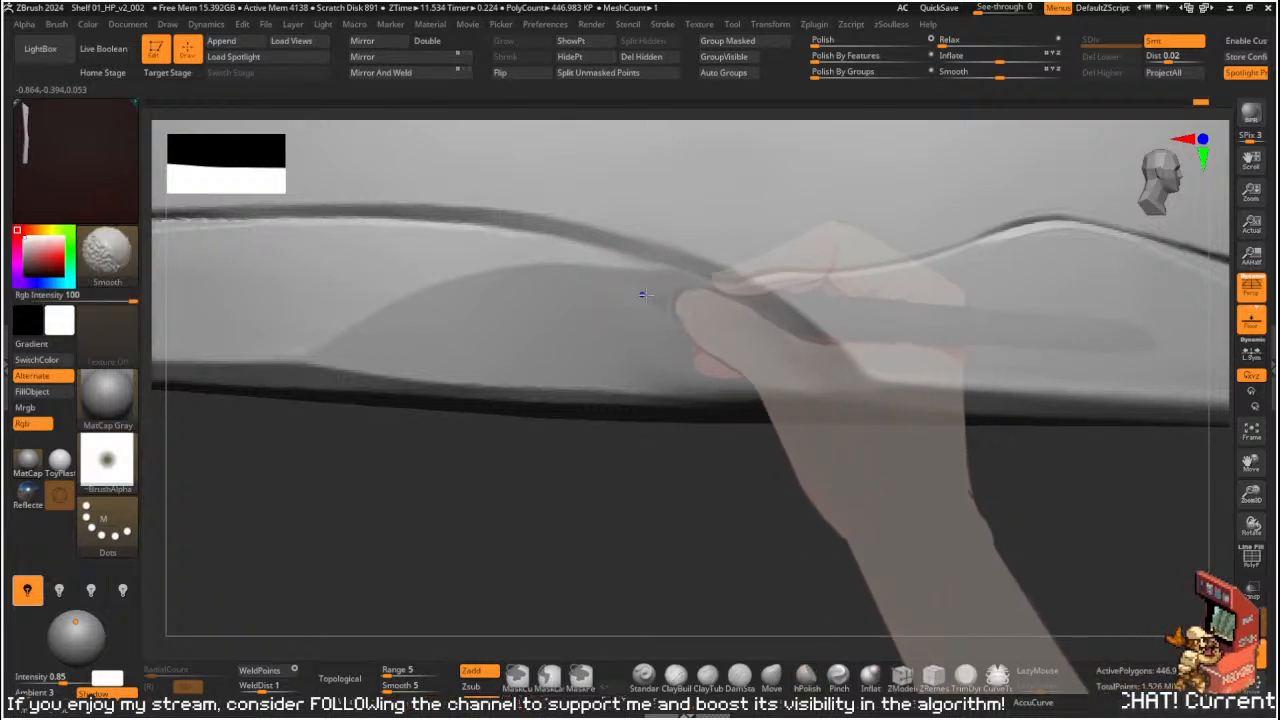
pyautogui.press('s')
pyautogui.moveTo(680, 297)
pyautogui.keyDown('shift'); pyautogui.mouseDown()
pyautogui.moveTo(643, 282)
pyautogui.moveTo(701, 300)
pyautogui.mouseUp(); pyautogui.keyUp('shift')
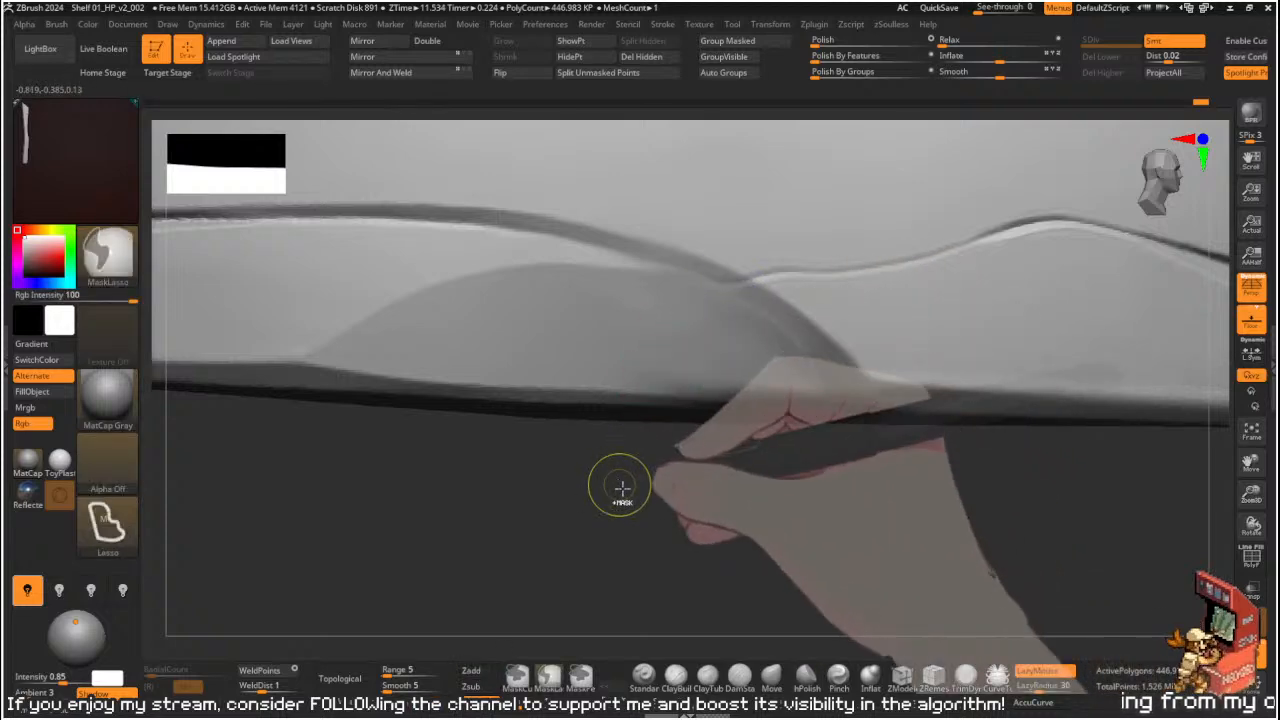
pyautogui.moveTo(648, 253)
pyautogui.mouseDown()
pyautogui.moveTo(636, 253)
pyautogui.moveTo(691, 262)
pyautogui.moveTo(628, 248)
pyautogui.mouseUp()
pyautogui.moveTo(775, 437)
pyautogui.keyDown('alt'); pyautogui.mouseDown()
pyautogui.moveTo(611, 426)
pyautogui.moveTo(566, 480)
pyautogui.mouseUp(); pyautogui.keyUp('alt')
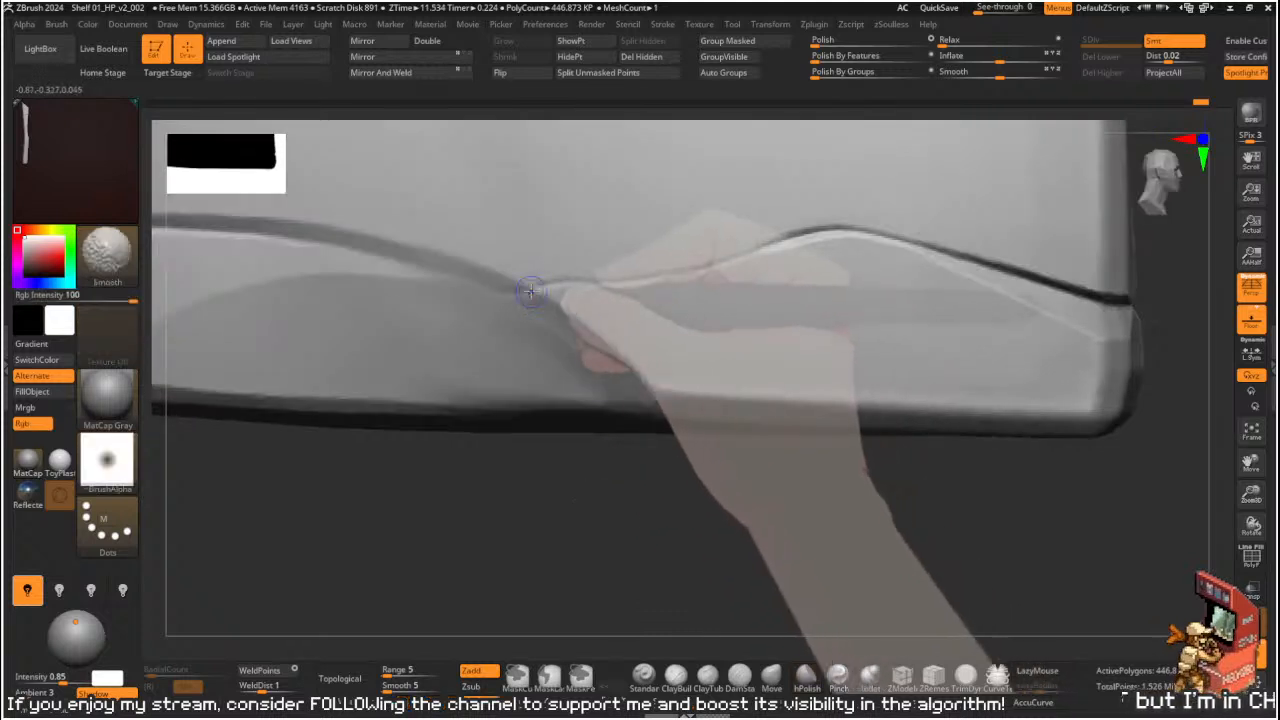
# - Recut the crack from the gouge's rim toward the notch with the Orb_Cracks brush
pyautogui.press('2')
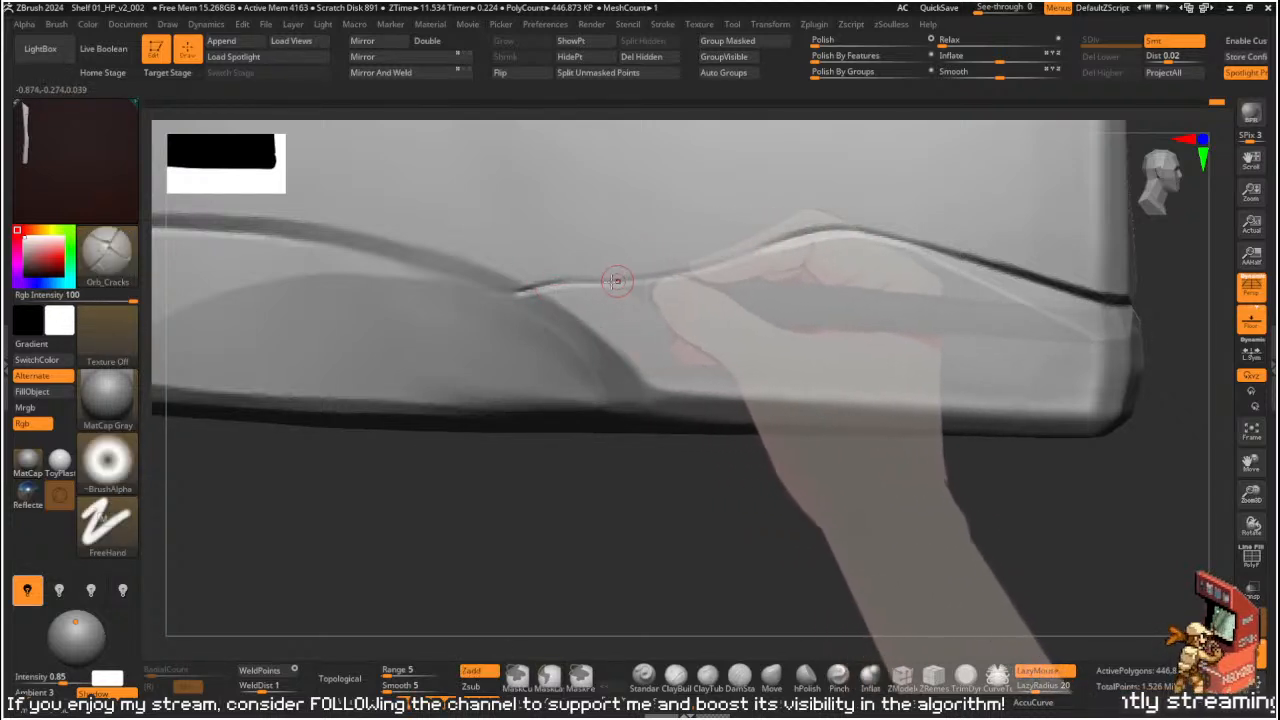
pyautogui.moveTo(568, 281); pyautogui.dragTo(689, 271)
pyautogui.hotkey('ctrl', 'z')
pyautogui.moveTo(566, 283); pyautogui.dragTo(653, 275)
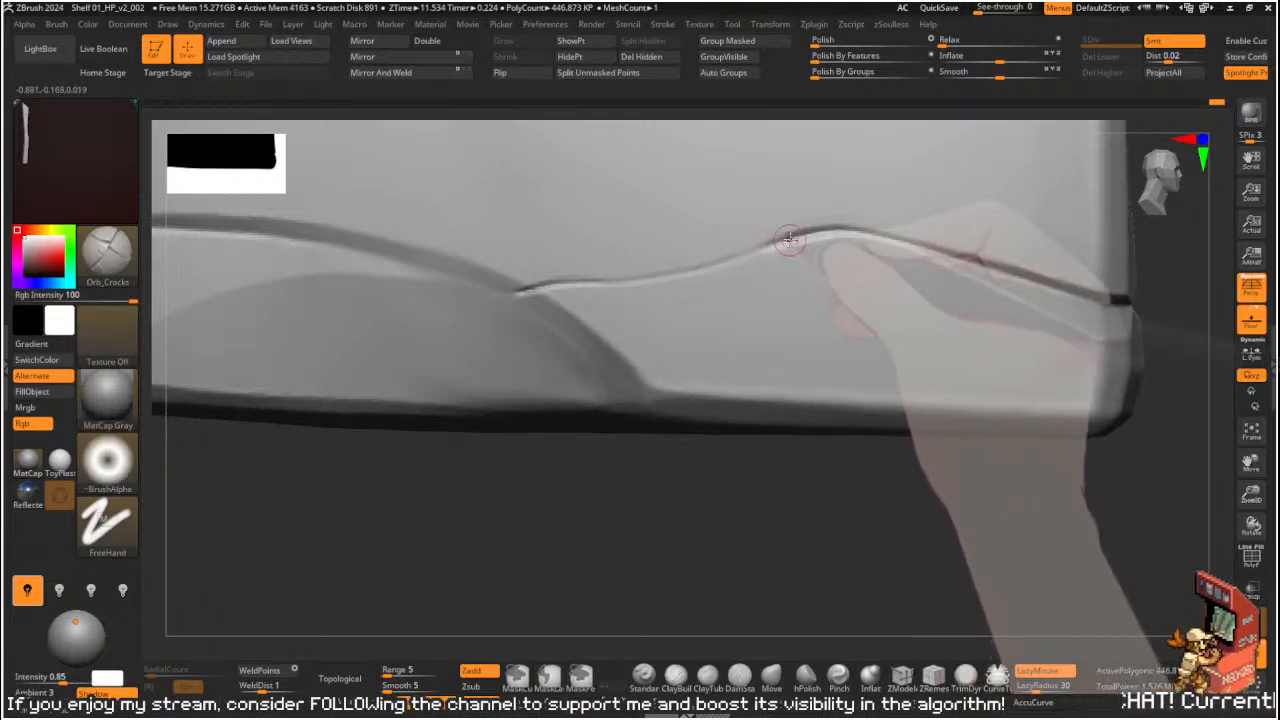
# - Smooth the surface beside the recut crack and sharpen its line up to the gouge with Orb_Pinch
pyautogui.keyDown('ctrl'); pyautogui.moveTo(680, 383); pyautogui.dragTo(910, 383, button='right'); pyautogui.keyUp('ctrl')
pyautogui.keyDown('alt'); pyautogui.moveTo(965, 210); pyautogui.dragTo(923, 408, button='right'); pyautogui.keyUp('alt')
pyautogui.moveTo(560, 362)
pyautogui.keyDown('shift'); pyautogui.mouseDown()
pyautogui.moveTo(524, 363)
pyautogui.moveTo(596, 365)
pyautogui.mouseUp(); pyautogui.keyUp('shift')
pyautogui.moveTo(885, 282)
pyautogui.mouseDown(button='right')
pyautogui.moveTo(917, 257)
pyautogui.moveTo(909, 201)
pyautogui.moveTo(849, 216)
pyautogui.mouseUp(button='right')
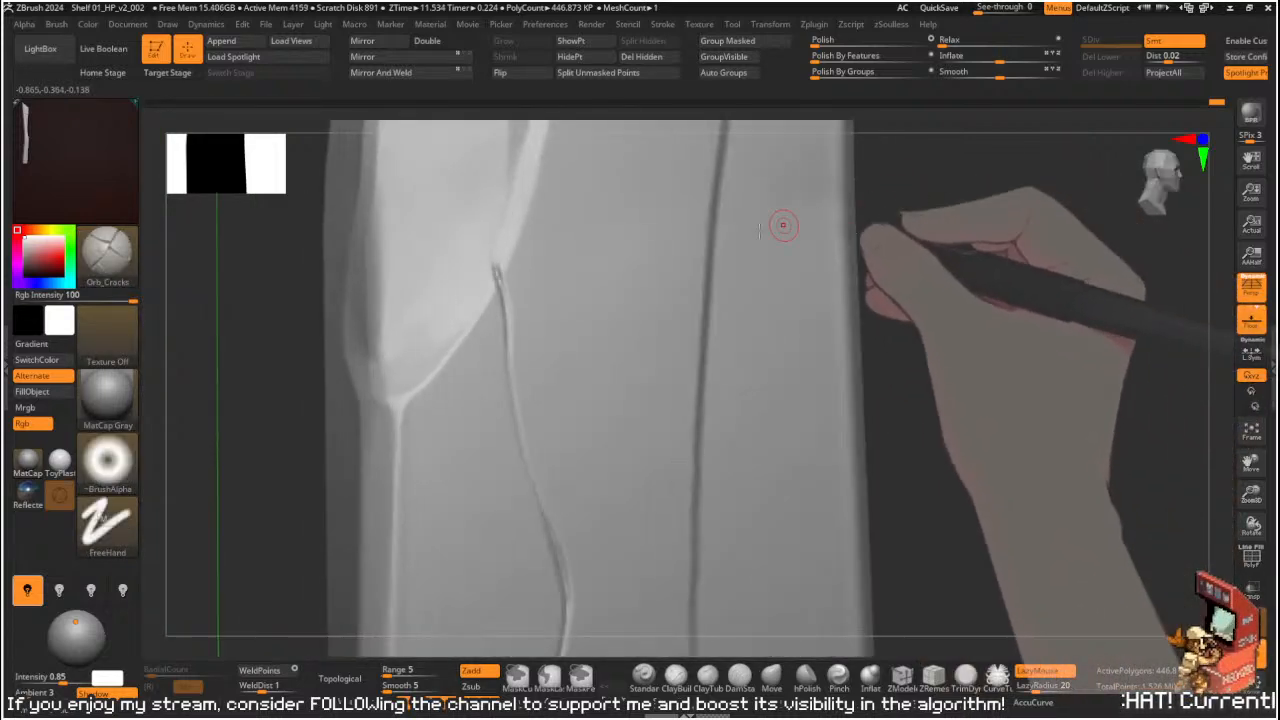
pyautogui.keyDown('shift'); pyautogui.moveTo(523, 323); pyautogui.dragTo(508, 326); pyautogui.keyUp('shift')
pyautogui.moveTo(938, 276); pyautogui.dragTo(968, 278, button='right')
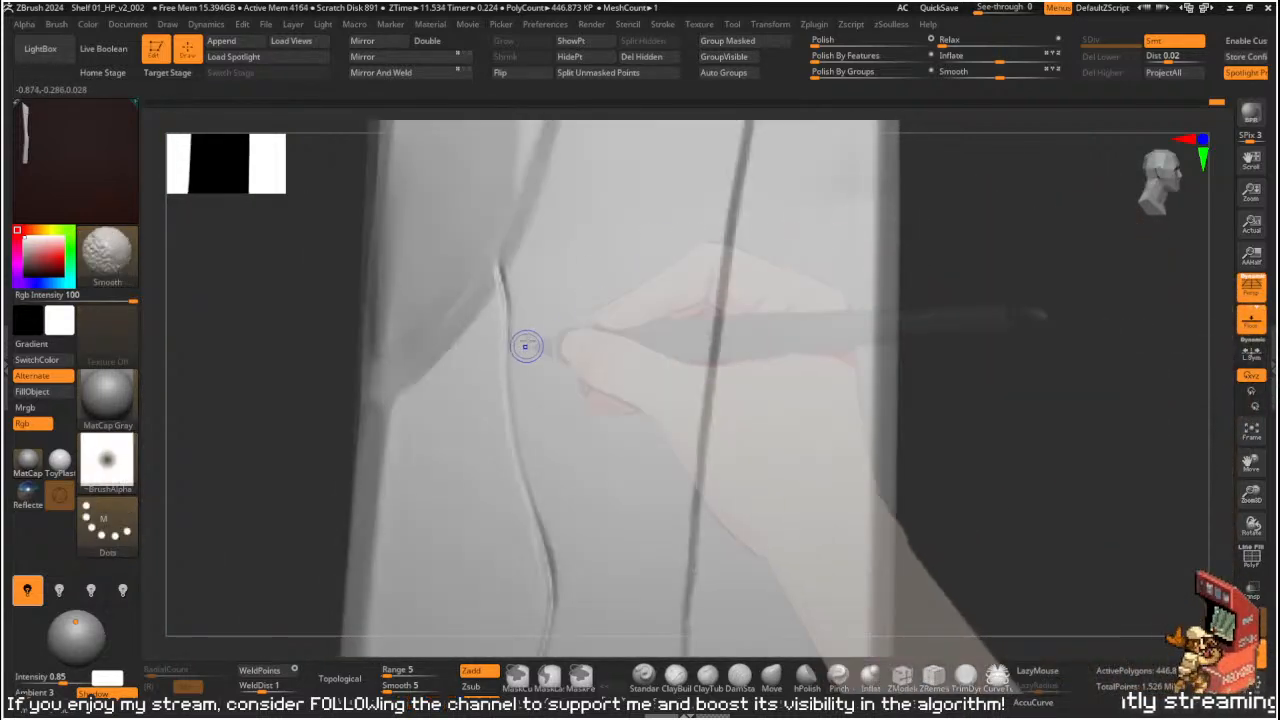
pyautogui.press('2')
pyautogui.moveTo(505, 457)
pyautogui.mouseDown()
pyautogui.moveTo(516, 451)
pyautogui.moveTo(547, 496)
pyautogui.mouseUp()
pyautogui.moveTo(986, 240); pyautogui.dragTo(895, 261, button='right')
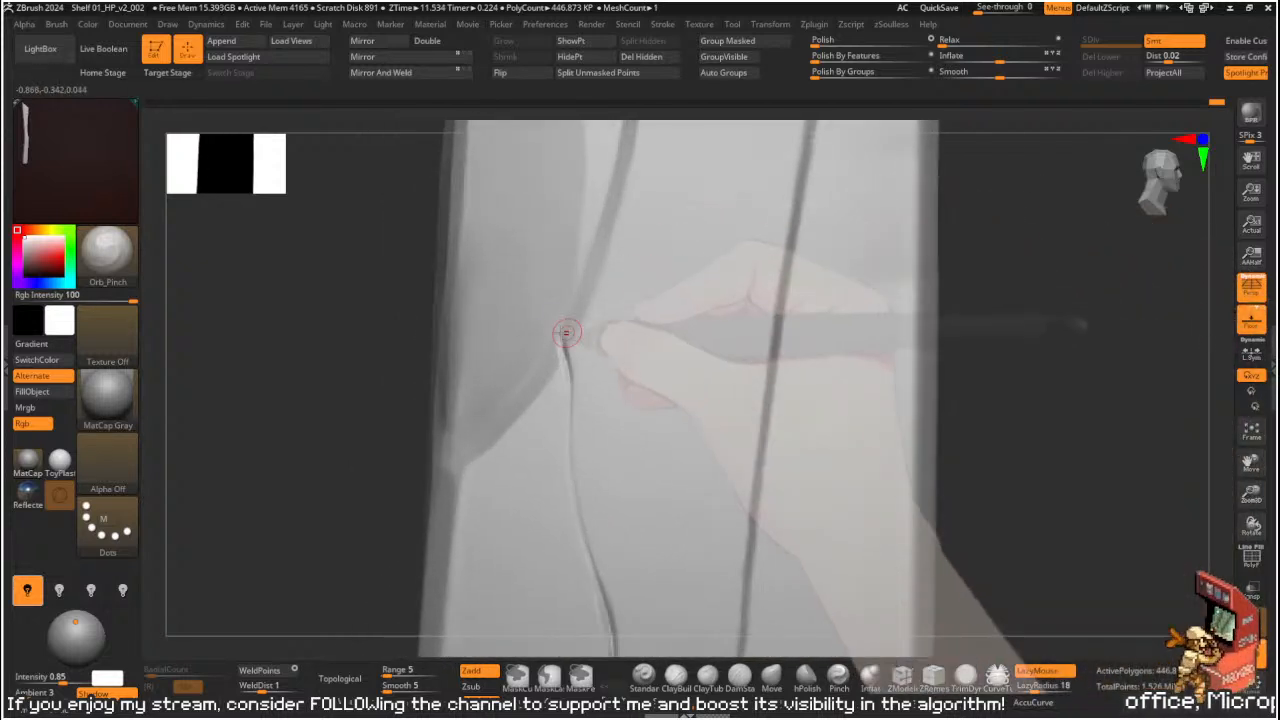
pyautogui.press('1')
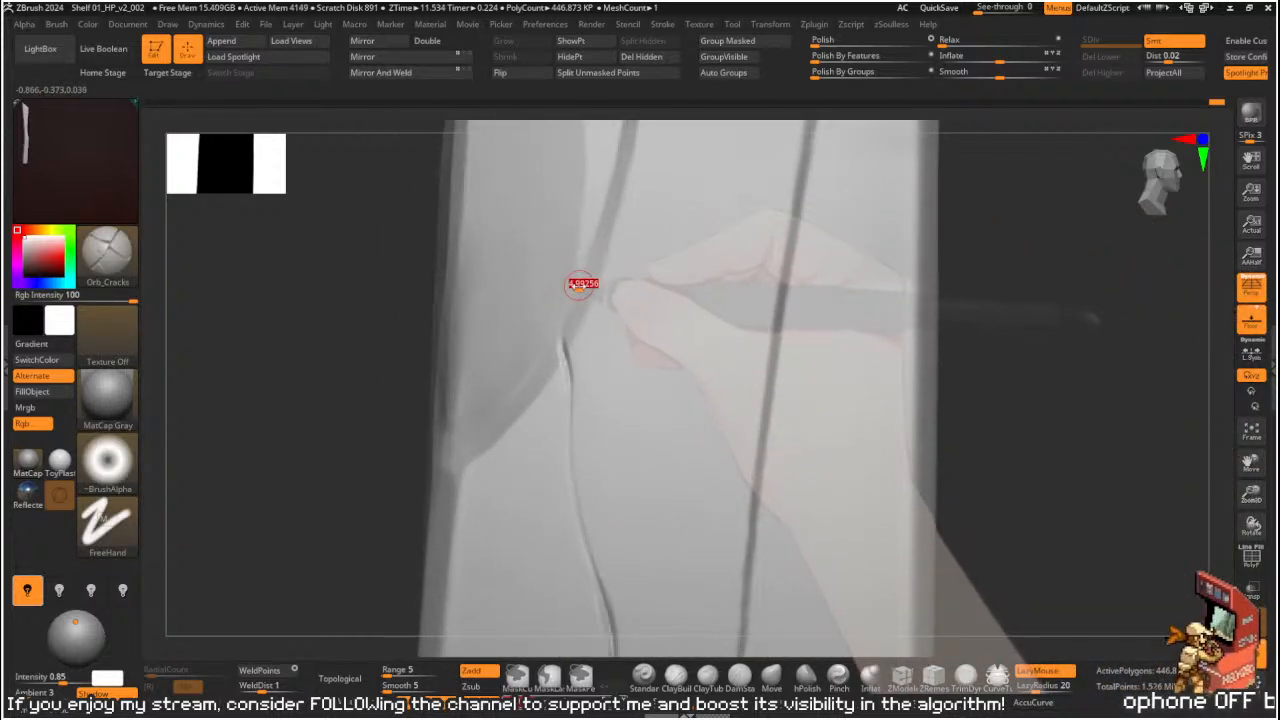
pyautogui.hotkey('ctrl', 'z')
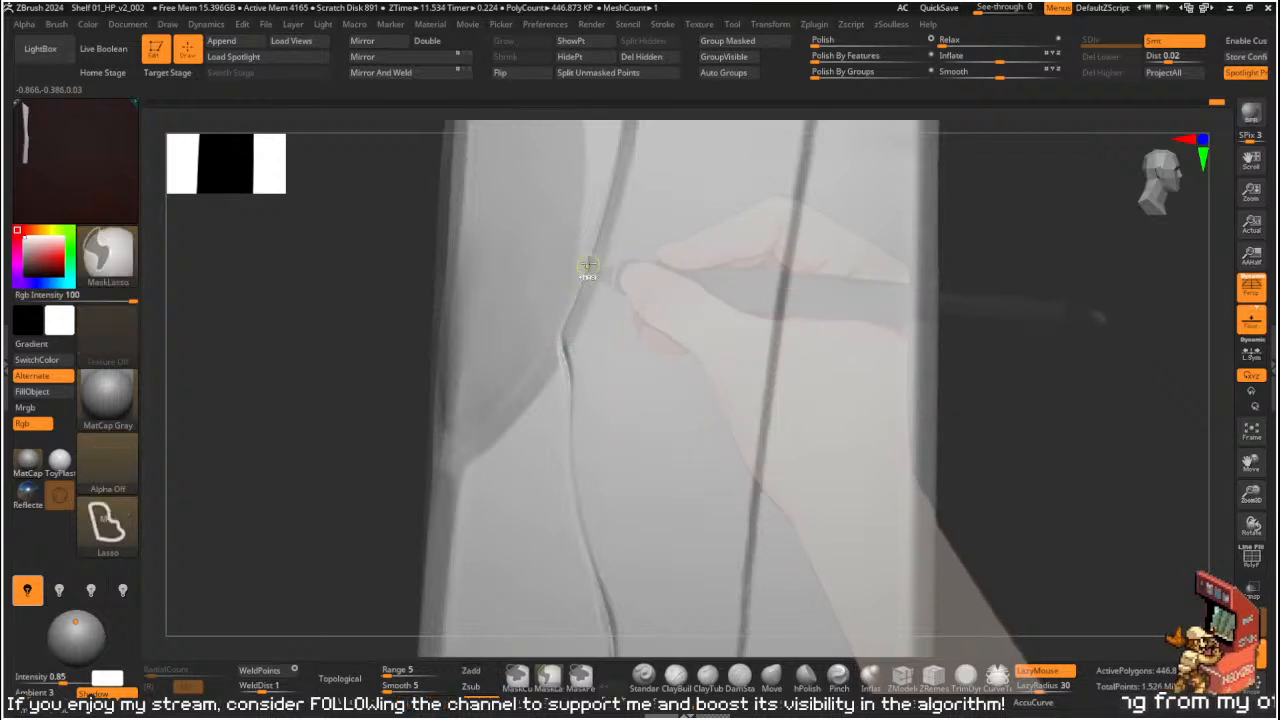
pyautogui.moveTo(560, 334); pyautogui.dragTo(583, 286)
pyautogui.hotkey('ctrl', 'z')
pyautogui.hotkey('ctrl', 'z')
pyautogui.moveTo(557, 338)
pyautogui.mouseDown()
pyautogui.moveTo(586, 298)
pyautogui.moveTo(529, 371)
pyautogui.mouseUp()
pyautogui.hotkey('ctrl', 'z')
pyautogui.hotkey('ctrl', 'z')
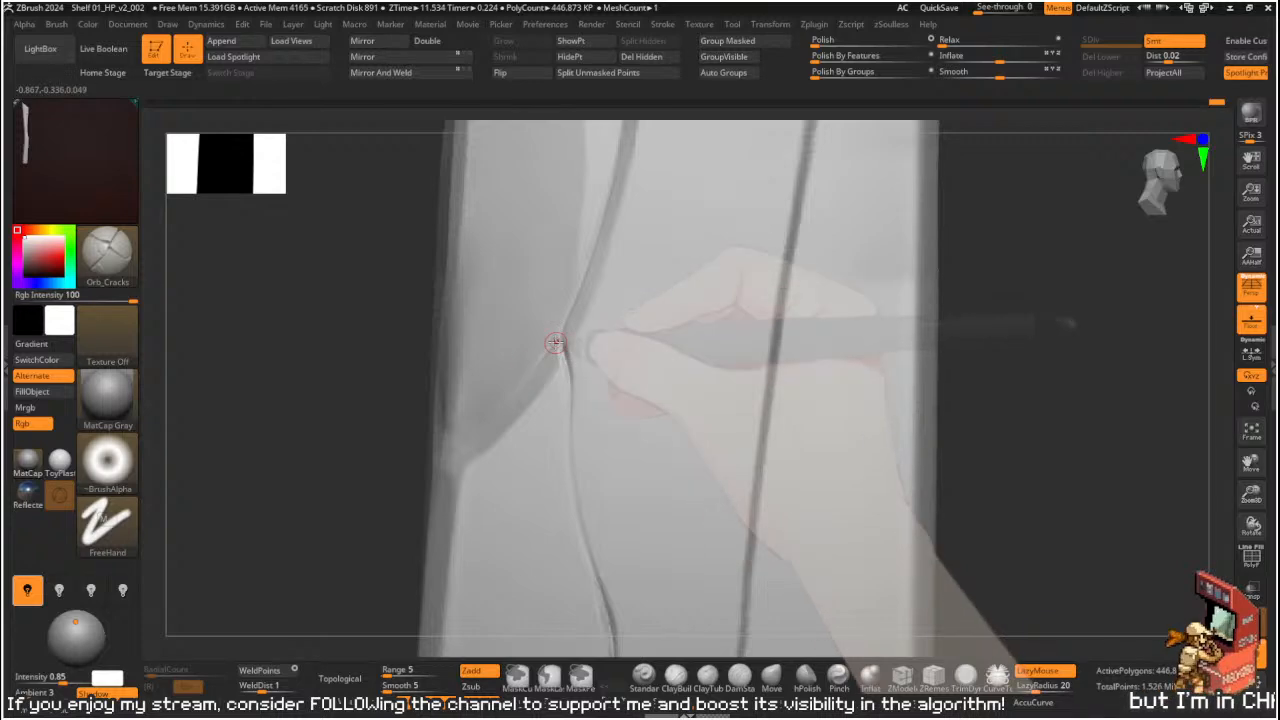
pyautogui.hotkey('ctrl', 'z')
# - Carve a short crack from the gouge's rim along its inner wall with Orb_Cracks and tighten it with Orb_Pinch
pyautogui.moveTo(558, 338); pyautogui.dragTo(512, 391)
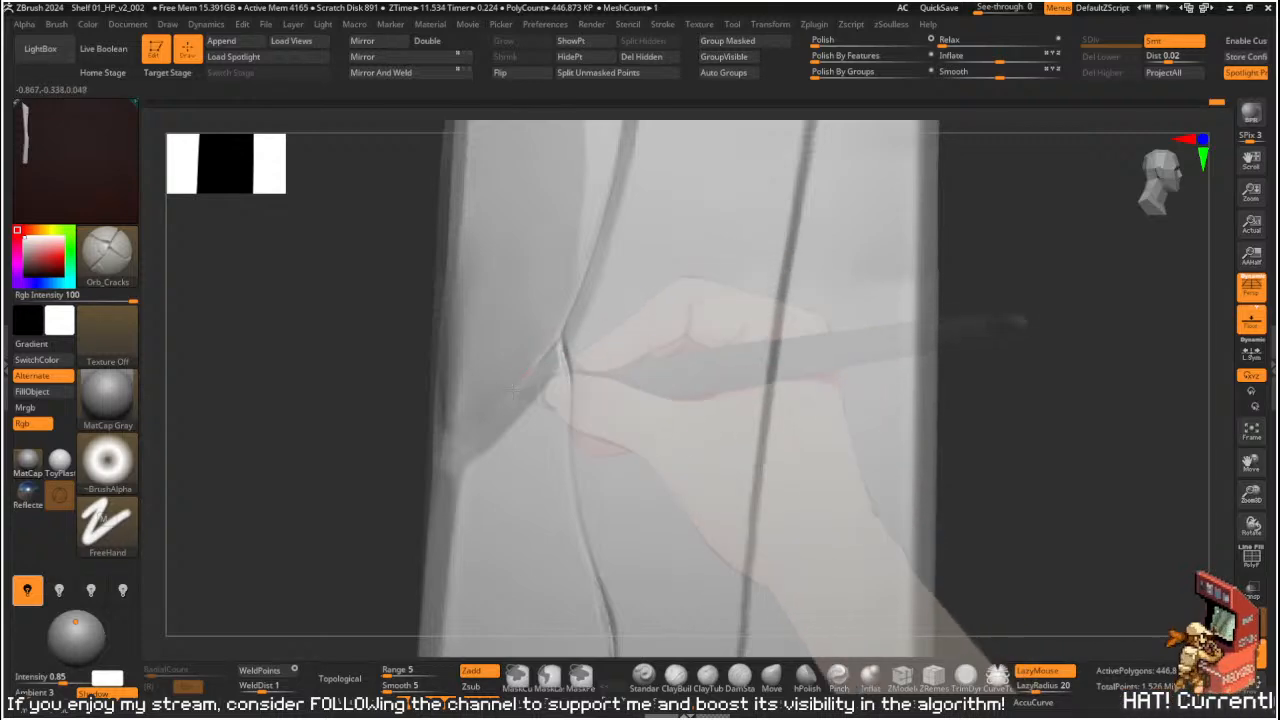
pyautogui.moveTo(351, 434); pyautogui.dragTo(330, 417)
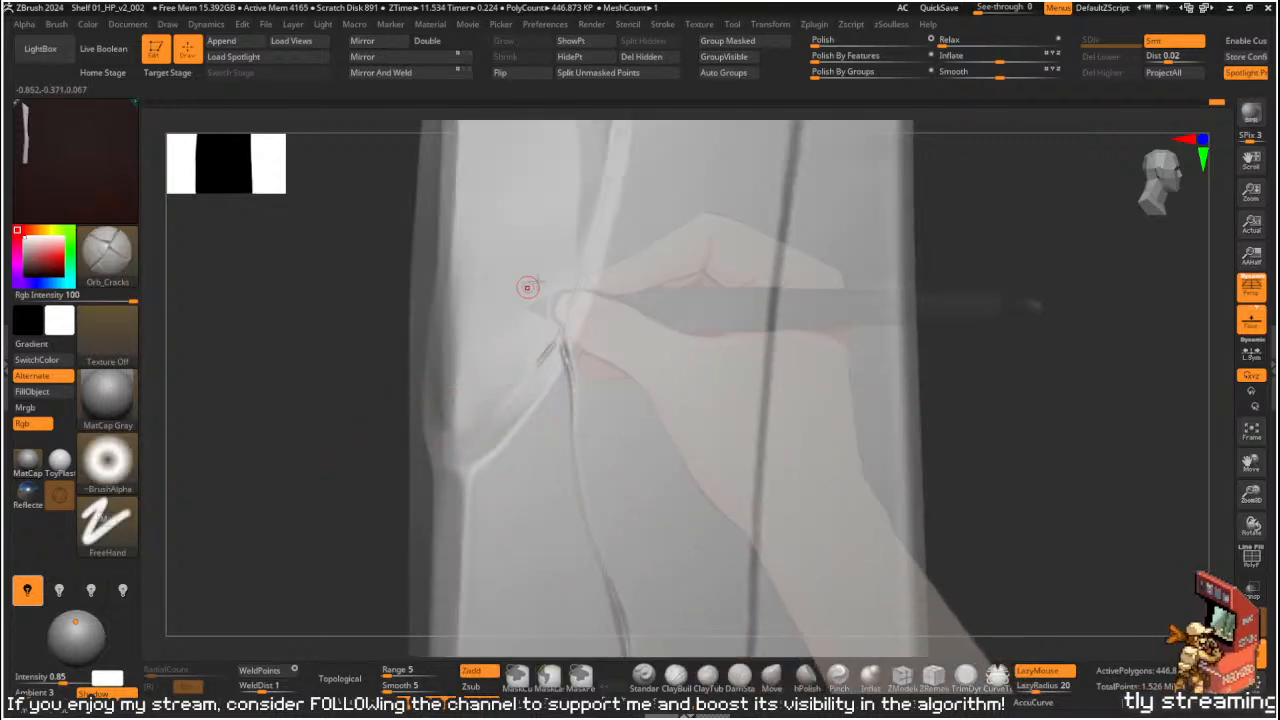
pyautogui.moveTo(1000, 215)
pyautogui.mouseDown()
pyautogui.moveTo(991, 254)
pyautogui.moveTo(940, 262)
pyautogui.mouseUp()
pyautogui.press('b')
pyautogui.press('p')
pyautogui.press('i')
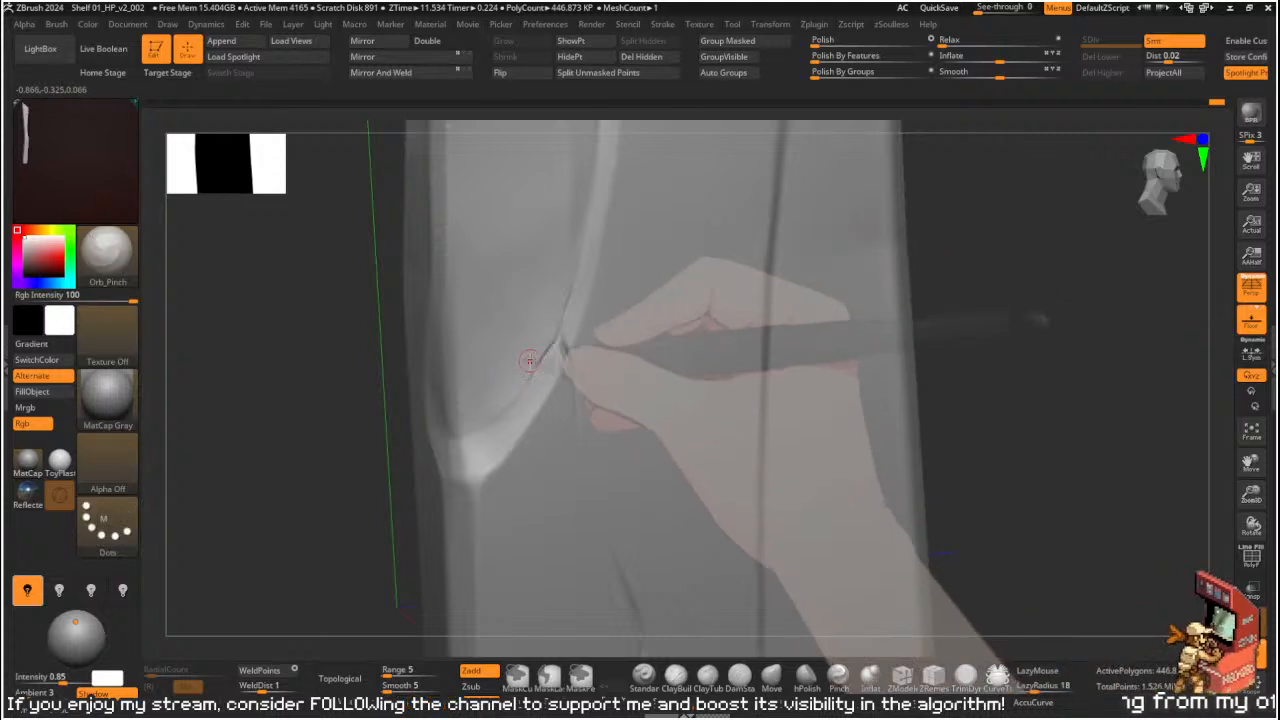
pyautogui.moveTo(536, 357)
pyautogui.mouseDown()
pyautogui.moveTo(554, 346)
pyautogui.moveTo(497, 423)
pyautogui.moveTo(514, 400)
pyautogui.moveTo(503, 414)
pyautogui.mouseUp()
pyautogui.moveTo(1037, 263)
pyautogui.mouseDown()
pyautogui.moveTo(934, 197)
pyautogui.moveTo(919, 241)
pyautogui.moveTo(854, 249)
pyautogui.moveTo(872, 253)
pyautogui.moveTo(863, 286)
pyautogui.moveTo(877, 280)
pyautogui.moveTo(854, 208)
pyautogui.moveTo(857, 237)
pyautogui.moveTo(877, 254)
pyautogui.moveTo(878, 281)
pyautogui.moveTo(858, 178)
pyautogui.mouseUp()
pyautogui.press('ctrl')
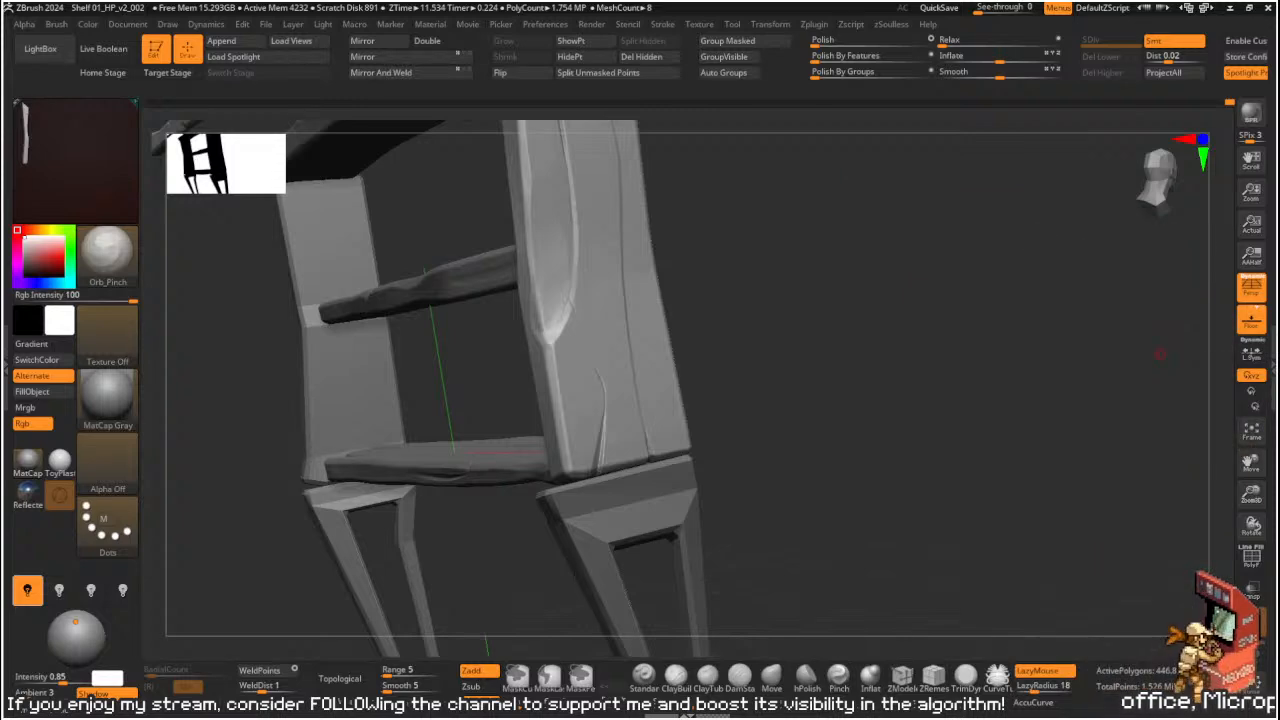
# - Polish the V-shaped notch's wall and edges where it opens at the upright's end with hPolish
pyautogui.moveTo(830, 375)
pyautogui.mouseDown()
pyautogui.moveTo(891, 292)
pyautogui.moveTo(937, 334)
pyautogui.moveTo(869, 237)
pyautogui.moveTo(578, 456)
pyautogui.mouseUp()
pyautogui.press('b')
pyautogui.press('p')
pyautogui.press('i')
pyautogui.moveTo(843, 336); pyautogui.dragTo(502, 447)
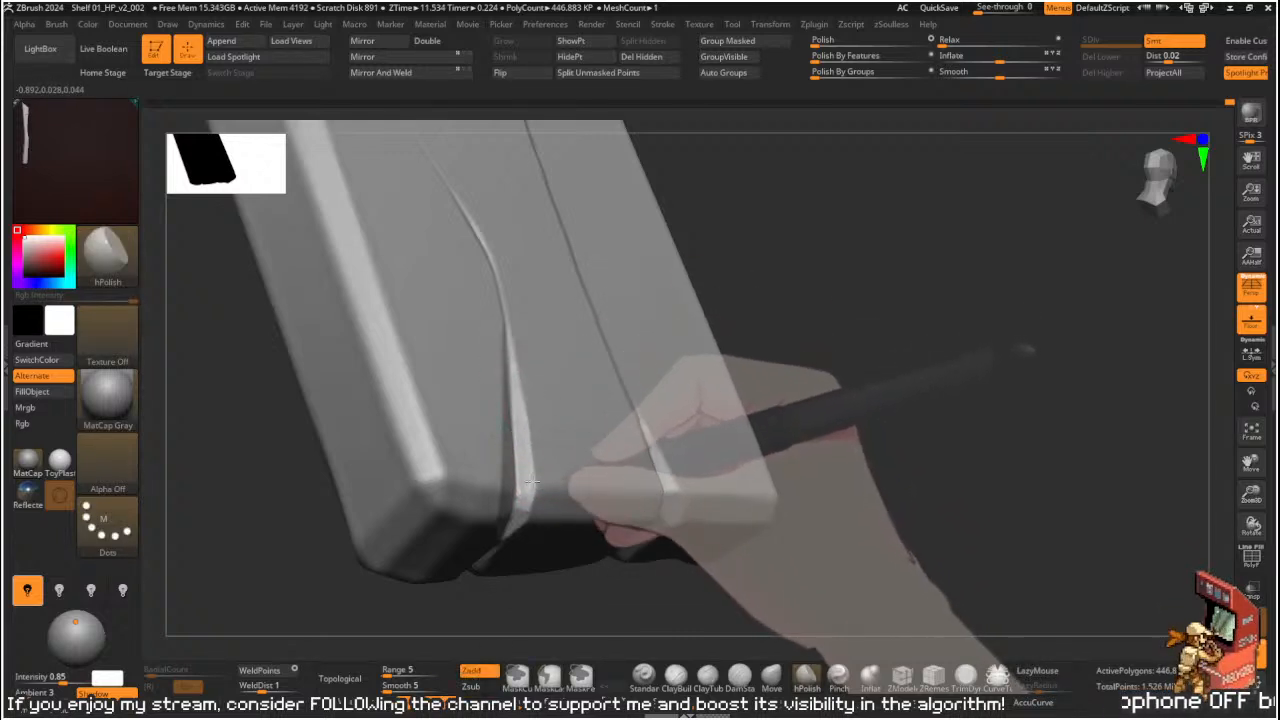
pyautogui.moveTo(543, 580); pyautogui.dragTo(547, 400)
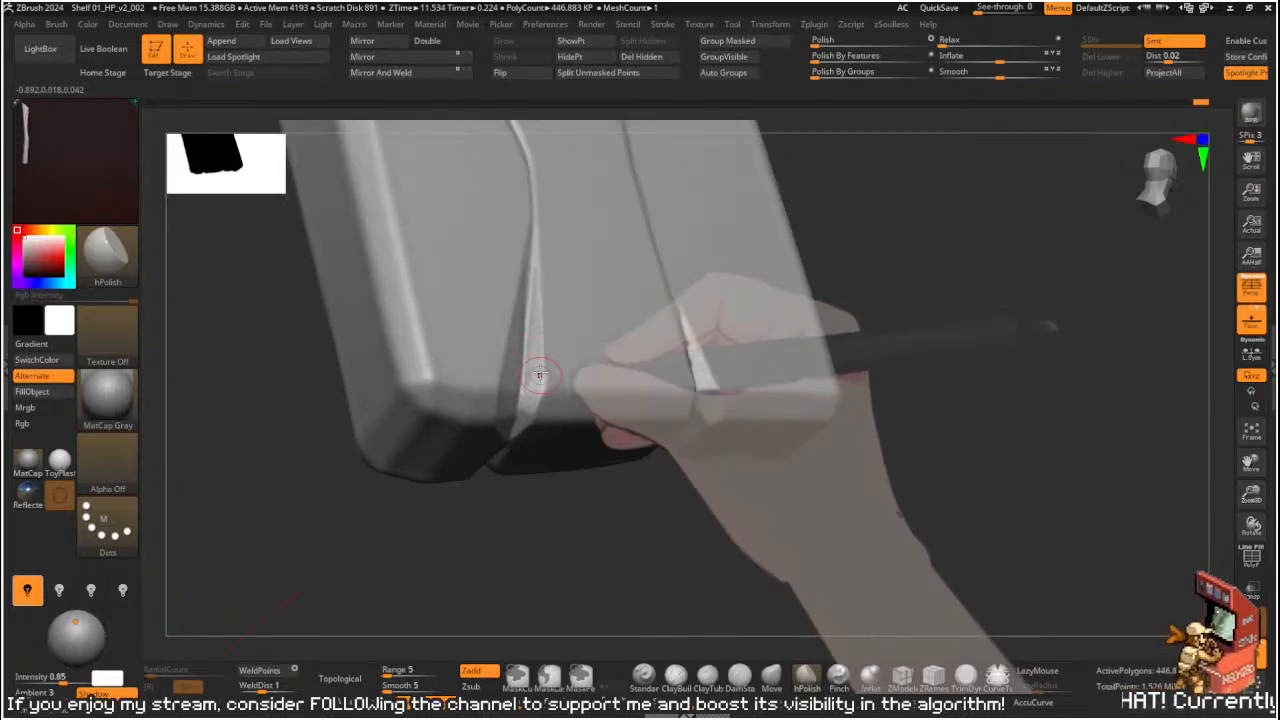
pyautogui.moveTo(527, 407)
pyautogui.mouseDown()
pyautogui.moveTo(508, 491)
pyautogui.moveTo(525, 431)
pyautogui.mouseUp()
pyautogui.moveTo(505, 487)
pyautogui.mouseDown()
pyautogui.moveTo(487, 451)
pyautogui.moveTo(509, 580)
pyautogui.moveTo(494, 571)
pyautogui.moveTo(512, 509)
pyautogui.mouseUp()
pyautogui.moveTo(514, 436); pyautogui.dragTo(580, 392)
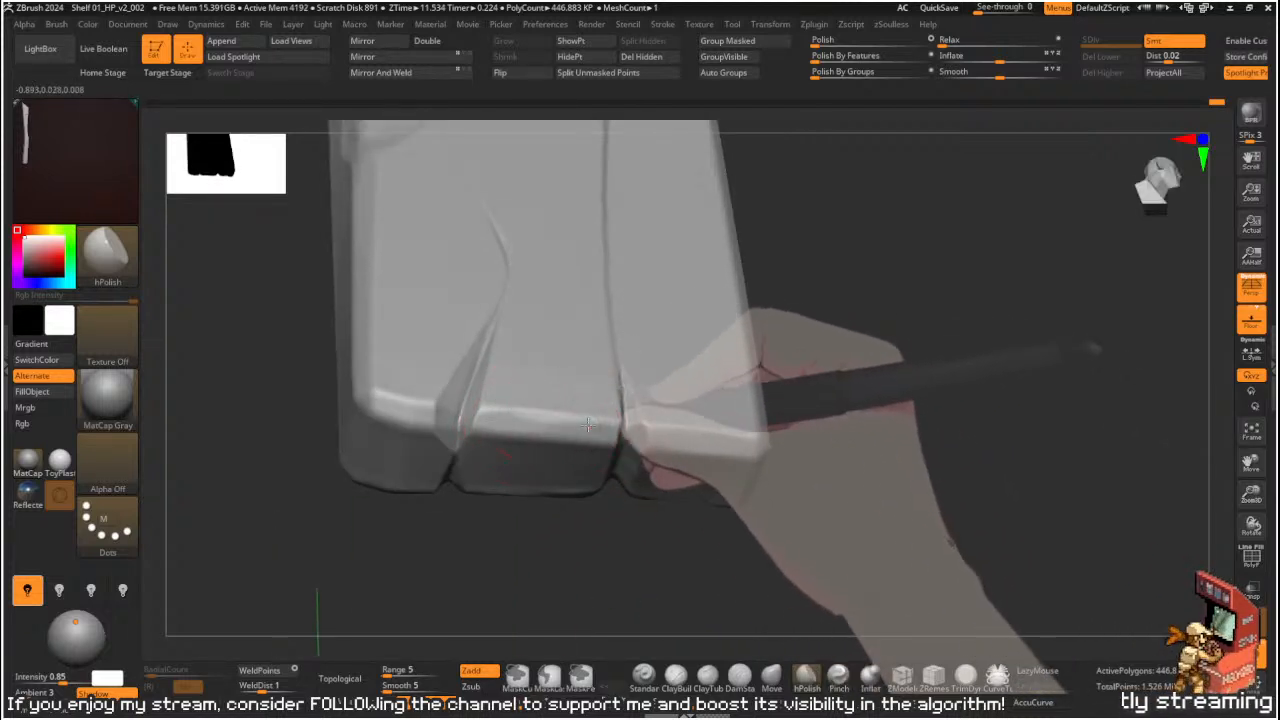
# - Flatten the end edge between the two notches into a broad, uneven bevel with the hPolish brush
pyautogui.moveTo(495, 511)
pyautogui.keyDown('shift'); pyautogui.mouseDown()
pyautogui.moveTo(535, 509)
pyautogui.moveTo(571, 563)
pyautogui.moveTo(600, 470)
pyautogui.mouseUp(); pyautogui.keyUp('shift')
pyautogui.keyDown('ctrl'); pyautogui.keyDown('shift'); pyautogui.moveTo(637, 406); pyautogui.dragTo(466, 440); pyautogui.keyUp('shift'); pyautogui.keyUp('ctrl')
pyautogui.moveTo(530, 368)
pyautogui.mouseDown(button='right')
pyautogui.moveTo(566, 480)
pyautogui.moveTo(544, 428)
pyautogui.mouseUp(button='right')
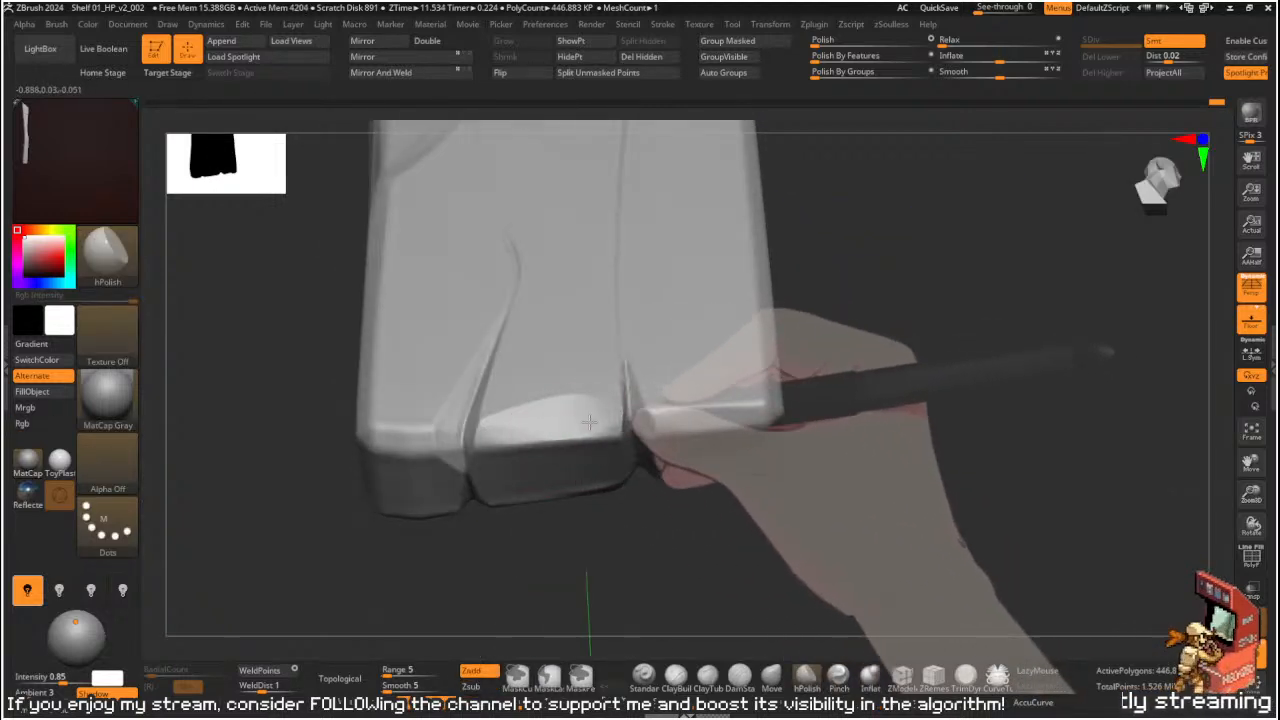
pyautogui.moveTo(491, 525)
pyautogui.mouseDown(button='right')
pyautogui.moveTo(580, 523)
pyautogui.moveTo(629, 457)
pyautogui.mouseUp(button='right')
pyautogui.press('s')
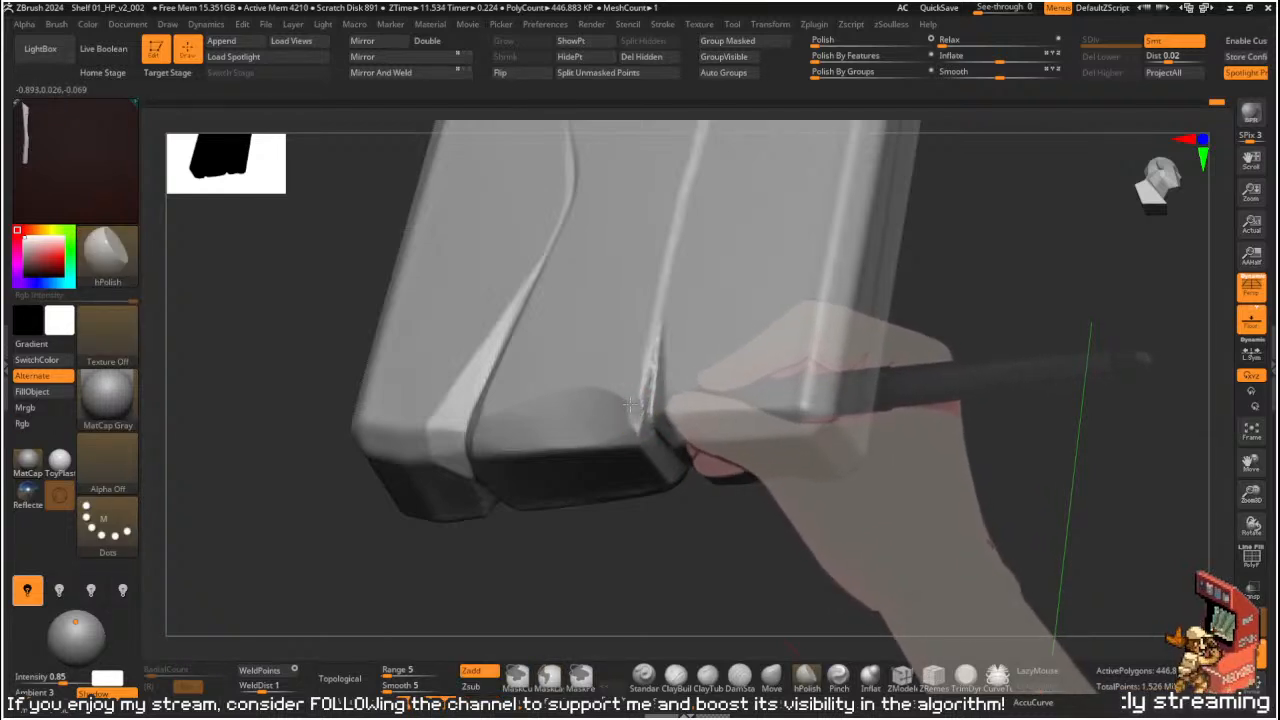
pyautogui.moveTo(614, 545); pyautogui.dragTo(608, 602)
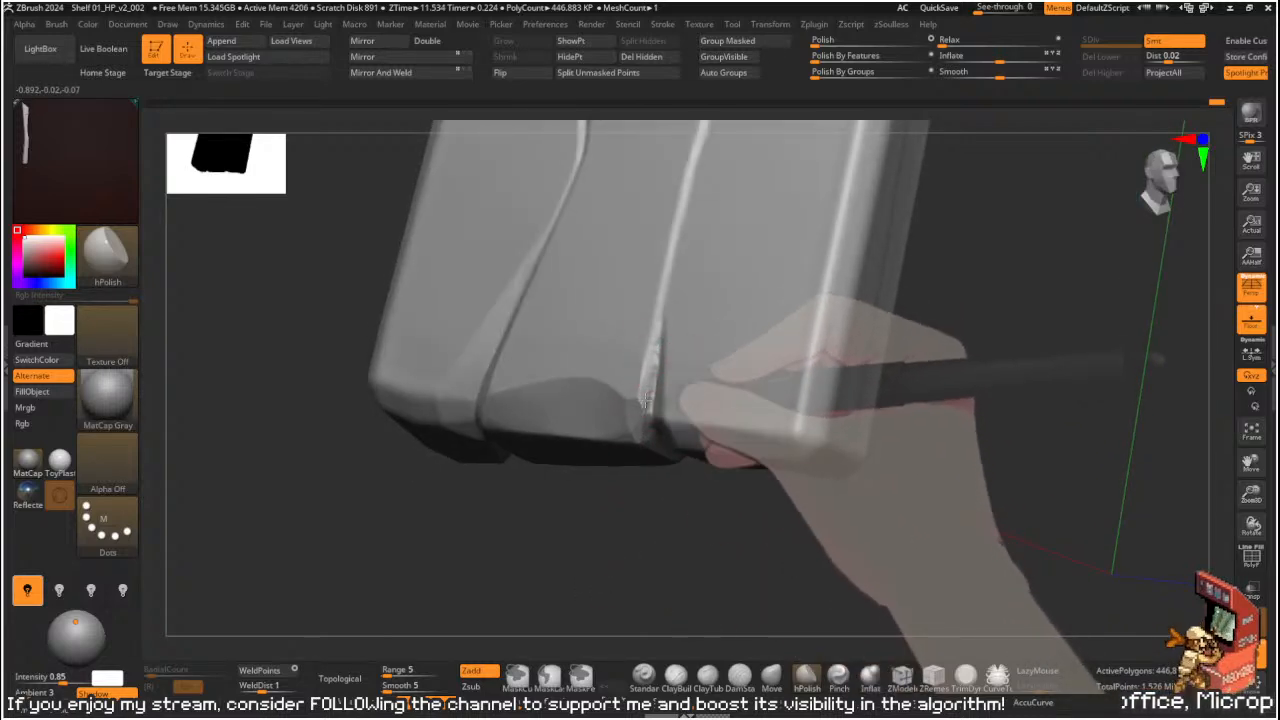
# - Try polishing the inner wall of the narrower notch at the upright's end with hPolish
pyautogui.moveTo(590, 515); pyautogui.dragTo(655, 470)
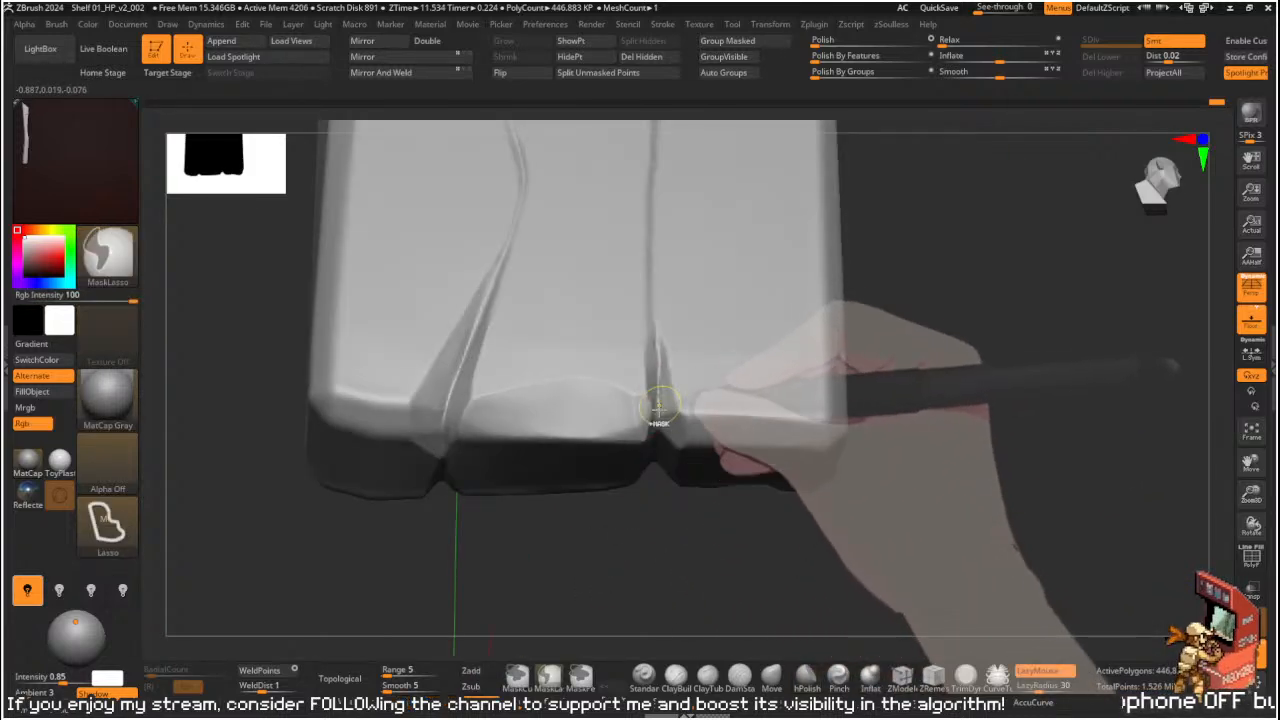
pyautogui.moveTo(921, 303); pyautogui.dragTo(886, 351)
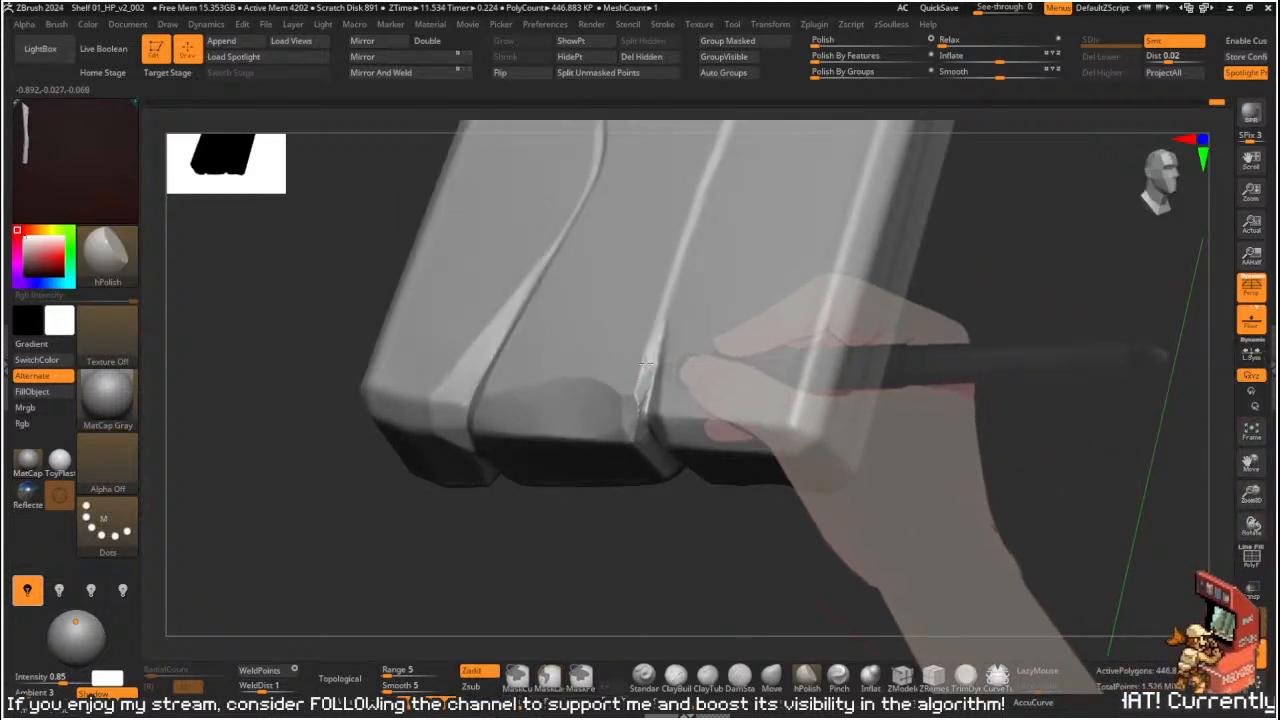
pyautogui.press('s')
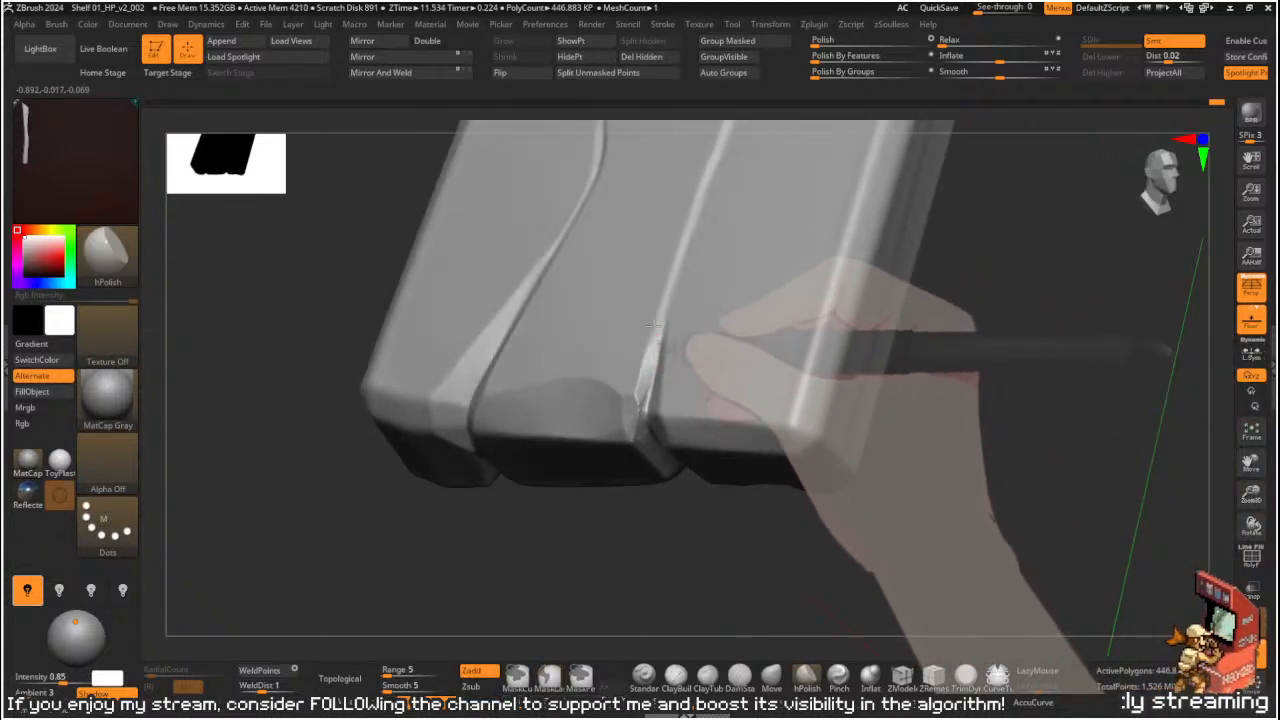
pyautogui.moveTo(607, 512); pyautogui.dragTo(662, 464)
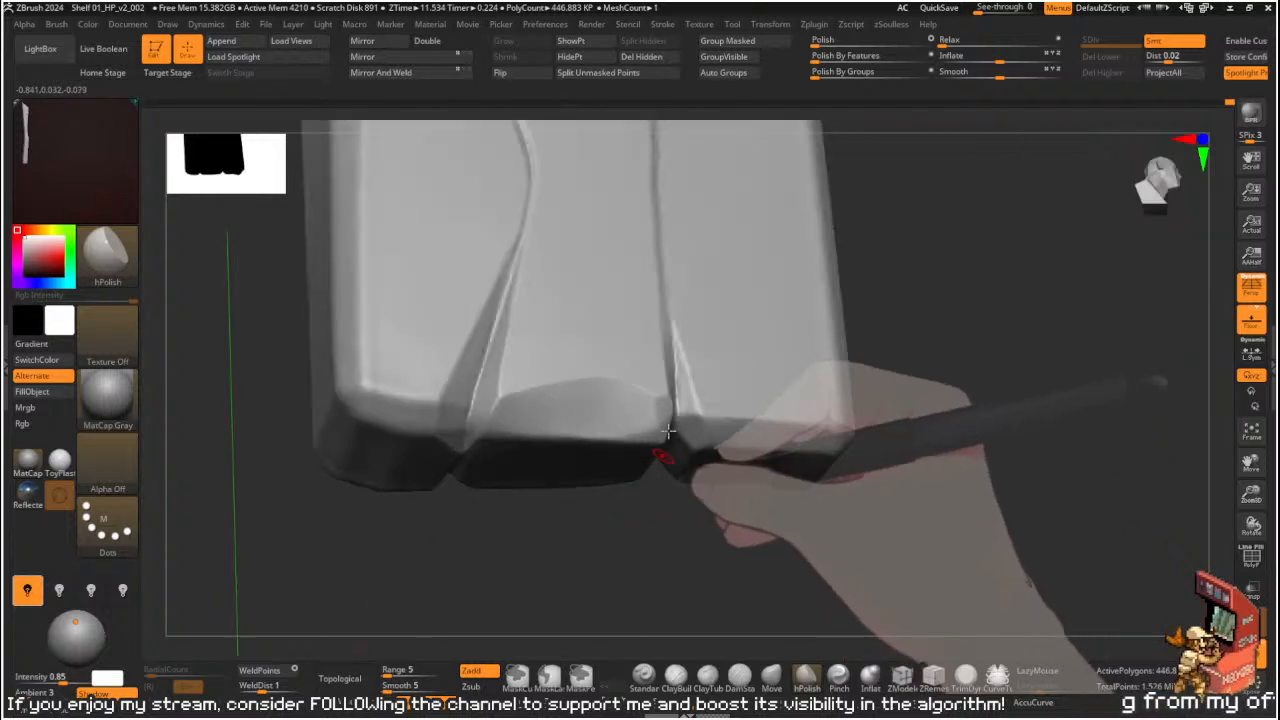
# - Try sharpening the crack line into the narrower notch with Orb_Pinch and flattening the adjoining wall with hPolish
pyautogui.hotkey('shift', '2')
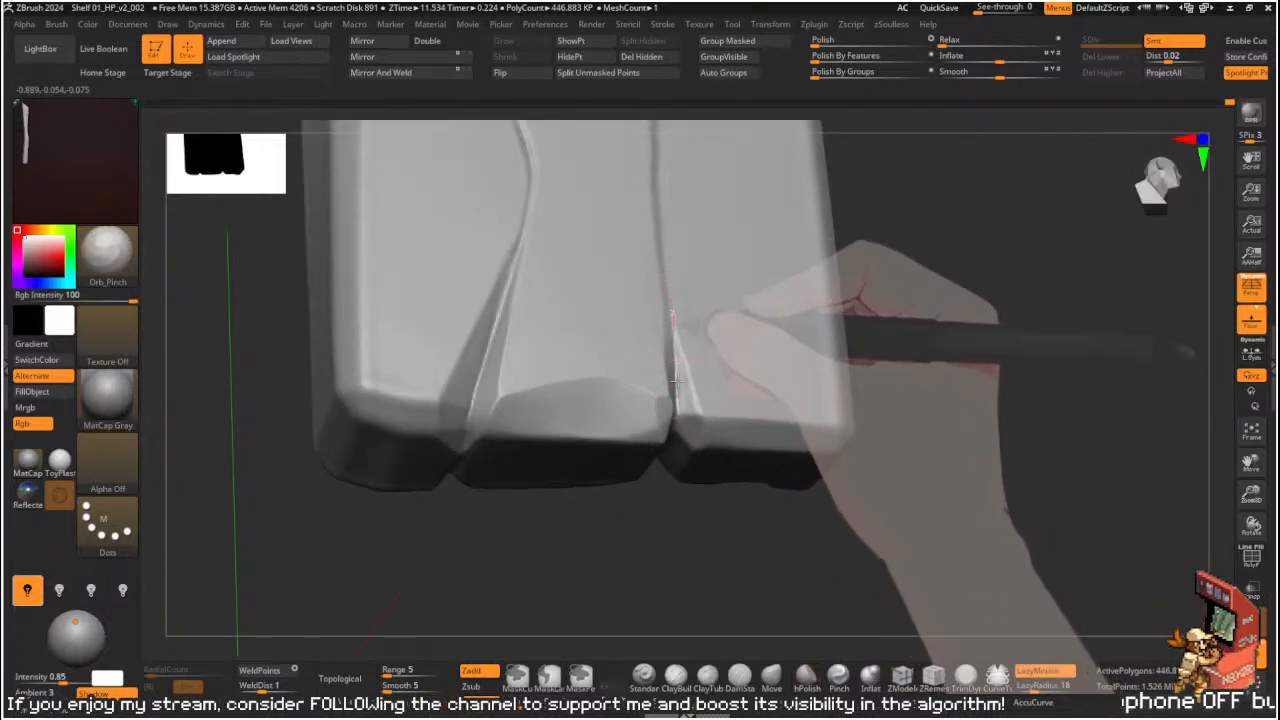
pyautogui.moveTo(680, 519); pyautogui.dragTo(625, 508)
pyautogui.press('1')
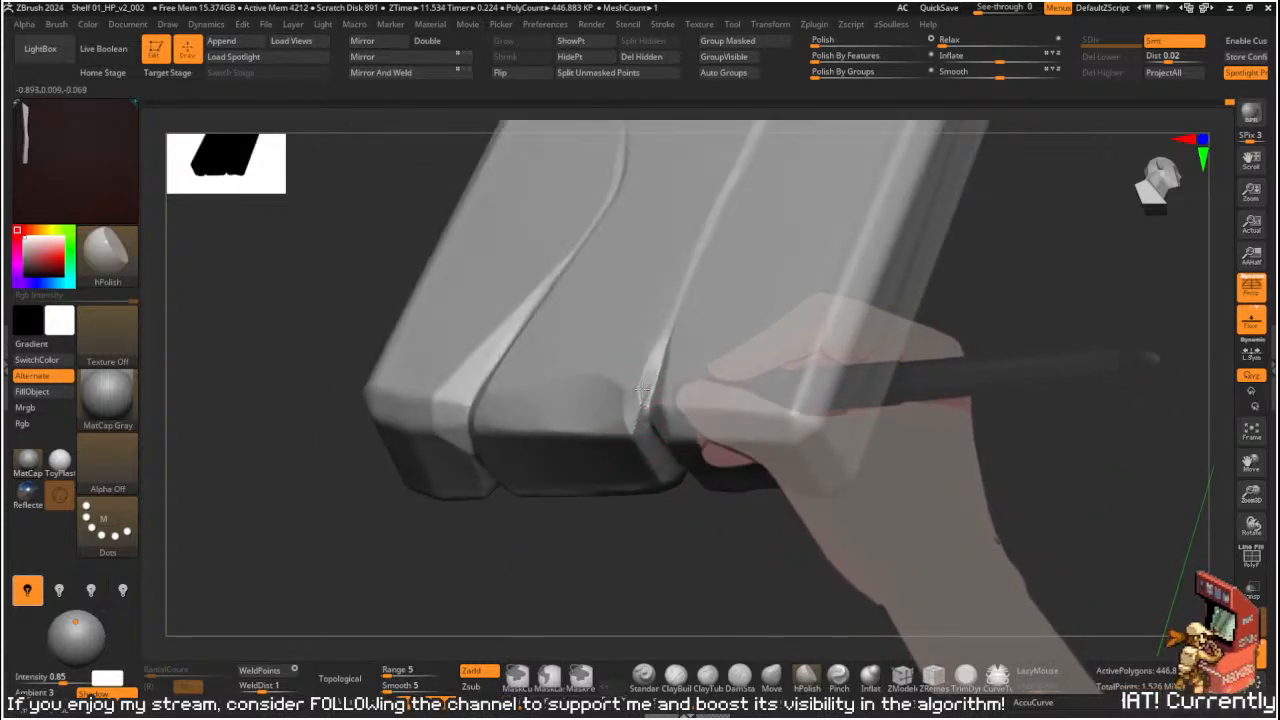
pyautogui.moveTo(617, 530); pyautogui.dragTo(563, 437)
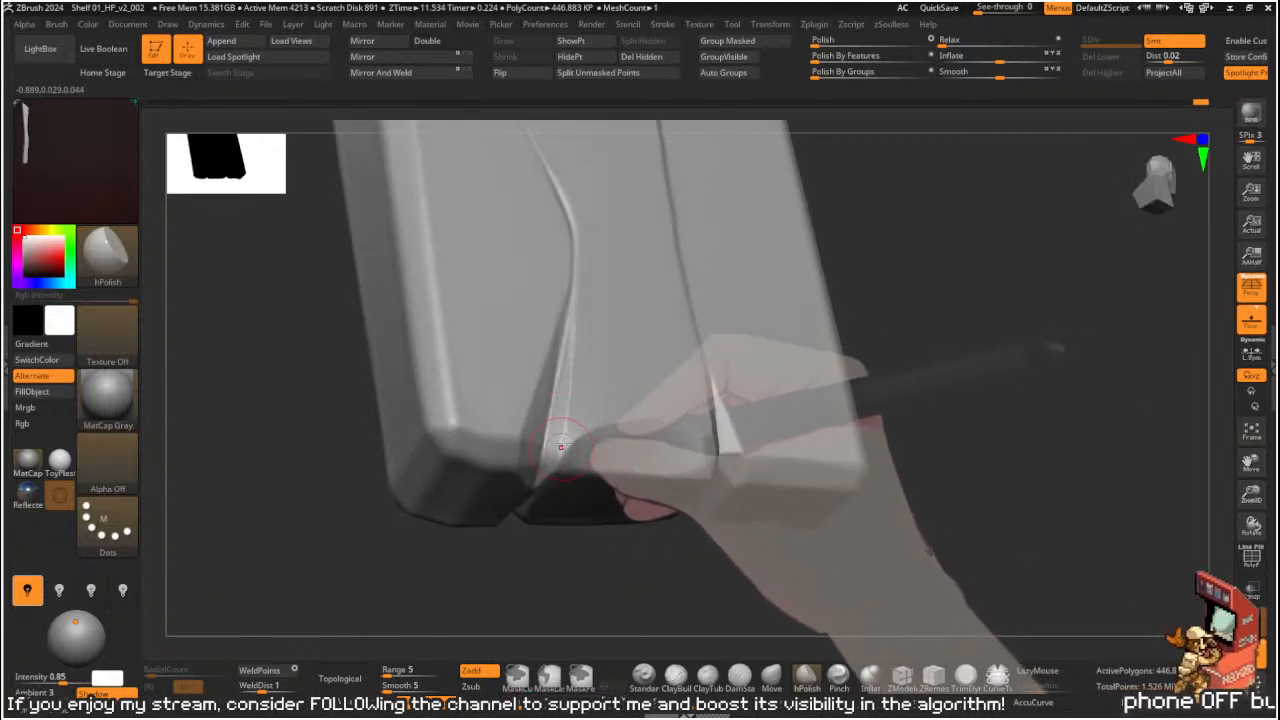
# - Try polishing the wider notch's inner wall and the adjoining bevel corner with a resized hPolish brush
pyautogui.press('s')
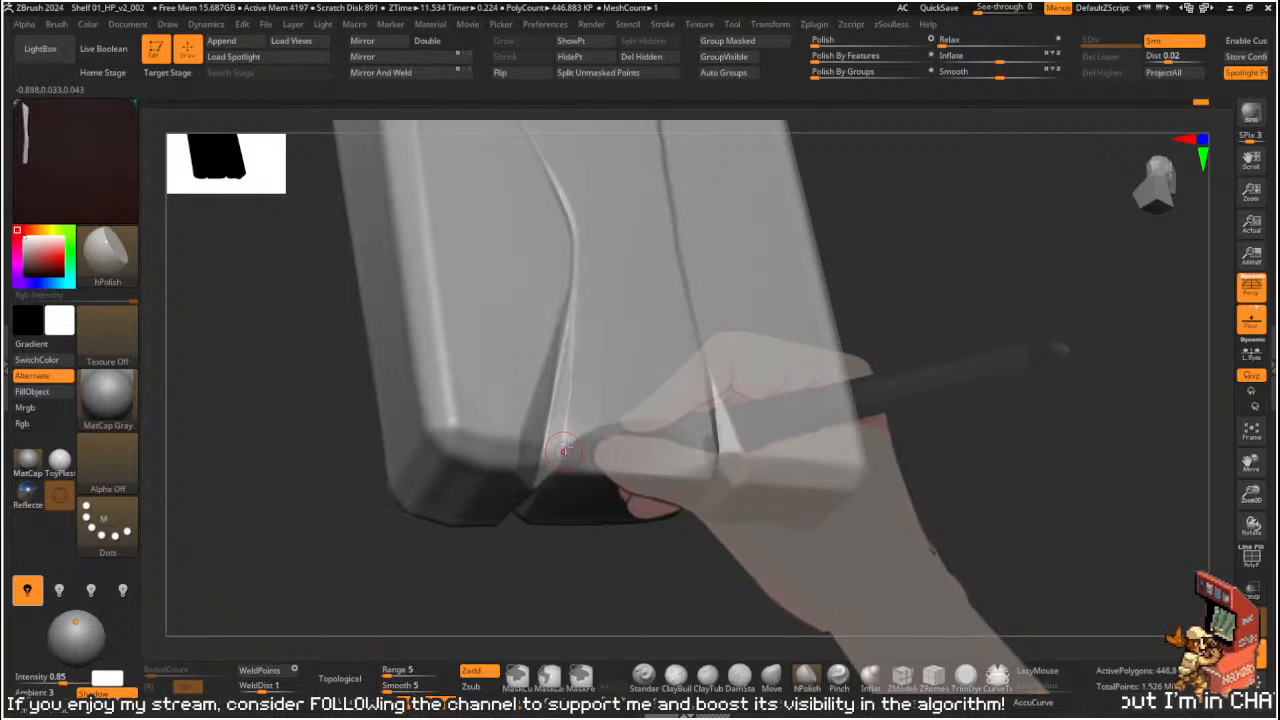
pyautogui.moveTo(570, 432)
pyautogui.mouseDown()
pyautogui.moveTo(580, 500)
pyautogui.moveTo(545, 470)
pyautogui.mouseUp()
pyautogui.press('ctrl')
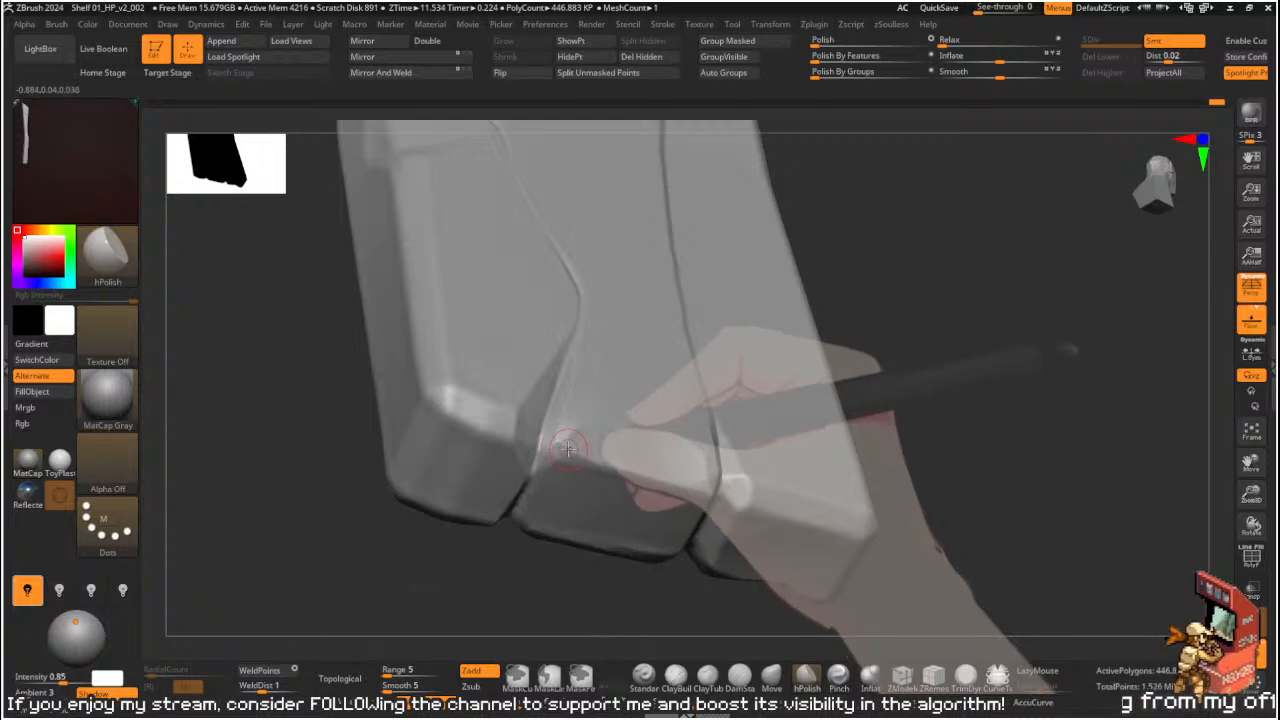
pyautogui.moveTo(557, 528)
pyautogui.mouseDown()
pyautogui.moveTo(509, 560)
pyautogui.moveTo(500, 594)
pyautogui.moveTo(551, 566)
pyautogui.moveTo(580, 443)
pyautogui.moveTo(523, 571)
pyautogui.moveTo(588, 420)
pyautogui.mouseUp()
pyautogui.press('s')
pyautogui.press('s')
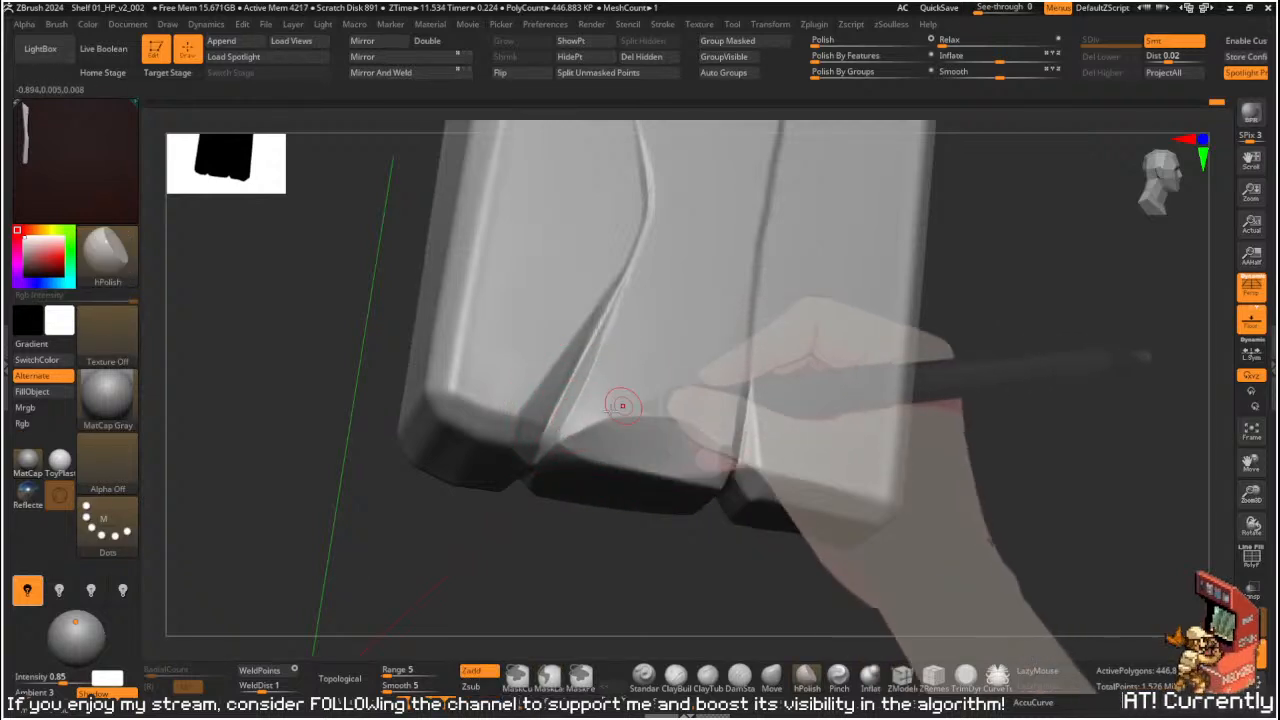
pyautogui.press('shift')
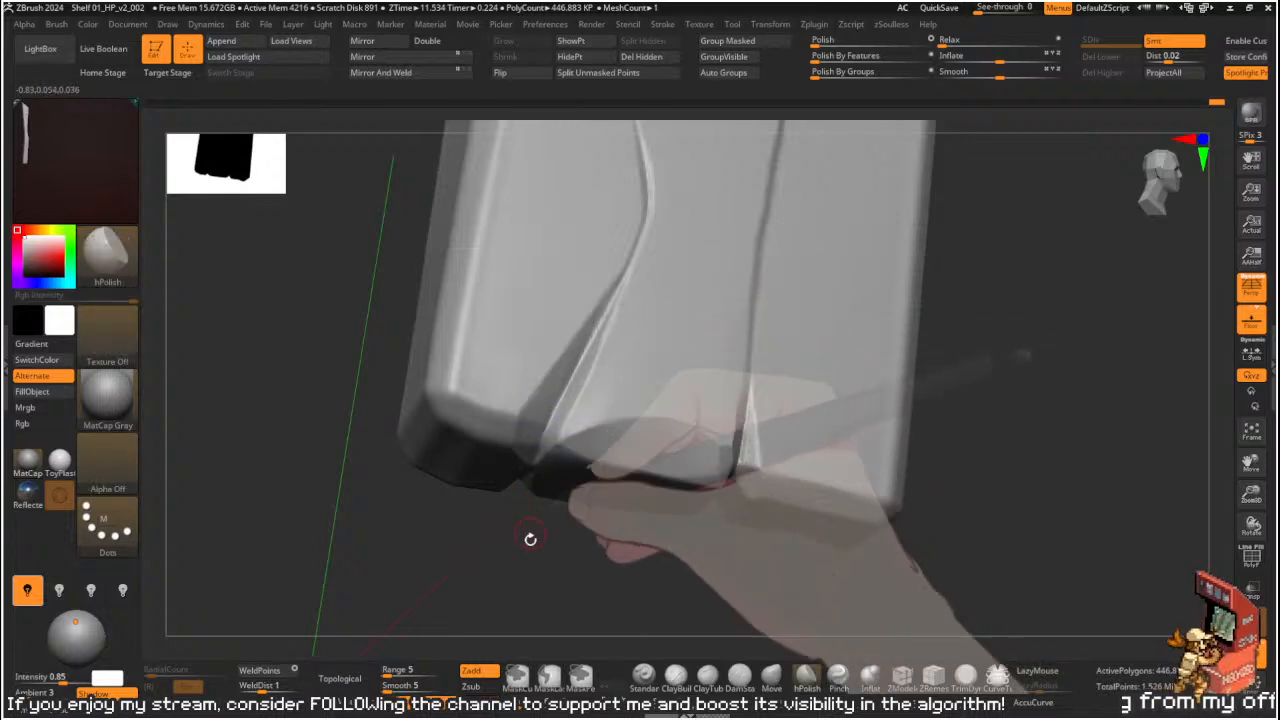
# - Try softening the surface beside the wider notch's crack and along the end bevel's upper rim with the Smooth brush
pyautogui.moveTo(531, 529); pyautogui.dragTo(543, 466)
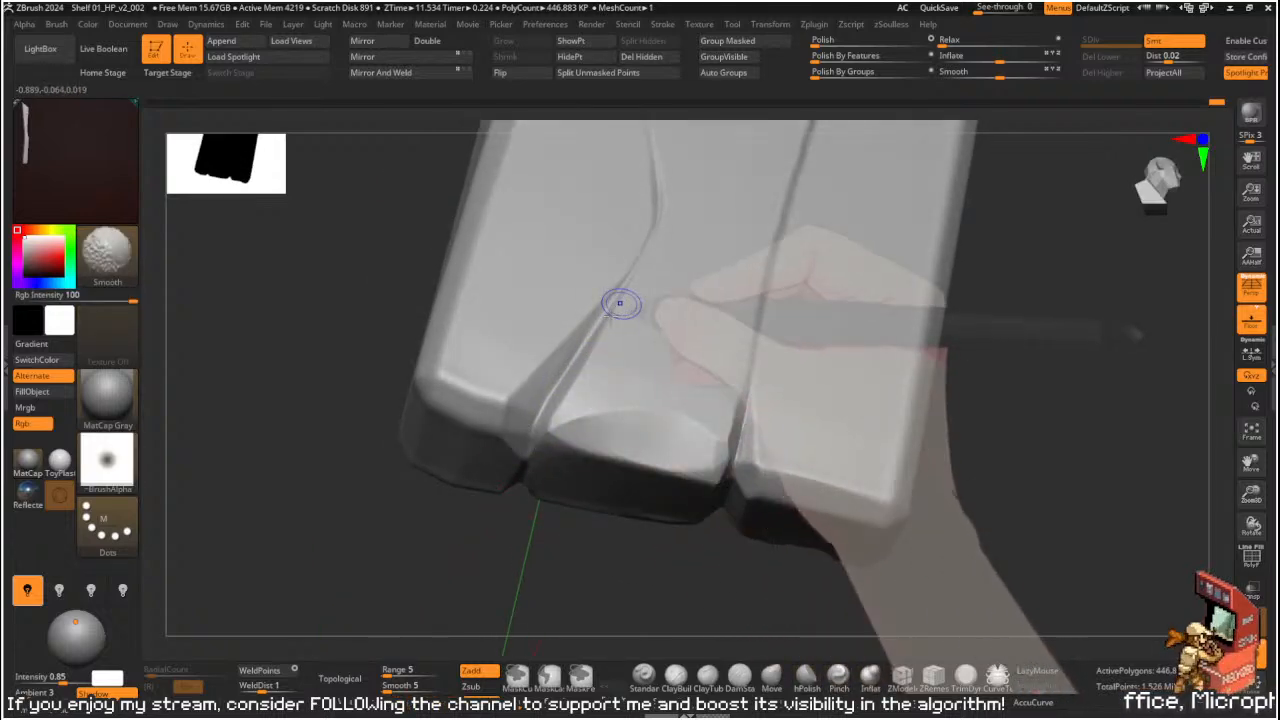
pyautogui.keyDown('shift'); pyautogui.moveTo(549, 554); pyautogui.dragTo(634, 523); pyautogui.keyUp('shift')
pyautogui.keyDown('alt'); pyautogui.moveTo(694, 477); pyautogui.dragTo(602, 442); pyautogui.keyUp('alt')
pyautogui.press('shift')
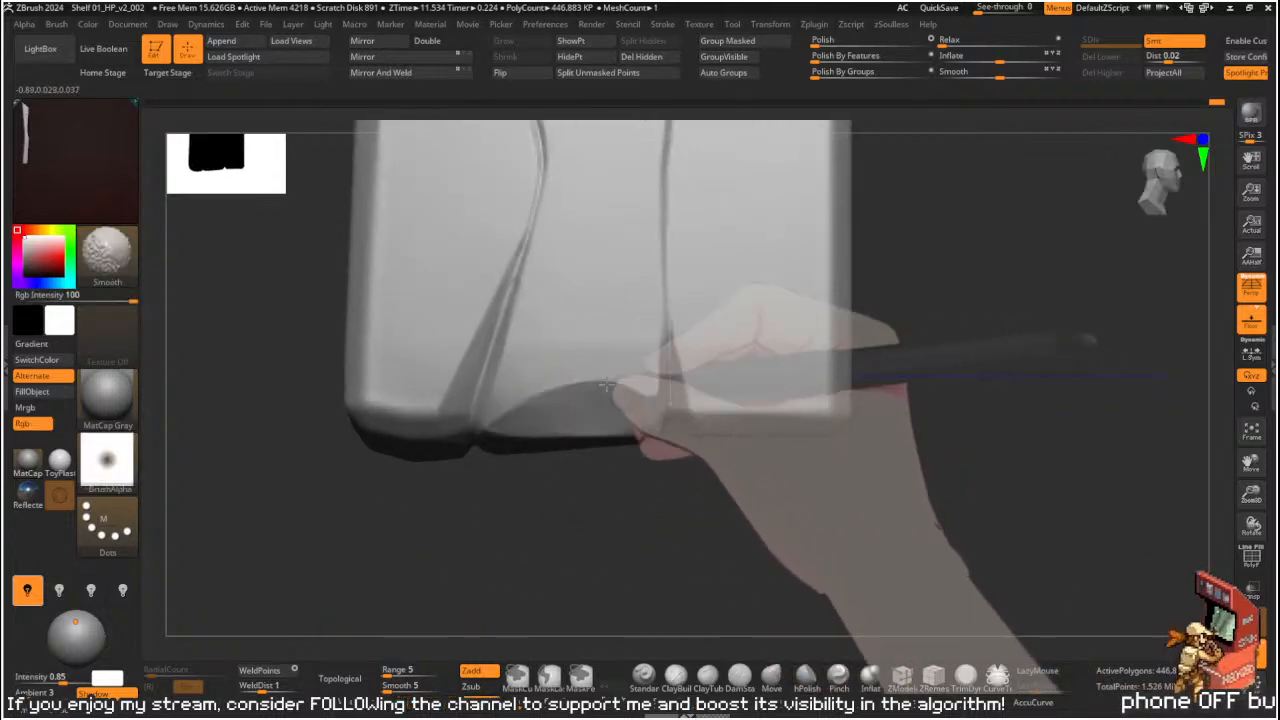
pyautogui.moveTo(680, 457)
pyautogui.mouseDown()
pyautogui.moveTo(626, 463)
pyautogui.moveTo(689, 466)
pyautogui.moveTo(680, 496)
pyautogui.moveTo(646, 409)
pyautogui.moveTo(660, 409)
pyautogui.moveTo(643, 437)
pyautogui.moveTo(665, 514)
pyautogui.moveTo(652, 389)
pyautogui.moveTo(520, 394)
pyautogui.moveTo(551, 423)
pyautogui.moveTo(590, 370)
pyautogui.mouseUp()
# - Try cutting a second, lower facet into the bevel between the two notches with hPolish
pyautogui.hotkey('ctrl', 'shift')
pyautogui.moveTo(636, 552)
pyautogui.mouseDown()
pyautogui.moveTo(666, 423)
pyautogui.moveTo(649, 429)
pyautogui.moveTo(646, 392)
pyautogui.moveTo(535, 385)
pyautogui.moveTo(500, 405)
pyautogui.mouseUp()
pyautogui.press('ctrl')
pyautogui.hotkey('ctrl', 'shift')
pyautogui.moveTo(580, 420)
pyautogui.mouseDown()
pyautogui.moveTo(606, 383)
pyautogui.moveTo(631, 420)
pyautogui.moveTo(653, 397)
pyautogui.moveTo(511, 406)
pyautogui.moveTo(533, 424)
pyautogui.mouseUp()
pyautogui.hotkey('ctrl', 'shift')
pyautogui.moveTo(540, 430)
pyautogui.mouseDown()
pyautogui.moveTo(603, 378)
pyautogui.moveTo(606, 328)
pyautogui.mouseUp()
pyautogui.moveTo(653, 527); pyautogui.dragTo(625, 429)
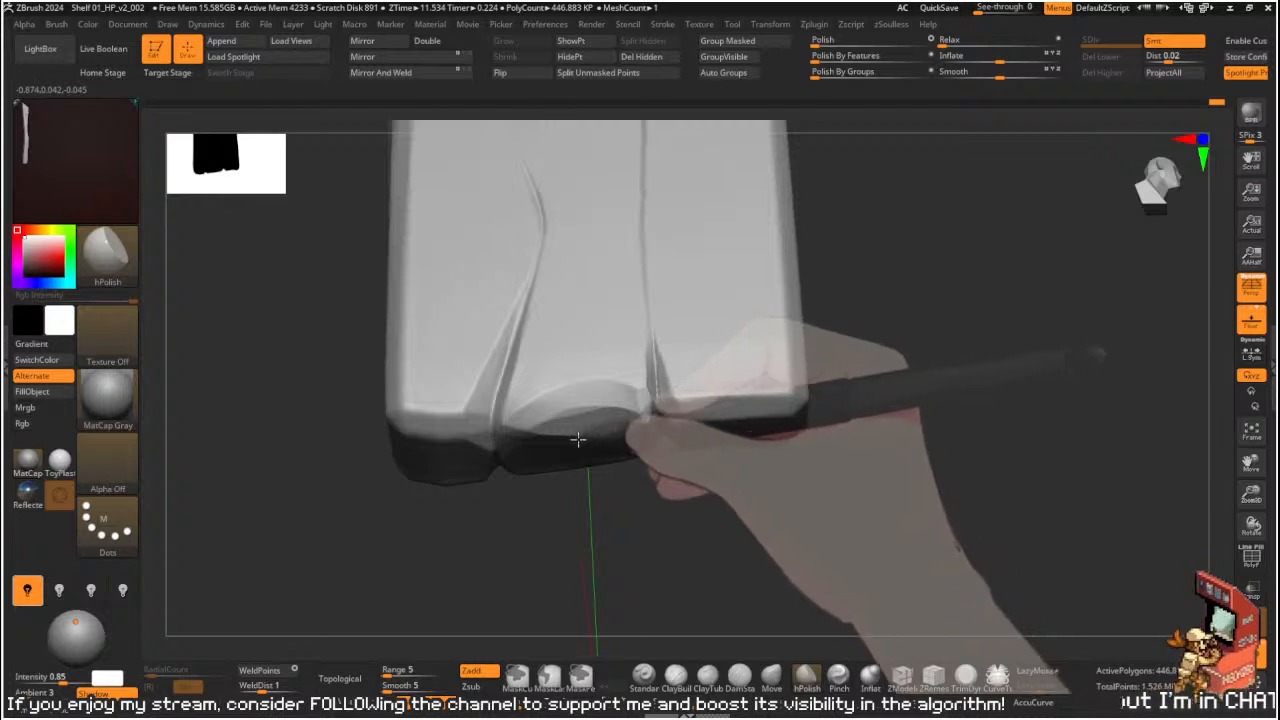
pyautogui.moveTo(553, 436)
pyautogui.mouseDown()
pyautogui.moveTo(594, 420)
pyautogui.moveTo(634, 431)
pyautogui.mouseUp()
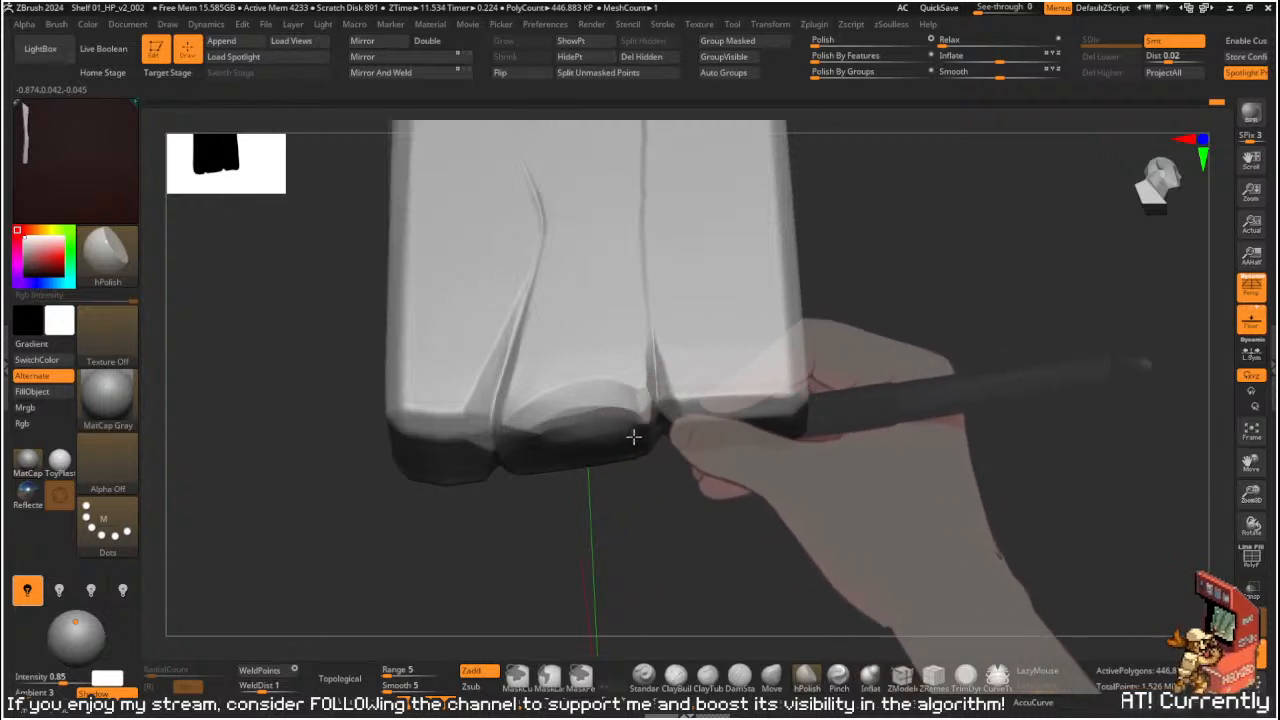
pyautogui.moveTo(671, 506); pyautogui.dragTo(661, 418)
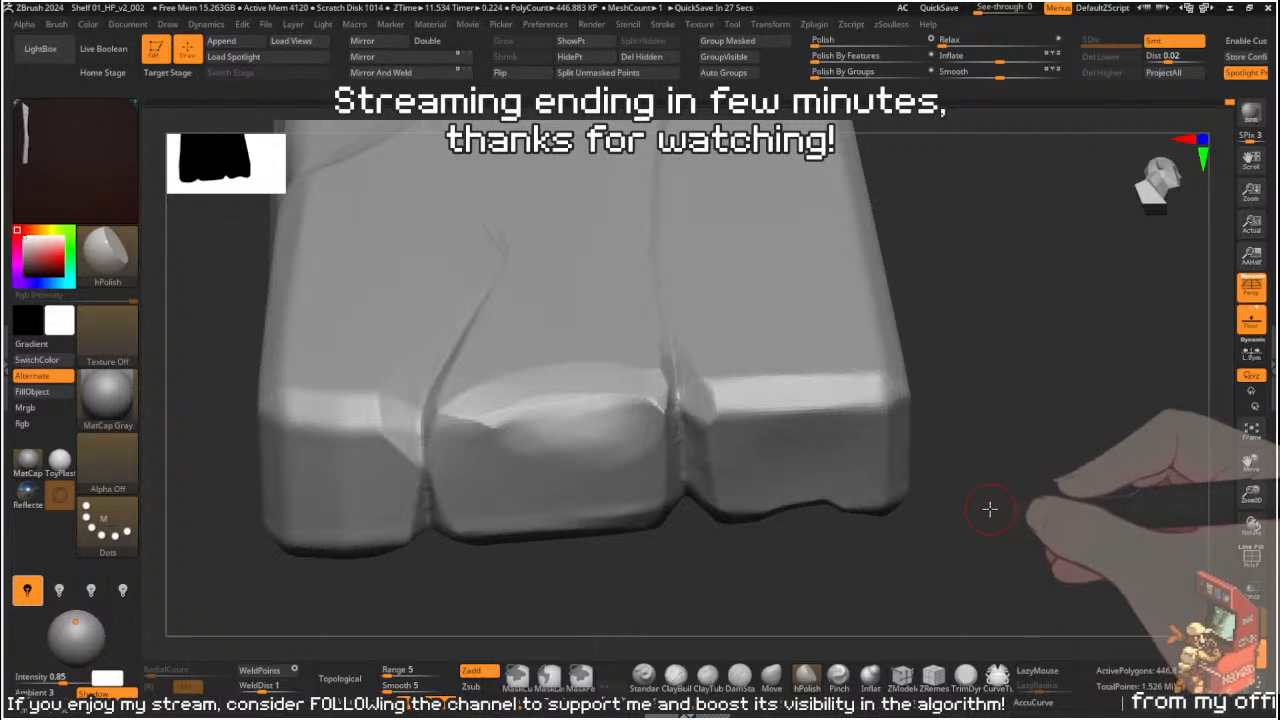
# - Try flattening the lower facet across the end face and polishing its corner beside the narrower notch
pyautogui.moveTo(571, 534)
pyautogui.mouseDown()
pyautogui.moveTo(654, 569)
pyautogui.moveTo(674, 489)
pyautogui.moveTo(571, 331)
pyautogui.mouseUp()
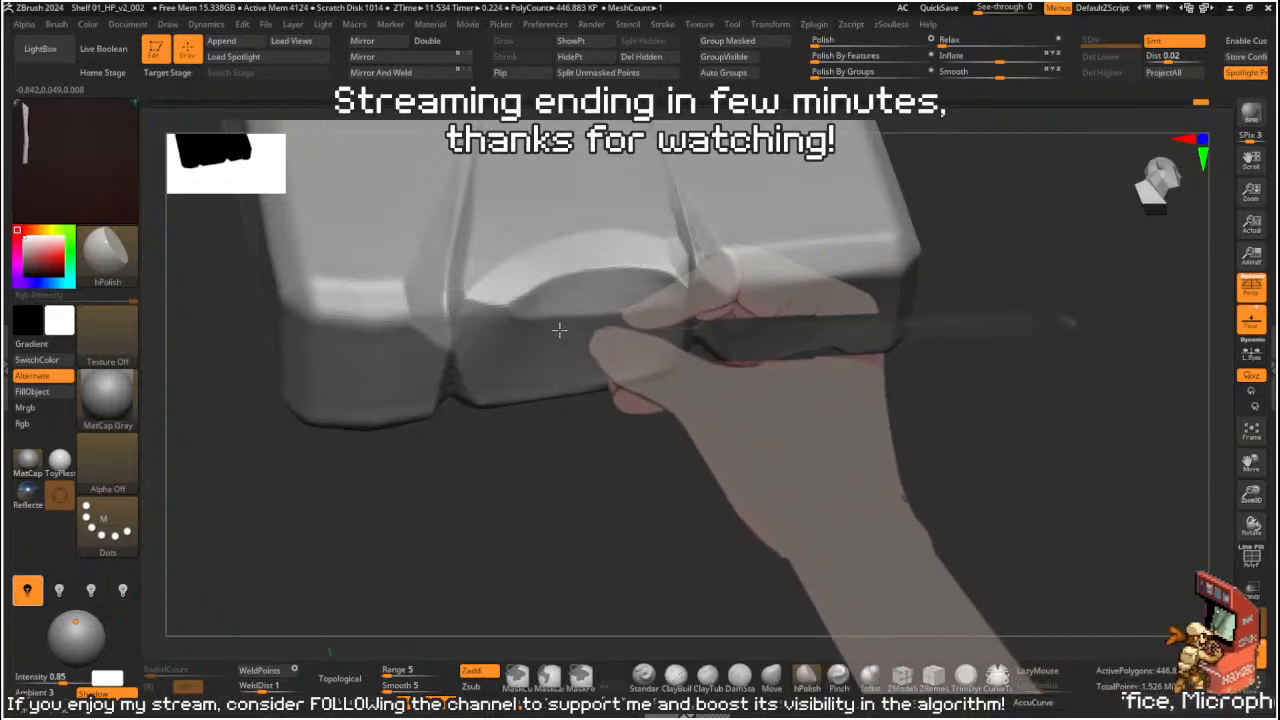
pyautogui.moveTo(664, 339)
pyautogui.mouseDown(button='right')
pyautogui.moveTo(674, 451)
pyautogui.moveTo(656, 289)
pyautogui.mouseUp(button='right')
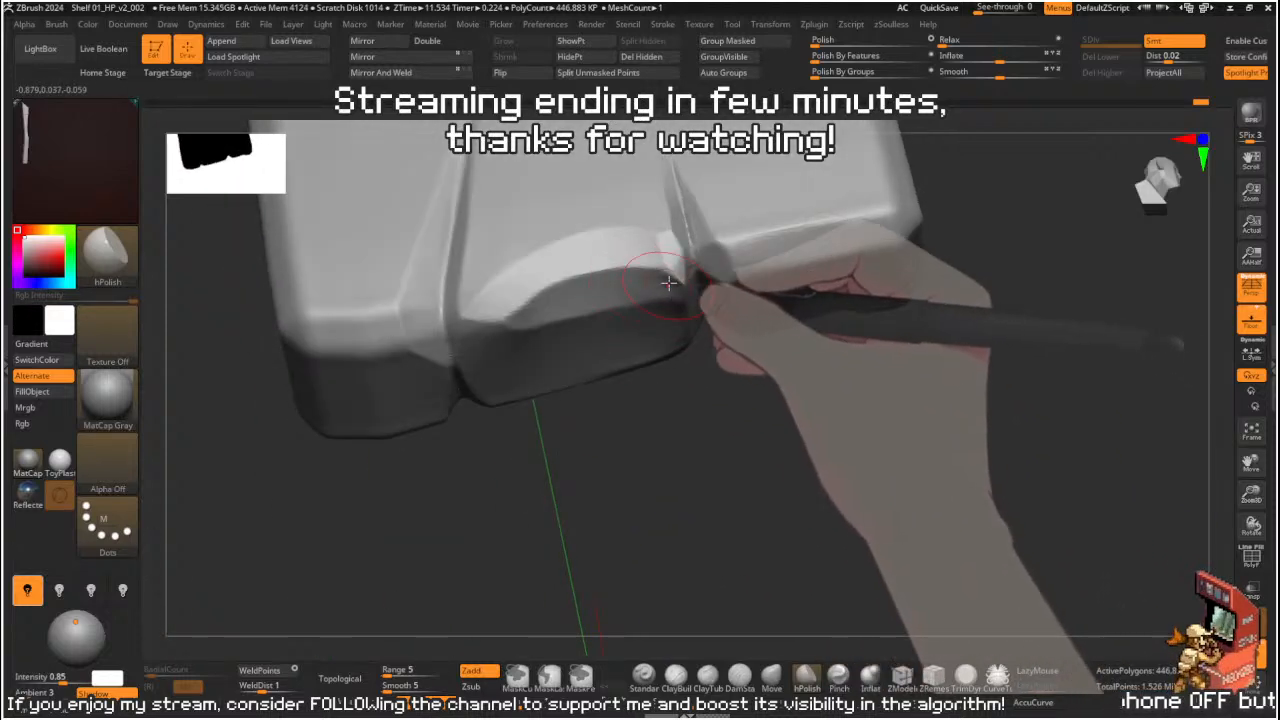
pyautogui.moveTo(708, 342); pyautogui.dragTo(677, 281, button='right')
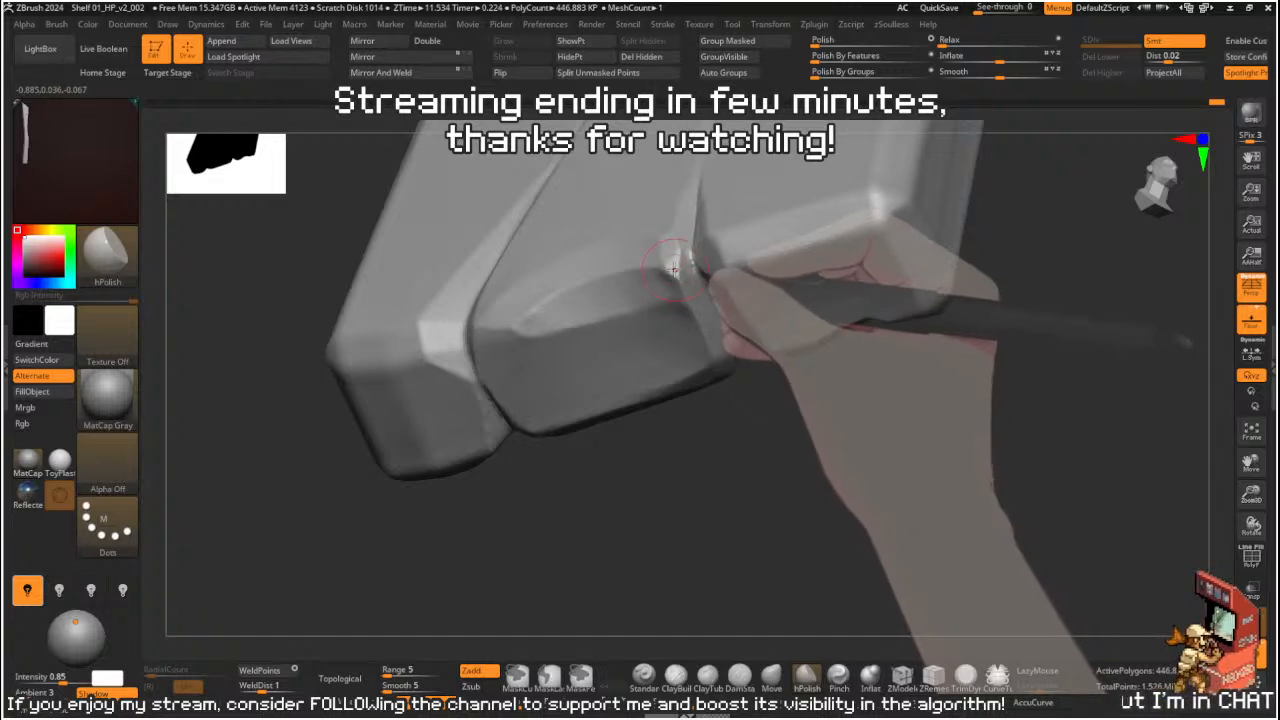
pyautogui.moveTo(679, 283)
pyautogui.mouseDown(button='right')
pyautogui.moveTo(743, 437)
pyautogui.moveTo(723, 360)
pyautogui.moveTo(672, 289)
pyautogui.mouseUp(button='right')
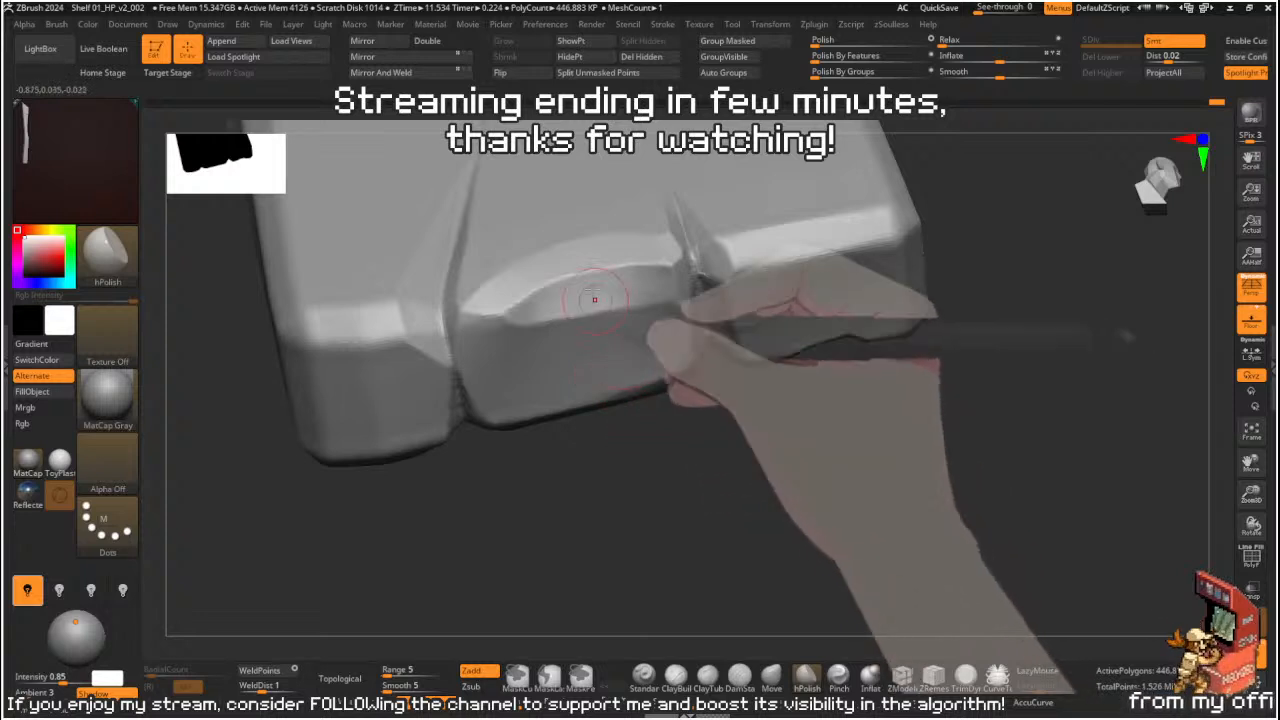
pyautogui.moveTo(588, 362); pyautogui.dragTo(646, 557, button='right')
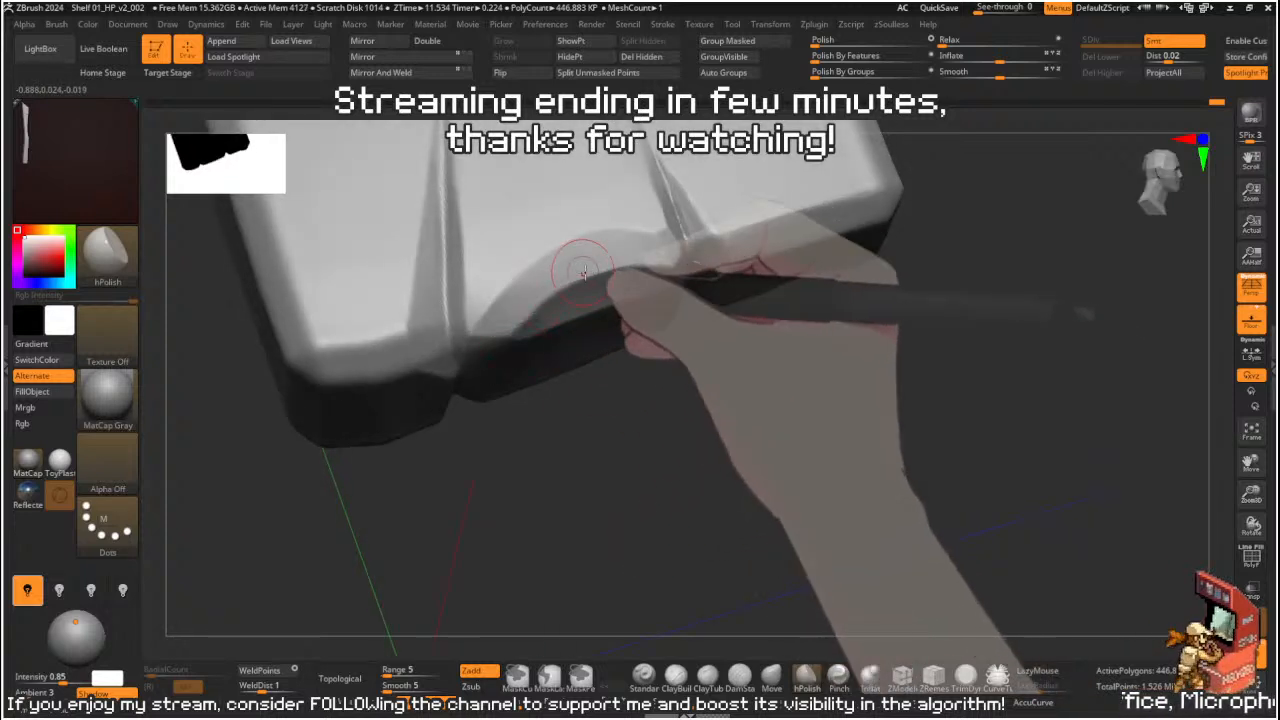
# - Try deepening the chipped end edge into a curved hollow with hPolish and smoothing its rim near the wider notch
pyautogui.moveTo(694, 434)
pyautogui.mouseDown(button='right')
pyautogui.moveTo(666, 423)
pyautogui.moveTo(666, 474)
pyautogui.moveTo(640, 400)
pyautogui.mouseUp(button='right')
pyautogui.moveTo(710, 526)
pyautogui.mouseDown(button='right')
pyautogui.moveTo(723, 491)
pyautogui.moveTo(643, 477)
pyautogui.moveTo(769, 474)
pyautogui.moveTo(586, 329)
pyautogui.mouseUp(button='right')
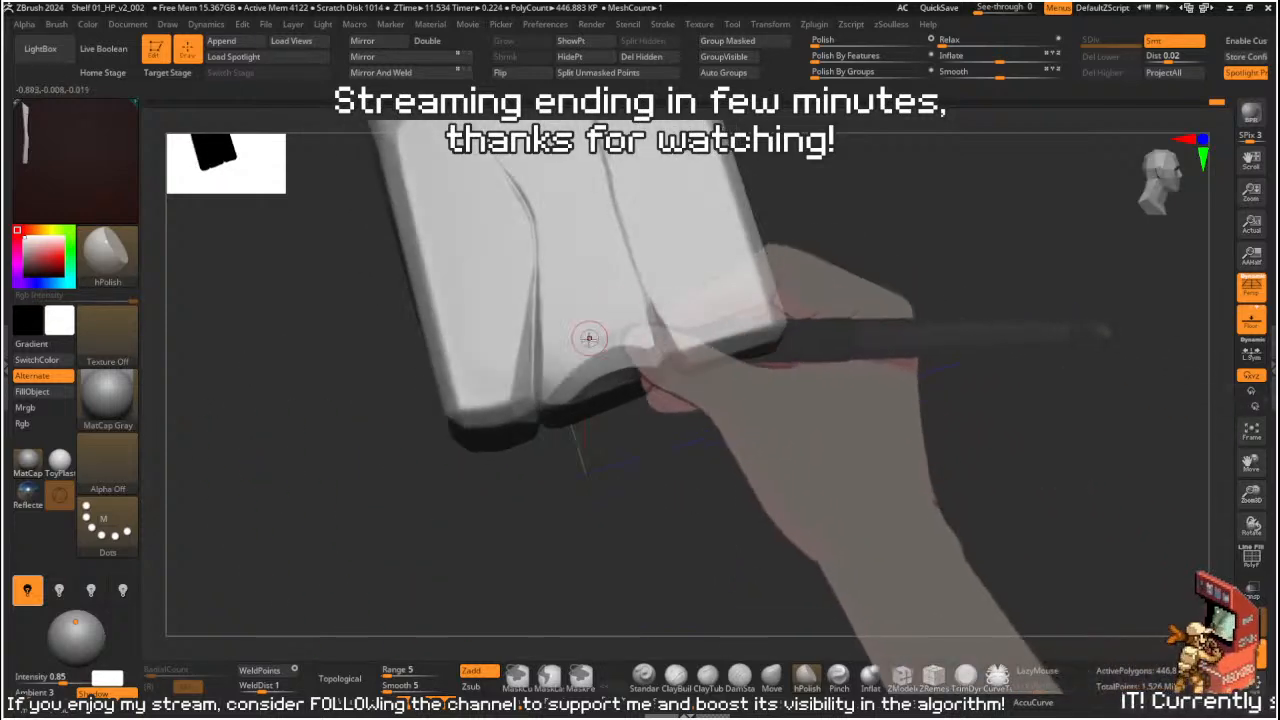
pyautogui.press('shift')
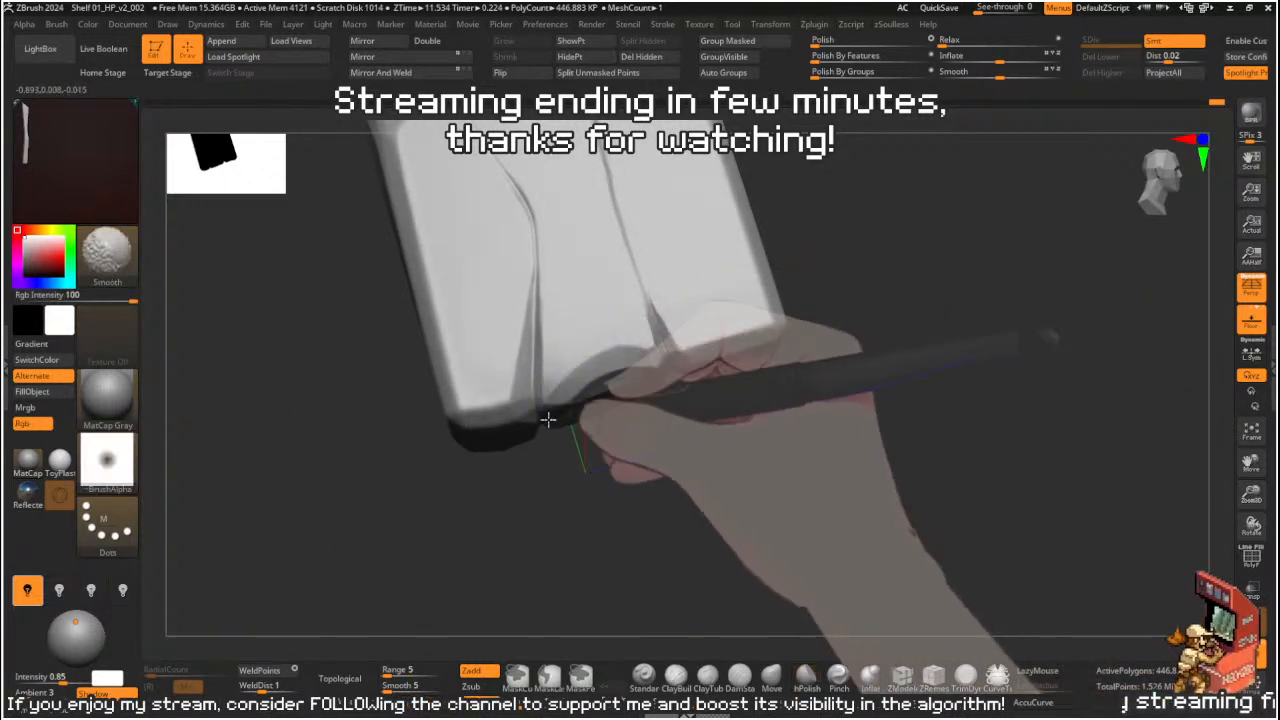
pyautogui.moveTo(543, 423)
pyautogui.mouseDown(button='right')
pyautogui.moveTo(646, 443)
pyautogui.moveTo(590, 398)
pyautogui.mouseUp(button='right')
pyautogui.moveTo(590, 398)
pyautogui.mouseDown()
pyautogui.moveTo(611, 397)
pyautogui.moveTo(602, 406)
pyautogui.mouseUp()
# - Show the rest of the shelf and examine the upright's worn end where it meets the leg support
pyautogui.moveTo(612, 400)
pyautogui.mouseDown(button='right')
pyautogui.moveTo(729, 466)
pyautogui.moveTo(789, 466)
pyautogui.moveTo(851, 434)
pyautogui.moveTo(763, 363)
pyautogui.moveTo(963, 300)
pyautogui.moveTo(886, 363)
pyautogui.moveTo(849, 420)
pyautogui.moveTo(949, 377)
pyautogui.moveTo(857, 306)
pyautogui.moveTo(957, 360)
pyautogui.moveTo(977, 354)
pyautogui.moveTo(1018, 375)
pyautogui.moveTo(1029, 271)
pyautogui.moveTo(814, 271)
pyautogui.mouseUp(button='right')
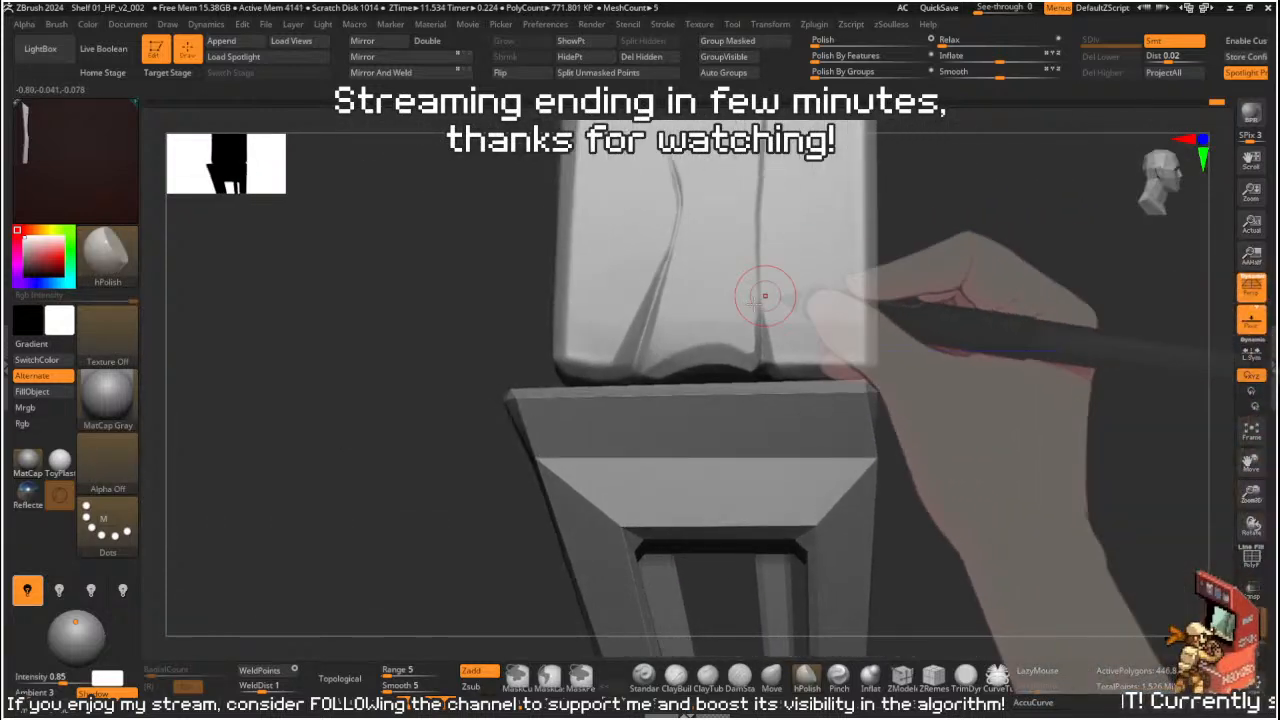
pyautogui.moveTo(748, 362)
pyautogui.keyDown('shift'); pyautogui.mouseDown()
pyautogui.moveTo(672, 369)
pyautogui.moveTo(708, 377)
pyautogui.mouseUp(); pyautogui.keyUp('shift')
pyautogui.press('s')
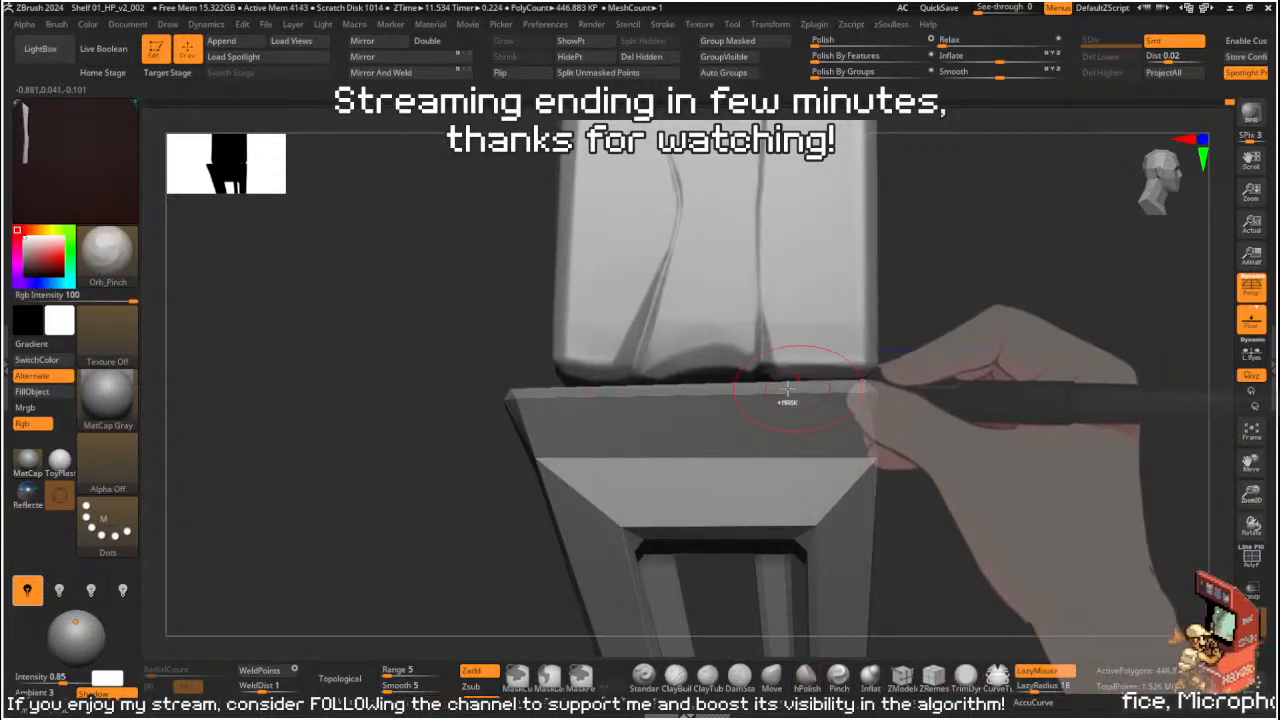
pyautogui.moveTo(905, 372)
pyautogui.mouseDown(button='right')
pyautogui.moveTo(1194, 366)
pyautogui.moveTo(920, 354)
pyautogui.moveTo(914, 340)
pyautogui.moveTo(940, 349)
pyautogui.moveTo(929, 354)
pyautogui.mouseUp(button='right')
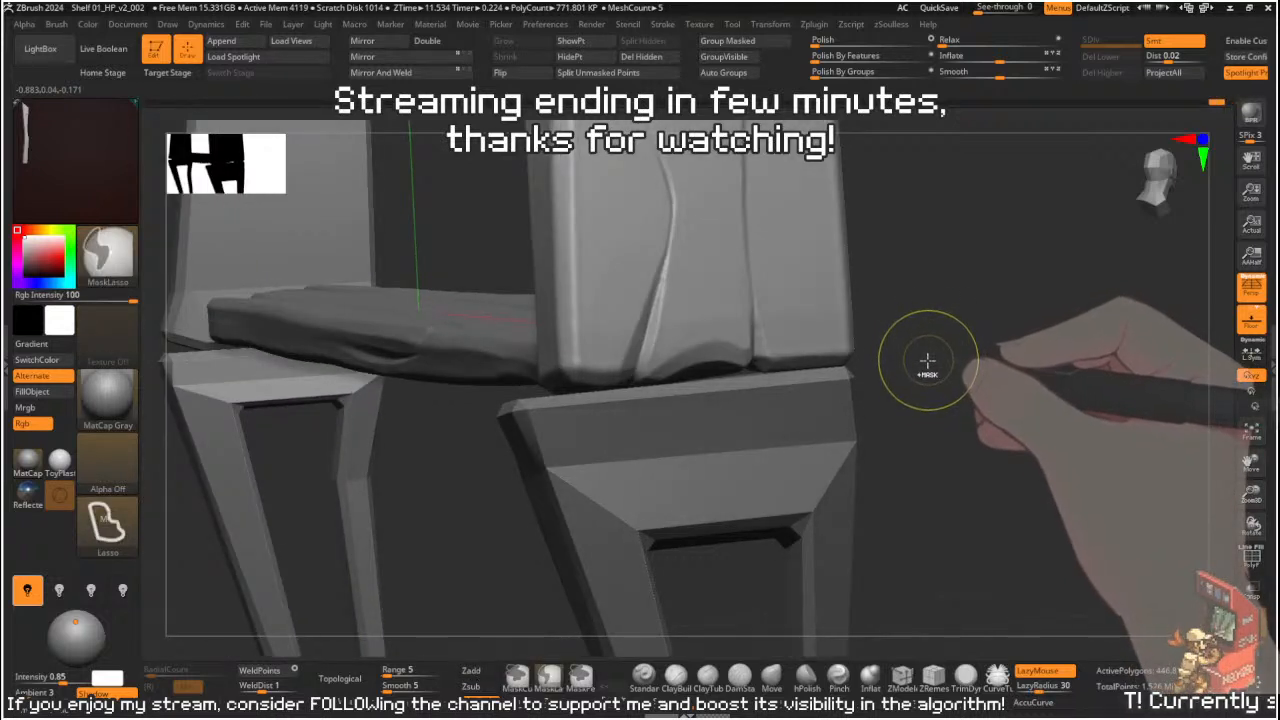
# - Step back through the undo history to the state before the end edge between the notches was bevelled
pyautogui.moveTo(1178, 104); pyautogui.dragTo(1137, 105)
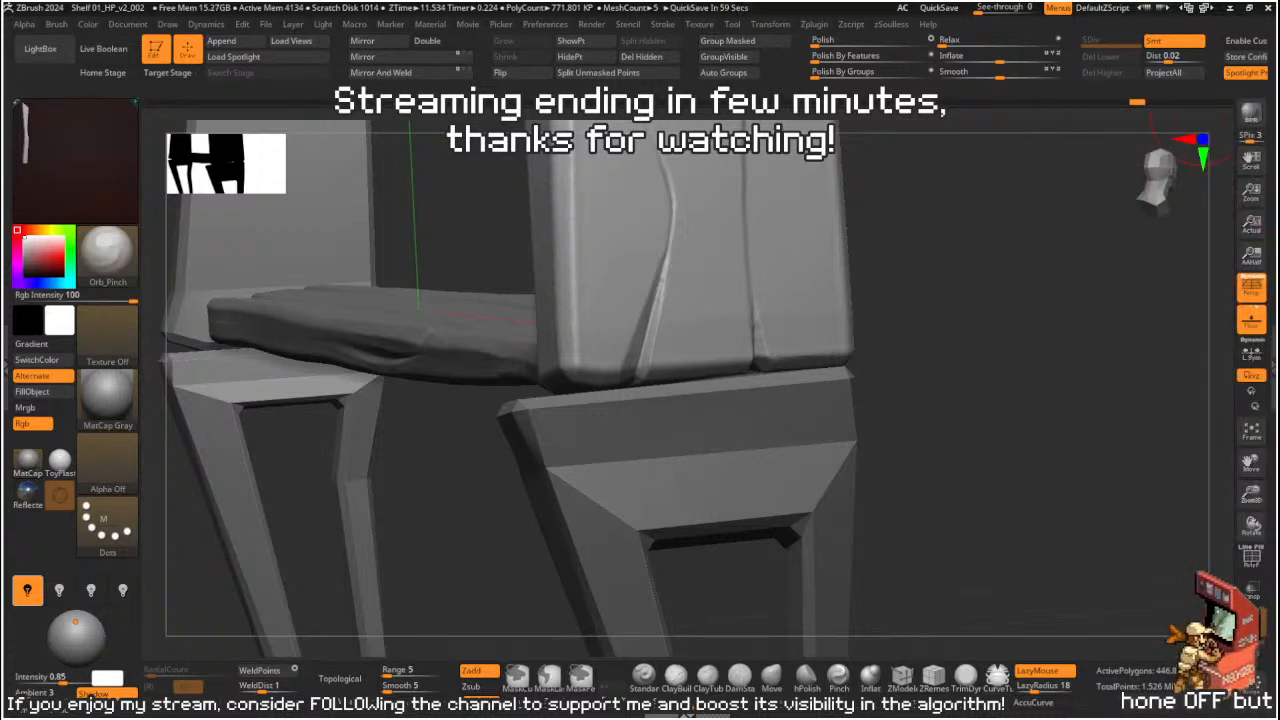
pyautogui.click(1168, 102)
pyautogui.click(1153, 103)
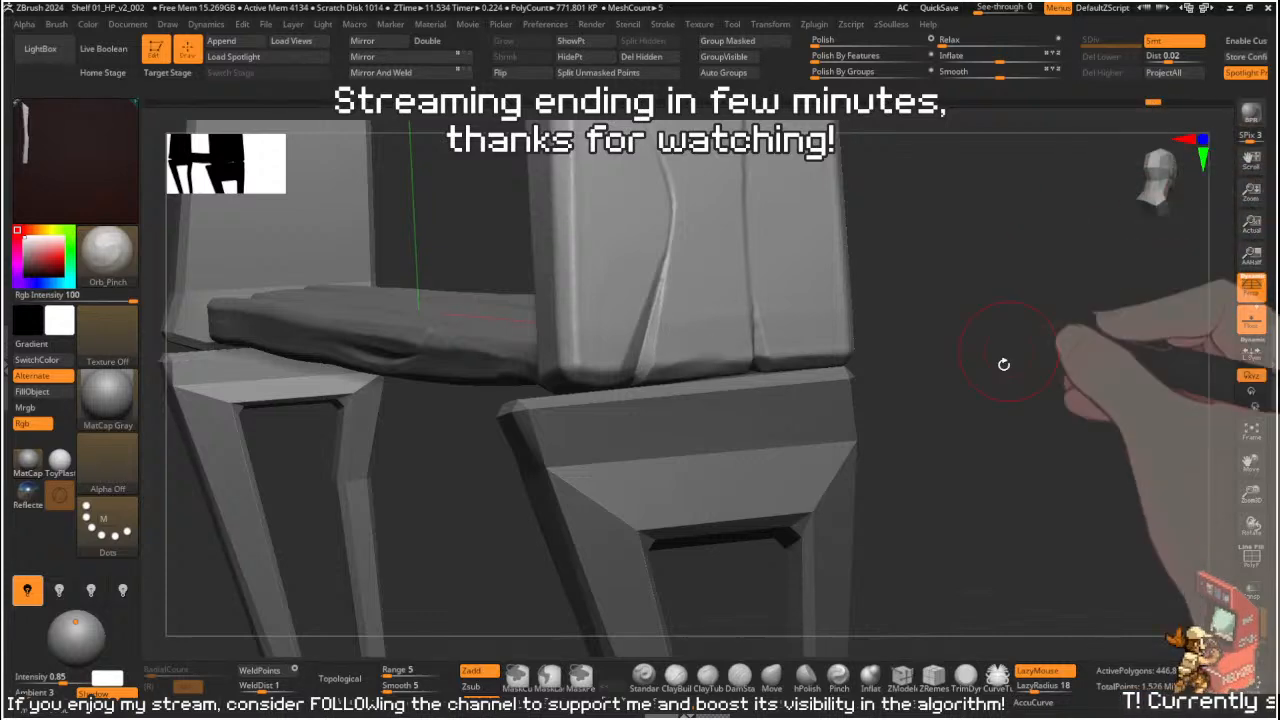